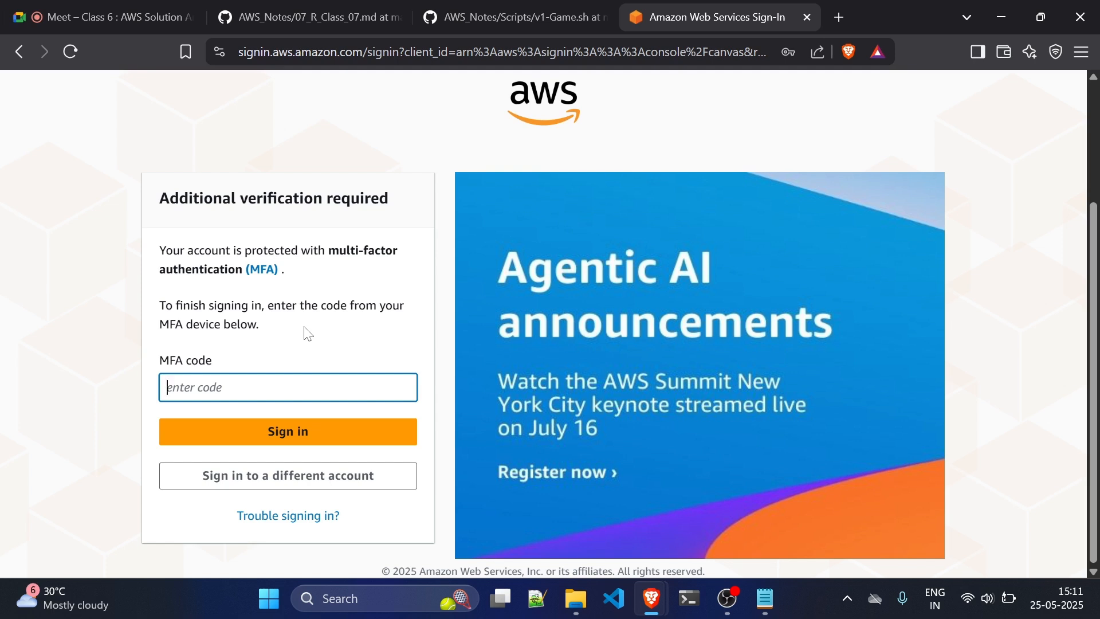
Enter the MFA code and finish signing in to the AWS console.
key(Return)
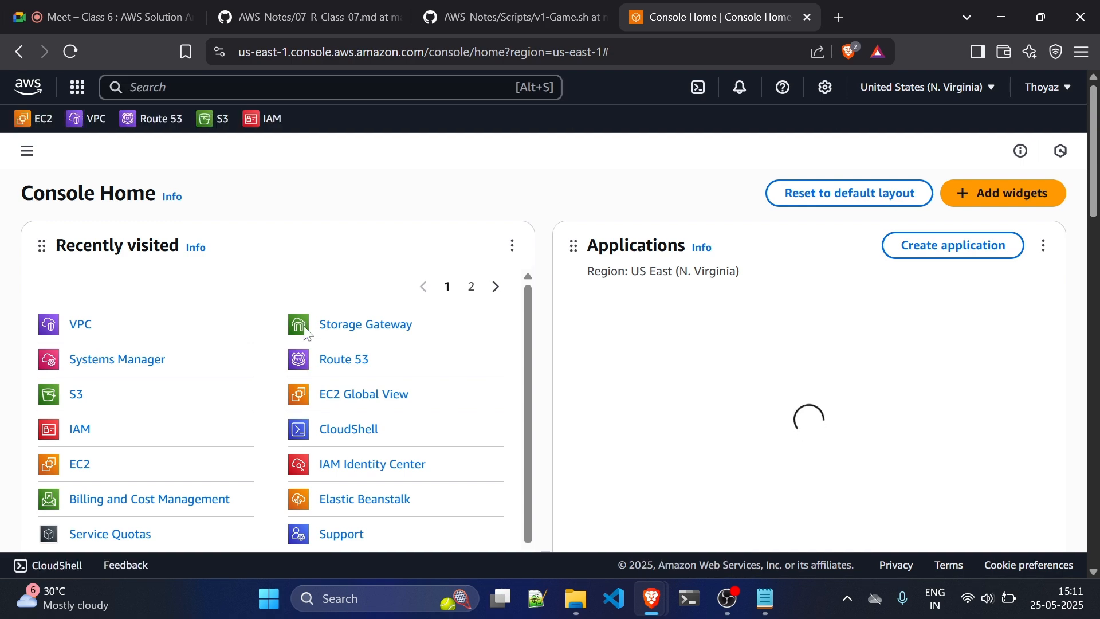
Place the AWS console tab beside the 07_R_Class_07.md notes and review their VPC gateway endpoint architecture diagram.
click(449, 3)
click(736, 5)
drag(736, 5, 533, 8)
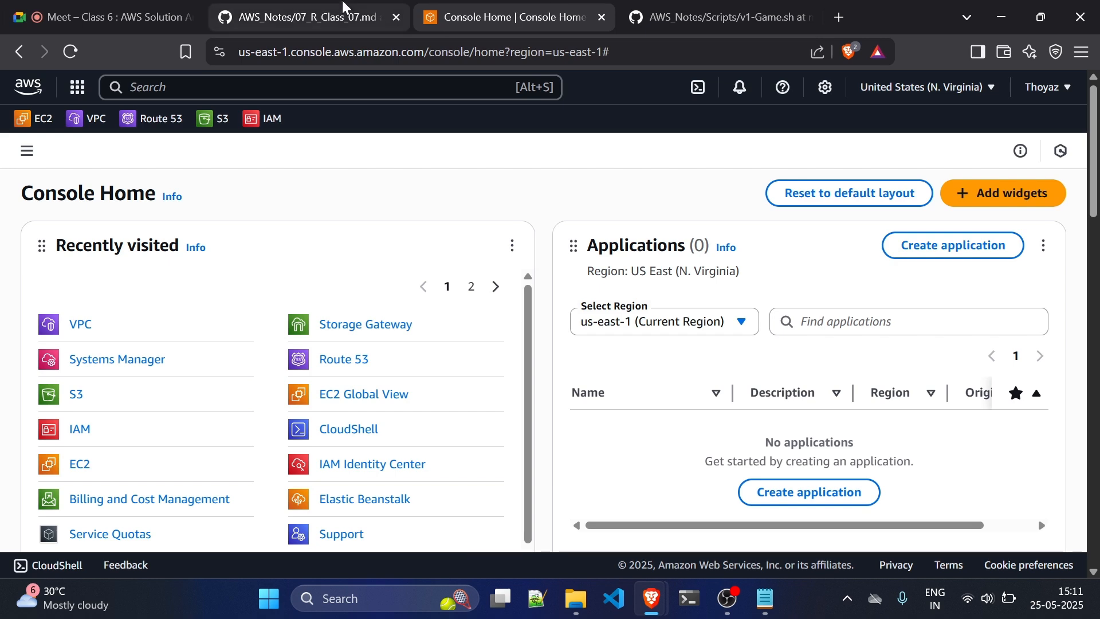
click(298, 17)
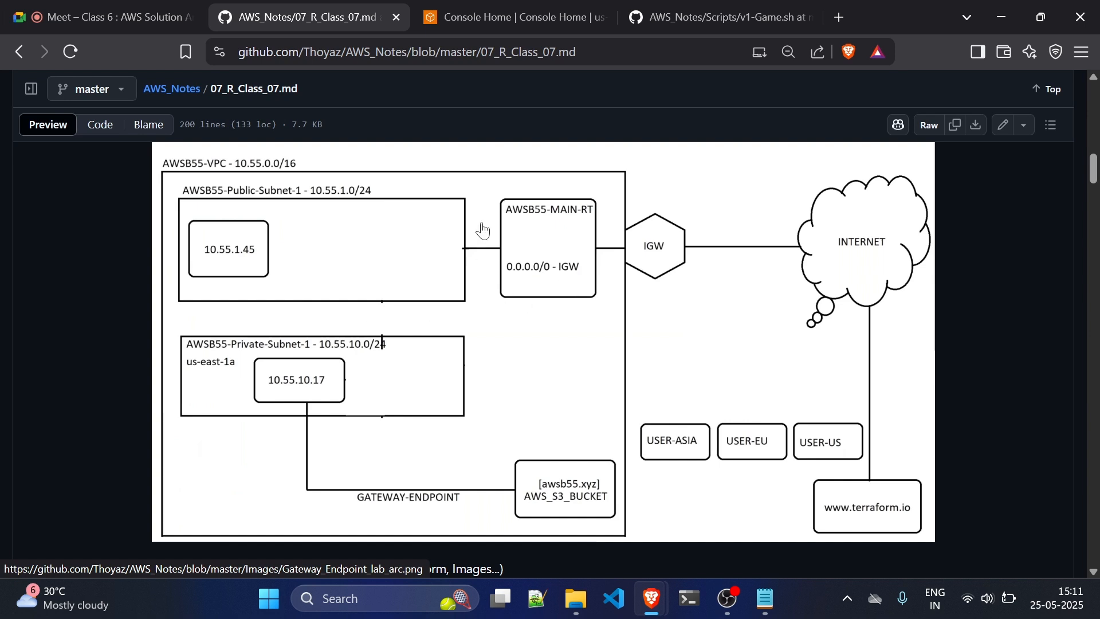
click(491, 9)
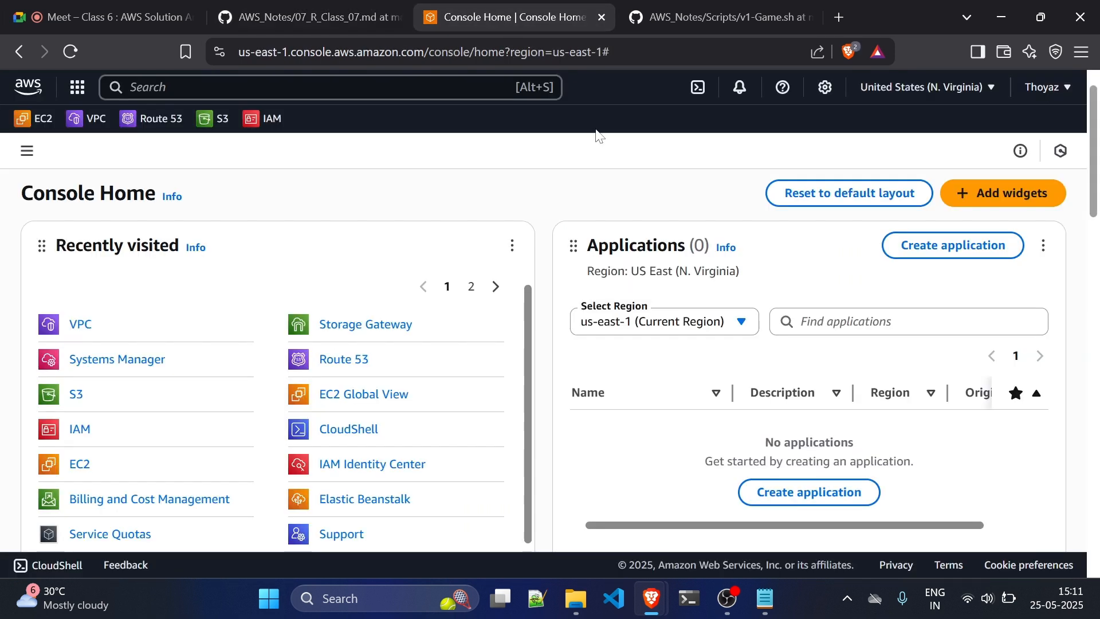
Open the VPC service in a new browser tab and switch to it.
right_click(86, 327)
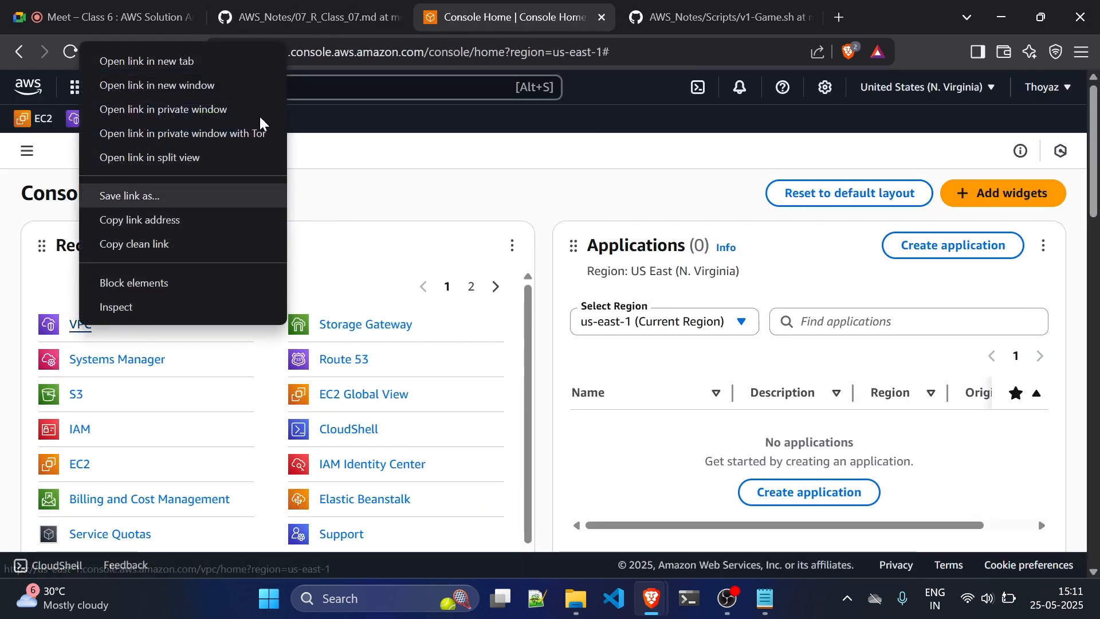
click(204, 59)
click(653, 7)
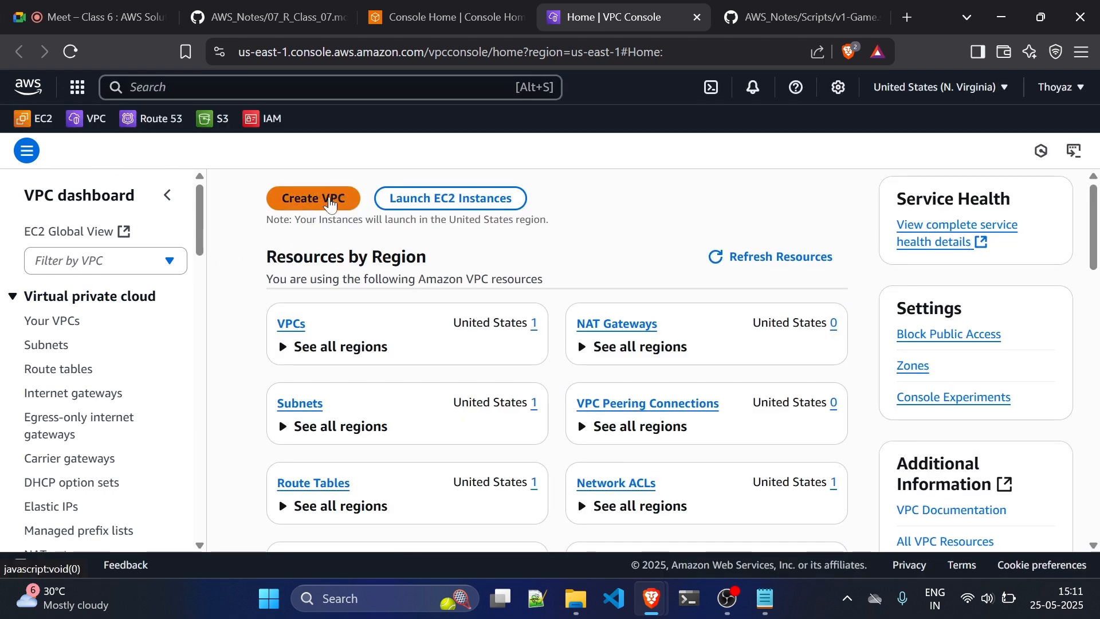
Start a new VPC and set its auto-generated name tag to AWS-Endpoints.
click(339, 199)
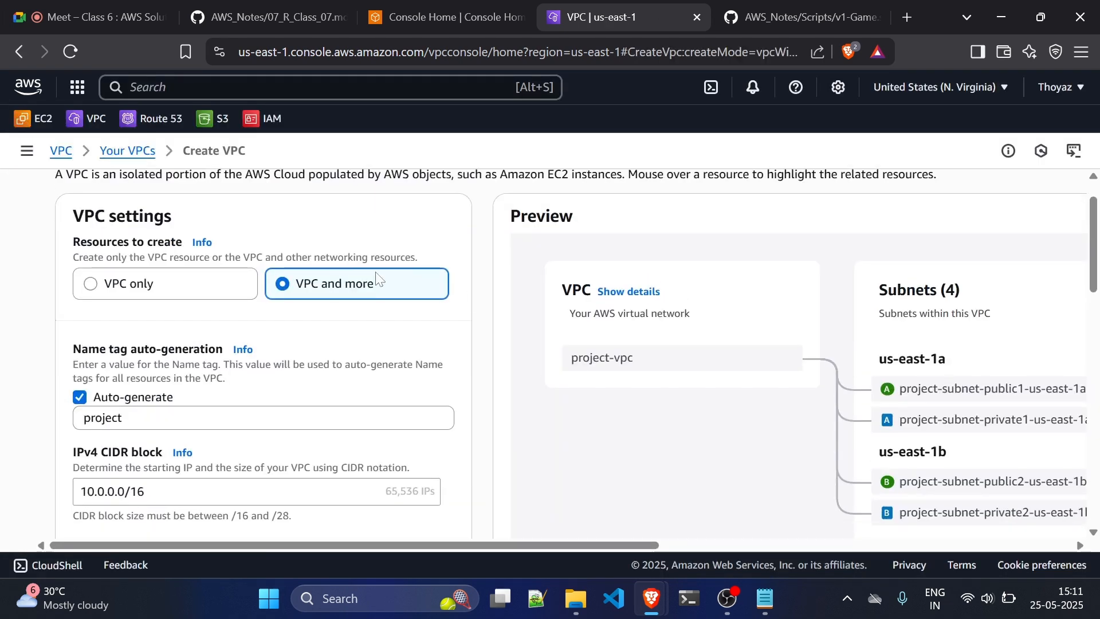
scroll(378, 279, down, 2)
click(122, 363)
key(ctrl+a)
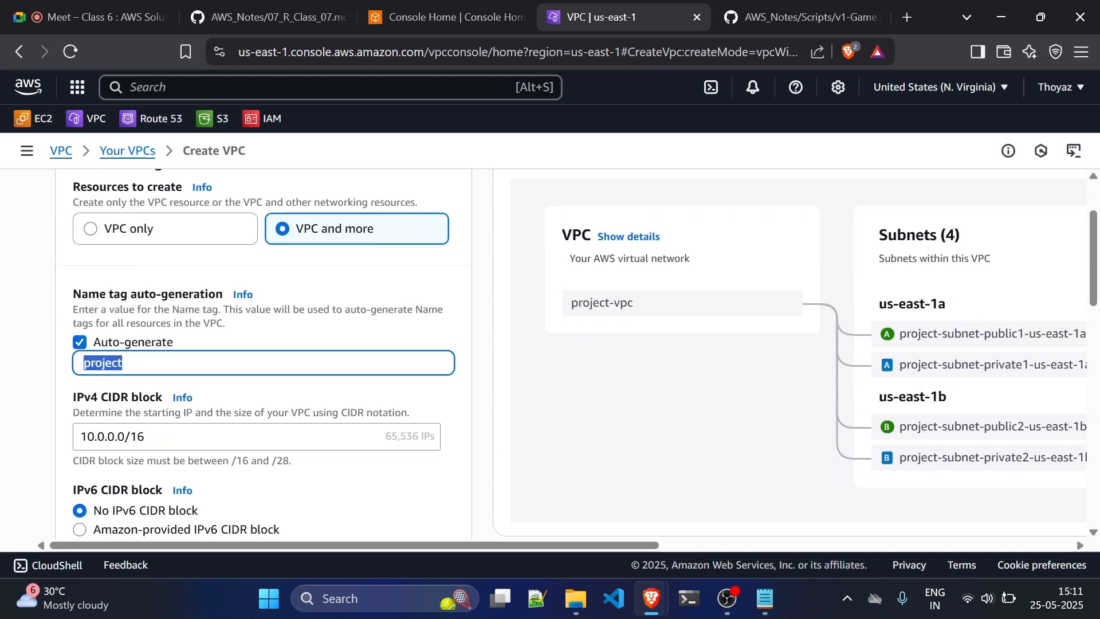
text(AWS)
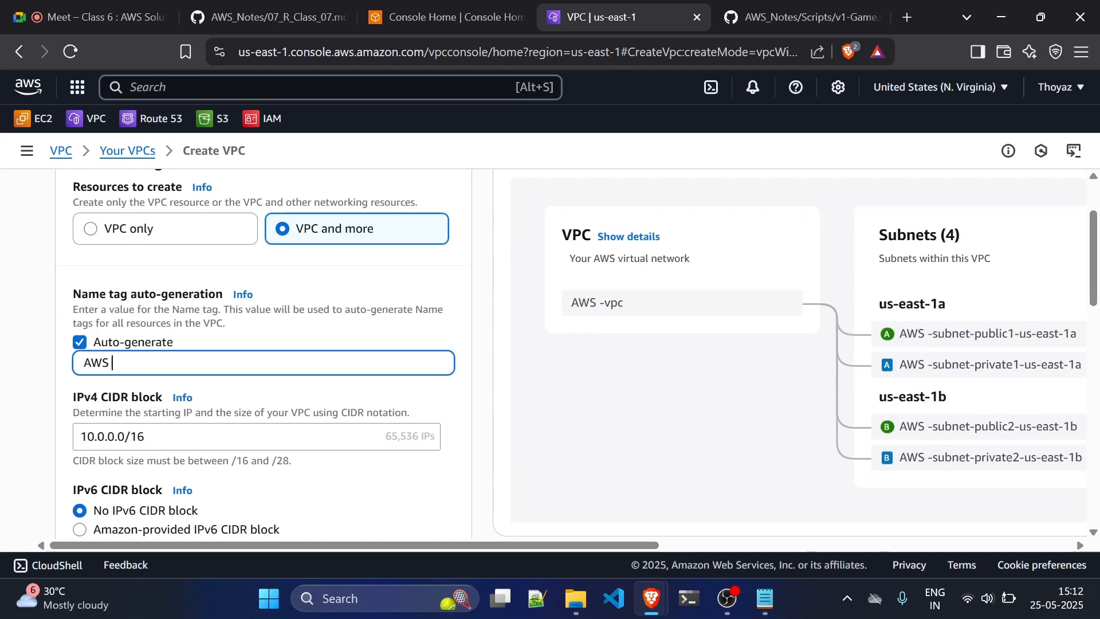
key(BackSpace)
text(-)
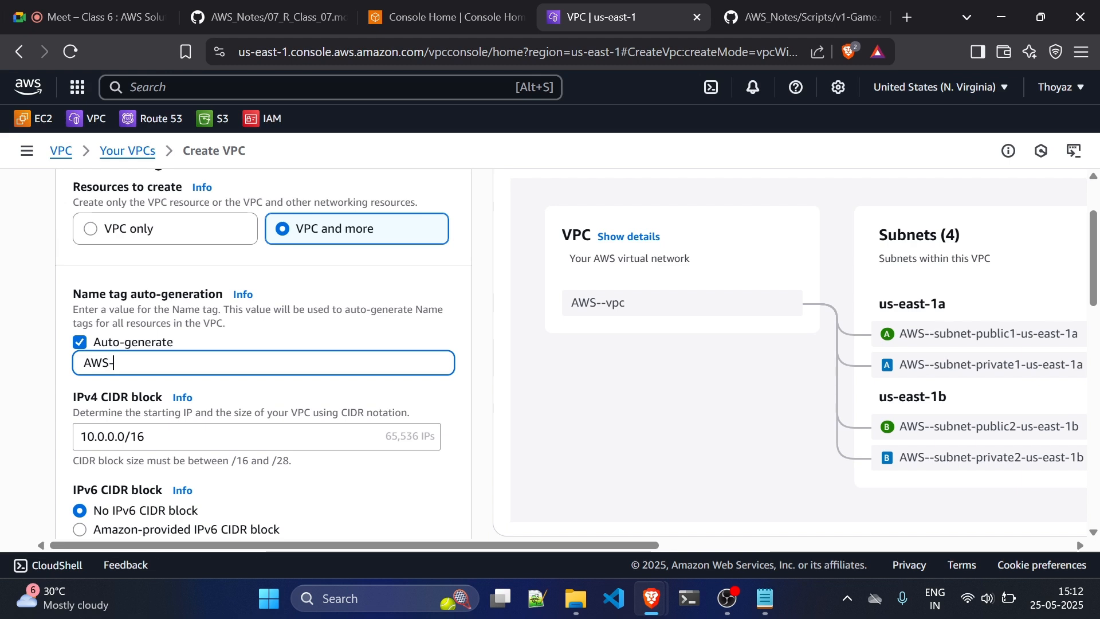
text(Endpoints)
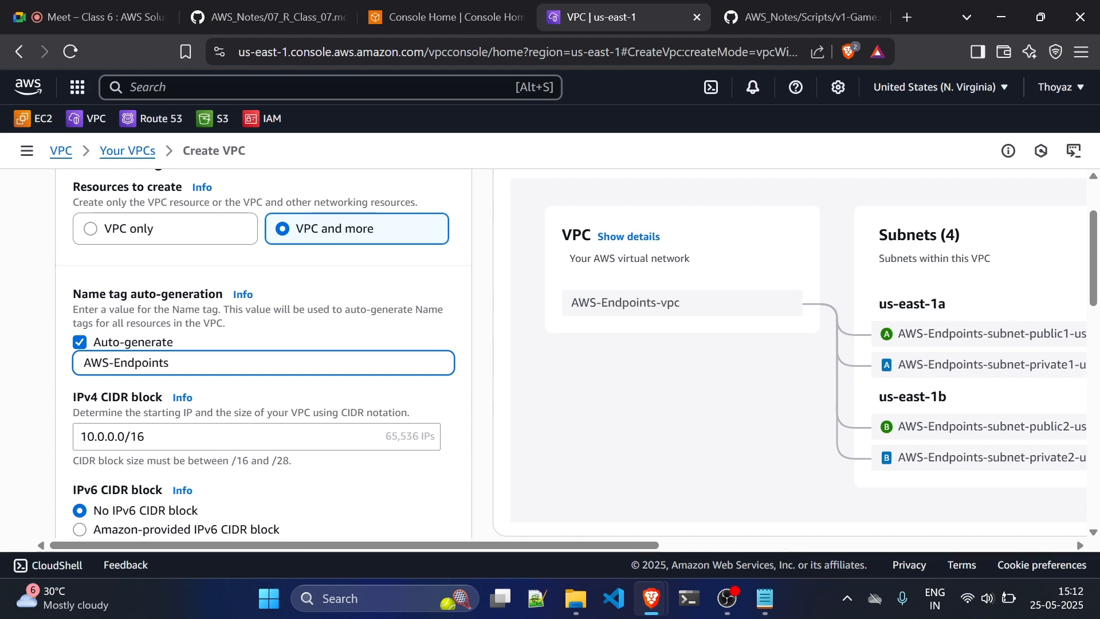
Set the VPC's IPv4 CIDR block to 10.55.0.0/16.
scroll(585, 353, down, 2)
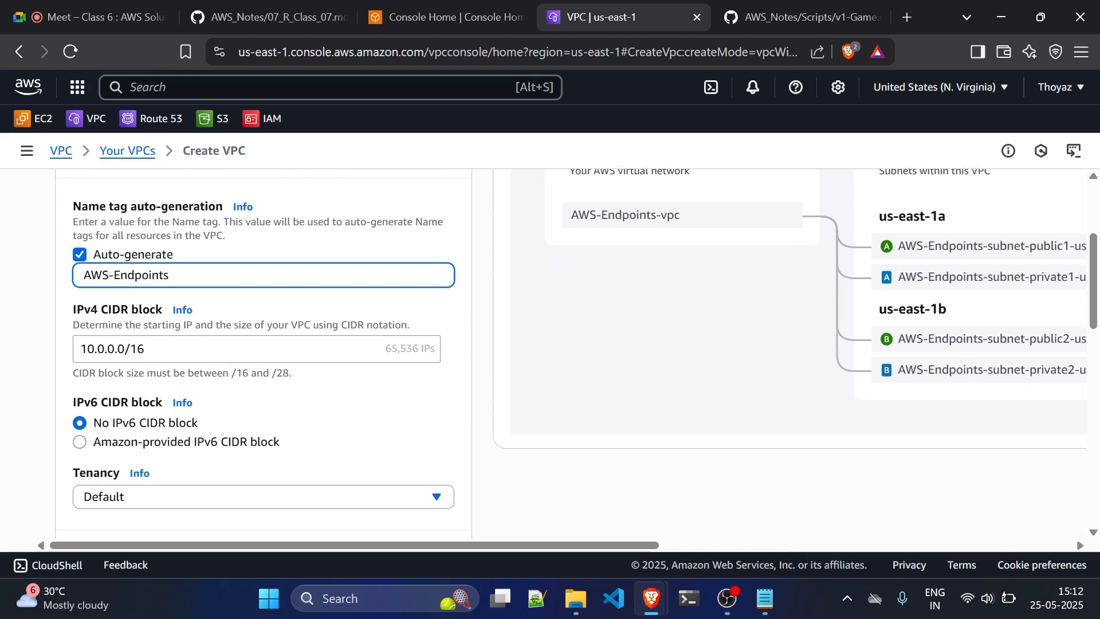
click(104, 349)
key(BackSpace)
text(55)
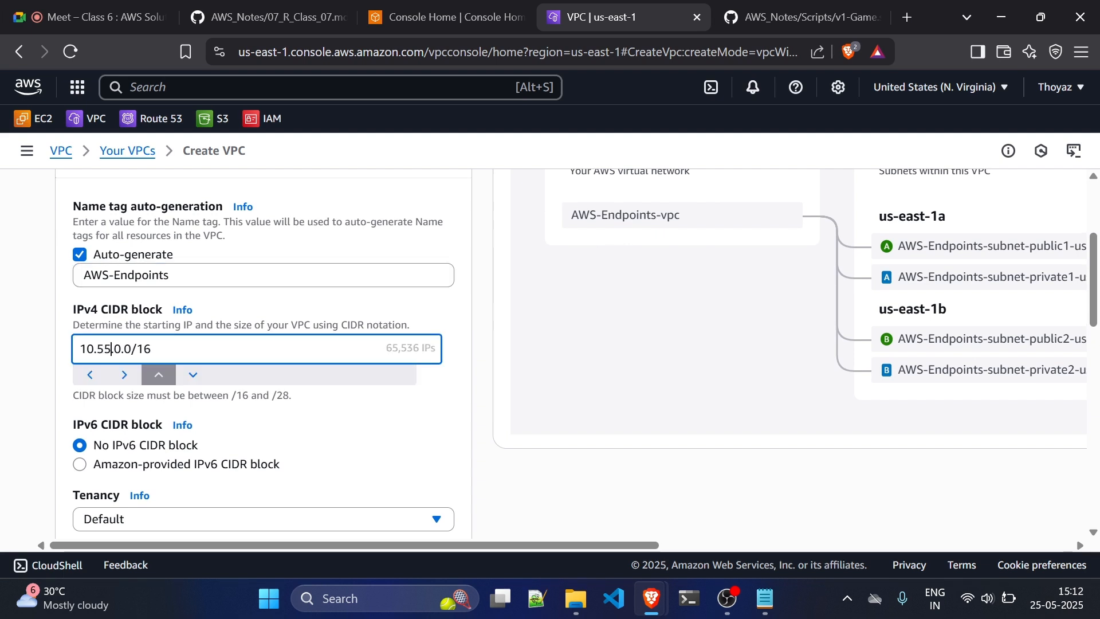
Set the number of Availability Zones to 1 and expand the AZ customization options.
scroll(382, 430, down, 1)
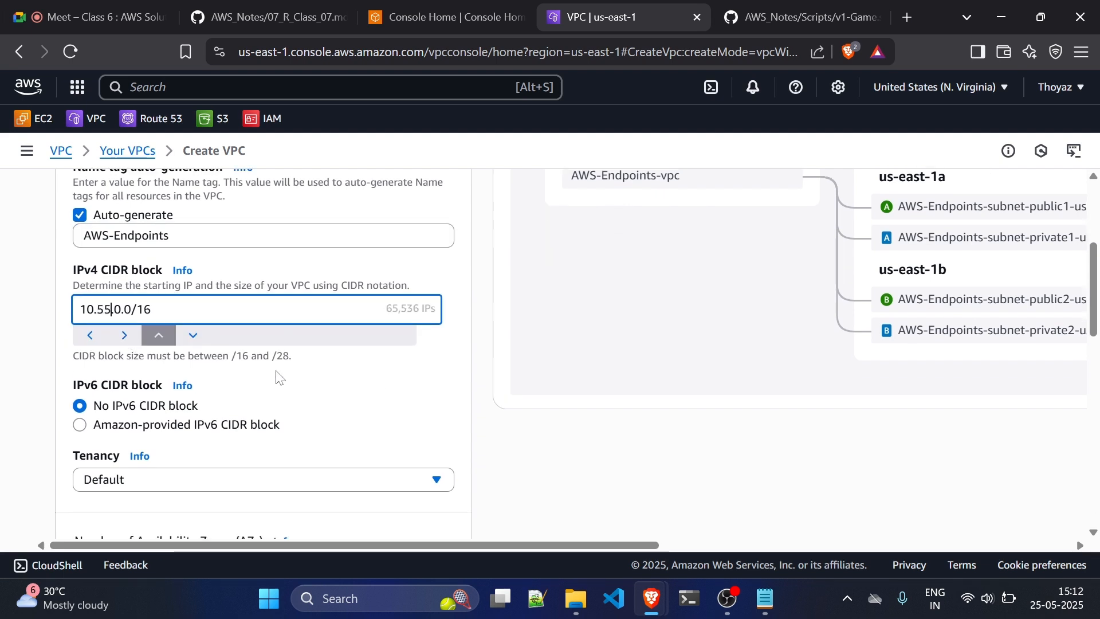
scroll(281, 384, down, 5)
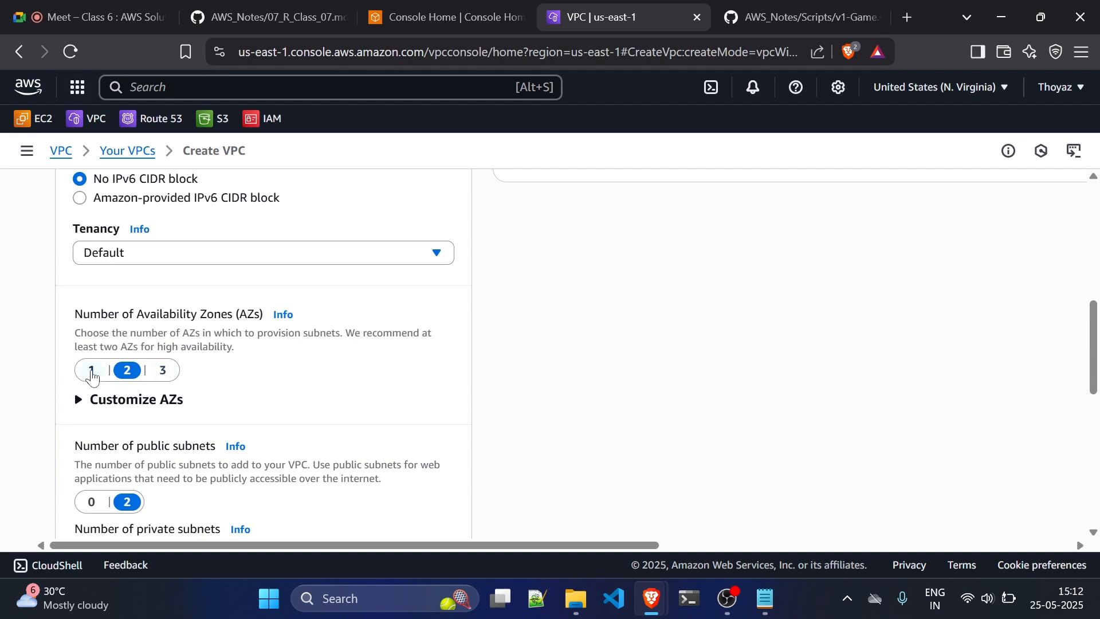
scroll(94, 378, down, 1)
click(94, 352)
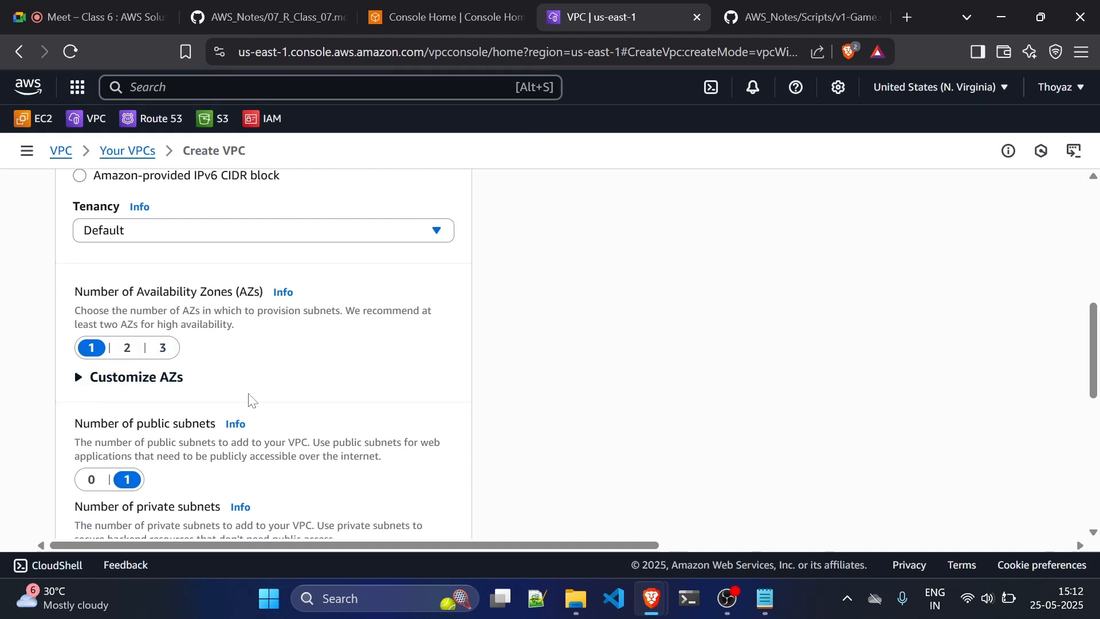
scroll(251, 399, down, 2)
click(83, 275)
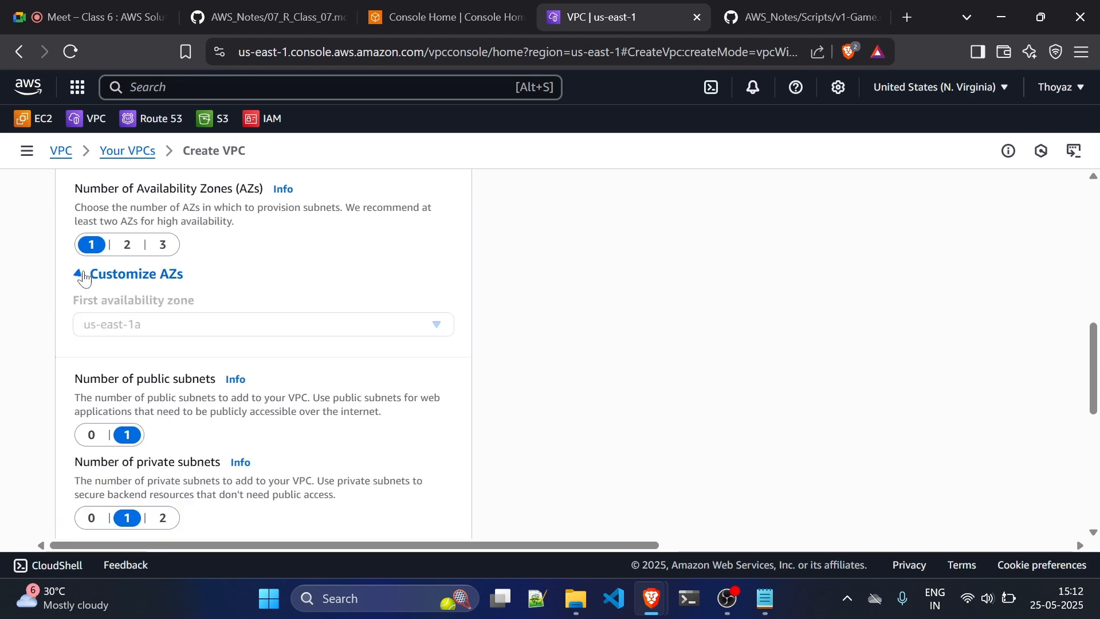
Expand the subnet CIDR customization and change the public subnet's block to 10.55.1.0/20.
scroll(307, 369, down, 1)
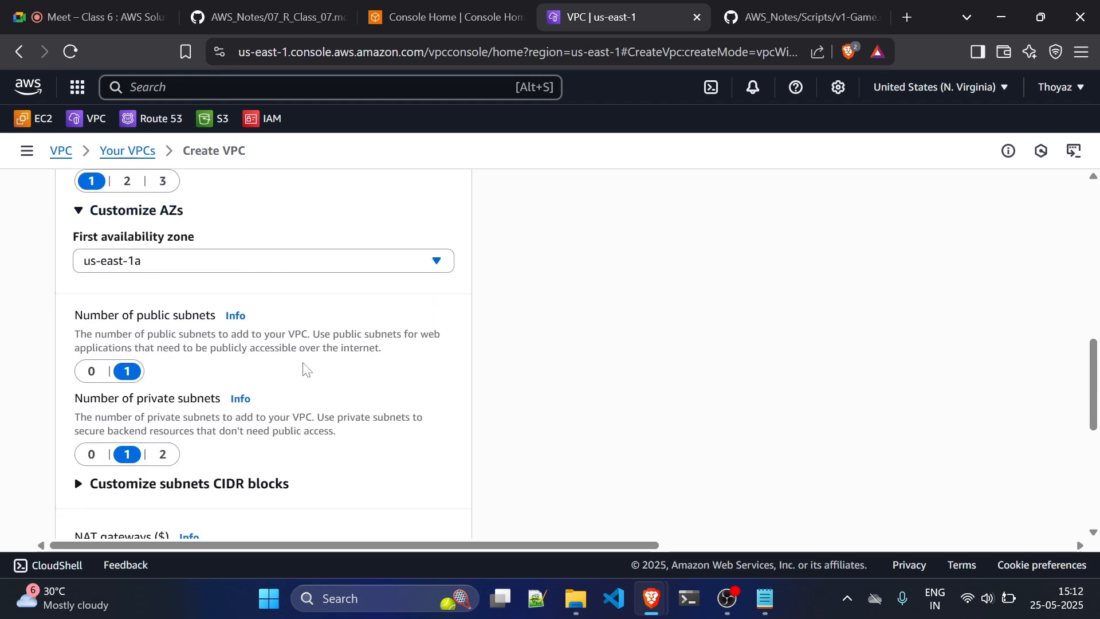
scroll(306, 370, down, 1)
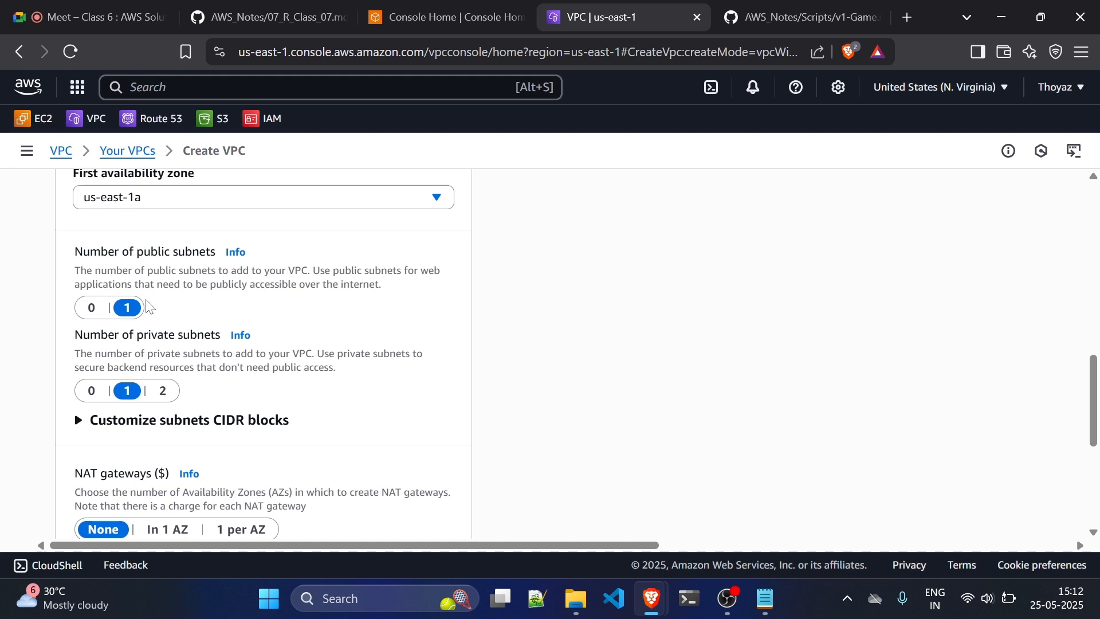
scroll(233, 412, down, 2)
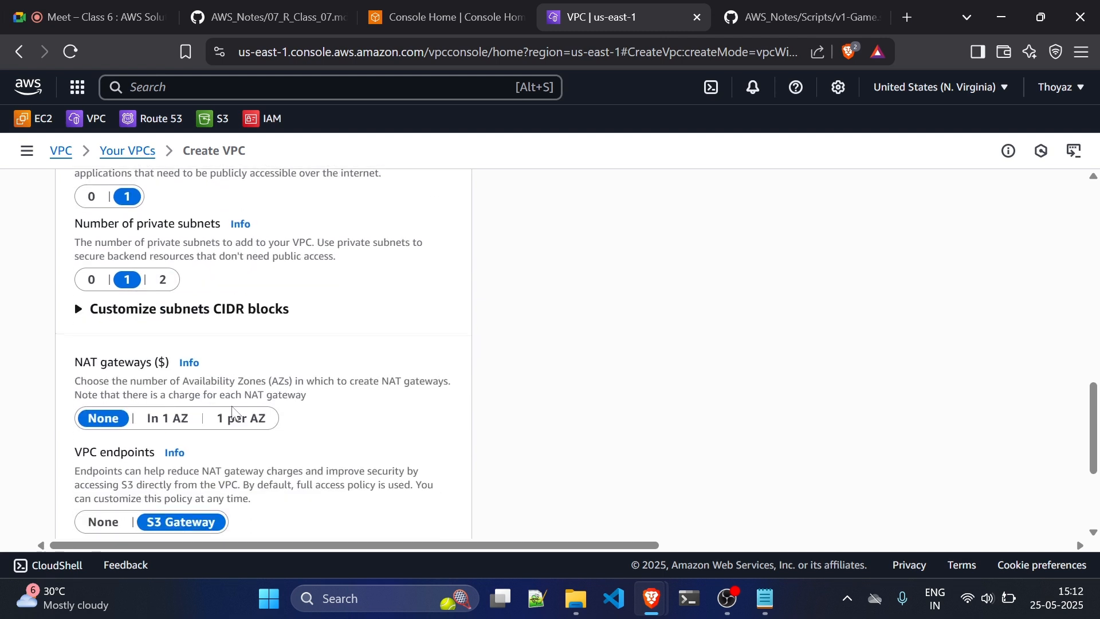
click(163, 314)
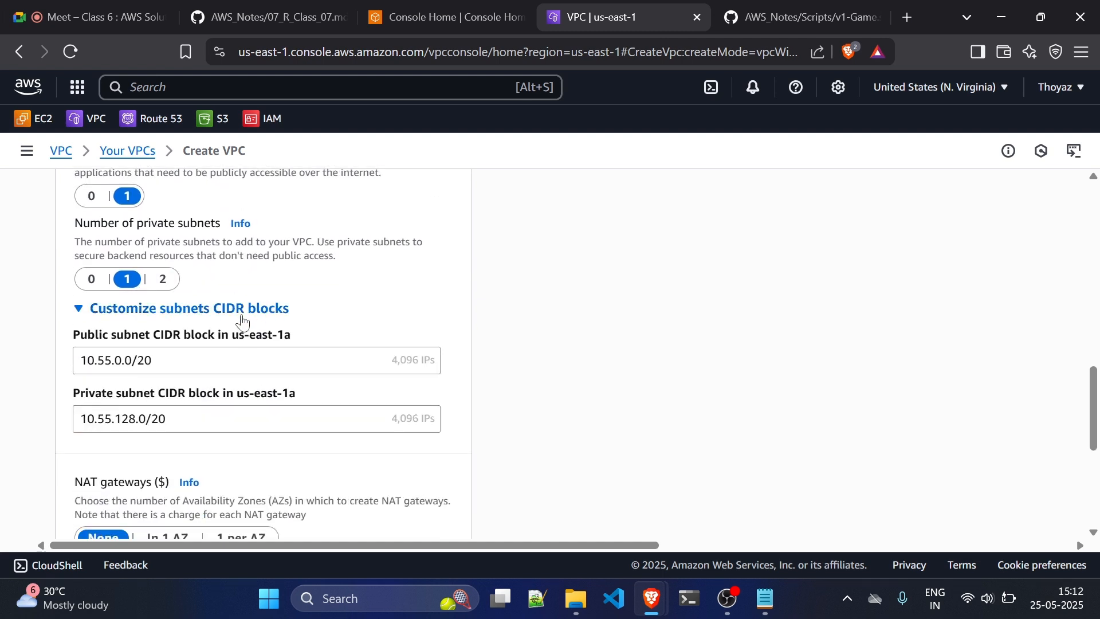
scroll(312, 343, down, 2)
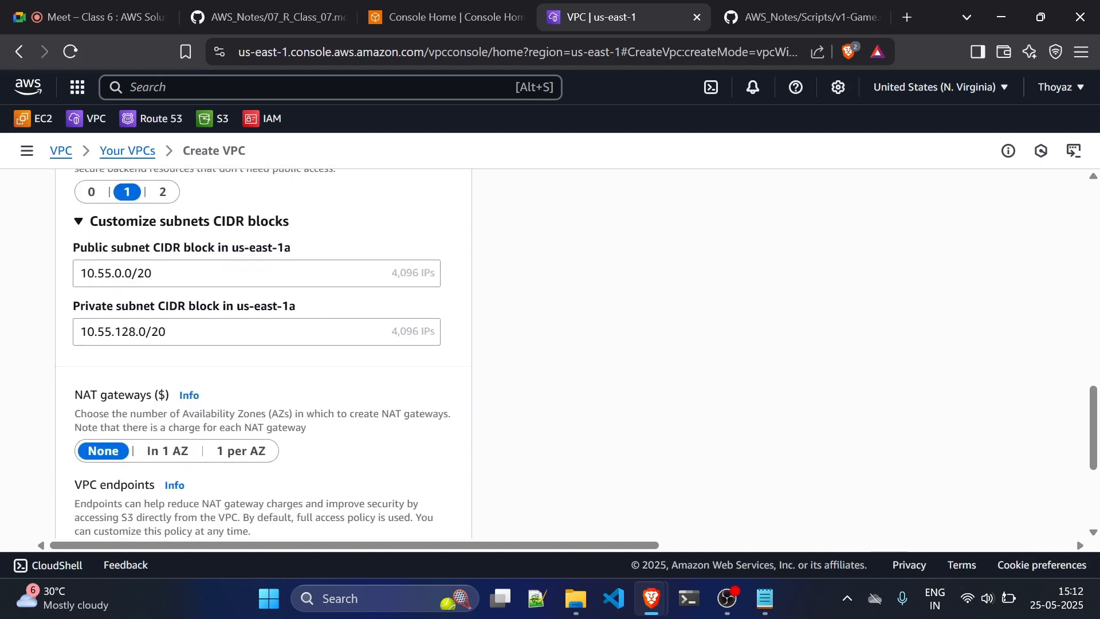
click(121, 273)
key(BackSpace)
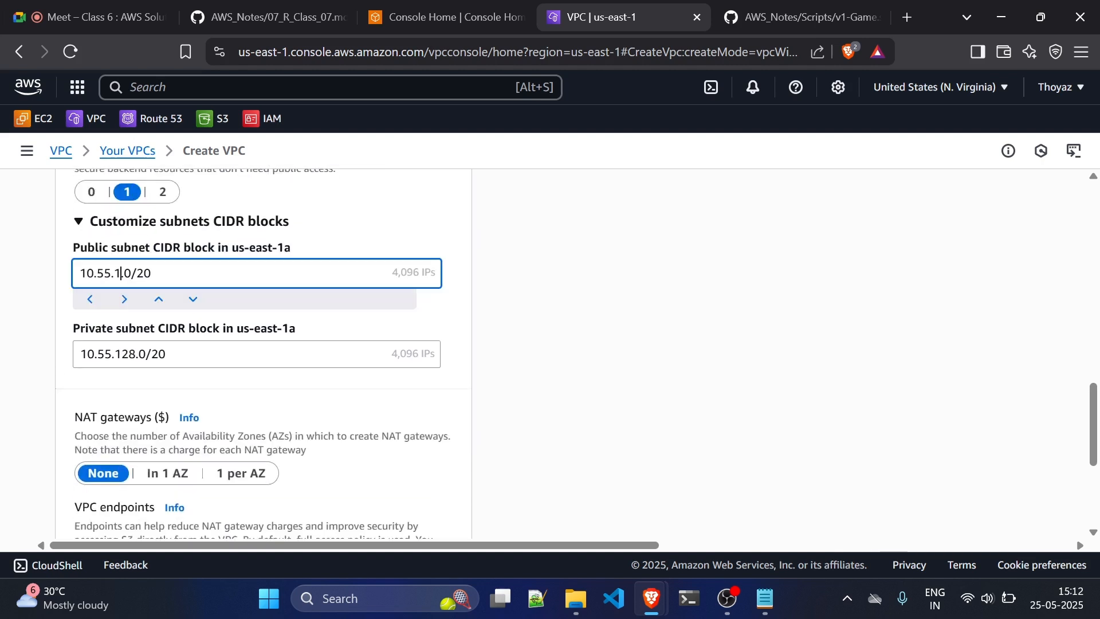
text(1)
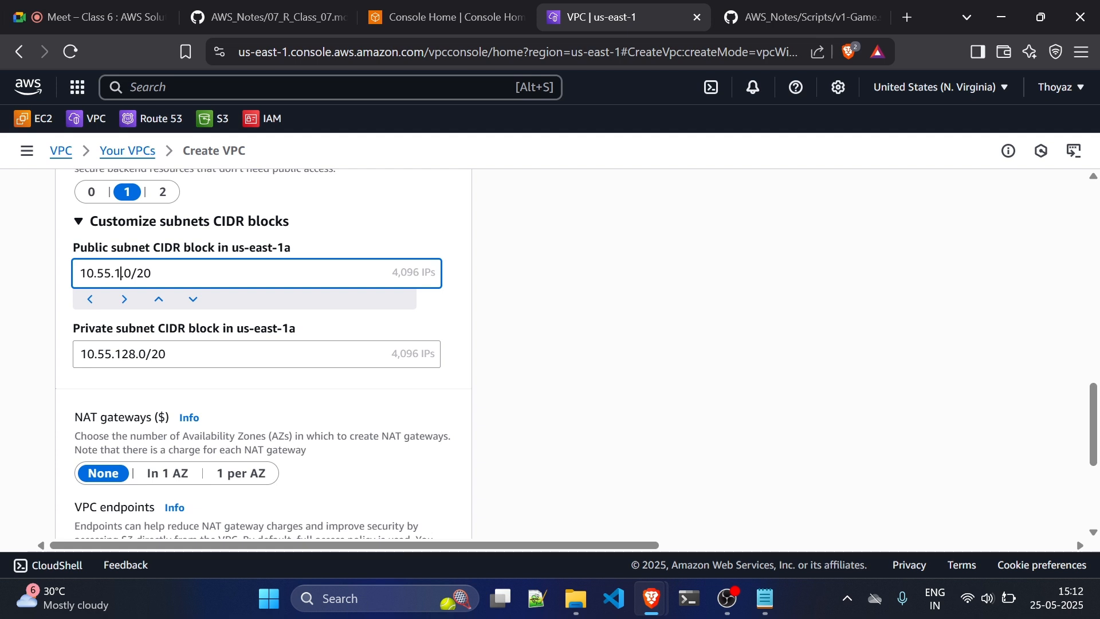
Change the private subnet's CIDR block to 10.55.10.0/20.
click(122, 354)
key(BackSpace)
key(BackSpace)
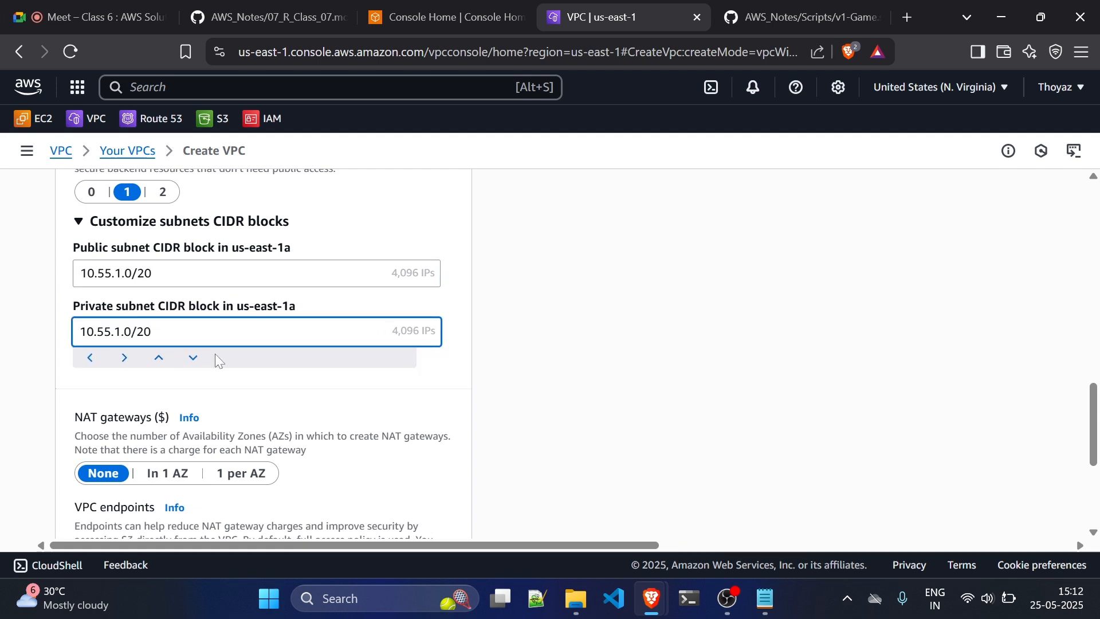
text(0)
click(497, 373)
Change the prefix length of both the public and private subnet CIDR blocks to /24.
click(200, 273)
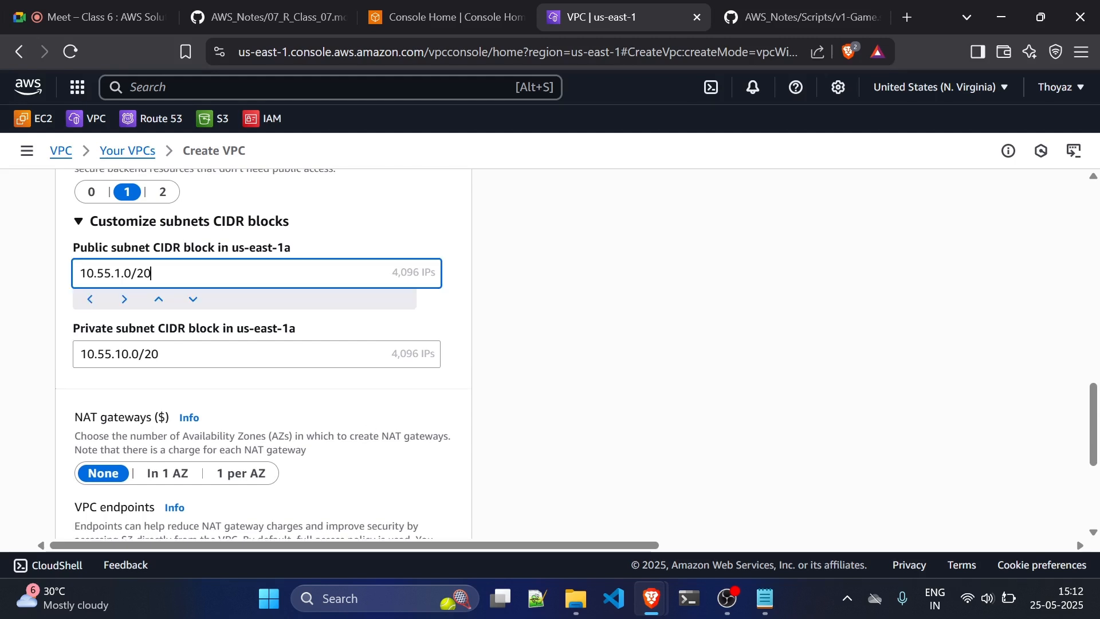
key(BackSpace)
text(4)
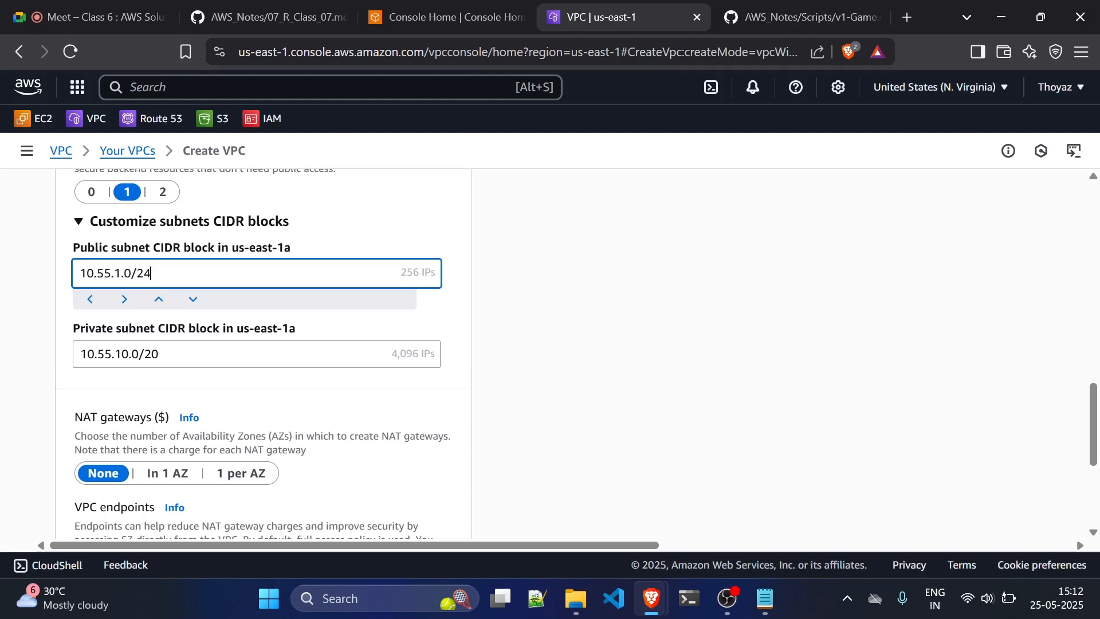
click(184, 366)
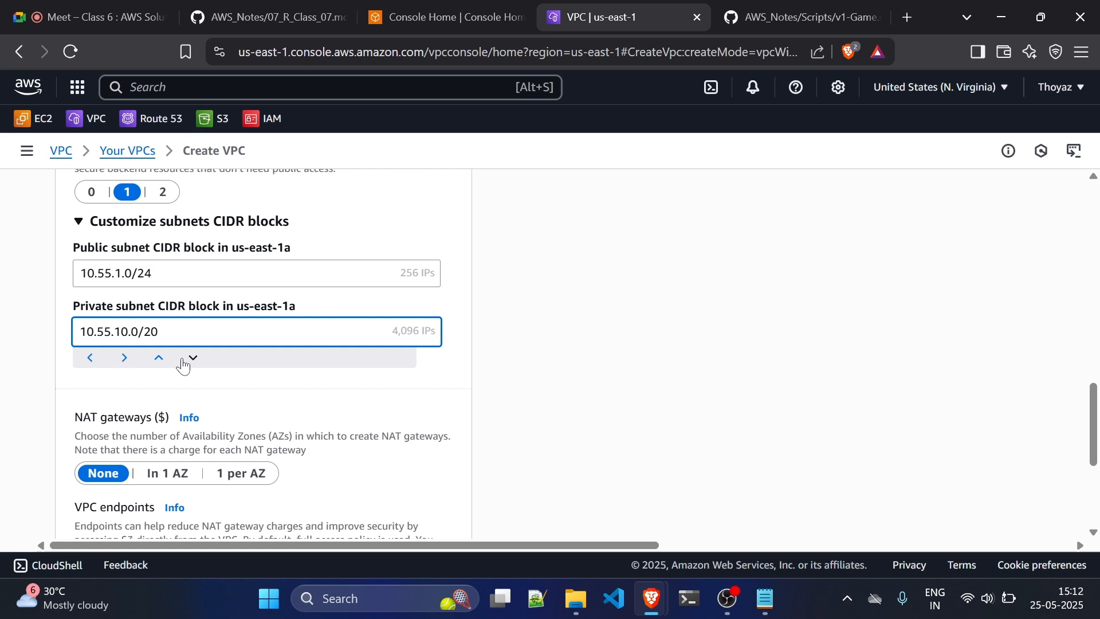
key(BackSpace)
text(4)
Review the VPC settings and set VPC endpoints to None.
scroll(364, 474, down, 4)
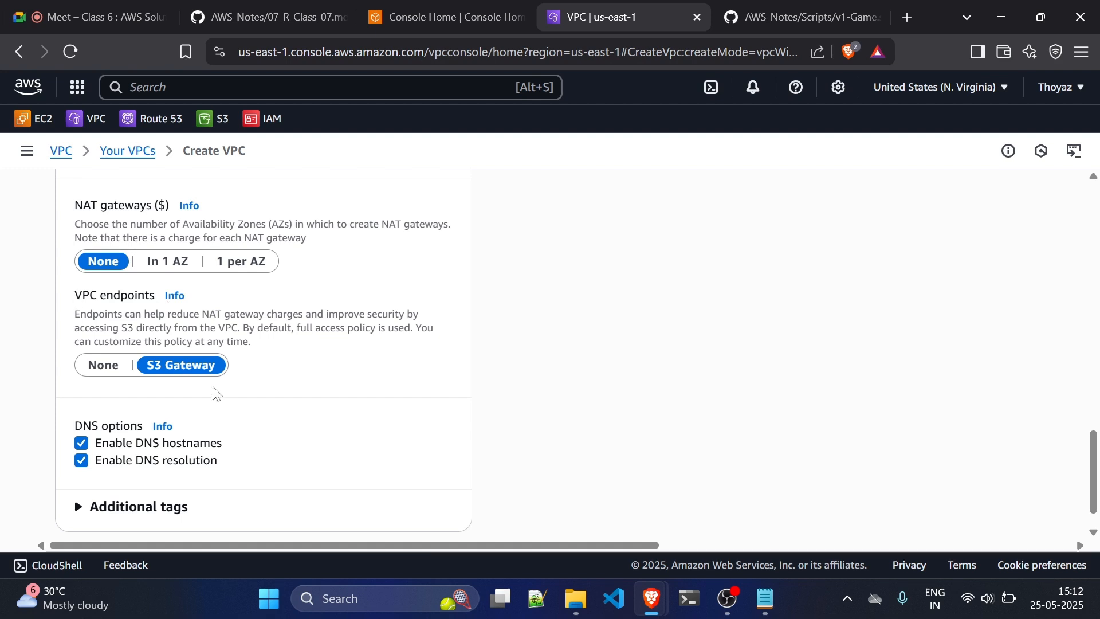
scroll(215, 360, up, 15)
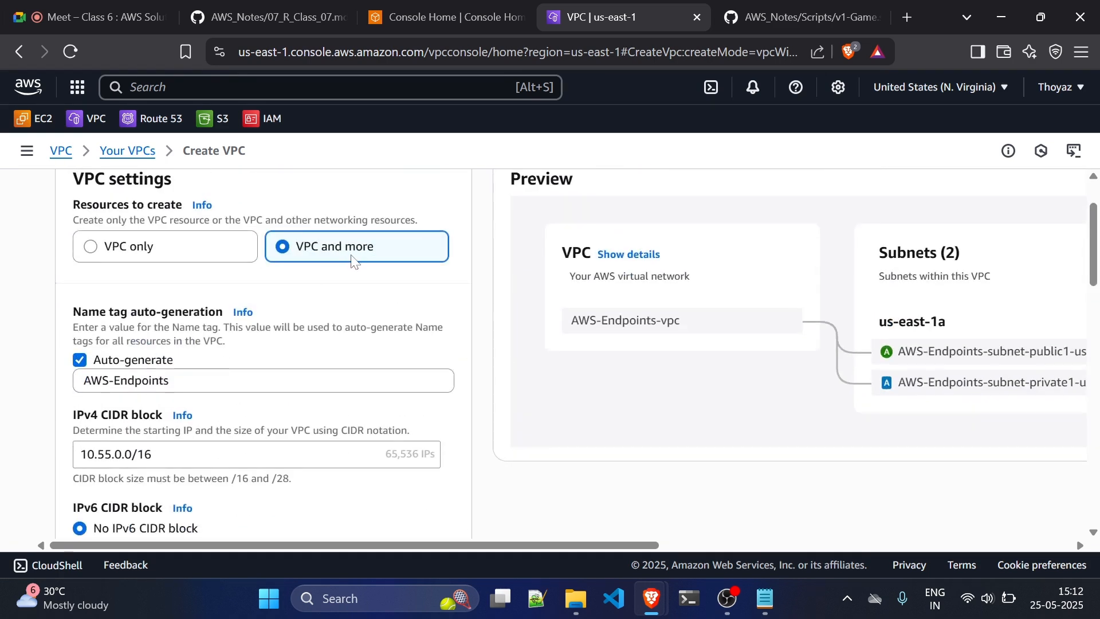
scroll(345, 347, down, 15)
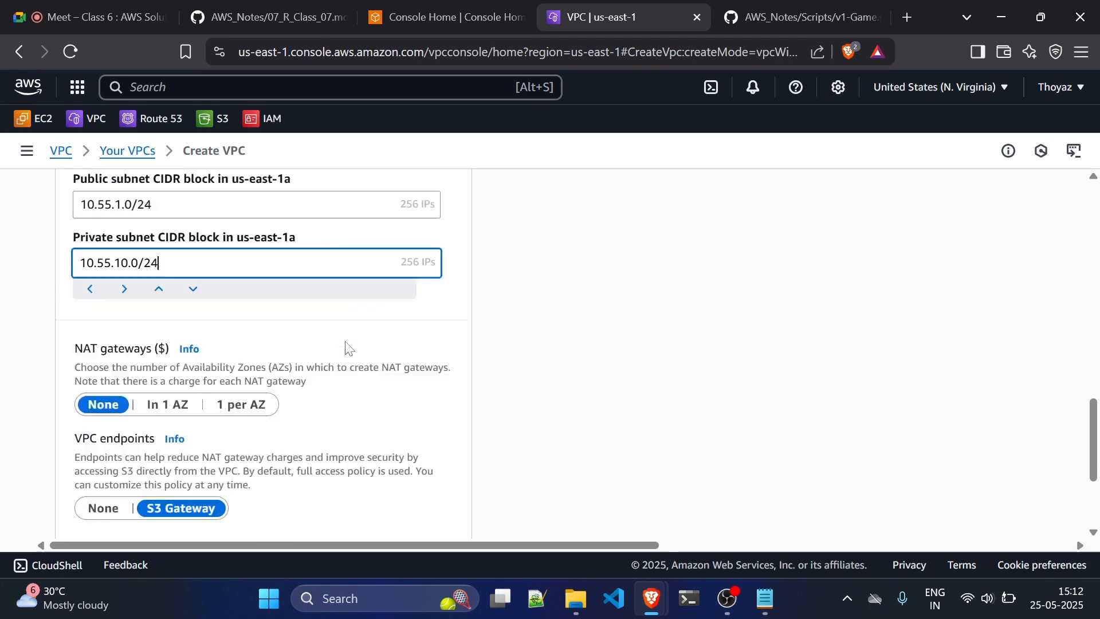
scroll(346, 348, down, 3)
click(111, 324)
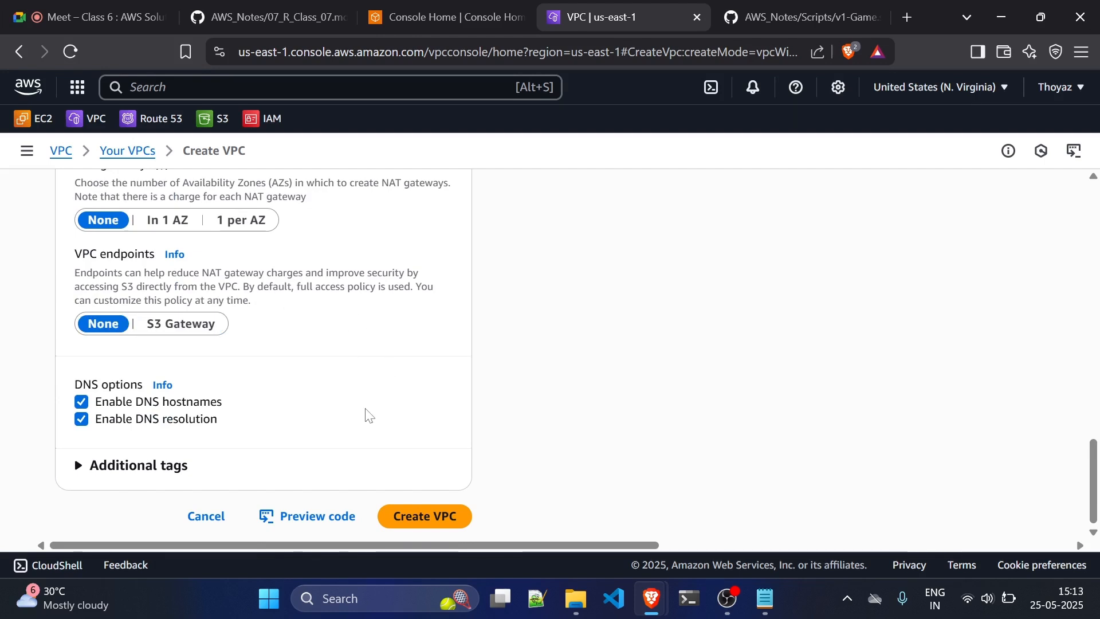
Create the VPC with its networking resources and open its details page down to the resource map.
click(442, 515)
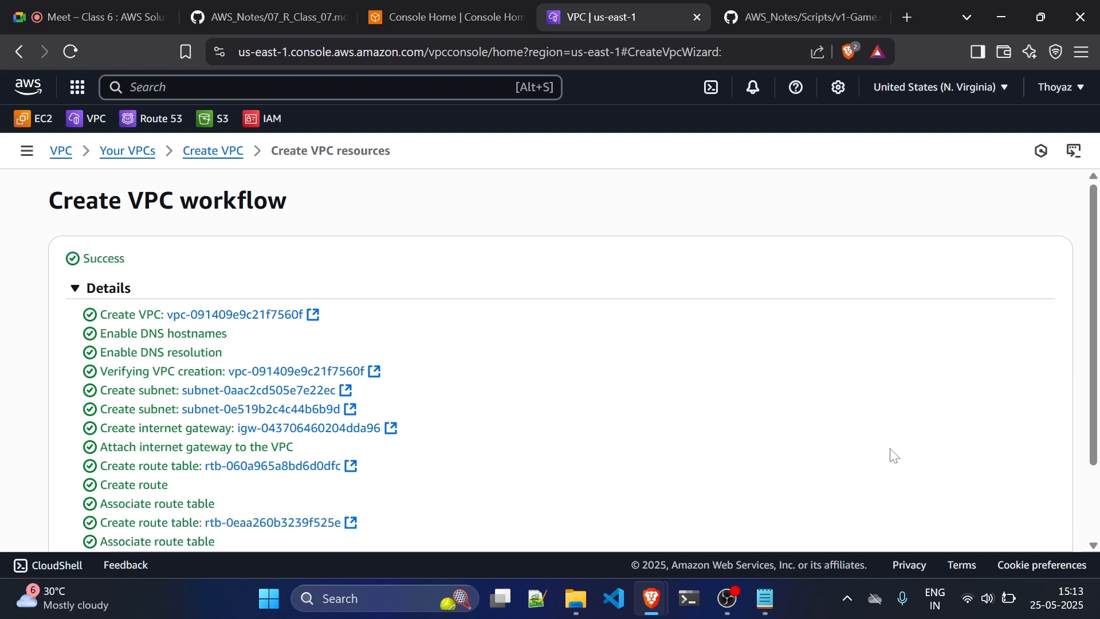
scroll(891, 455, down, 2)
click(1061, 521)
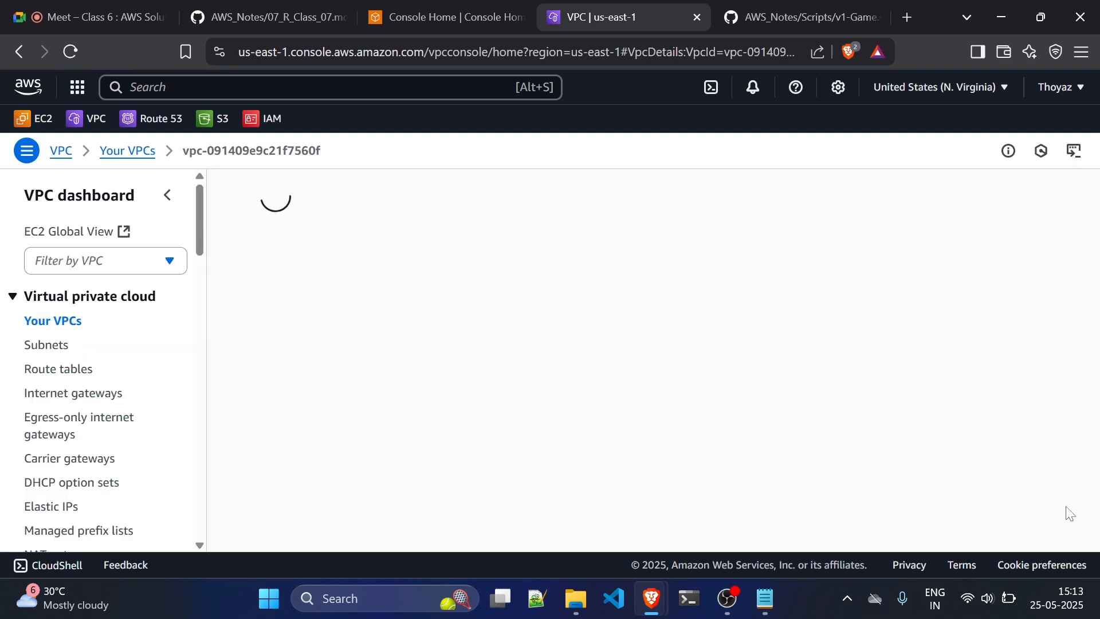
scroll(505, 430, down, 2)
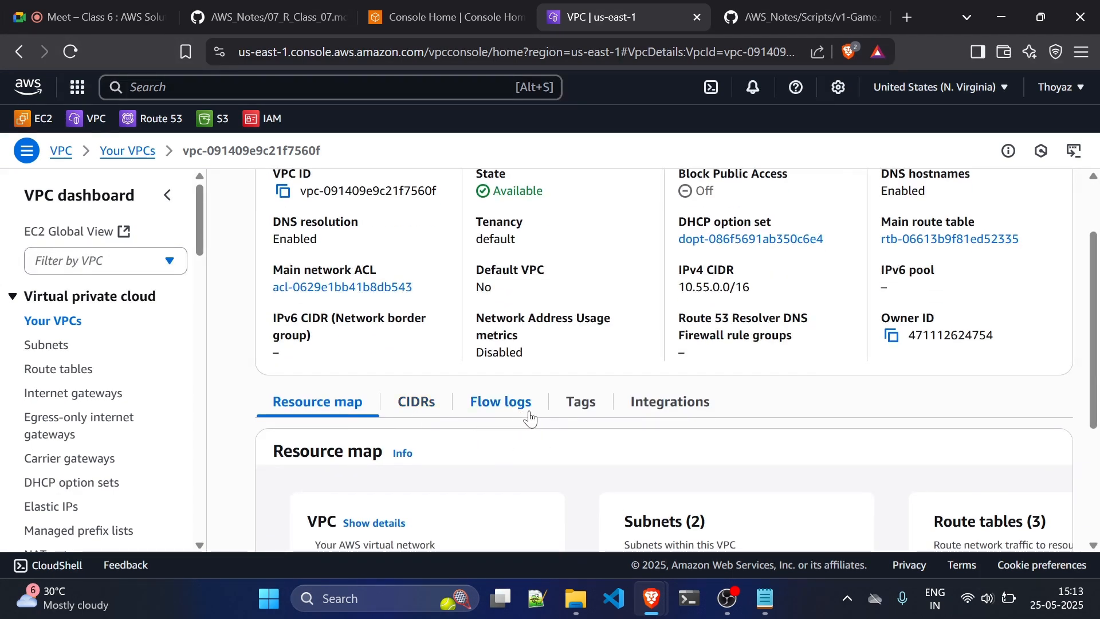
Examine the VPC resource map's subnets, route tables and internet gateway, and compare them with the lab diagram in the GitHub notes.
scroll(498, 464, down, 3)
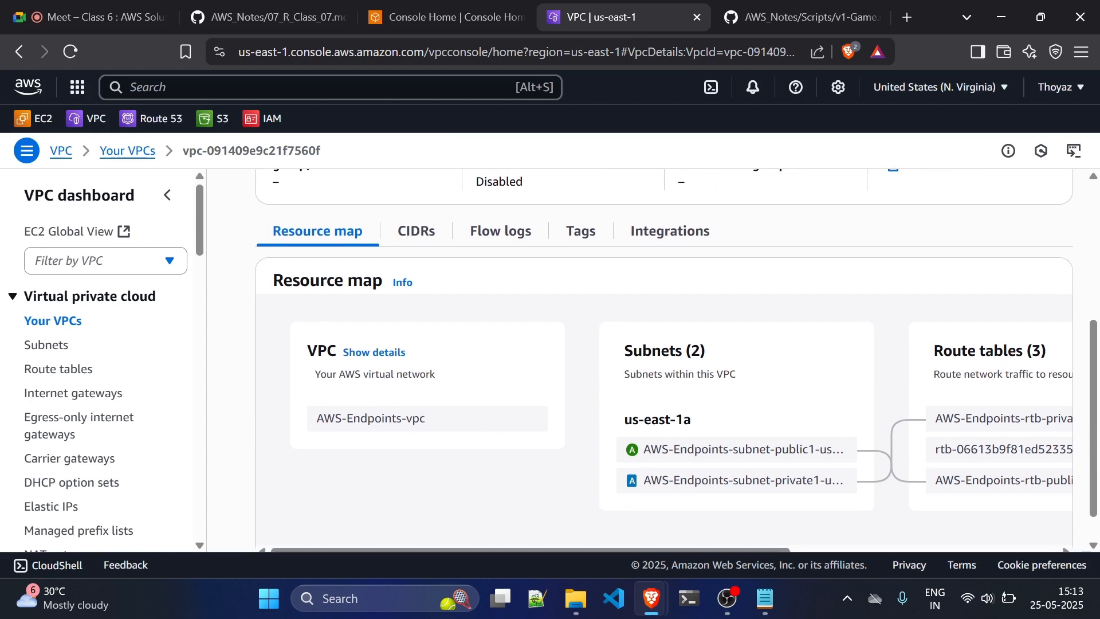
scroll(578, 383, down, 1)
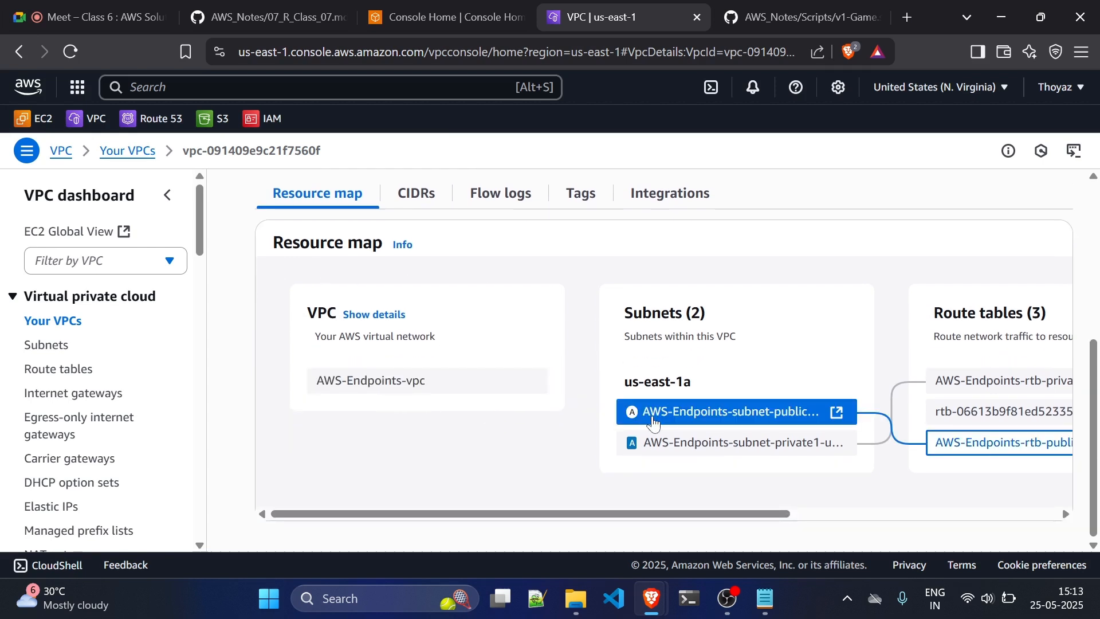
scroll(652, 417, right, 2)
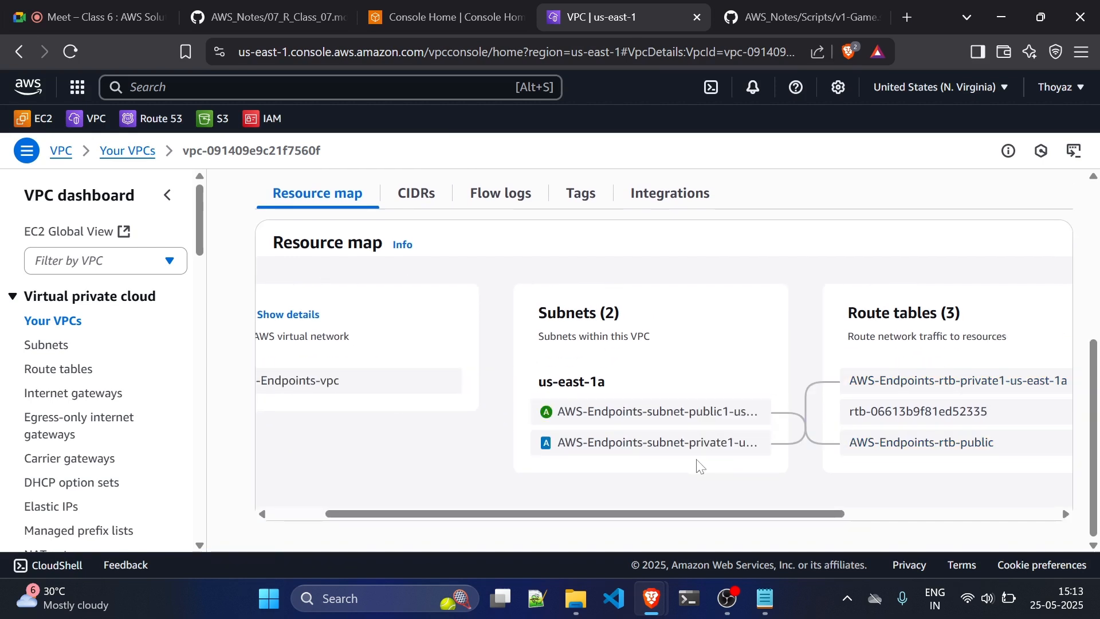
scroll(719, 459, right, 6)
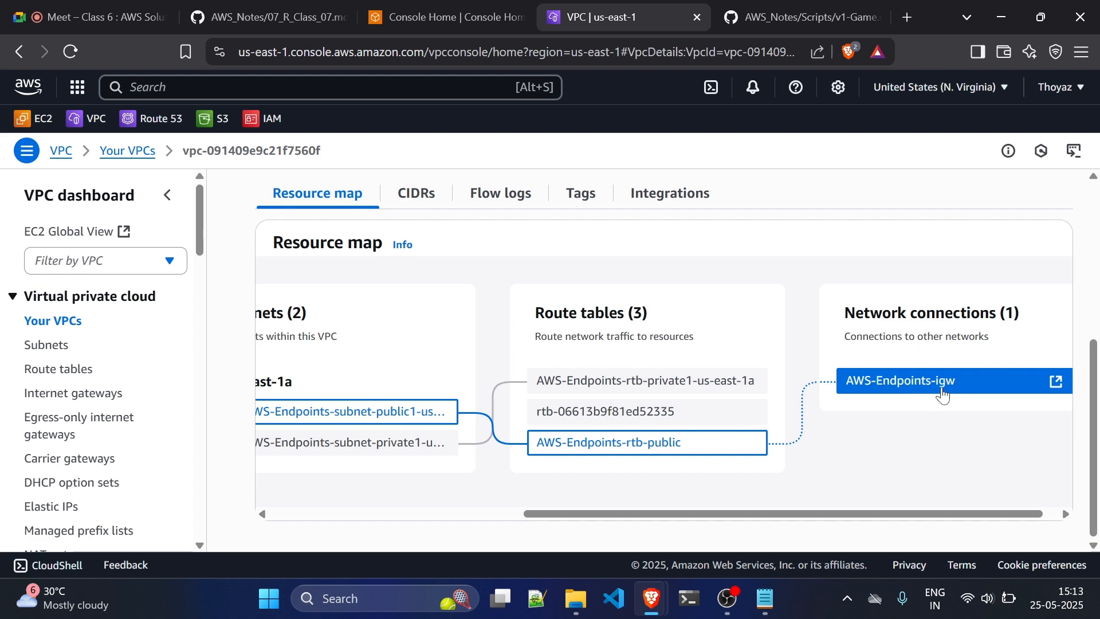
click(263, 17)
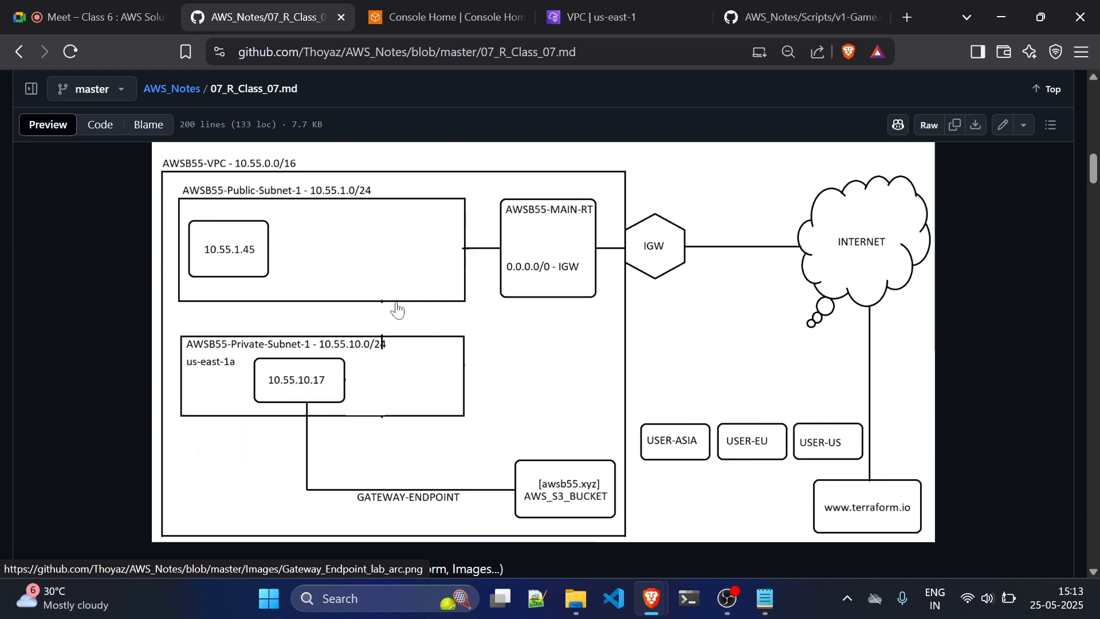
Open the EC2 dashboard in a new browser tab from the AWS Console Home and start launching an instance.
click(450, 12)
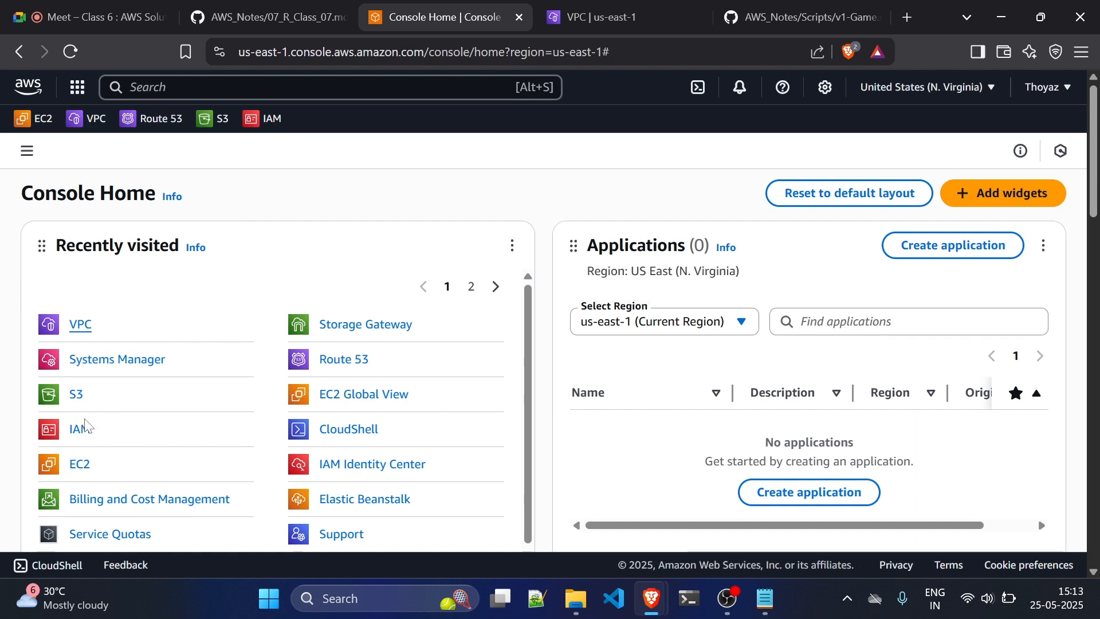
right_click(76, 464)
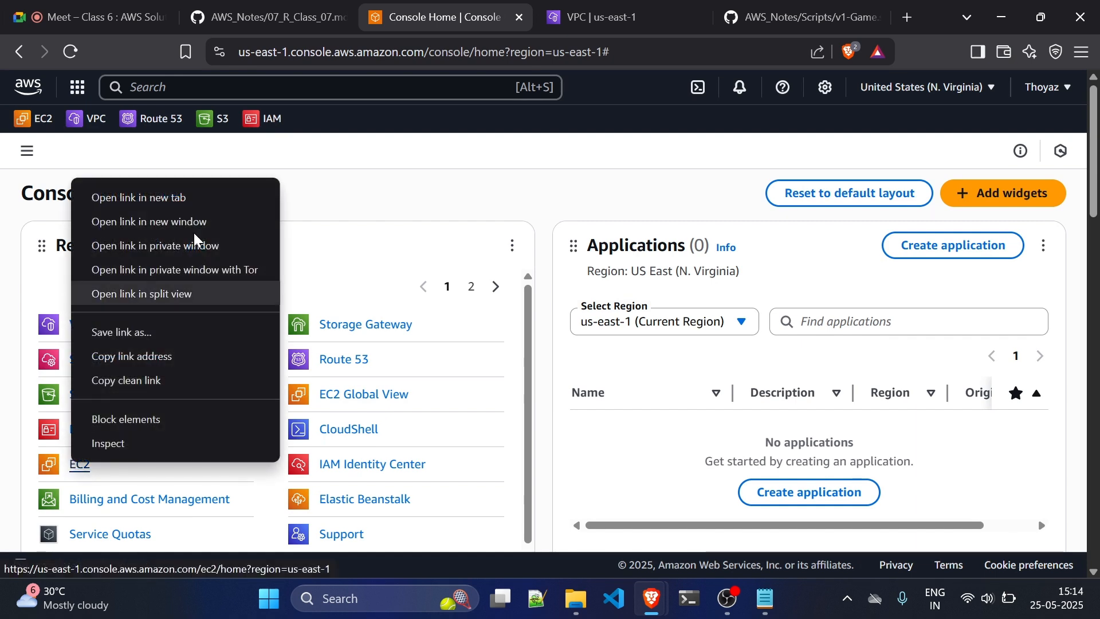
click(168, 197)
click(554, 8)
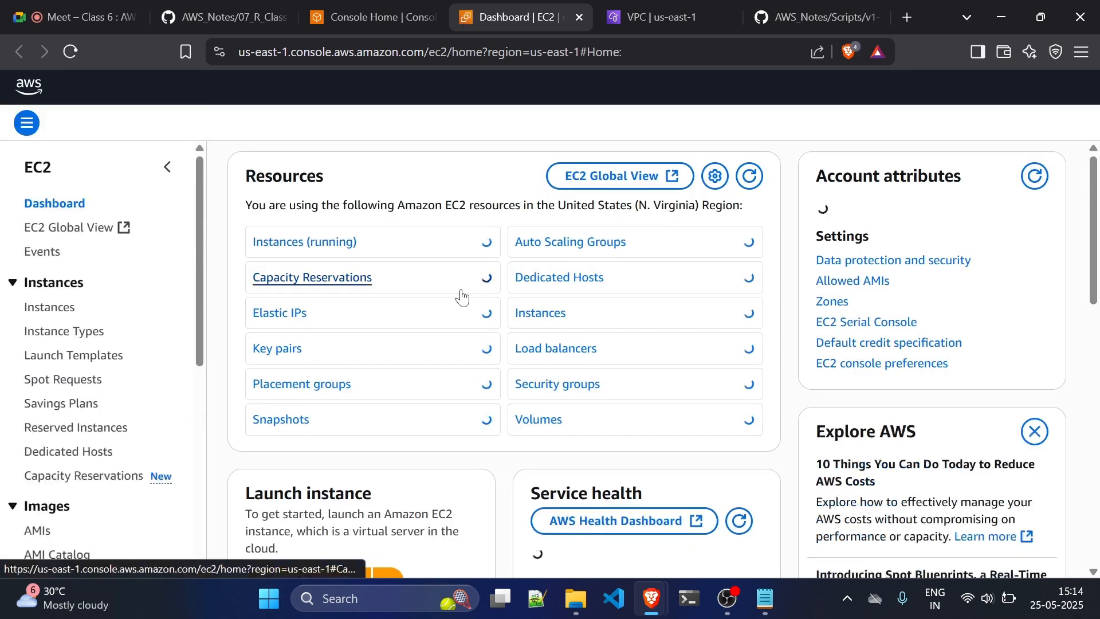
scroll(466, 397, down, 2)
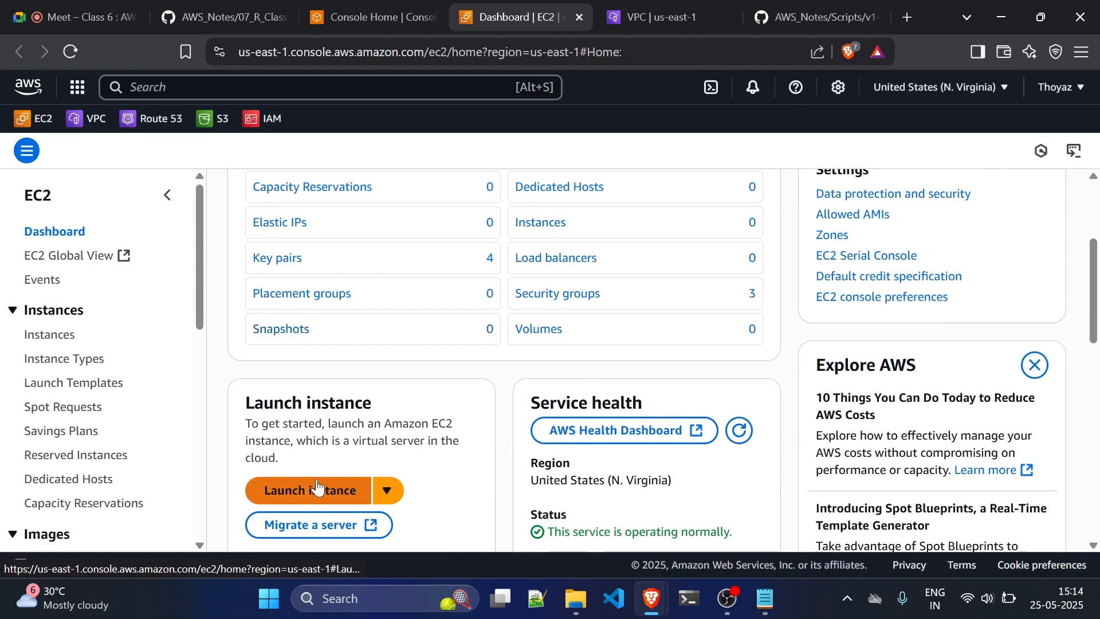
click(296, 494)
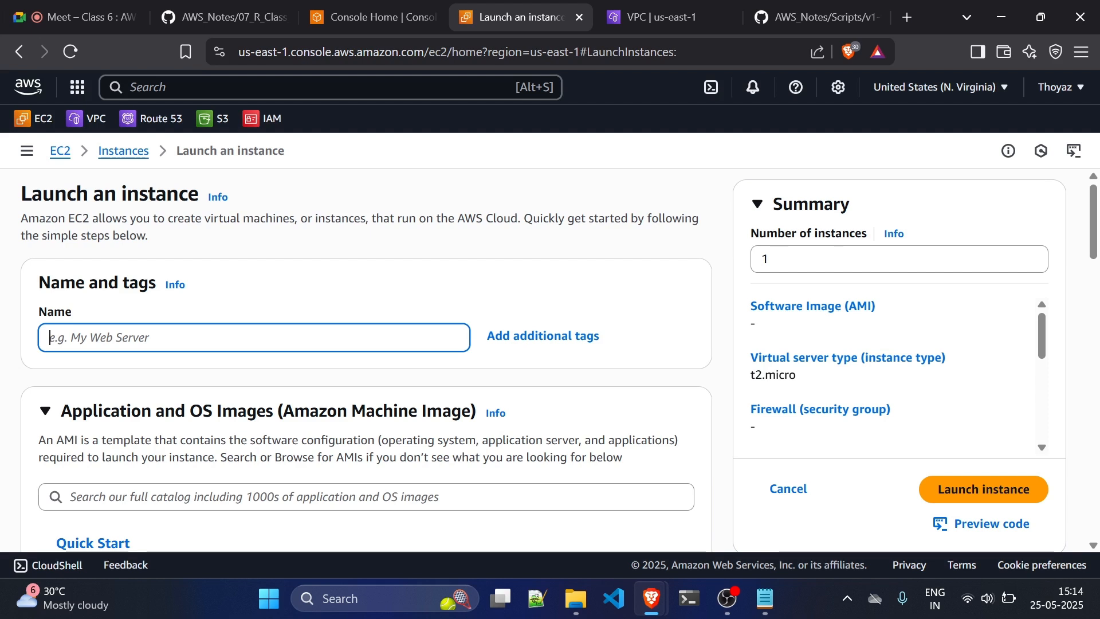
Name the instance Public-Server-01 and review the Amazon Linux 2023 AMI and t2.micro instance type.
text(Public-Server-01)
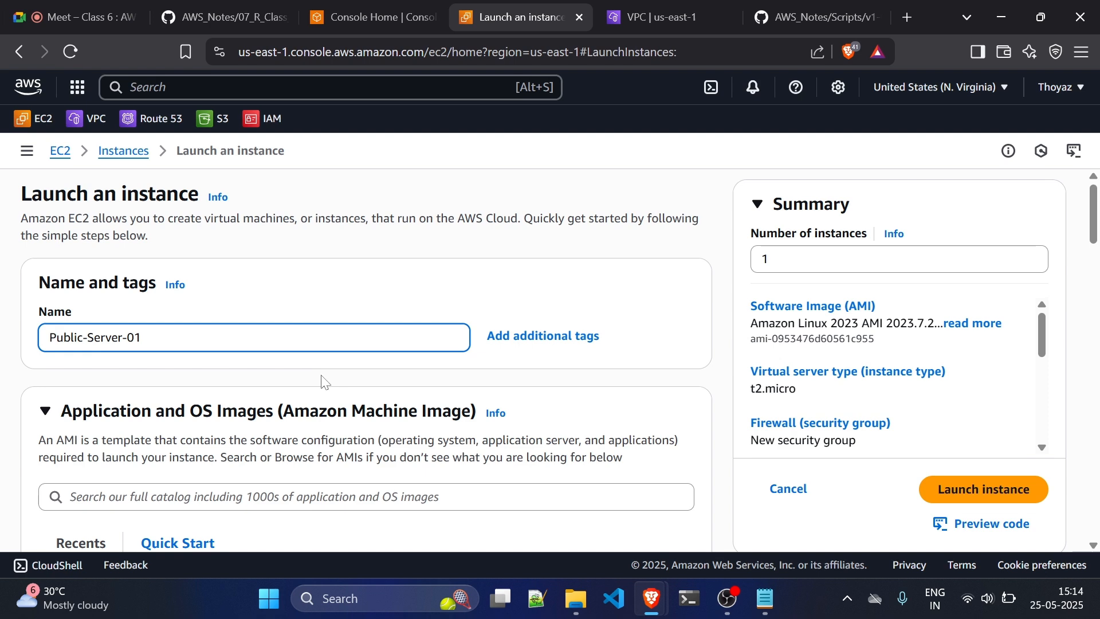
scroll(404, 380, down, 4)
scroll(232, 283, up, 2)
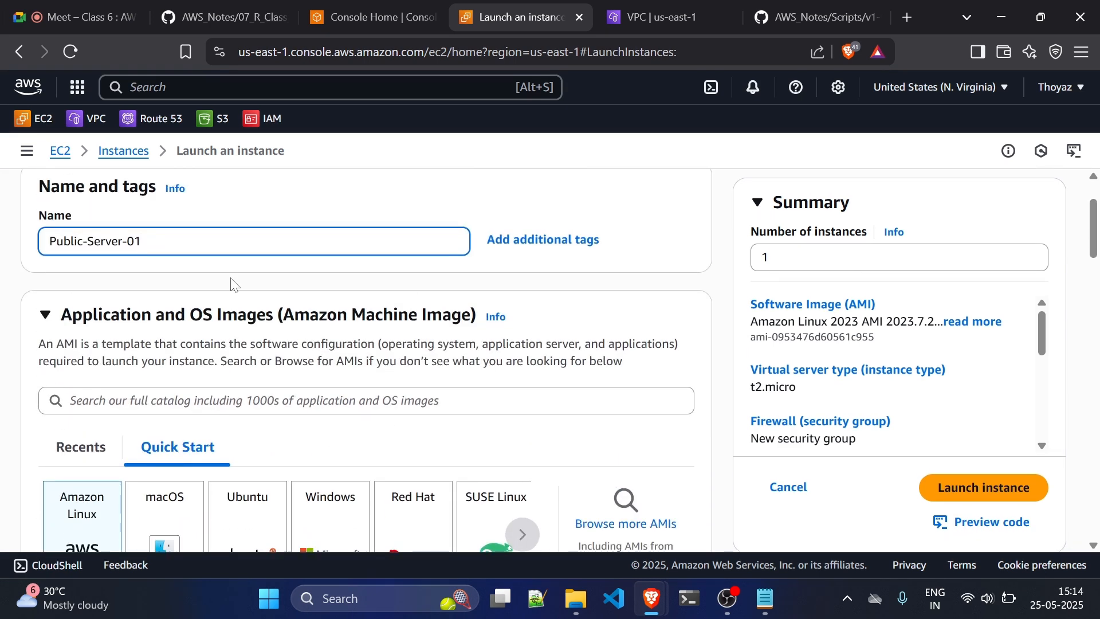
scroll(189, 283, down, 3)
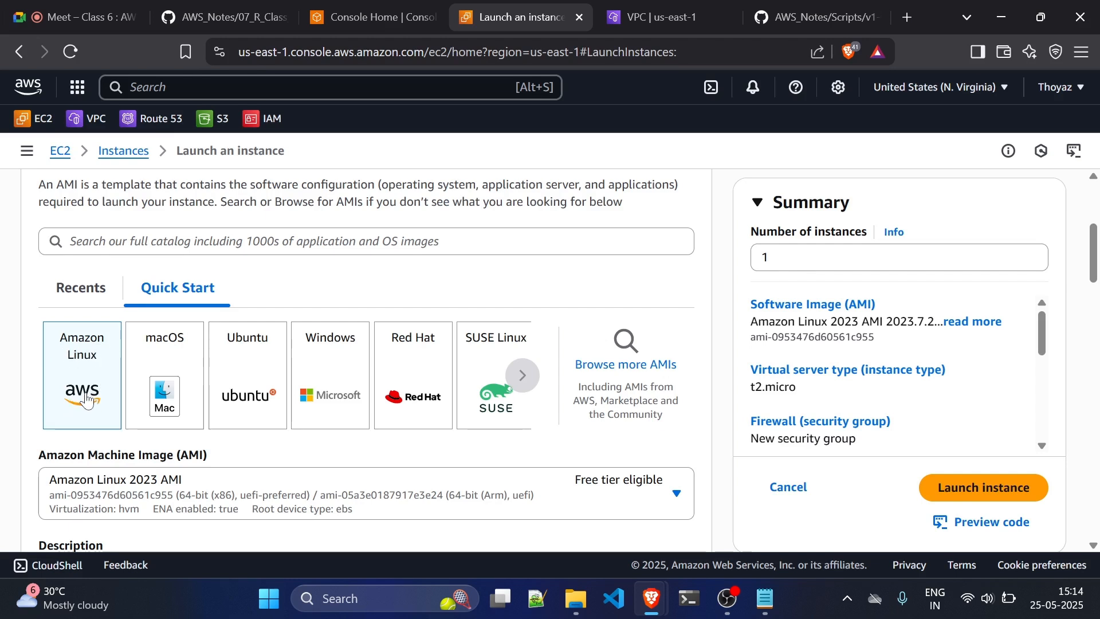
scroll(221, 470, down, 5)
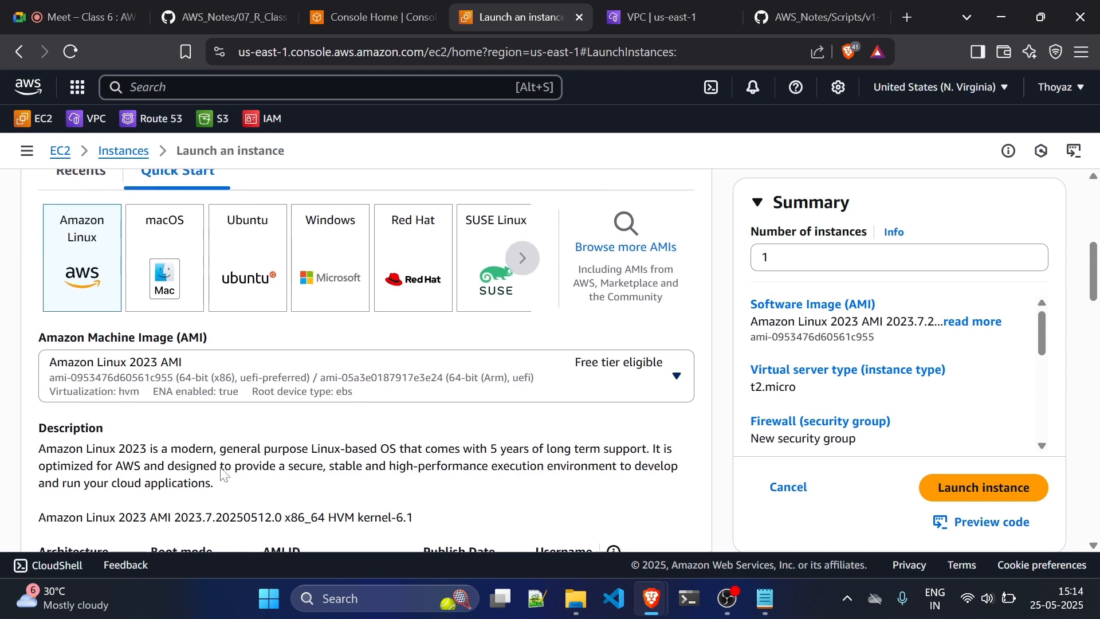
scroll(294, 417, down, 5)
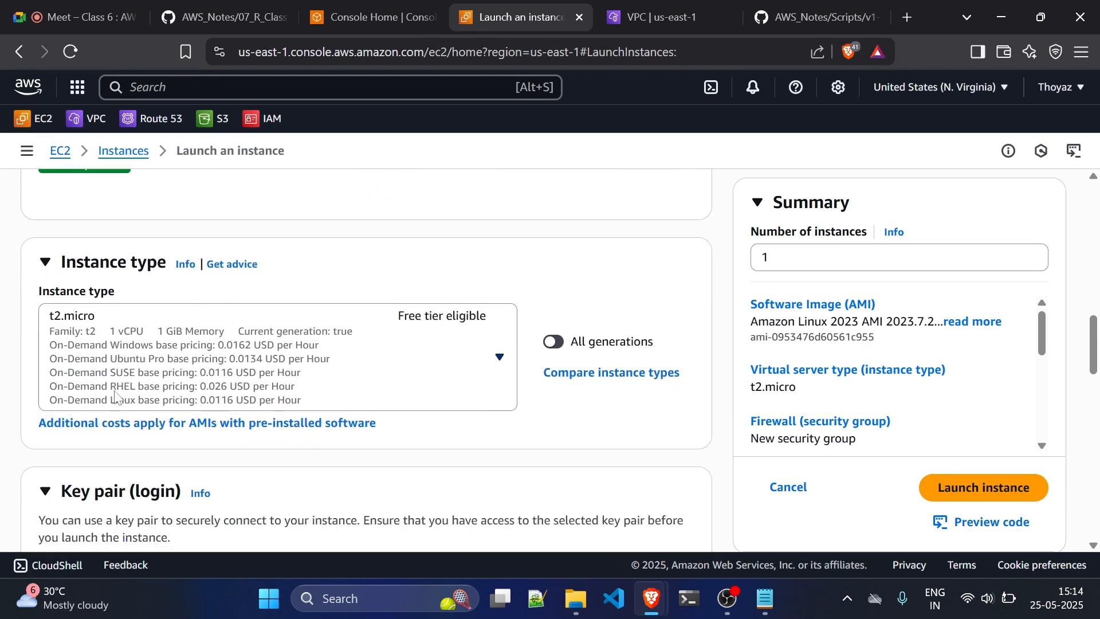
Choose the AWS_Class key pair for logging in to the instance.
scroll(294, 417, down, 4)
click(304, 338)
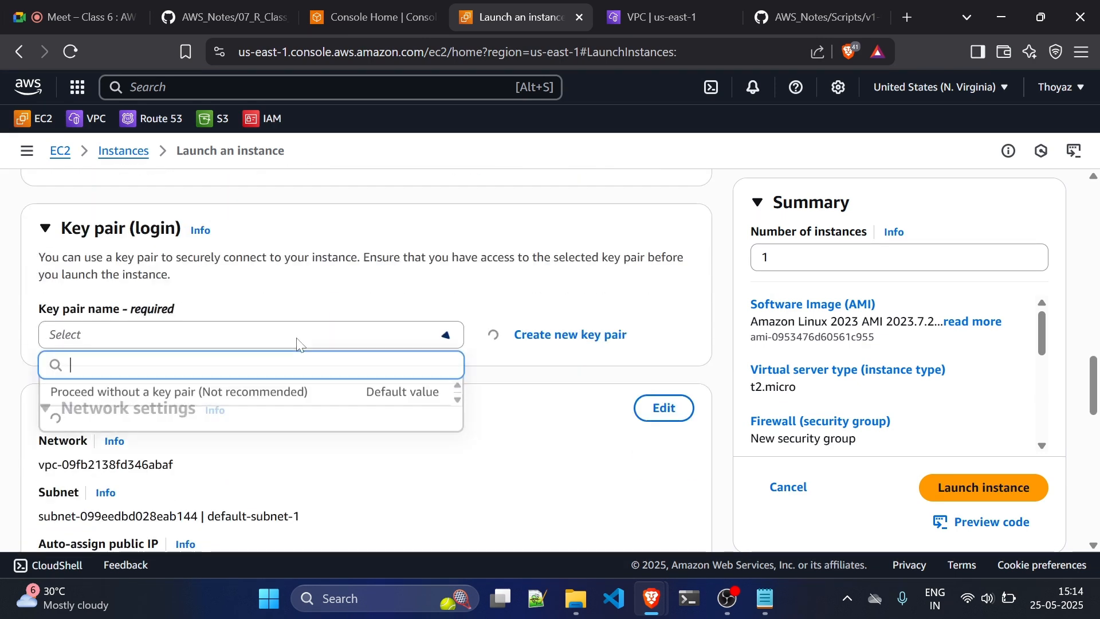
scroll(275, 449, down, 2)
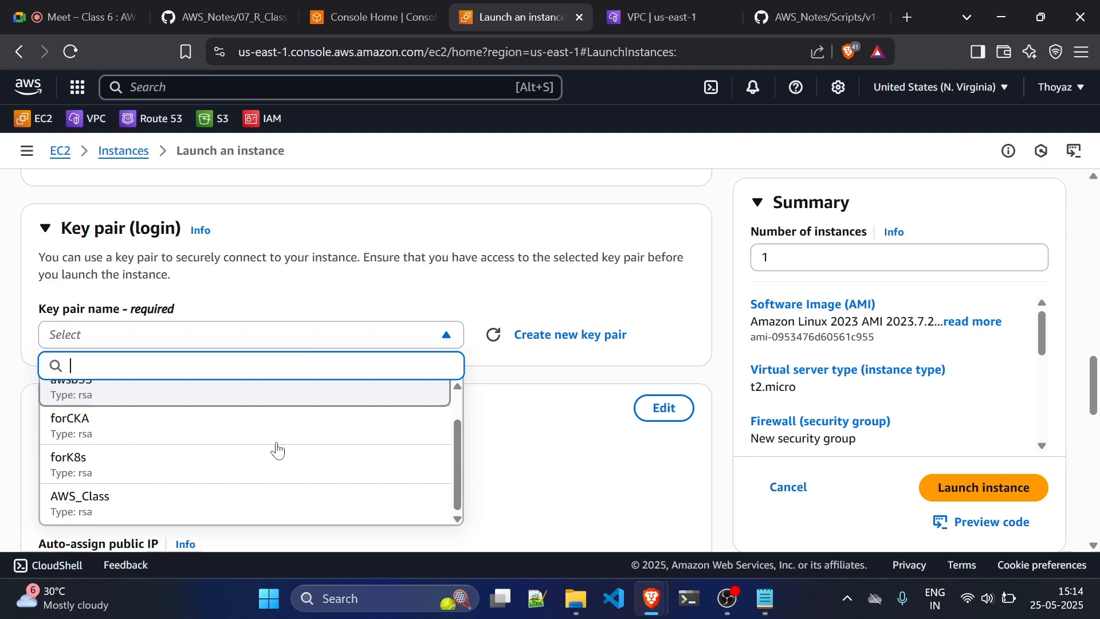
click(205, 502)
Edit the network settings to place the instance in AWS-Endpoints-vpc and its subnet AWS-Endpoints-subnet-public1-us-east-1a.
scroll(438, 456, down, 3)
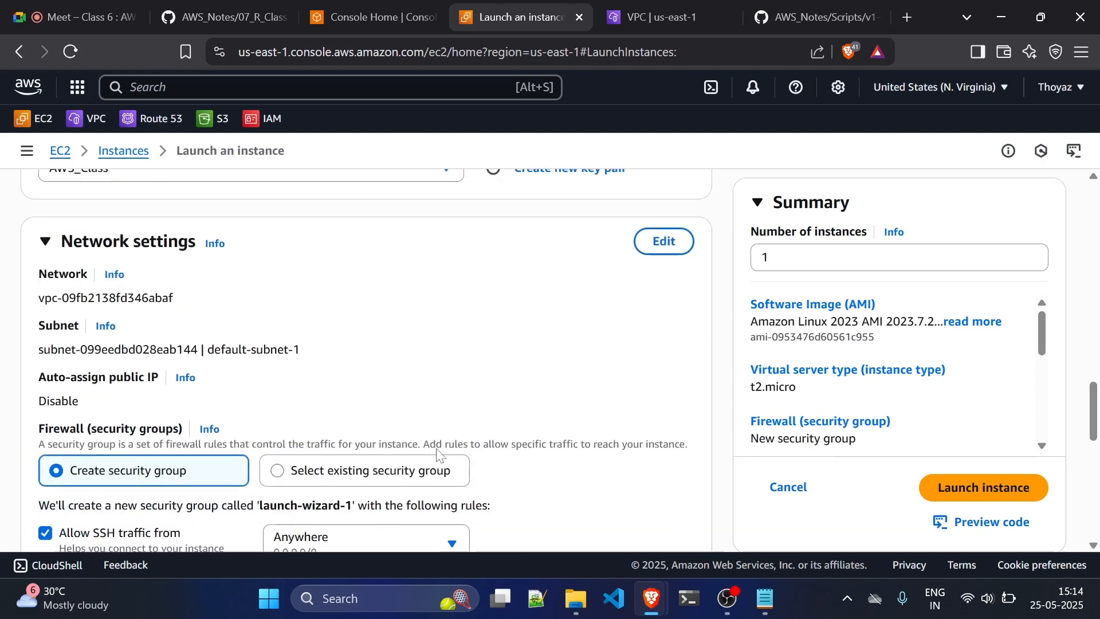
click(662, 233)
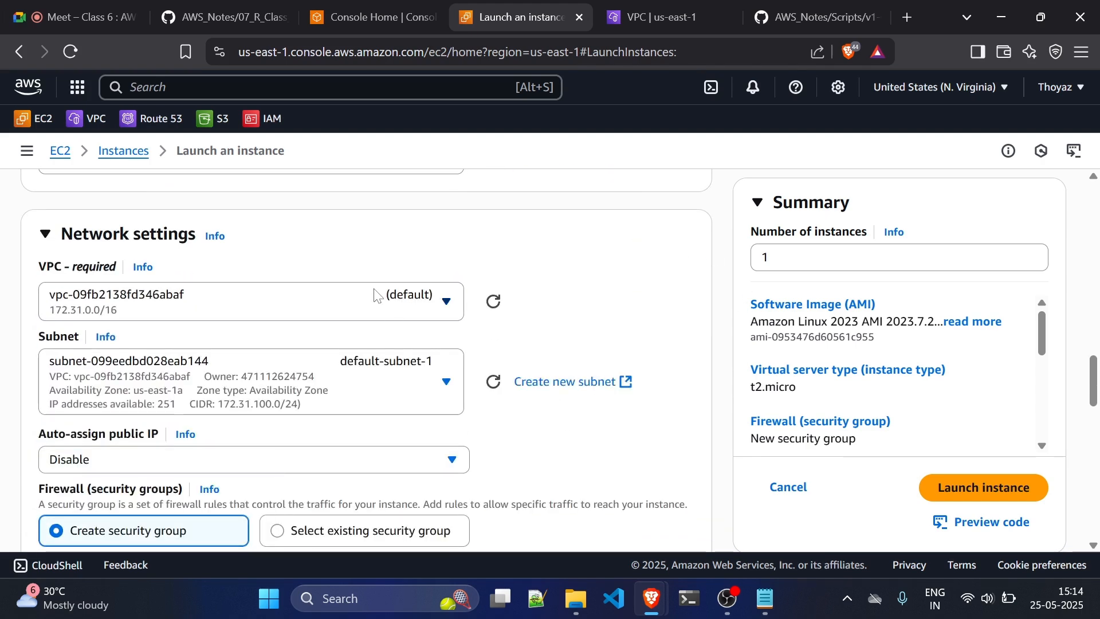
click(375, 295)
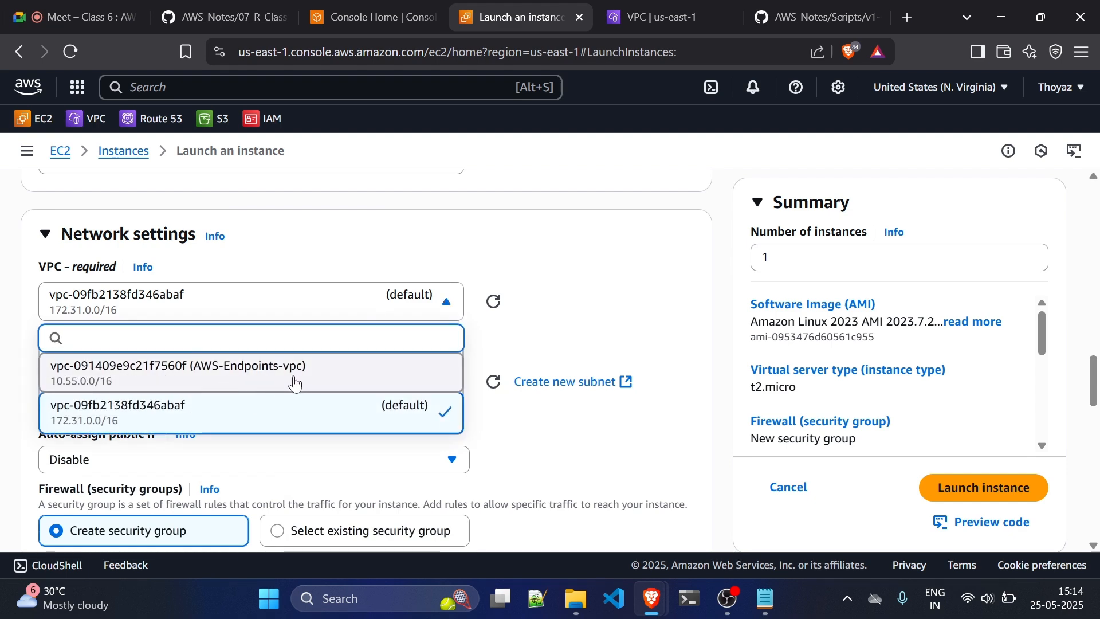
click(295, 382)
click(379, 421)
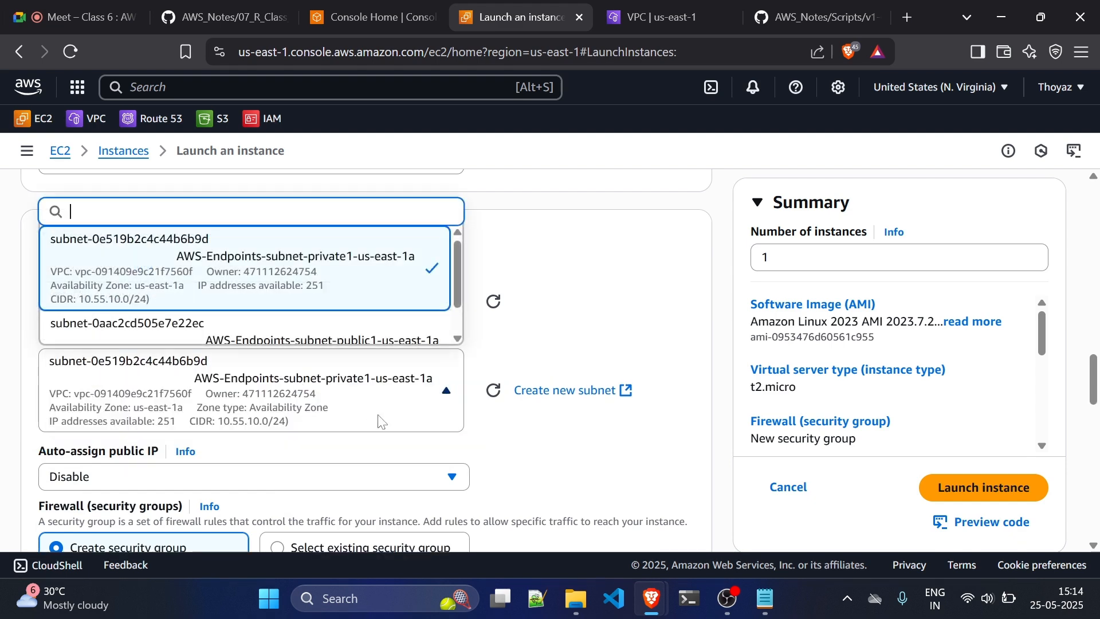
scroll(418, 312, down, 1)
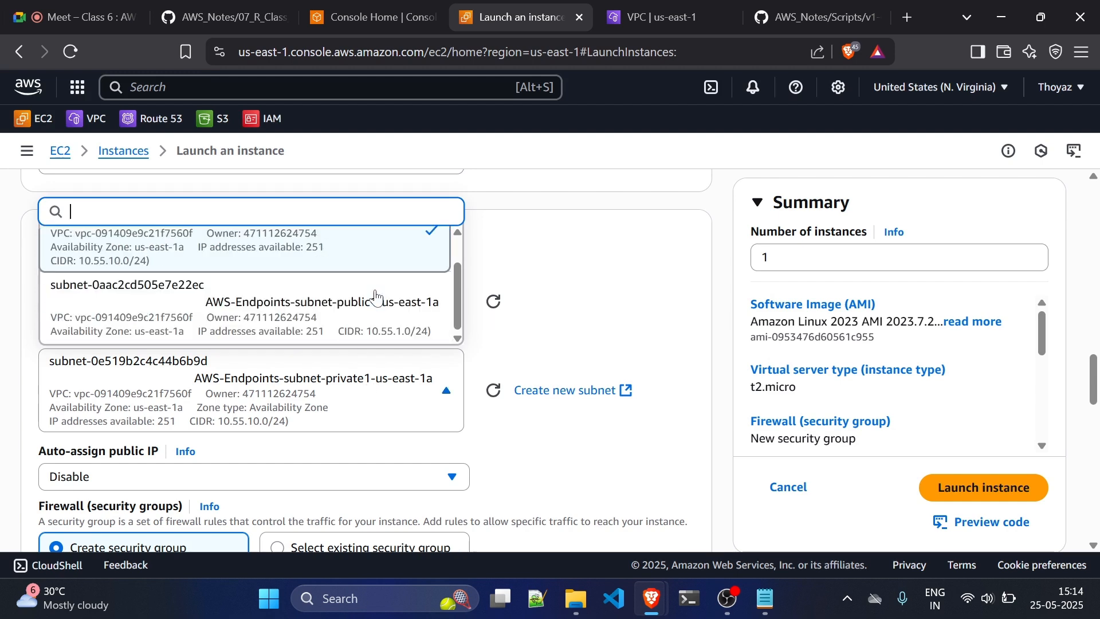
click(375, 313)
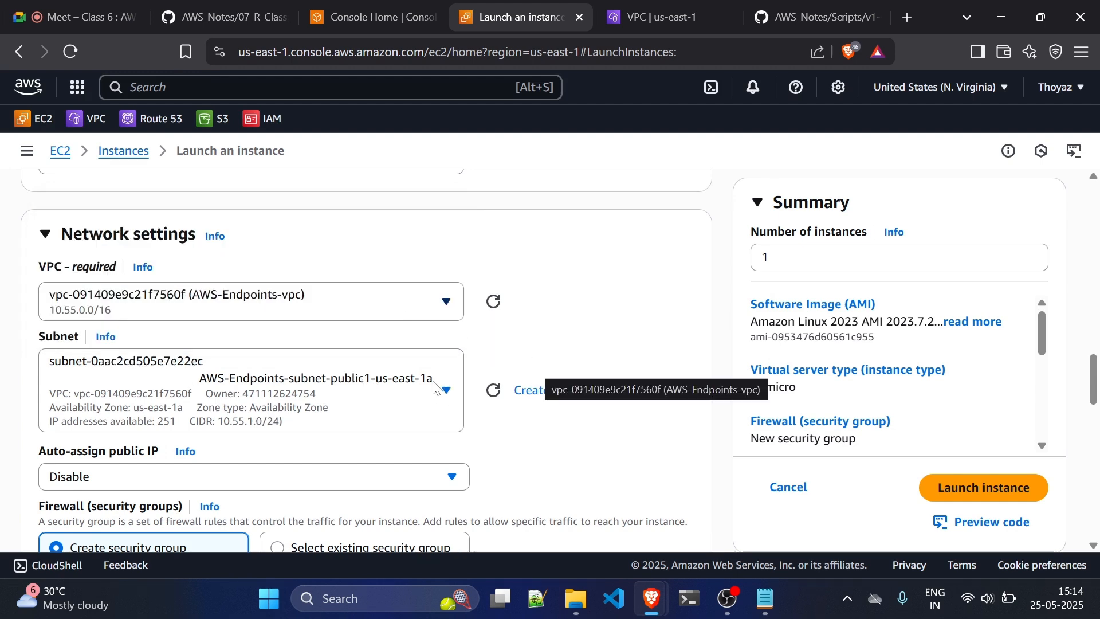
Enable auto-assignment of a public IP for the instance.
scroll(504, 304, up, 5)
scroll(351, 247, up, 8)
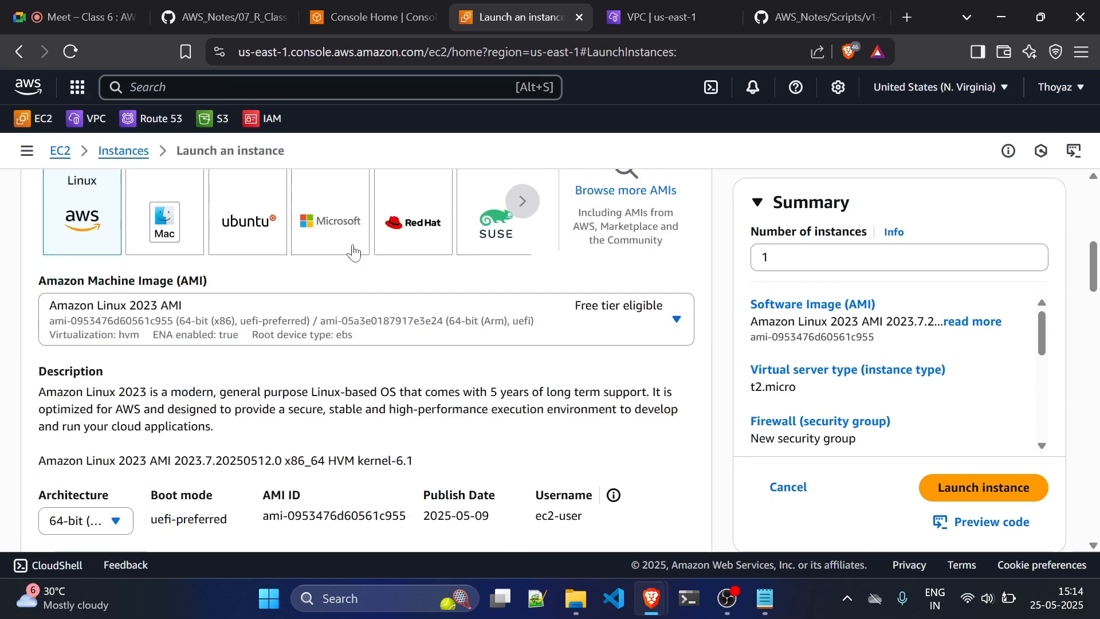
scroll(225, 375, down, 12)
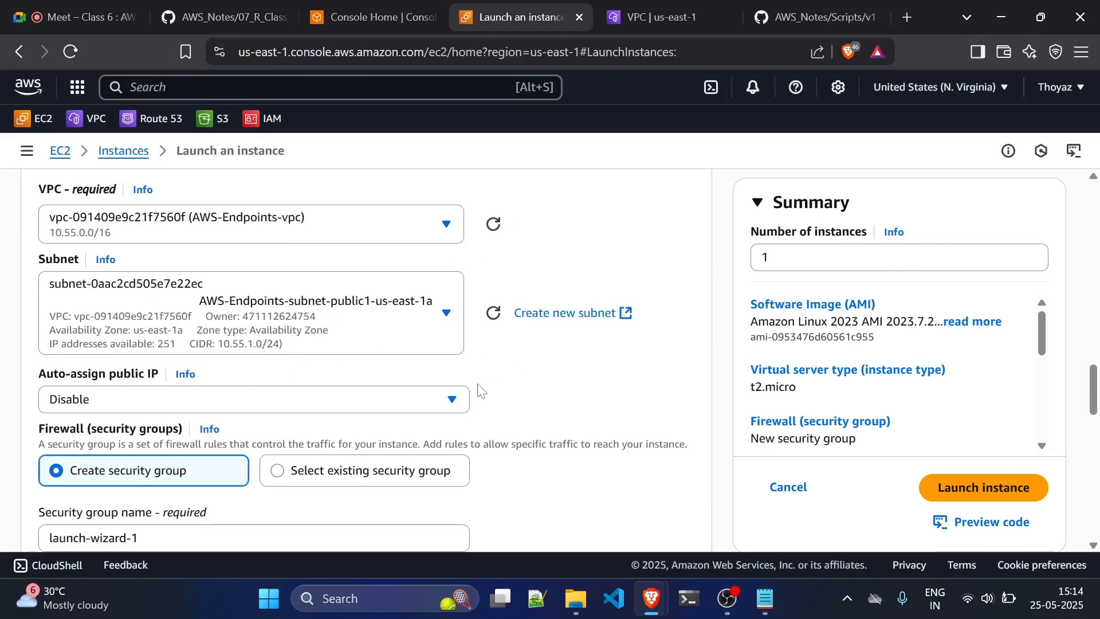
scroll(480, 392, down, 1)
click(361, 324)
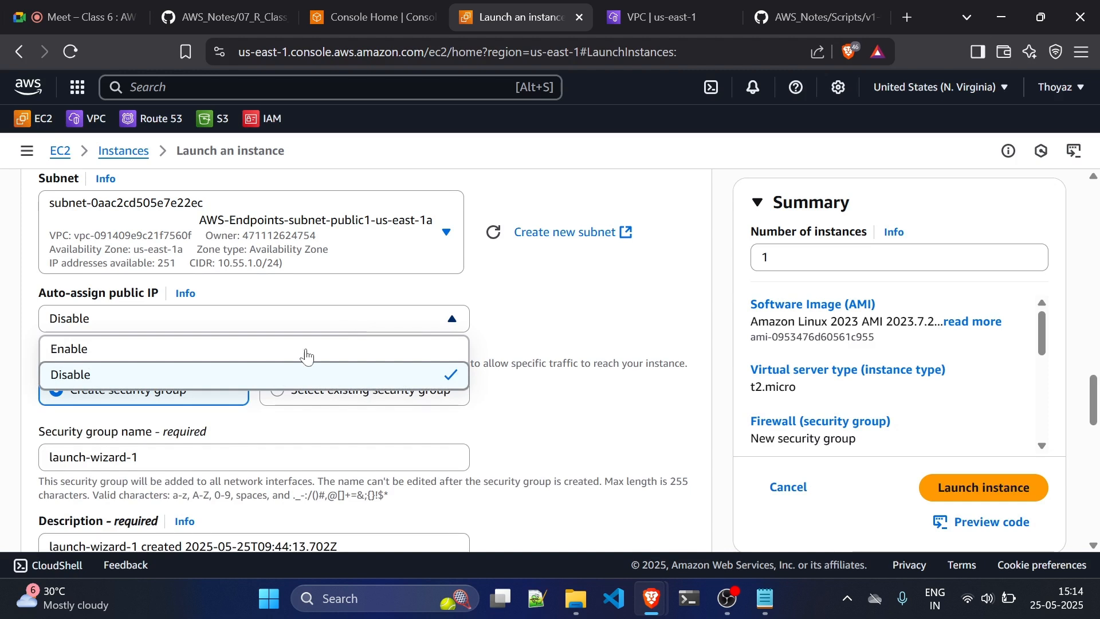
click(223, 354)
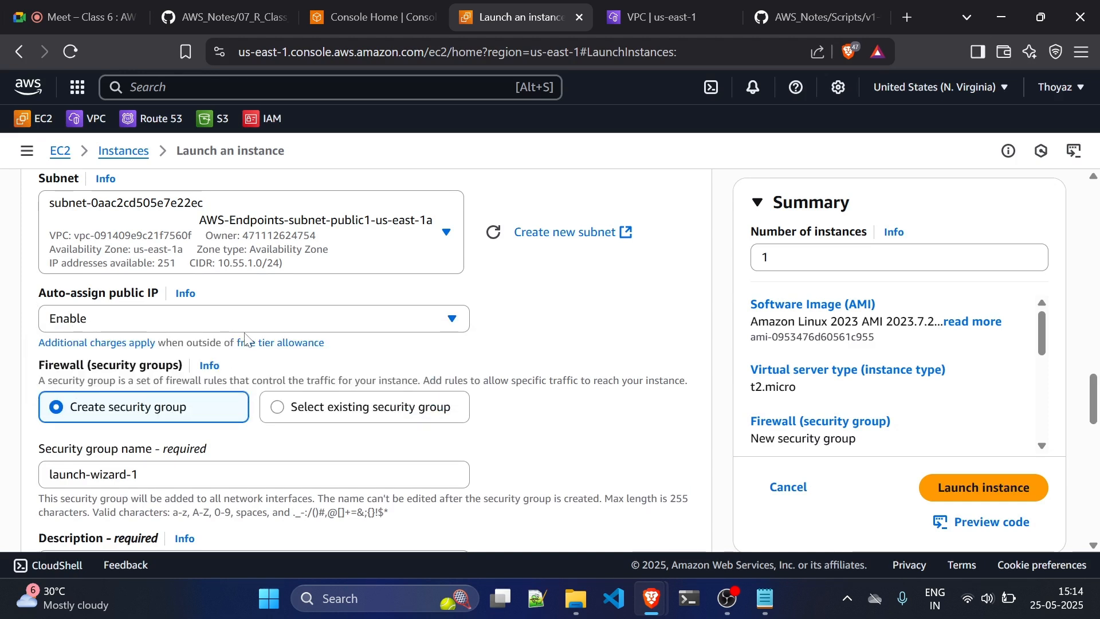
Name the new security group Allow_All_Traffic_EP.
scroll(283, 350, down, 1)
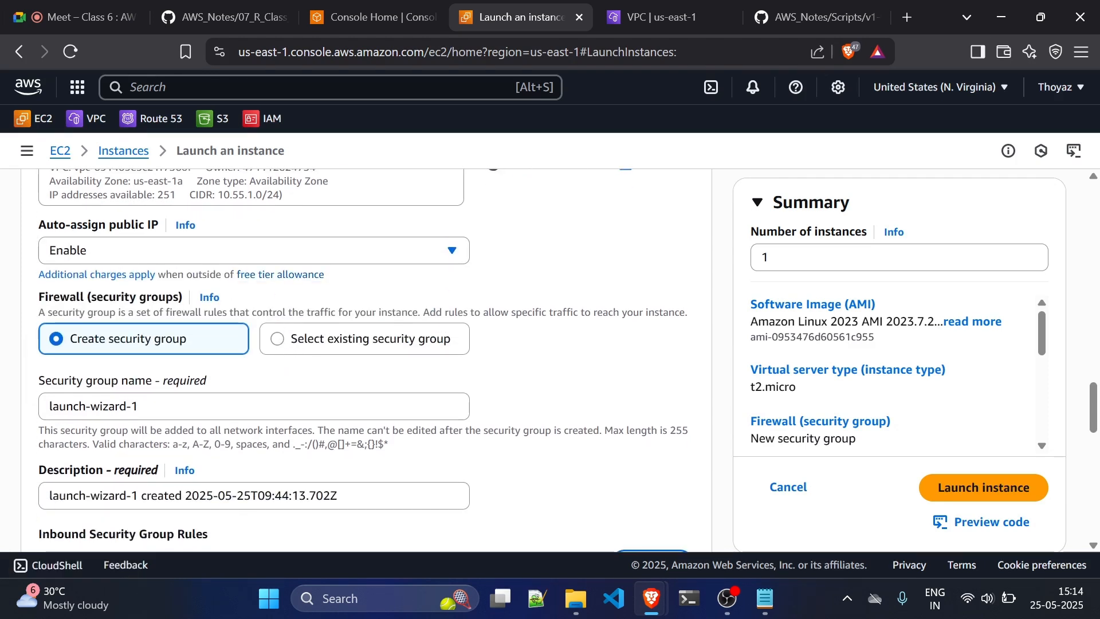
click(240, 406)
key(ctrl+a)
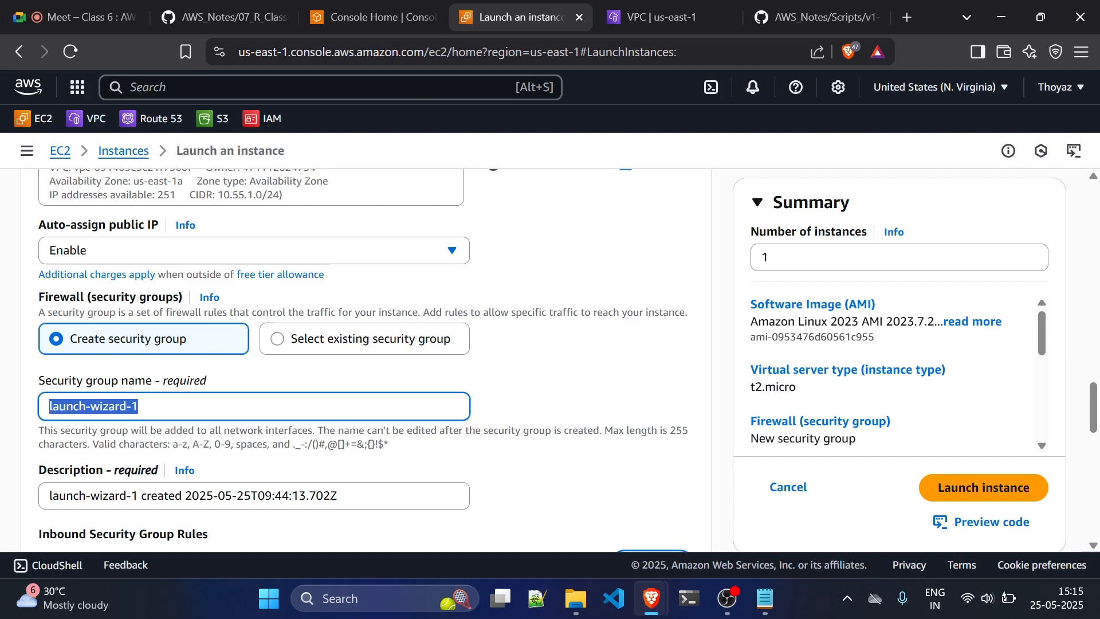
text(Allow_A)
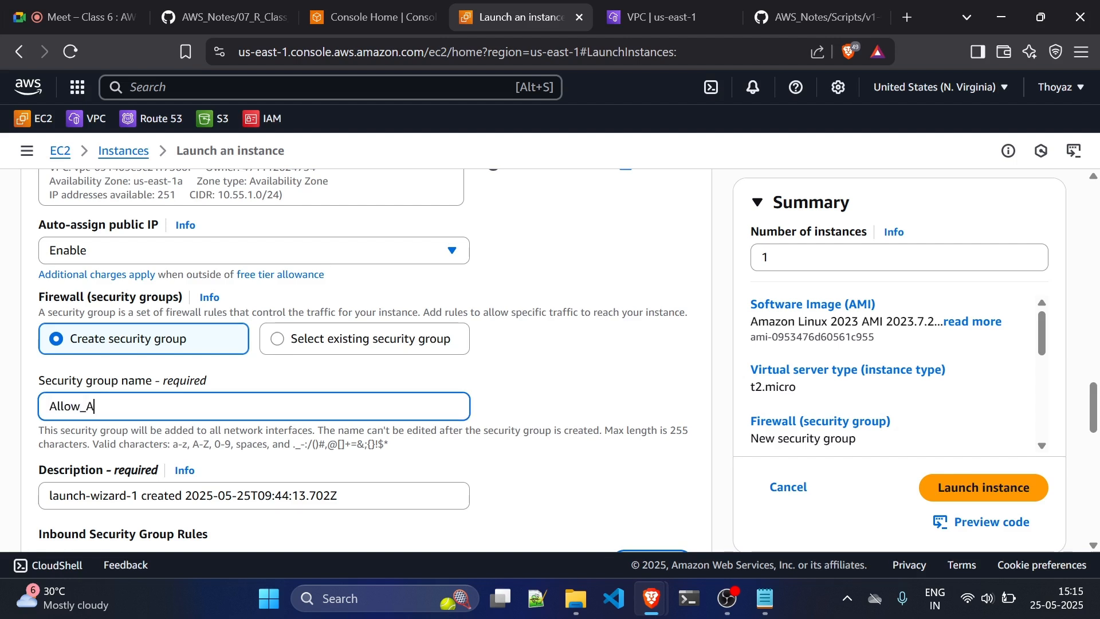
text(ll_)
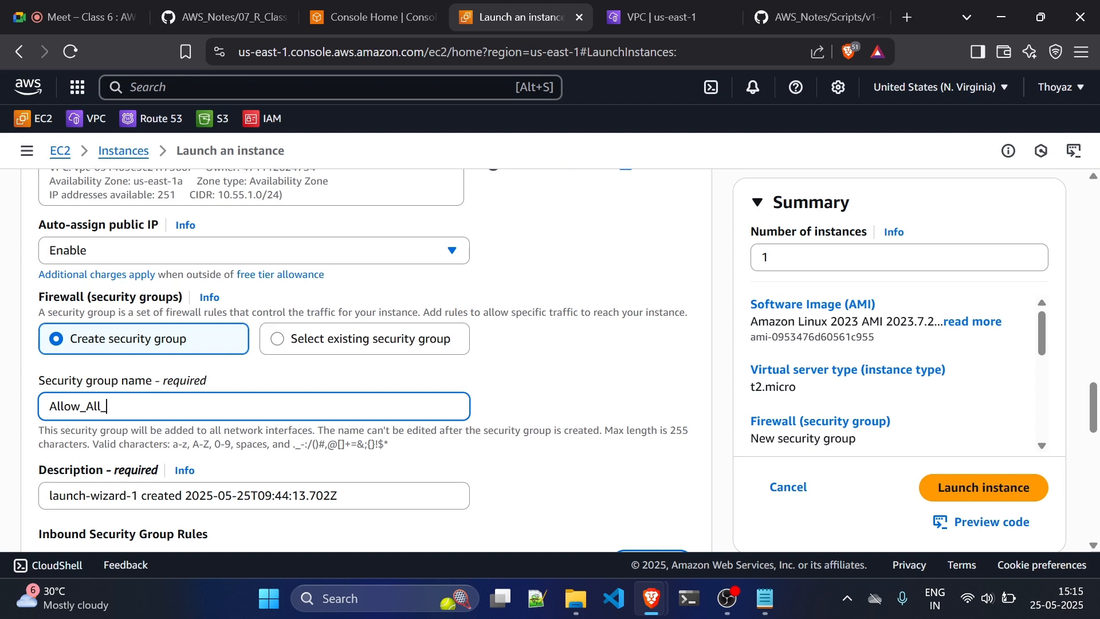
text(Traffic)
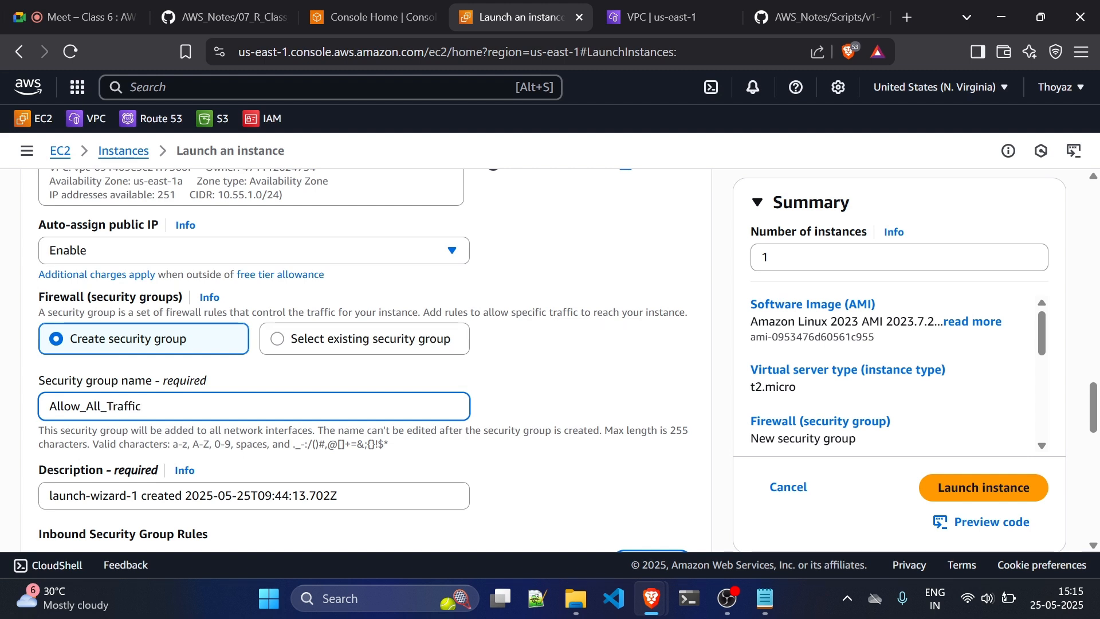
text(_EP)
Copy the security group name Allow_All_Traffic_EP into its description, replacing the default text.
key(ctrl+a)
key(ctrl+c)
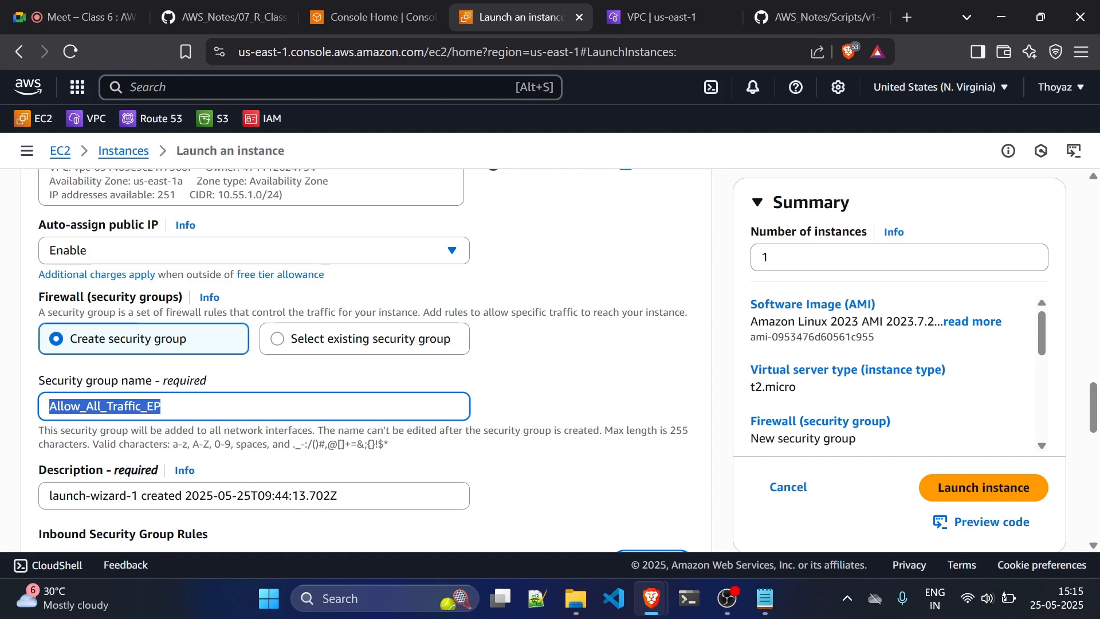
key(Tab)
key(ctrl+a)
key(ctrl+v)
Set the type of the security group's first inbound rule to All traffic.
scroll(649, 469, down, 3)
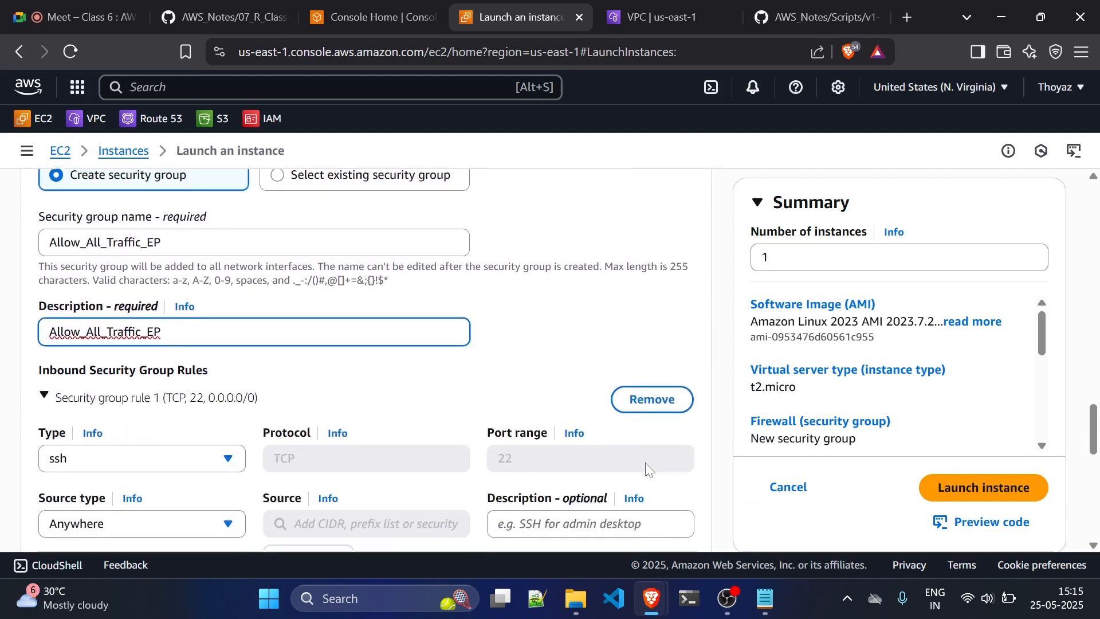
scroll(649, 469, down, 2)
click(204, 372)
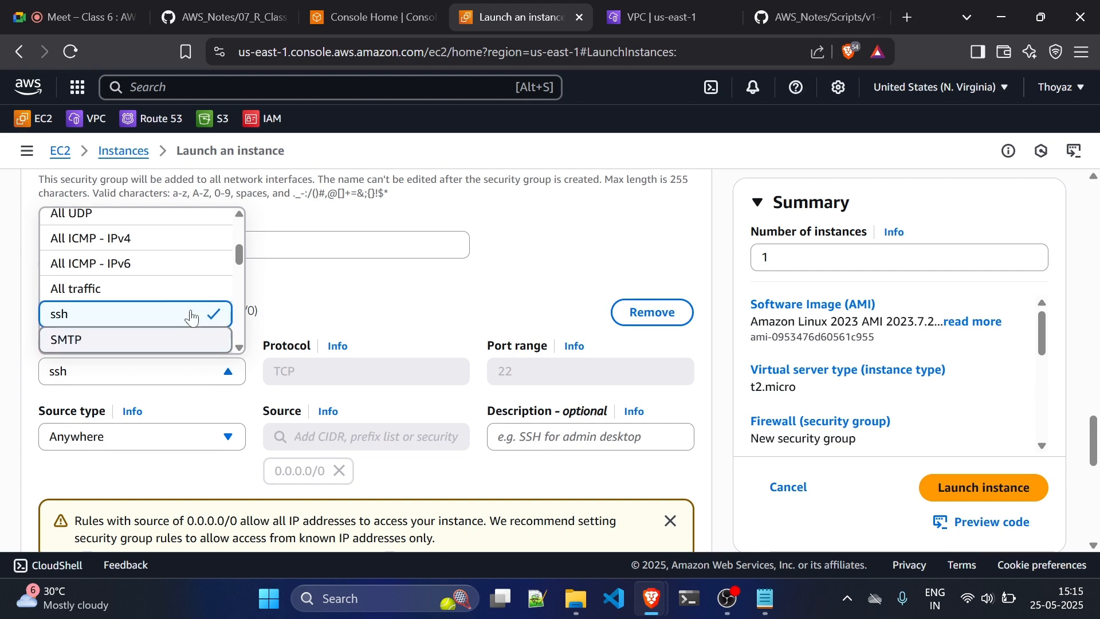
click(81, 291)
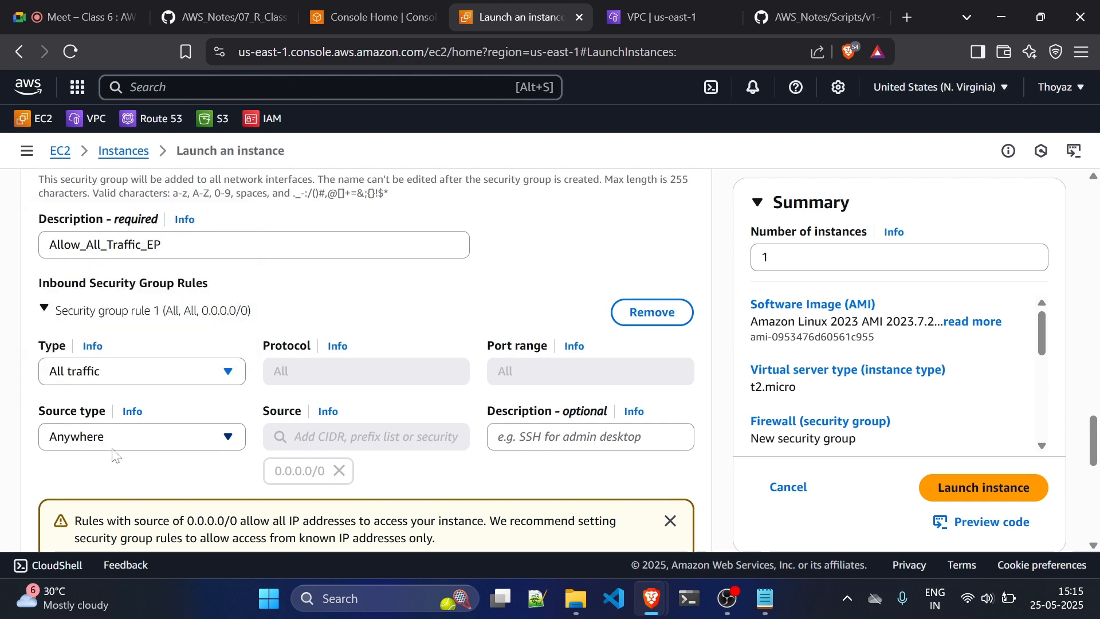
Copy the v1-Game.sh script from the AWS_Notes GitHub repository into the instance's user data.
scroll(220, 464, down, 5)
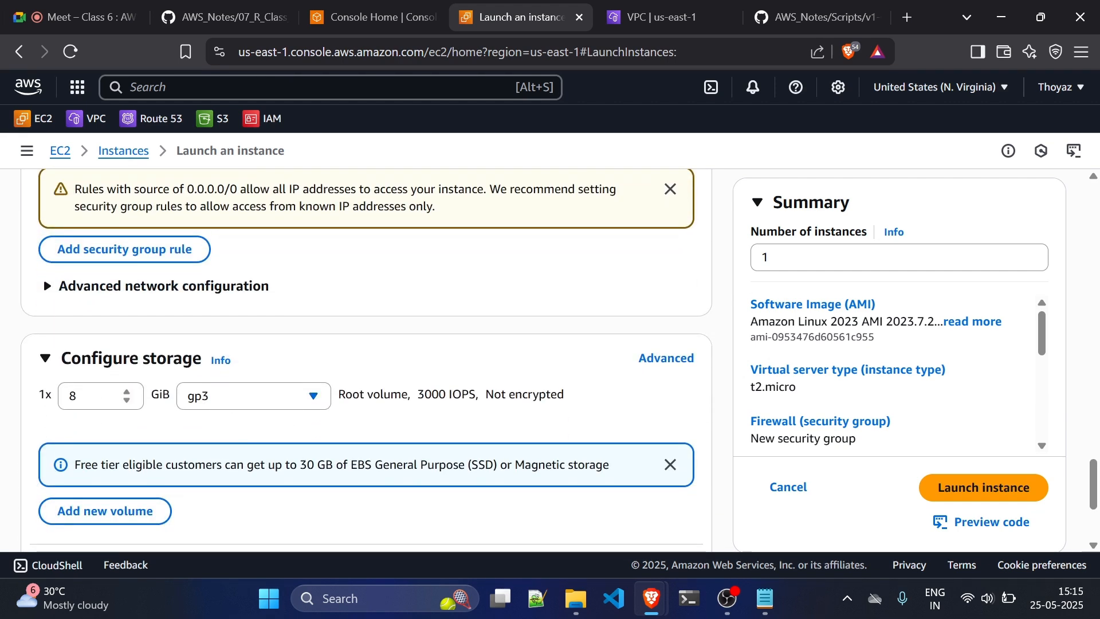
scroll(224, 434, down, 3)
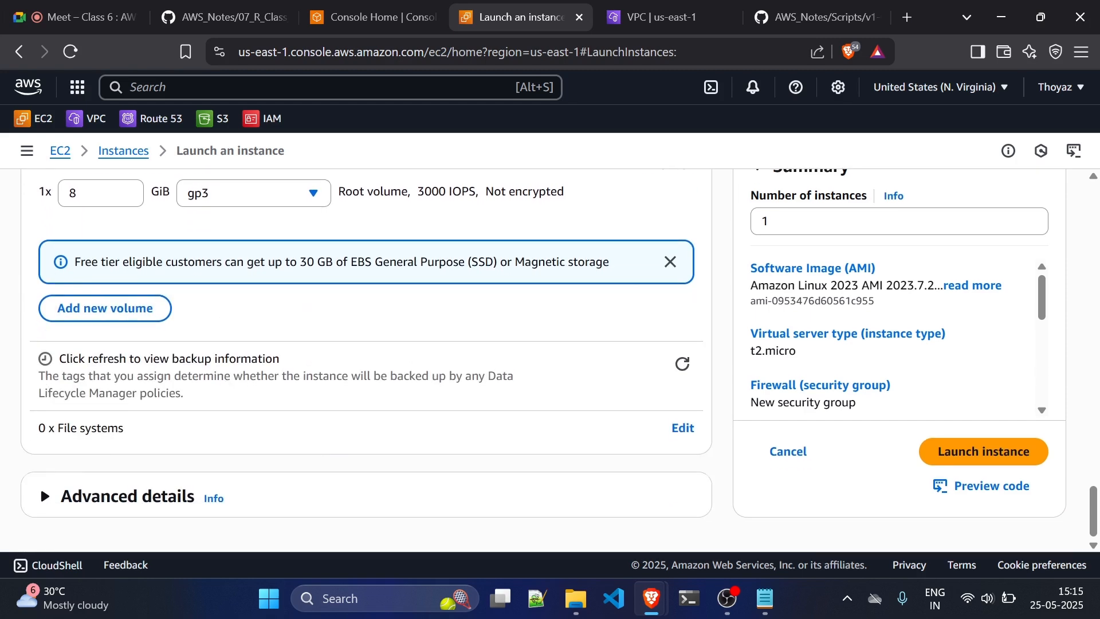
click(55, 502)
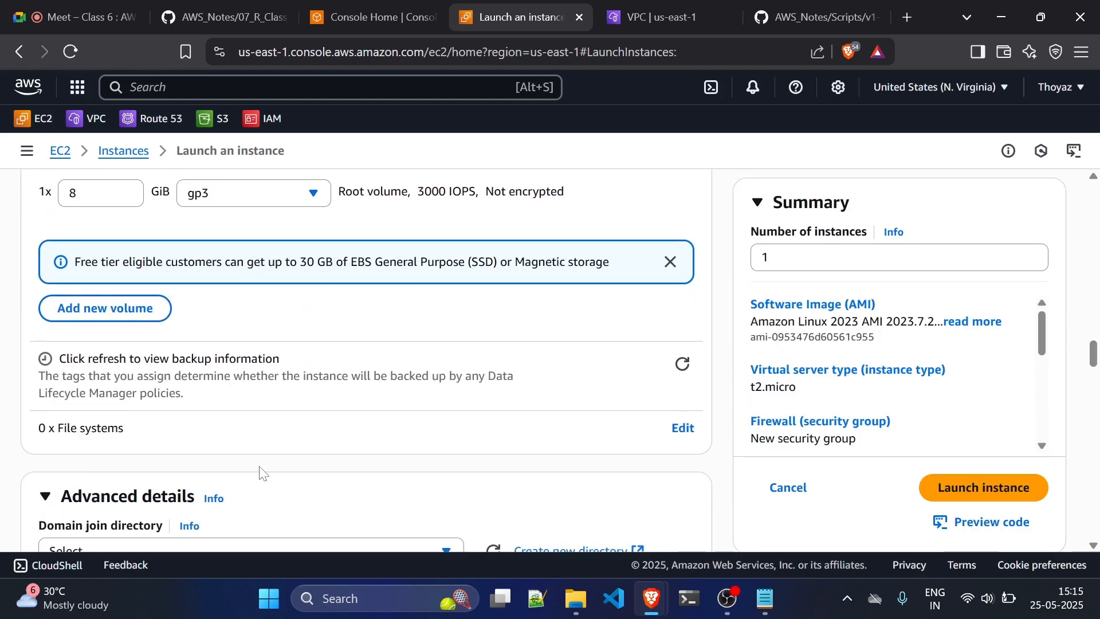
scroll(349, 469, down, 20)
scroll(352, 474, down, 4)
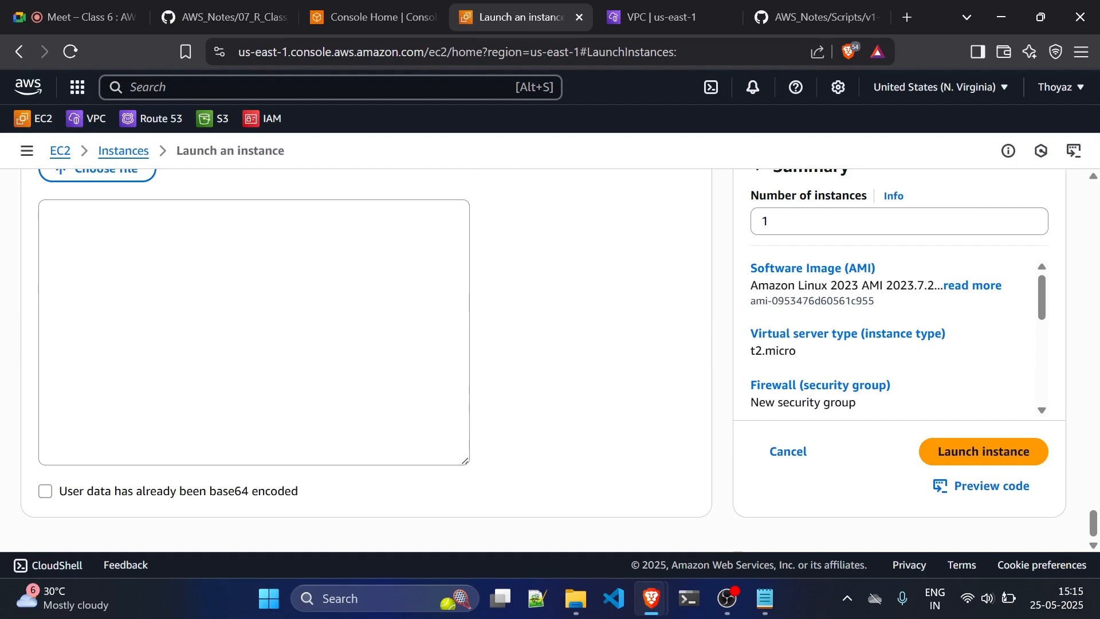
click(321, 355)
click(814, 7)
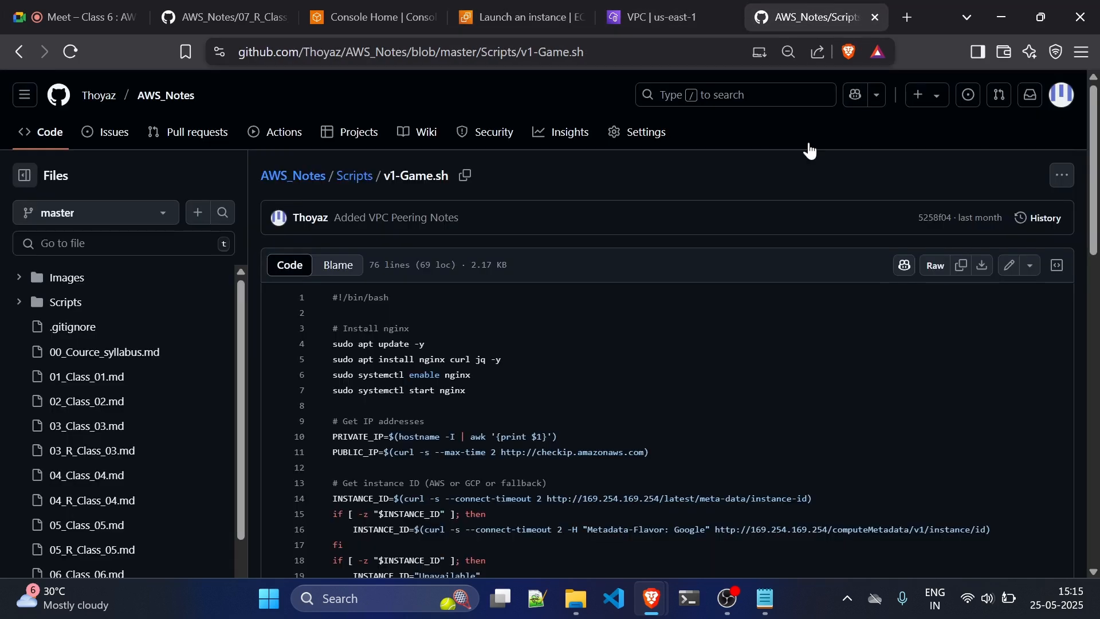
click(962, 269)
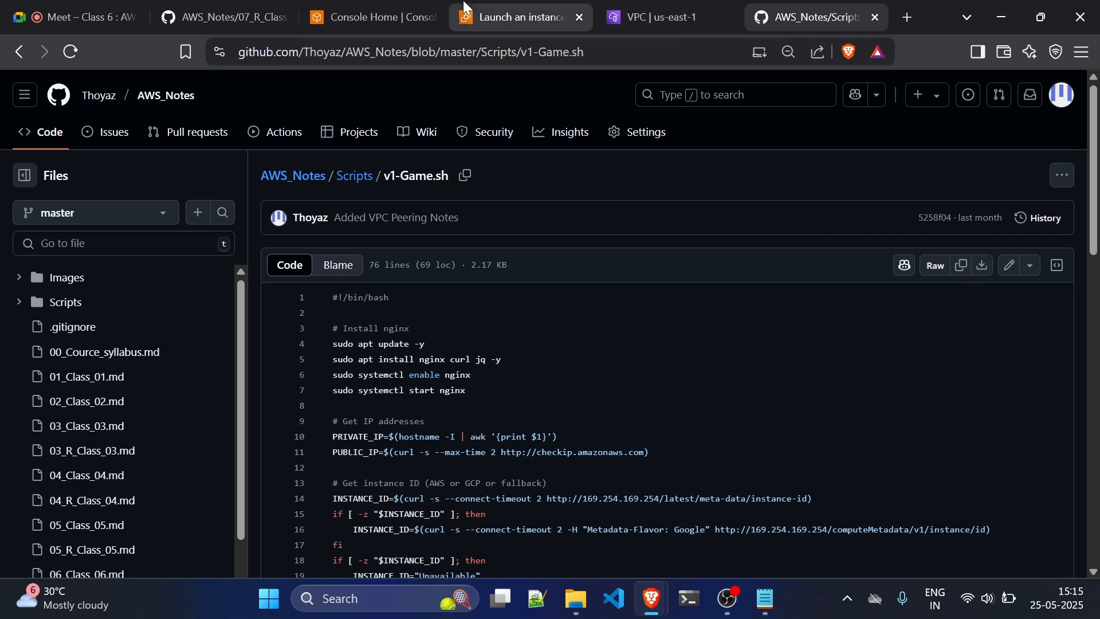
click(514, 7)
key(ctrl+v)
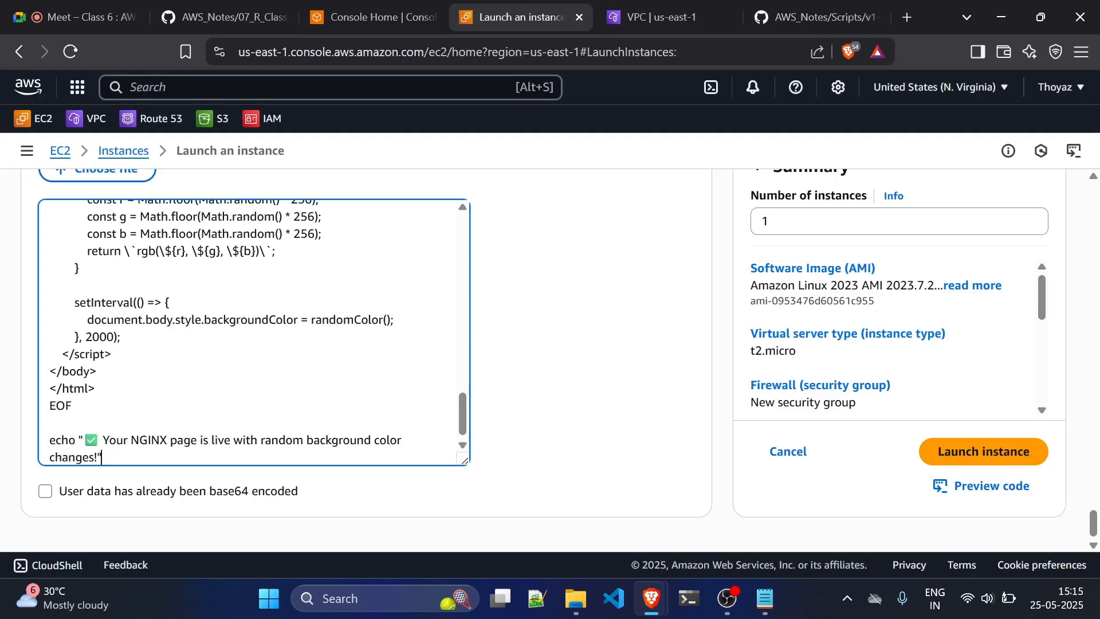
Launch the configured instance and start launching another one from the list of all instances.
click(989, 456)
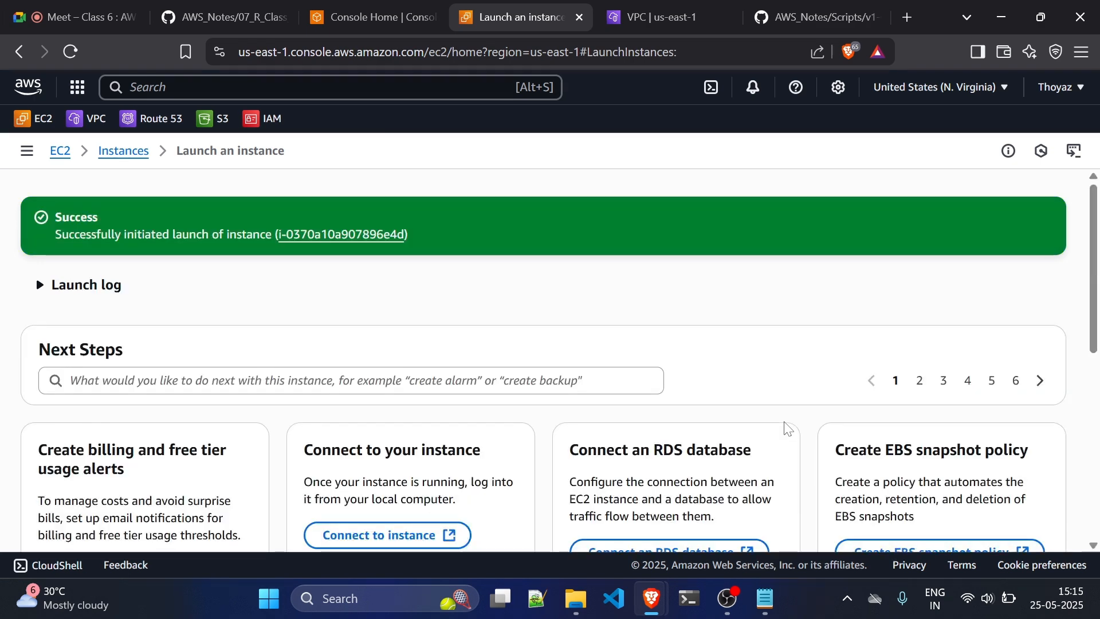
scroll(871, 362, down, 10)
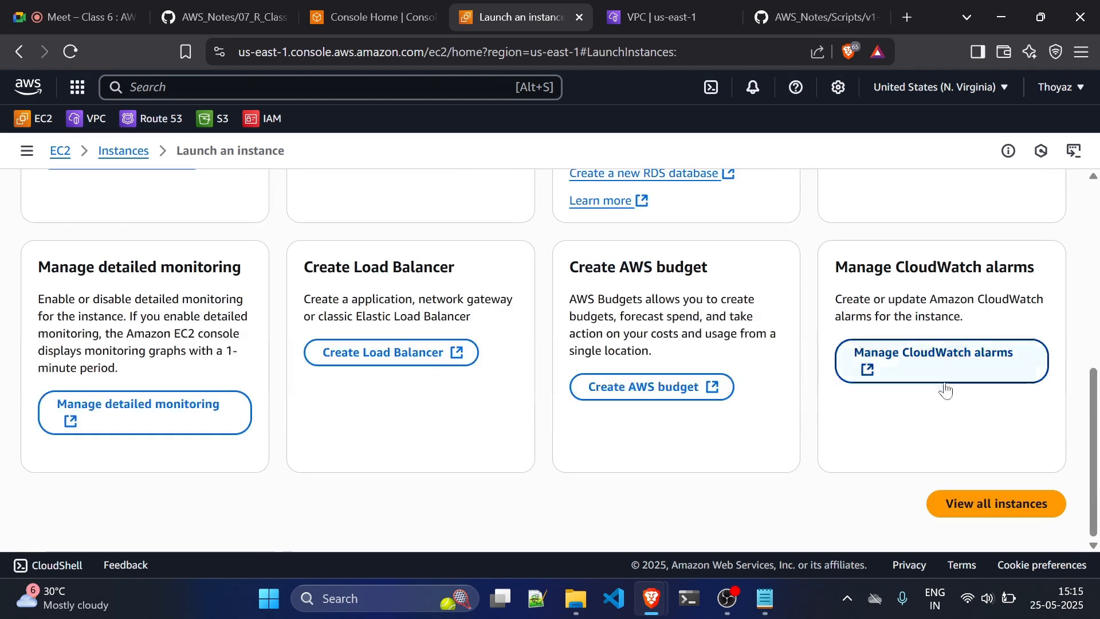
click(976, 501)
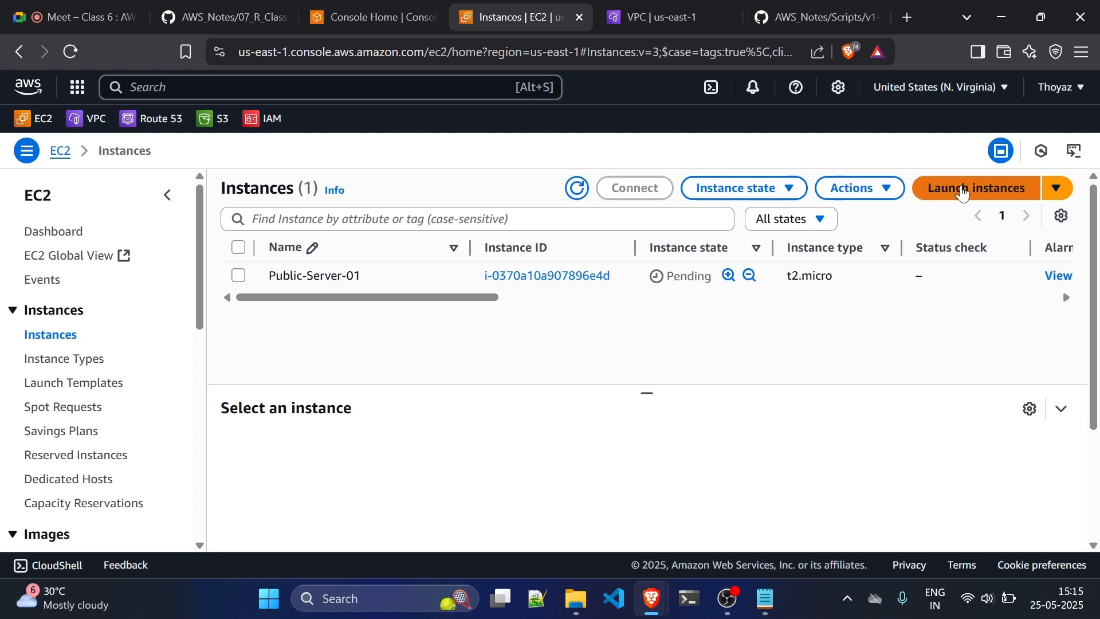
click(963, 194)
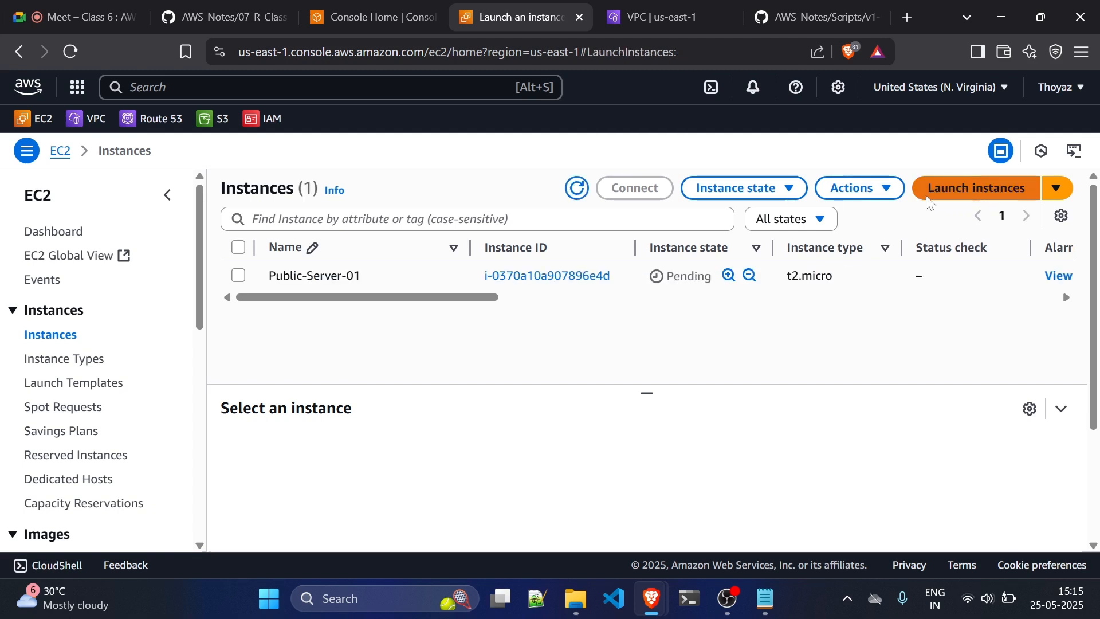
click(309, 337)
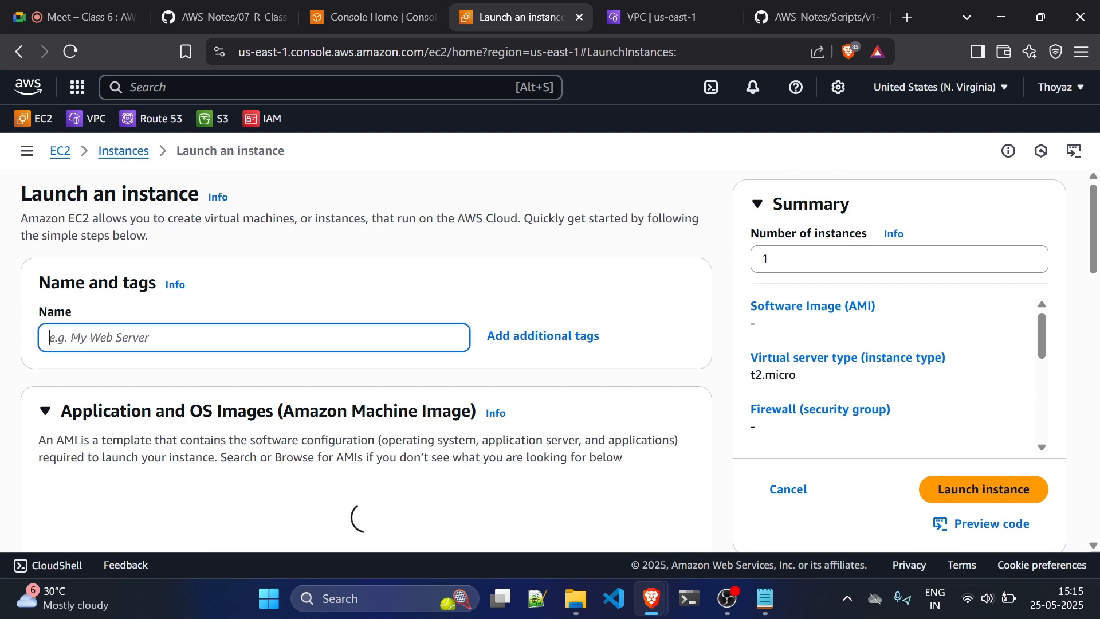
text(Private)
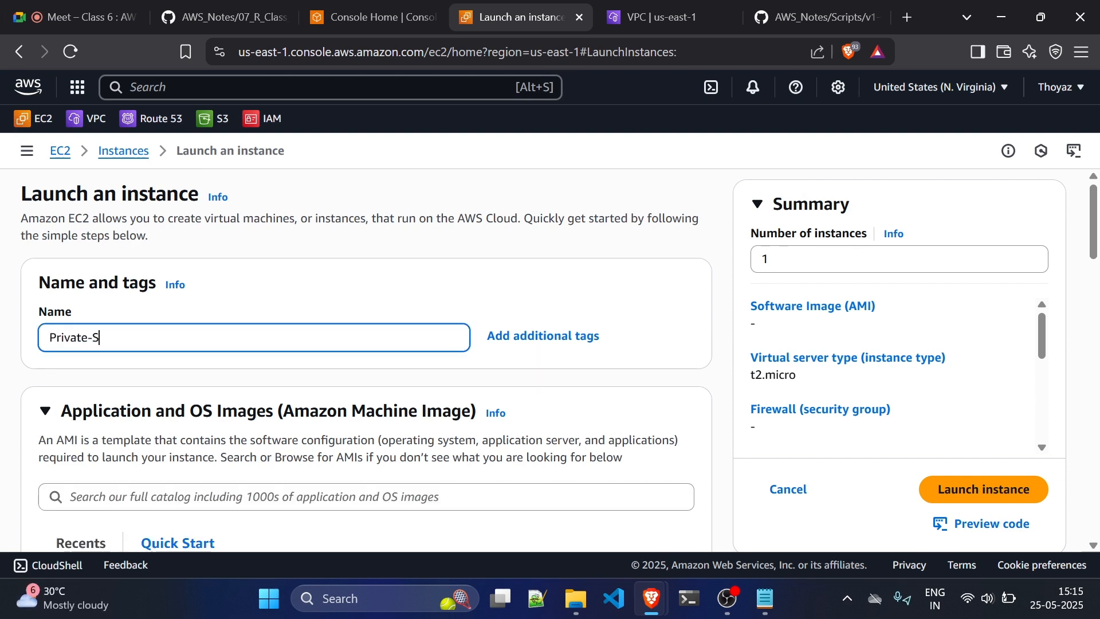
text(-S)
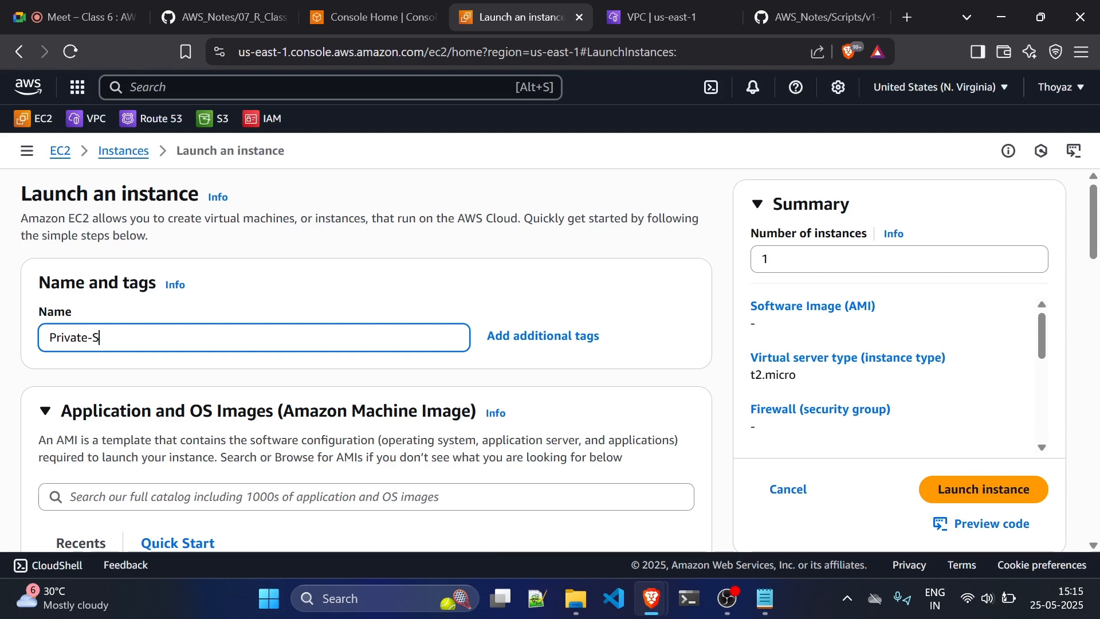
text(erver-01)
scroll(465, 417, down, 4)
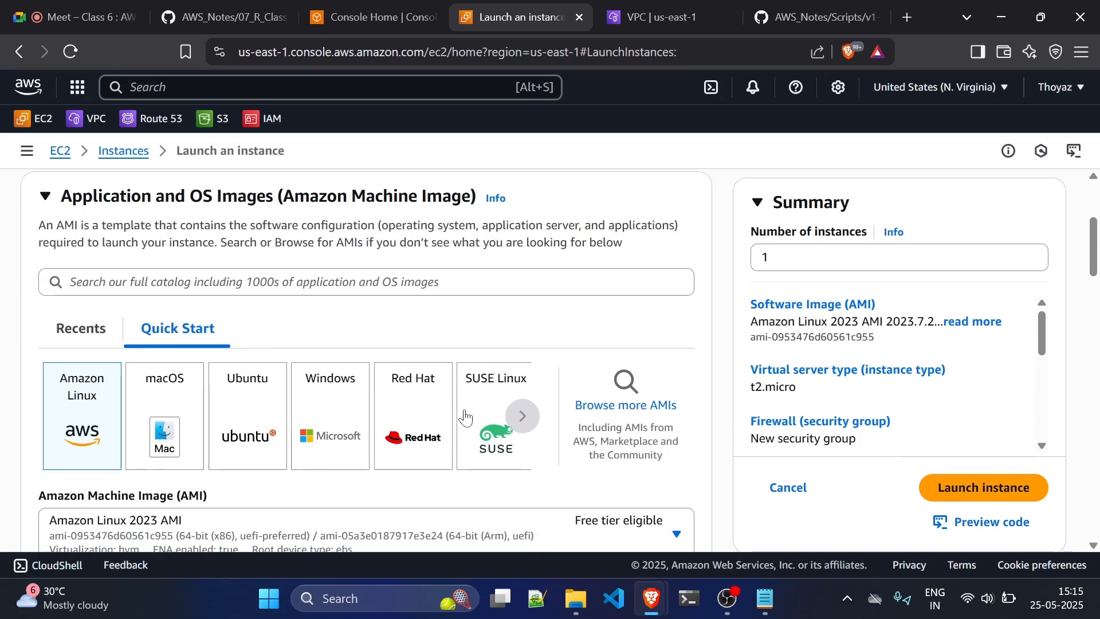
scroll(292, 304, up, 3)
scroll(289, 302, down, 3)
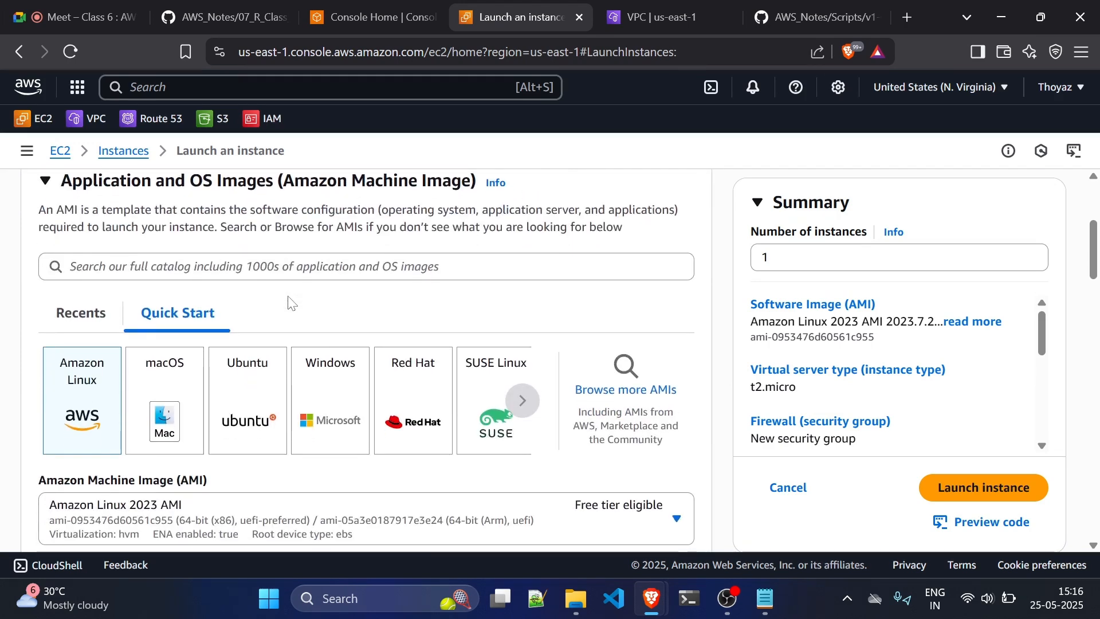
click(246, 387)
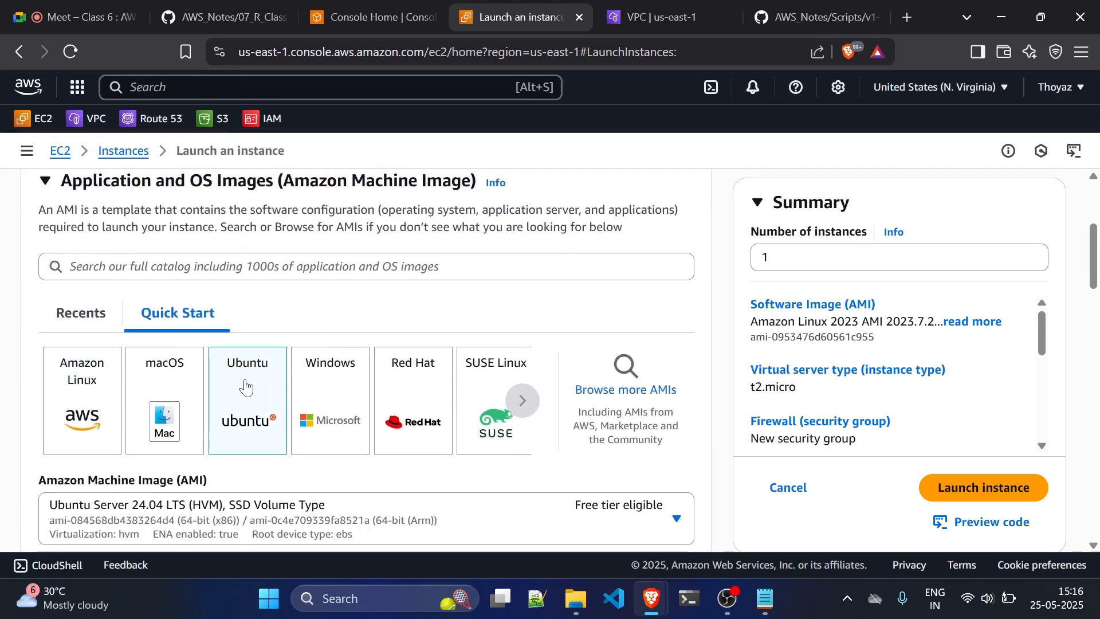
scroll(390, 454, down, 8)
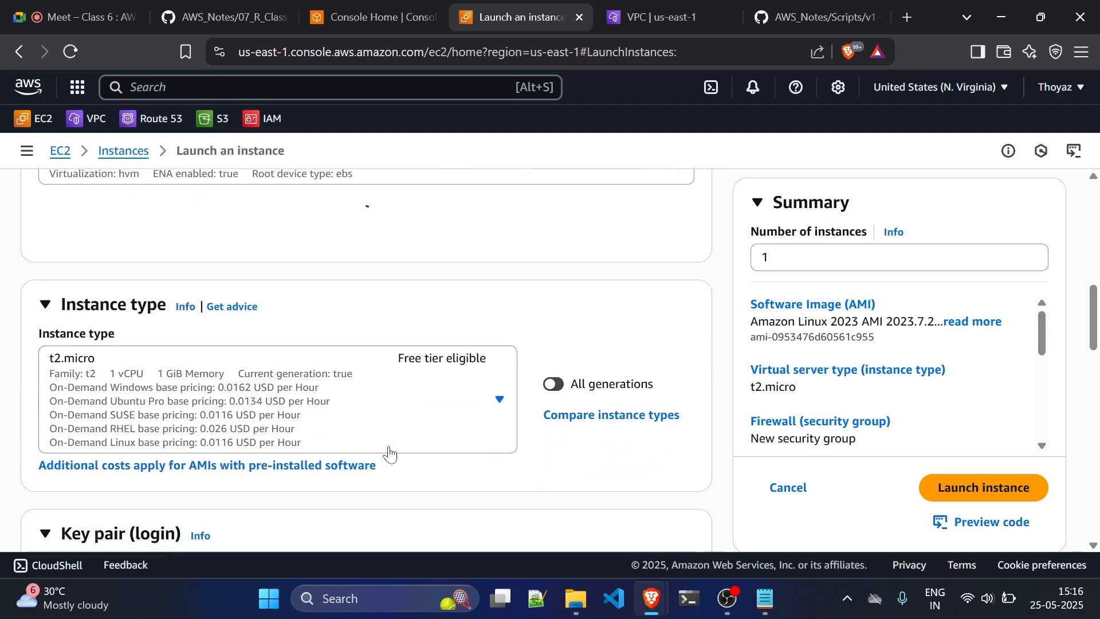
scroll(390, 454, down, 2)
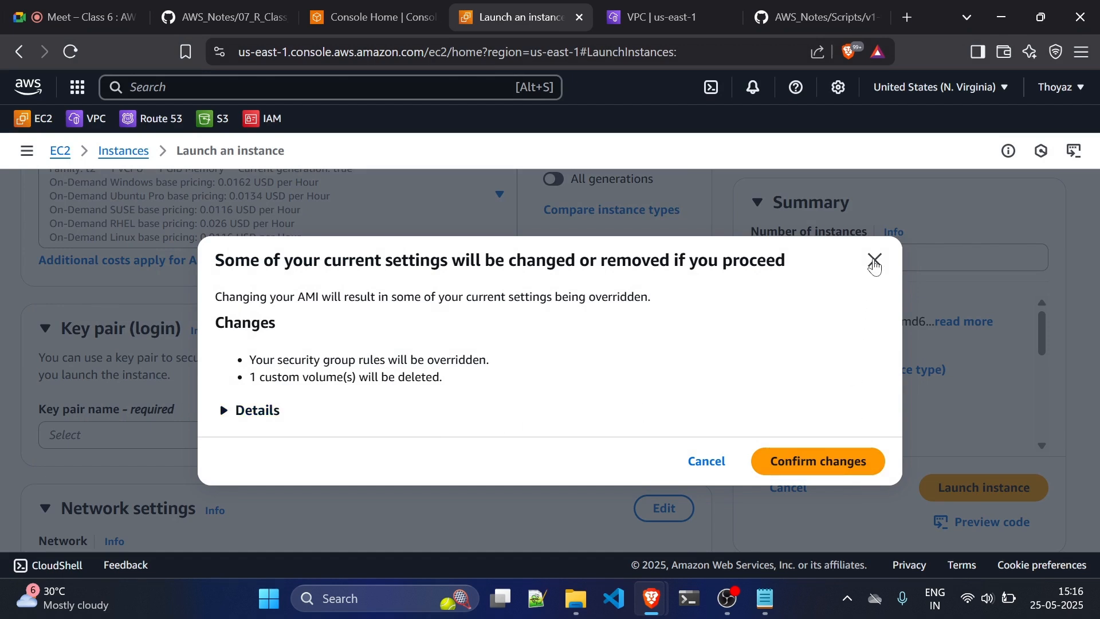
click(875, 262)
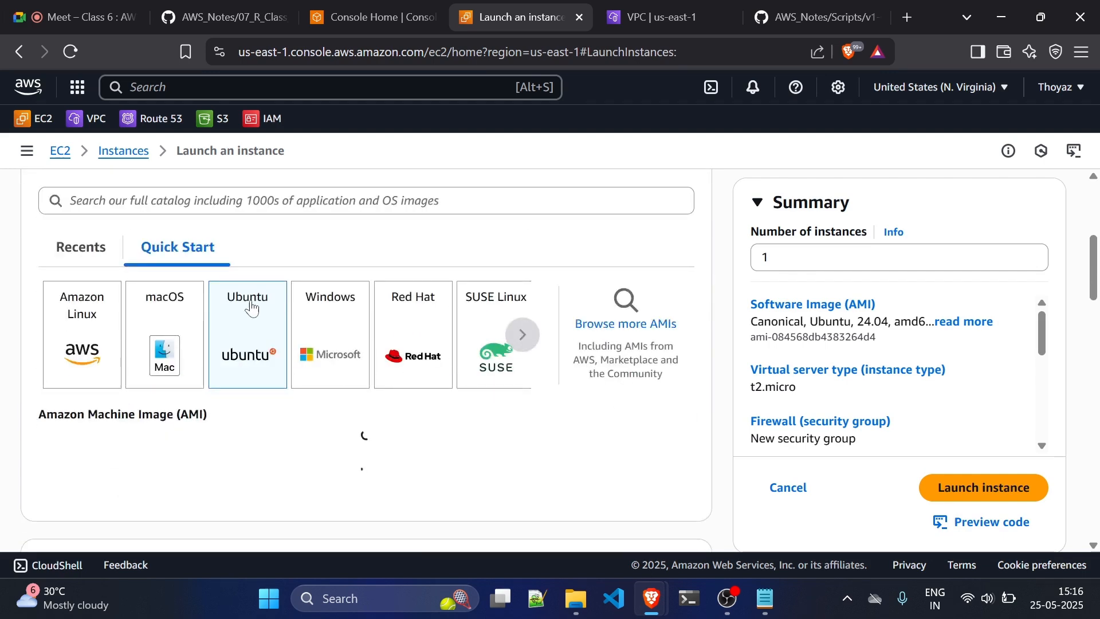
scroll(252, 321, up, 4)
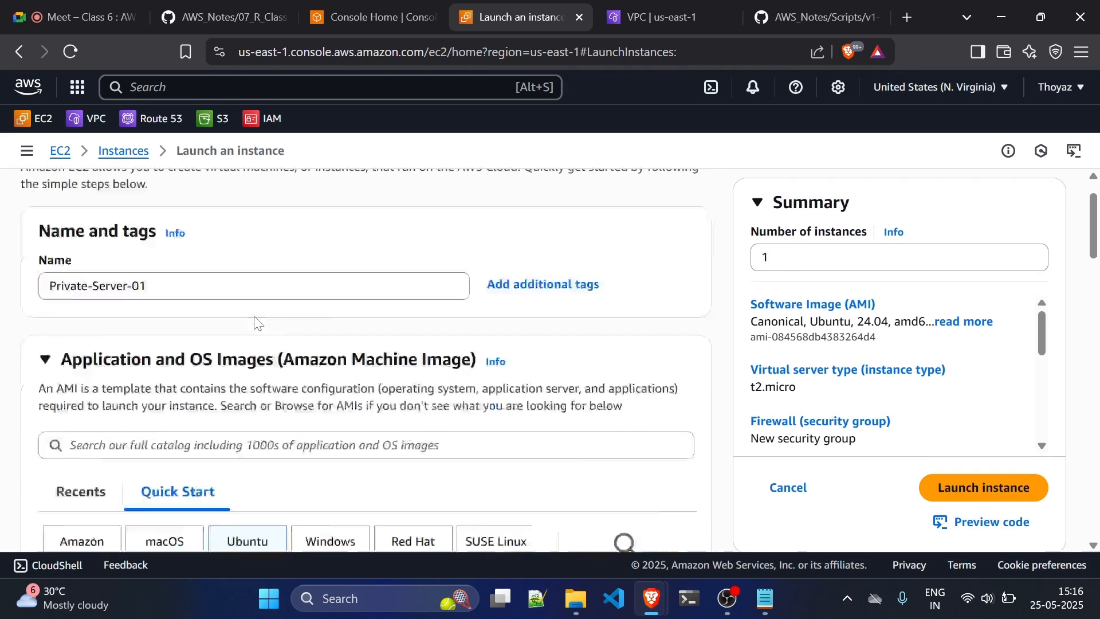
scroll(256, 322, down, 5)
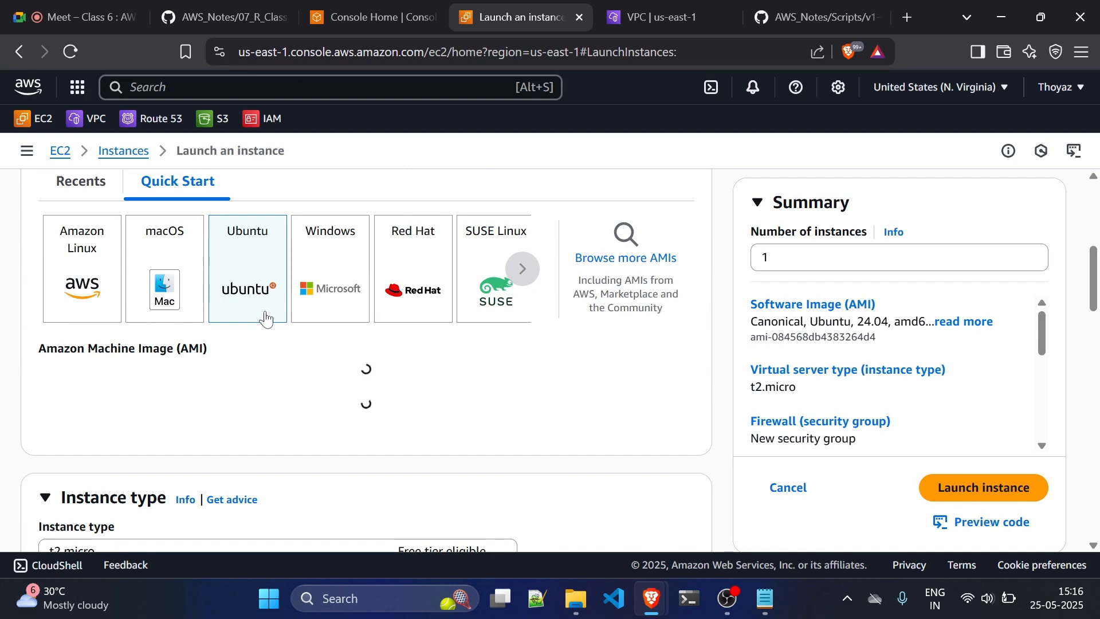
scroll(281, 410, down, 1)
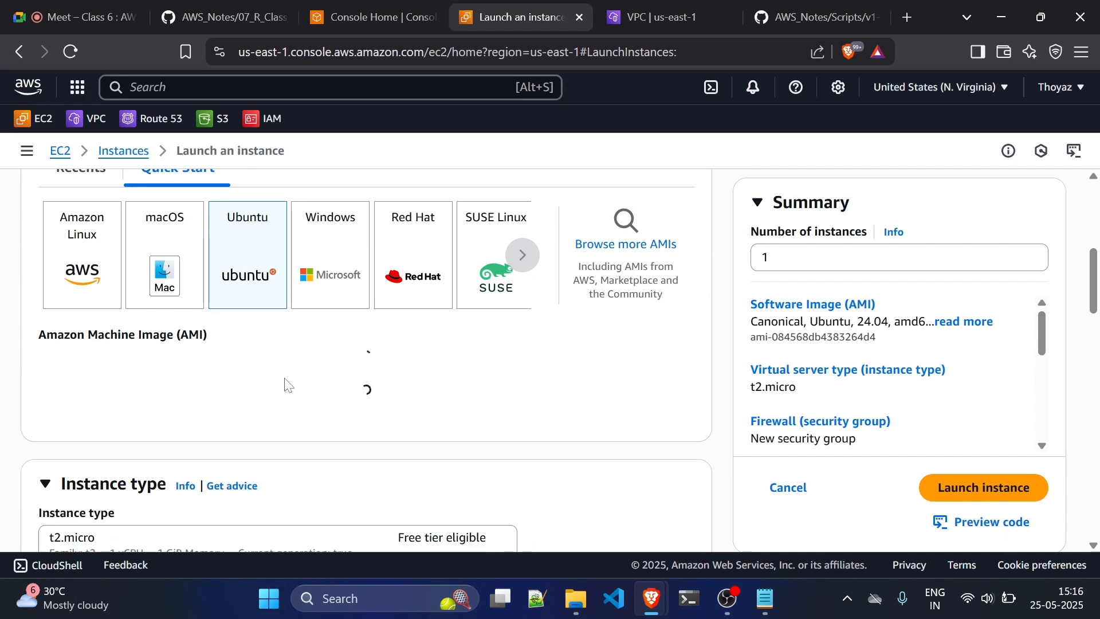
click(90, 246)
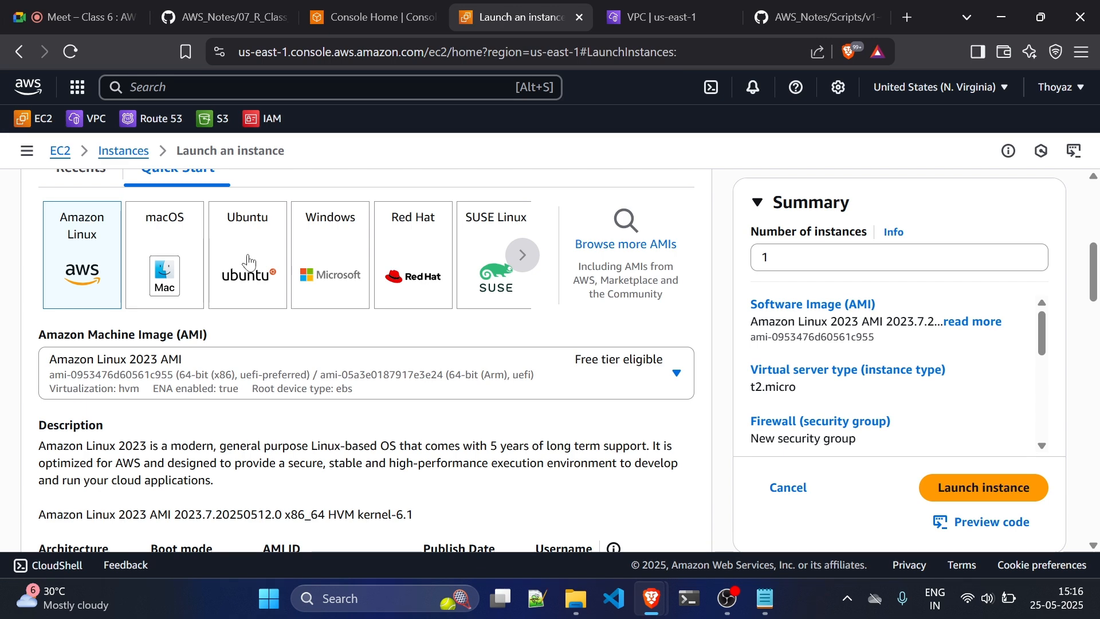
scroll(248, 262, up, 3)
scroll(250, 275, down, 1)
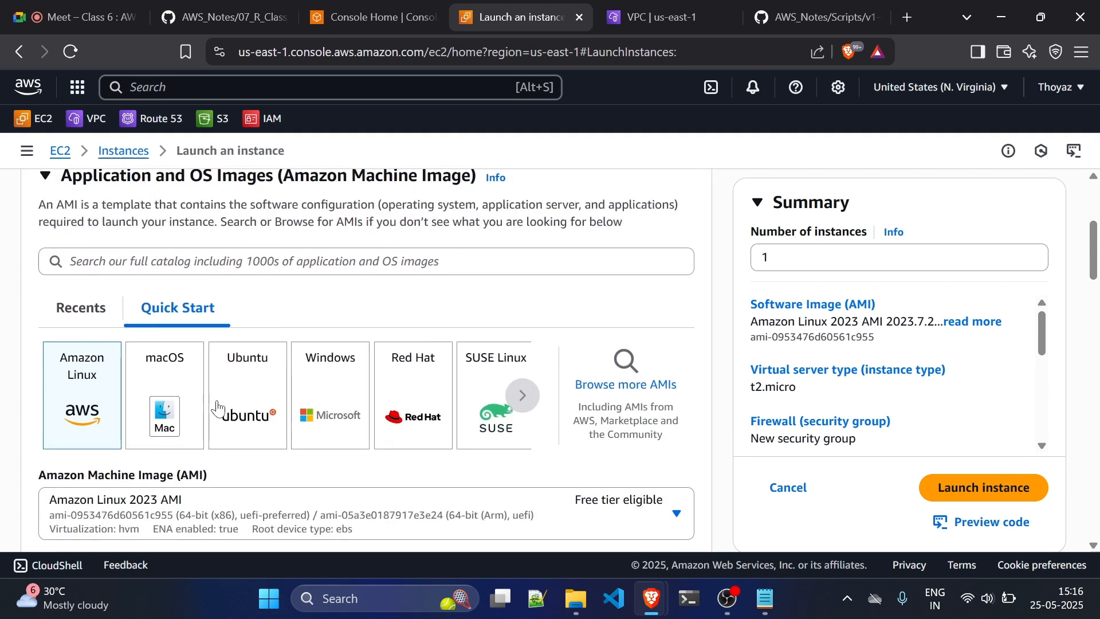
click(71, 49)
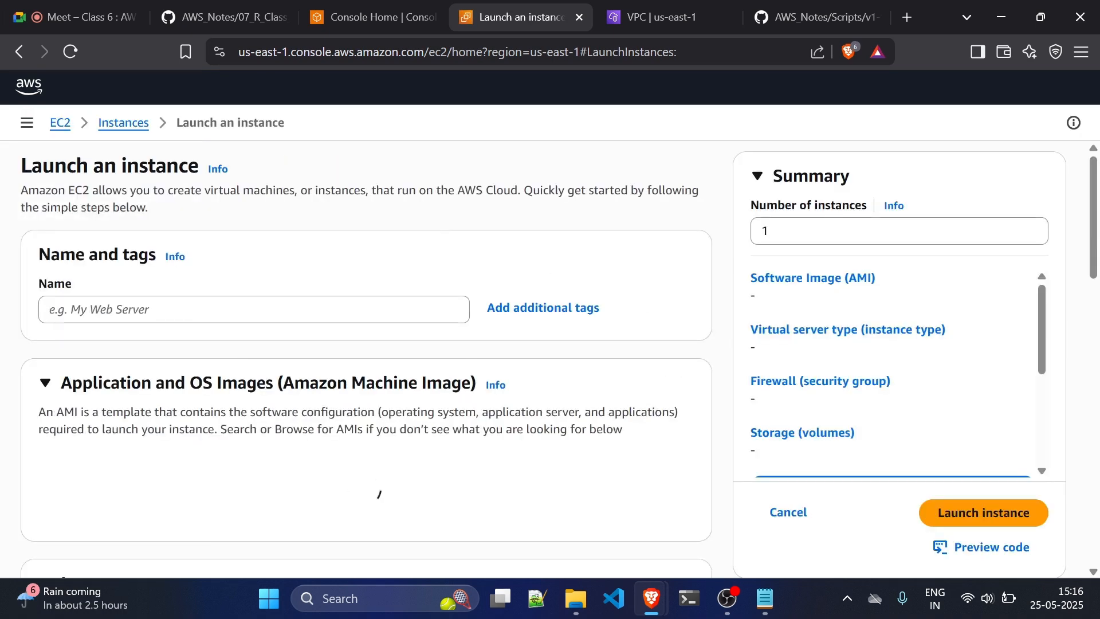
Name the new instance Private-Server-01 and choose the Ubuntu Server 24.04 LTS image for it.
text(Private-)
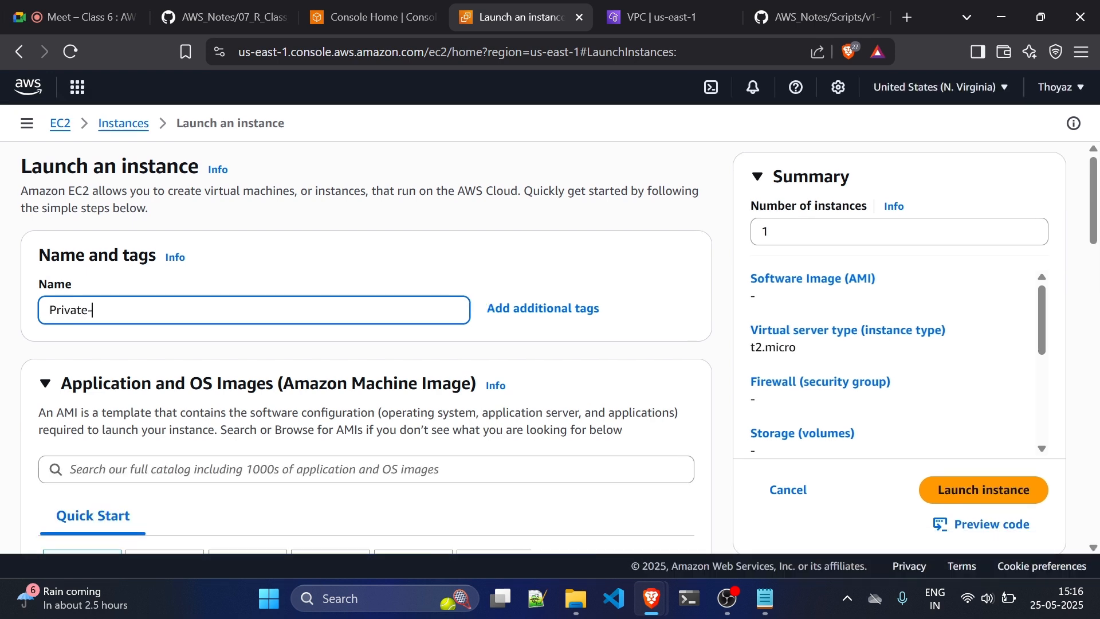
text(Server-01)
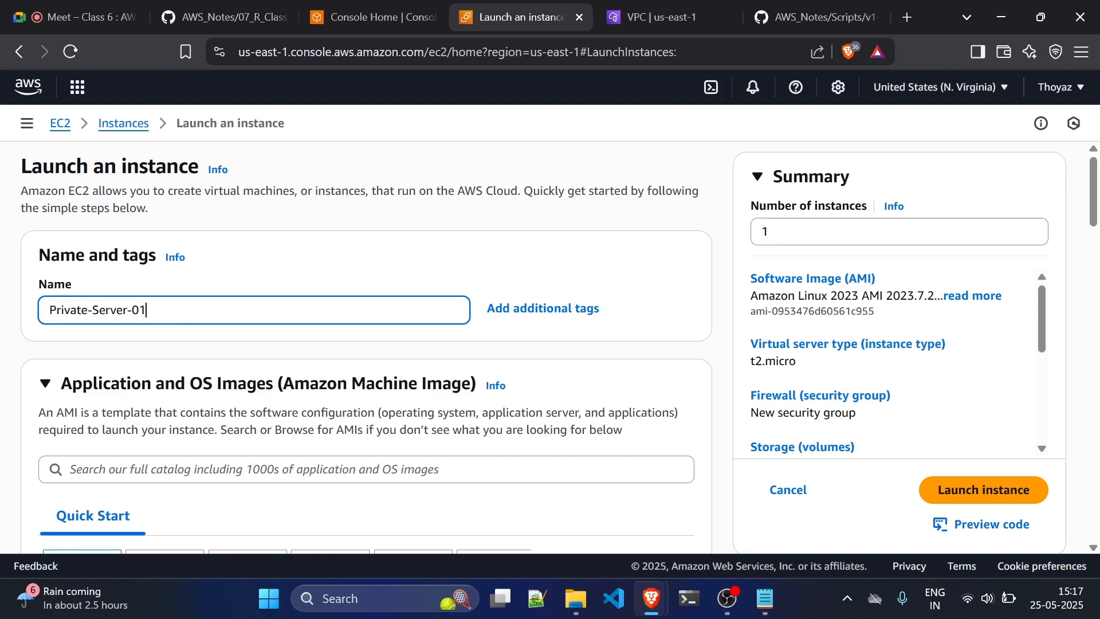
scroll(263, 391, down, 4)
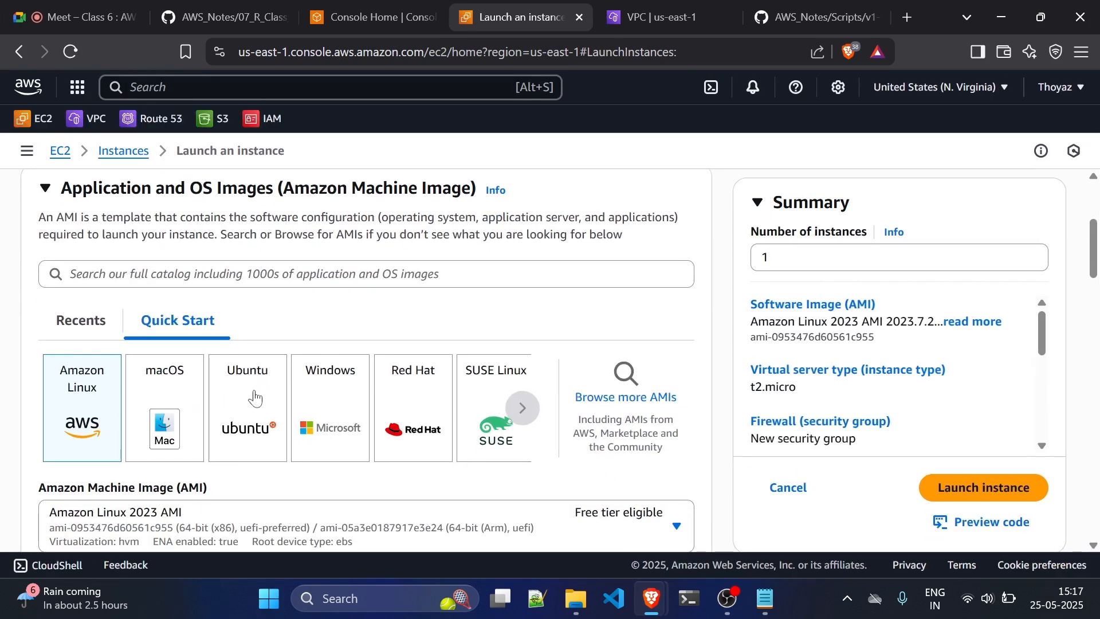
click(255, 397)
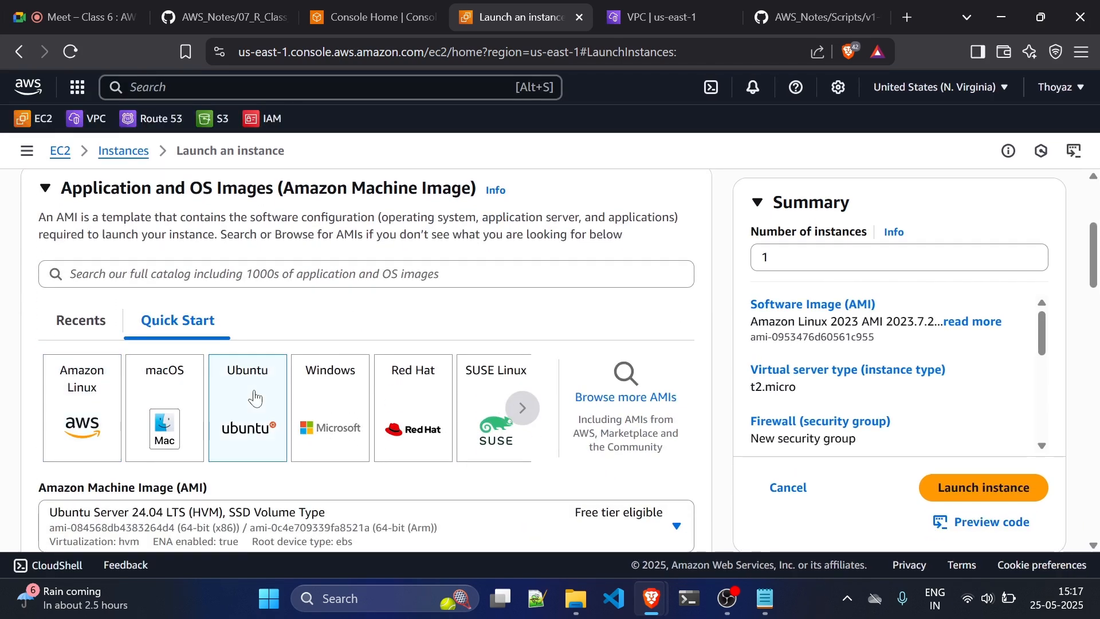
scroll(321, 310, down, 4)
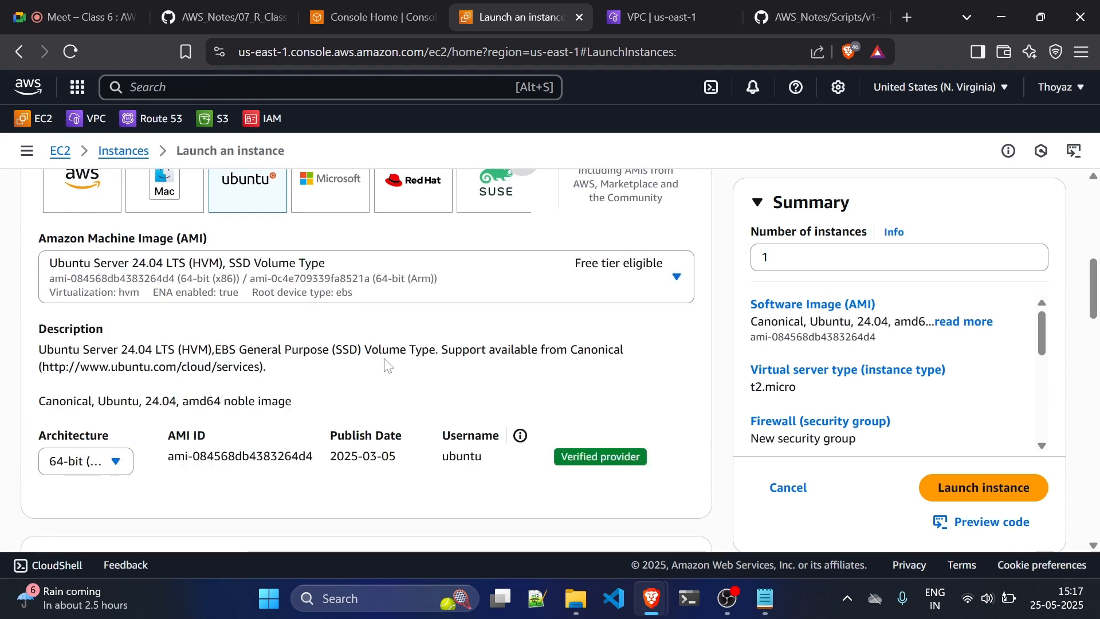
scroll(396, 373, down, 3)
scroll(408, 393, down, 5)
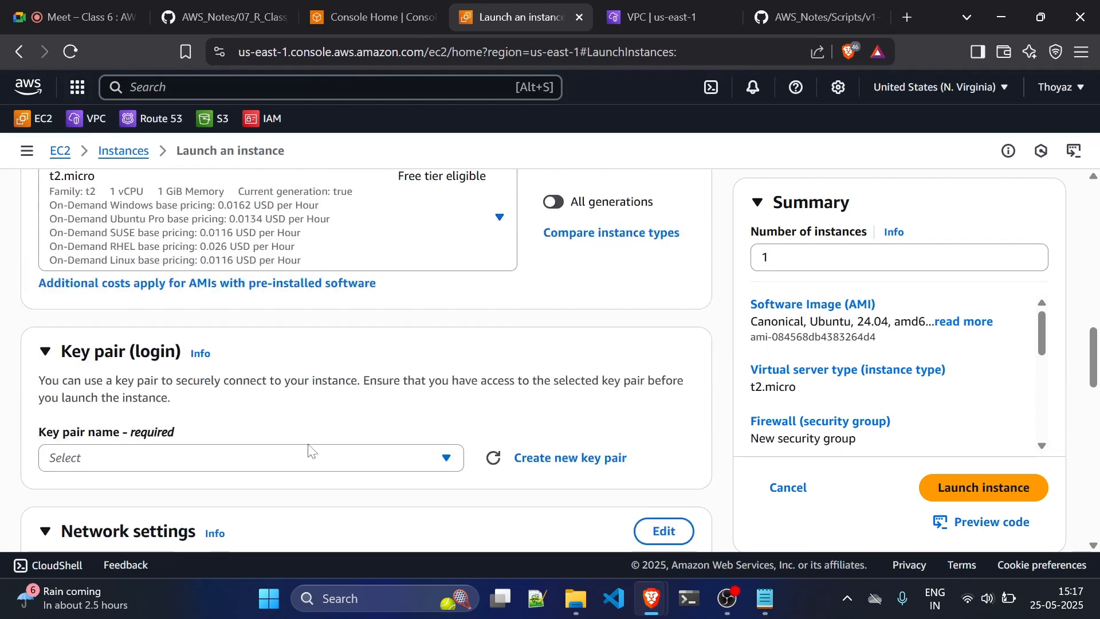
Choose AWS_Class as the key pair for the new instance.
click(294, 459)
scroll(315, 388, down, 10)
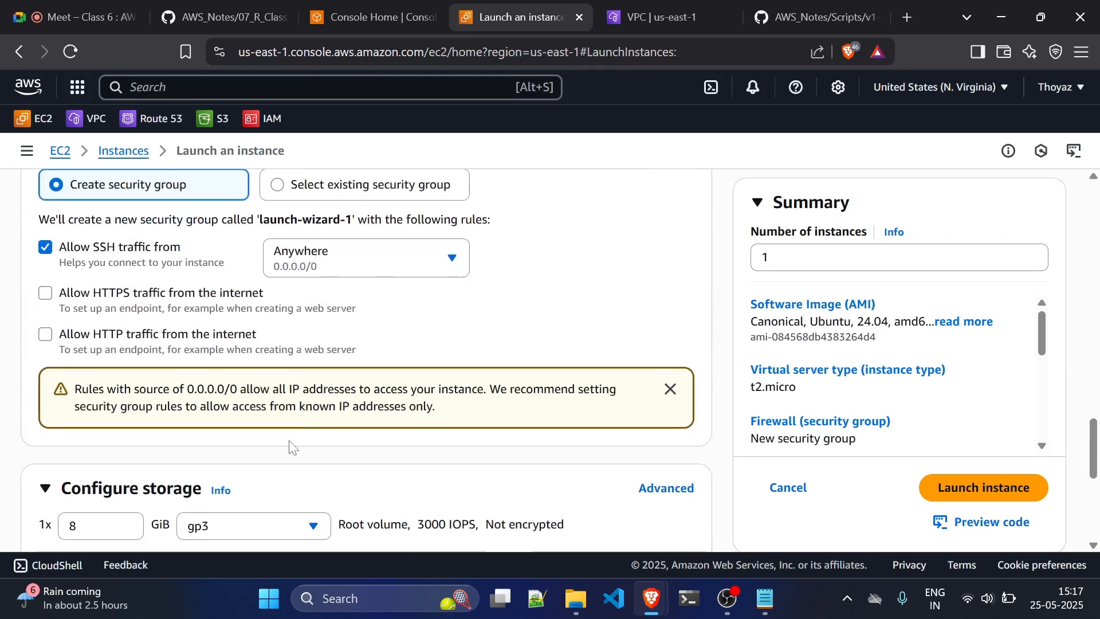
scroll(310, 423, up, 5)
scroll(310, 423, up, 3)
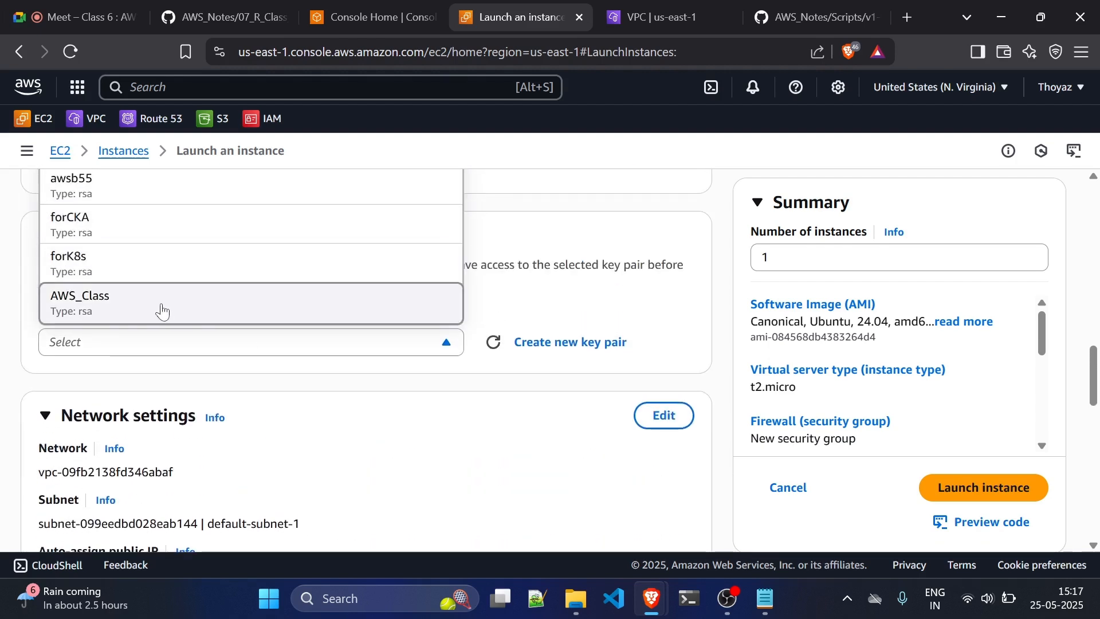
click(161, 308)
Place the instance in the AWS-Endpoints-vpc network and enable automatic assignment of a public IP.
scroll(427, 367, down, 1)
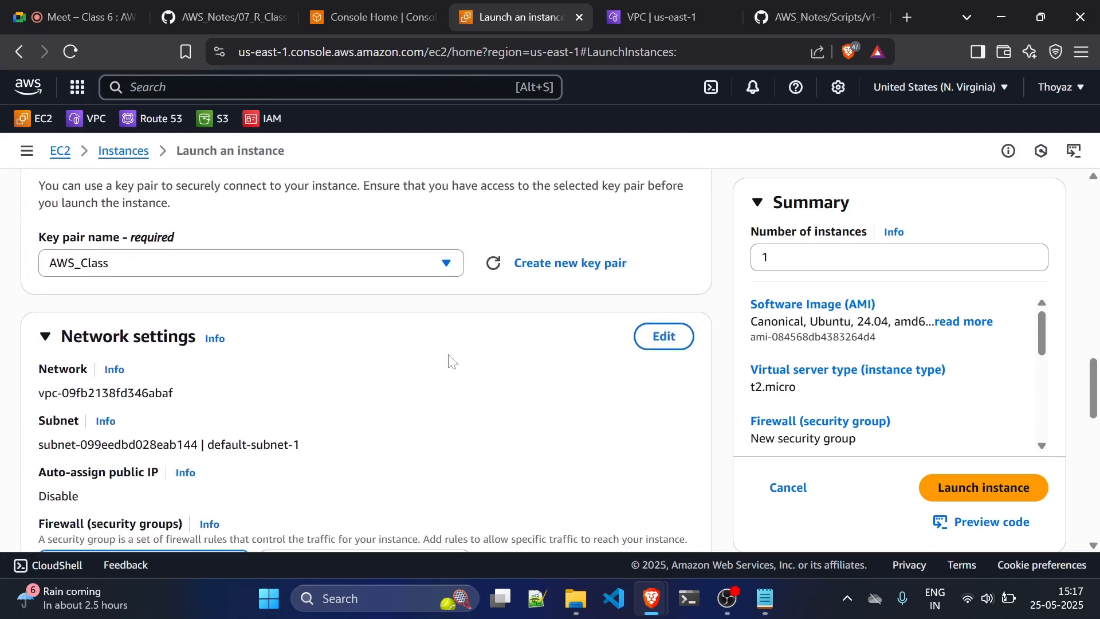
click(671, 343)
click(423, 415)
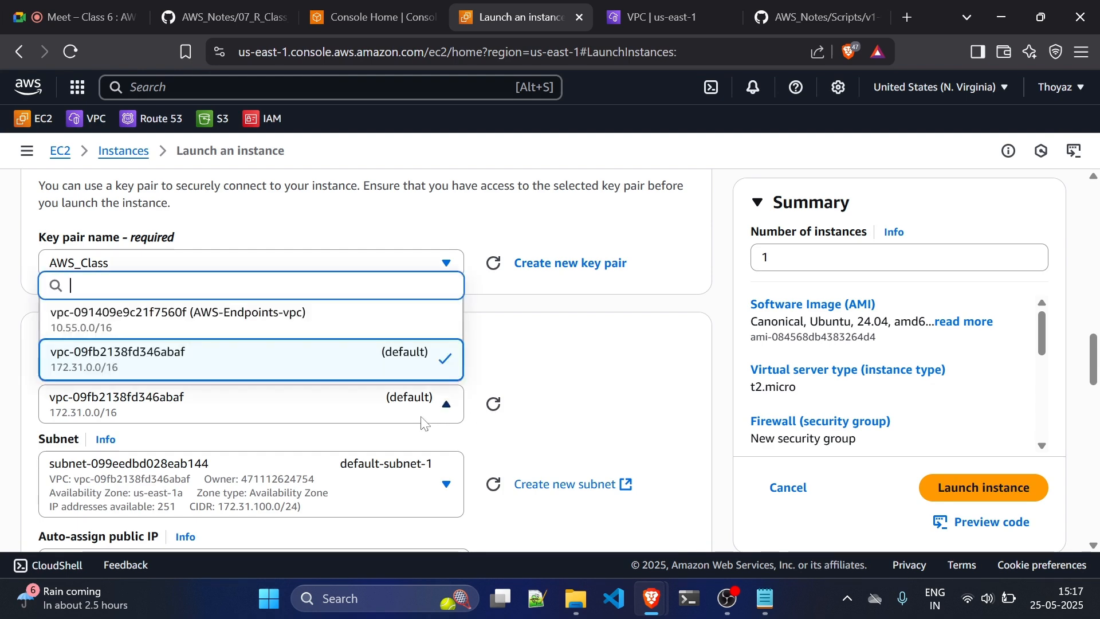
click(343, 328)
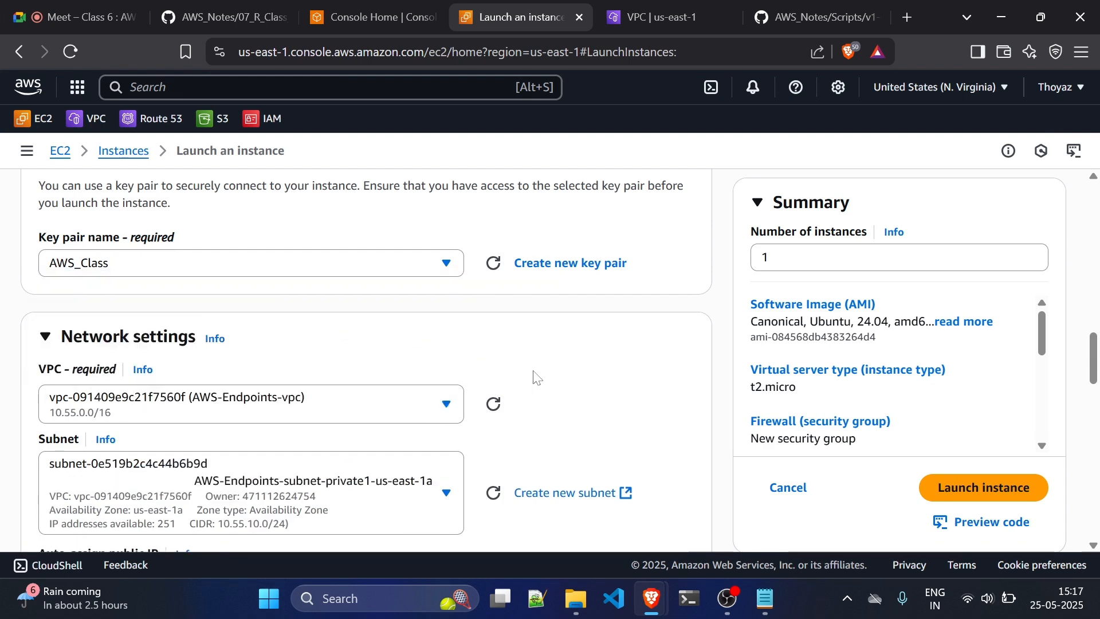
scroll(540, 383, down, 1)
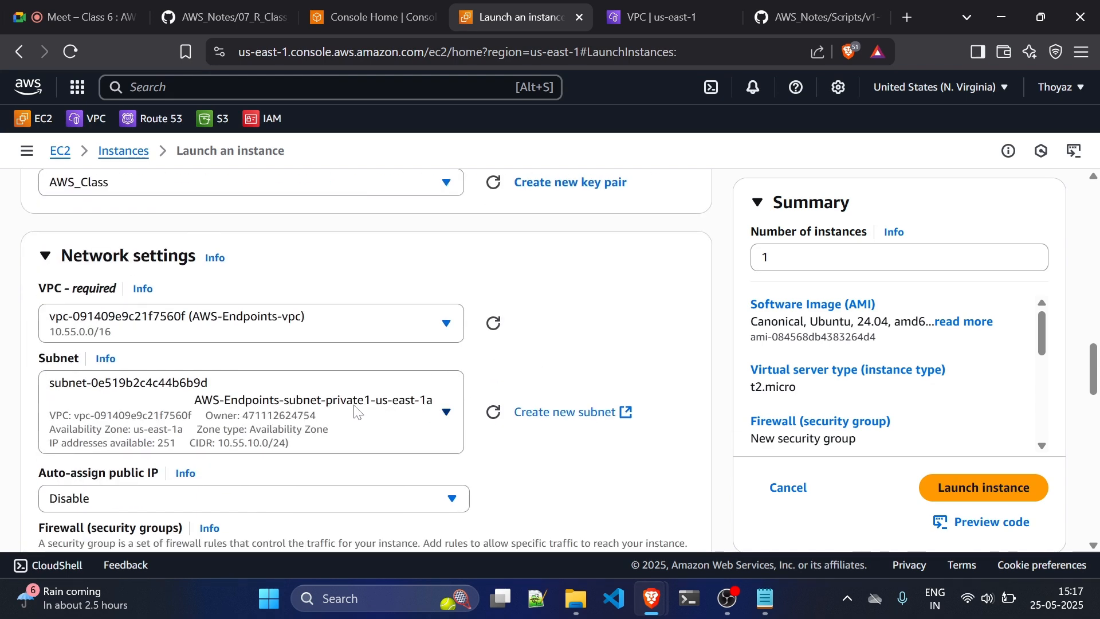
scroll(359, 404, down, 2)
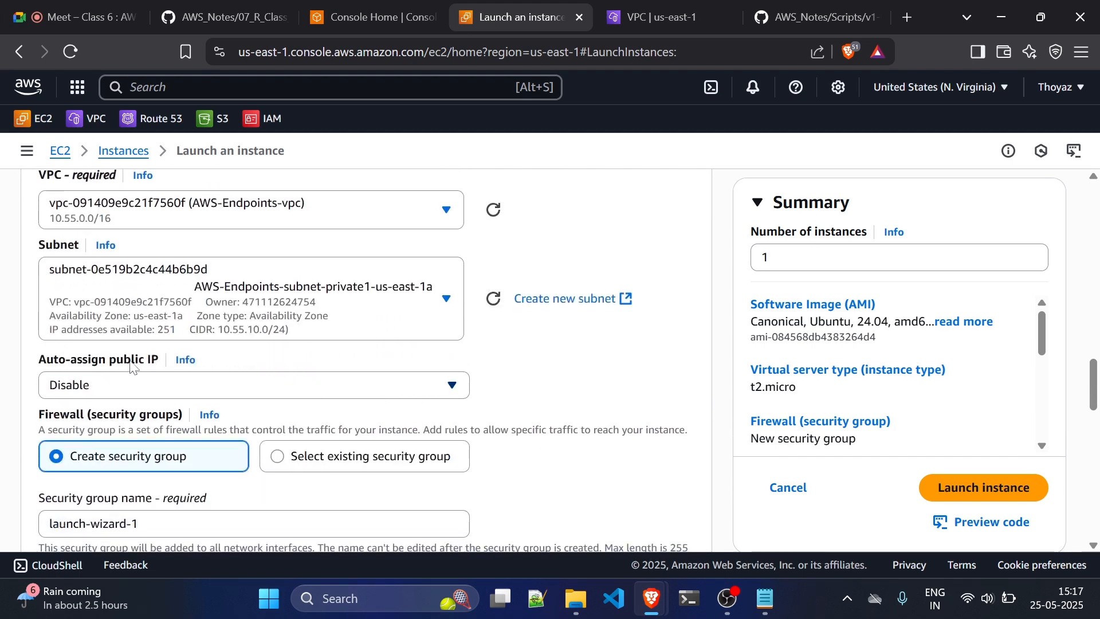
click(199, 392)
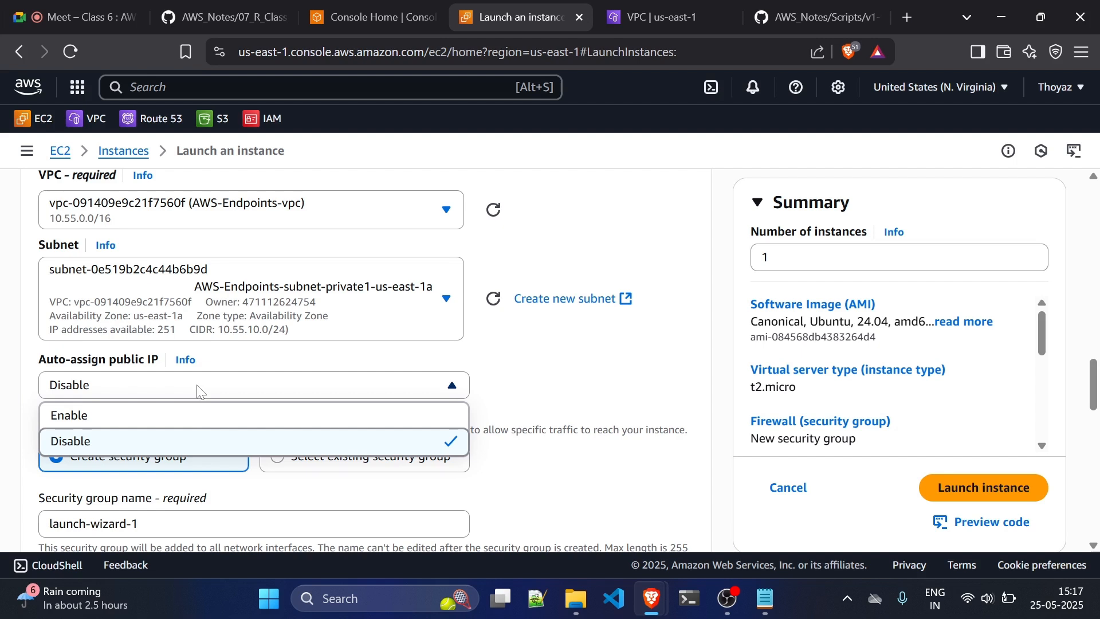
click(166, 426)
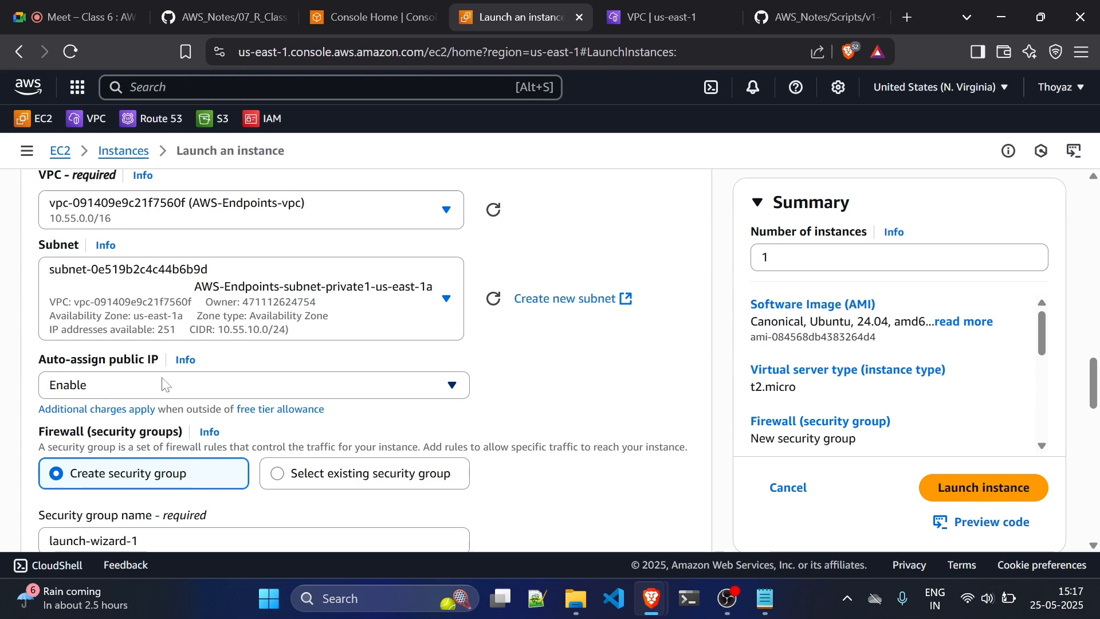
Assign the existing security group Allow_All_Traffic_EP to the instance.
scroll(165, 385, down, 2)
click(280, 371)
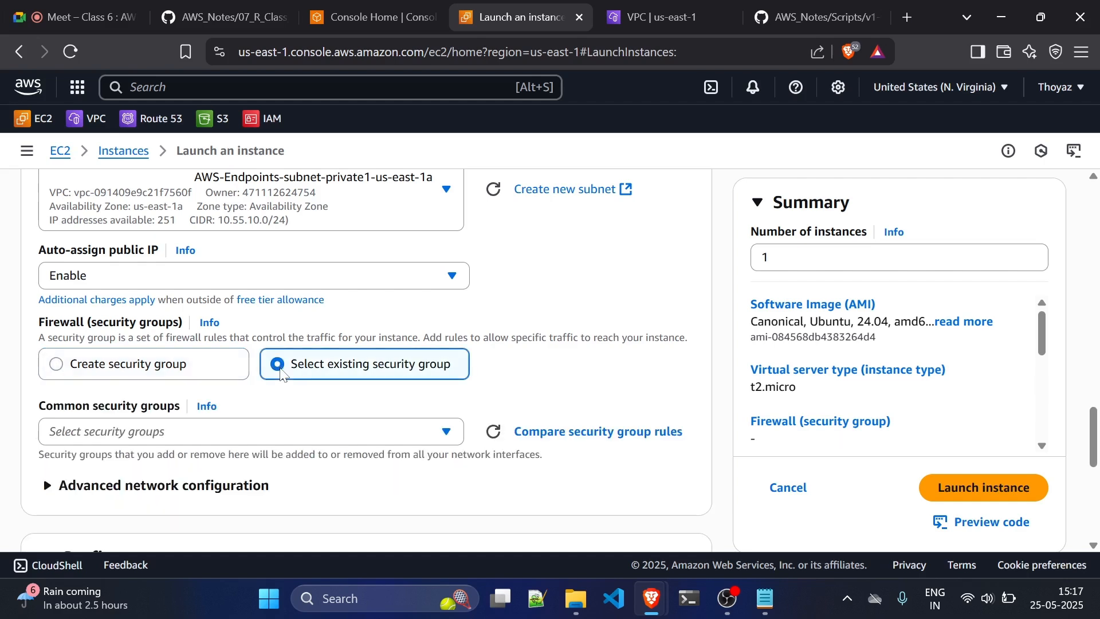
scroll(407, 432, down, 1)
click(369, 384)
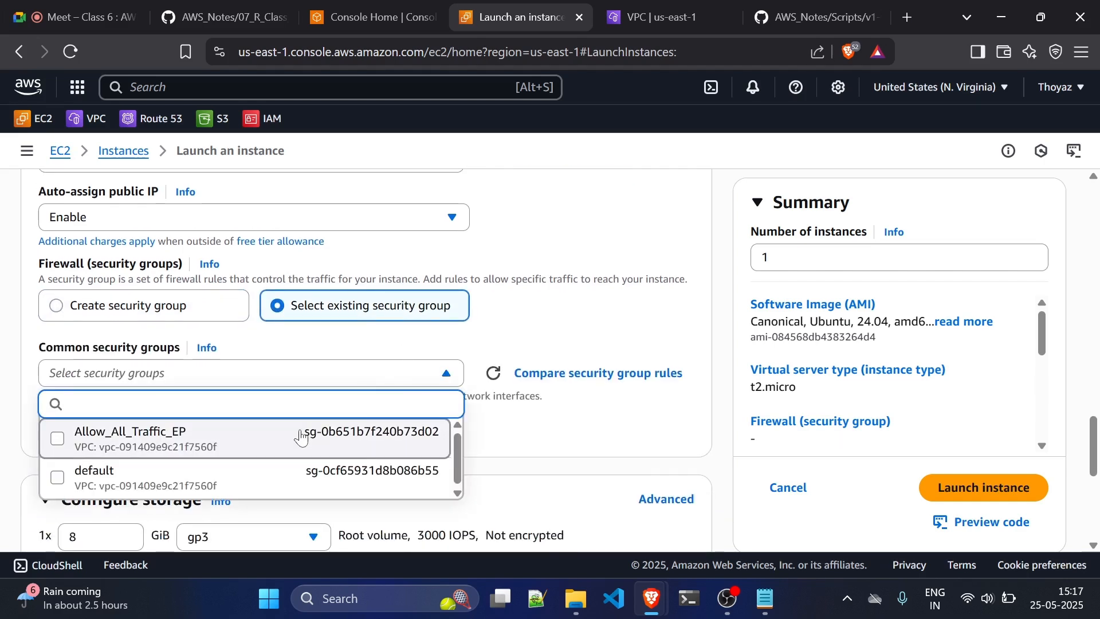
click(193, 451)
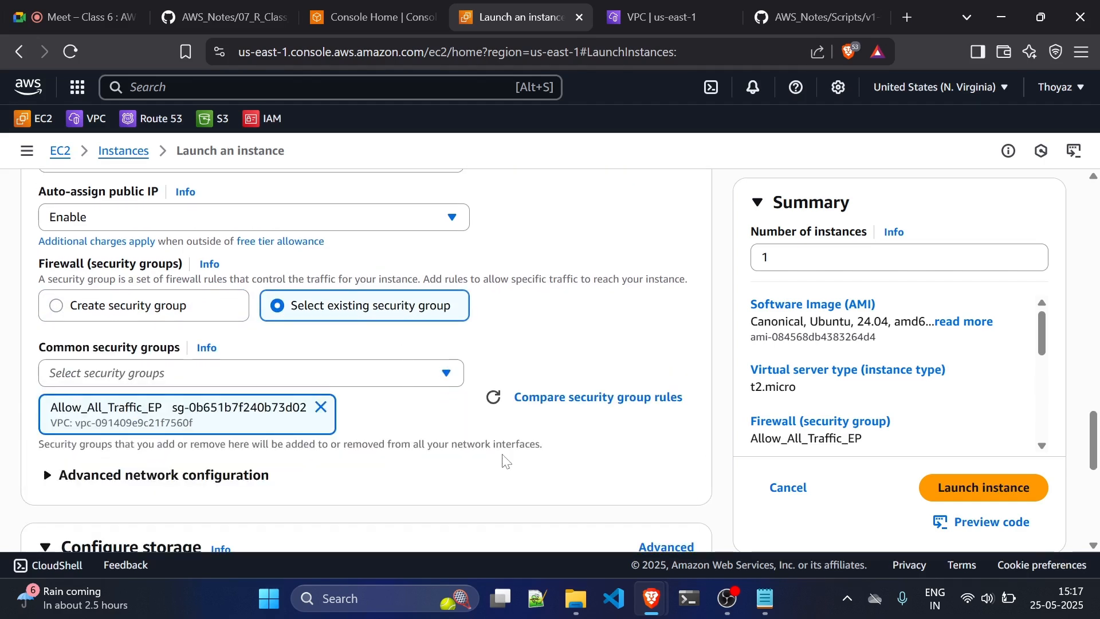
Open the list of all EC2 instances in a separate browser tab and check Public-Server-01's private IPv4 address.
scroll(505, 456, down, 4)
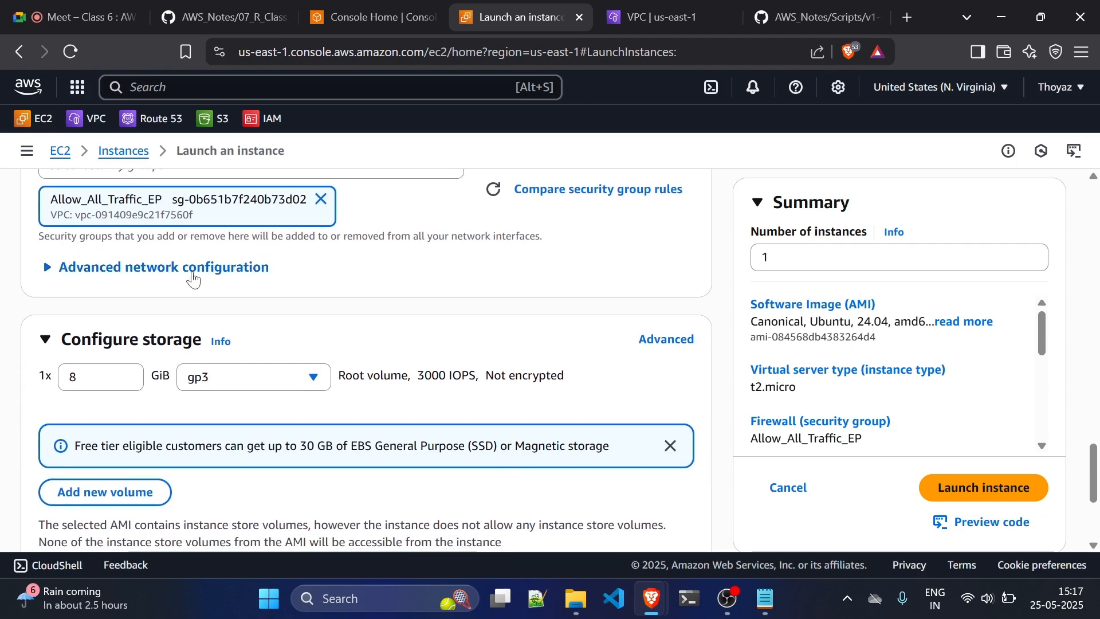
scroll(193, 279, down, 3)
scroll(310, 378, up, 5)
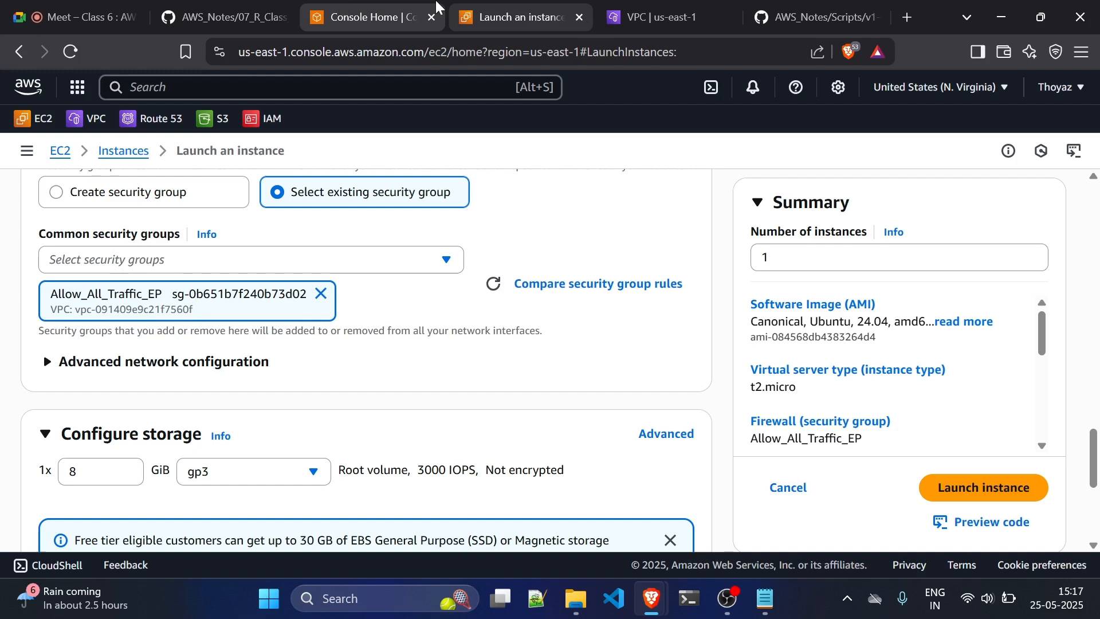
click(367, 18)
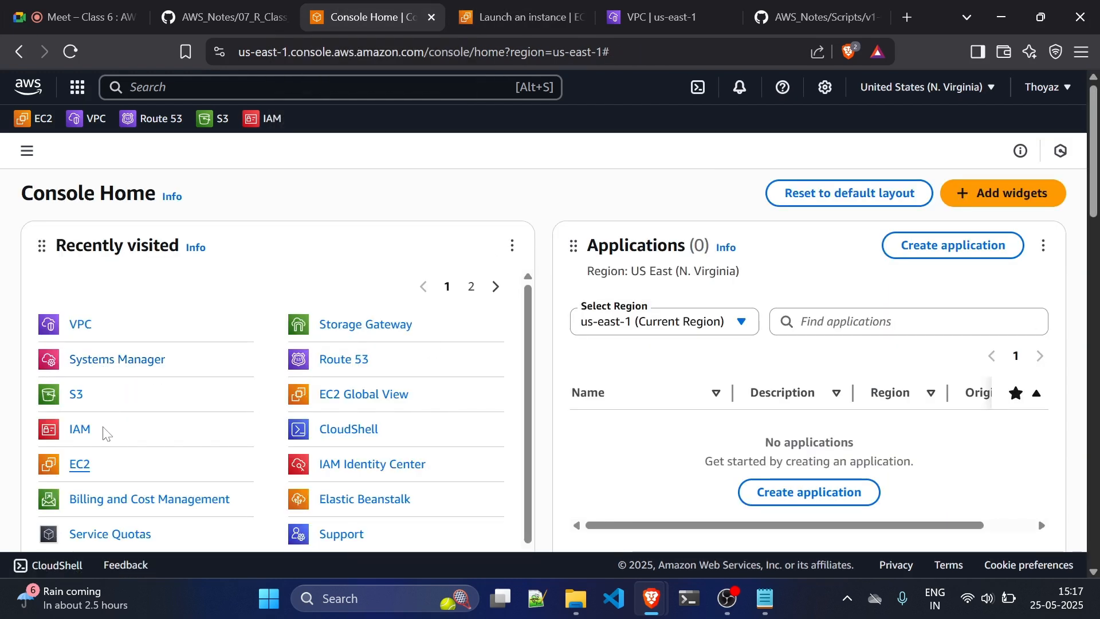
right_click(80, 465)
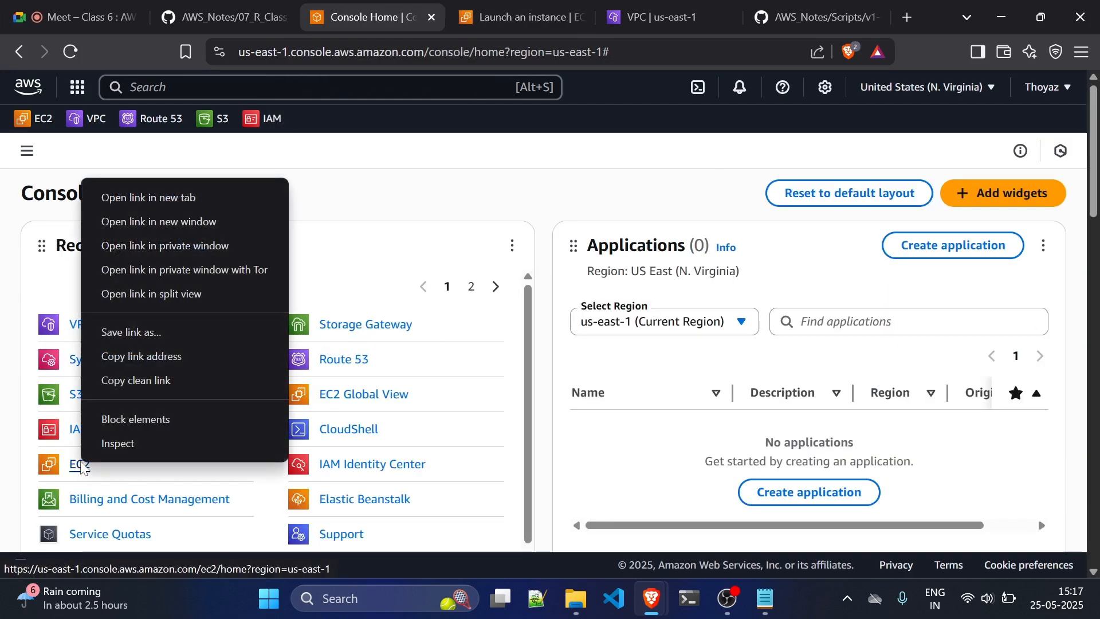
click(208, 195)
click(457, 8)
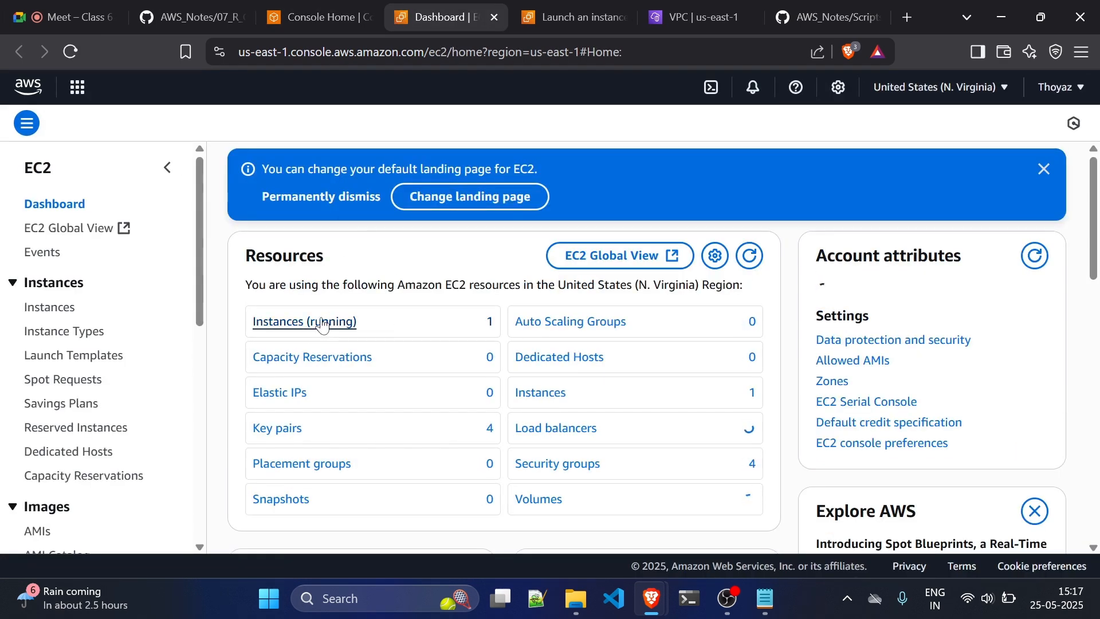
click(358, 318)
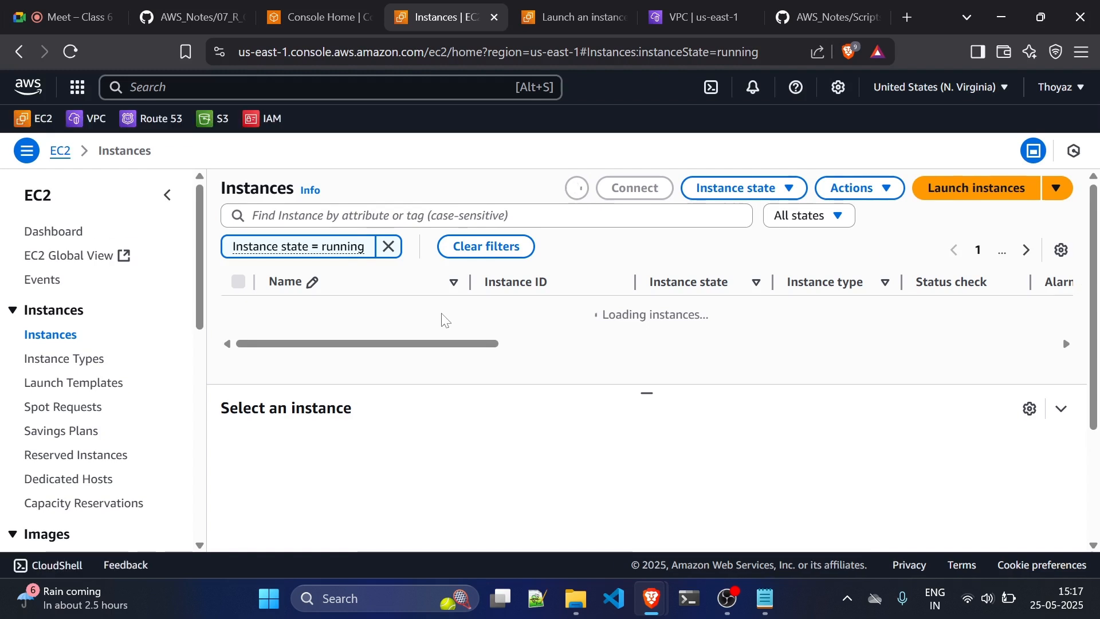
click(389, 245)
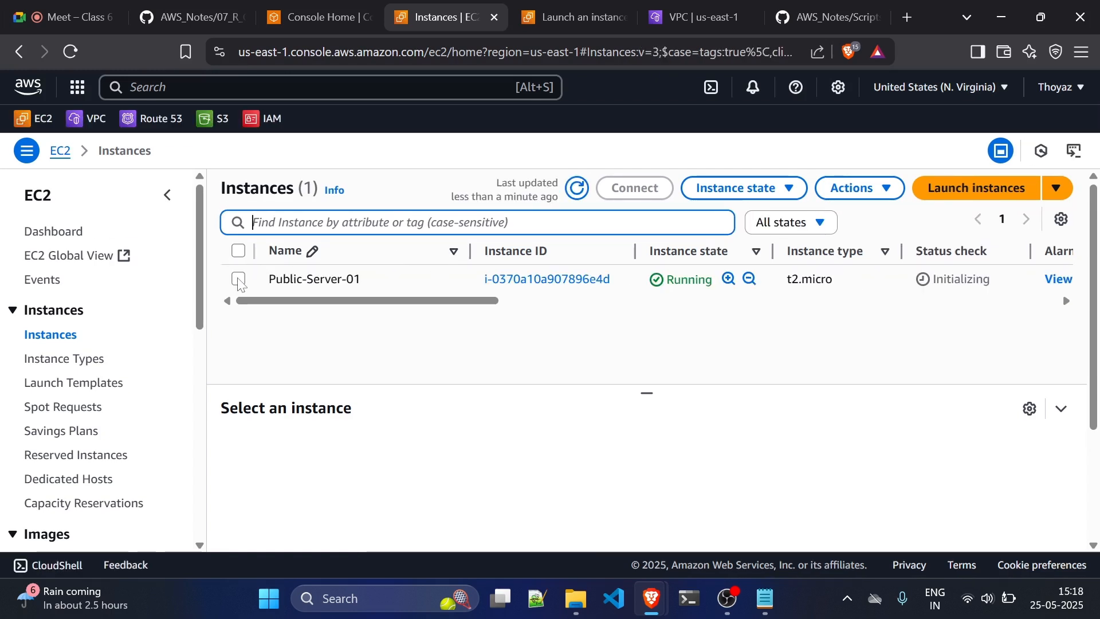
click(239, 280)
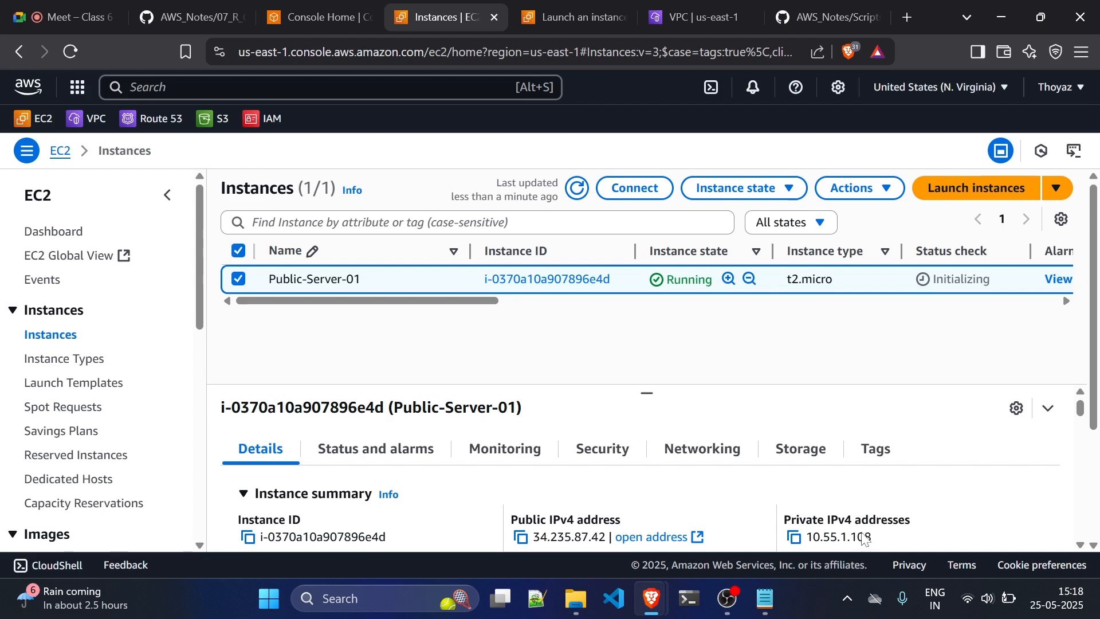
Back in the instance launch form, set the primary IP of network interface 1 to 10.55.10.100.
click(567, 7)
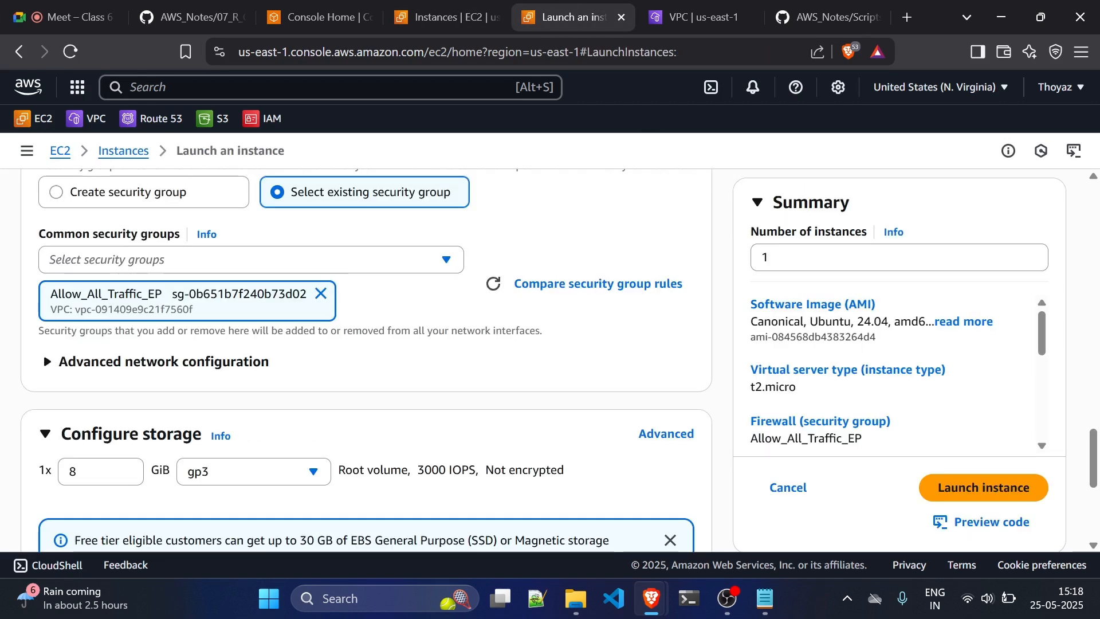
scroll(405, 331, down, 1)
scroll(405, 331, up, 2)
scroll(405, 331, down, 5)
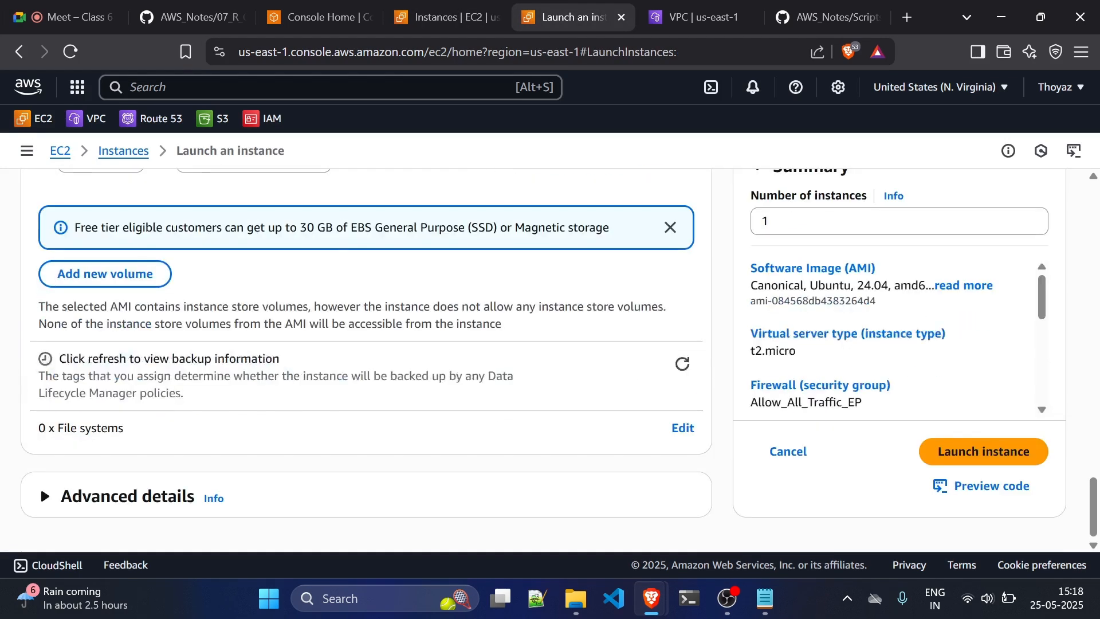
scroll(302, 408, up, 3)
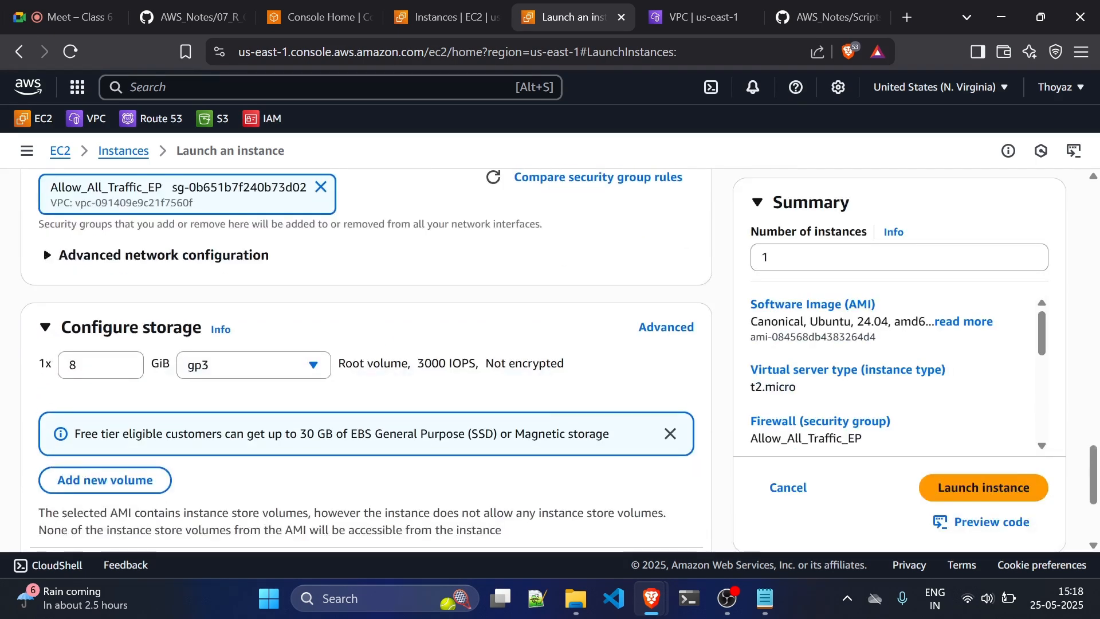
scroll(267, 383, up, 2)
scroll(266, 381, down, 1)
scroll(265, 383, up, 1)
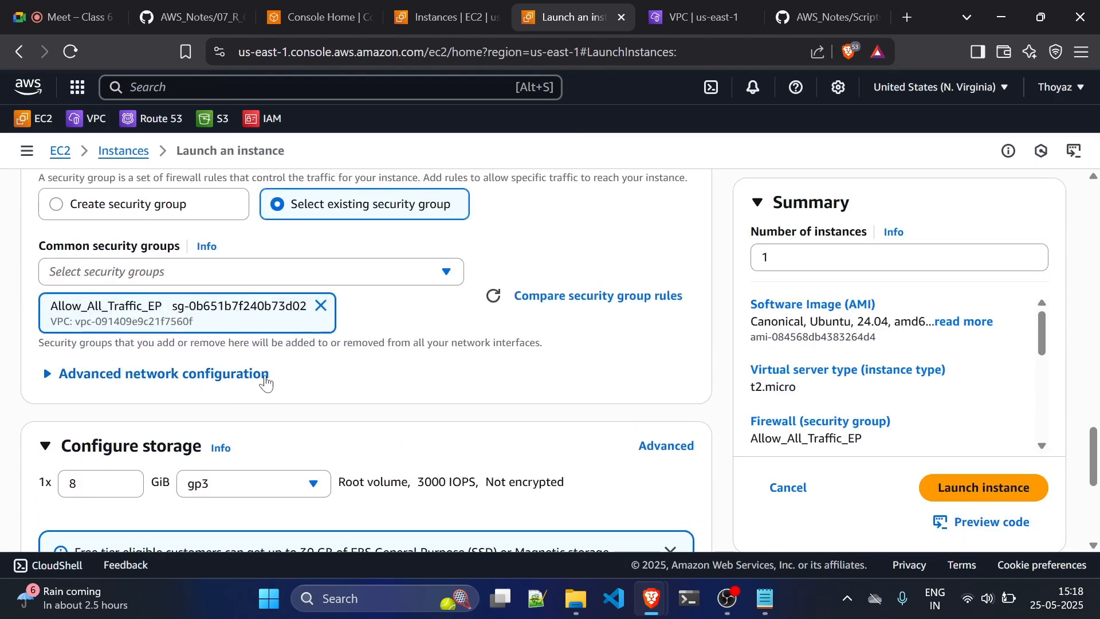
scroll(265, 382, down, 1)
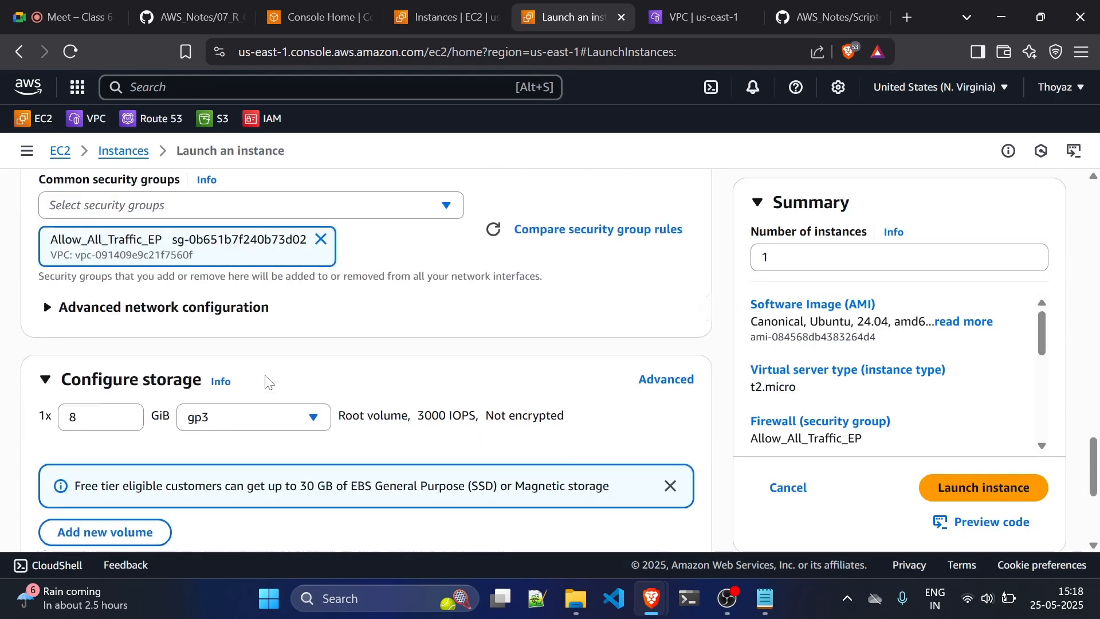
click(199, 323)
scroll(199, 322, down, 2)
click(143, 434)
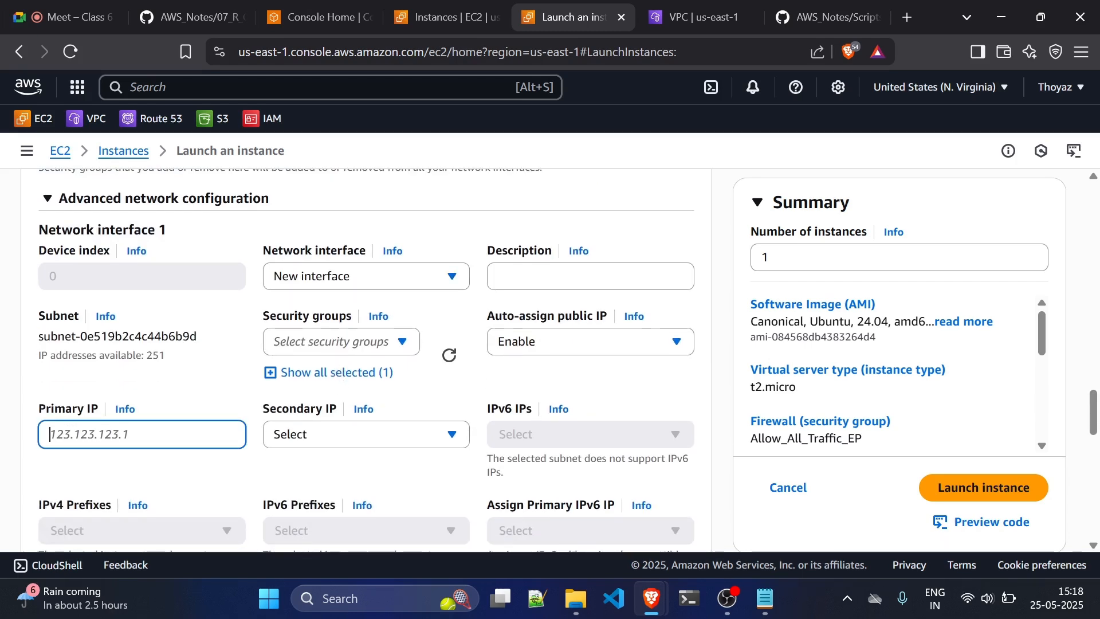
text(10.55)
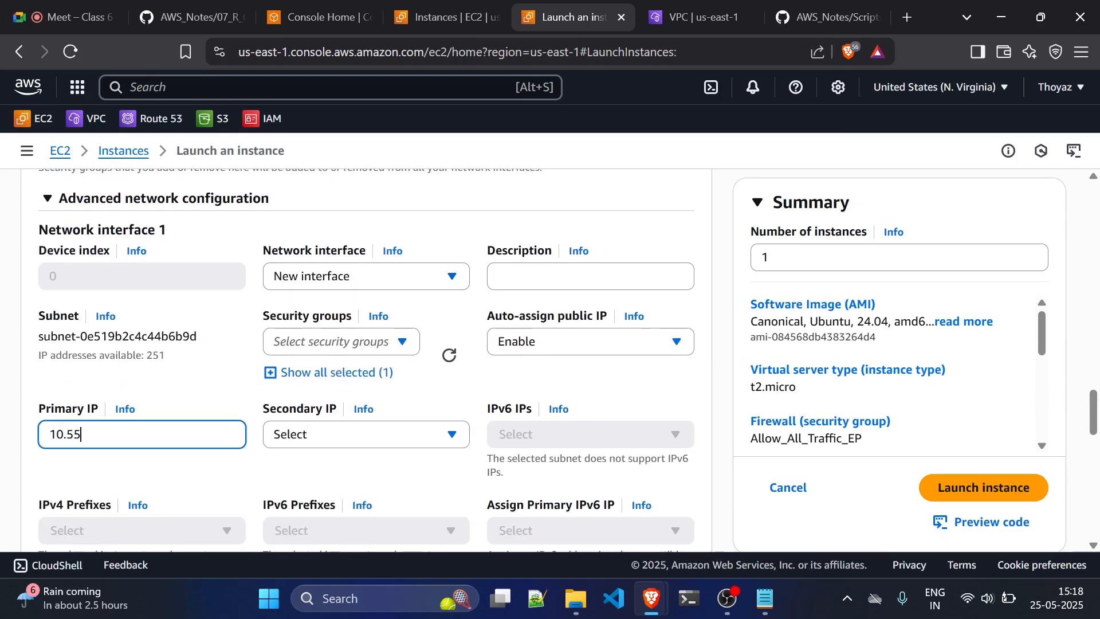
text(.10.100)
Paste the copied NGINX page script into the instance's user data and launch the instance.
scroll(240, 474, down, 1)
scroll(296, 440, down, 15)
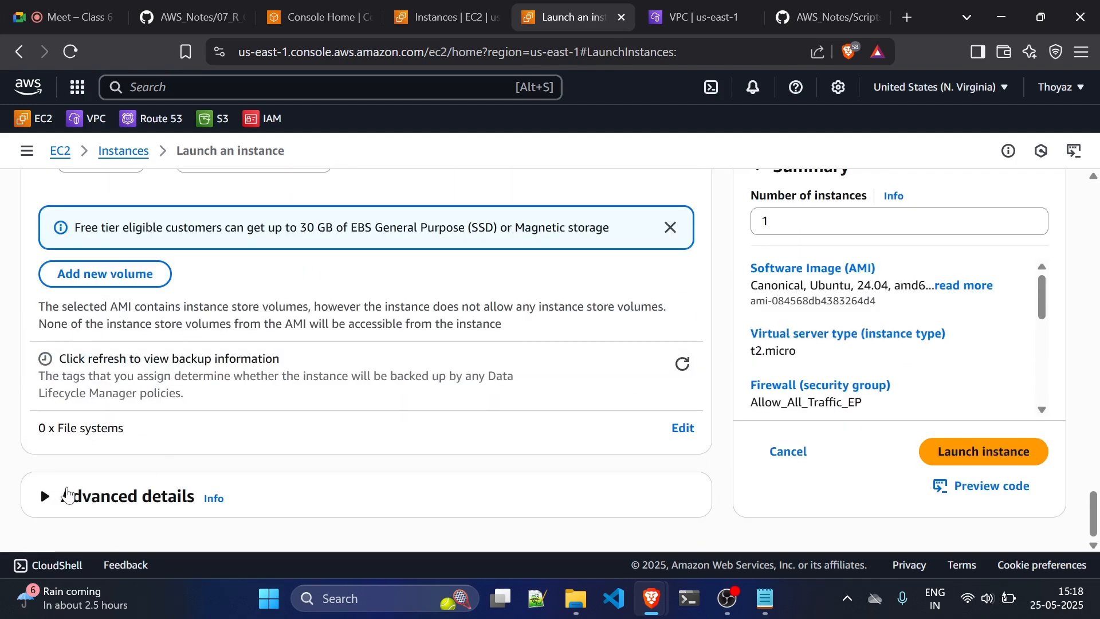
click(67, 494)
scroll(367, 435, down, 15)
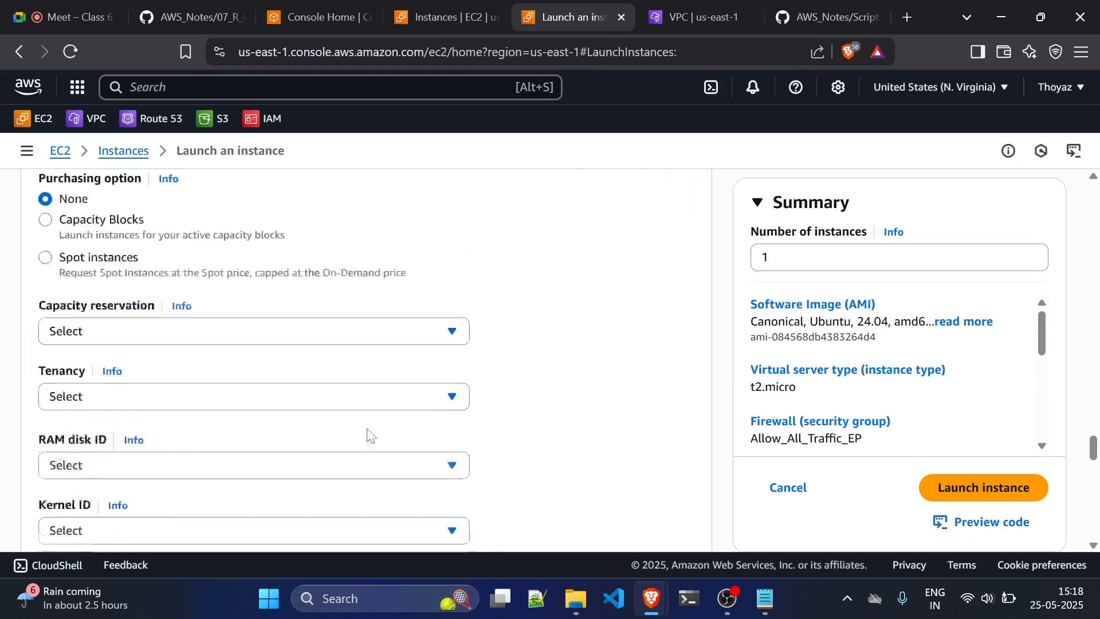
scroll(349, 425, down, 5)
click(351, 424)
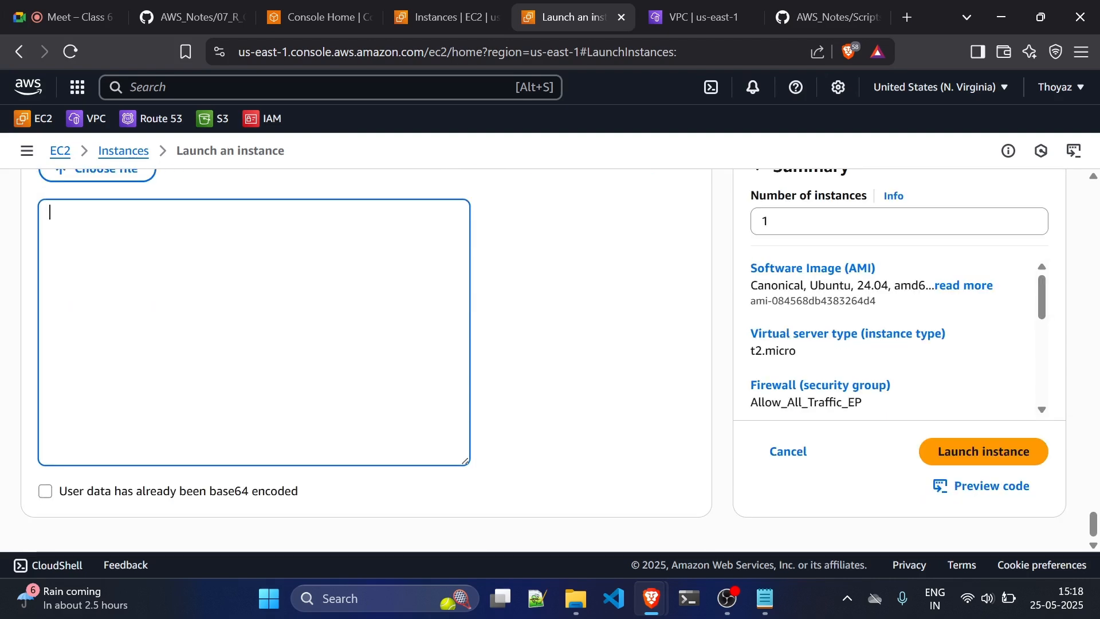
key(ctrl+v)
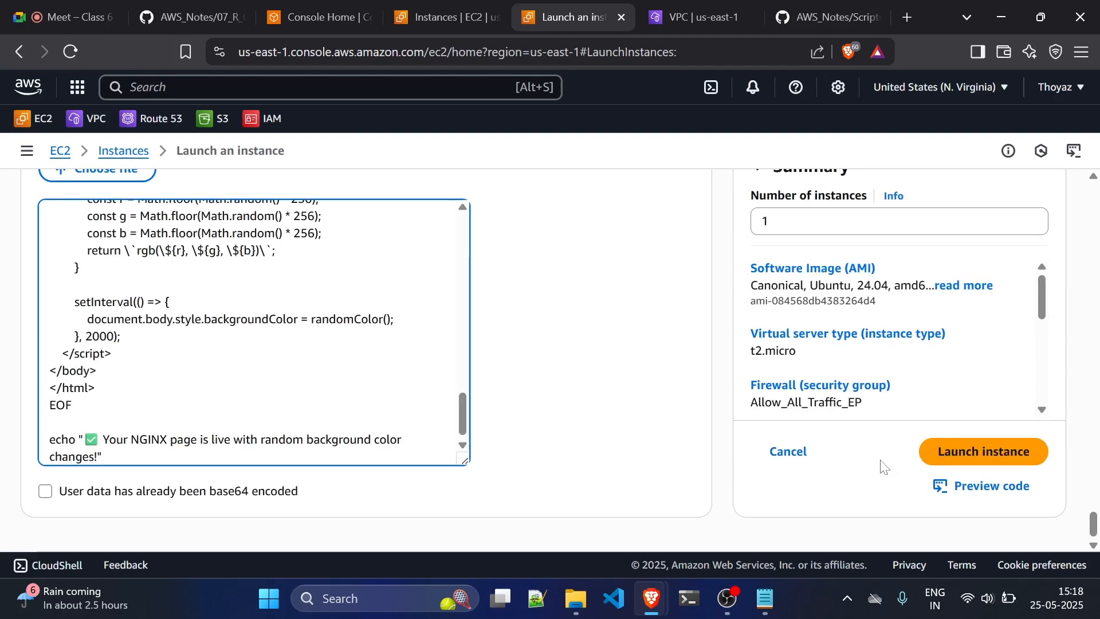
click(986, 453)
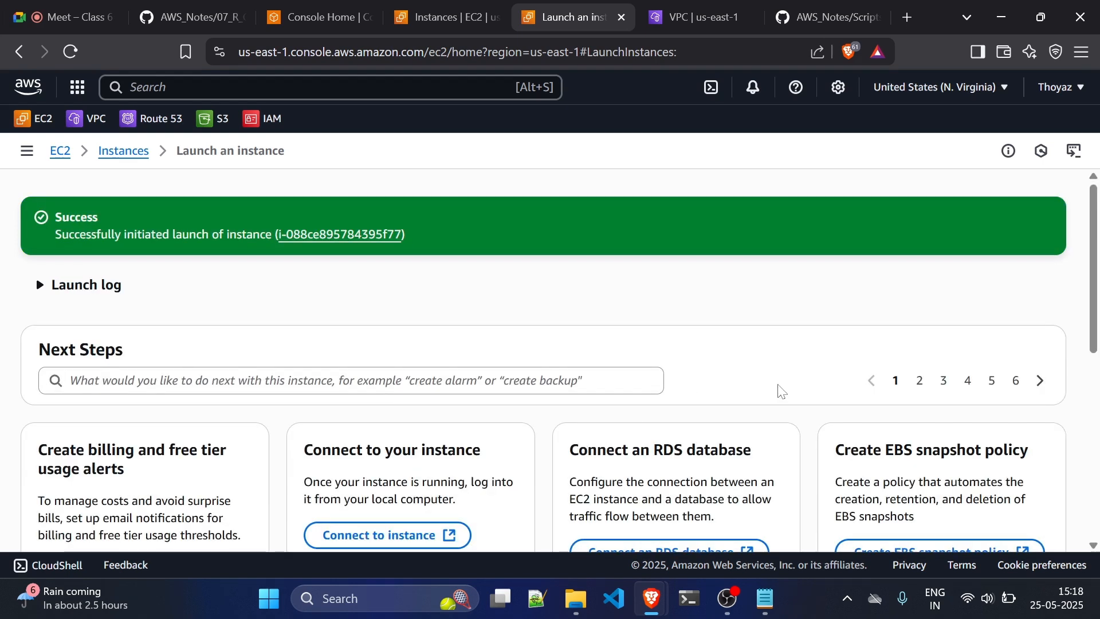
Return to the list of all instances, close the duplicate instances tab and refresh the list.
scroll(860, 430, down, 8)
click(983, 508)
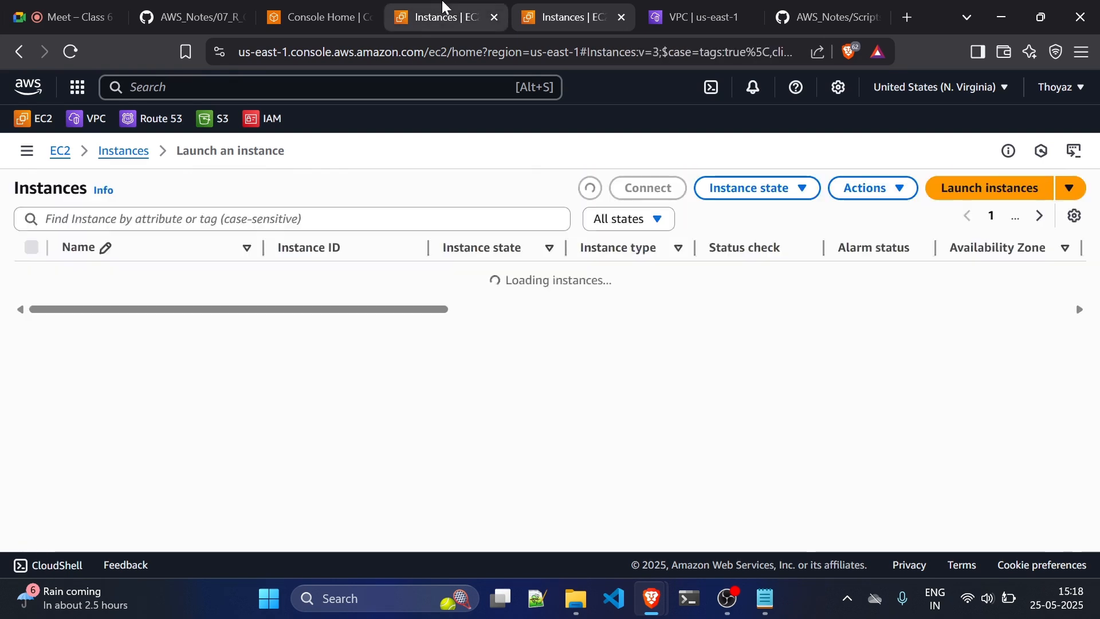
click(495, 18)
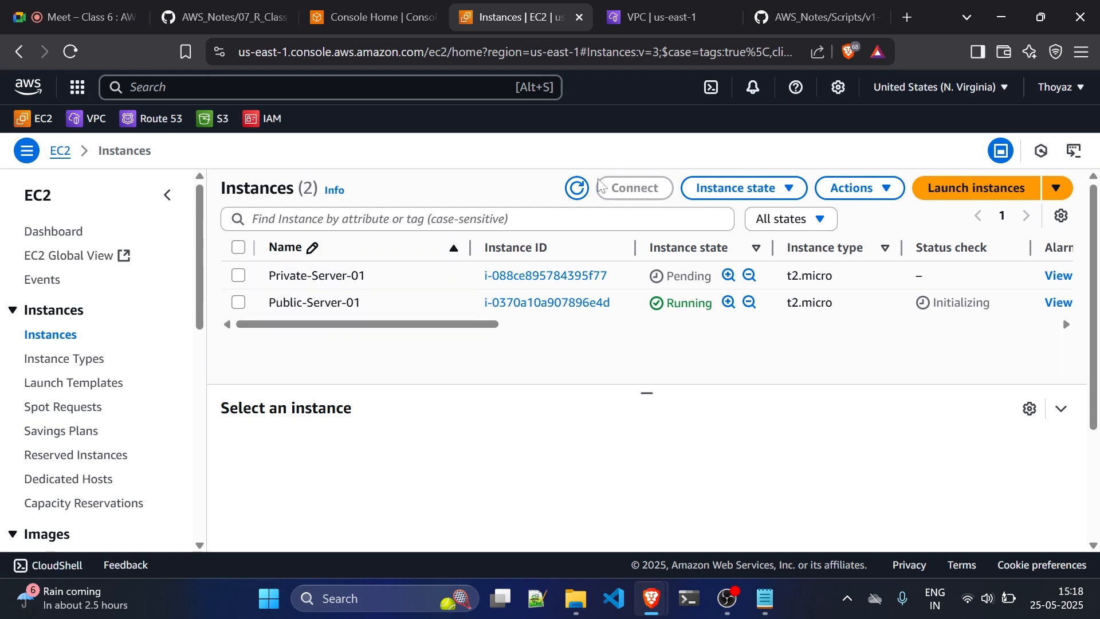
click(577, 188)
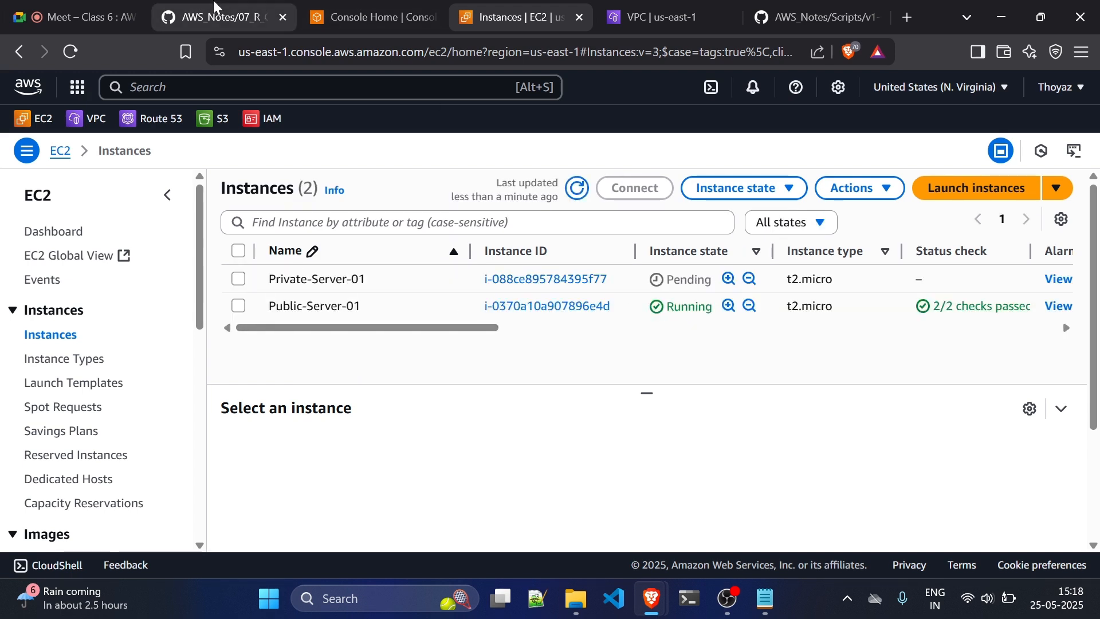
Check the gateway endpoint lab's architecture diagram in the 07_R_Class_07.md notes and return to the EC2 instances list.
click(217, 7)
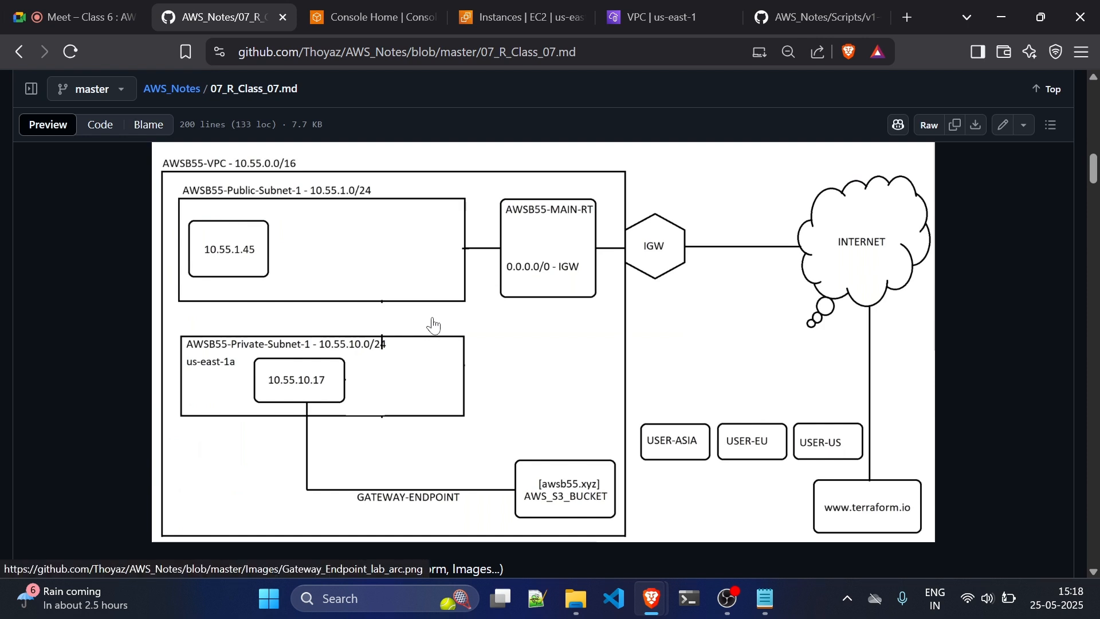
click(519, 16)
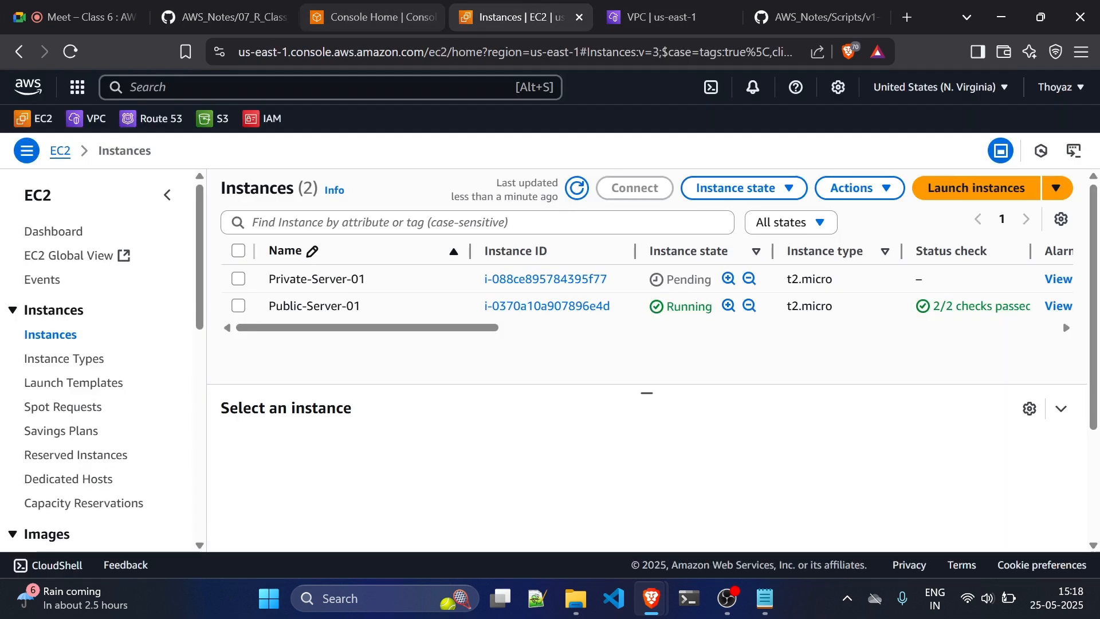
Move the Console Home browser tab behind the EC2 instances tab and refresh the instances list.
drag(416, 7, 582, 18)
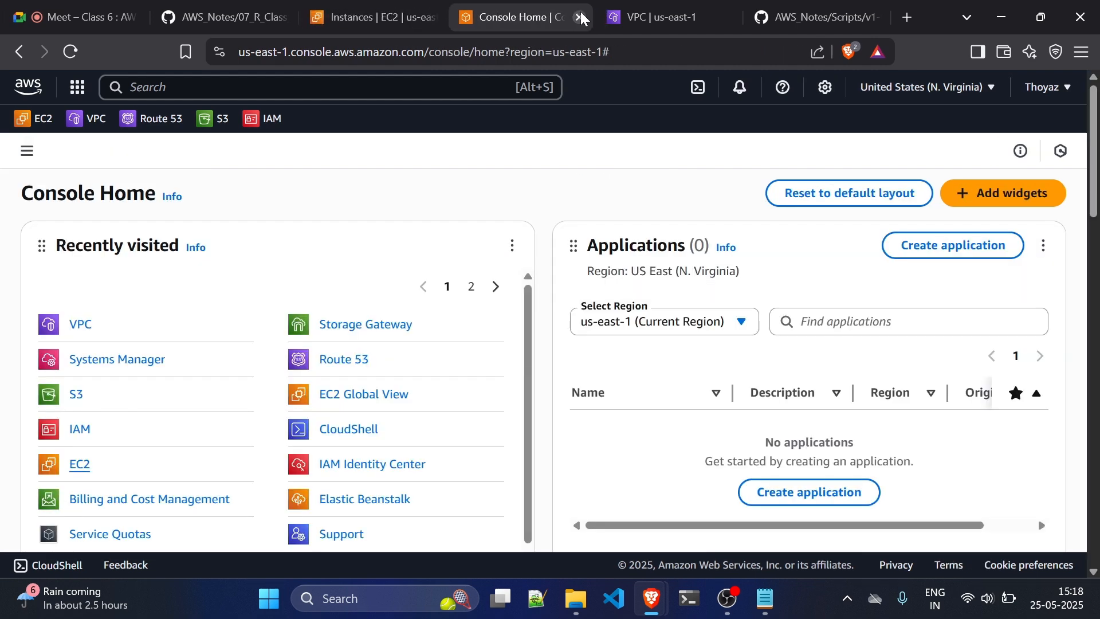
click(372, 16)
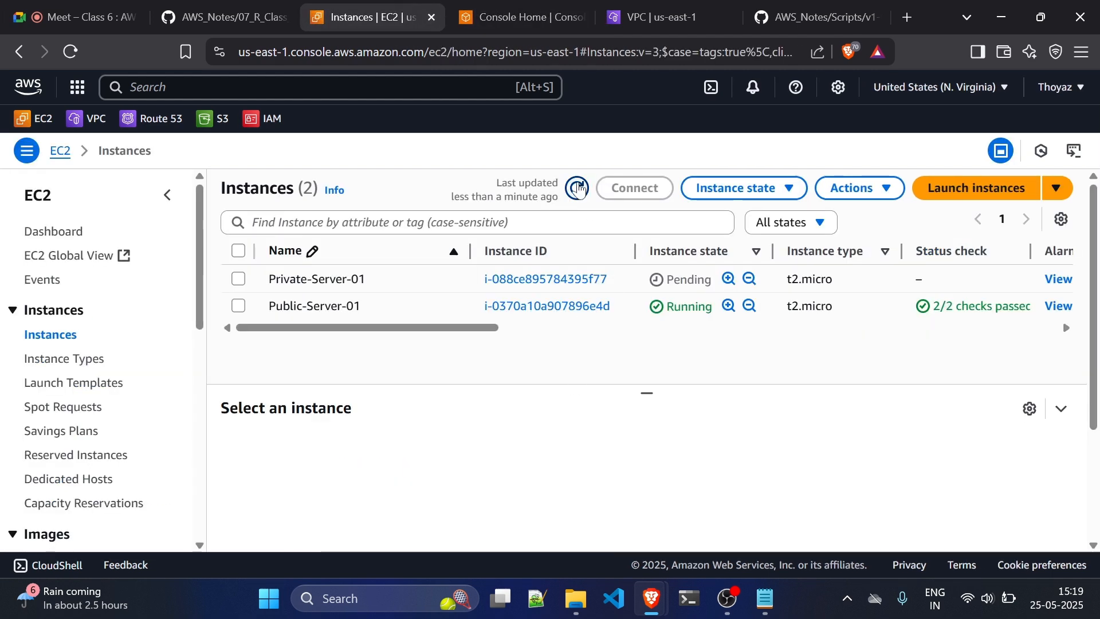
click(579, 188)
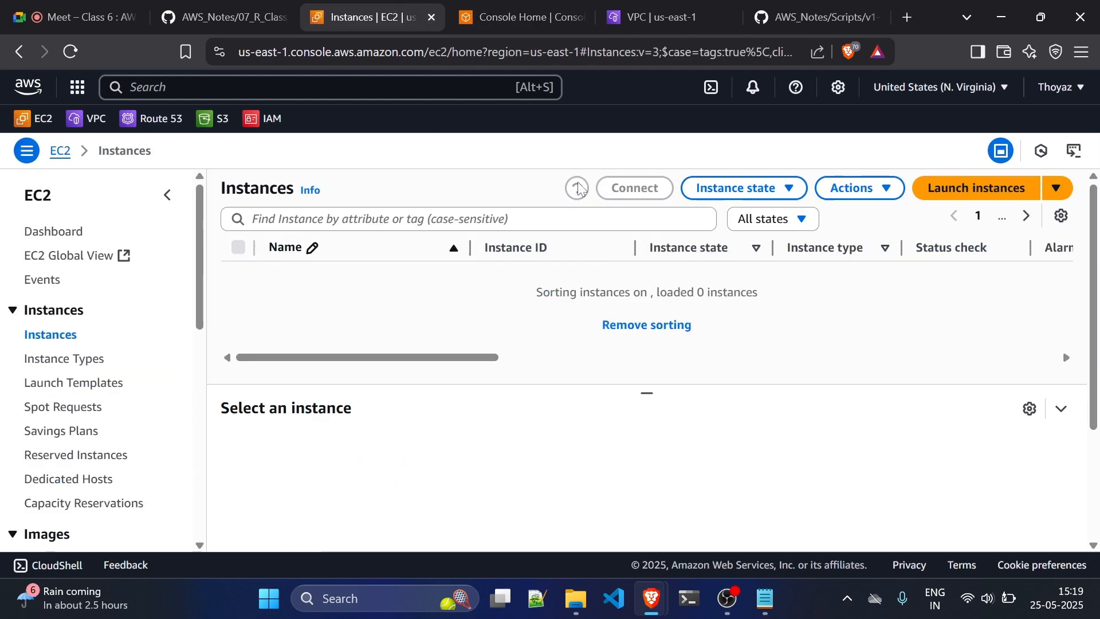
Bring up the class notes' lab diagram again to examine how the public and private subnet servers are placed.
click(261, 7)
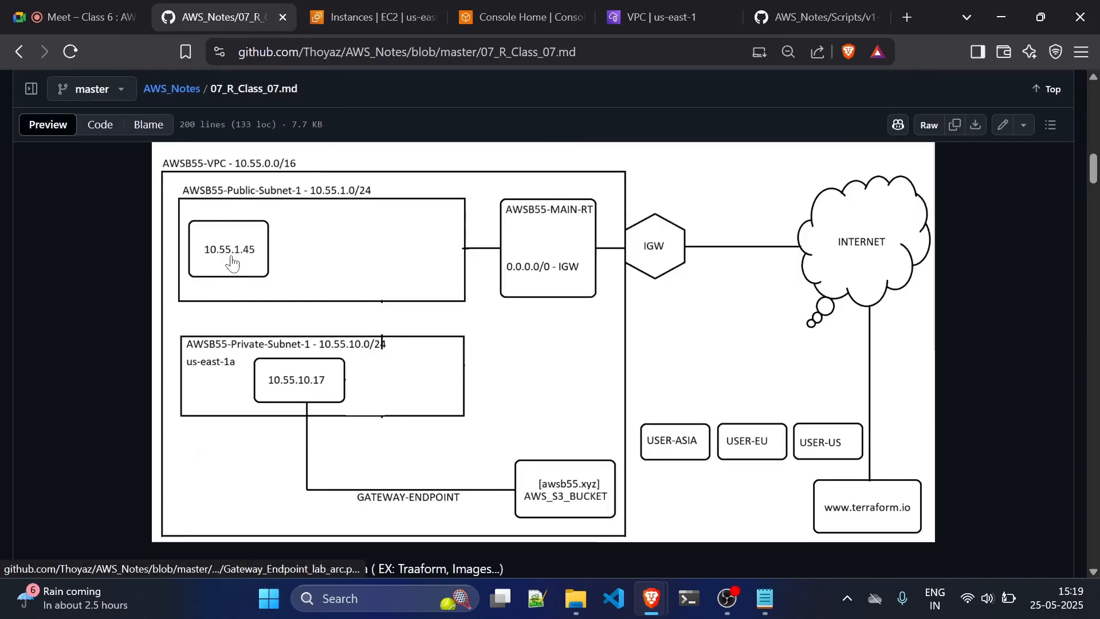
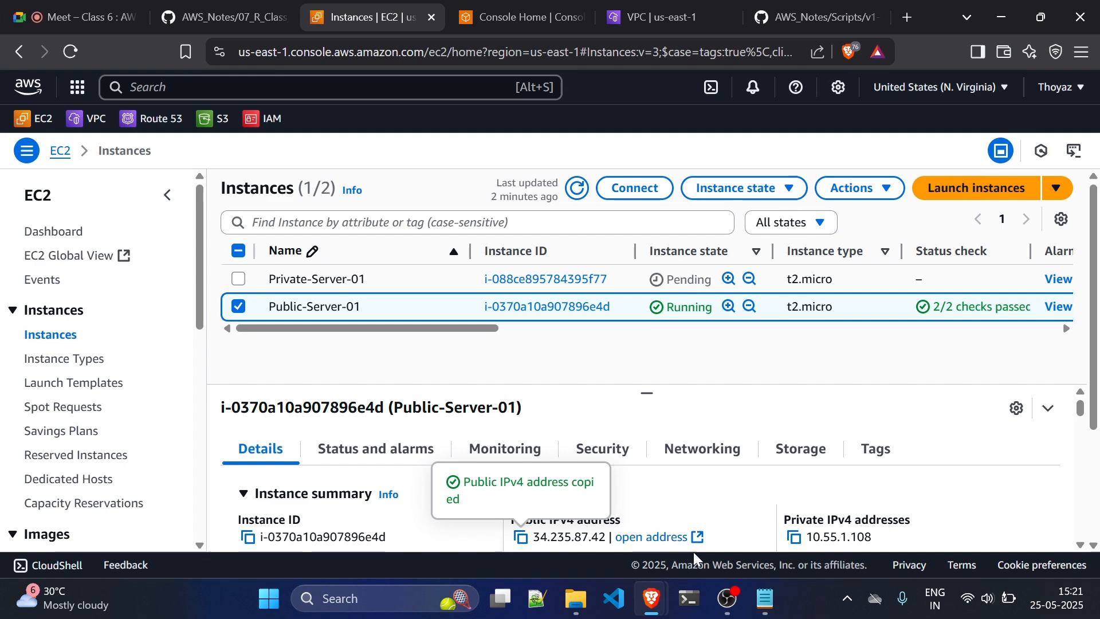
Open a Windows PowerShell terminal and change to the Desktop\TZ_YT folder.
click(690, 599)
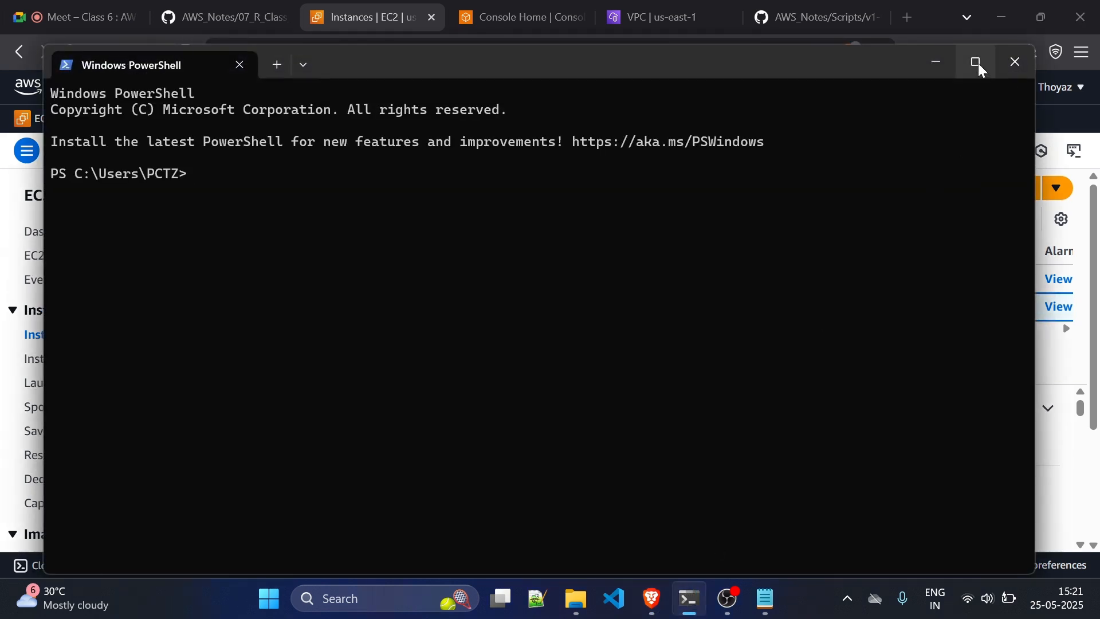
click(978, 63)
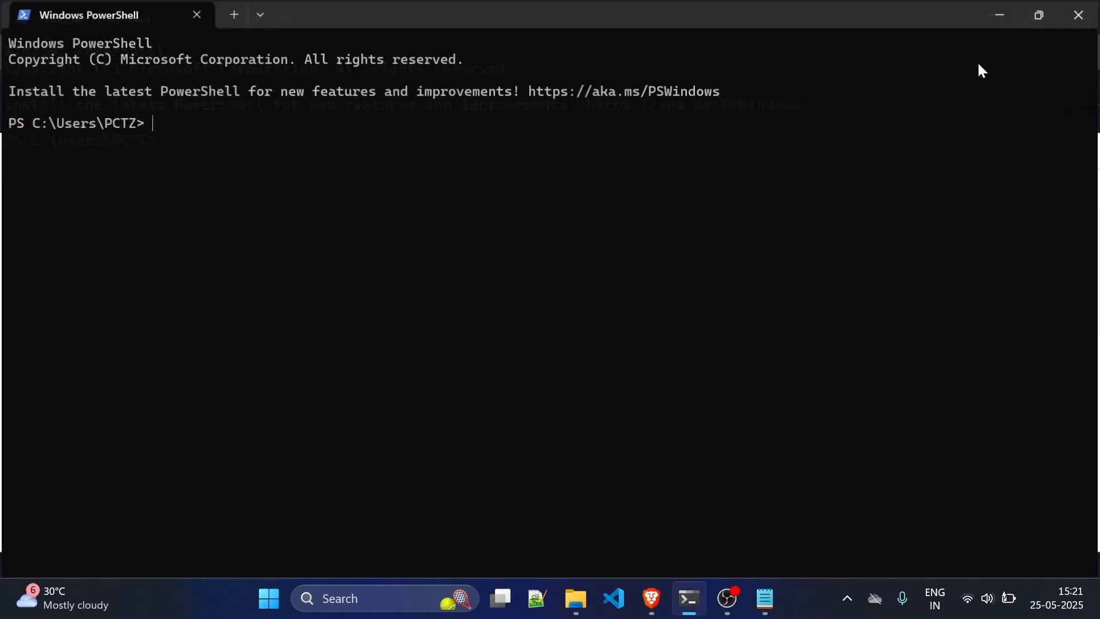
text(cd ~/Des)
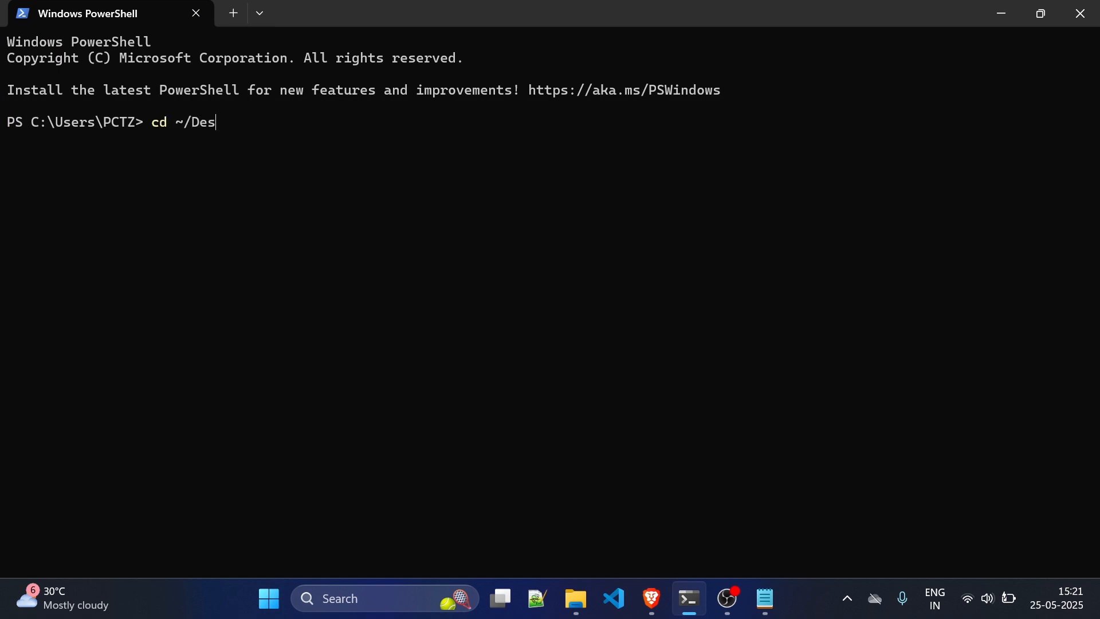
key(Tab)
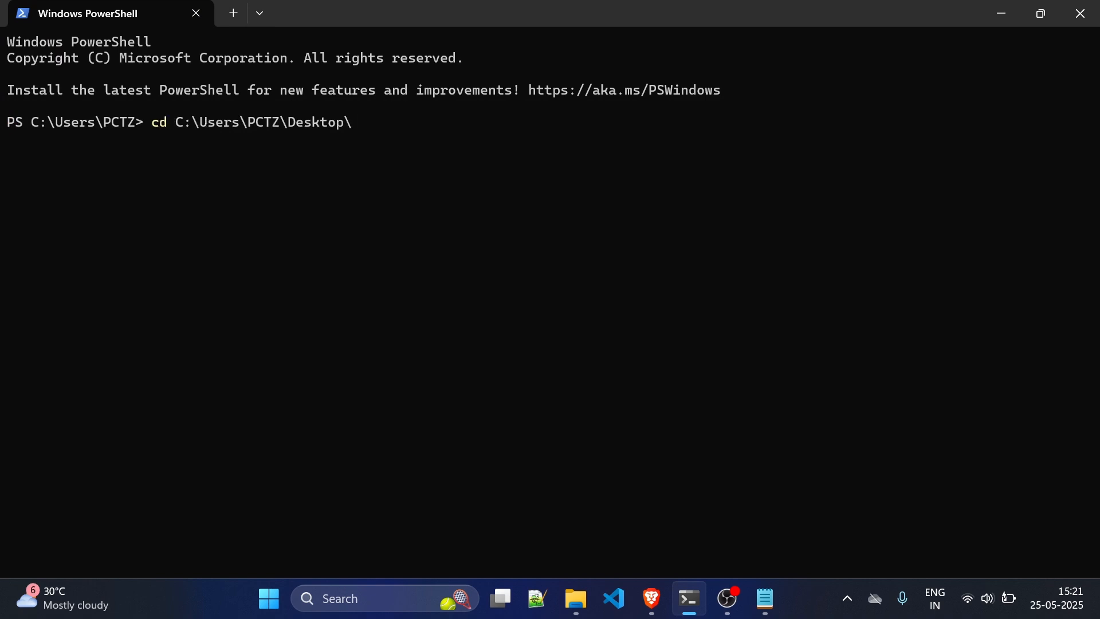
text(TZ\)
key(Tab)
key(Return)
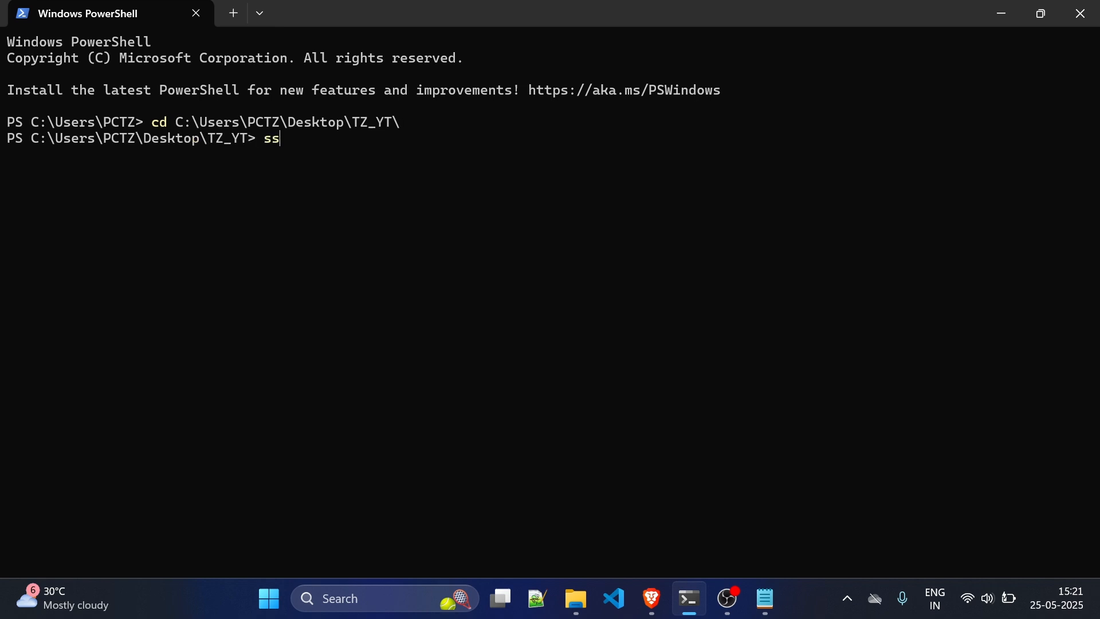
text(ssh -i .\)
text(A)
key(Tab)
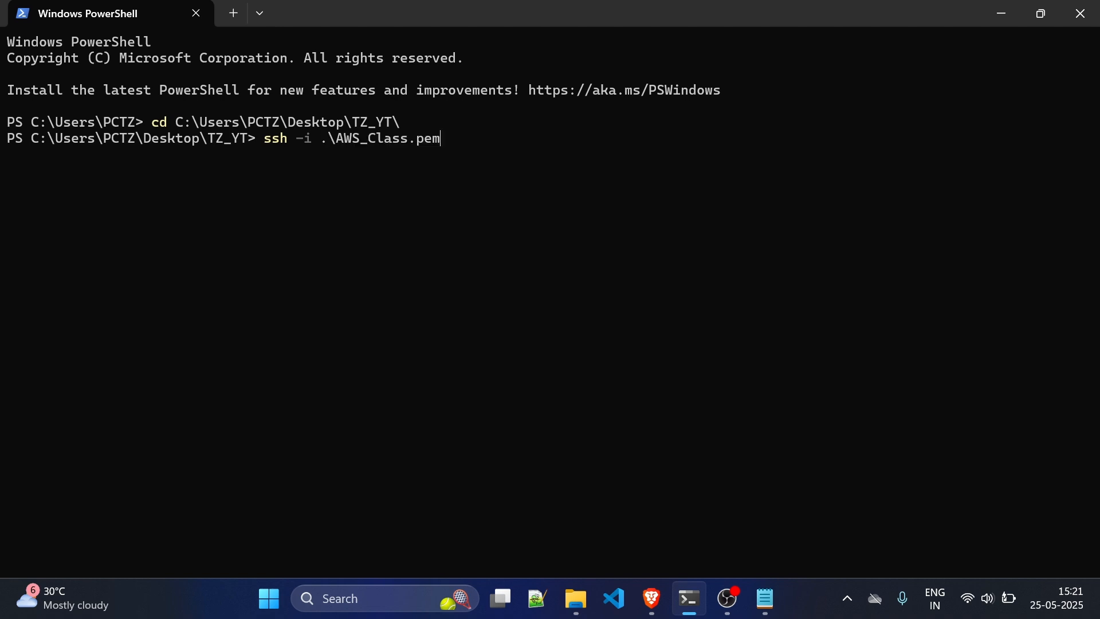
text(ub)
key(BackSpace)
key(BackSpace)
Switch to the EC2 console, open the SSH client connection instructions for Public-Server-01 and copy the example SSH command.
key(alt+Tab)
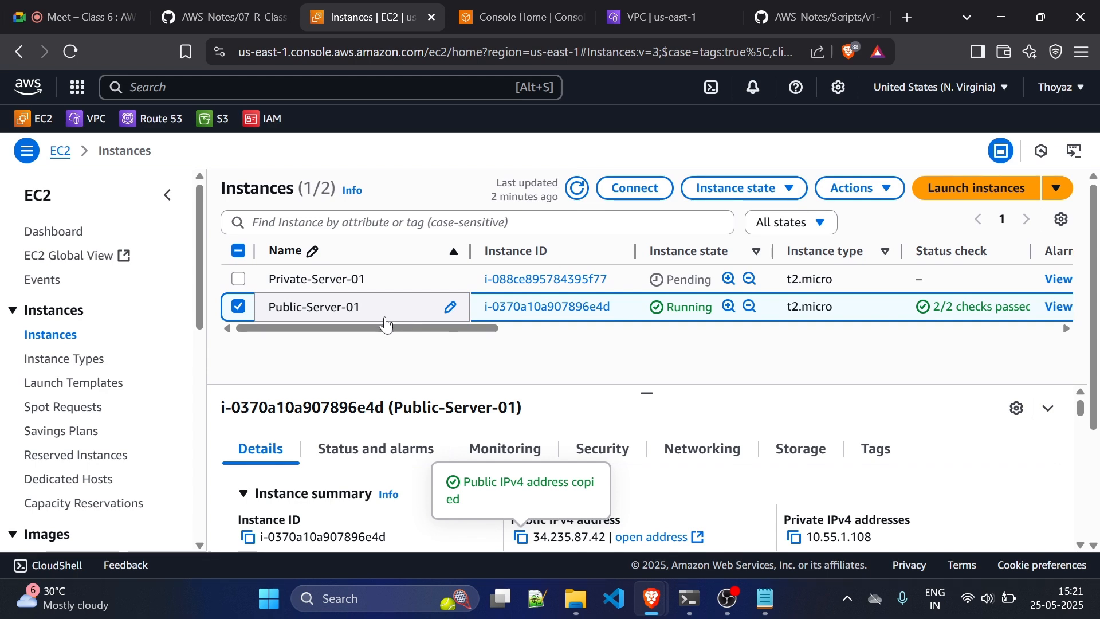
click(636, 188)
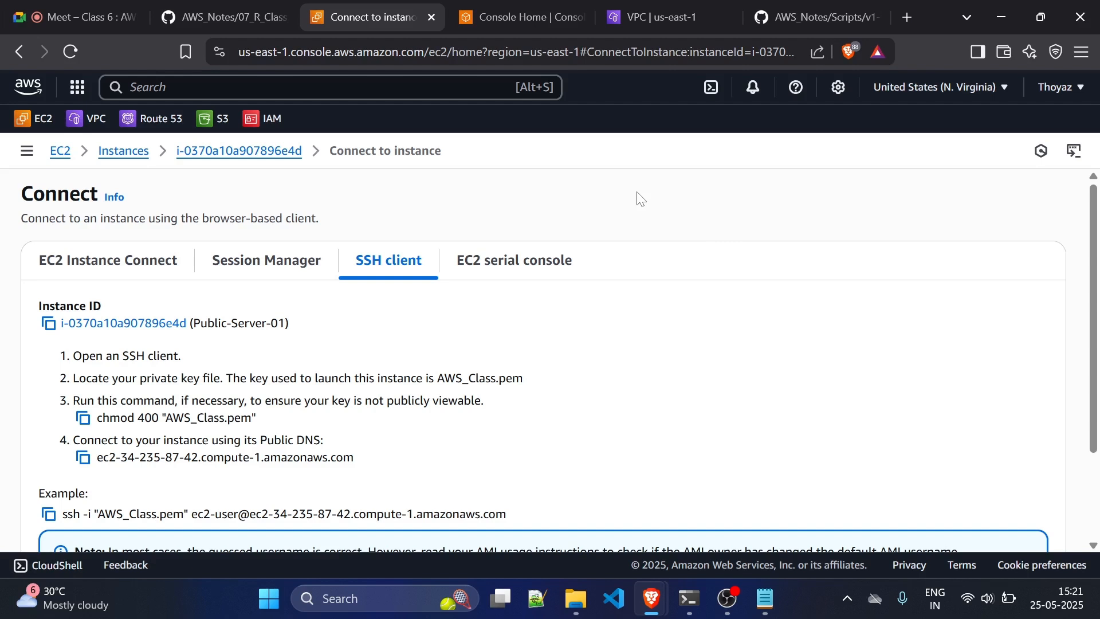
scroll(430, 388, down, 2)
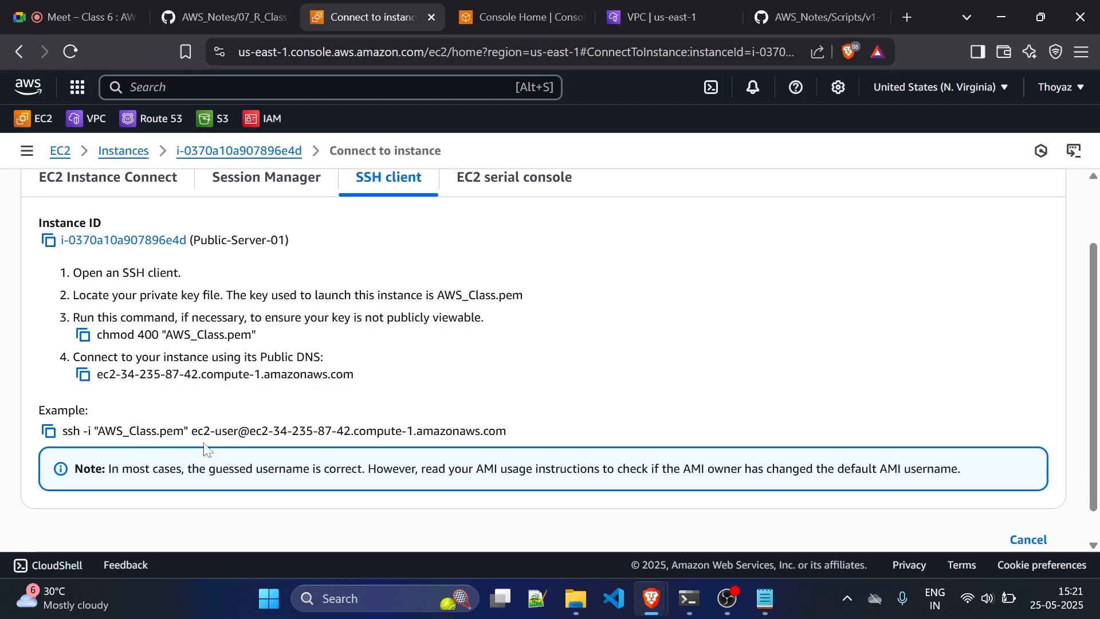
drag(192, 431, 237, 430)
click(324, 443)
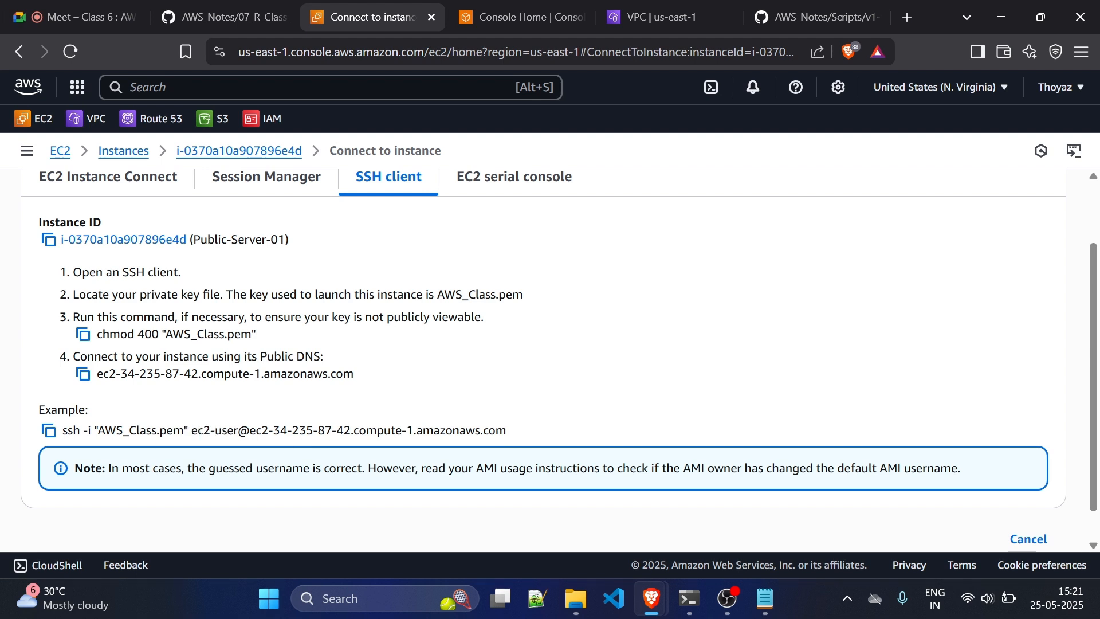
click(48, 431)
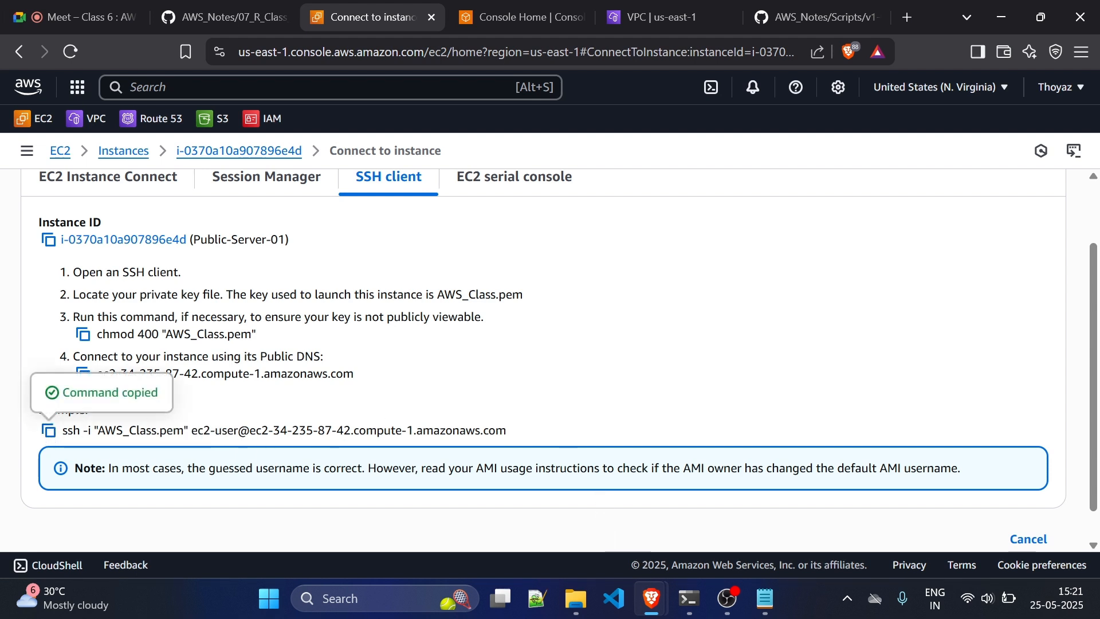
Back in PowerShell, clear the half-written command and run the copied SSH command with AWS_Class.pem as ec2-user.
click(681, 595)
key(BackSpace)
key(BackSpace)
key(BackSpace)
key(BackSpace)
key(BackSpace)
key(BackSpace)
key(BackSpace)
key(BackSpace)
key(BackSpace)
key(BackSpace)
key(BackSpace)
key(BackSpace)
key(BackSpace)
key(BackSpace)
key(BackSpace)
key(BackSpace)
key(BackSpace)
key(BackSpace)
key(BackSpace)
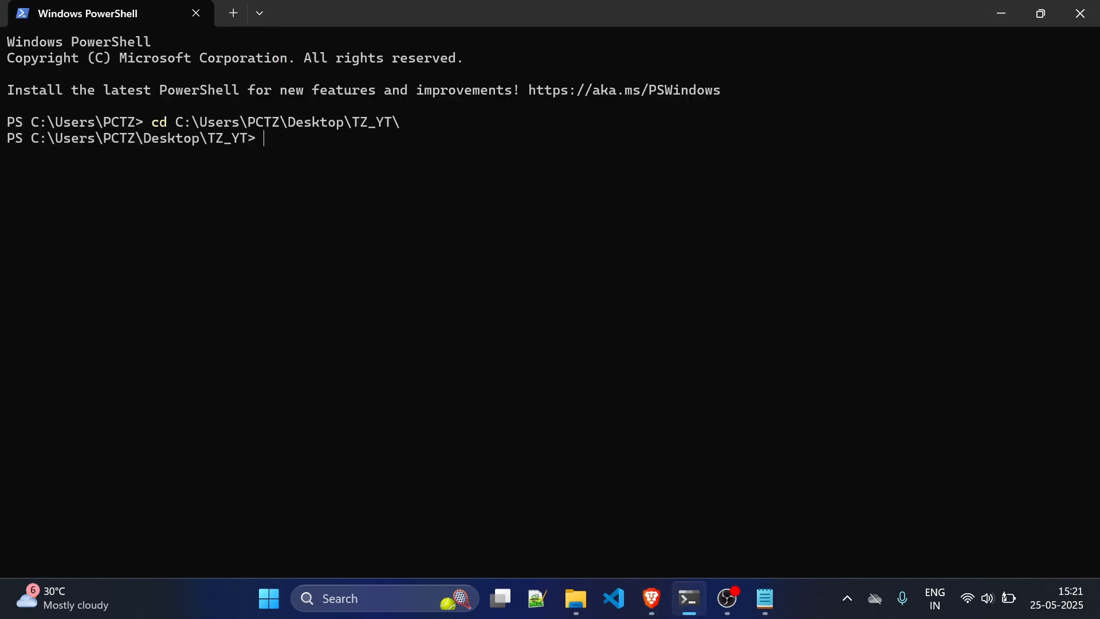
key(ctrl+v)
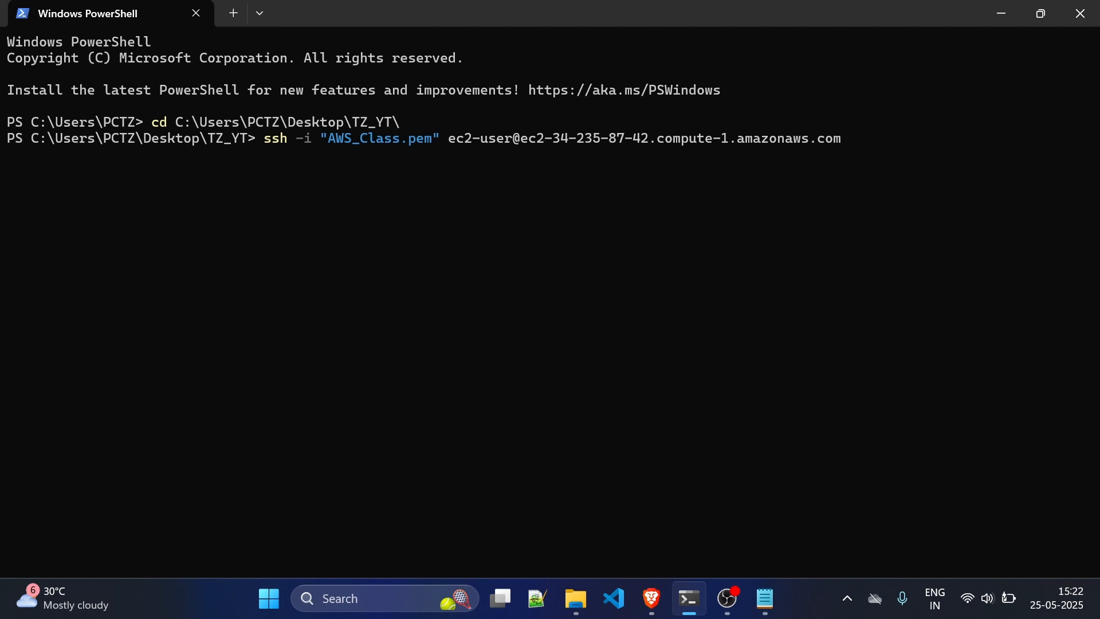
key(Return)
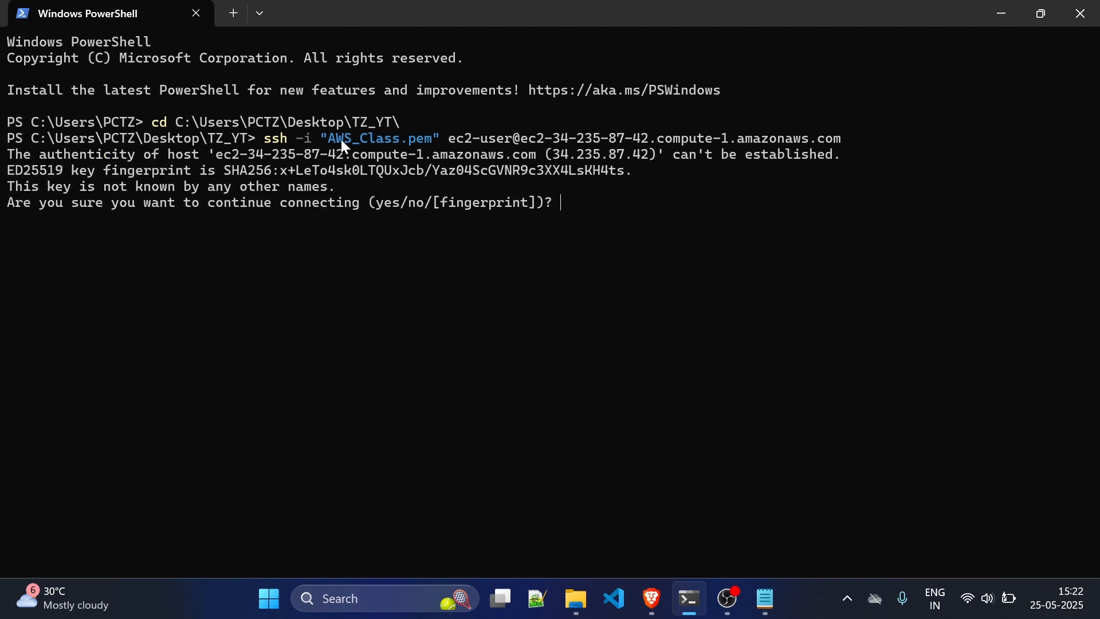
Answer yes to the host authenticity question to continue connecting to Public-Server-01.
drag(252, 140, 7, 139)
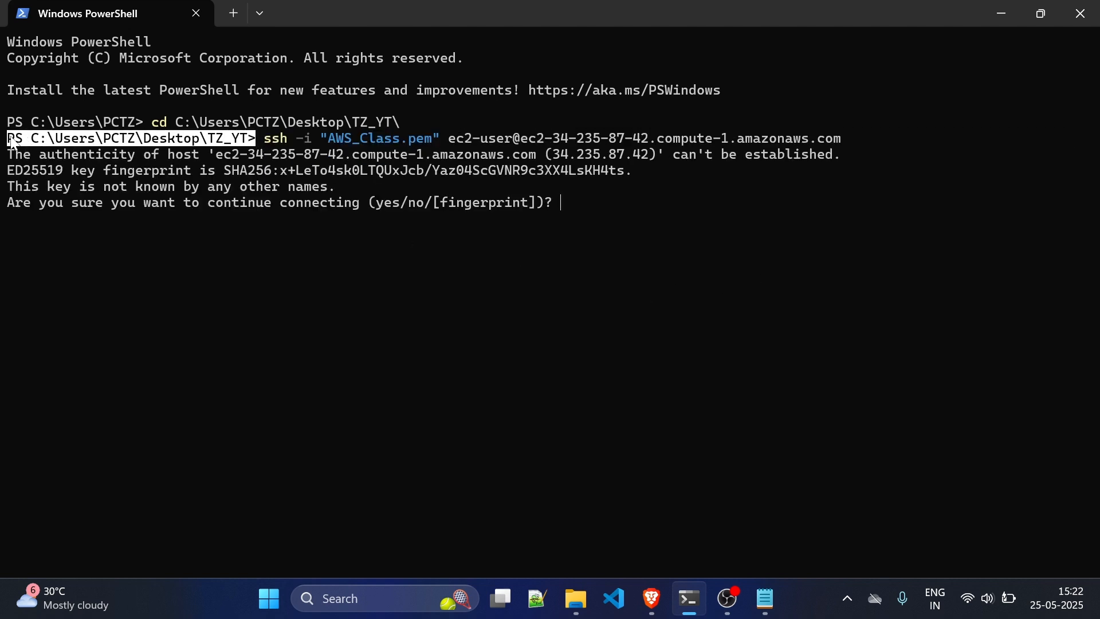
click(678, 229)
text(yes)
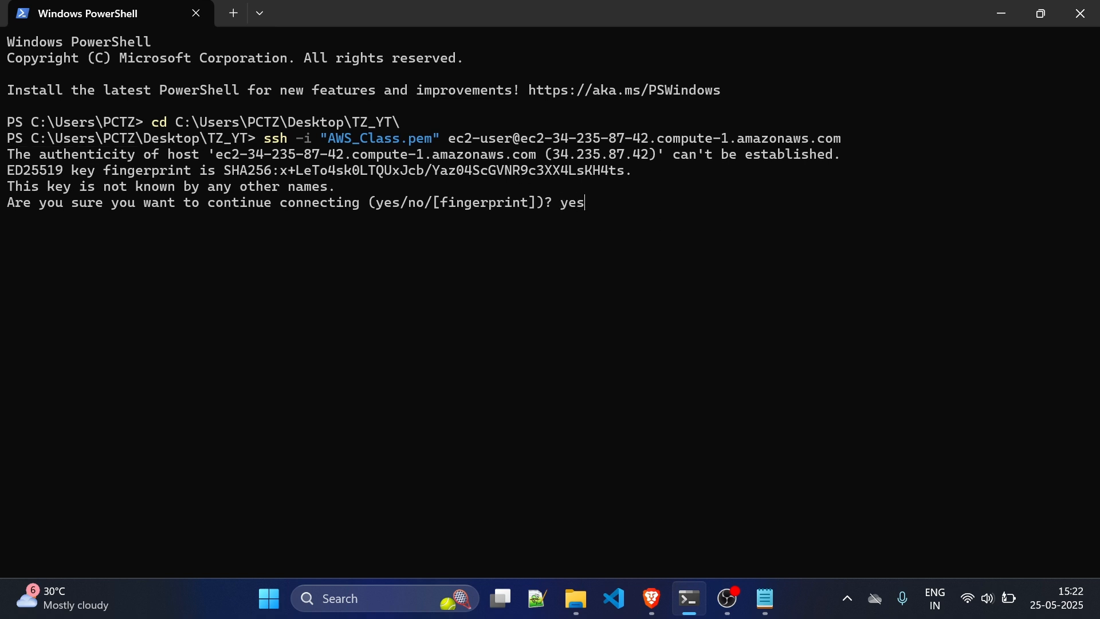
key(Return)
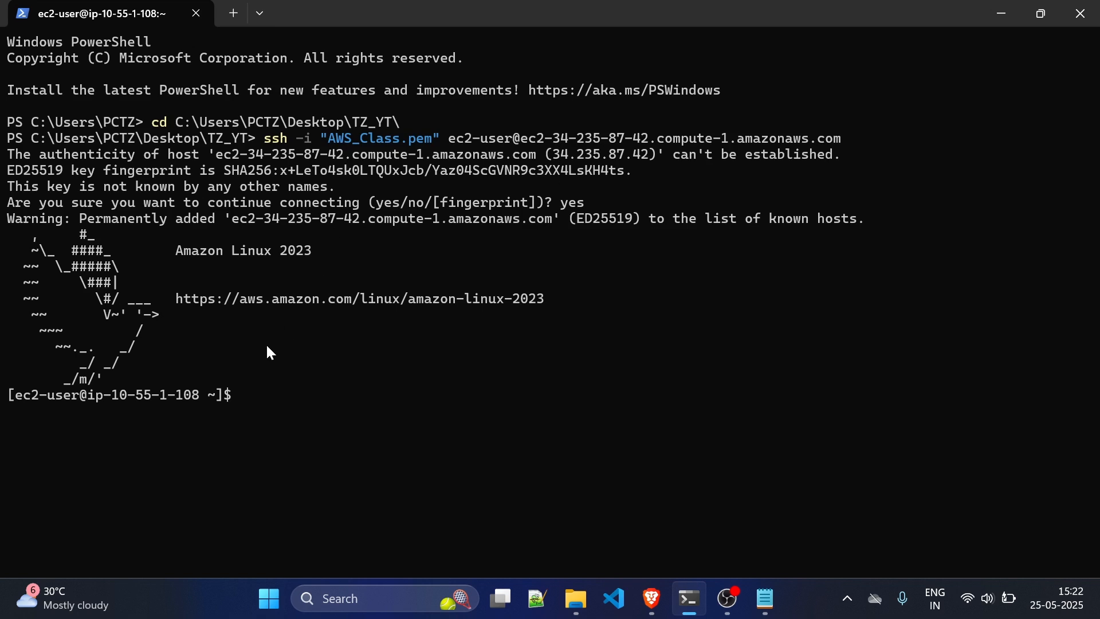
Compare the terminal's login prompt and target host with Public-Server-01's IP addresses and public DNS in the EC2 instance details.
drag(234, 397, 8, 397)
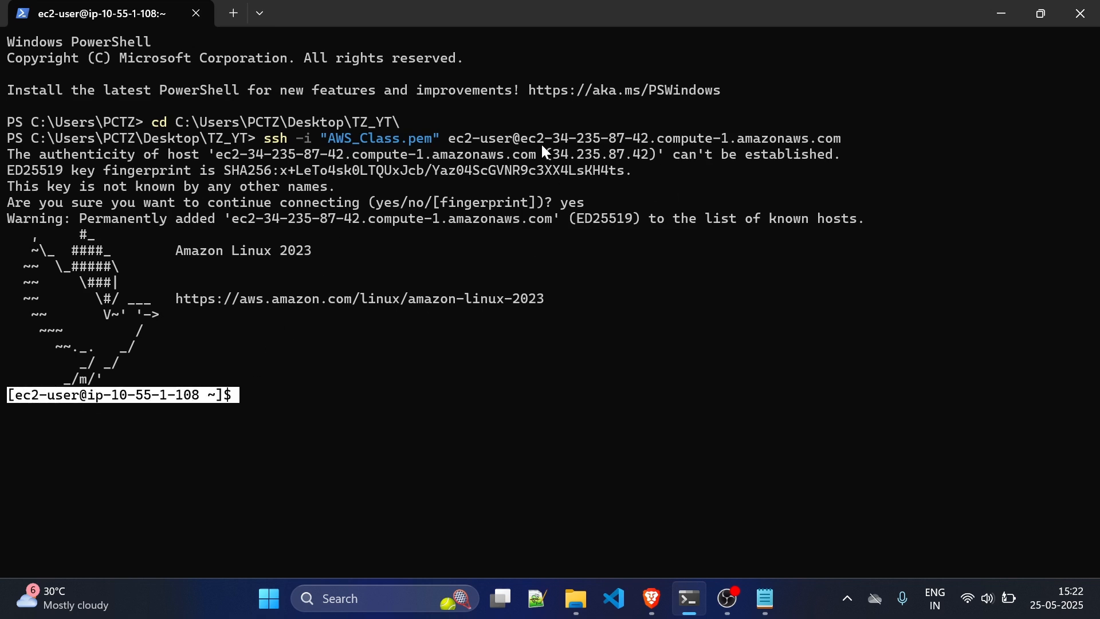
drag(523, 142, 839, 141)
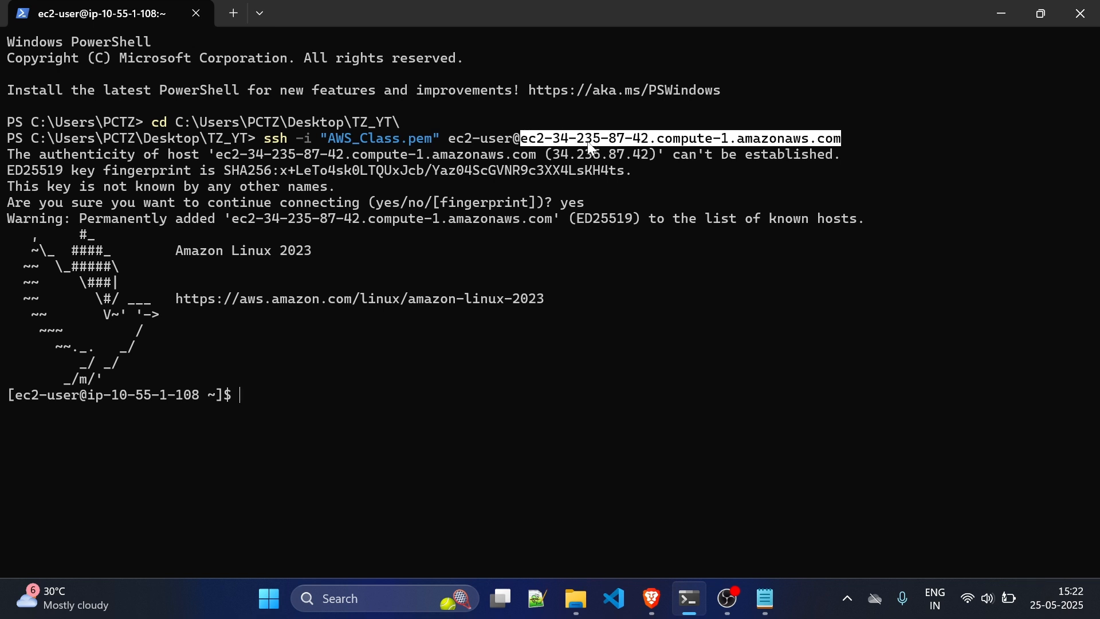
key(alt+Tab)
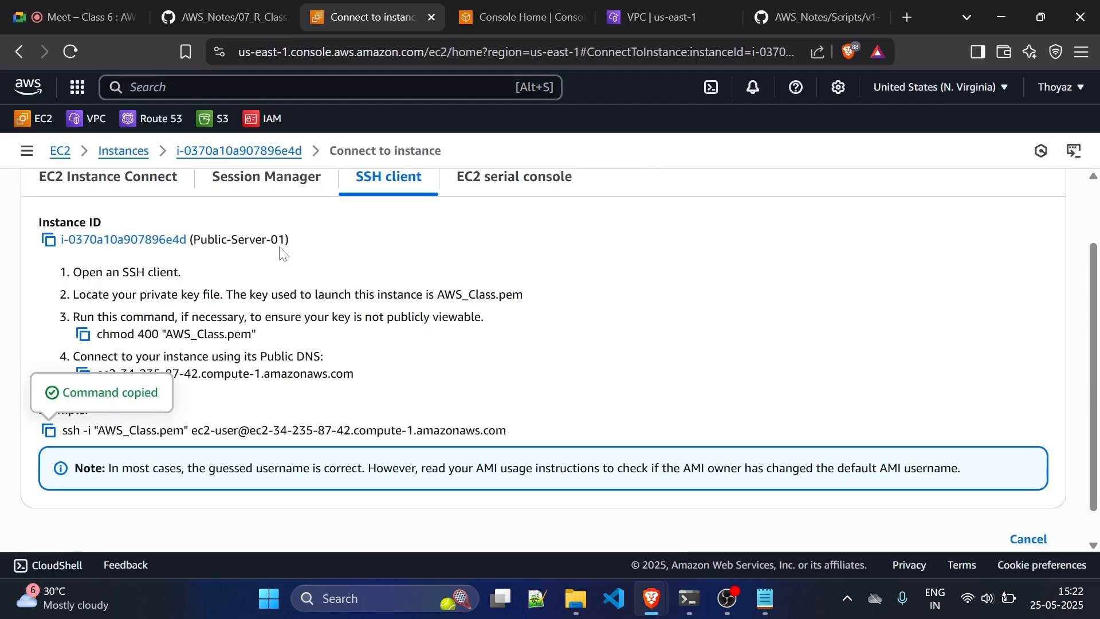
click(140, 158)
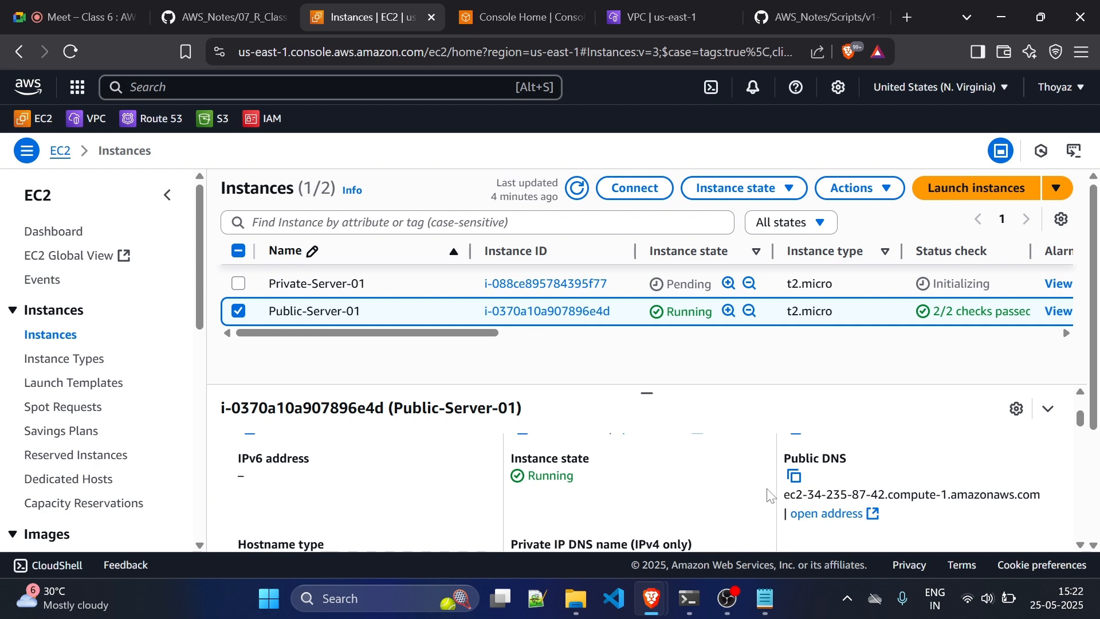
scroll(646, 487, up, 1)
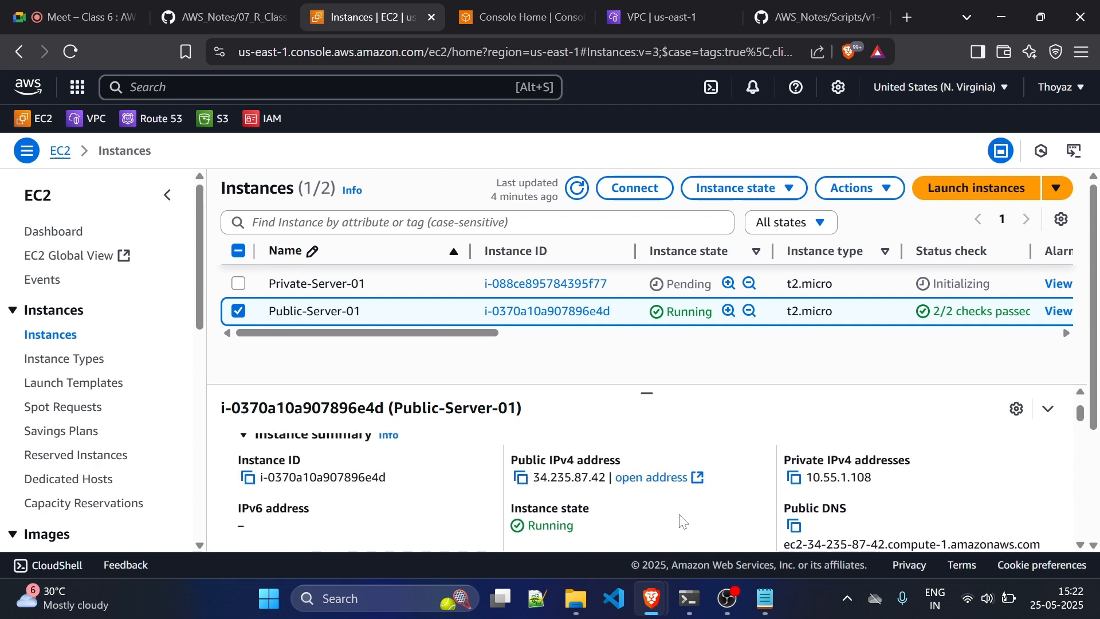
scroll(681, 522, down, 1)
scroll(641, 508, up, 2)
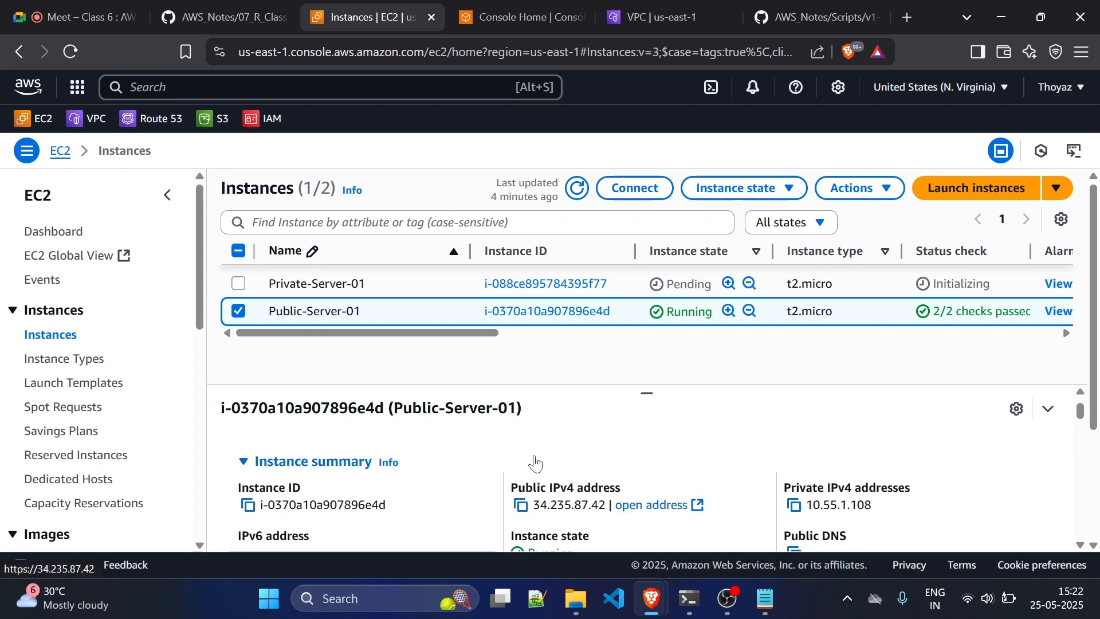
scroll(732, 485, down, 1)
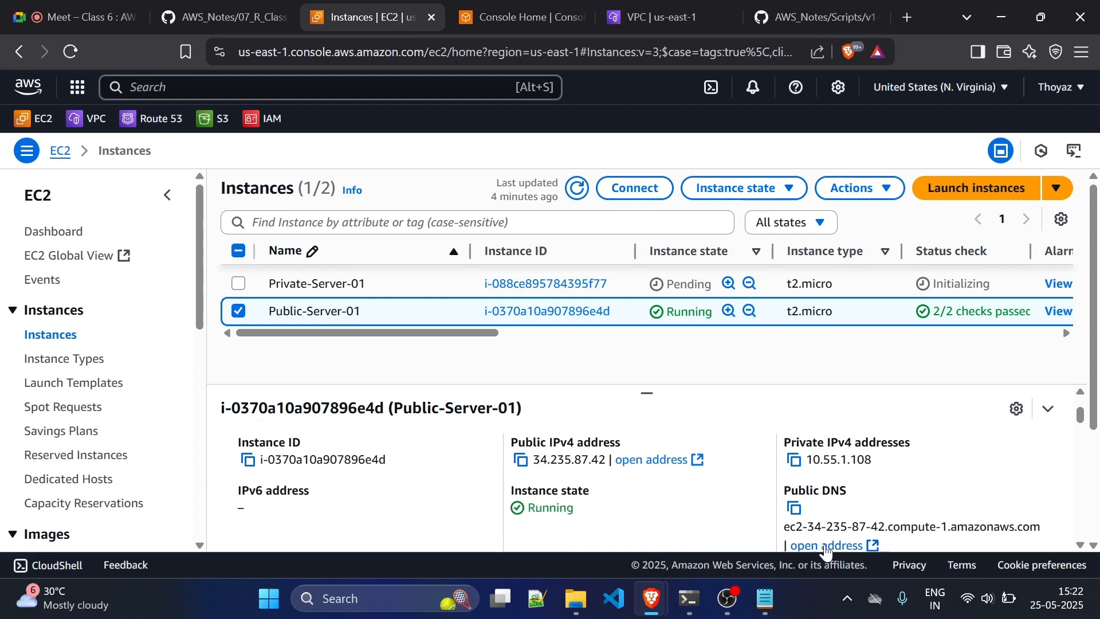
Return to the SSH session and check the installed AWS CLI with aws --version.
click(691, 599)
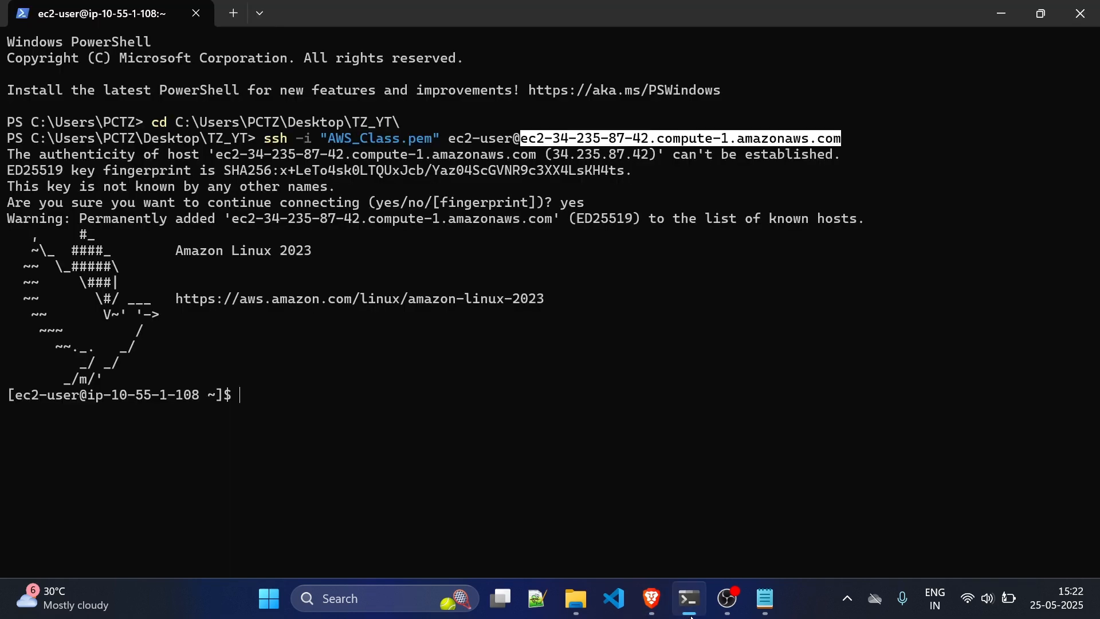
click(339, 363)
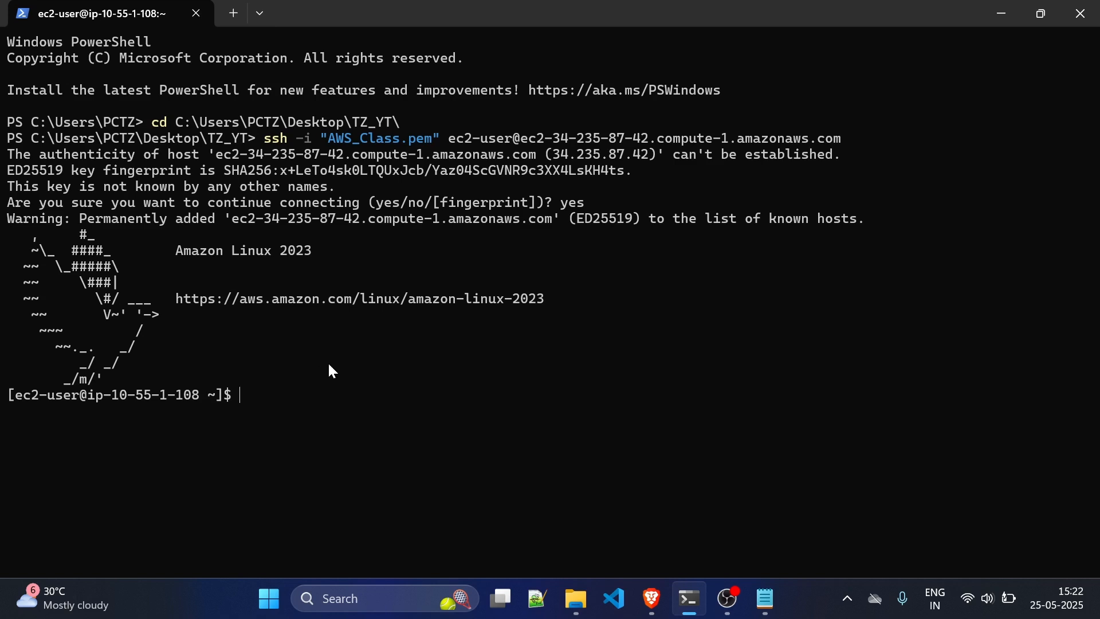
key(Return)
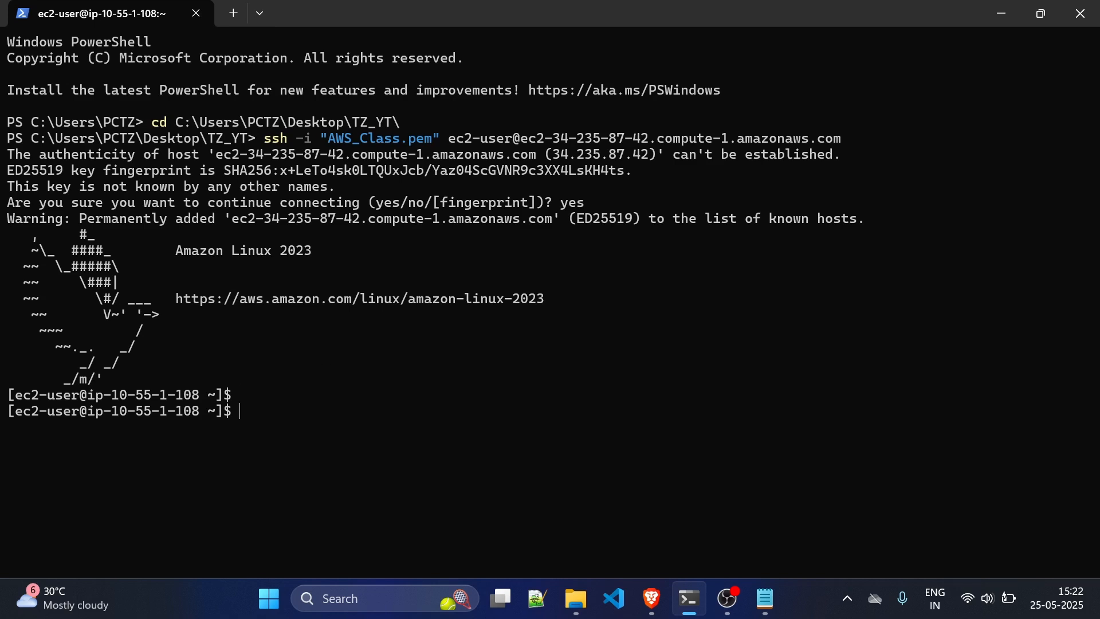
text(aws --version)
key(Return)
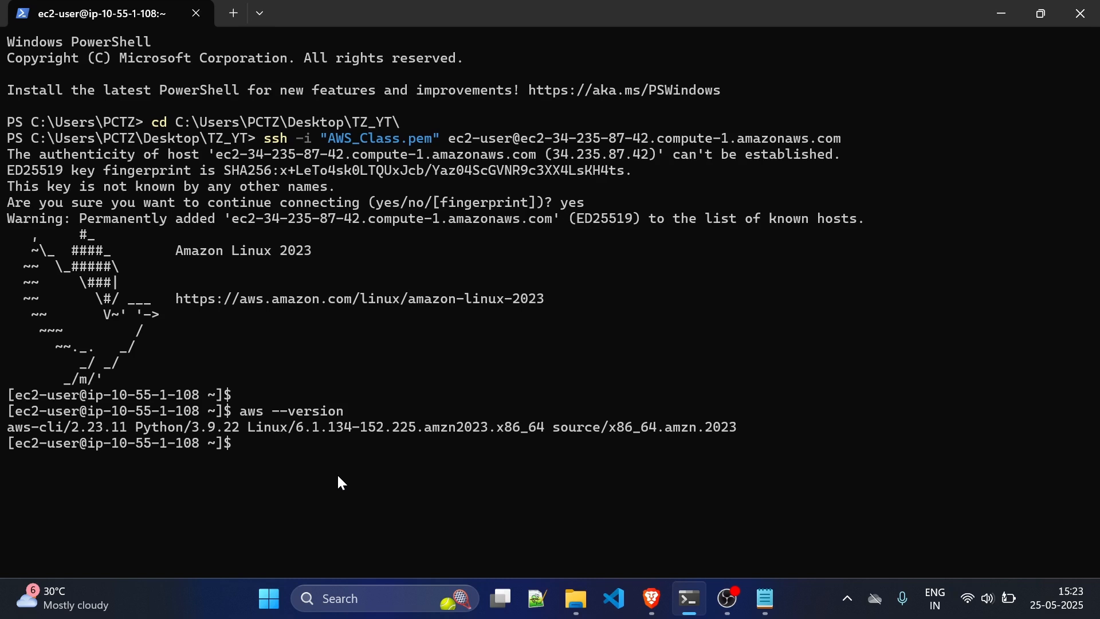
drag(344, 412, 240, 413)
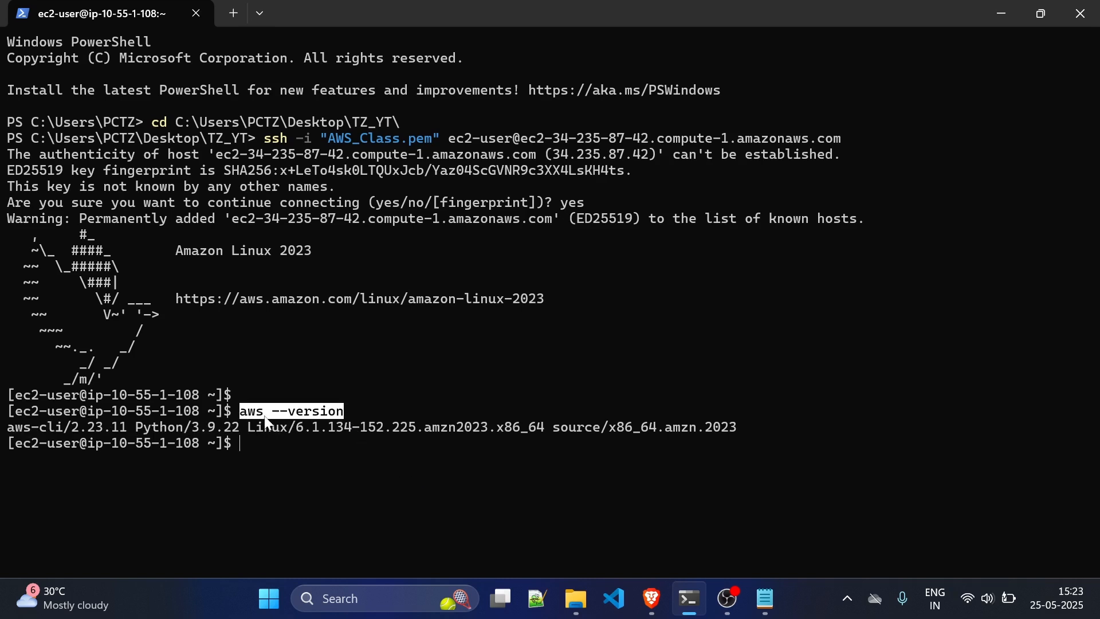
click(305, 473)
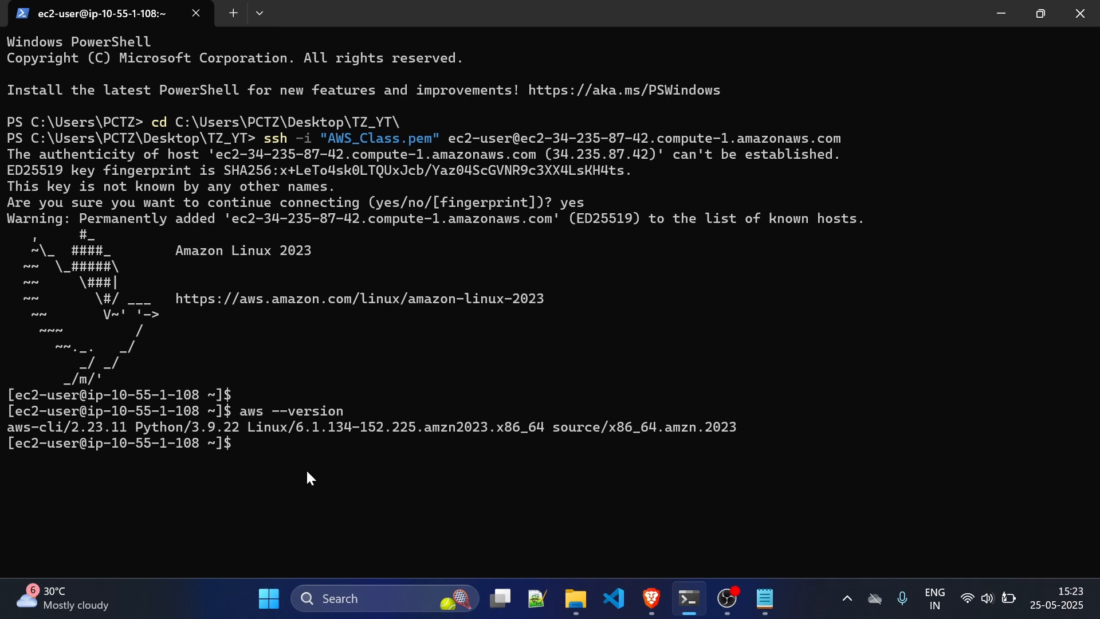
key(Return)
key(Return)
text(s)
key(BackSpace)
key(BackSpace)
key(alt+Tab)
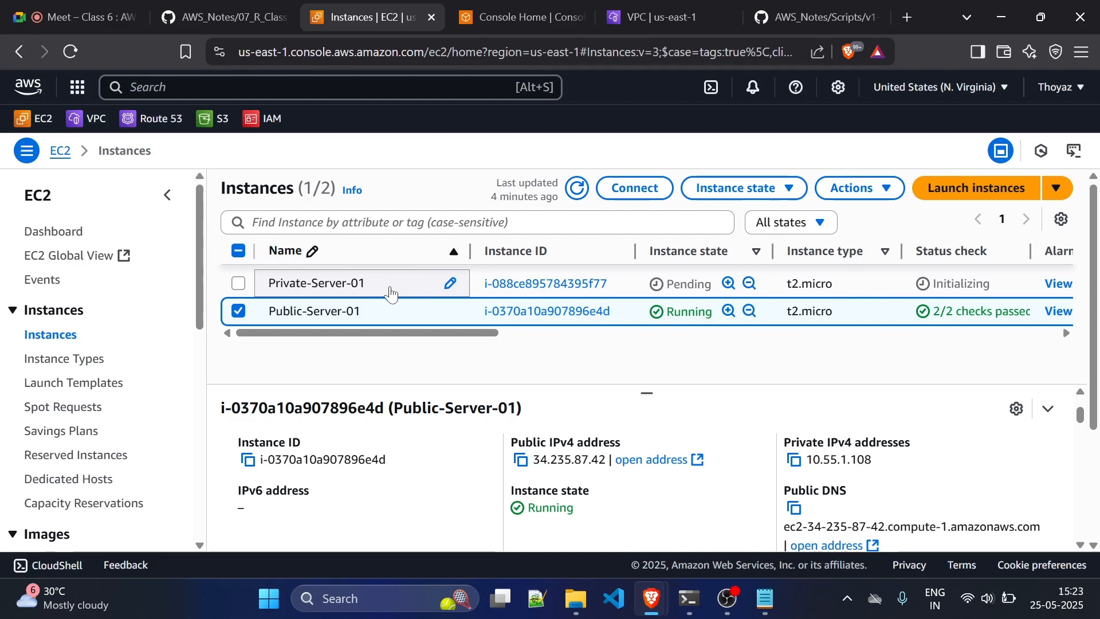
key(alt+Tab)
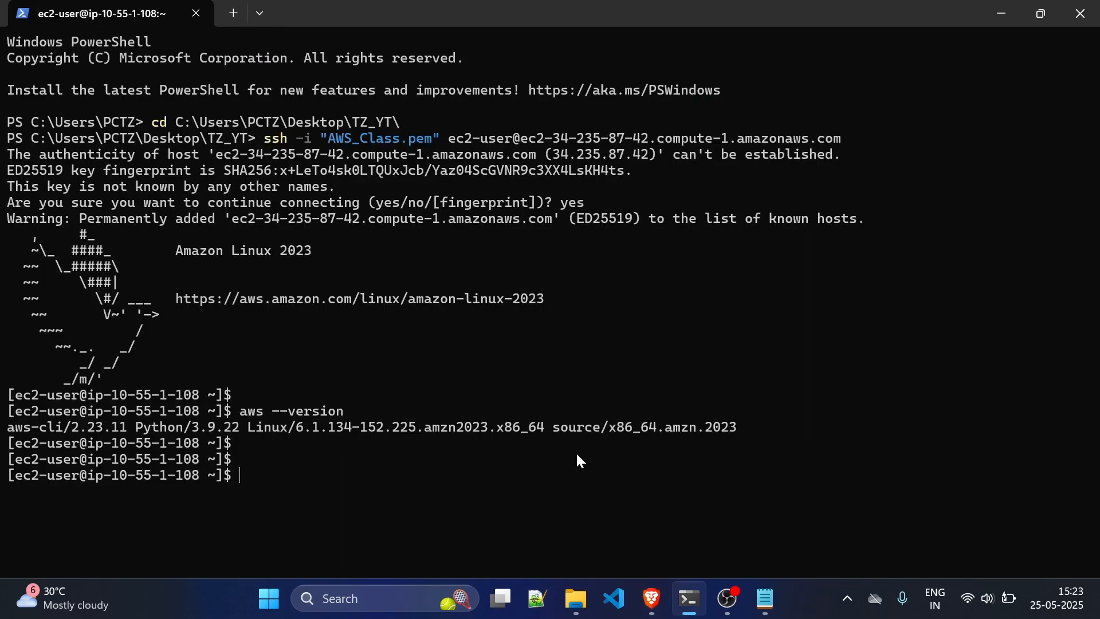
Create a new file named key.pem in vi on Public-Server-01.
text(vi key.pem)
key(Return)
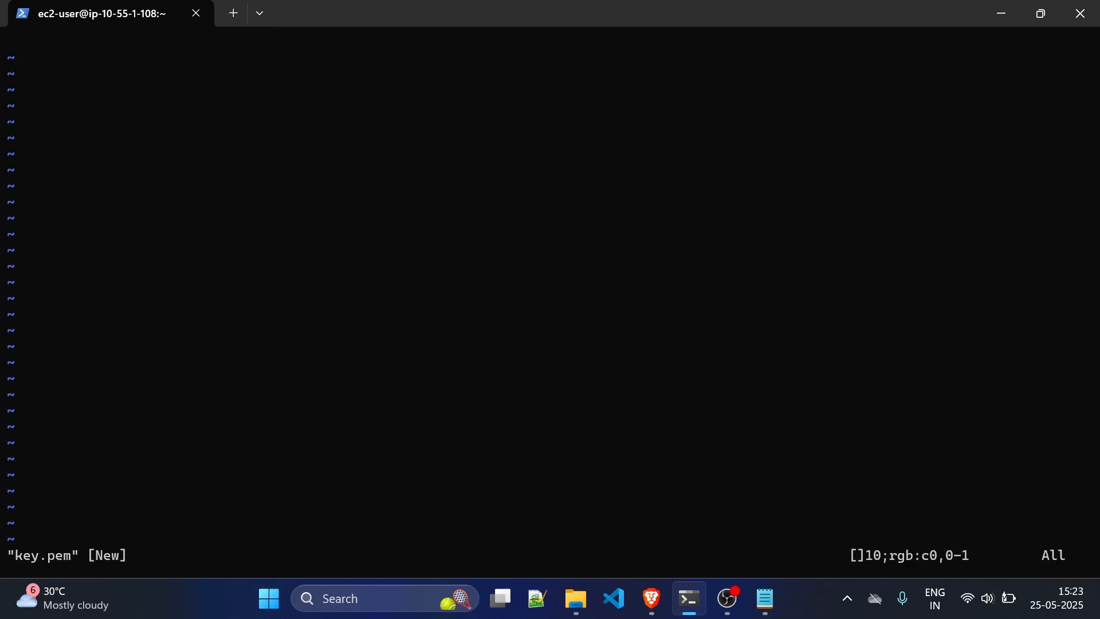
Open AWS_Class.pem from the Desktop TZ_YT folder, paste its private key into key.pem, and save the file in the SSH session.
mouse_move(577, 586)
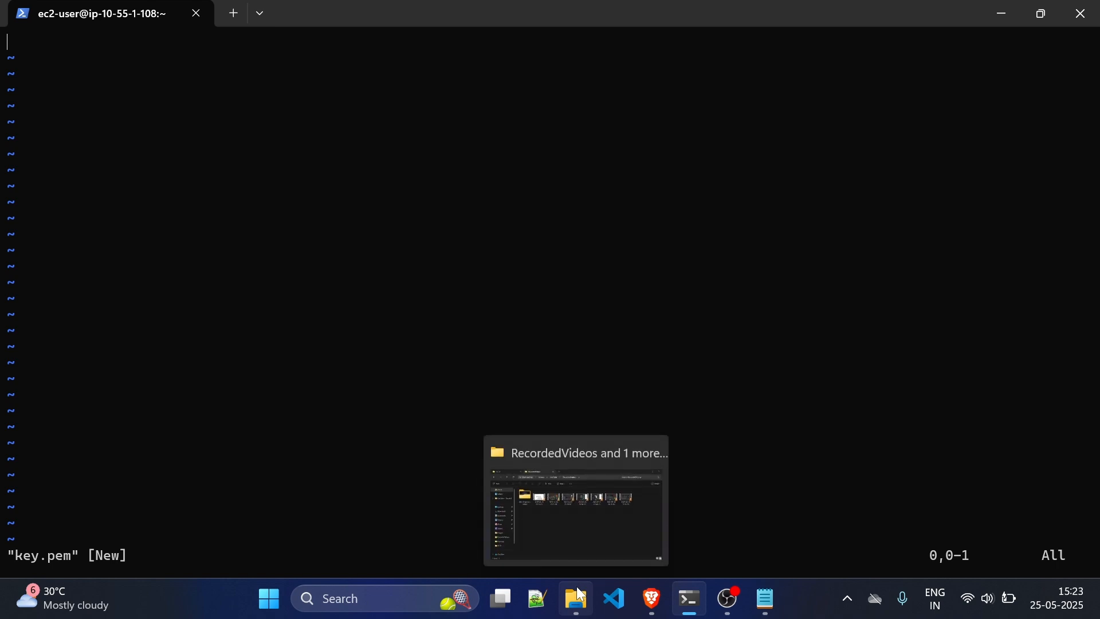
click(576, 586)
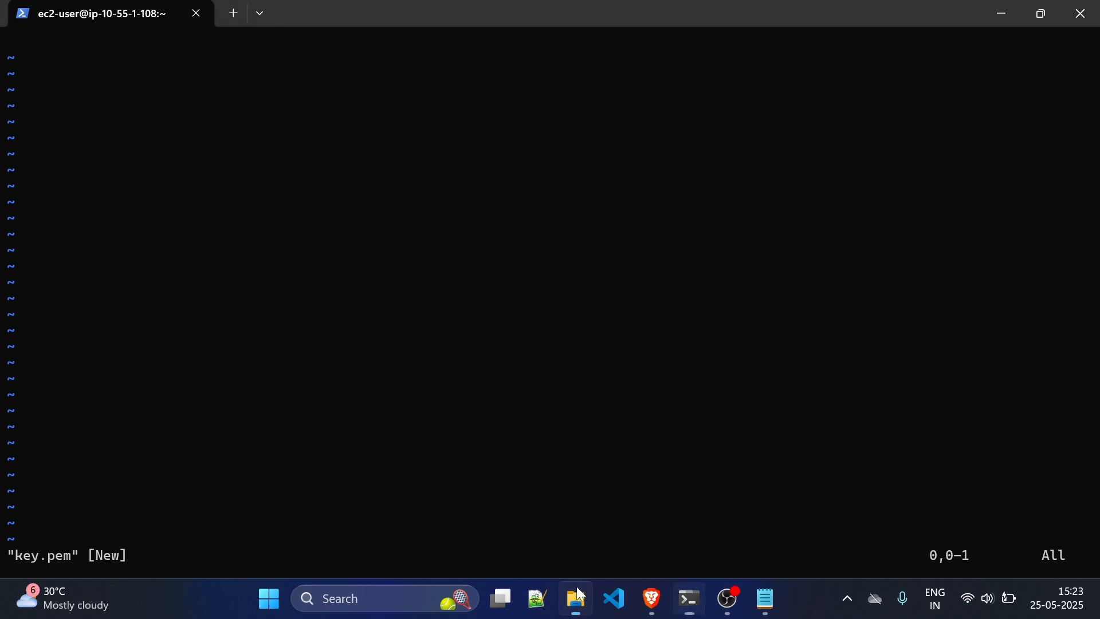
click(58, 252)
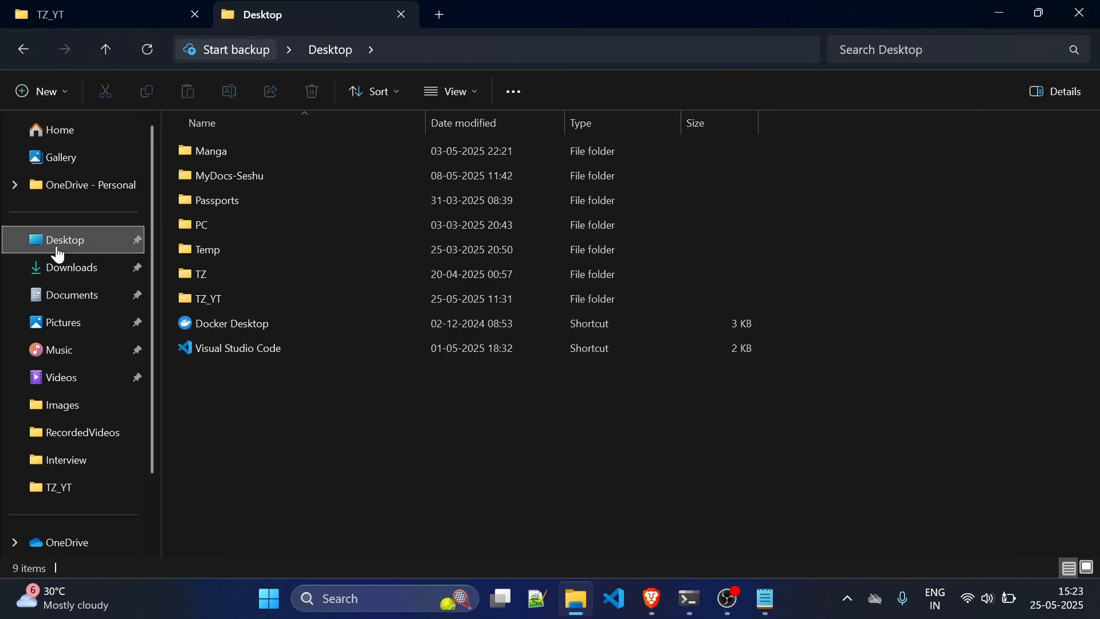
click(84, 15)
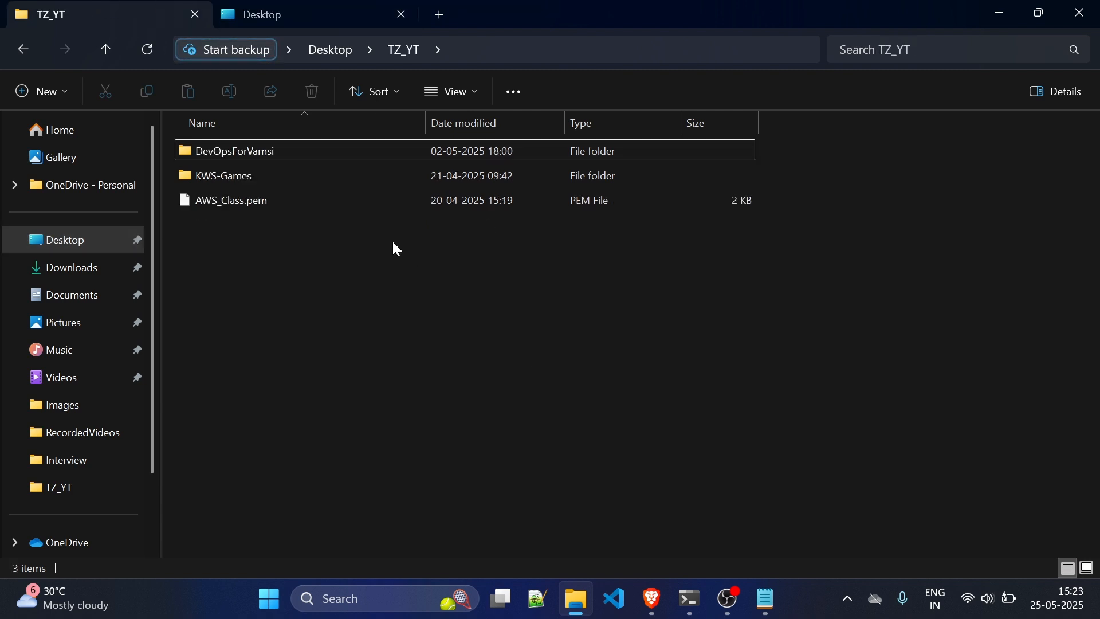
click(295, 207)
double_click(298, 207)
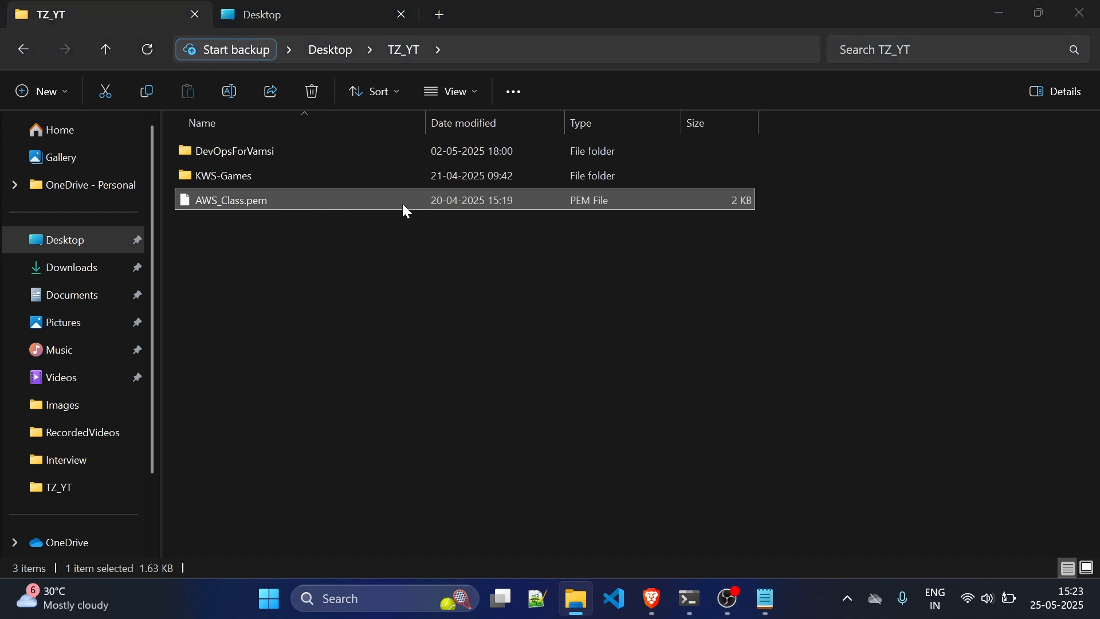
click(435, 150)
click(669, 553)
key(alt+Tab)
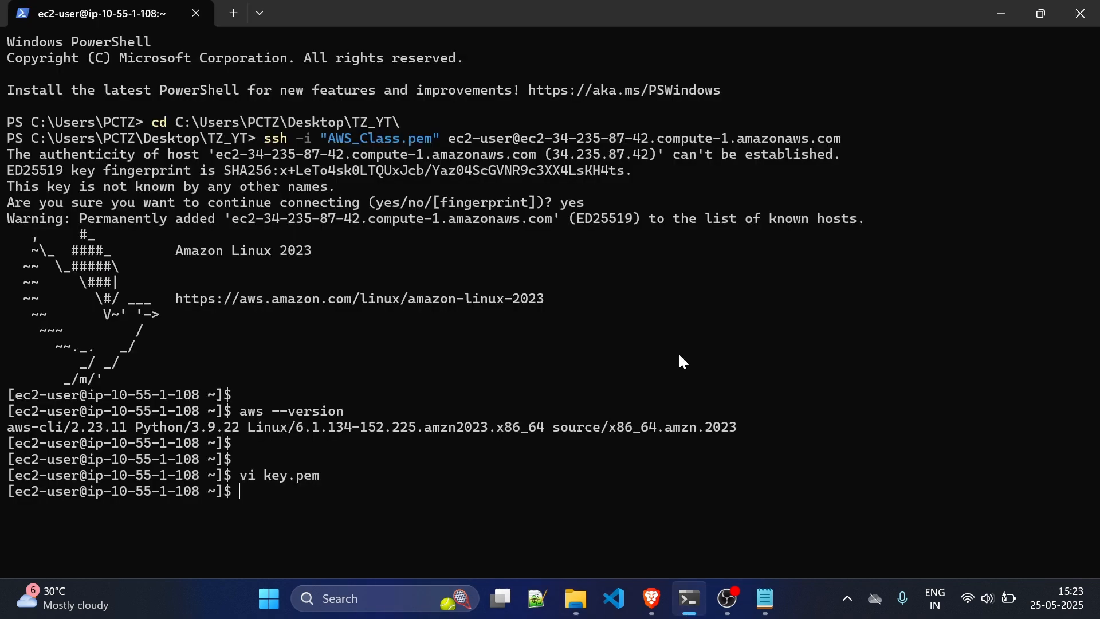
List all files with ls -all and examine the permissions of key.pem.
key(Return)
key(Return)
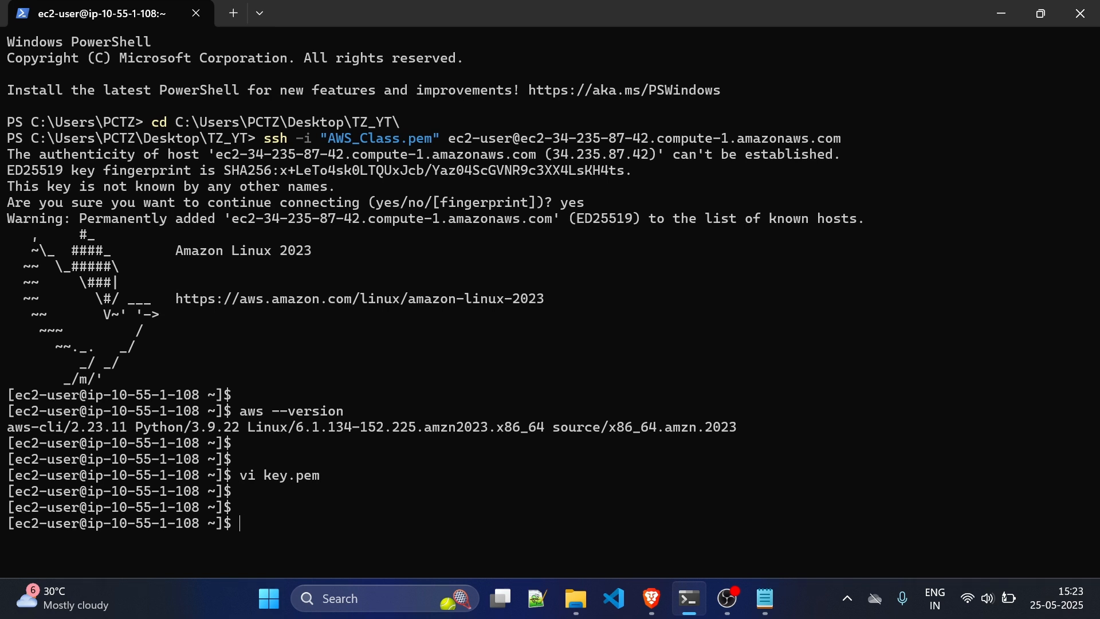
text(ls -all)
key(Return)
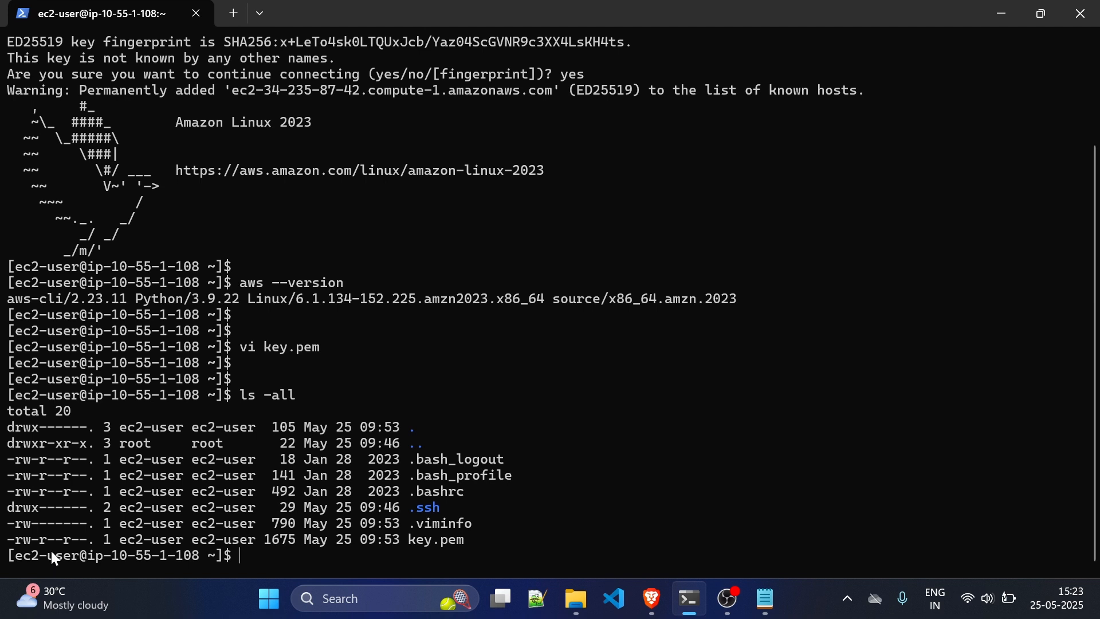
drag(87, 541, 5, 549)
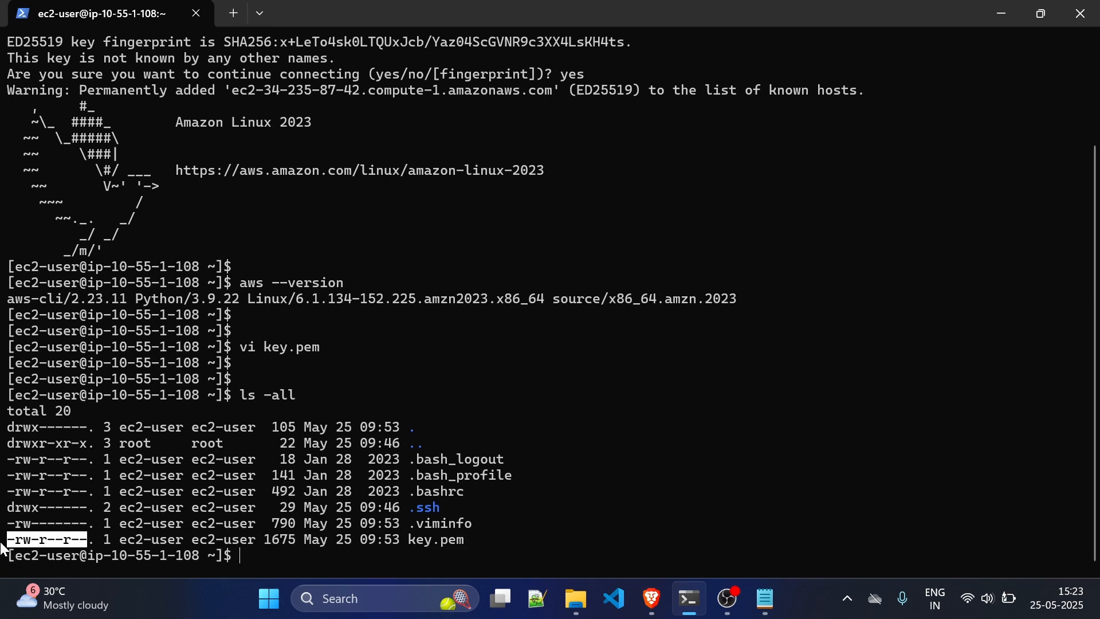
click(515, 506)
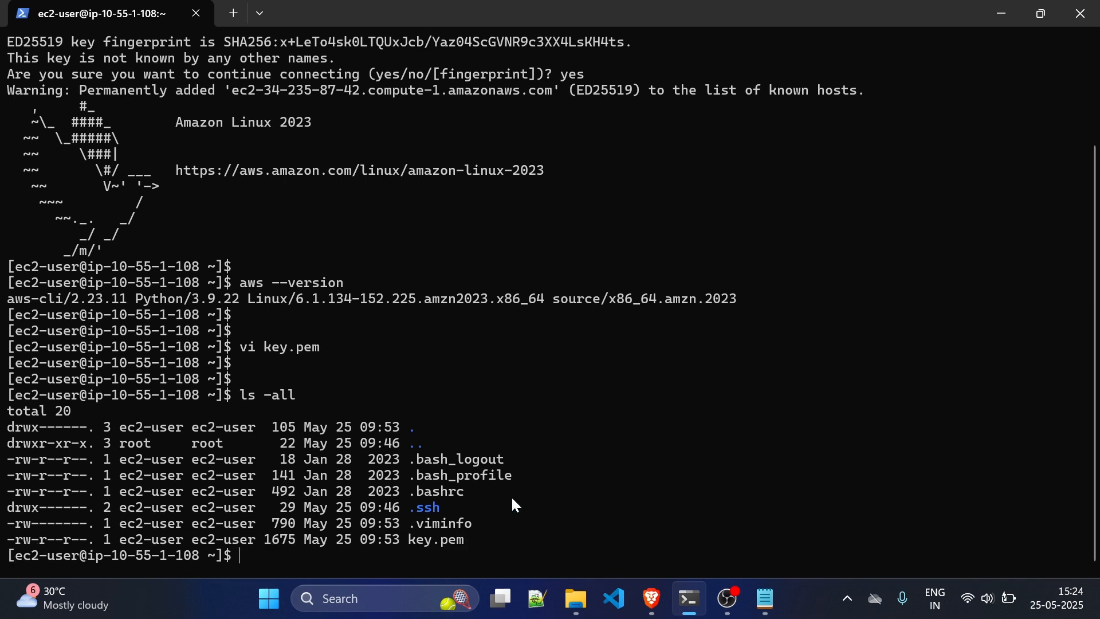
Restrict key.pem to owner read-only with chmod 400 key.pem.
key(Return)
key(Return)
key(Return)
key(Return)
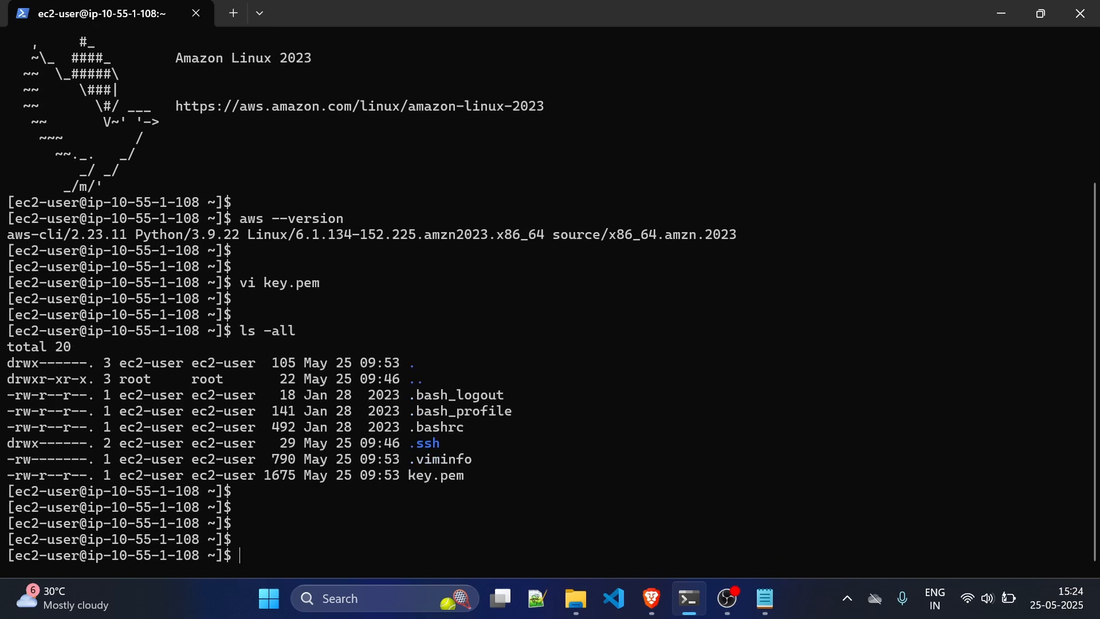
text(chmod 400 key.pem)
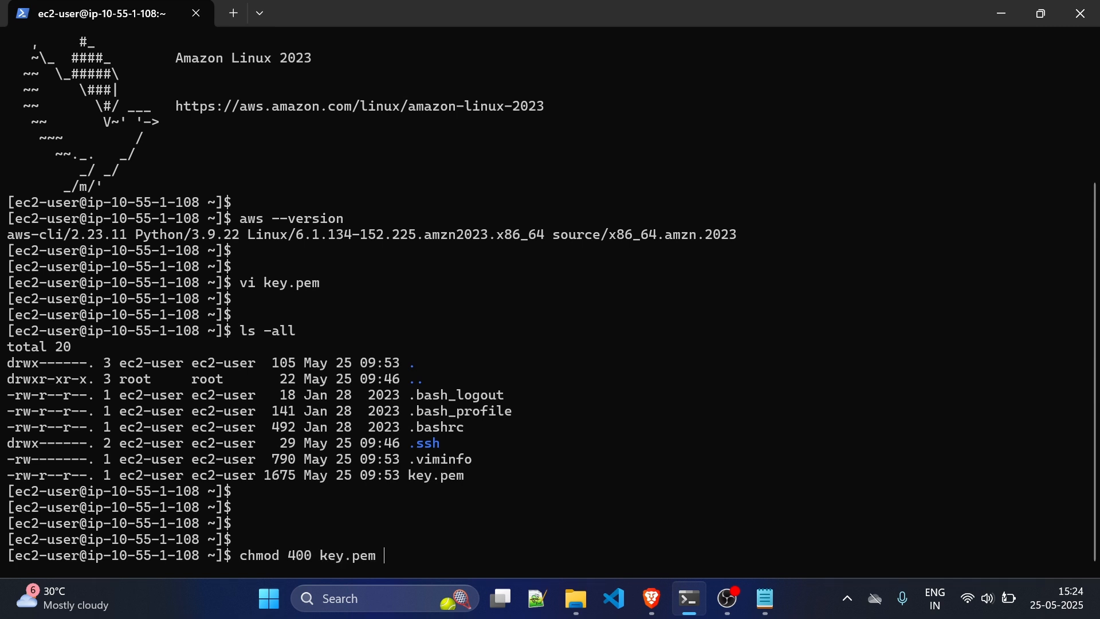
key(Return)
Run ls -all again to check the changed permissions of key.pem.
key(Return)
key(Return)
key(Return)
key(Up)
key(Up)
Clear the terminal screen of the Public-Server-01 session.
key(Return)
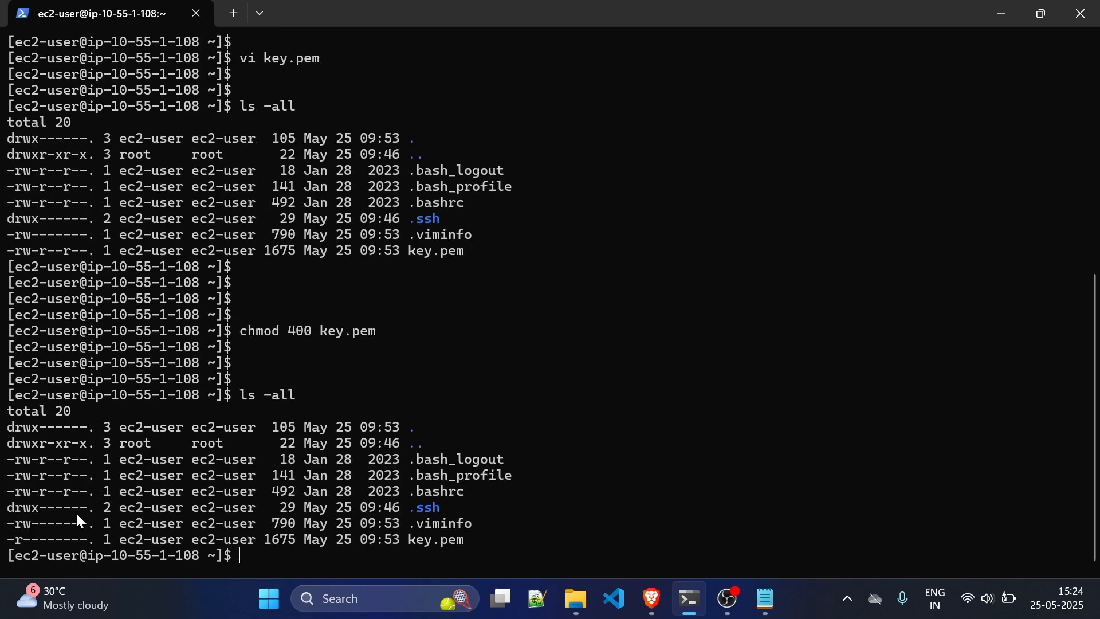
drag(19, 542, 15, 543)
click(545, 520)
key(Return)
key(Return)
text(clear)
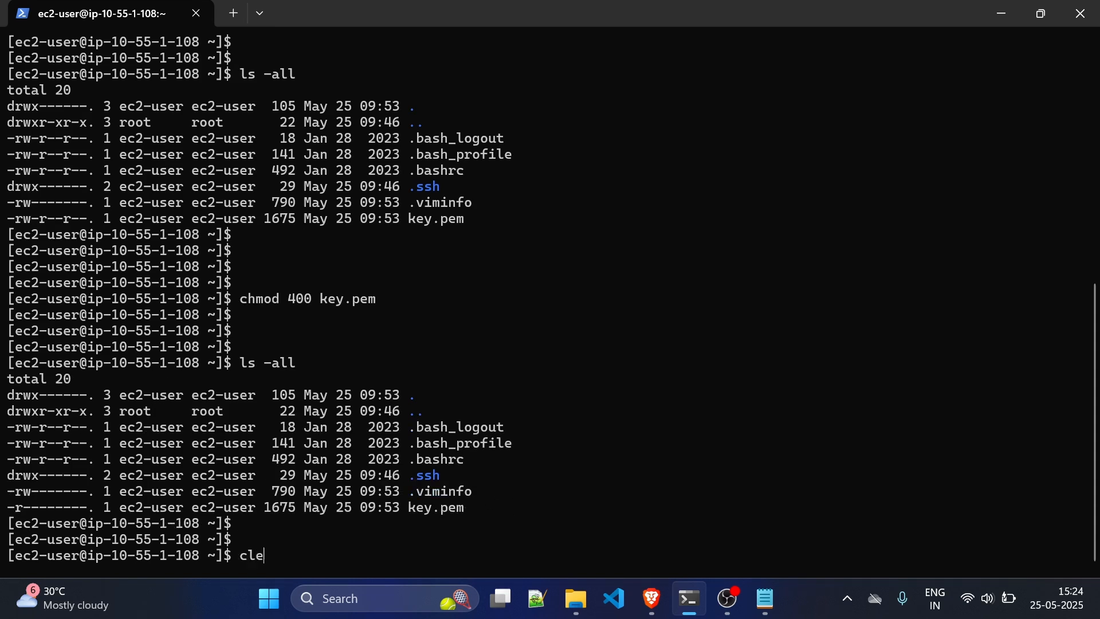
key(BackSpace)
key(BackSpace)
text(ar)
key(Return)
key(Return)
key(Return)
Begin the SSH command ssh -i key.pem ubuntu@ without the host address.
text(ssh -i key.pem ubuntu@)
Close AWS_Class.pem in Notepad, and in the browser's EC2 instances list copy the private IPv4 address of Private-Server-01.
key(alt+Tab)
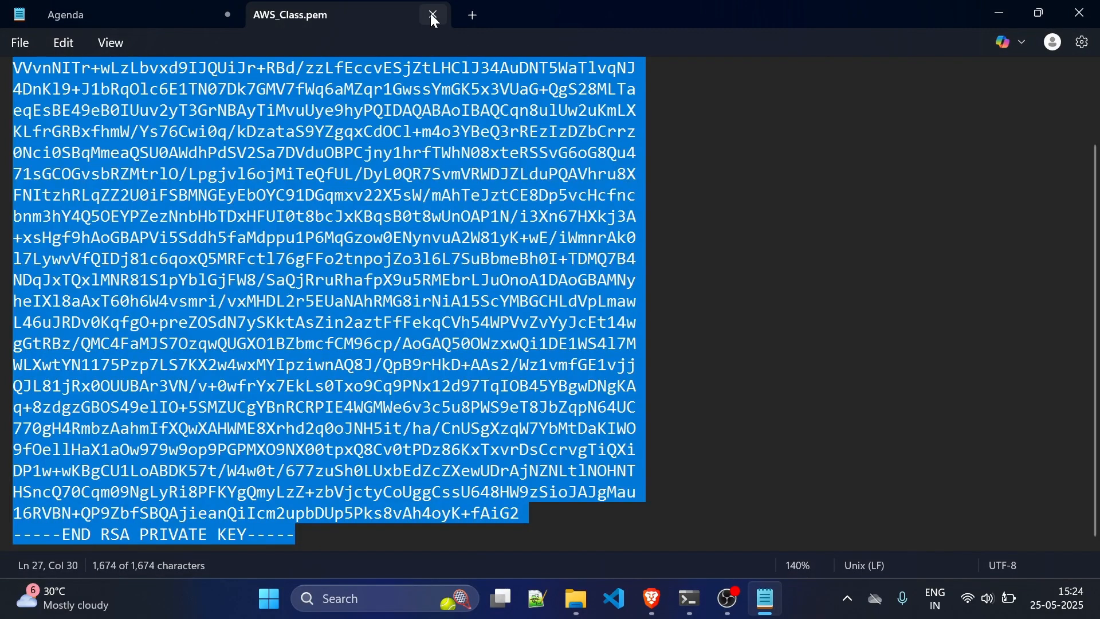
click(434, 16)
key(alt+Tab)
key(alt+Tab)
key(alt+Tab)
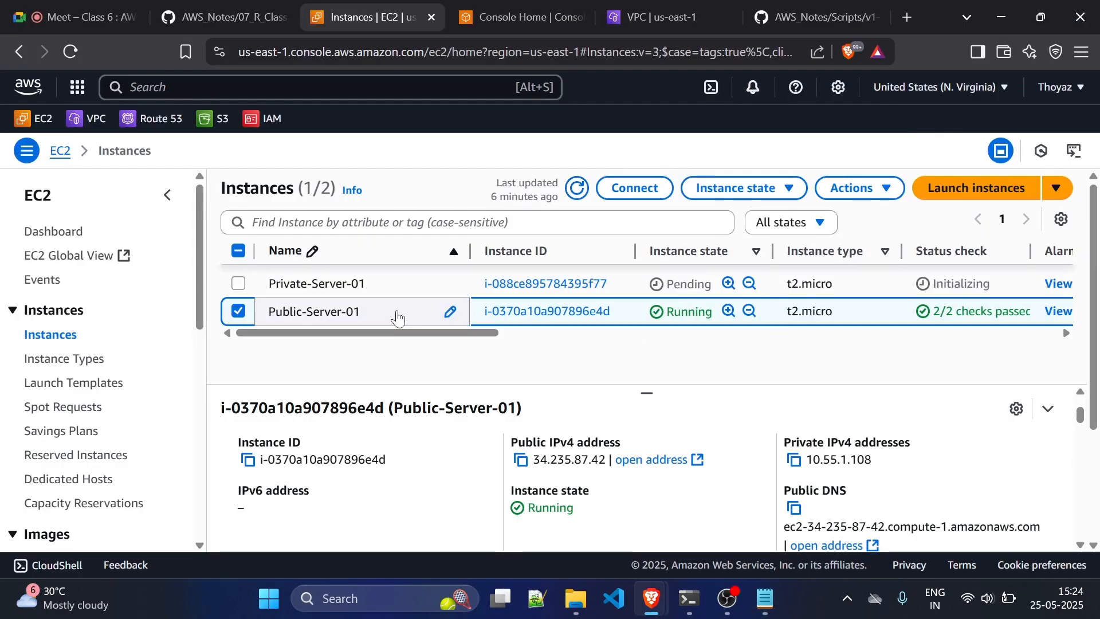
click(238, 311)
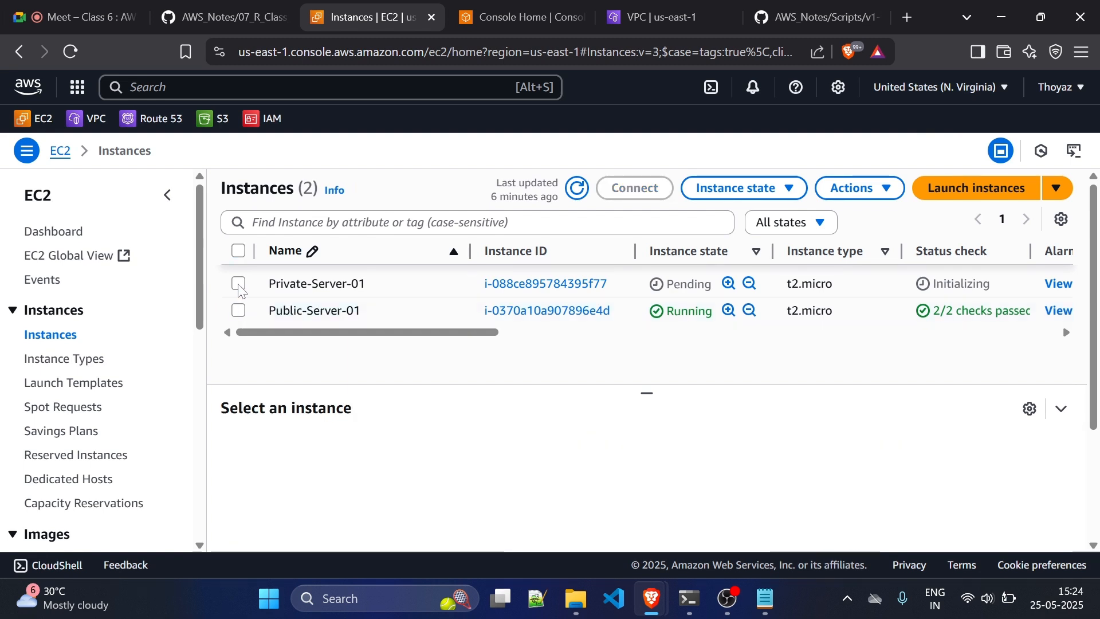
click(238, 283)
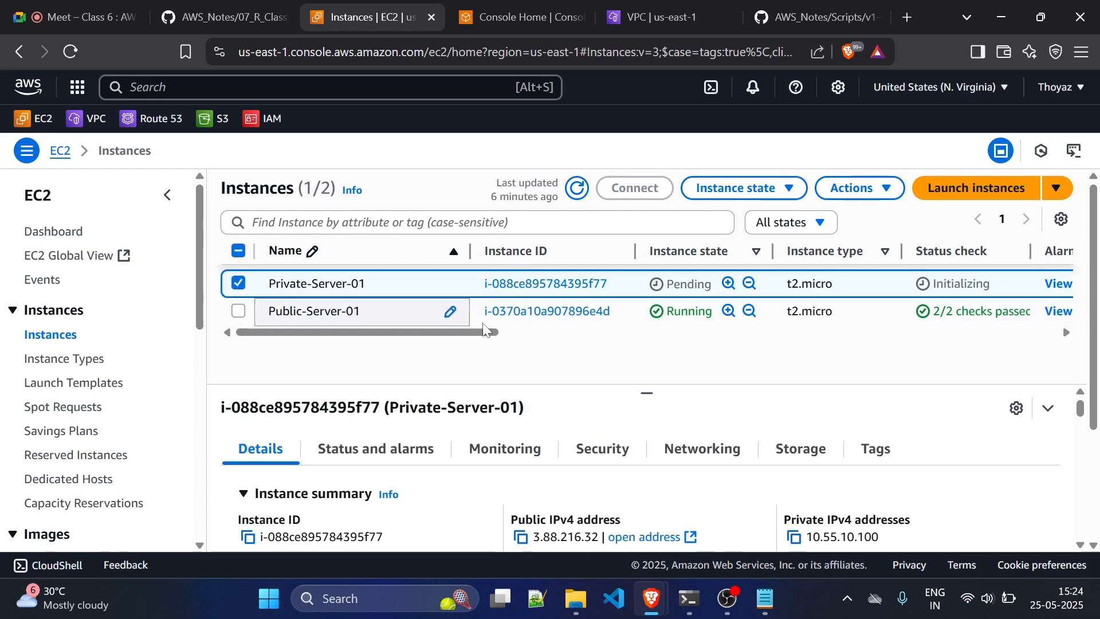
click(793, 537)
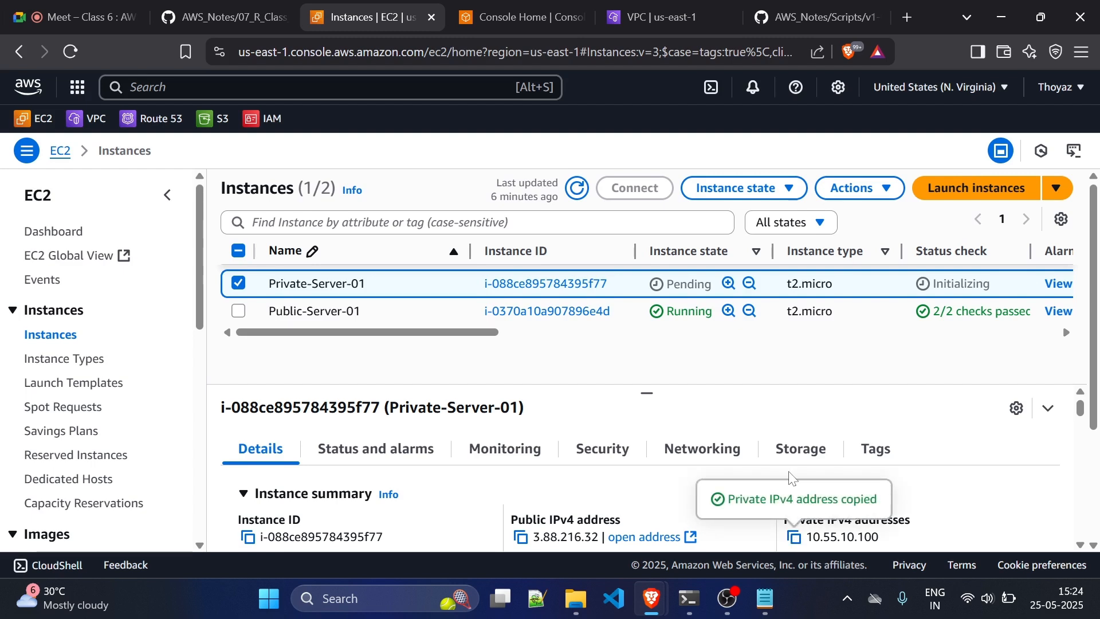
Back in the terminal, complete the SSH command with 10.55.10.100, run it, and accept the host authenticity question.
key(alt+Tab)
key(alt+Tab)
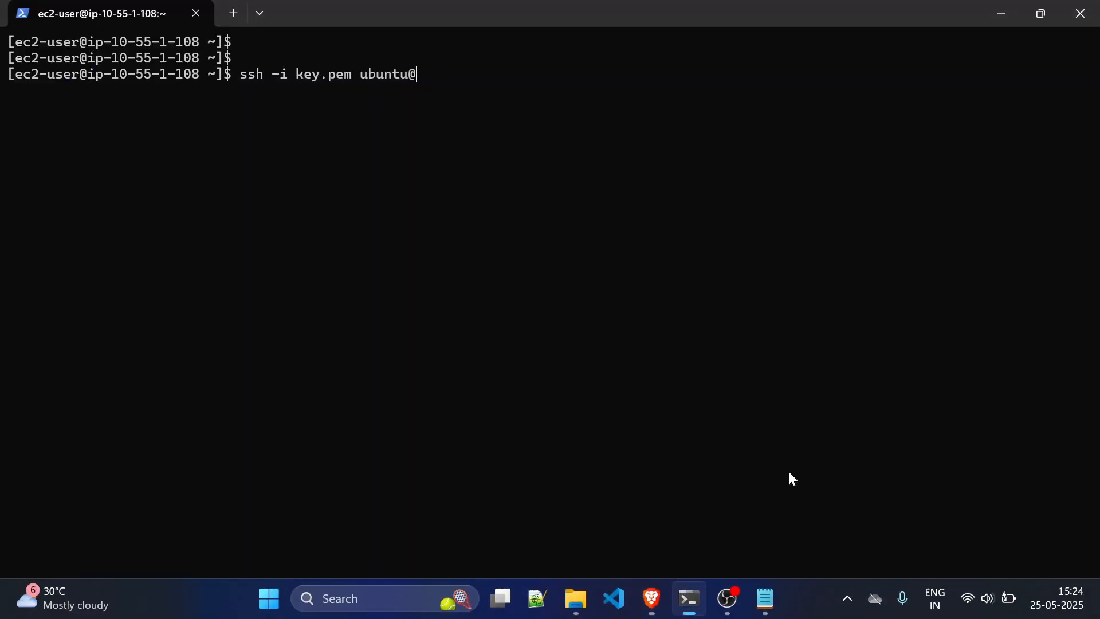
key(ctrl+v)
key(Return)
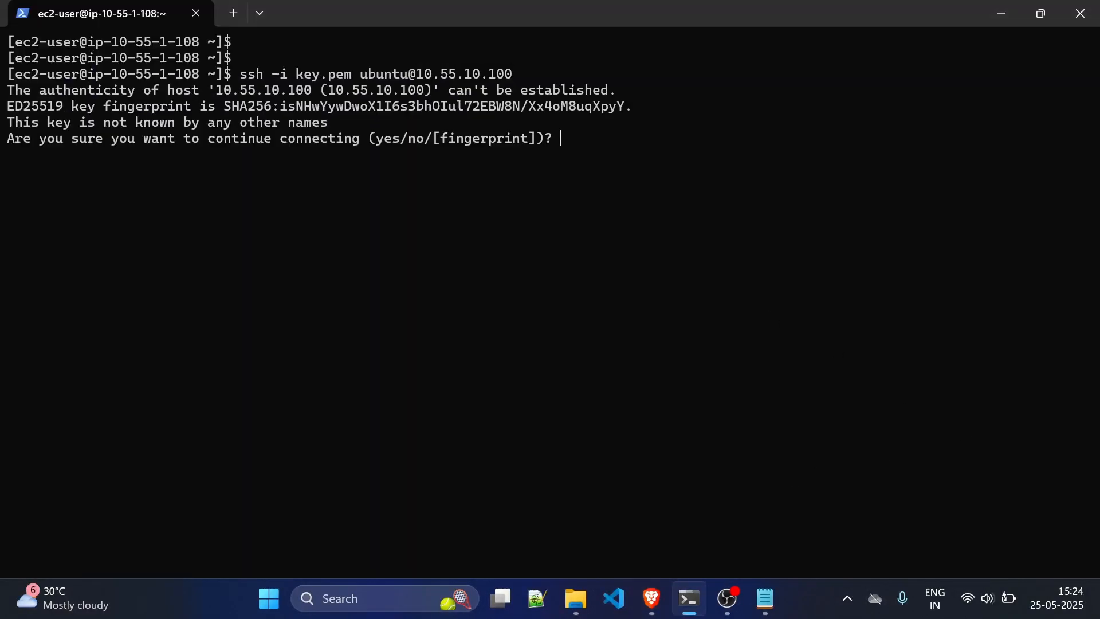
key(Return)
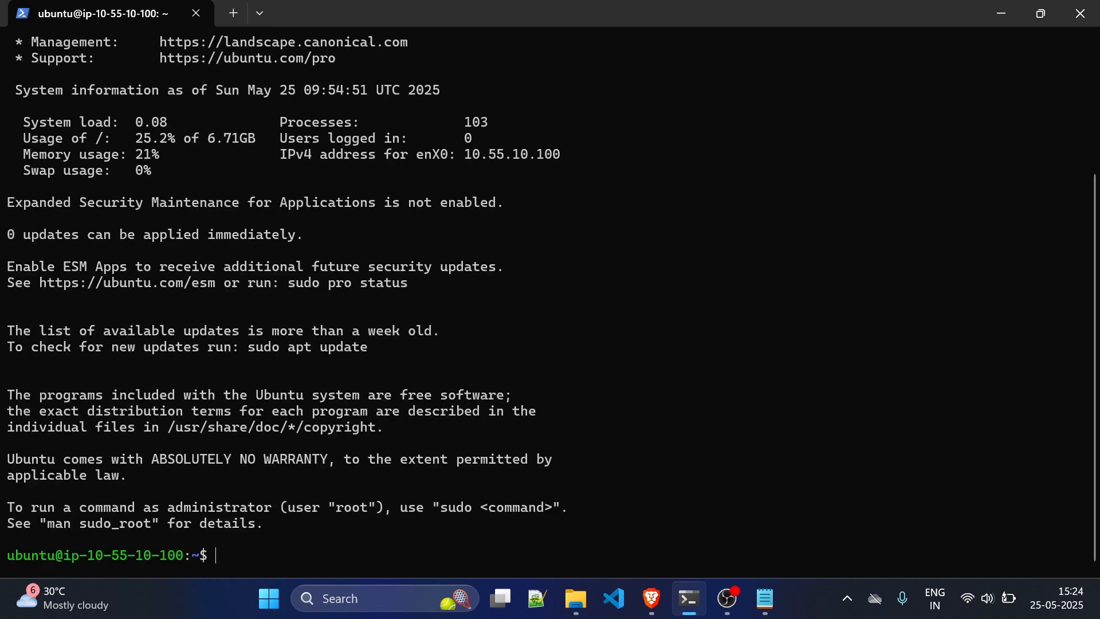
Test internet access from Private-Server-01 by running sudo apt-get update.
key(Return)
key(Return)
key(Return)
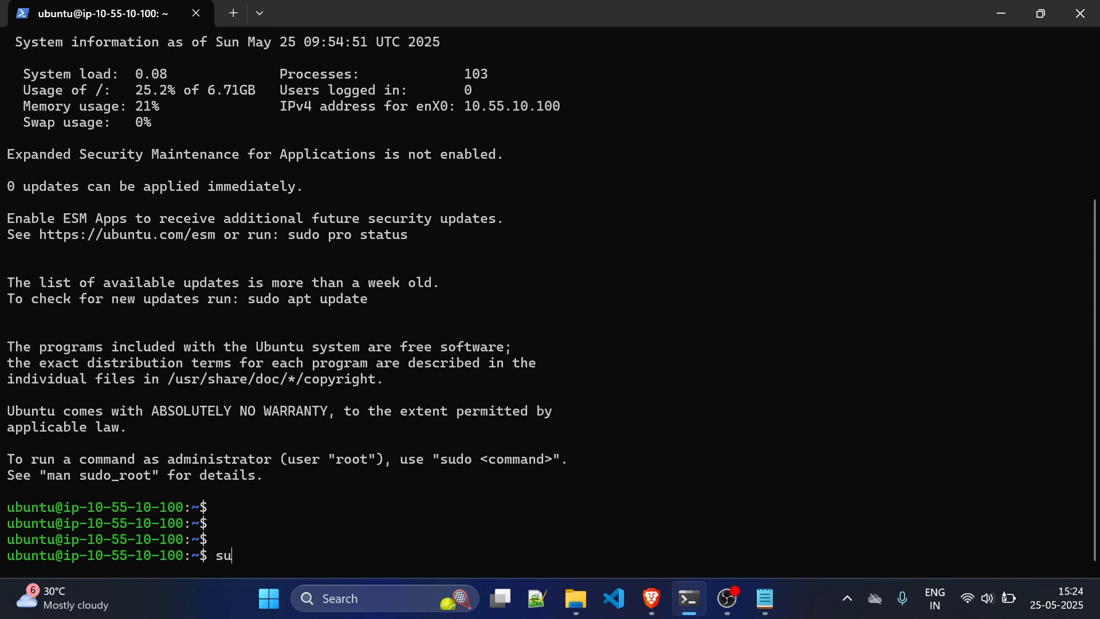
text(sudo apt-get update)
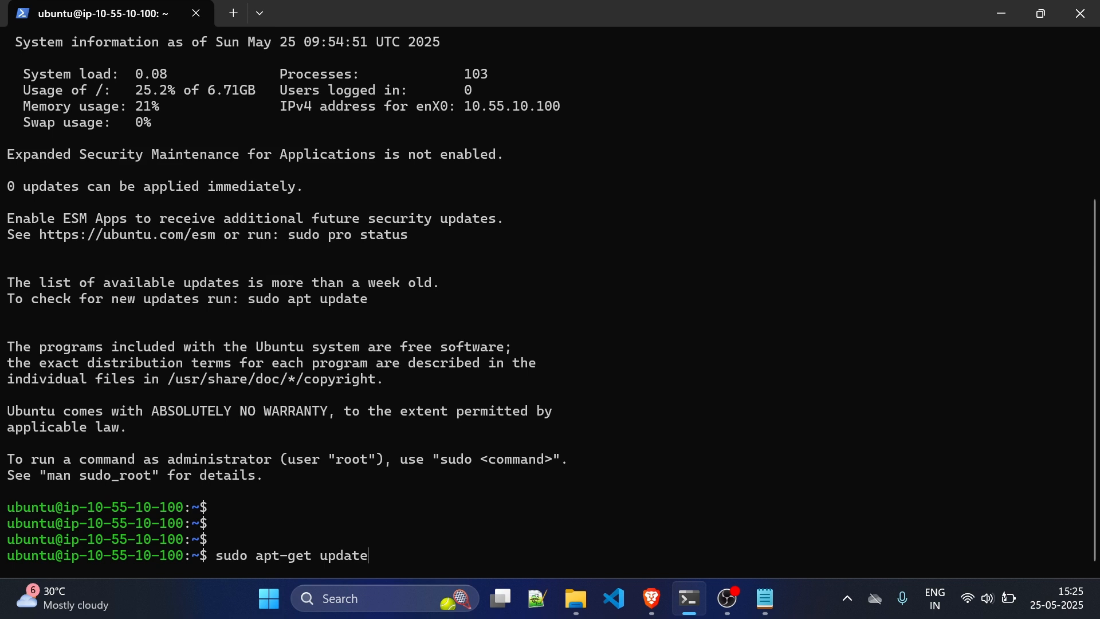
drag(180, 560, 9, 558)
click(412, 547)
key(Return)
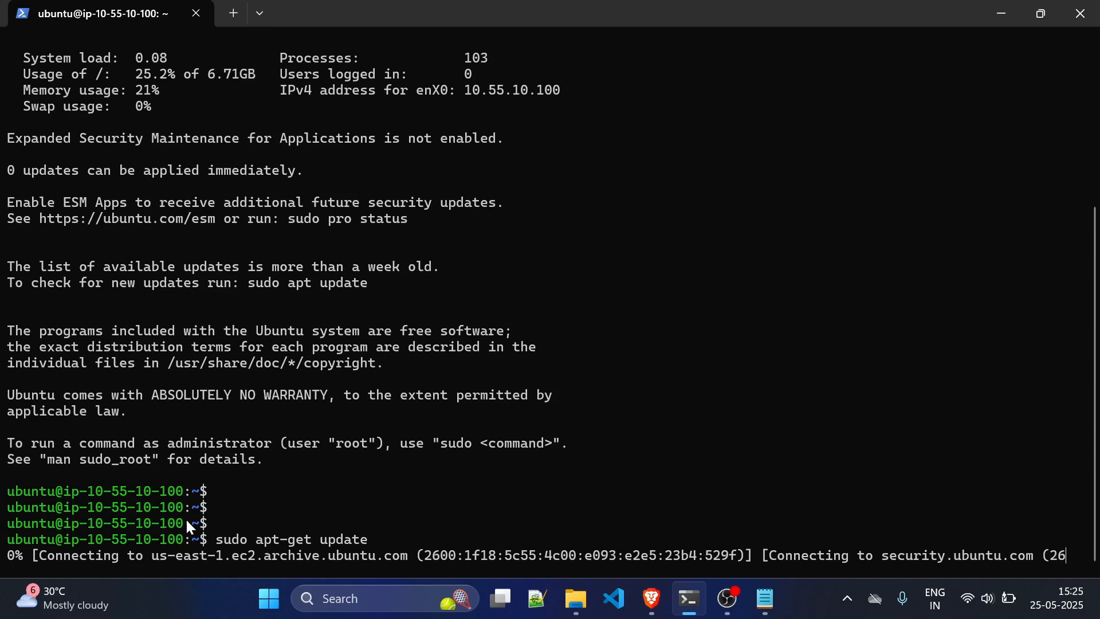
Switch to the browser and review the private subnet and gateway endpoint in the AWS_Notes lab architecture diagram.
key(alt+Tab)
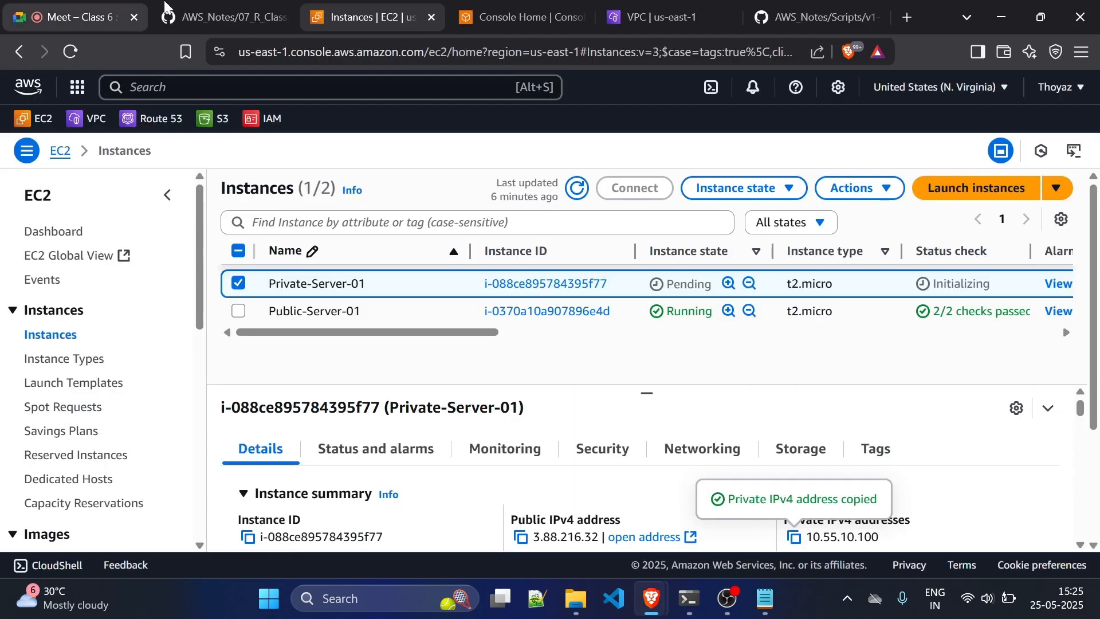
click(172, 12)
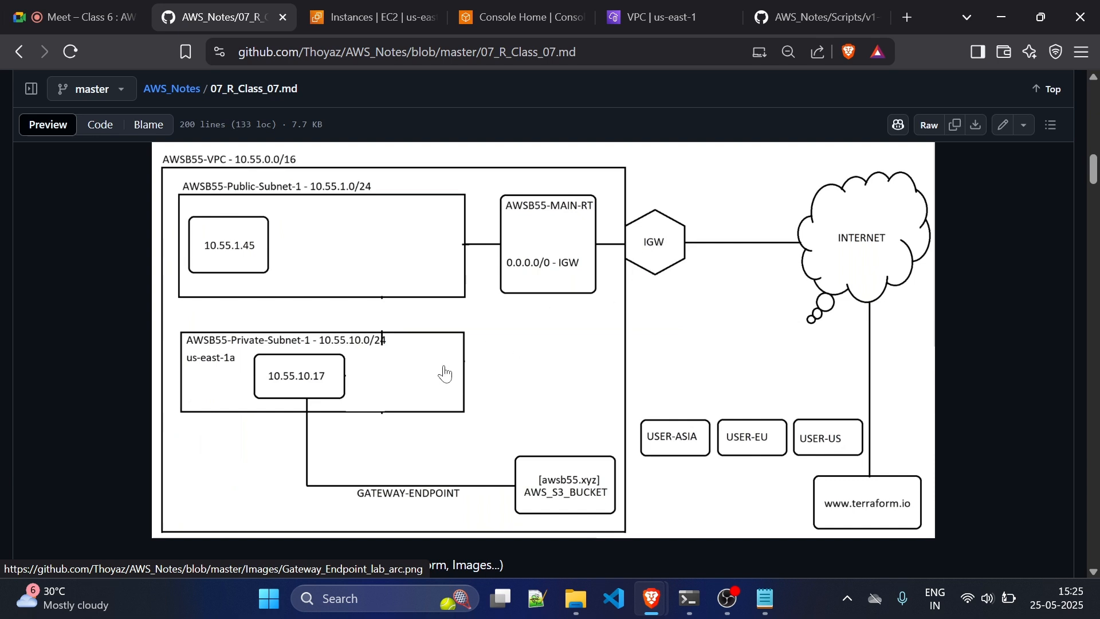
click(385, 394)
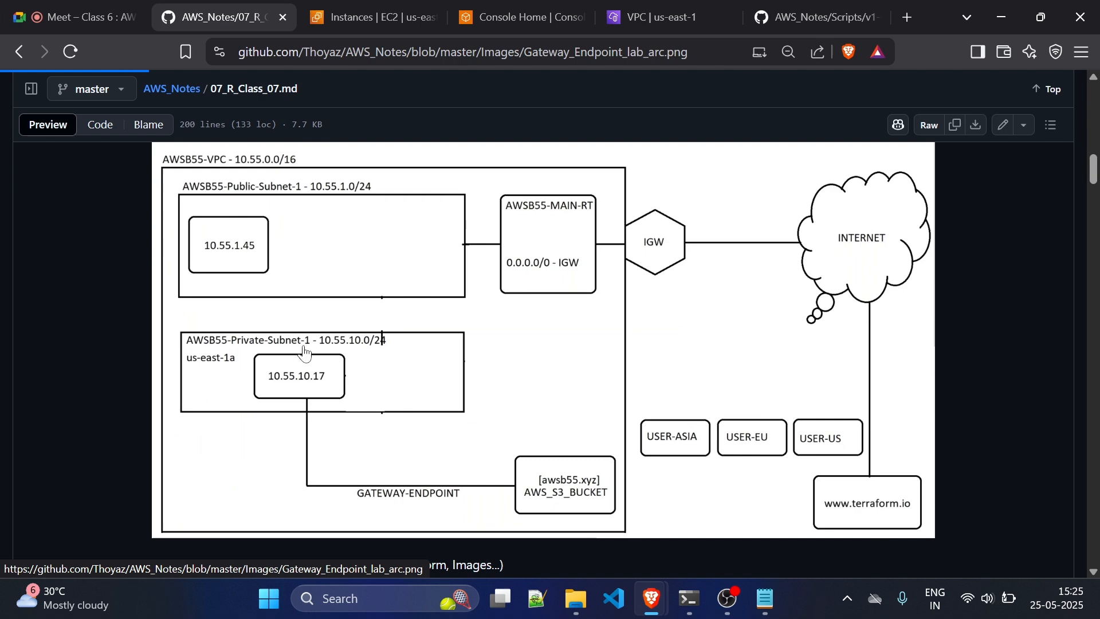
In the VPC console, refresh the route tables list and open the details of AWS-Endpoints-rtb-private1-us-east-1a.
click(422, 7)
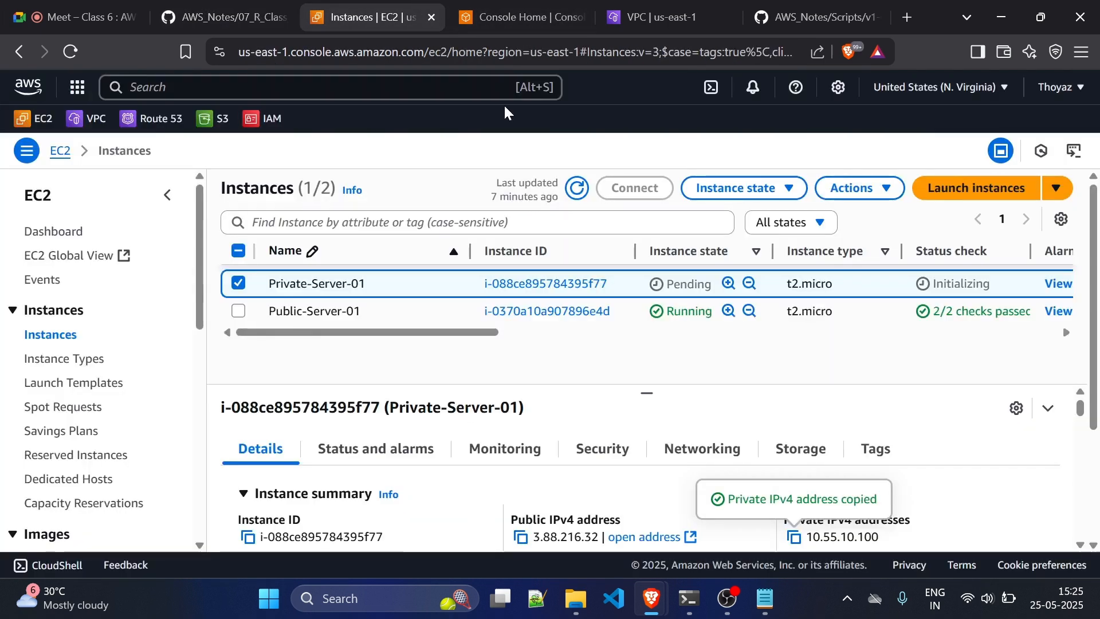
click(522, 14)
click(666, 12)
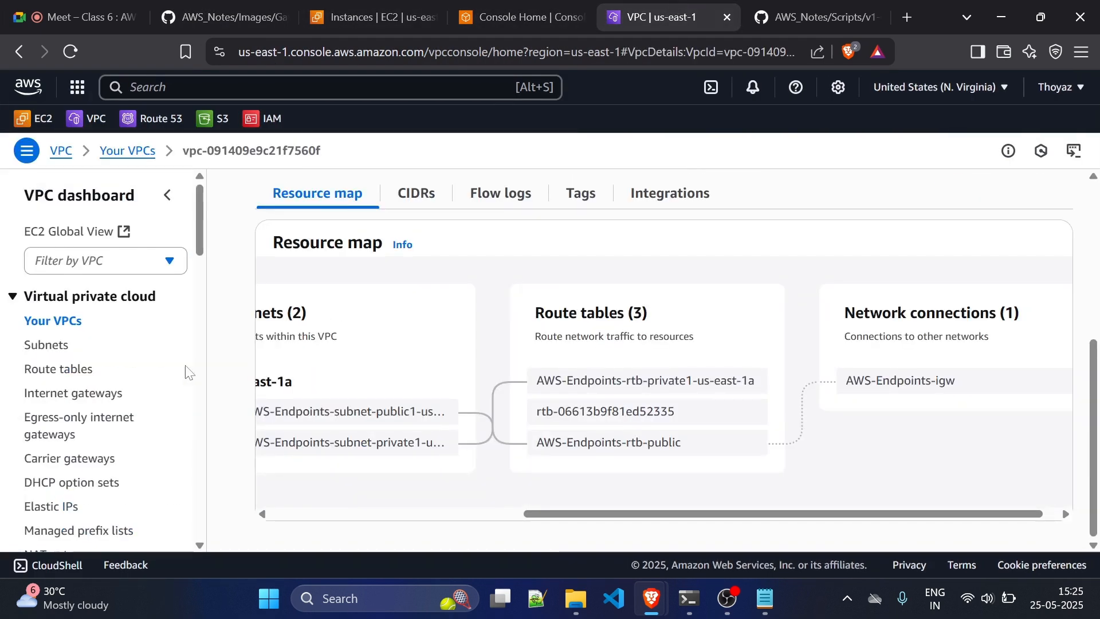
click(78, 373)
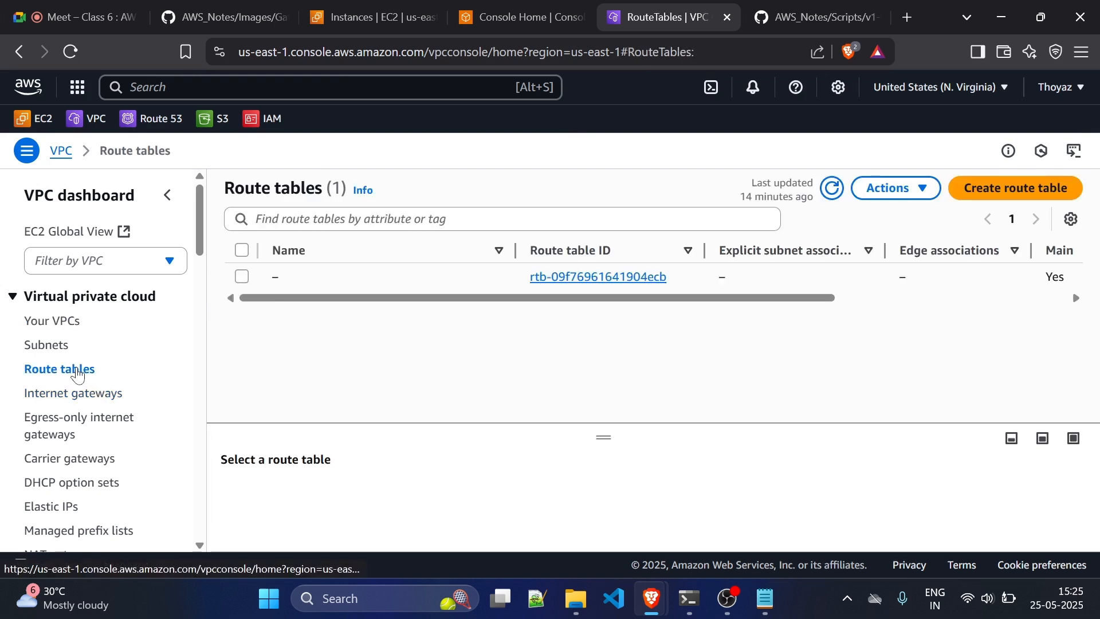
click(834, 190)
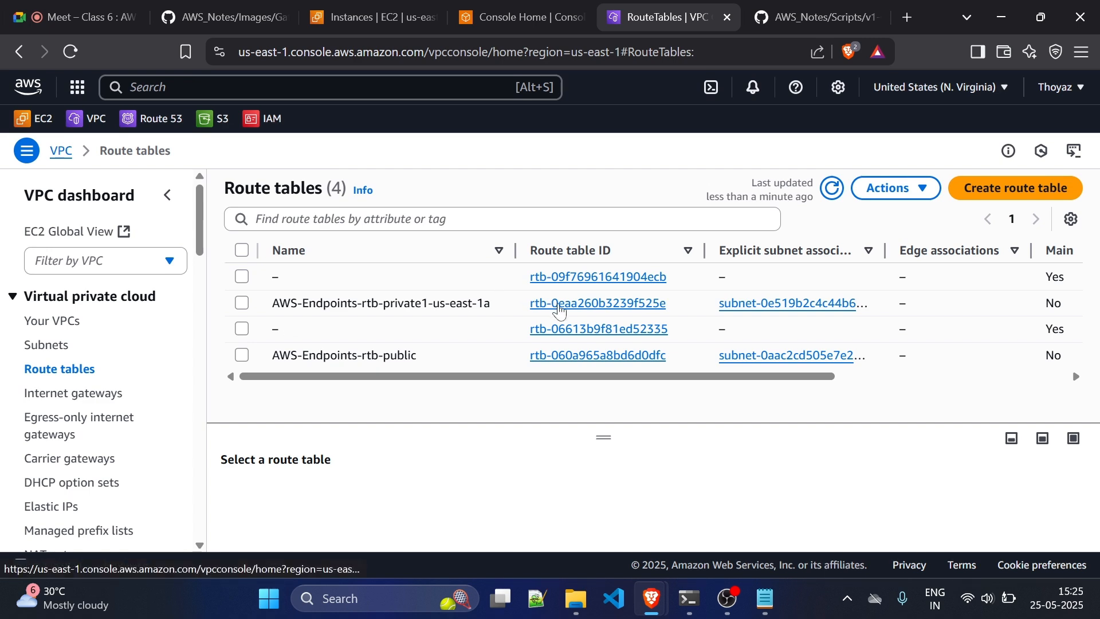
click(553, 304)
scroll(679, 410, down, 1)
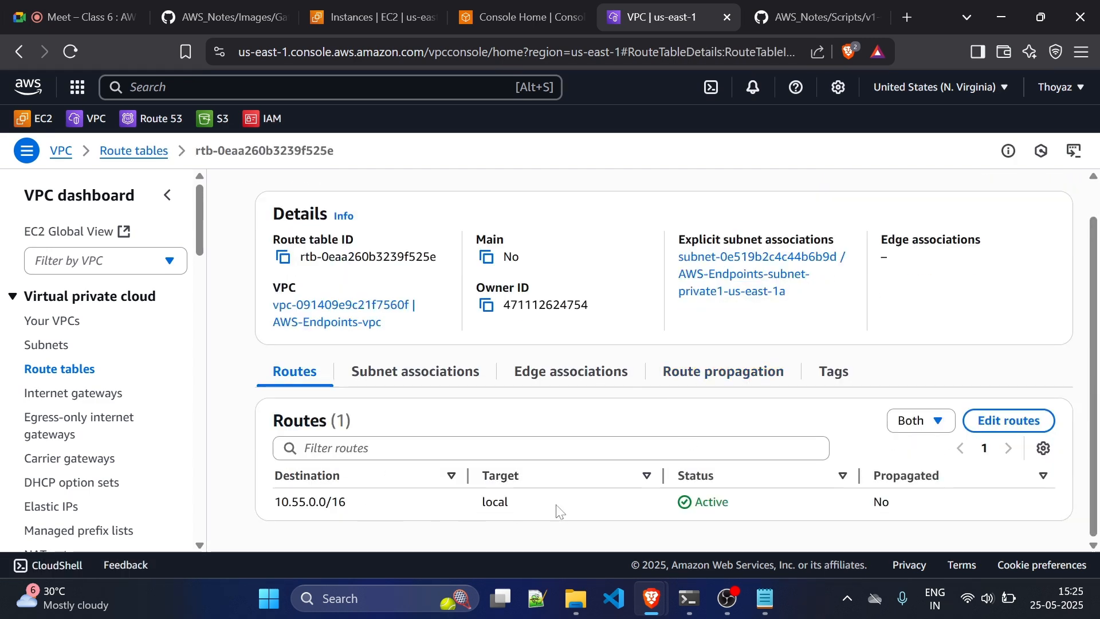
Edit the private route table's routes and add a route for 0.0.0.0/0 with Internet Gateway as the target type.
click(1001, 424)
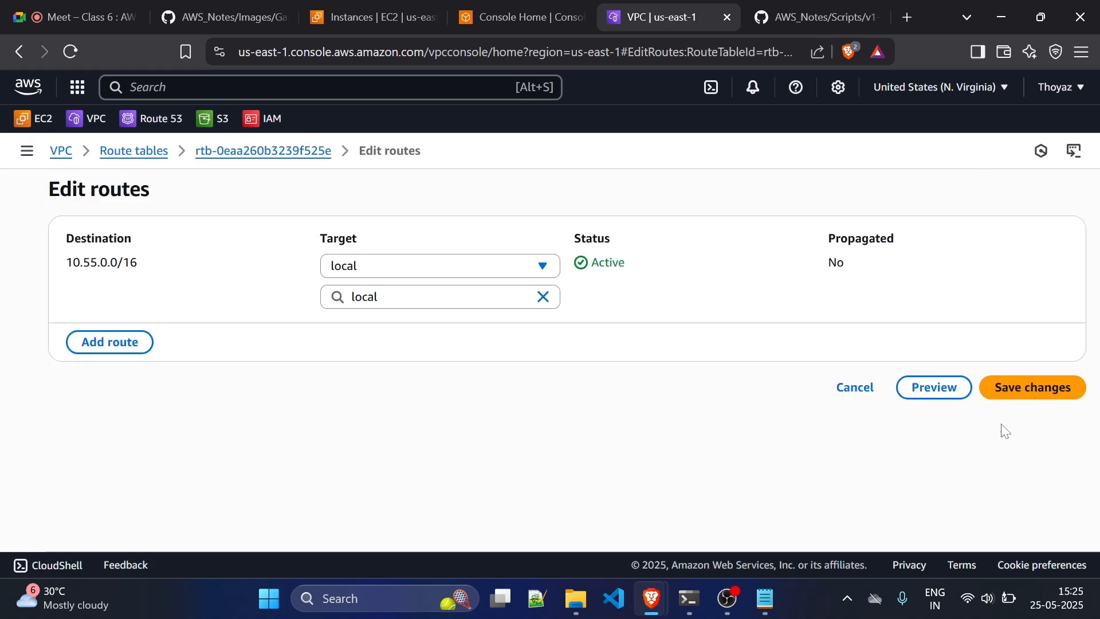
click(142, 344)
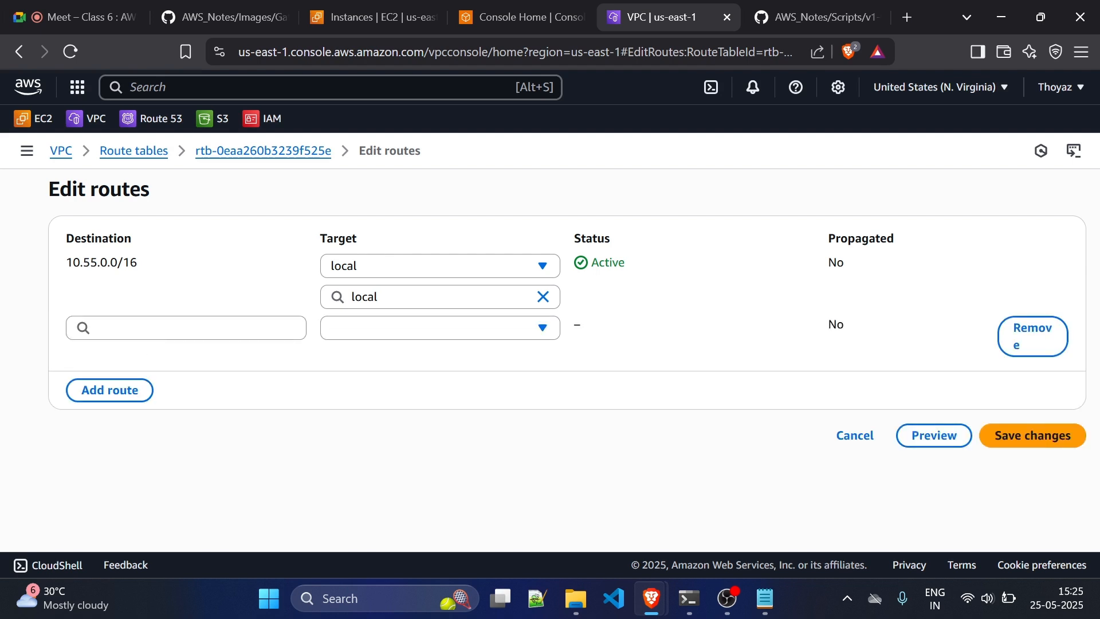
click(172, 327)
click(177, 361)
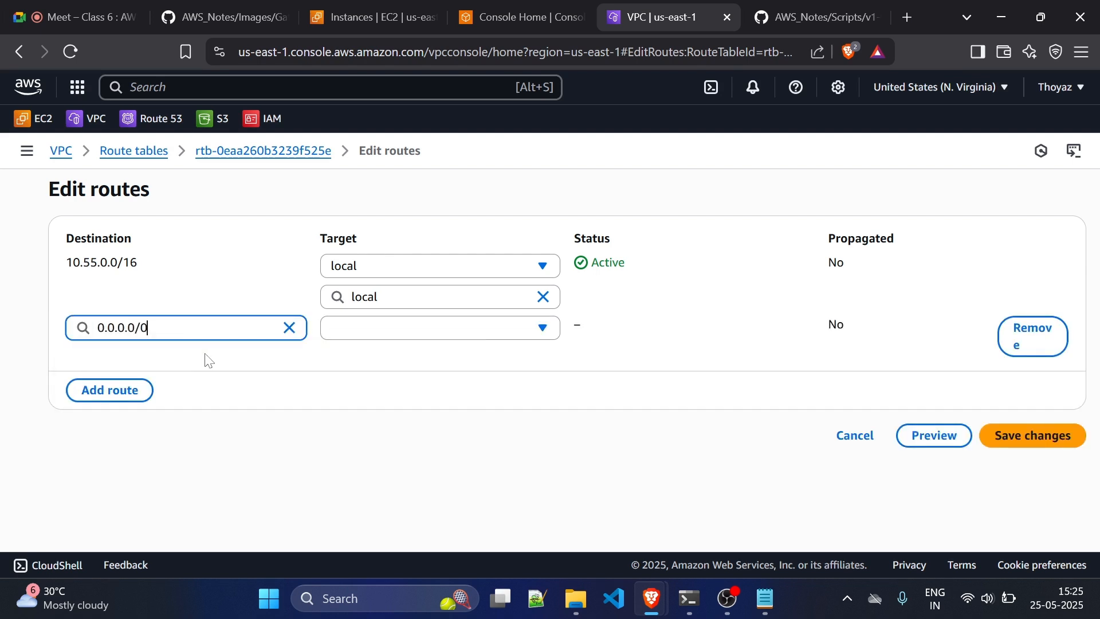
click(445, 342)
click(416, 492)
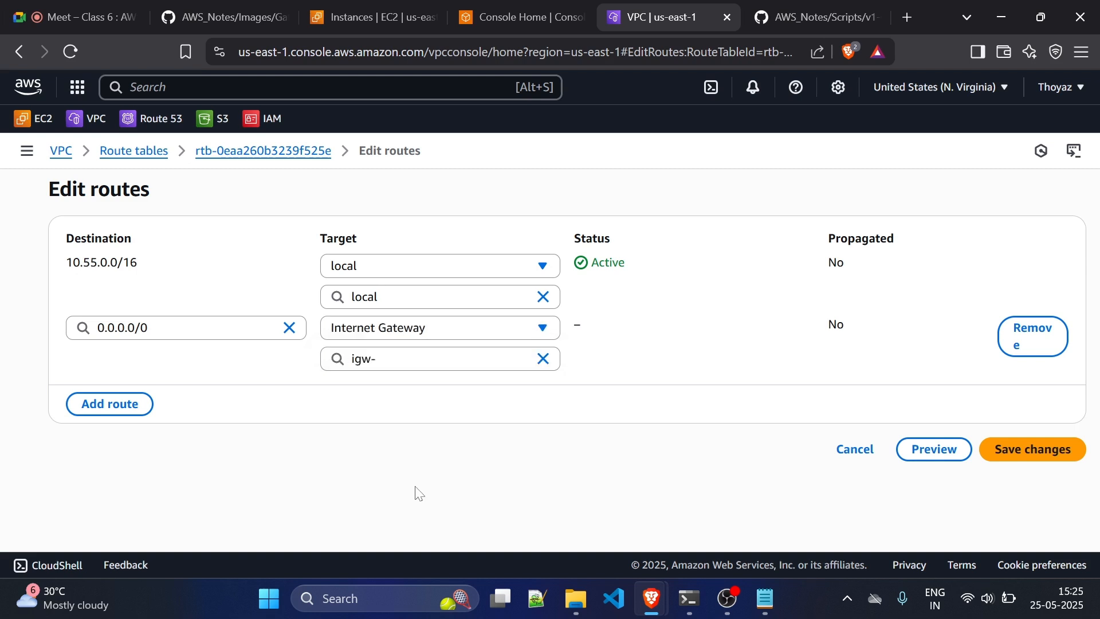
click(524, 360)
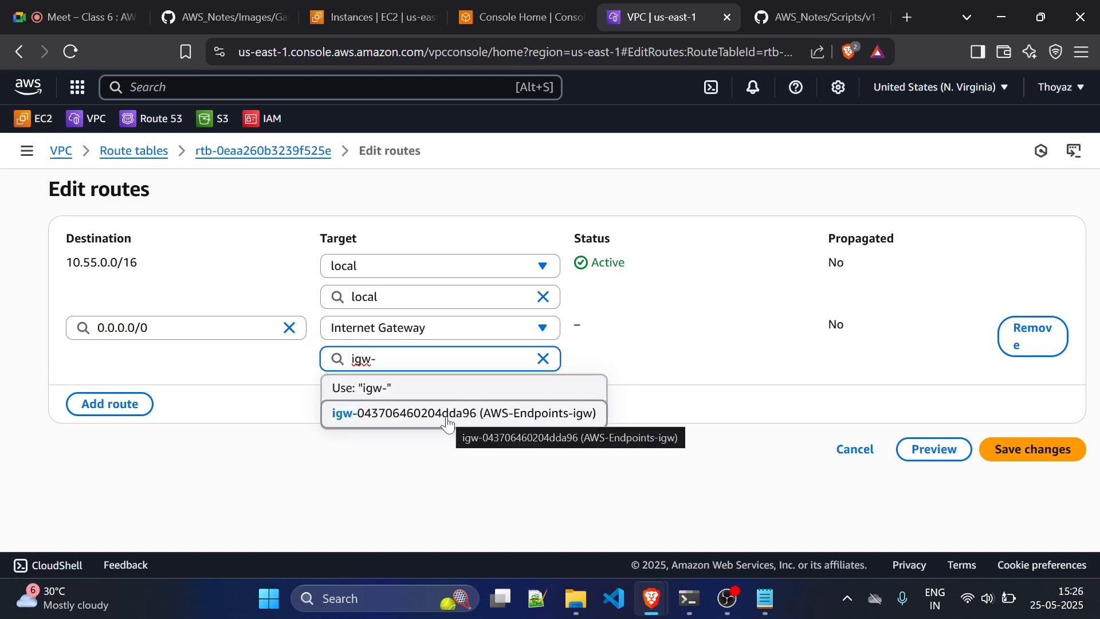
Consult the IGW in the AWS_Notes lab diagram, choose AWS-Endpoints-igw as the new route's target, and save the route changes.
click(224, 17)
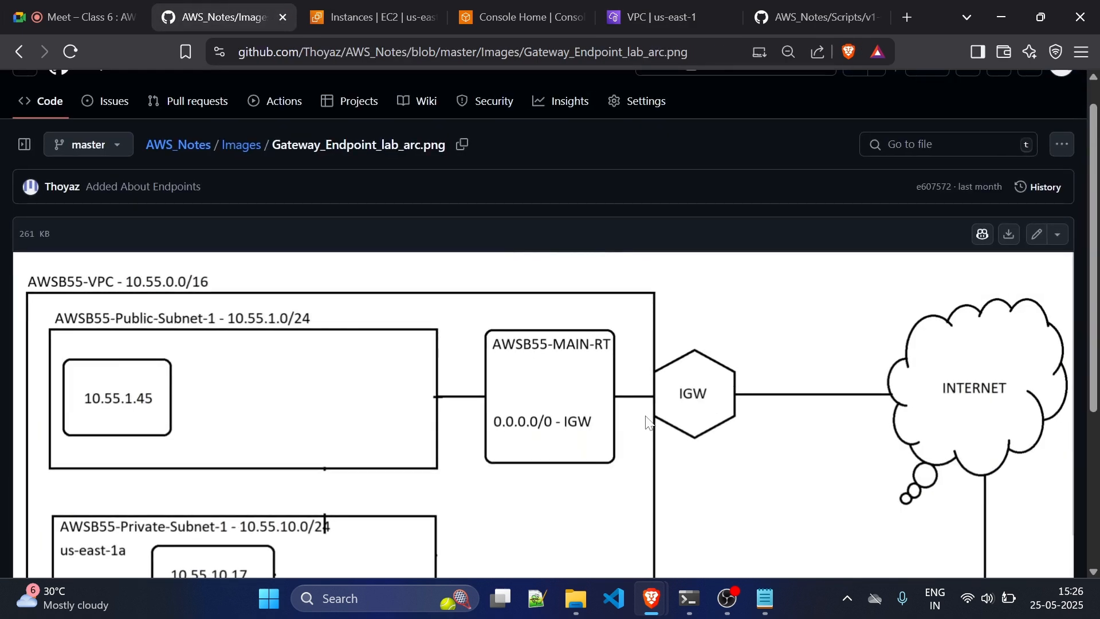
scroll(389, 542, down, 2)
scroll(427, 462, left, 2)
scroll(546, 377, down, 10)
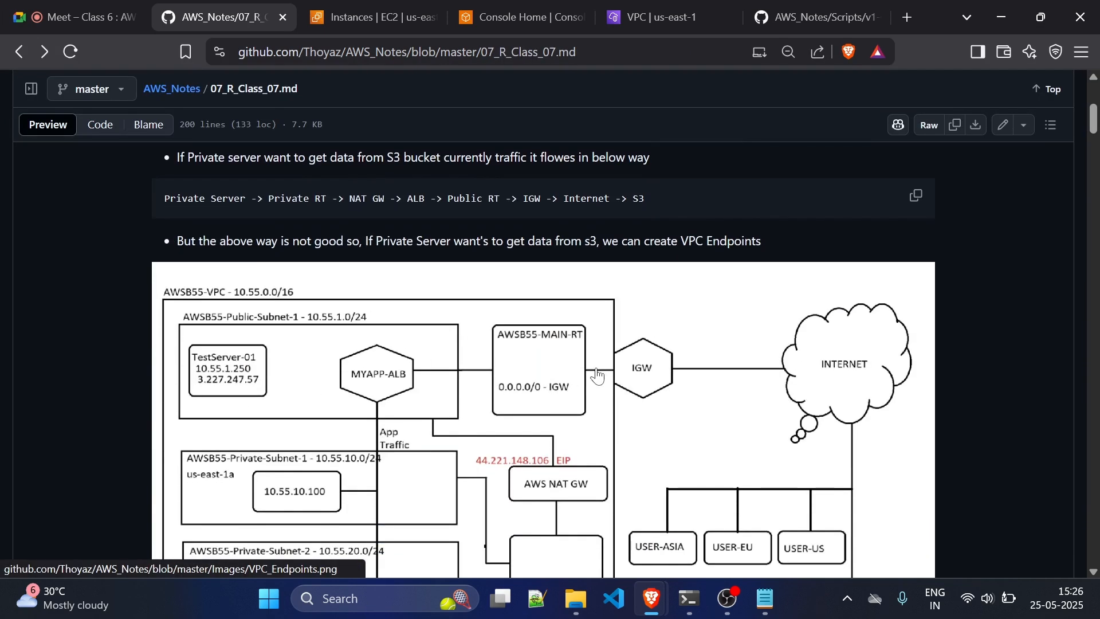
scroll(597, 375, down, 7)
scroll(631, 344, up, 1)
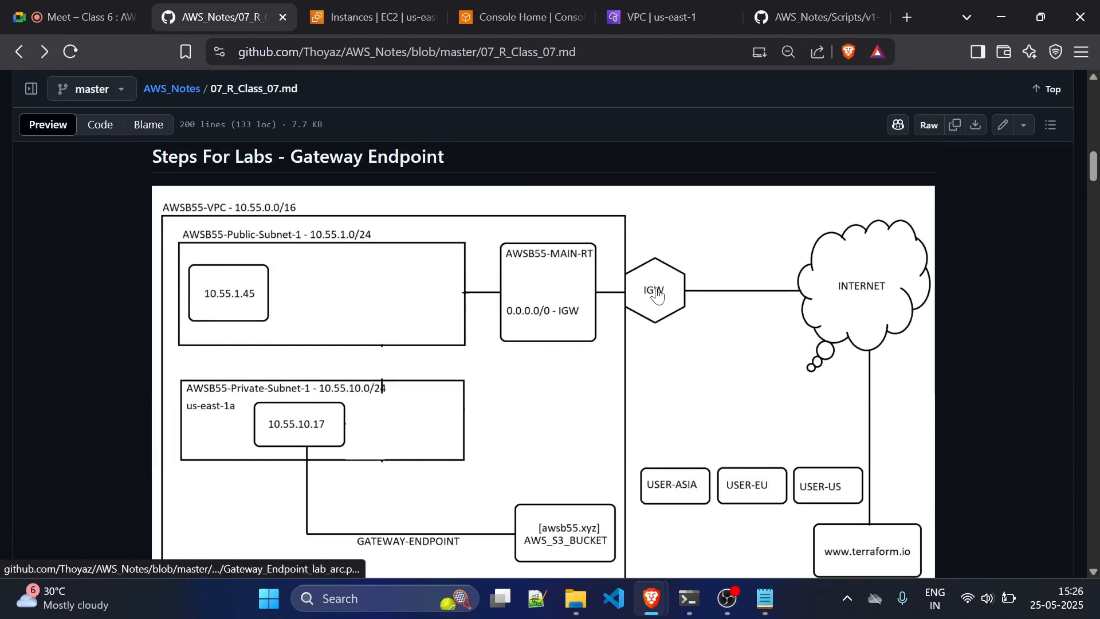
key(ctrl+5)
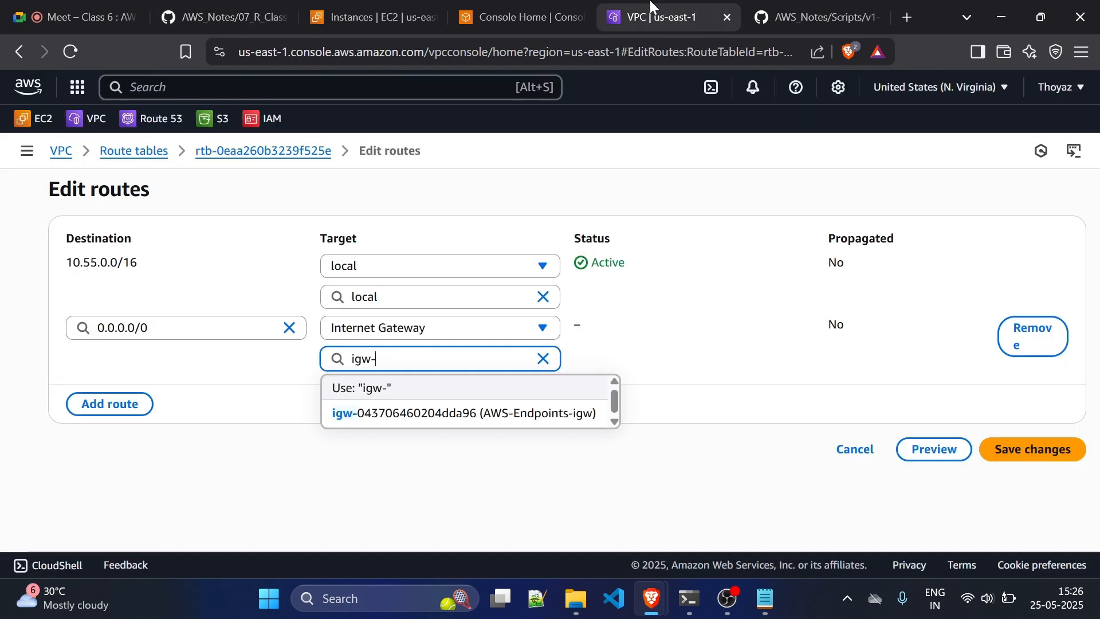
click(467, 413)
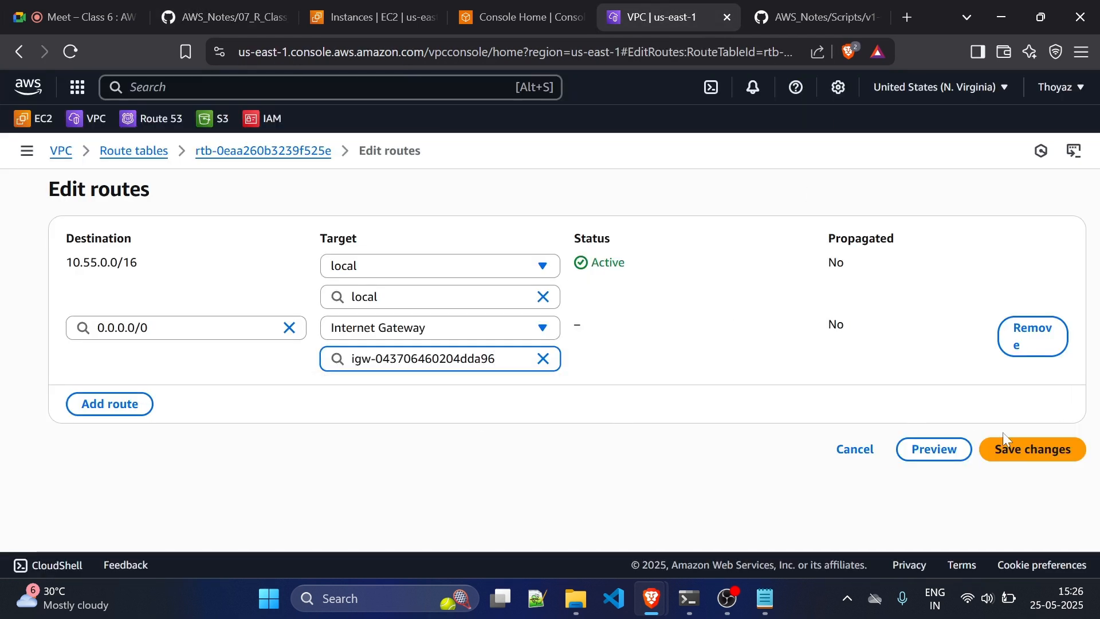
click(1032, 449)
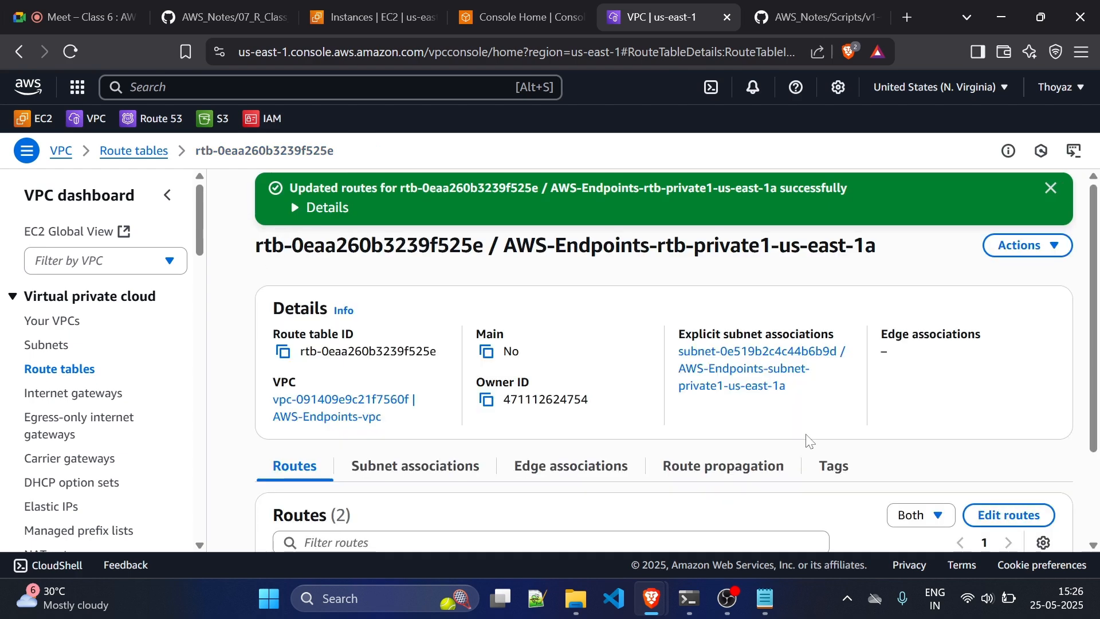
scroll(851, 436, down, 2)
Switch to the terminal, clear the screen, and rerun sudo apt-get update on Private-Server-01.
click(698, 605)
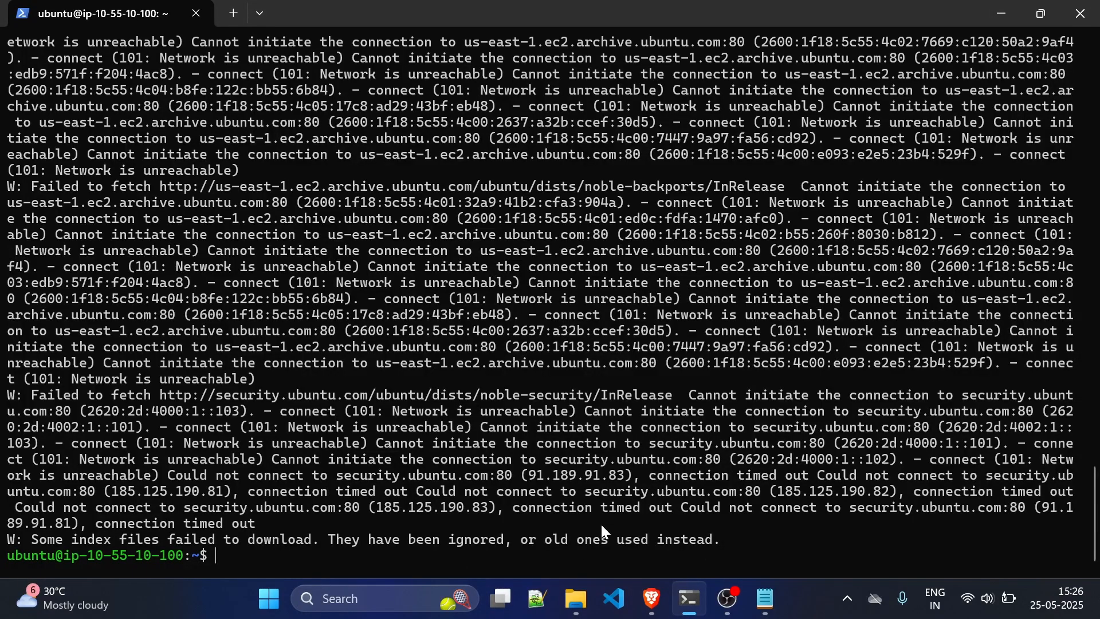
key(Return)
key(Return)
key(Return)
key(Return)
text(clear)
key(Return)
key(Return)
key(Return)
key(Up)
key(Up)
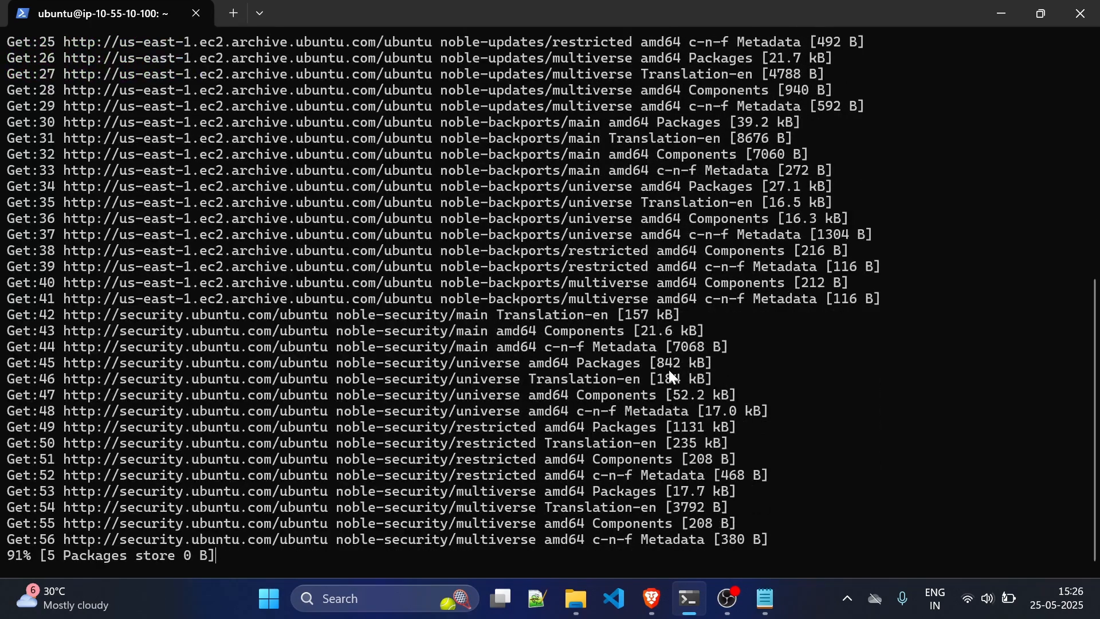
Copy the AWS CLI installation commands from the 07_R_Class_07.md notes in the browser and run them in the Private-Server-01 terminal.
key(alt+Tab)
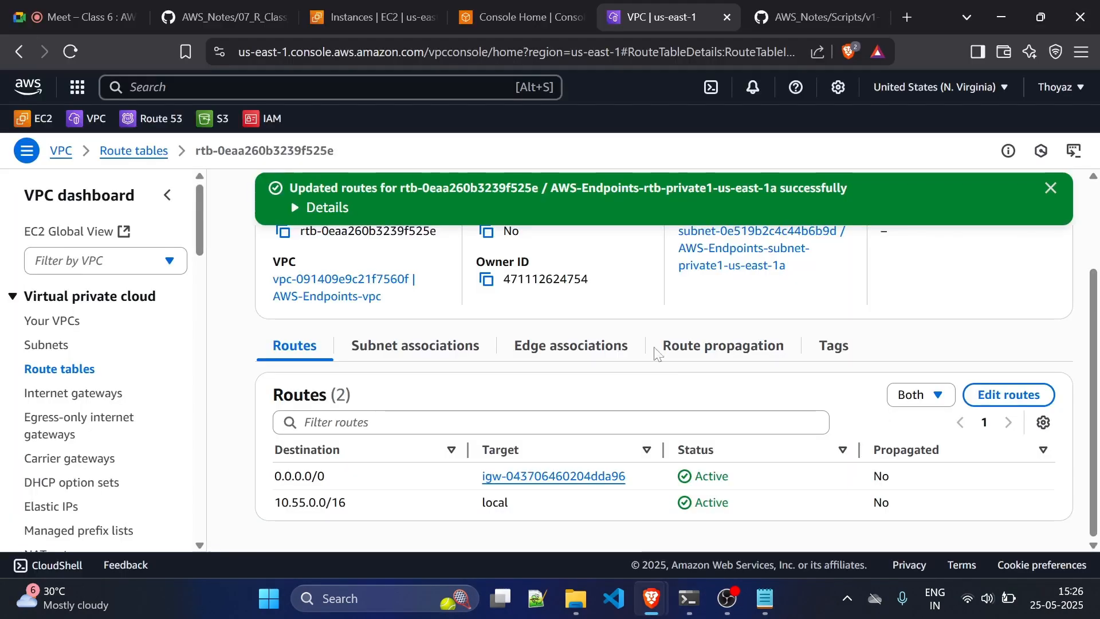
click(272, 7)
scroll(385, 298, down, 10)
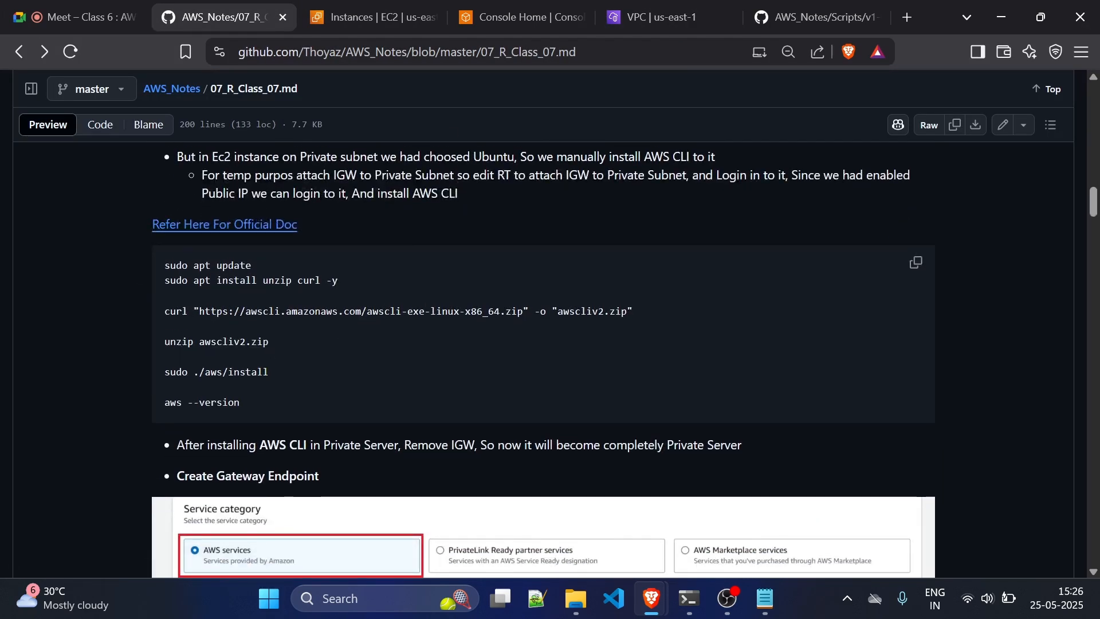
click(916, 266)
key(alt+Tab)
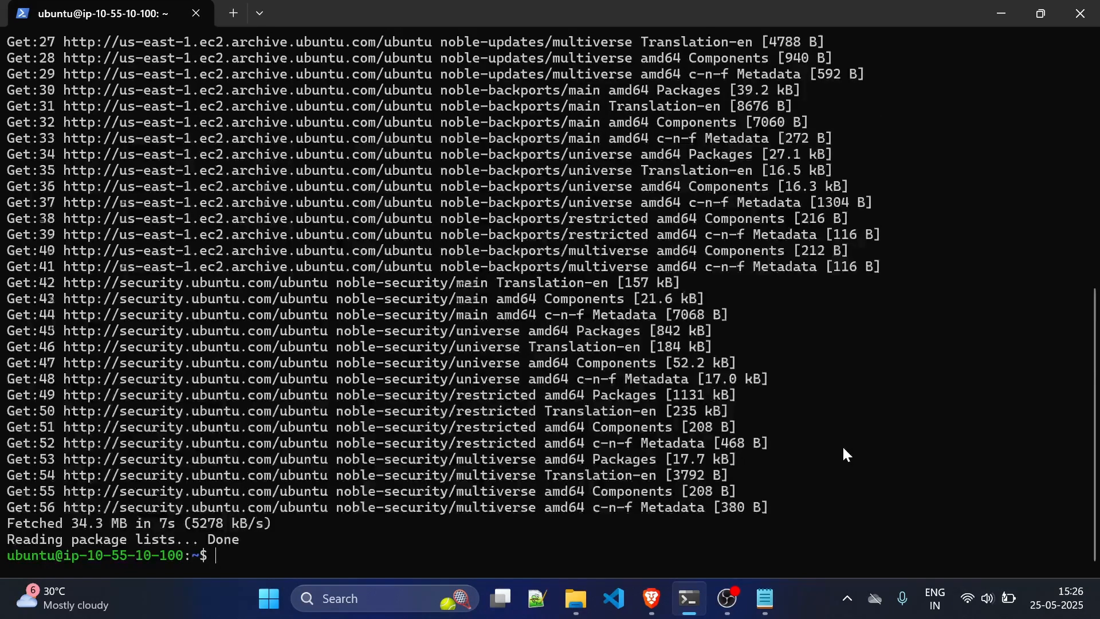
key(ctrl+v)
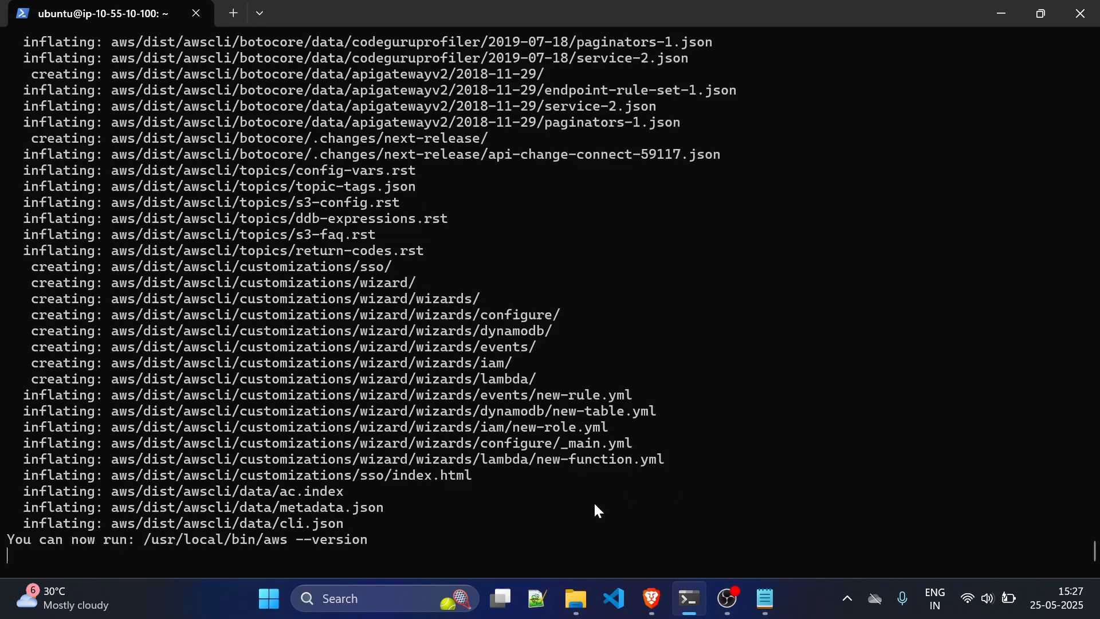
Check the AWS CLI installation on Private-Server-01 by running aws --version.
key(Return)
key(Return)
text(aw)
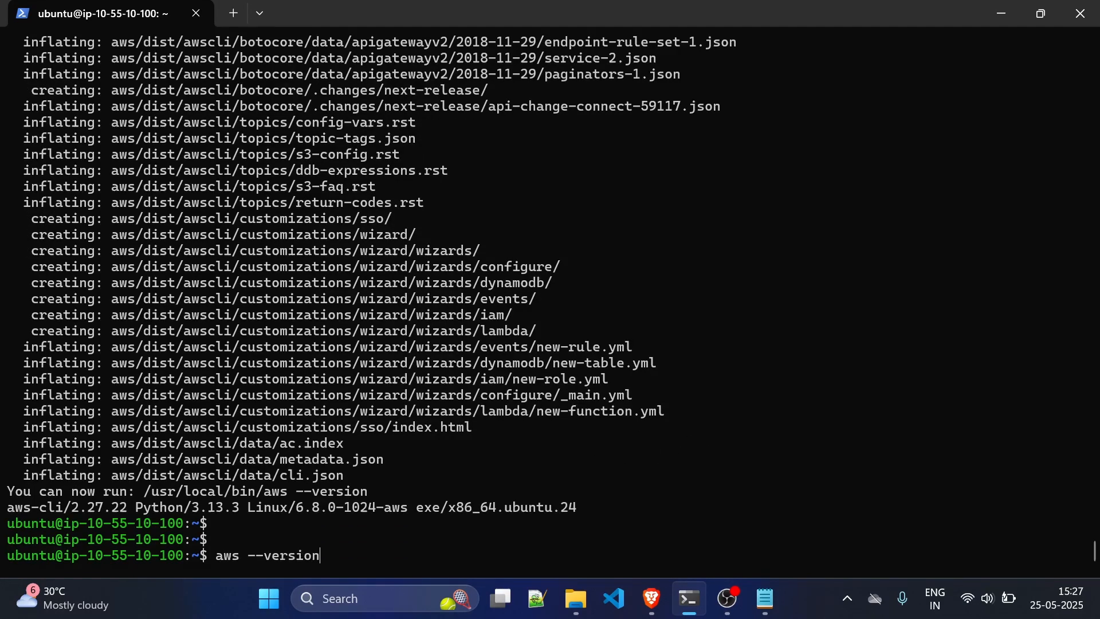
text(s --version)
key(Return)
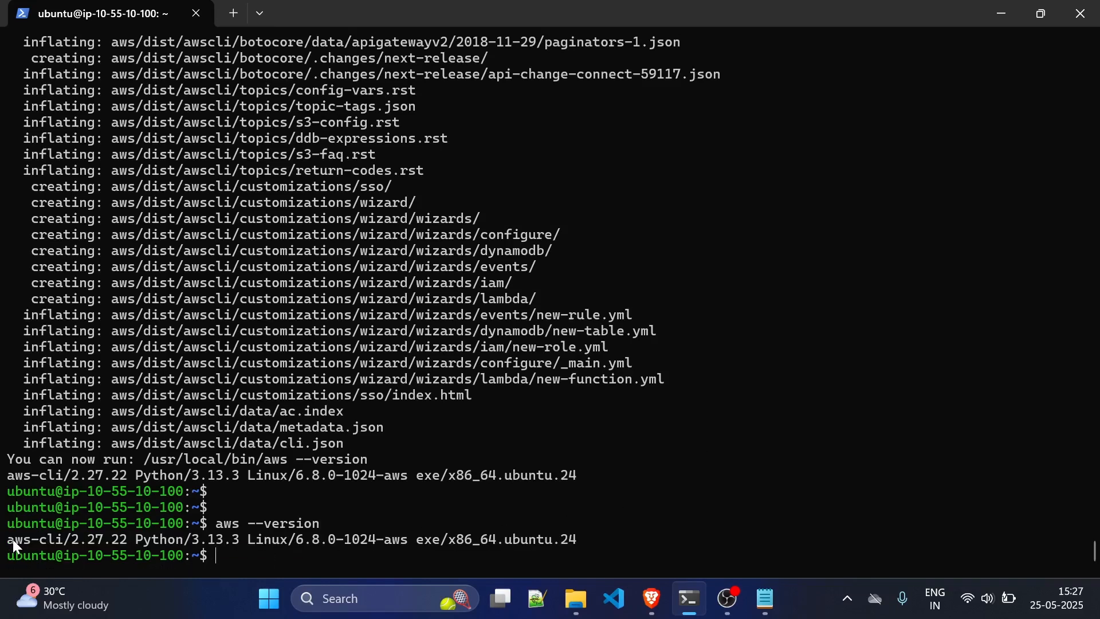
drag(321, 522, 218, 527)
click(332, 539)
drag(318, 525, 217, 531)
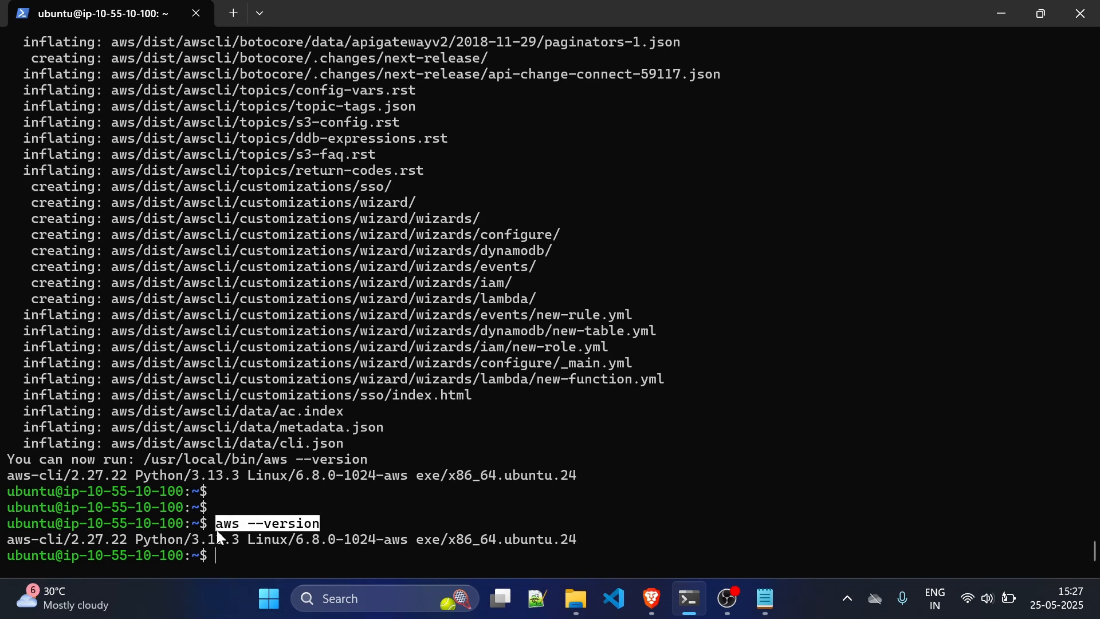
click(319, 525)
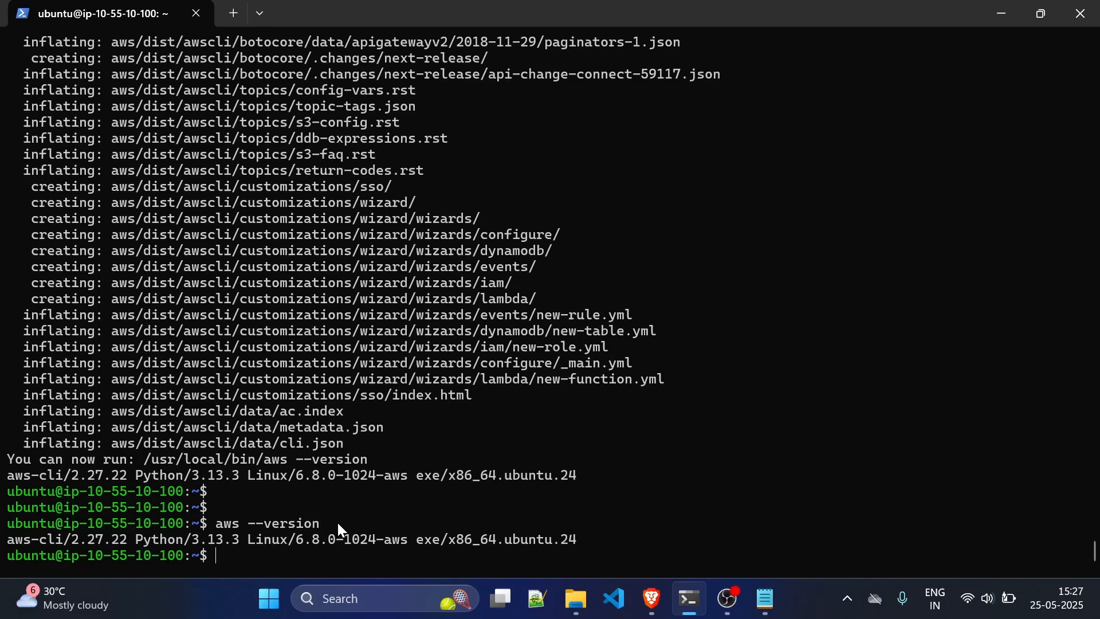
Switch to the browser's VPC console, remove the 0.0.0.0/0 internet gateway route from the private route table, and save the changes.
key(alt+Tab)
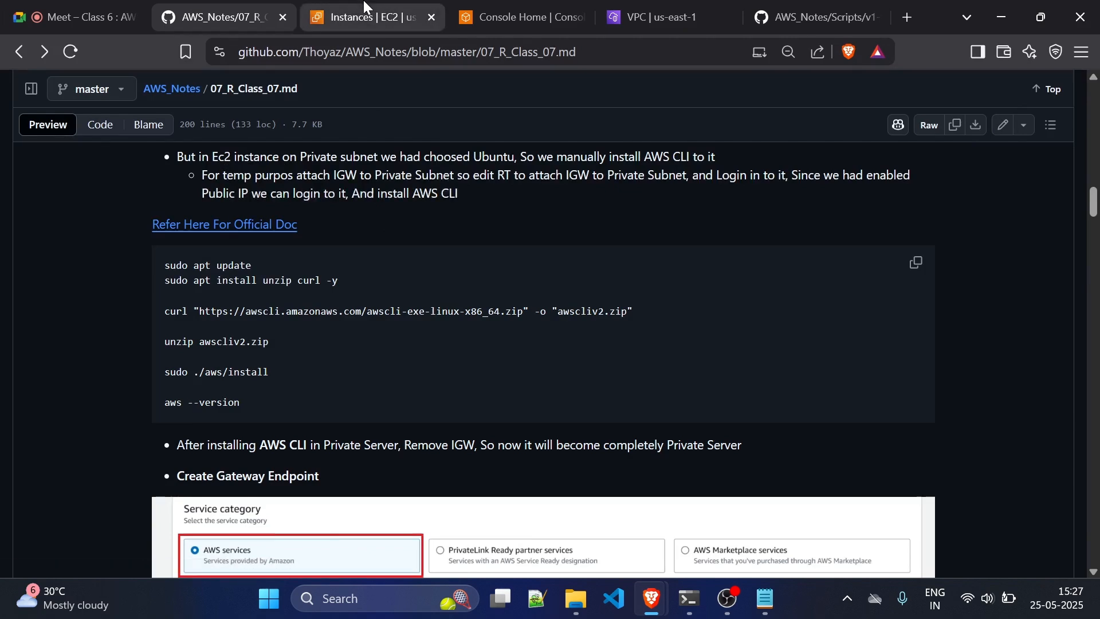
click(365, 8)
click(524, 12)
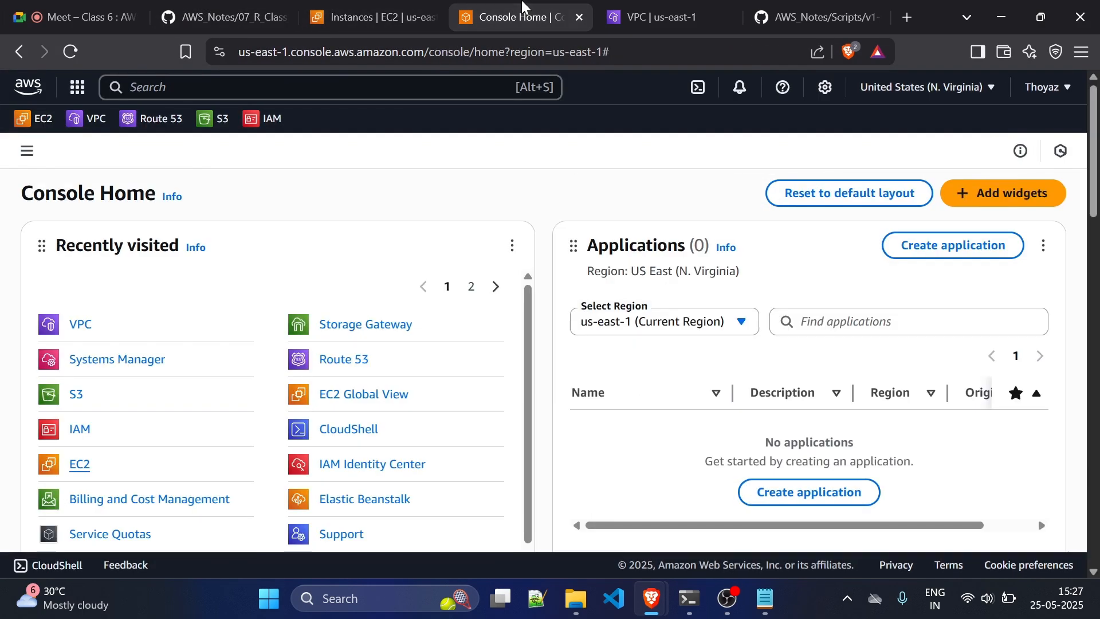
click(631, 9)
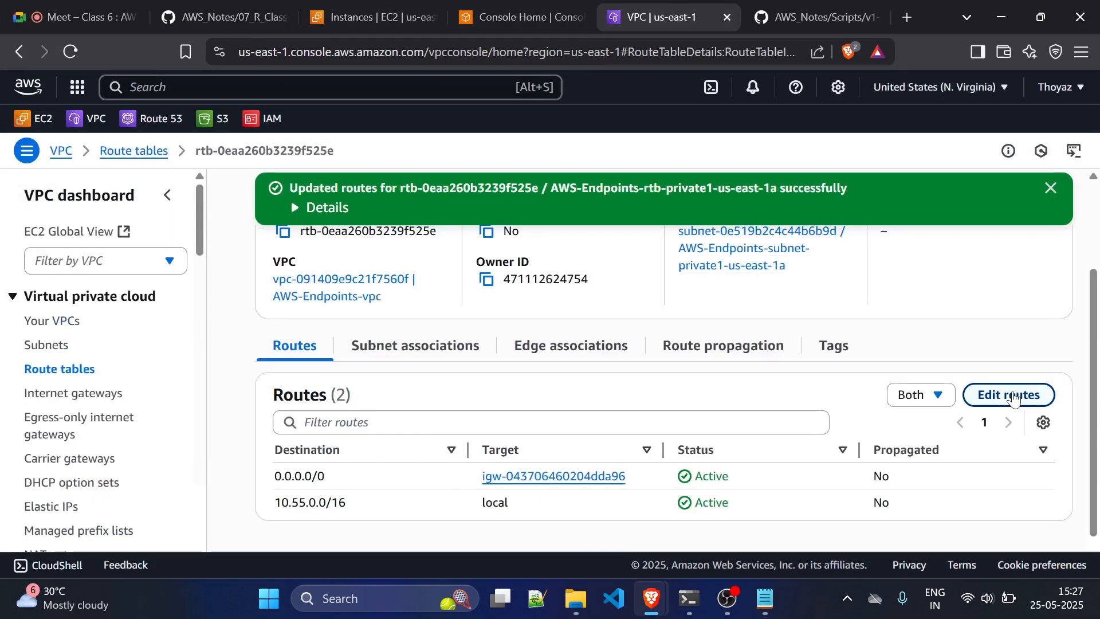
click(977, 394)
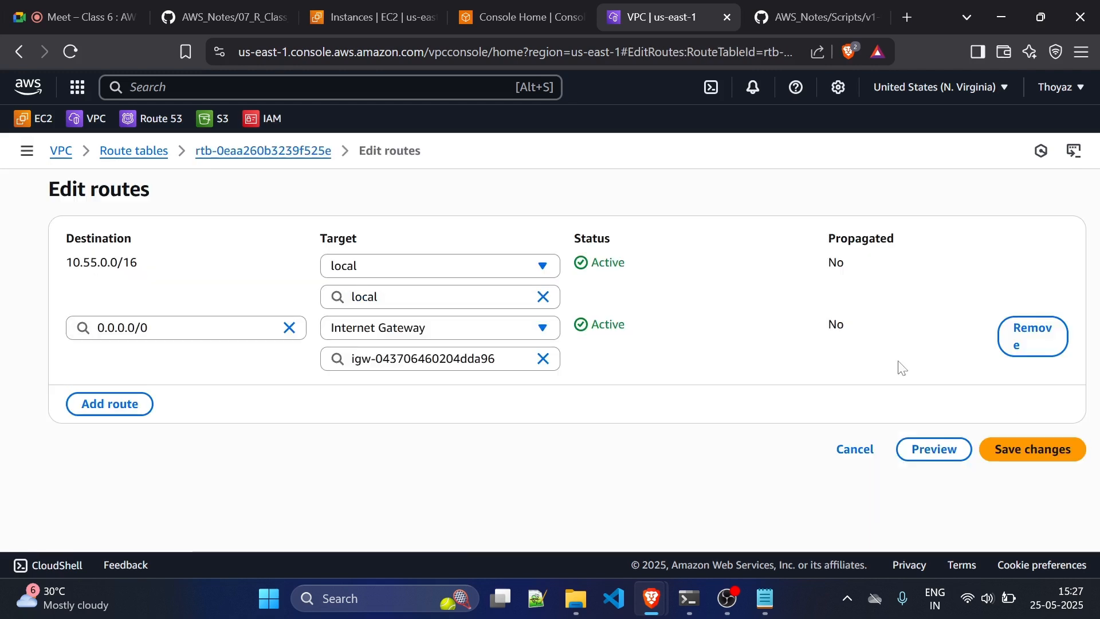
click(1039, 347)
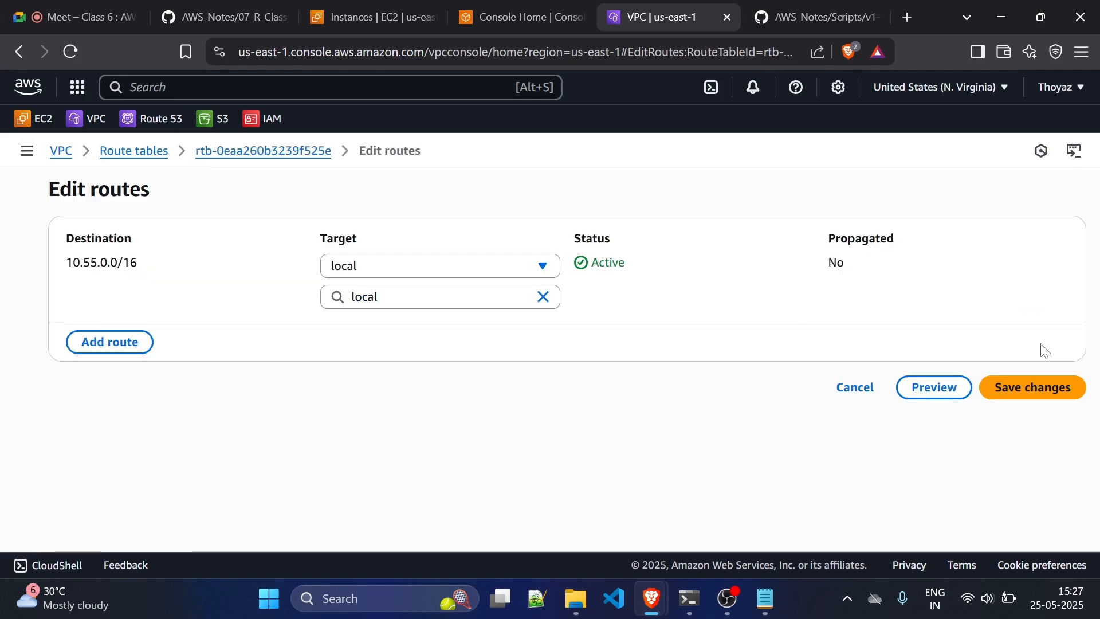
click(1044, 395)
Review the gateway endpoint instructions and architecture diagram in the 07_R_Class_07.md notes.
click(224, 16)
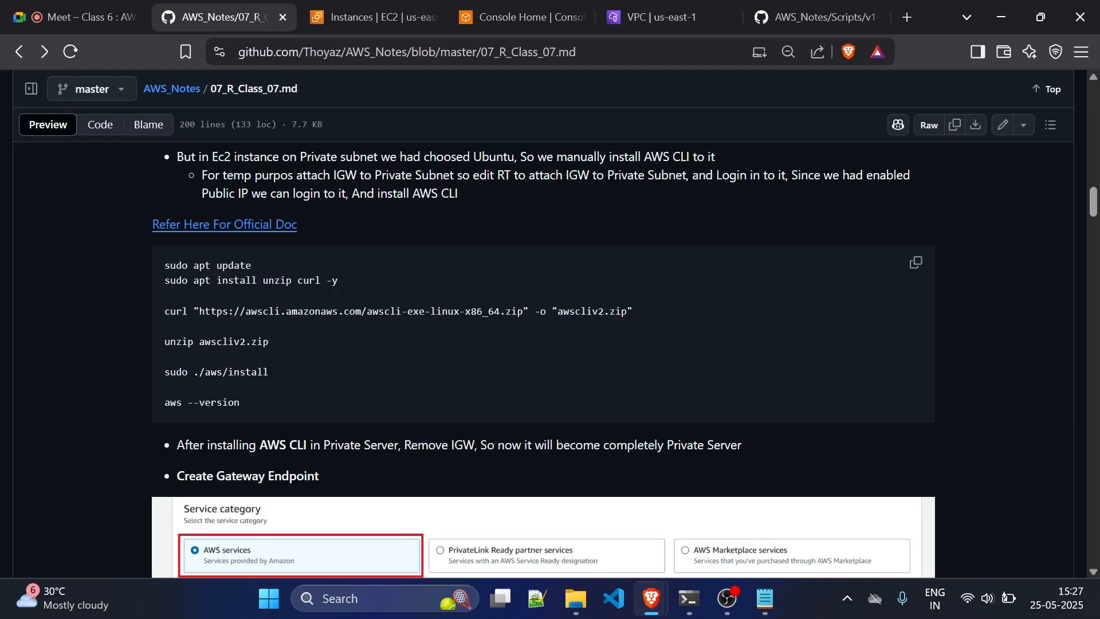
scroll(370, 479, down, 5)
scroll(370, 479, down, 10)
scroll(489, 448, up, 2)
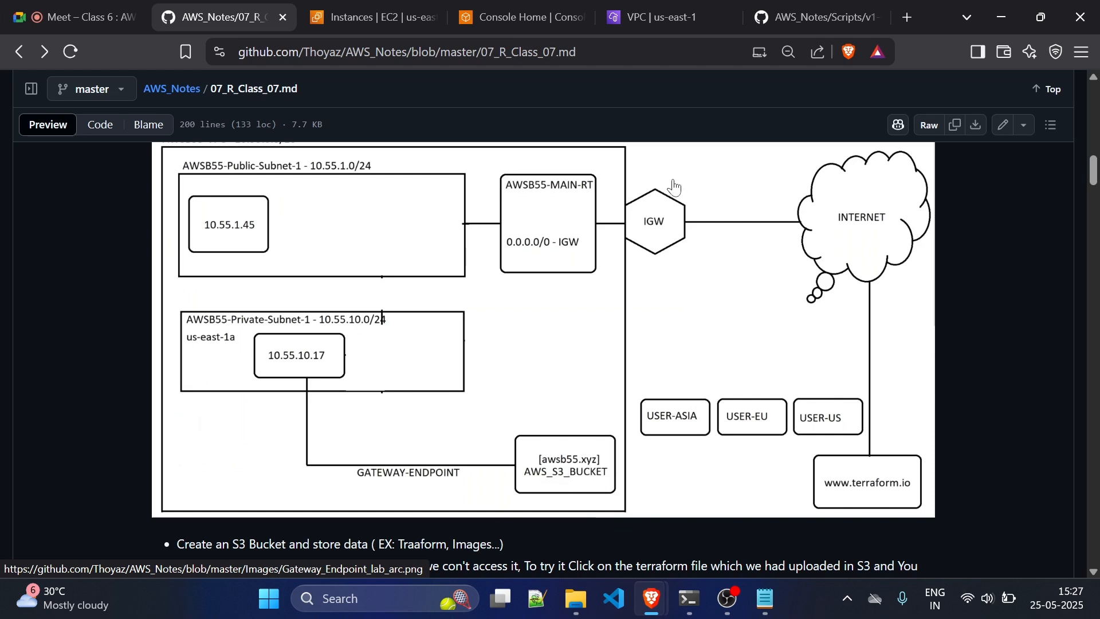
Return to the VPC console, open the S3 console in a separate browser tab, and start creating a bucket.
click(707, 22)
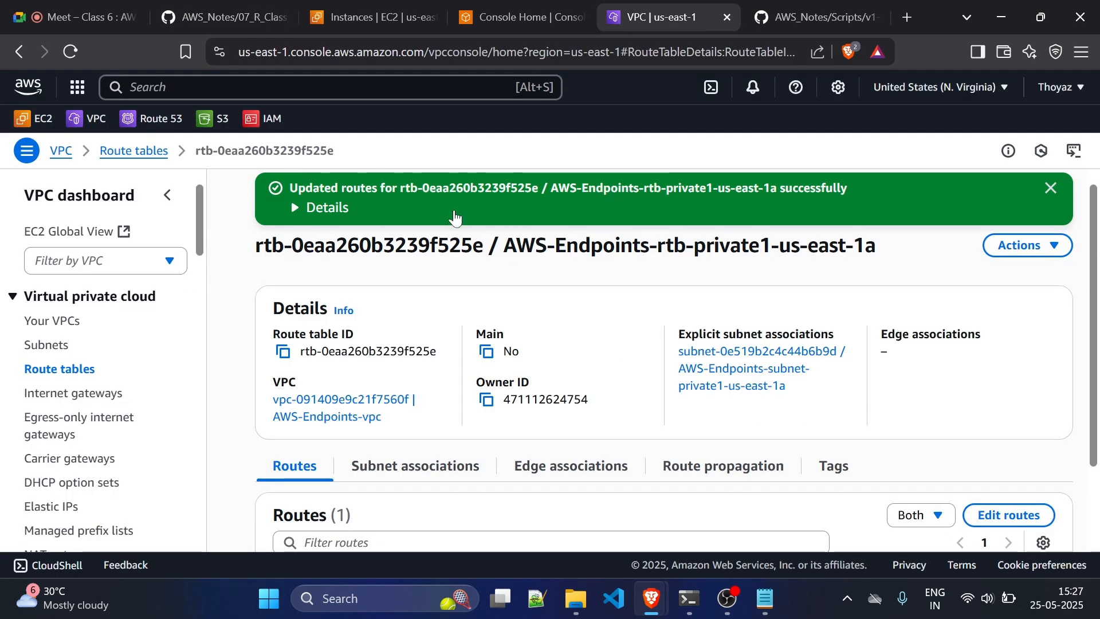
right_click(207, 124)
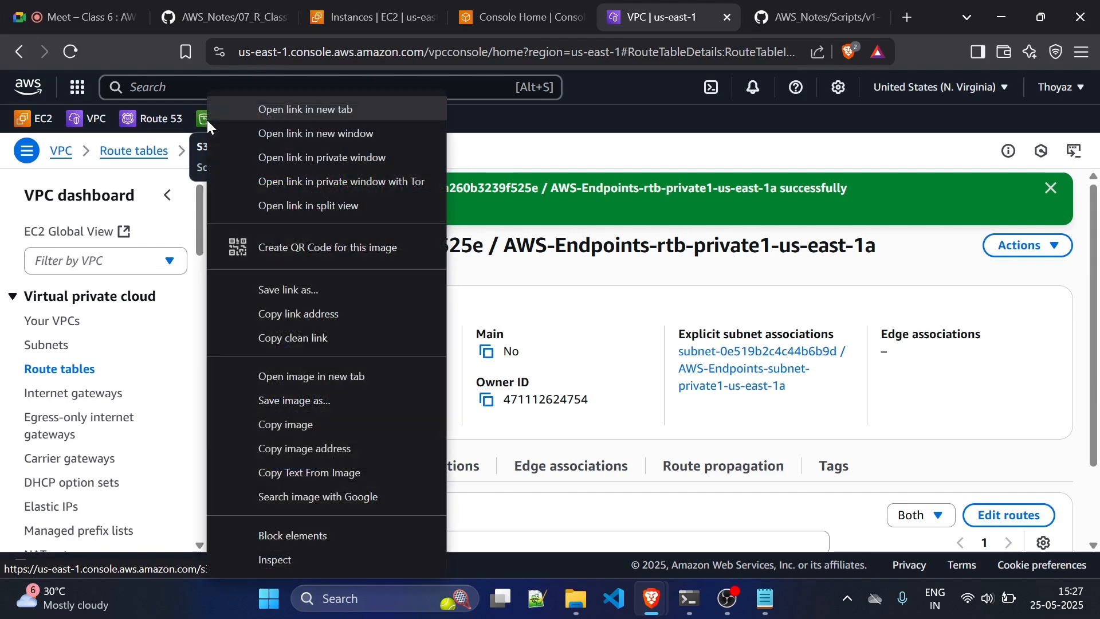
click(246, 112)
click(720, 23)
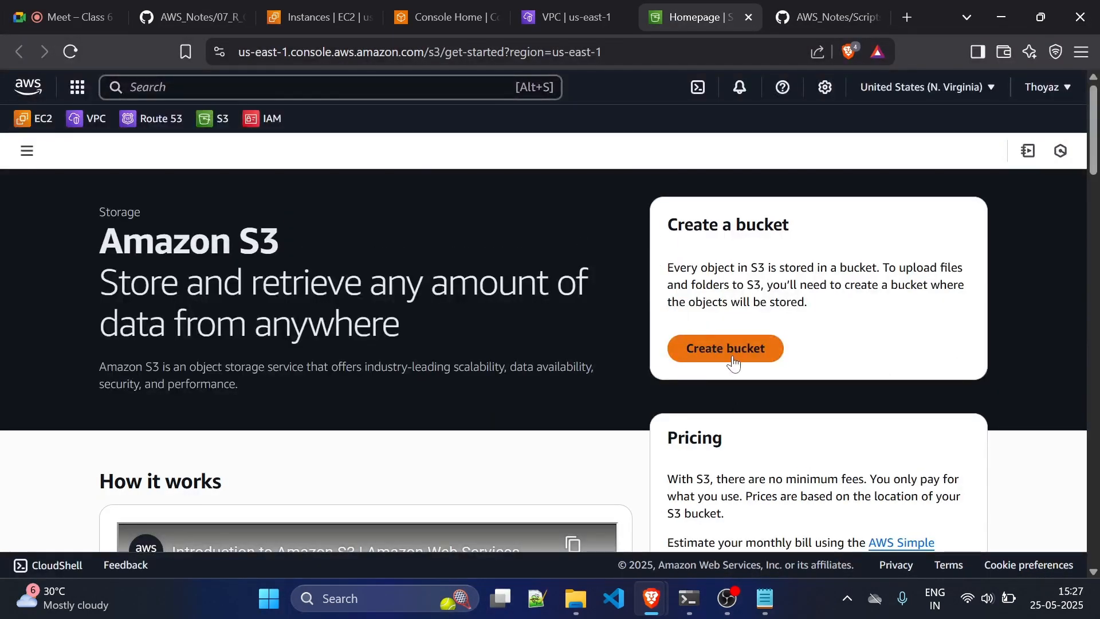
click(732, 360)
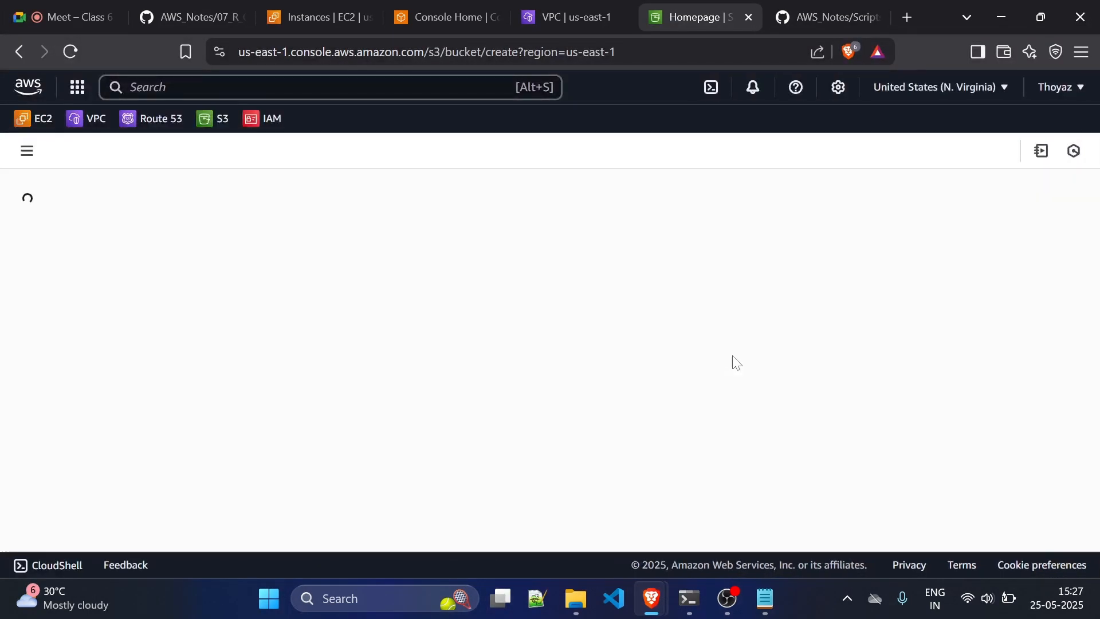
Create a general purpose bucket named buckettolearnendpoints with all public access blocked, and dismiss the notification.
scroll(624, 383, down, 2)
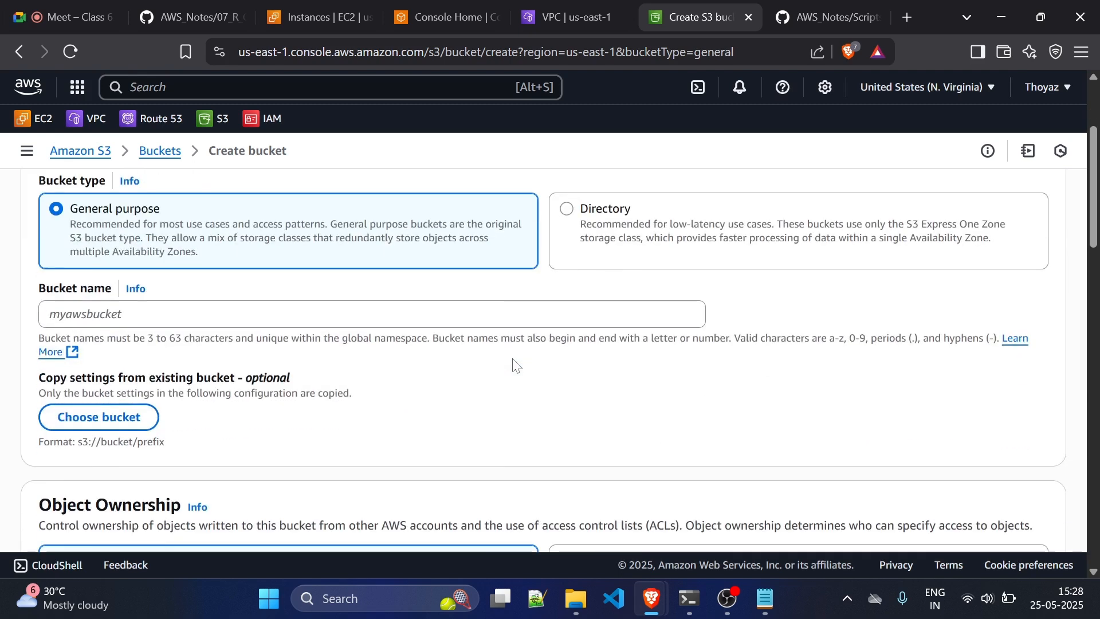
click(382, 315)
text(b)
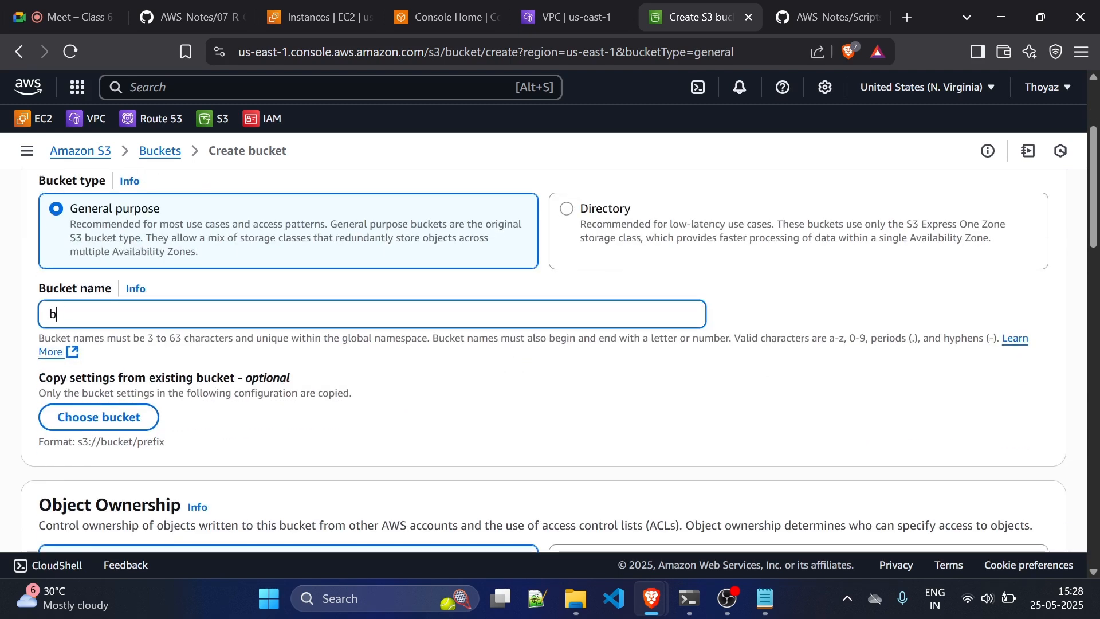
text(tolearn)
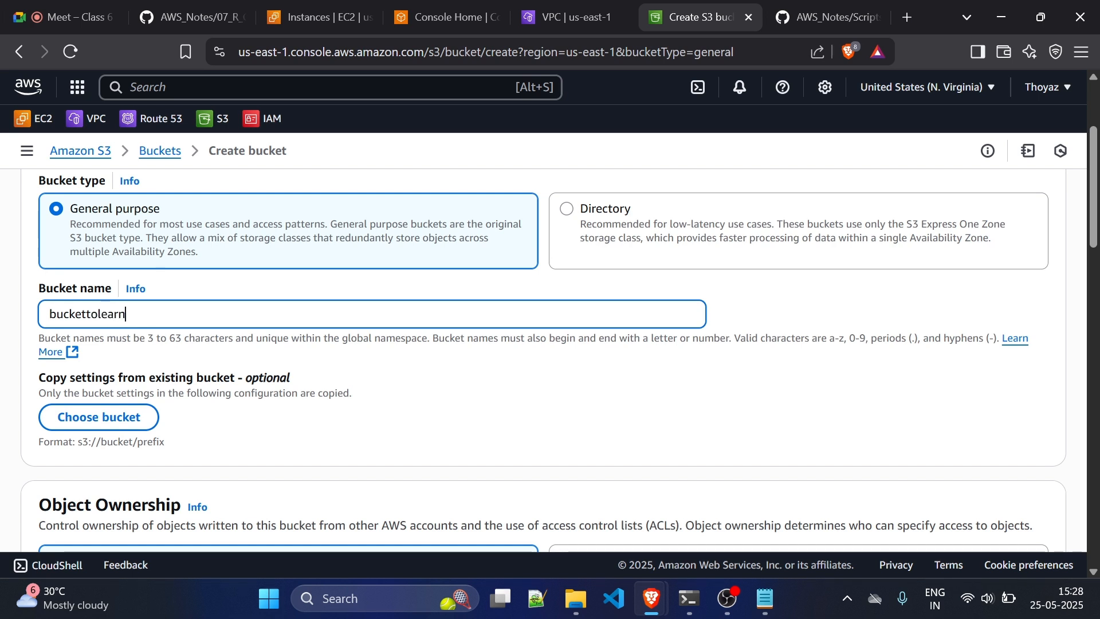
text(endpoints)
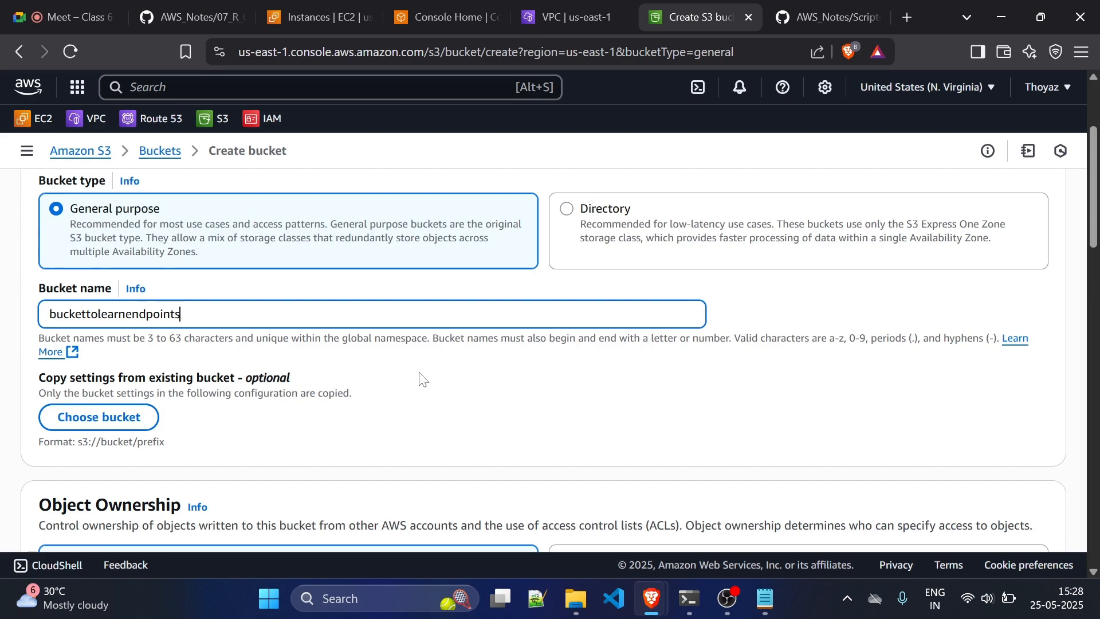
scroll(423, 376, down, 1)
scroll(544, 390, down, 15)
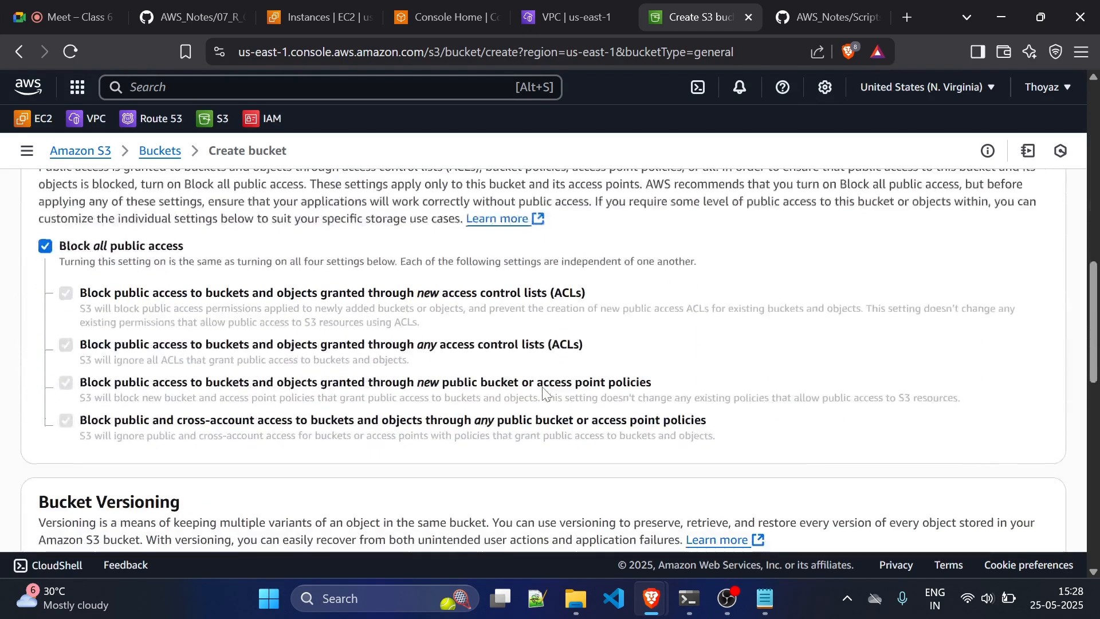
click(1007, 505)
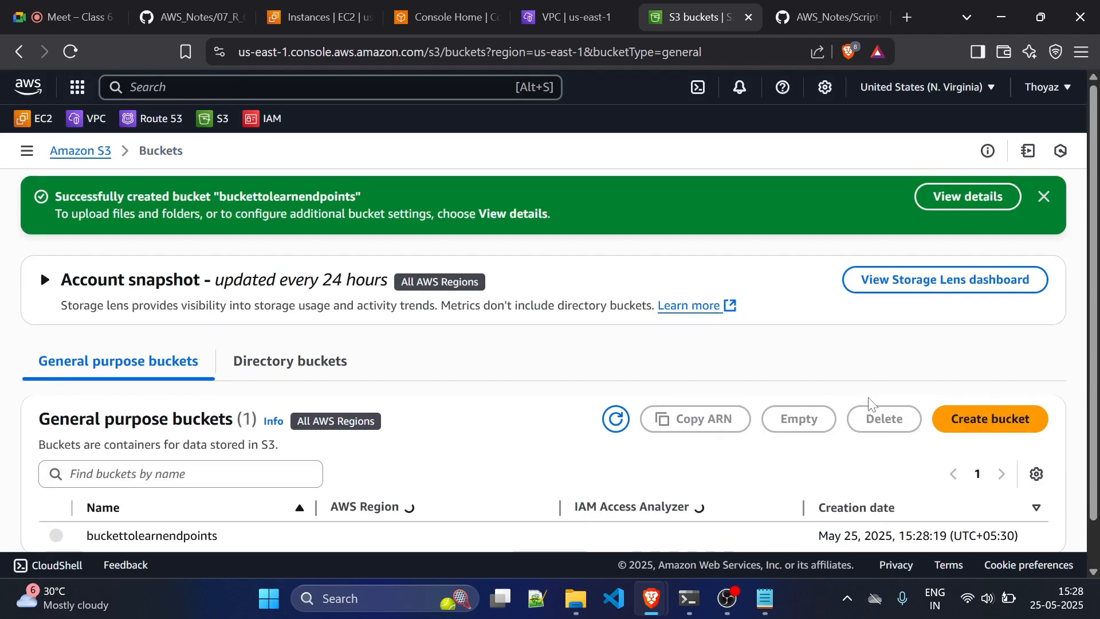
click(1045, 197)
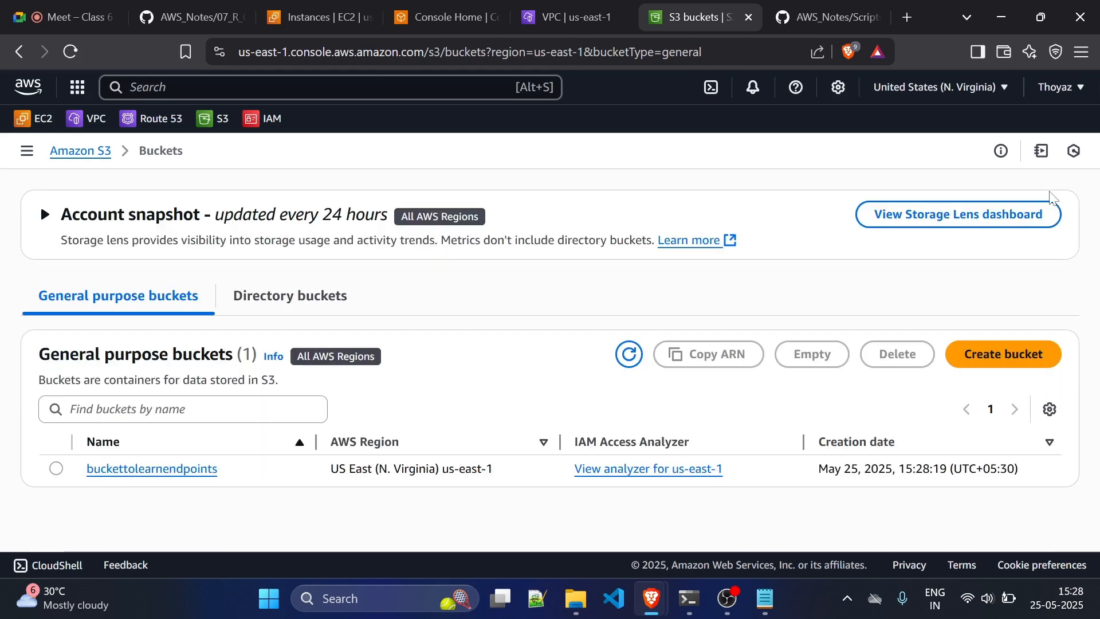
Open the buckettolearnendpoints bucket and its upload page, consulting the architecture diagram in the 07_R_Class_07.md notes.
click(206, 470)
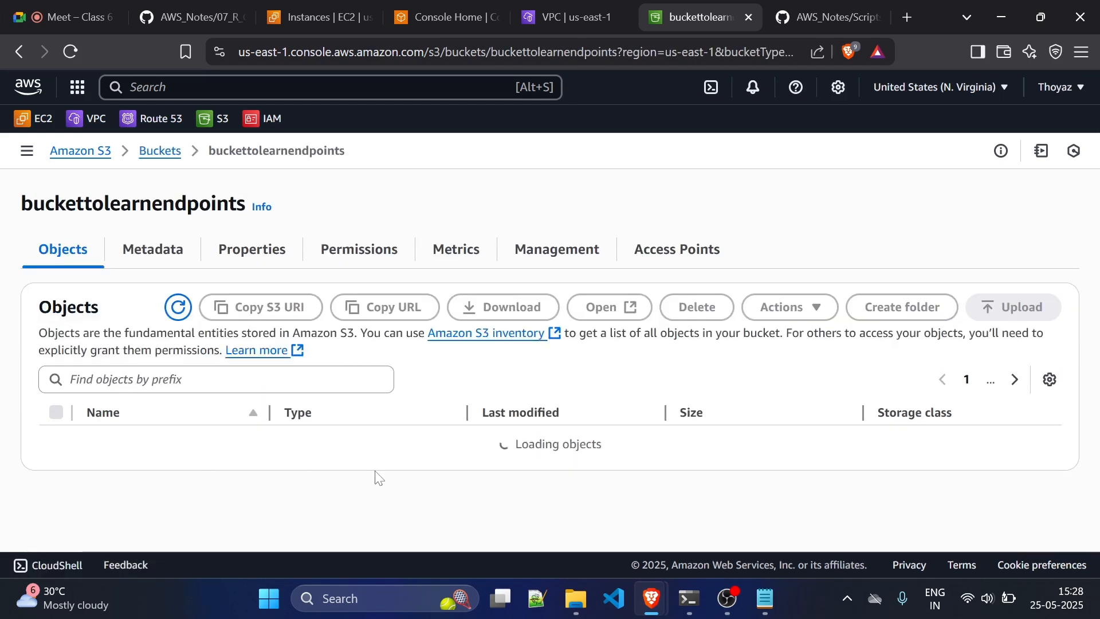
click(189, 18)
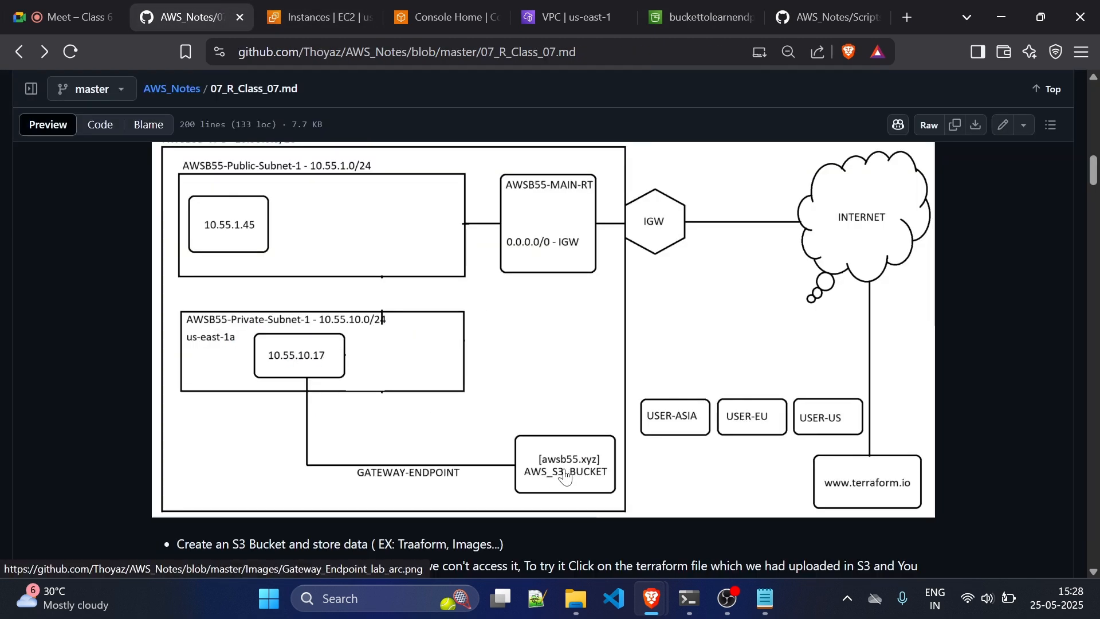
click(762, 8)
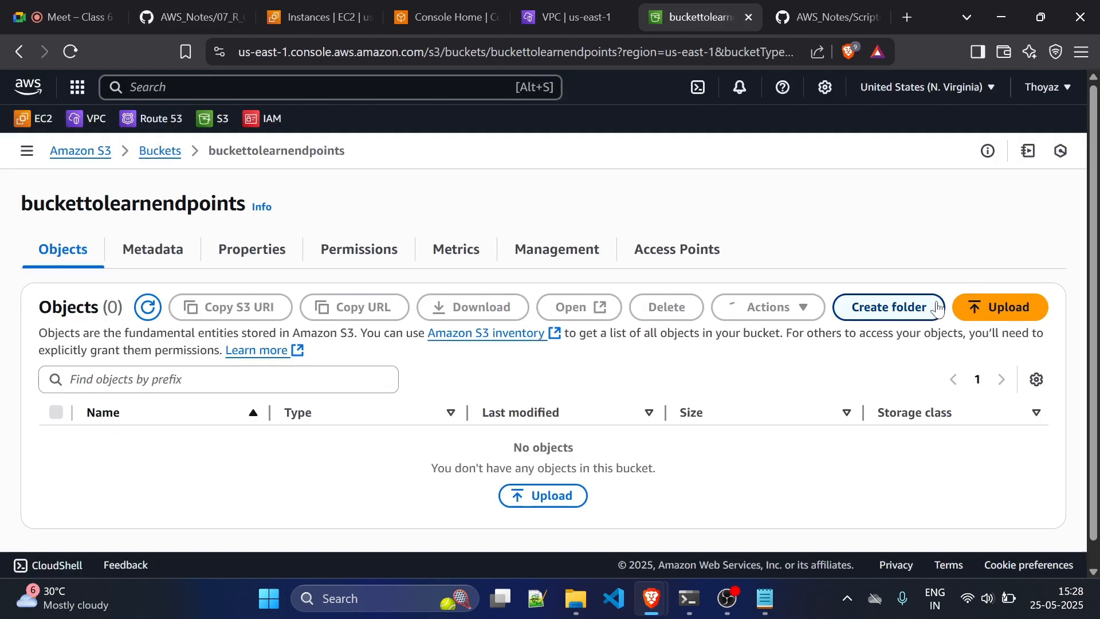
click(988, 310)
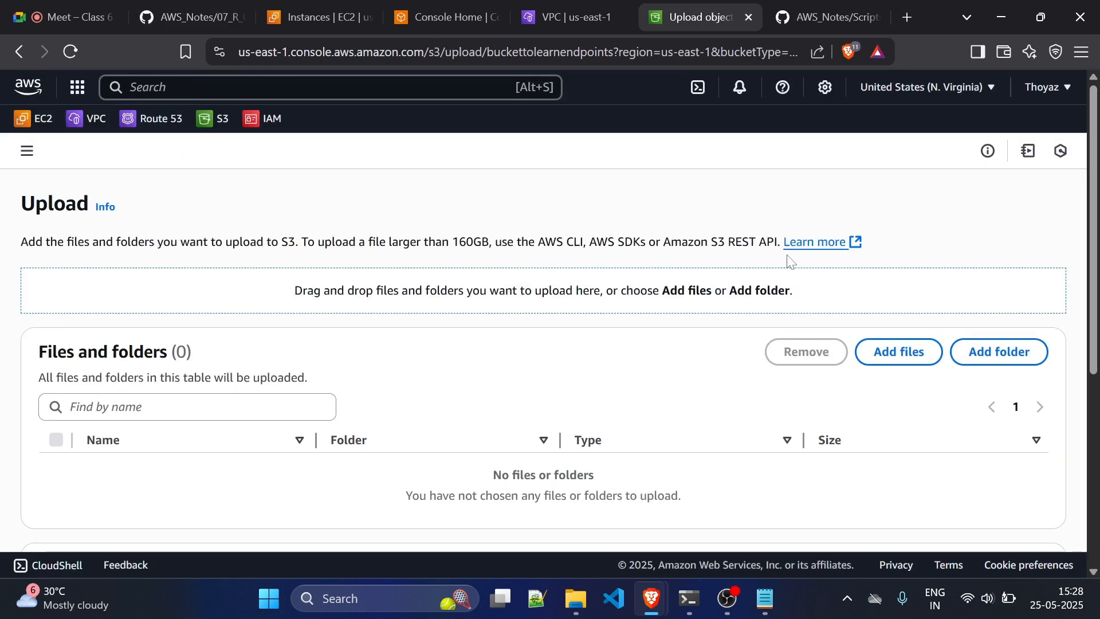
click(218, 5)
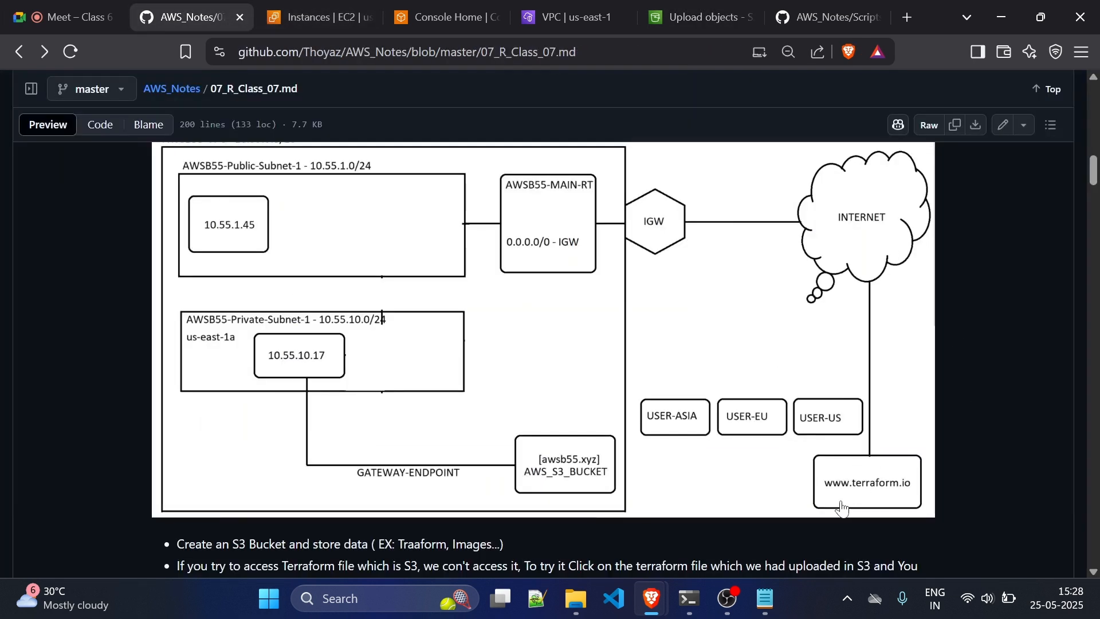
click(676, 18)
Upload terraform_1.12.1_windows_amd64.zip from Downloads to the buckettolearnendpoints bucket and dismiss the notification.
scroll(863, 331, down, 3)
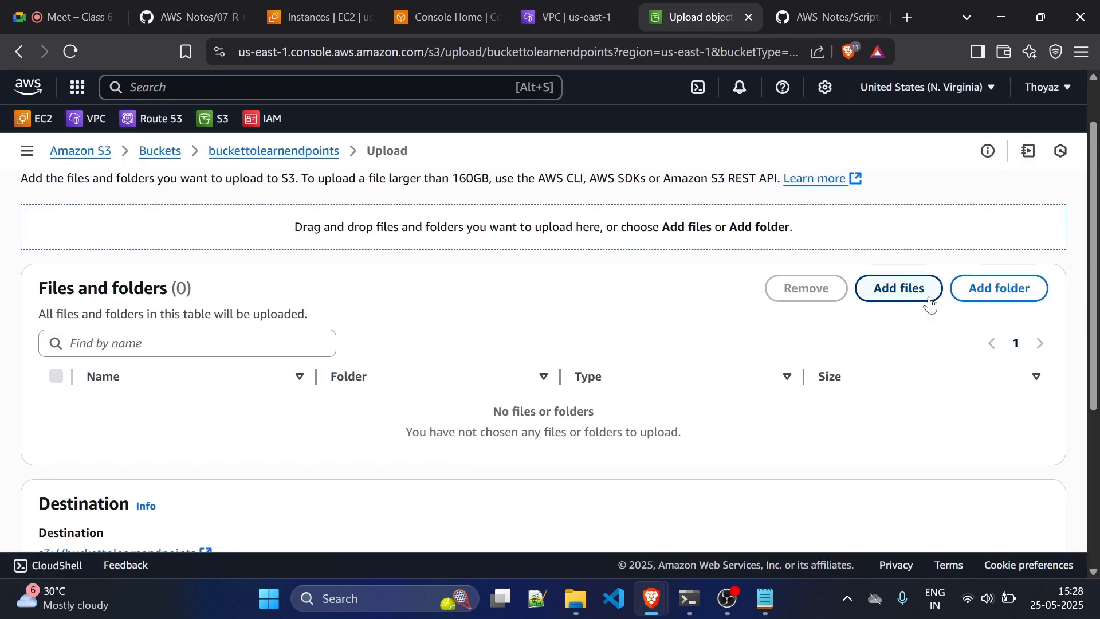
scroll(822, 369, down, 1)
scroll(822, 368, up, 2)
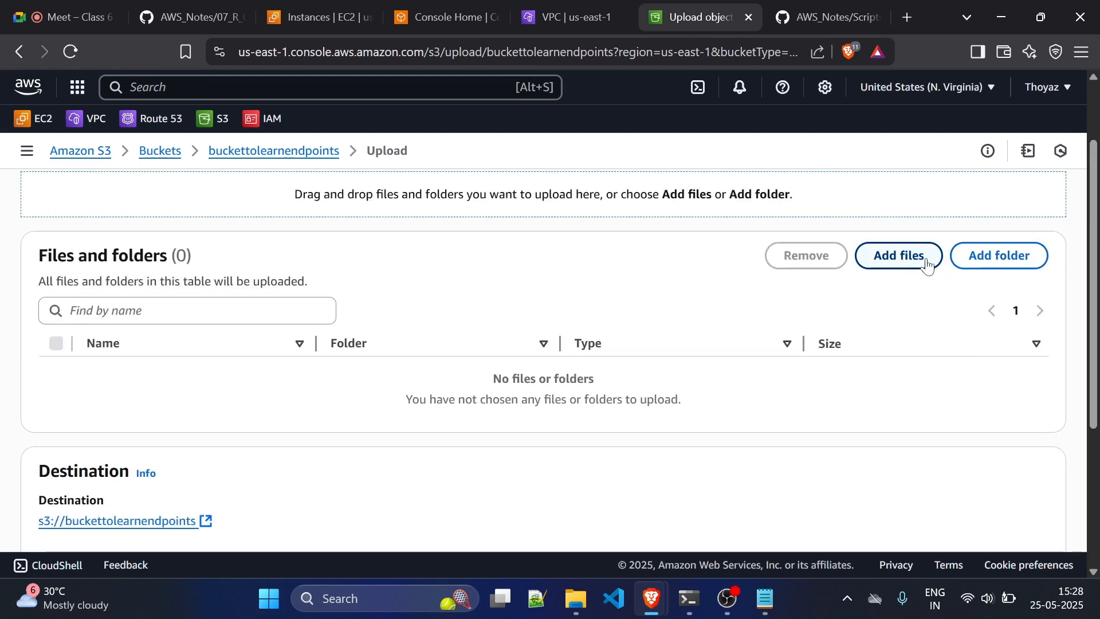
click(903, 256)
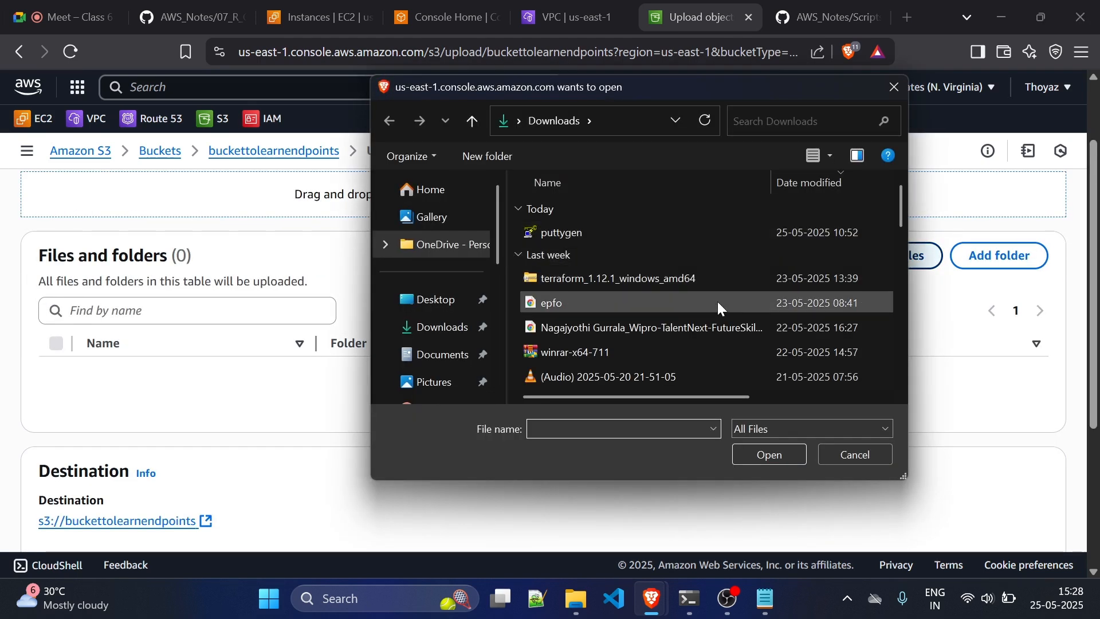
click(641, 277)
click(776, 456)
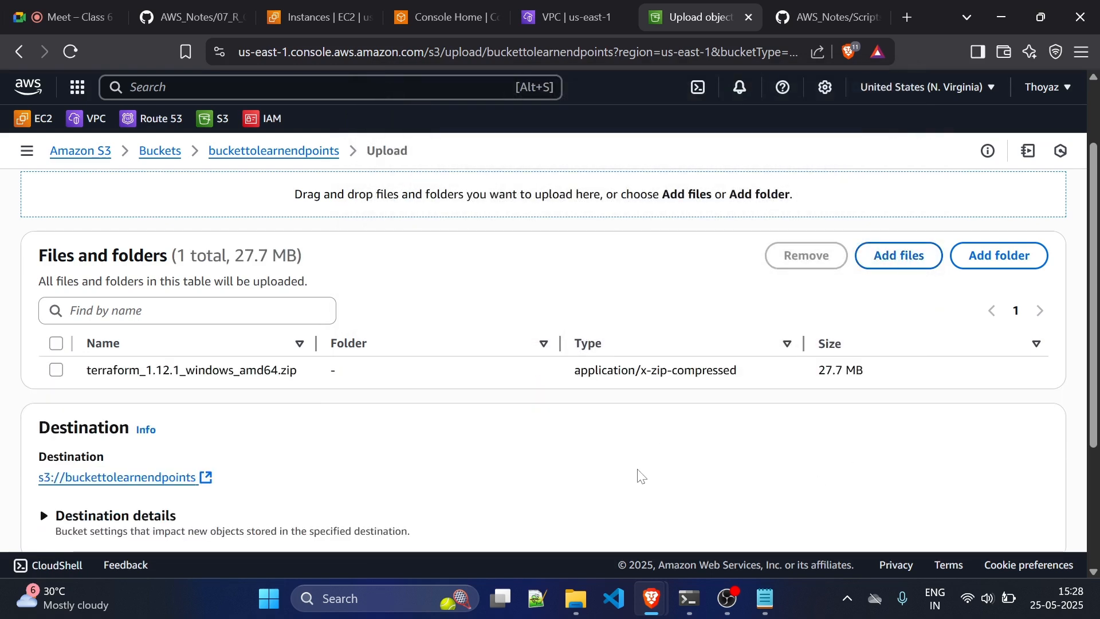
scroll(688, 474, down, 3)
click(1019, 507)
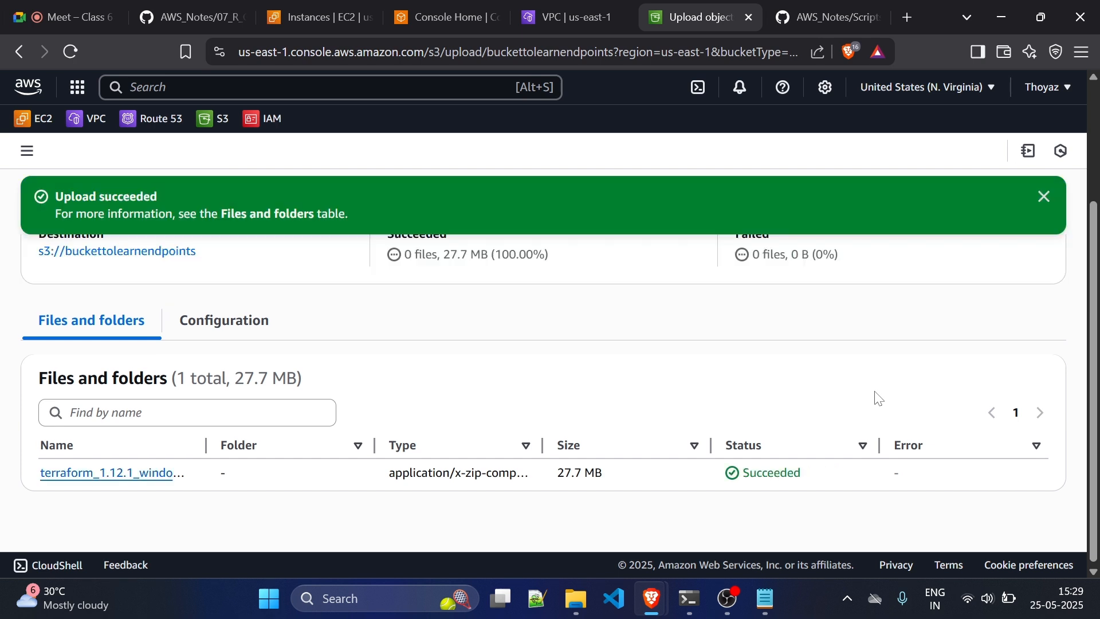
click(1044, 196)
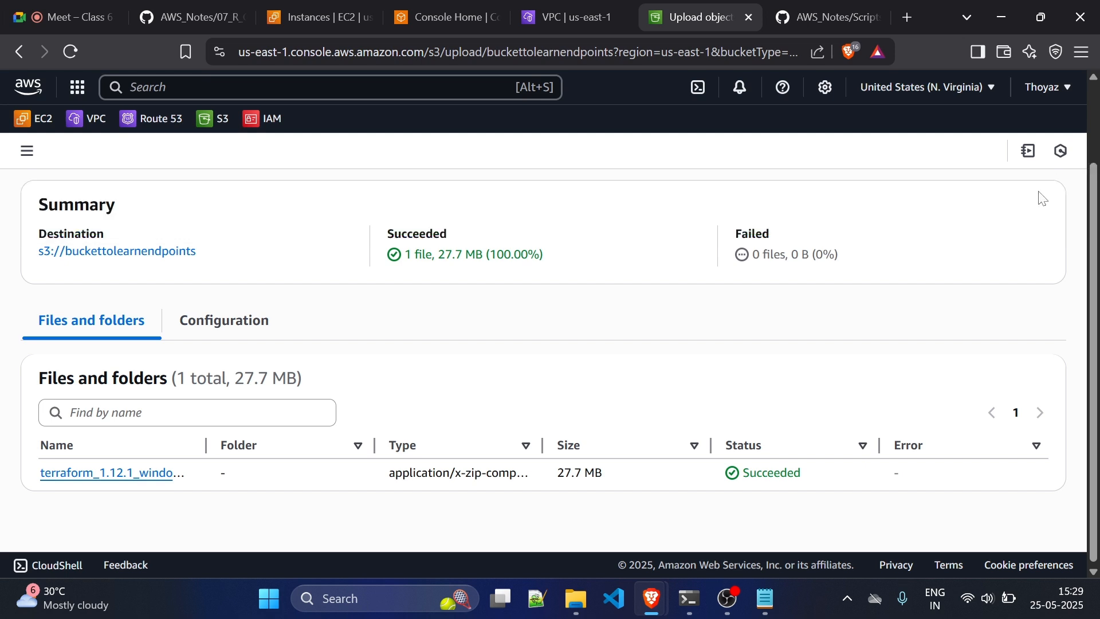
Open the details of the uploaded Terraform zip and examine its S3 URI and Object URL.
click(133, 474)
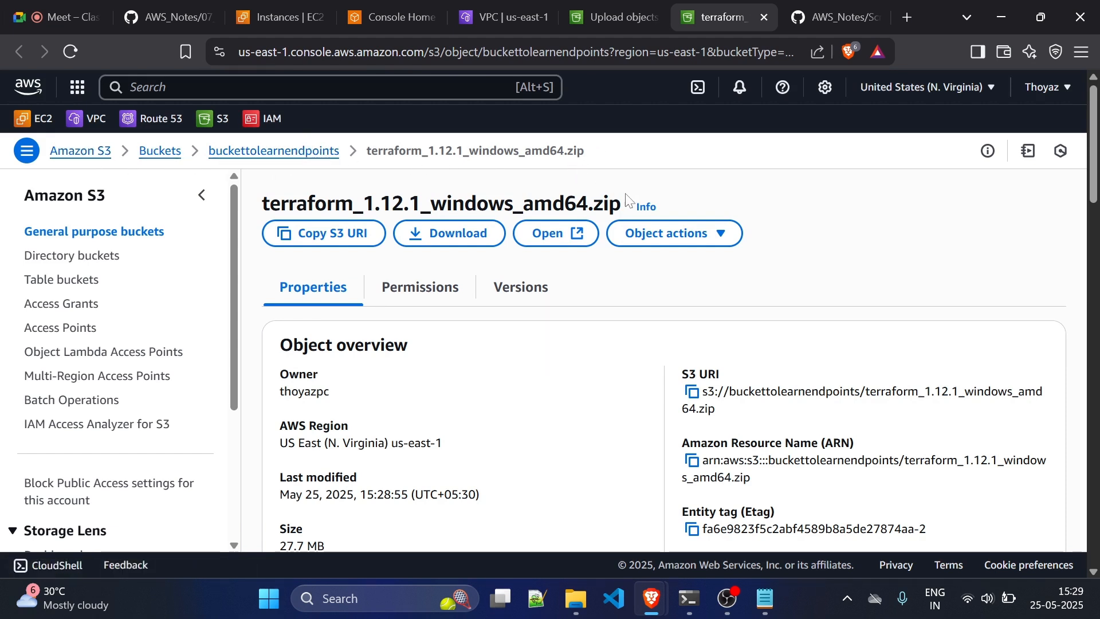
scroll(651, 304, down, 1)
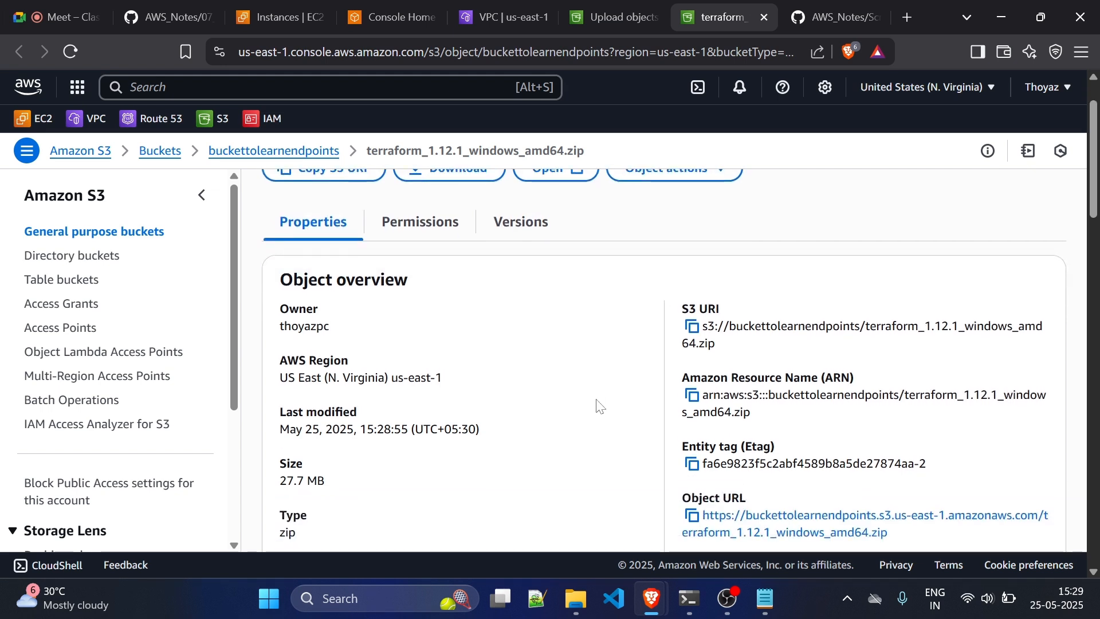
scroll(599, 406, down, 1)
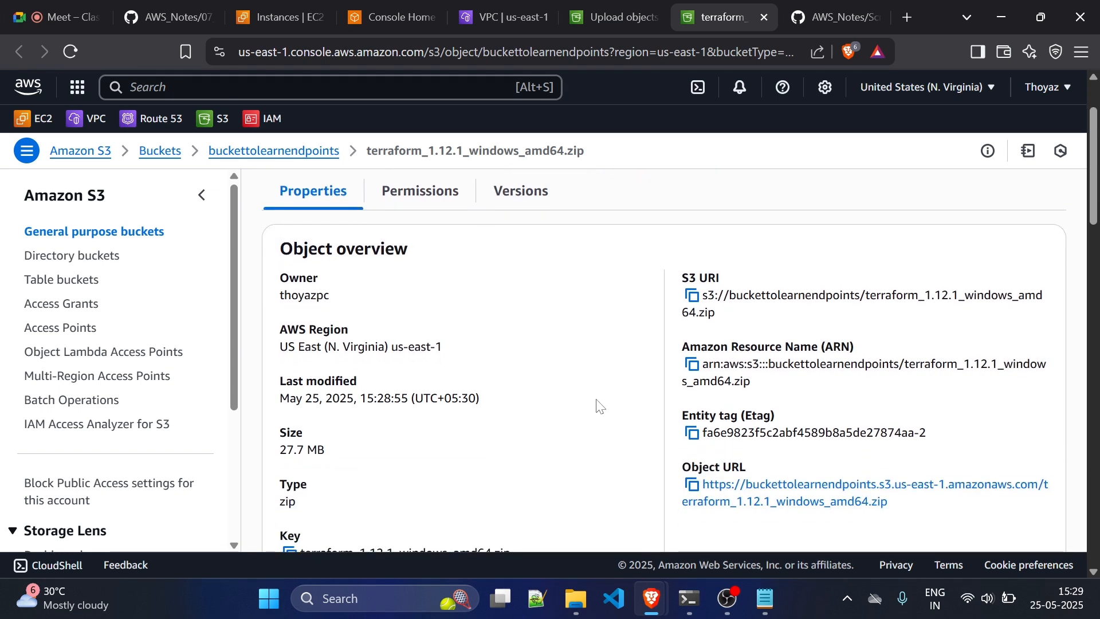
drag(729, 281, 681, 282)
drag(760, 471, 679, 478)
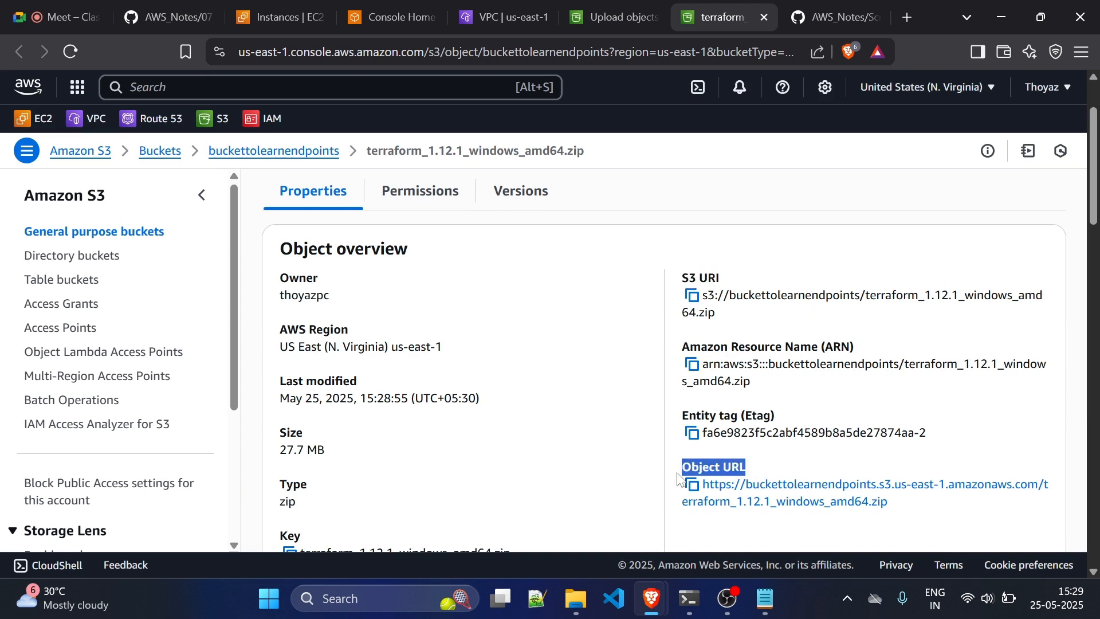
click(761, 470)
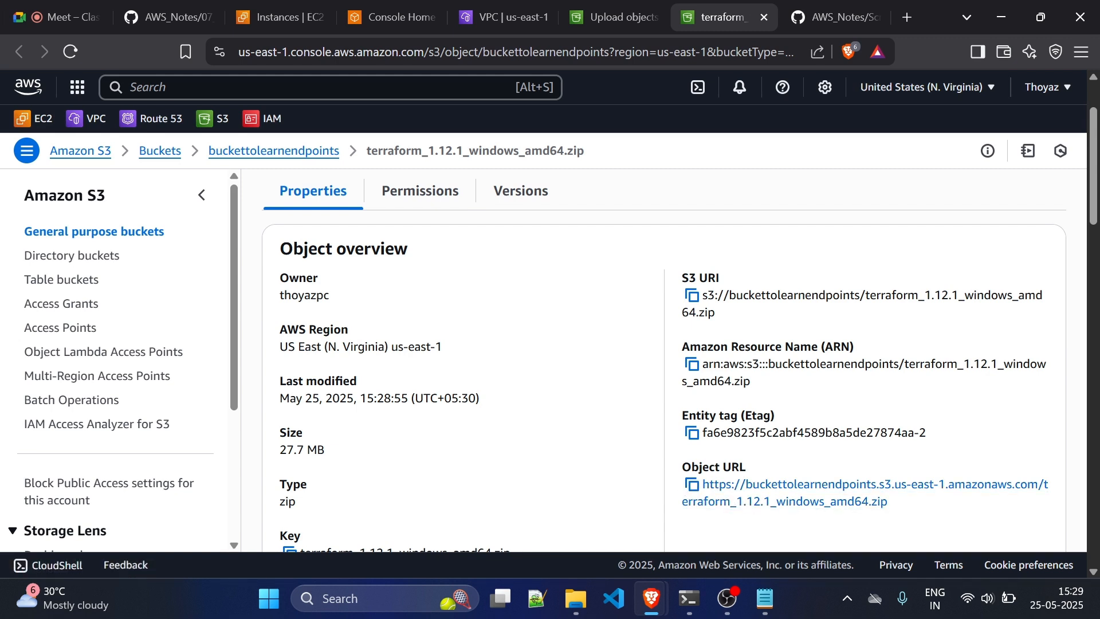
drag(682, 467, 751, 468)
click(754, 471)
drag(676, 280, 730, 281)
click(738, 283)
Copy the zip's Object URL, try to open it in a new browser tab, and return to the object's details page.
click(690, 487)
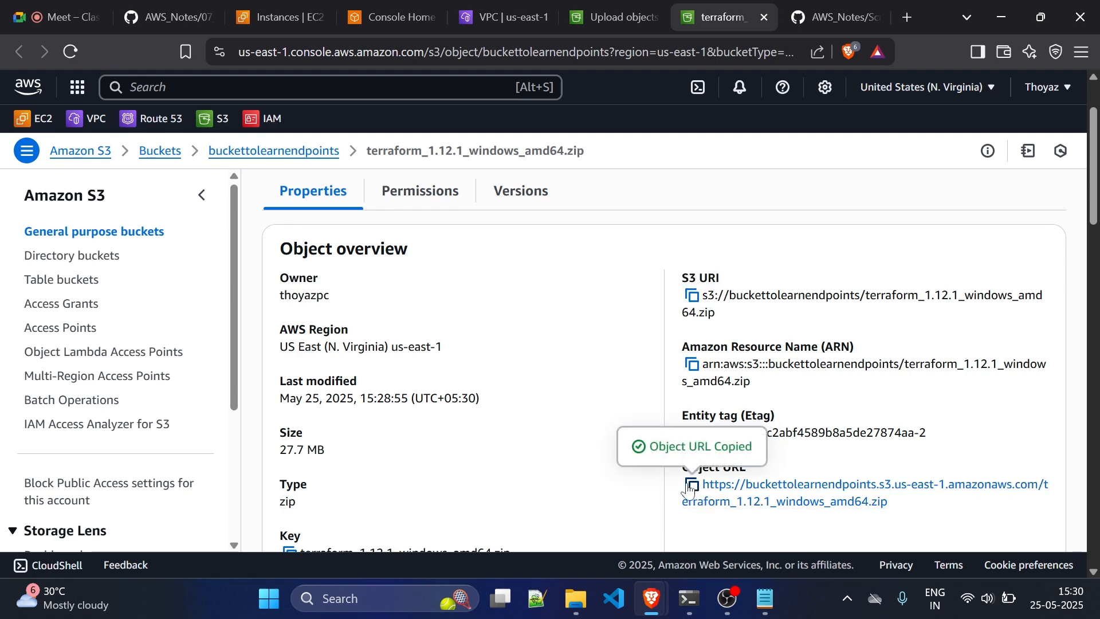
click(908, 17)
key(ctrl+v)
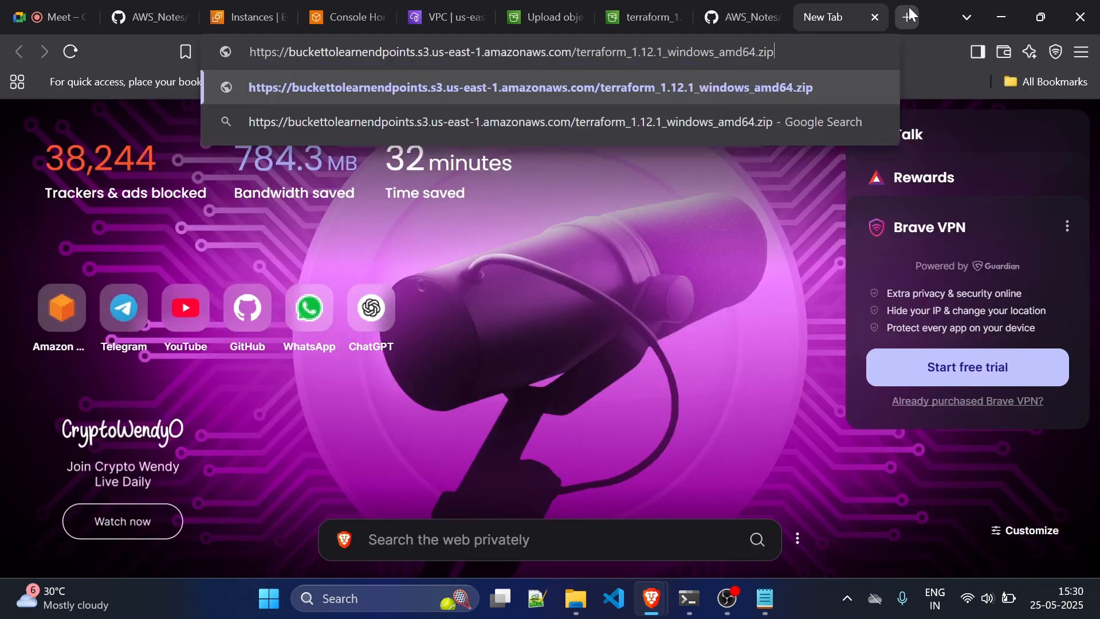
key(Return)
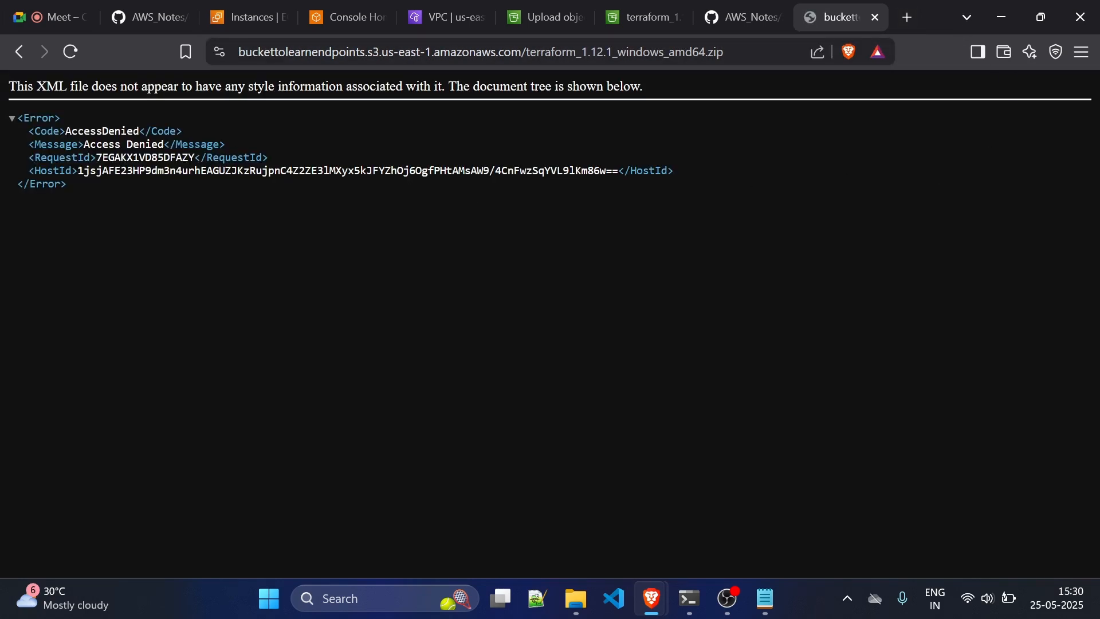
drag(139, 133, 66, 132)
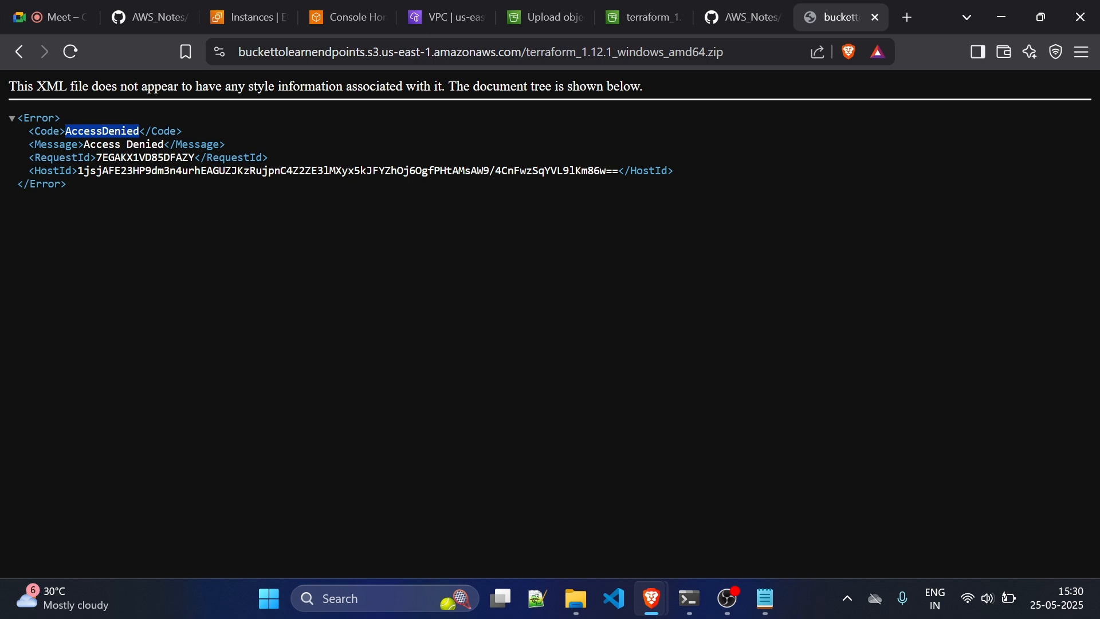
click(102, 132)
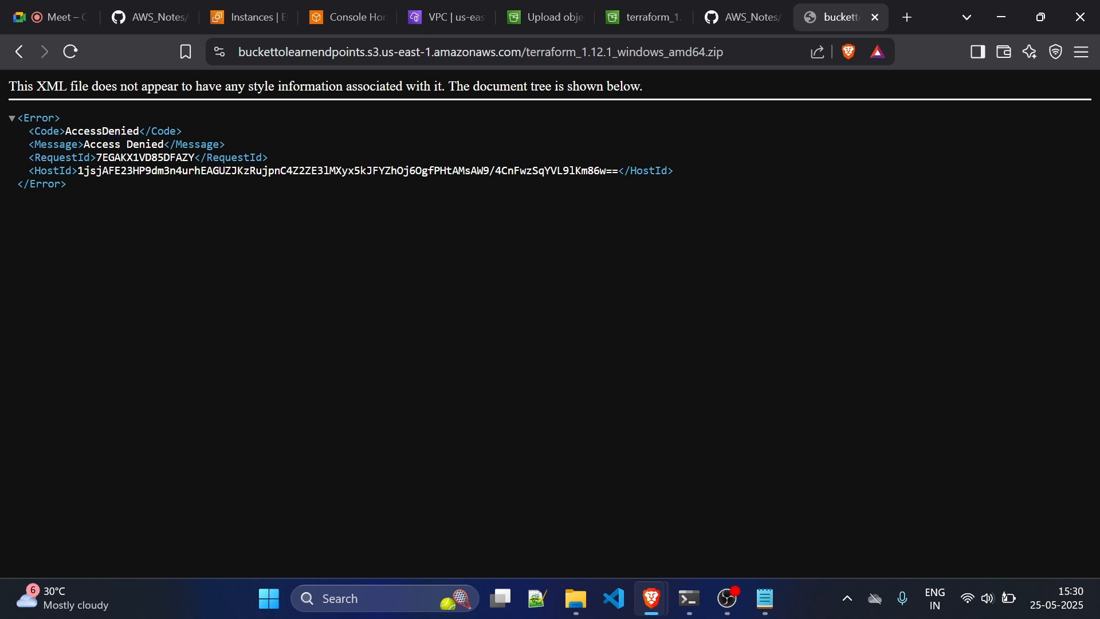
click(652, 8)
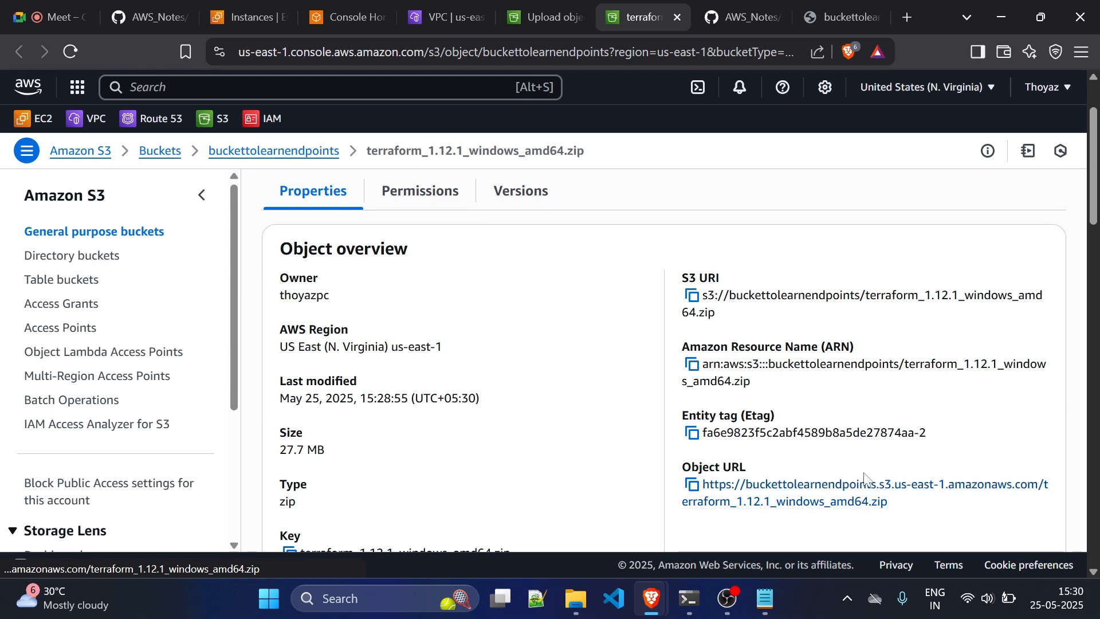
Copy the zip's Object URL and try to download it with wget on the private Ubuntu server in the terminal.
click(692, 485)
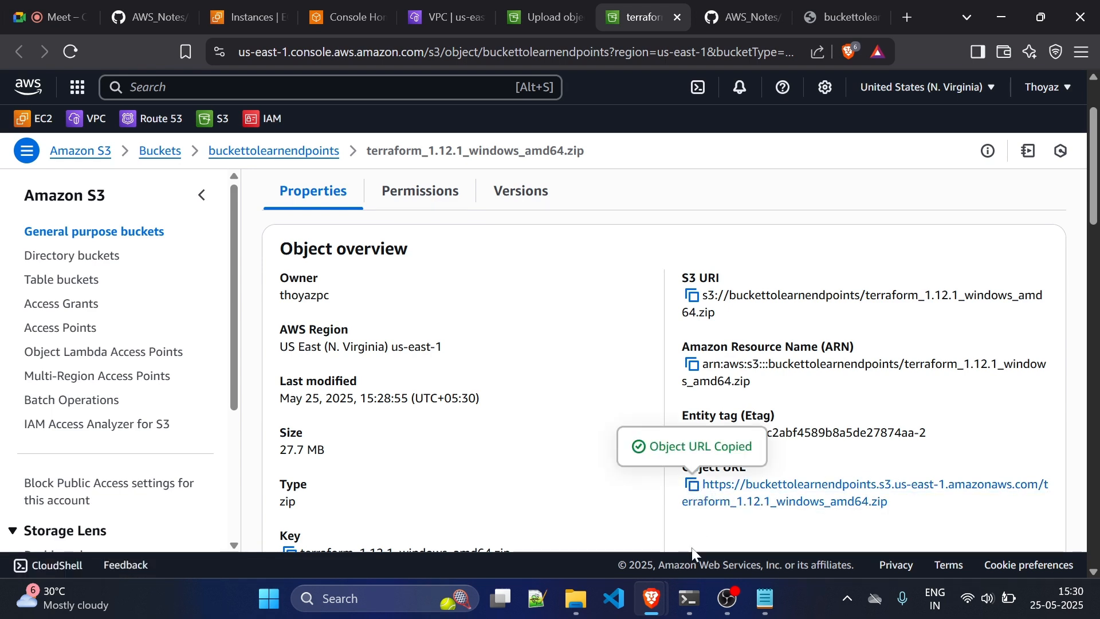
click(691, 610)
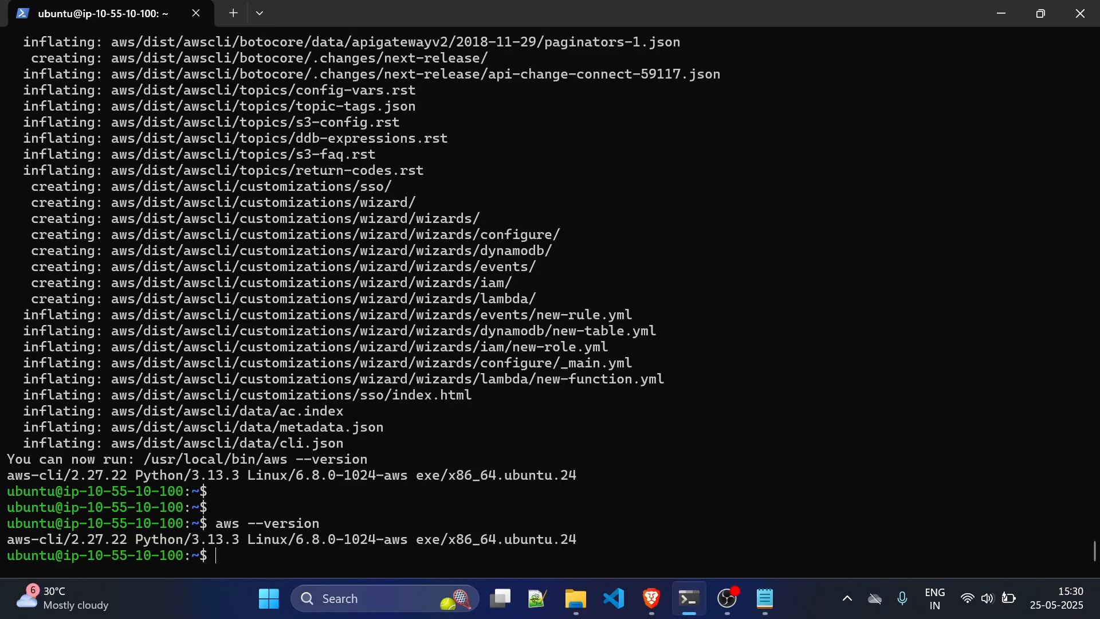
key(Return)
key(Return)
key(Return)
key(Return)
text(wget)
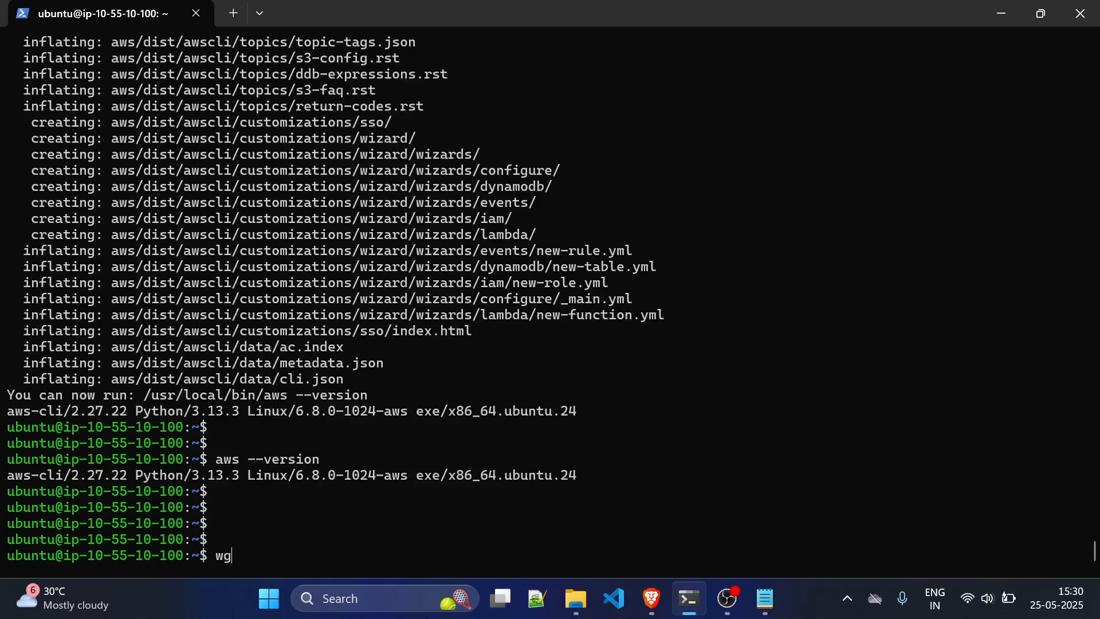
key(ctrl+v)
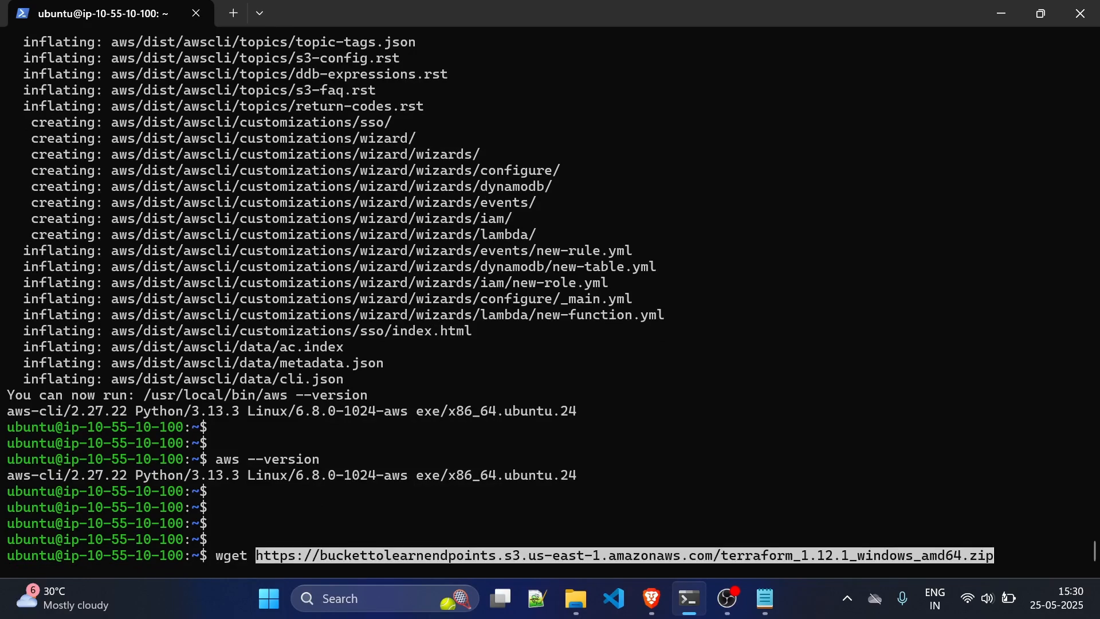
key(Return)
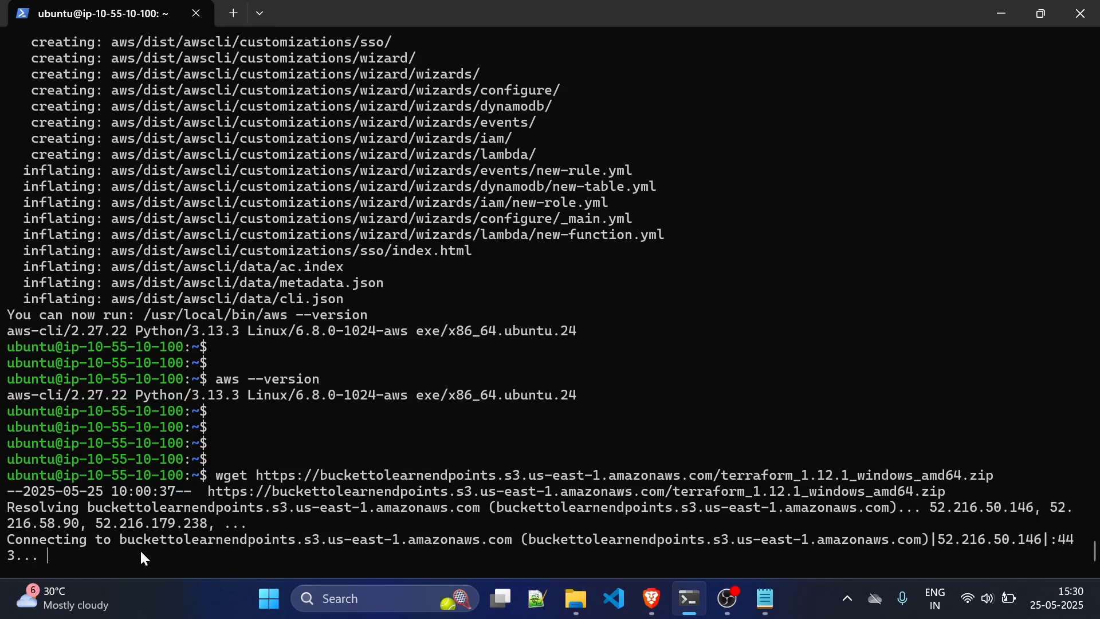
Examine the bucket hostname and region in the wget output on the private server, and interrupt the download attempt.
drag(125, 541, 284, 544)
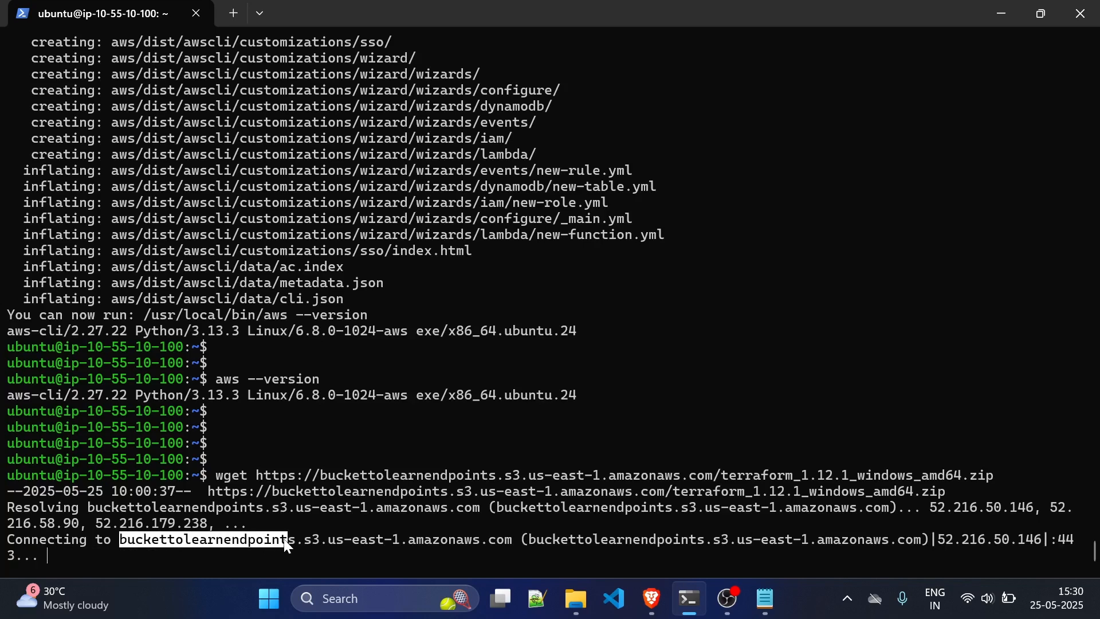
click(315, 540)
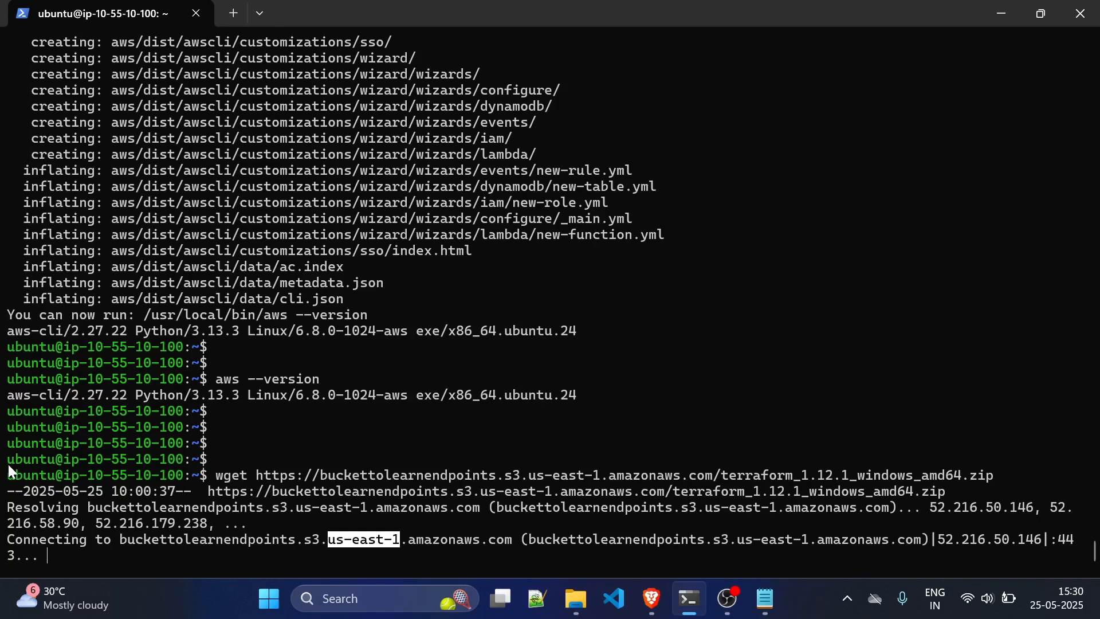
drag(7, 475, 182, 483)
click(265, 523)
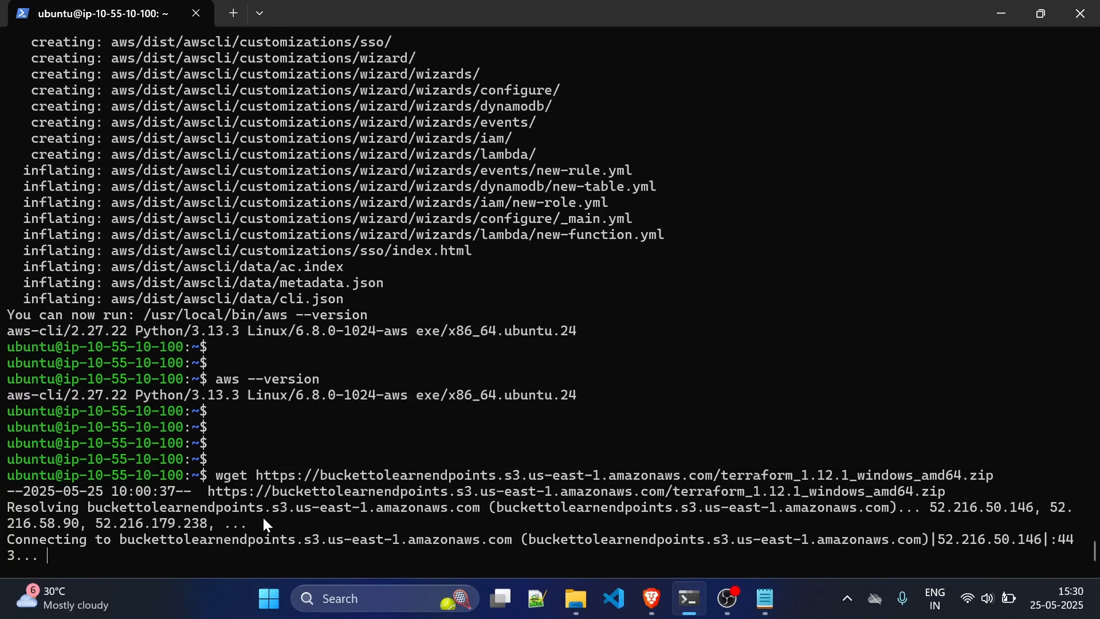
key(ctrl+c)
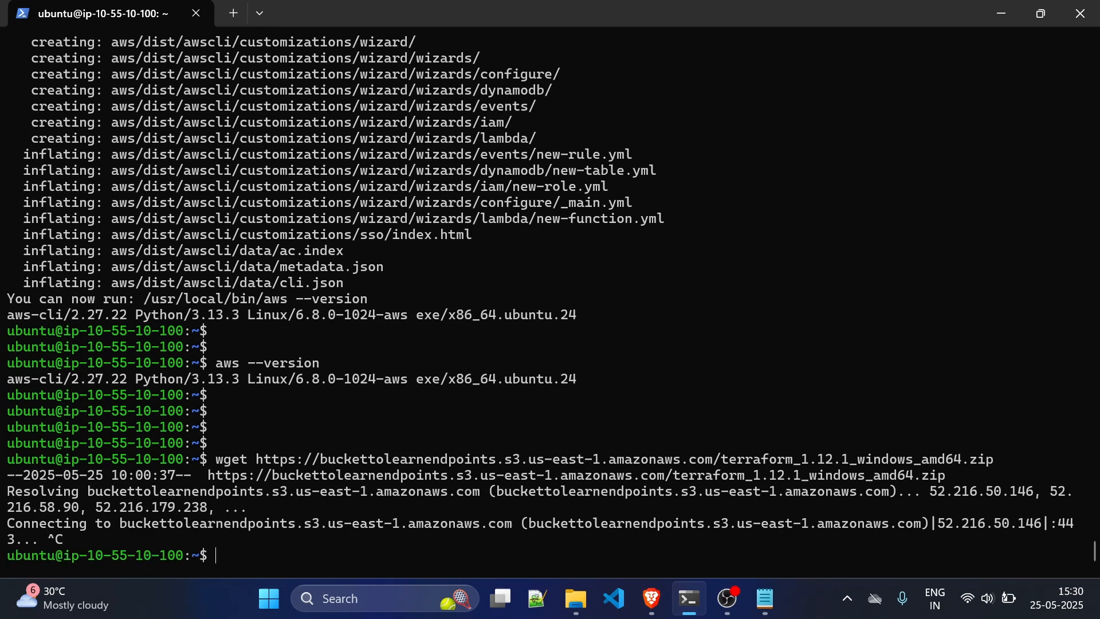
Exit the private server's SSH session to return to the public EC2 instance's shell.
key(Return)
key(Return)
key(Return)
text(exit)
key(Return)
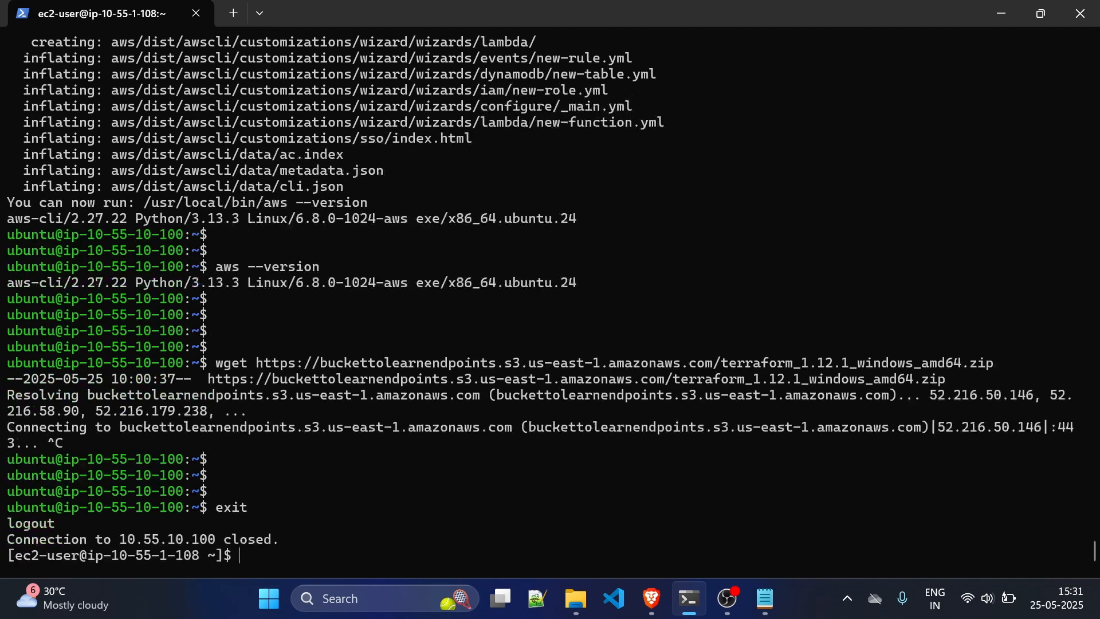
key(Return)
key(Return)
key(Return)
key(Return)
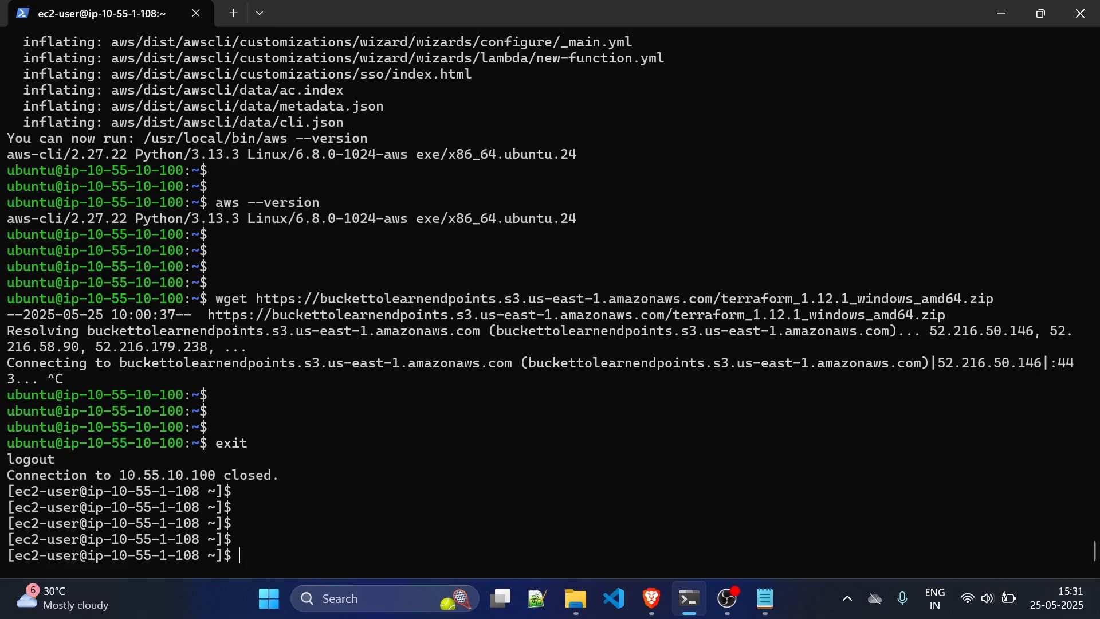
Try to download the zip from its copied Object URL with wget on the public EC2 instance.
drag(229, 546, 25, 553)
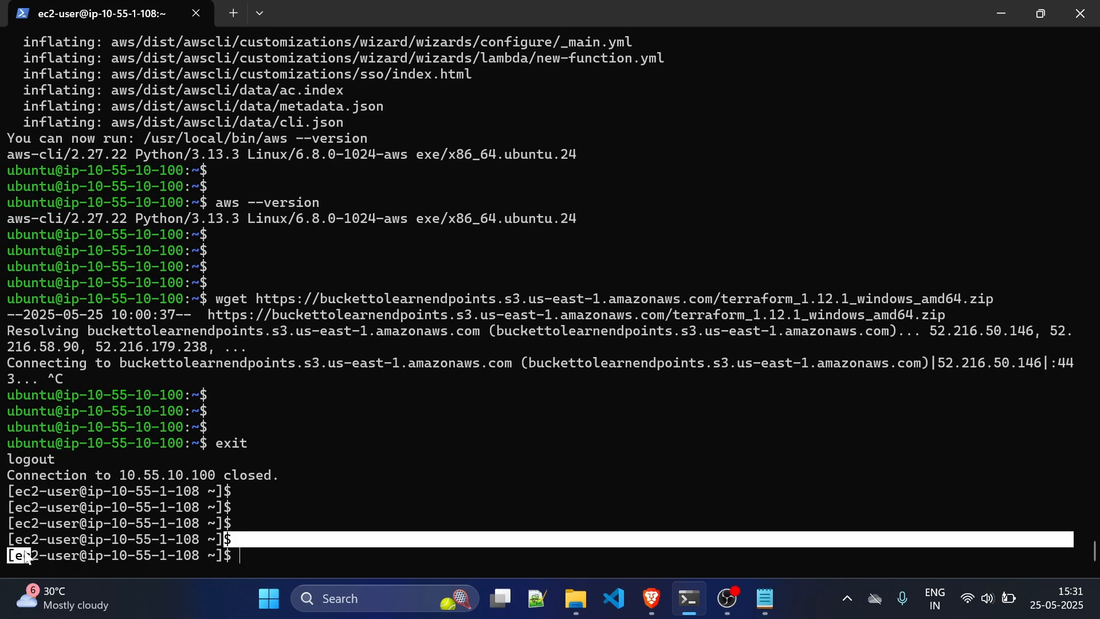
click(236, 527)
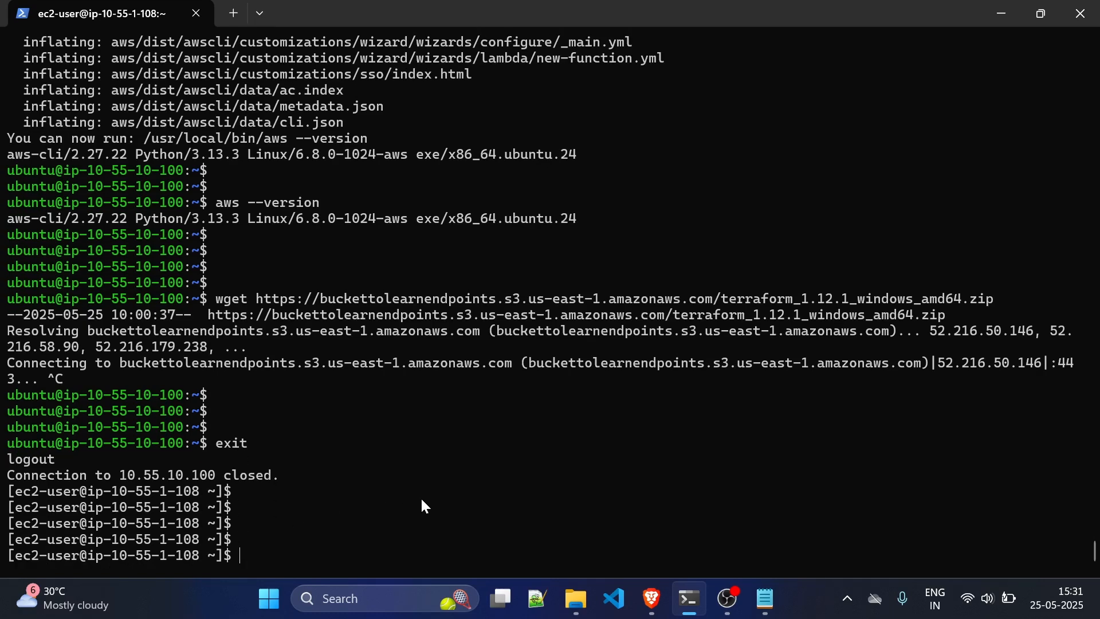
text(wget)
key(ctrl+v)
key(Return)
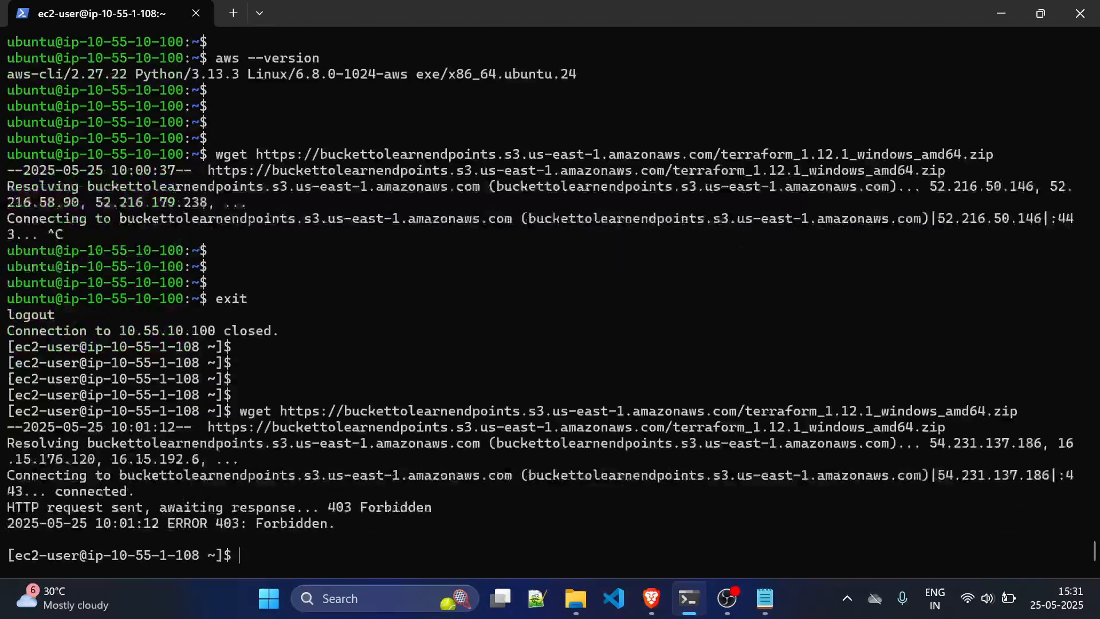
Examine the connection status and HTTP response in the public instance's wget output.
drag(12, 476, 95, 477)
double_click(224, 480)
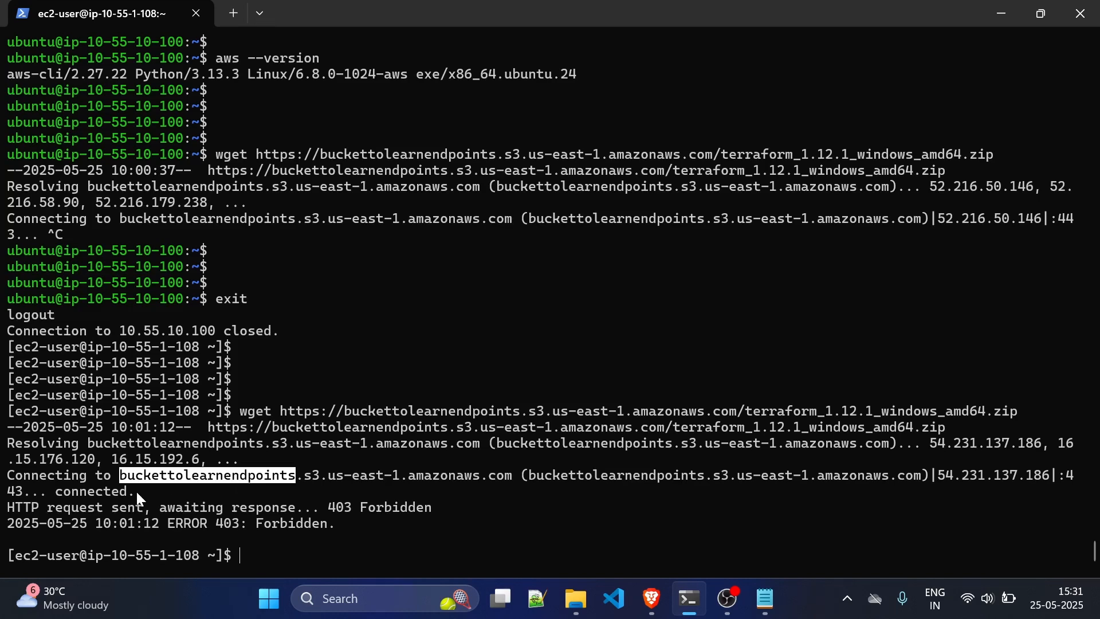
drag(123, 493, 63, 497)
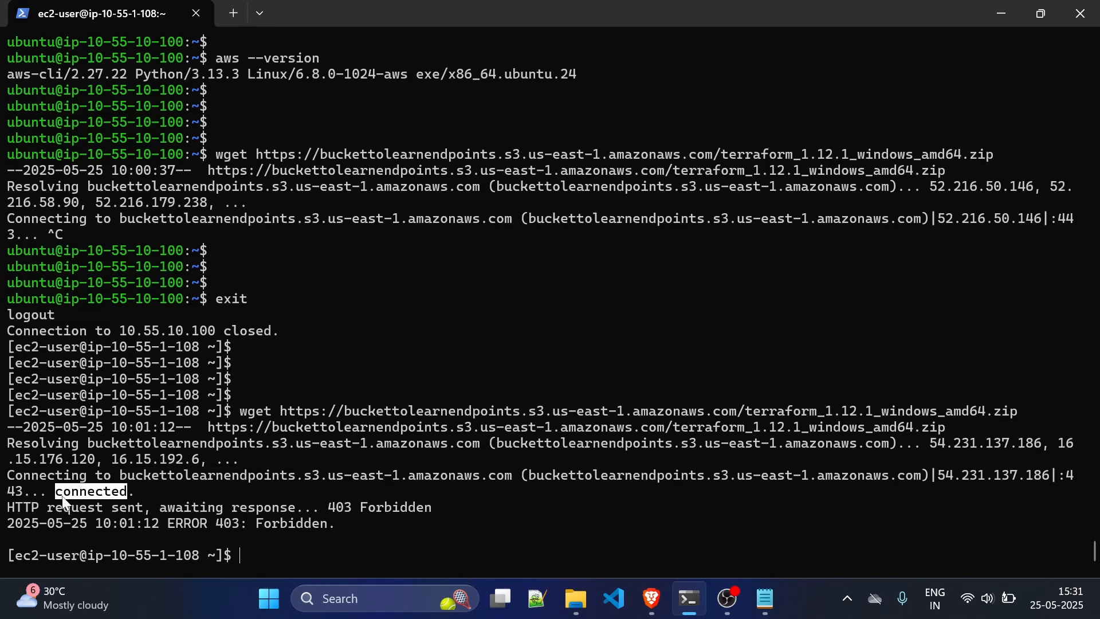
click(120, 491)
drag(439, 510, 283, 509)
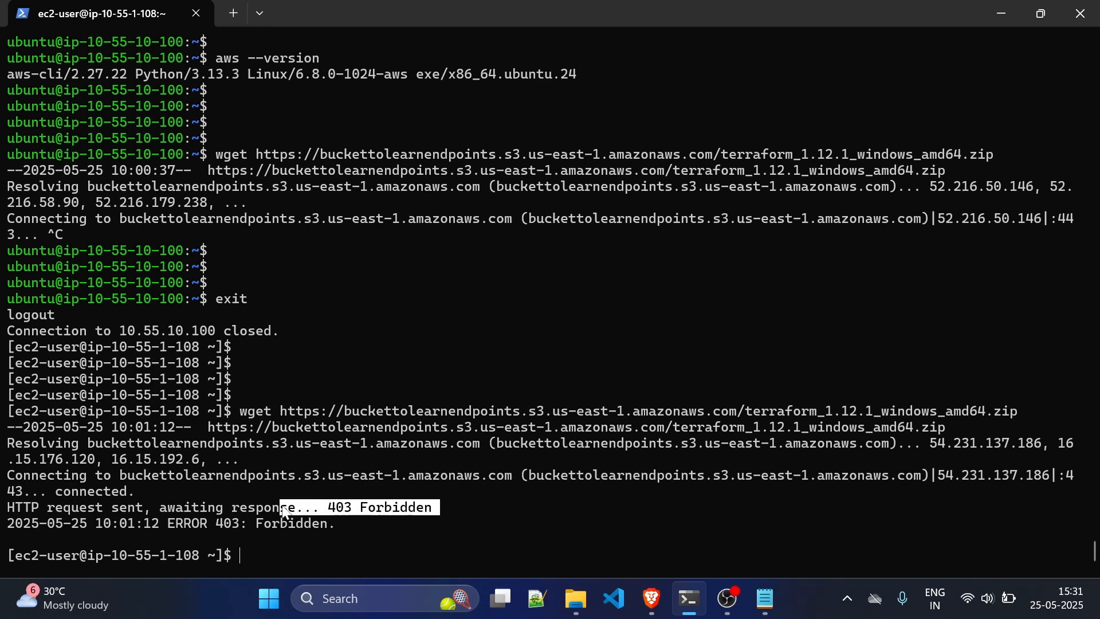
click(321, 514)
double_click(116, 489)
click(195, 475)
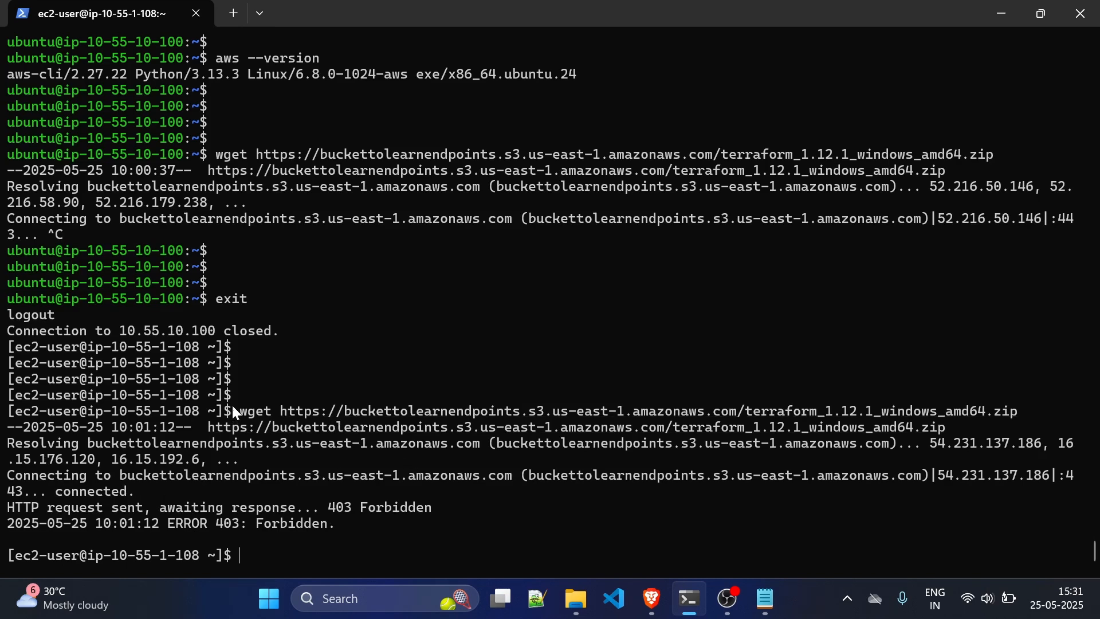
drag(236, 395, 7, 399)
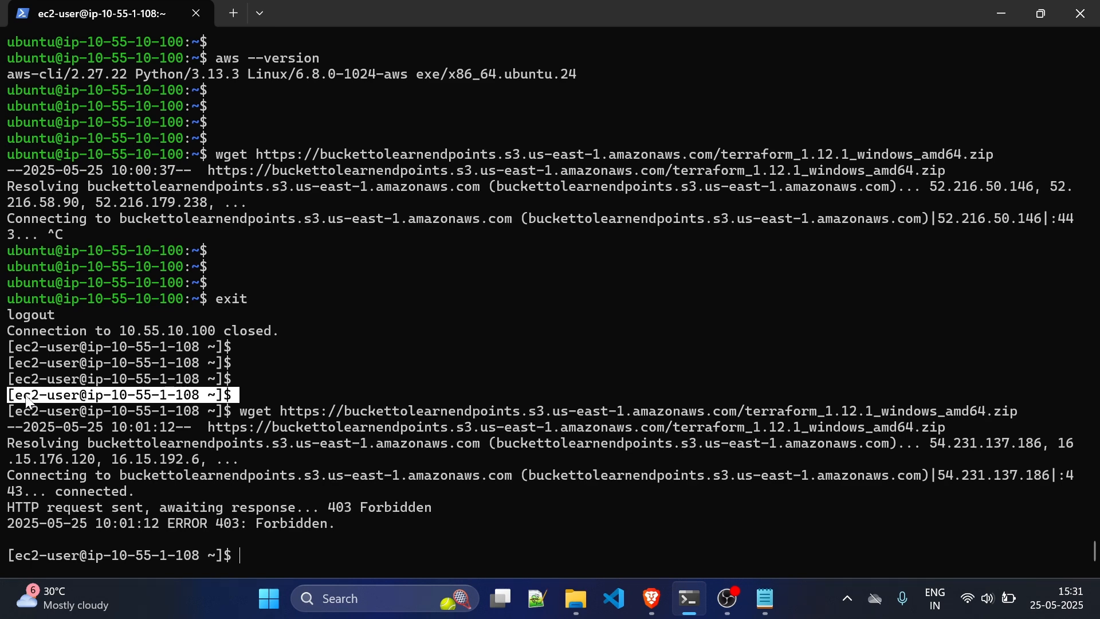
click(119, 397)
Switch to the browser, review the architecture diagram in 07_R_Class_07.md, and look over the Terraform zip's details page.
key(alt+Tab)
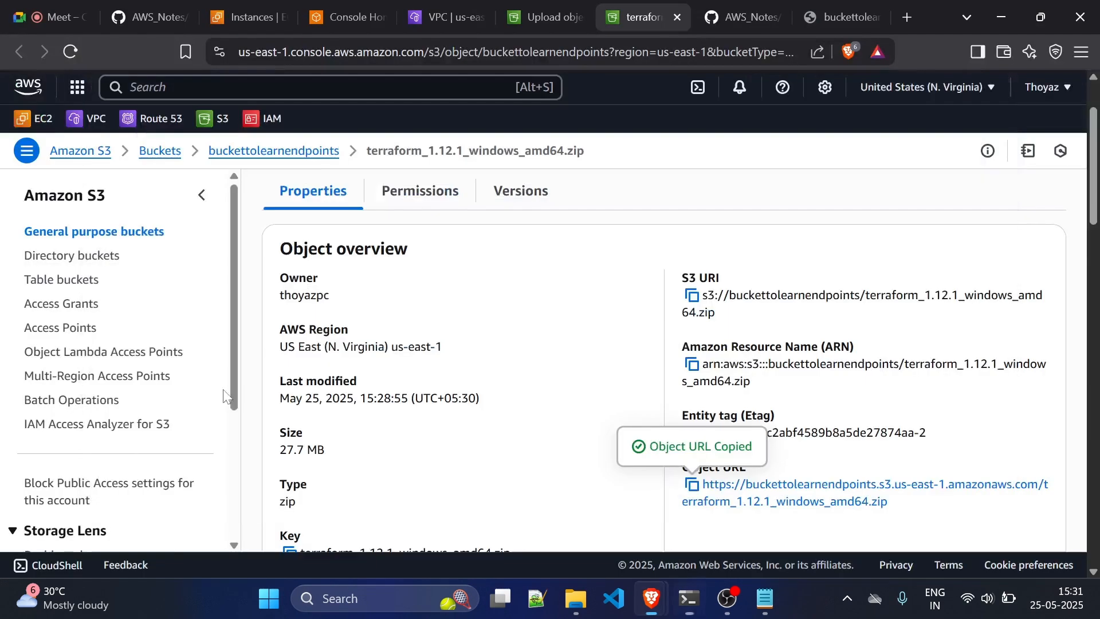
click(161, 7)
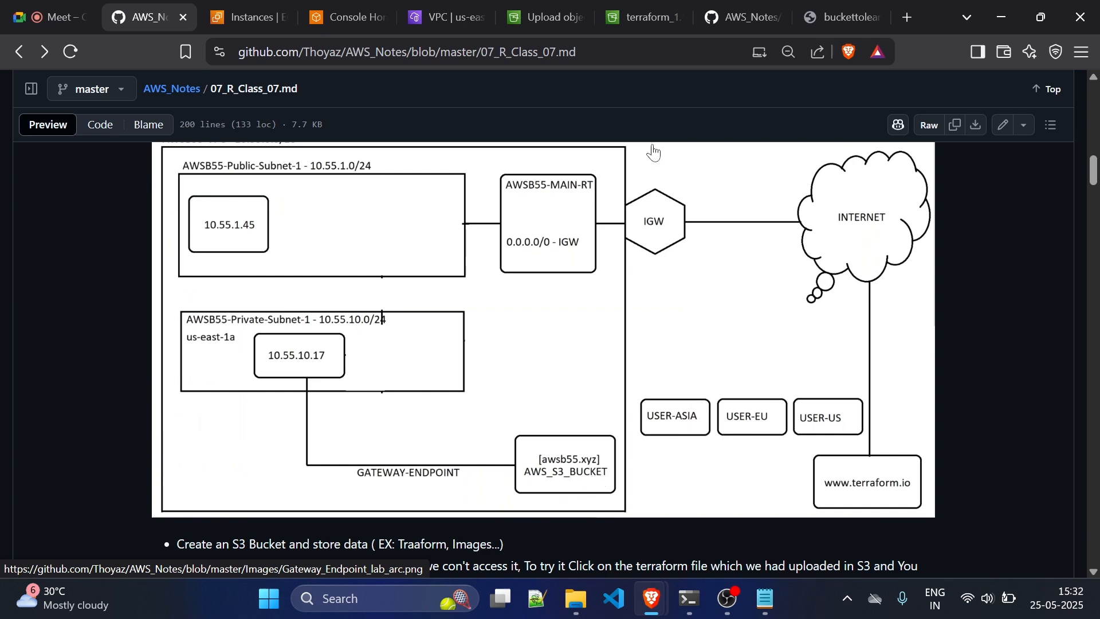
click(643, 17)
scroll(539, 361, up, 2)
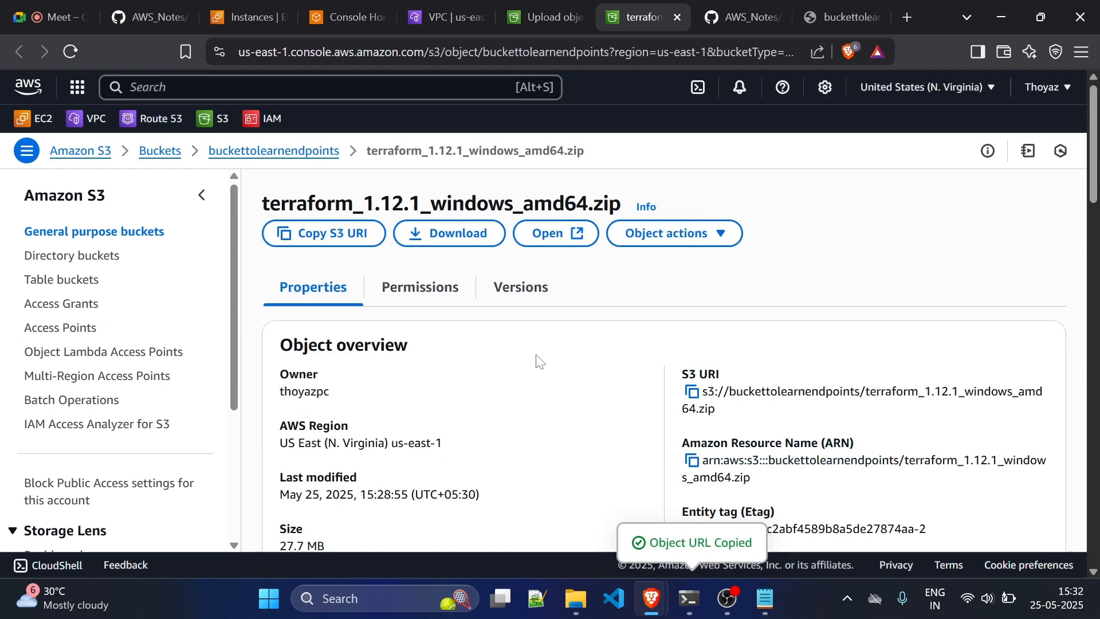
scroll(694, 347, down, 10)
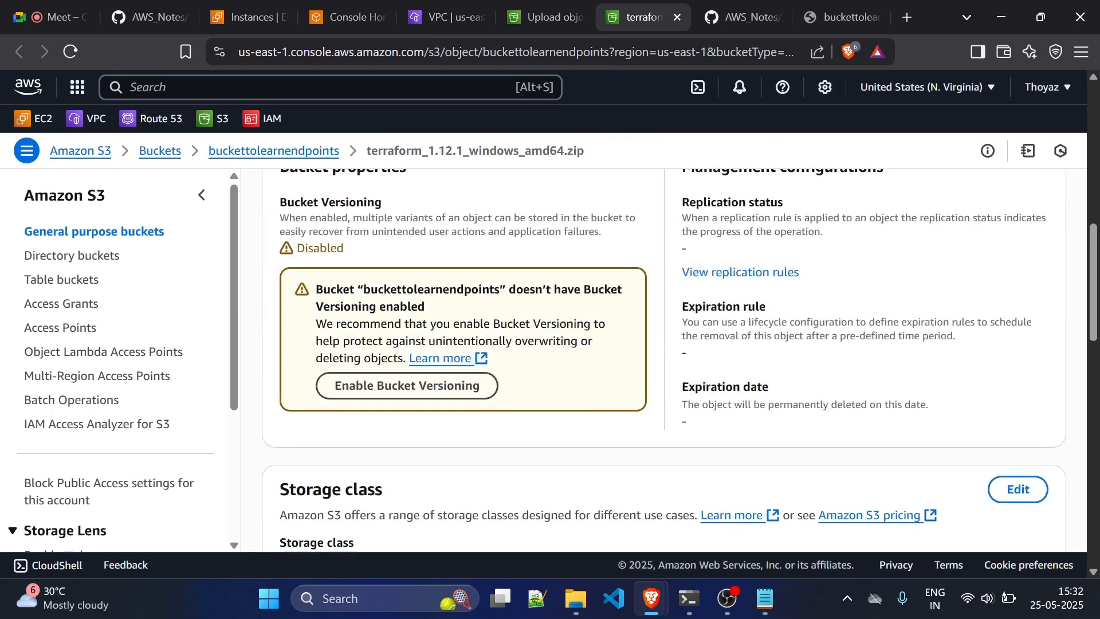
scroll(695, 347, up, 10)
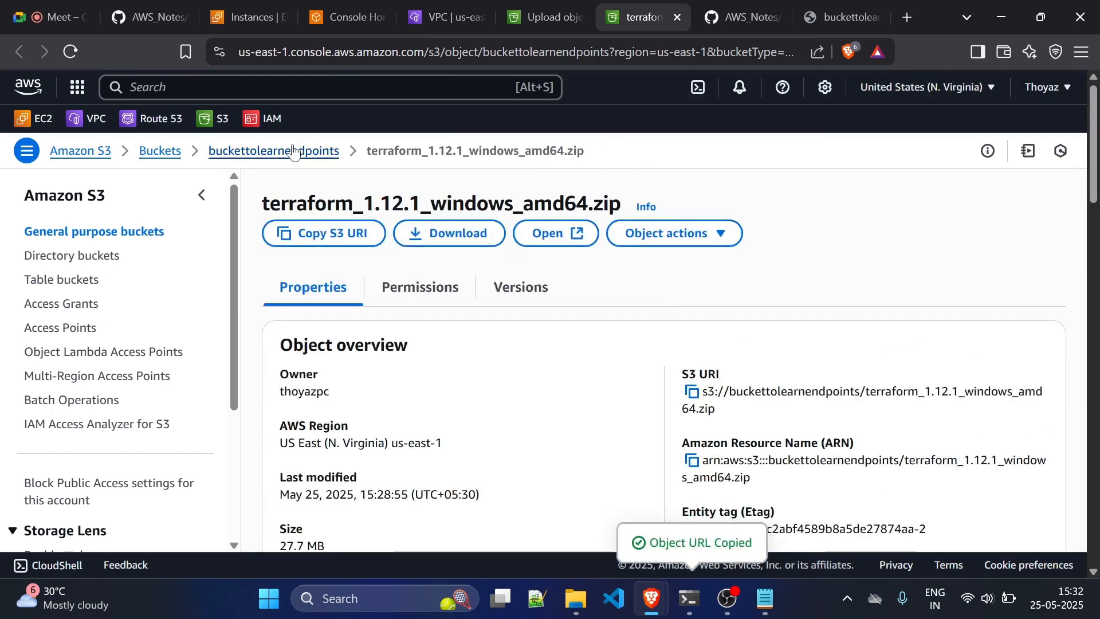
Review the permissions of the buckettolearnendpoints bucket and open its Block public access settings for editing.
click(297, 151)
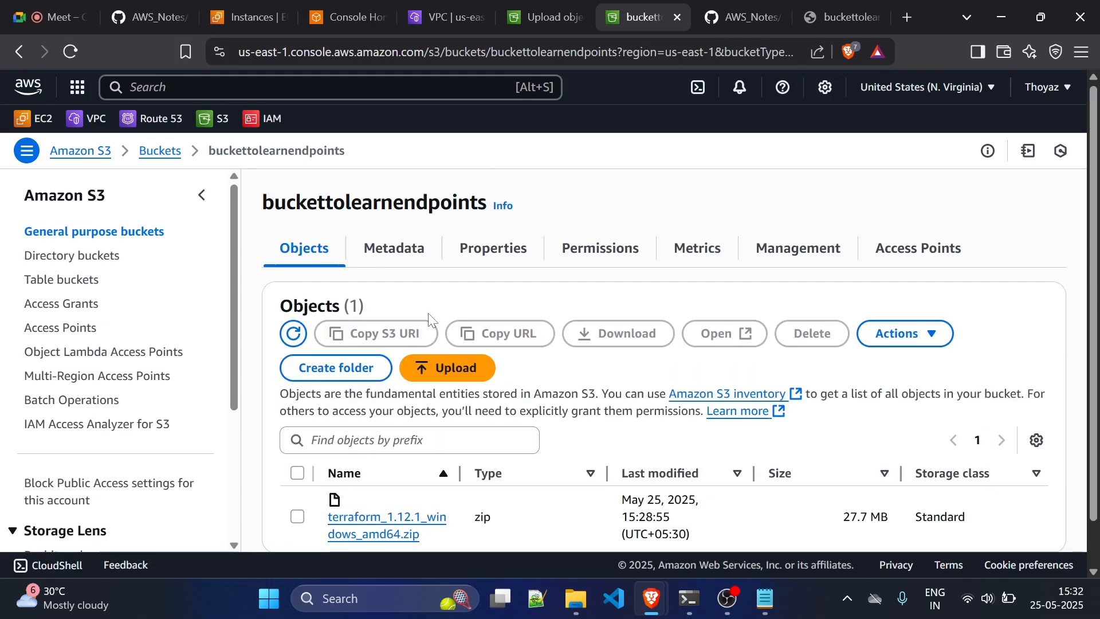
click(600, 247)
scroll(644, 449, down, 2)
scroll(644, 449, down, 4)
scroll(644, 449, up, 5)
scroll(644, 449, down, 2)
scroll(823, 356, up, 2)
click(1017, 274)
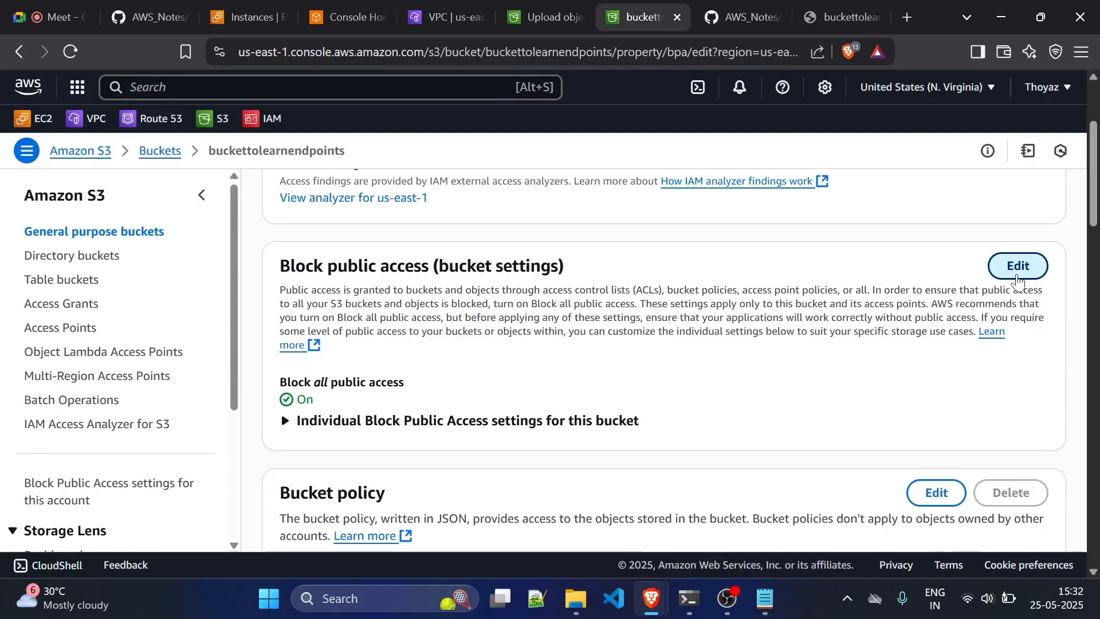
Turn Block all public access off and back on, and return to the bucket without saving.
scroll(484, 349, down, 1)
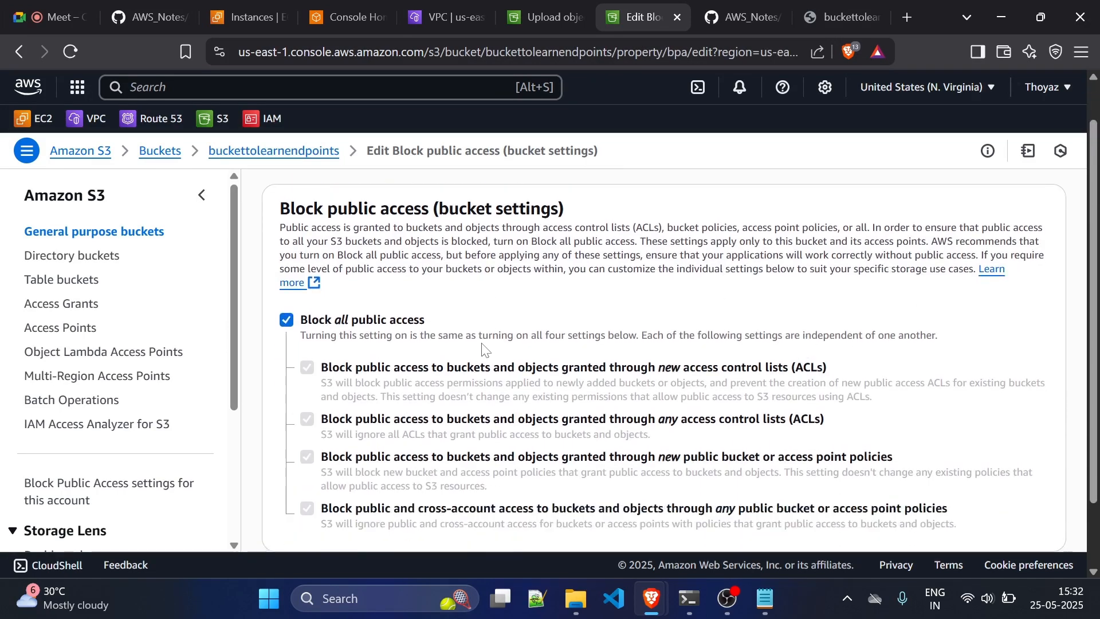
drag(427, 323, 302, 328)
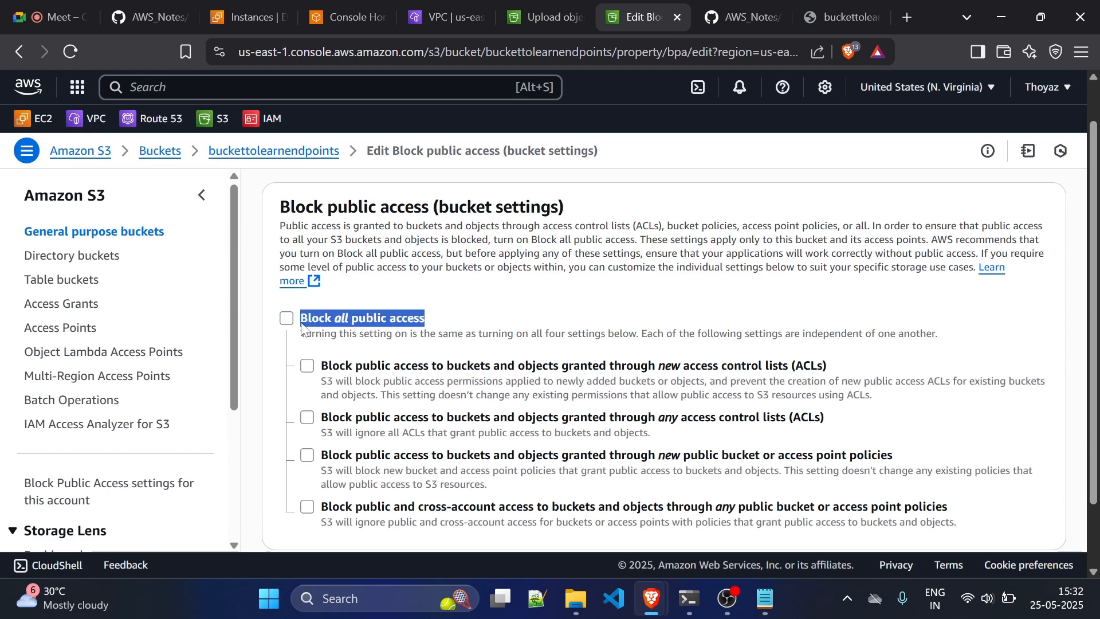
click(286, 318)
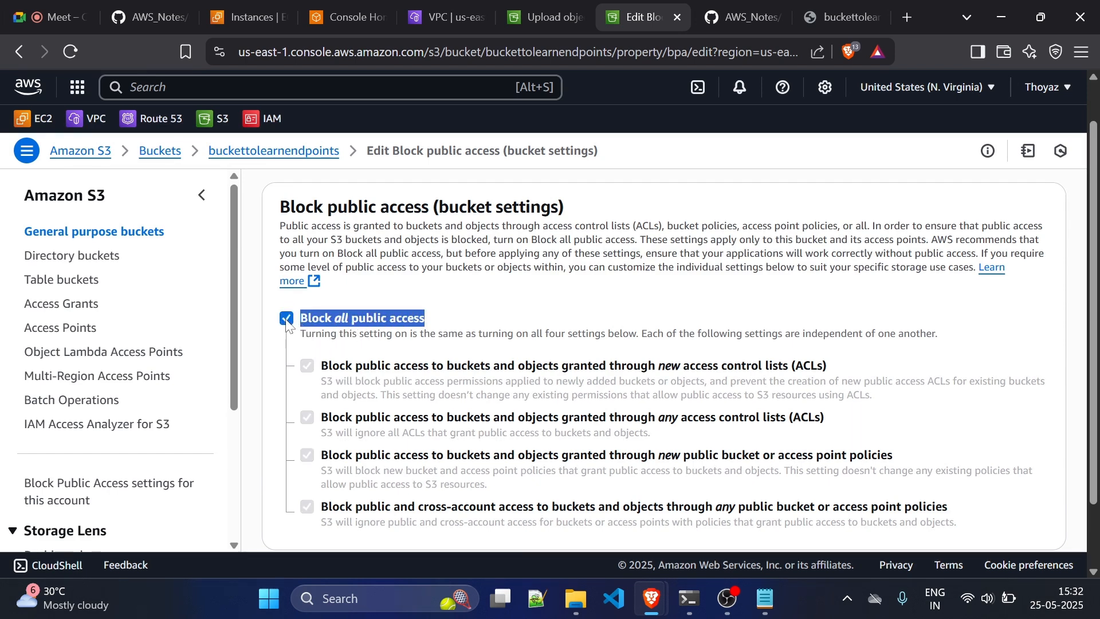
scroll(479, 496, down, 2)
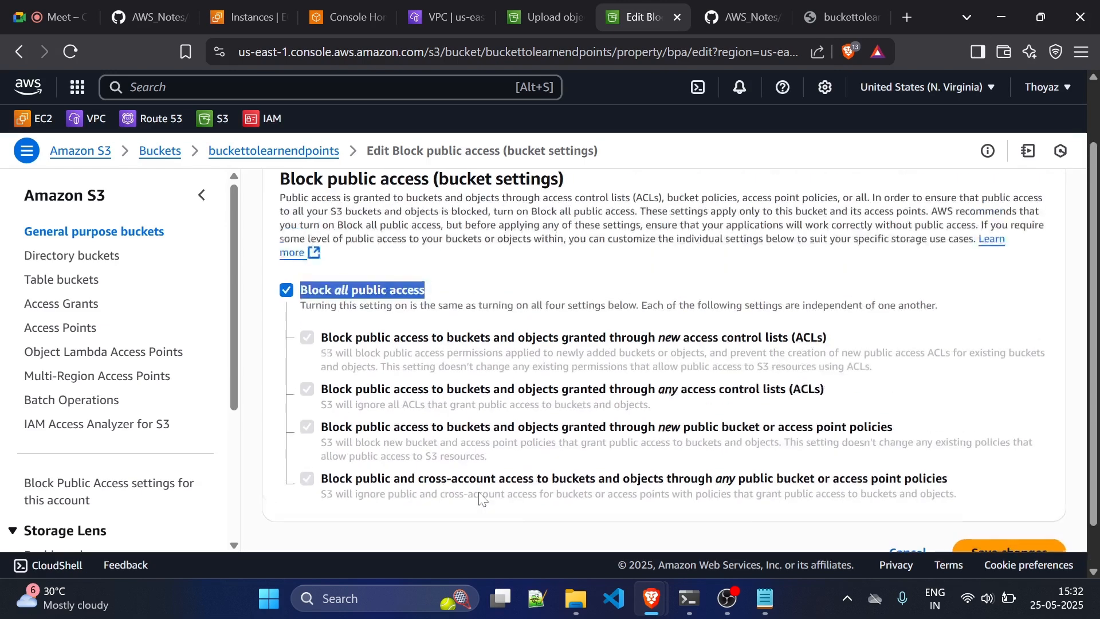
scroll(472, 399, up, 3)
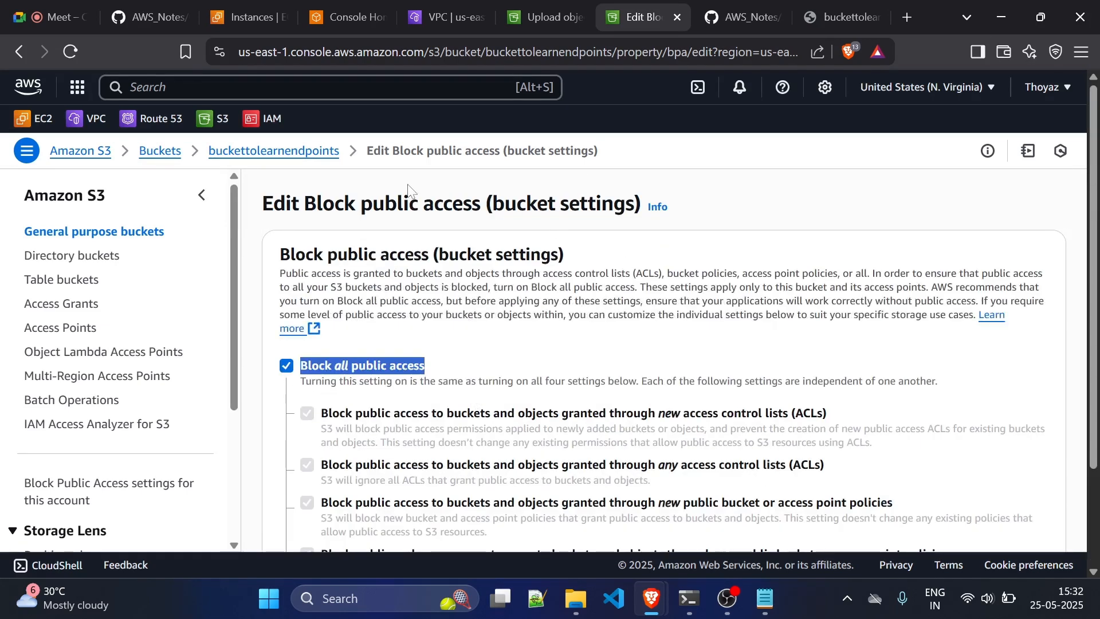
click(306, 153)
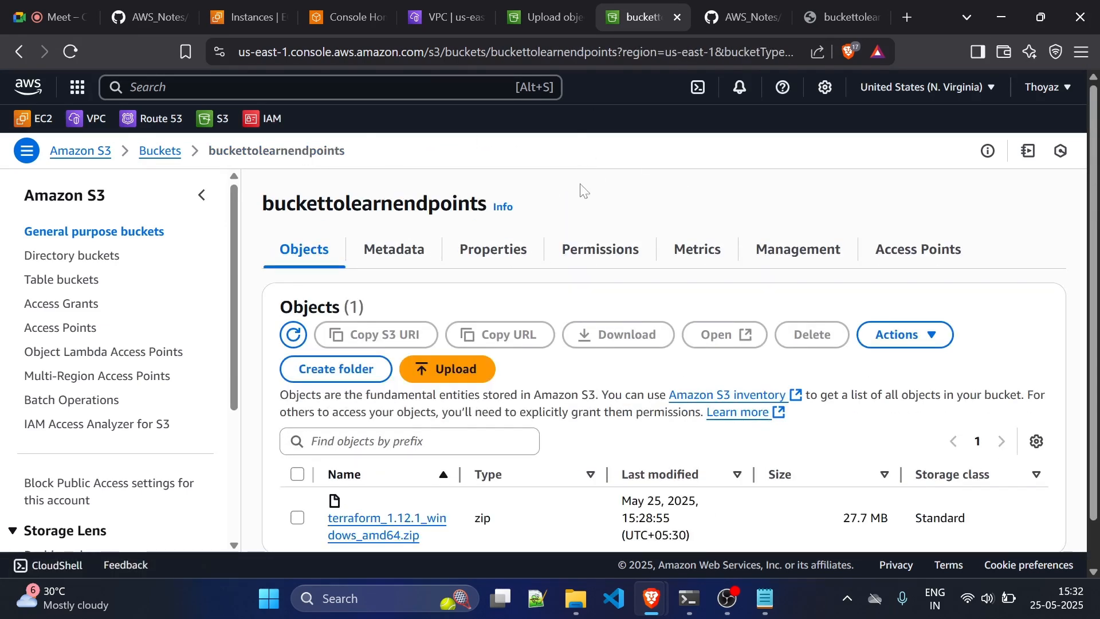
Review the architecture diagram, AWS CLI installation steps and Create Gateway Endpoint section in 07_R_Class_07.md.
key(alt+Tab)
key(alt+Tab)
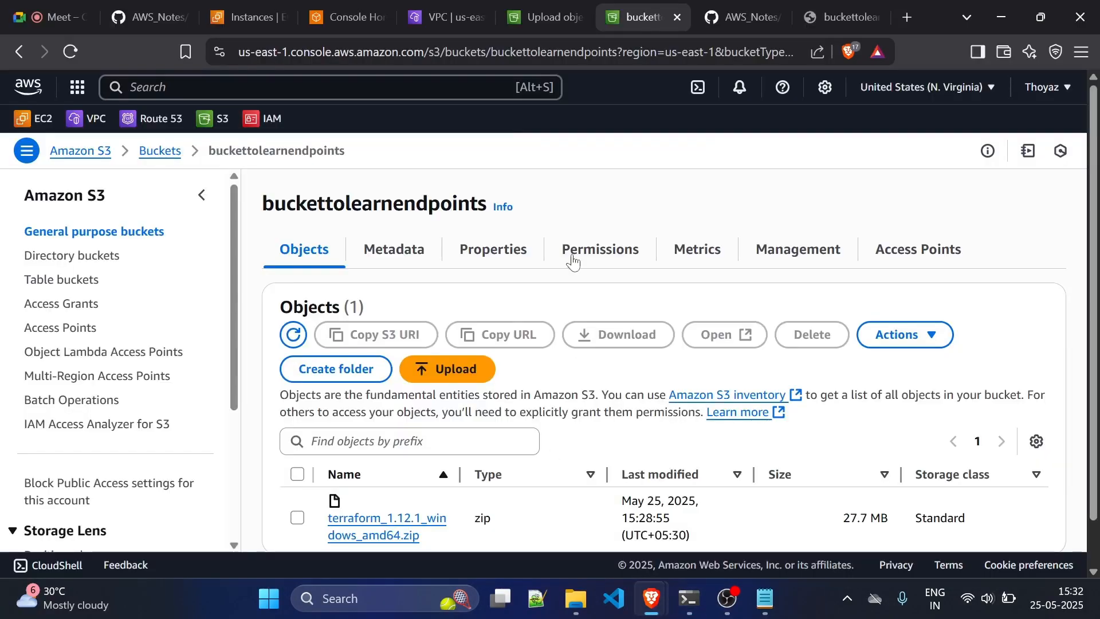
click(165, 7)
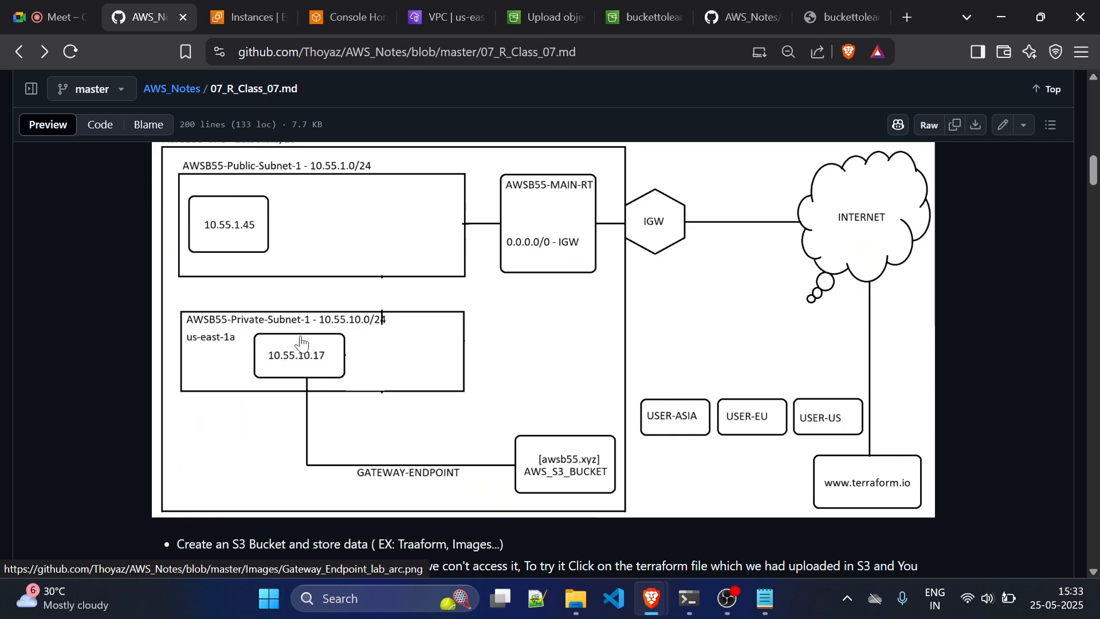
scroll(289, 355, down, 6)
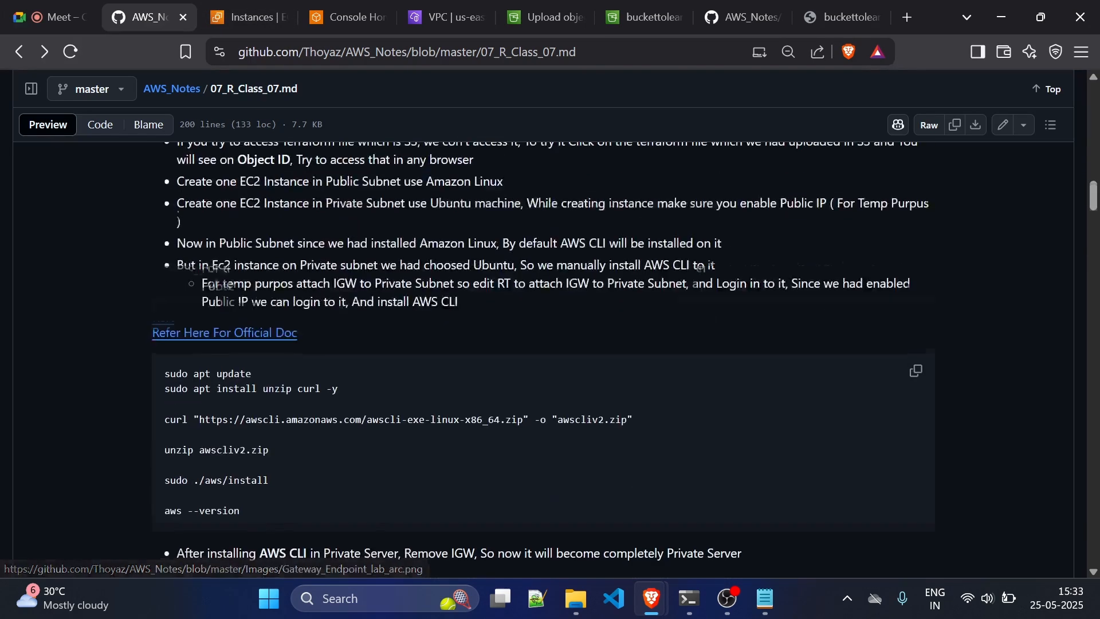
scroll(371, 311, down, 5)
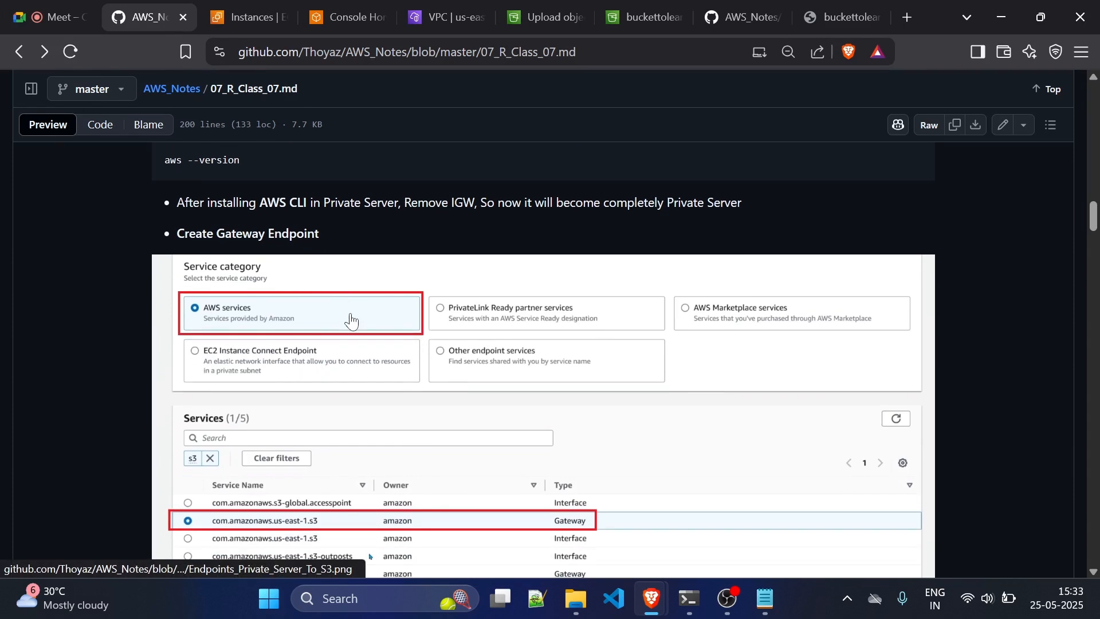
scroll(351, 322, up, 3)
scroll(351, 322, down, 1)
scroll(352, 319, up, 1)
scroll(351, 319, down, 1)
scroll(290, 290, down, 1)
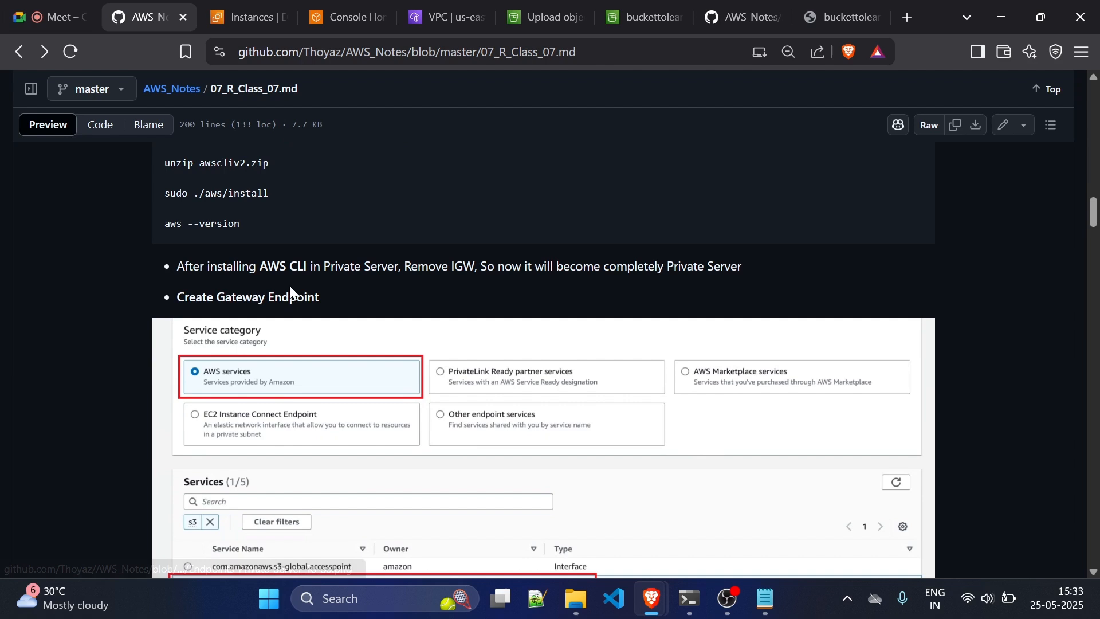
scroll(367, 298, down, 1)
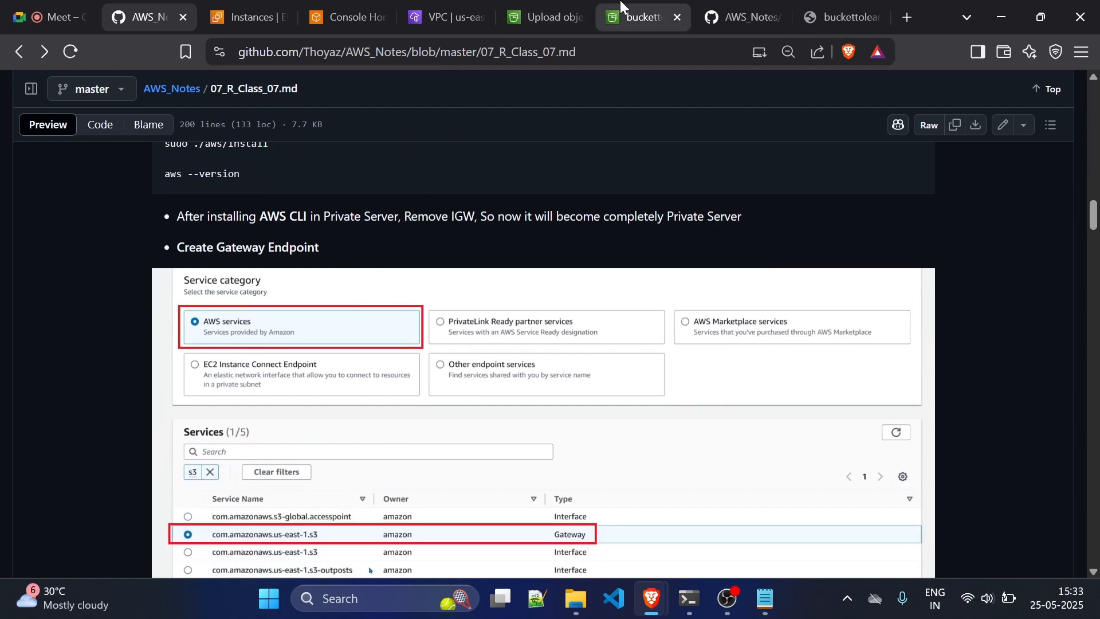
Open the VPC Endpoints page in a new browser tab and start creating an endpoint.
click(375, 8)
click(441, 16)
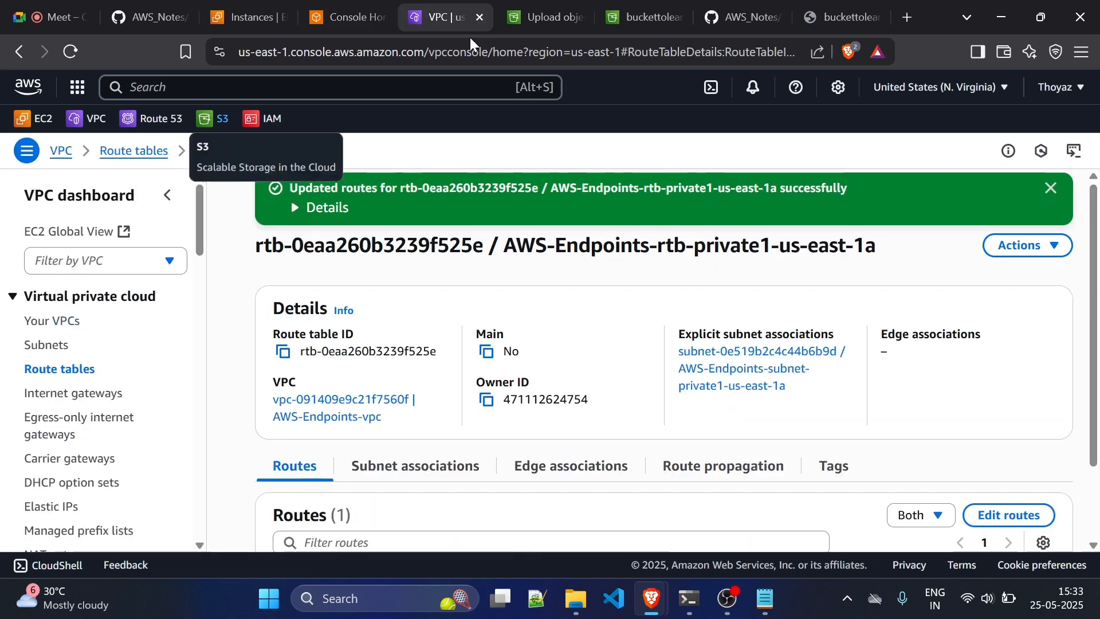
scroll(161, 433, down, 4)
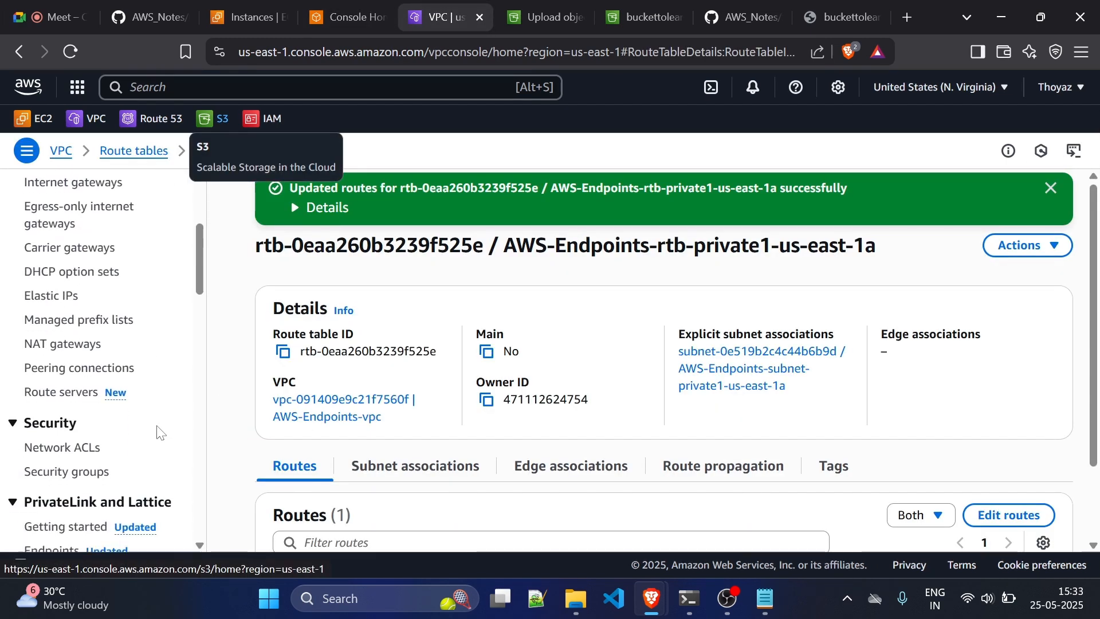
scroll(161, 433, up, 3)
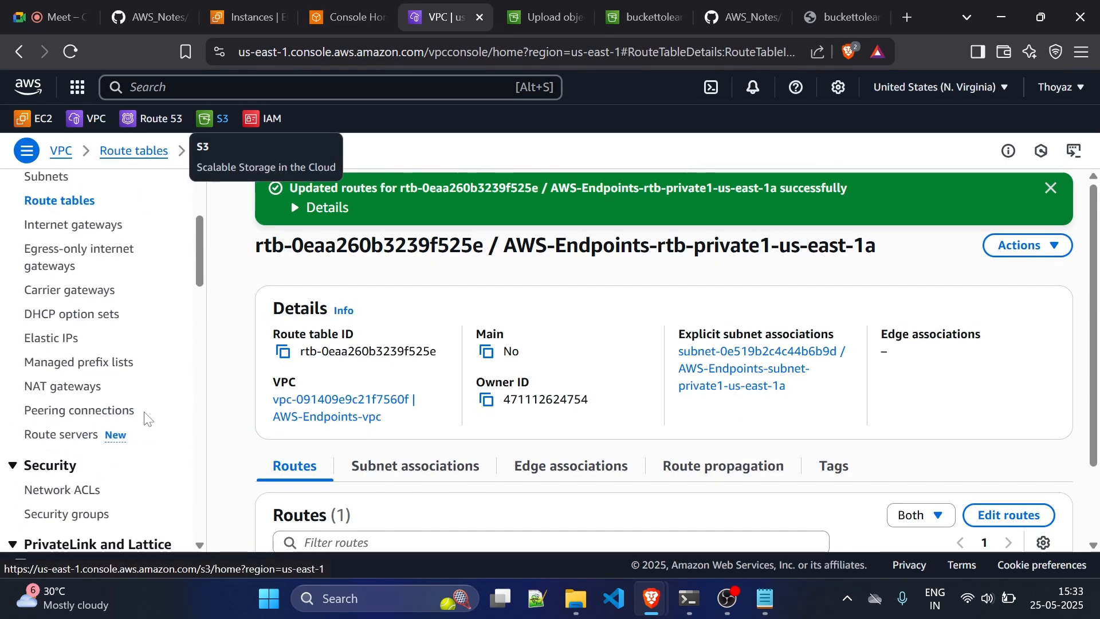
scroll(143, 421, down, 3)
right_click(50, 420)
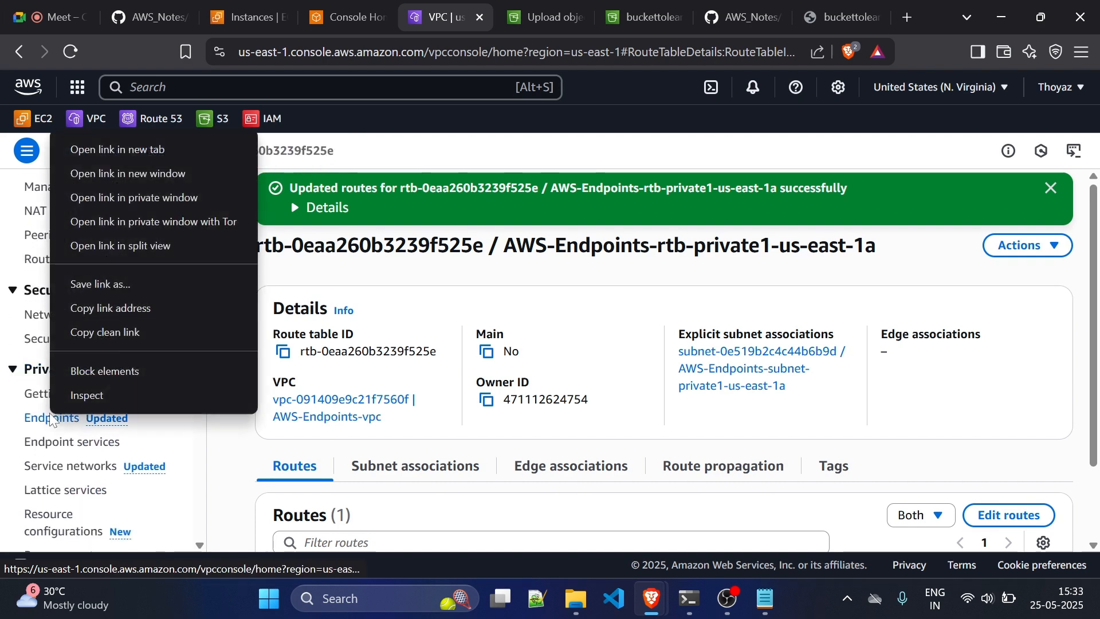
click(182, 146)
click(508, 13)
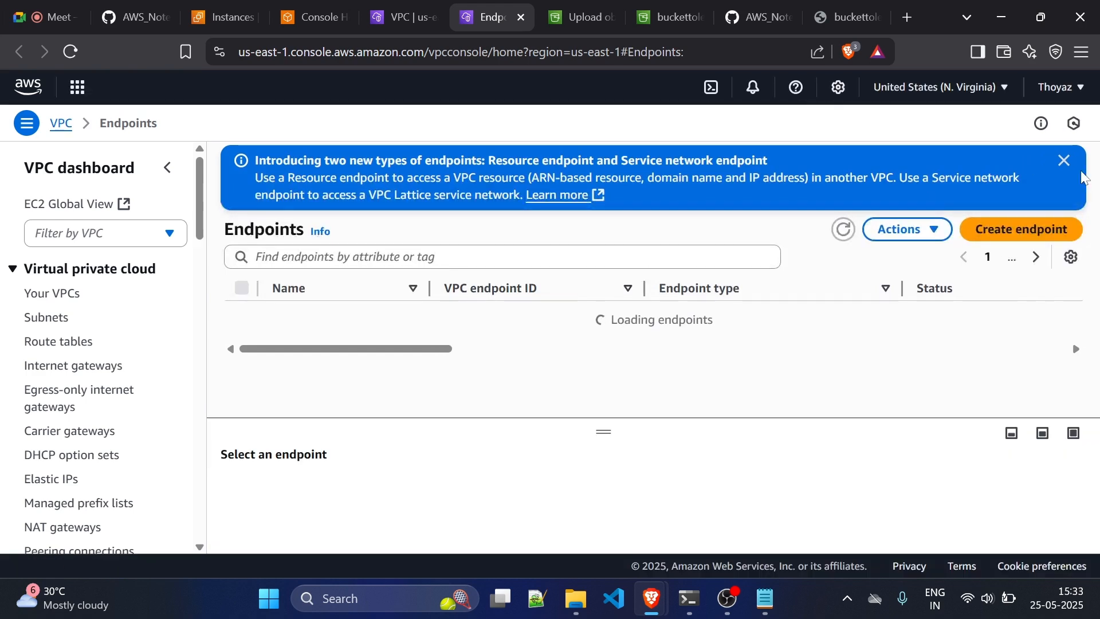
click(1062, 190)
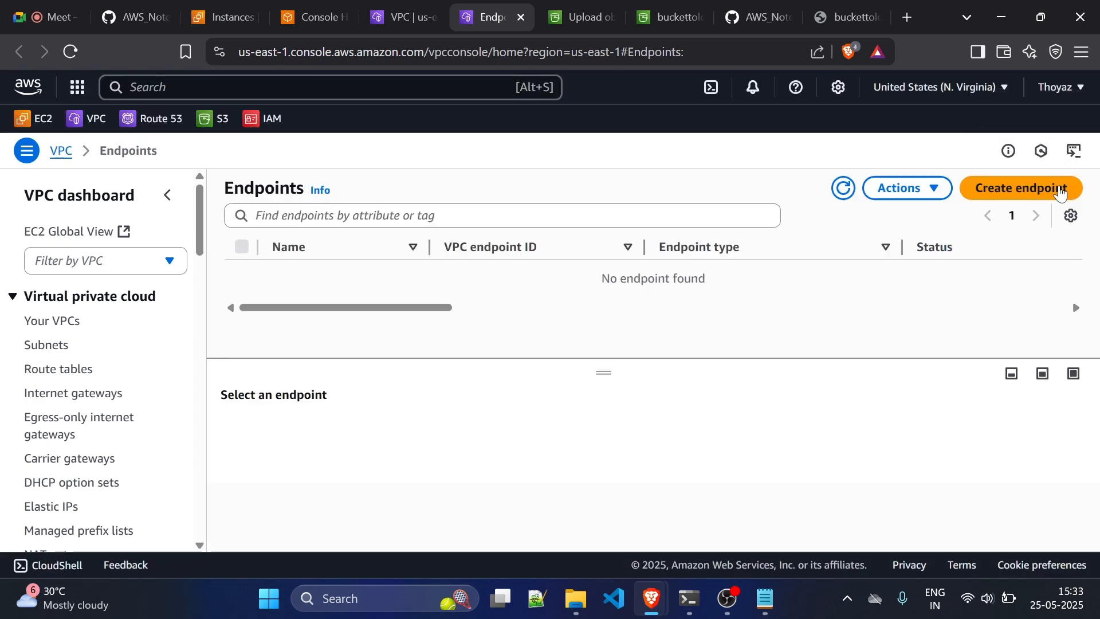
click(1004, 193)
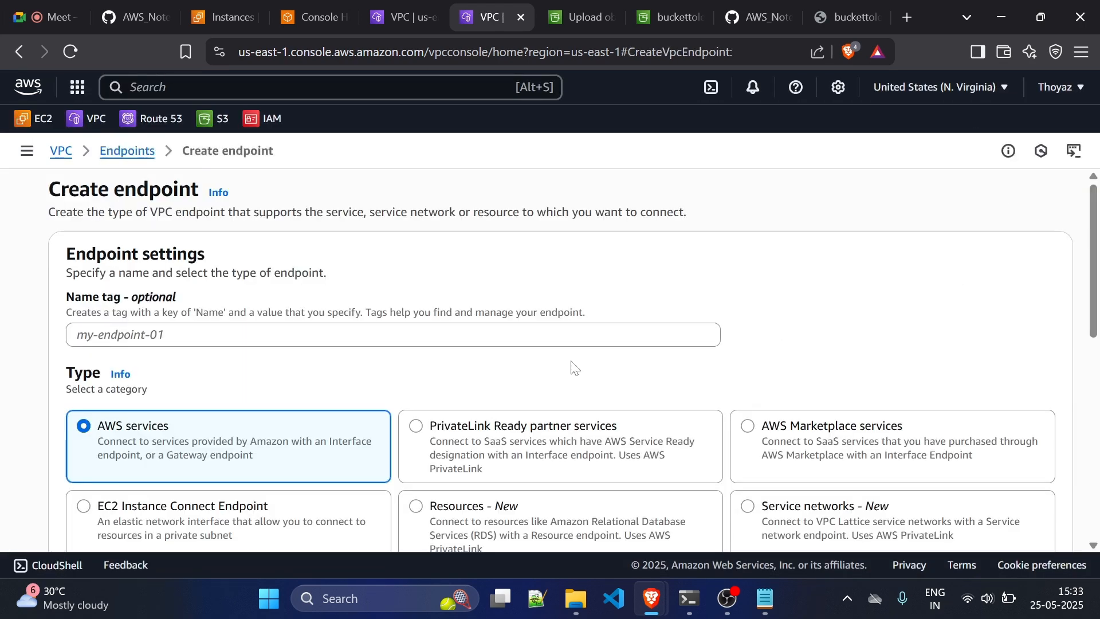
Name the new endpoint AWS-Endpoint-S3.
scroll(572, 364, down, 1)
click(401, 279)
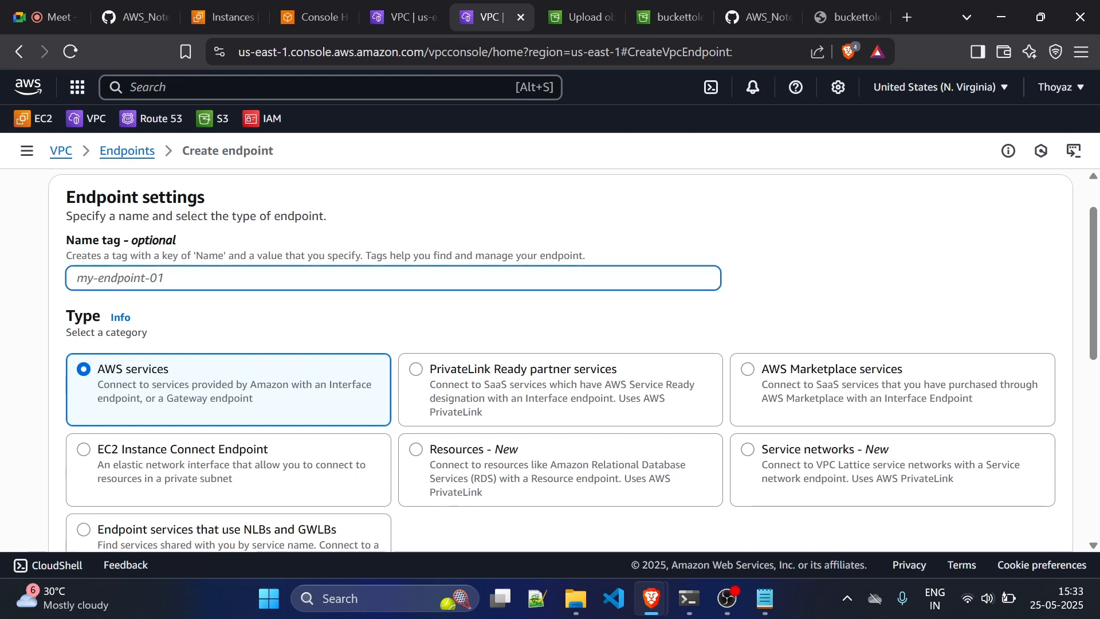
text(AW)
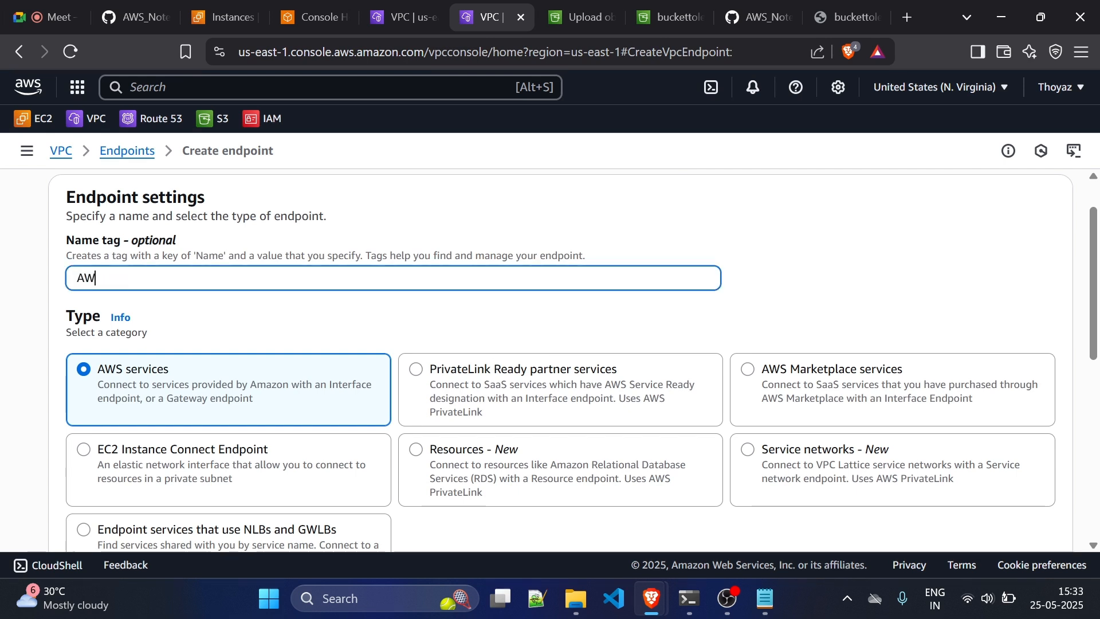
text(S-Endpoin)
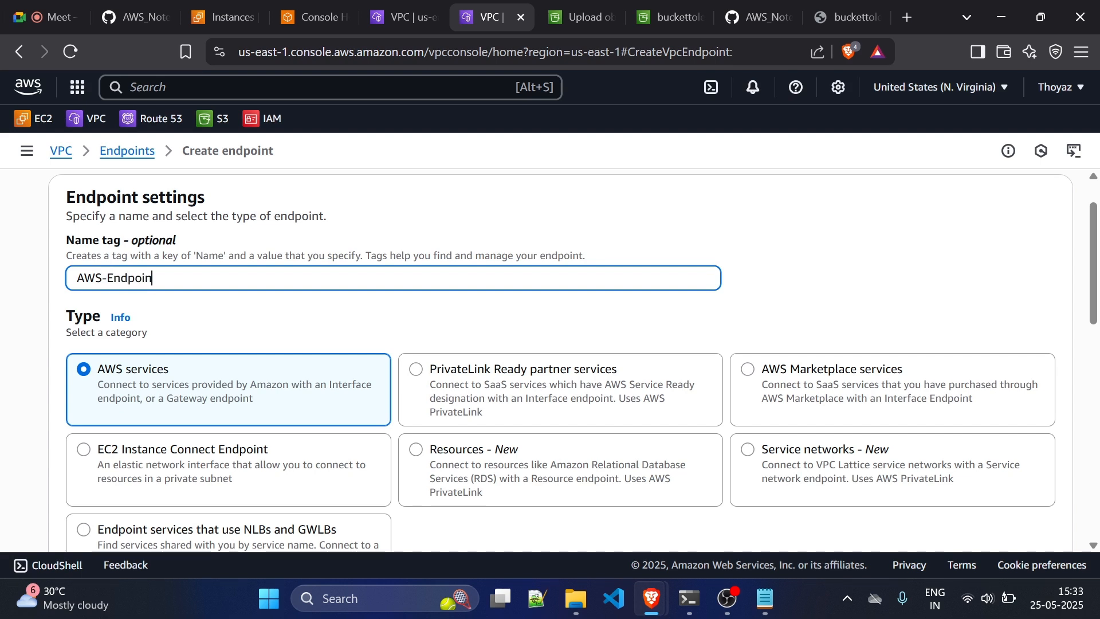
text(t-S2)
key(BackSpace)
text(3)
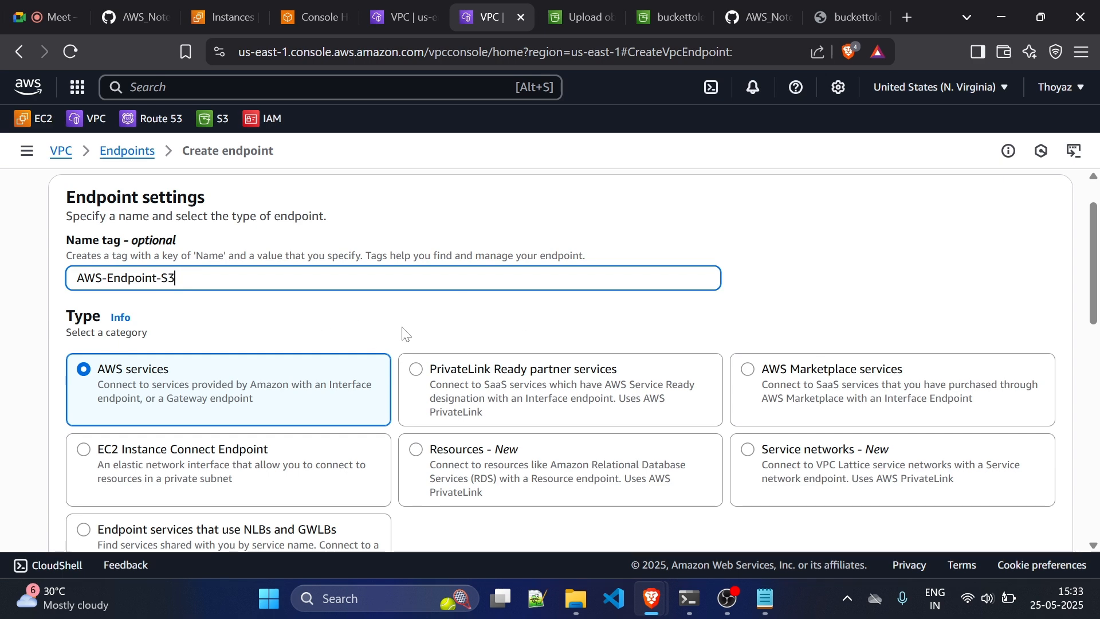
Filter the endpoint services by s3 and select com.amazonaws.us-east-1.s3 of type Gateway.
scroll(402, 333, down, 6)
click(402, 341)
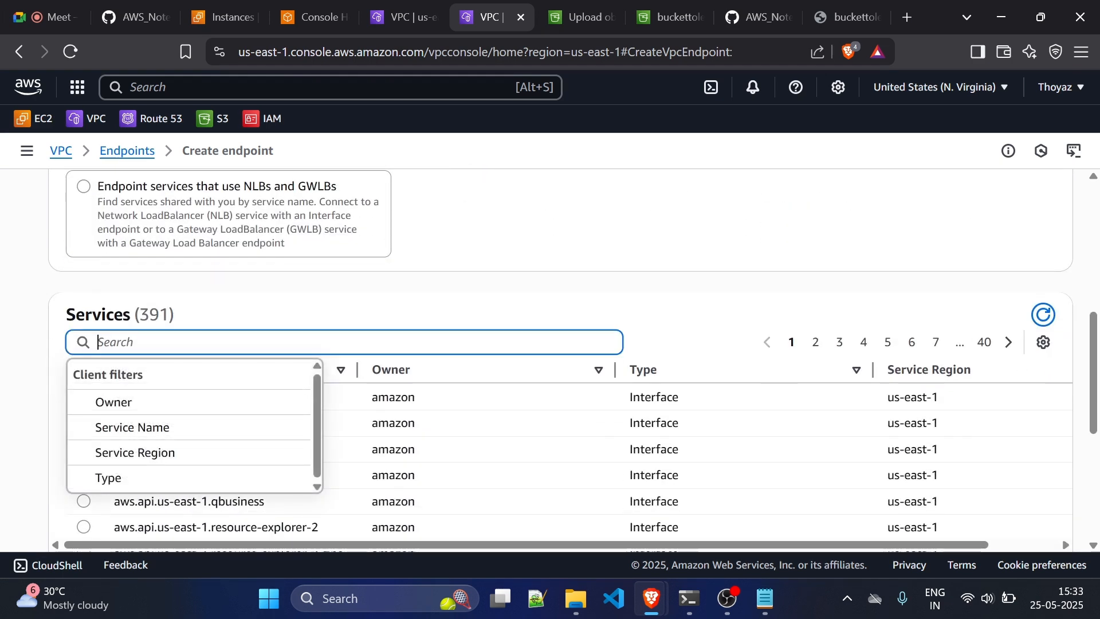
text(s3)
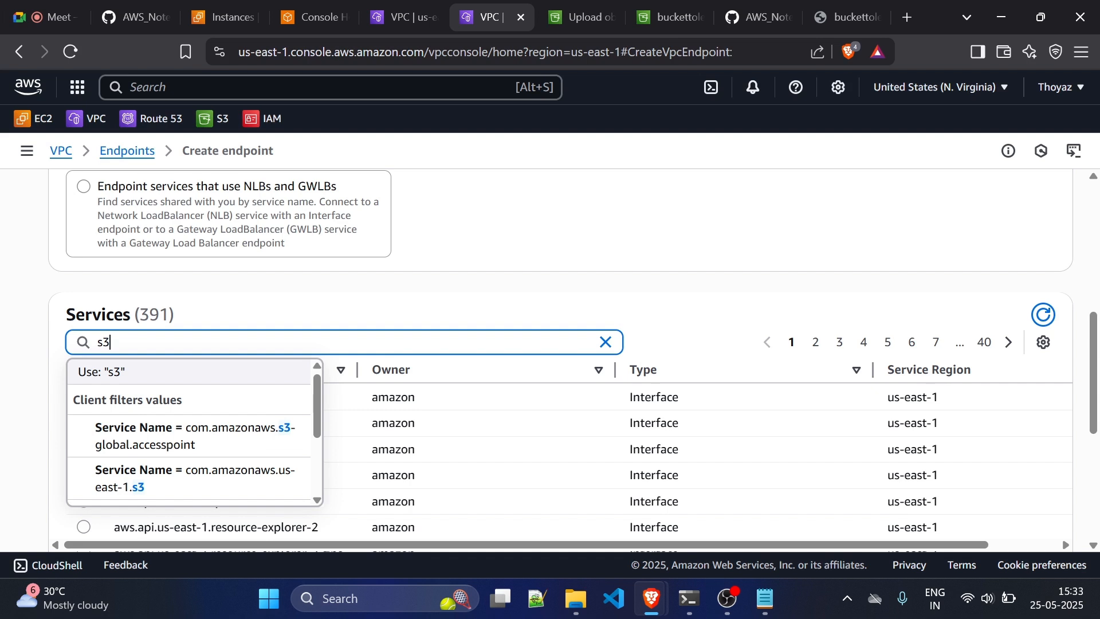
key(Return)
scroll(405, 335, down, 1)
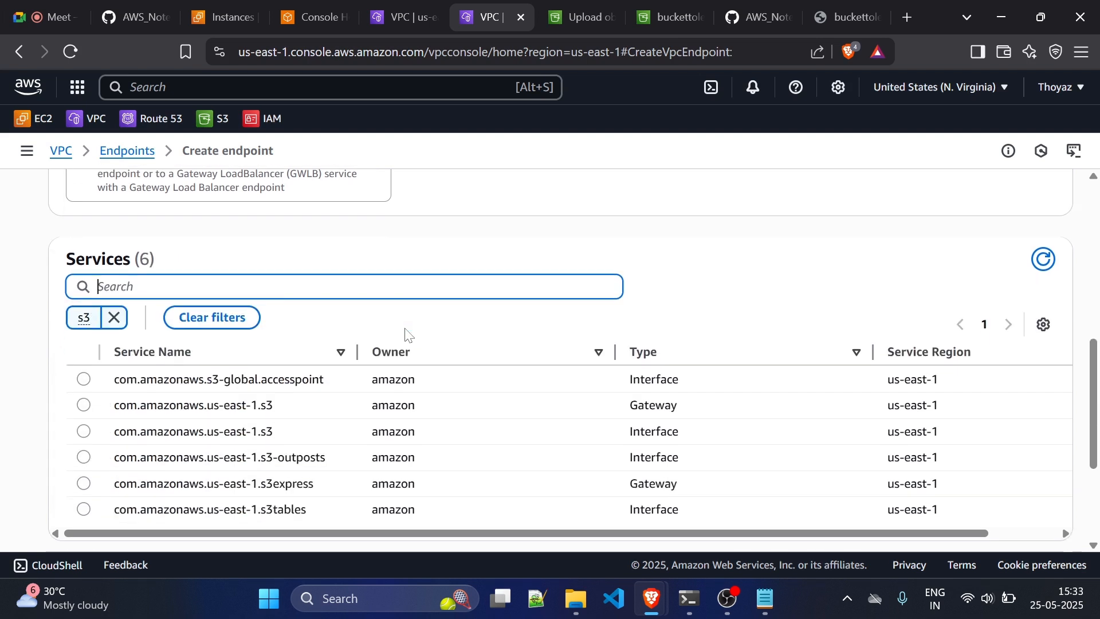
click(84, 406)
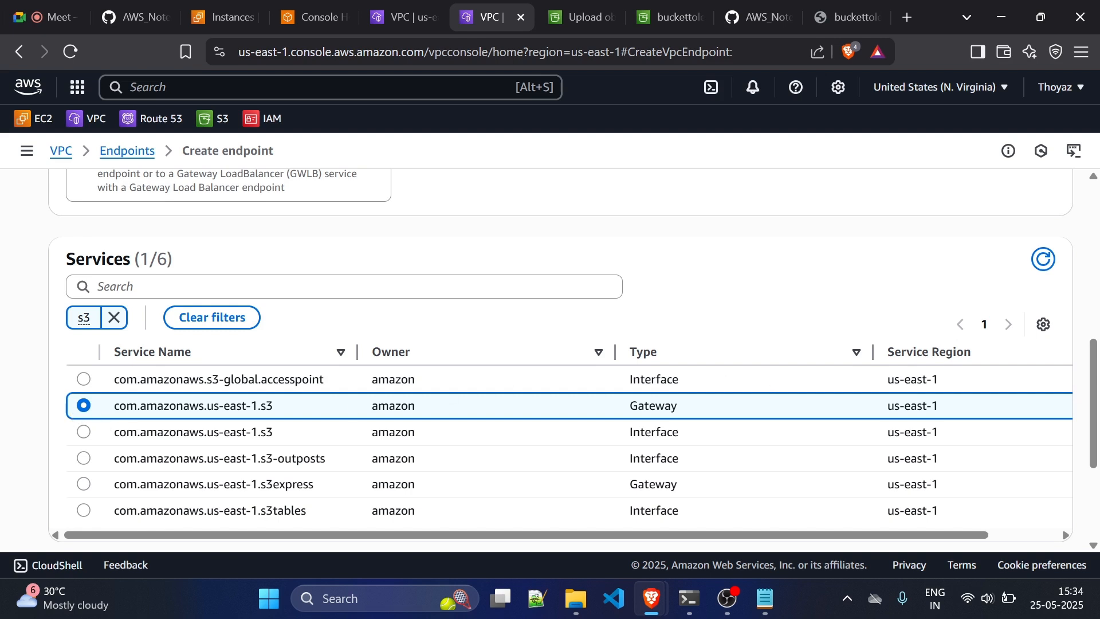
Check the lab notes for the endpoint's network settings, and choose AWS-Endpoints-vpc with the AWS-Endpoints-rtb-private1-us-east-1a route table.
click(138, 12)
scroll(564, 324, down, 4)
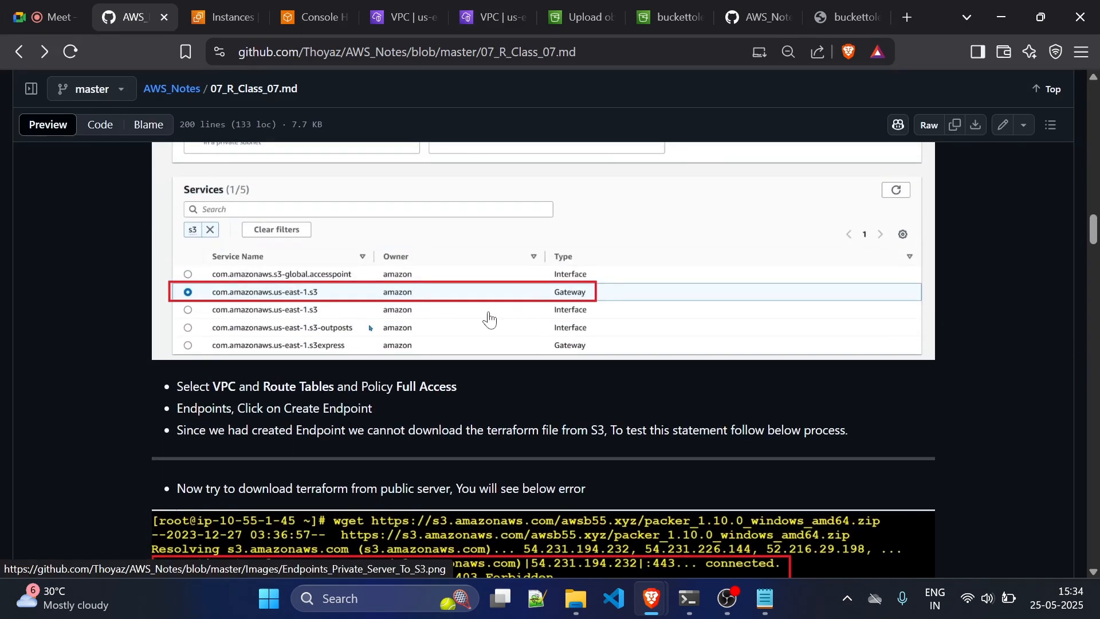
click(493, 5)
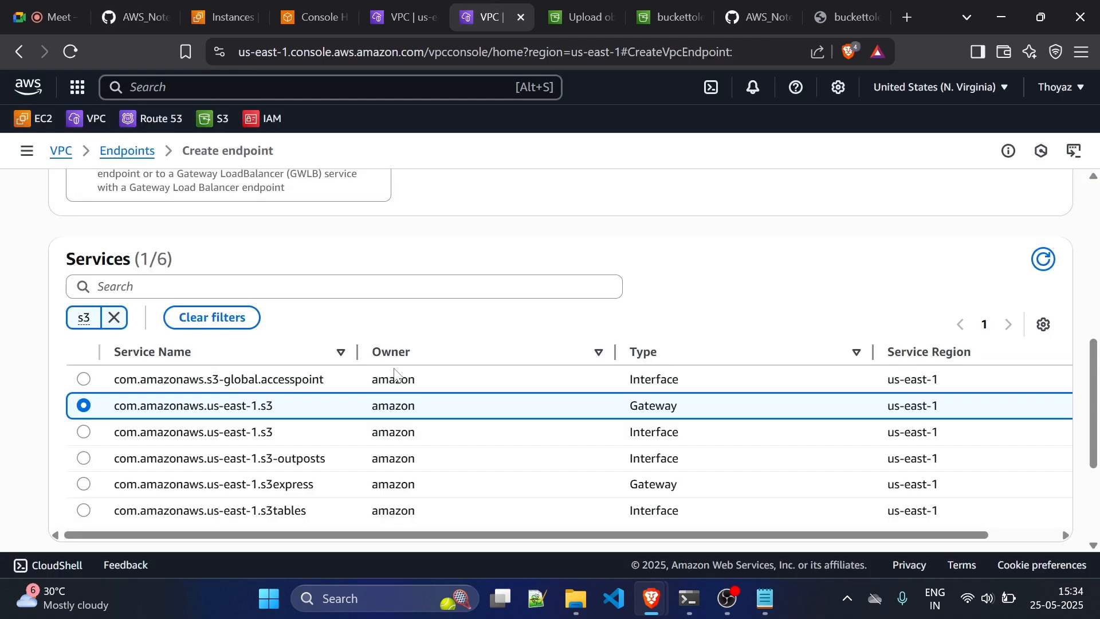
scroll(394, 375, down, 2)
click(463, 470)
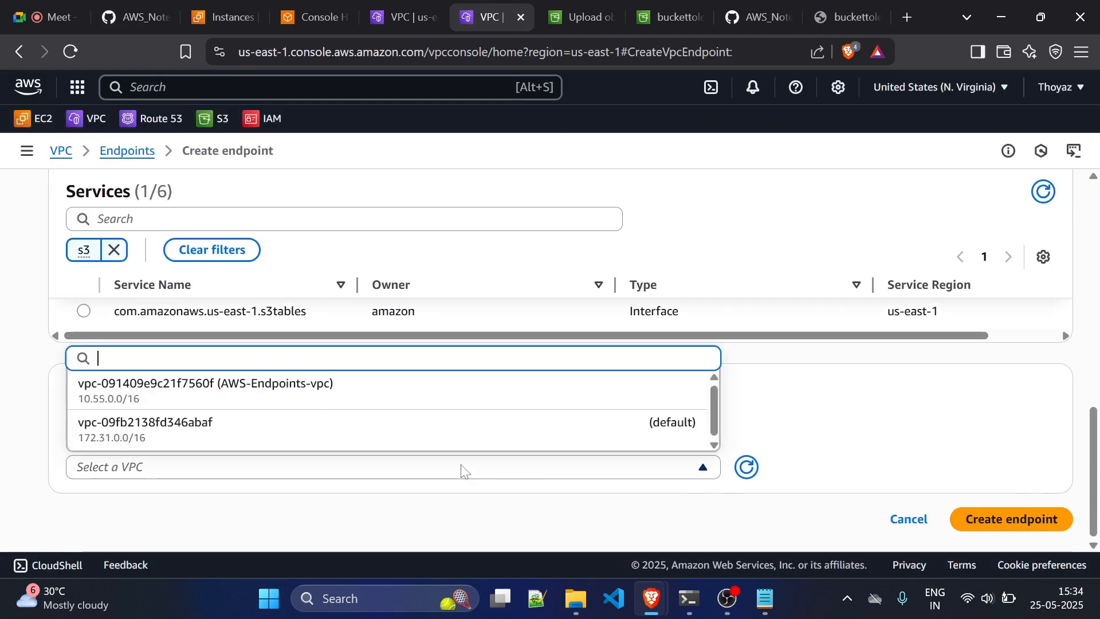
click(301, 388)
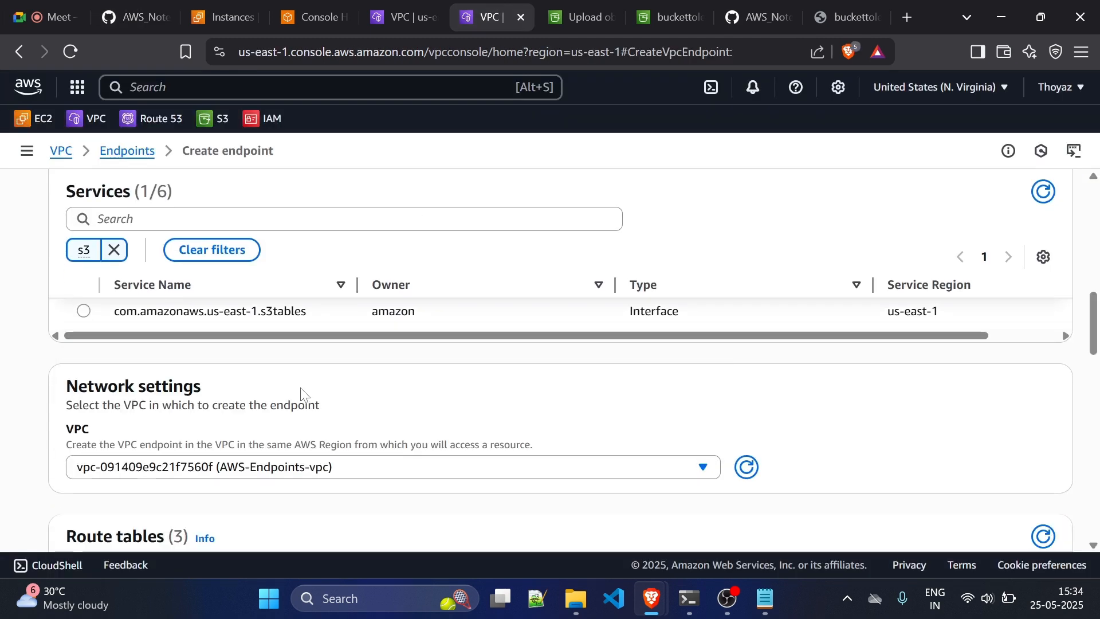
scroll(300, 387, down, 5)
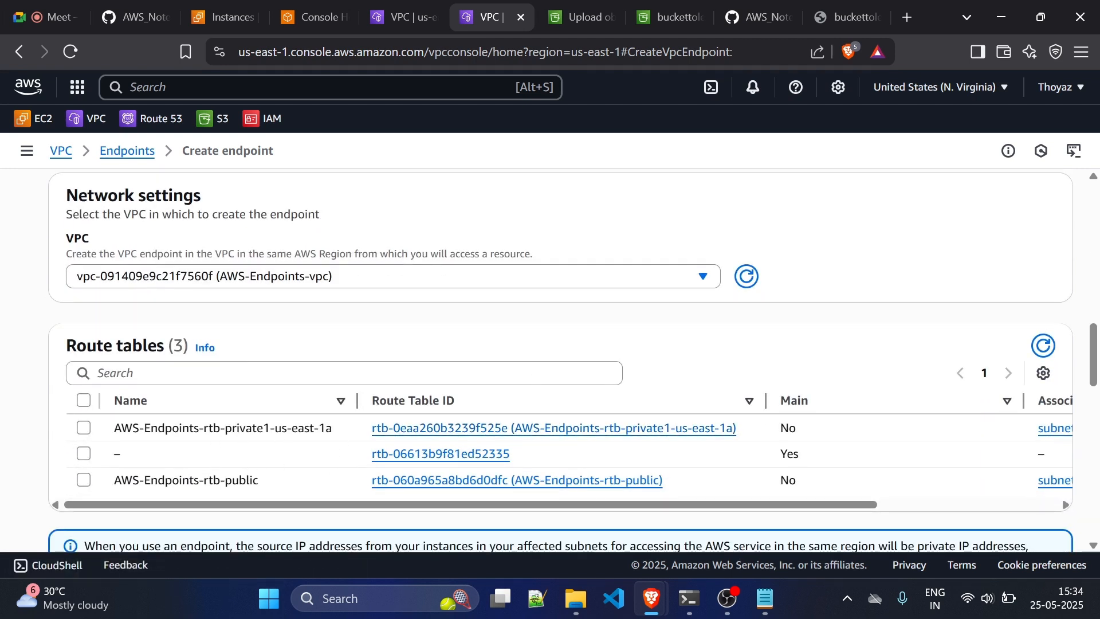
click(83, 430)
scroll(172, 344, down, 2)
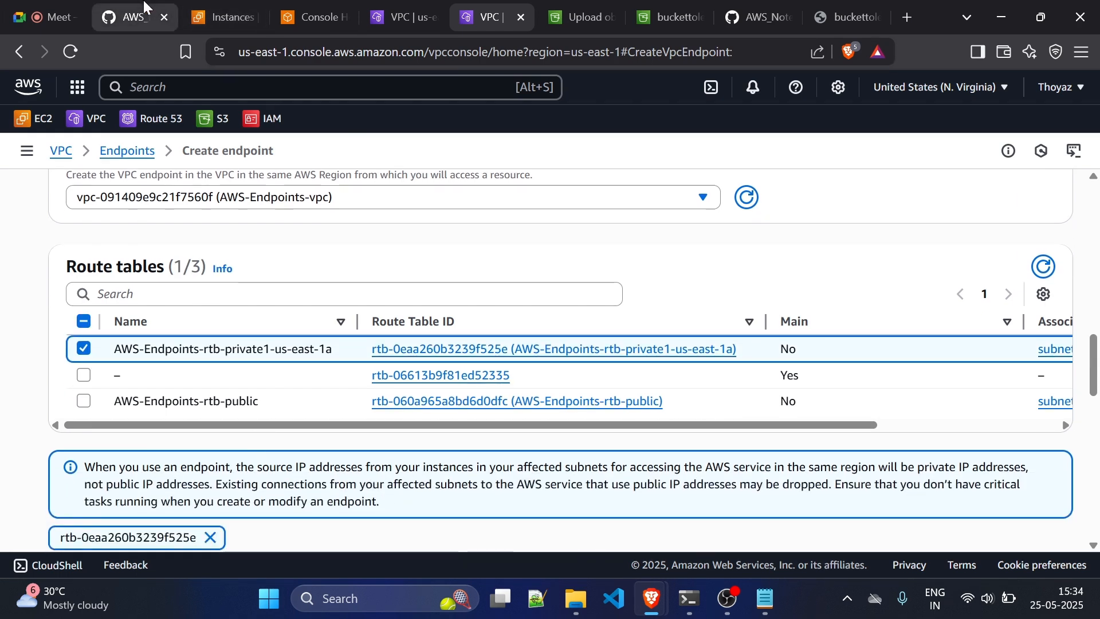
Check the gateway endpoint in the architecture diagram, and create the endpoint with the Full access policy.
click(143, 6)
scroll(390, 254, up, 15)
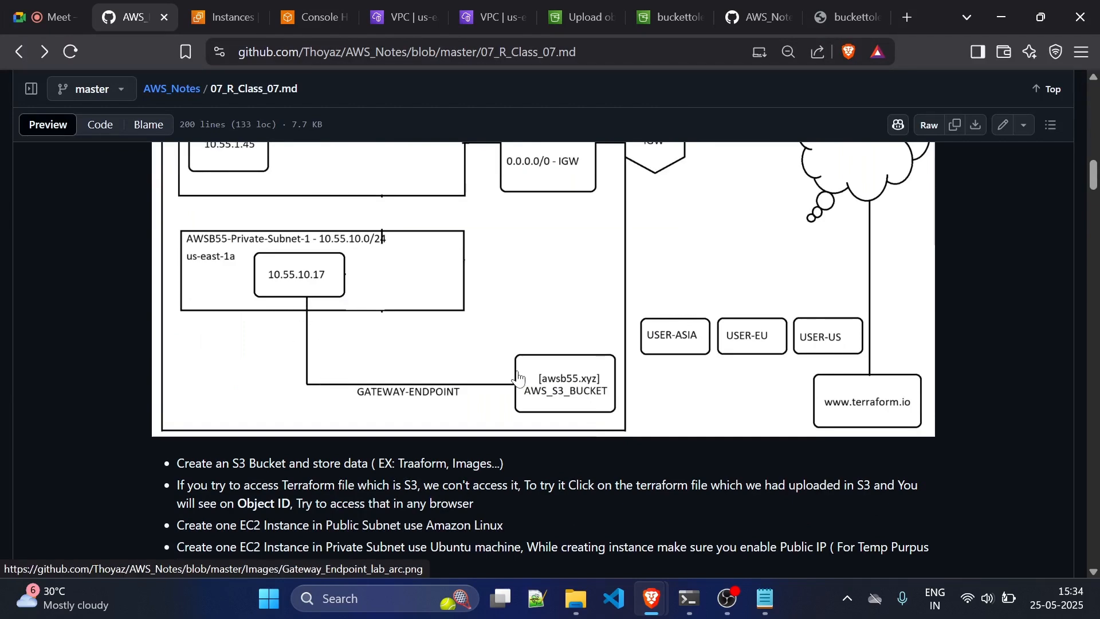
click(493, 17)
scroll(532, 355, down, 1)
scroll(532, 355, down, 2)
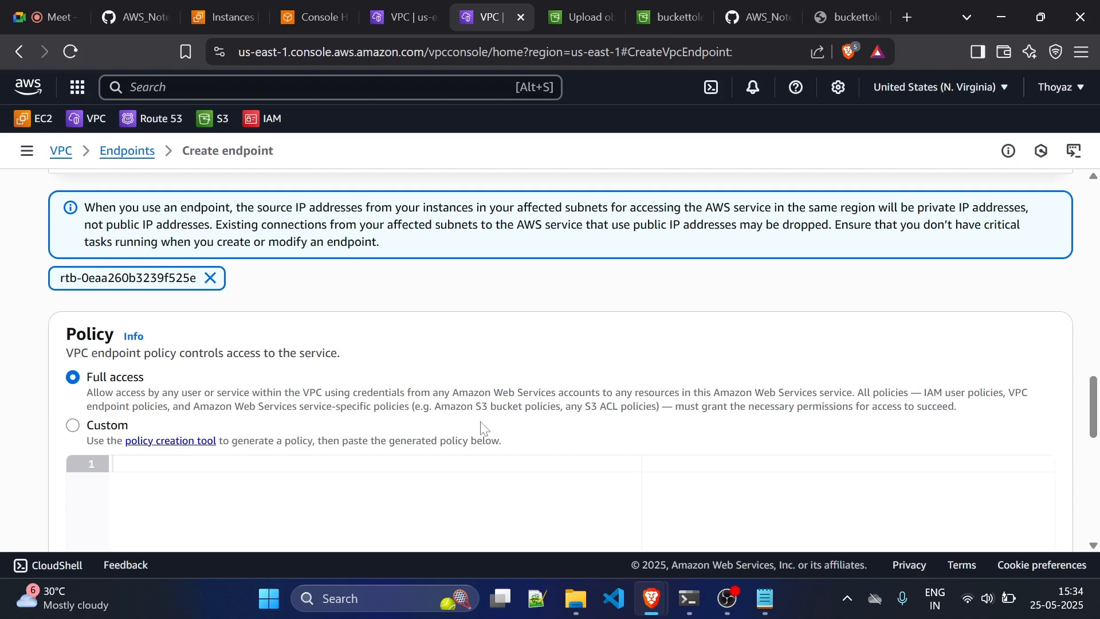
scroll(480, 428, down, 7)
click(1053, 520)
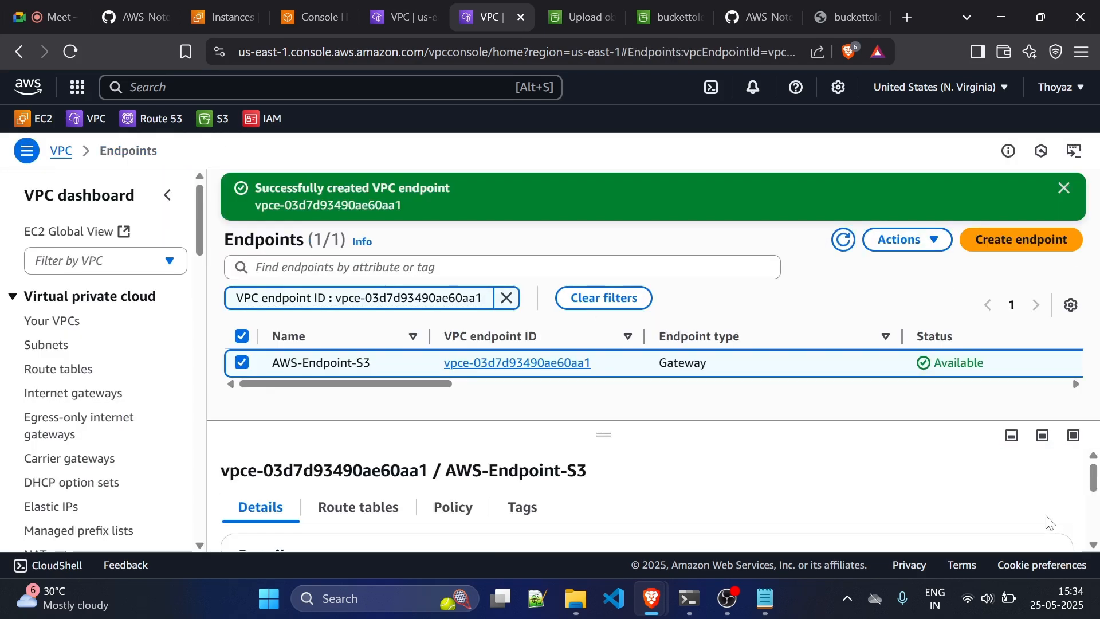
Remove the endpoint ID filter, select AWS-Endpoint-S3 in the refreshed endpoint list, and switch to the terminal.
click(1061, 188)
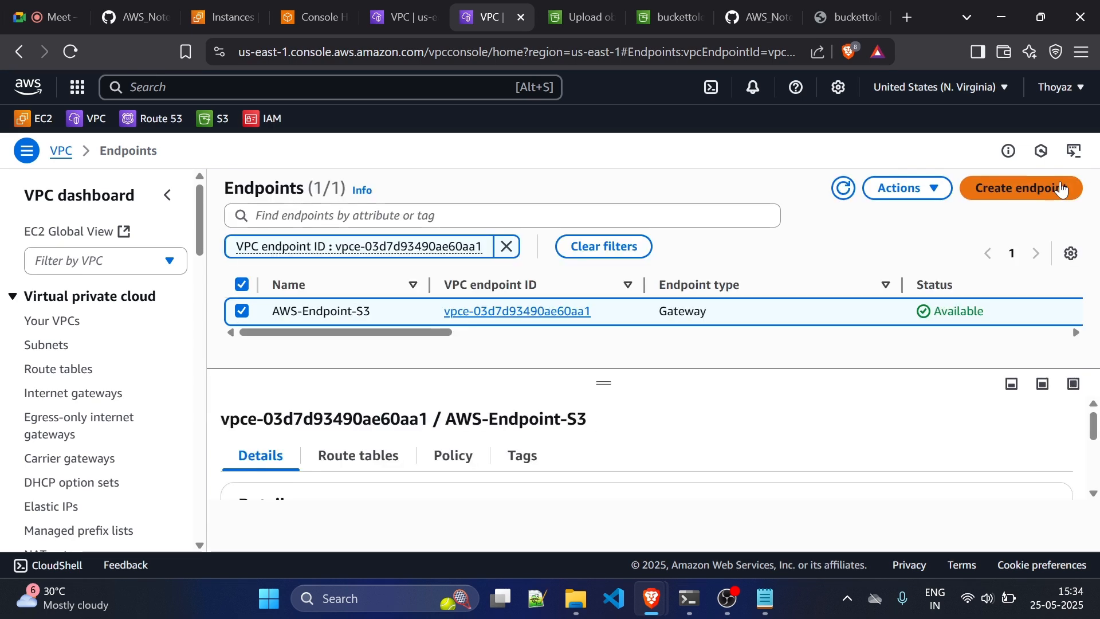
click(843, 188)
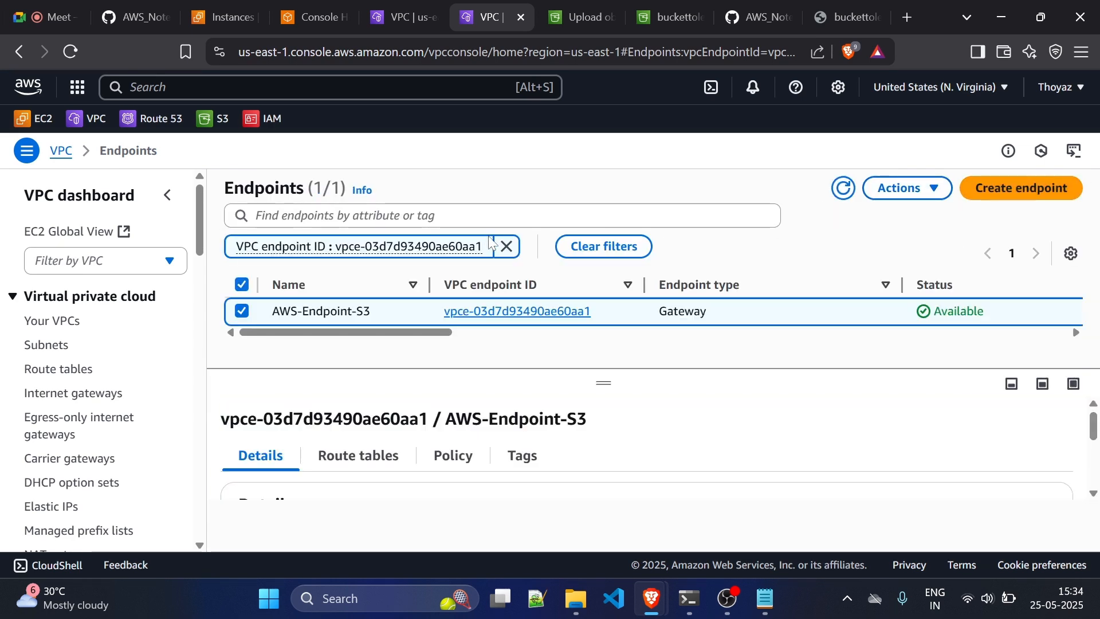
click(506, 246)
click(844, 188)
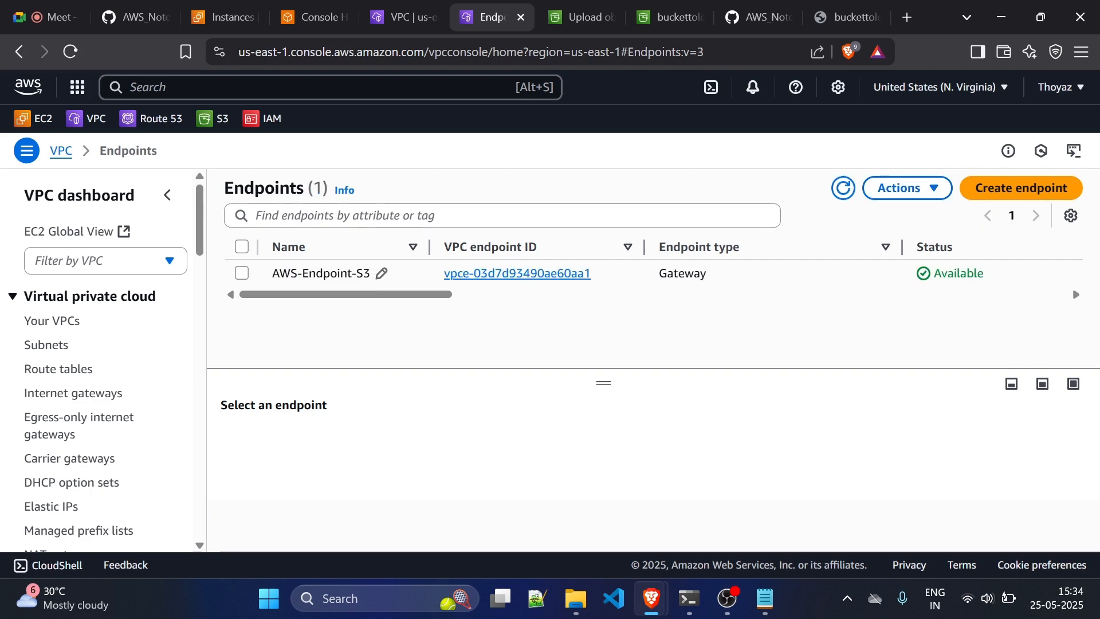
click(242, 273)
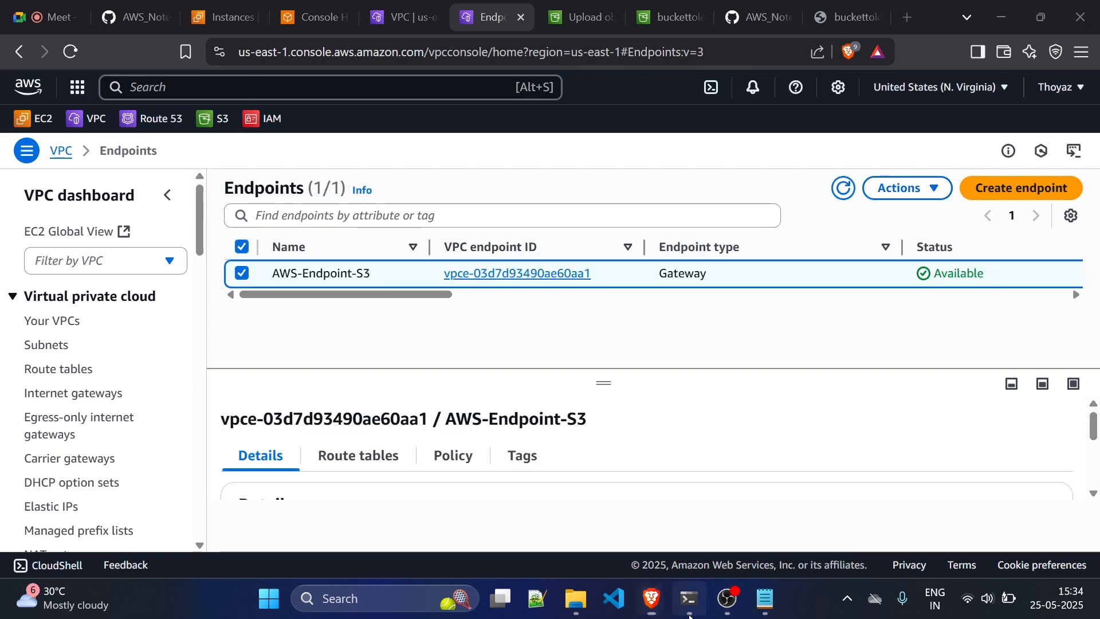
click(690, 613)
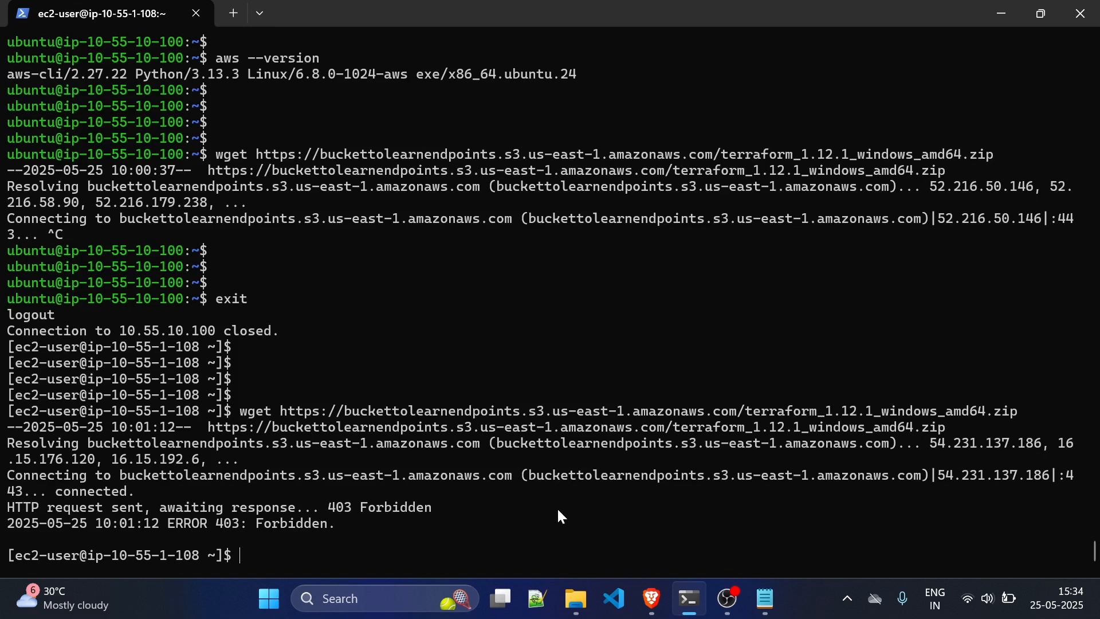
key(Return)
key(Return)
key(Up)
key(Up)
key(Return)
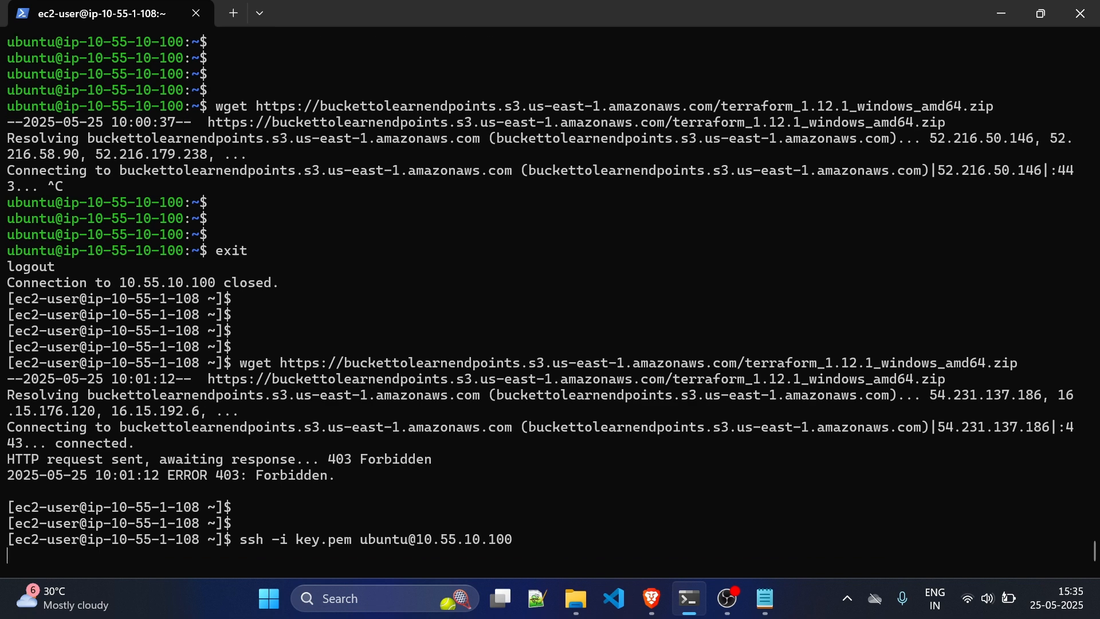
key(Return)
key(Return)
key(Return)
key(Return)
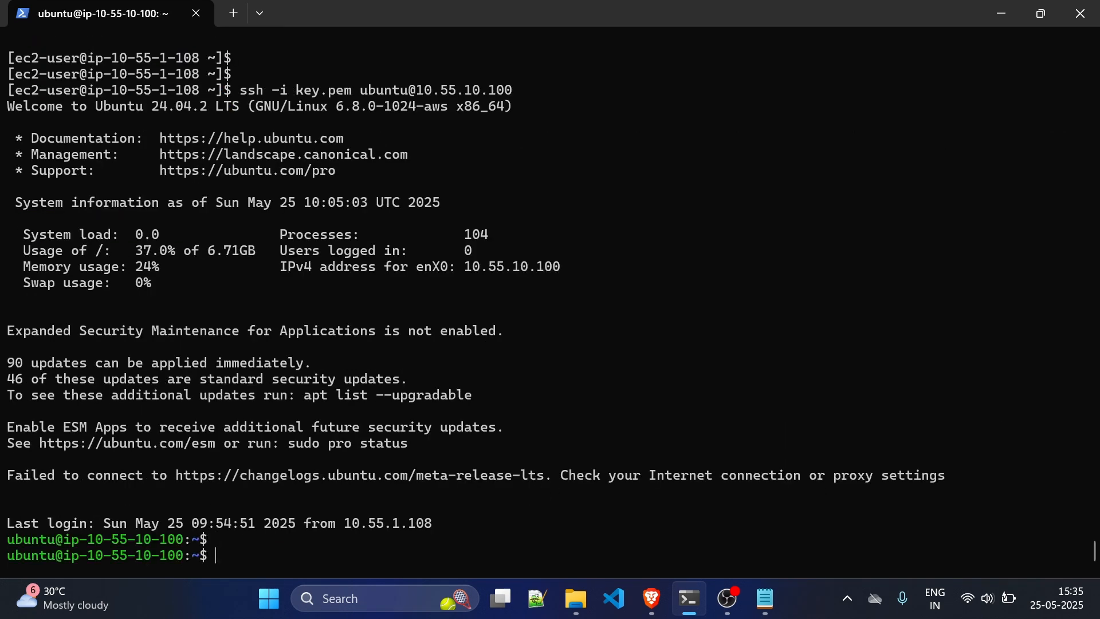
Rerun wget on the private server for terraform_1.12.1_windows_amd64.zip from the buckettolearnendpoints S3 bucket.
key(Up)
key(Up)
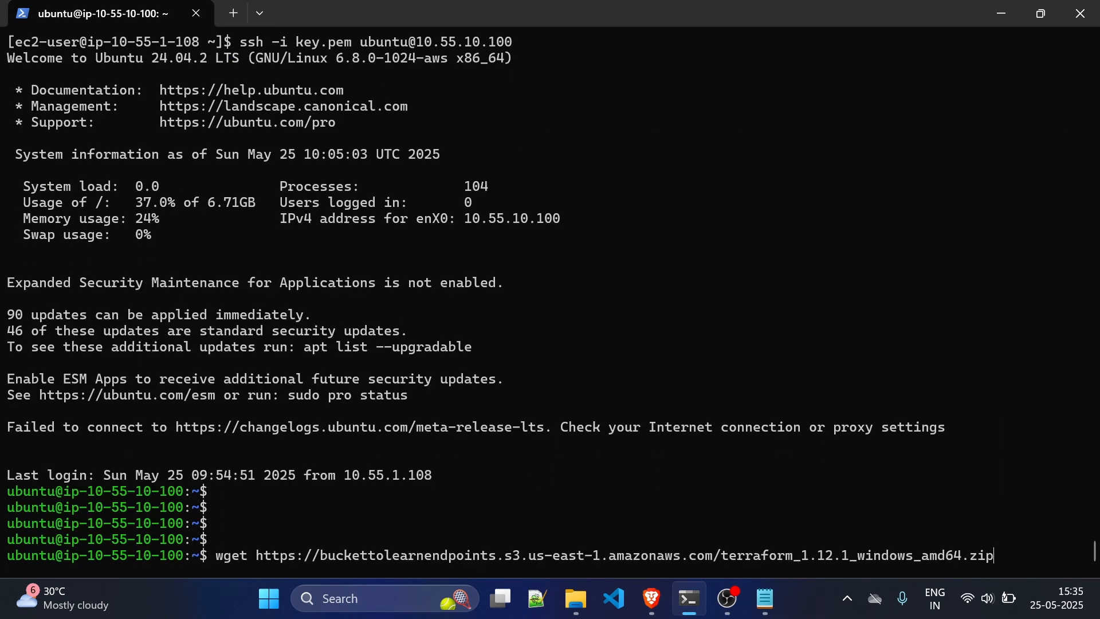
key(Return)
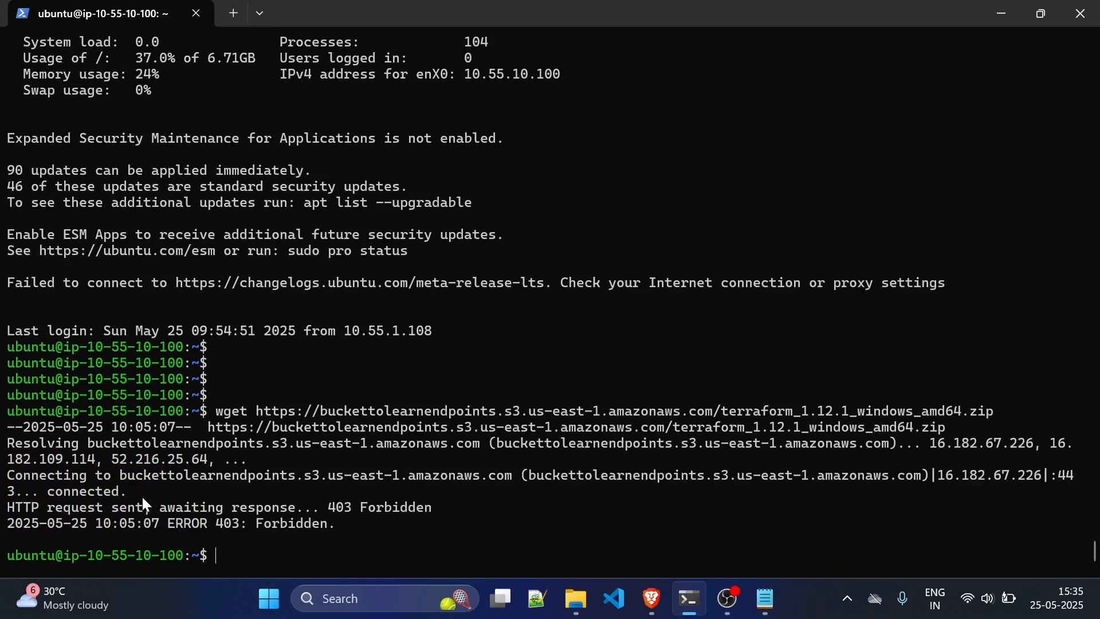
Compare the new wget output with the private server's earlier attempt, and review the gateway endpoint path in the architecture diagram.
drag(131, 495, 10, 480)
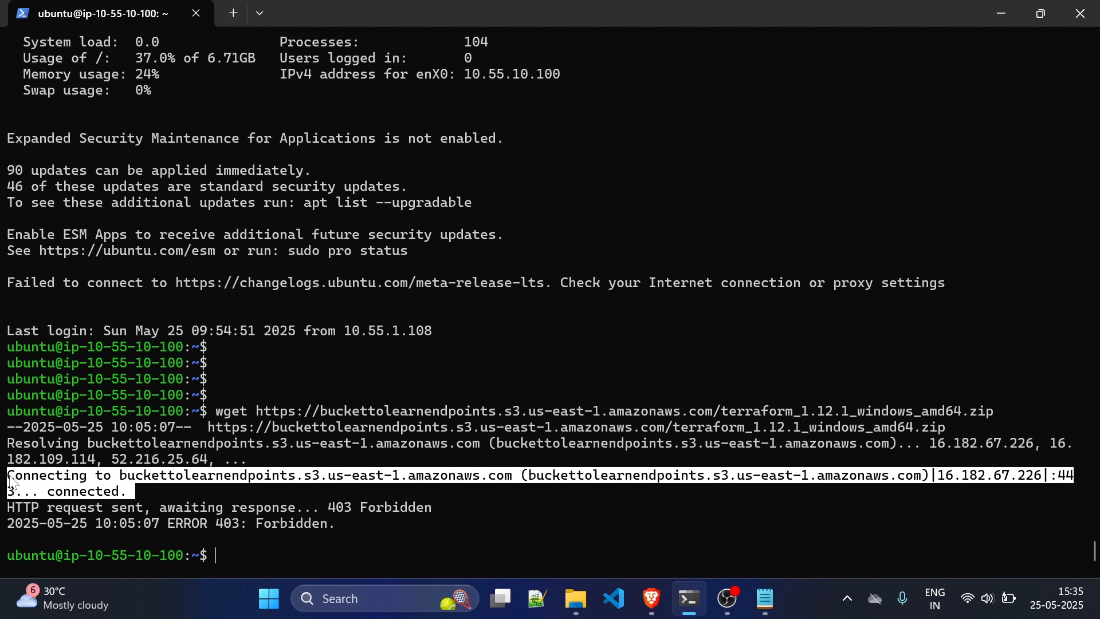
scroll(245, 394, up, 15)
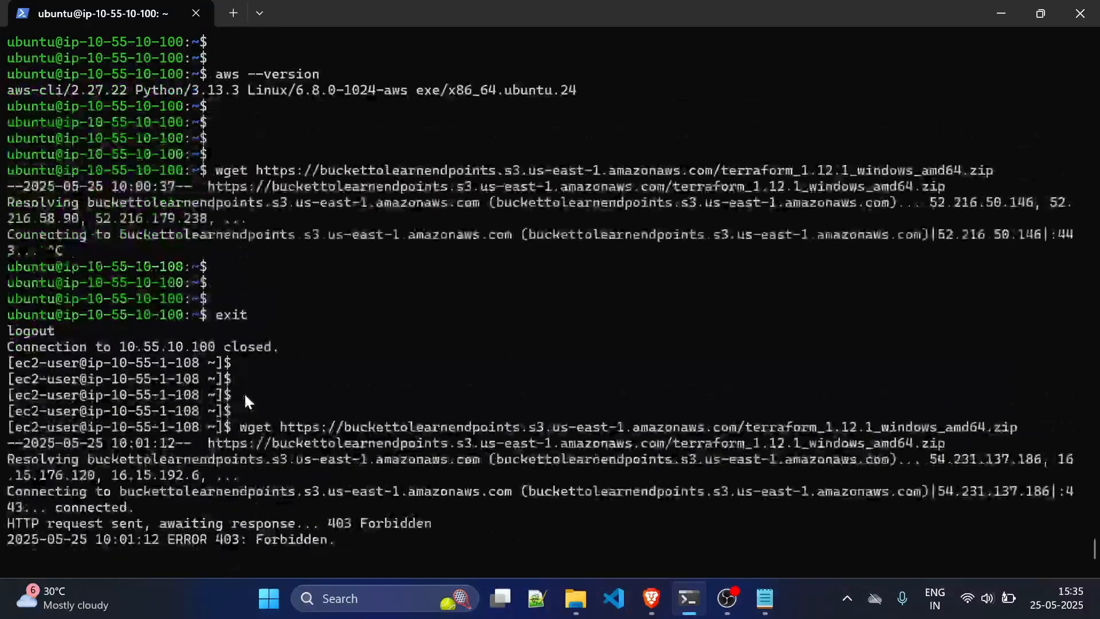
scroll(330, 382, up, 1)
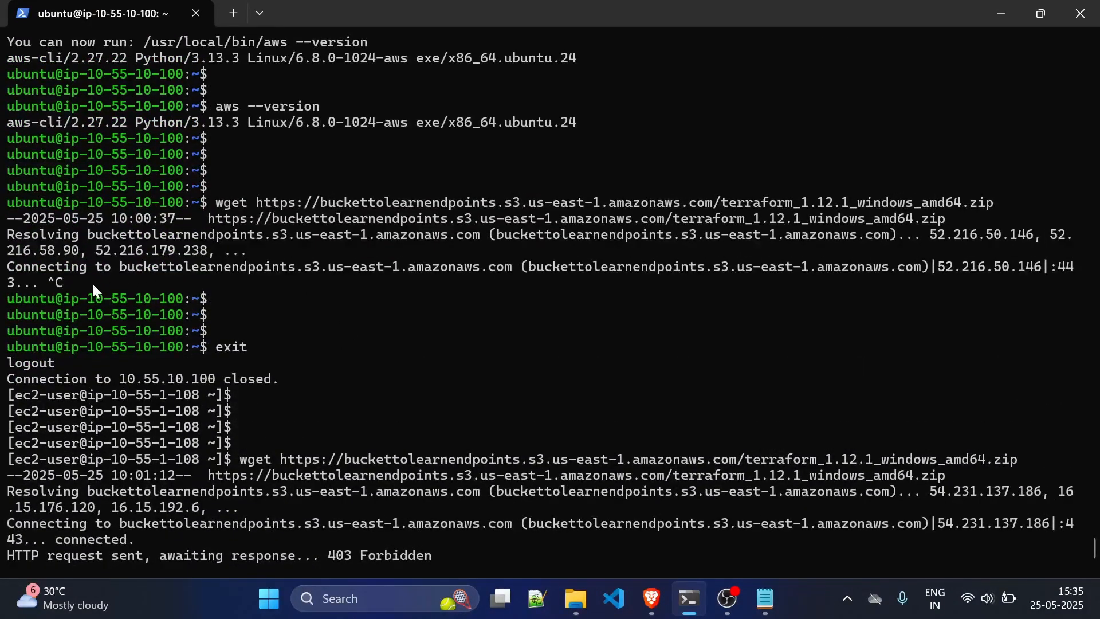
drag(8, 203, 118, 283)
scroll(294, 306, down, 16)
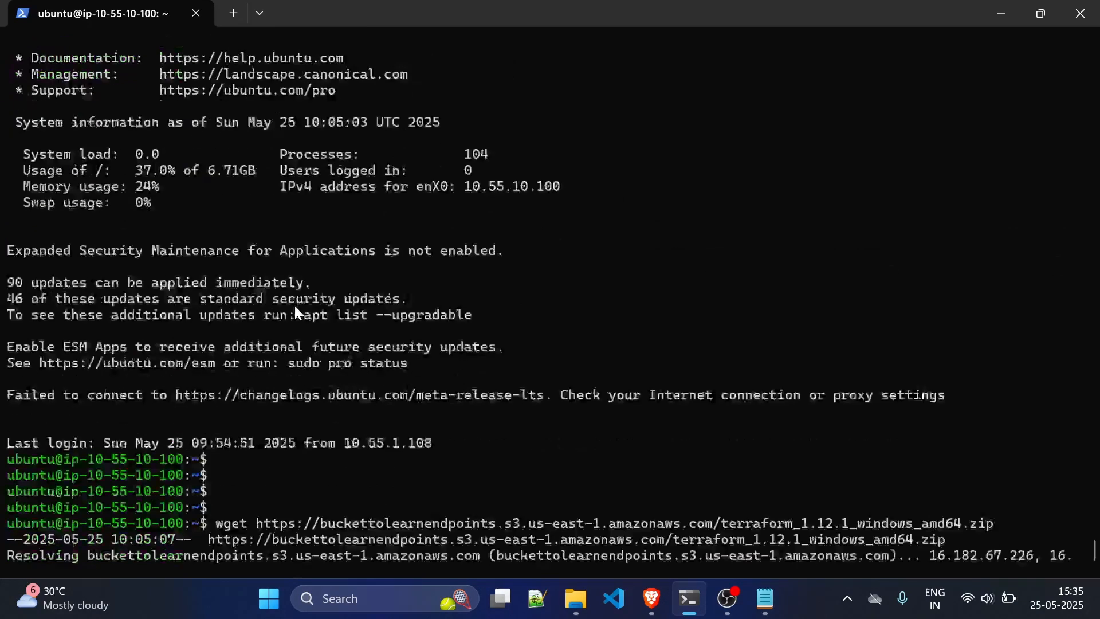
drag(5, 417, 126, 498)
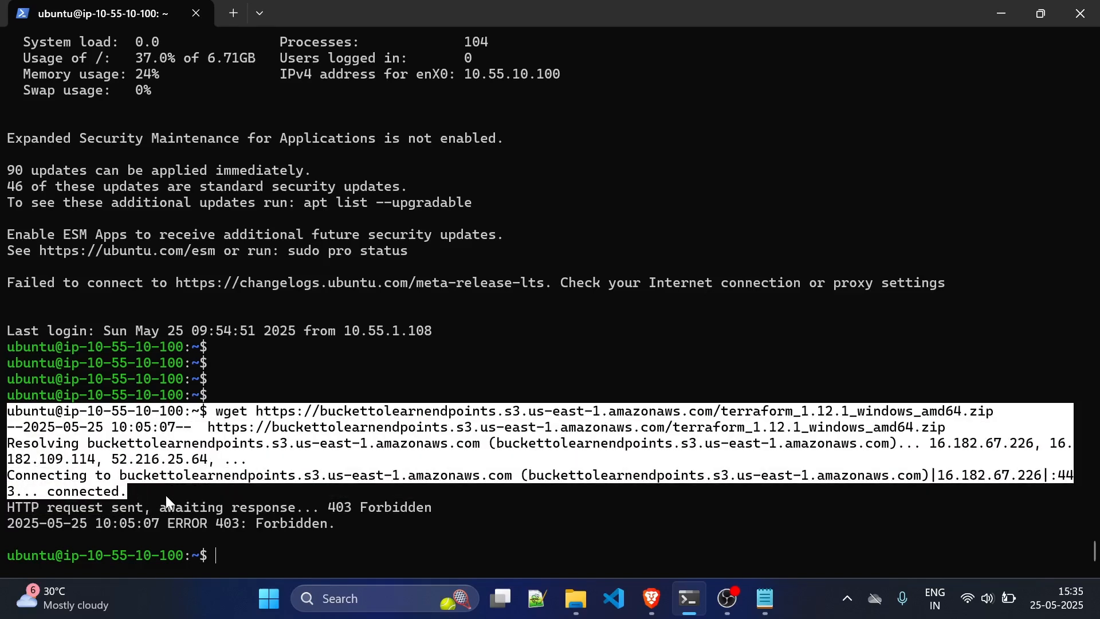
key(alt+Tab)
click(150, 5)
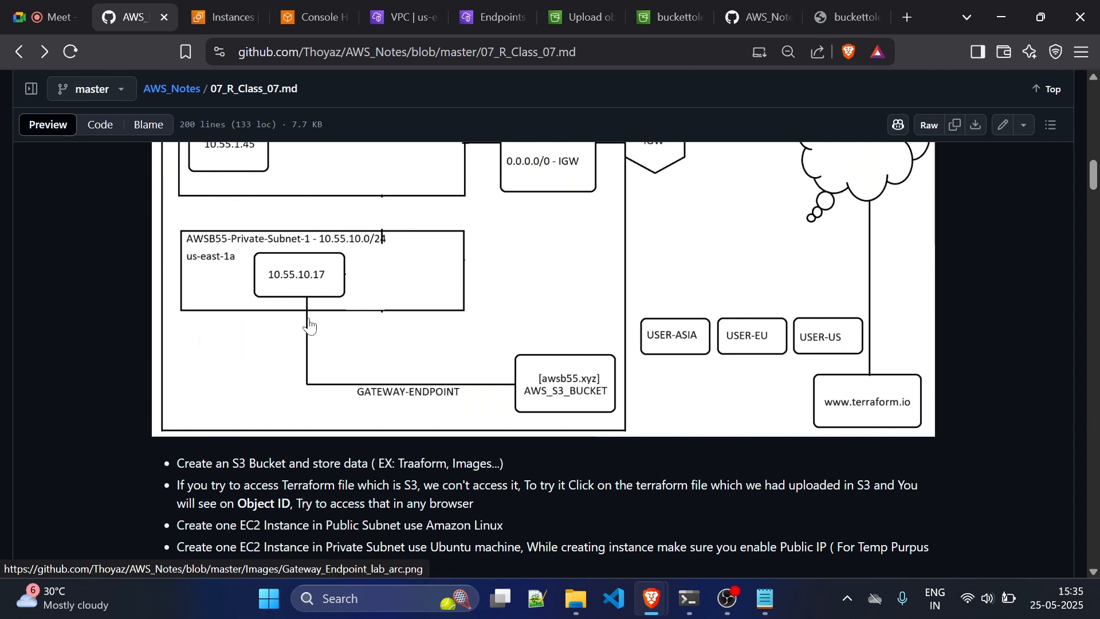
scroll(315, 325, up, 1)
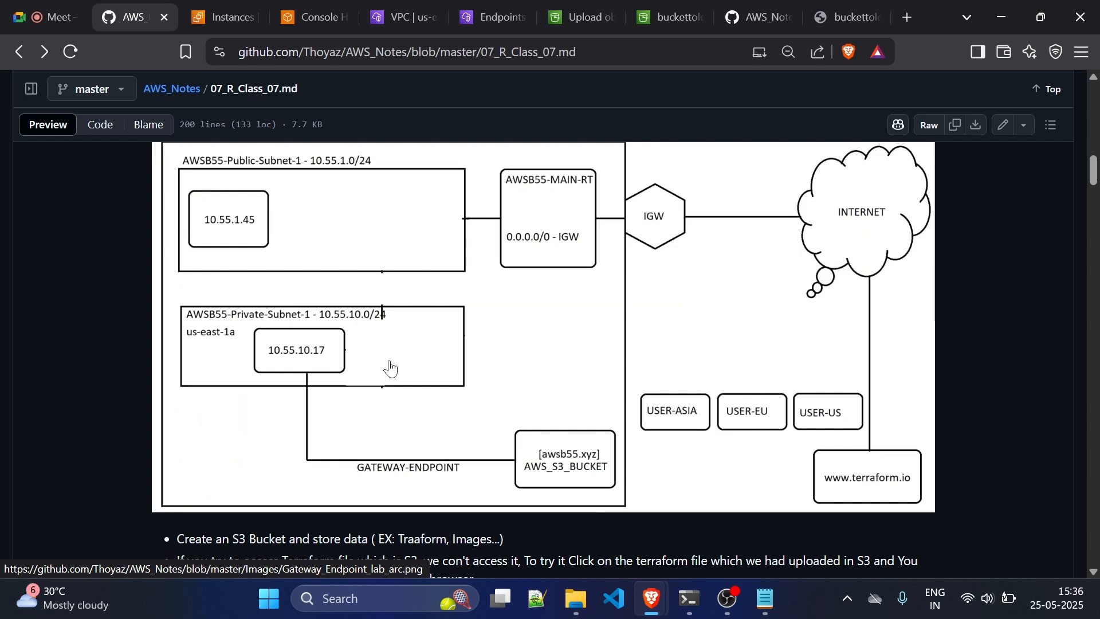
scroll(383, 370, down, 1)
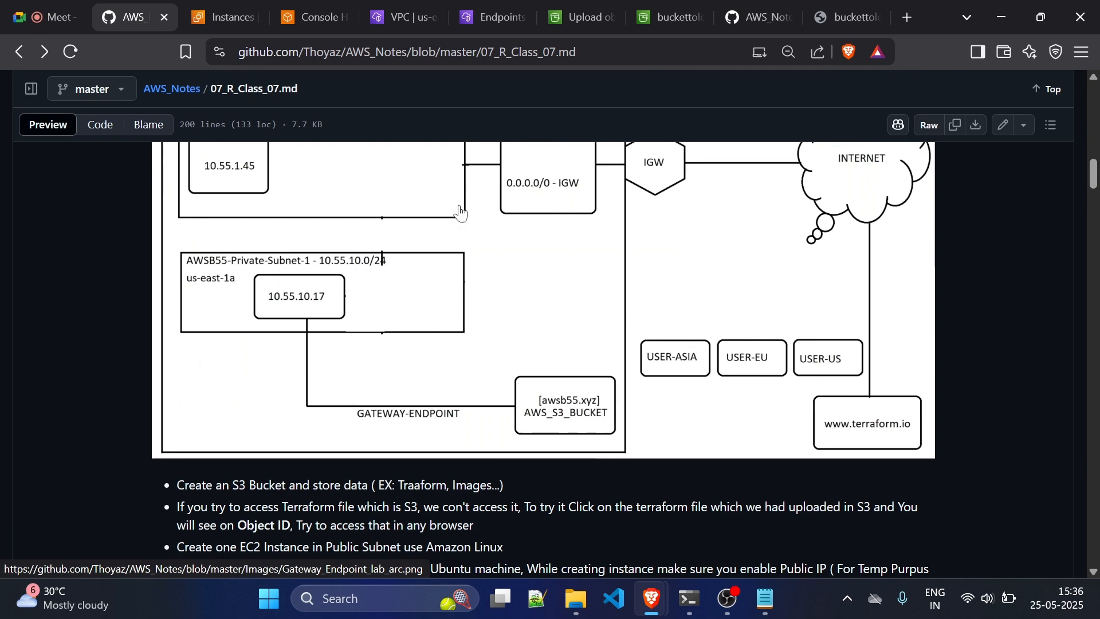
Open IAM in a new browser tab from the S3 bucket page and show the list of roles.
click(681, 11)
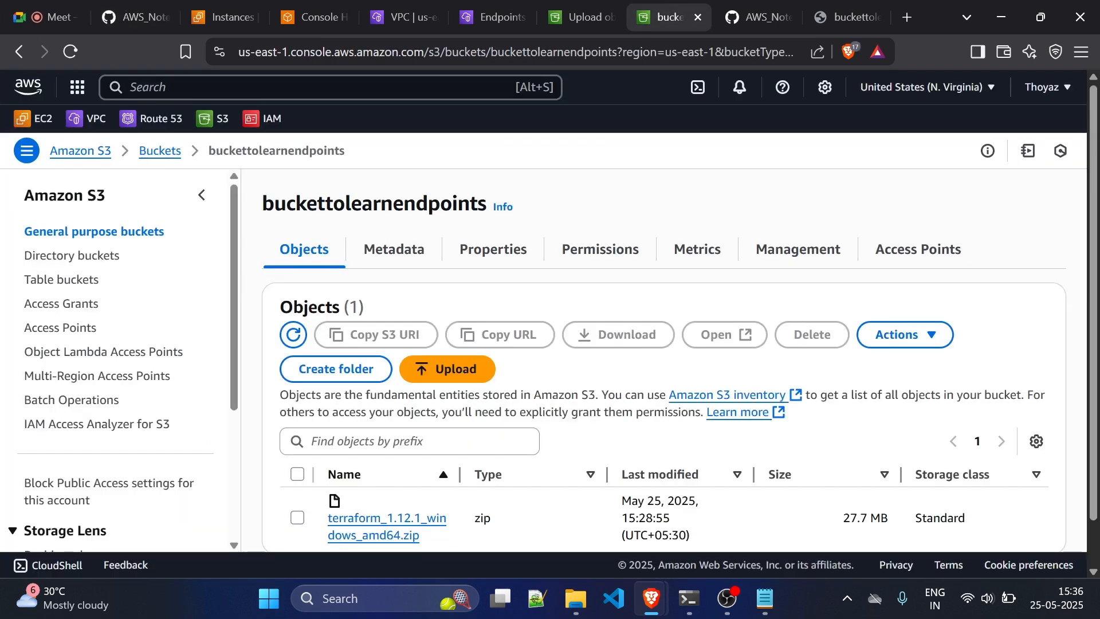
right_click(269, 120)
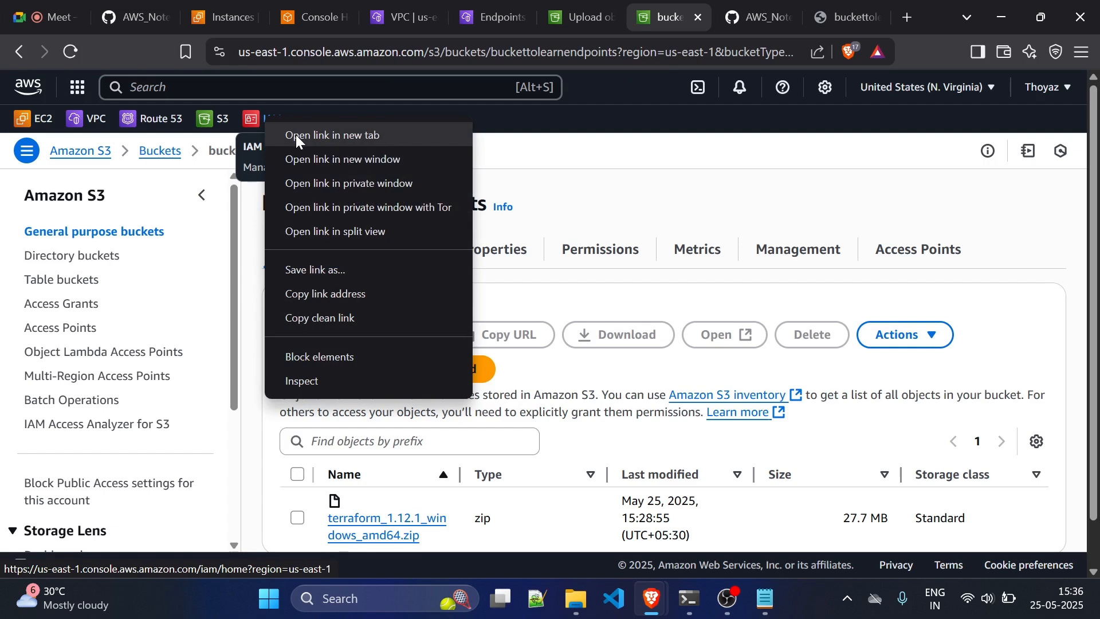
click(296, 135)
click(682, 18)
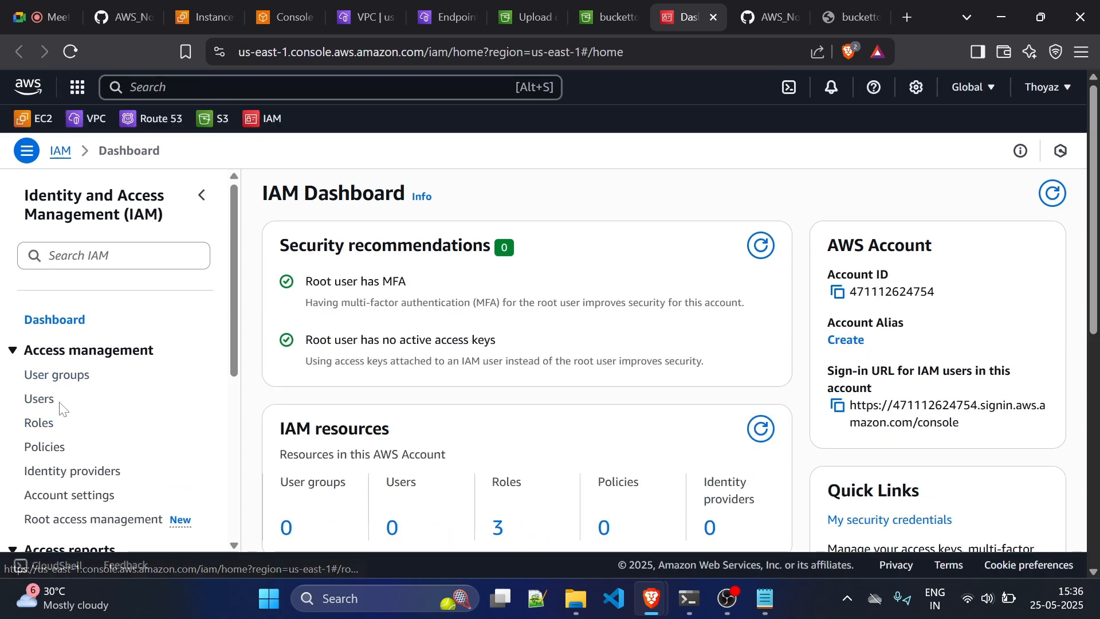
drag(60, 402, 22, 408)
click(39, 408)
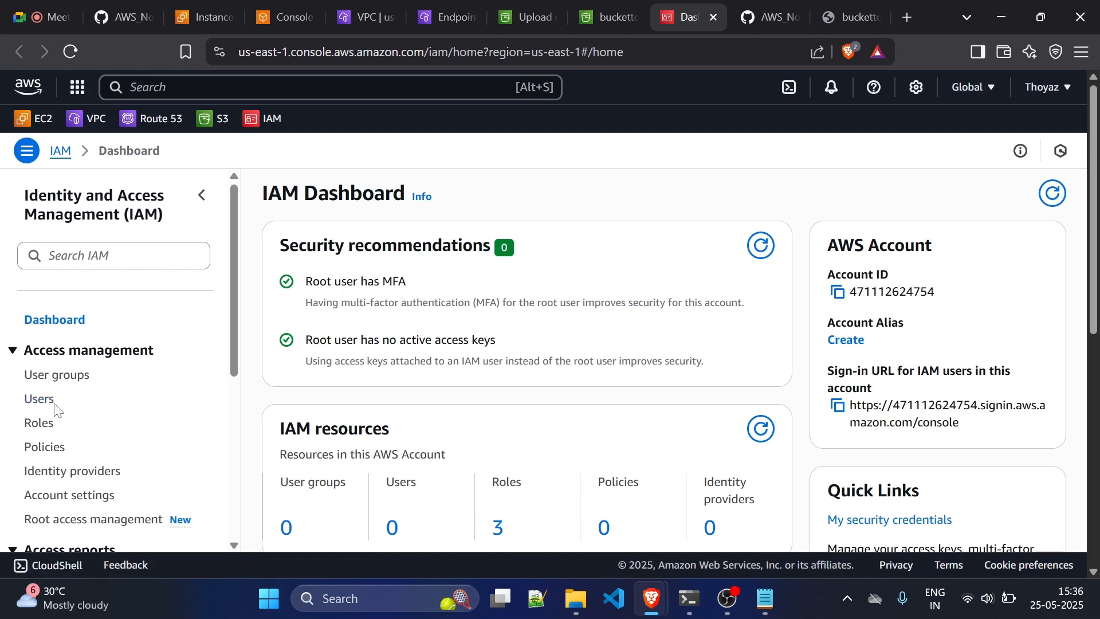
click(57, 429)
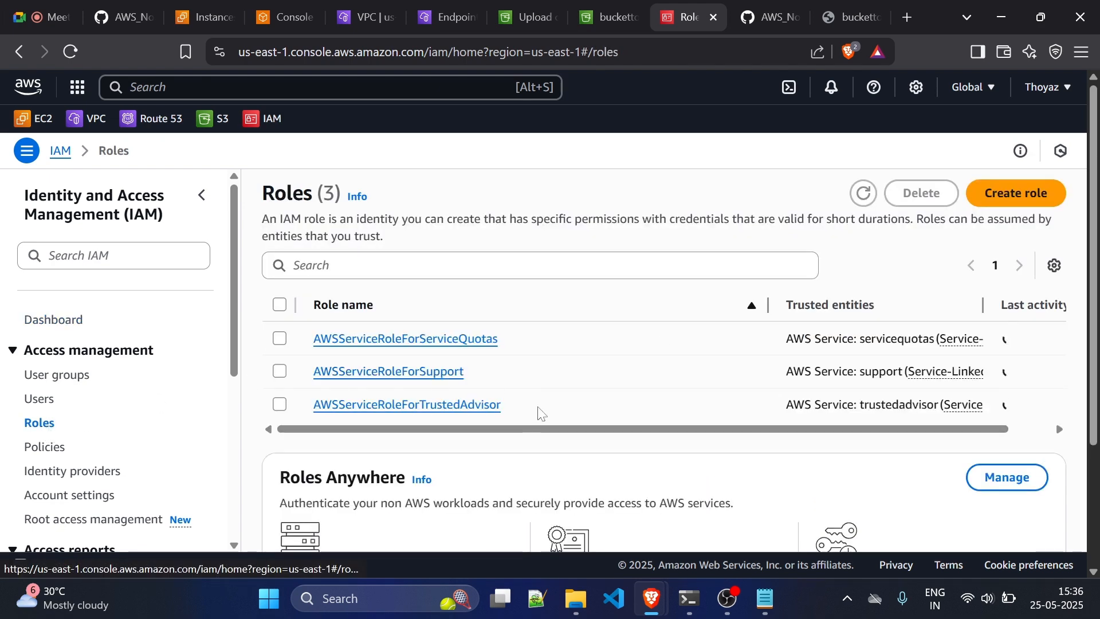
Start a new role with the AWS service trusted entity type and the EC2 use case, and continue to its permissions.
click(1044, 195)
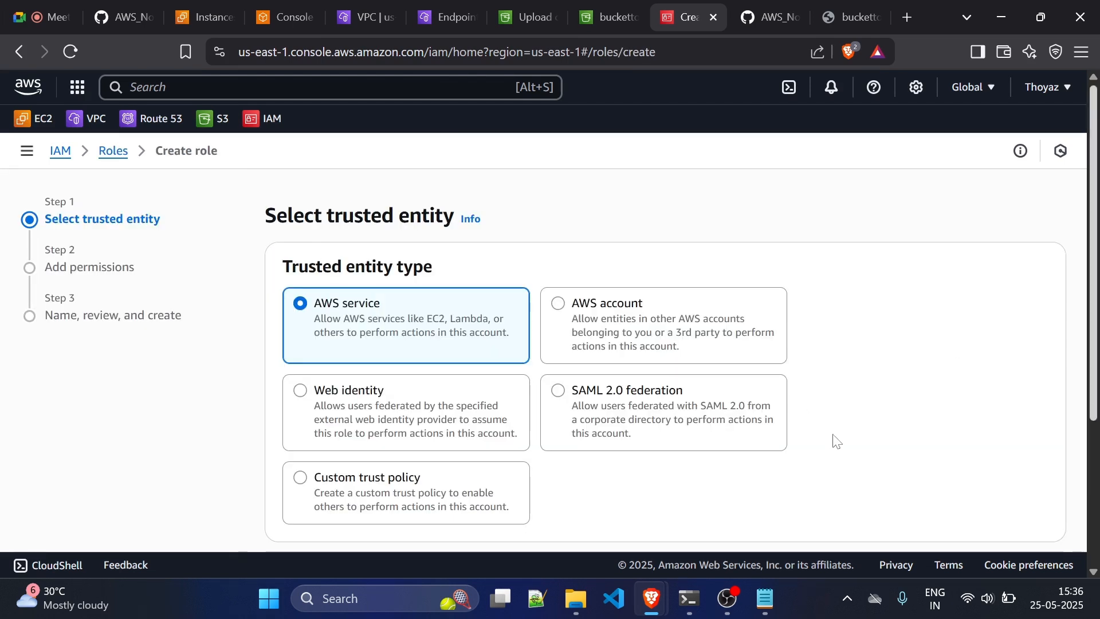
scroll(836, 441, down, 1)
scroll(619, 435, down, 3)
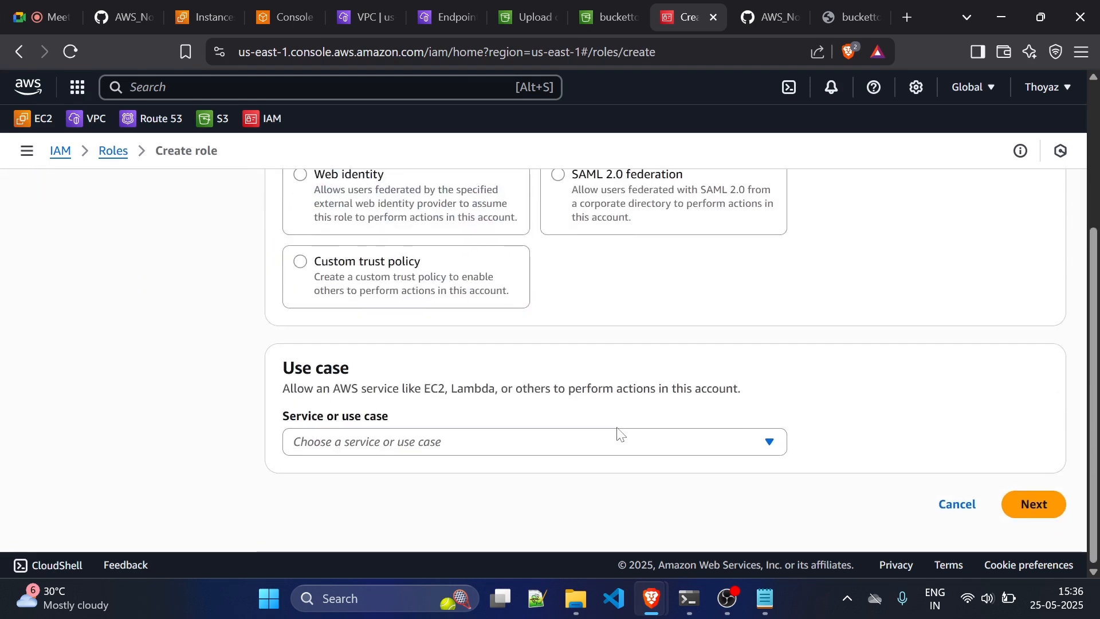
click(479, 447)
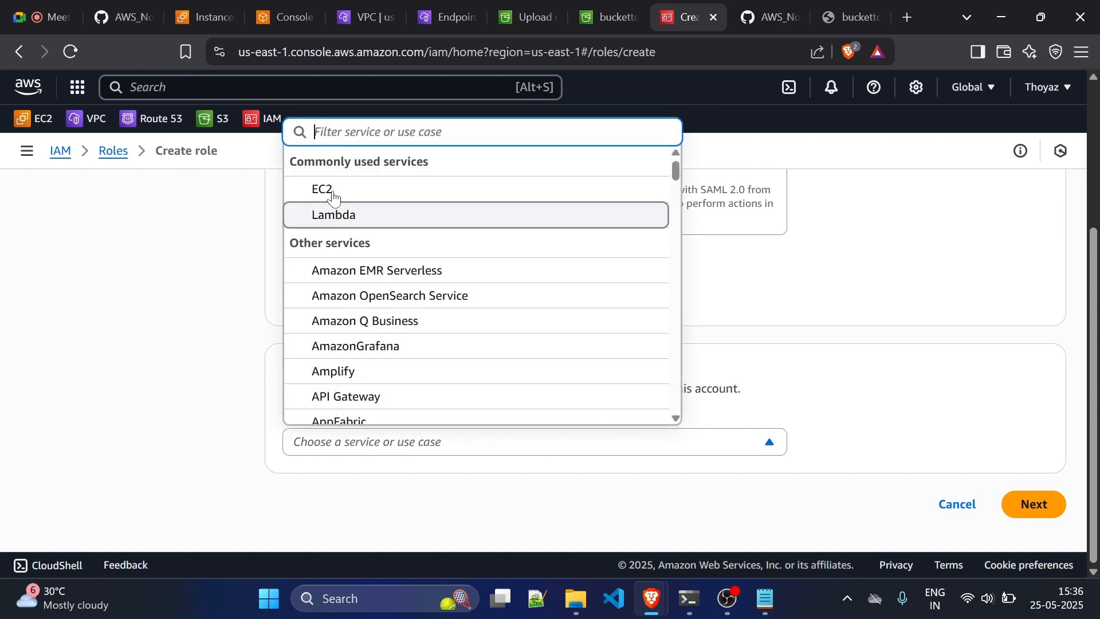
click(395, 199)
scroll(934, 396, down, 4)
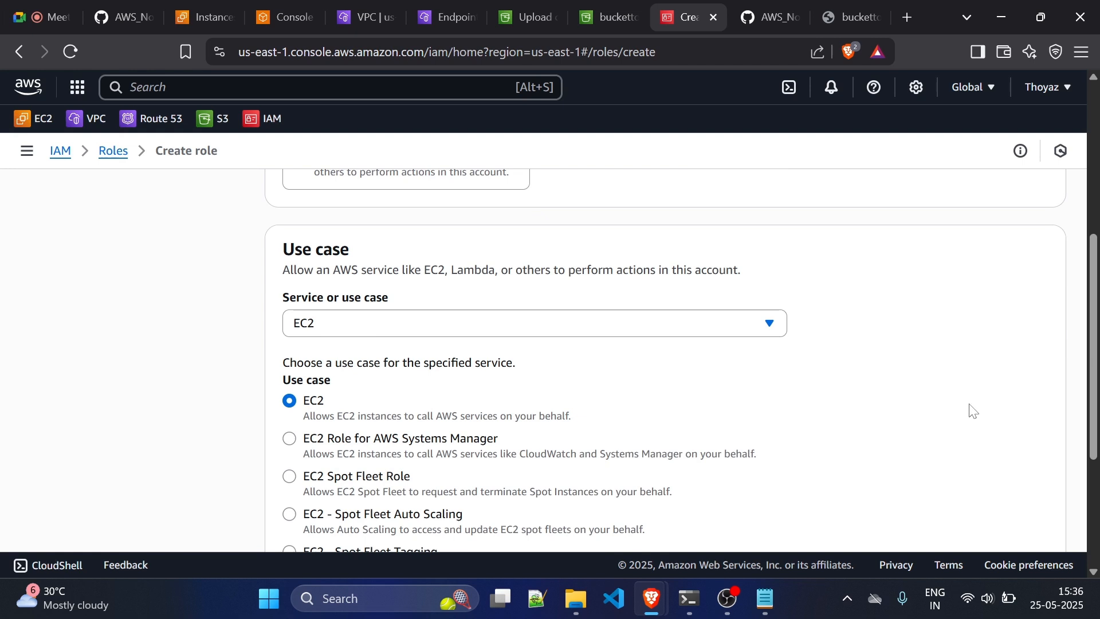
scroll(968, 440, down, 1)
click(1038, 503)
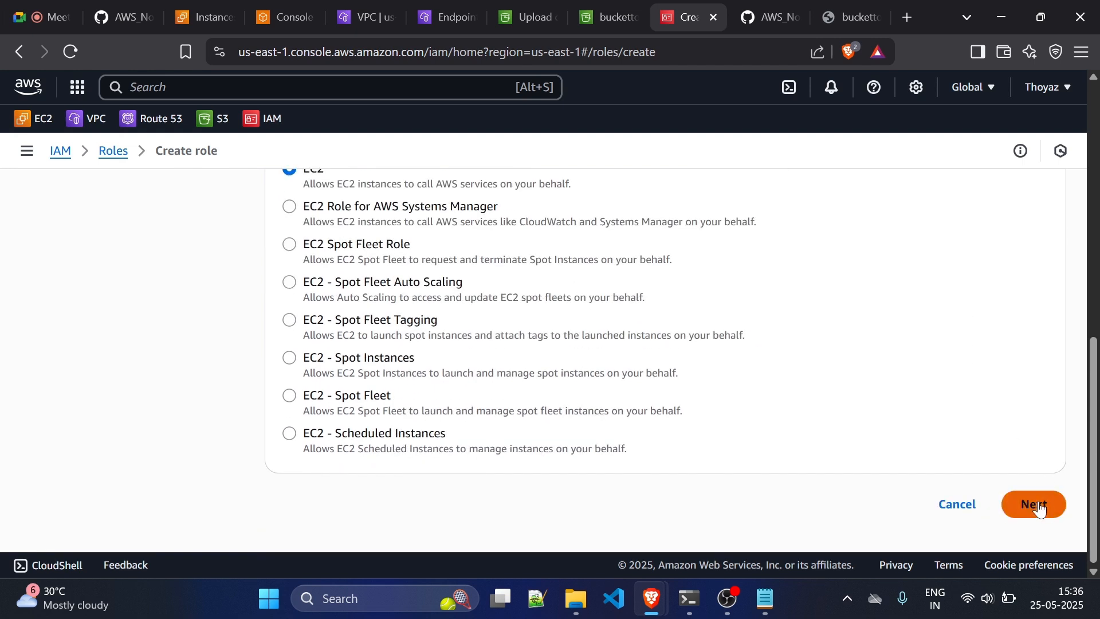
Check the lab notes for the permissions policies that the EC2 role needs.
scroll(781, 492, down, 1)
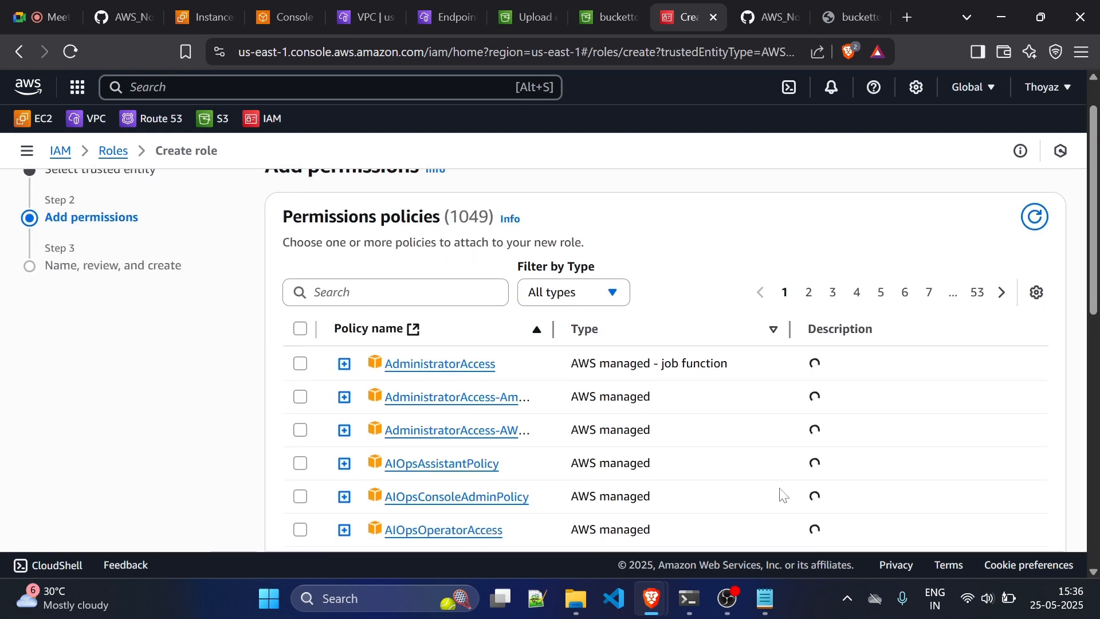
click(395, 292)
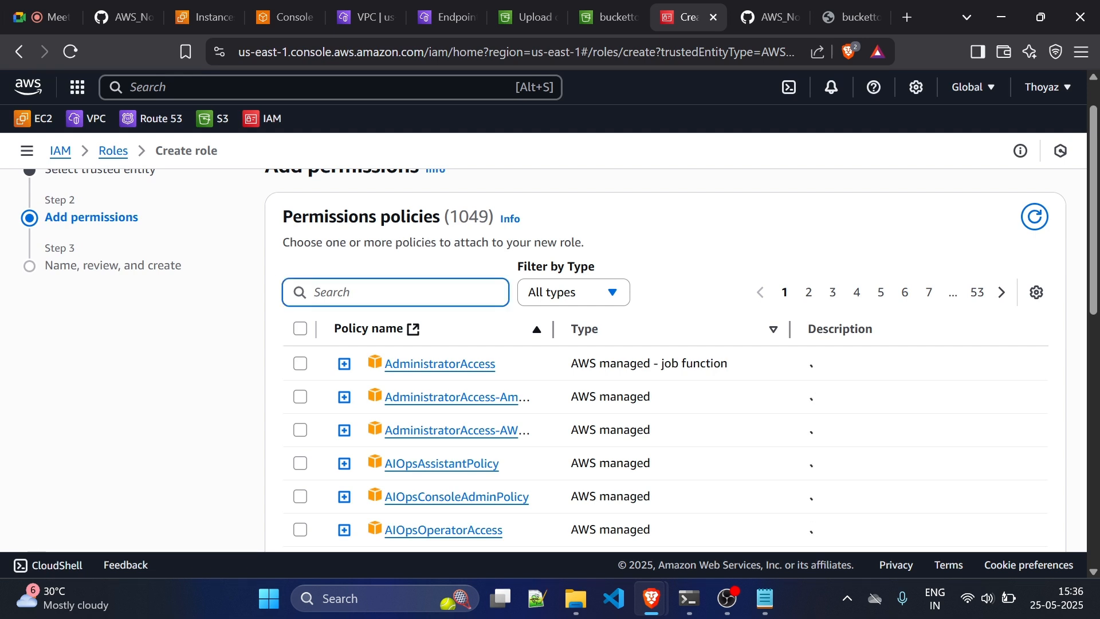
click(131, 7)
scroll(391, 344, down, 8)
scroll(390, 350, down, 8)
scroll(392, 358, up, 10)
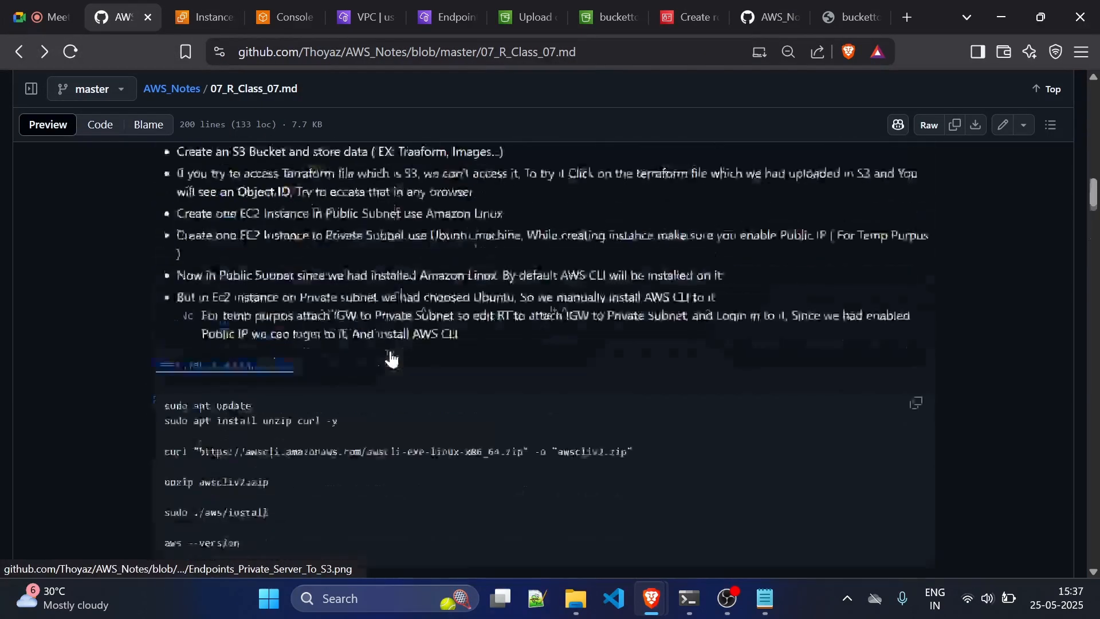
scroll(392, 360, up, 6)
scroll(392, 359, down, 14)
scroll(392, 359, down, 15)
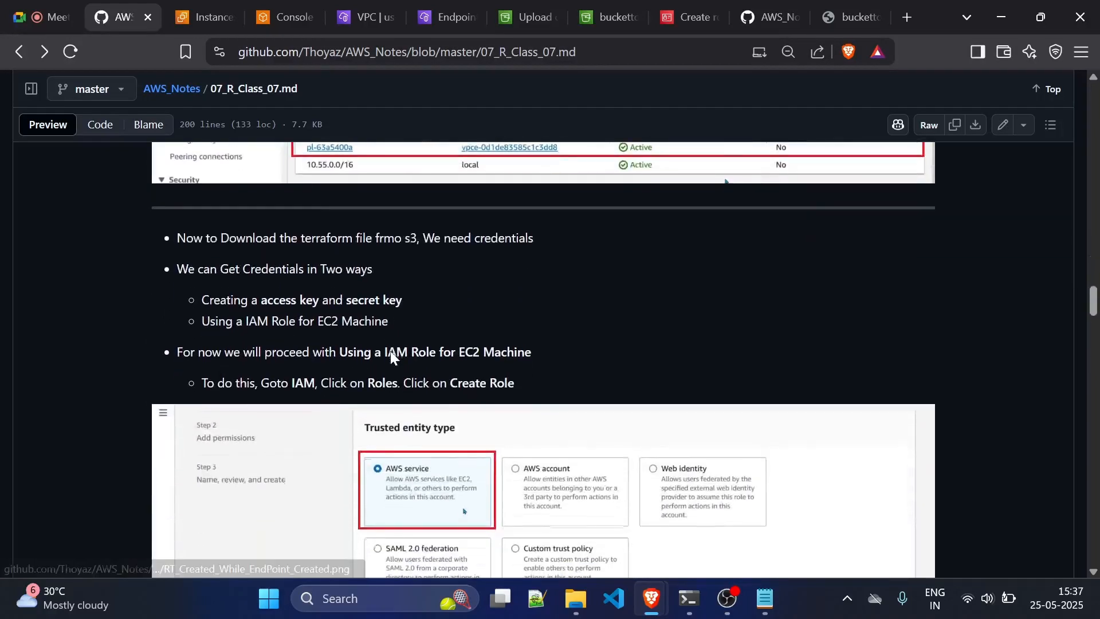
scroll(390, 350, down, 8)
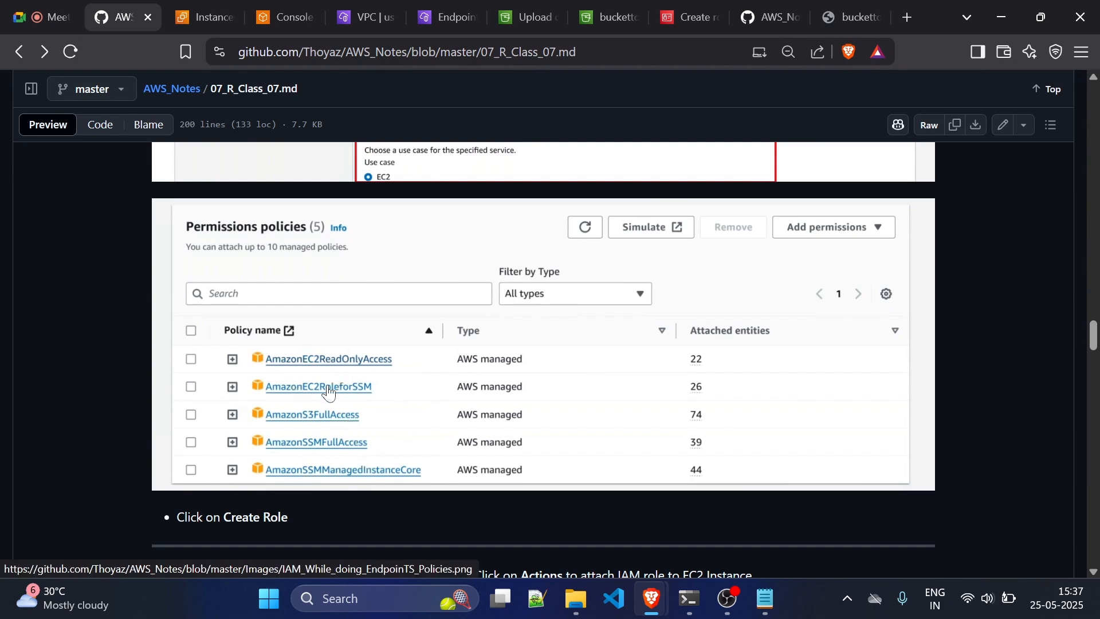
Return to the role creation page, filter the permissions policies by AmazonEC2Read, and select AmazonEC2ReadOnlyAccess.
click(686, 21)
text(Amazo)
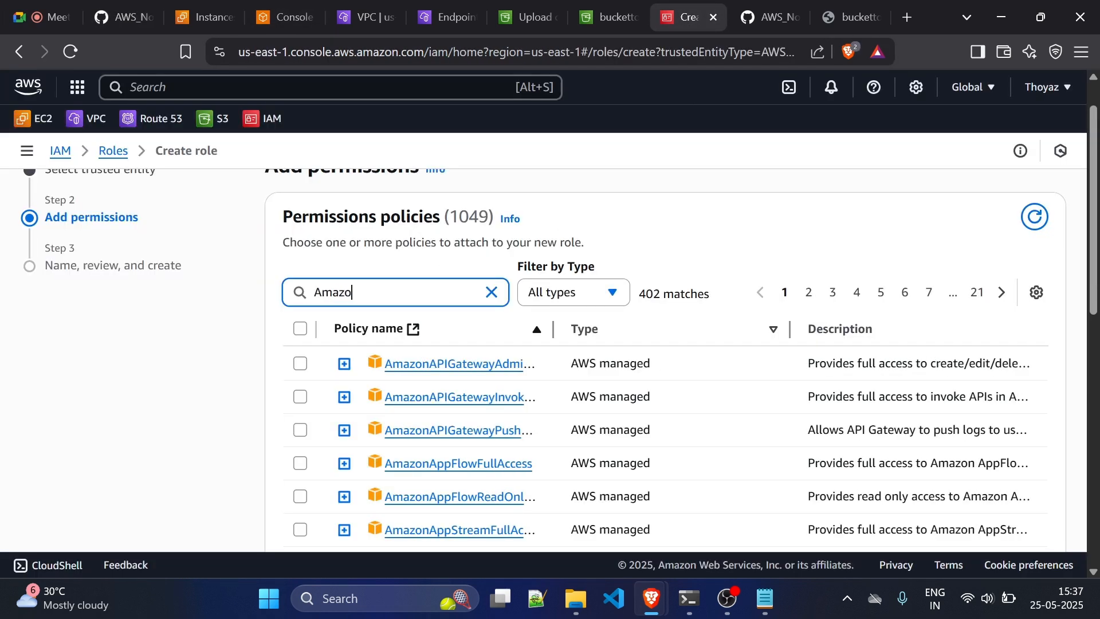
text(nEC)
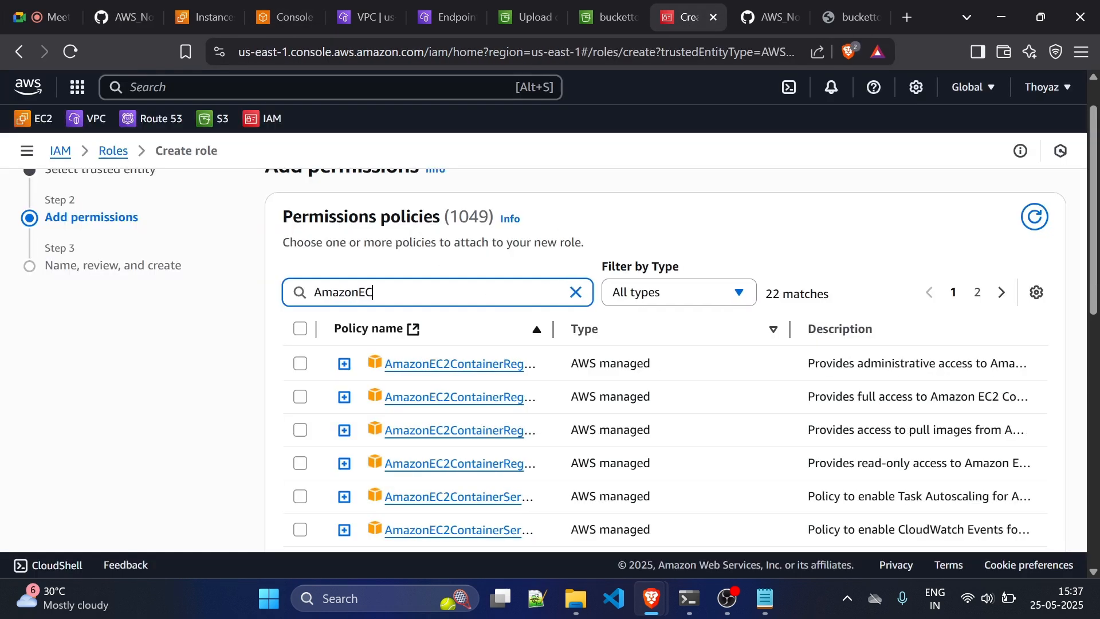
text(2Read)
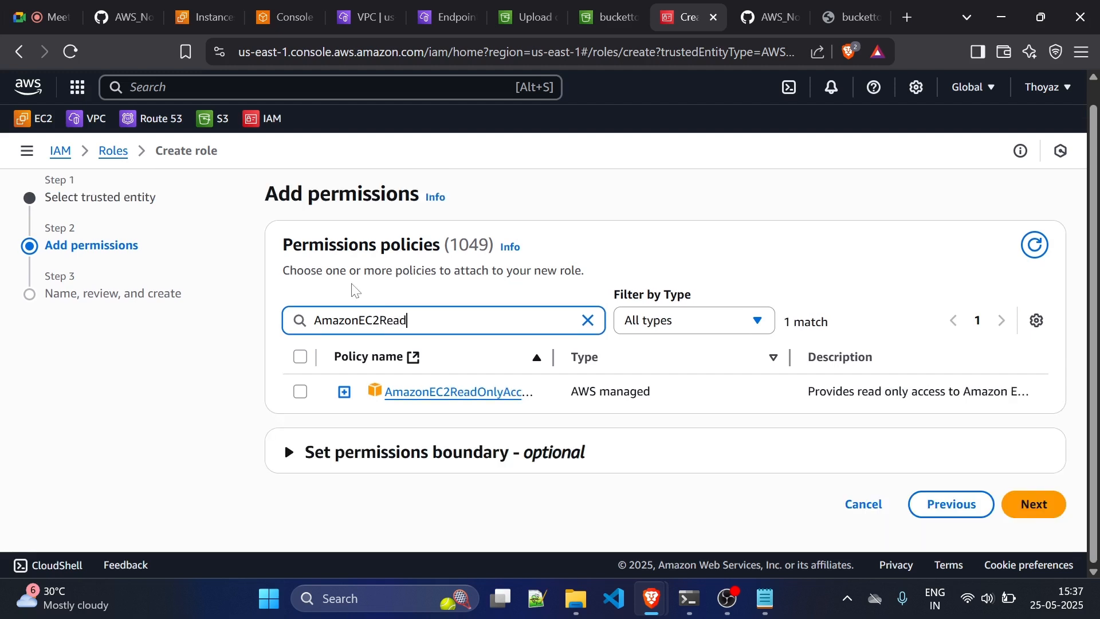
drag(558, 352, 641, 366)
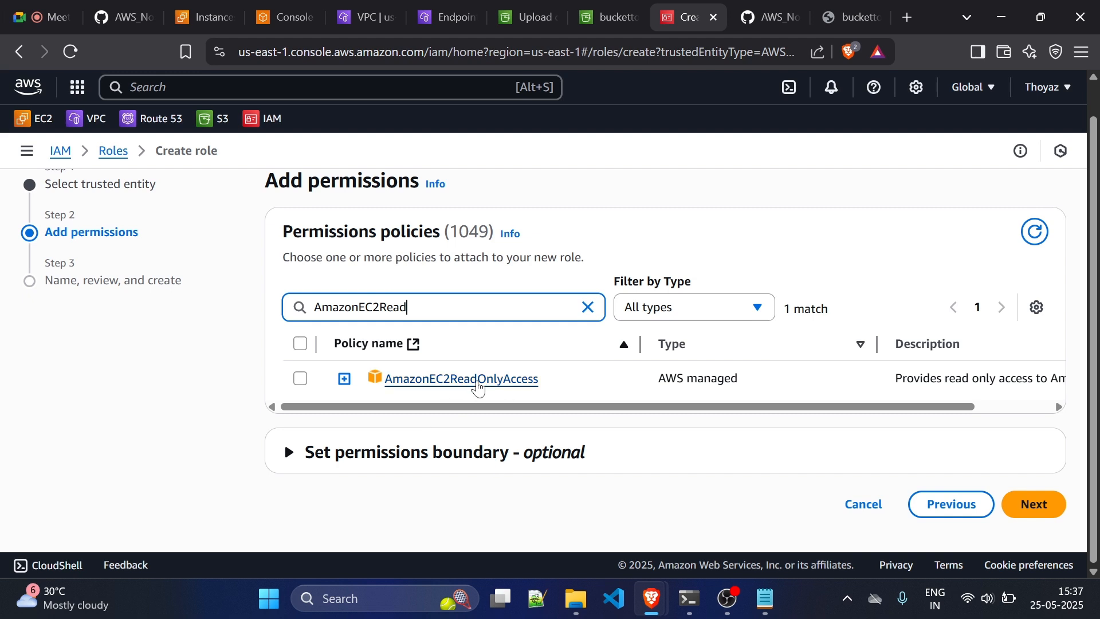
click(302, 382)
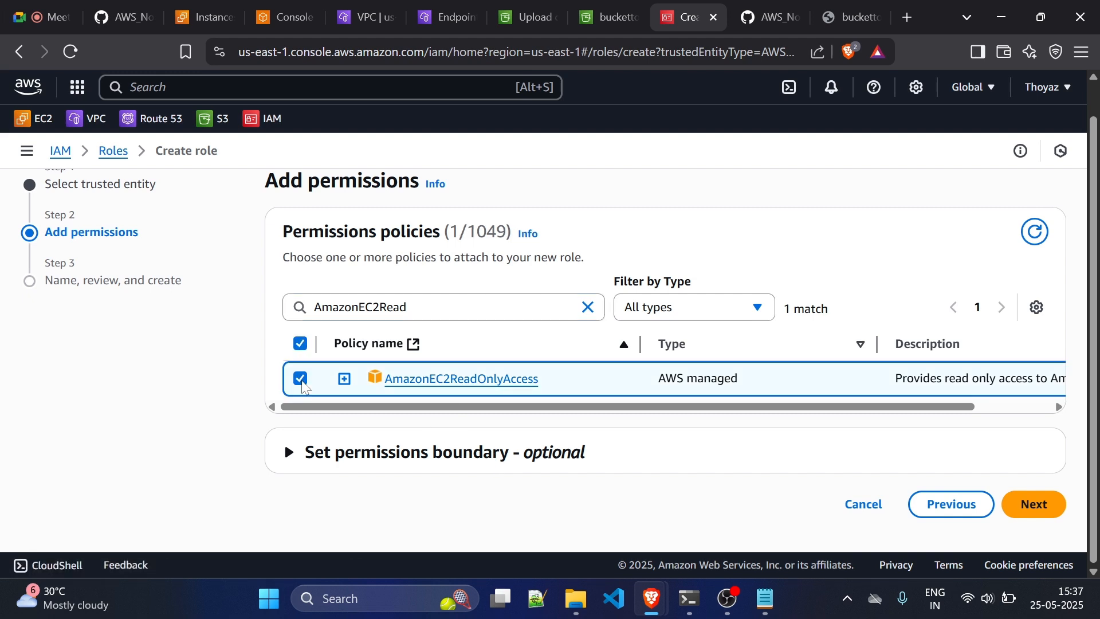
Filter the permissions policies by AmazonS3 and add AmazonS3FullAccess to the role's selection.
drag(359, 307, 406, 307)
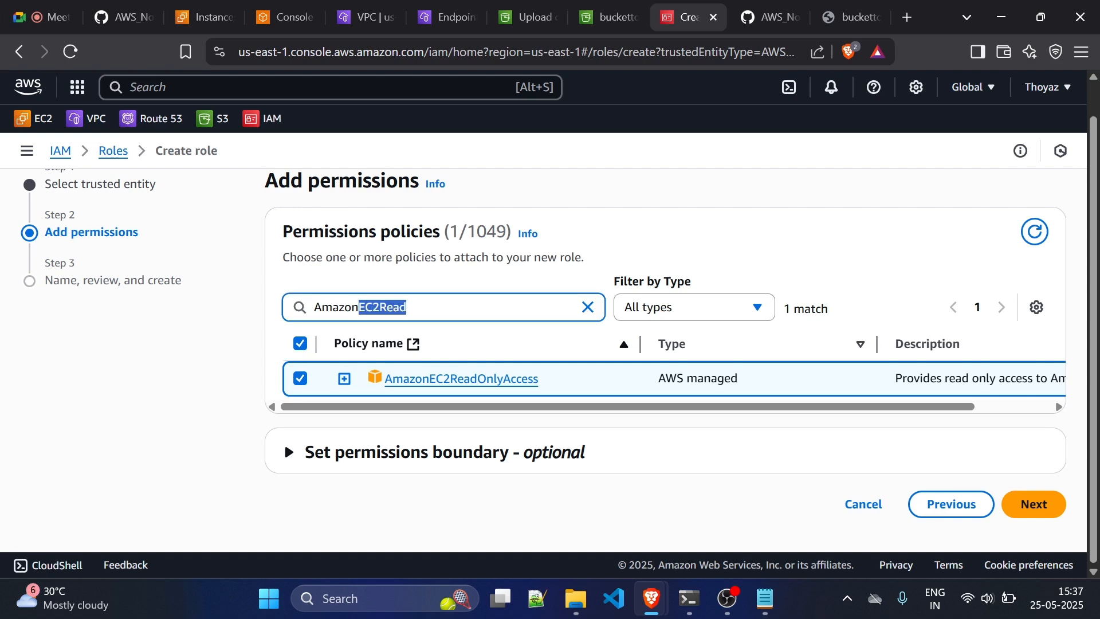
text(S2)
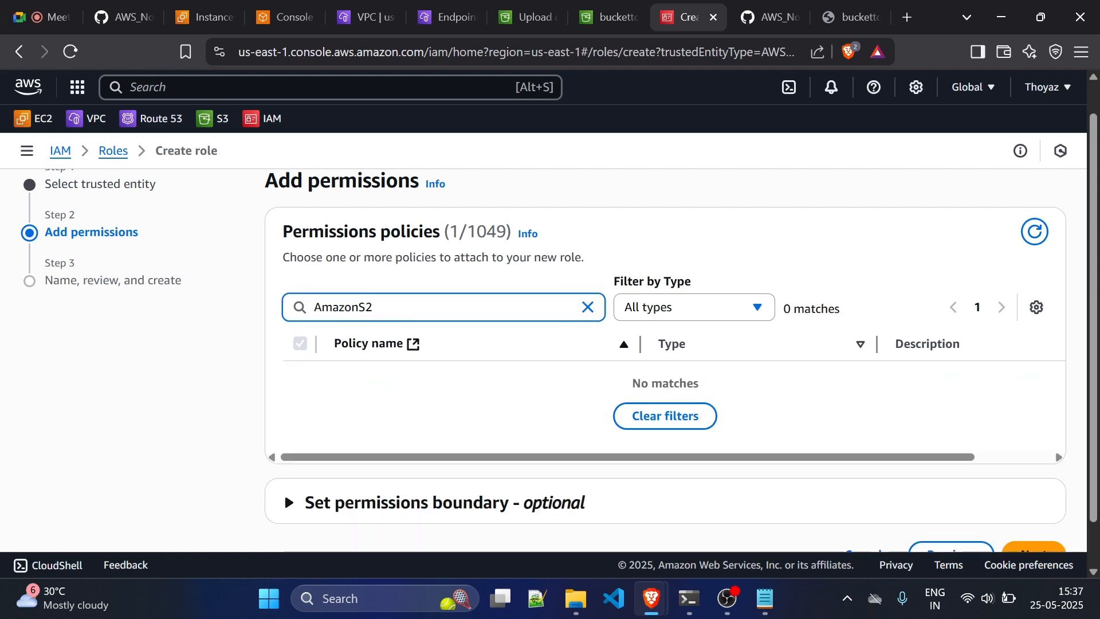
key(BackSpace)
text(3)
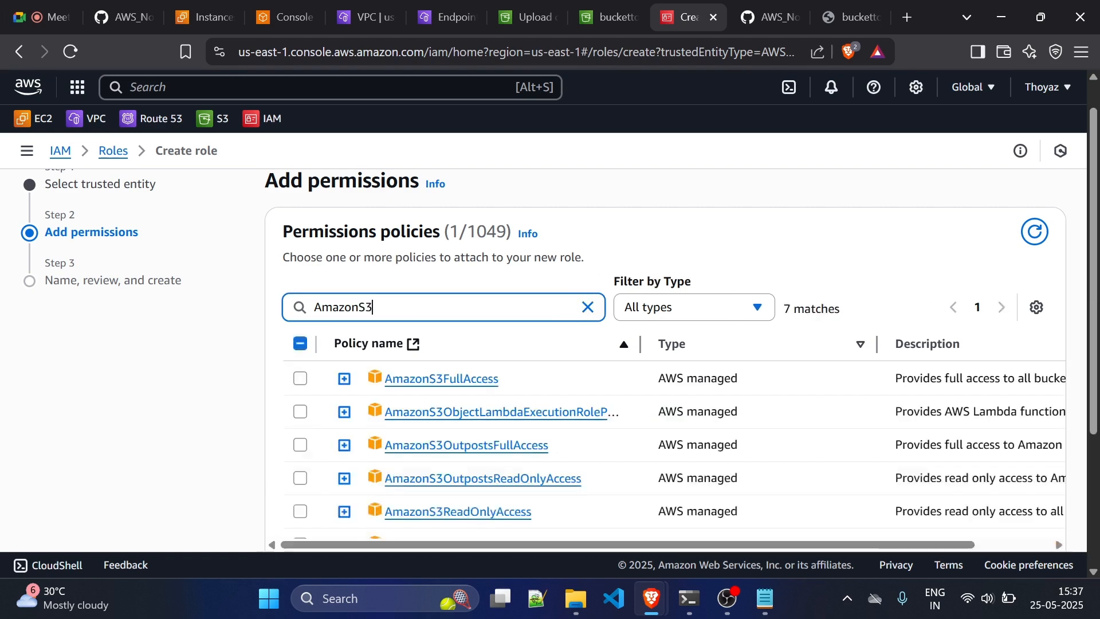
click(304, 383)
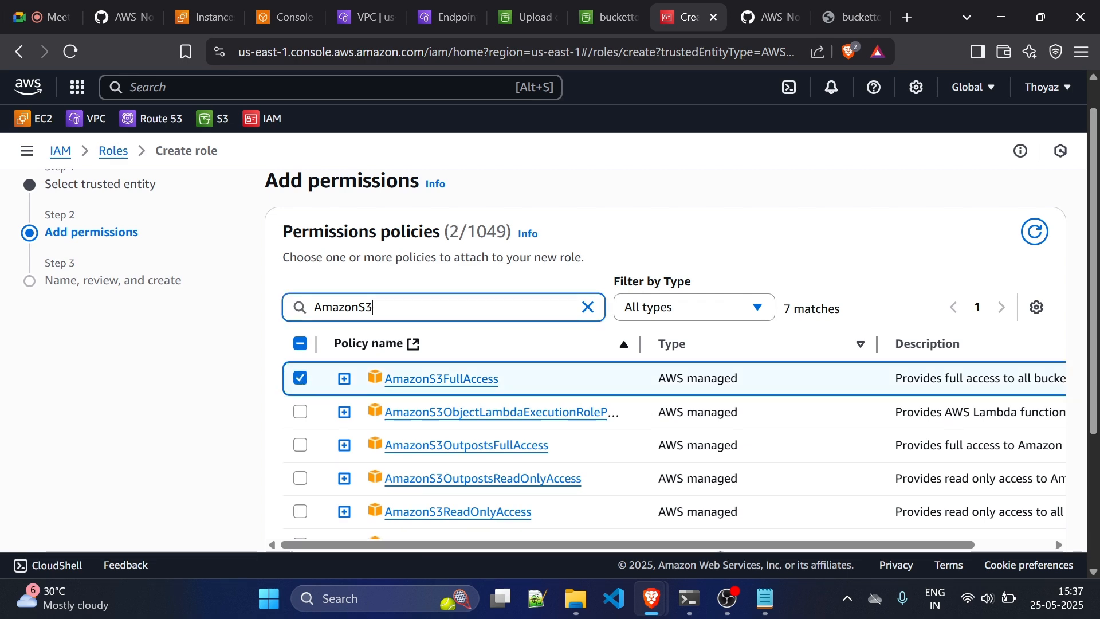
Check the lab notes for the remaining policies, then filter the role's permissions policies by AmazonEc2Role and select AmazonEC2RoleforSSM.
click(111, 16)
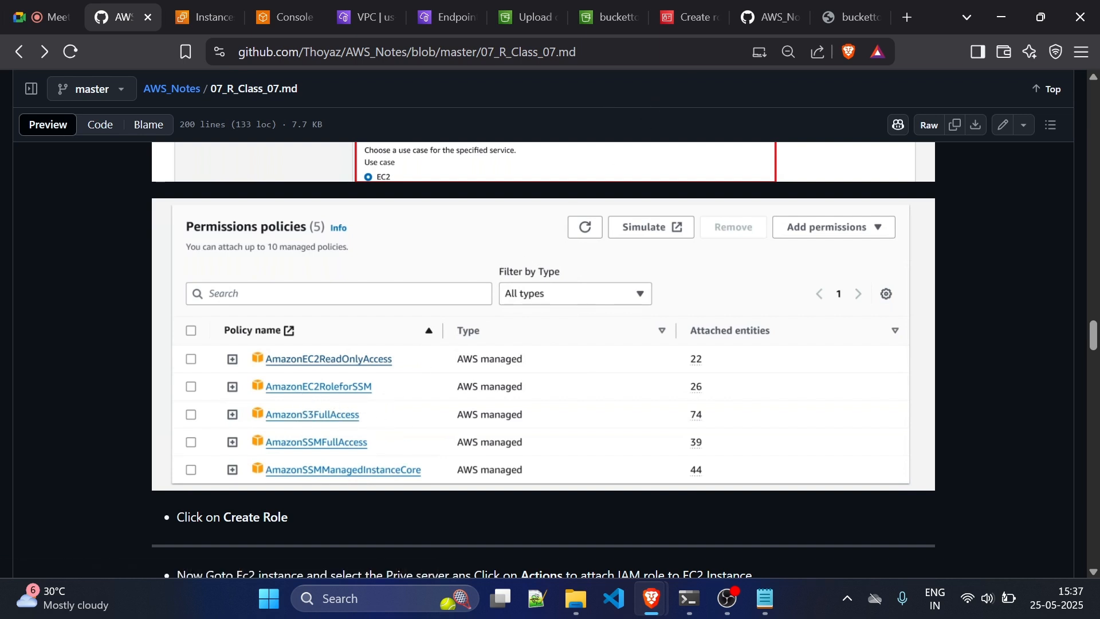
click(703, 9)
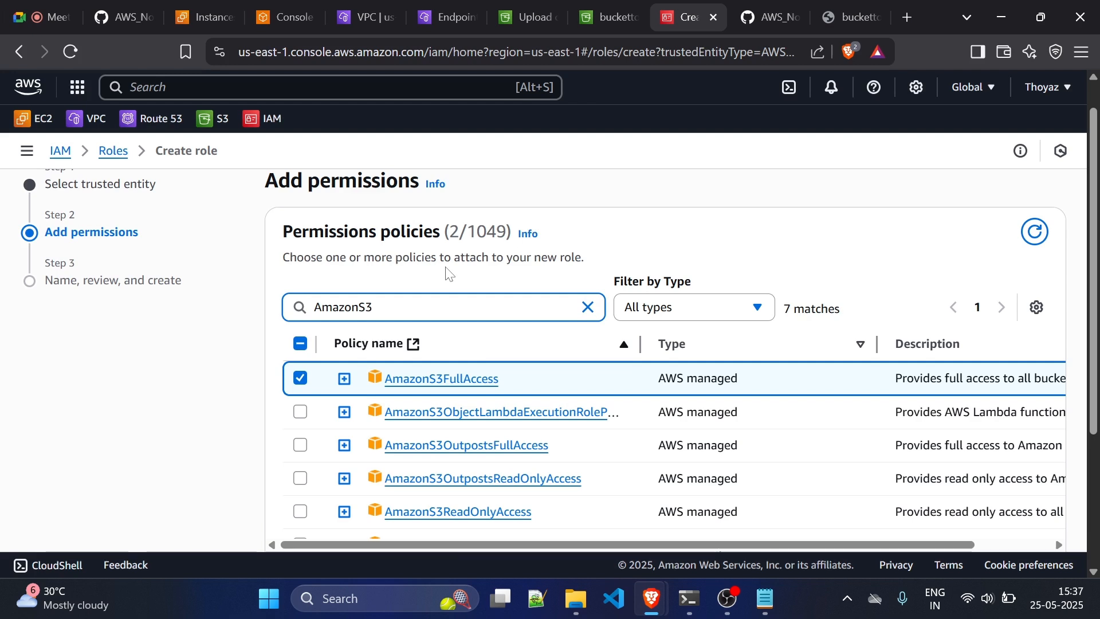
key(BackSpace)
key(BackSpace)
text(n)
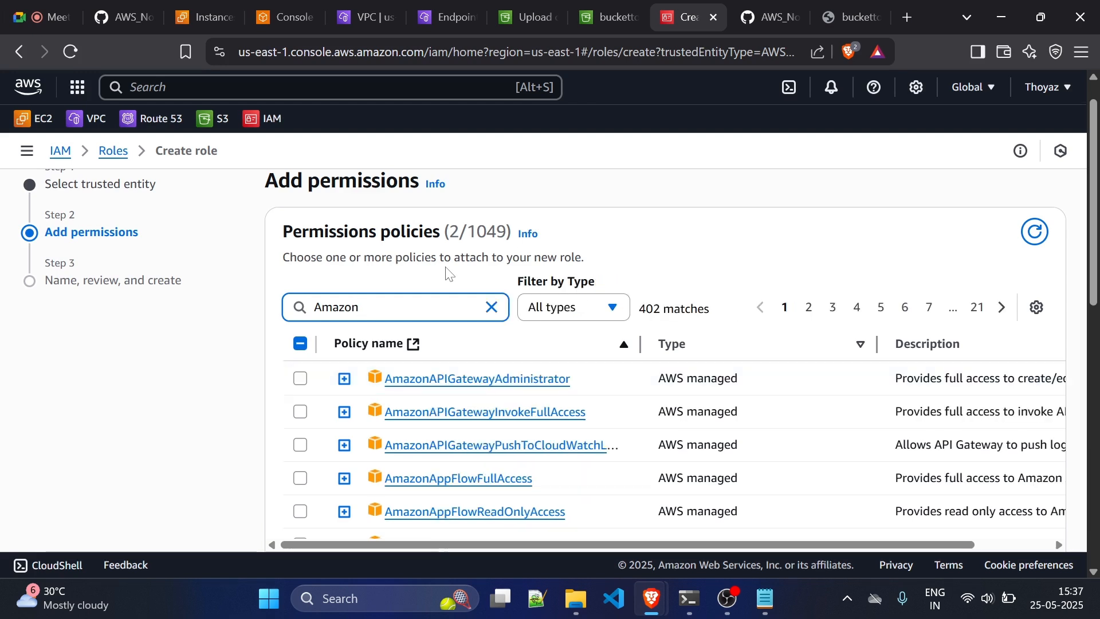
text(Ec2Role)
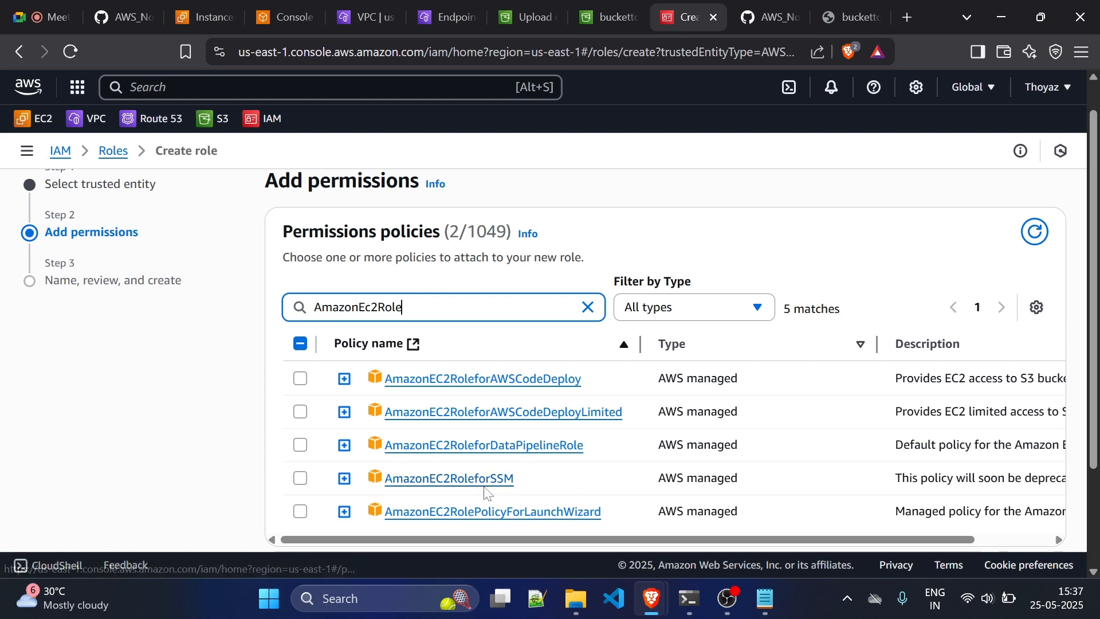
click(302, 479)
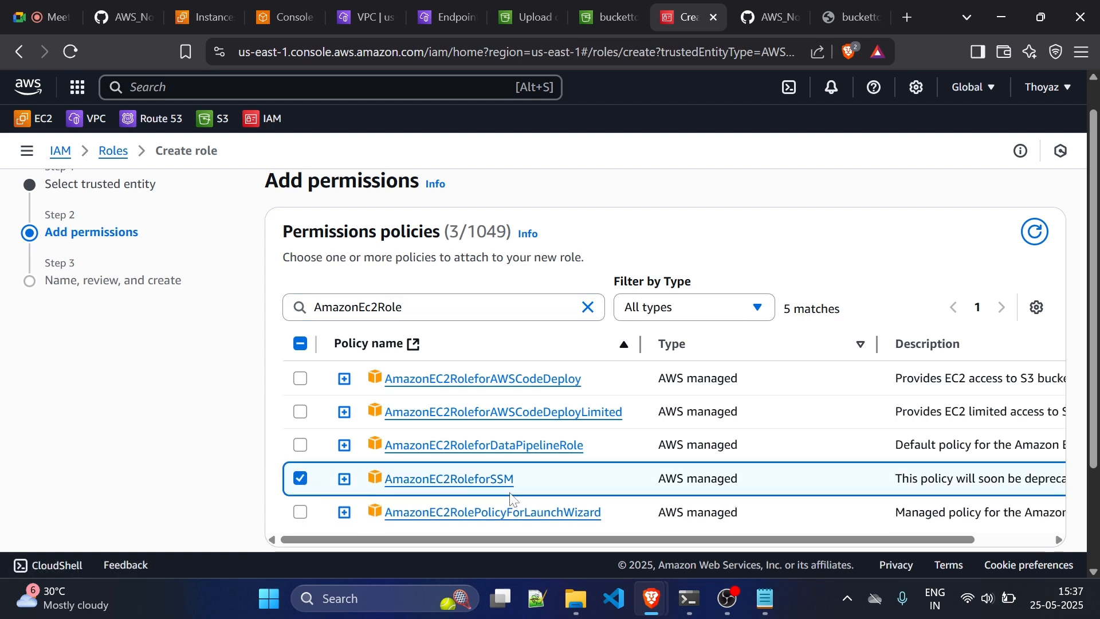
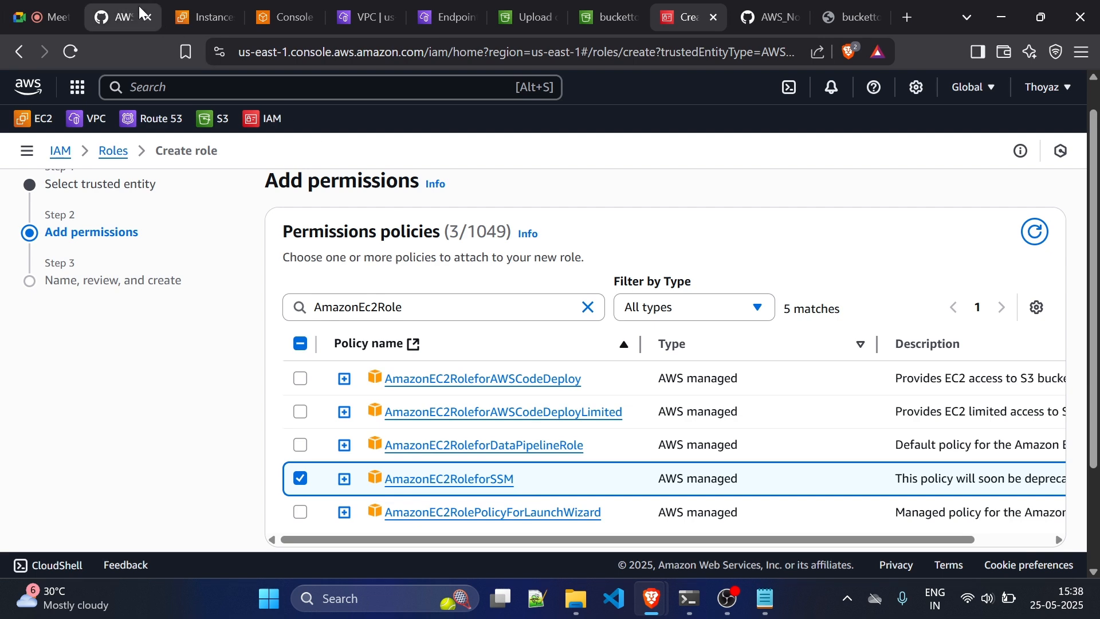
Check the lab notes for the next policy, then filter the role's permissions policies by AmazonSSMF and select AmazonSSMFullAccess.
click(123, 17)
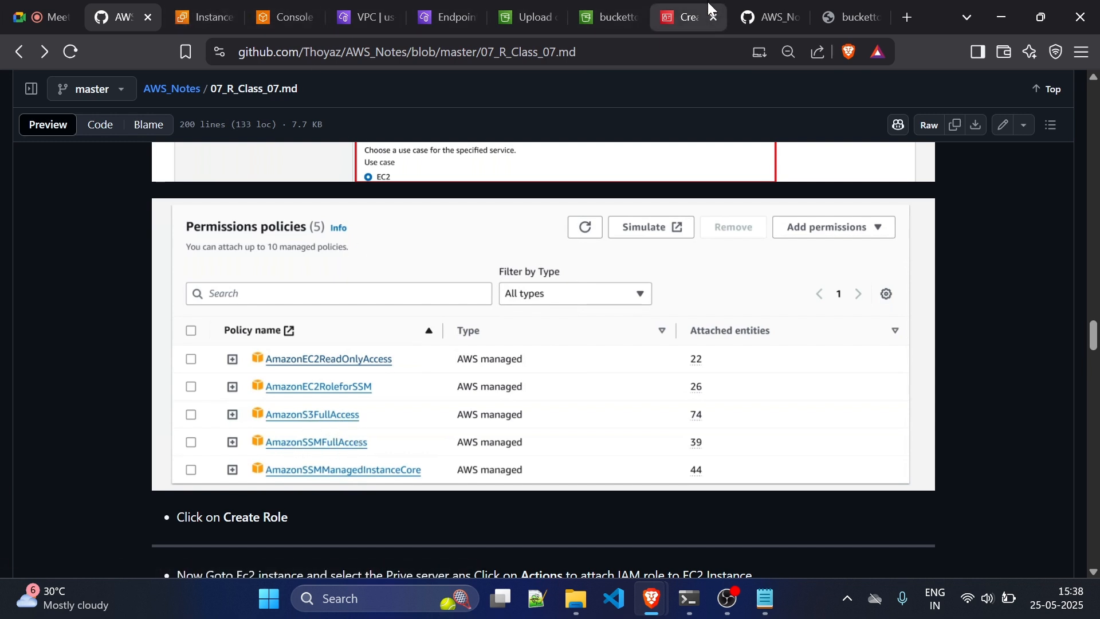
click(691, 17)
click(437, 307)
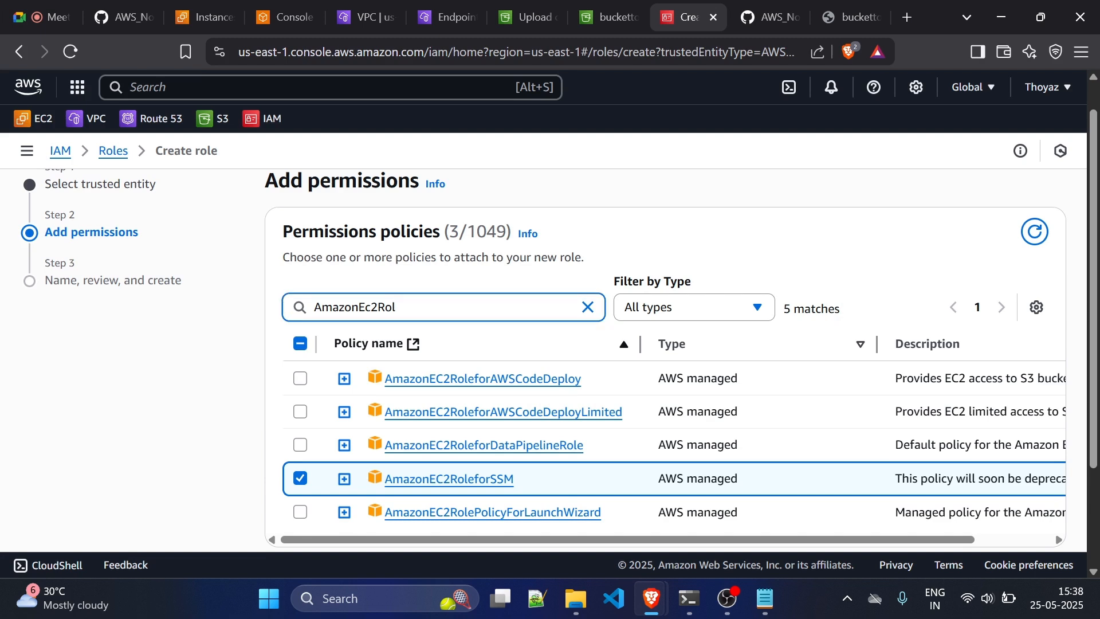
key(BackSpace)
key(BackSpace)
key(BackSpace)
key(BackSpace)
key(BackSpace)
key(BackSpace)
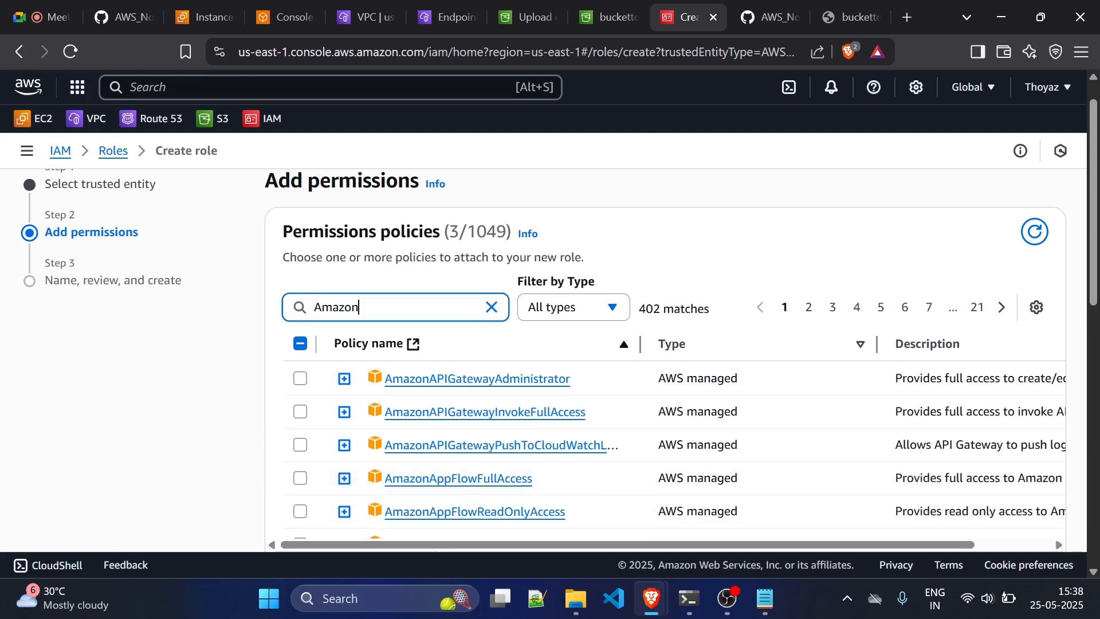
text(SSMF)
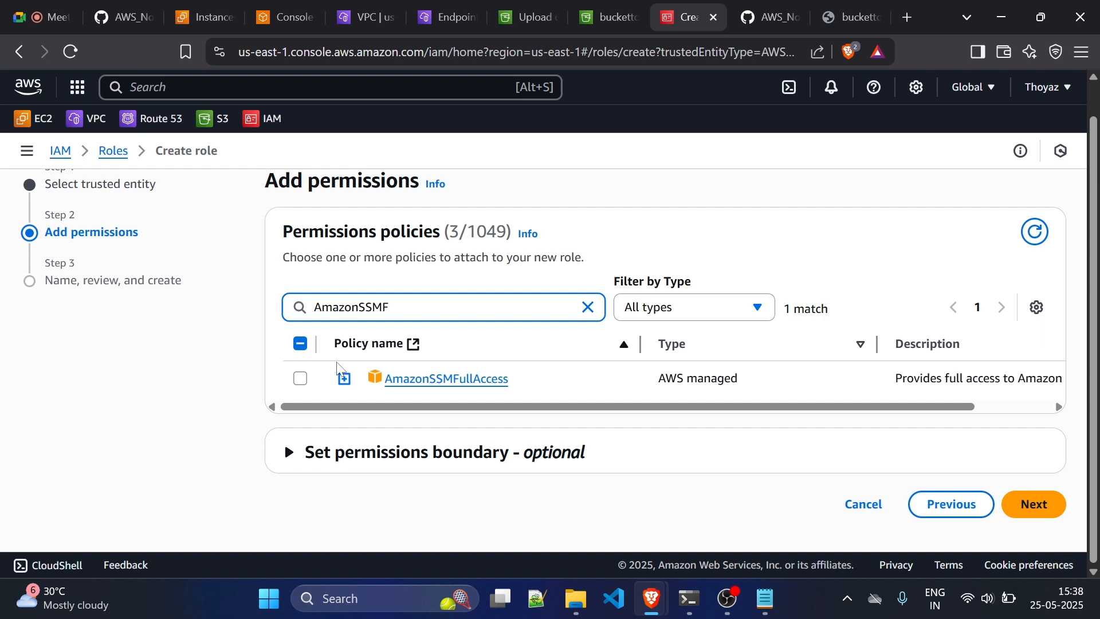
click(300, 378)
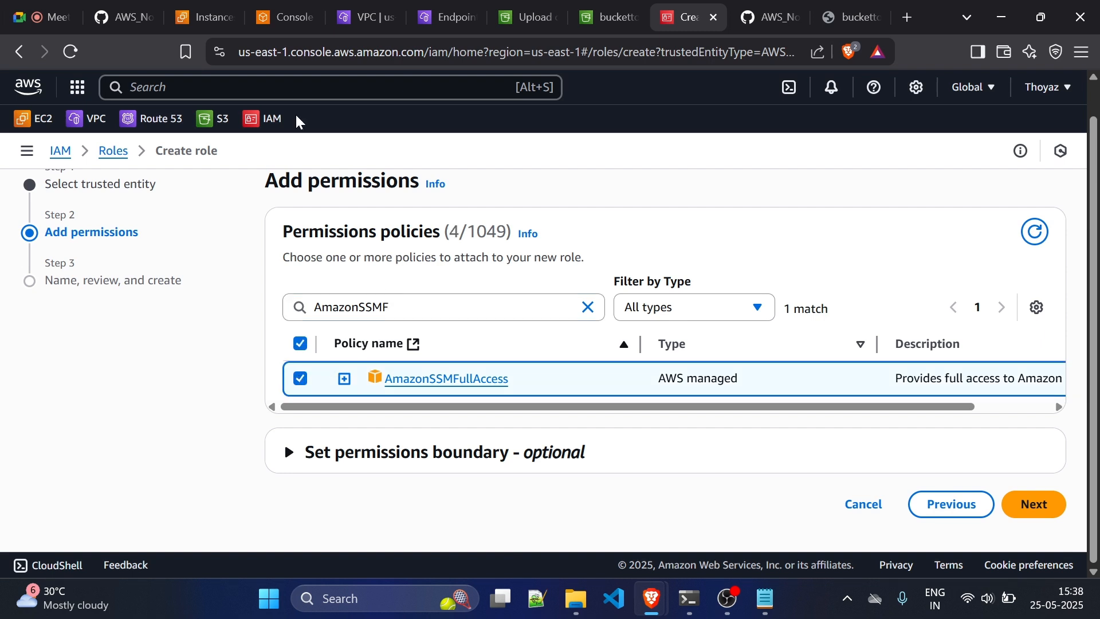
Consult the lab notes for the last policy, then filter the permissions policies by AmazonSSMMana and select AmazonSSMManagedInstanceCore.
click(134, 7)
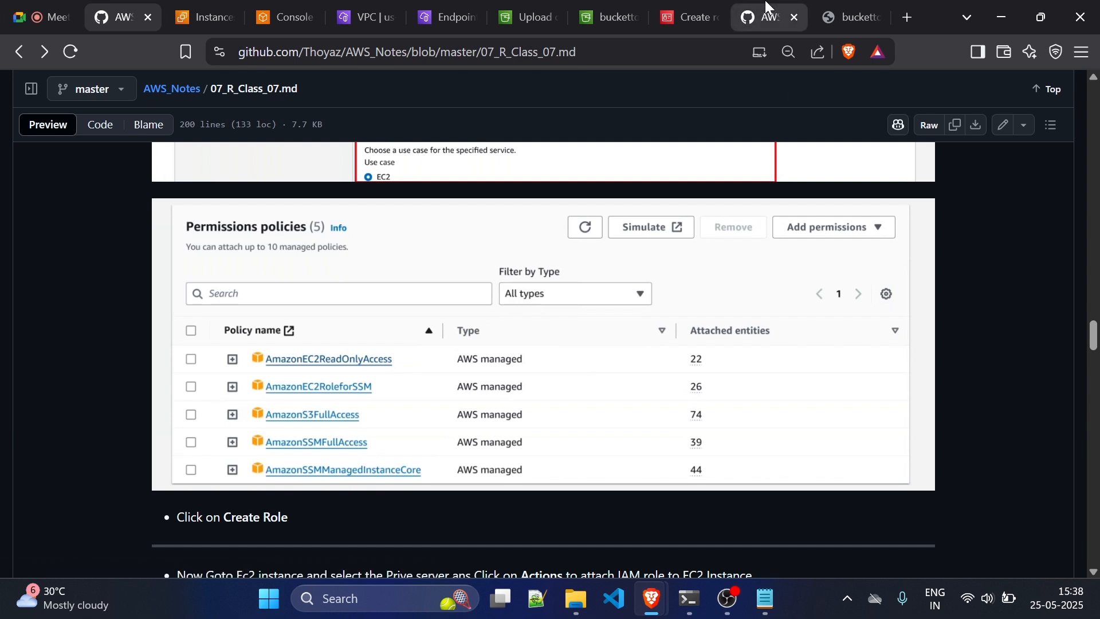
click(705, 9)
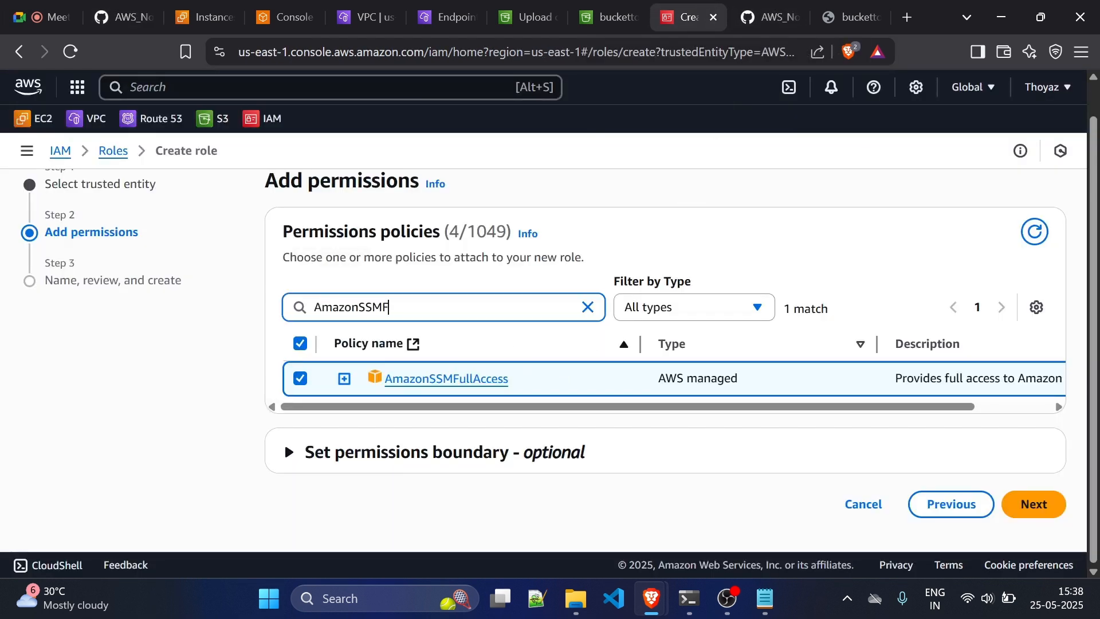
key(BackSpace)
text(Mana)
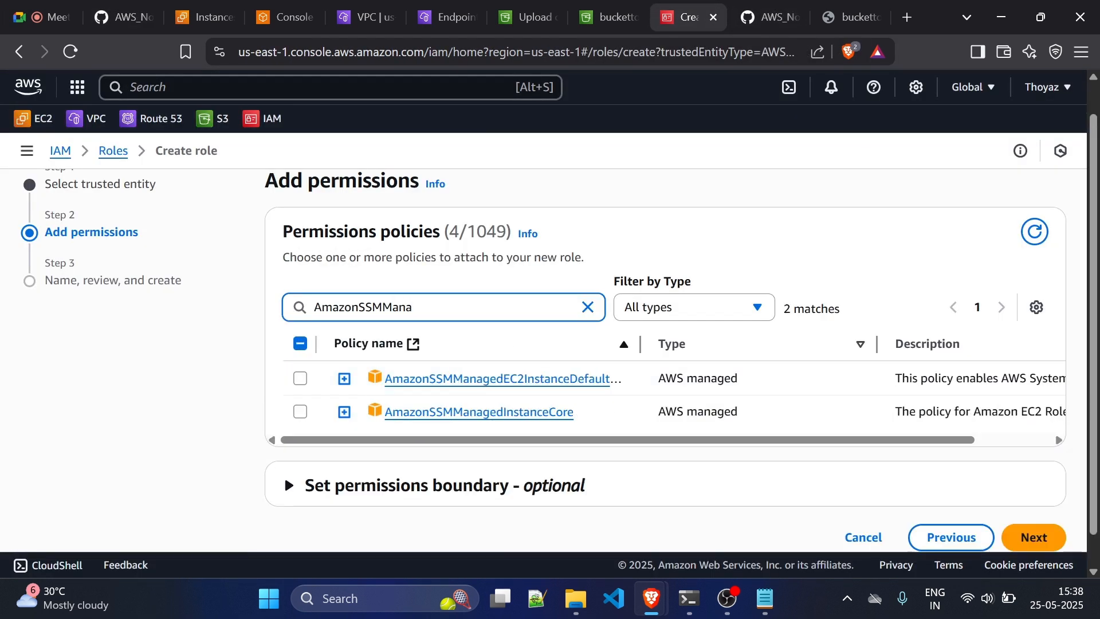
click(301, 412)
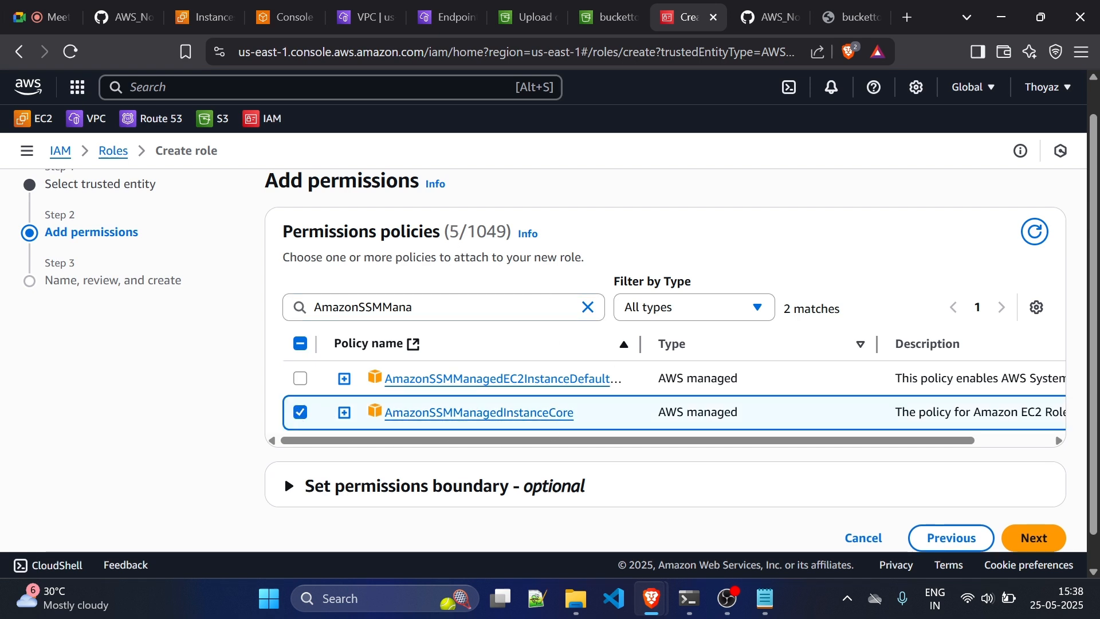
Compare the number of policies selected for the role with the policy list in the lab notes.
double_click(454, 231)
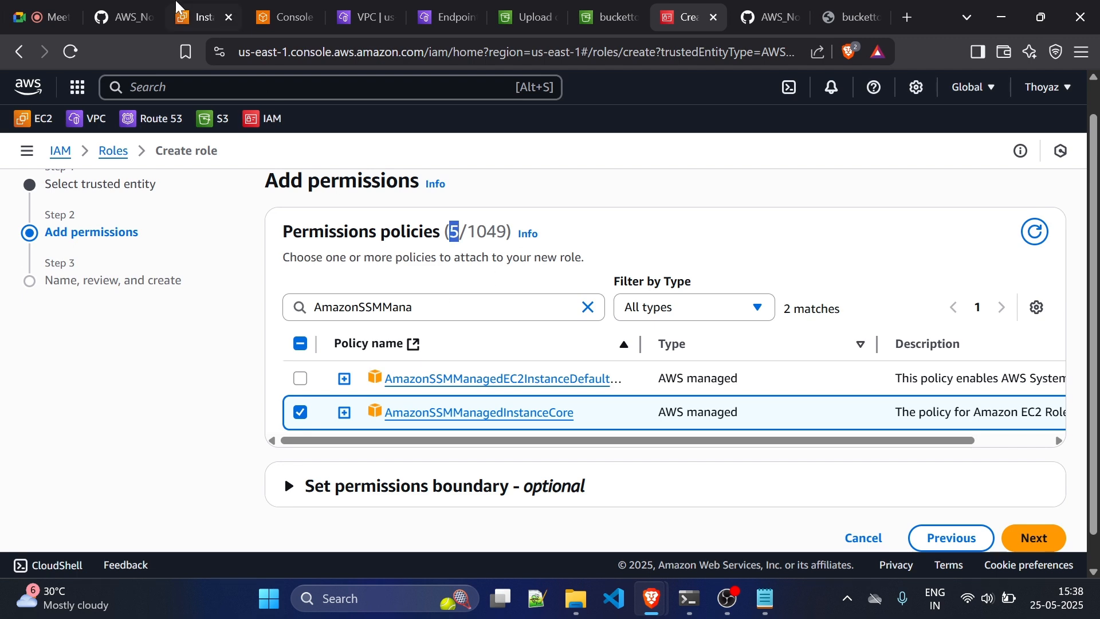
click(120, 16)
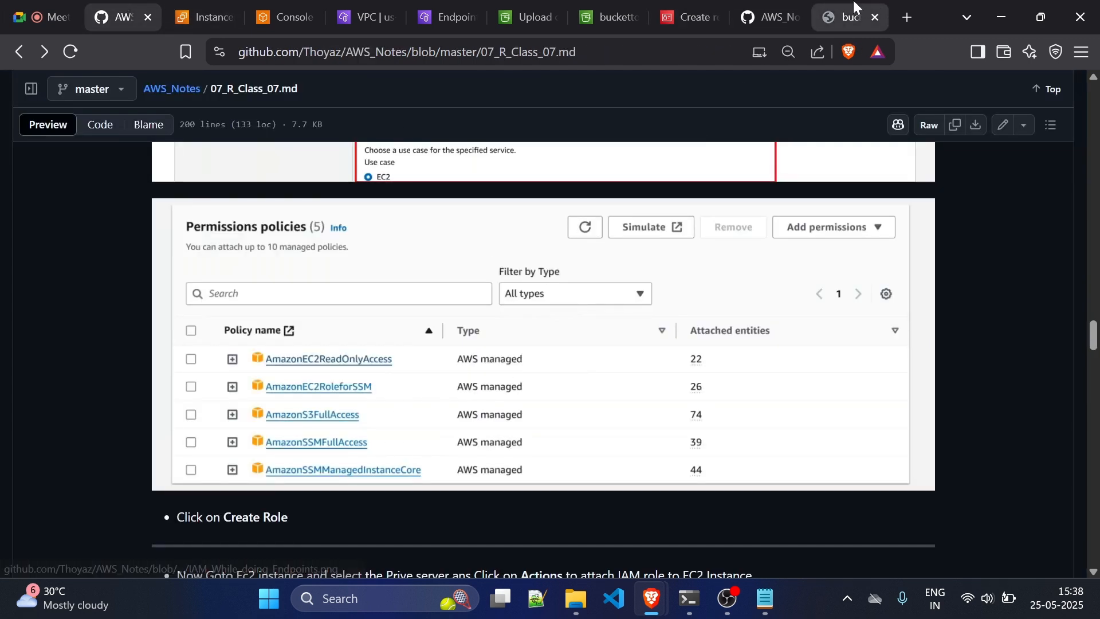
click(696, 14)
Continue to the final stage of role creation and name the role Access-for-EP.
scroll(804, 348, down, 1)
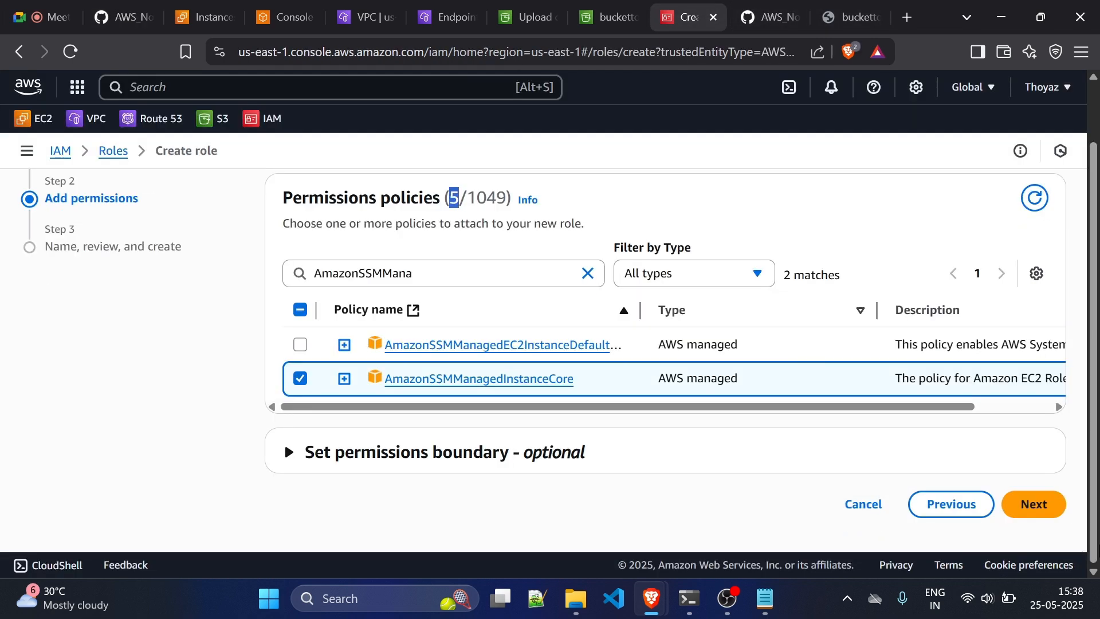
click(1038, 508)
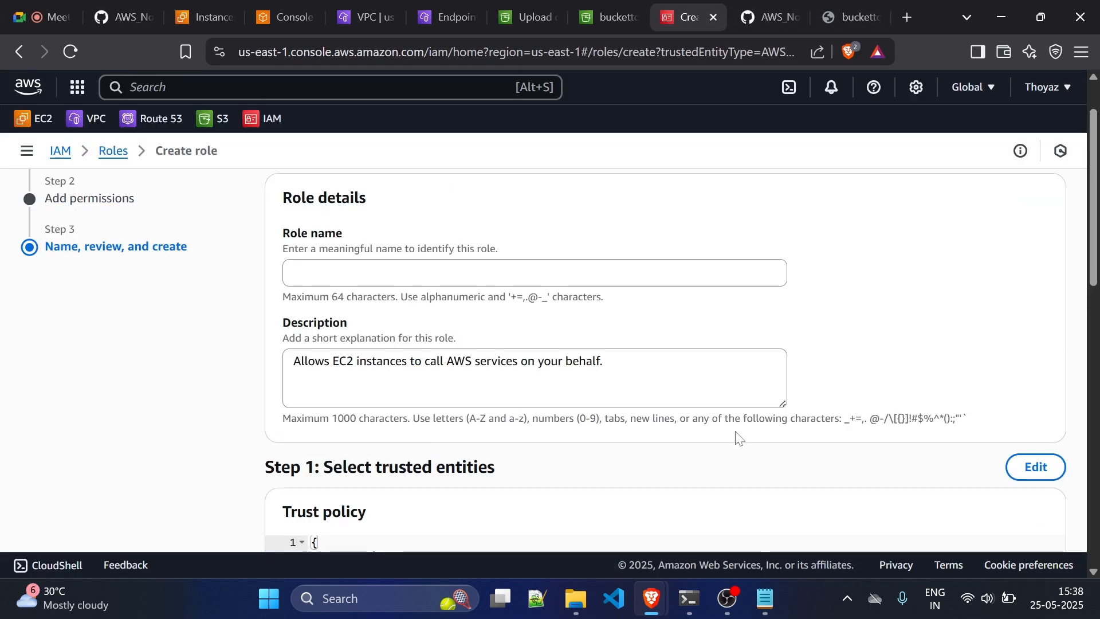
scroll(737, 436, up, 2)
click(596, 331)
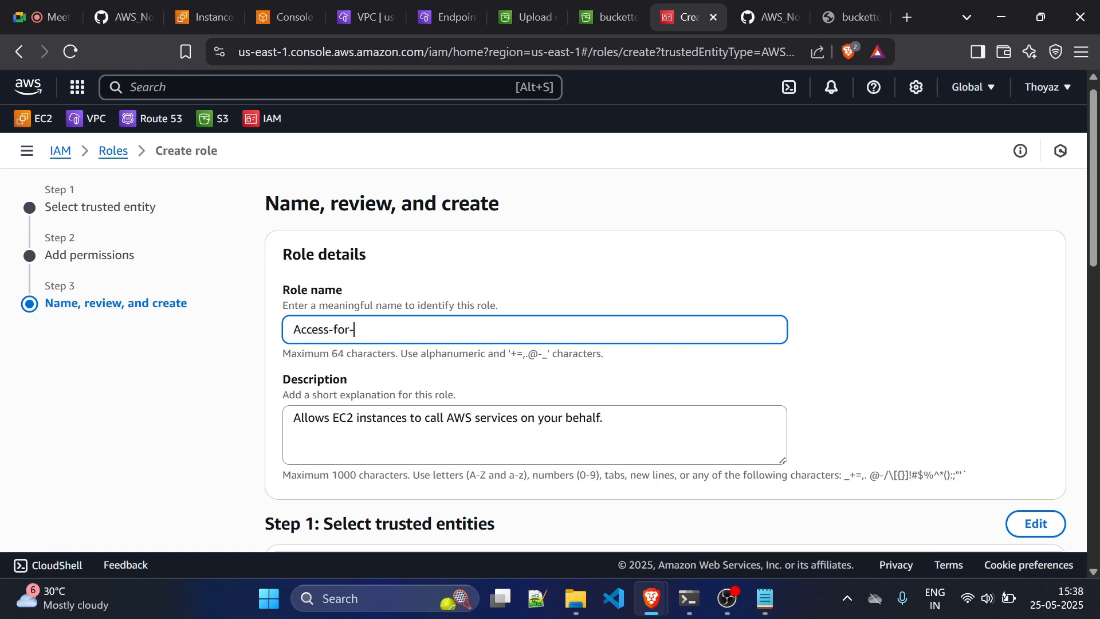
scroll(749, 381, down, 7)
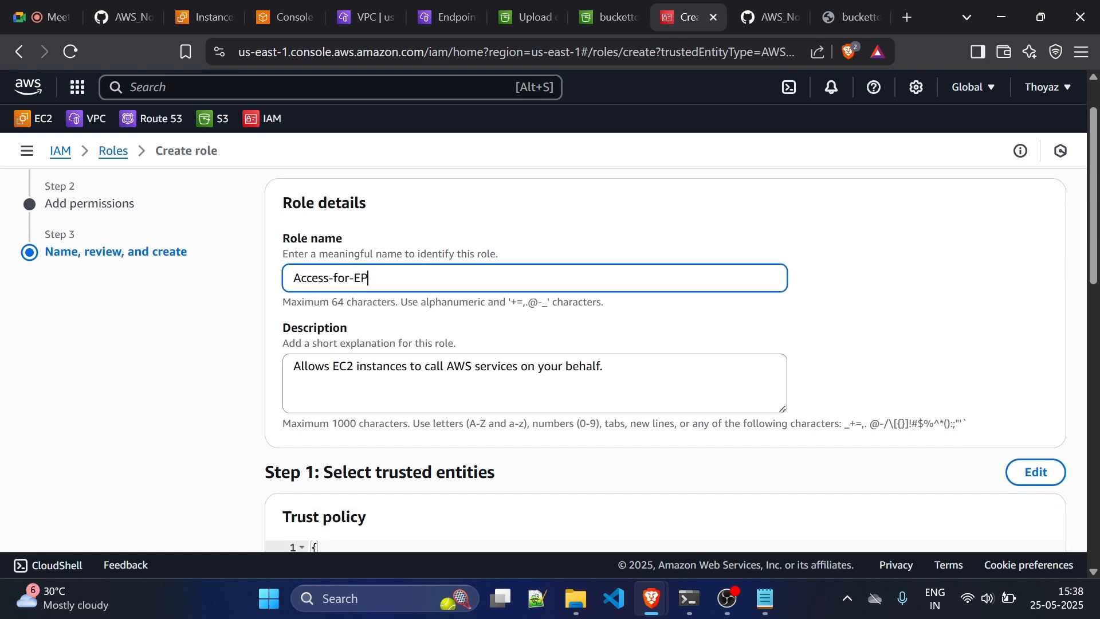
Review the trust policy and permissions policy summary, then create the role and dismiss the confirmation banner.
scroll(906, 414, down, 5)
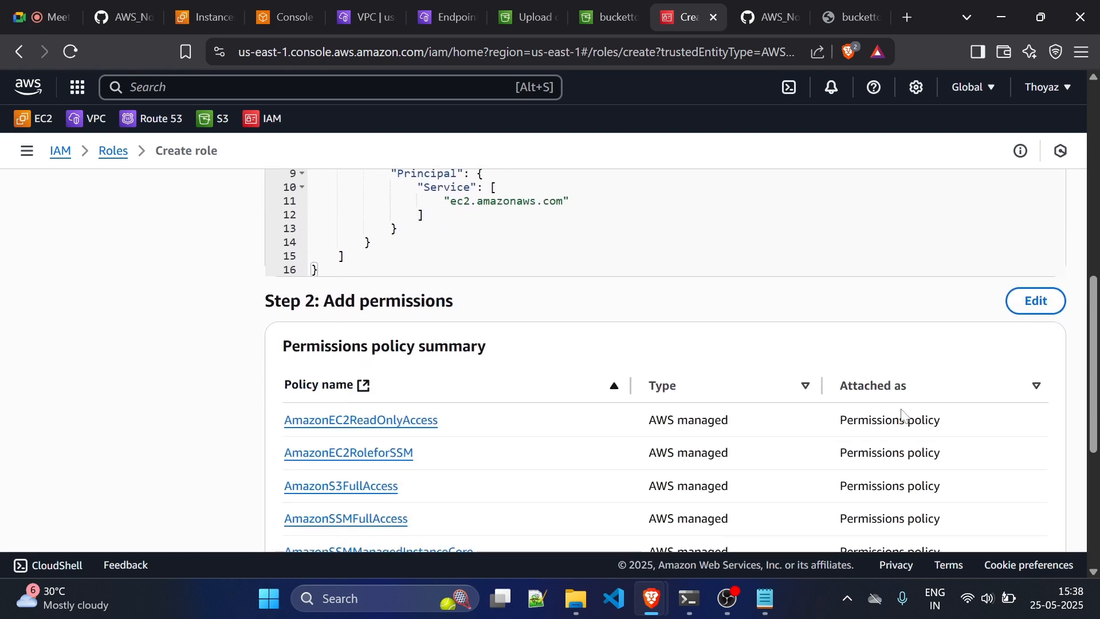
scroll(782, 321, up, 2)
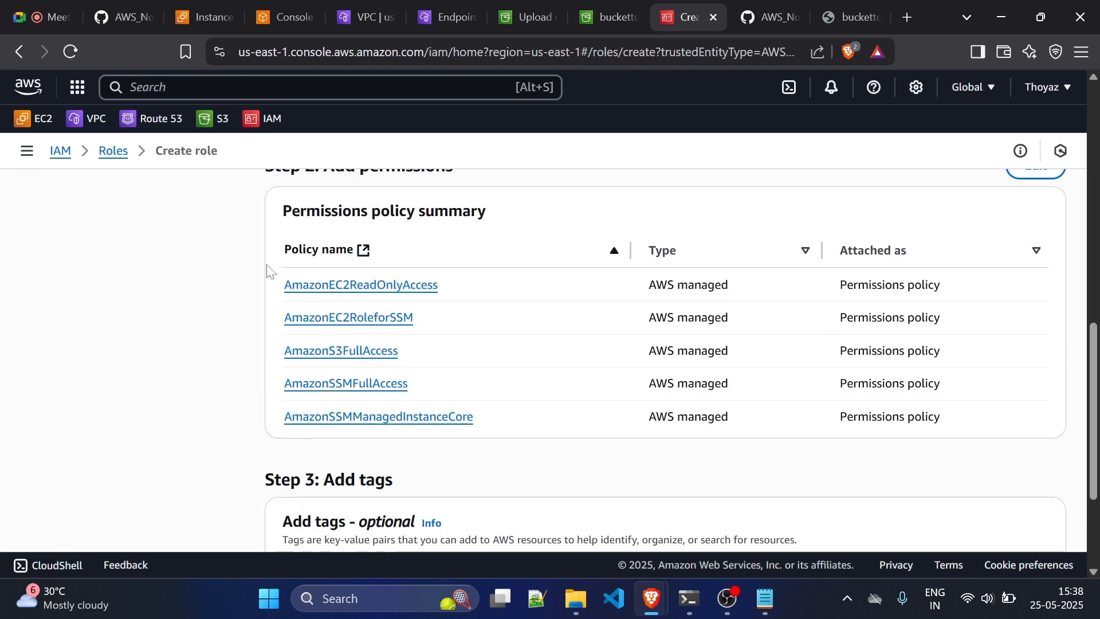
drag(266, 256, 498, 429)
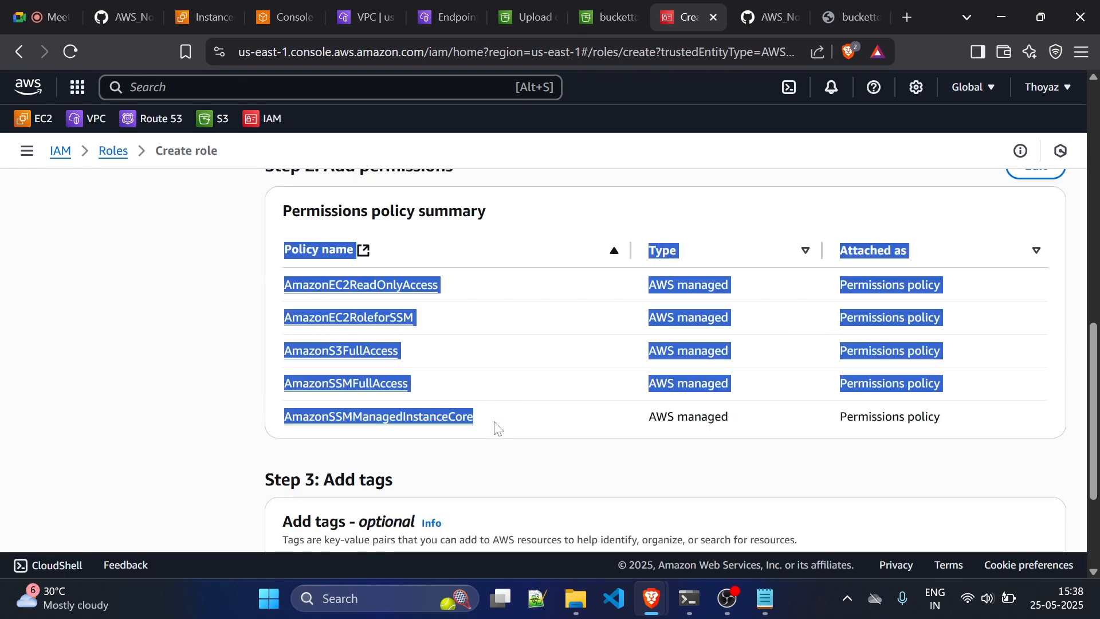
click(569, 444)
scroll(556, 406, up, 1)
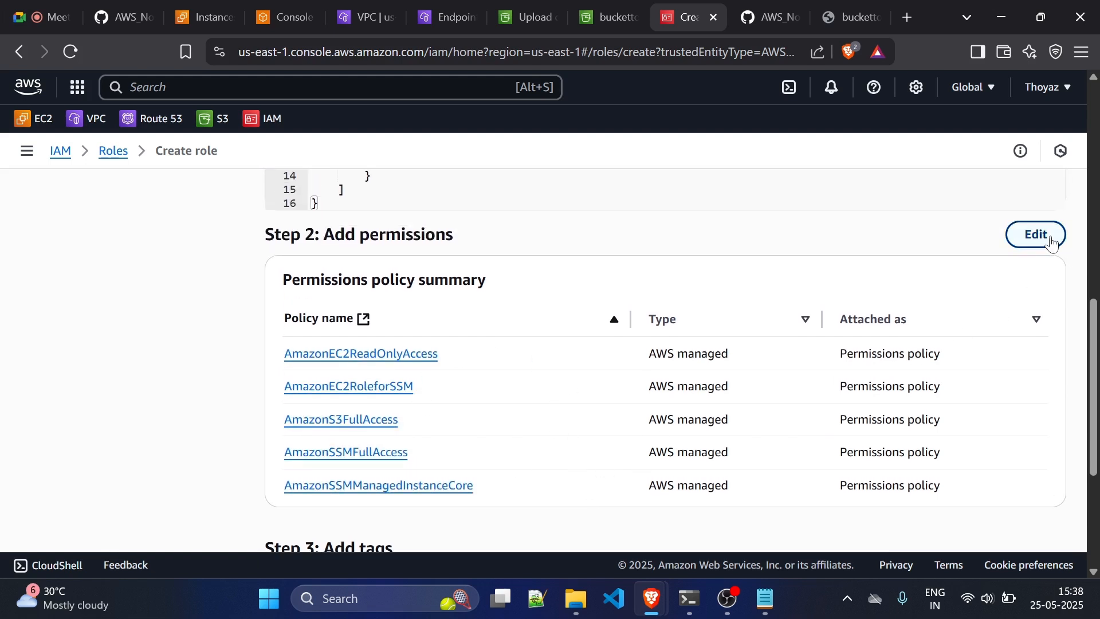
scroll(841, 457, down, 3)
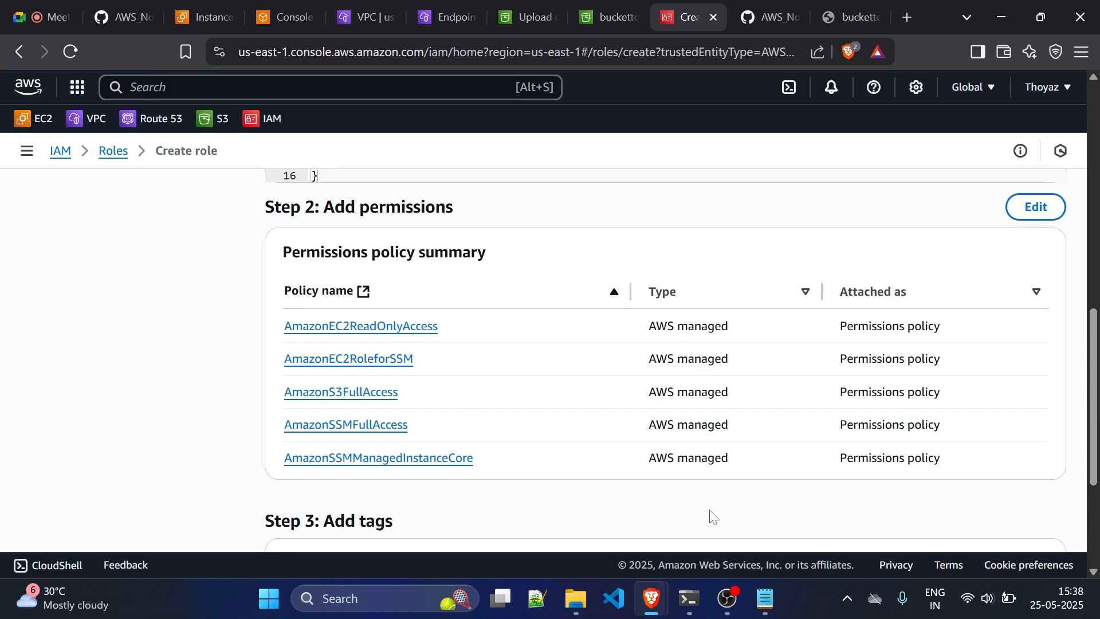
scroll(714, 518, down, 2)
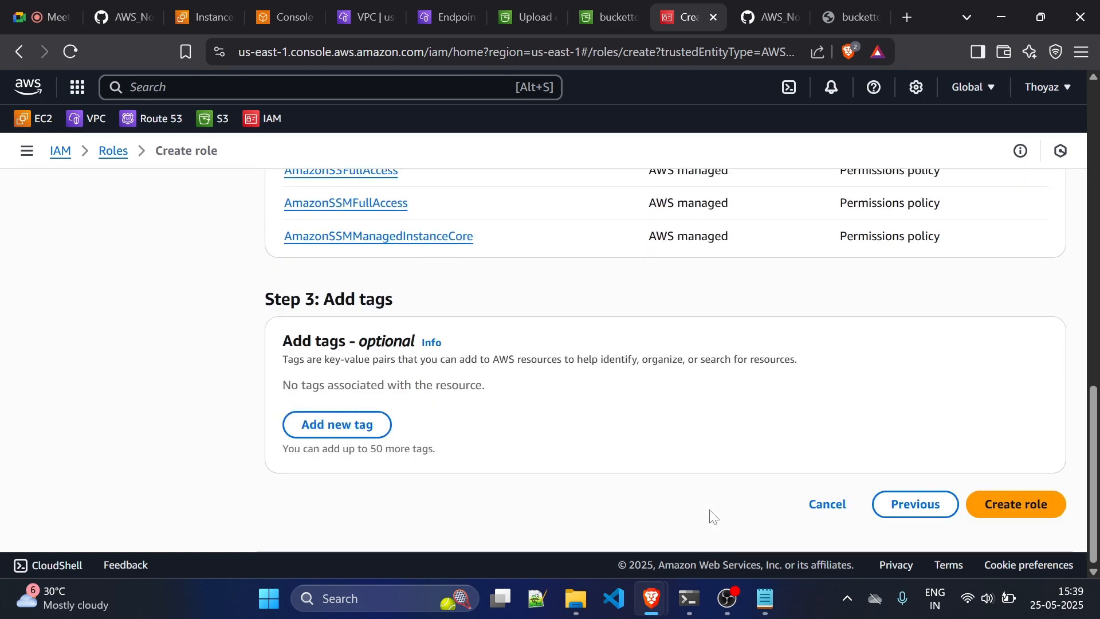
click(1022, 517)
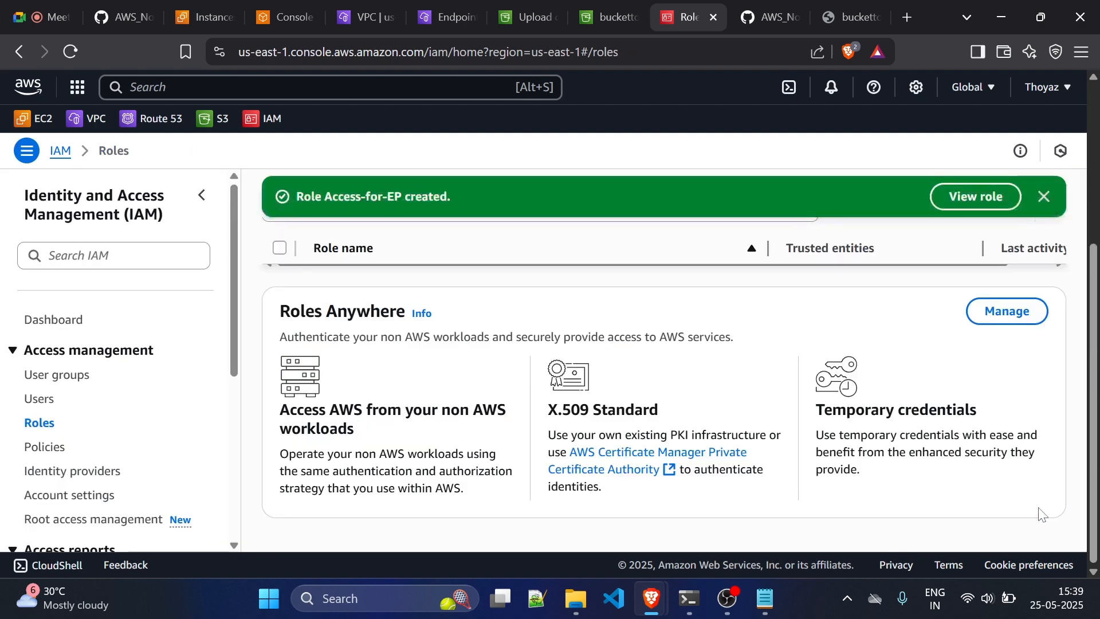
click(1043, 196)
scroll(748, 382, up, 3)
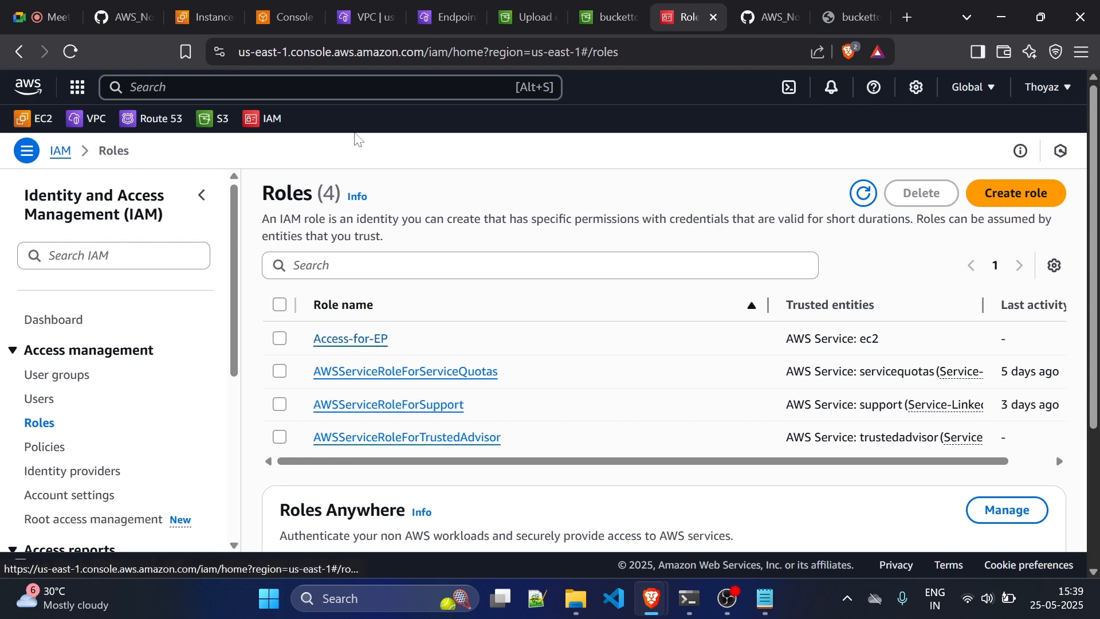
Go back through the lab notes to the architecture diagram and examine the private server's gateway endpoint connection to the S3 bucket.
click(120, 17)
scroll(437, 191, up, 10)
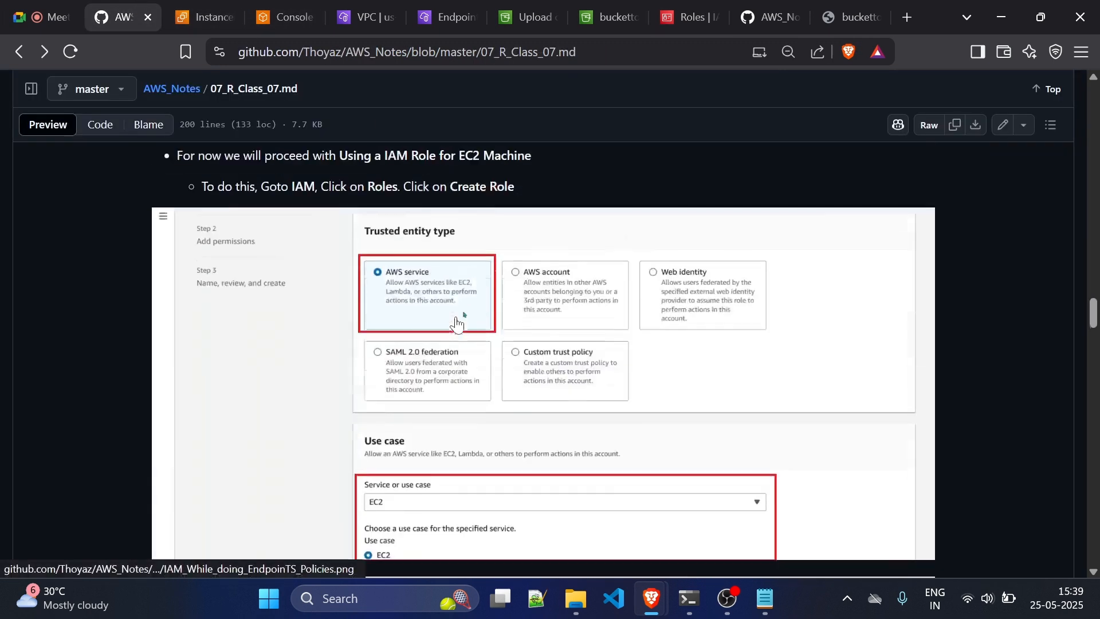
scroll(456, 322, up, 15)
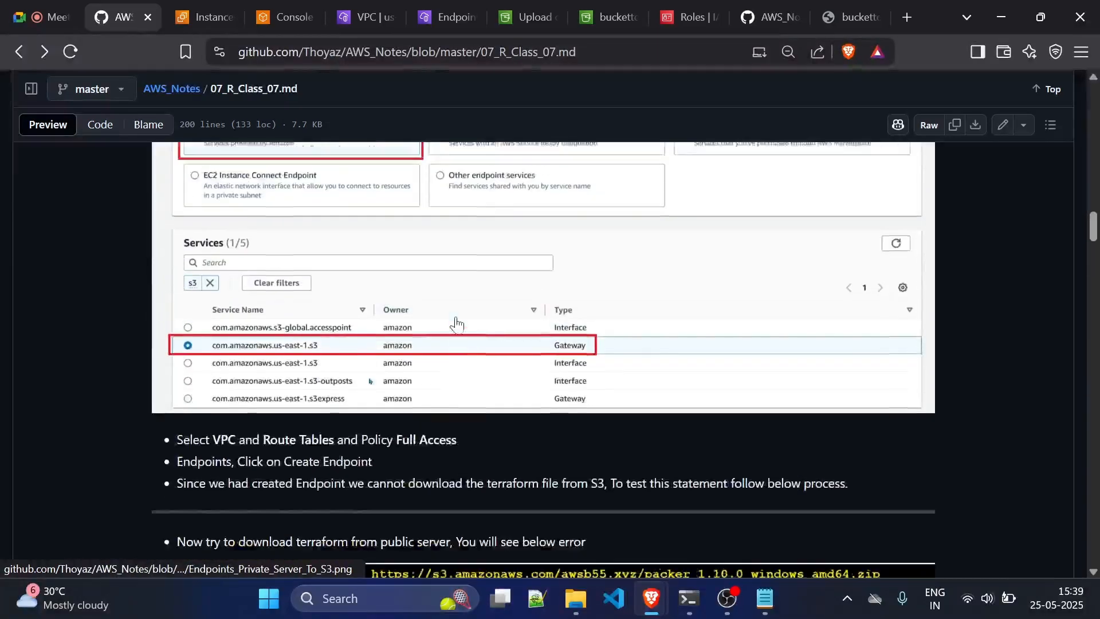
scroll(456, 318, up, 8)
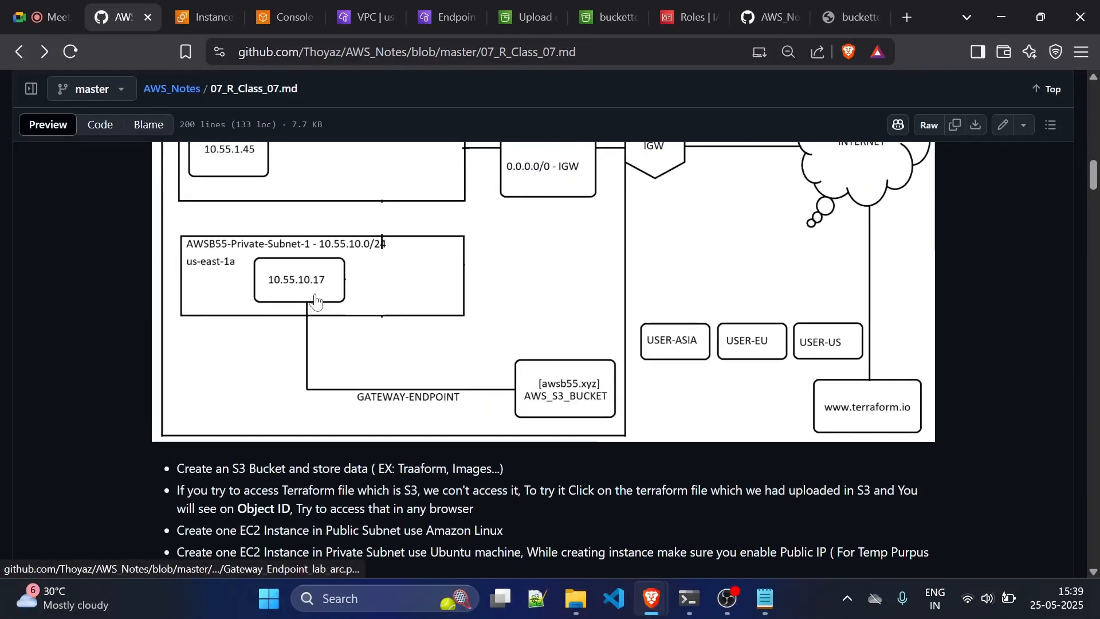
scroll(316, 301, up, 1)
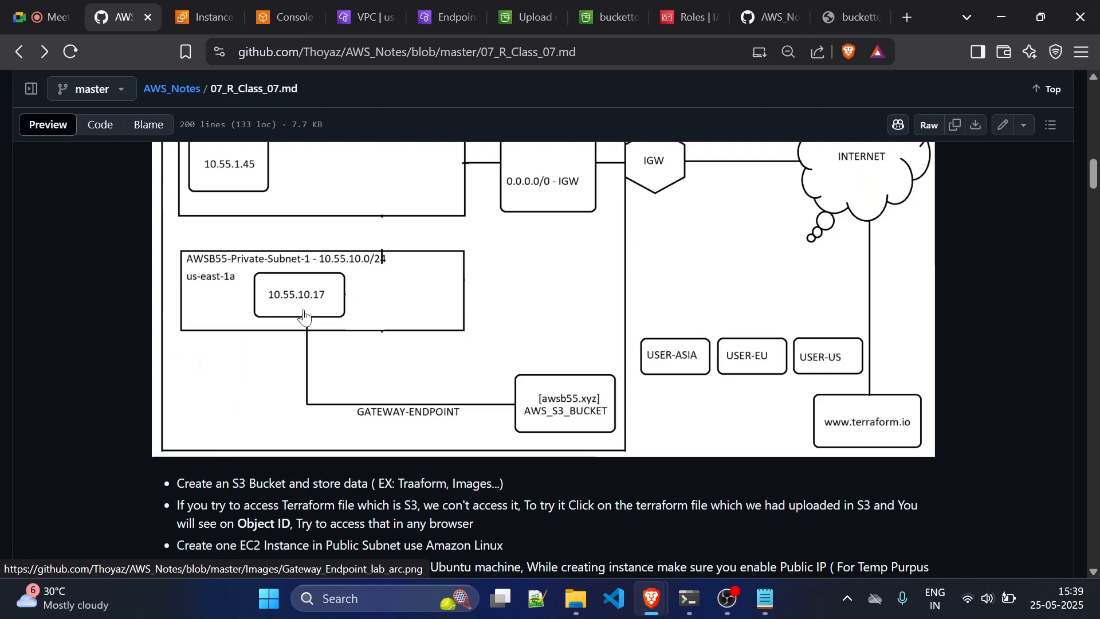
Return to the EC2 instances list, look up the security actions for Private-Server-01, and refresh the instance states.
click(284, 17)
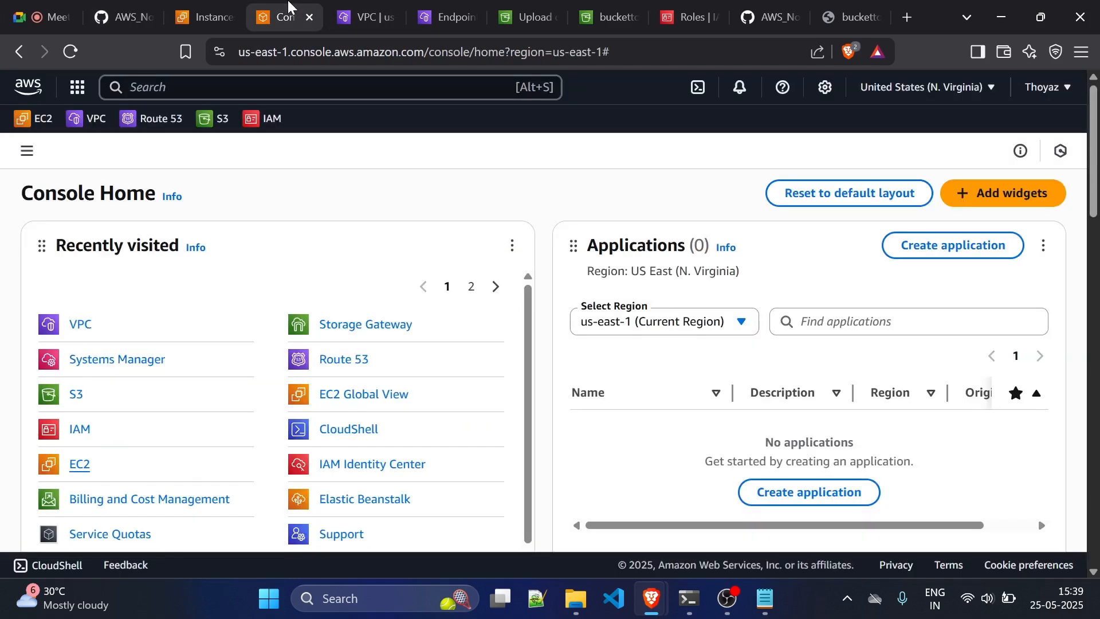
click(350, 11)
click(444, 17)
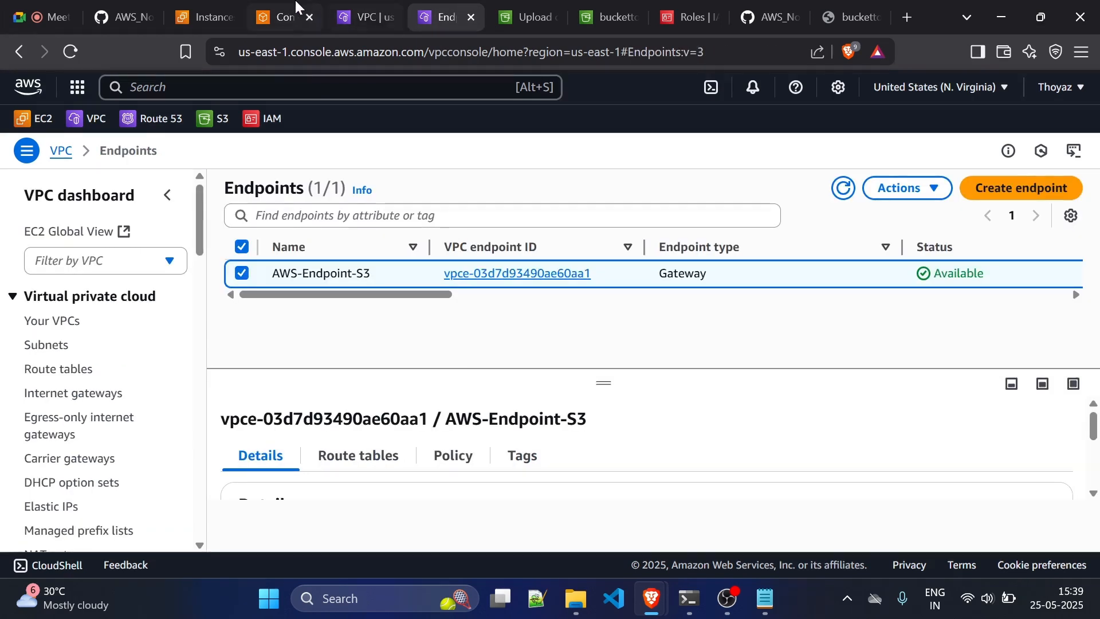
click(193, 5)
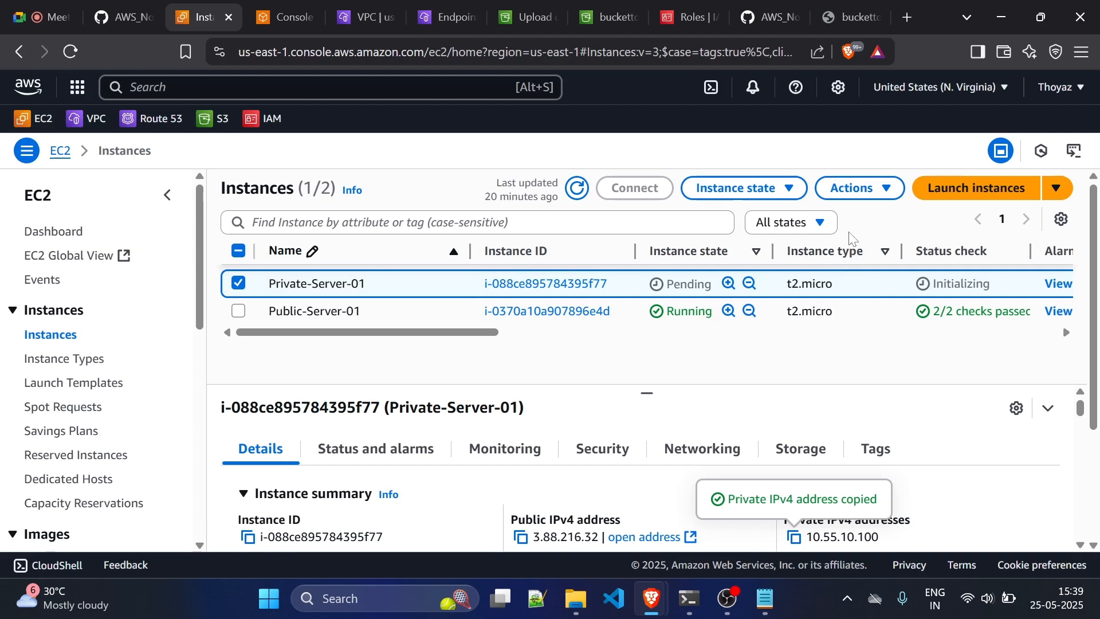
click(857, 187)
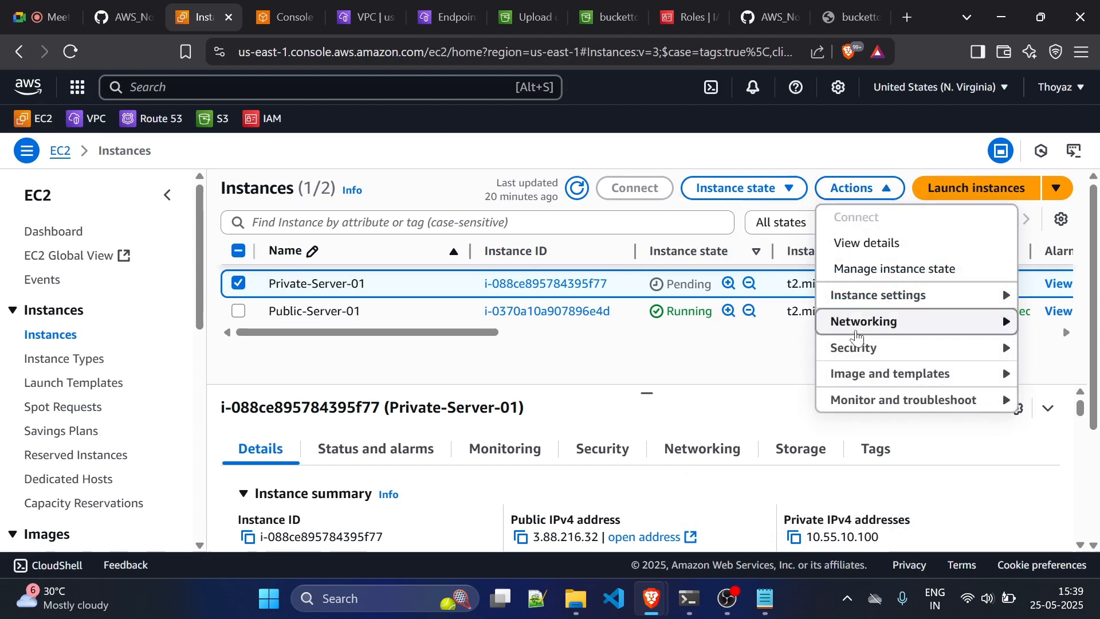
mouse_move(854, 353)
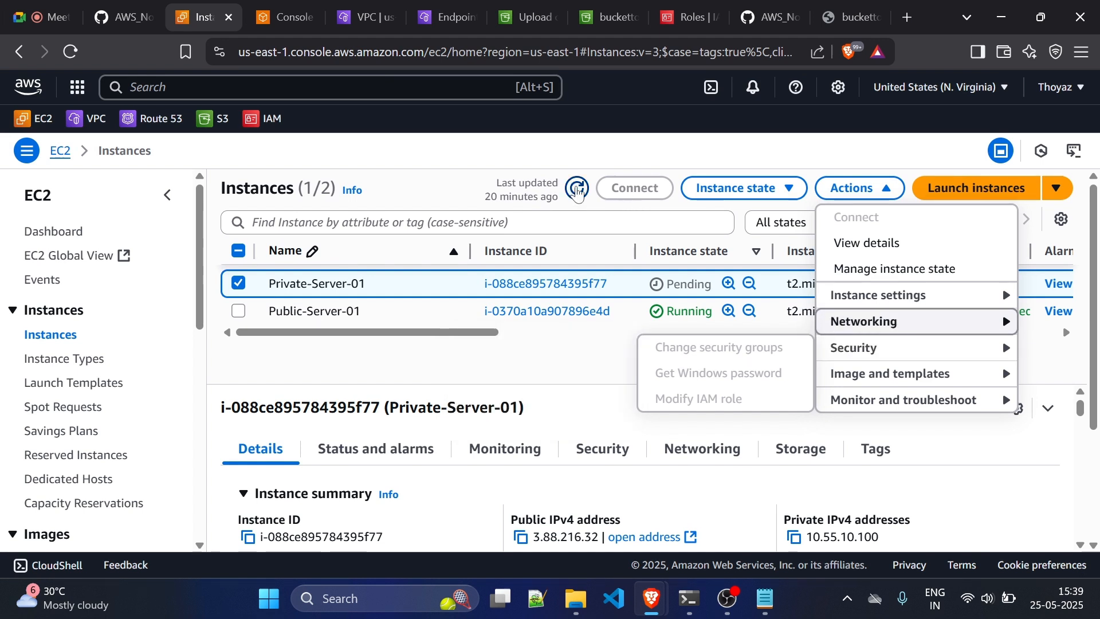
click(576, 189)
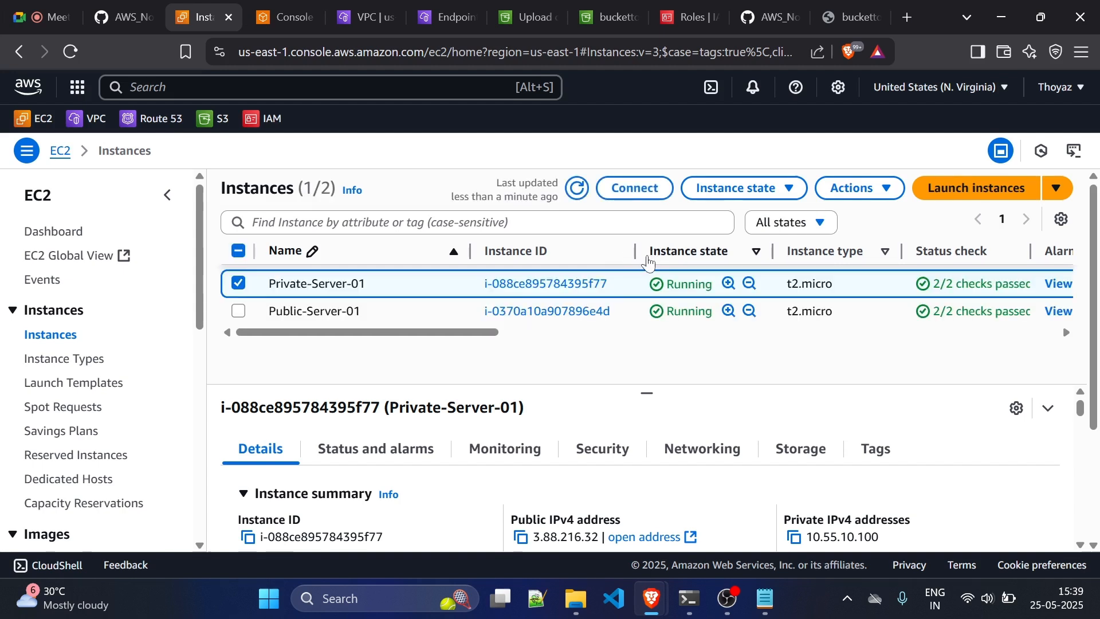
Attach the Access-for-EP IAM role to Private-Server-01 and dismiss the confirmation banner.
click(858, 189)
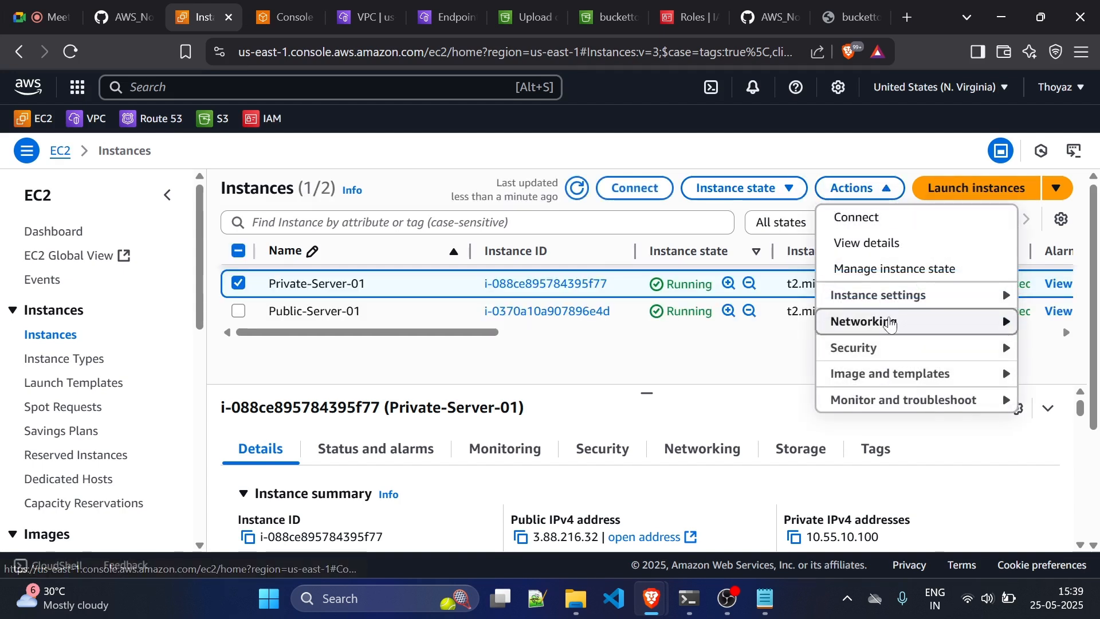
mouse_move(885, 348)
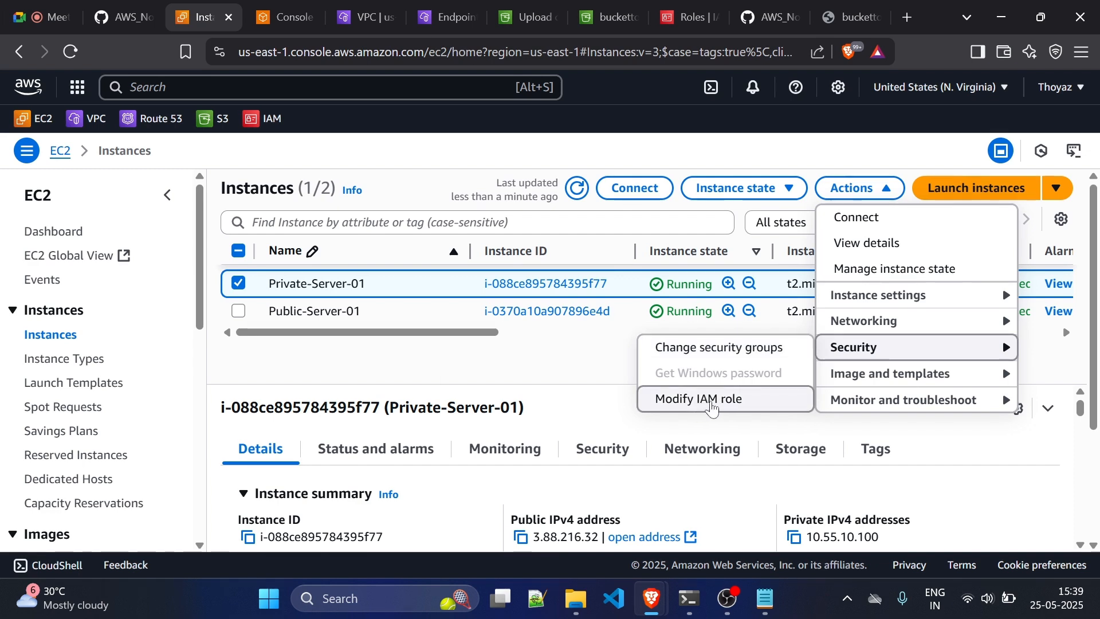
click(766, 401)
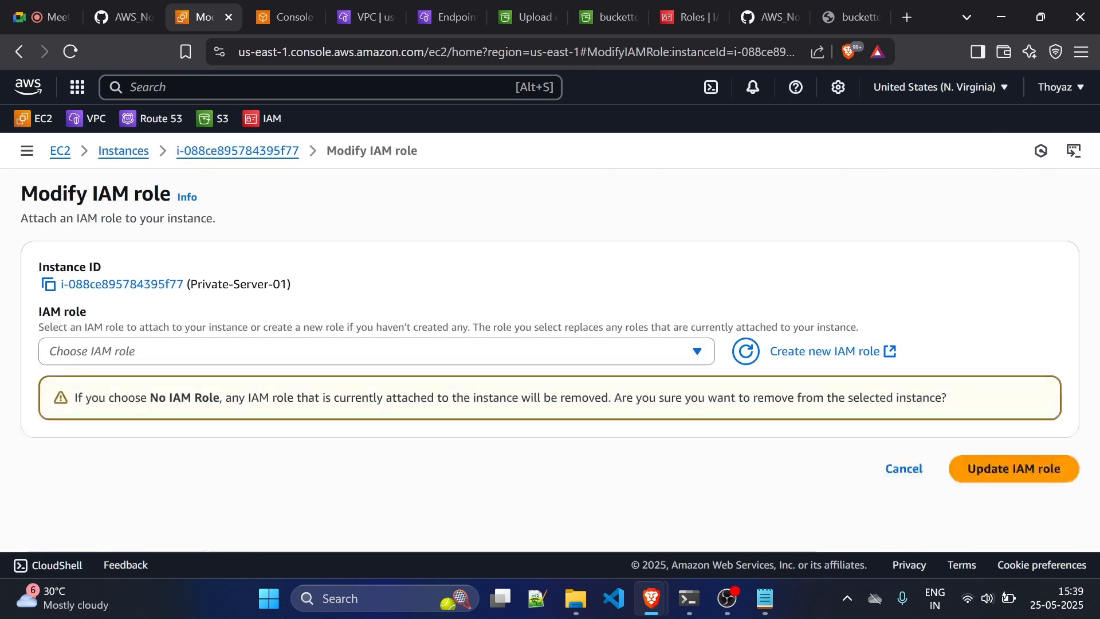
click(455, 361)
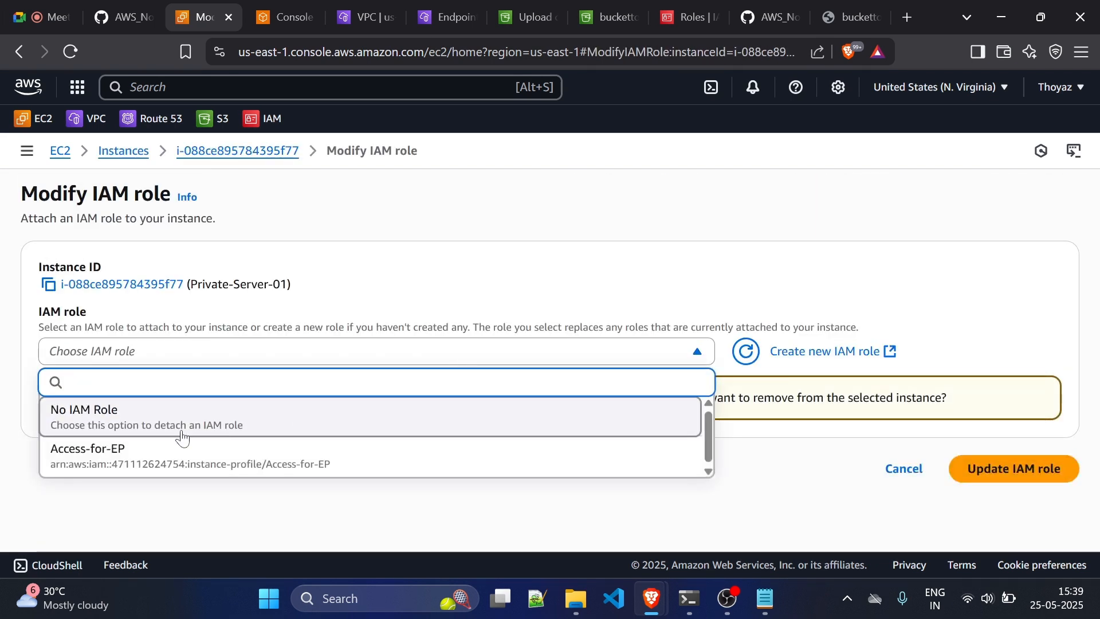
click(151, 461)
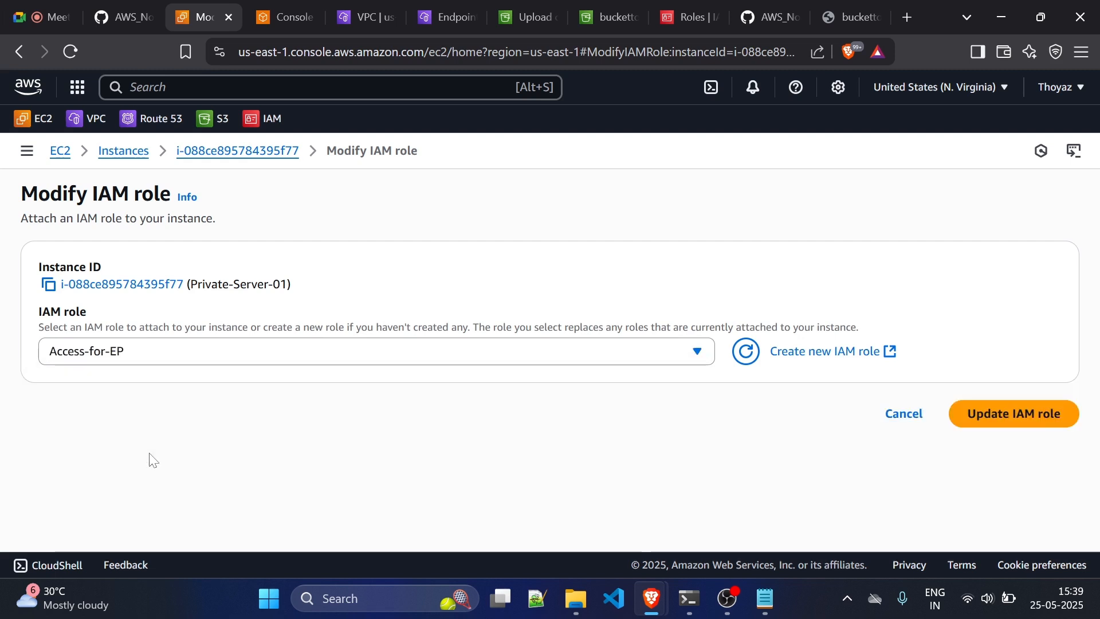
click(1006, 428)
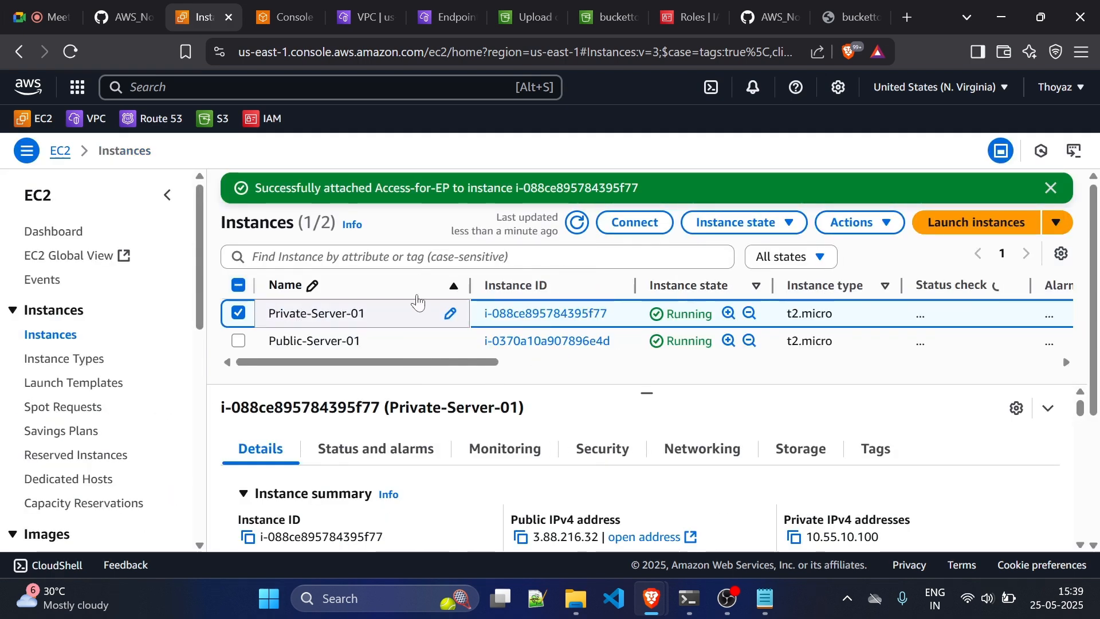
click(1051, 188)
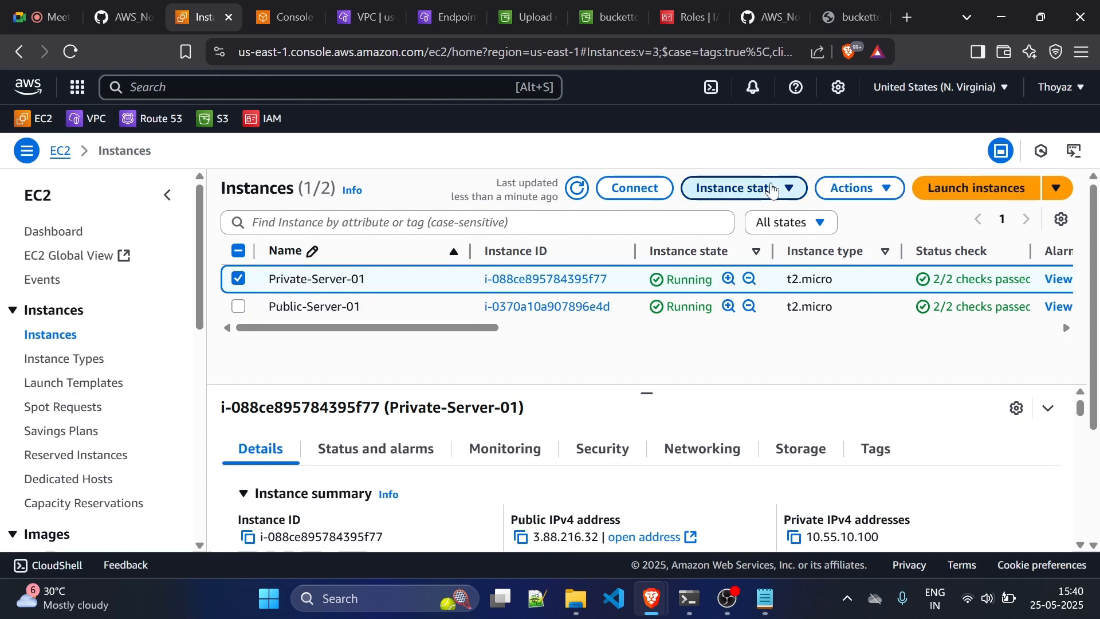
Reboot Private-Server-01, dismiss the banner and refresh the instances list.
click(773, 189)
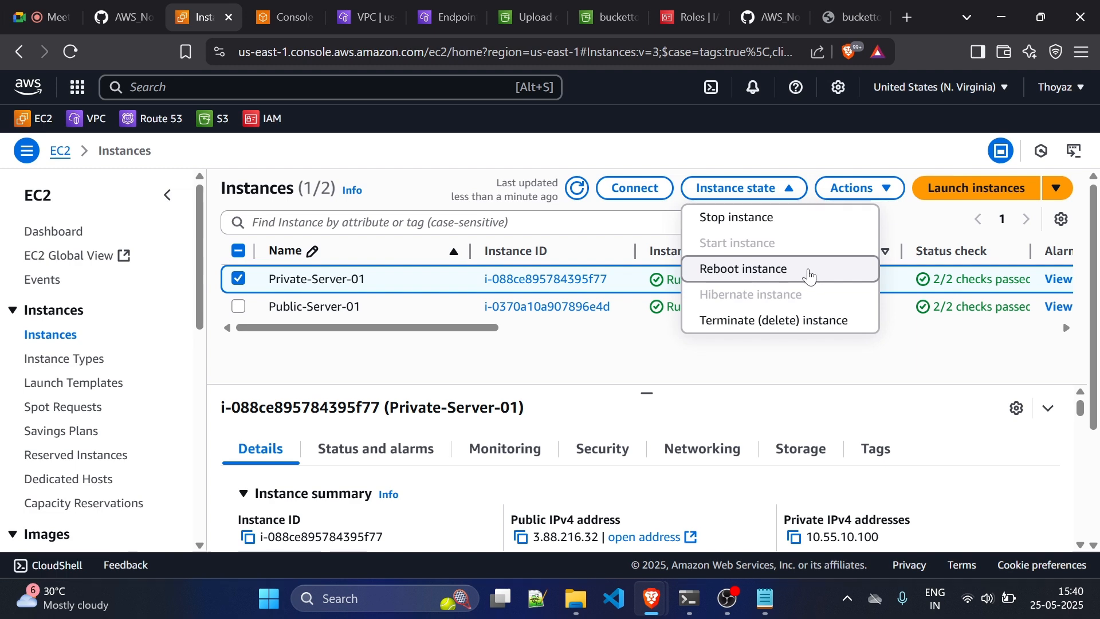
click(809, 277)
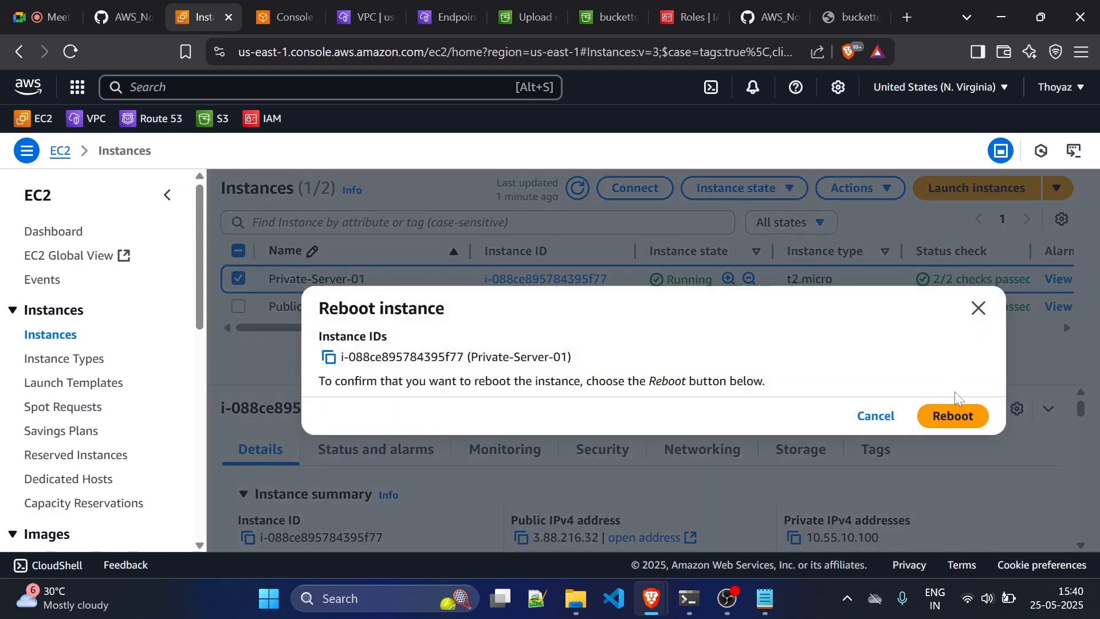
click(945, 417)
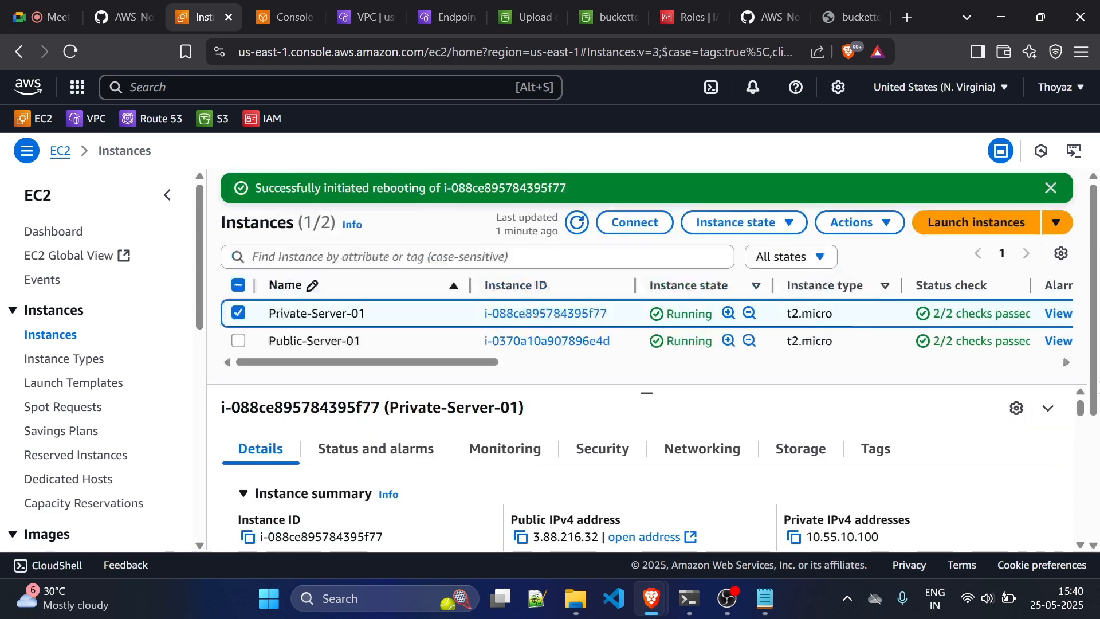
click(1051, 188)
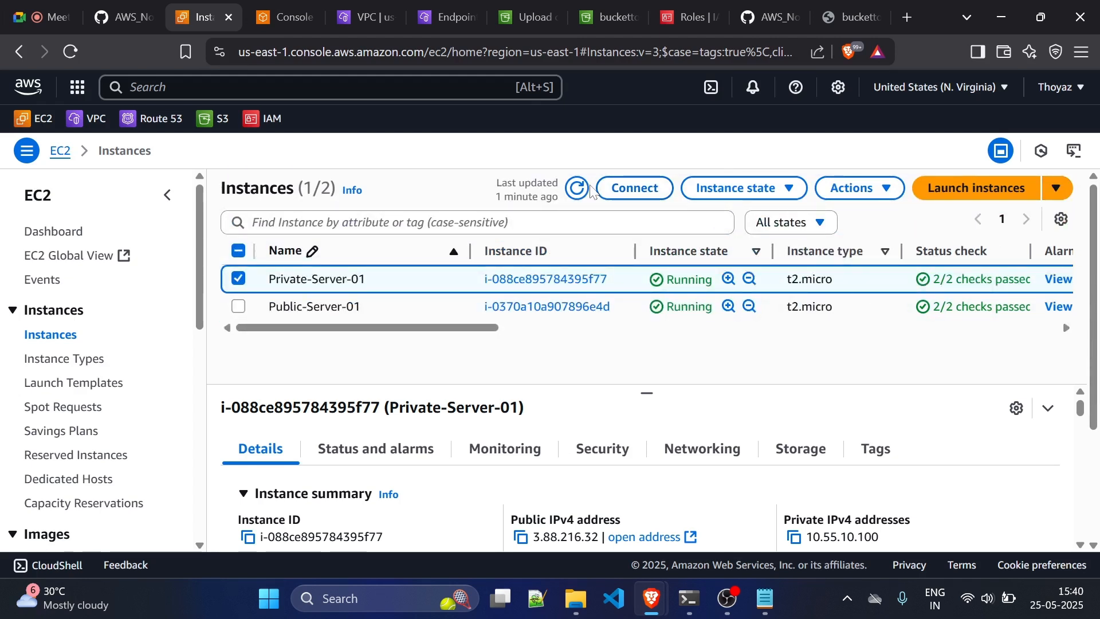
click(577, 189)
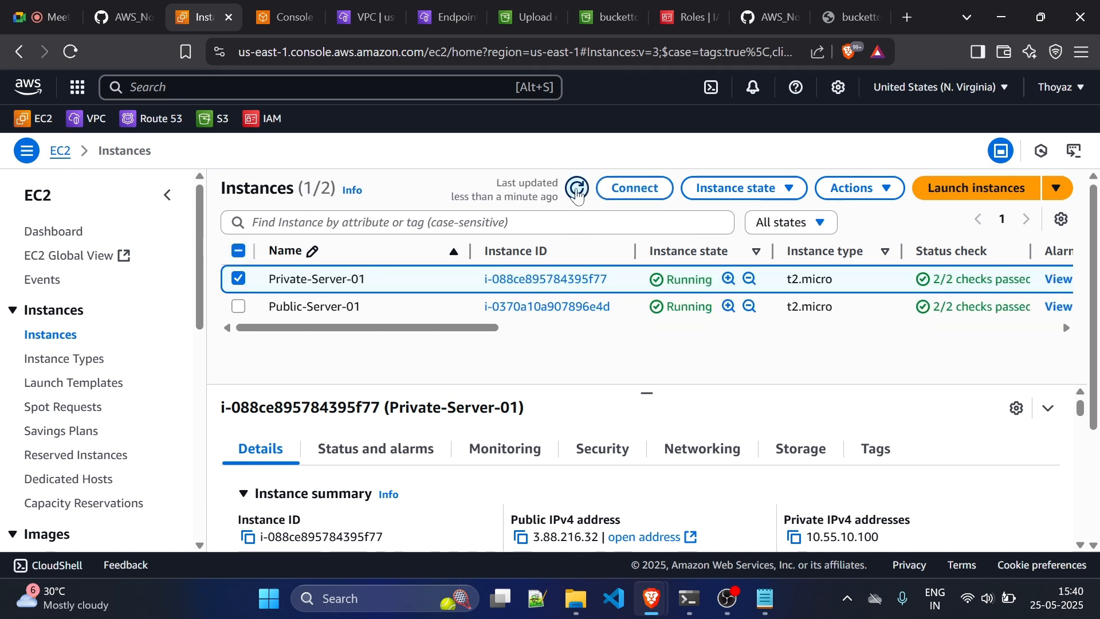
click(579, 199)
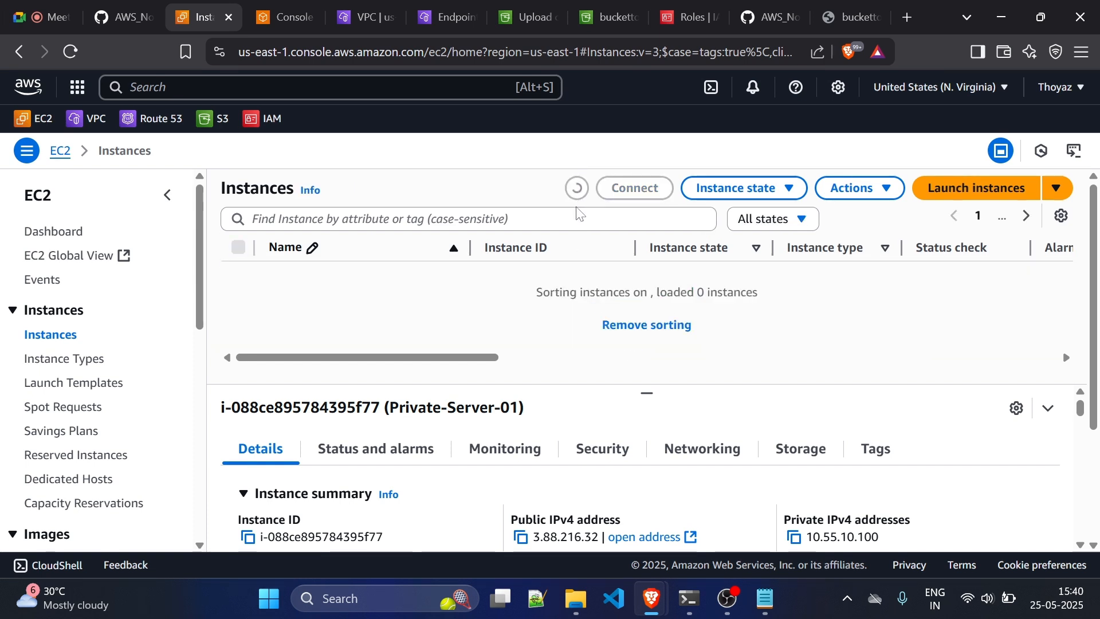
click(577, 194)
click(688, 607)
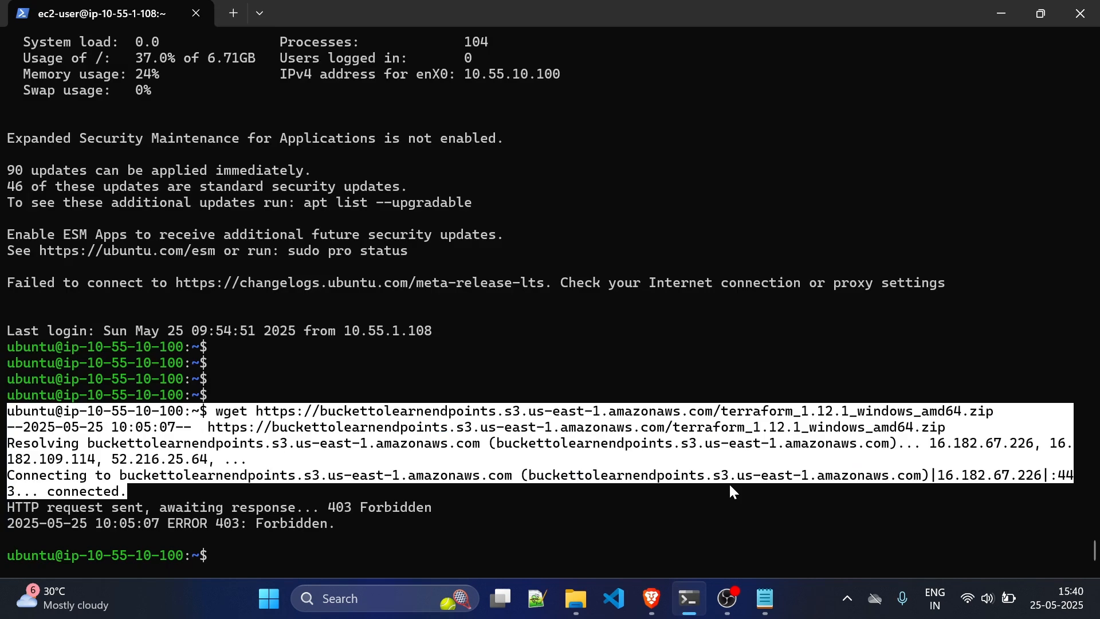
click(559, 489)
key(Return)
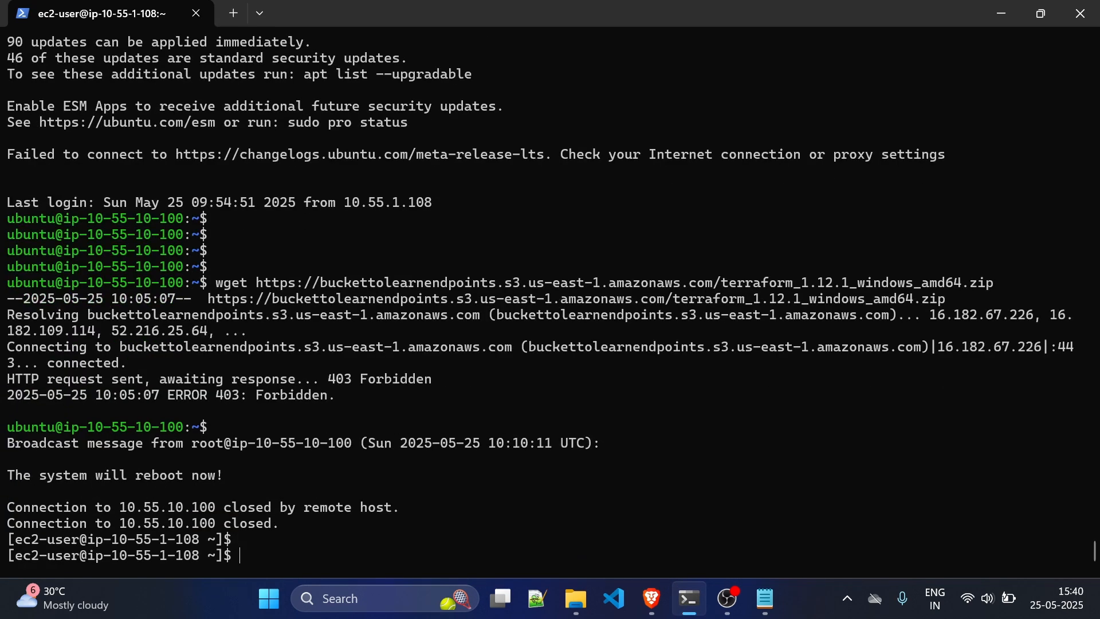
key(Return)
key(Return)
key(Up)
key(Up)
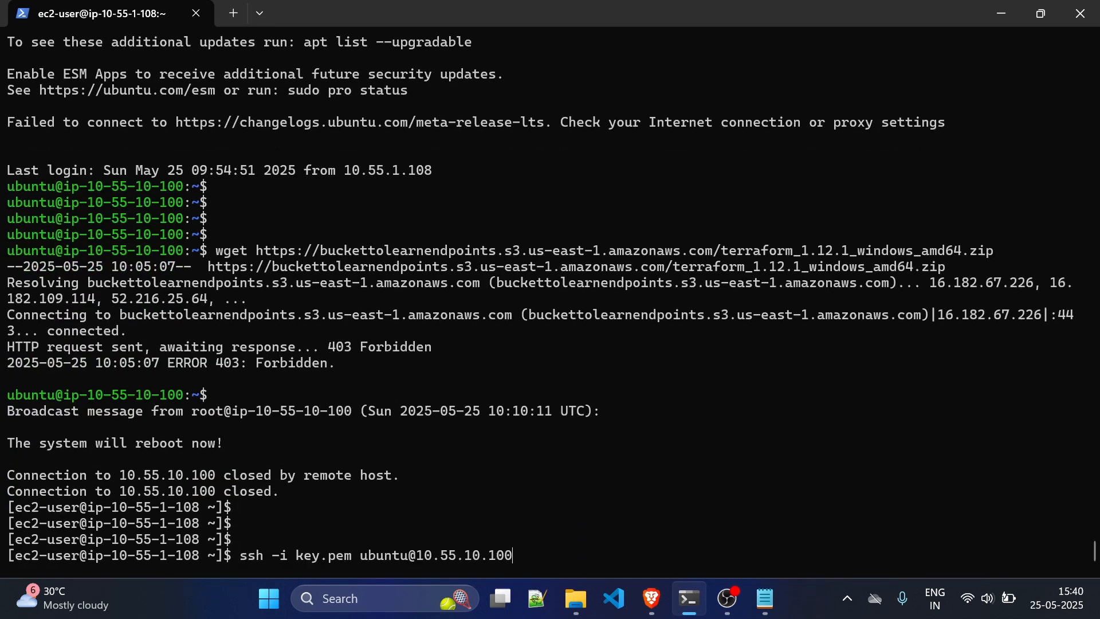
key(Return)
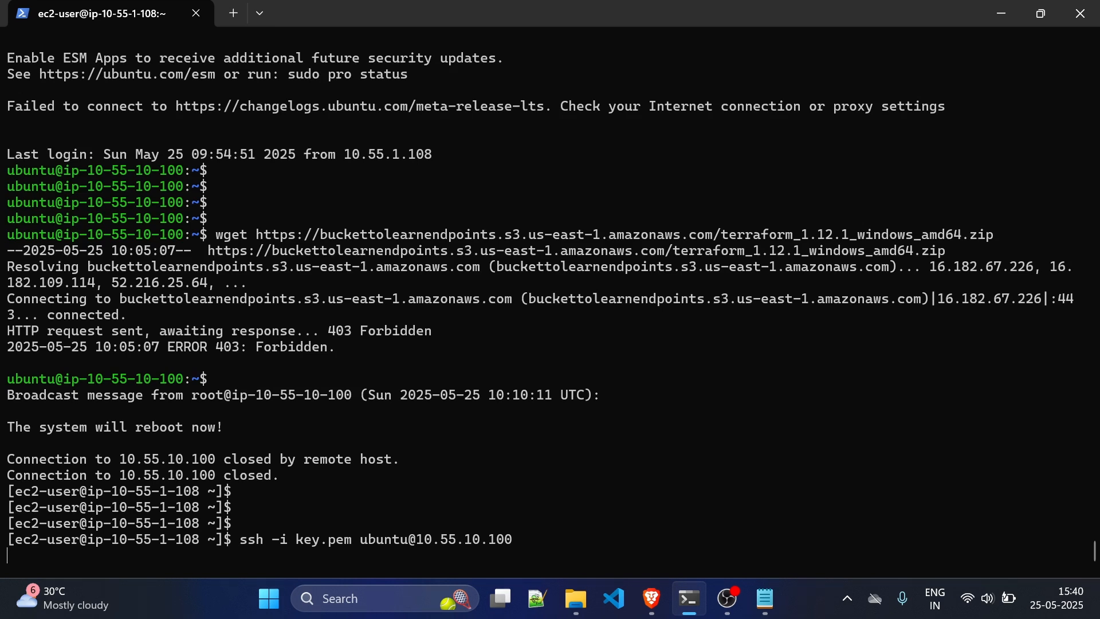
drag(508, 538, 427, 538)
click(524, 519)
drag(212, 234, 4, 241)
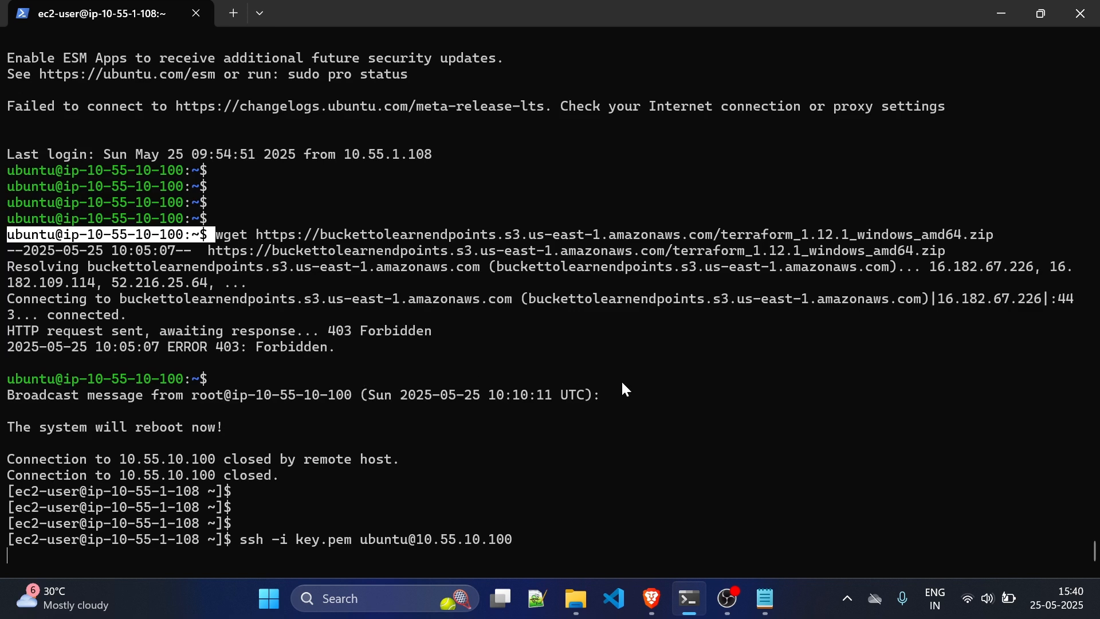
click(219, 219)
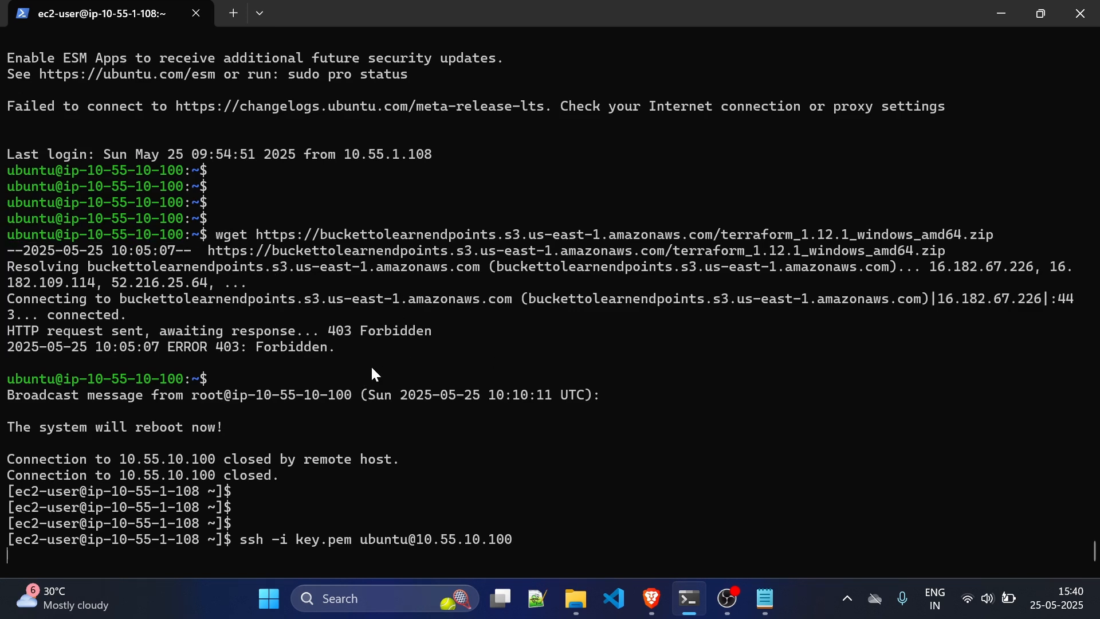
Switch to the lab notes in the browser and examine the aws s3 cp download command and its S3-URI placeholder.
mouse_move(652, 599)
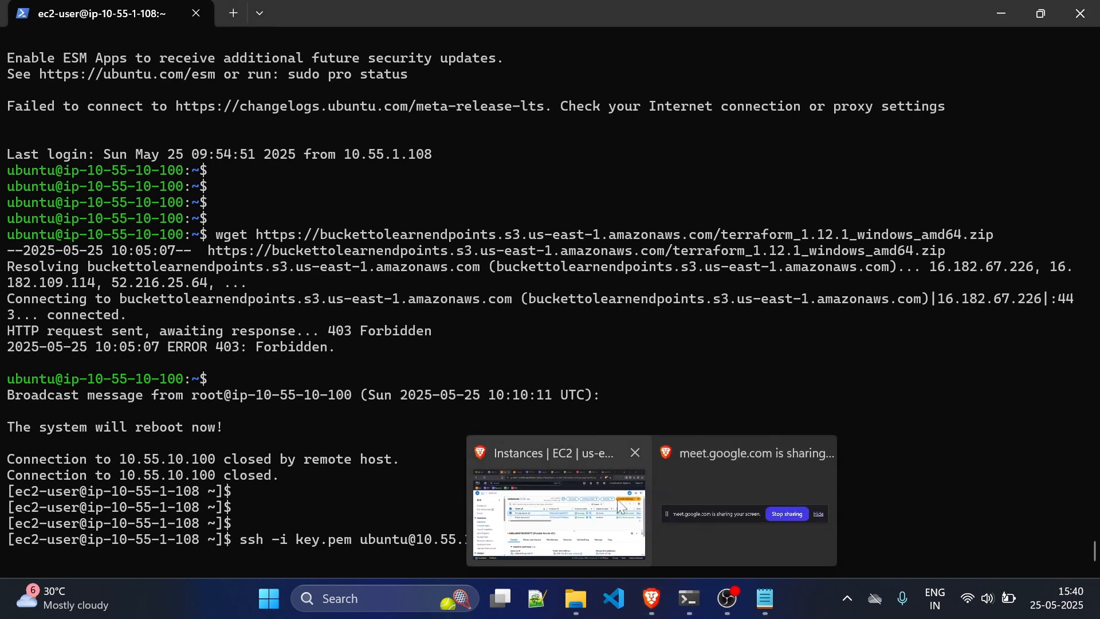
click(607, 503)
click(120, 5)
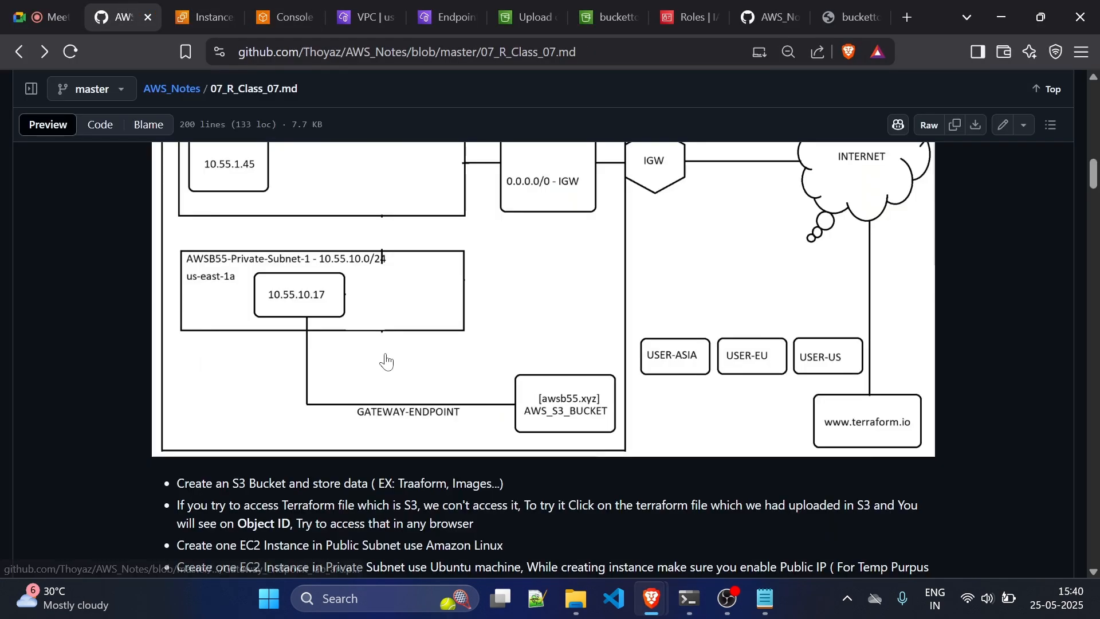
scroll(386, 361, down, 15)
scroll(387, 361, down, 15)
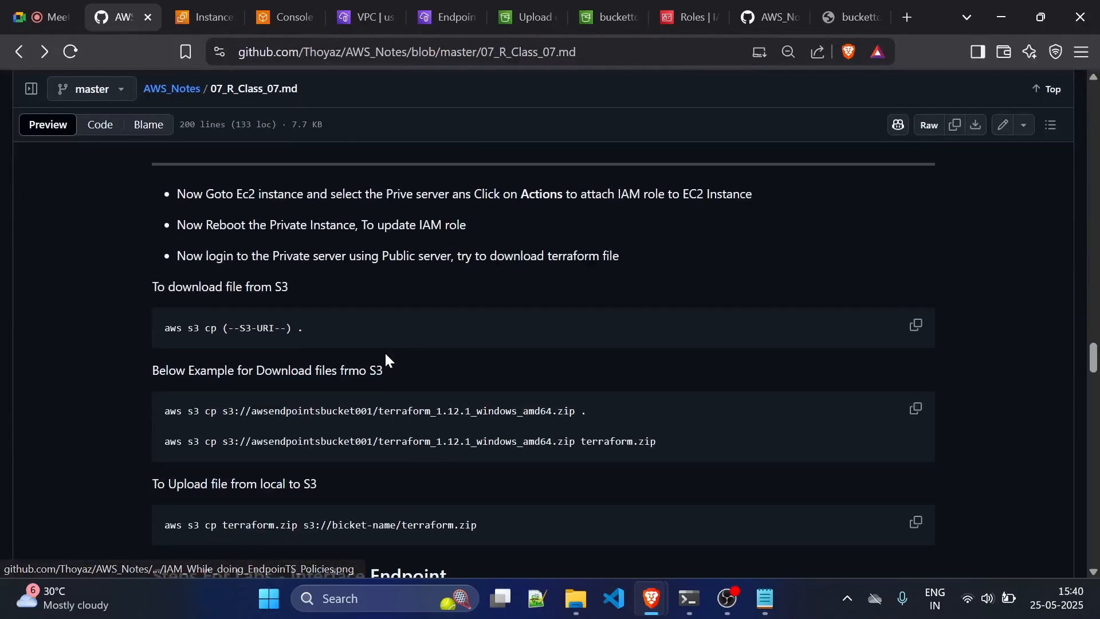
scroll(387, 359, down, 1)
scroll(188, 282, up, 1)
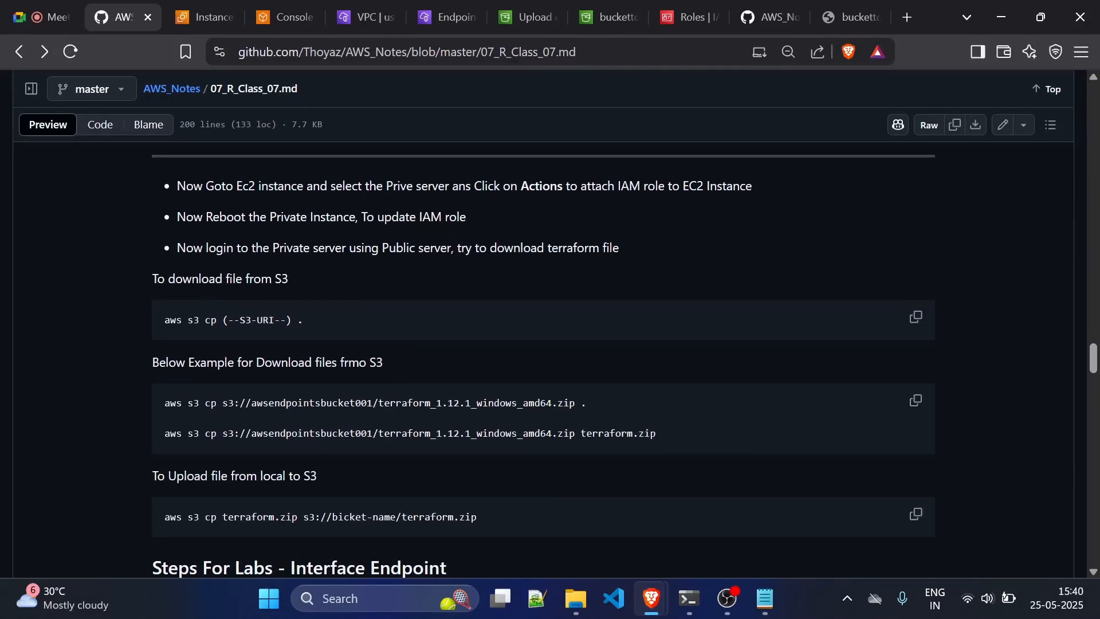
drag(158, 319, 217, 320)
double_click(212, 320)
click(213, 320)
drag(223, 320, 269, 320)
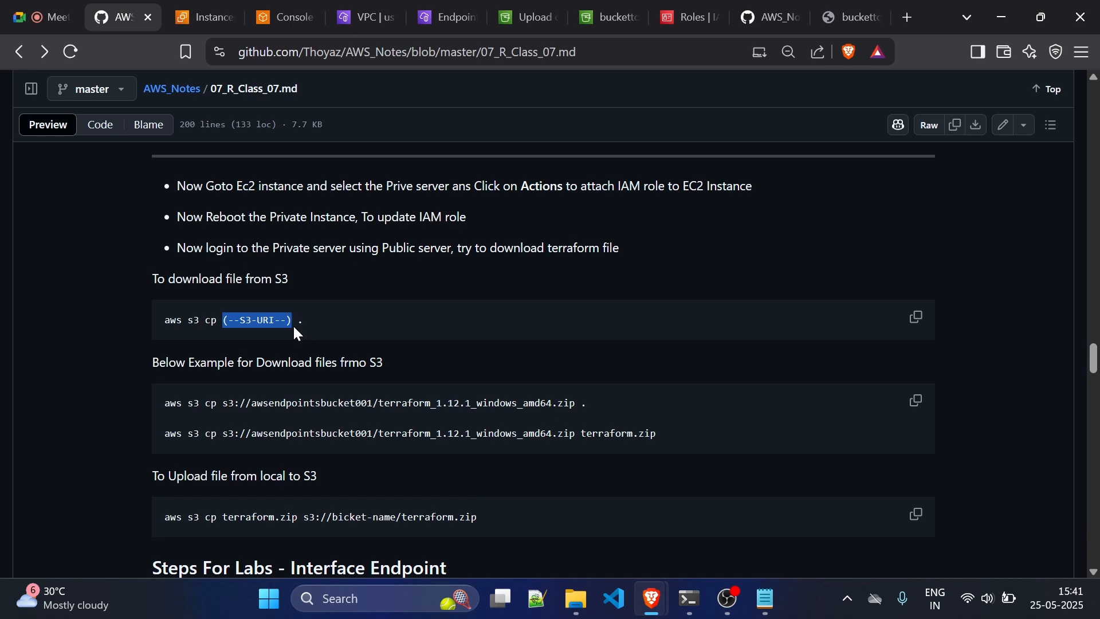
Open the terraform_1.12.1_windows_amd64.zip object from the buckettolearnendpoints upload summary and examine its Object URL and S3 URI.
click(608, 18)
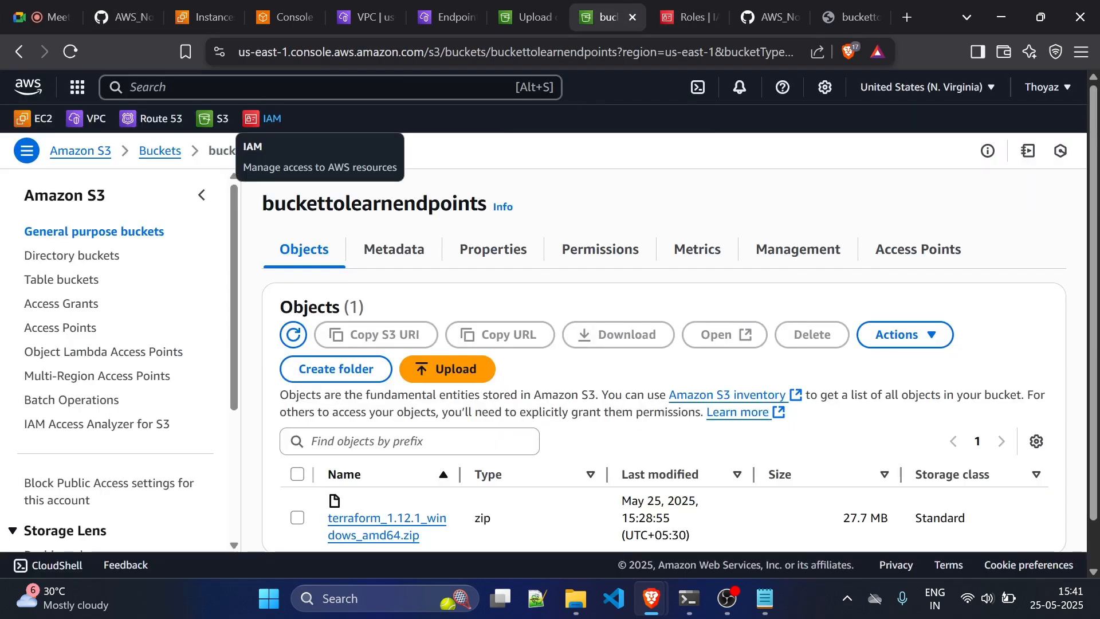
click(538, 17)
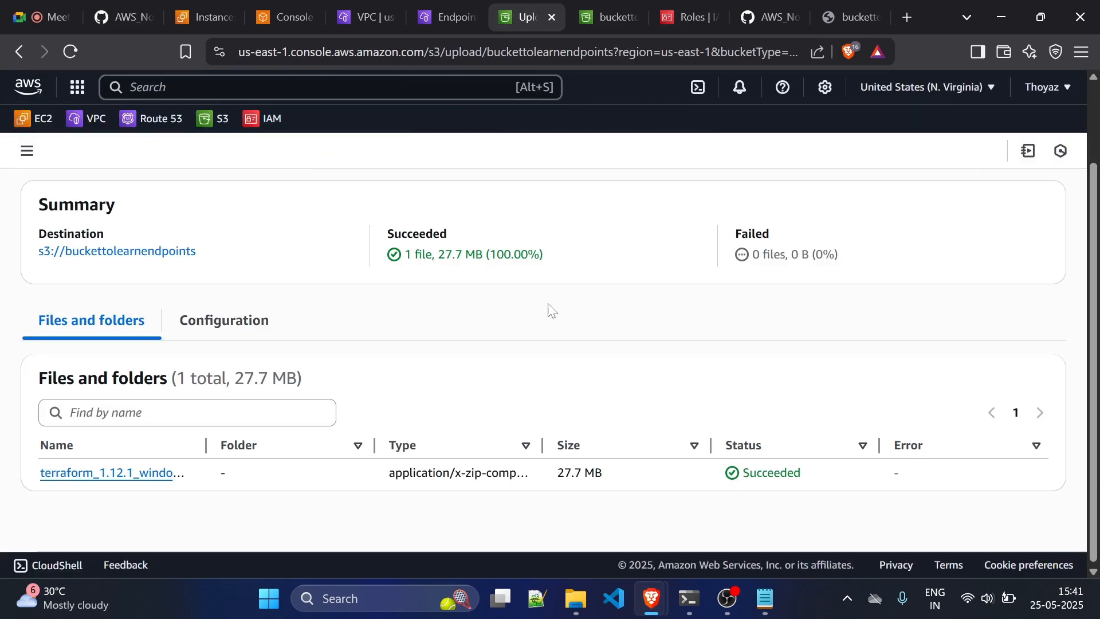
click(139, 471)
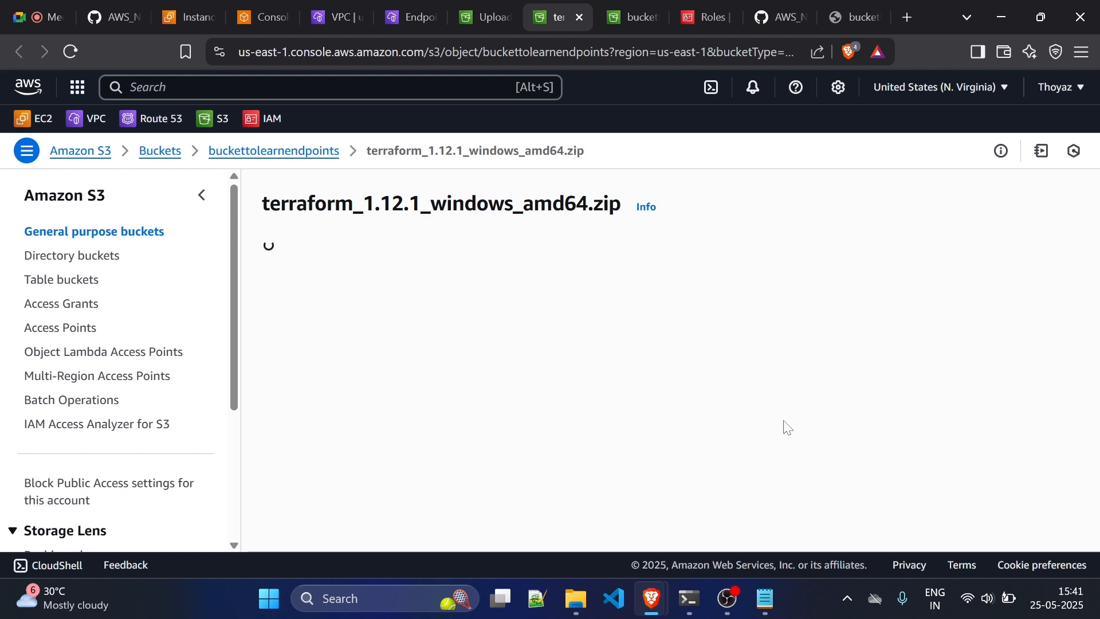
scroll(804, 430, down, 2)
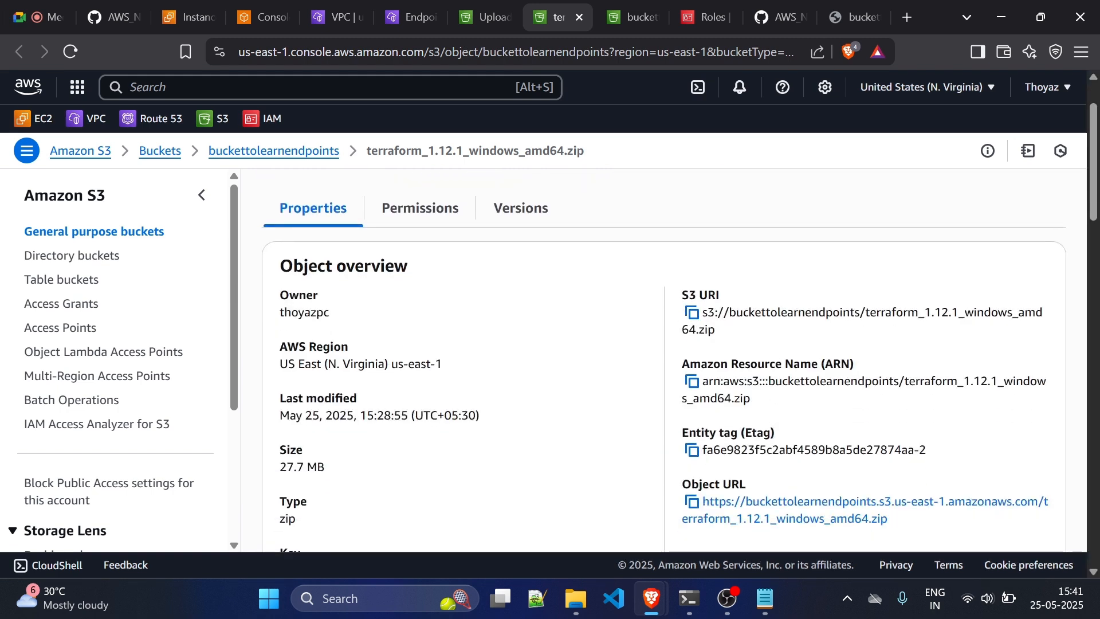
scroll(795, 361, down, 1)
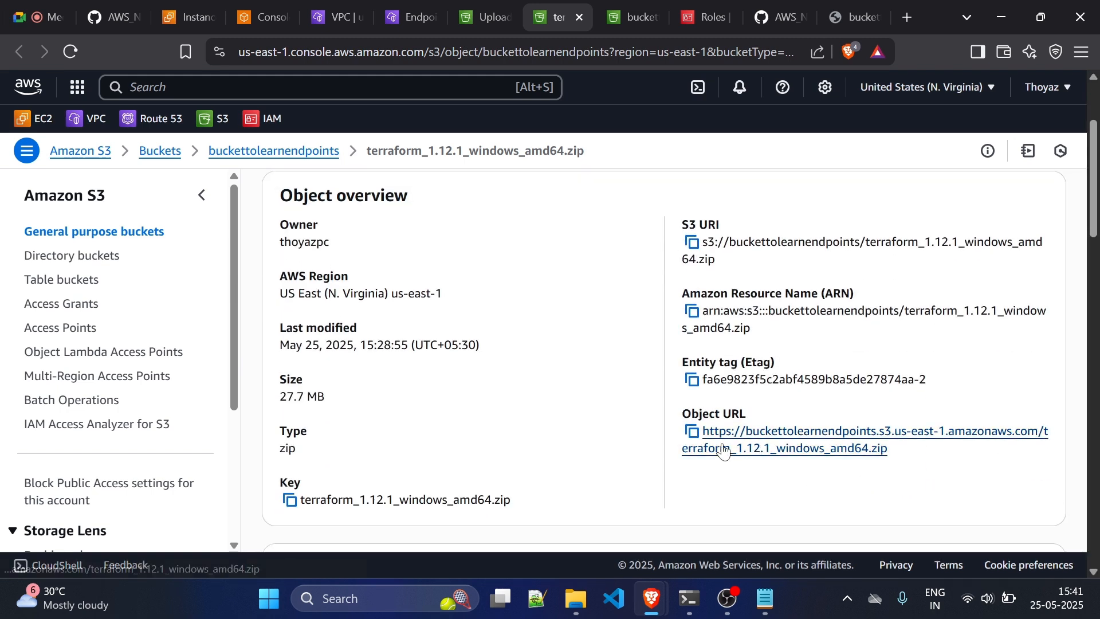
drag(682, 408, 904, 455)
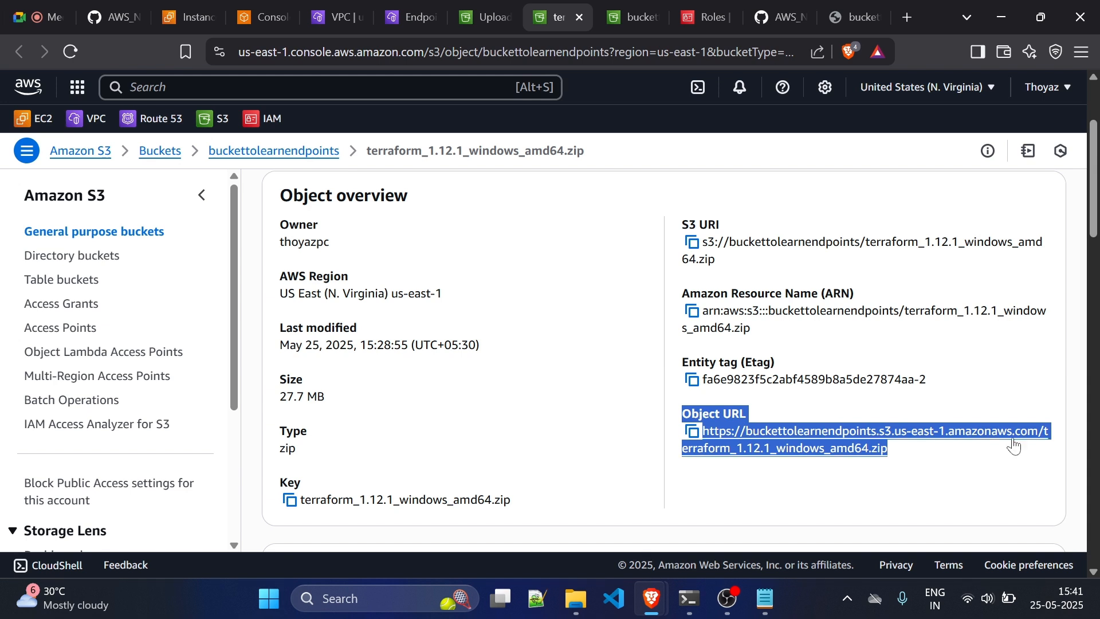
drag(721, 259, 674, 223)
click(762, 271)
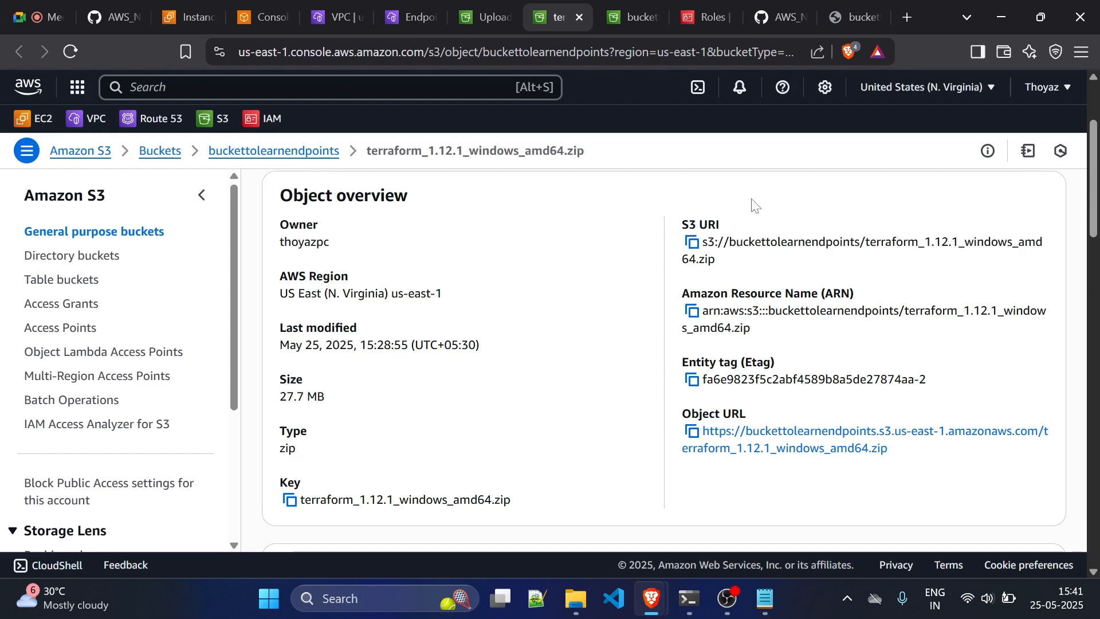
Return to the lab notes and examine the source URI and destination in the two example S3 download commands.
click(109, 18)
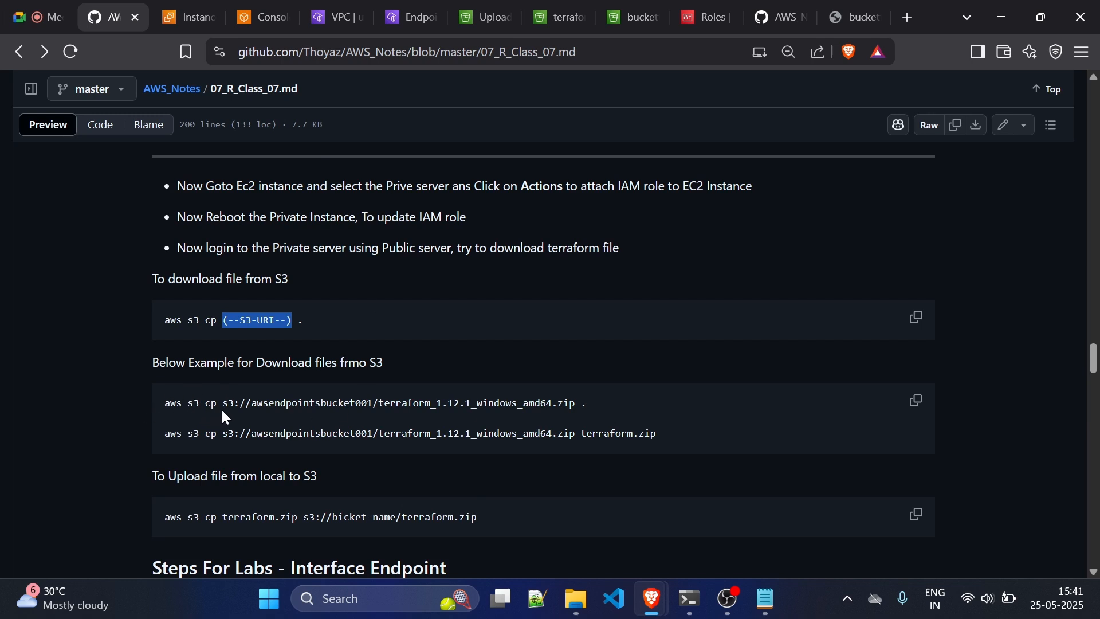
drag(222, 403, 575, 403)
click(582, 403)
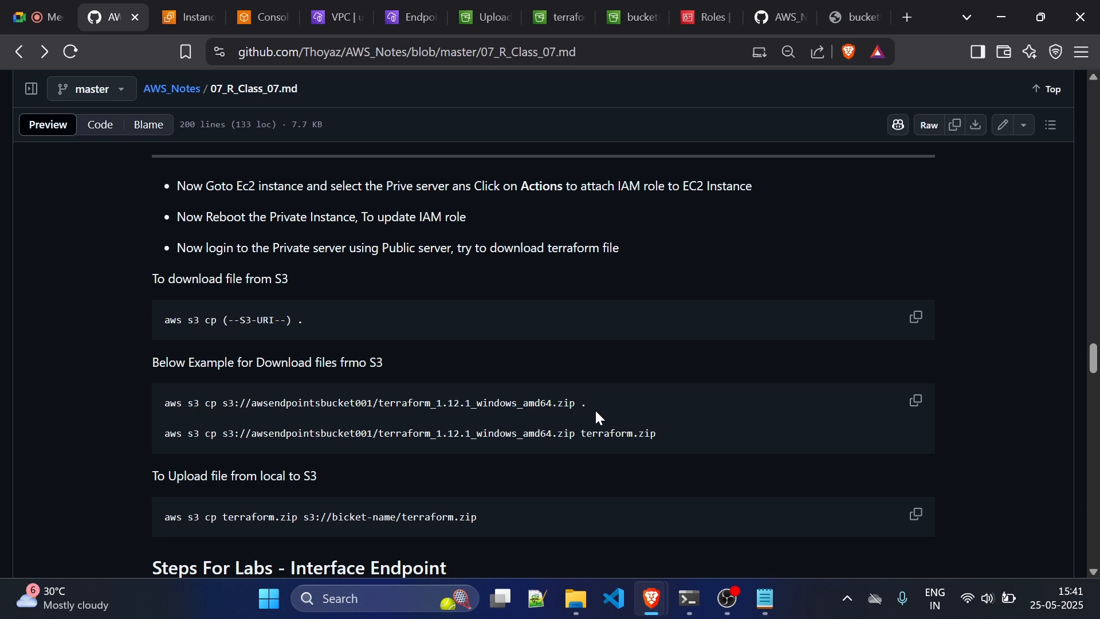
drag(581, 434, 651, 434)
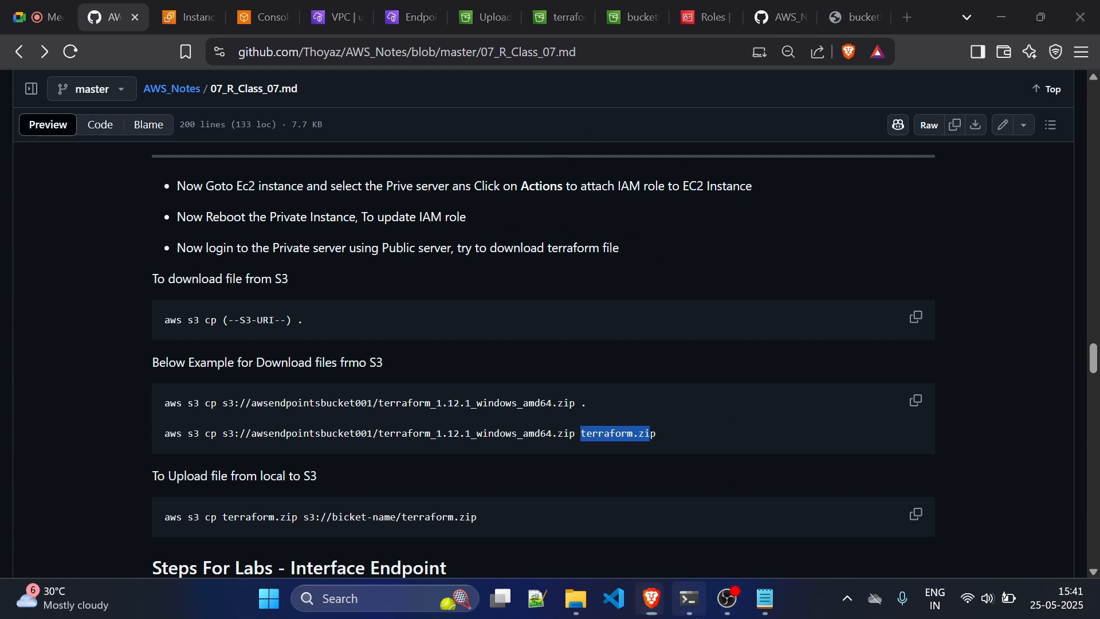
Switch back to the terminal and check that the private server's SSH session responds at its prompt.
click(690, 600)
key(Return)
key(Return)
key(Return)
key(Return)
key(Return)
key(Return)
key(Return)
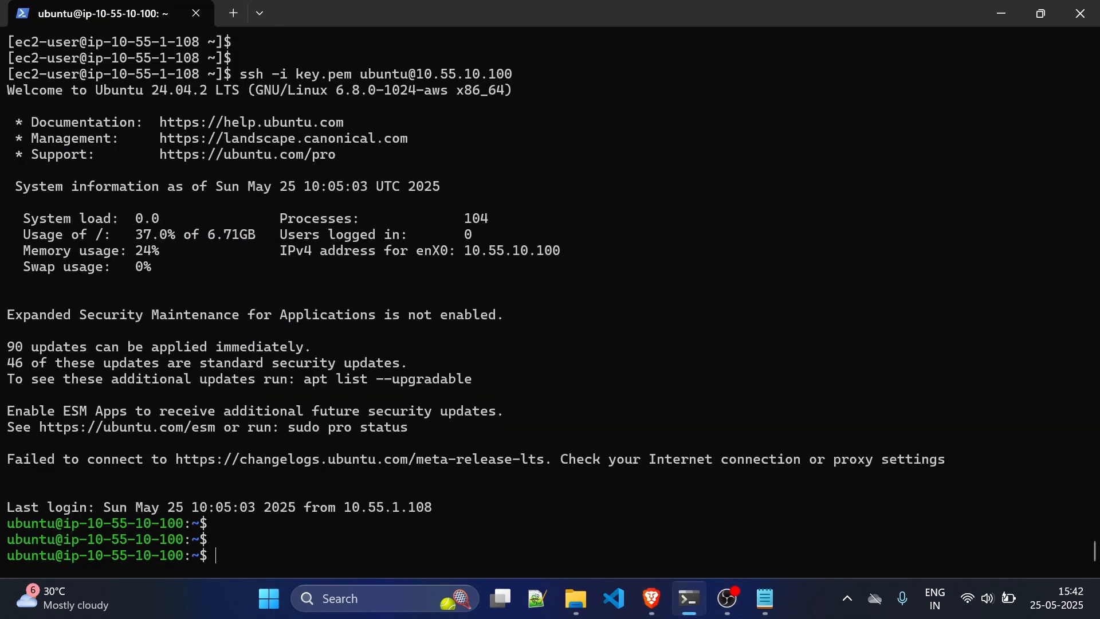
Start an aws s3 cp command on the private server using the S3 URI copied from the terraform_1.12.1_windows_amd64.zip object page.
scroll(610, 496, up, 6)
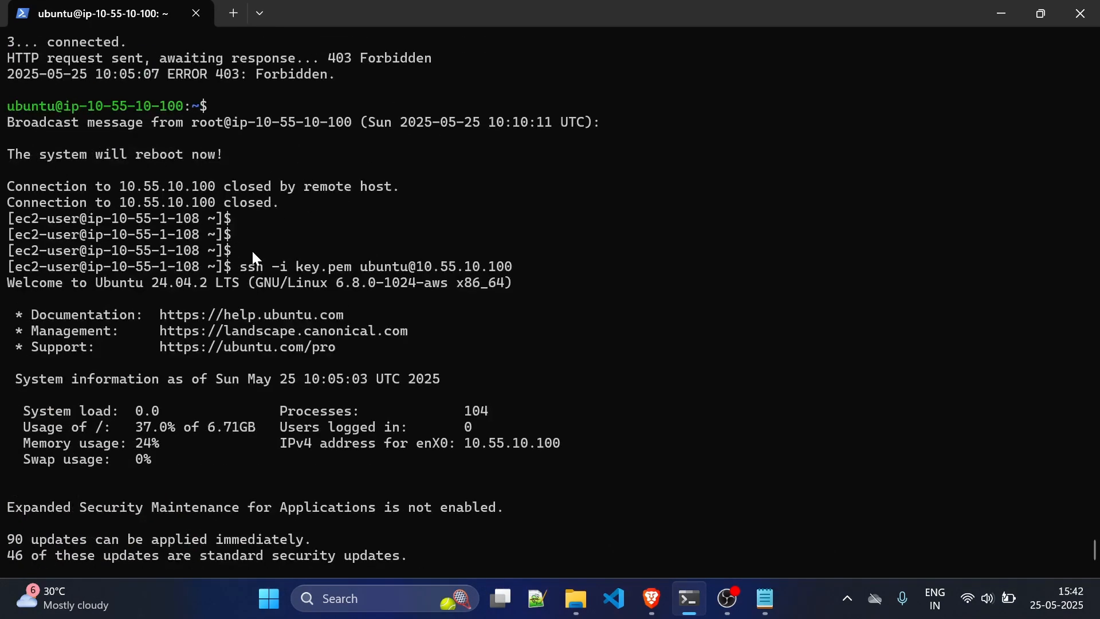
drag(246, 267, 505, 256)
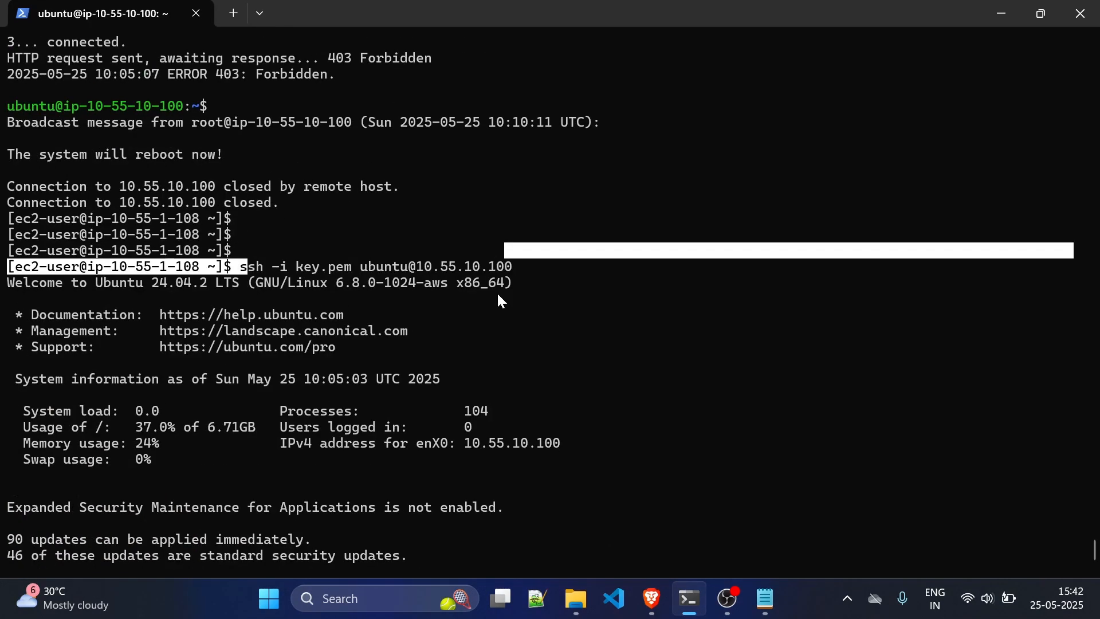
scroll(497, 291, down, 6)
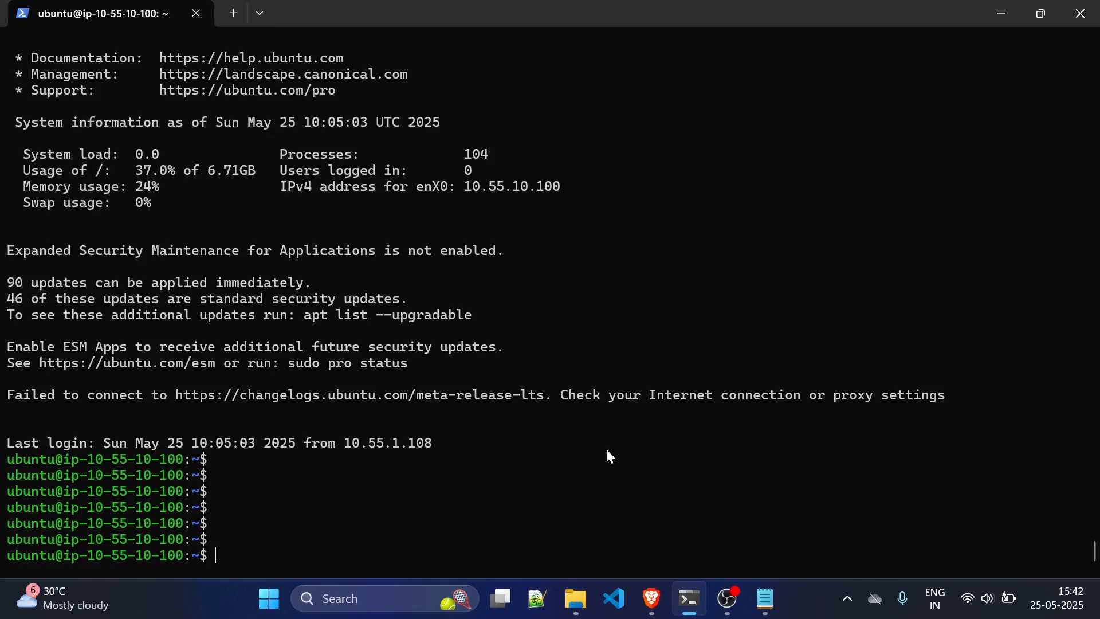
text(aws s3 cp)
key(alt+Tab)
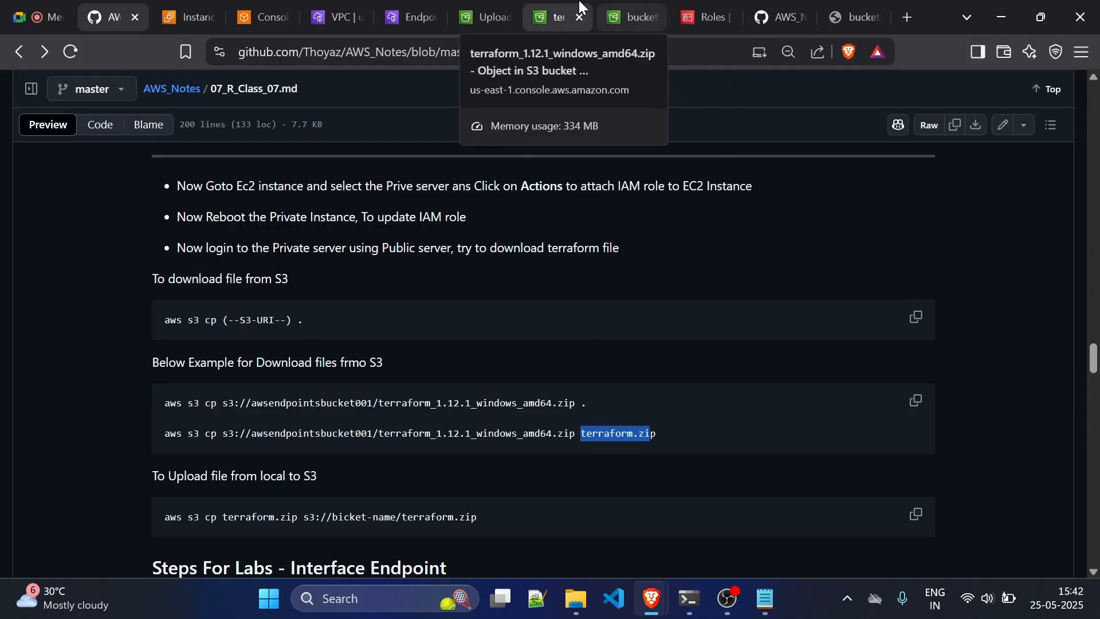
click(557, 18)
click(693, 244)
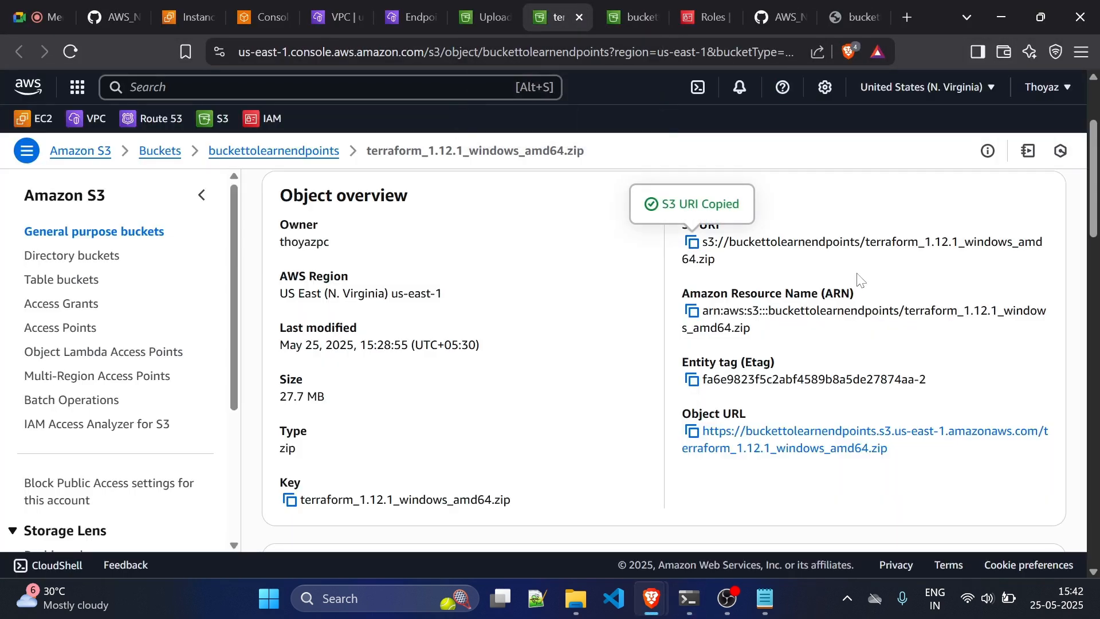
key(alt+Tab)
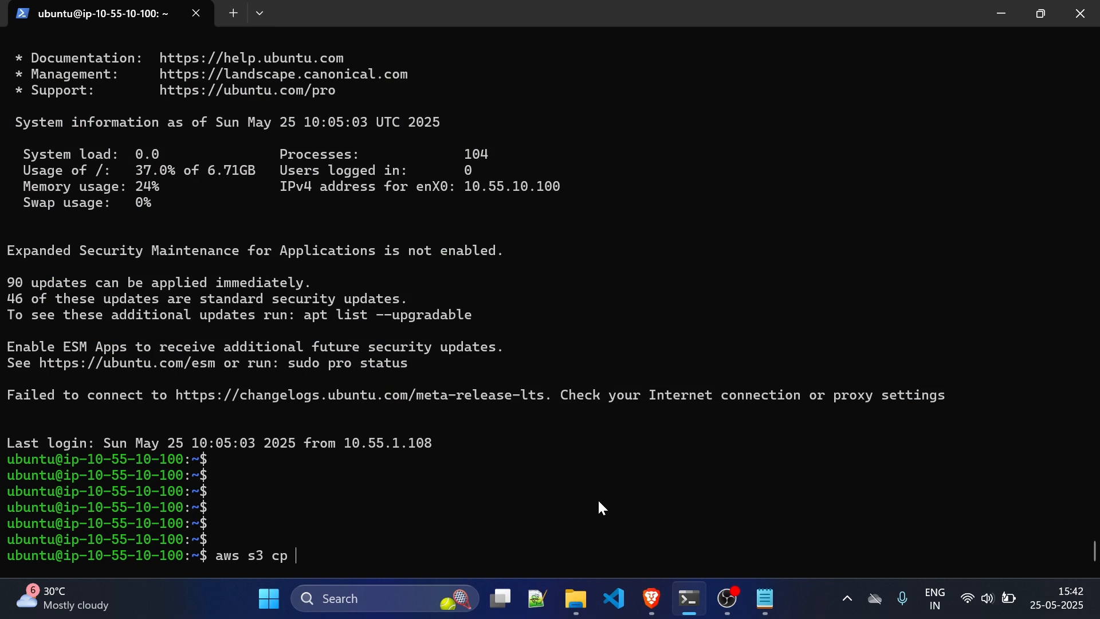
key(ctrl+v)
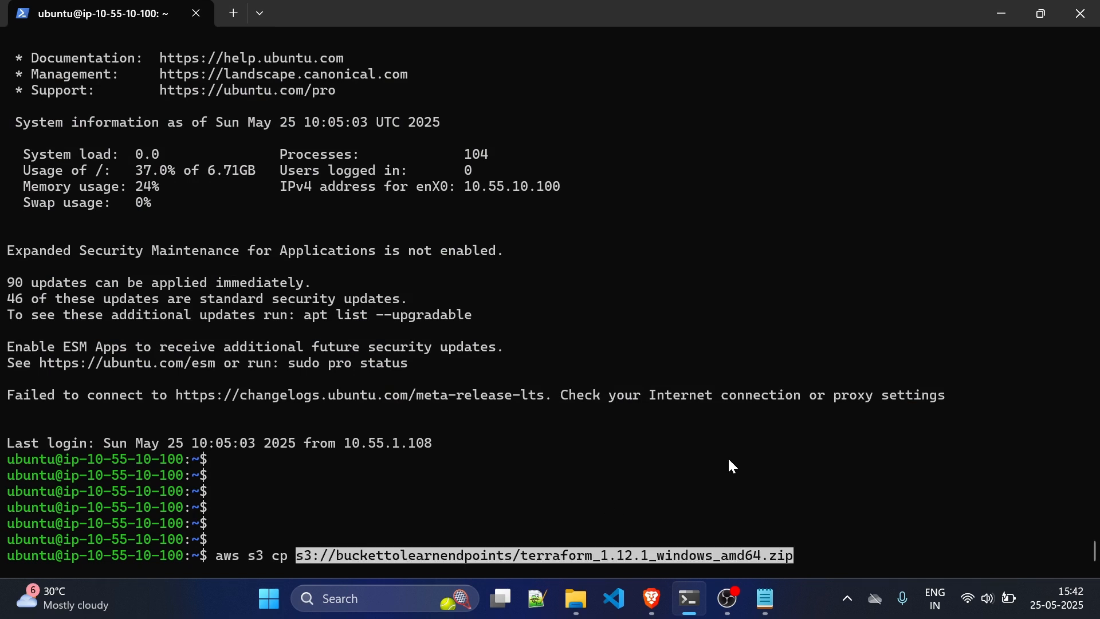
Abandon the unfinished copy command and list the files in the private server's home directory.
key(ctrl+c)
key(Return)
key(Return)
text(ls)
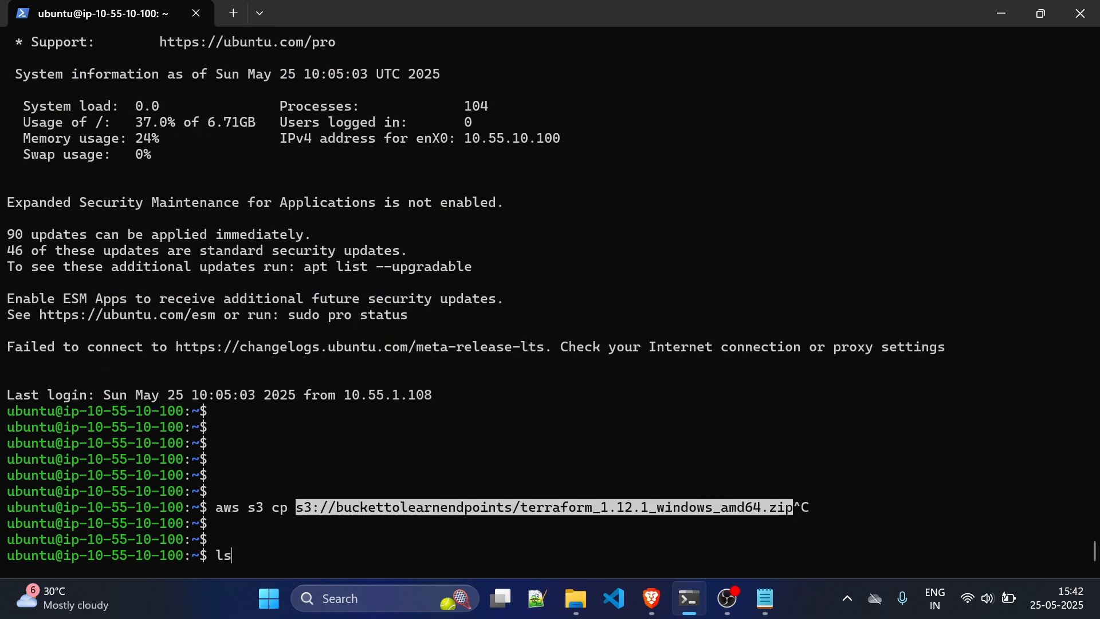
key(Return)
key(Return)
key(Return)
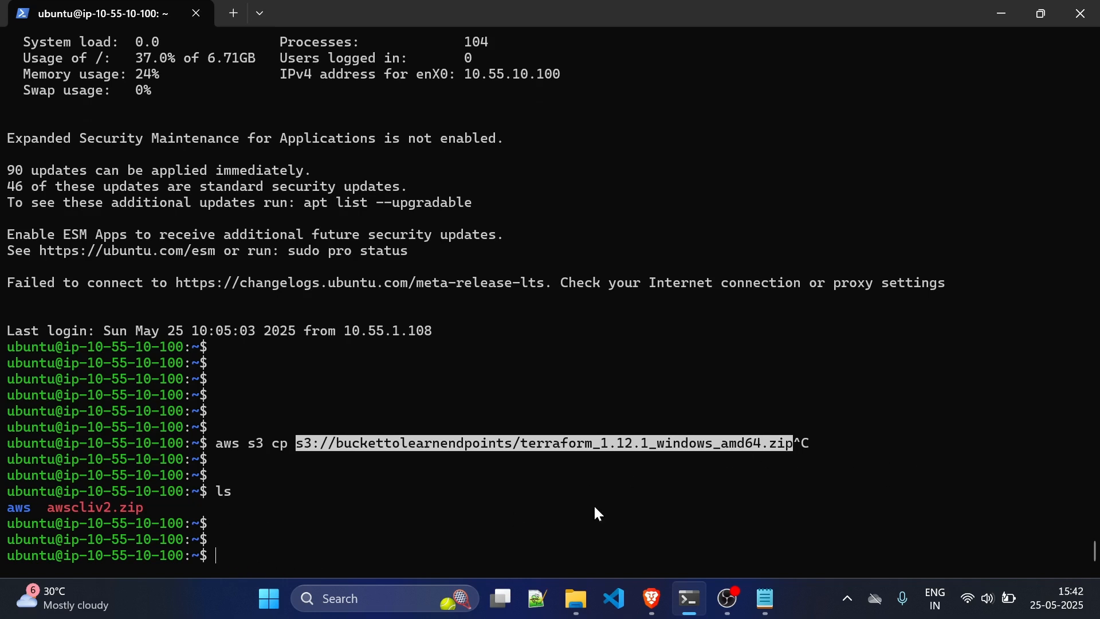
Download s3://buckettolearnendpoints/terraform_1.12.1_windows_amd64.zip into the current directory with aws s3 cp, and list the files to check it.
drag(793, 445, 297, 445)
right_click(405, 500)
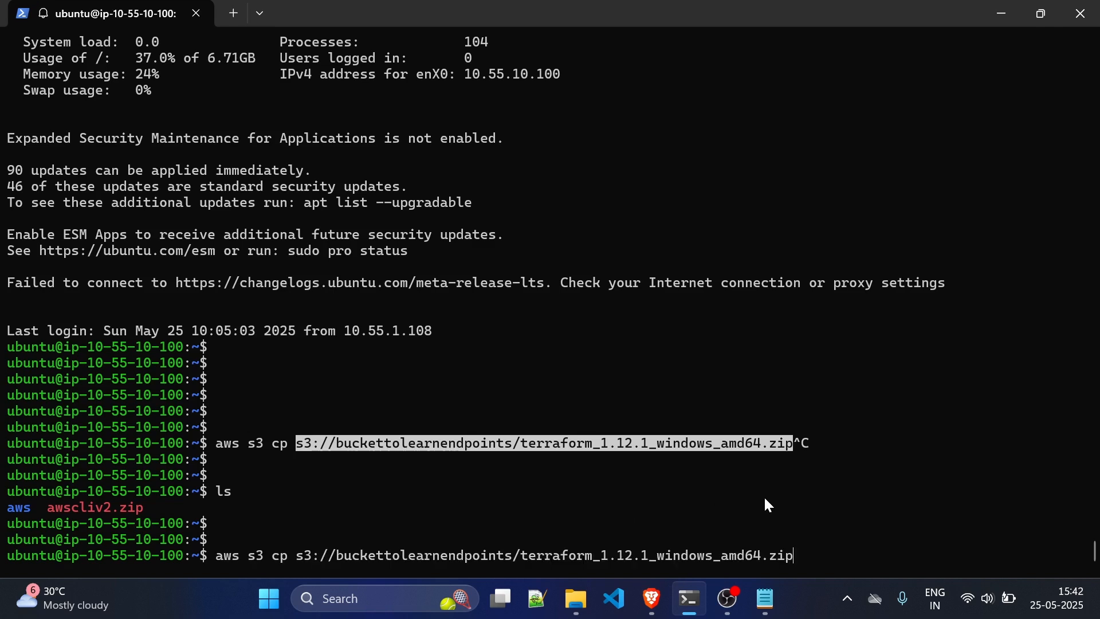
text(.)
key(Return)
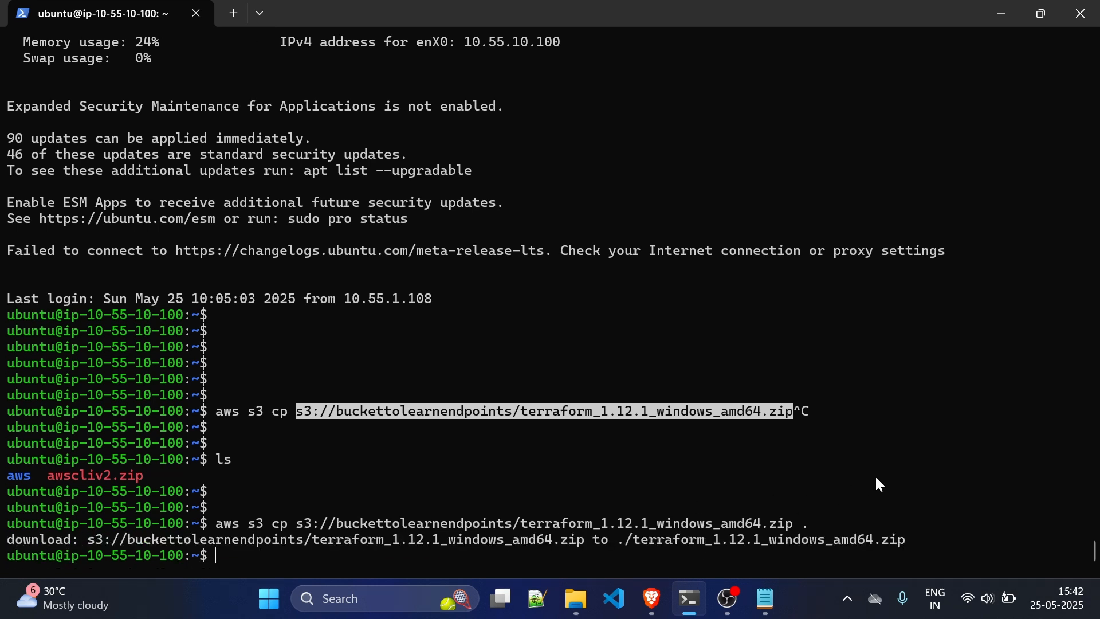
text(ls)
key(Return)
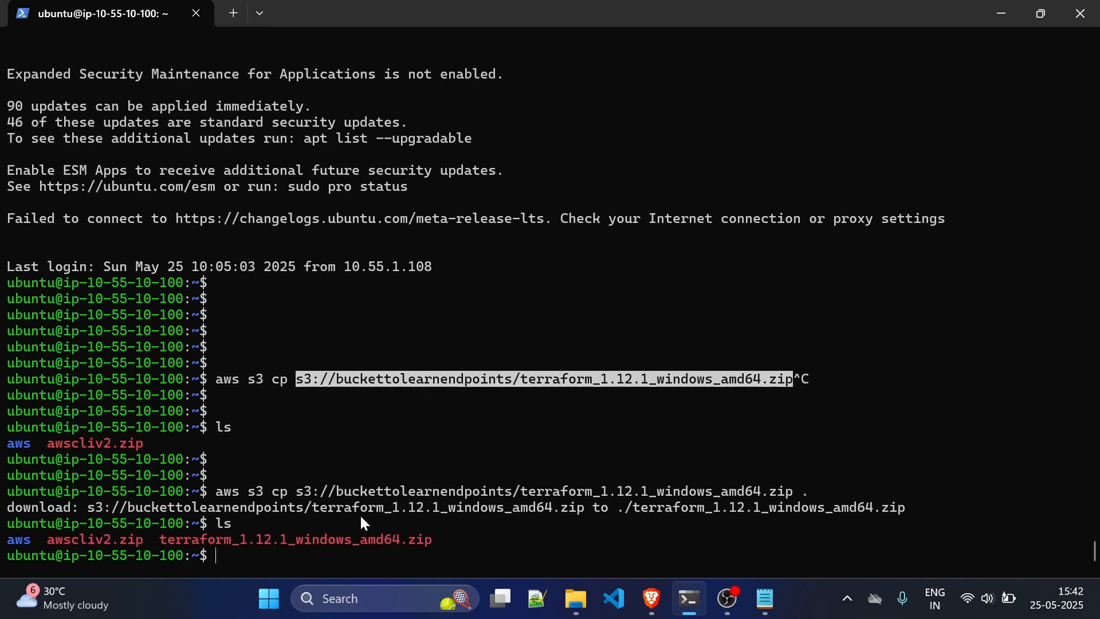
key(Return)
key(Return)
key(Return)
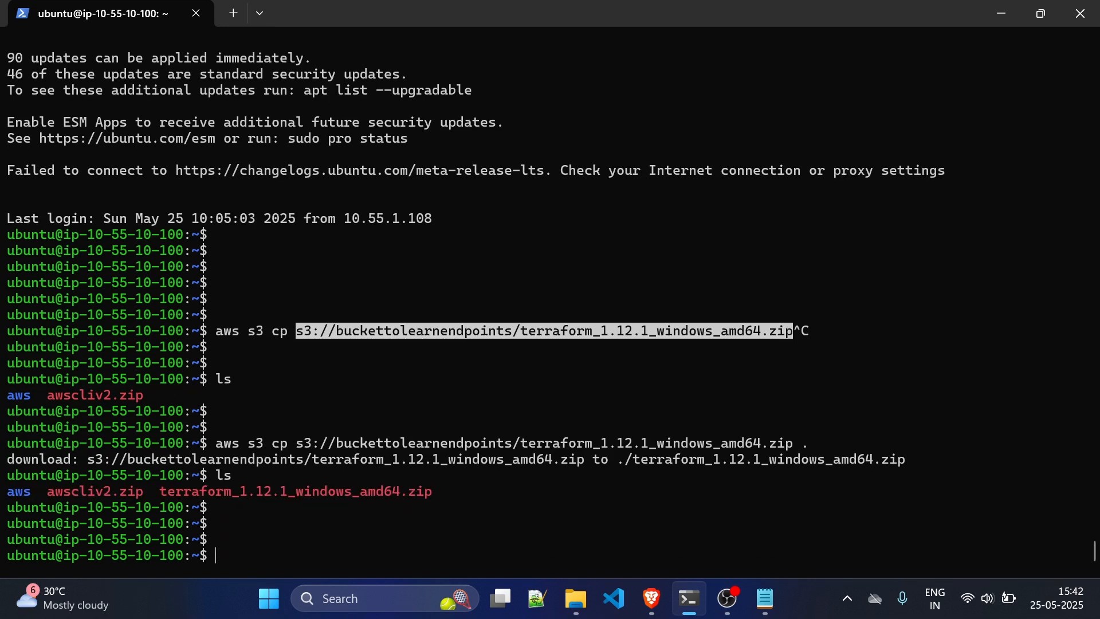
Reuse the S3 download command to save the same object locally as terraform_test.zip, and list the directory's files.
key(Up)
key(Up)
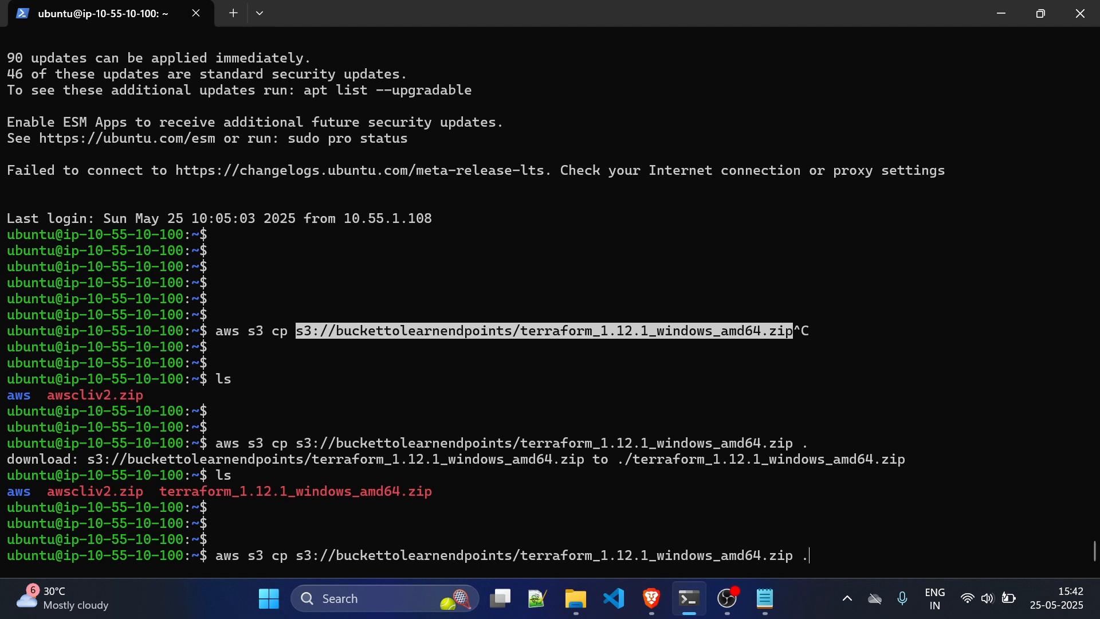
text(terraform_test.zip)
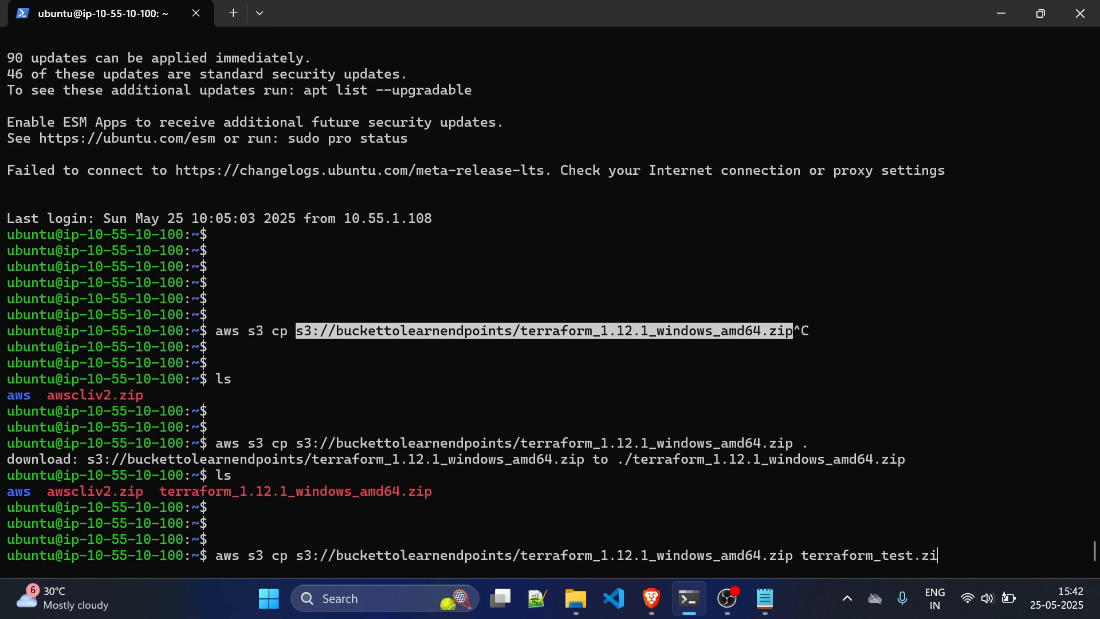
key(Return)
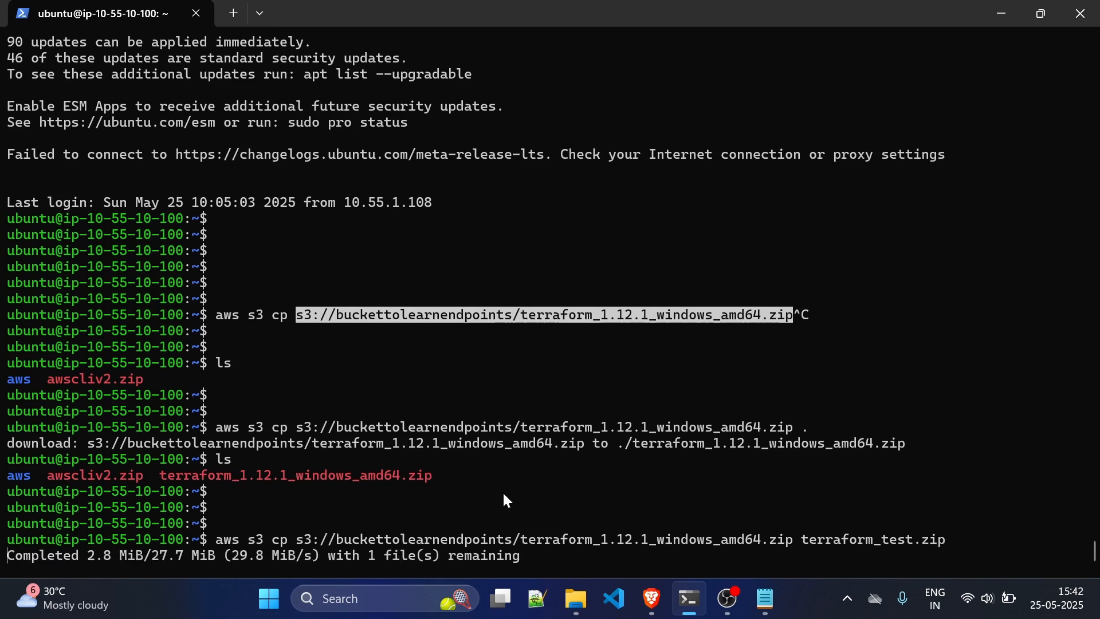
text(ls)
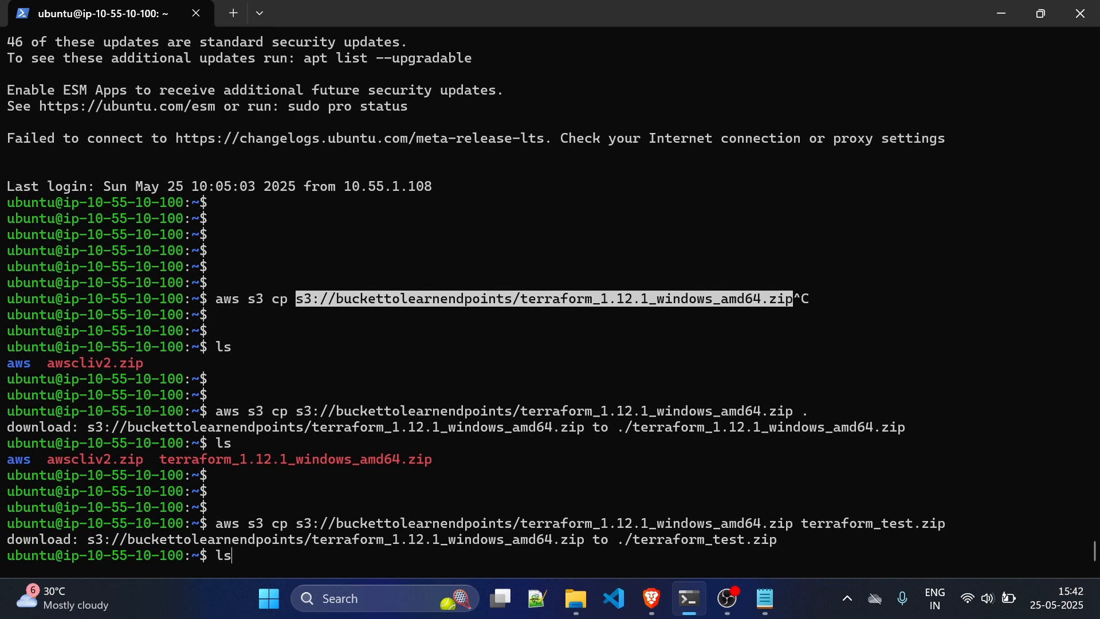
key(Return)
List all files in detail with ls -all and examine the terraform_test.zip entry.
key(Return)
key(Return)
text(ls -a;ll)
key(Return)
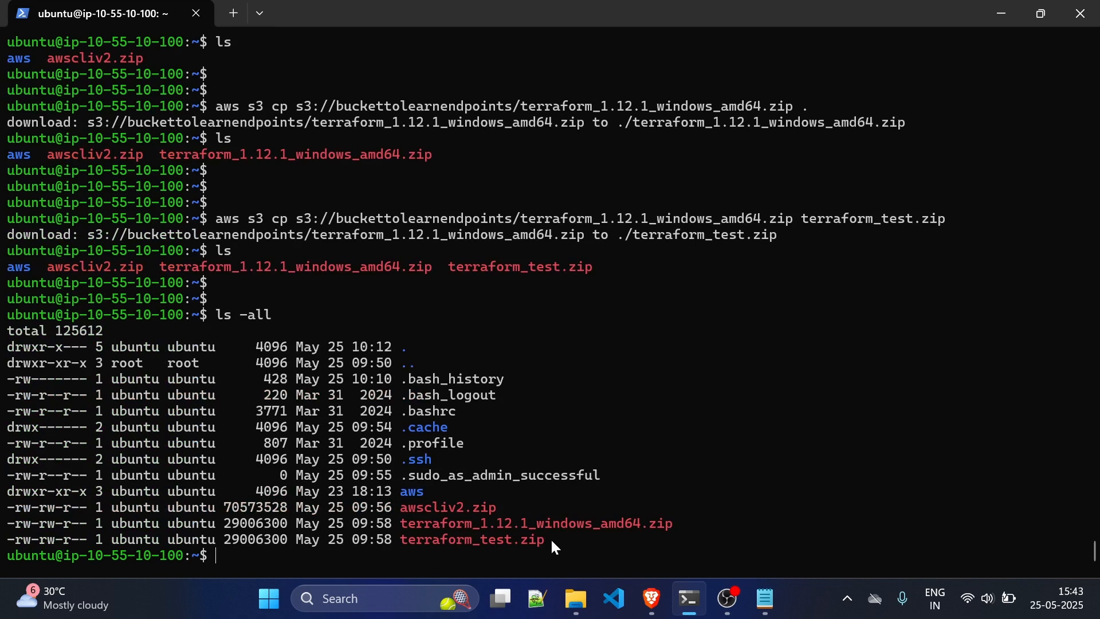
drag(553, 541, 3, 532)
click(698, 413)
key(Return)
Switch to the lab notes in the browser and examine the gateway endpoint architecture diagram.
key(alt+Tab)
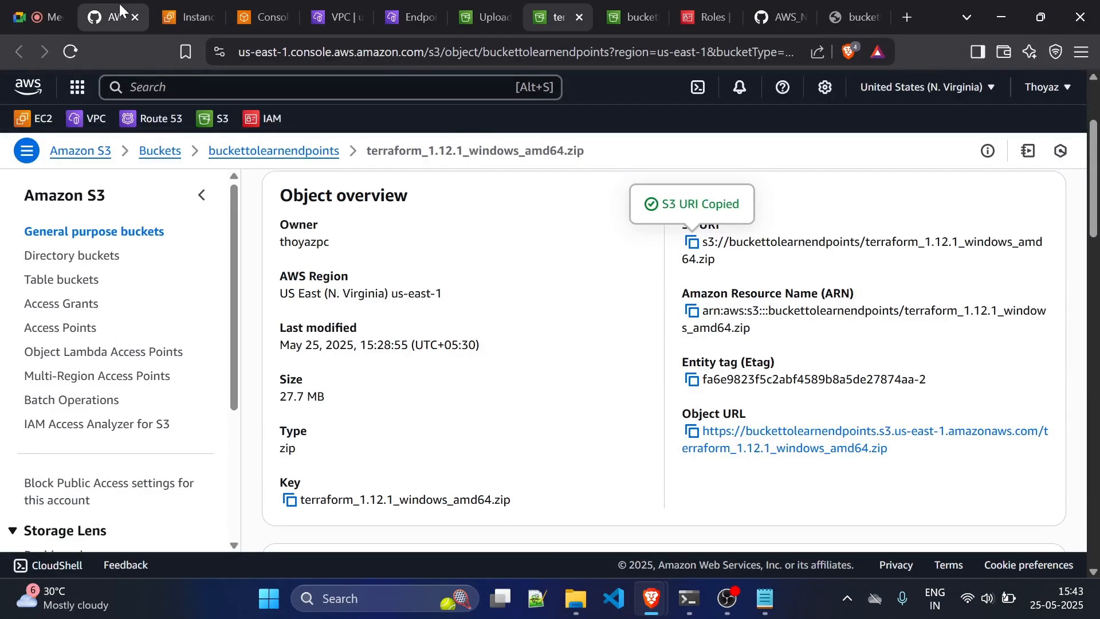
click(117, 16)
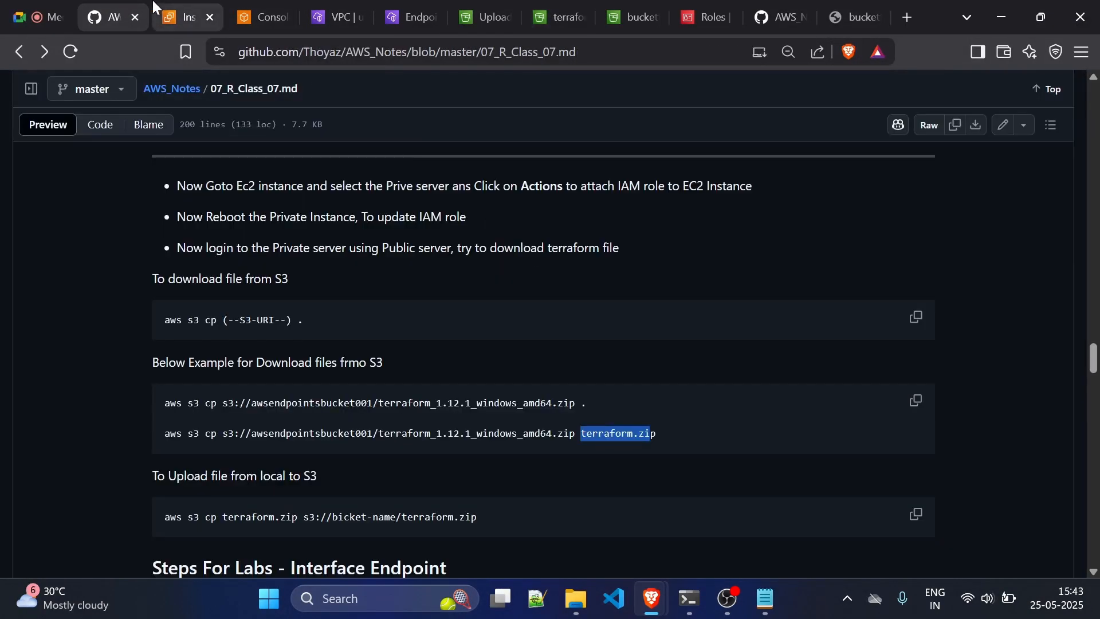
scroll(410, 304, up, 10)
scroll(411, 308, up, 15)
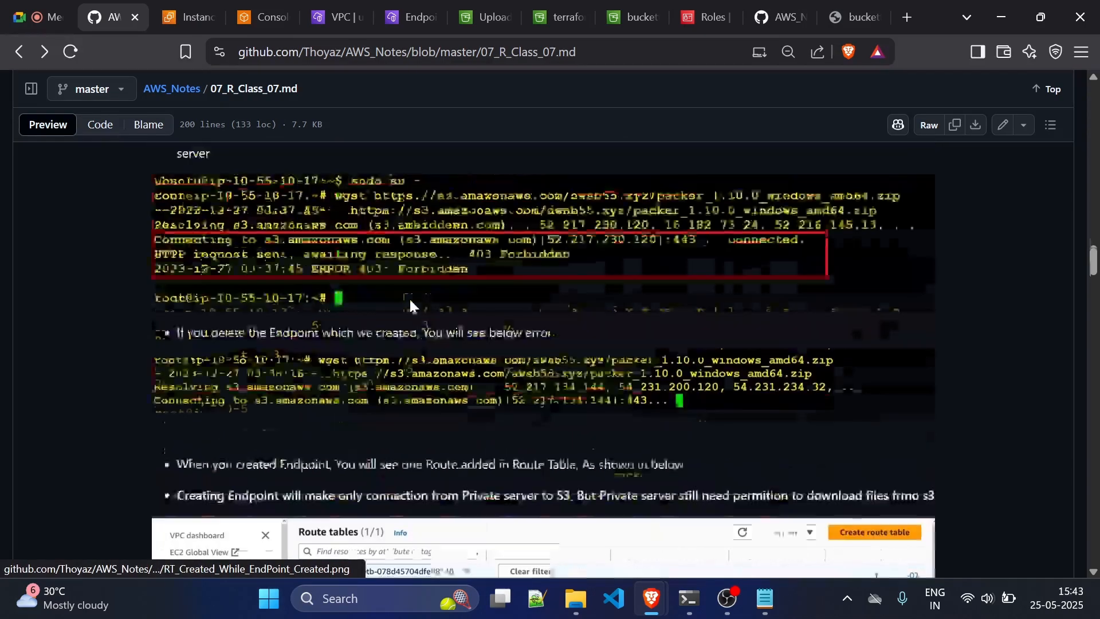
scroll(410, 308, up, 1)
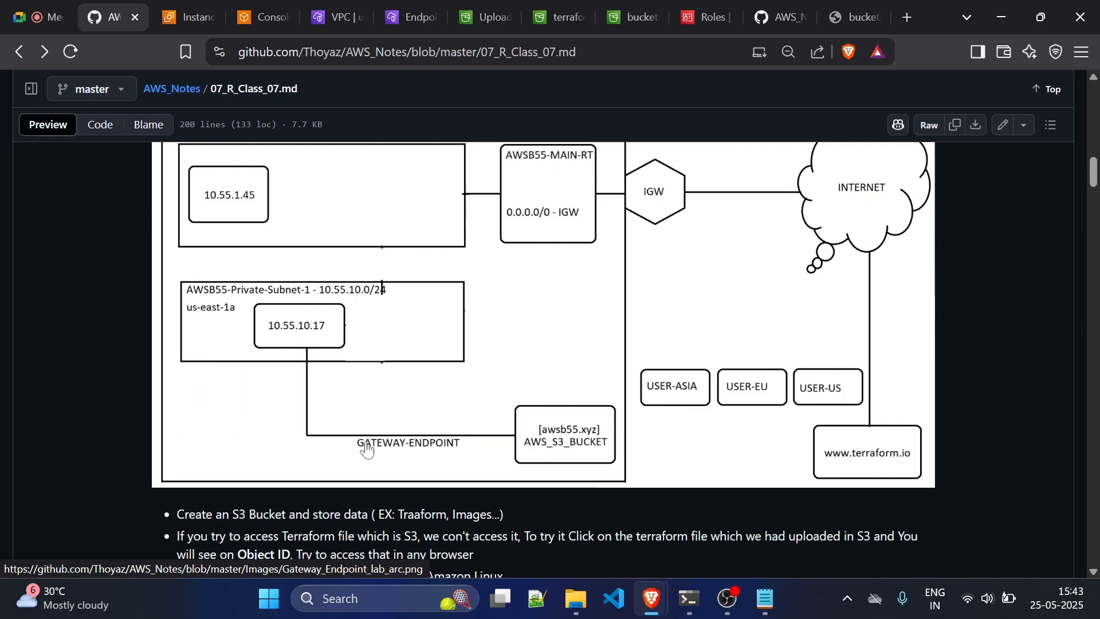
Review the gateway endpoint instructions in the lab notes and examine the command for uploading a local file to S3.
scroll(625, 433, down, 6)
scroll(628, 432, down, 6)
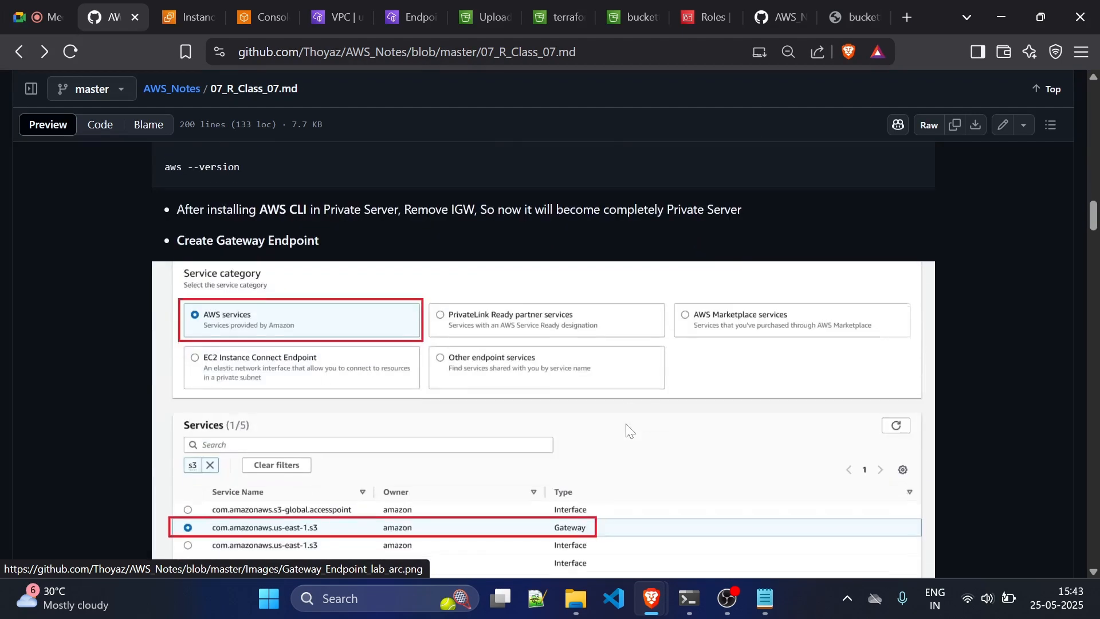
scroll(628, 433, up, 2)
scroll(628, 432, down, 8)
scroll(627, 433, down, 1)
scroll(627, 432, up, 5)
scroll(628, 433, down, 15)
scroll(626, 427, down, 12)
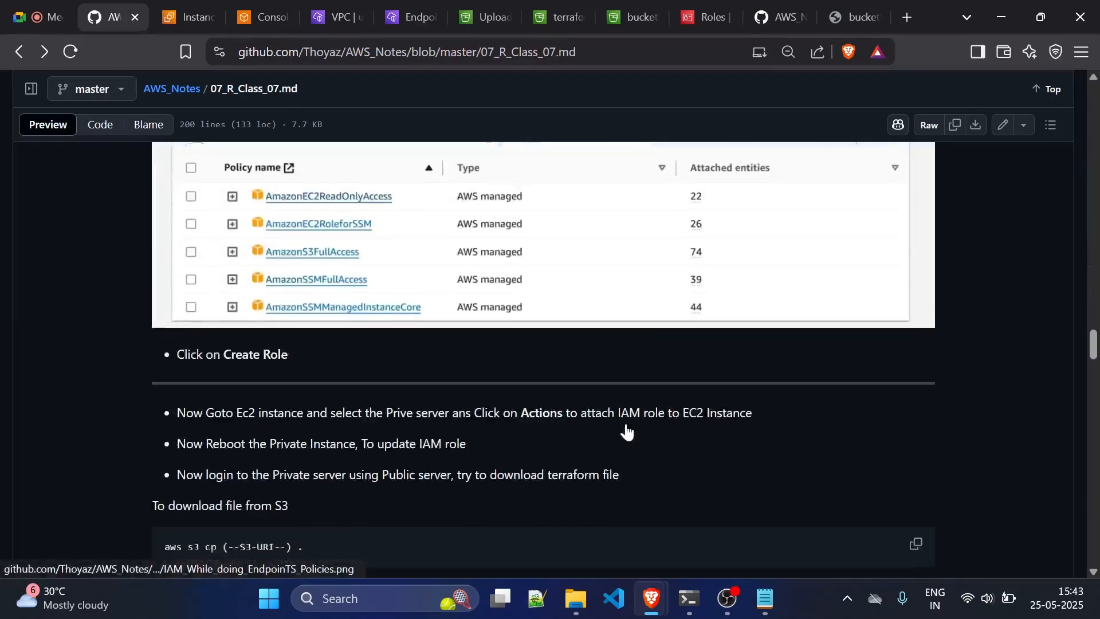
scroll(627, 426, up, 1)
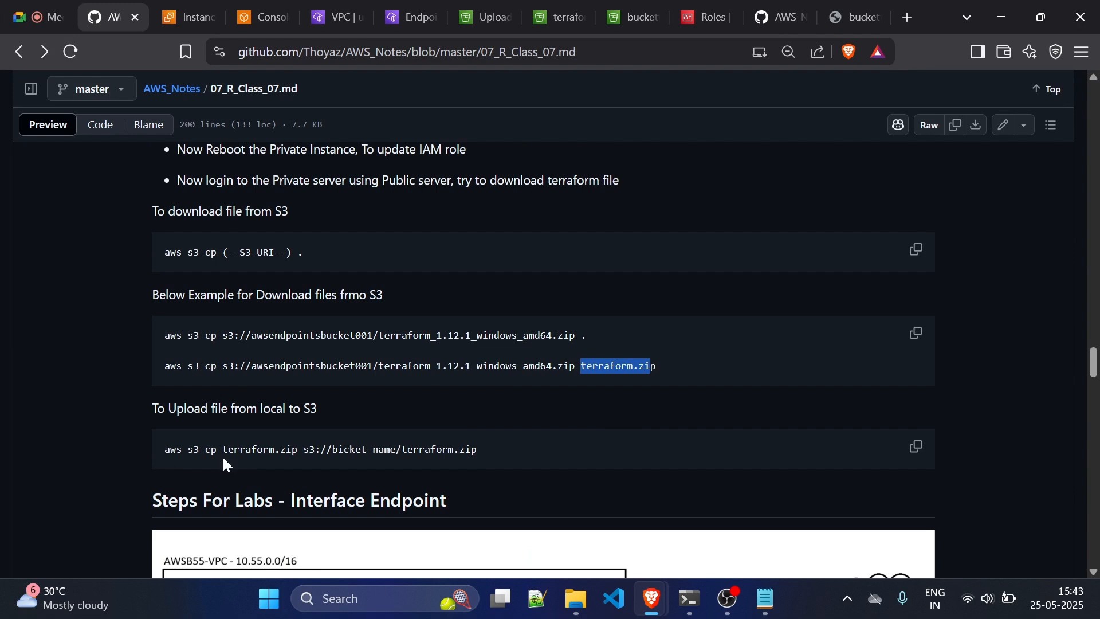
drag(216, 450, 157, 449)
click(695, 508)
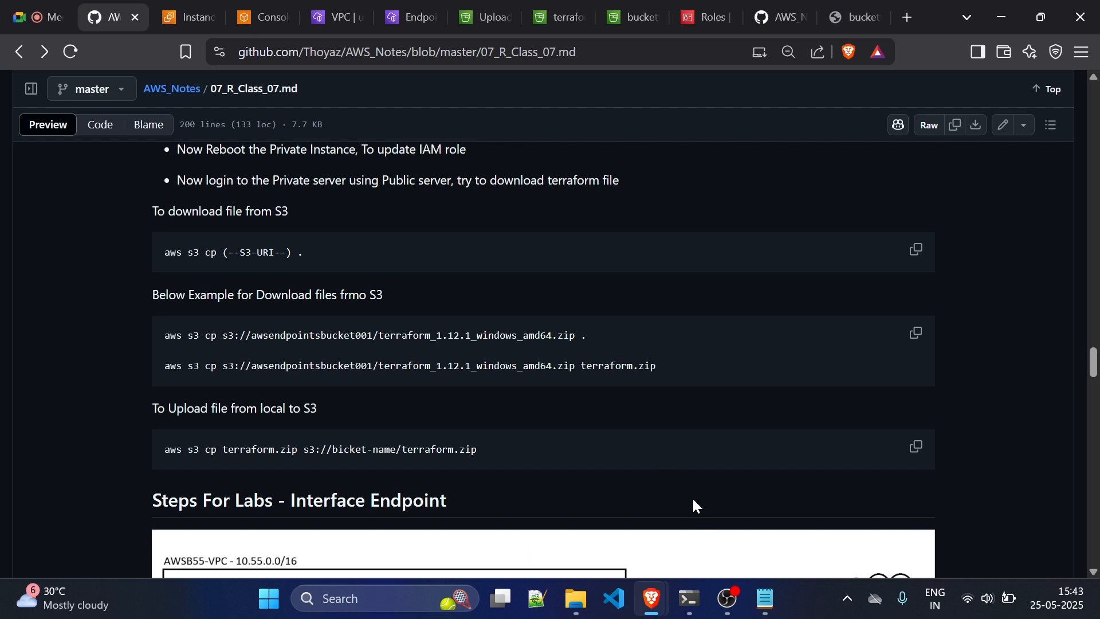
Switch back to the terminal and start an aws s3 cp upload command with terraform_test.zip as the source.
click(690, 600)
key(Return)
key(Return)
text(a)
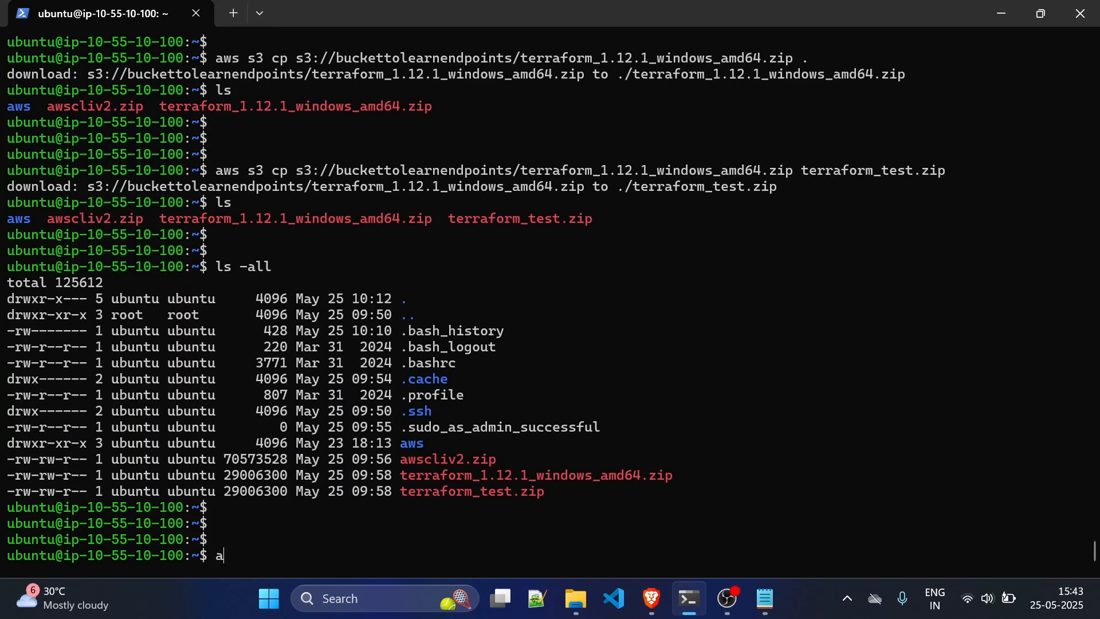
text(ws s3 cp)
drag(541, 491, 406, 492)
right_click(404, 485)
right_click(467, 555)
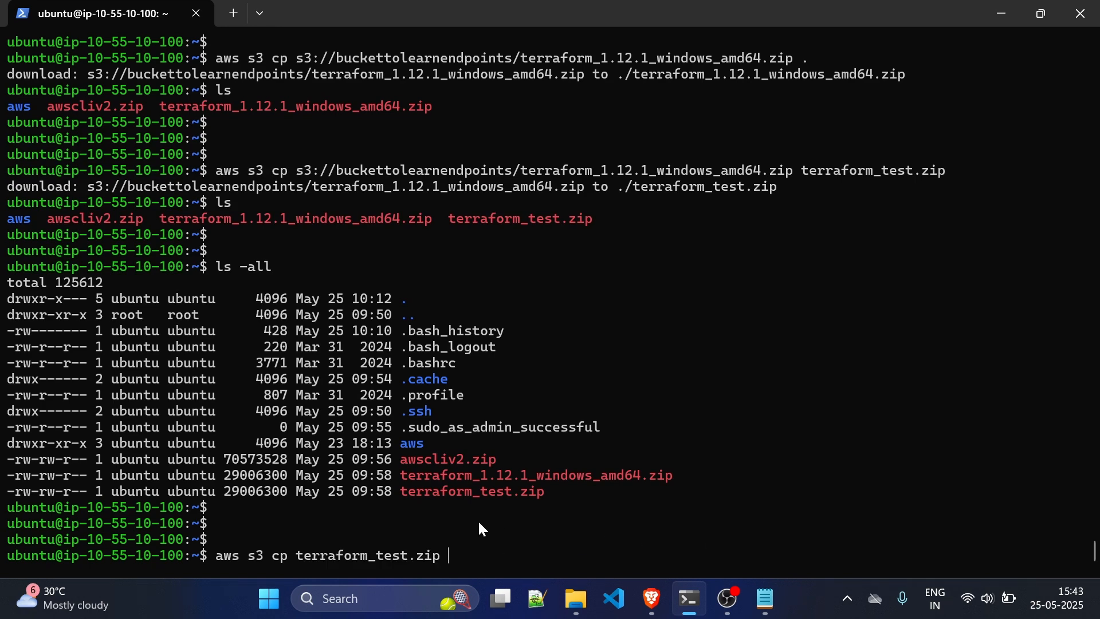
Add s3://buckettolearnendpoints/ from the earlier download command as the upload destination and remove the extra space before it.
drag(295, 170, 520, 175)
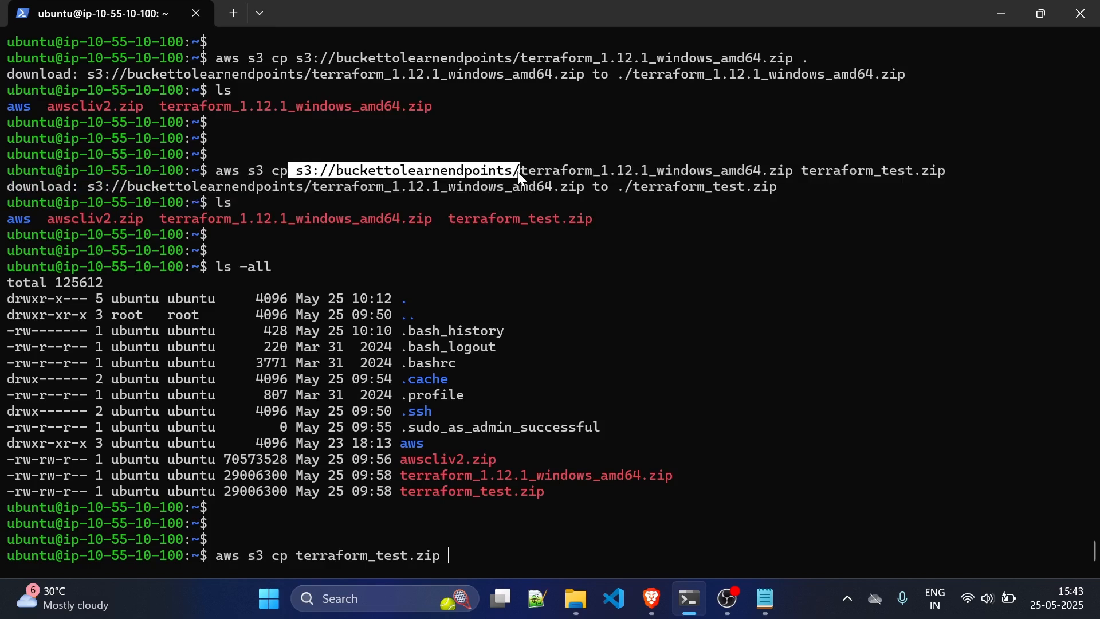
drag(289, 172, 453, 178)
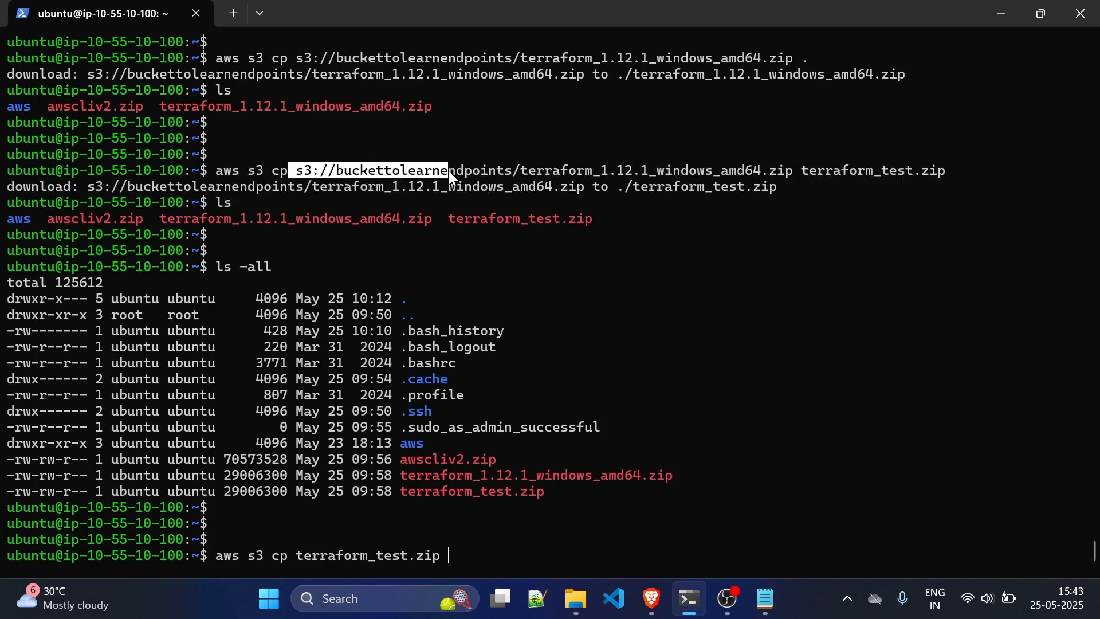
right_click(514, 176)
right_click(632, 414)
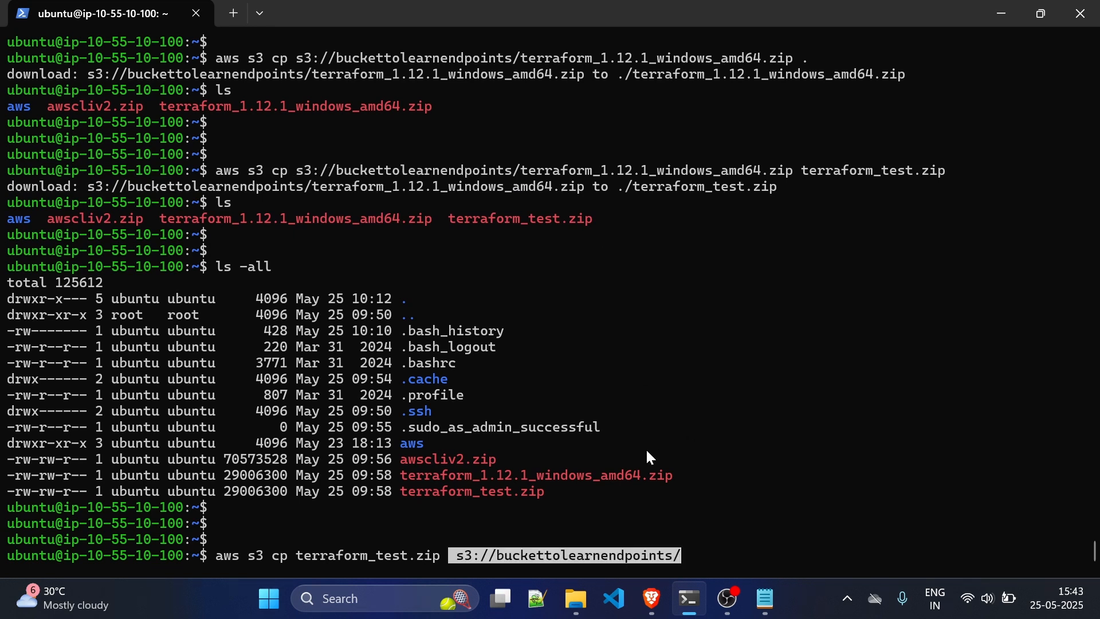
key(Left)
key(Left)
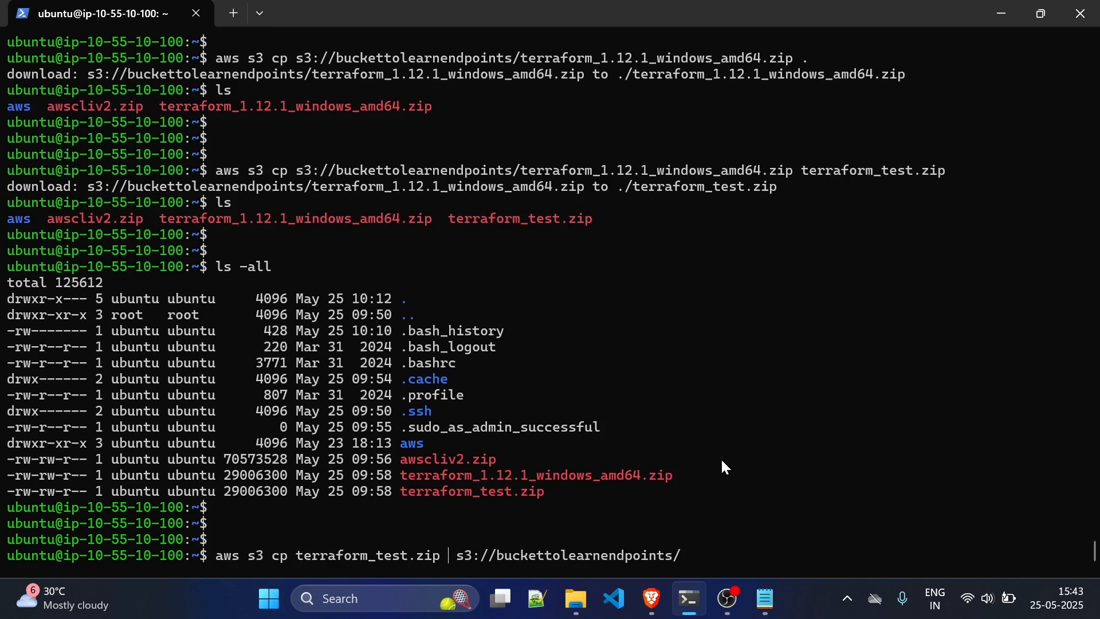
key(Delete)
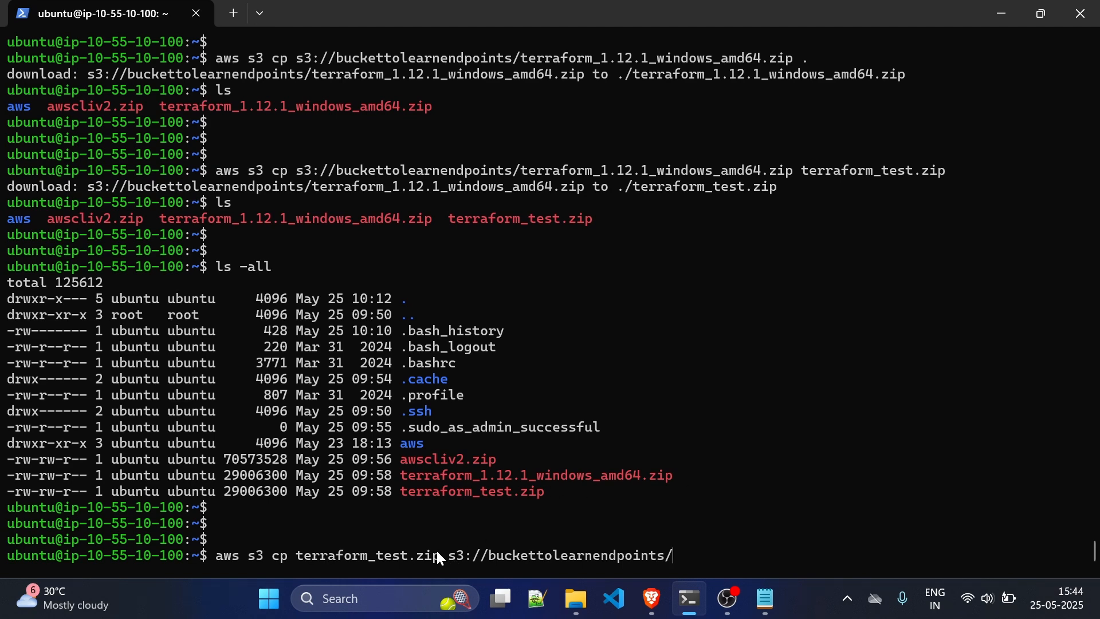
Complete the destination with the object name terraform_test.zip and run the upload to the buckettolearnendpoints bucket.
drag(440, 557, 302, 561)
key(ctrl+c)
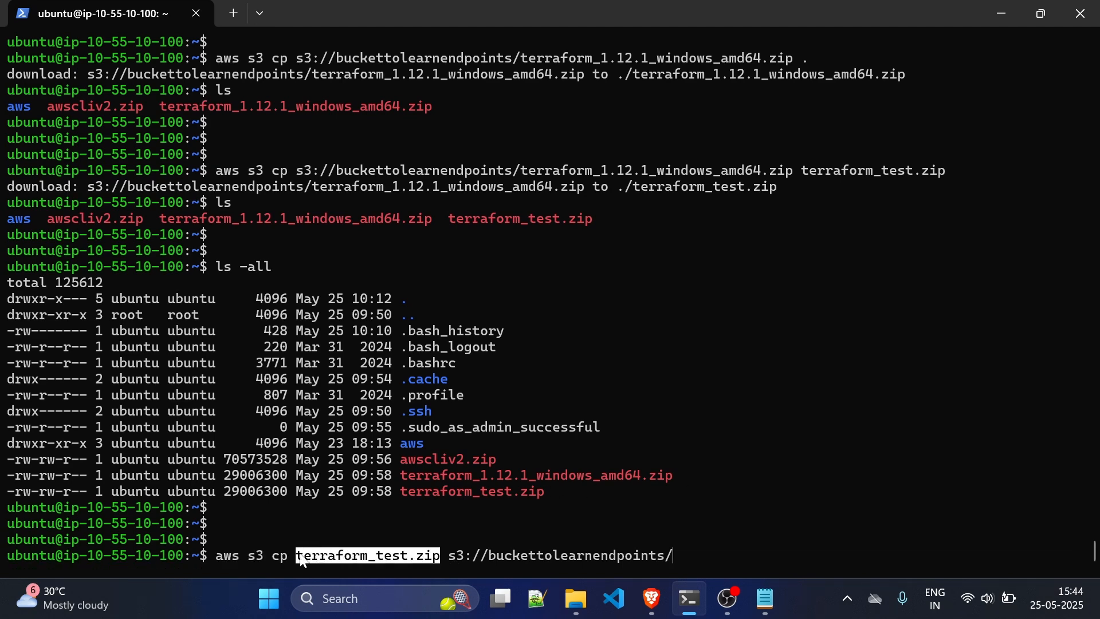
right_click(302, 555)
right_click(302, 555)
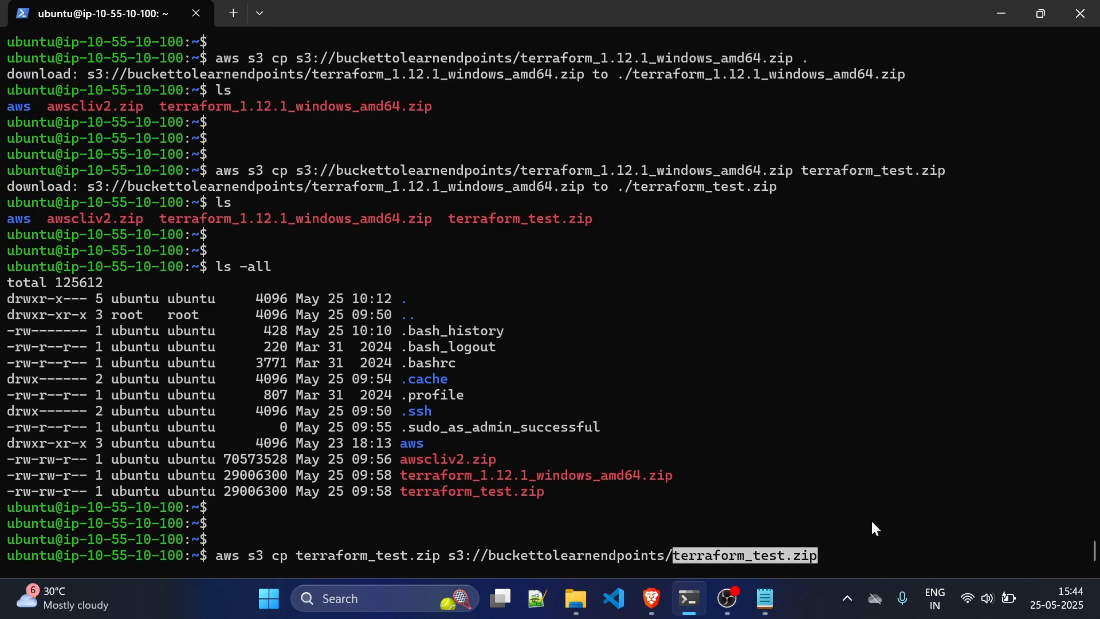
drag(450, 561, 667, 566)
right_click(724, 566)
key(Return)
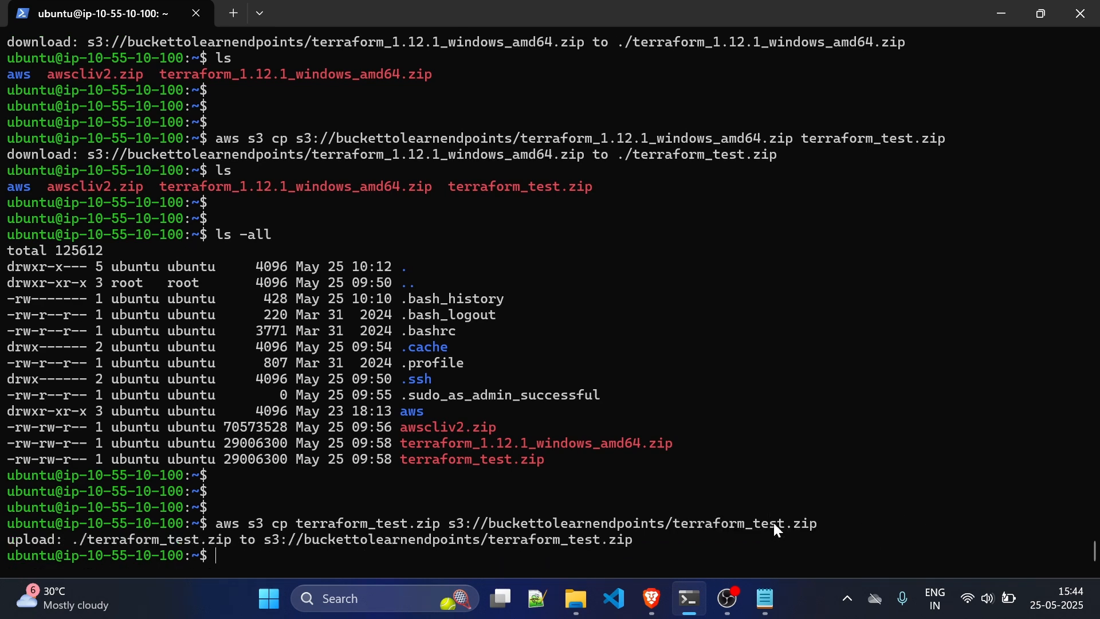
Switch to the browser, refresh the object list of the buckettolearnendpoints bucket in S3 and check for the uploaded terraform_test.zip.
drag(65, 533, 8, 522)
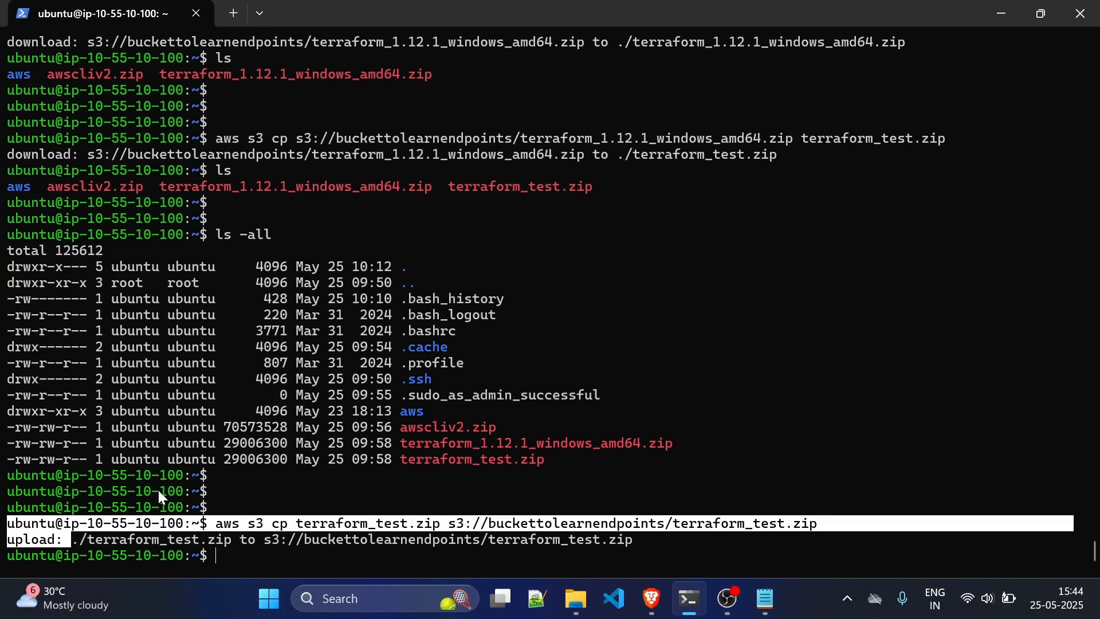
click(183, 485)
key(alt+Tab)
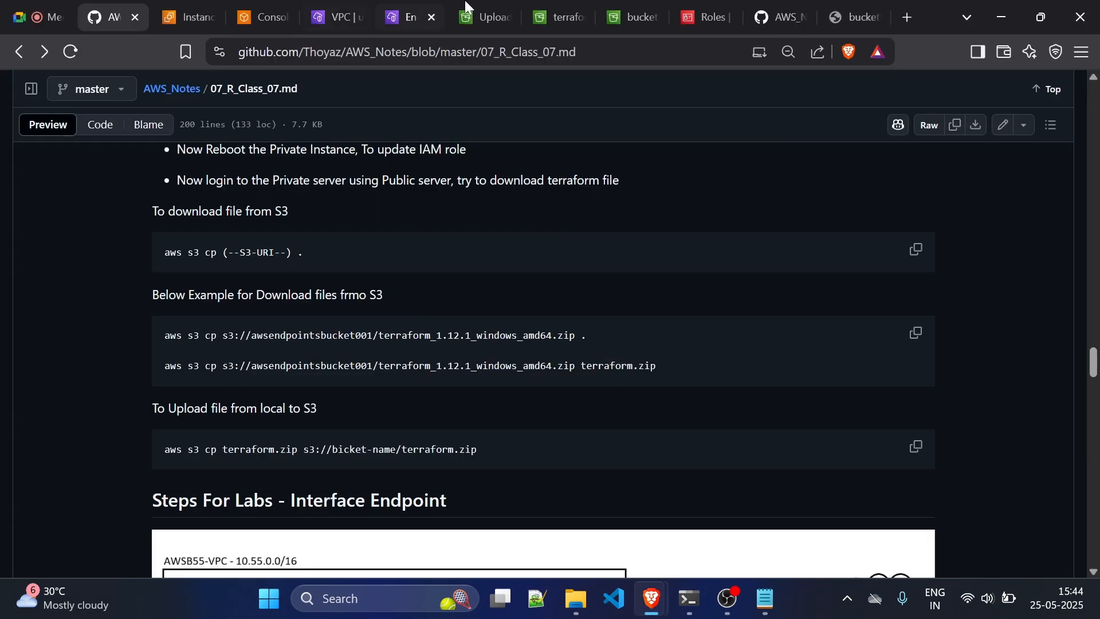
click(641, 2)
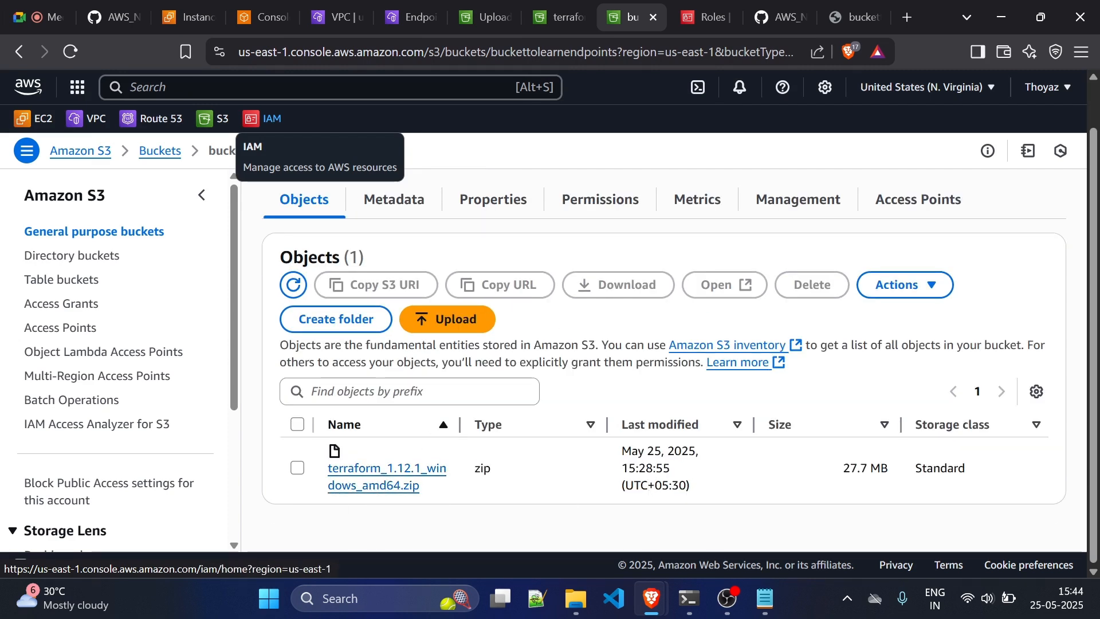
click(293, 285)
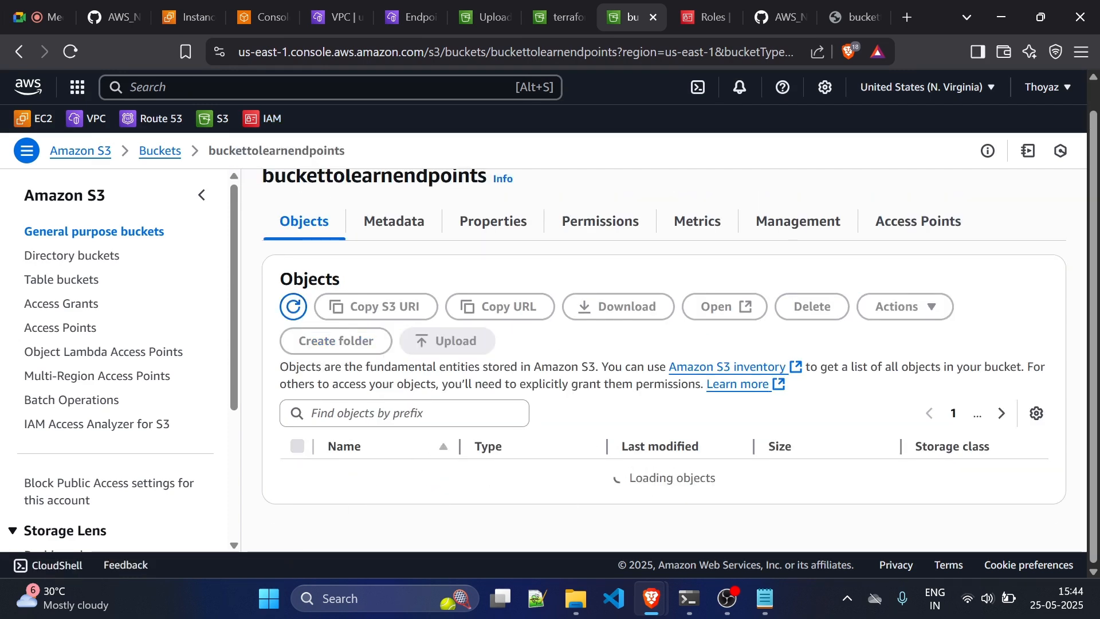
scroll(605, 449, down, 2)
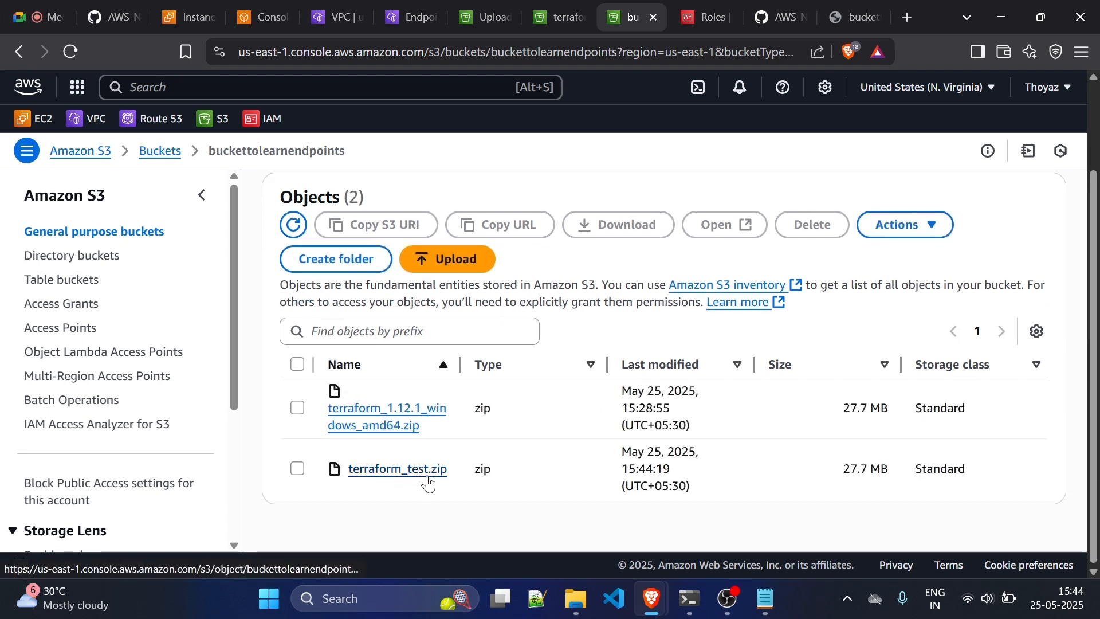
drag(457, 476, 345, 474)
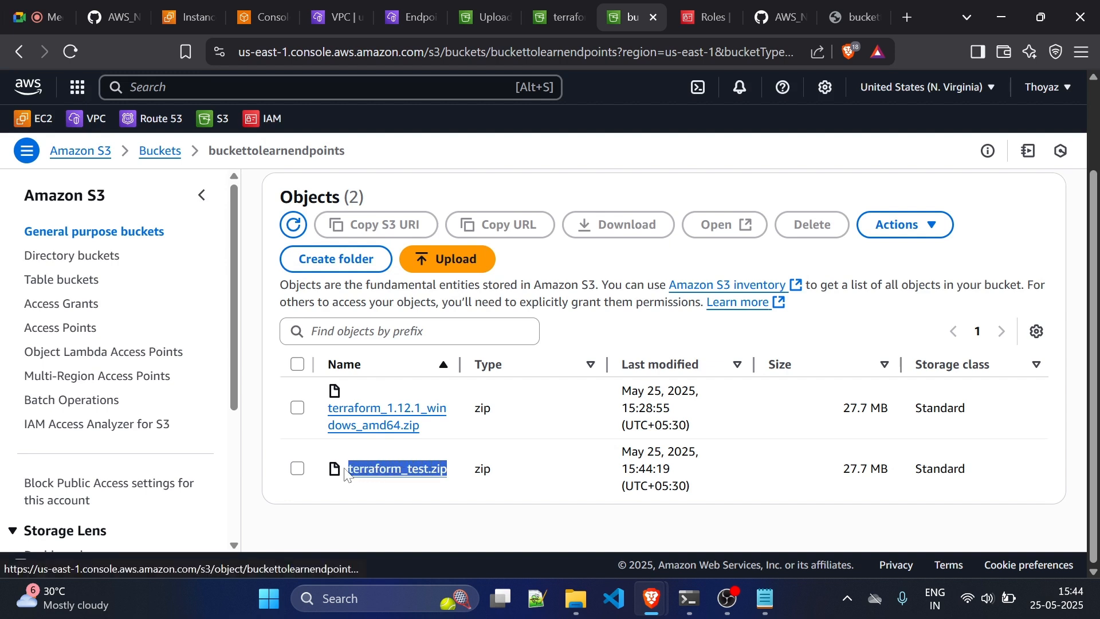
click(497, 487)
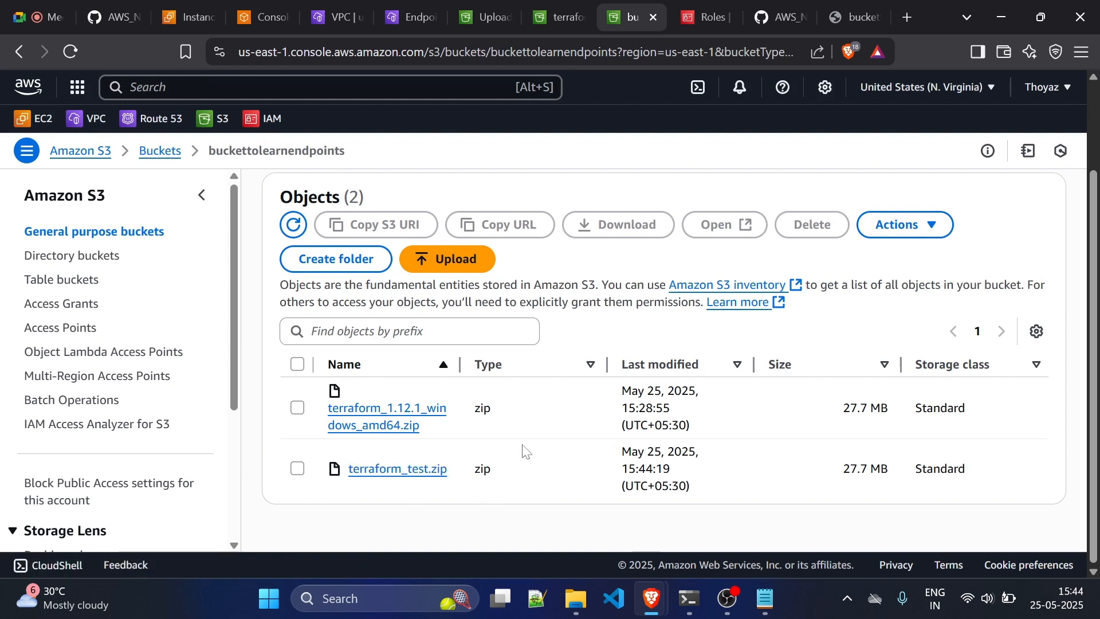
Return to the 07_R_Class_07.md lab notes and review the gateway endpoint section back to its architecture diagram.
click(112, 16)
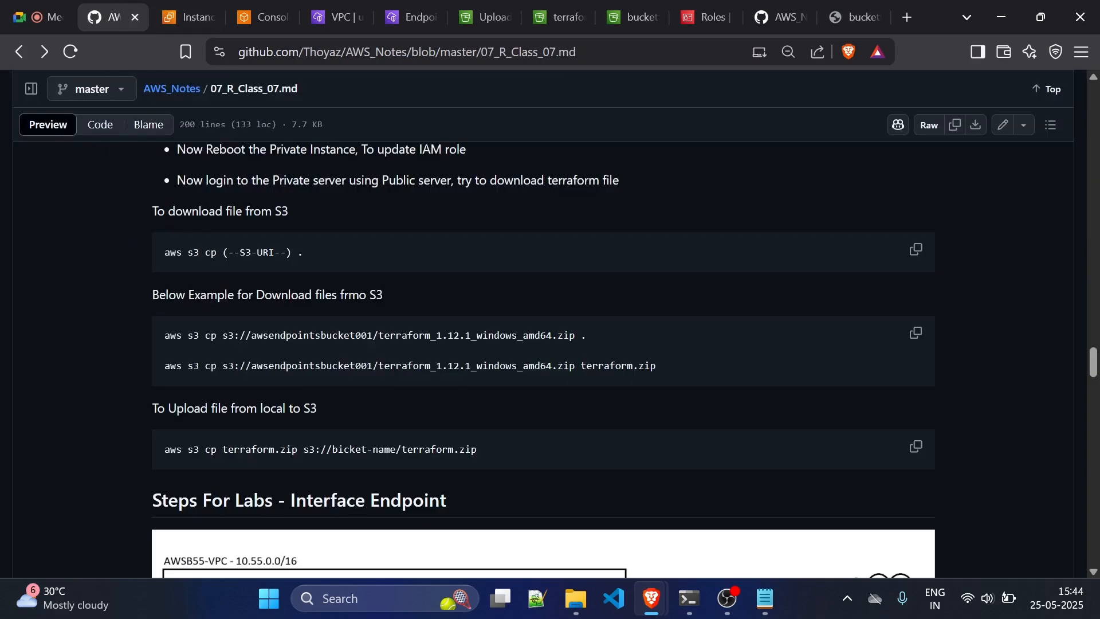
scroll(413, 309, down, 7)
scroll(412, 310, up, 12)
scroll(414, 312, up, 15)
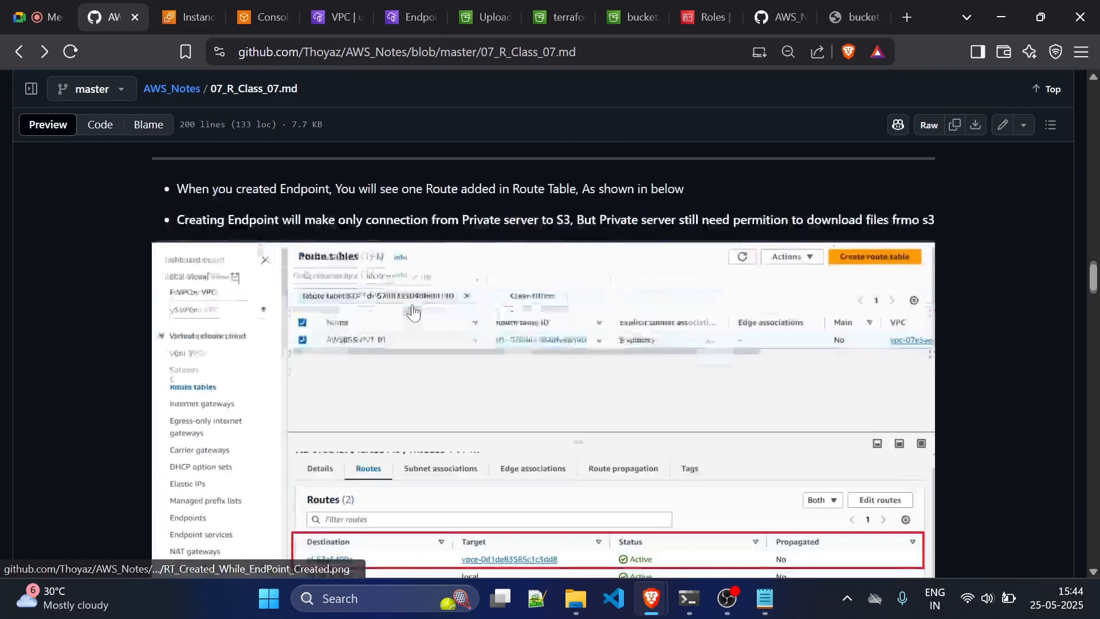
scroll(413, 312, up, 5)
scroll(412, 309, up, 6)
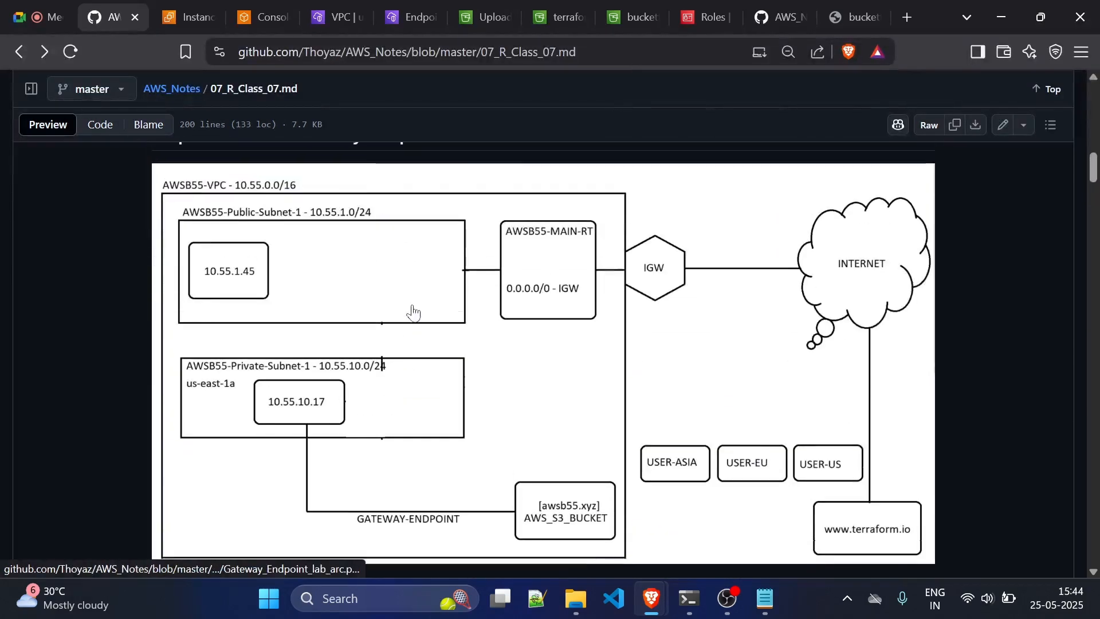
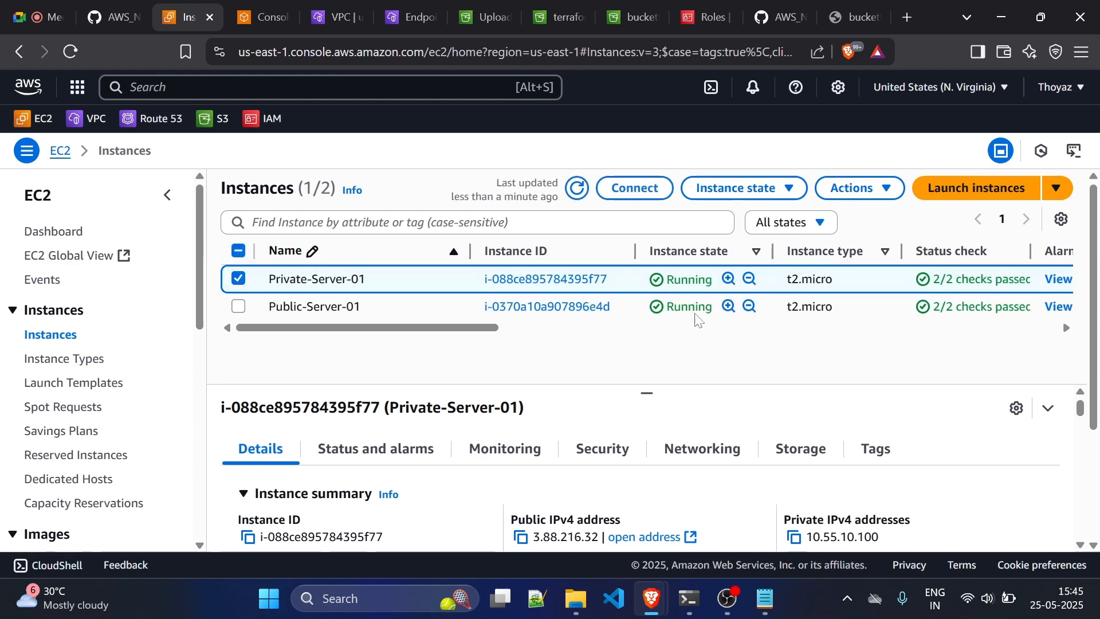
Switch to File Explorer, check the AWS_Class.pem key file in the TZ_YT folder and return to the browser's EC2 instances list.
click(575, 599)
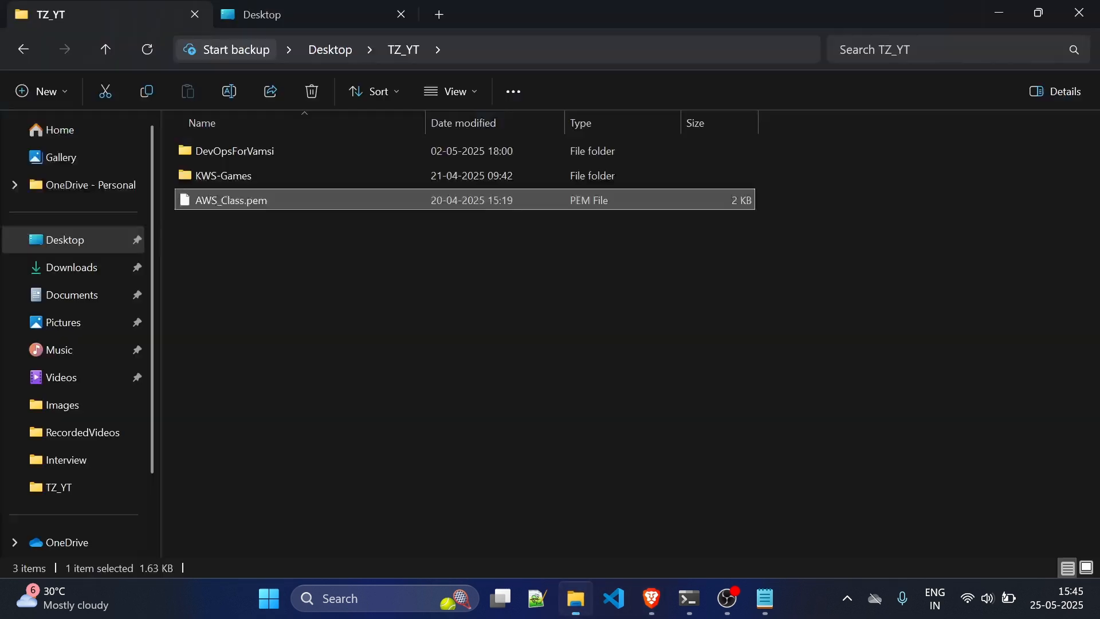
click(395, 306)
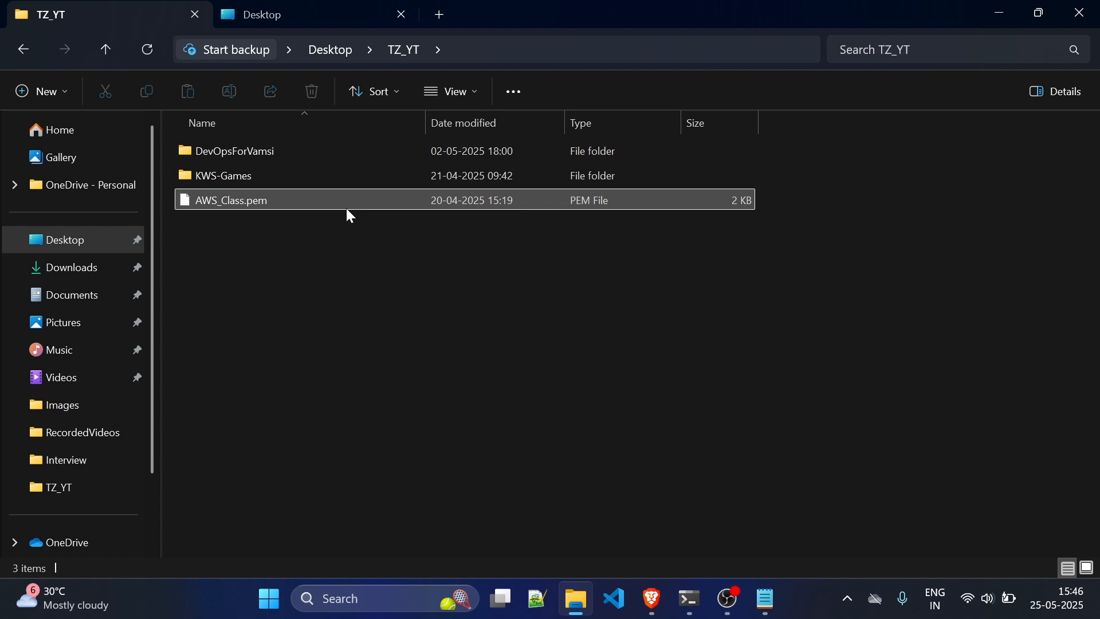
click(655, 605)
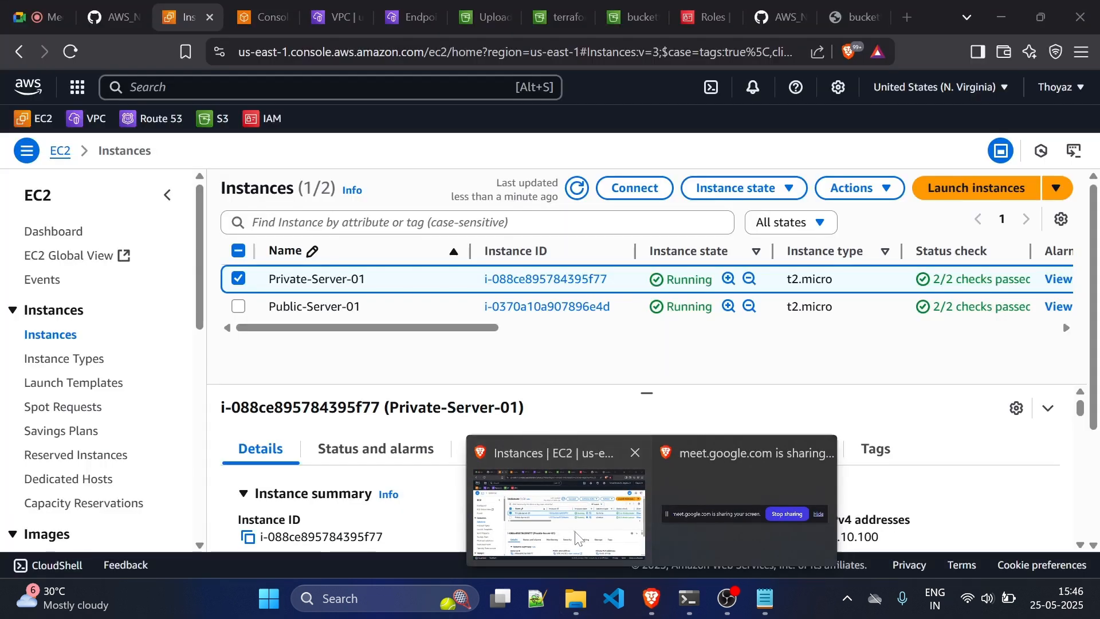
click(576, 539)
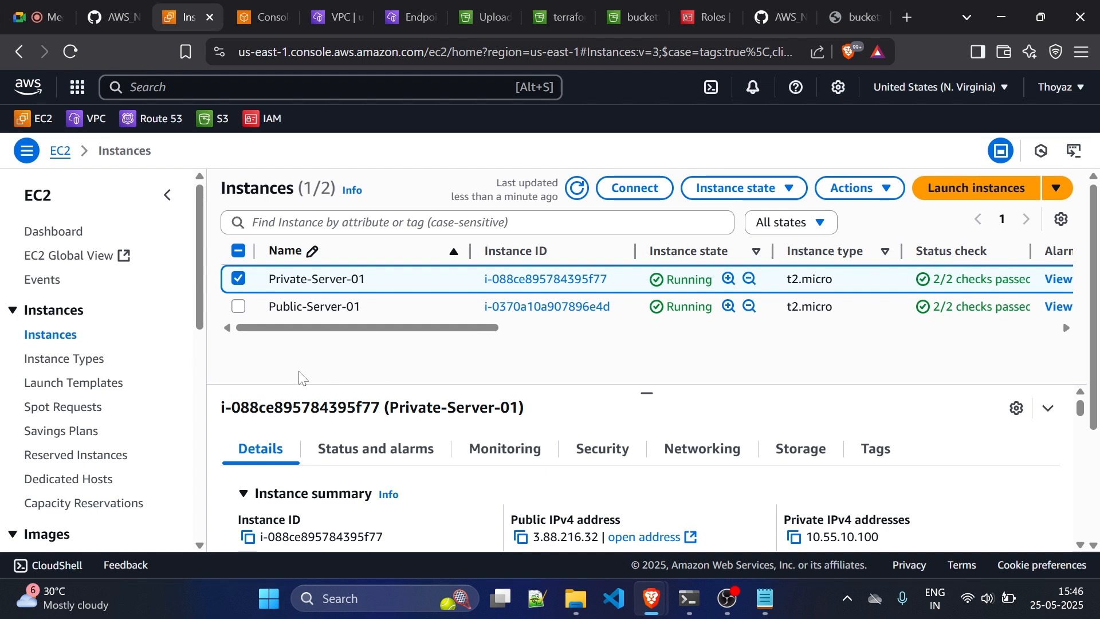
Open the EC2 Volumes page in a separate browser tab and view it alongside the Instances page.
scroll(135, 384, down, 5)
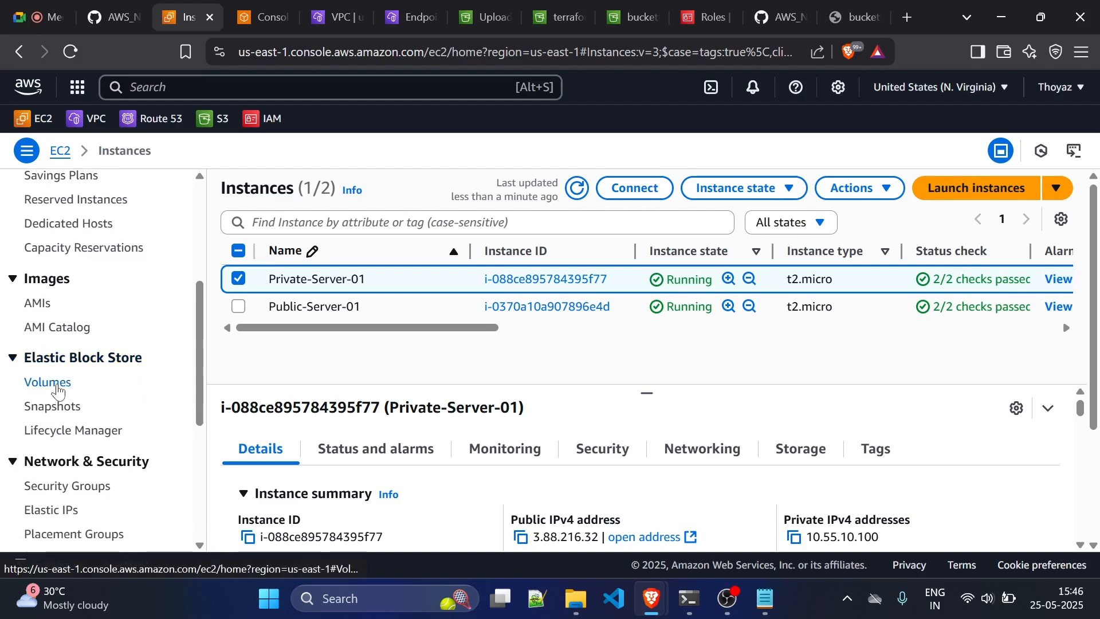
right_click(57, 390)
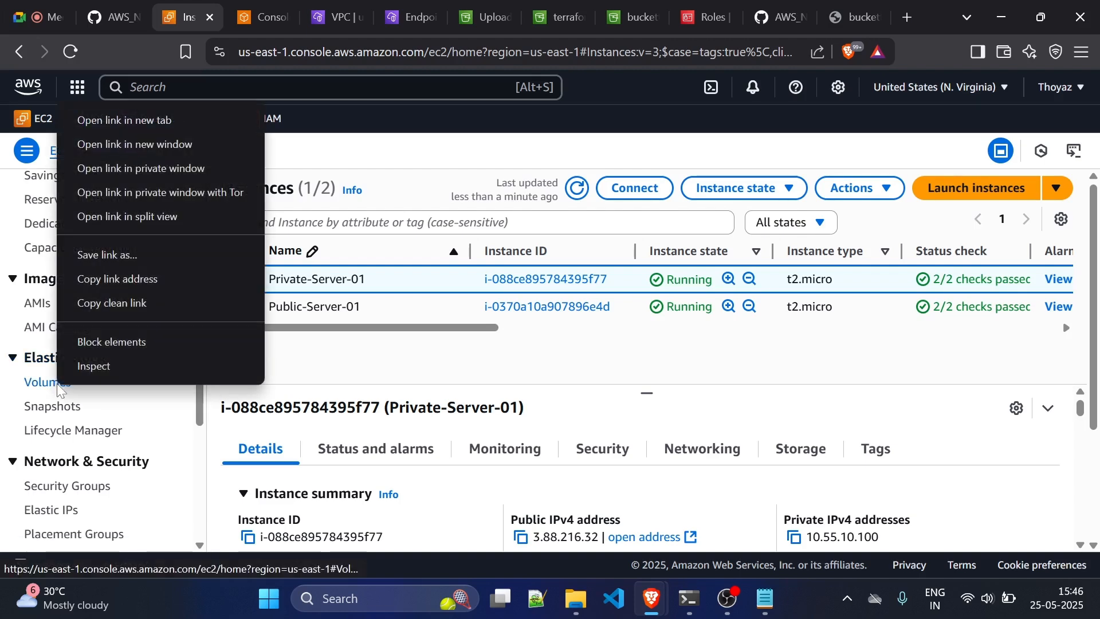
click(139, 120)
click(229, 10)
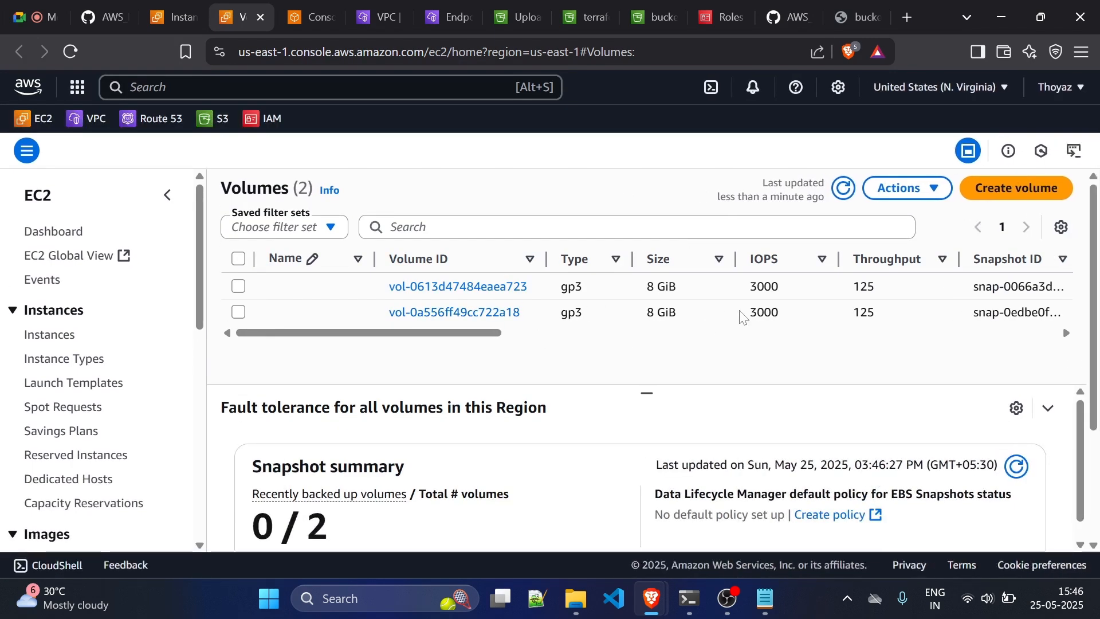
click(179, 8)
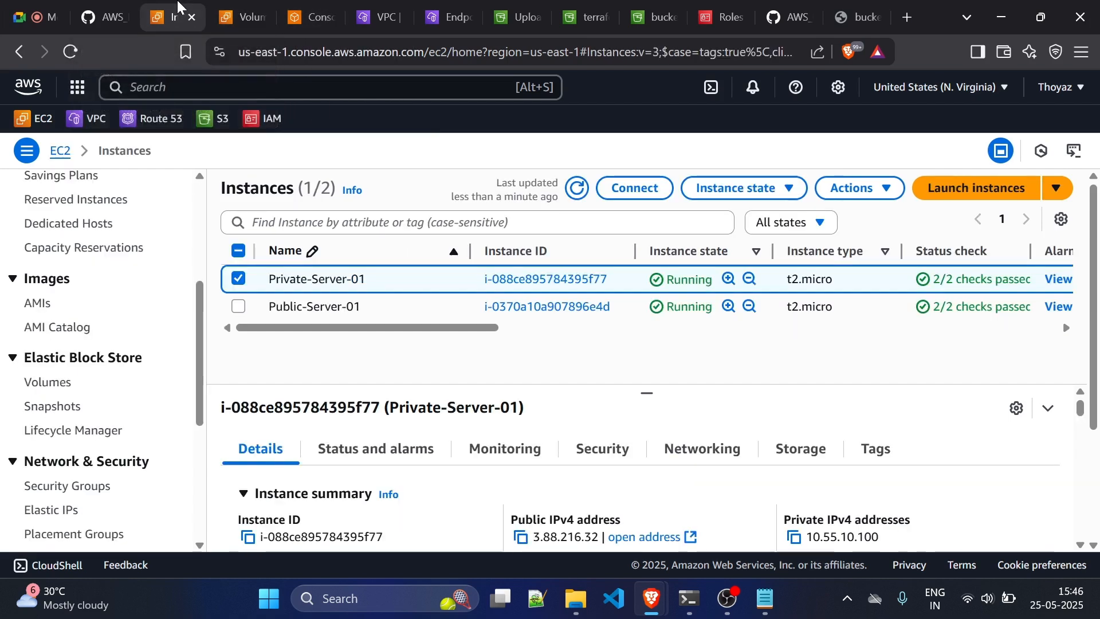
click(244, 11)
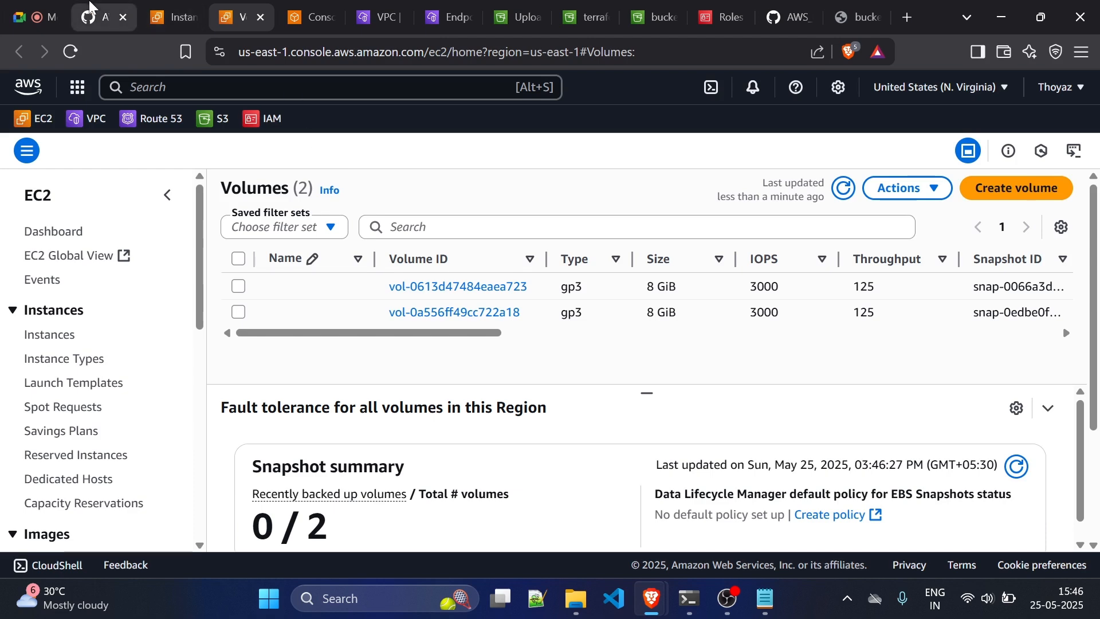
Consult the Interface Endpoint lab notes, and open the Access-for-EP role in IAM to view its permissions policies.
click(89, 3)
scroll(443, 293, down, 1)
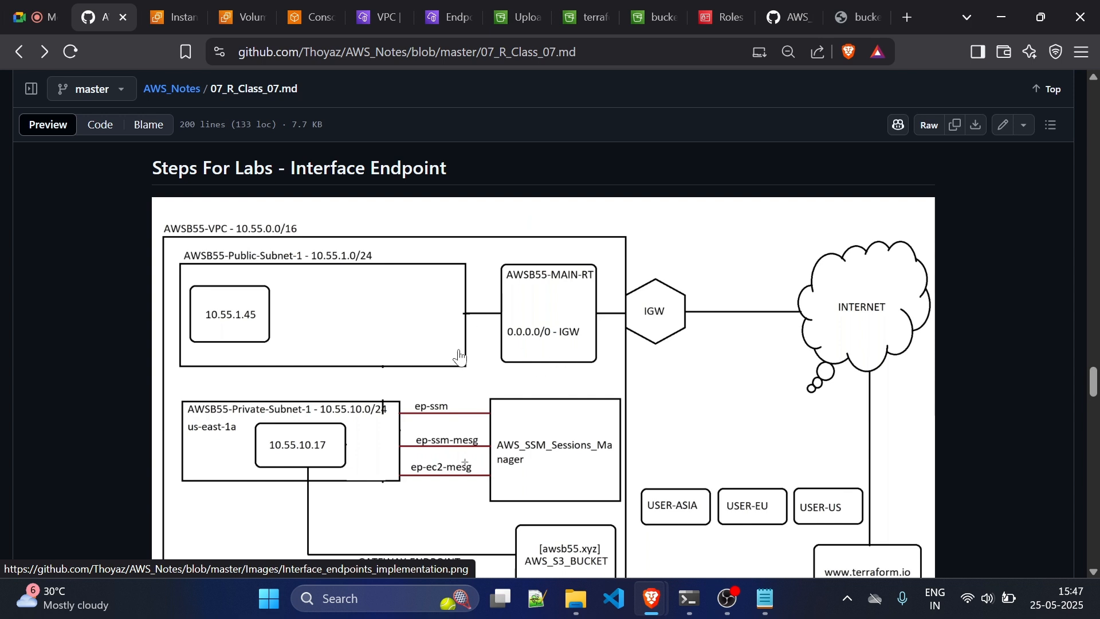
click(733, 5)
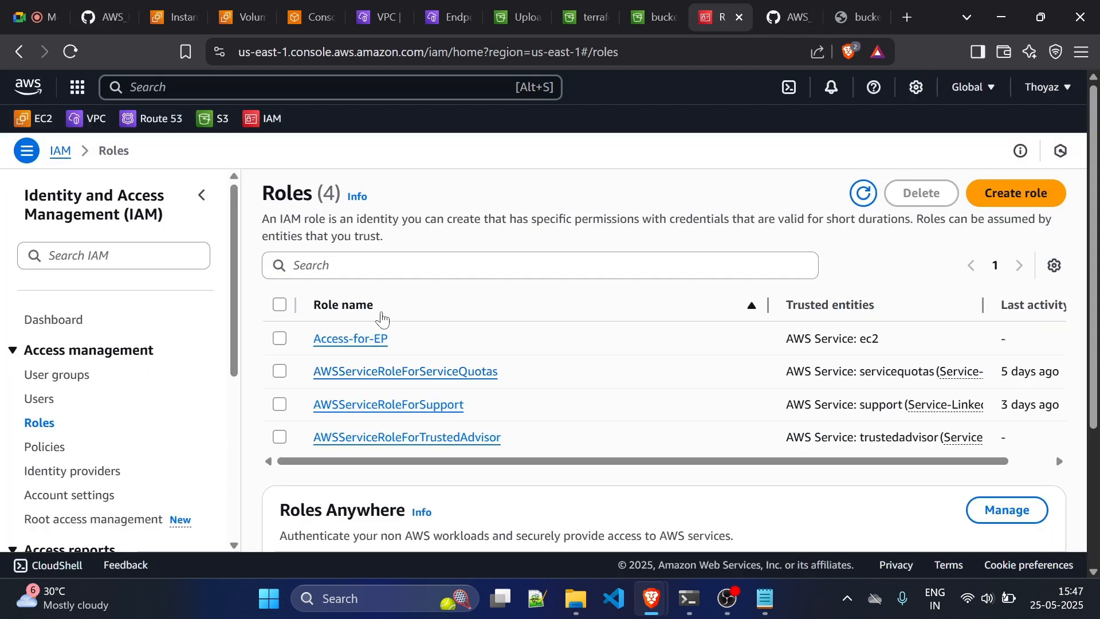
click(369, 339)
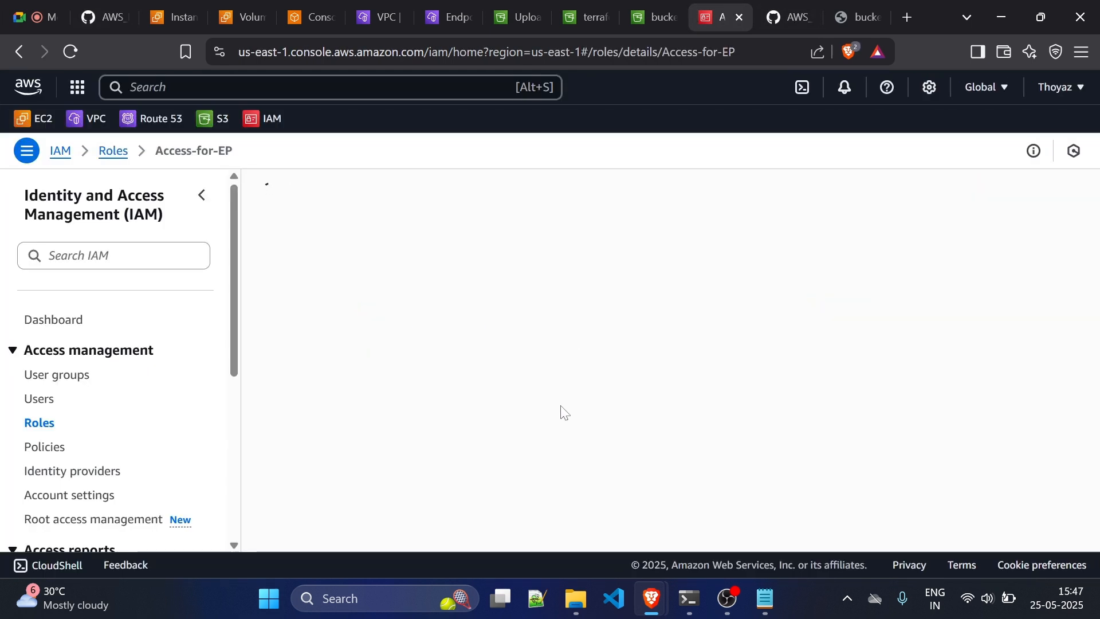
scroll(648, 473, down, 4)
scroll(648, 474, down, 2)
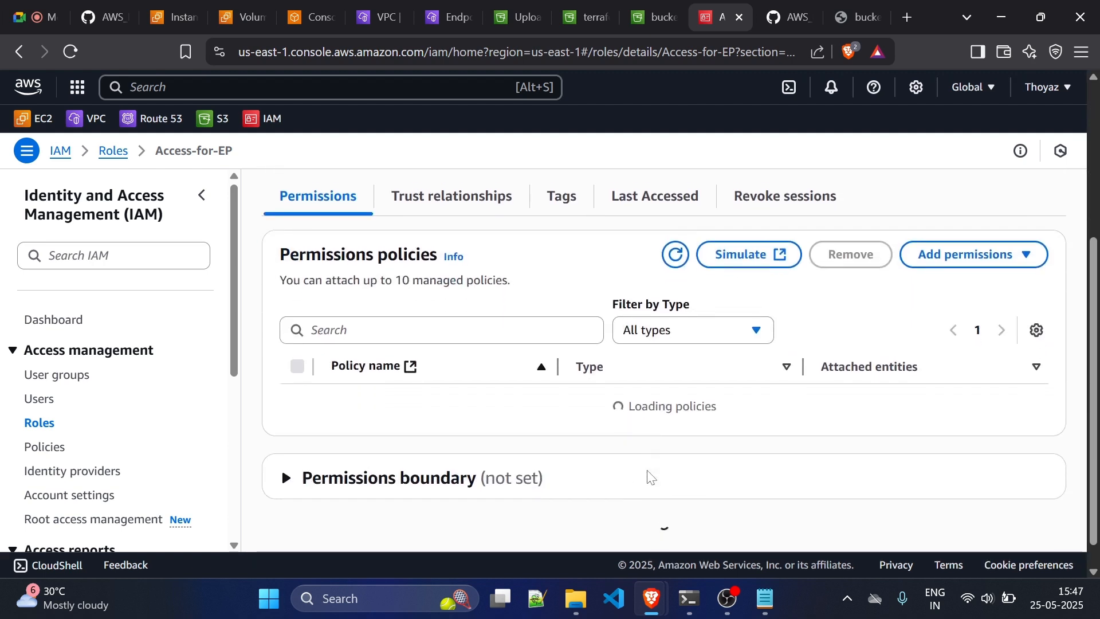
scroll(607, 311, down, 2)
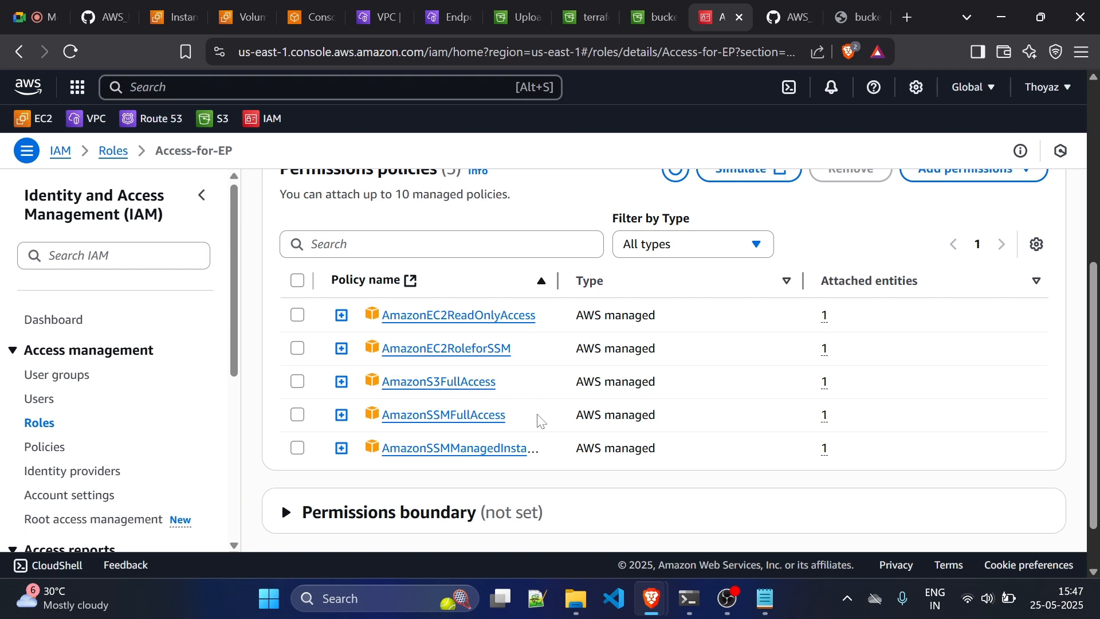
Widen the Policy name column and review the full names of the policies attached to the Access-for-EP role.
drag(539, 423, 370, 386)
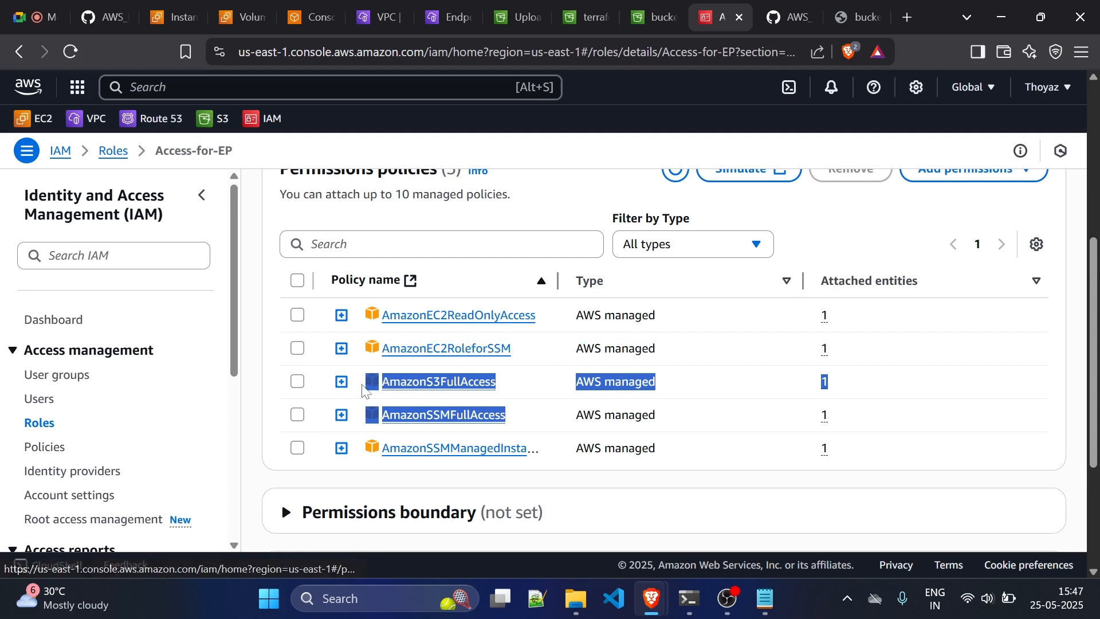
drag(545, 315, 380, 315)
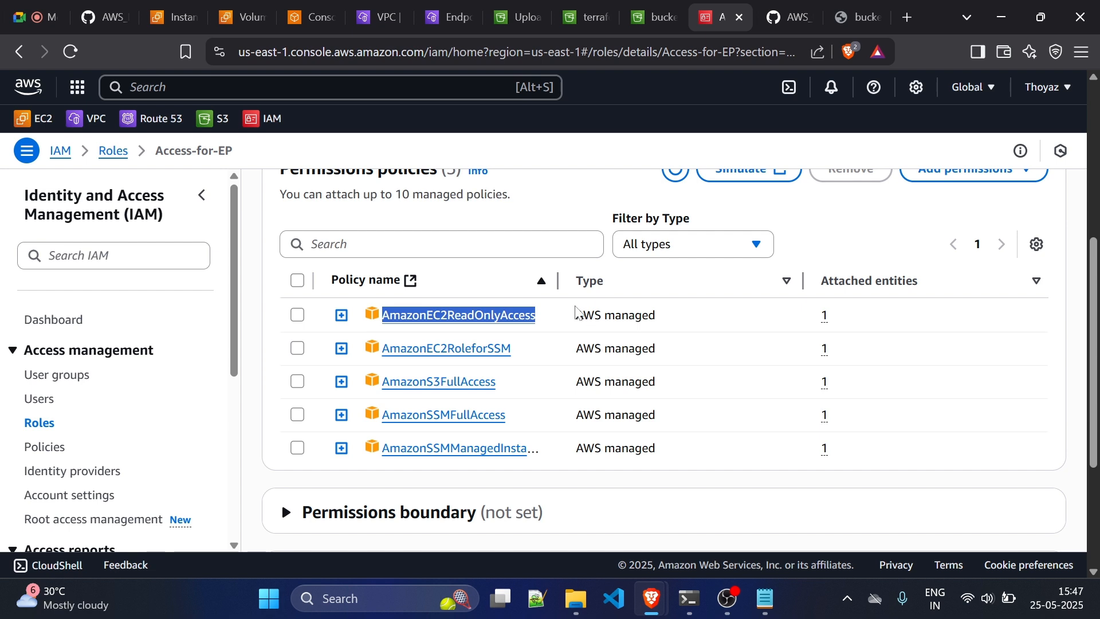
drag(558, 280, 672, 281)
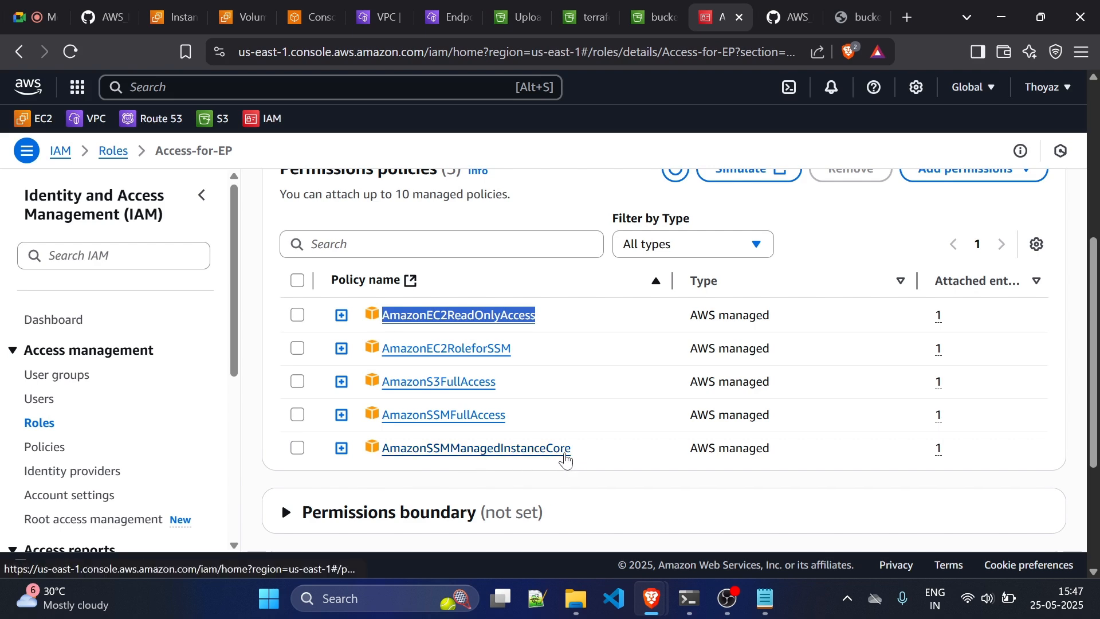
click(599, 457)
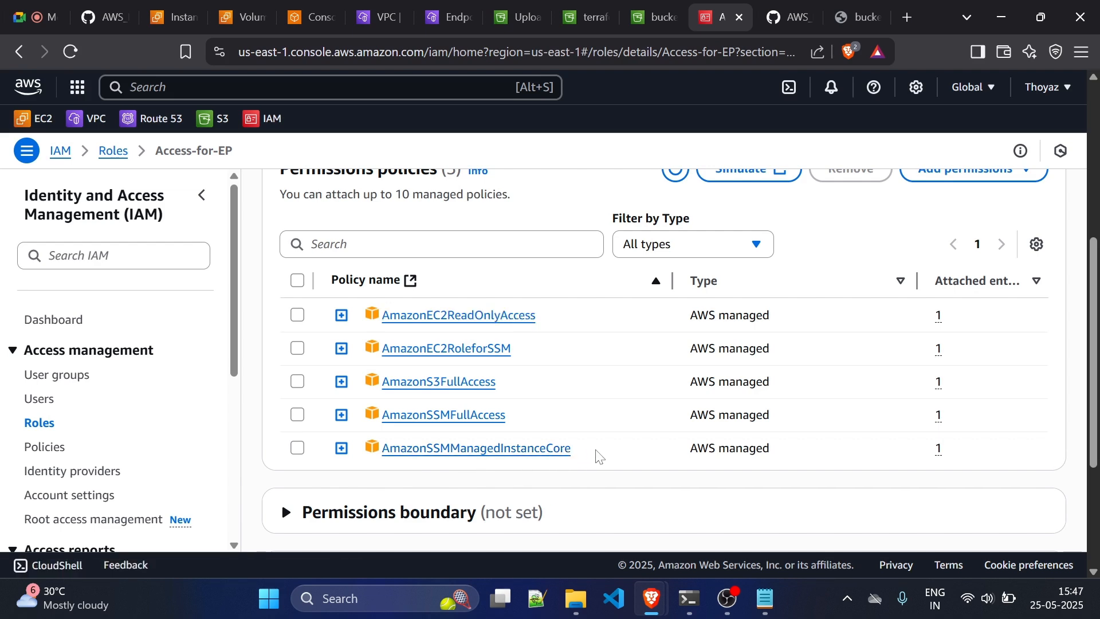
key(ctrl+a)
scroll(596, 452, up, 5)
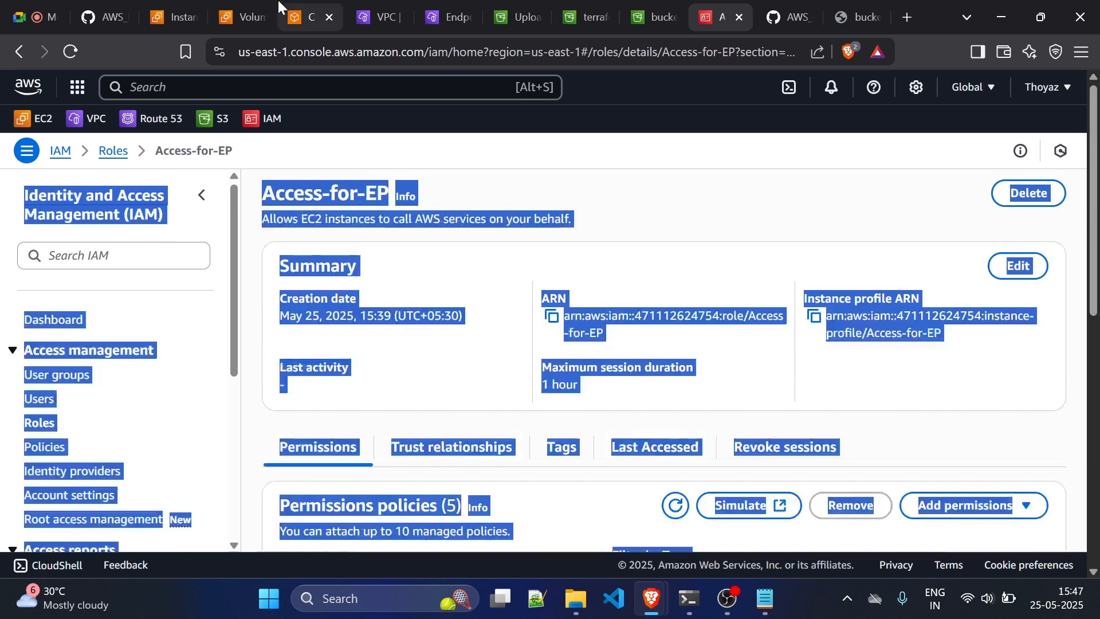
click(573, 203)
Return to the 07_R_Class_07.md notes and examine the Interface Endpoint diagram with its links from the private subnet to Session Manager.
key(ctrl+2)
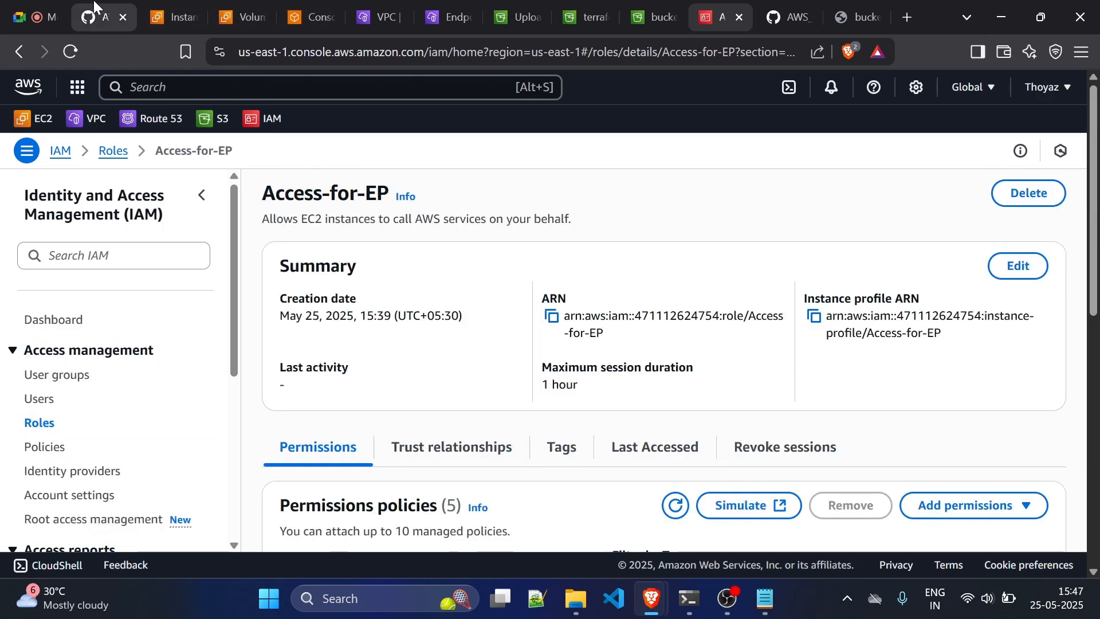
scroll(508, 428, down, 2)
scroll(401, 343, up, 1)
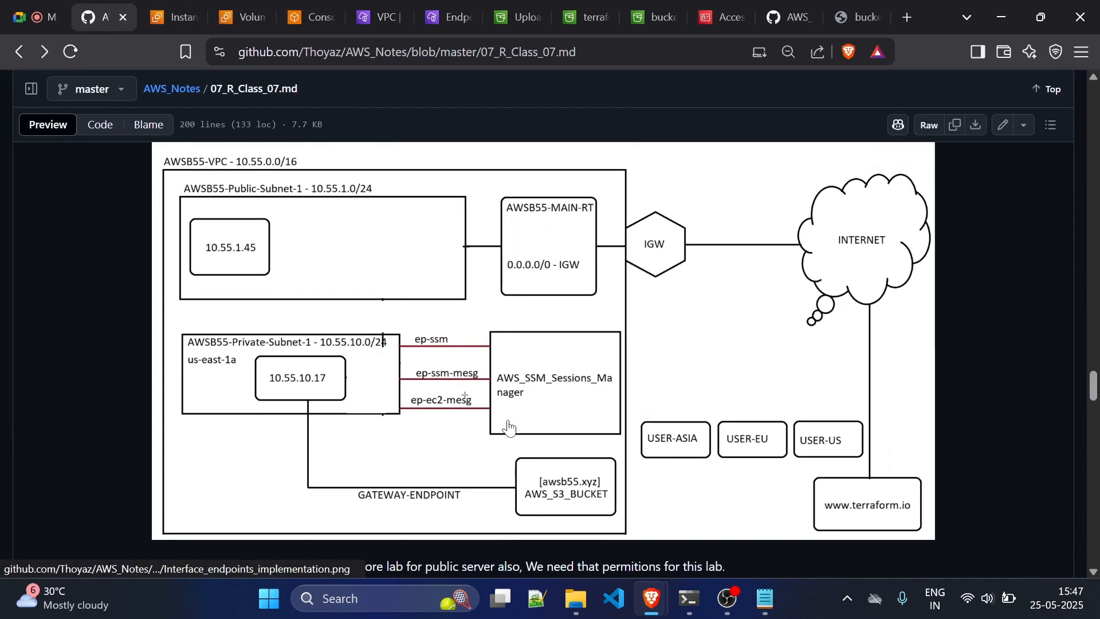
scroll(251, 219, up, 1)
scroll(487, 328, down, 1)
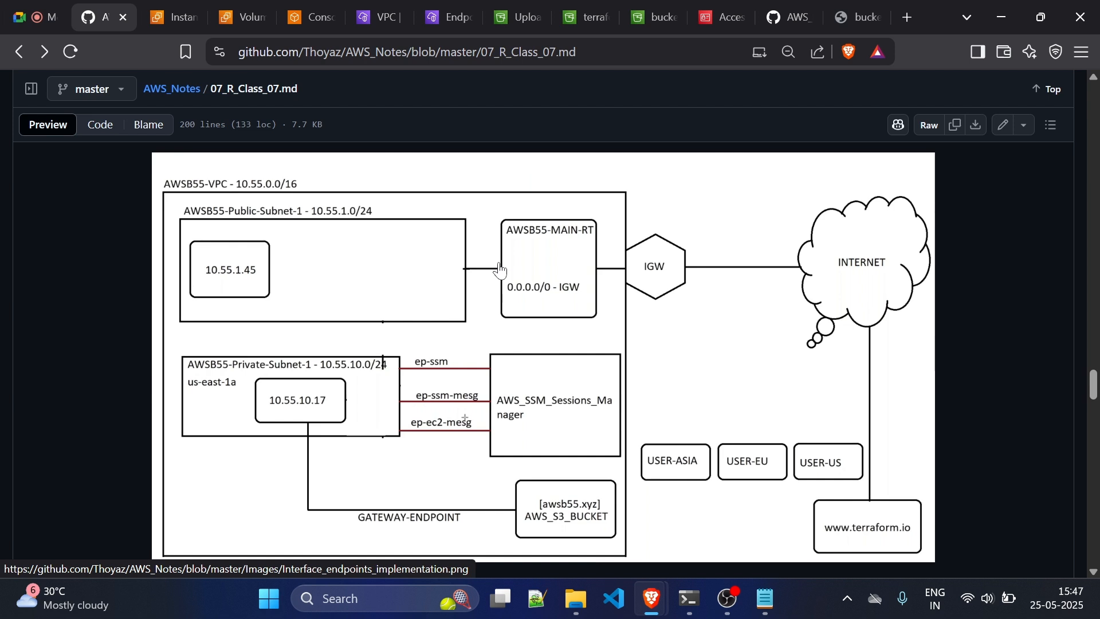
scroll(483, 315, down, 1)
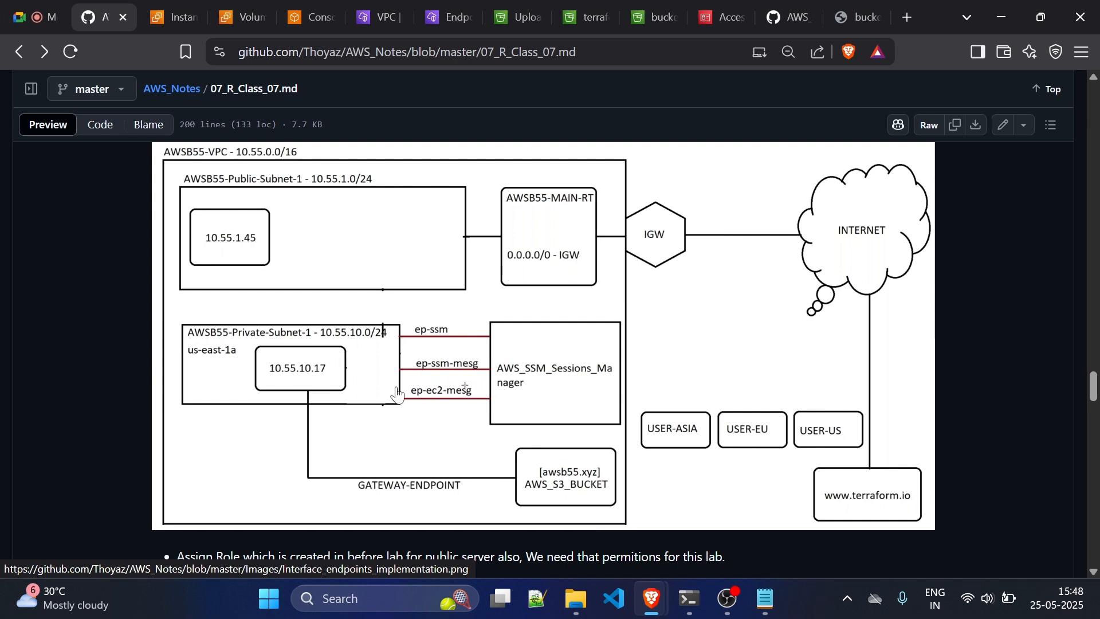
scroll(430, 381, up, 1)
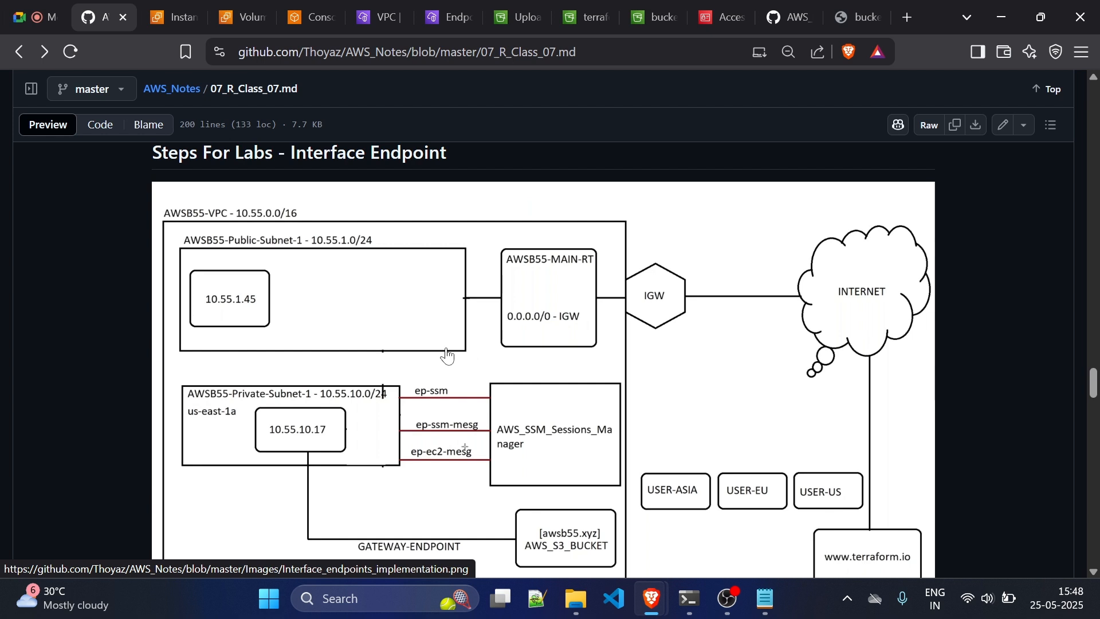
From the EC2 Instances page, search the AWS console for "system manager" and open Systems Manager in a separate browser tab.
click(172, 18)
key(alt+s)
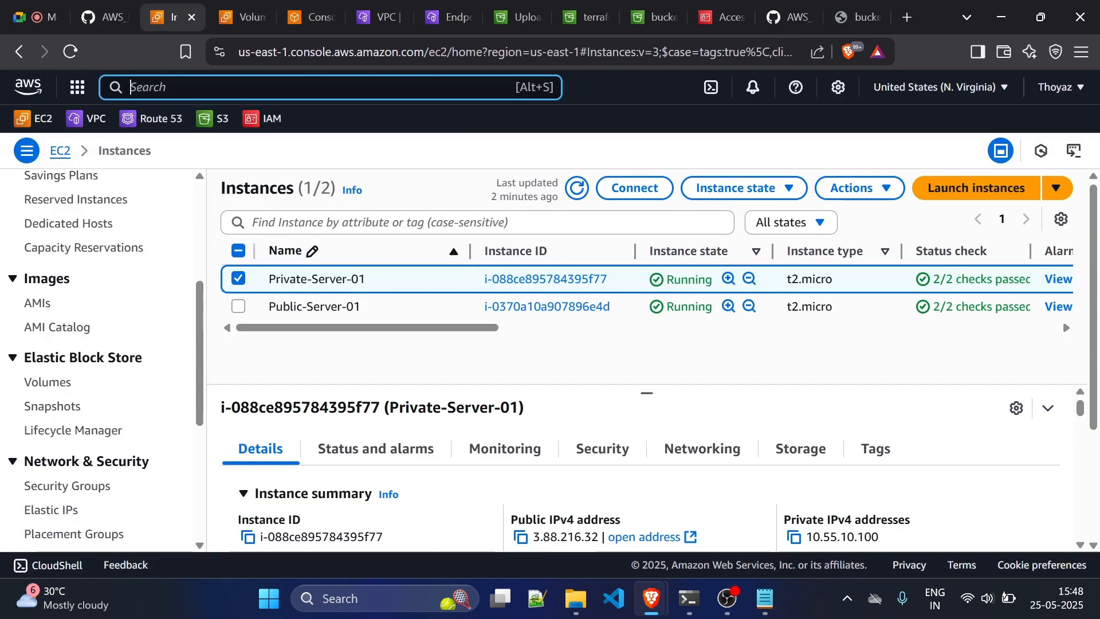
text(system m)
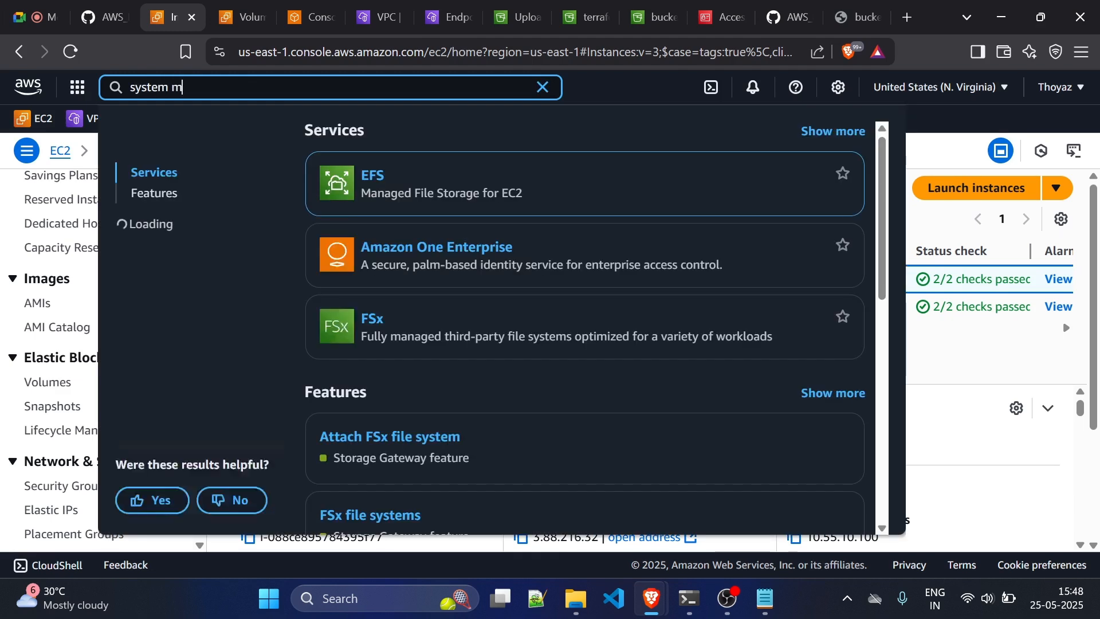
text(anager)
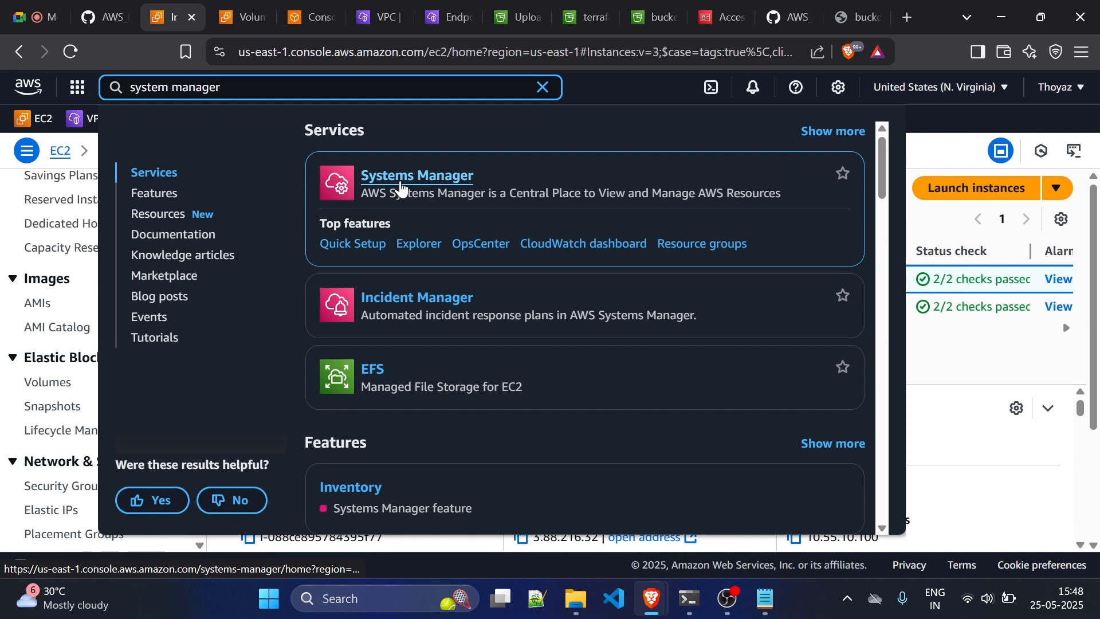
right_click(415, 185)
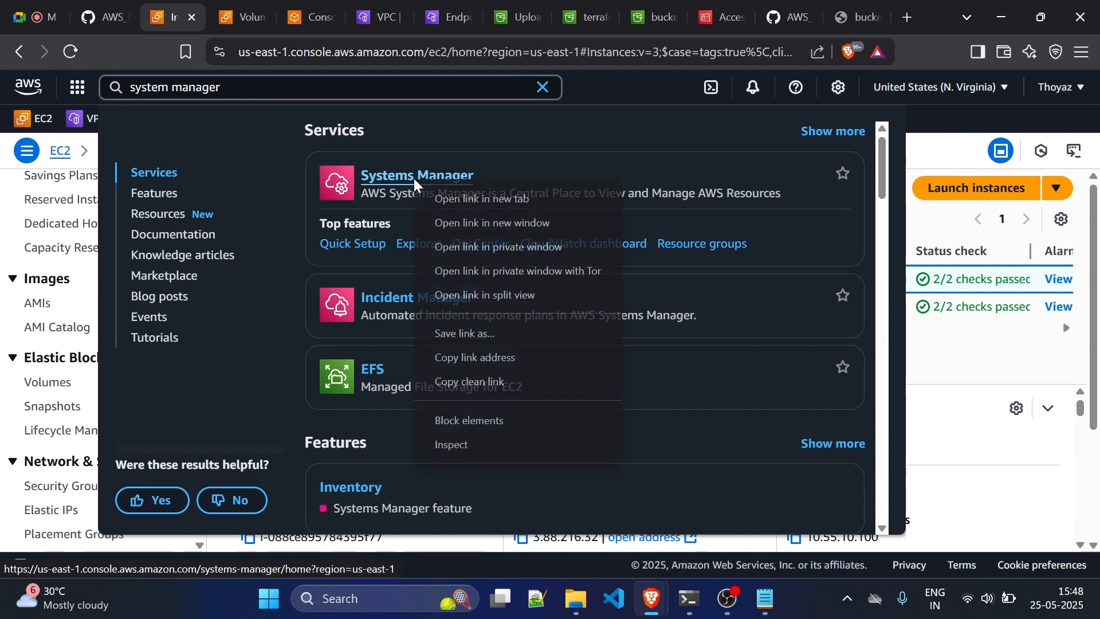
click(482, 199)
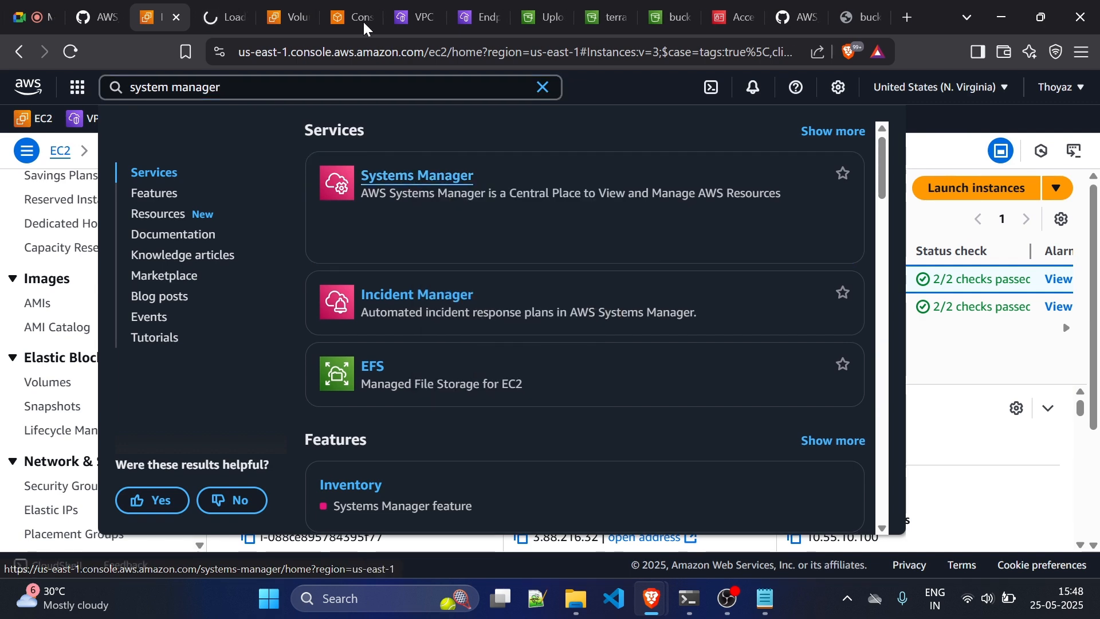
click(225, 8)
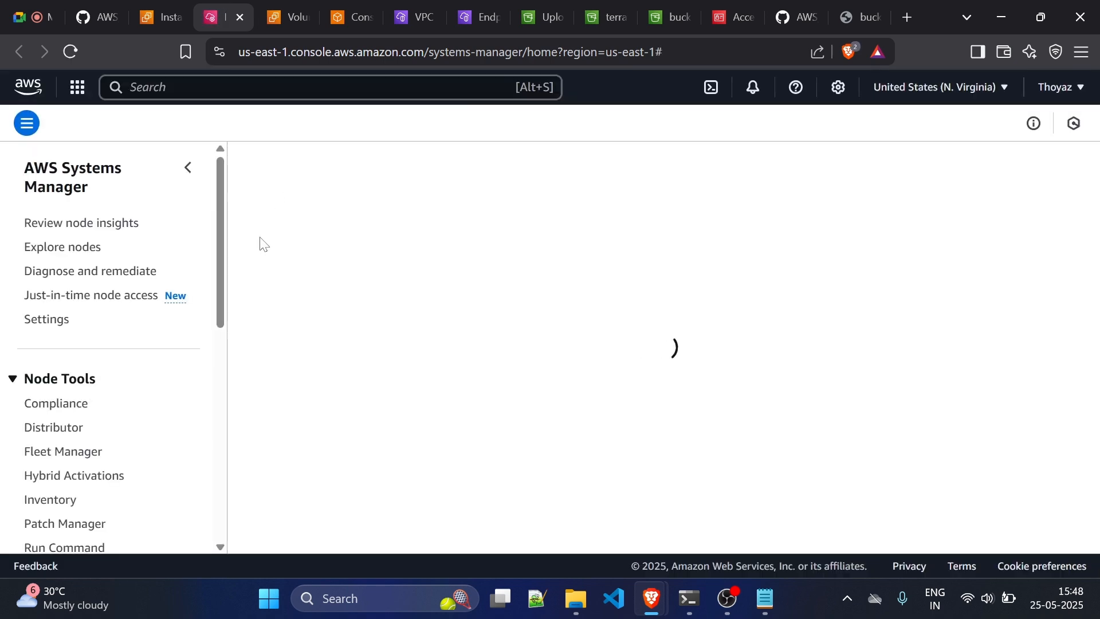
Open Session Manager under Node Tools and terminate the session listed there.
scroll(168, 367, down, 4)
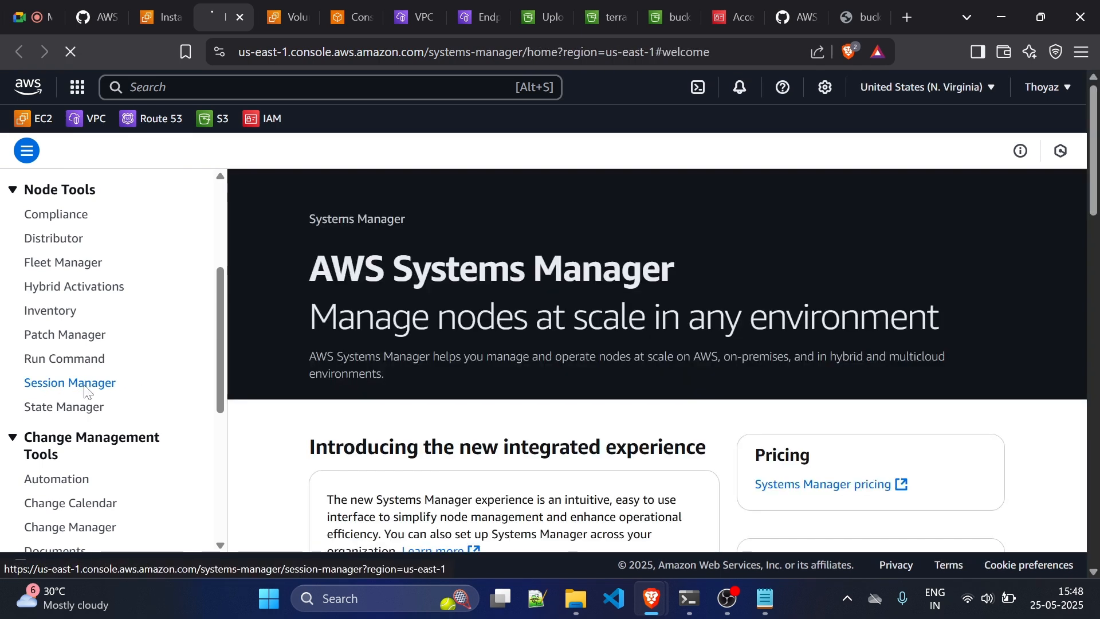
click(85, 392)
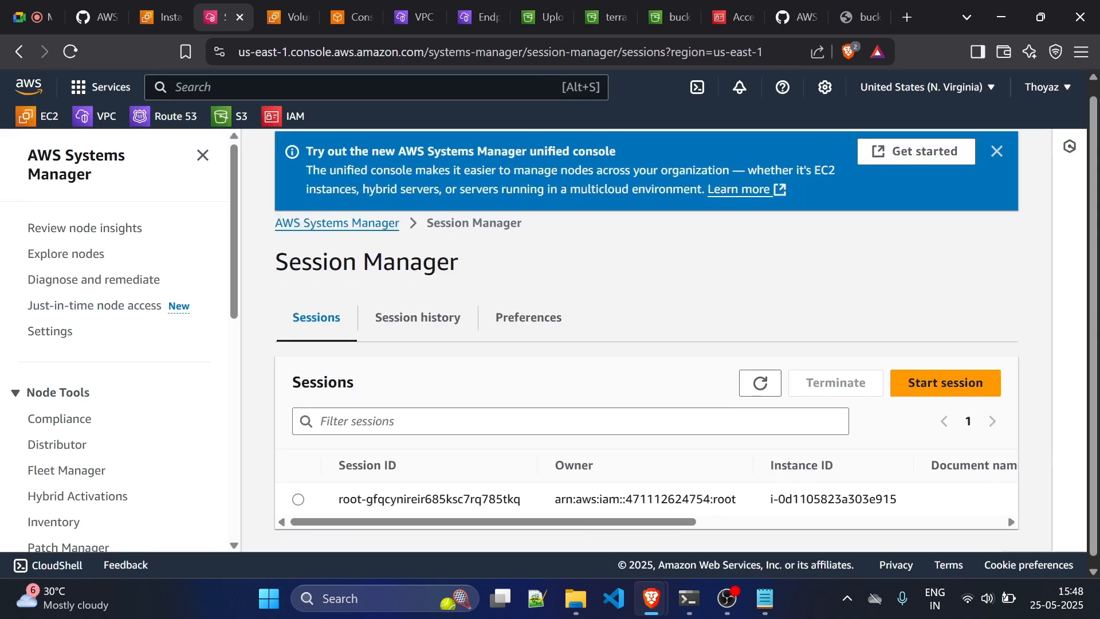
scroll(621, 433, down, 1)
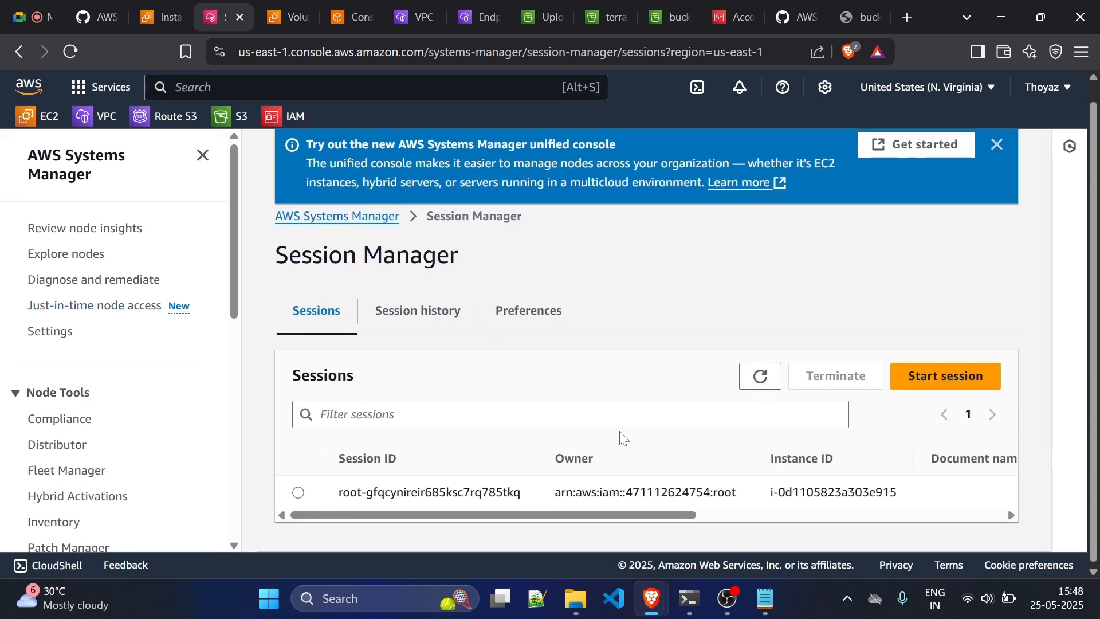
click(298, 492)
click(857, 382)
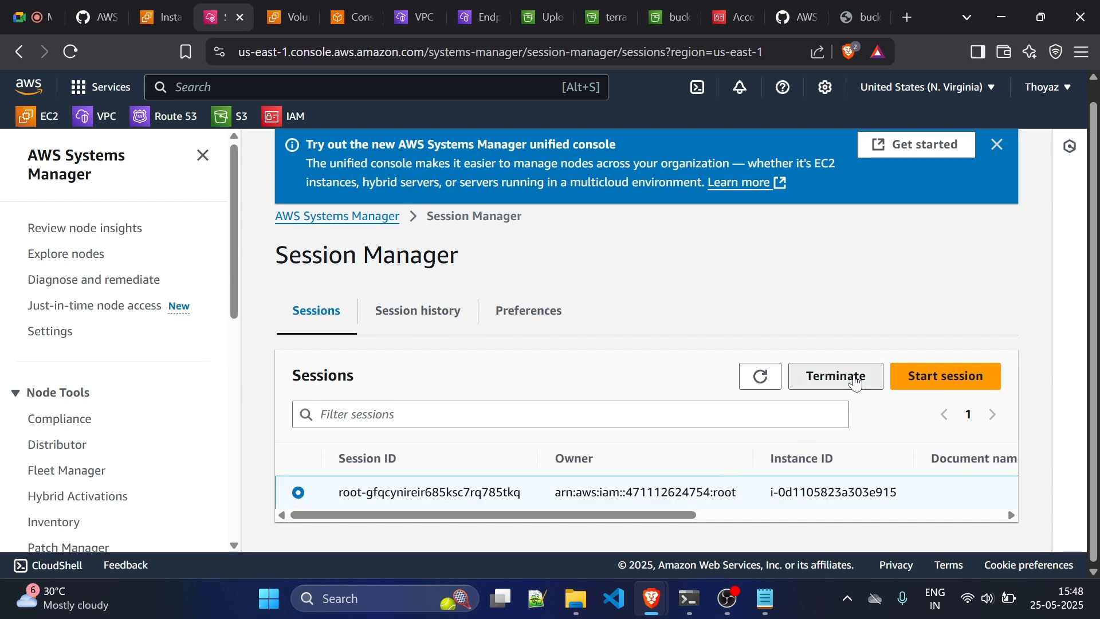
click(755, 393)
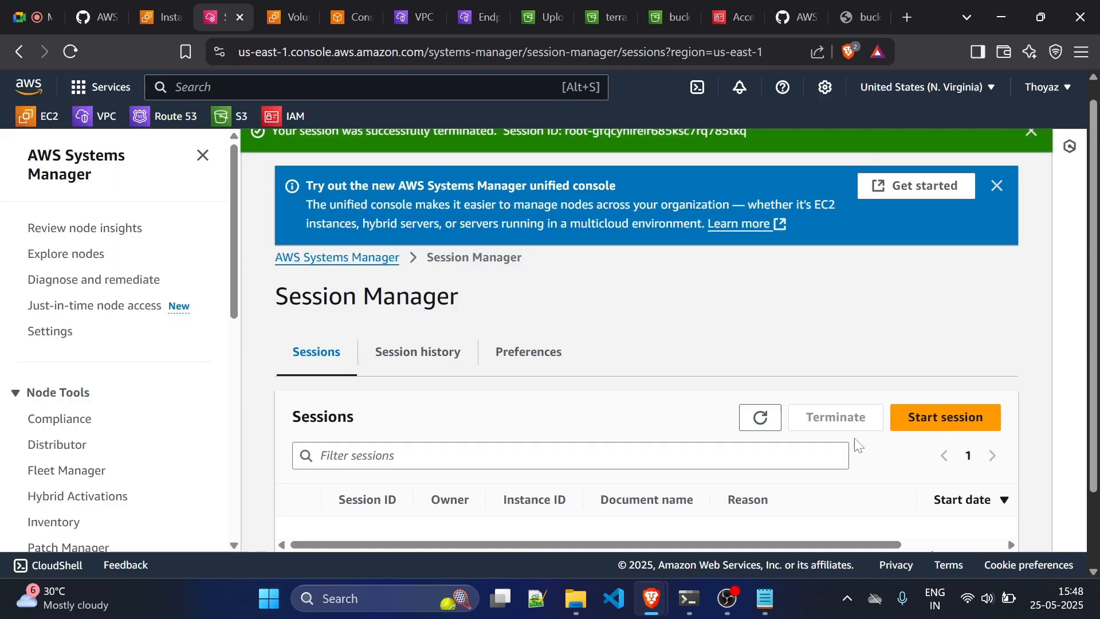
Begin a new Session Manager session and refresh the Target instances list to check for available servers.
scroll(789, 467, down, 2)
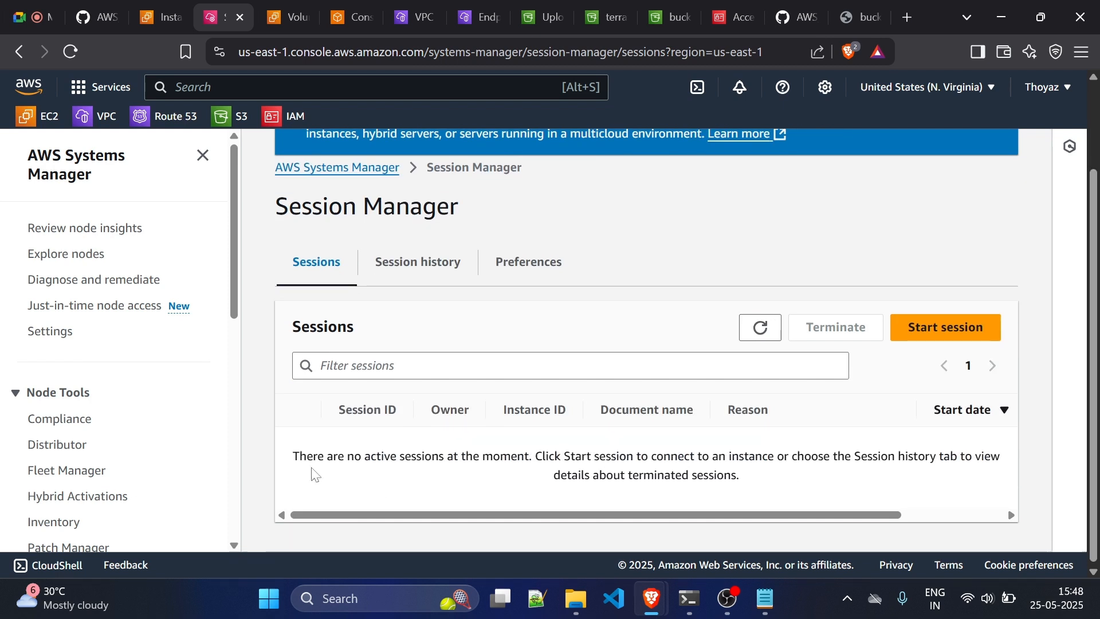
click(913, 322)
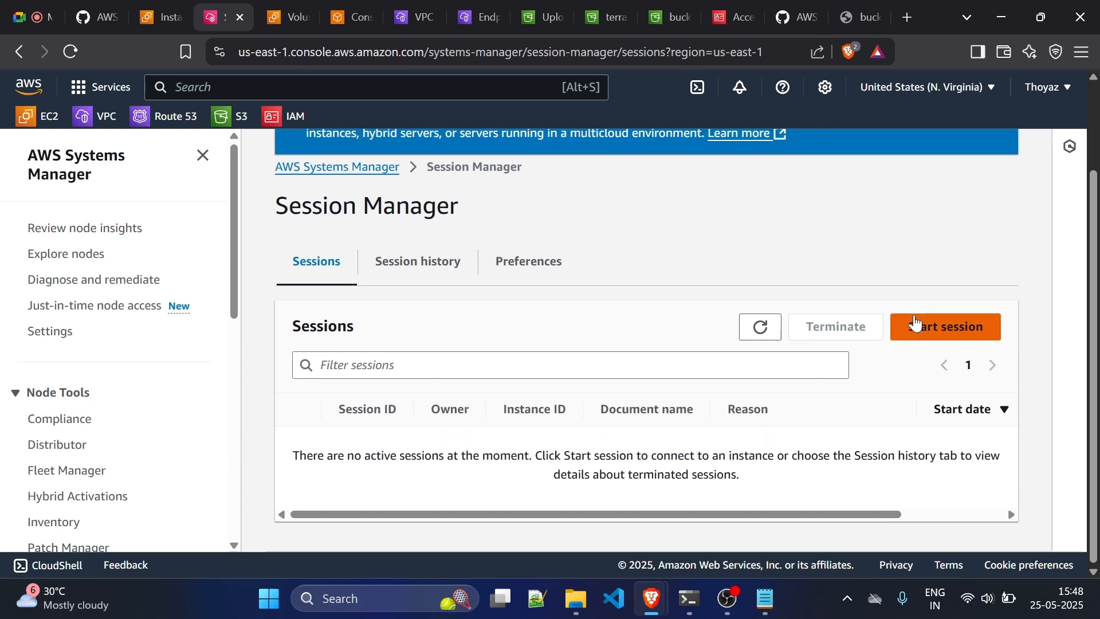
scroll(857, 405, down, 3)
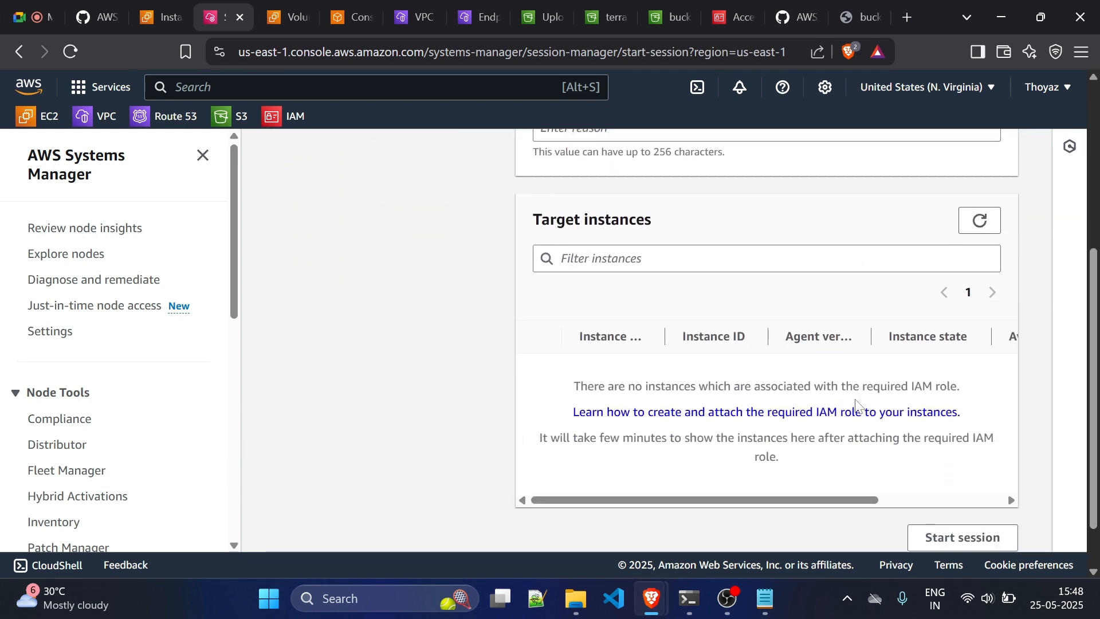
scroll(945, 321, up, 1)
click(978, 286)
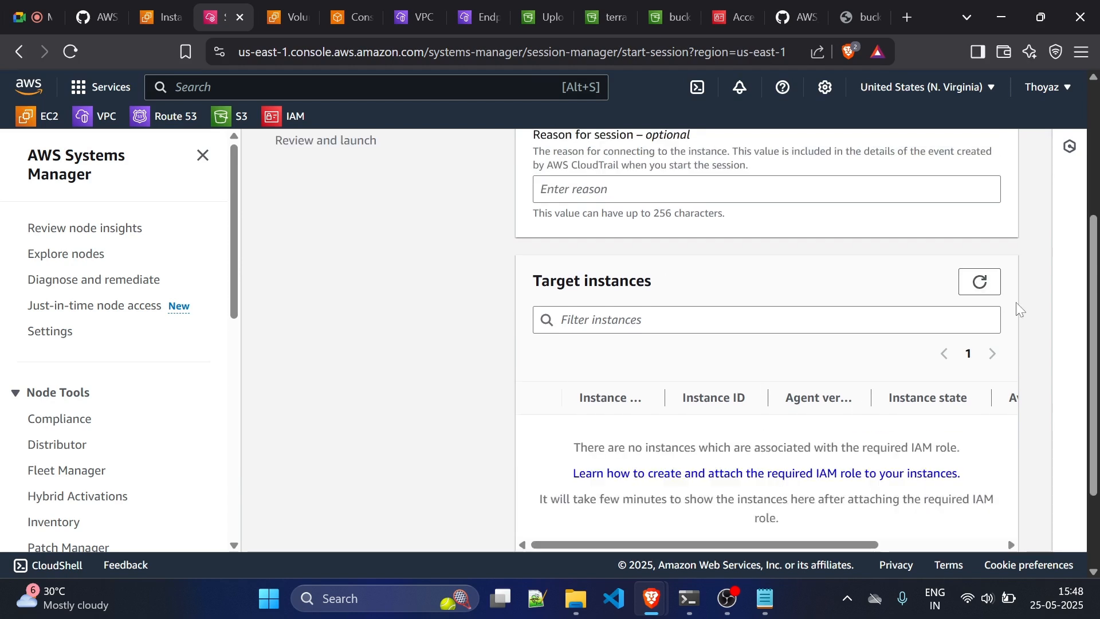
click(991, 290)
click(986, 289)
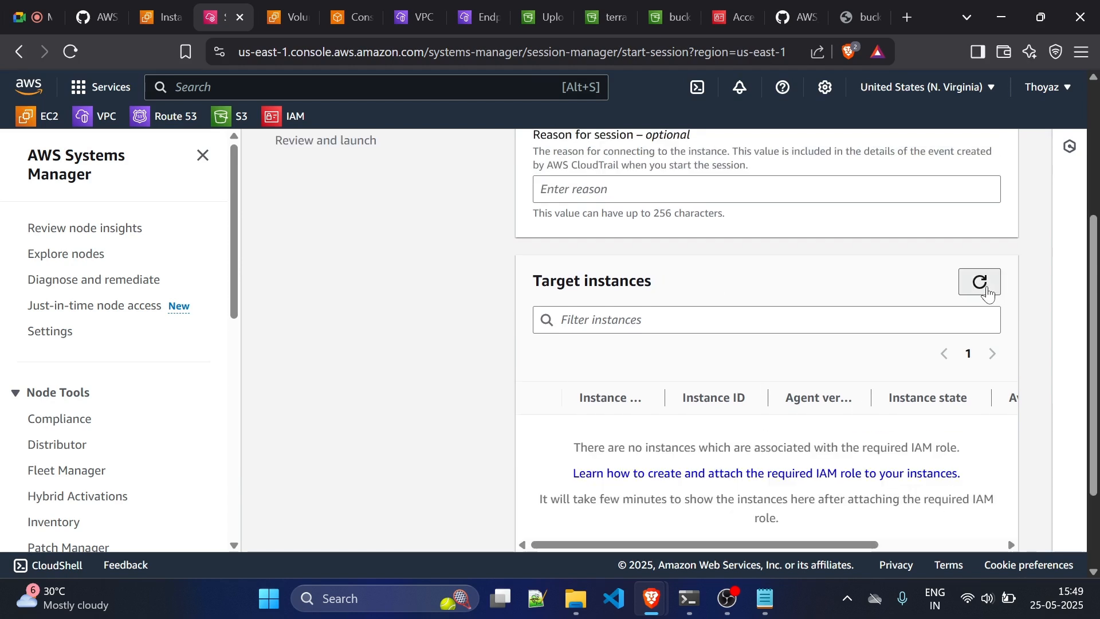
click(986, 289)
scroll(934, 367, down, 2)
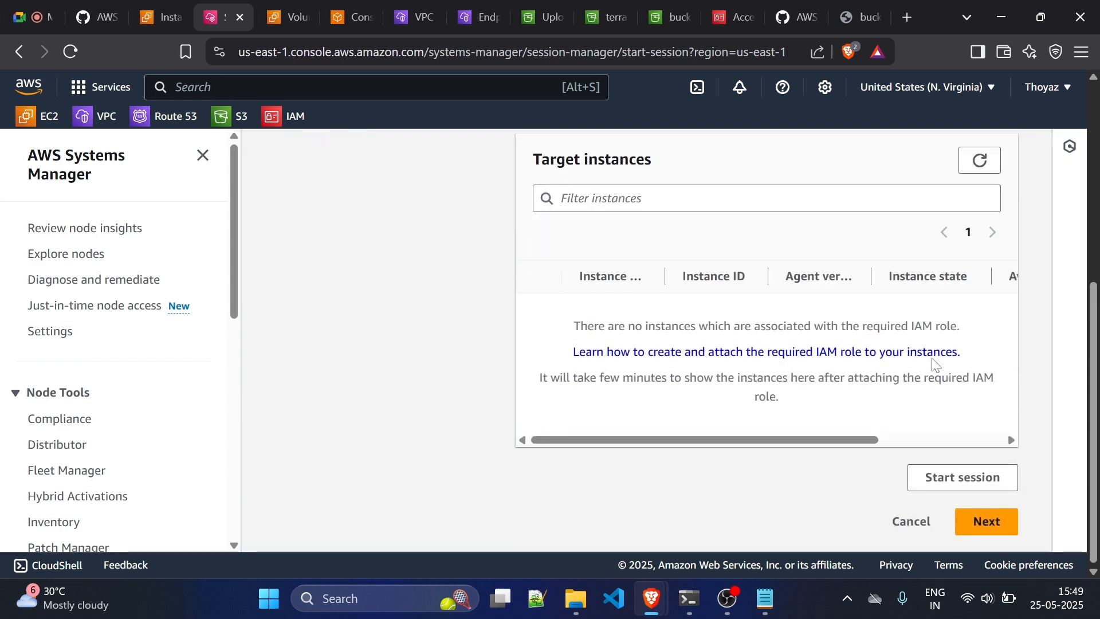
scroll(935, 365, up, 1)
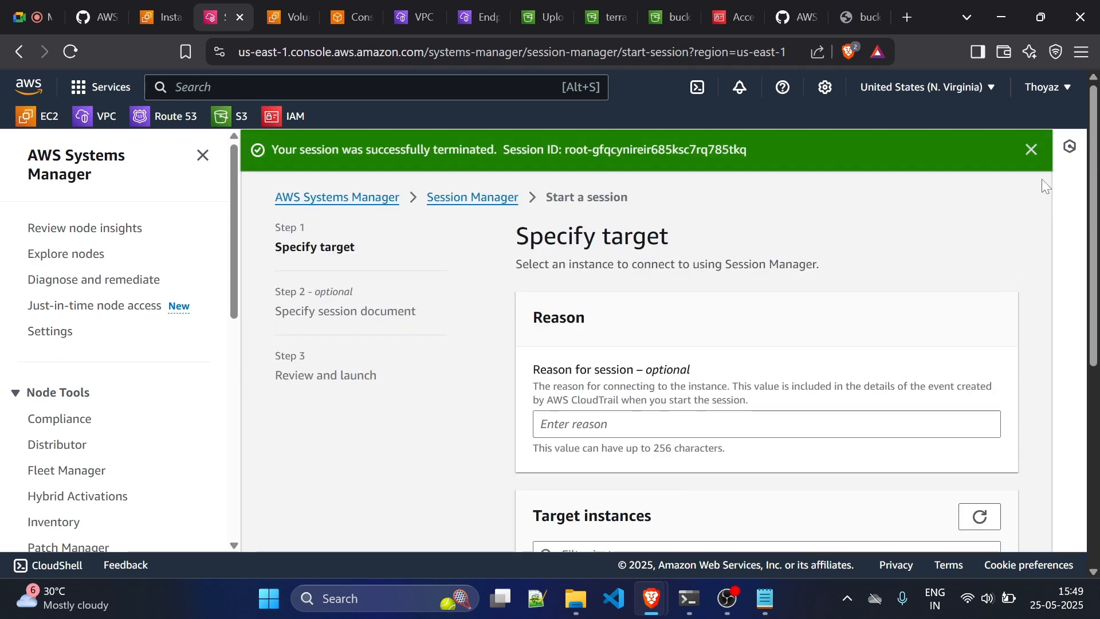
Dismiss the session termination notice and reload the available target instances again.
click(1032, 149)
scroll(989, 351, down, 2)
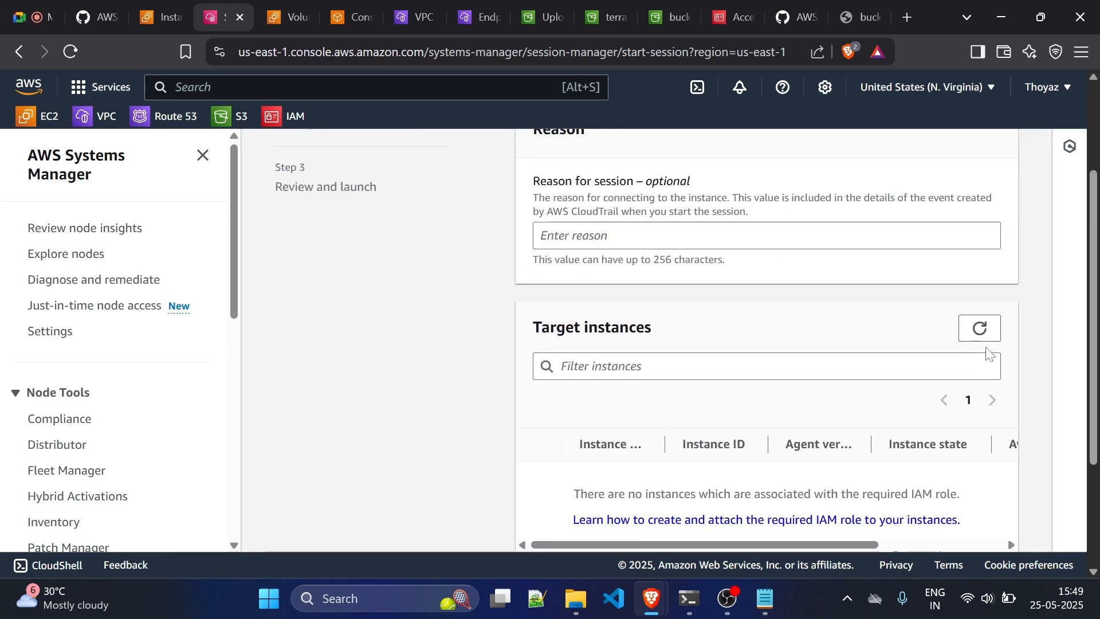
click(981, 331)
click(981, 331)
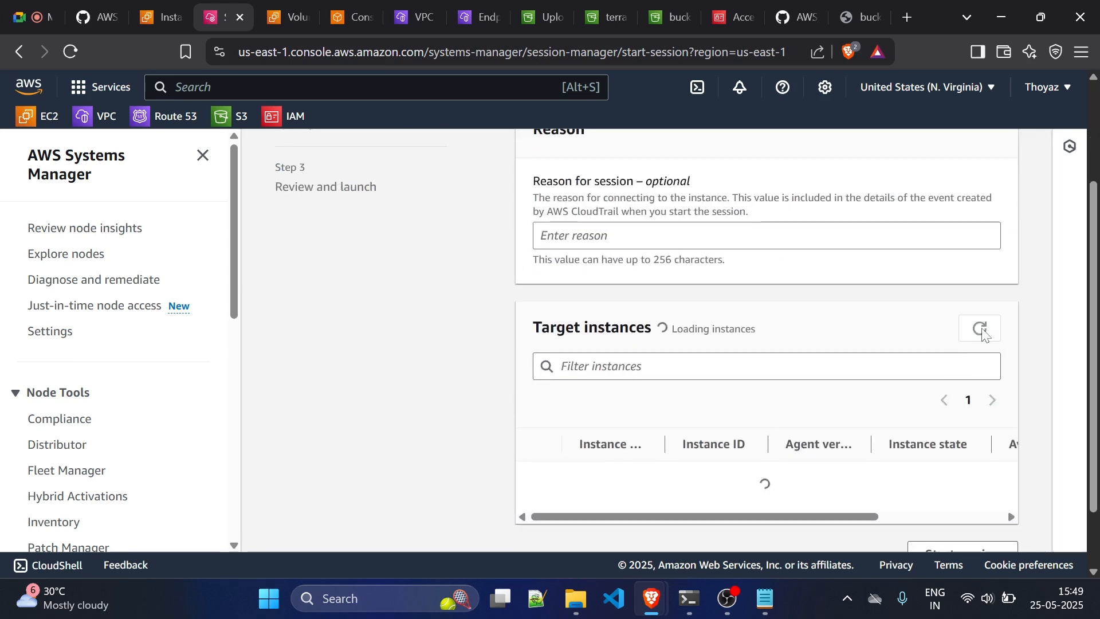
scroll(789, 519, down, 2)
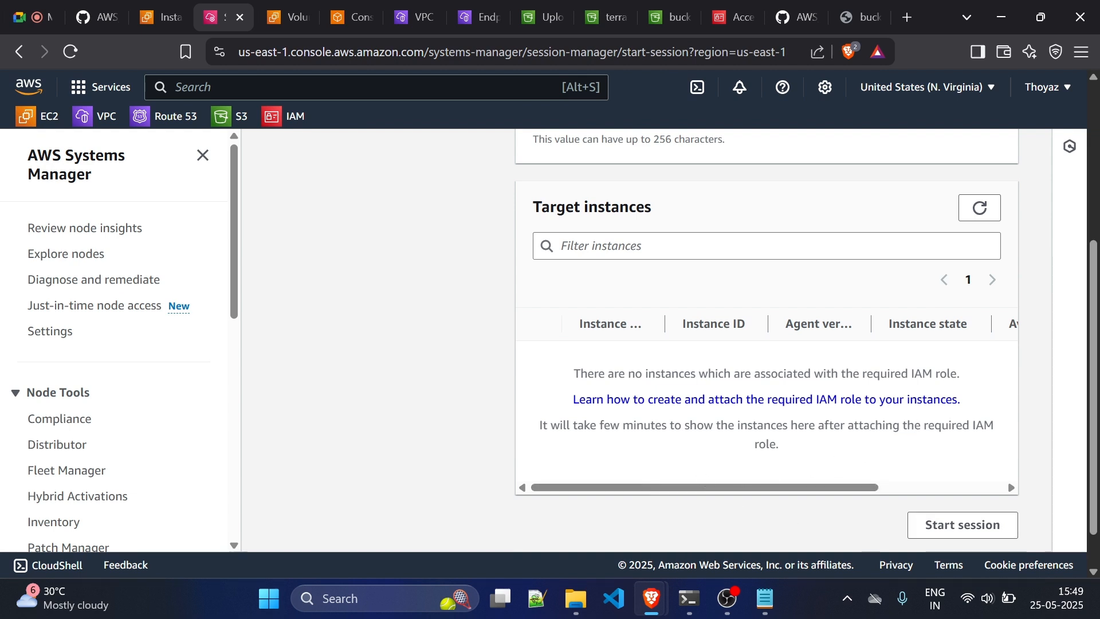
click(979, 212)
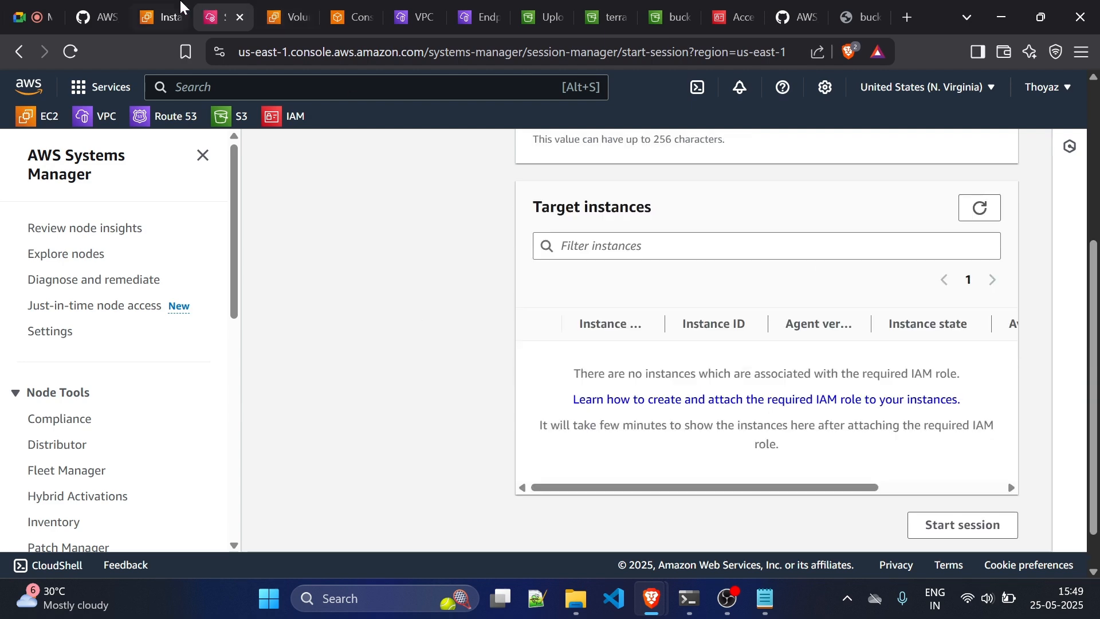
Return to the EC2 Instances page and attach the Access-for-EP IAM role to Public-Server-01 only.
click(162, 7)
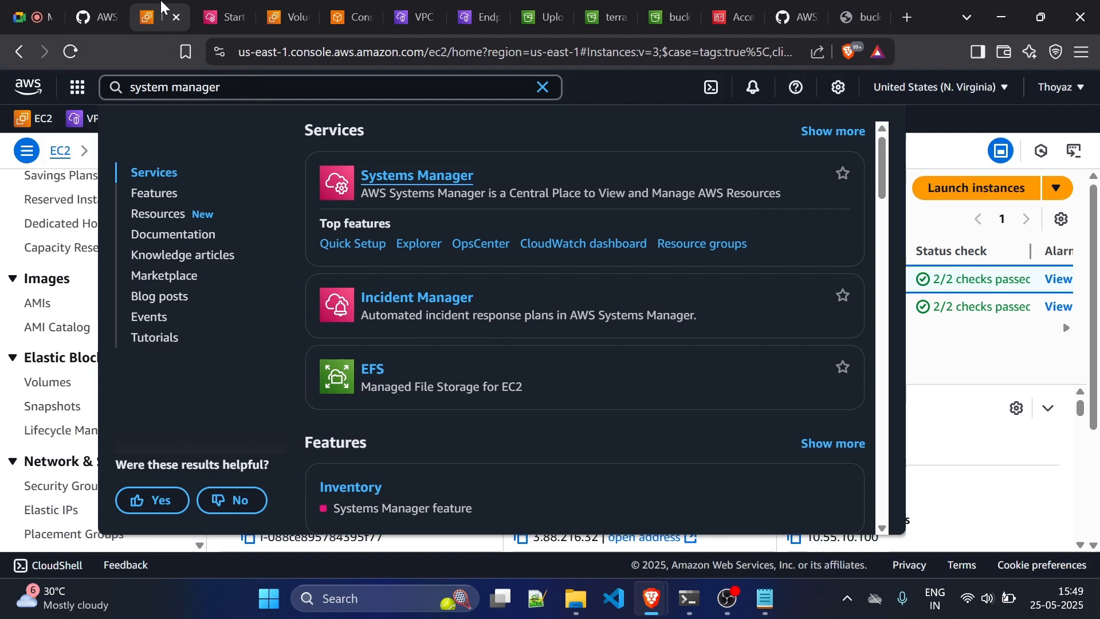
click(936, 152)
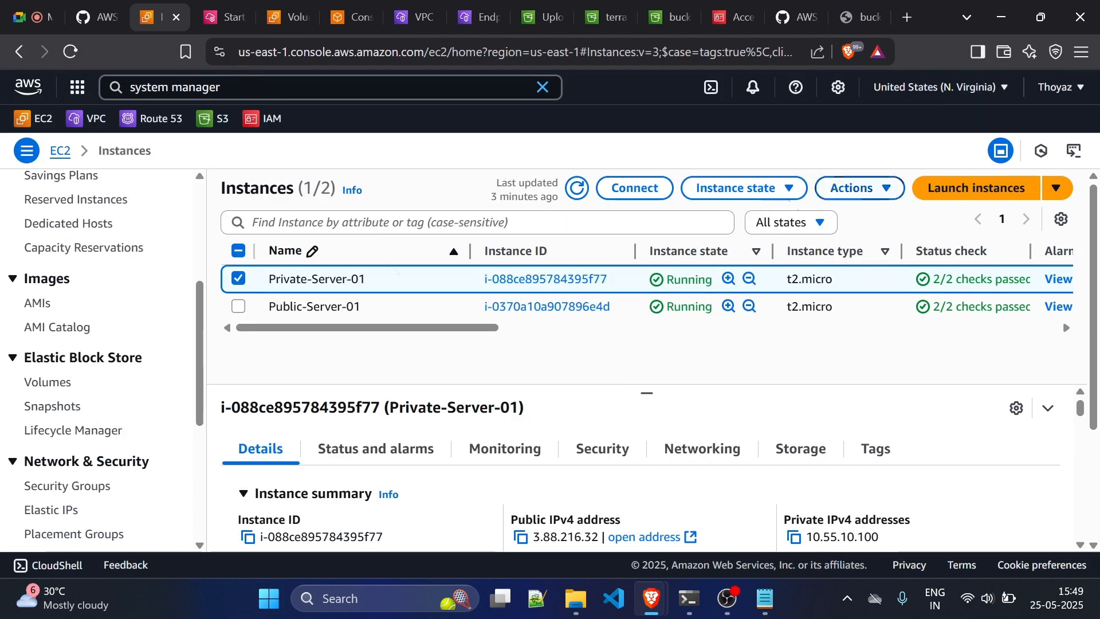
click(239, 308)
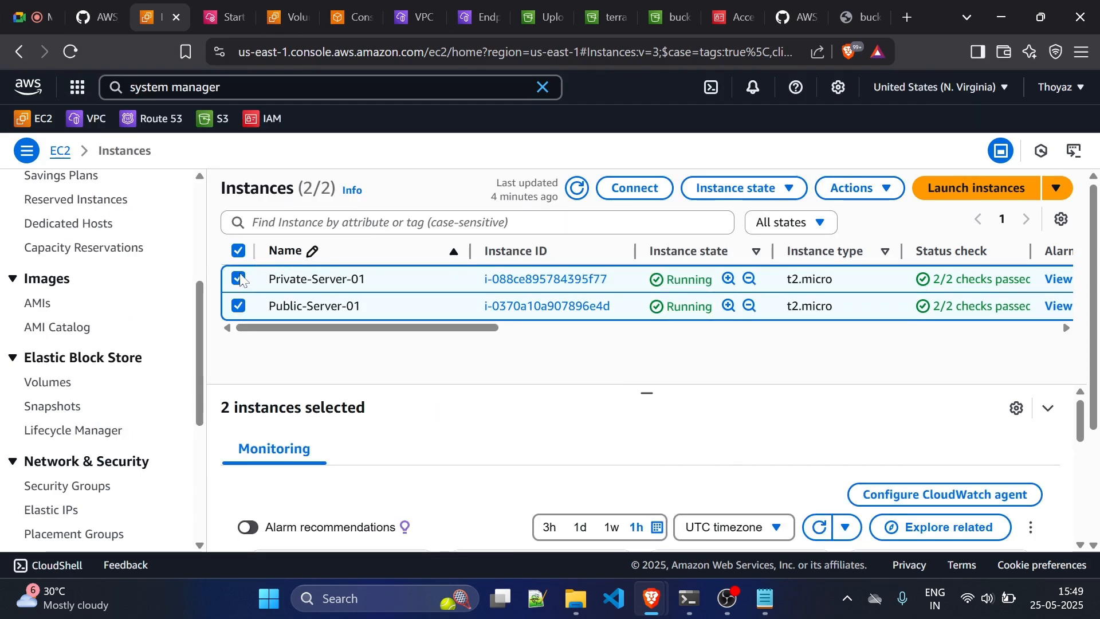
click(238, 279)
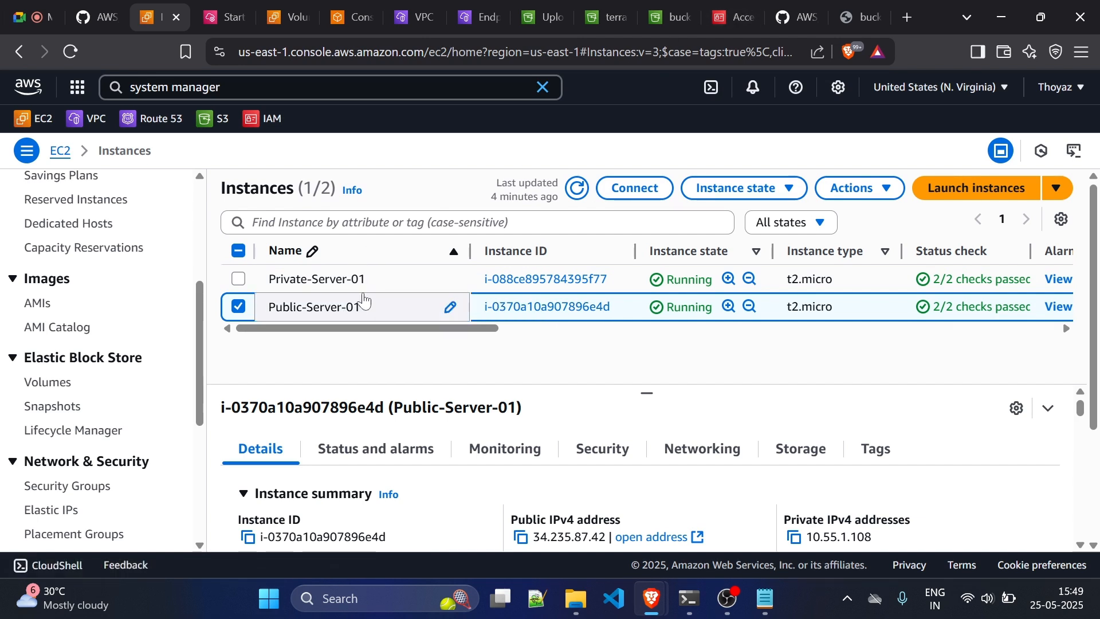
click(855, 188)
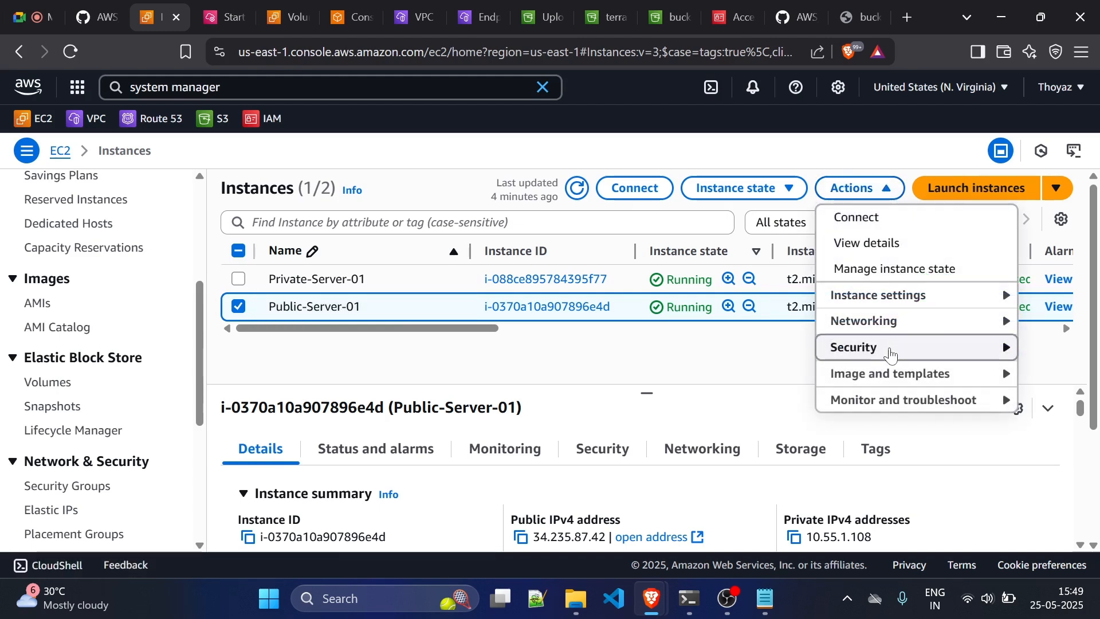
mouse_move(888, 347)
click(747, 401)
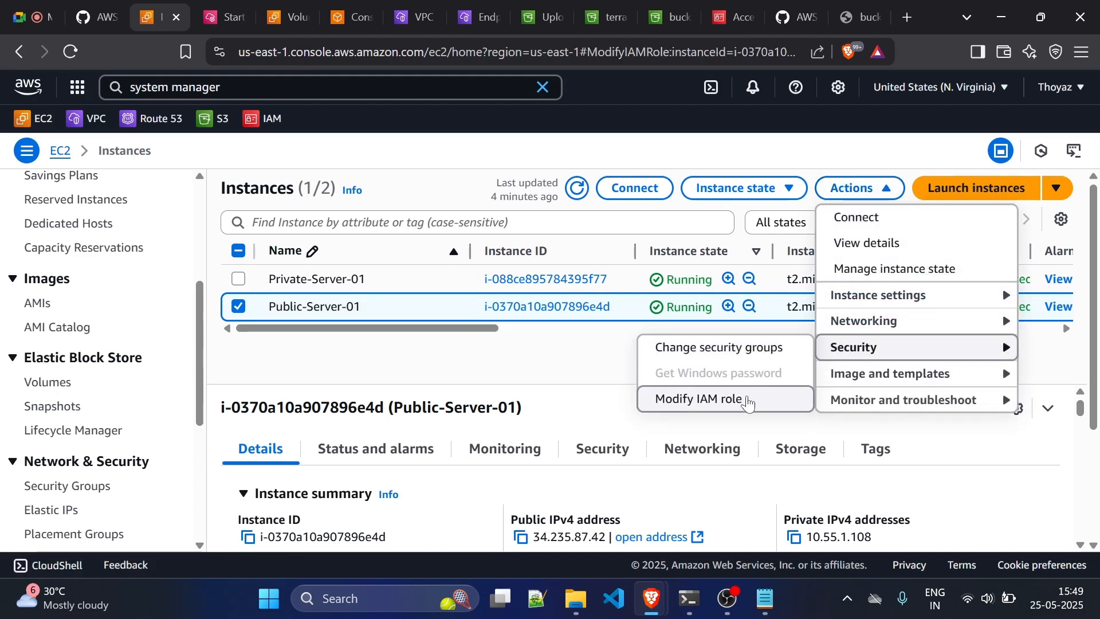
click(383, 360)
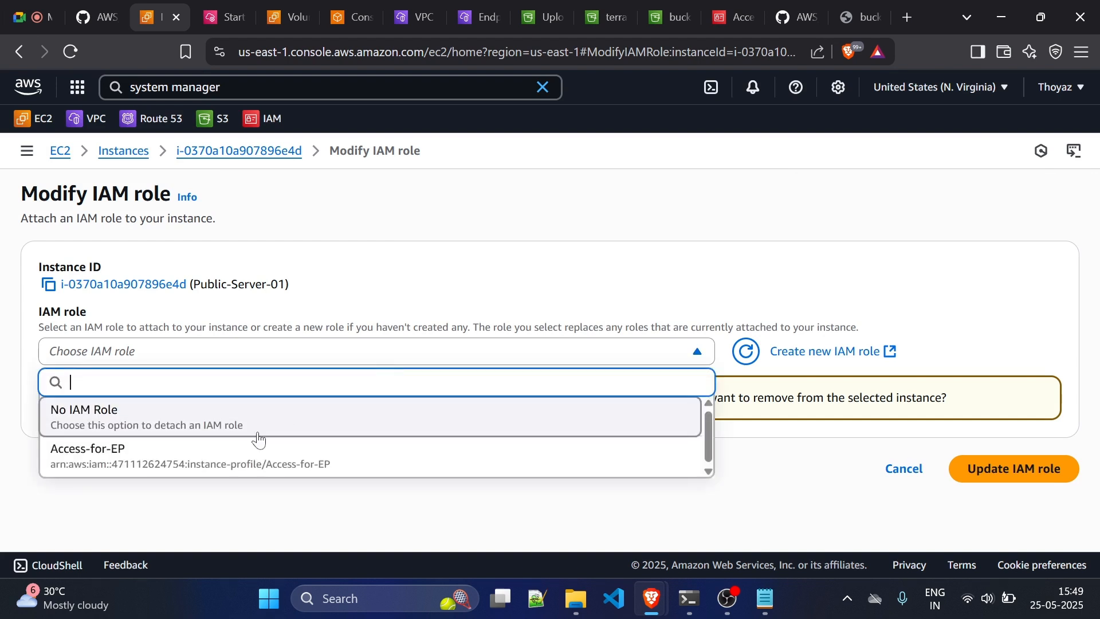
click(200, 465)
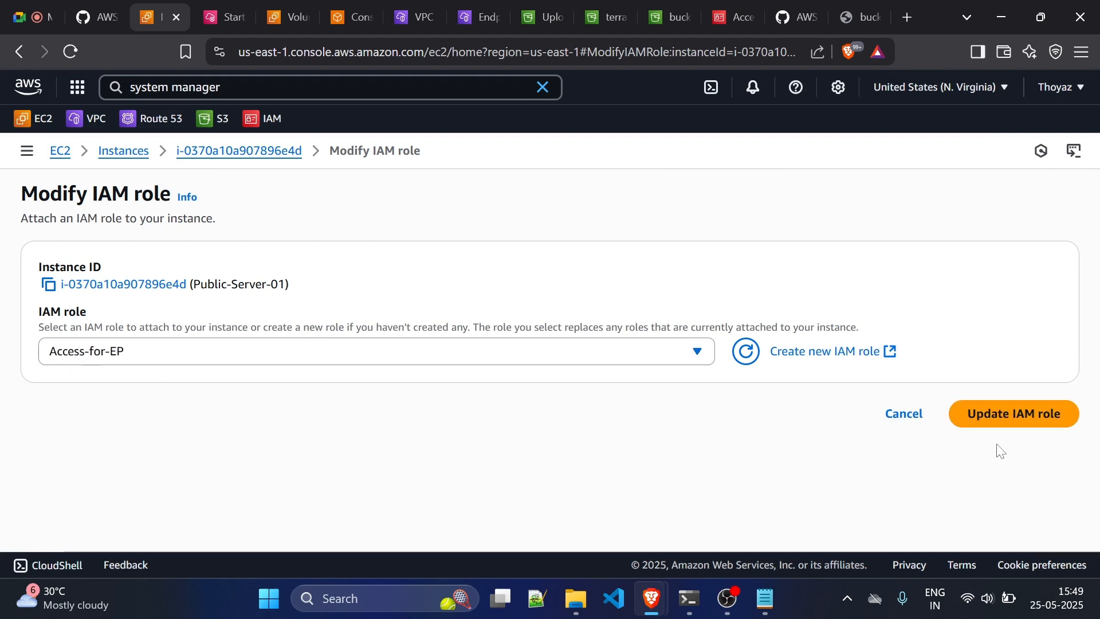
click(1006, 421)
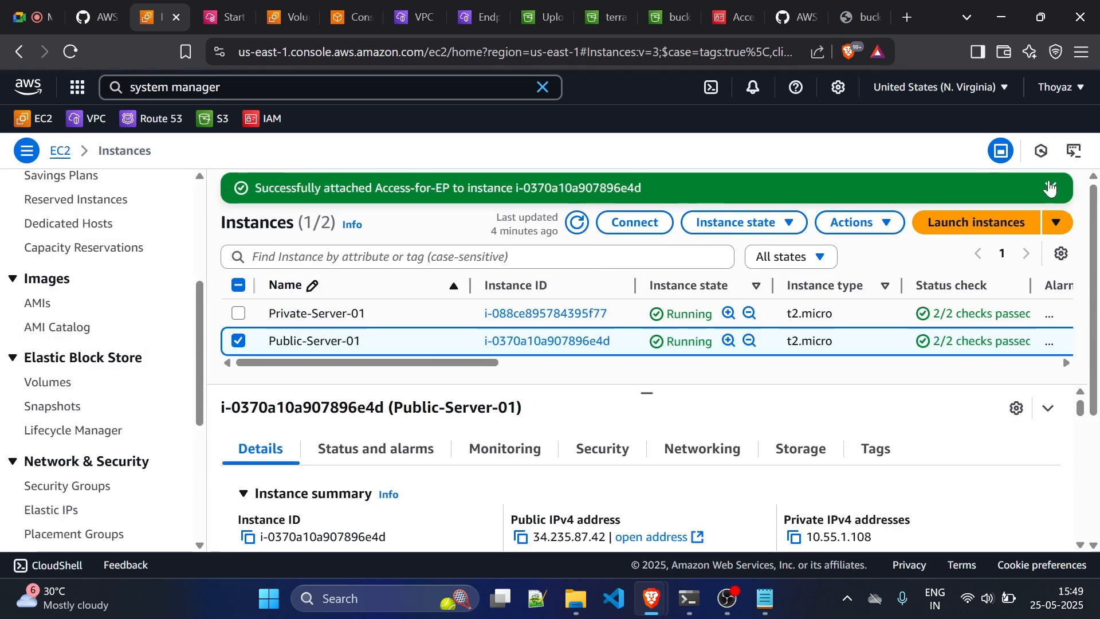
click(1050, 187)
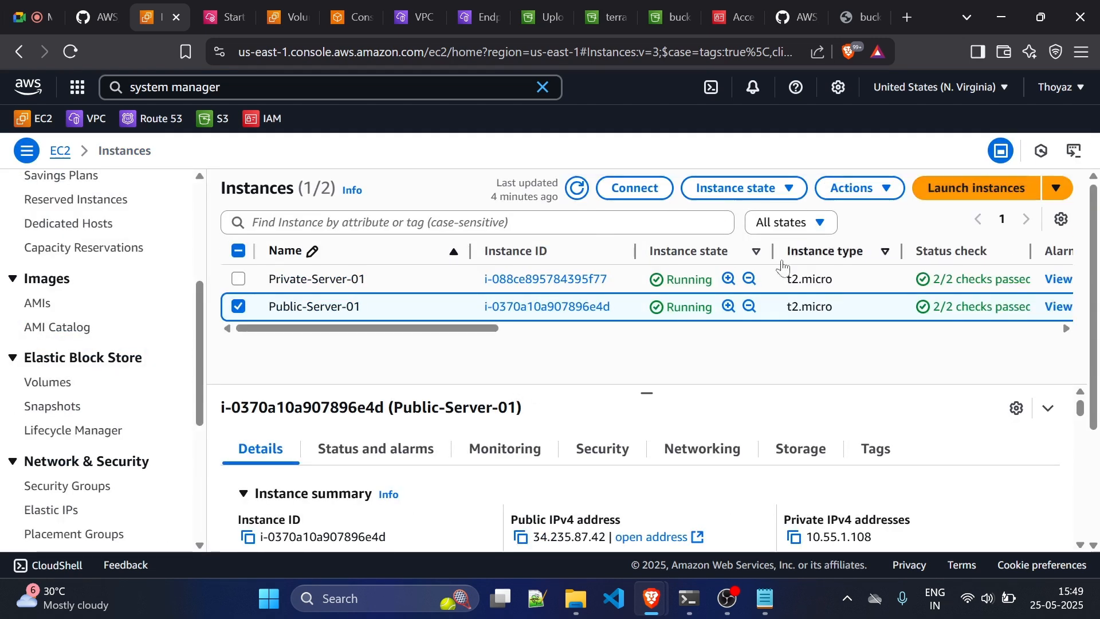
Reboot the Public-Server-01 instance and refresh the EC2 instances list.
click(766, 192)
click(728, 268)
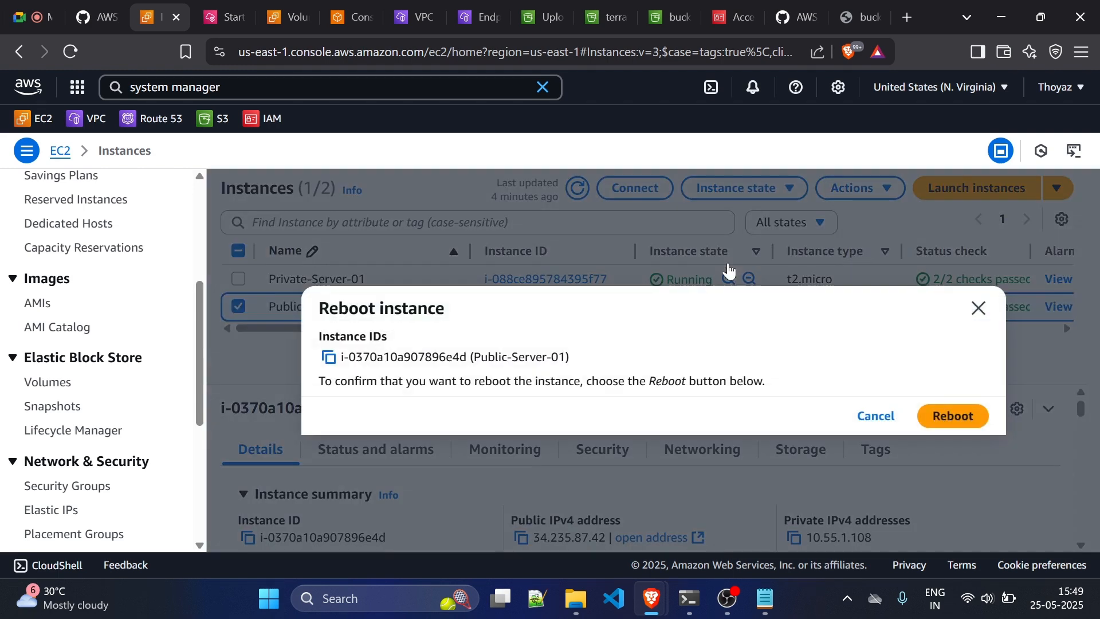
click(953, 415)
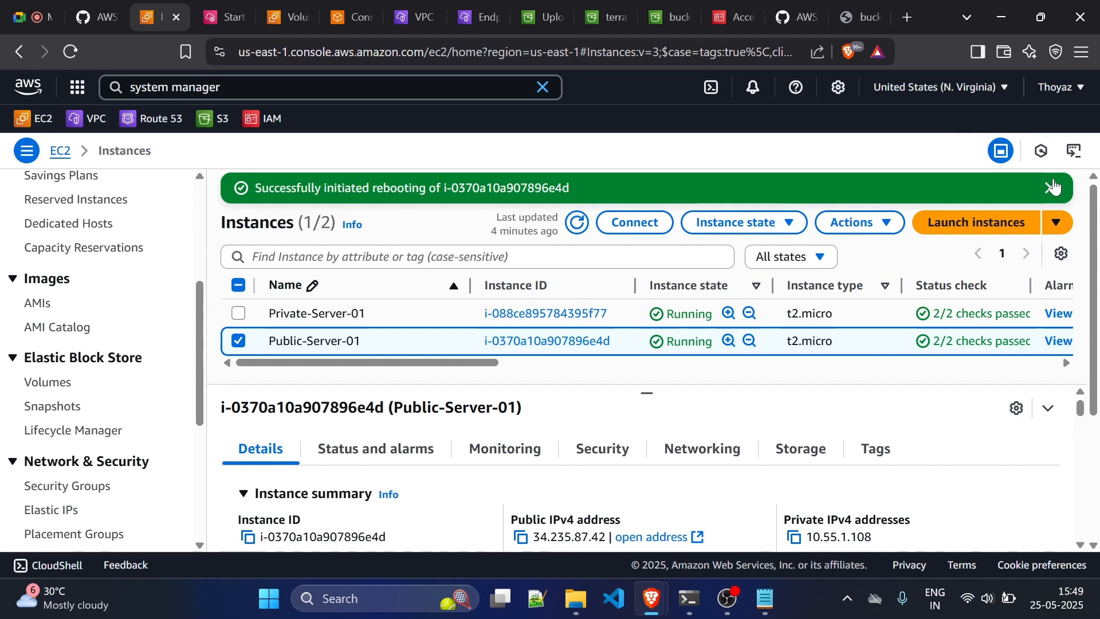
click(1053, 189)
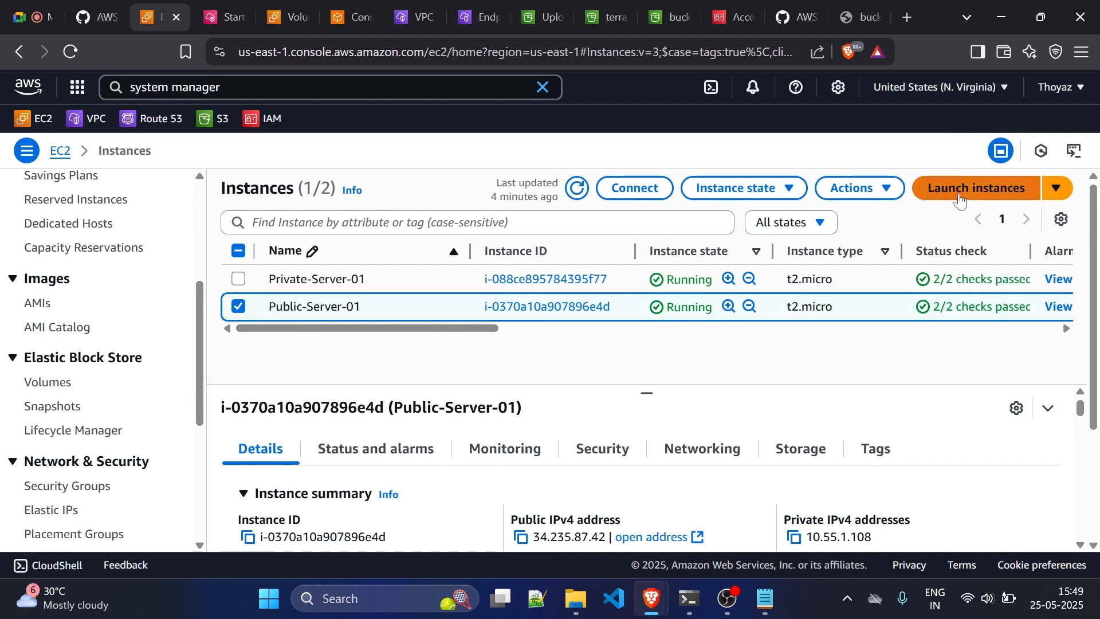
click(582, 192)
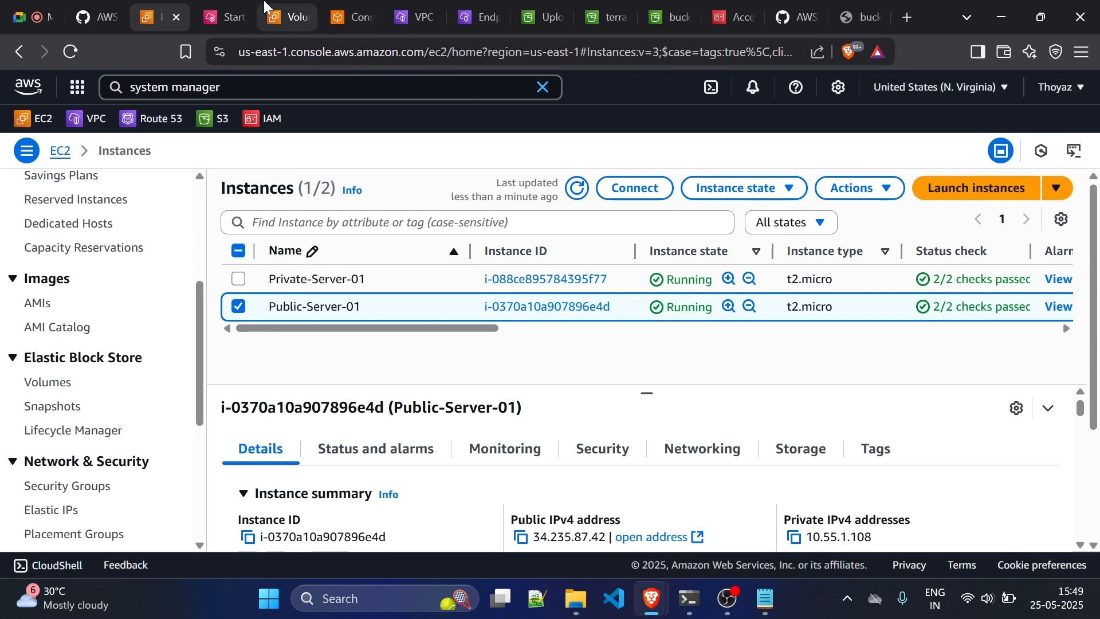
Go back to the Session Manager start-session page and refresh Target instances to check for Public-Server-01.
click(214, 7)
scroll(408, 246, up, 2)
scroll(408, 246, down, 1)
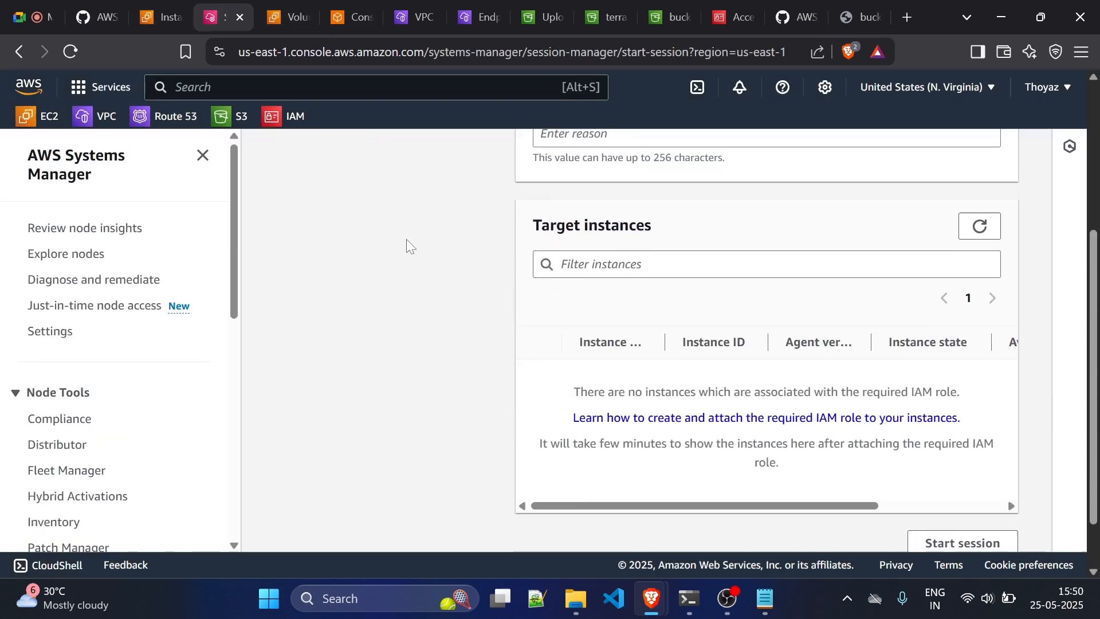
click(989, 226)
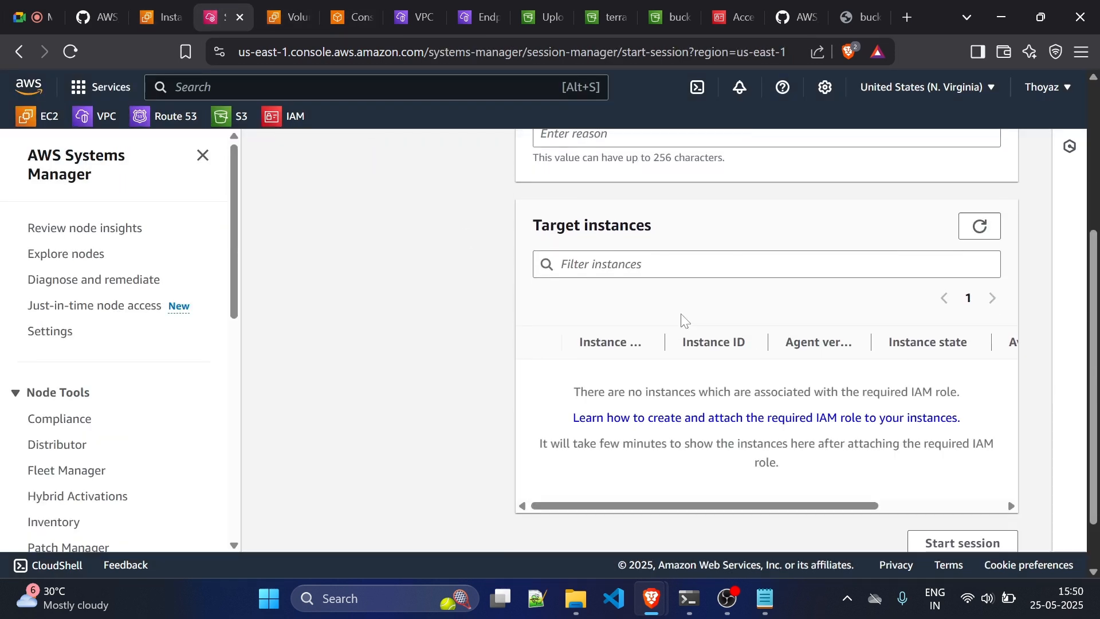
scroll(625, 371, up, 2)
scroll(625, 371, down, 2)
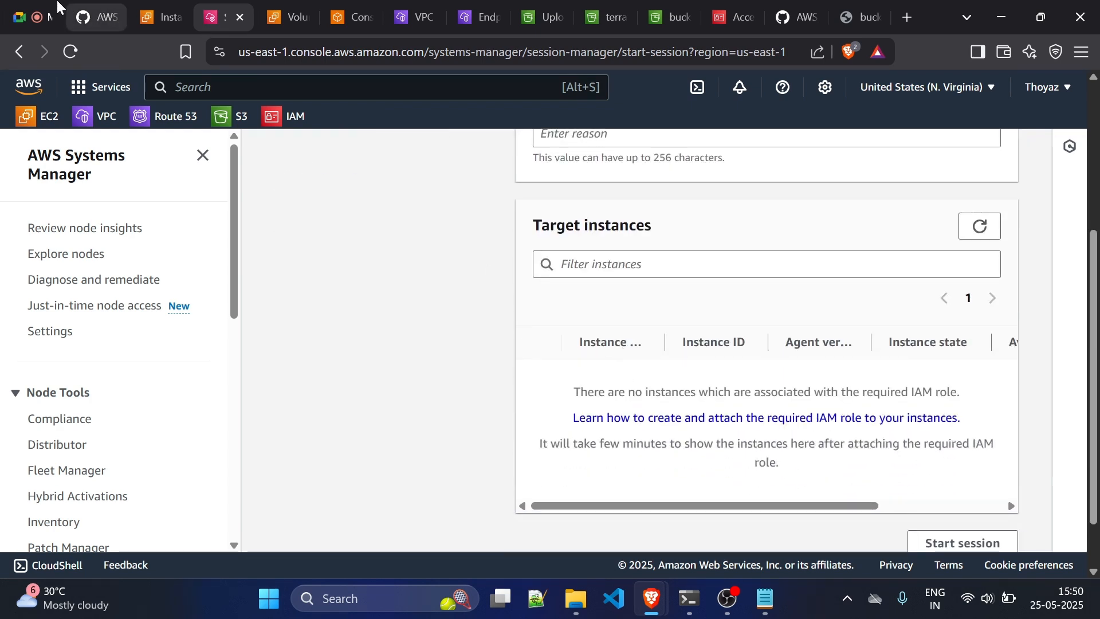
Compare the servers in the Interface Endpoint diagram of the 07_R_Class_07.md notes with Session Manager's Target instances list.
click(85, 4)
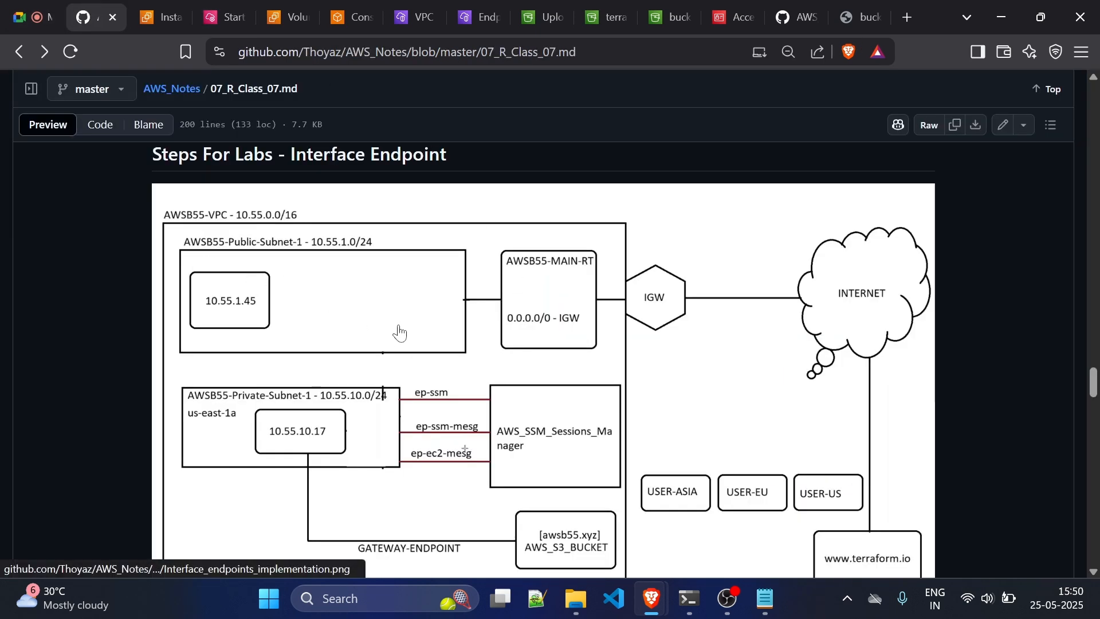
click(231, 8)
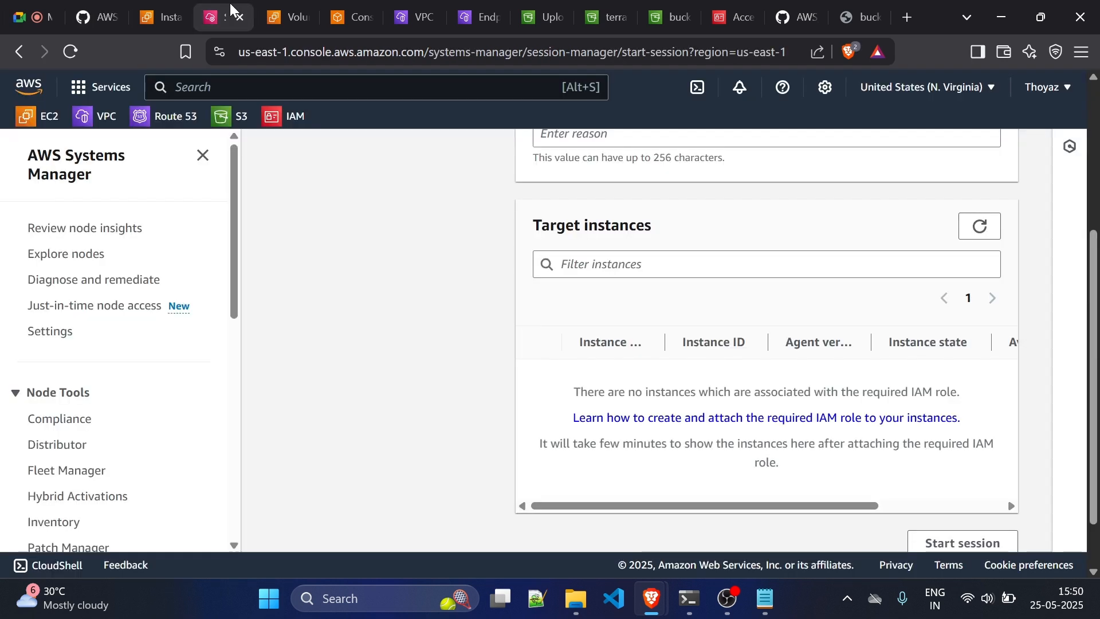
scroll(700, 381, up, 1)
scroll(700, 381, down, 1)
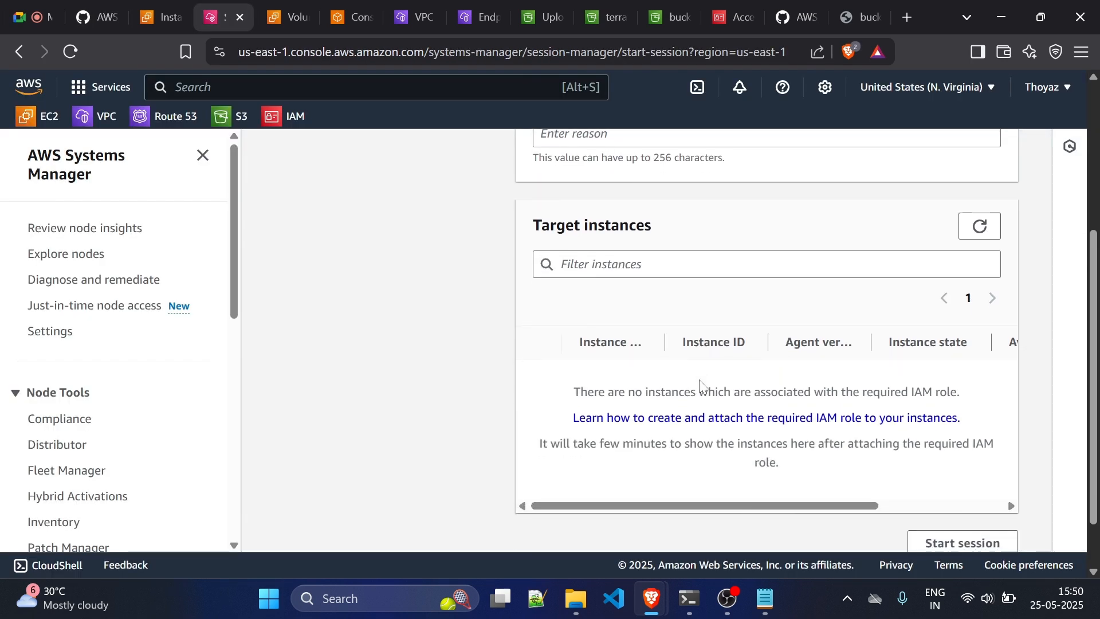
click(97, 16)
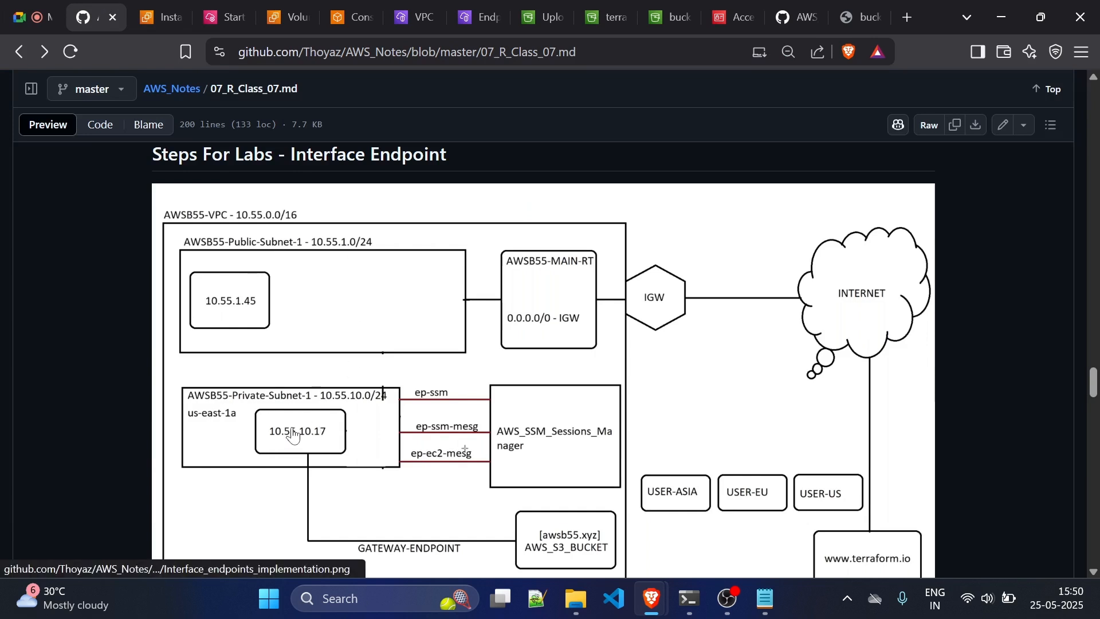
click(233, 1)
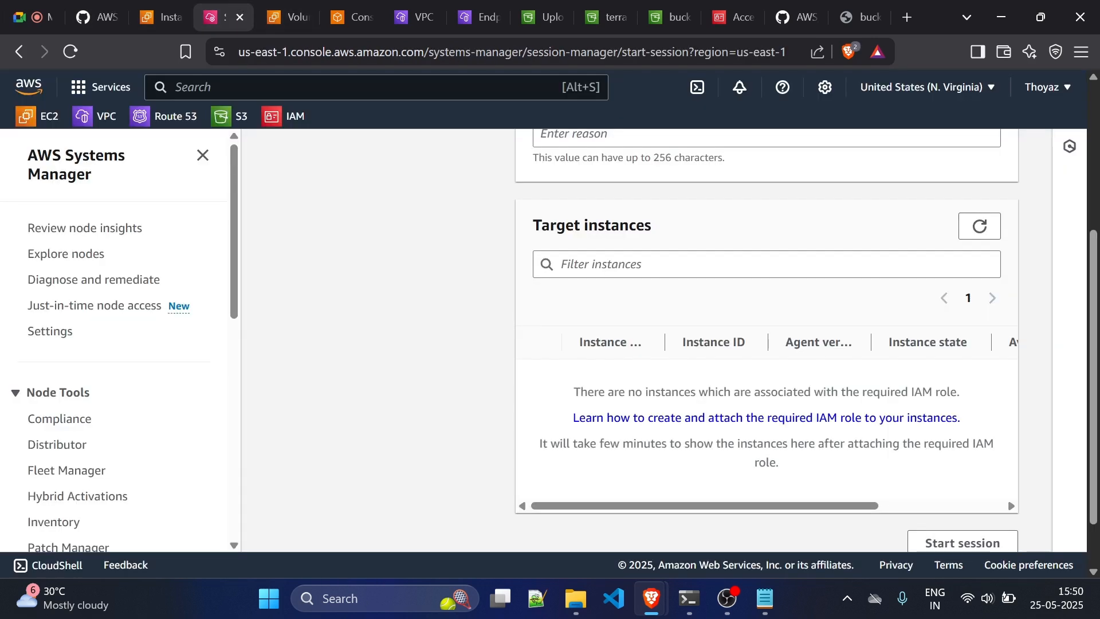
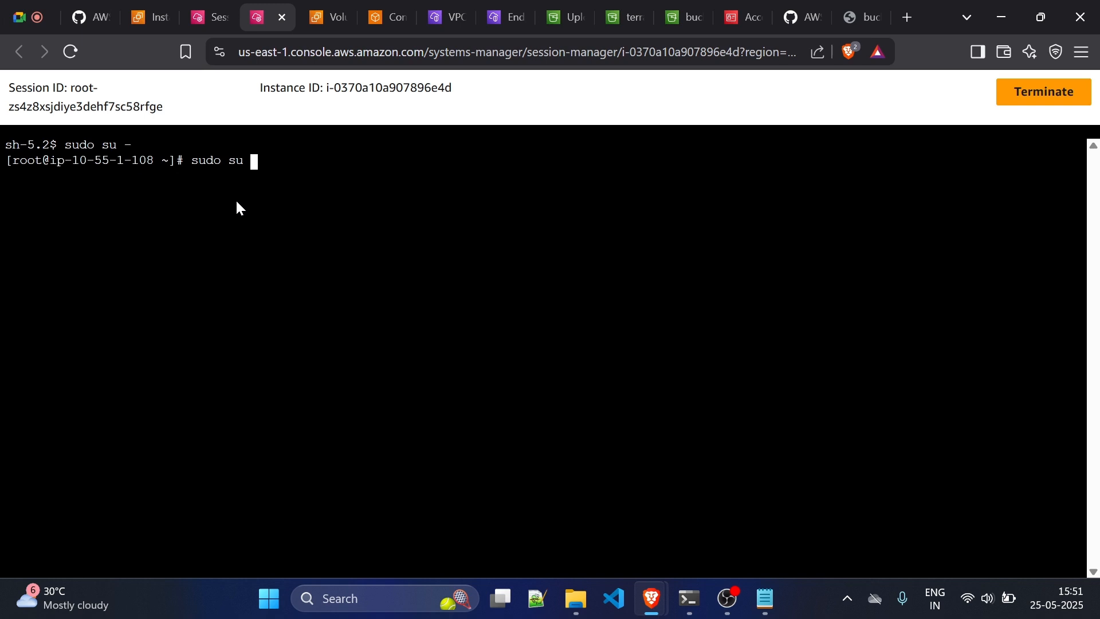
Switch the session's root shell to the ec2-user account with sudo su ec2-user.
text(-user)
drag(256, 162, 295, 162)
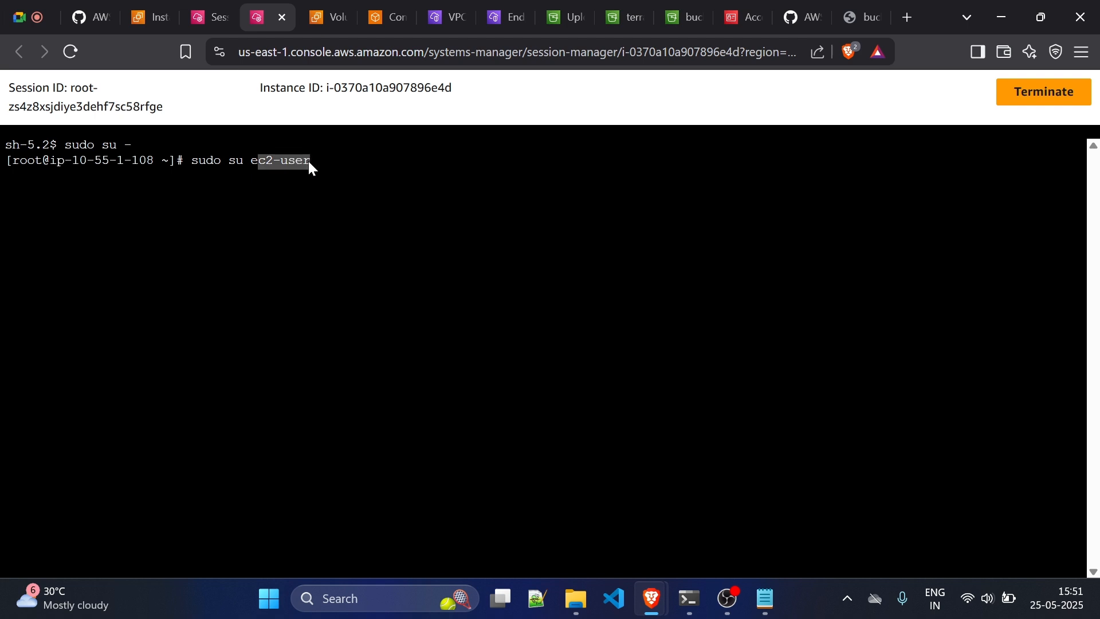
click(310, 165)
key(Return)
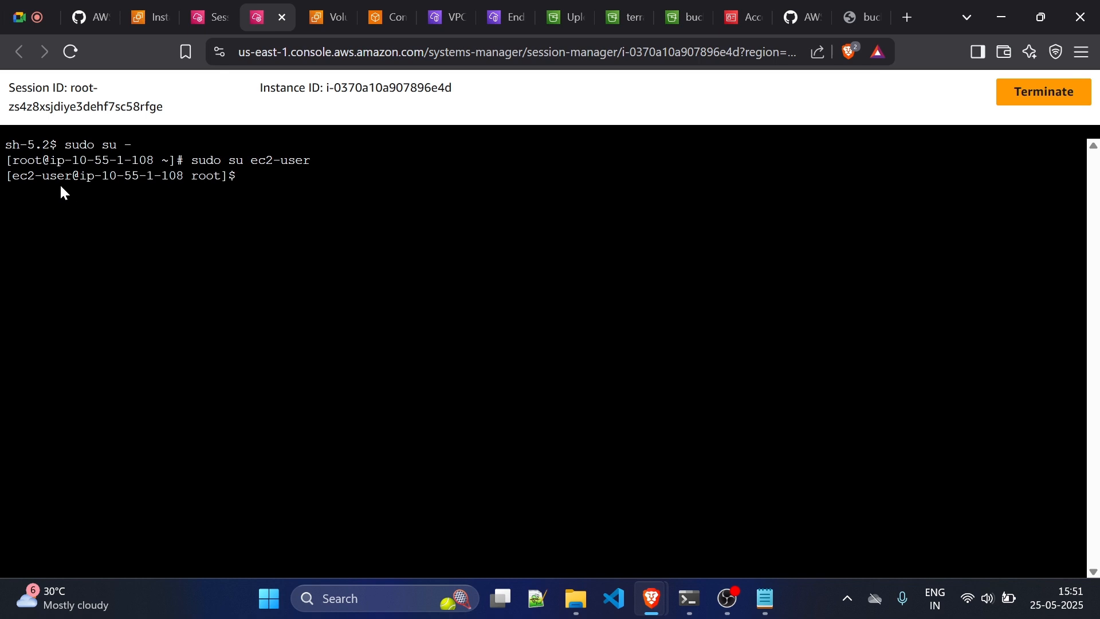
drag(73, 178, 10, 178)
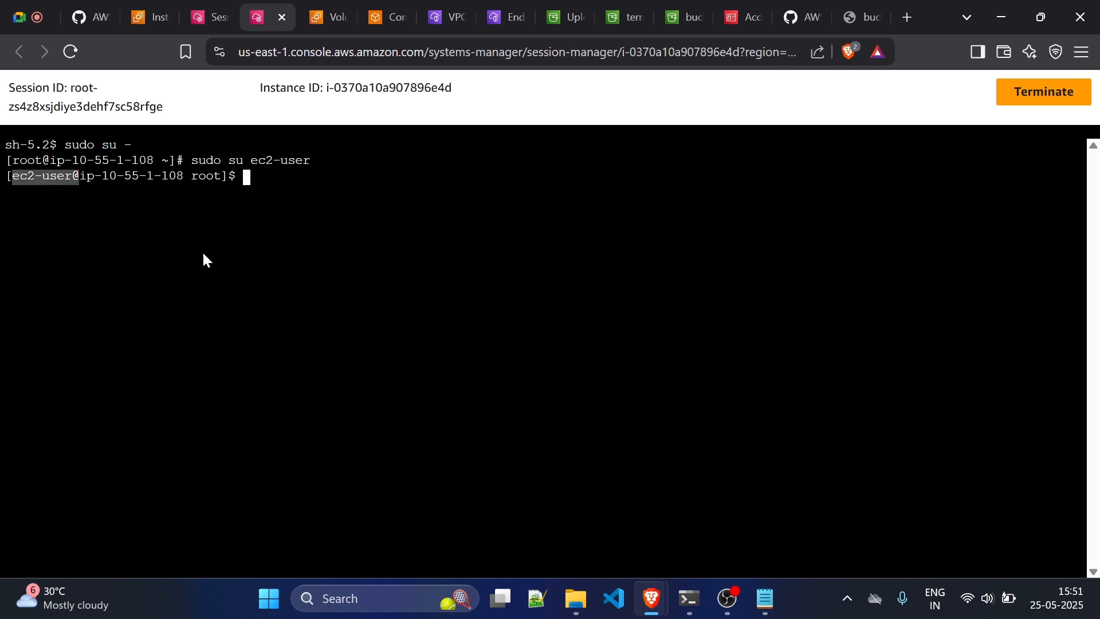
click(221, 261)
key(Return)
key(Return)
Try to change into the .ssh directory as ec2-user.
text(cd .ssh)
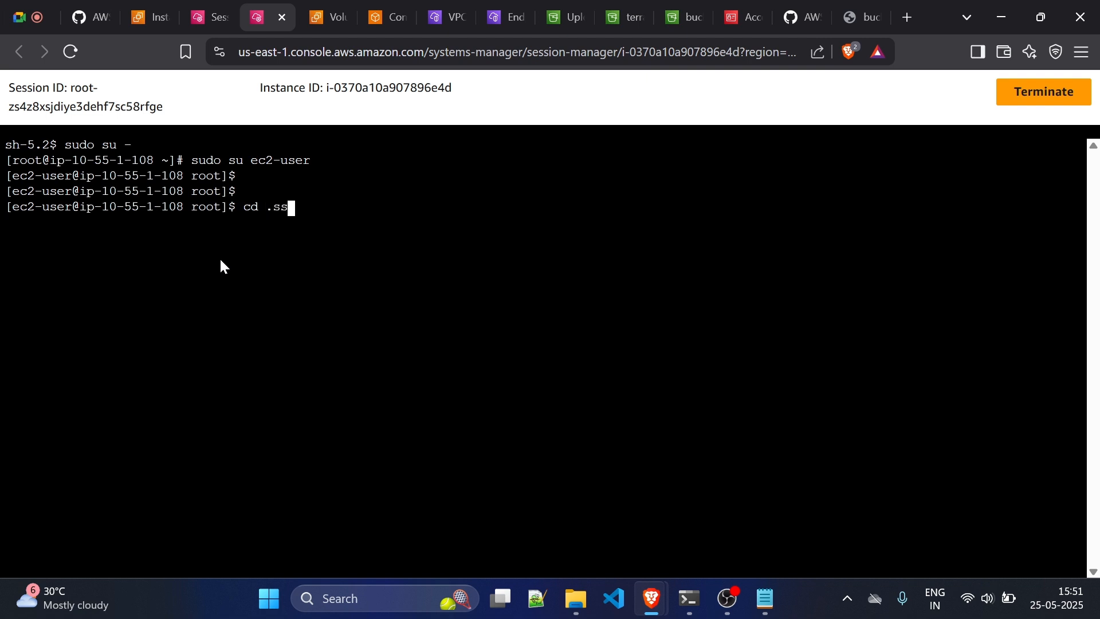
key(Return)
key(Return)
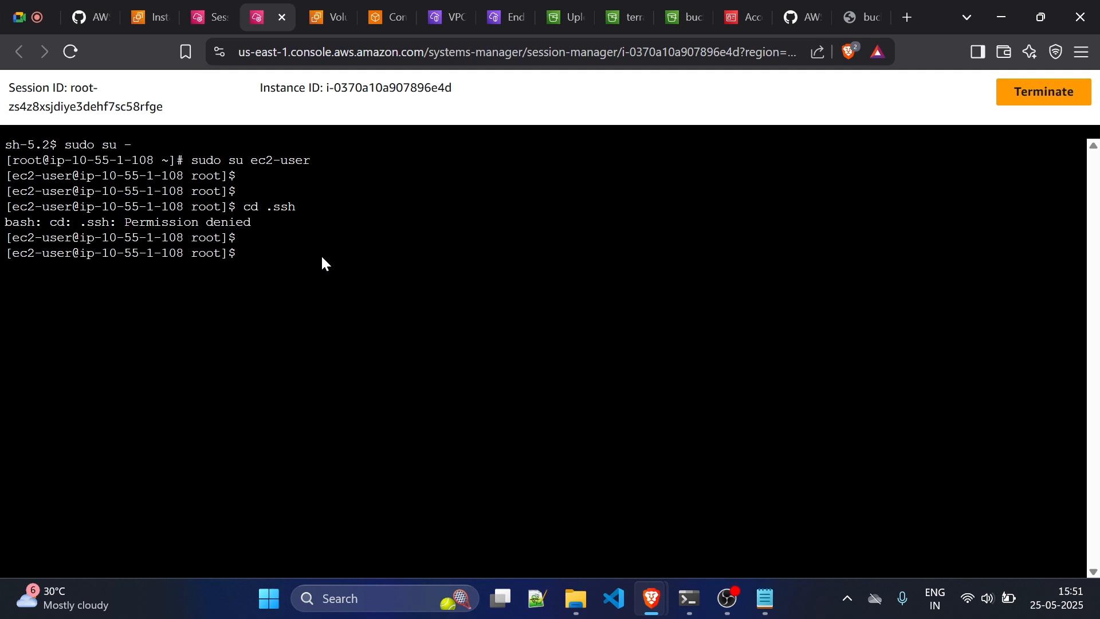
Switch back to root with sudo su, change into the .ssh directory and list its files.
text(sudo su)
key(Return)
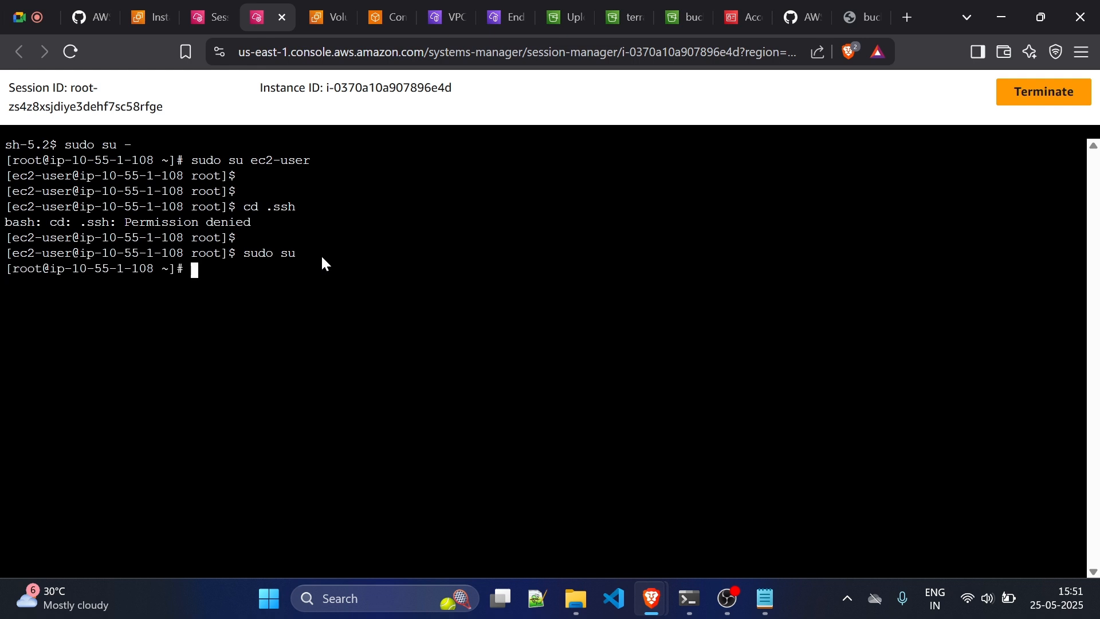
key(Return)
key(Return)
text(cd .ssh)
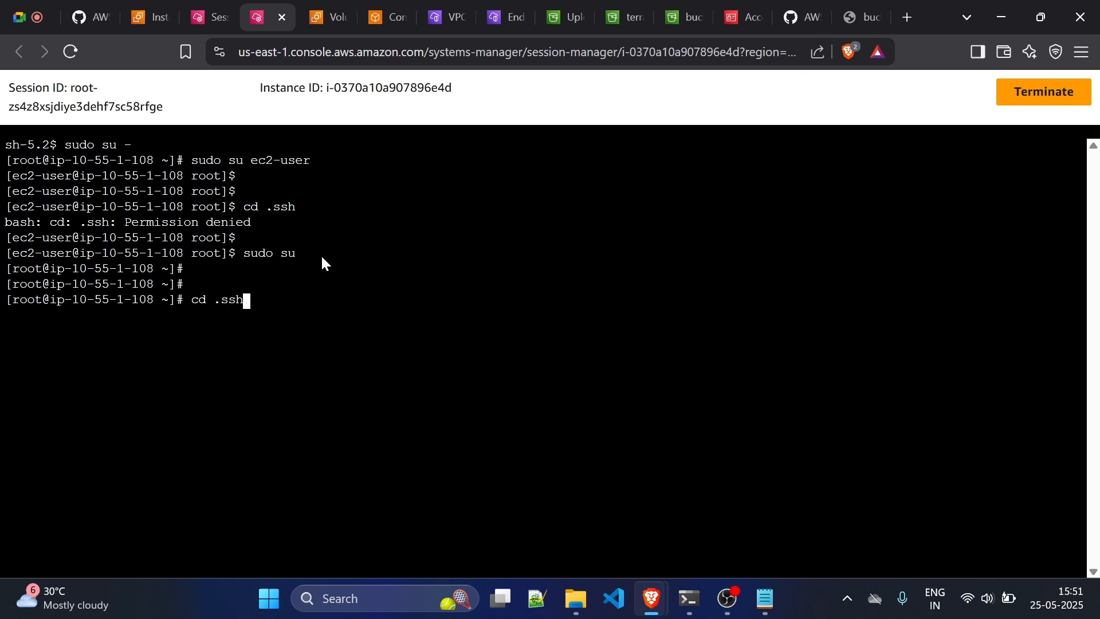
key(Return)
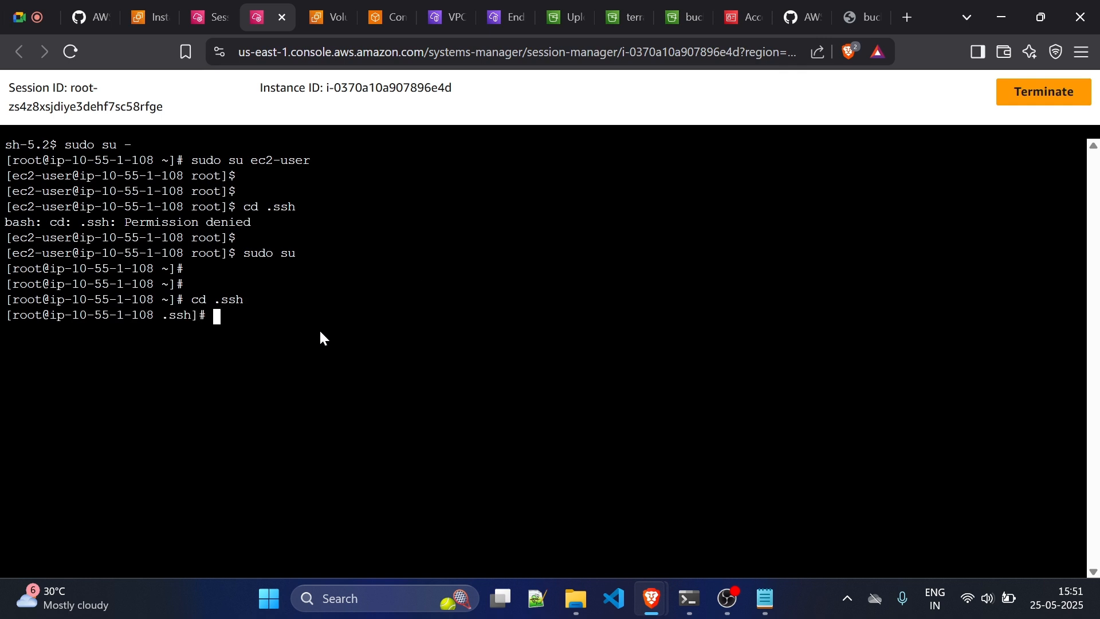
drag(192, 314, 168, 317)
click(226, 321)
key(Return)
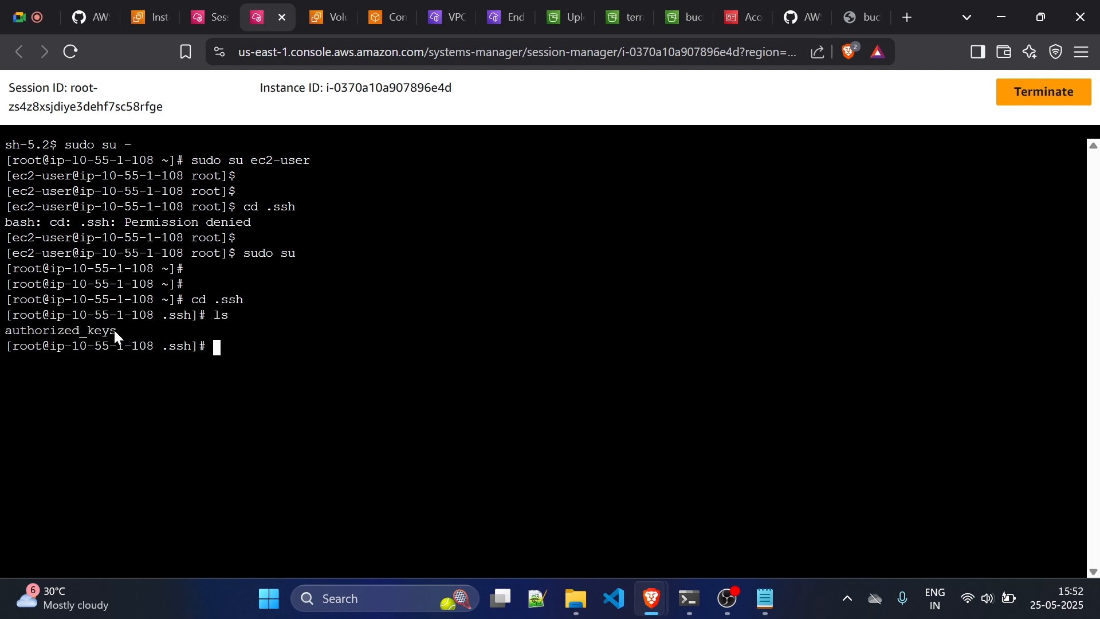
drag(116, 331, 8, 338)
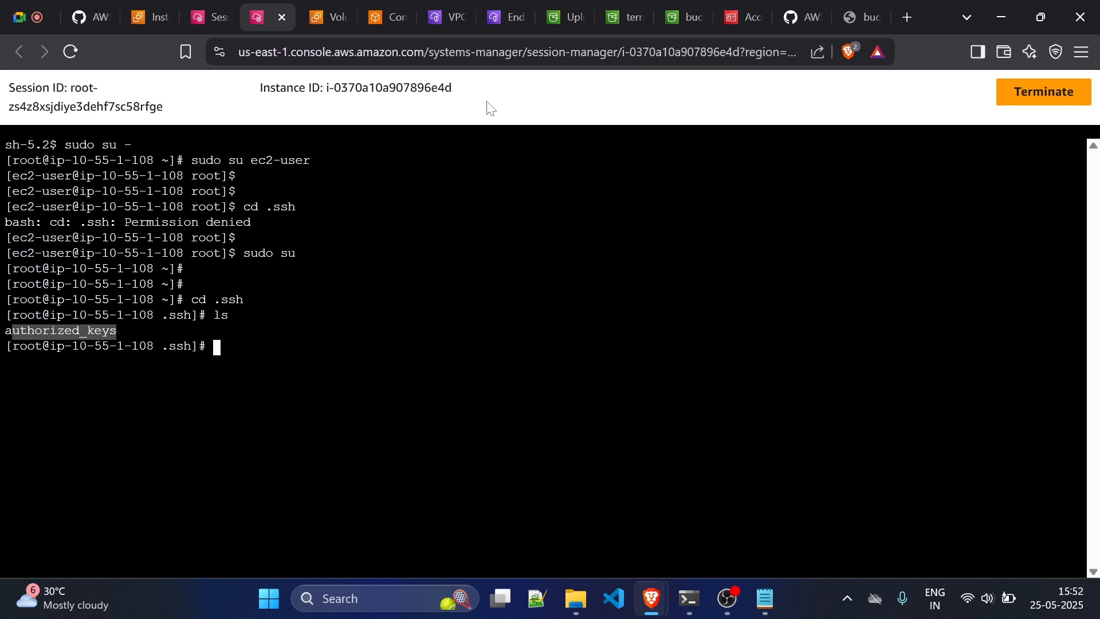
Look up the session's instance ID on the EC2 Instances page to identify the connected server, and return to the session.
drag(452, 88, 325, 87)
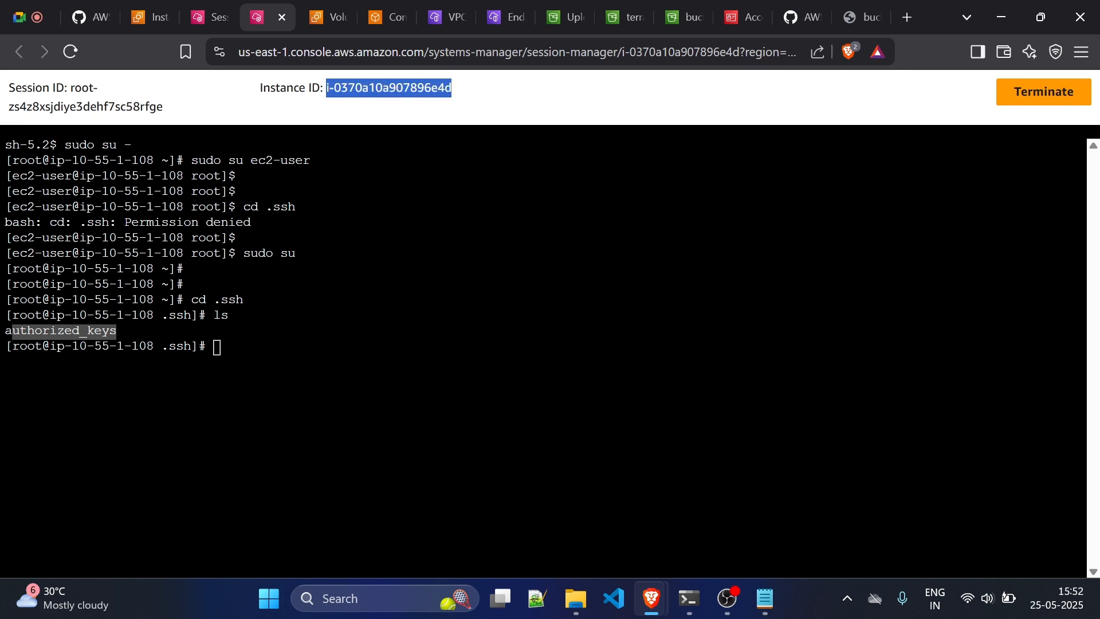
click(150, 18)
key(ctrl+f)
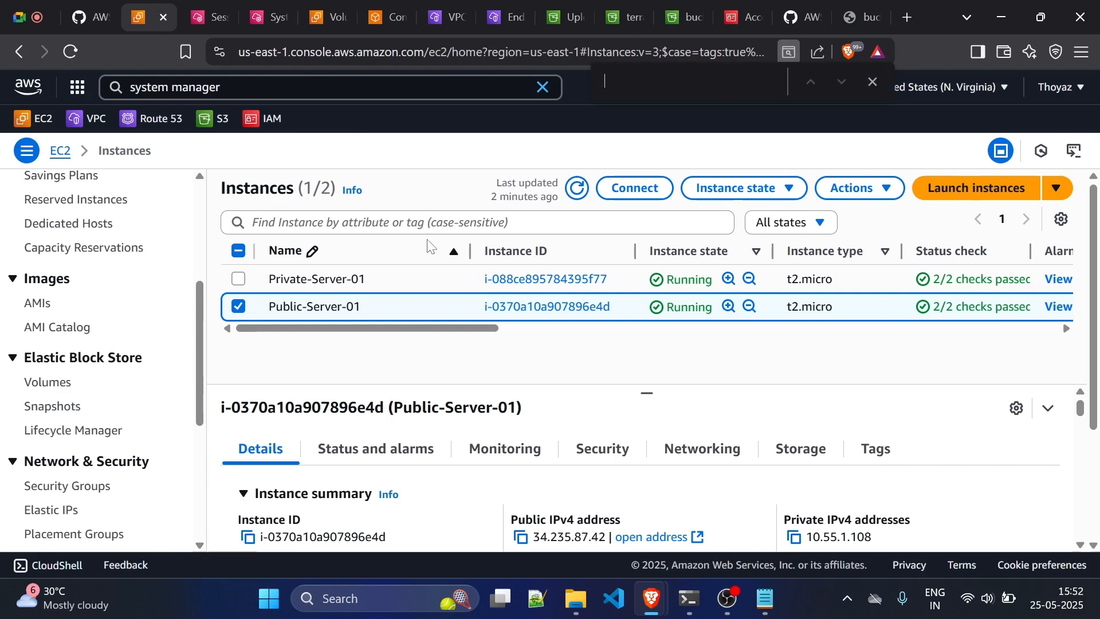
text(i-0370a10a907896e4d)
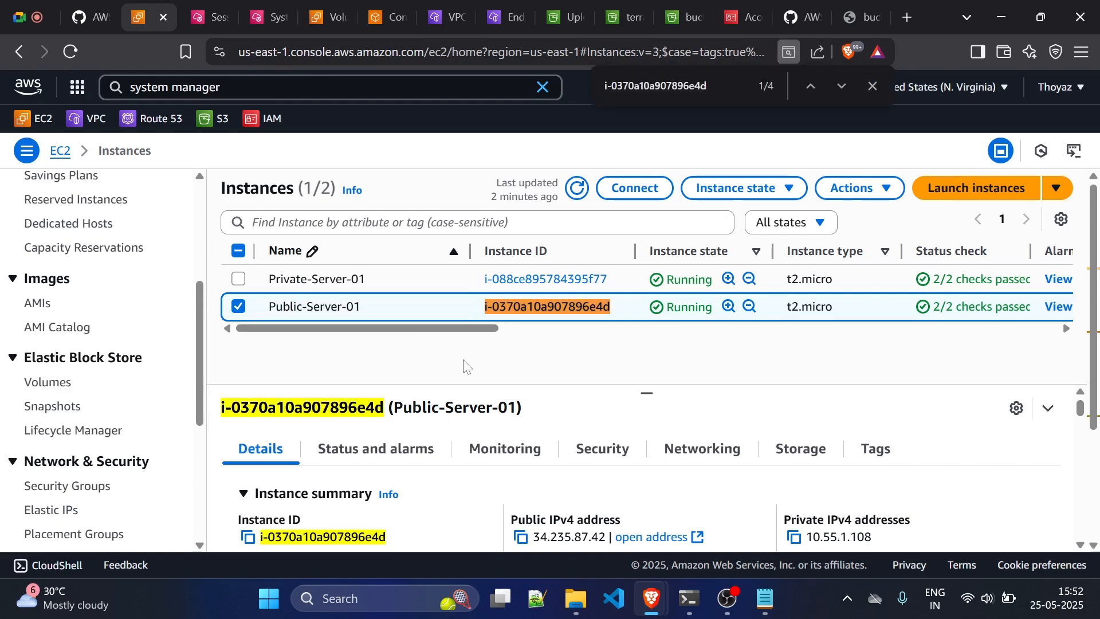
click(257, 17)
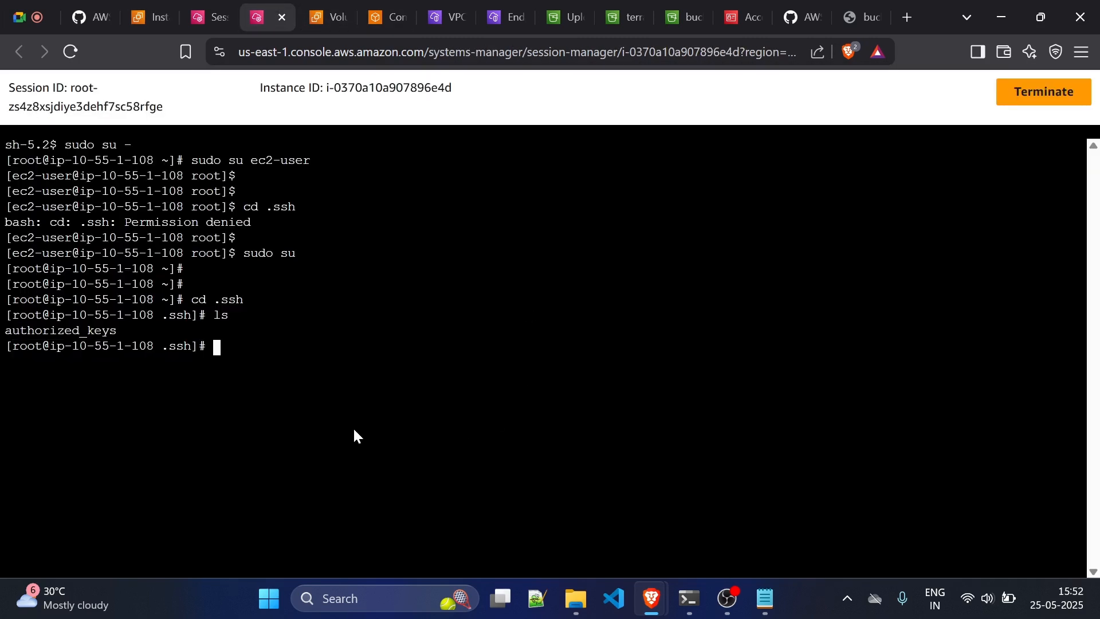
Open the authorized_keys file in nano and place the cursor on the empty line below the existing key.
drag(114, 332, 5, 314)
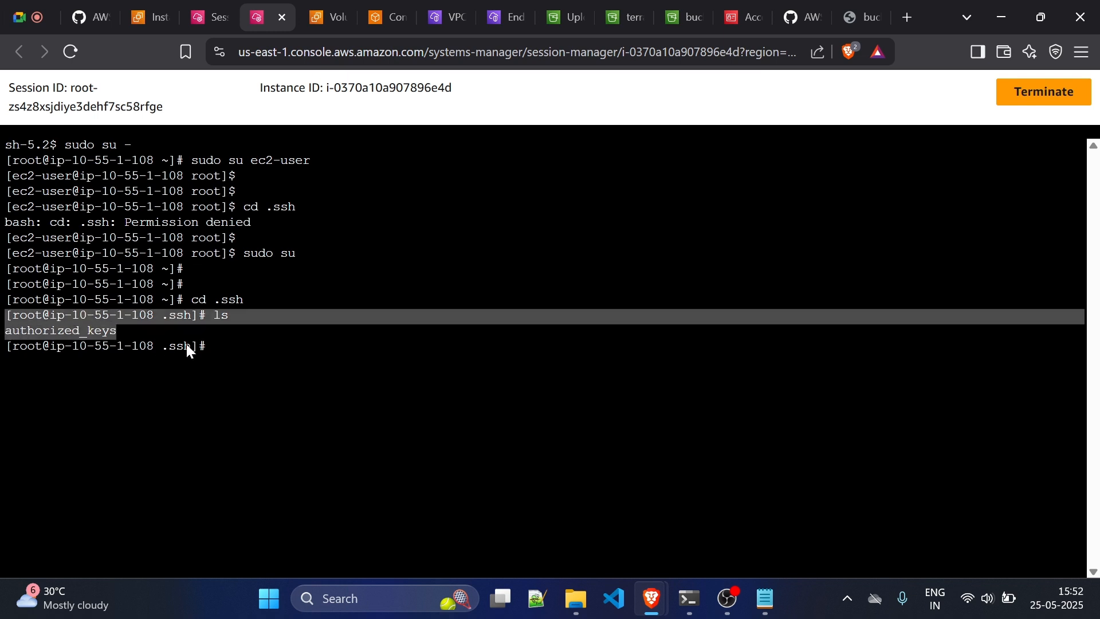
click(187, 343)
text(nano)
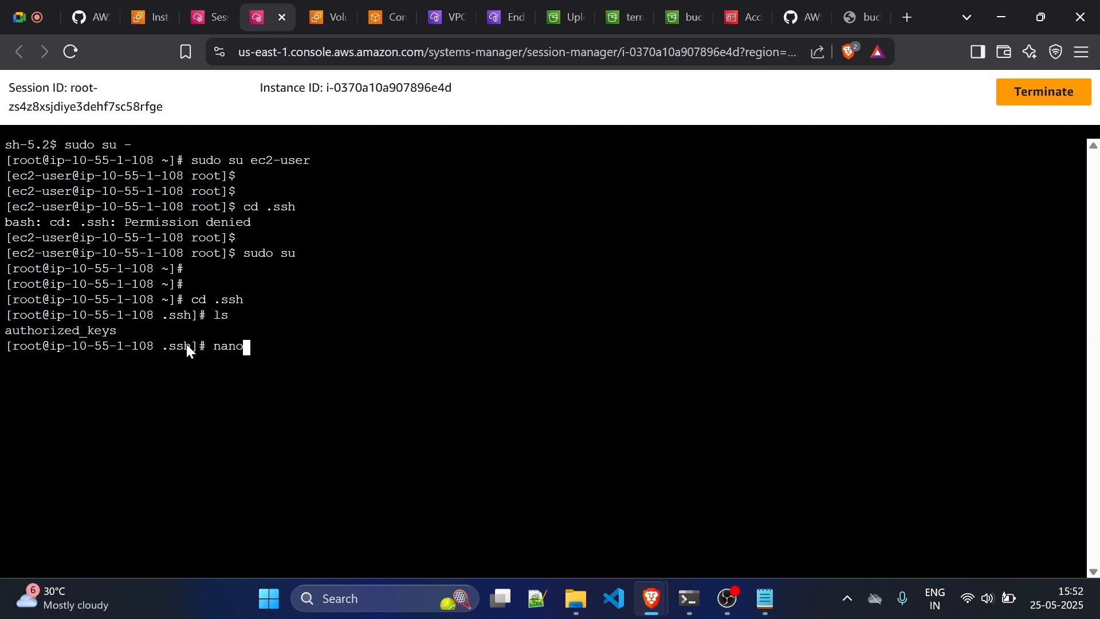
text( auth)
key(Tab)
key(Return)
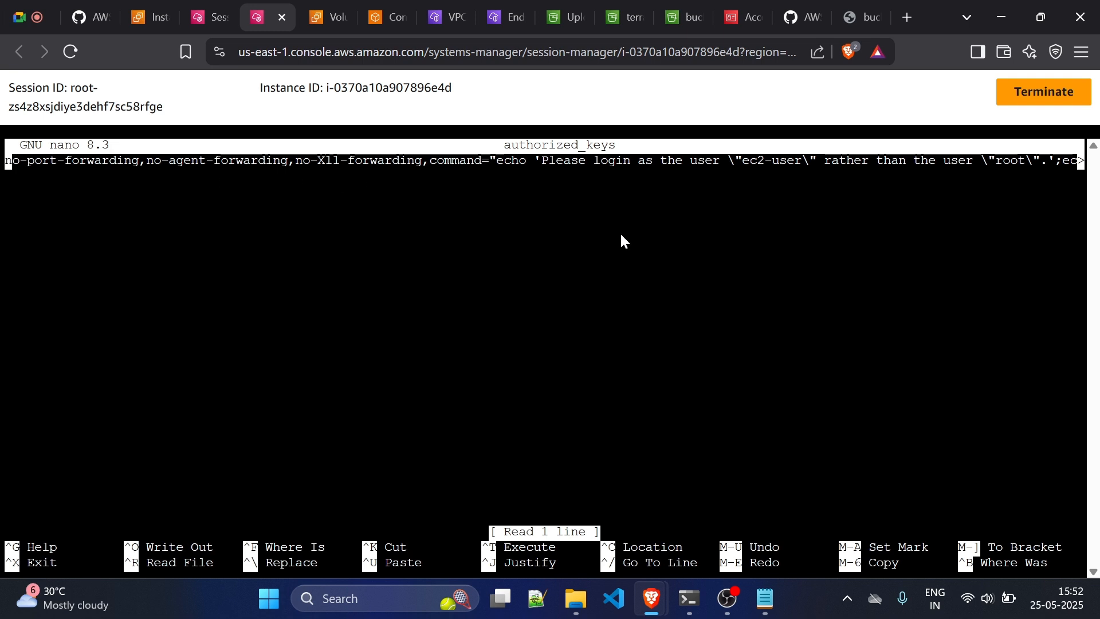
key(Down)
Search Windows for puttygen and open the PuTTY Key Generator.
key(super)
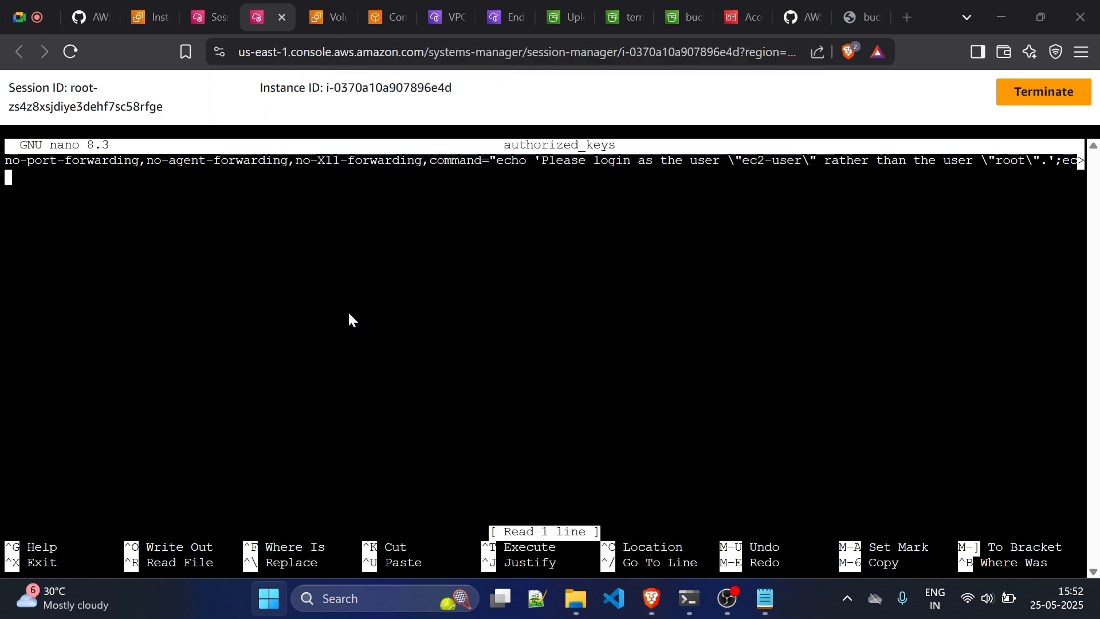
text(puty)
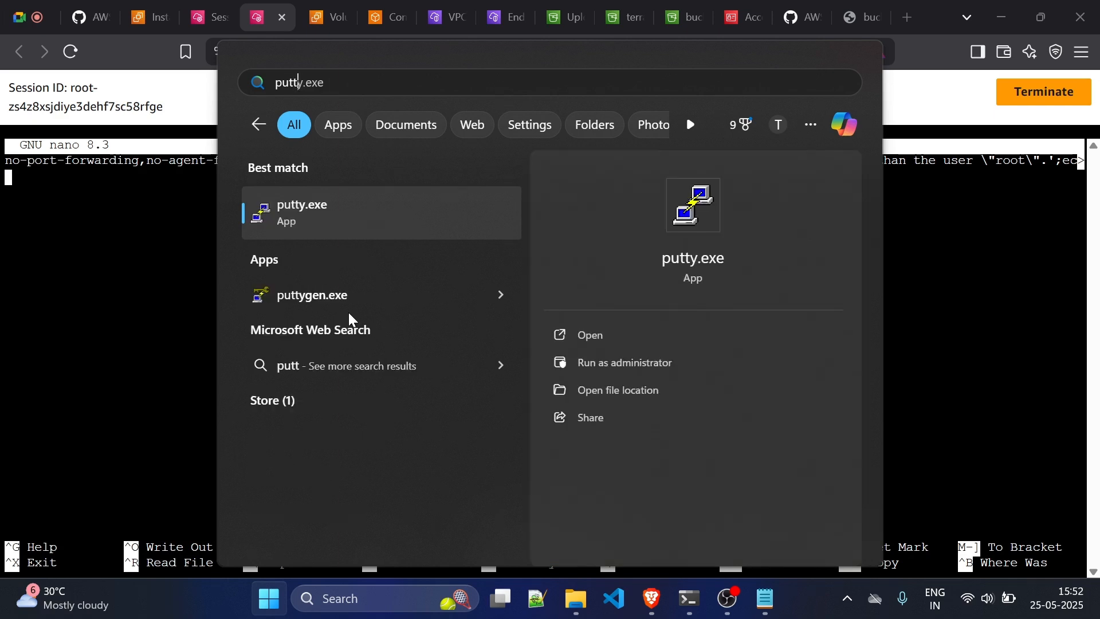
key(BackSpace)
text(ty)
key(BackSpace)
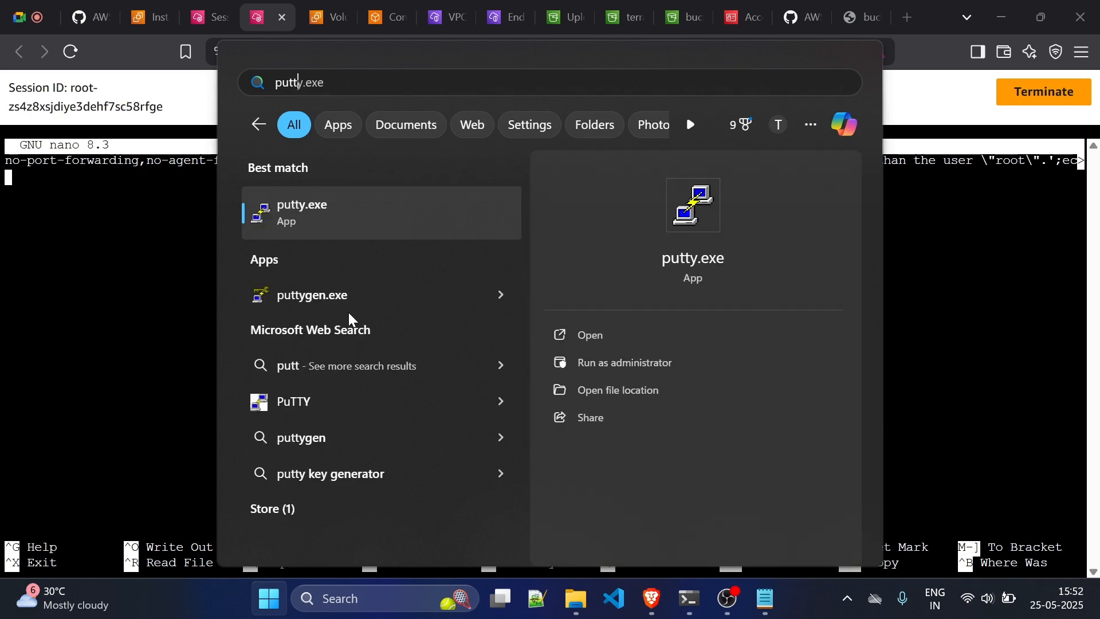
text(ygen)
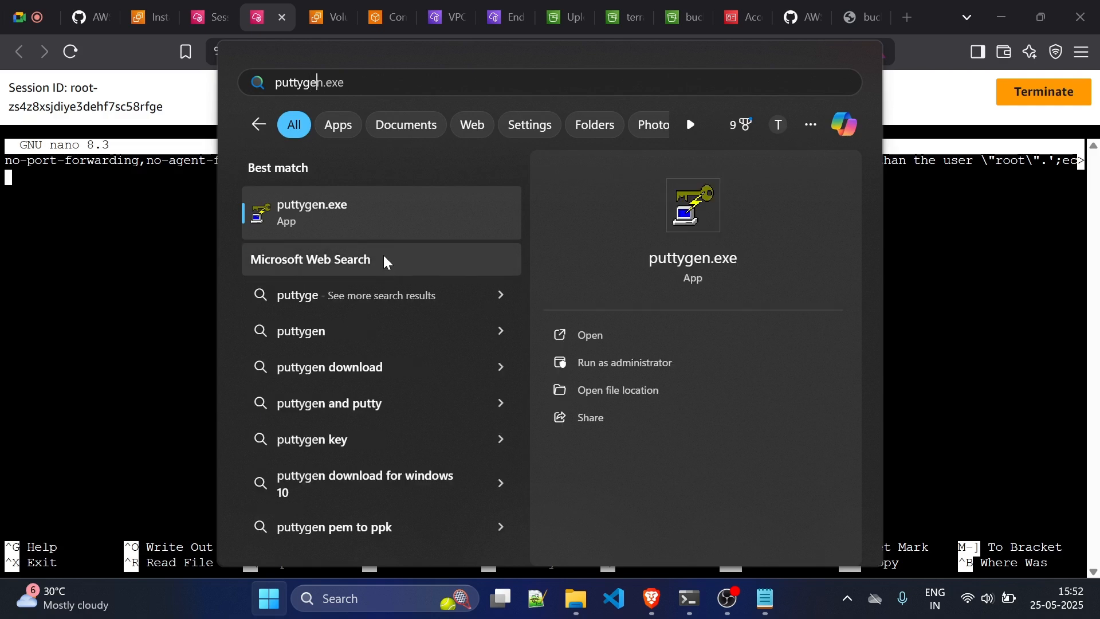
click(385, 216)
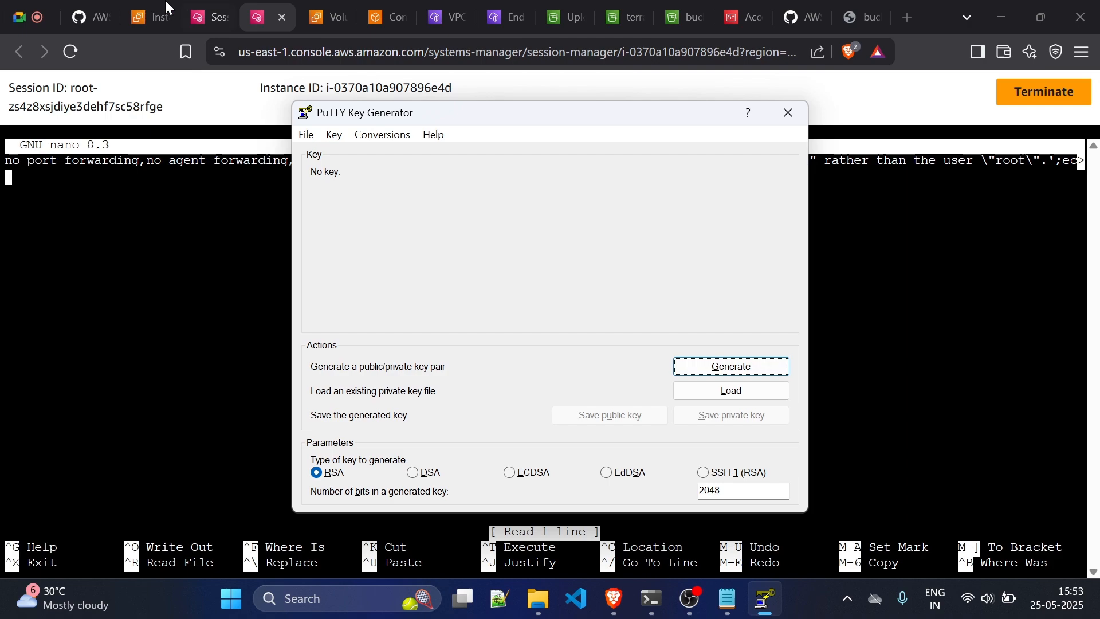
Review the terminal commands for editing authorized_keys in the 07_R_Class_07.md notes, and return to the session.
click(92, 17)
scroll(478, 447, down, 5)
scroll(478, 447, down, 15)
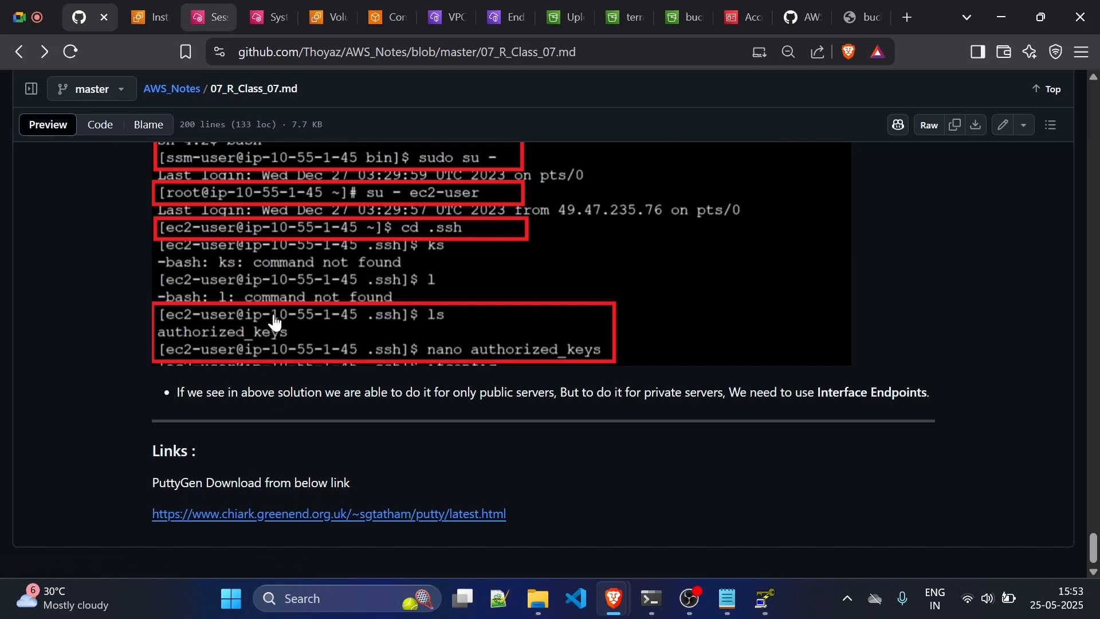
scroll(278, 324, up, 10)
scroll(277, 326, up, 12)
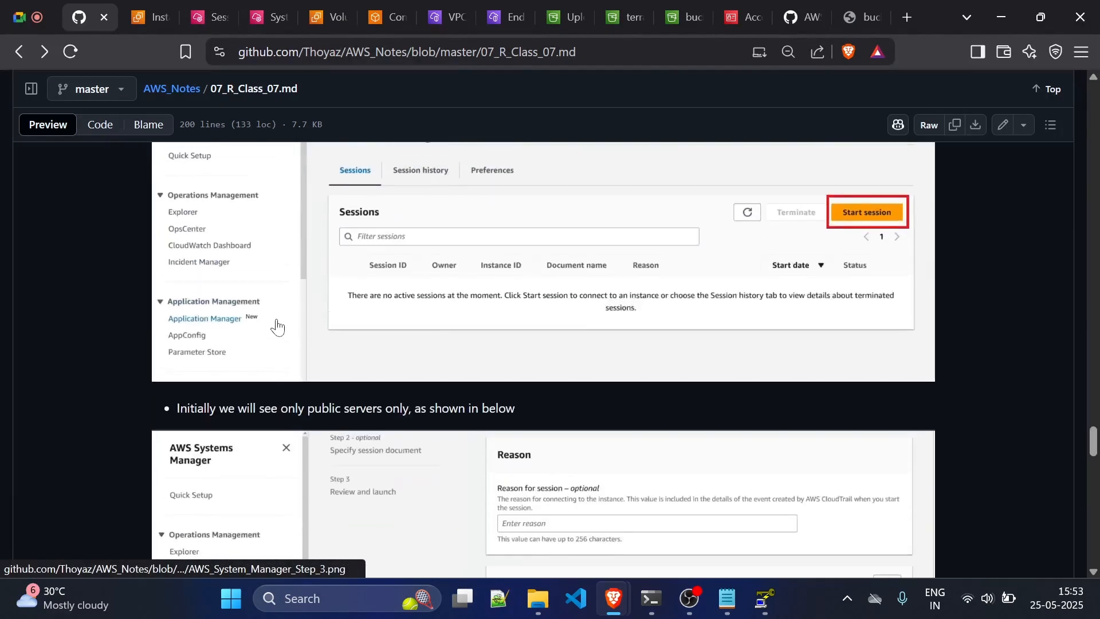
scroll(277, 326, down, 10)
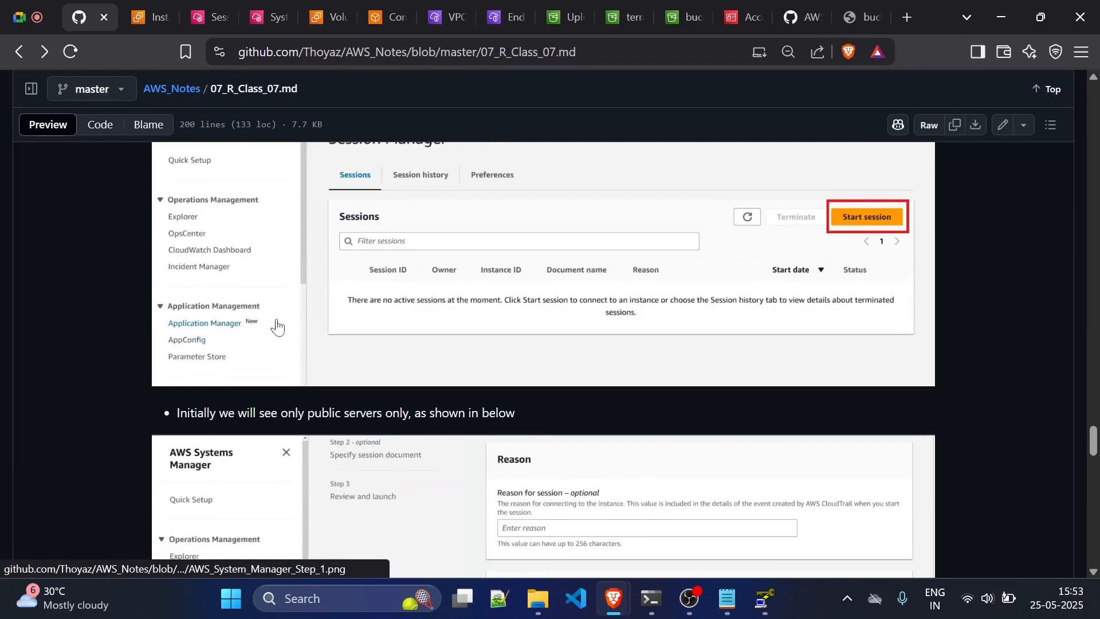
scroll(543, 414, down, 15)
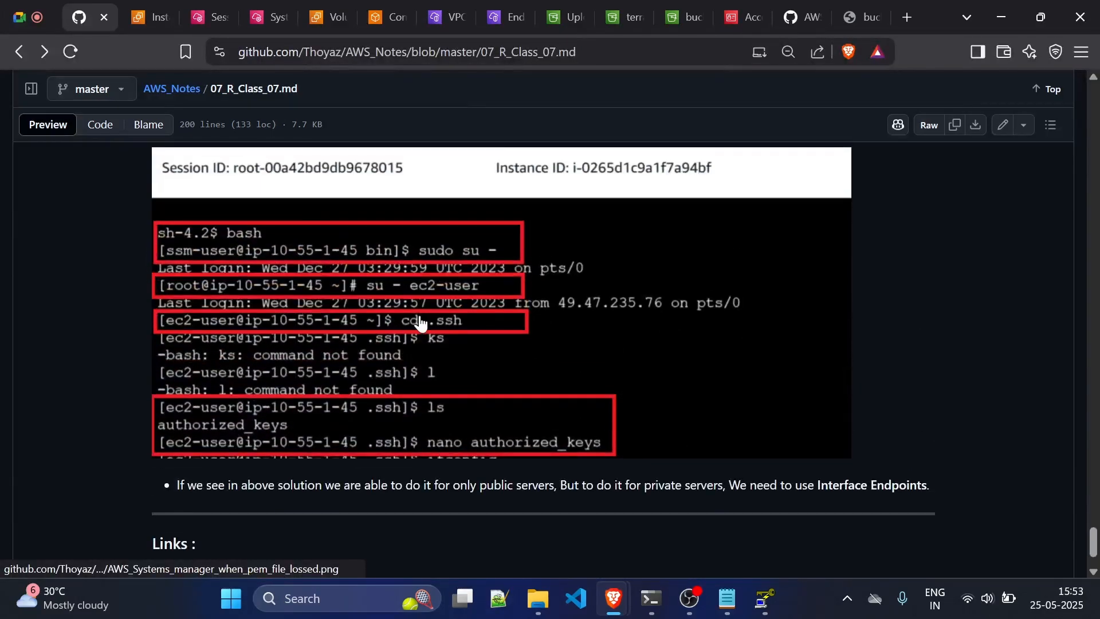
click(252, 16)
key(Down)
Generate a 2048-bit RSA key pair in PuTTY Key Generator and set its key comment to AWS-EP-Key.
click(764, 599)
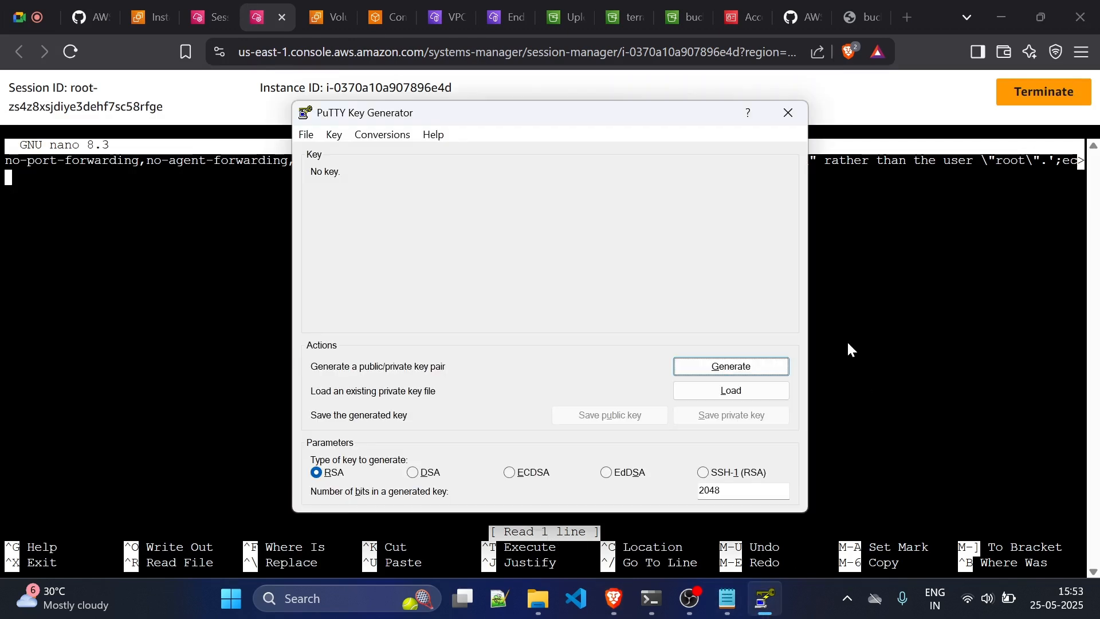
click(717, 372)
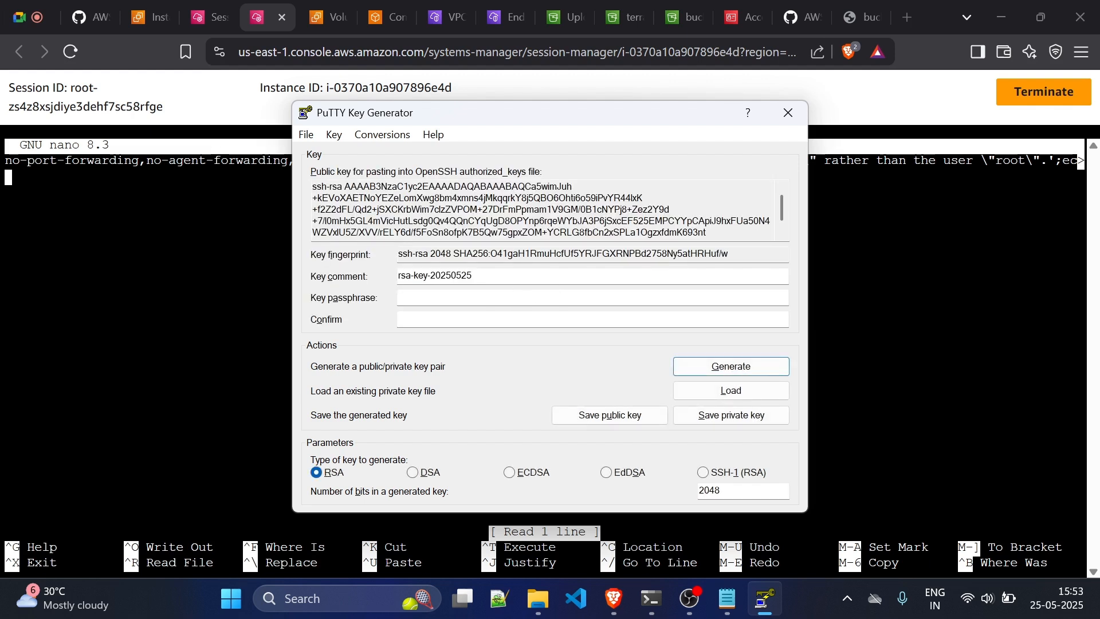
click(493, 275)
key(ctrl+a)
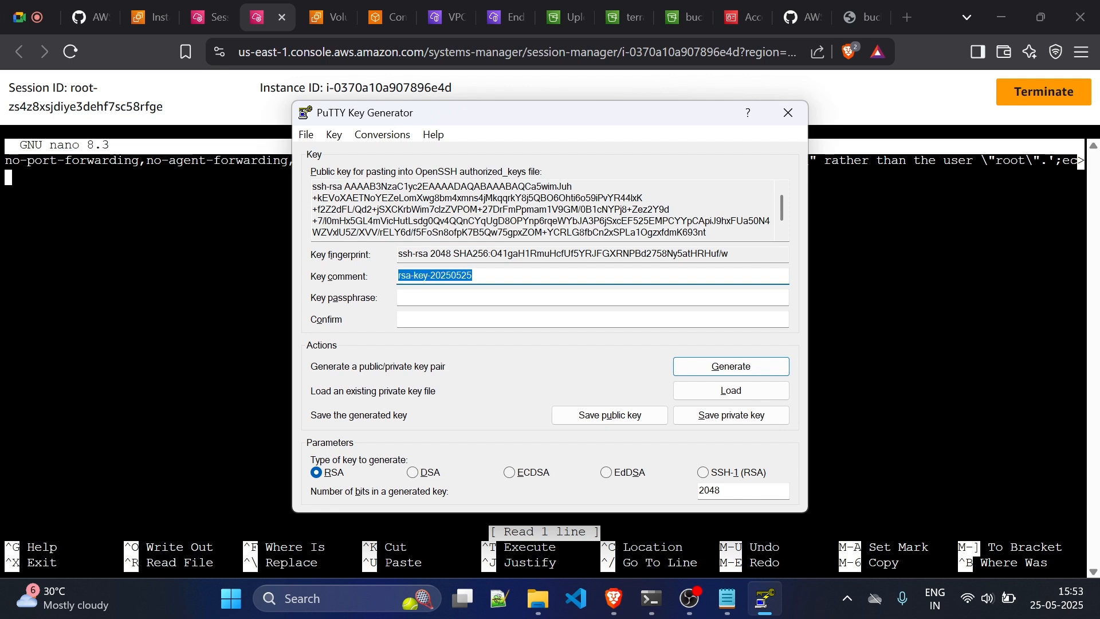
text(AWS-EP-Key)
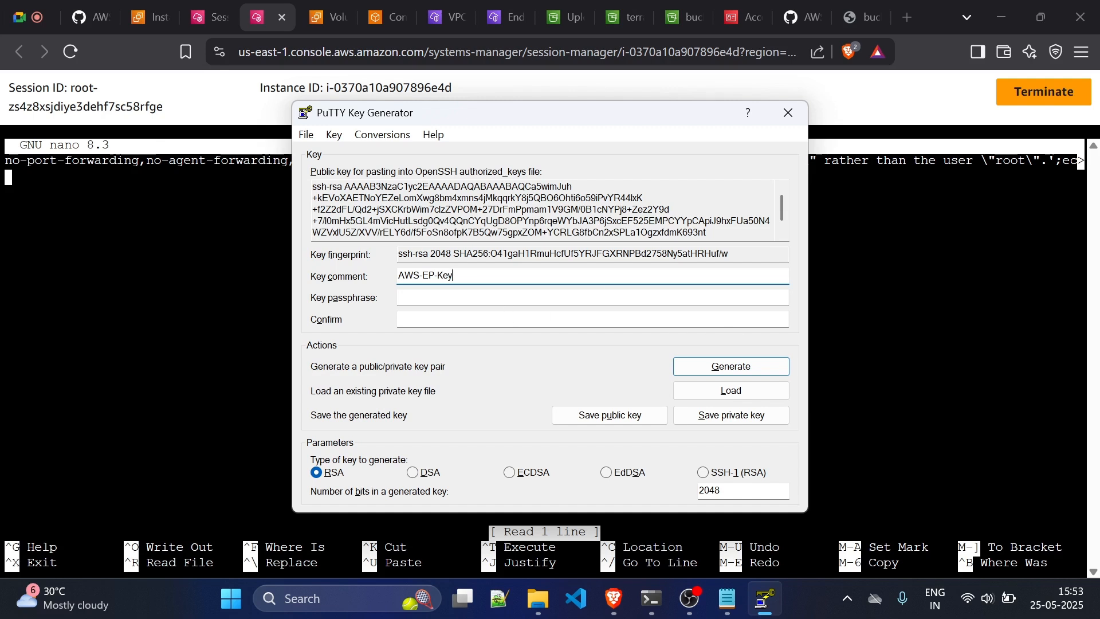
Save the private key without a passphrase as AWS-EP-Key in PPK format in the TZ_YT folder.
click(747, 421)
click(575, 368)
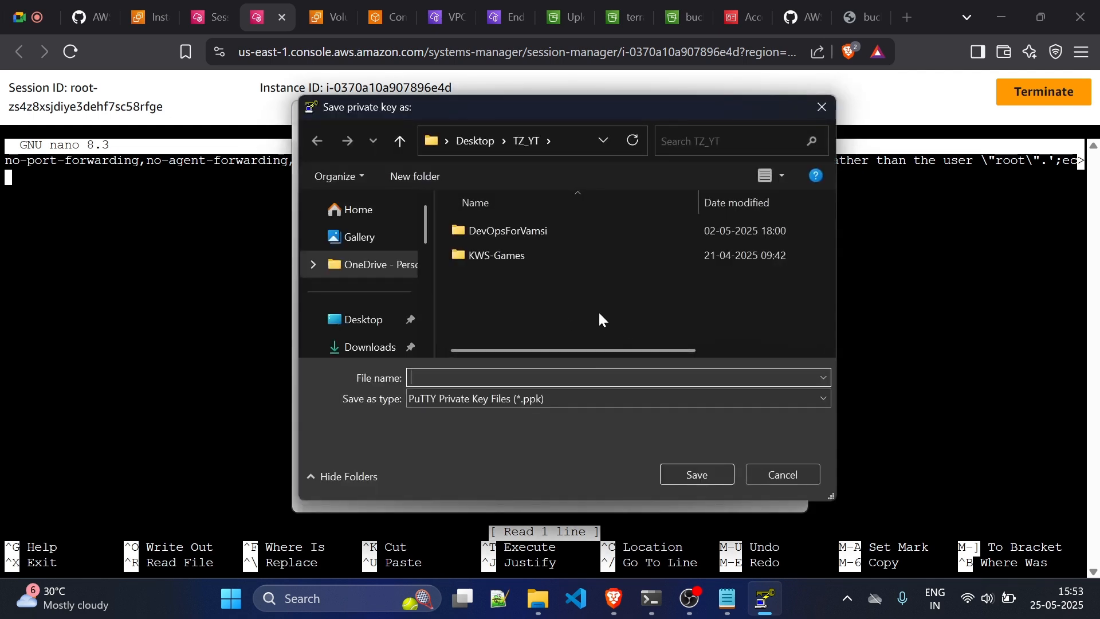
text(i-0370a10a907896e4d)
key(ctrl+z)
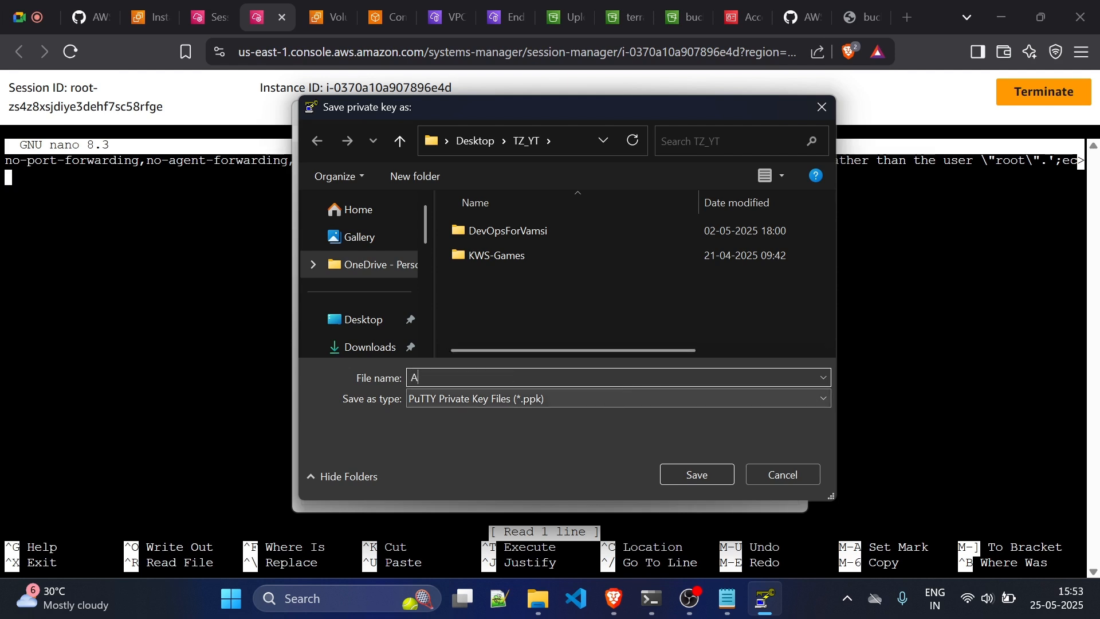
text(AWS-EP-Key)
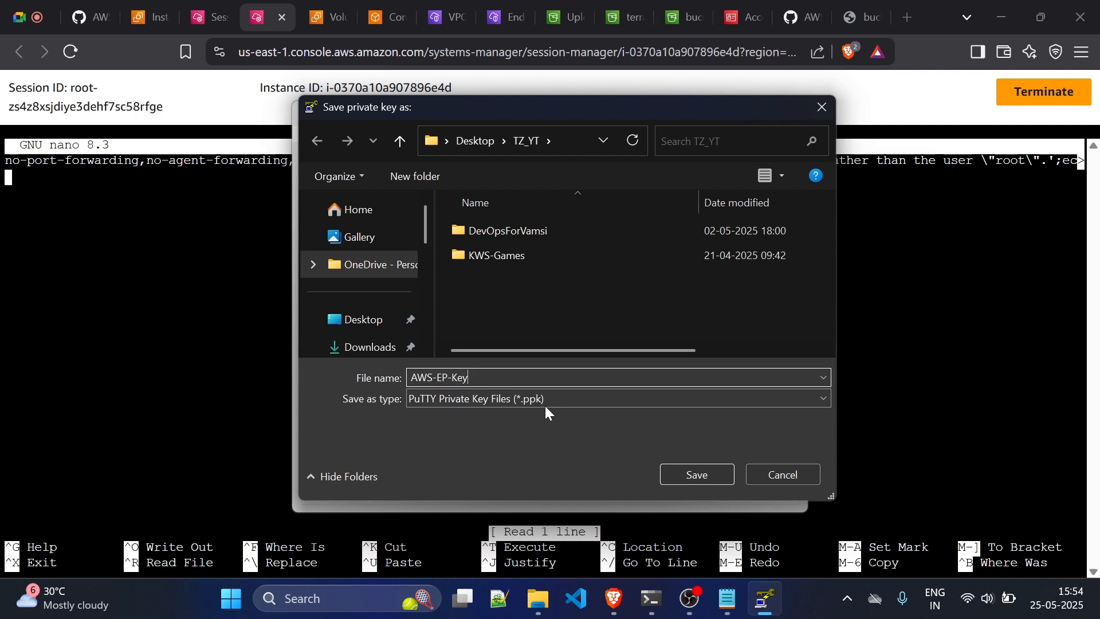
click(714, 476)
Save the public key as AWS-EP-Key, without a file extension, in the TZ_YT folder.
click(623, 415)
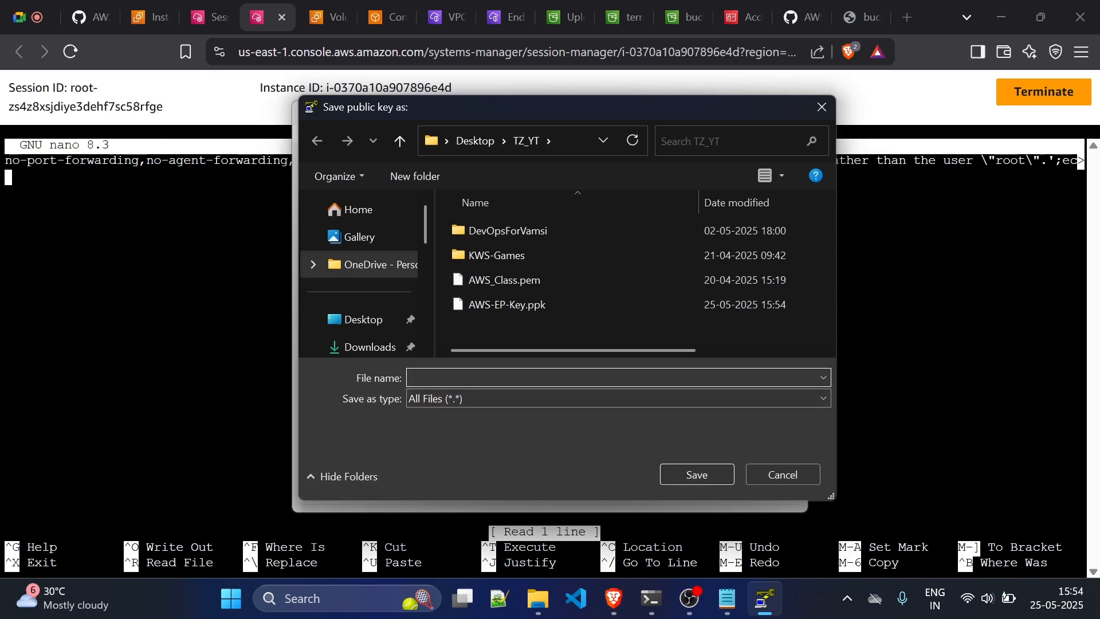
click(536, 306)
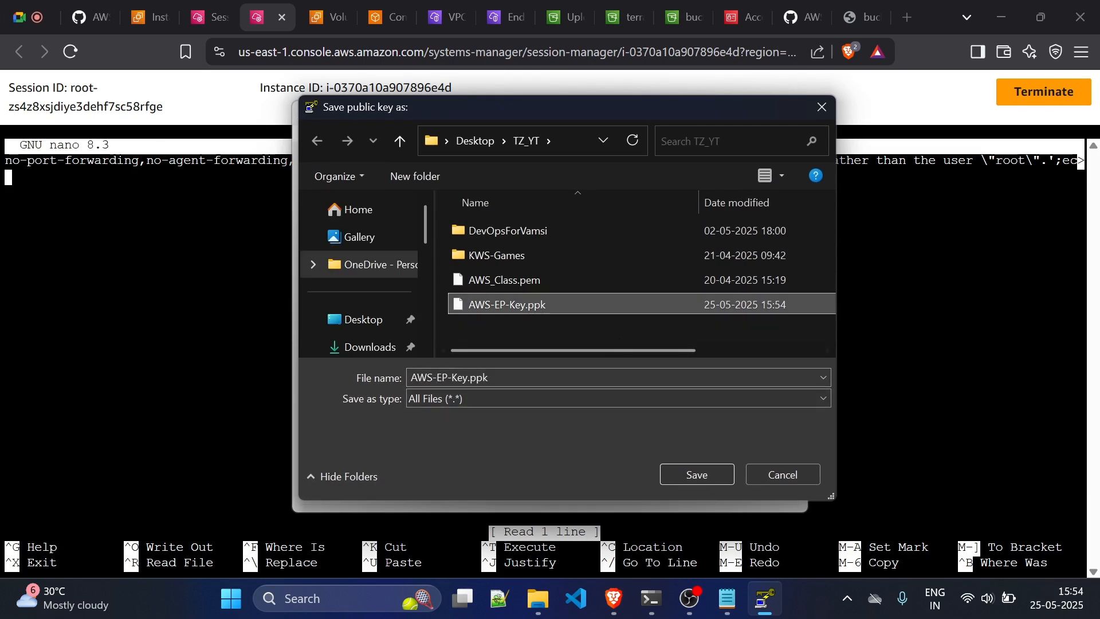
click(516, 378)
click(516, 378)
key(BackSpace)
key(BackSpace)
key(BackSpace)
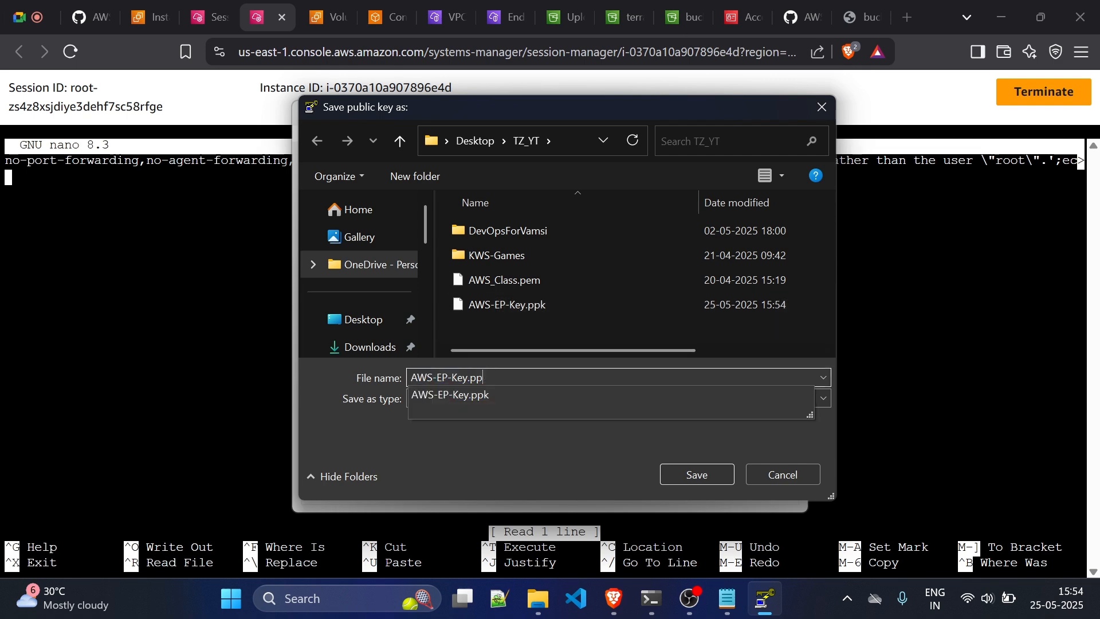
click(725, 476)
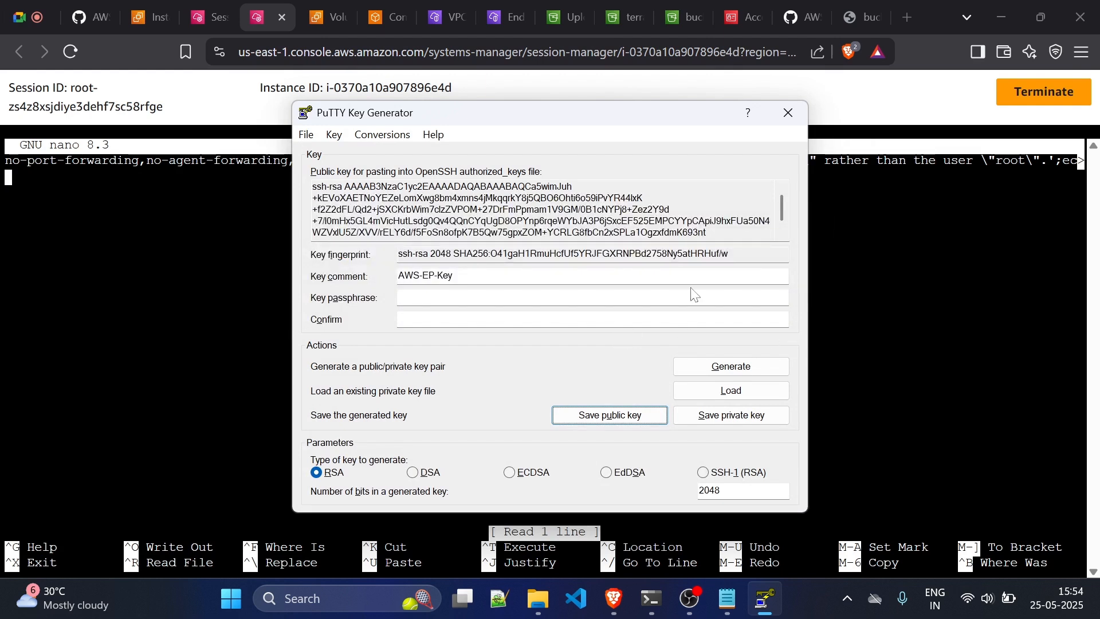
Copy the whole OpenSSH public key into a new line of authorized_keys in nano, then save the file and exit.
drag(313, 186, 607, 236)
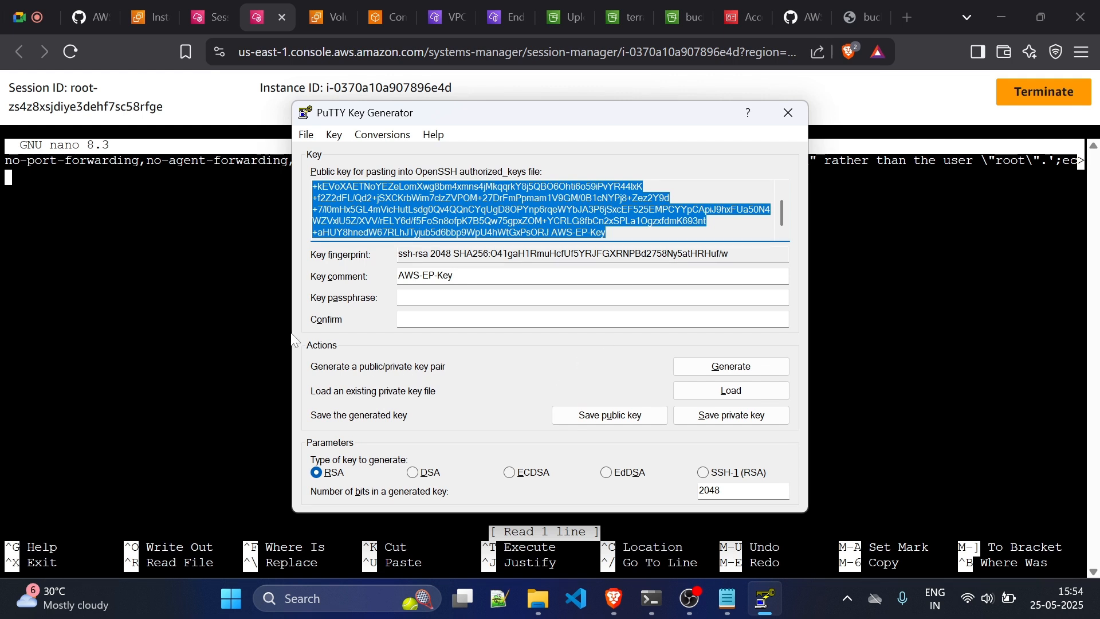
click(150, 251)
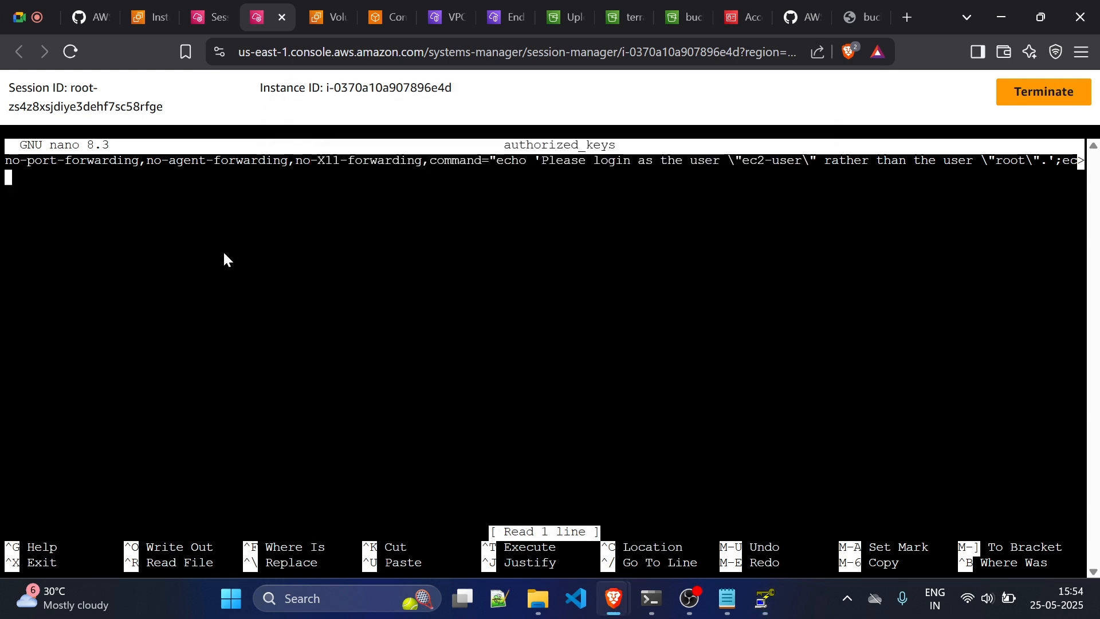
key(ctrl+v)
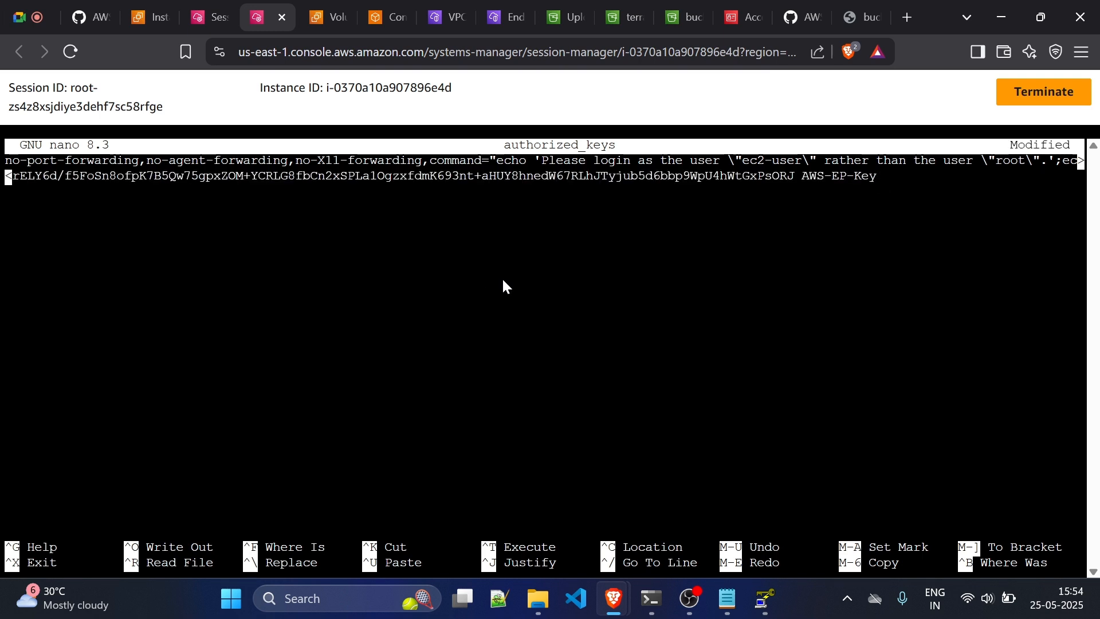
key(ctrl+x)
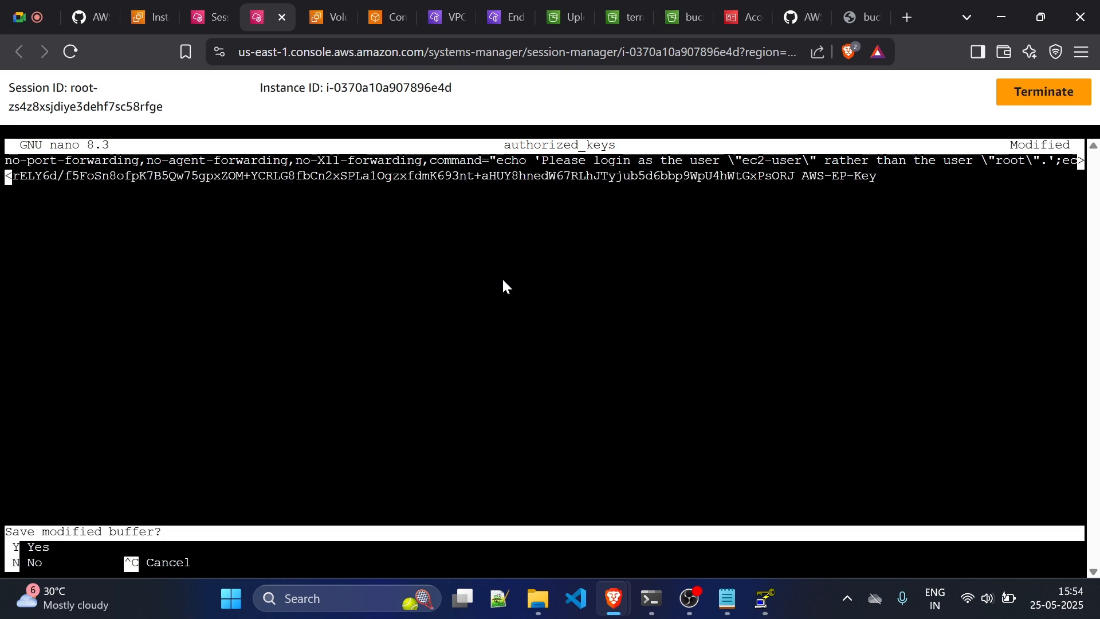
key(y)
key(Return)
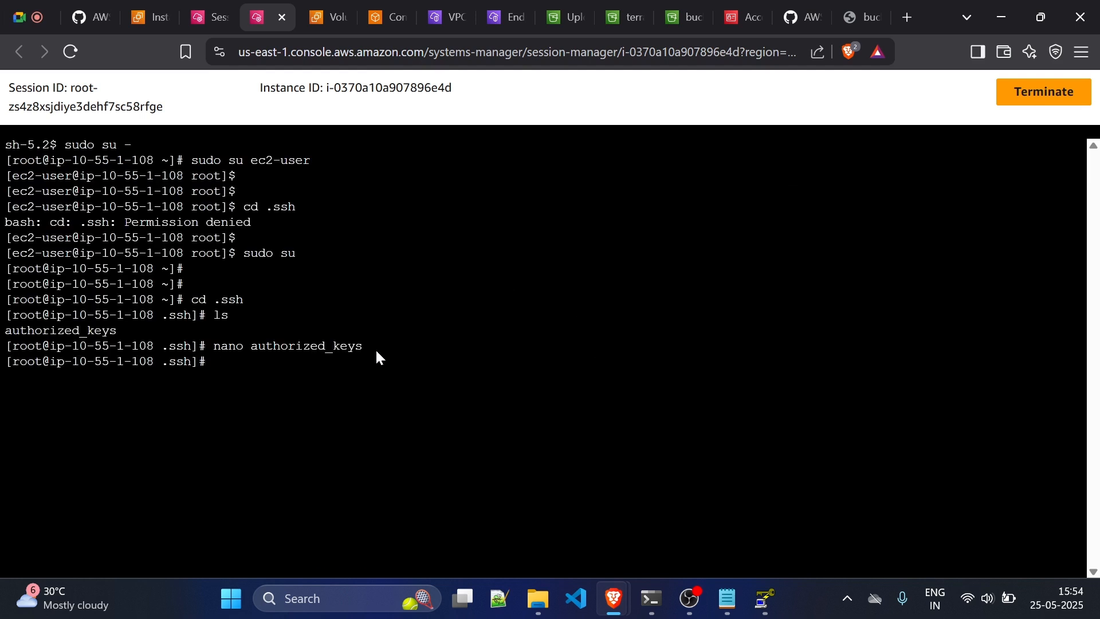
Print authorized_keys with cat and check the key entries in it.
drag(366, 350, 253, 346)
click(400, 407)
key(Return)
key(Return)
text(cat )
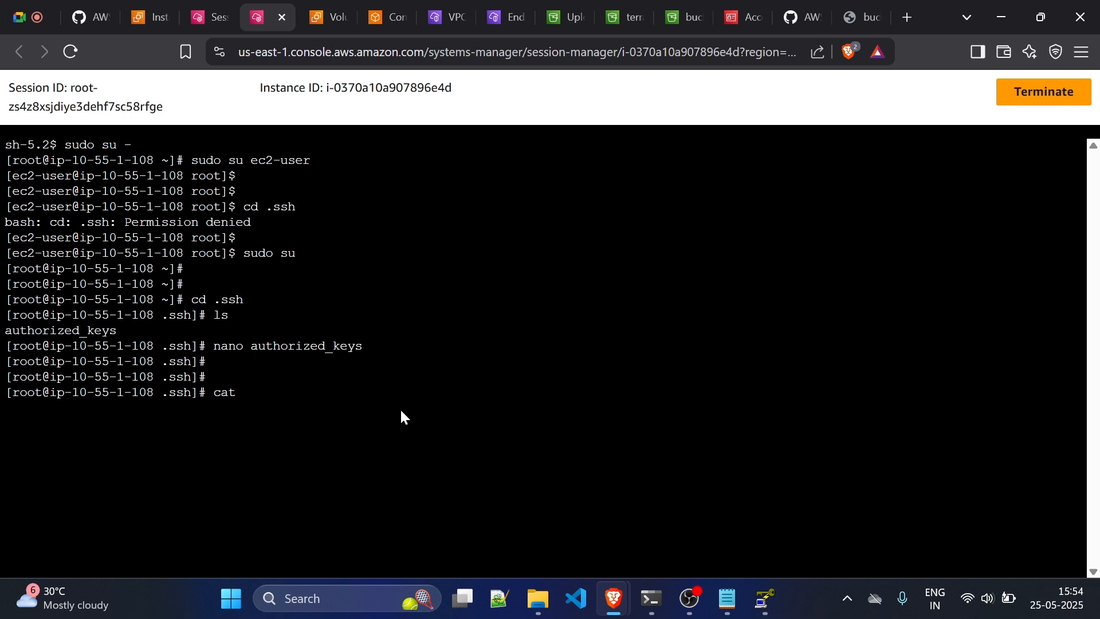
text(authorized_keys)
key(Return)
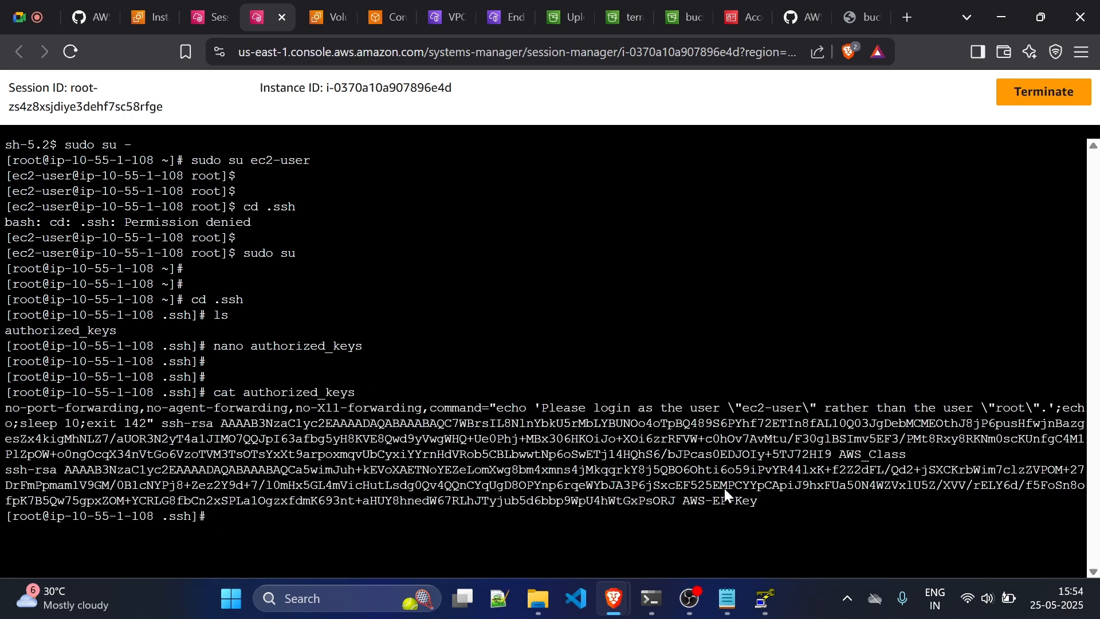
drag(757, 497, 154, 419)
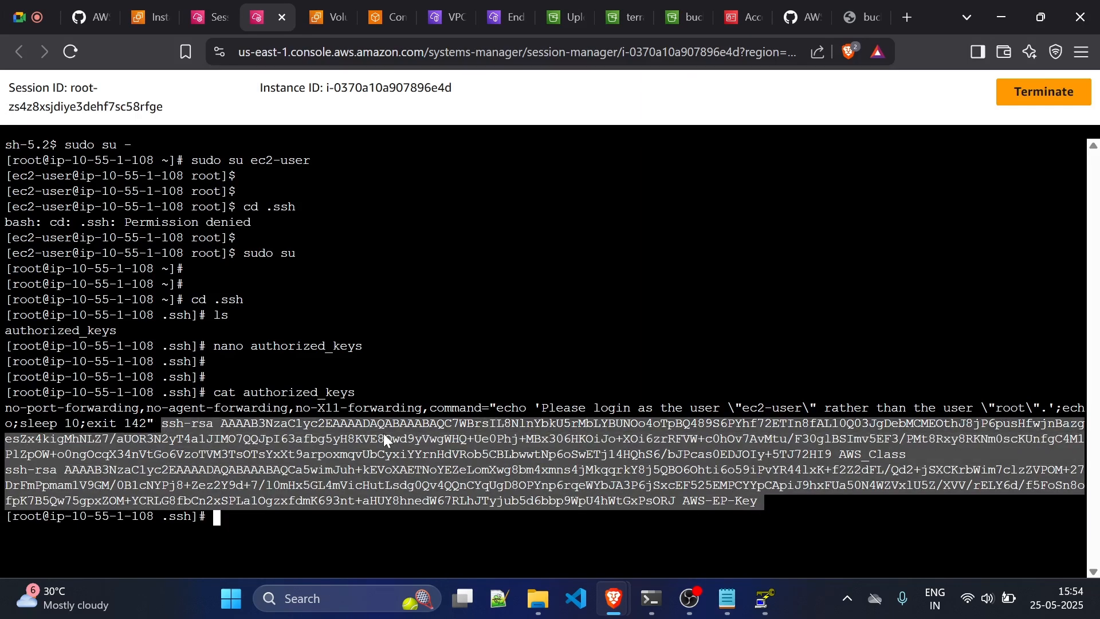
click(434, 445)
key(Return)
key(Return)
key(Return)
key(Return)
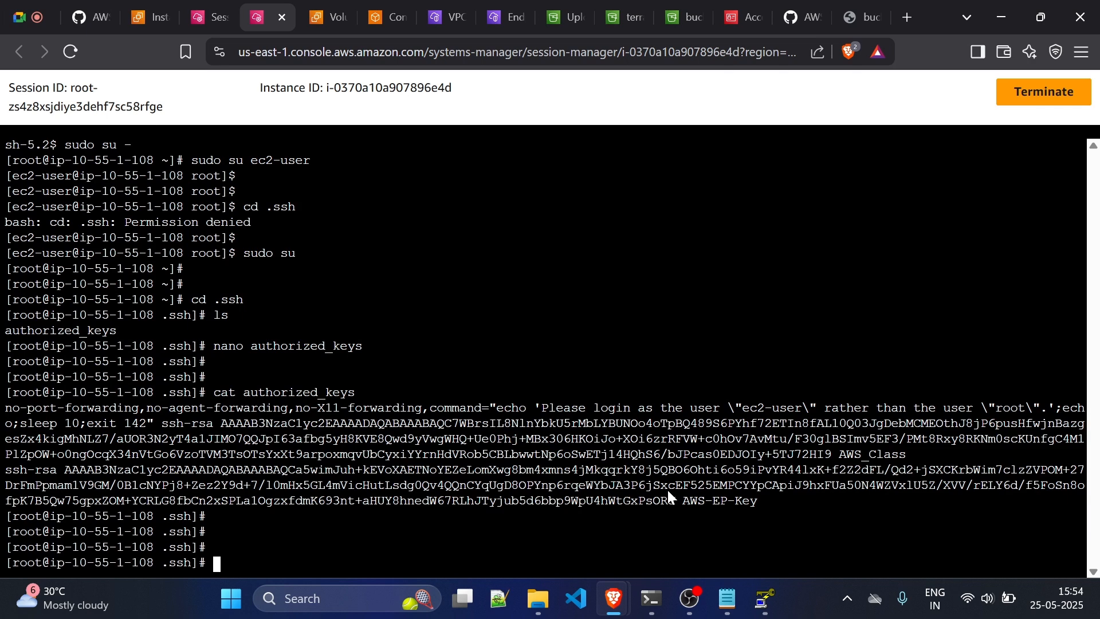
Switch to File Explorer and check the AWS-EP-Key.ppk file in the TZ_YT folder.
click(650, 602)
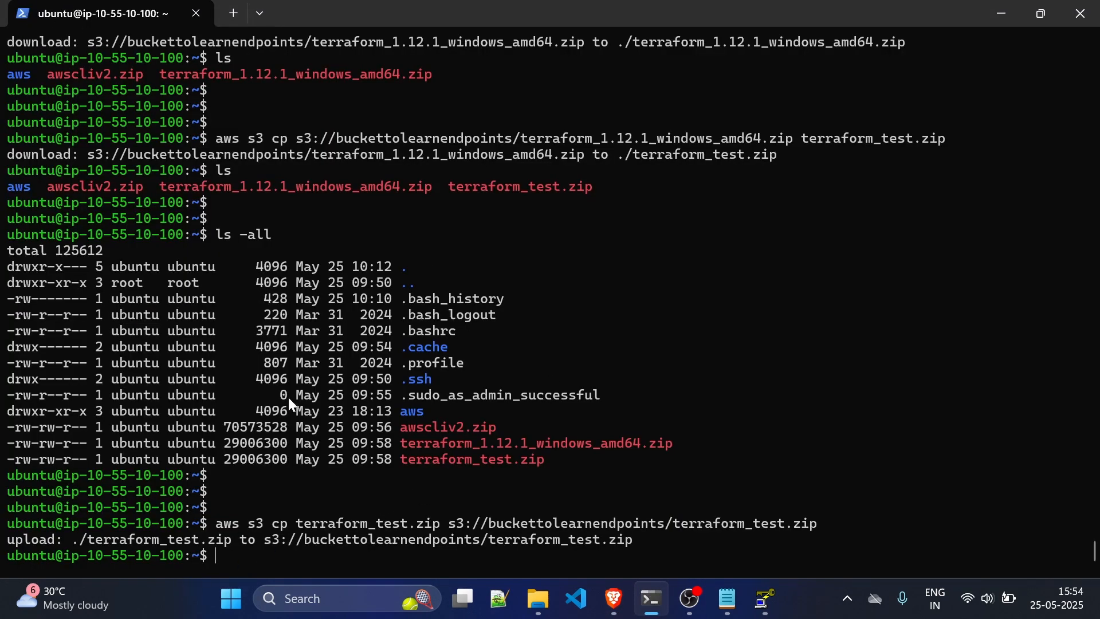
key(alt+Tab)
key(alt+Tab)
key(alt+Tab)
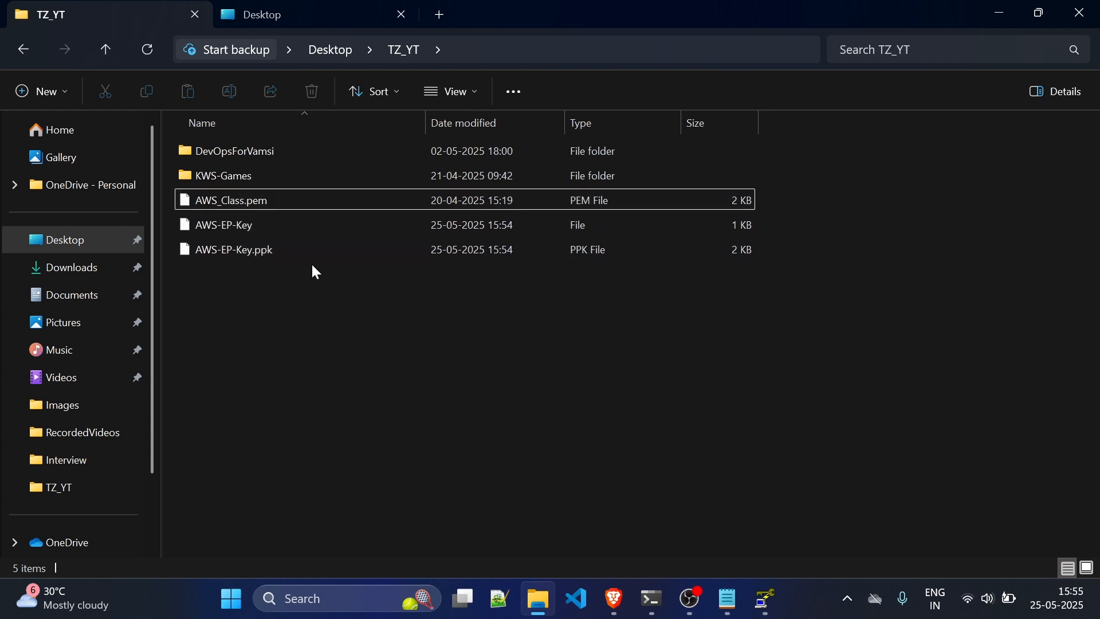
click(282, 254)
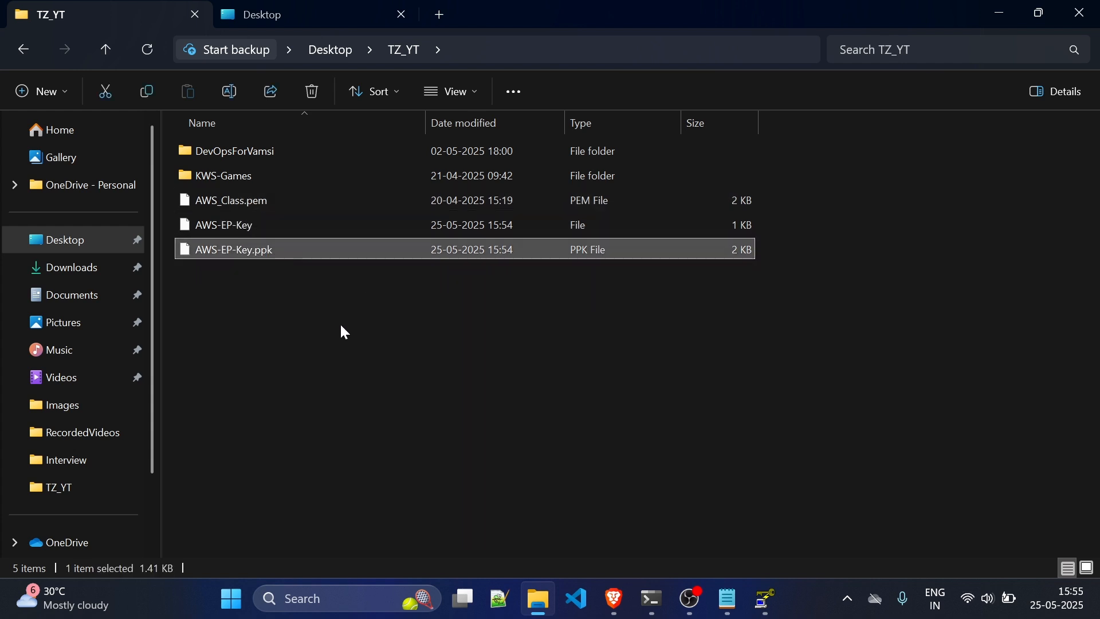
click(450, 342)
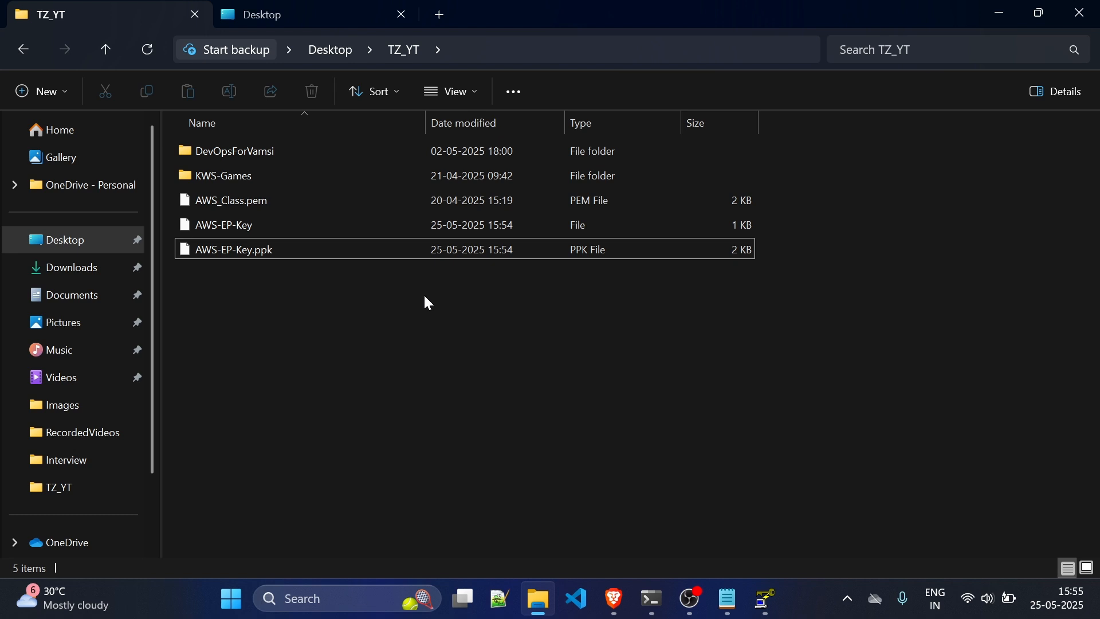
Search Windows for putty, open PuTTY and begin the host name with ec2-user@.
key(super)
text(putty)
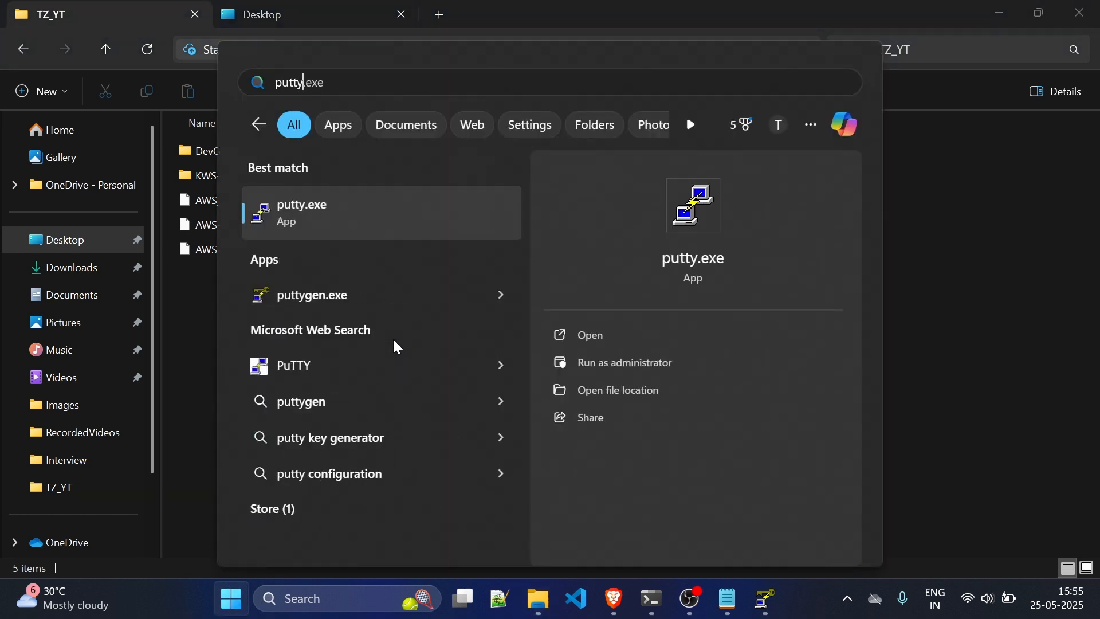
key(Return)
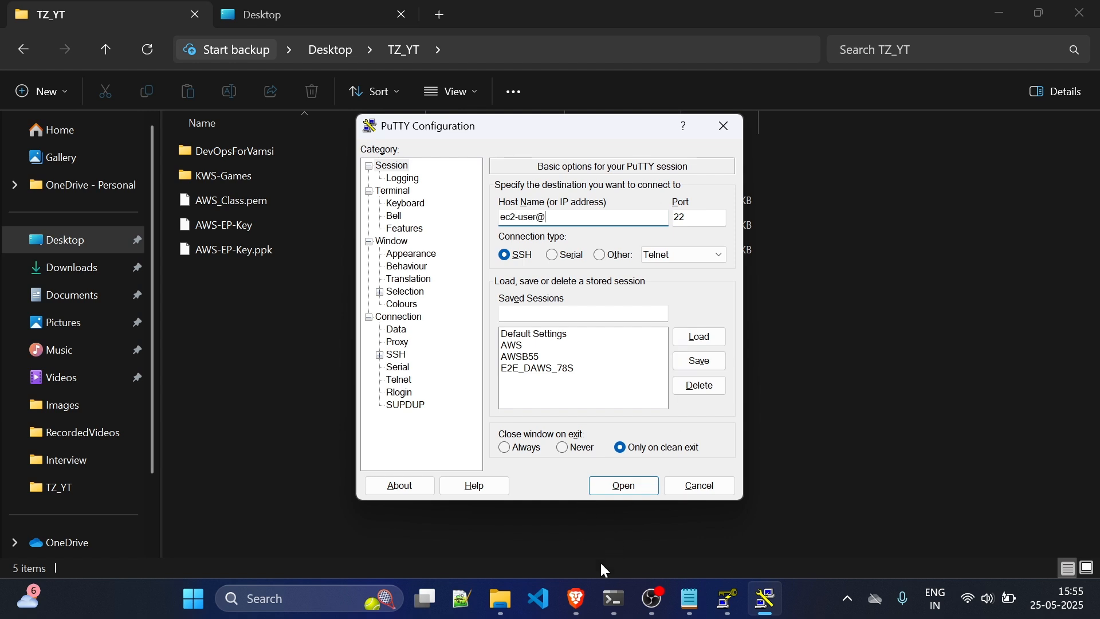
Switch to the browser and copy the public IPv4 address of Public-Server-01 from the EC2 instance details.
mouse_move(576, 599)
click(485, 489)
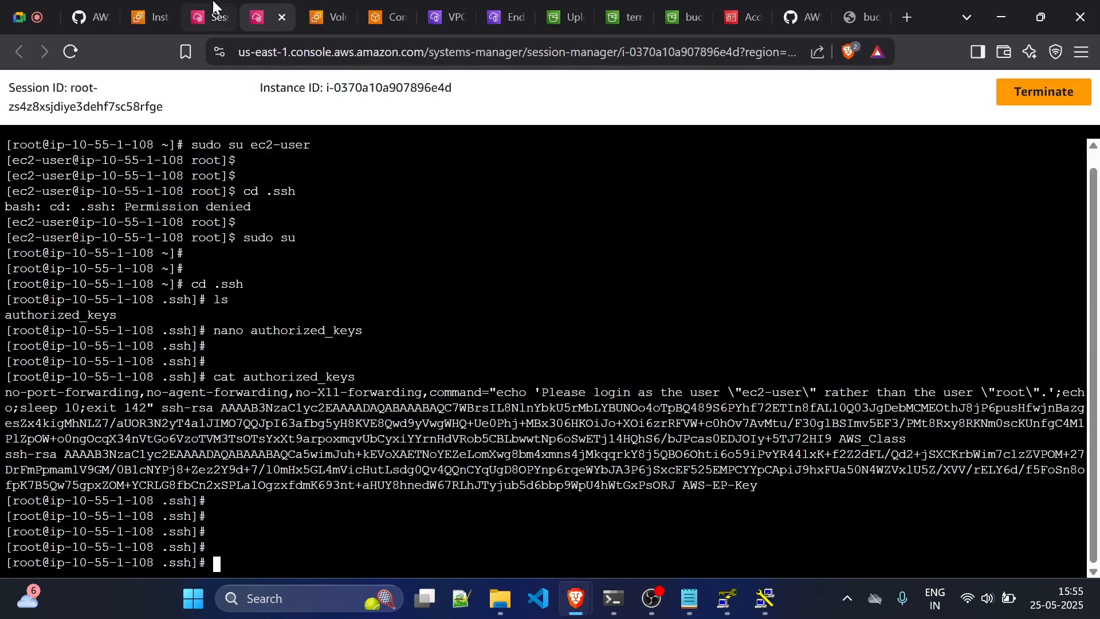
click(153, 16)
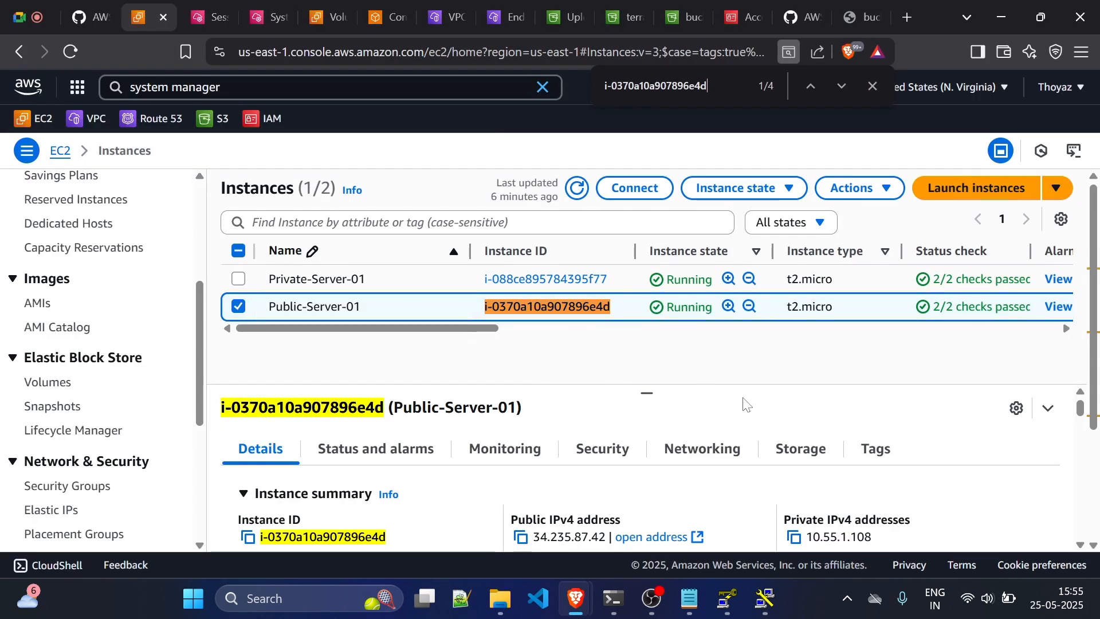
click(521, 537)
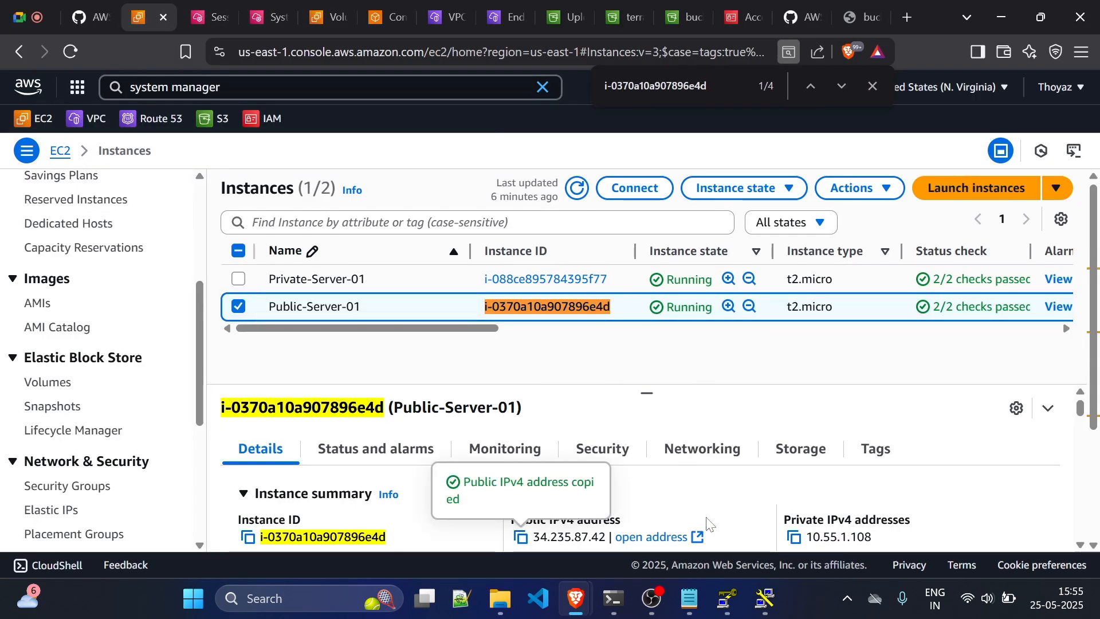
scroll(711, 524, down, 1)
scroll(710, 524, down, 1)
scroll(668, 481, up, 2)
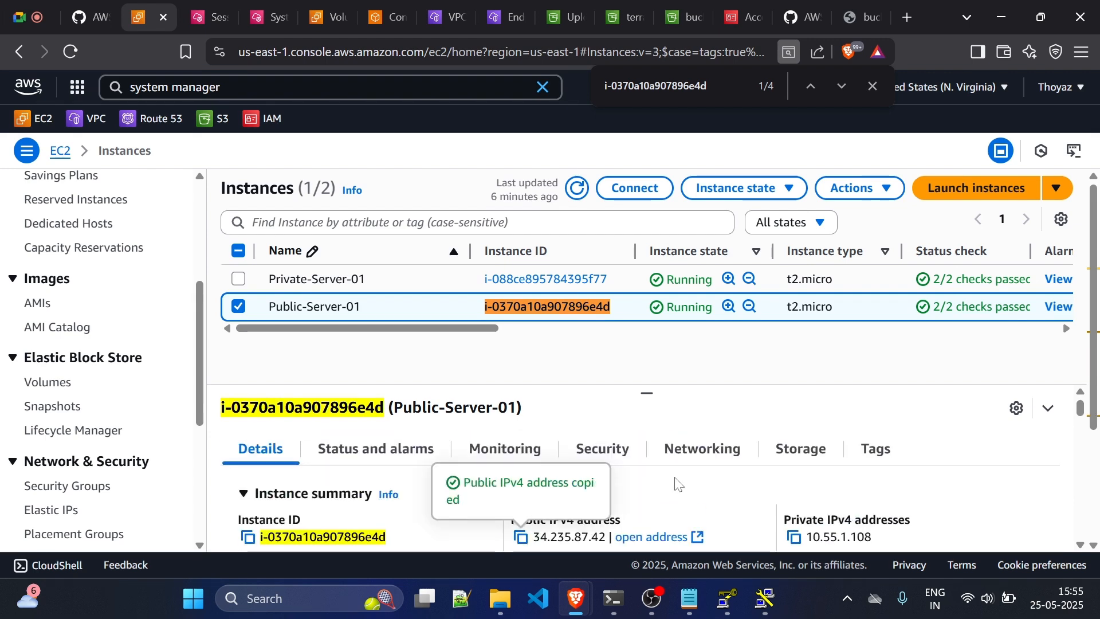
click(730, 597)
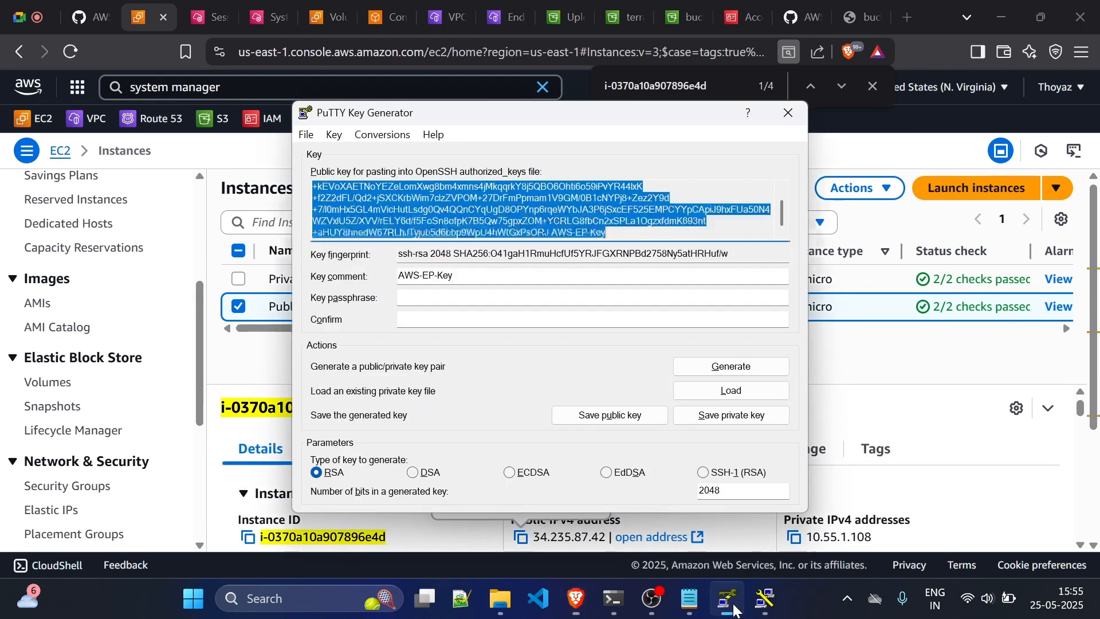
click(771, 601)
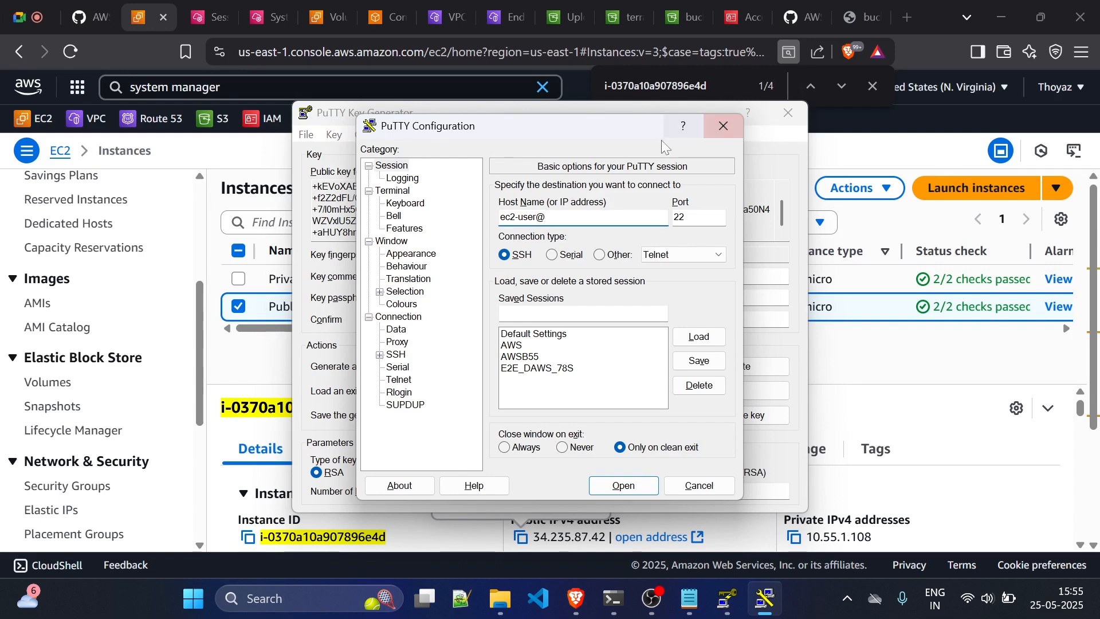
click(798, 113)
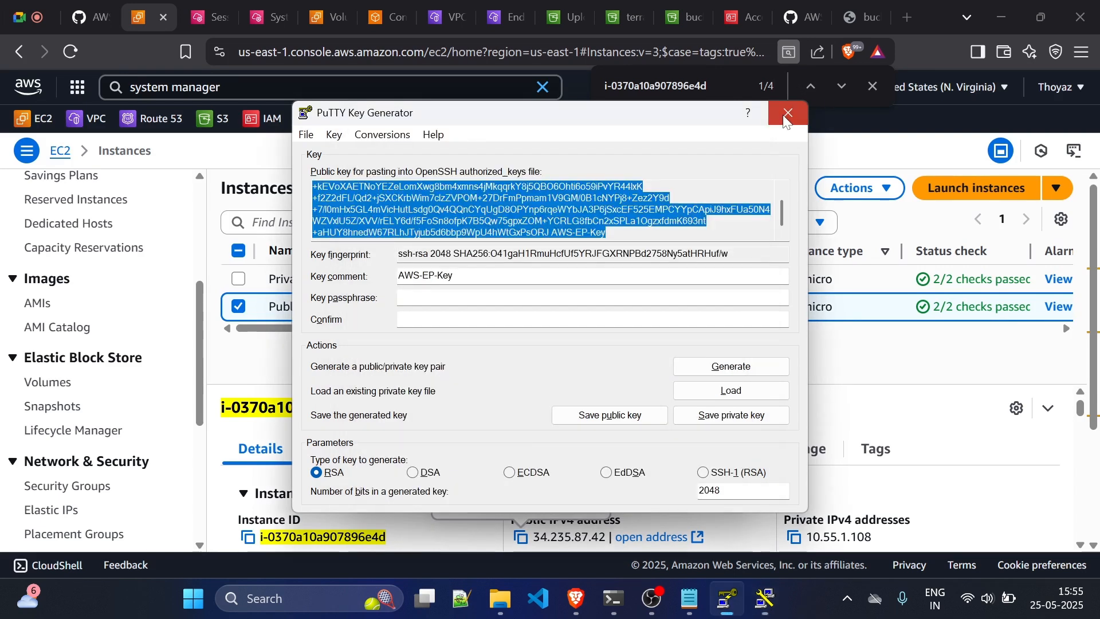
click(786, 114)
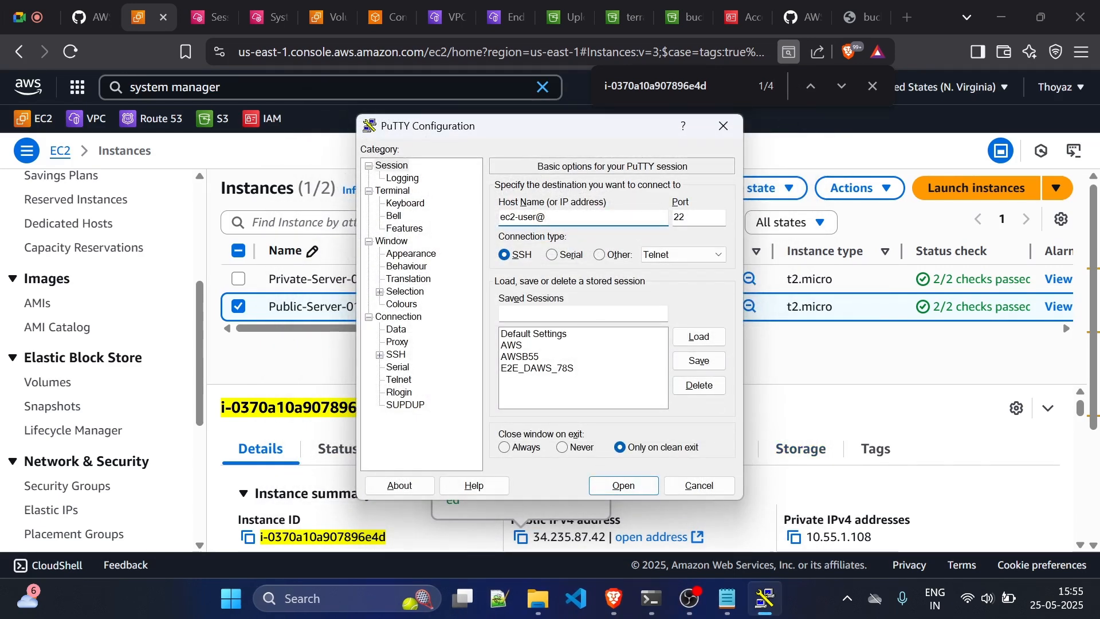
key(ctrl+v)
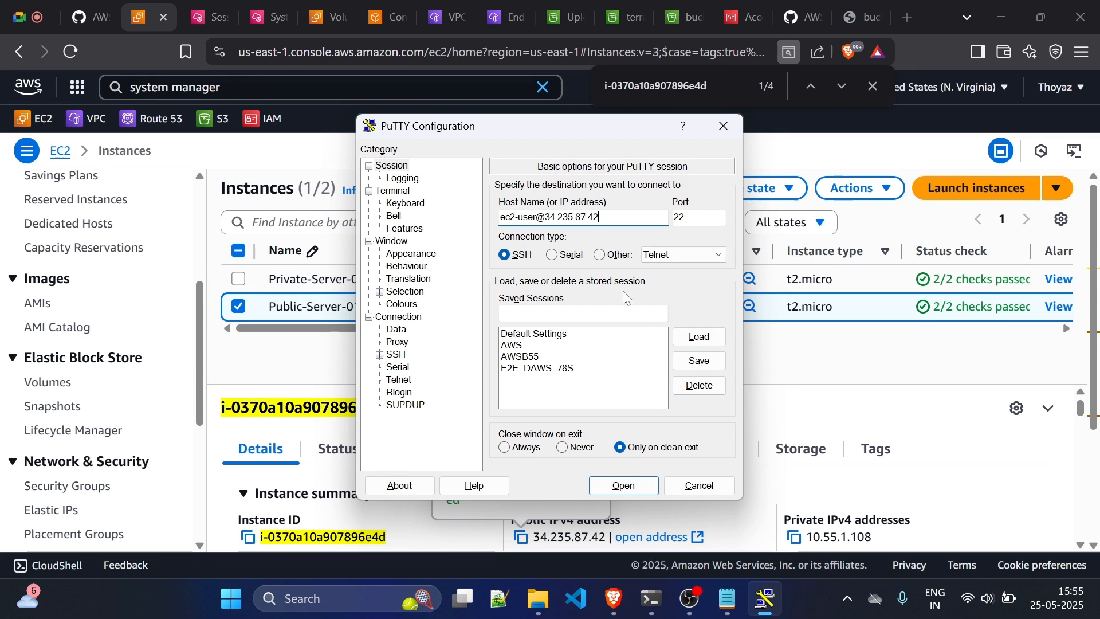
Set AWS-EP-Key.ppk from TZ_YT as the private key file for SSH authentication, and return to the basic session options.
click(380, 354)
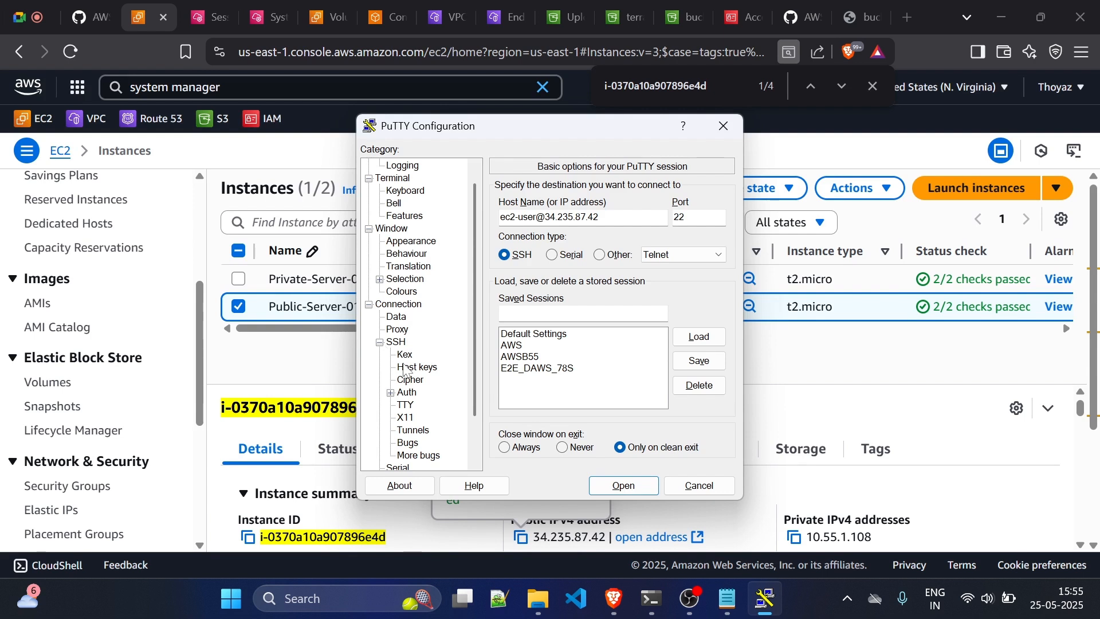
click(392, 395)
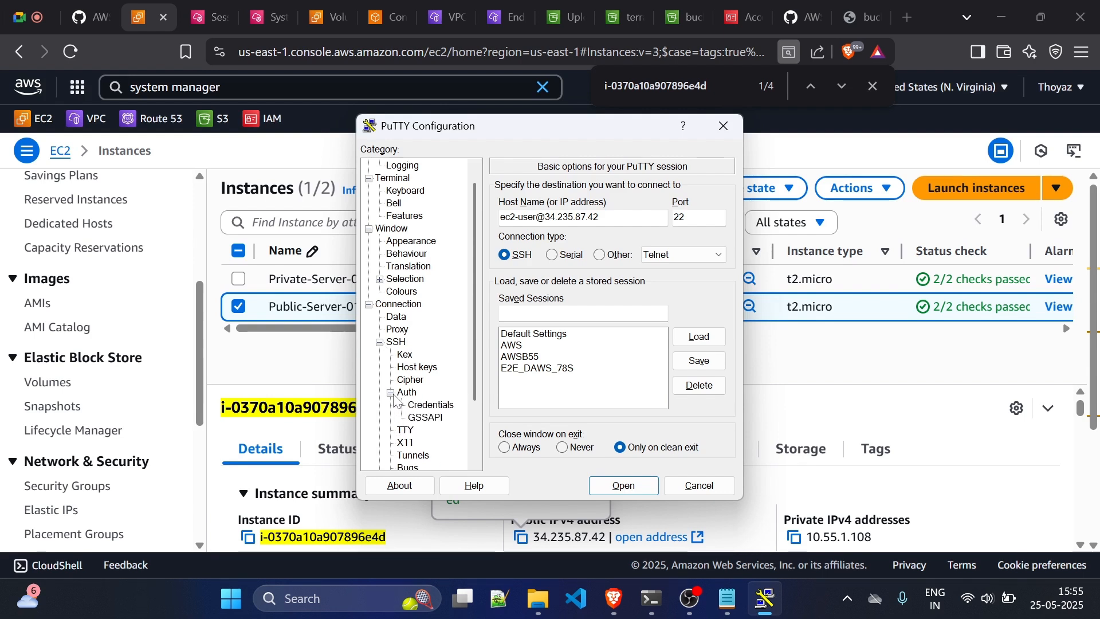
click(430, 407)
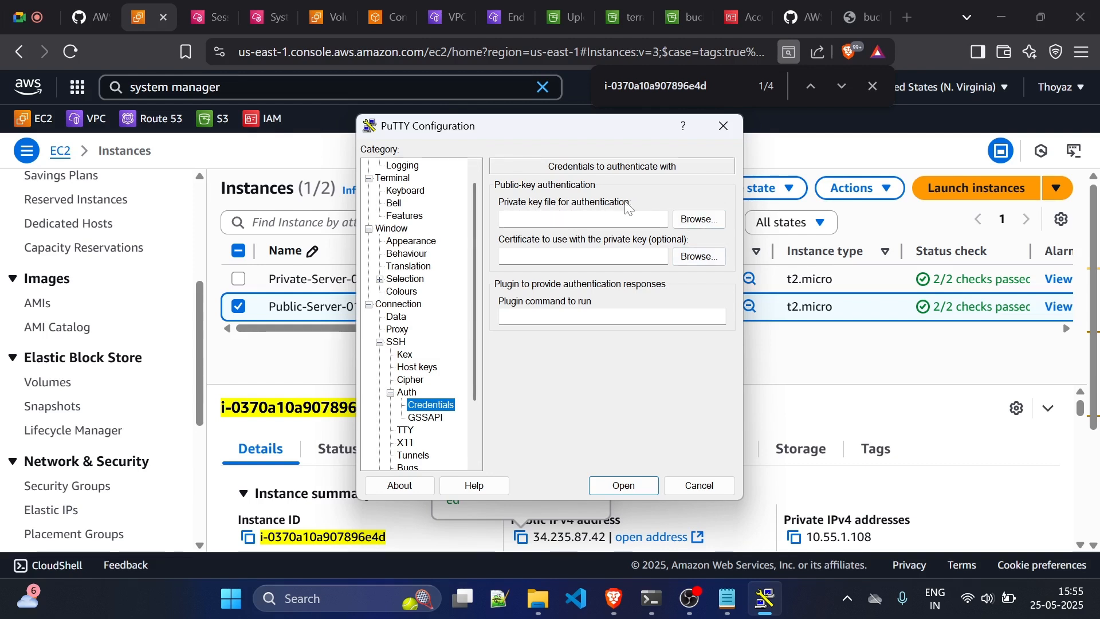
click(693, 219)
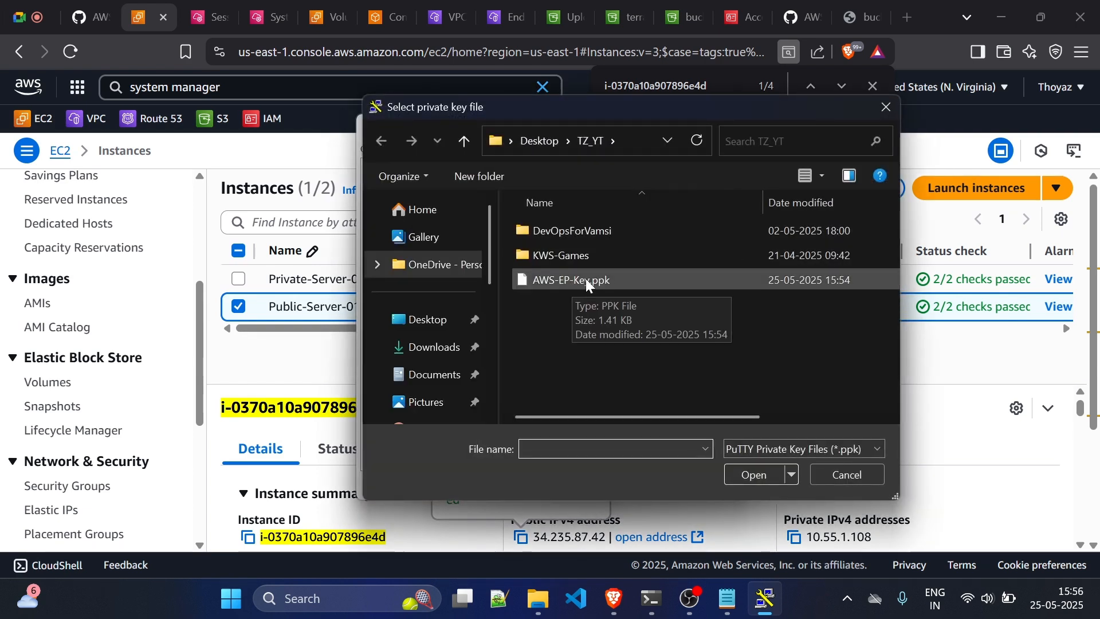
click(605, 279)
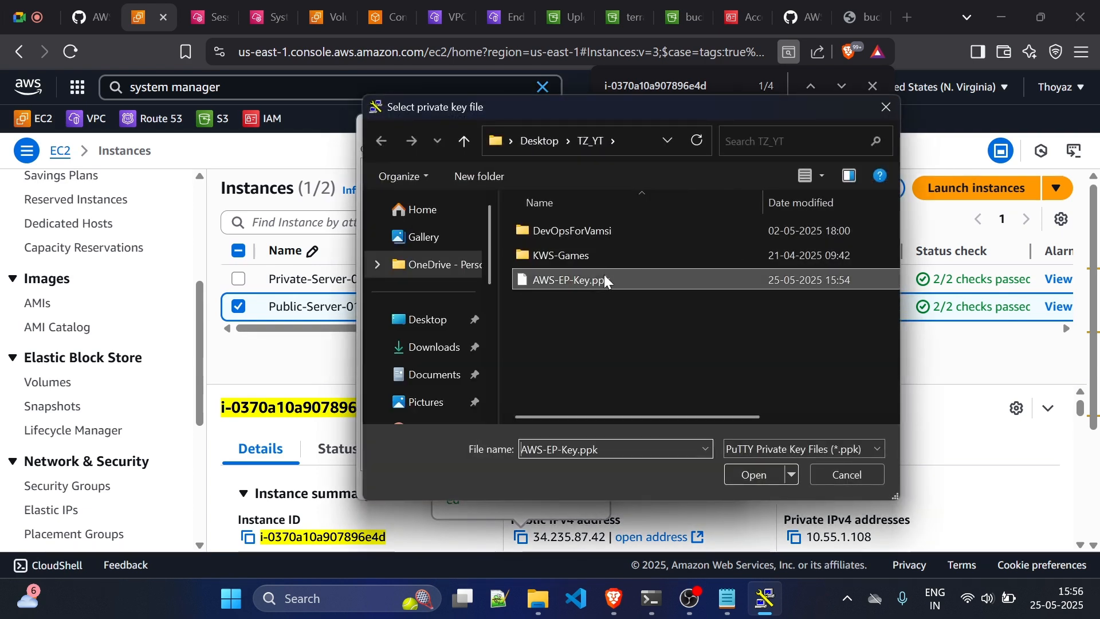
click(747, 475)
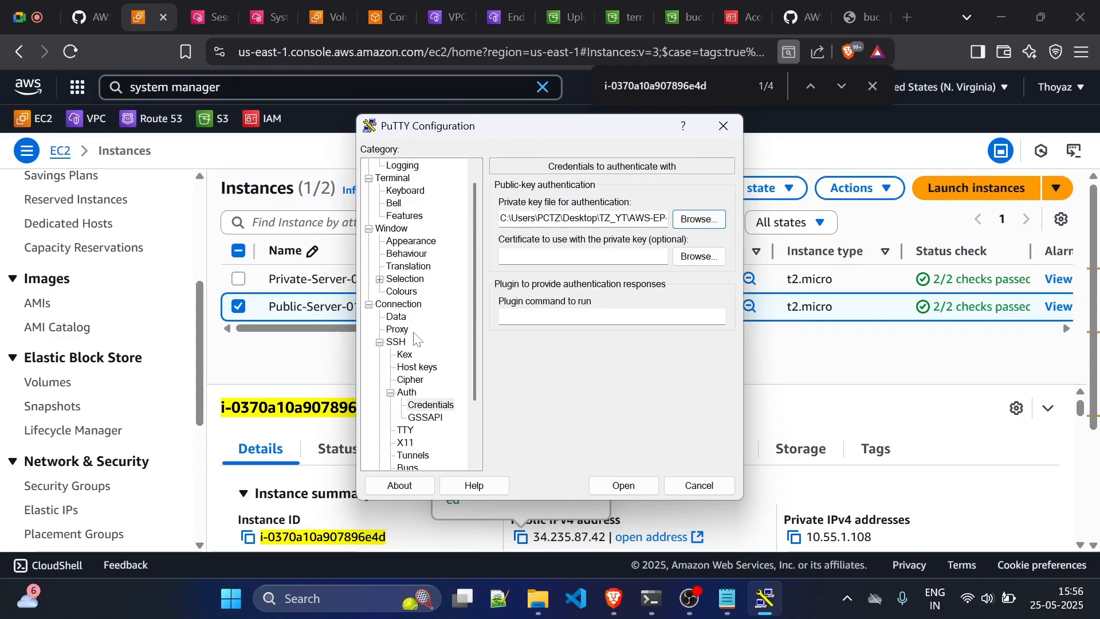
scroll(416, 339, up, 2)
click(393, 166)
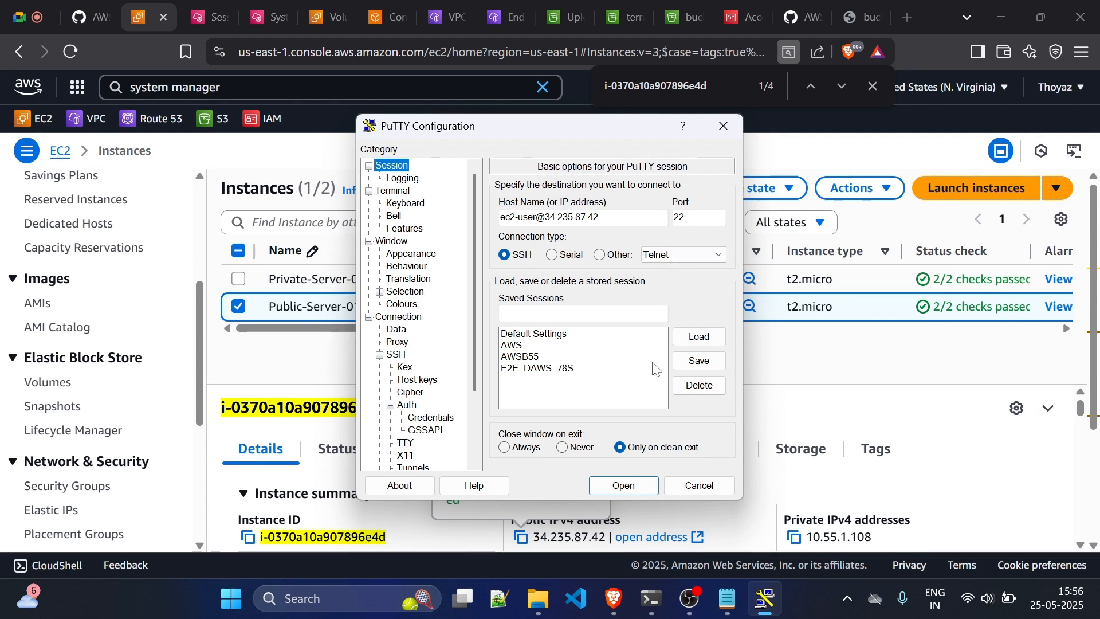
Try the PuTTY connection to 34.235.87.42, accepting the server's host key, and close the session window.
click(617, 486)
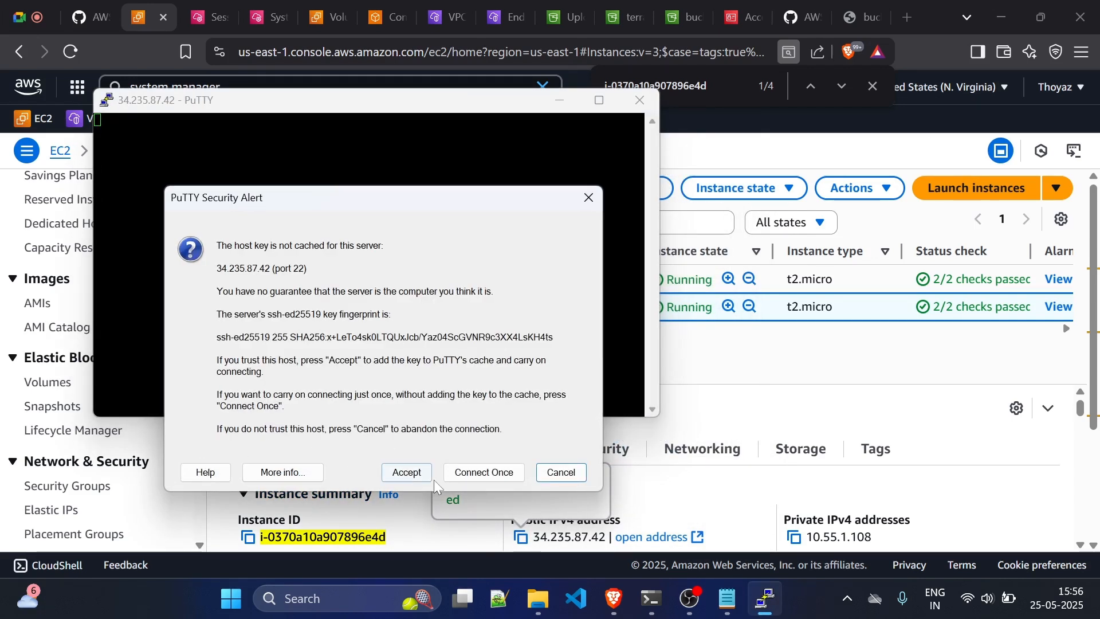
click(416, 475)
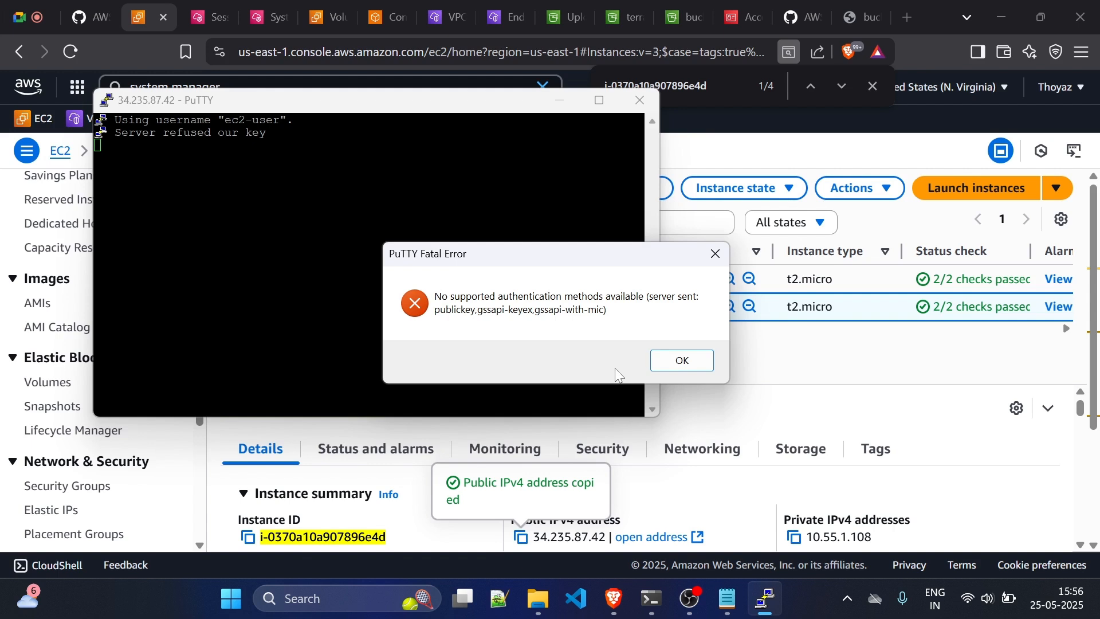
click(663, 362)
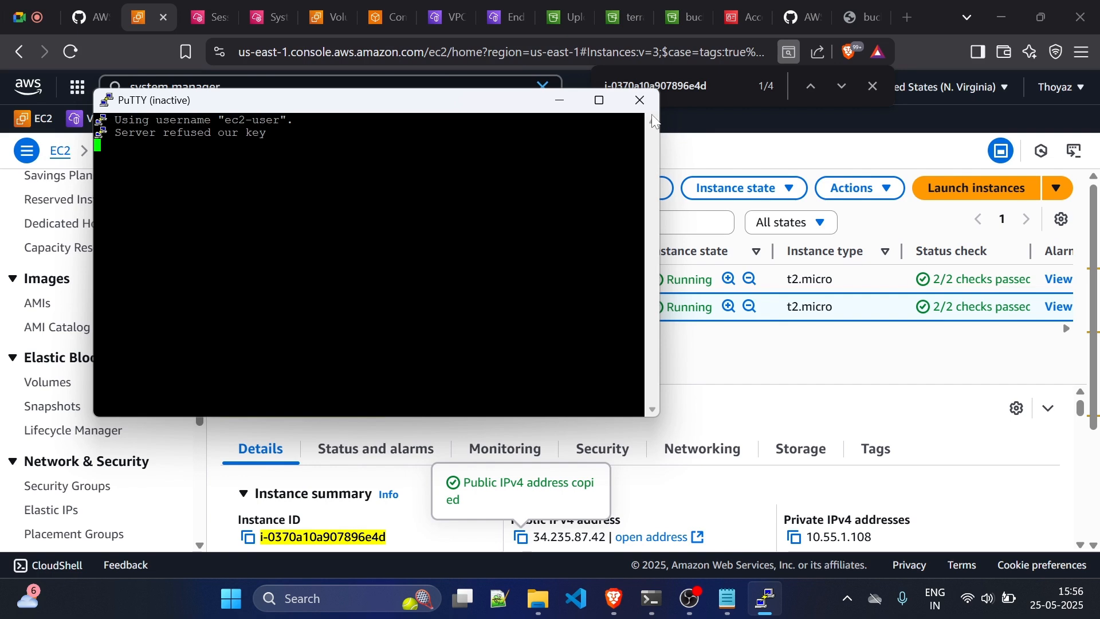
click(640, 100)
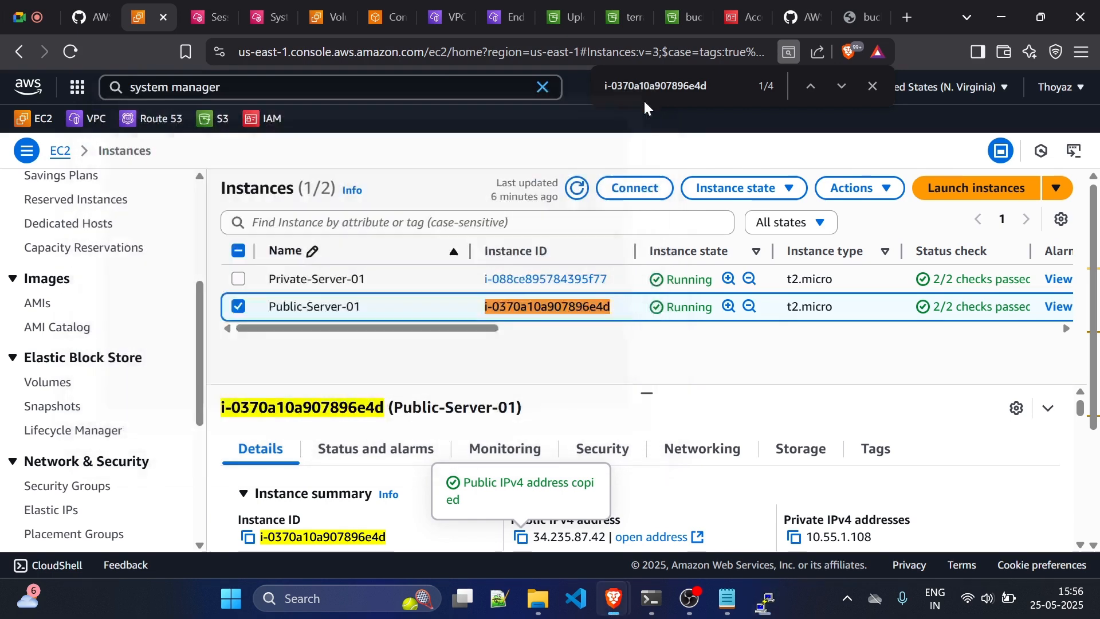
click(580, 184)
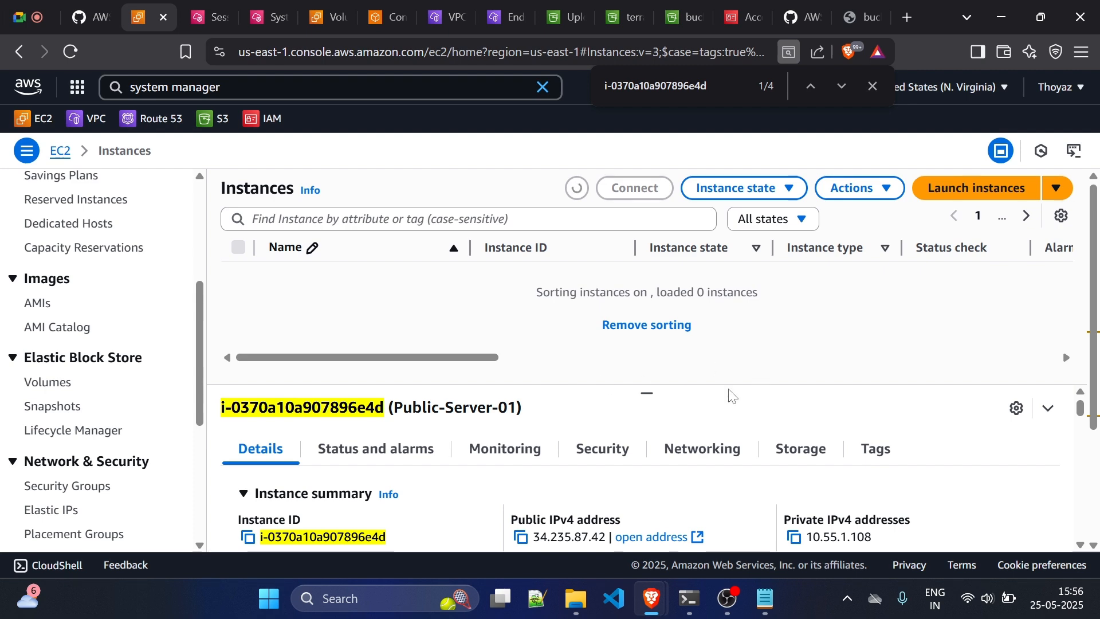
key(alt+space)
text(putty.exe)
key(Return)
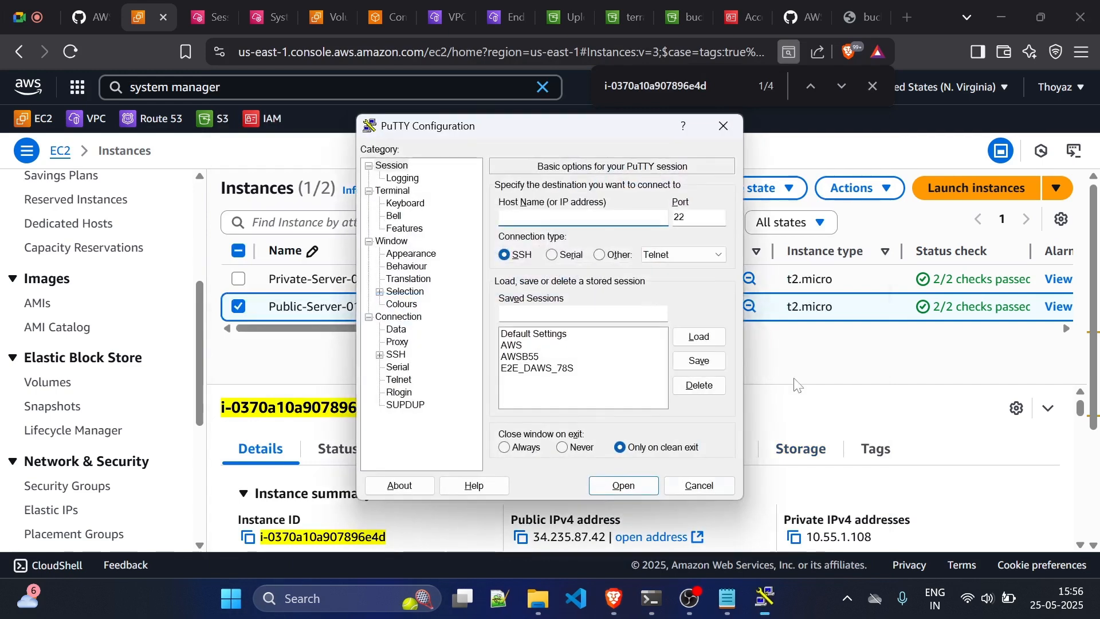
text(e)
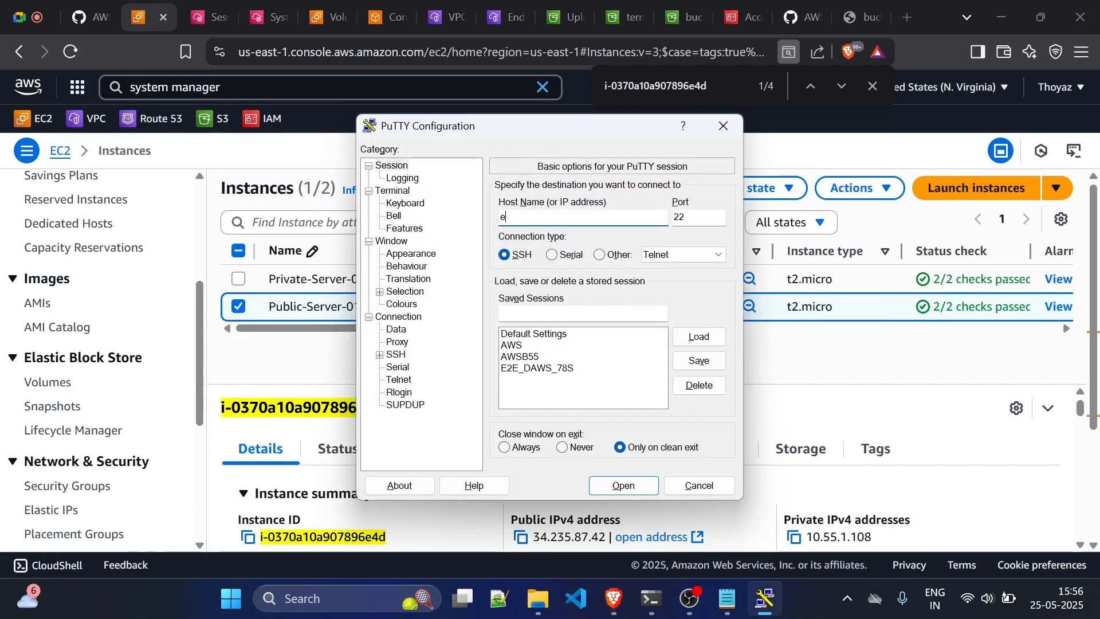
text(c2-)
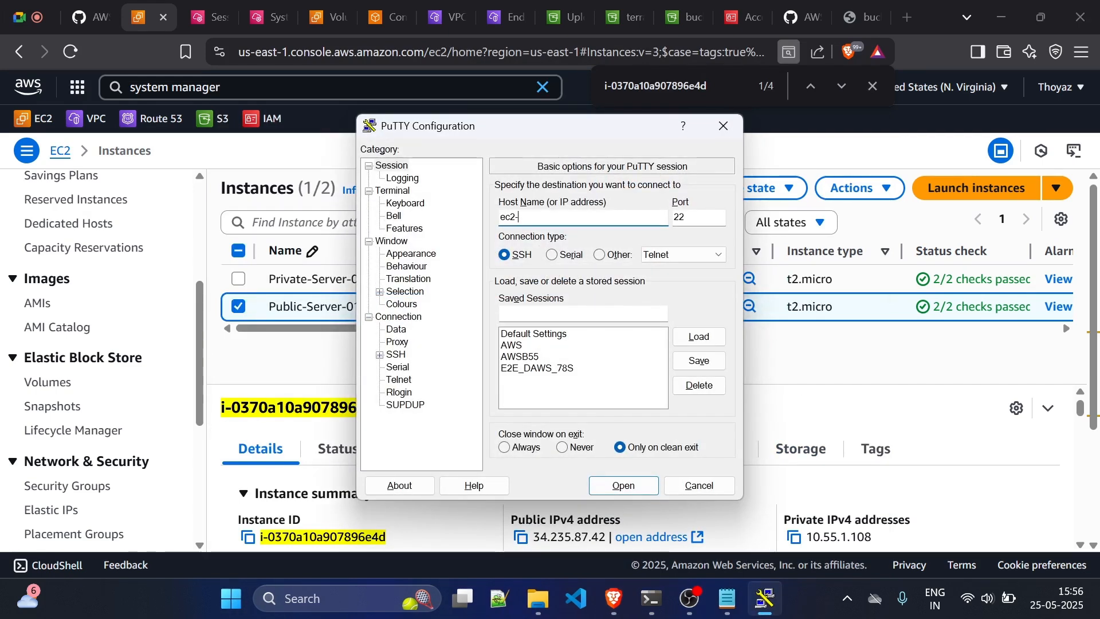
text(user@)
key(ctrl+v)
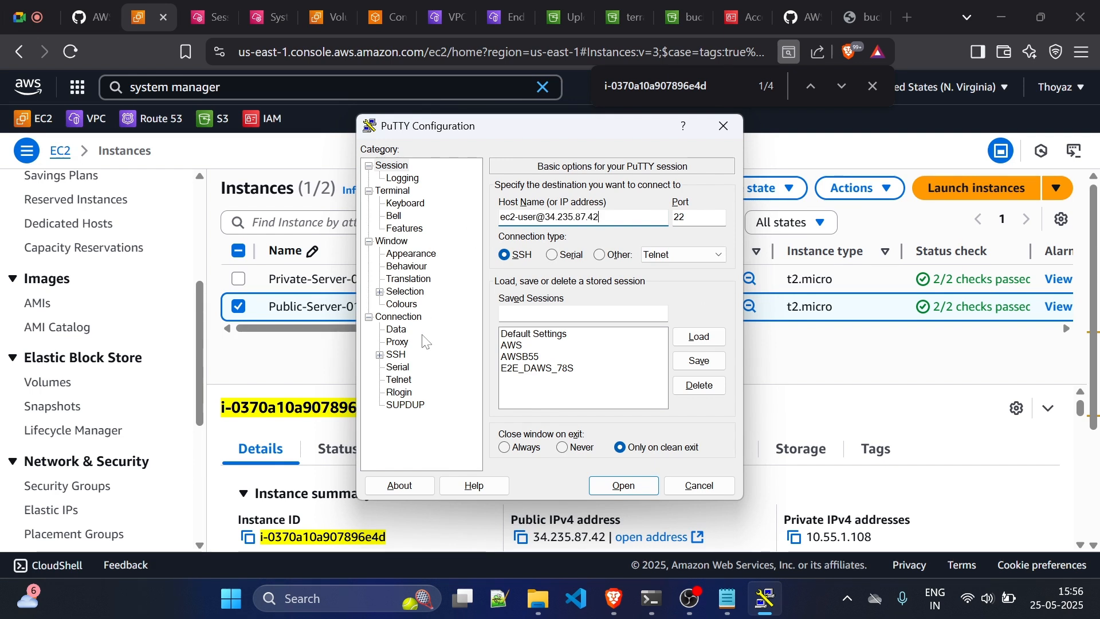
Set AWS-EP-Key.ppk from TZ_YT as the private key file for SSH authentication and try to connect again.
click(379, 355)
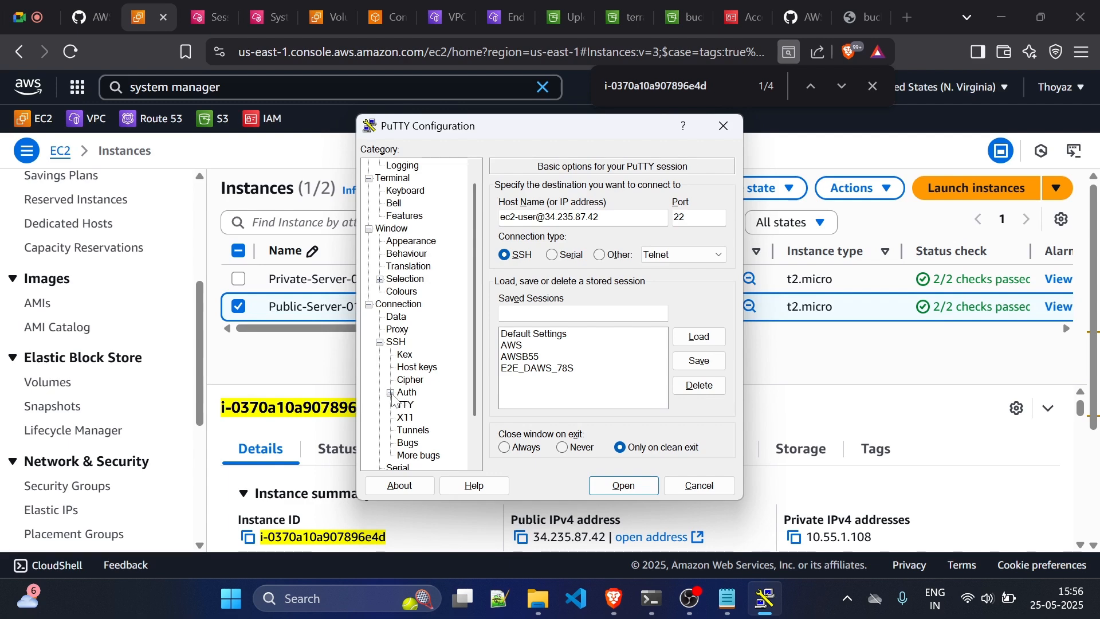
click(391, 394)
click(430, 406)
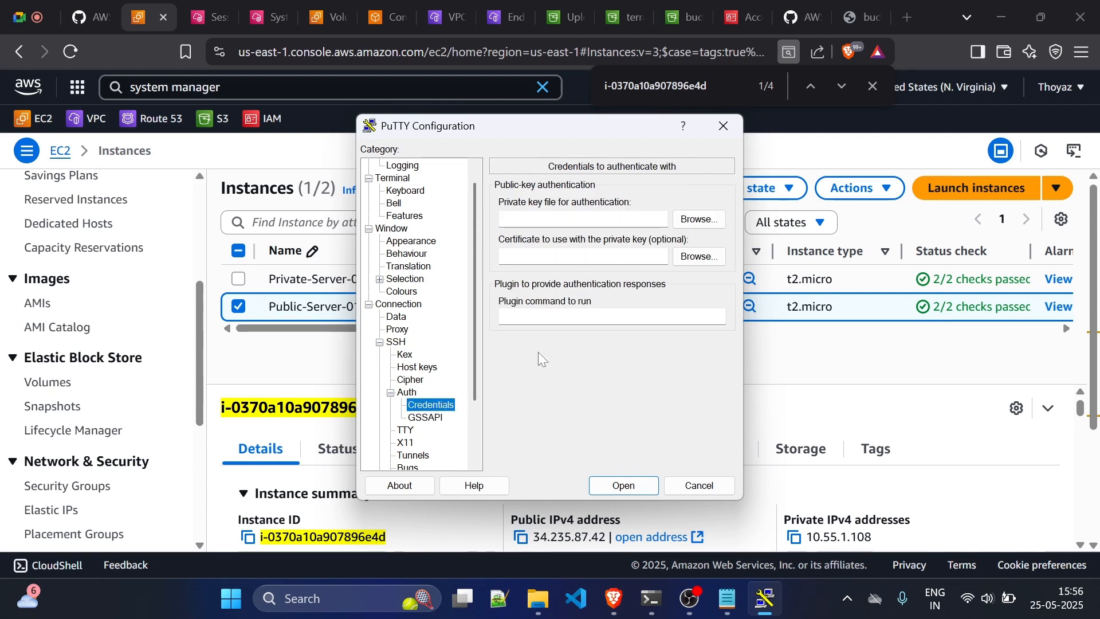
click(703, 219)
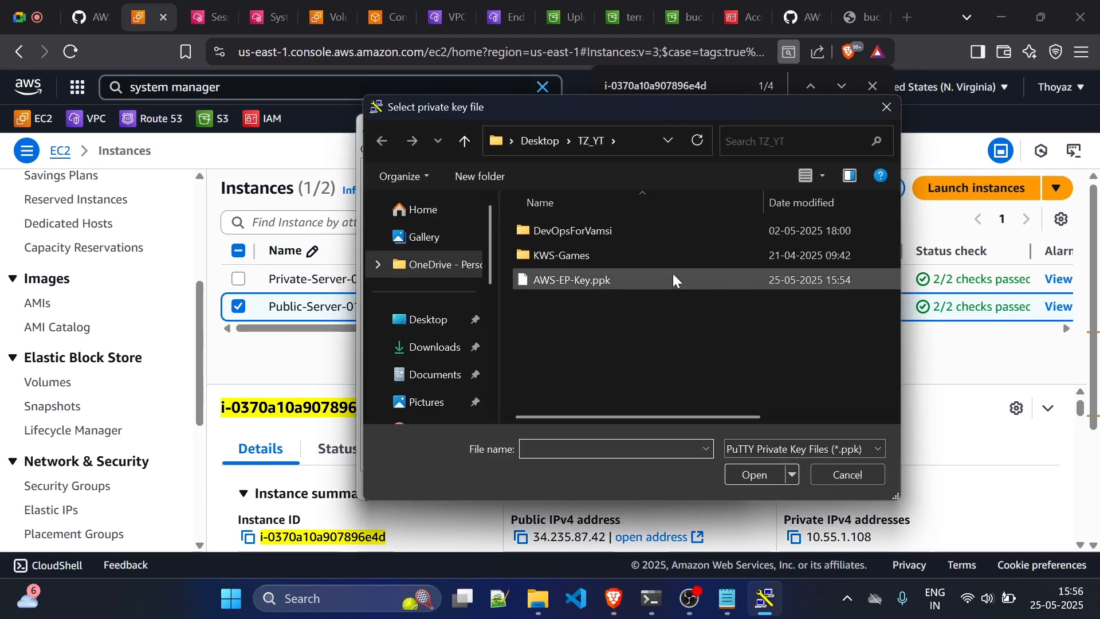
click(631, 280)
click(744, 476)
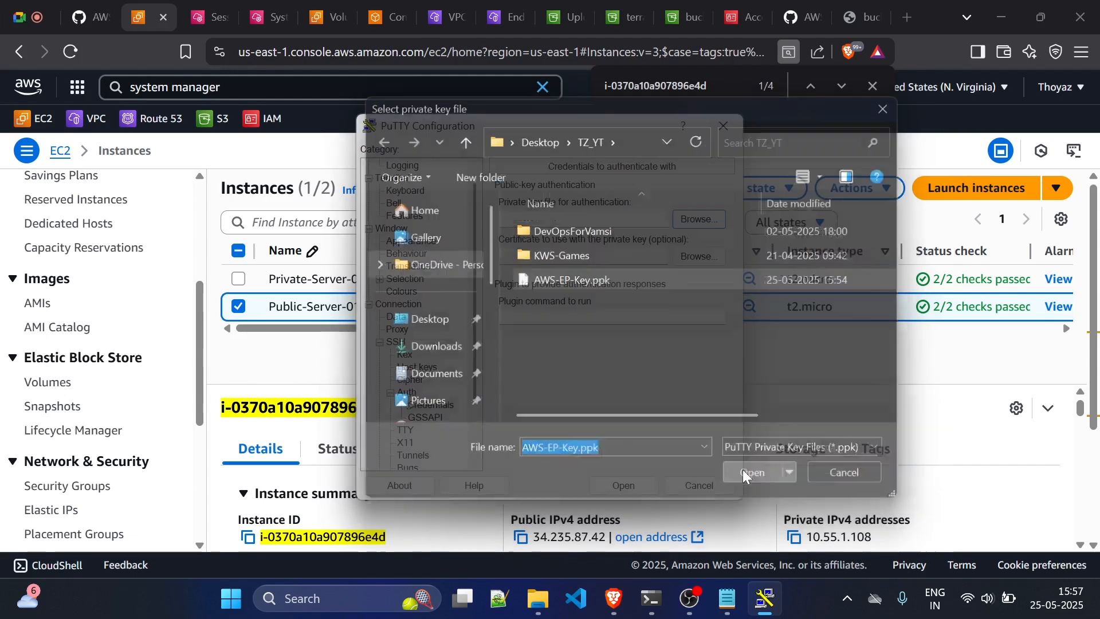
click(624, 486)
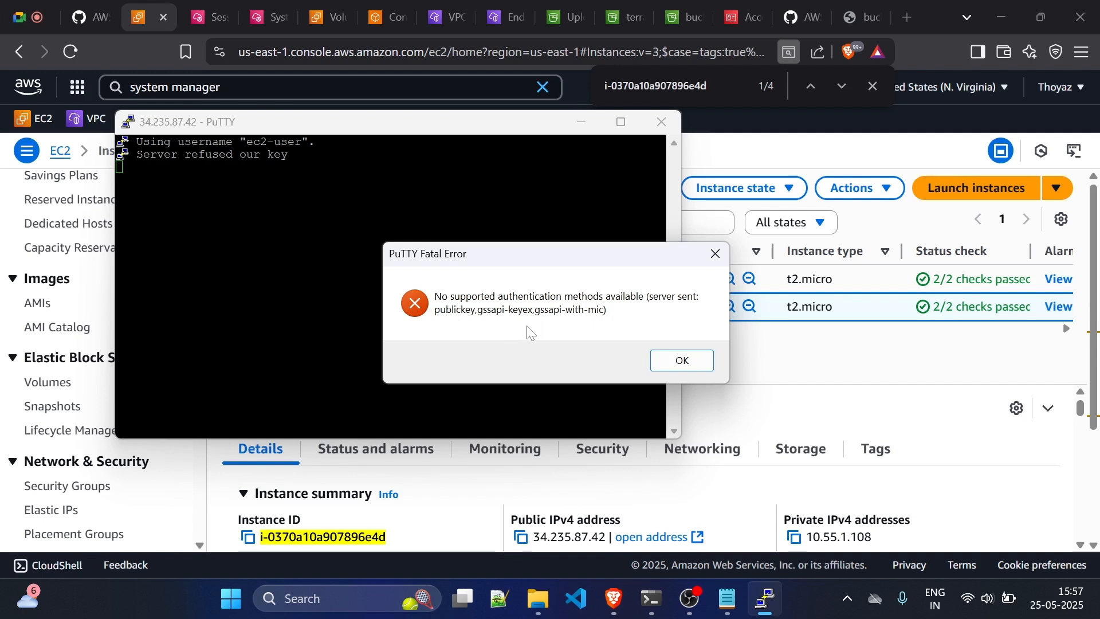
click(685, 359)
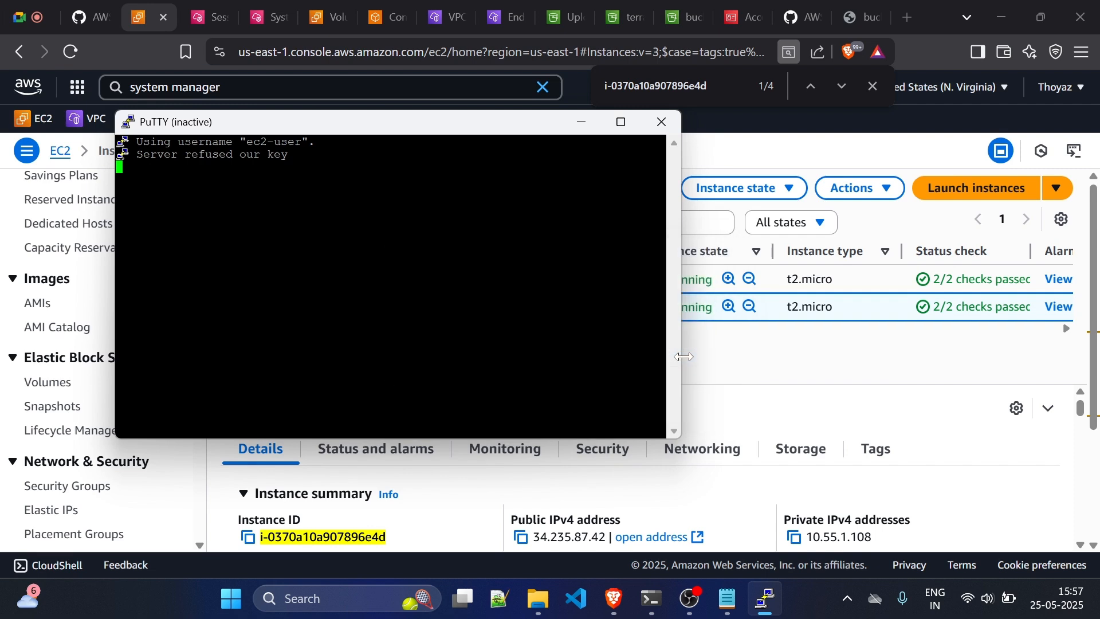
Compare the shell commands in the 07_R_Class_07.md notes with those run in the Session Manager terminal.
click(89, 17)
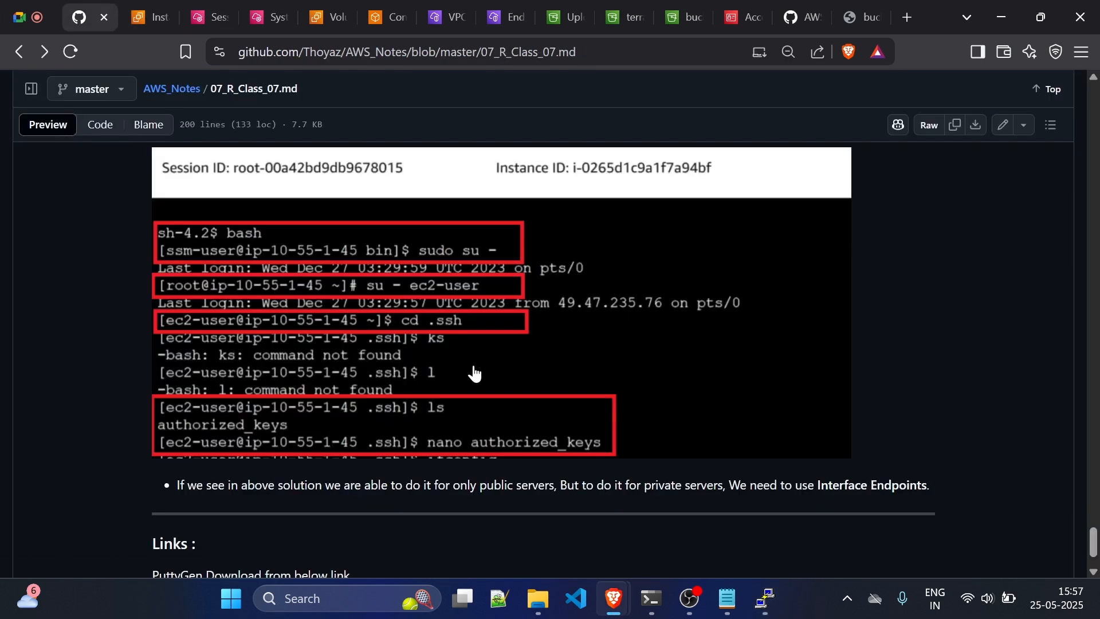
scroll(474, 373, down, 1)
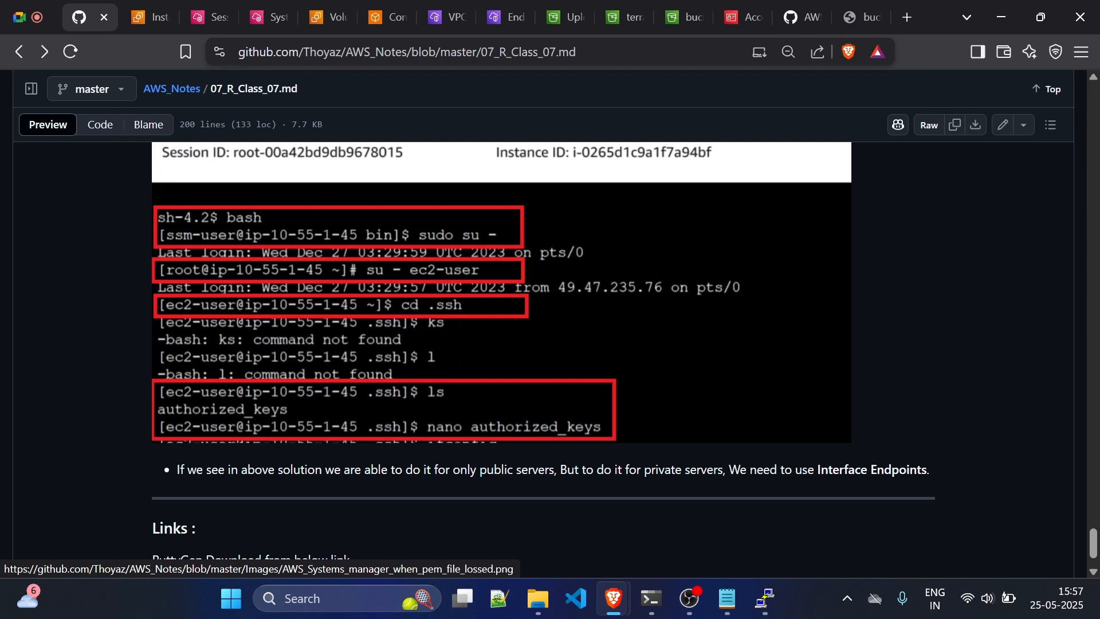
click(166, 12)
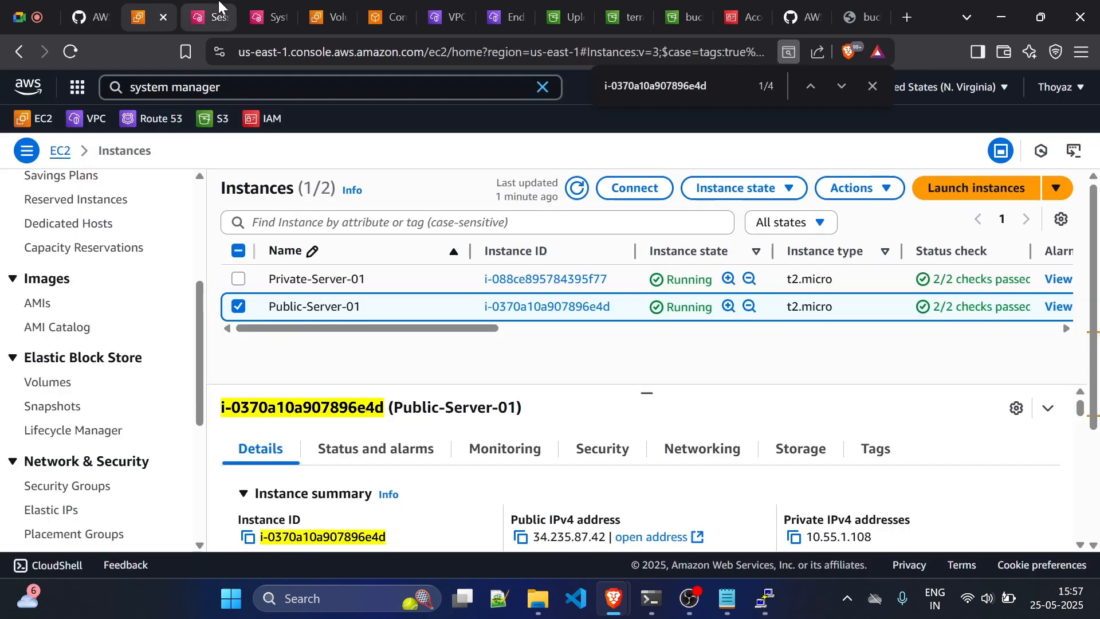
click(268, 17)
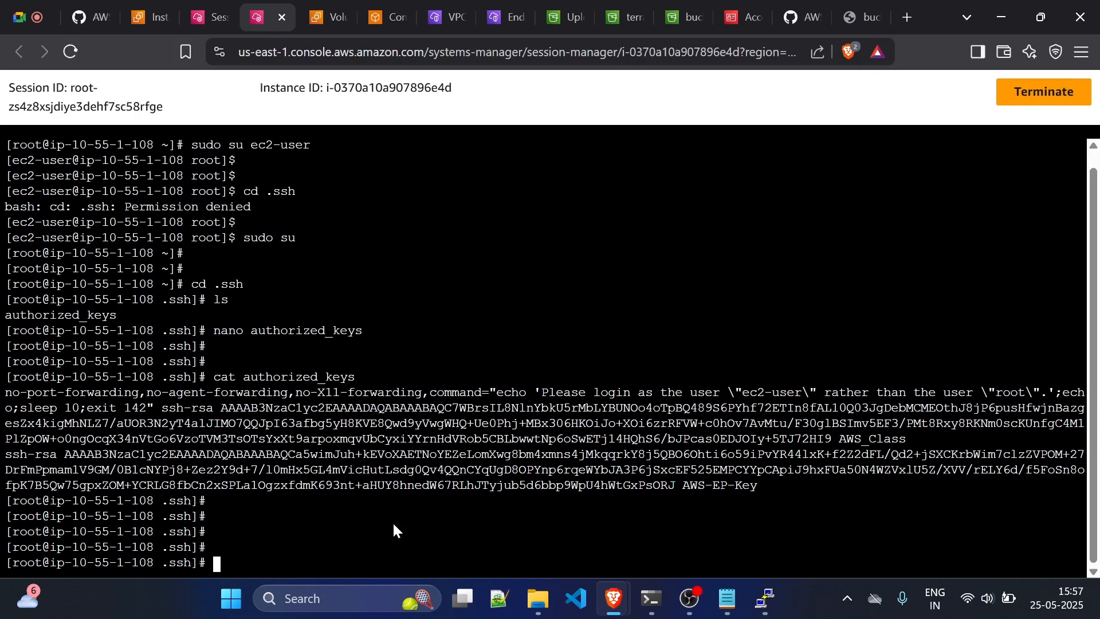
click(88, 17)
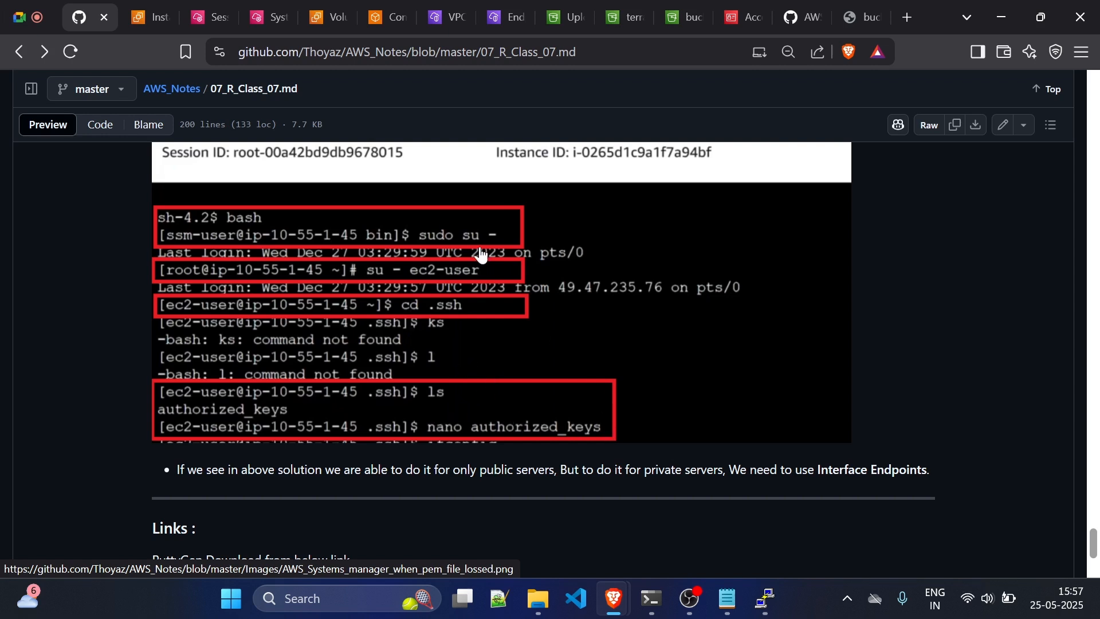
click(269, 11)
text(exit)
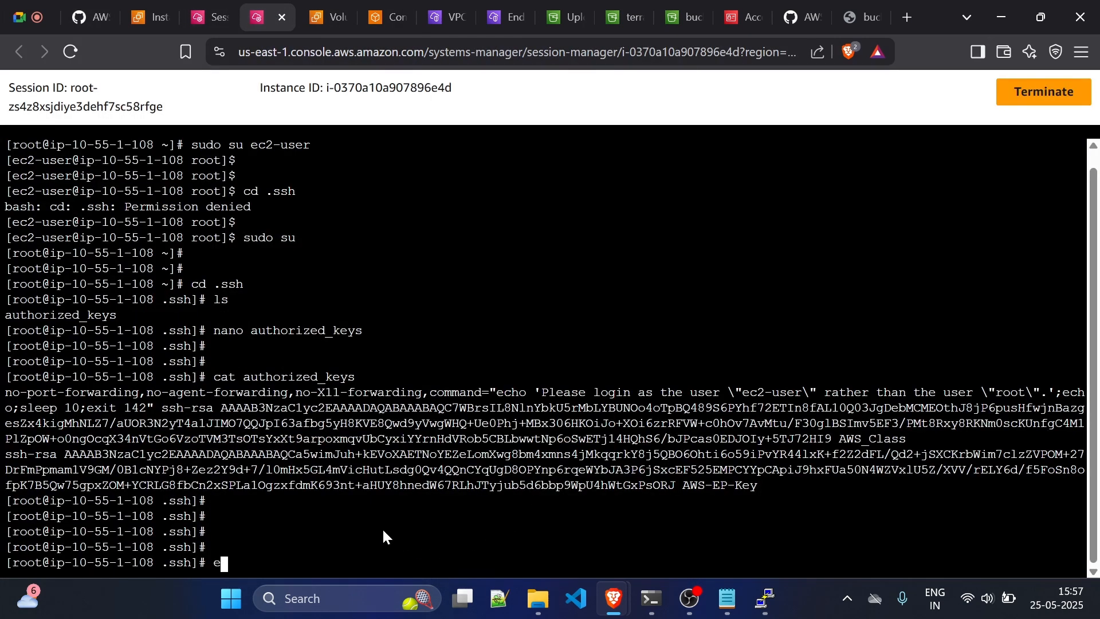
key(BackSpace)
key(BackSpace)
key(BackSpace)
key(BackSpace)
Switch the Session Manager shell from root to ec2-user with sudo su ec2-user.
text(sudo su ec2-user)
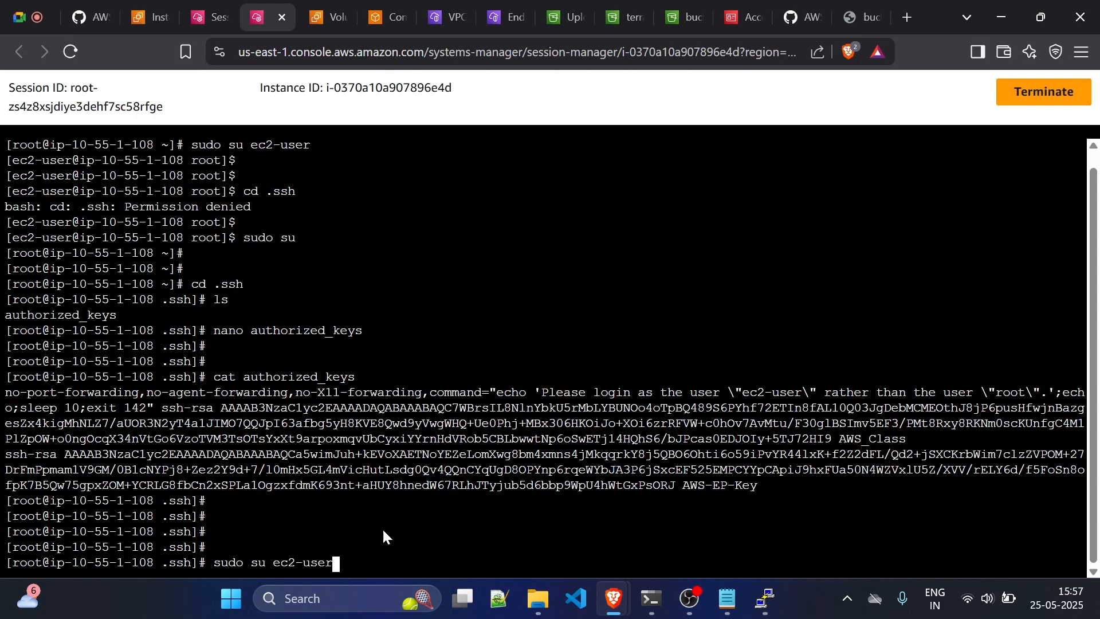
key(Return)
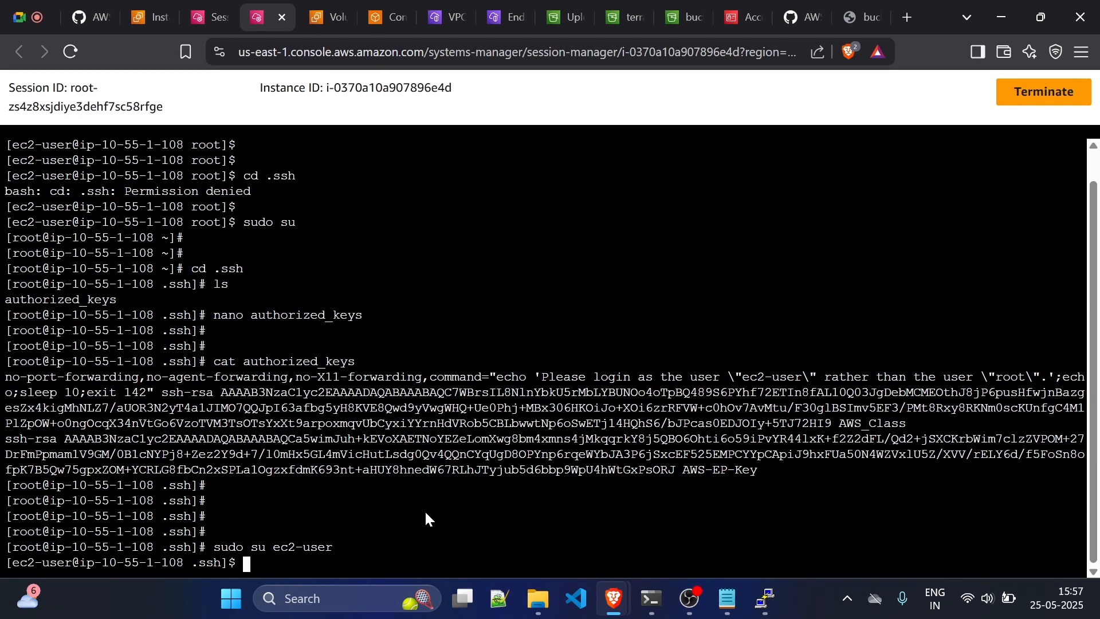
List the current .ssh directory as ec2-user with ls, and again with sudo ls.
key(Return)
key(Return)
key(Return)
text(ls)
key(Return)
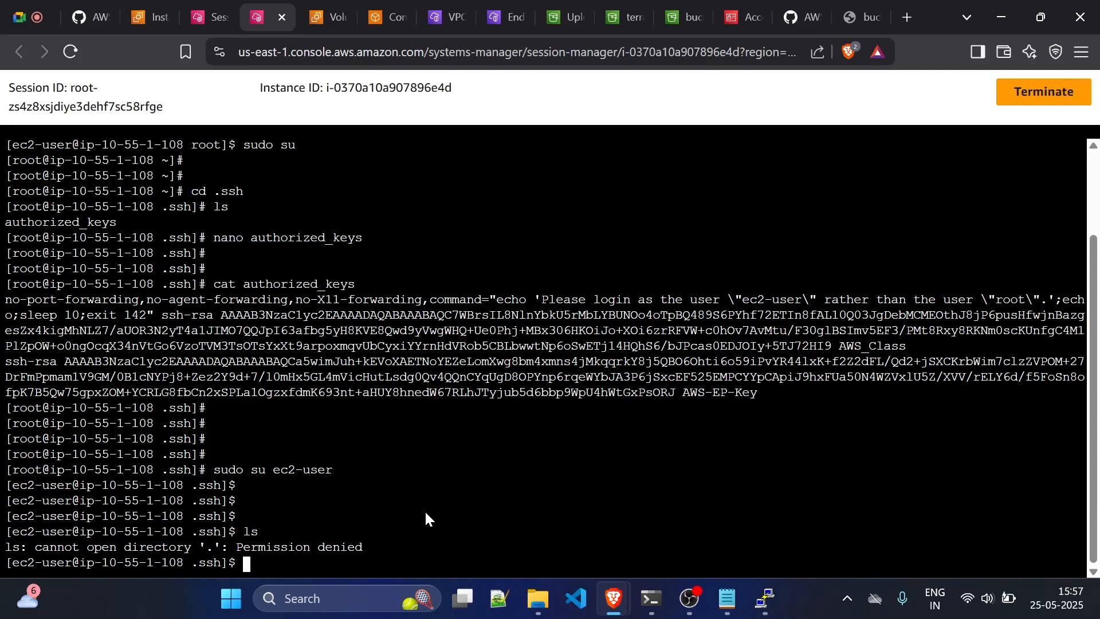
key(Return)
key(Return)
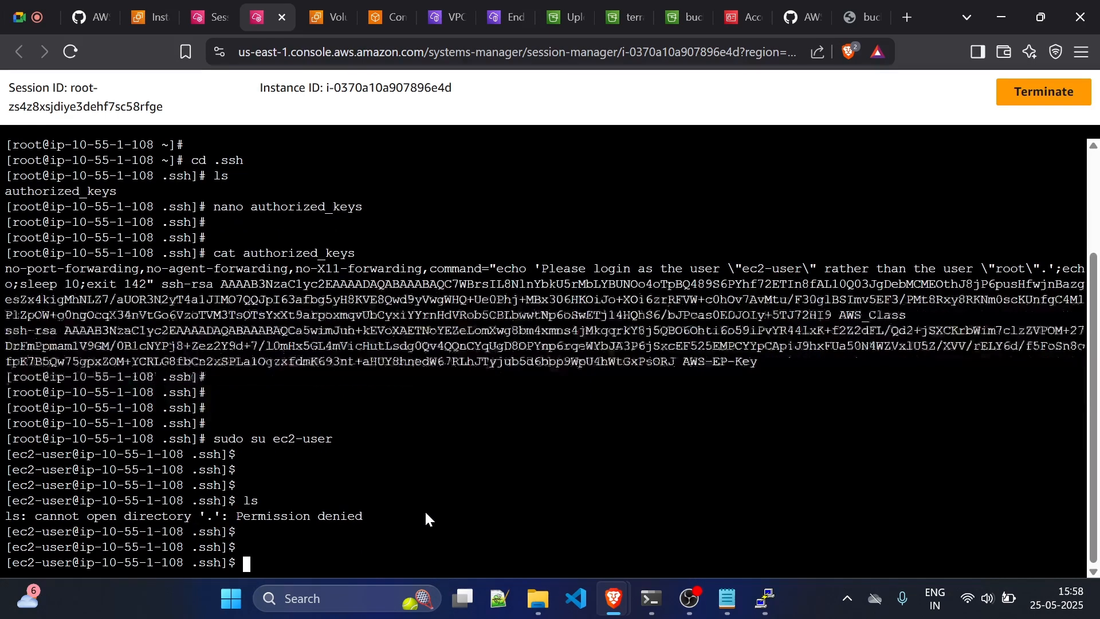
text(sudo ls)
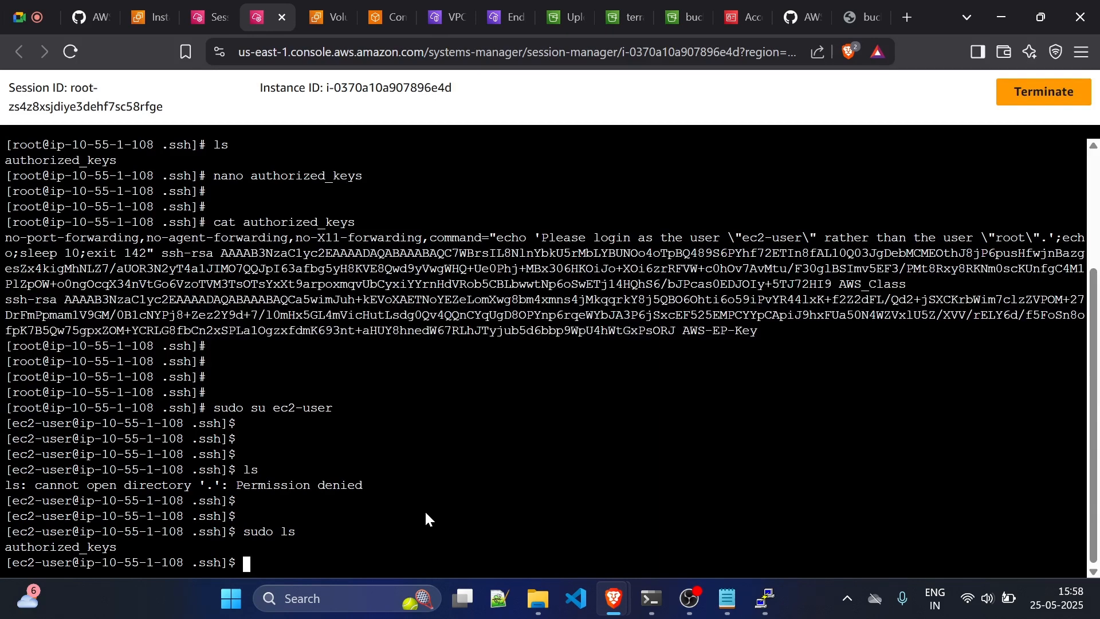
key(Up)
key(BackSpace)
key(BackSpace)
text(nano)
key(BackSpace)
key(BackSpace)
key(BackSpace)
key(BackSpace)
text(ca)
key(BackSpace)
key(BackSpace)
key(BackSpace)
key(BackSpace)
key(BackSpace)
key(BackSpace)
key(BackSpace)
Check the ownership and permissions of everything in the .ssh directory with sudo ls -all.
text(sudo ls -all)
key(Return)
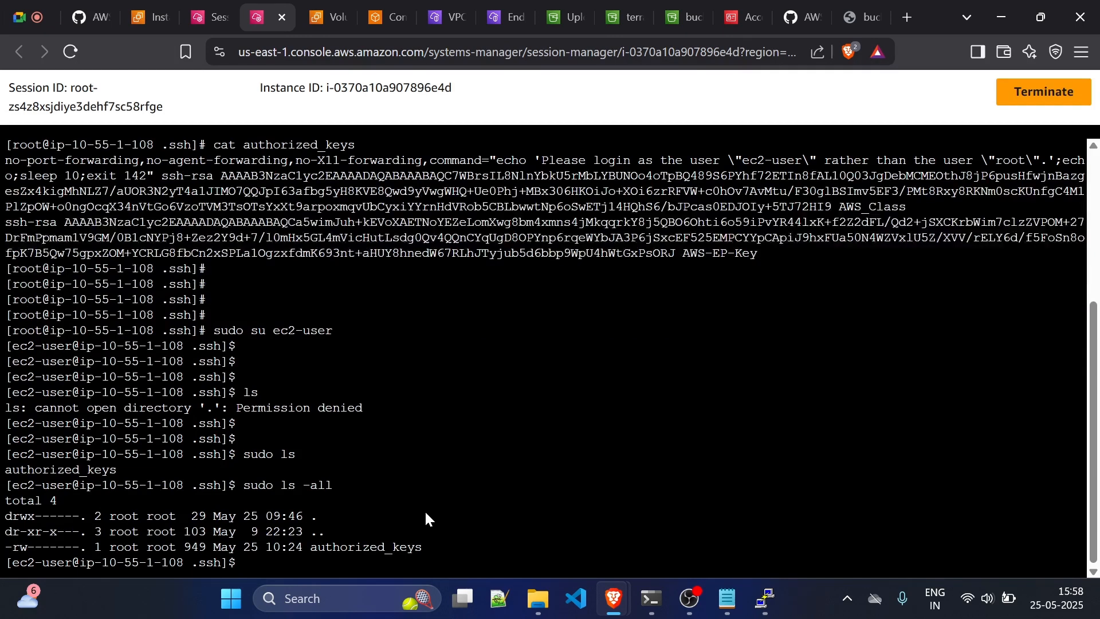
key(Return)
key(Return)
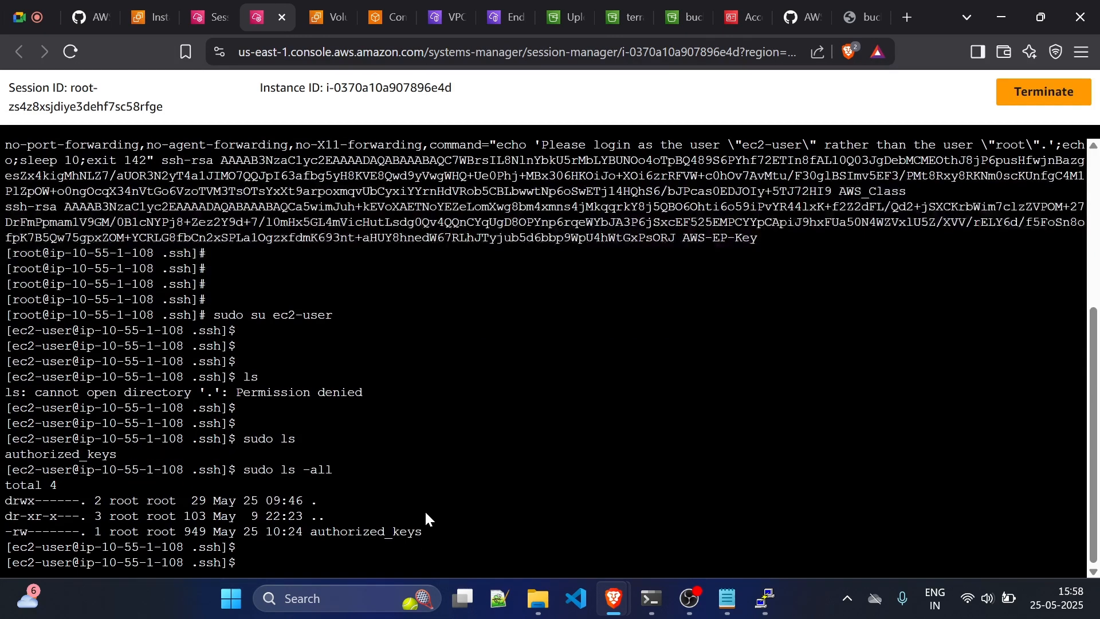
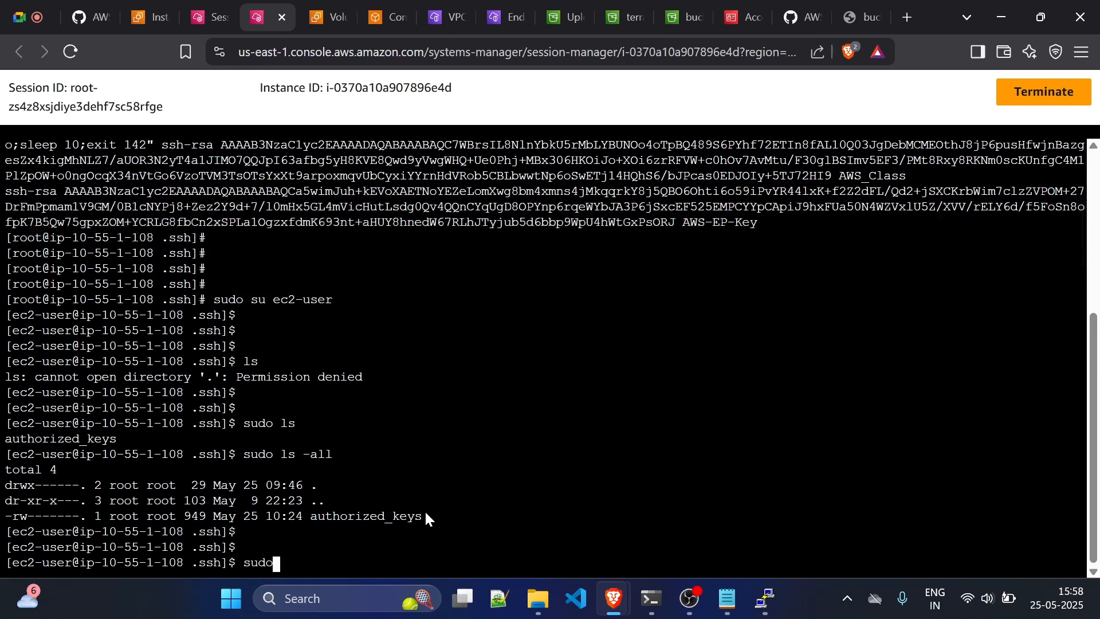
key(BackSpace)
text(chmod 777 auth)
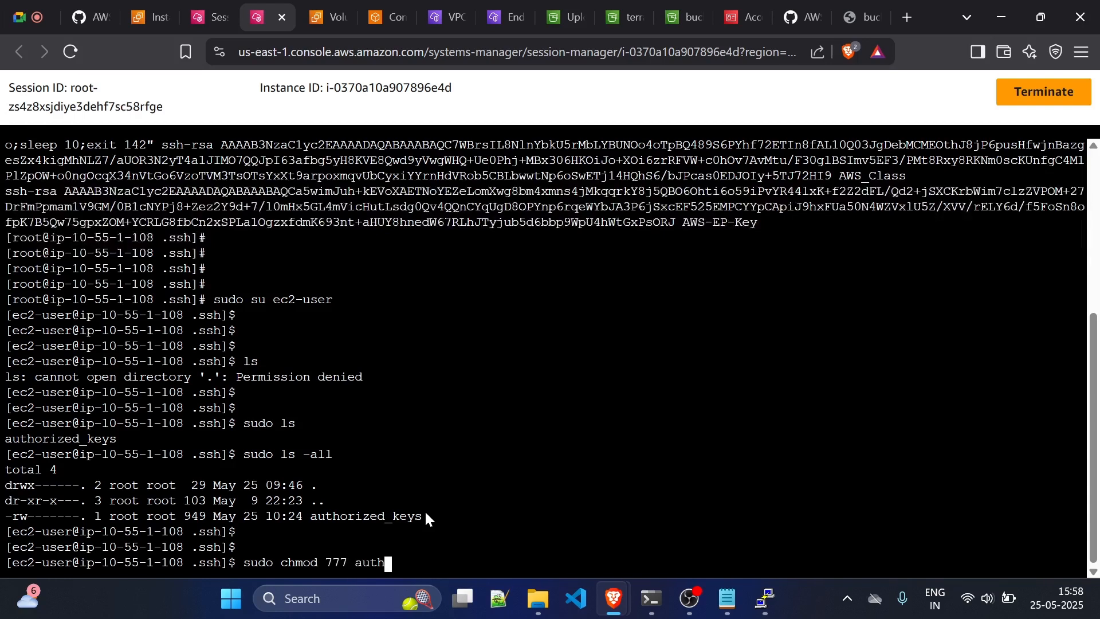
key(BackSpace)
key(BackSpace)
key(BackSpace)
key(BackSpace)
drag(423, 519, 342, 521)
double_click(311, 514)
key(ctrl+c)
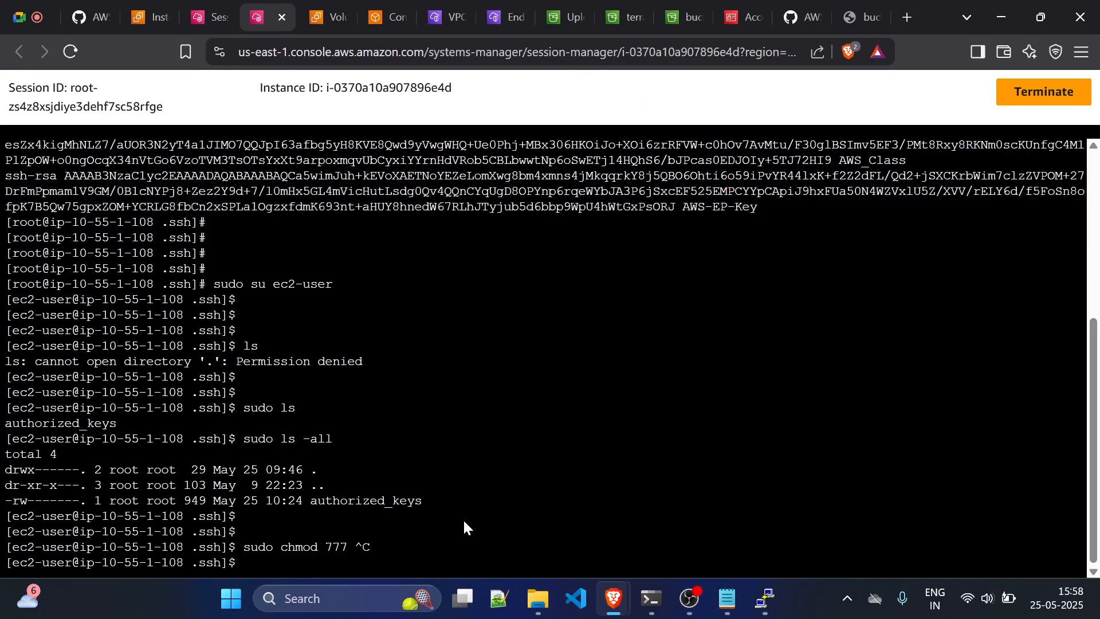
Grant full permissions on authorized_keys with sudo chmod 777 authorized_keys, and list the directory with ls.
text(sudo chmod 777 auth)
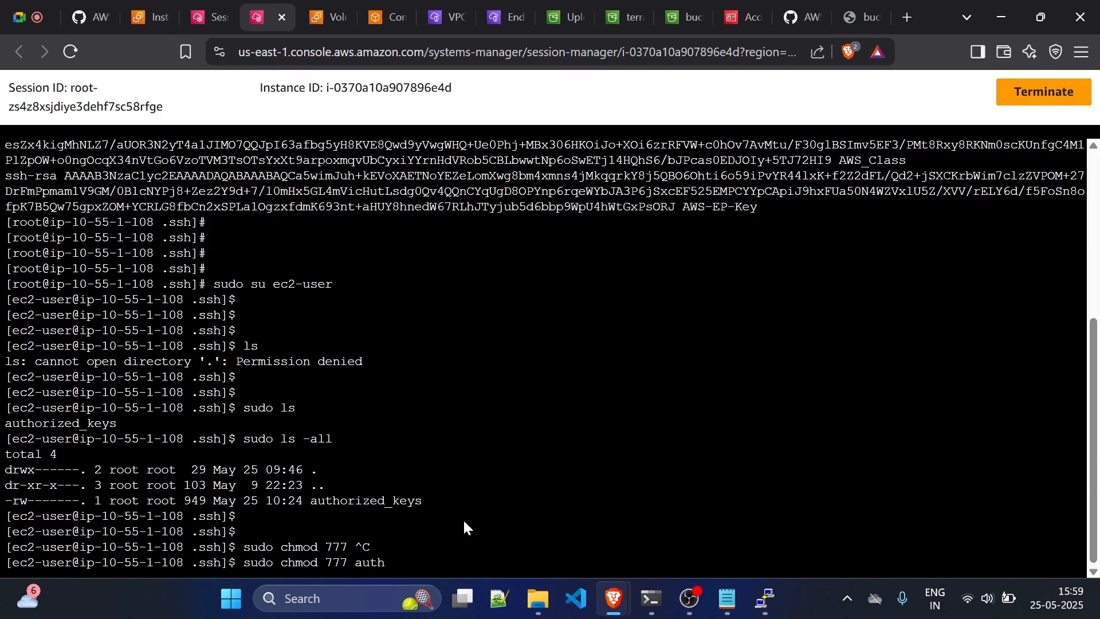
text(orized_keys)
key(Return)
key(Return)
key(Return)
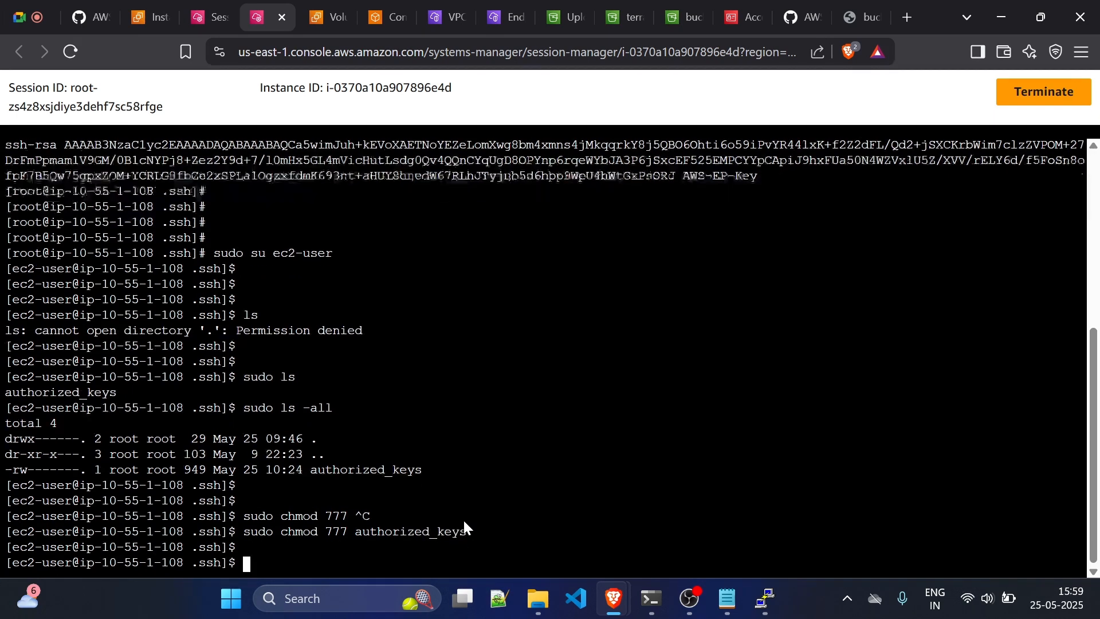
text(ls)
key(Return)
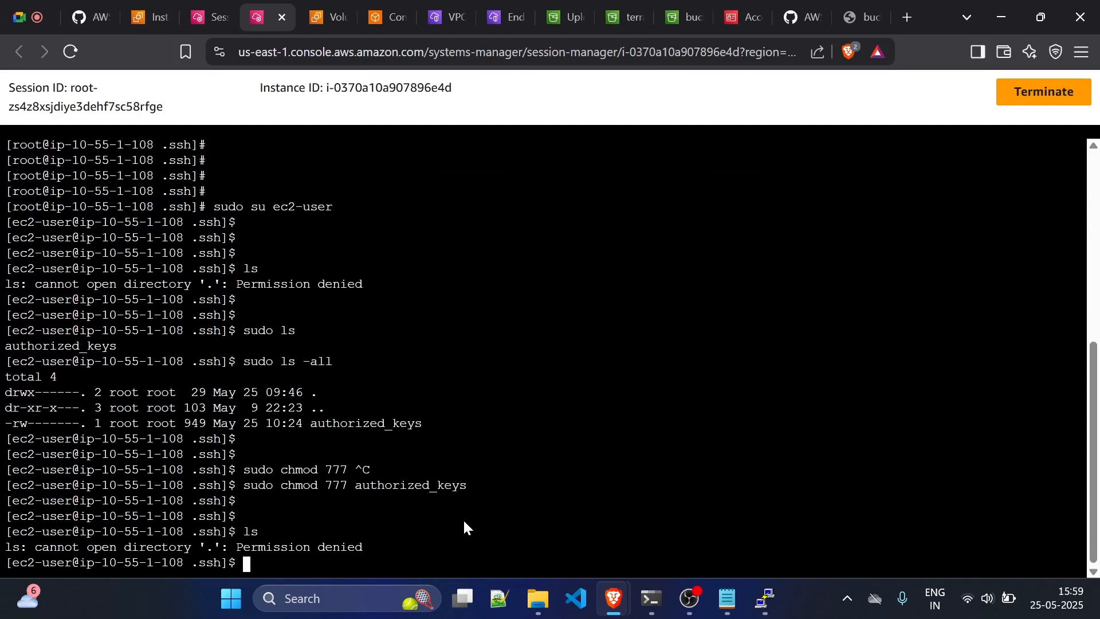
Switch to PuTTY and try to reconnect as ec2-user by restarting the inactive session, and close its window.
click(766, 600)
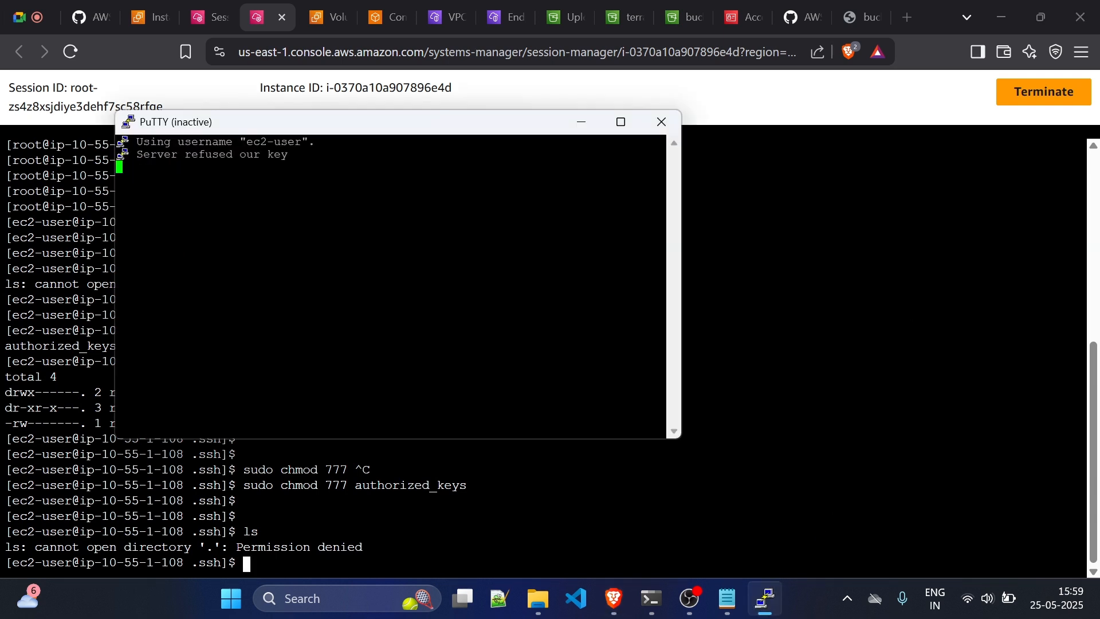
right_click(378, 131)
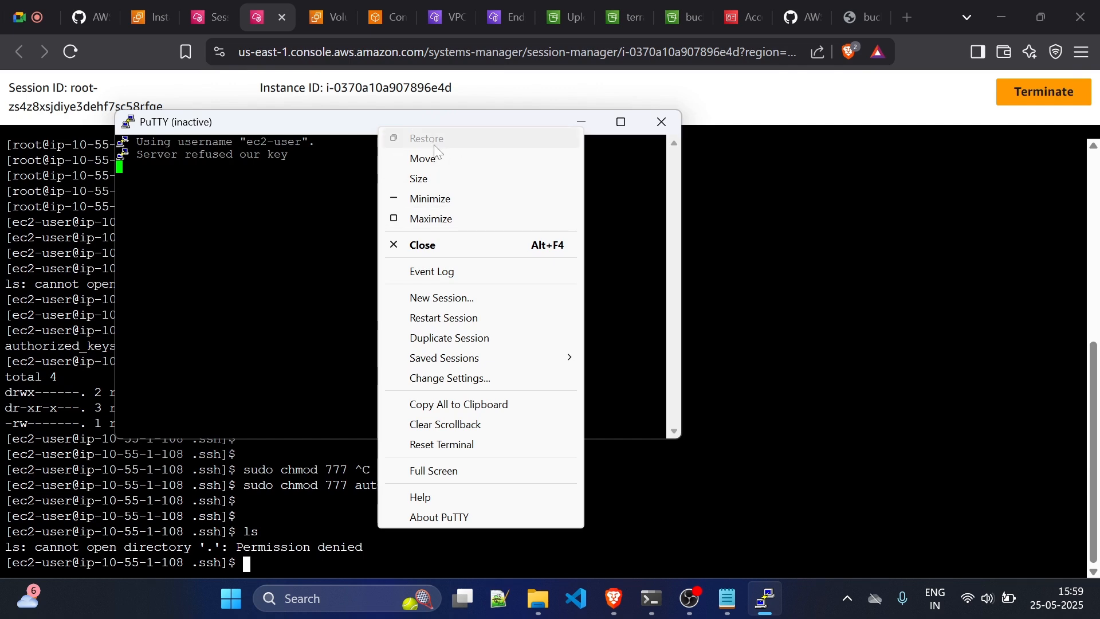
click(445, 299)
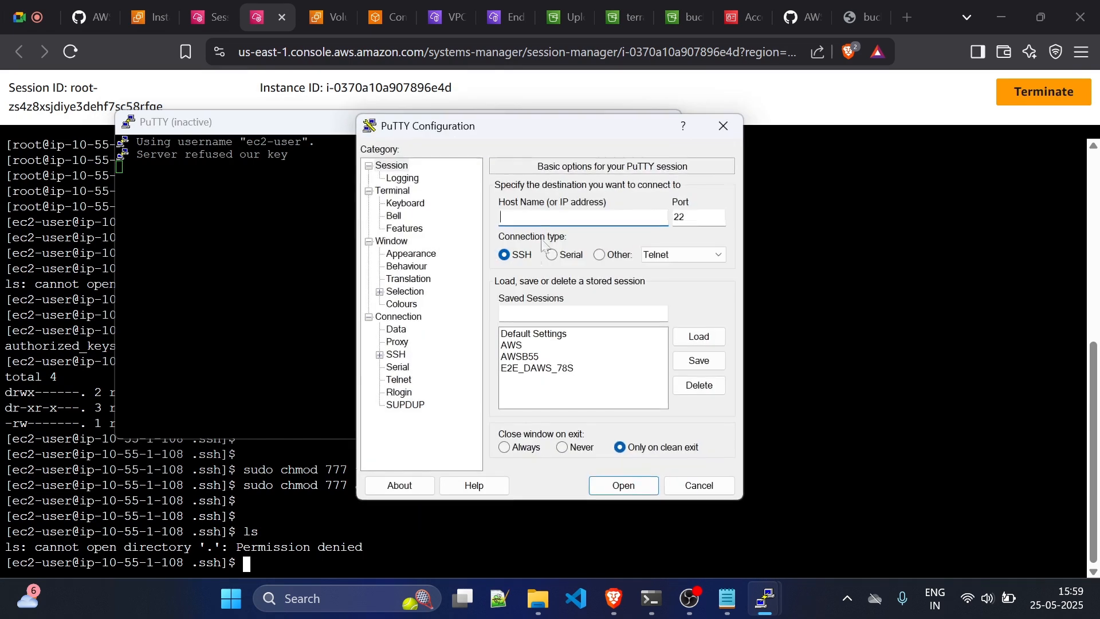
click(723, 125)
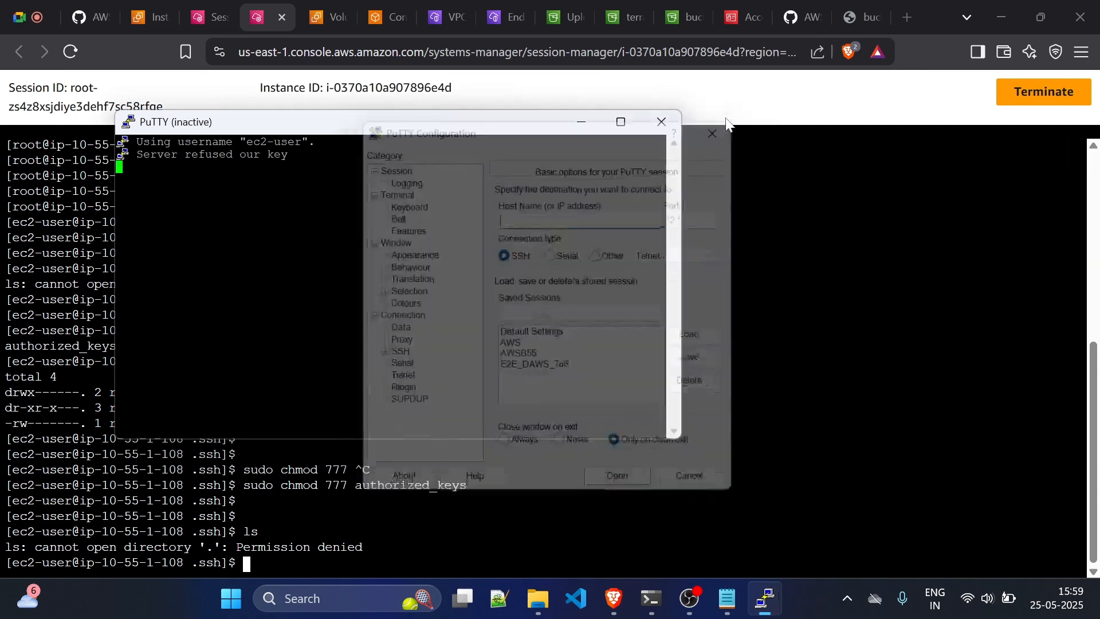
right_click(389, 131)
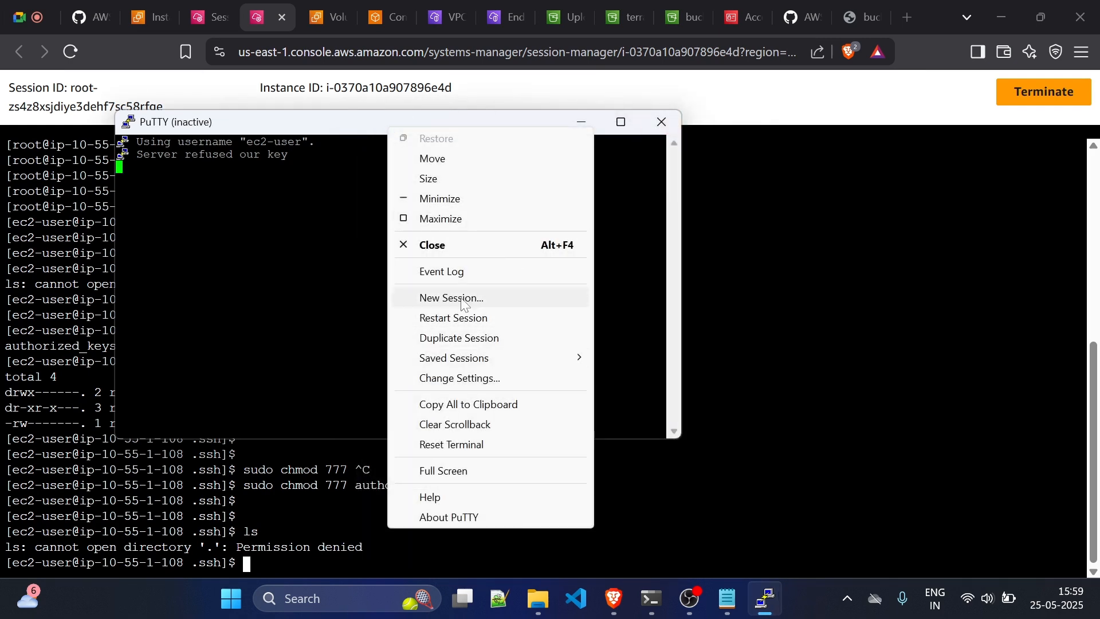
click(484, 323)
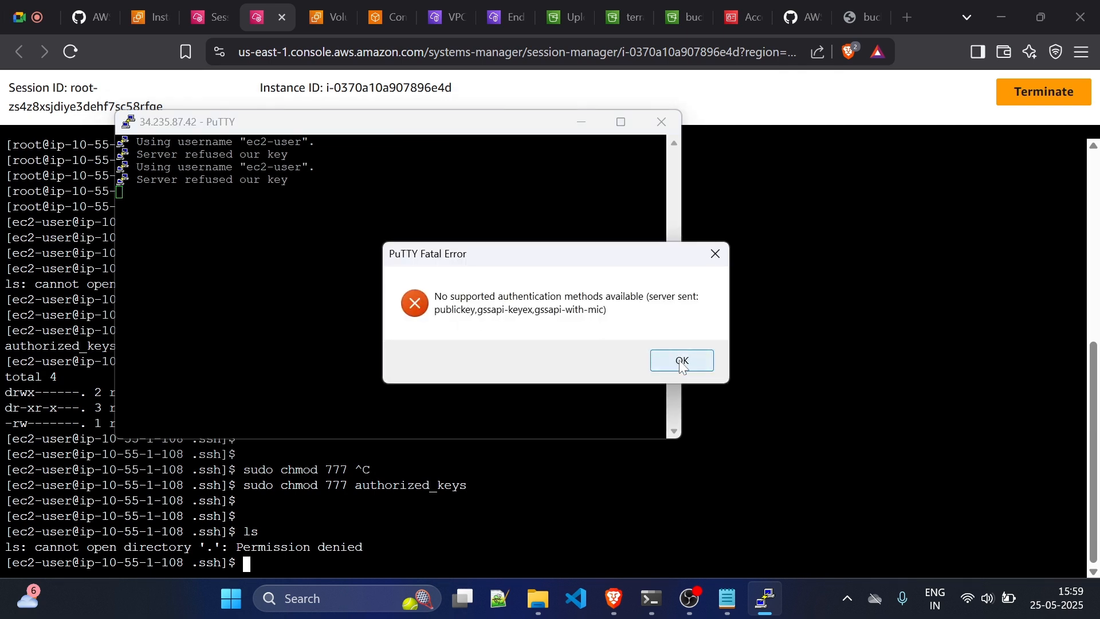
click(682, 362)
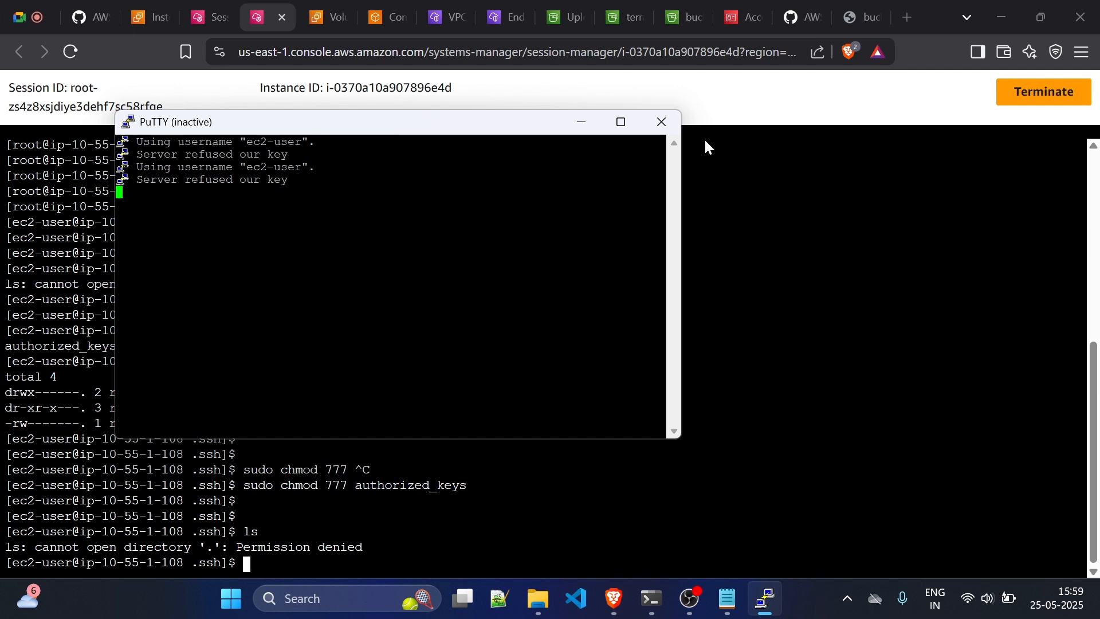
click(662, 122)
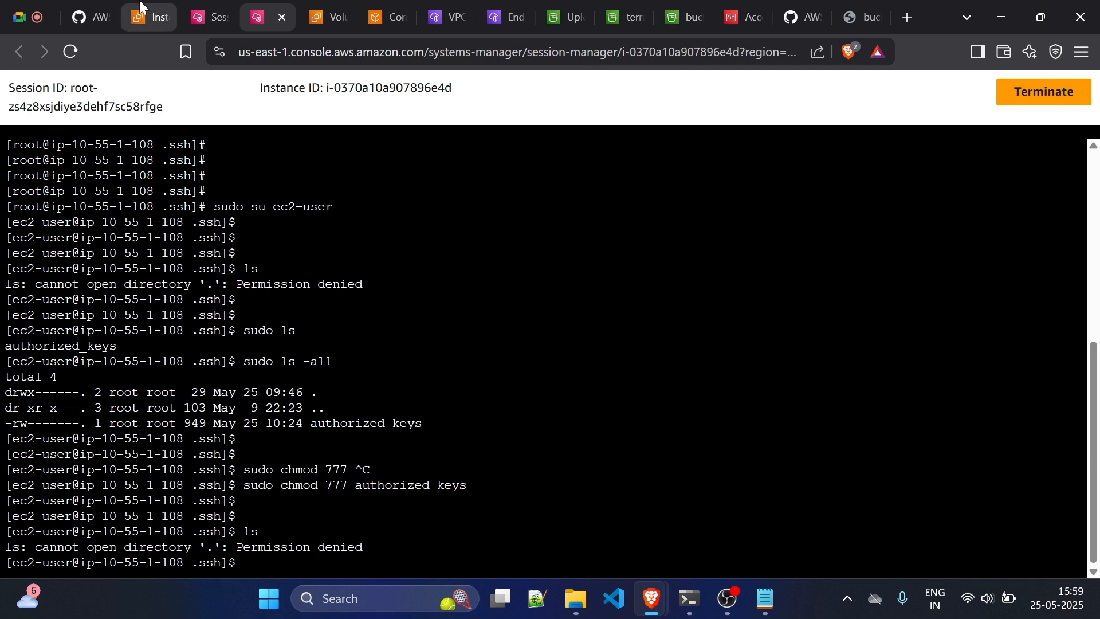
Review the lost-key recovery procedure and its shell commands in the 07_R_Class_07.md notes on GitHub.
click(102, 8)
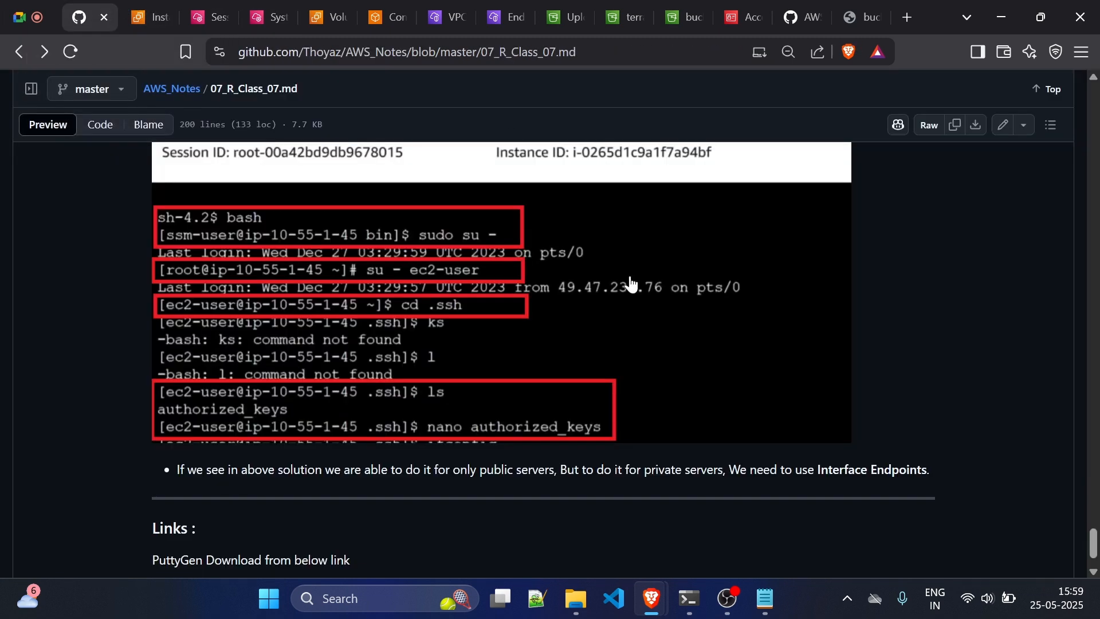
scroll(620, 309, up, 20)
scroll(623, 317, down, 1)
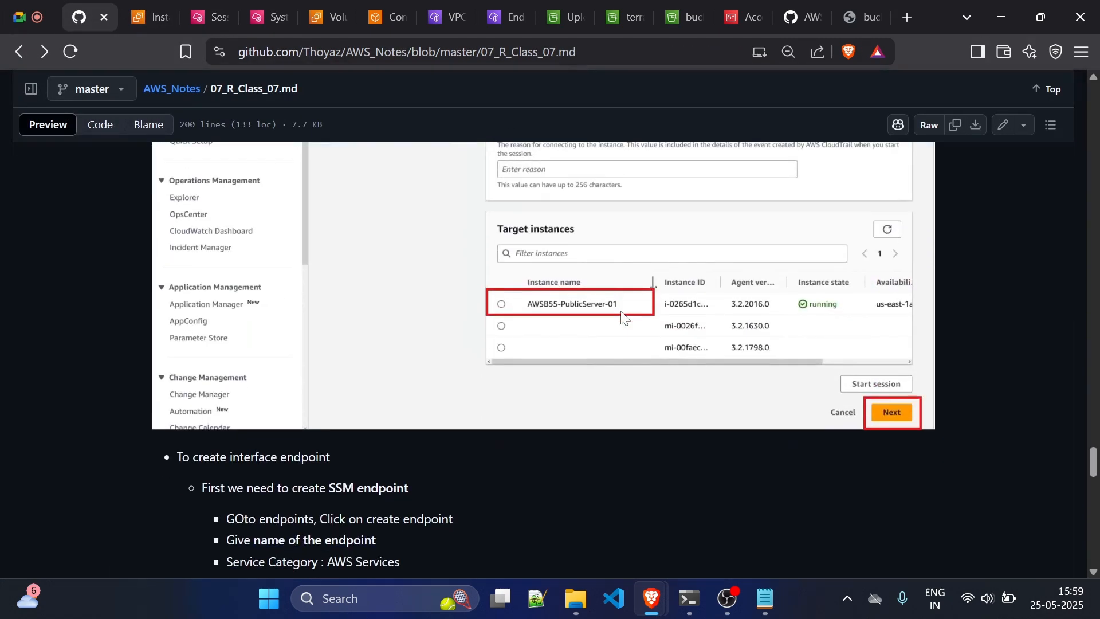
scroll(622, 317, down, 2)
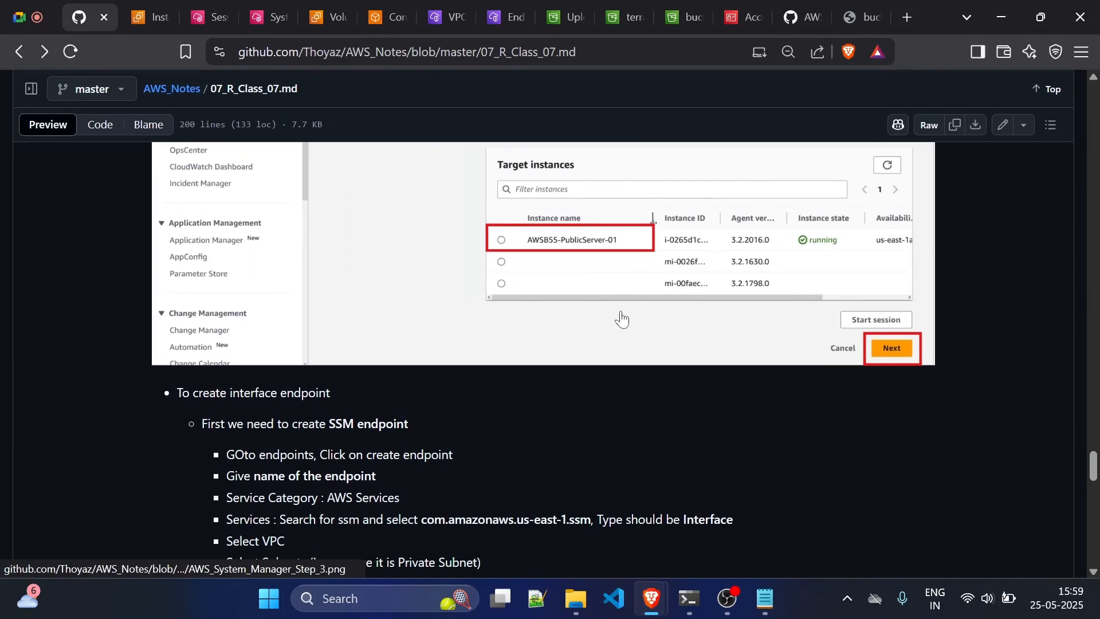
scroll(643, 427, down, 20)
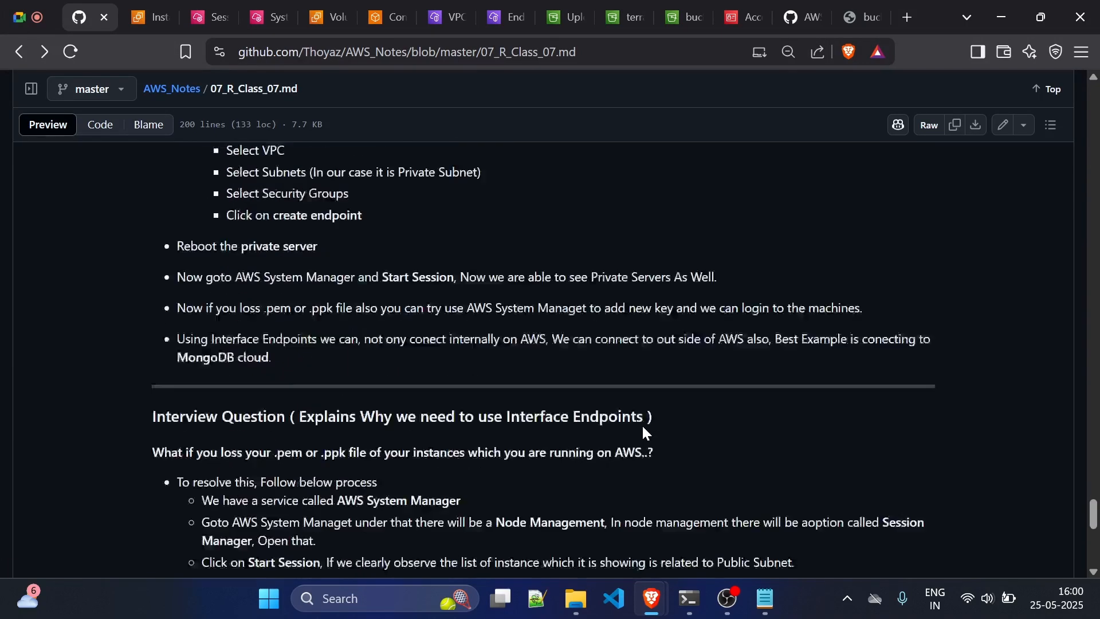
scroll(643, 427, down, 9)
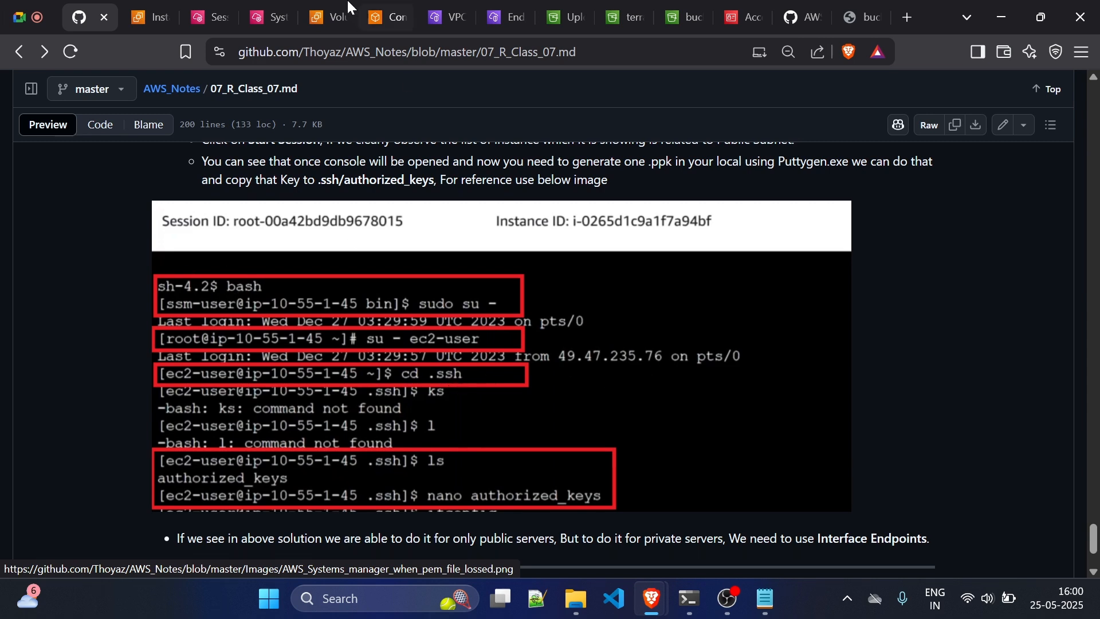
Terminate the current Session Manager terminal session on instance i-0370a10a907896e4d.
click(268, 4)
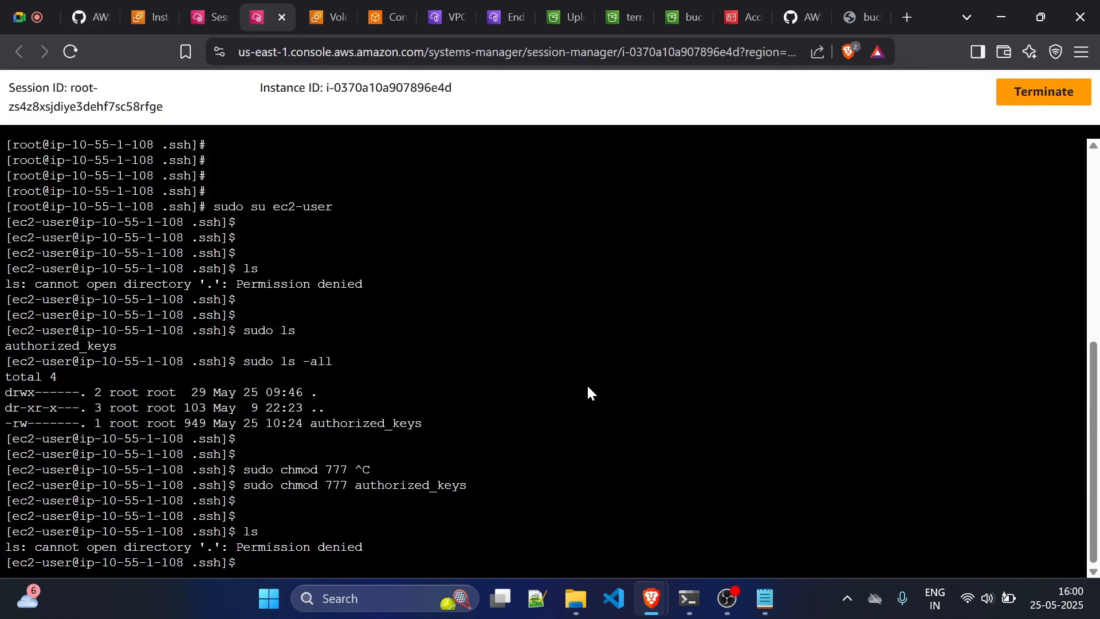
click(1034, 102)
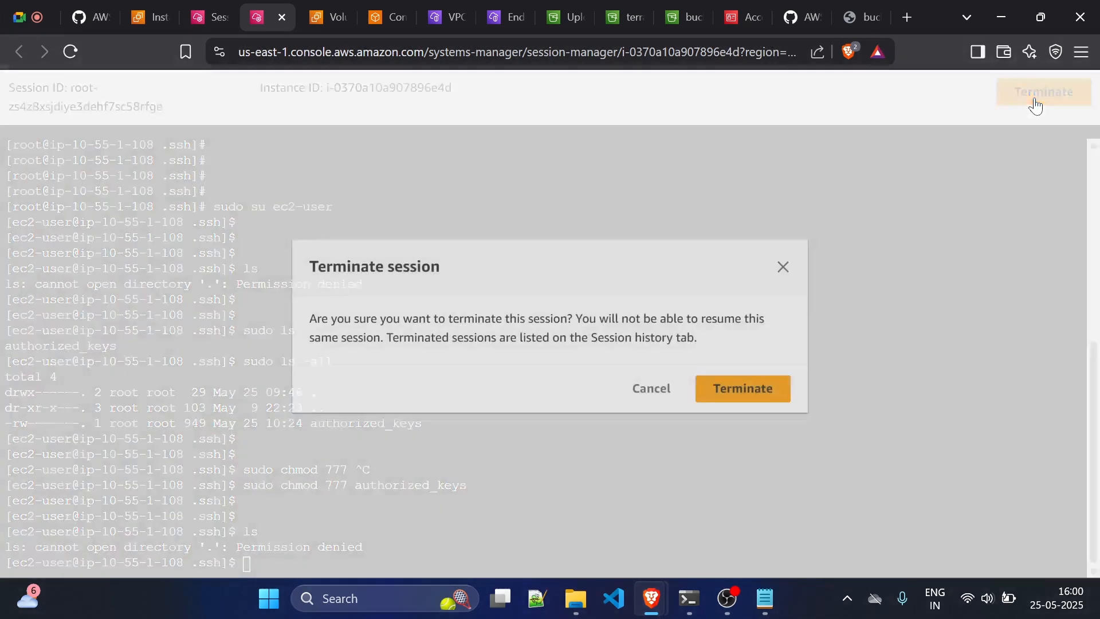
click(727, 387)
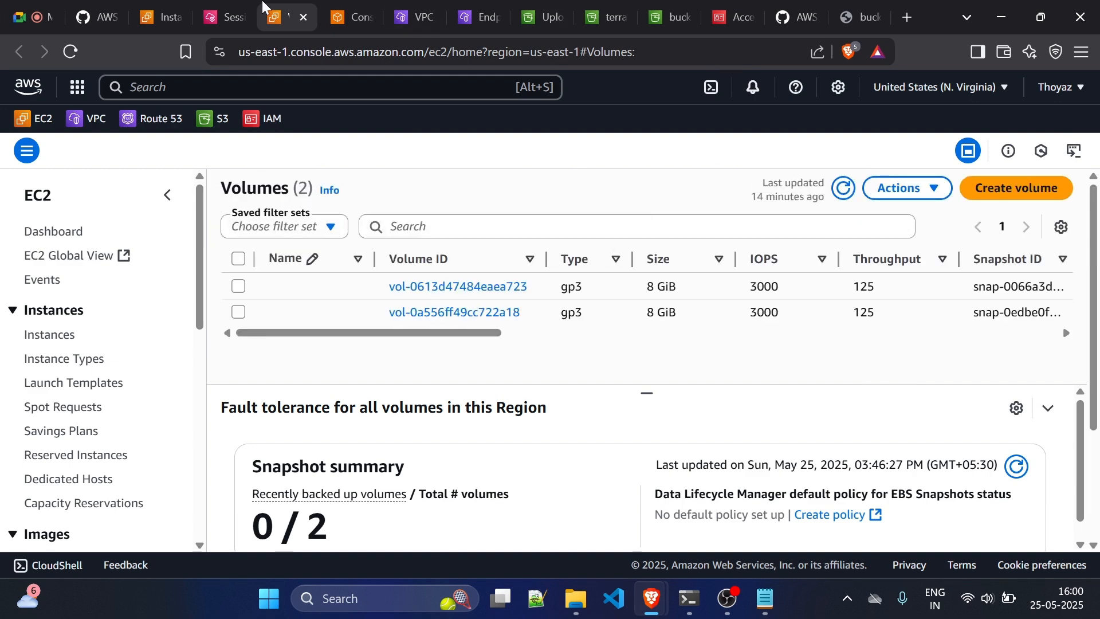
Start a new Session Manager session targeting the running Public-Server-01 instance.
click(223, 16)
click(773, 330)
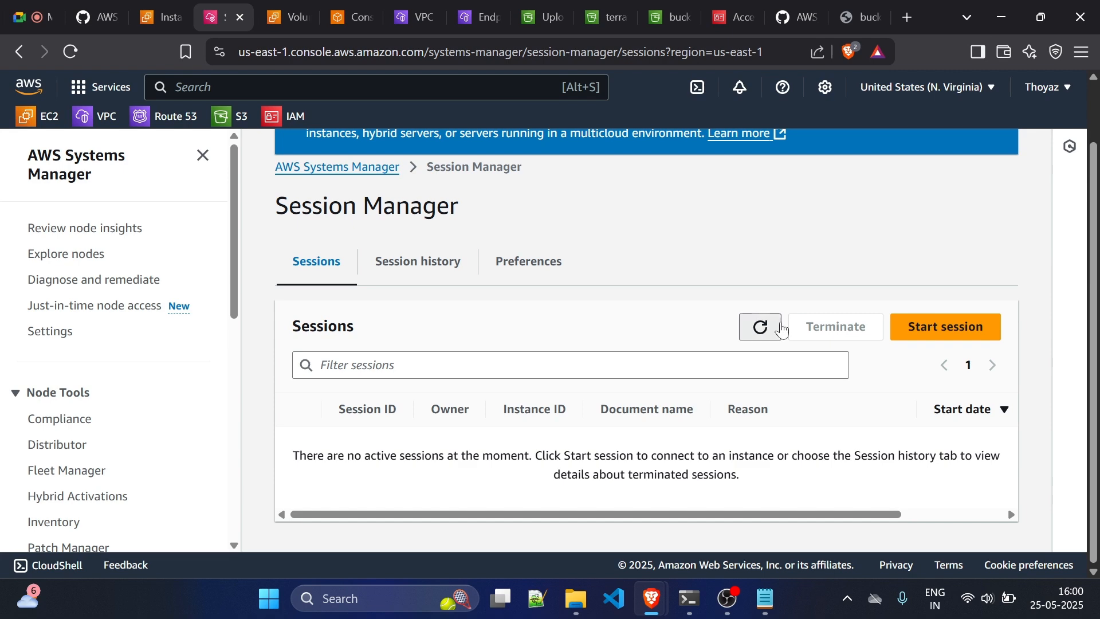
click(352, 211)
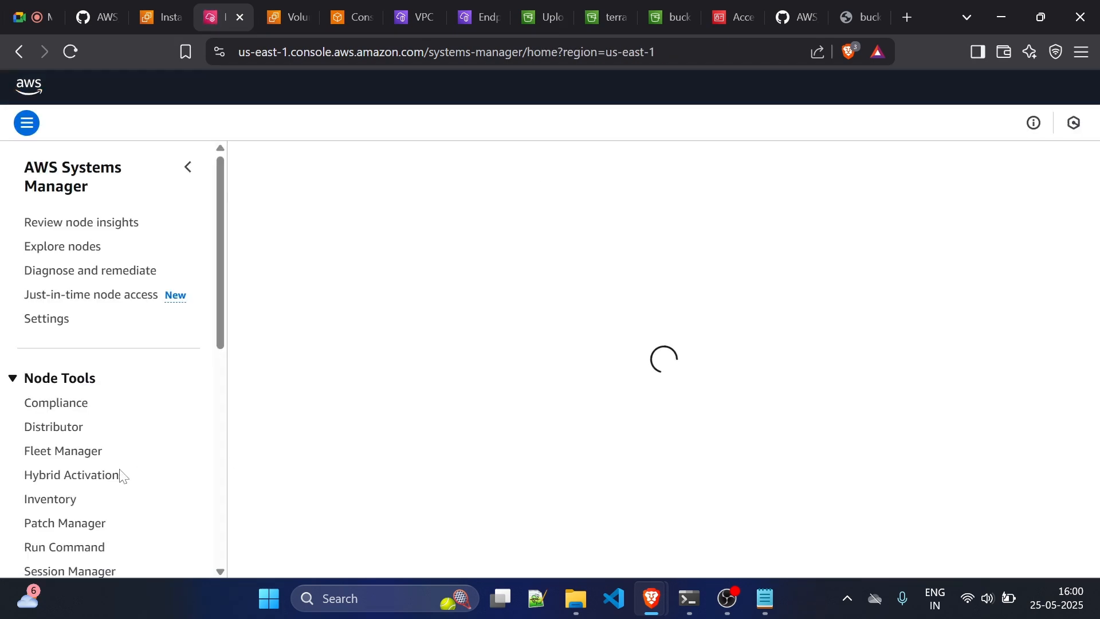
scroll(142, 472, down, 5)
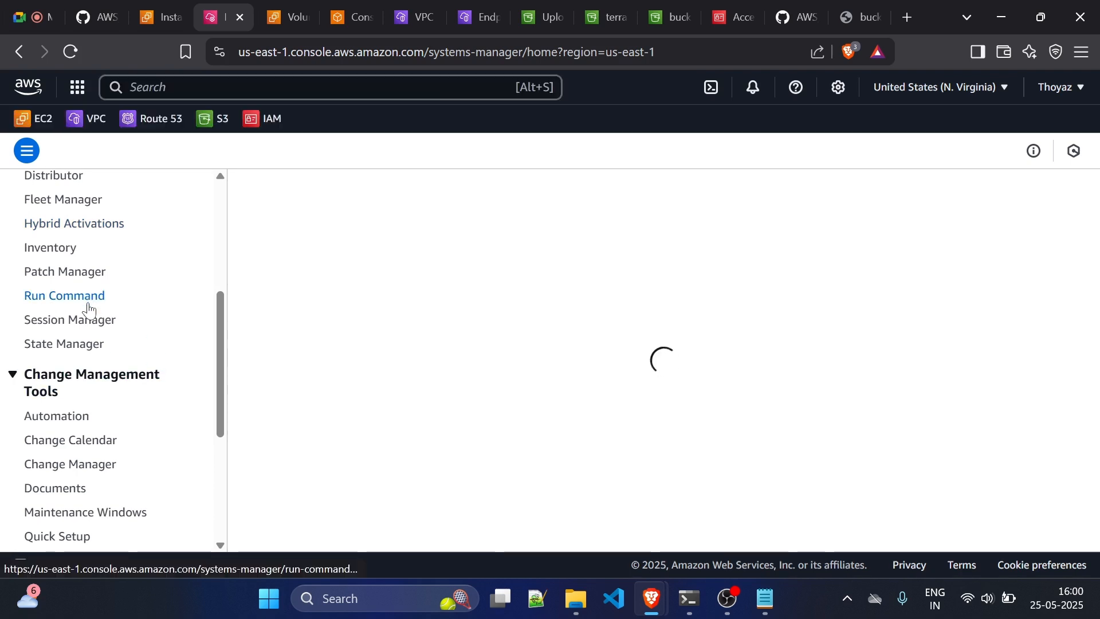
click(96, 325)
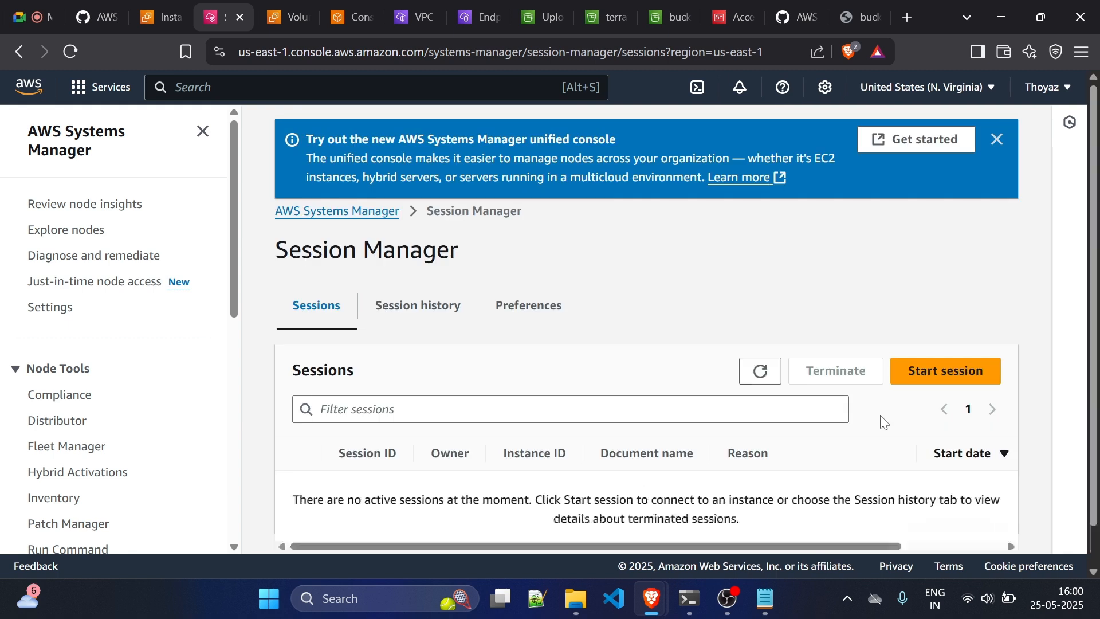
scroll(924, 404, down, 1)
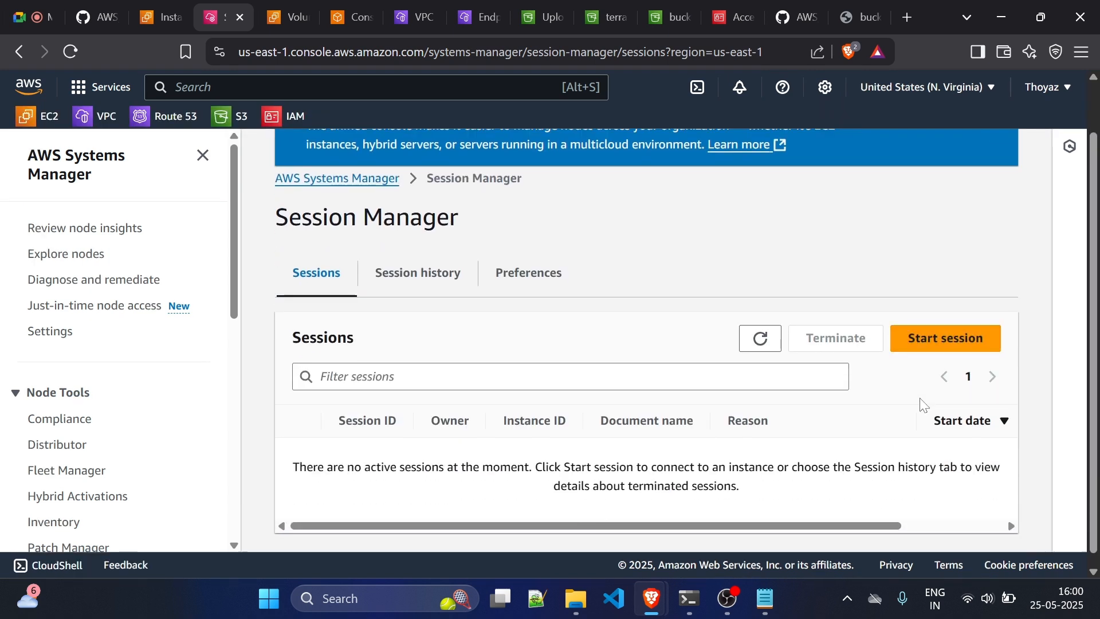
click(936, 342)
scroll(896, 415, down, 2)
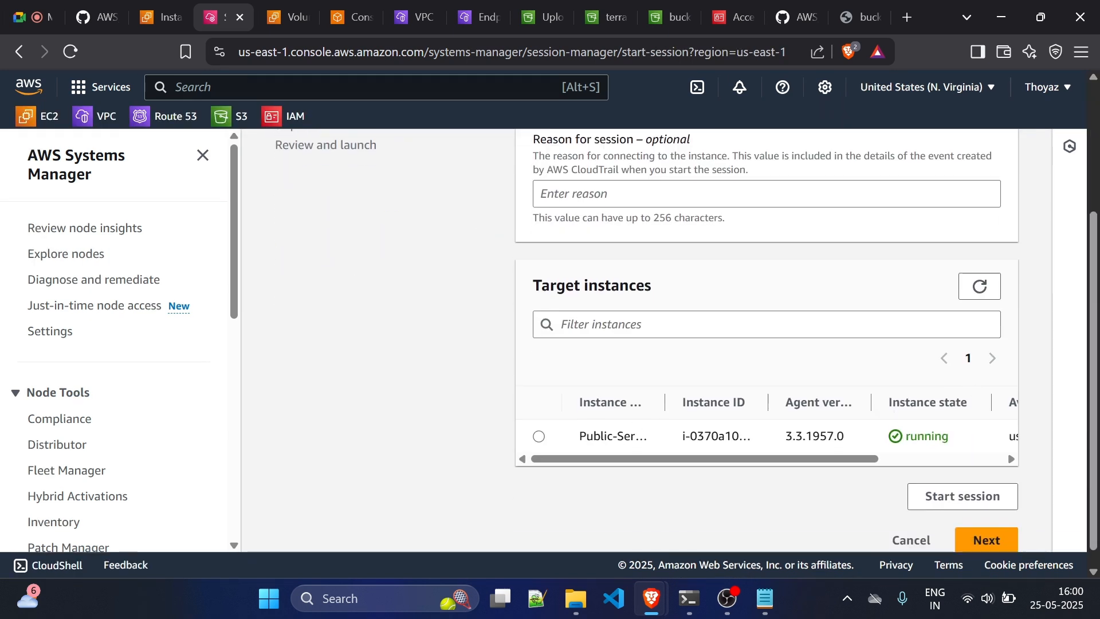
click(539, 437)
click(958, 497)
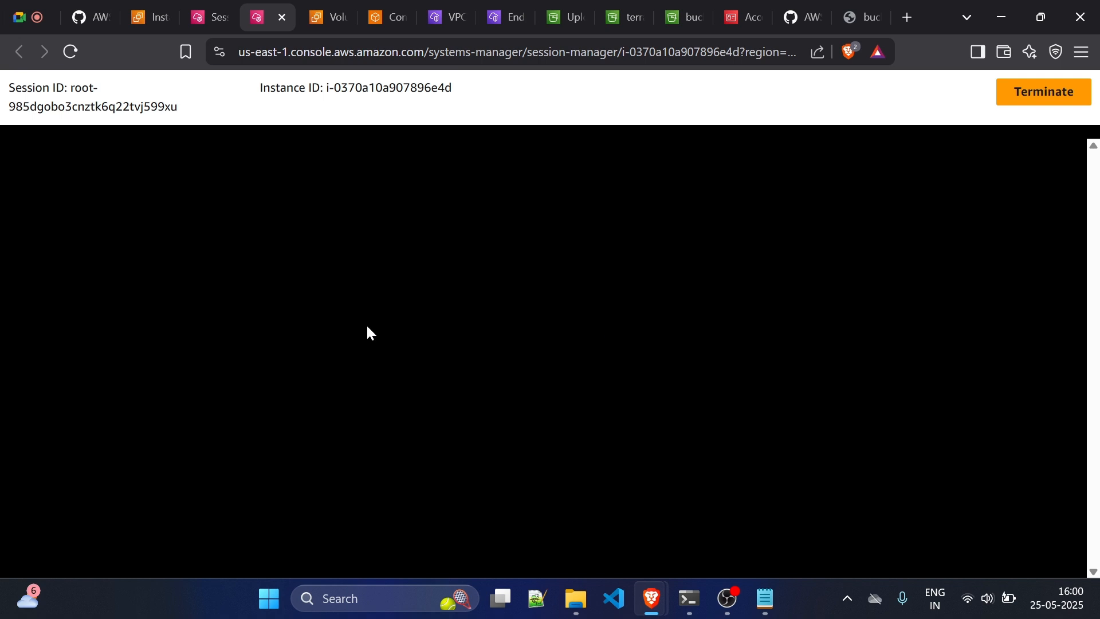
Launch a bash shell in the new Session Manager terminal.
text(bsa)
key(BackSpace)
text(ash)
key(Return)
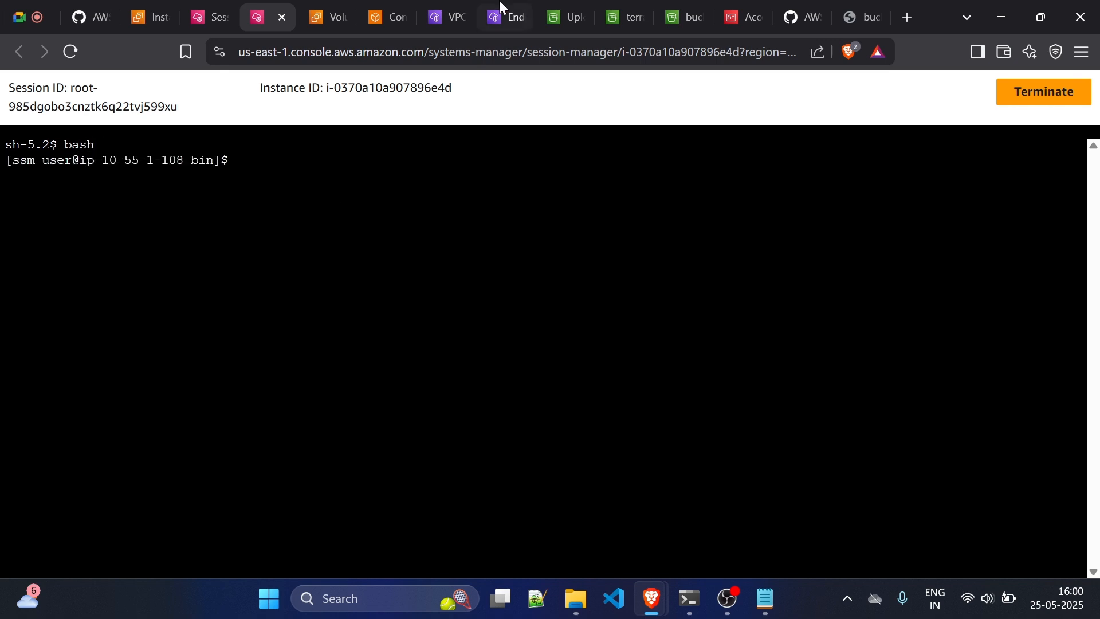
Check the command sequence in the GitHub notes and switch the shell to root with sudo su -.
click(103, 8)
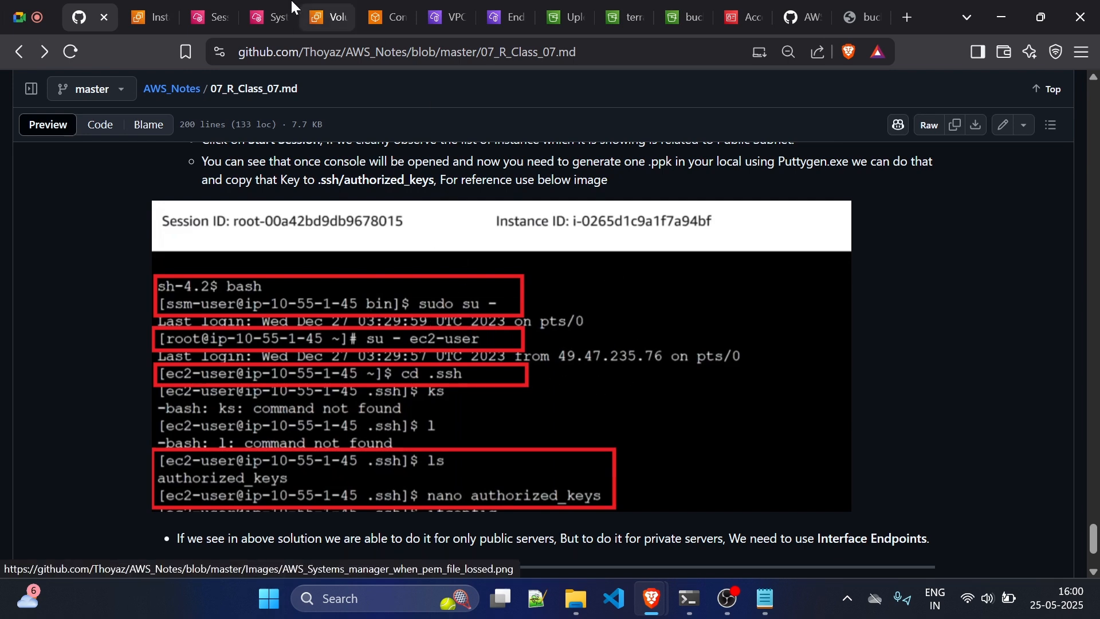
click(152, 10)
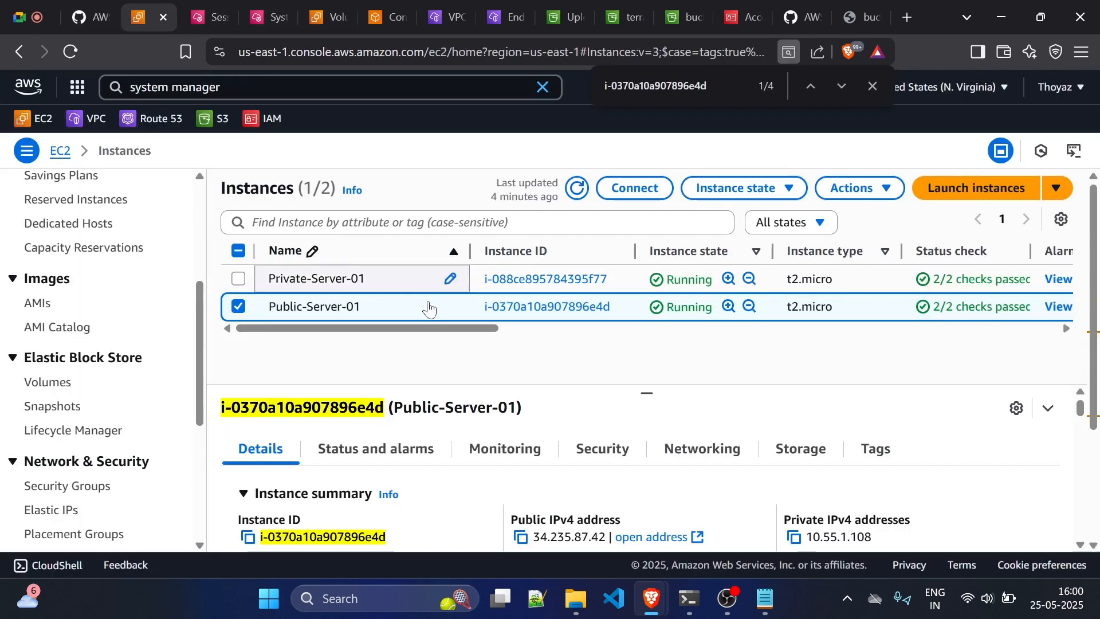
click(277, 3)
text(sudo su -)
key(Return)
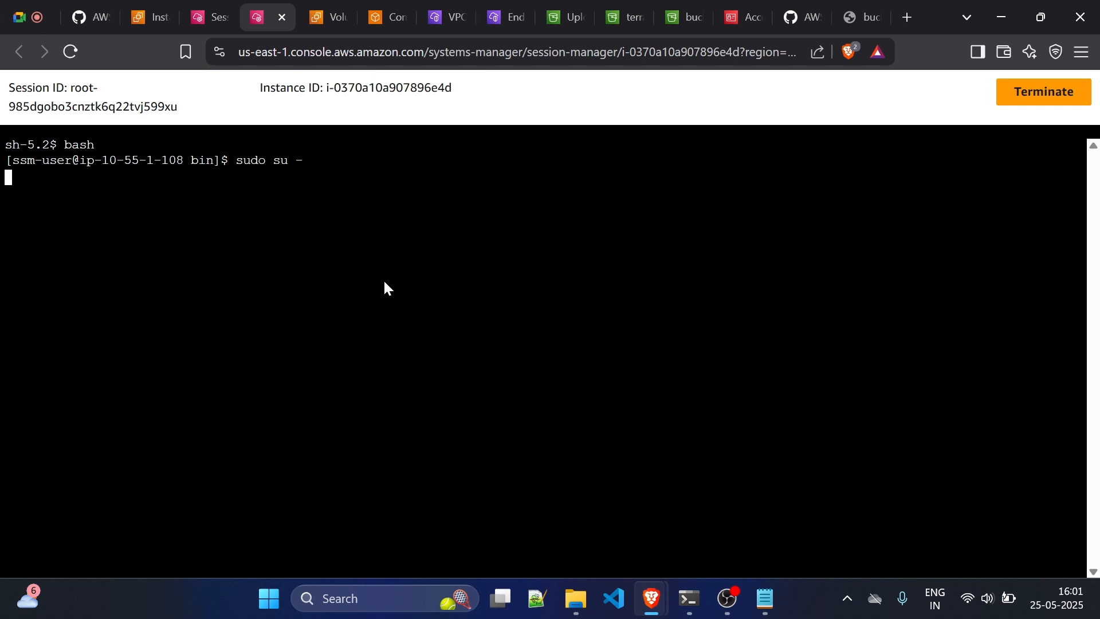
Consult the notes for the user-switch command and log in to ec2-user's environment with su - ec2-user.
click(85, 16)
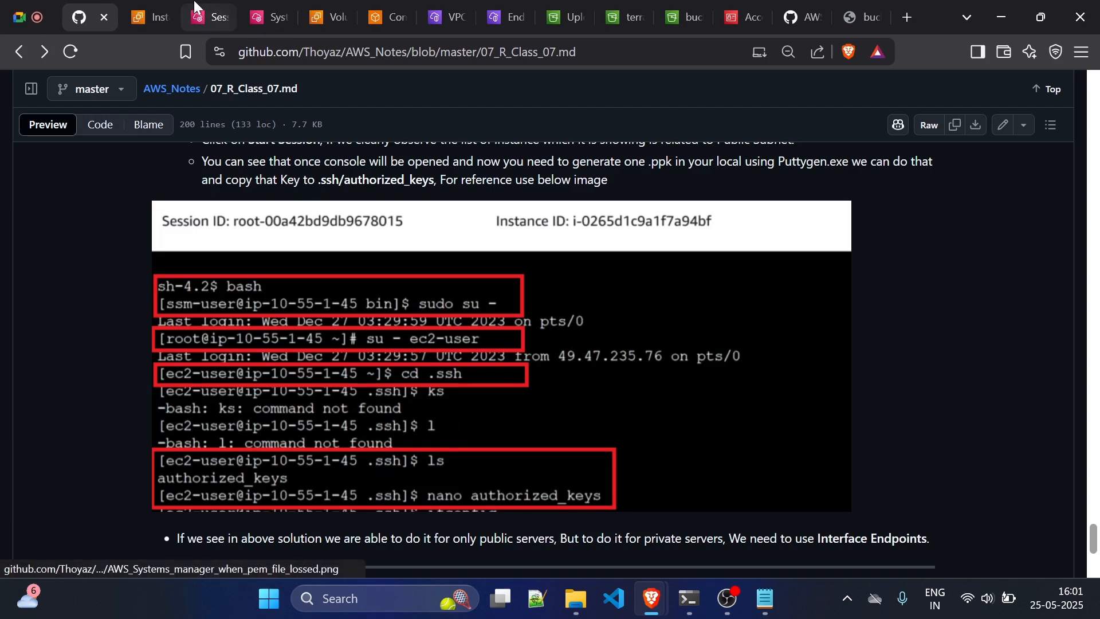
click(150, 12)
click(272, 9)
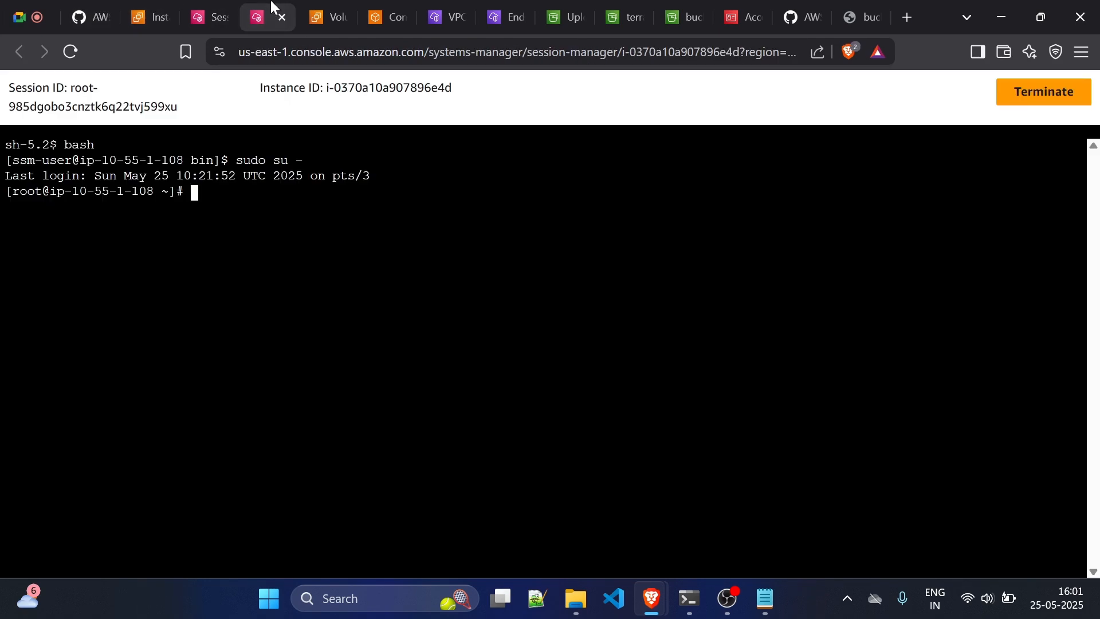
text(su - ec2-user)
key(Return)
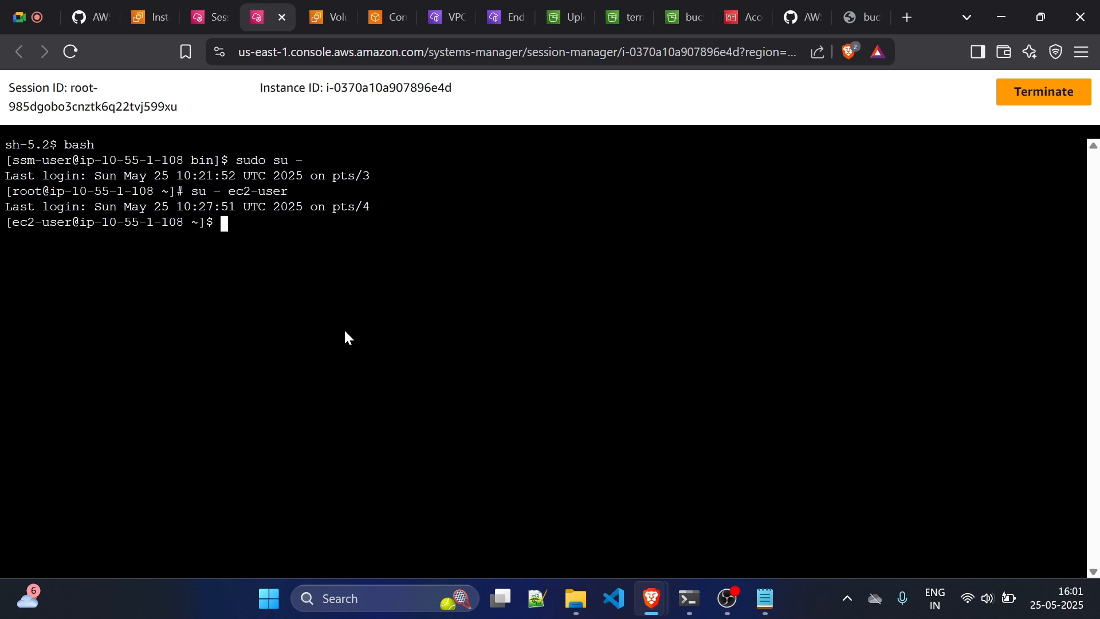
Change into ec2-user's .ssh directory and list the files it contains.
key(Return)
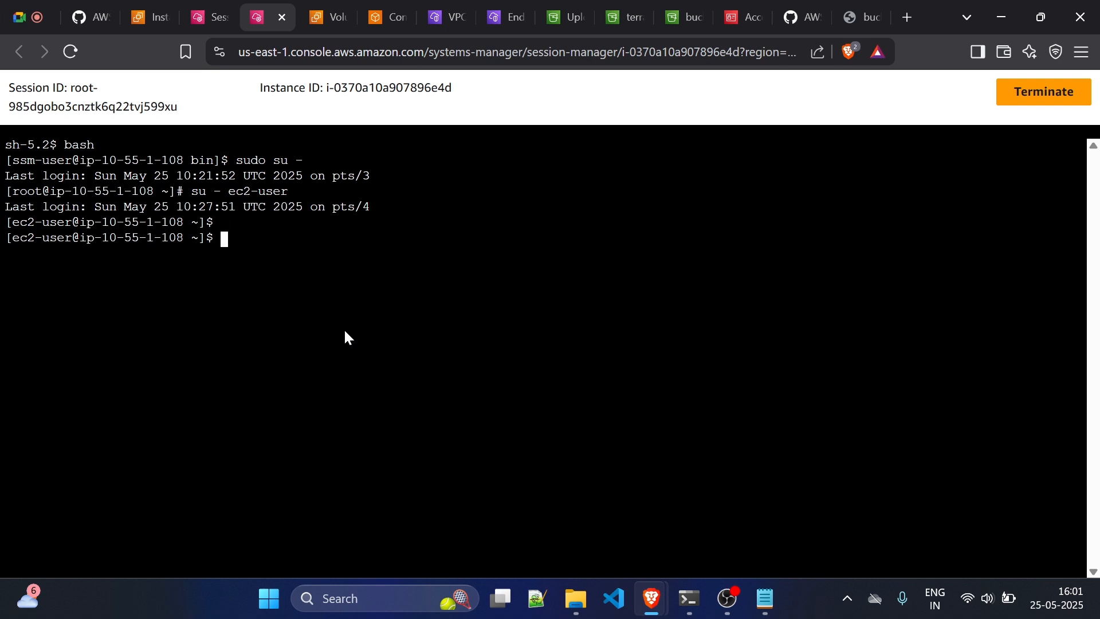
text(cd .ssh)
key(Return)
key(Return)
text(ls)
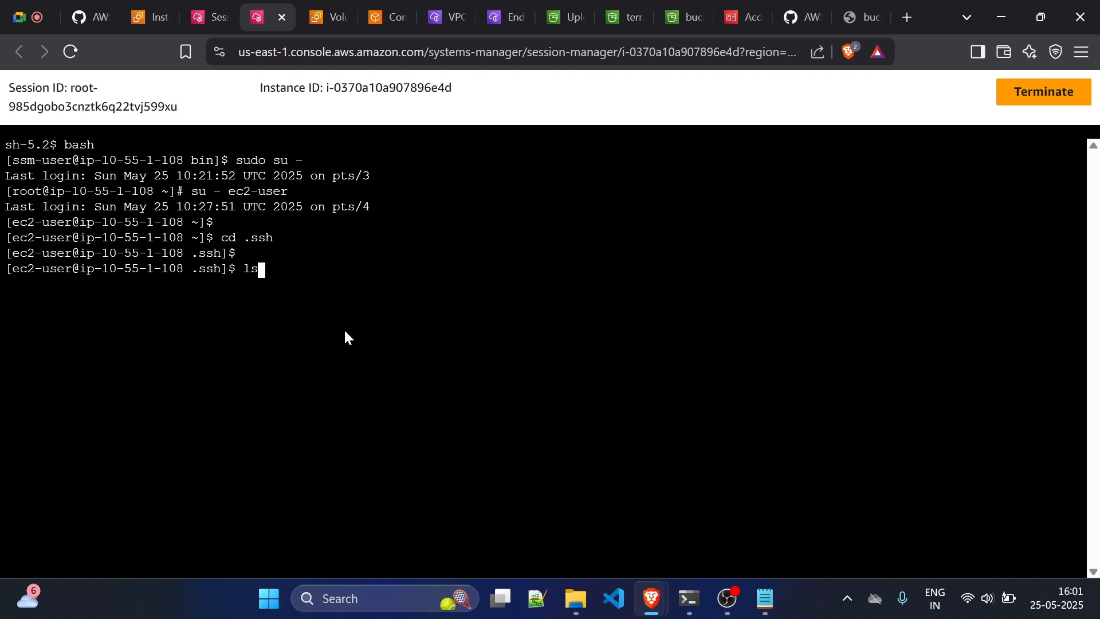
key(Return)
key(Return)
key(Return)
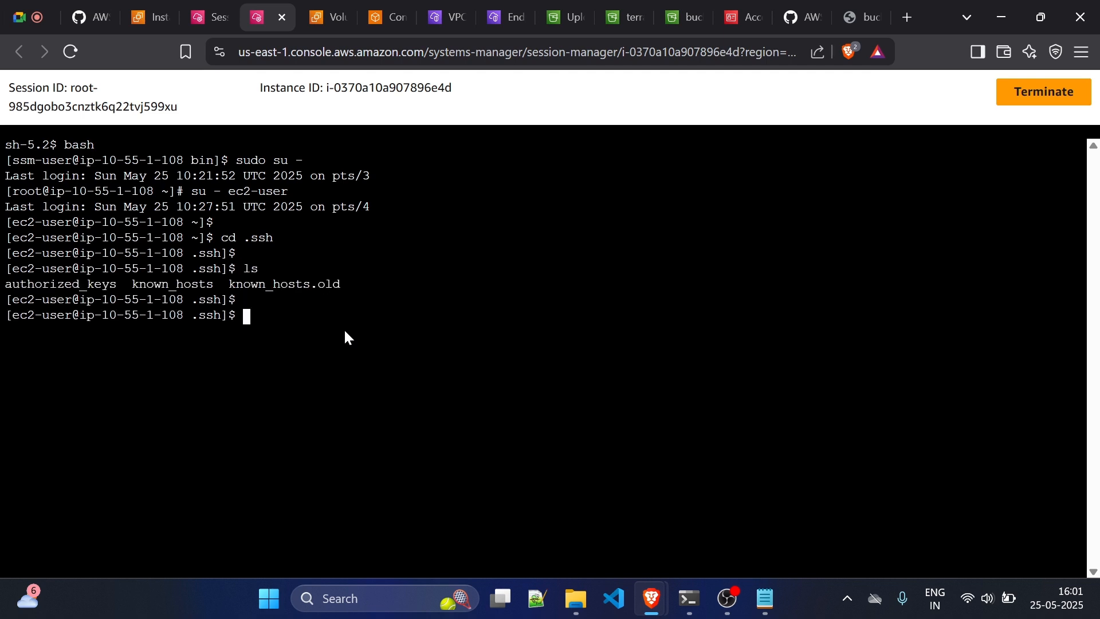
Print the contents of authorized_keys with cat and examine the existing public key entry.
text(cat au)
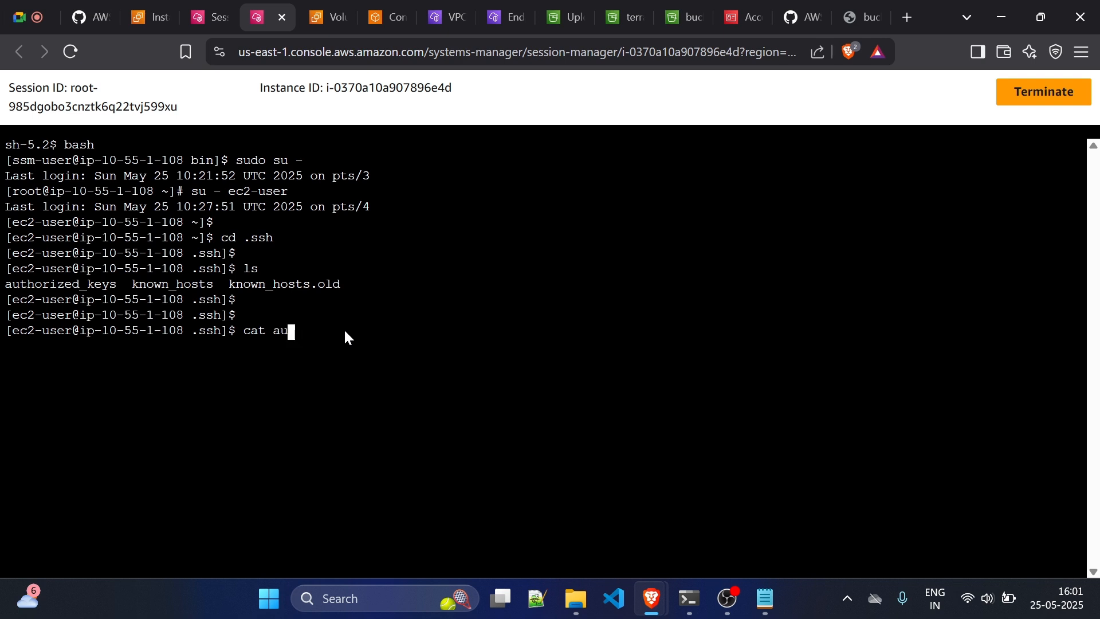
key(Tab)
key(Return)
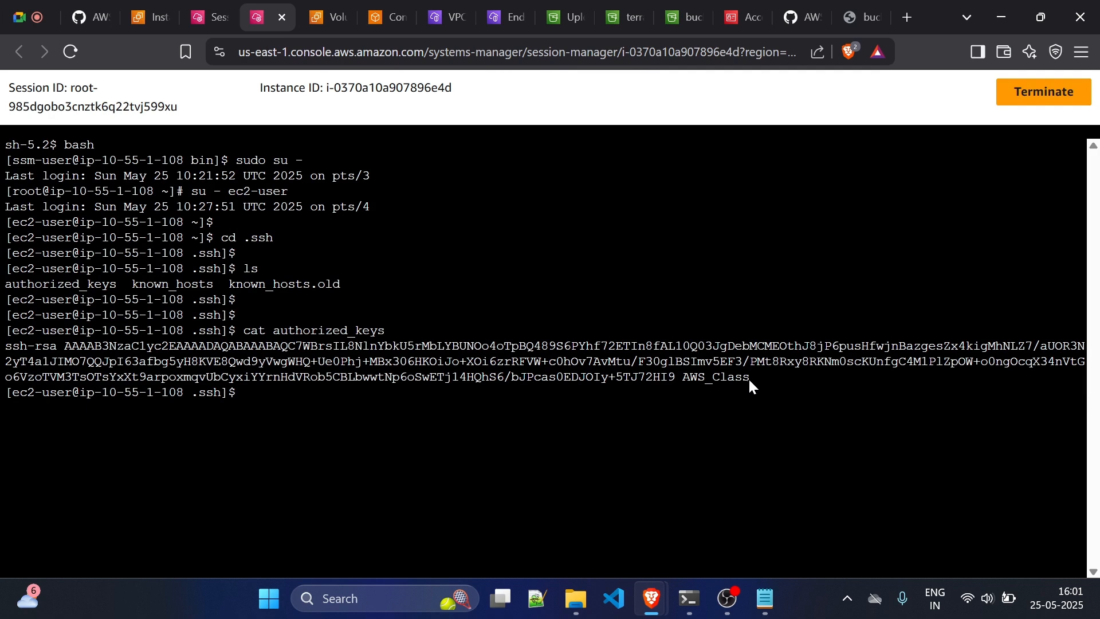
drag(749, 375, 117, 347)
click(351, 312)
Check the editing command in the GitHub notes, then open authorized_keys in nano with the cursor on the empty second line.
click(88, 17)
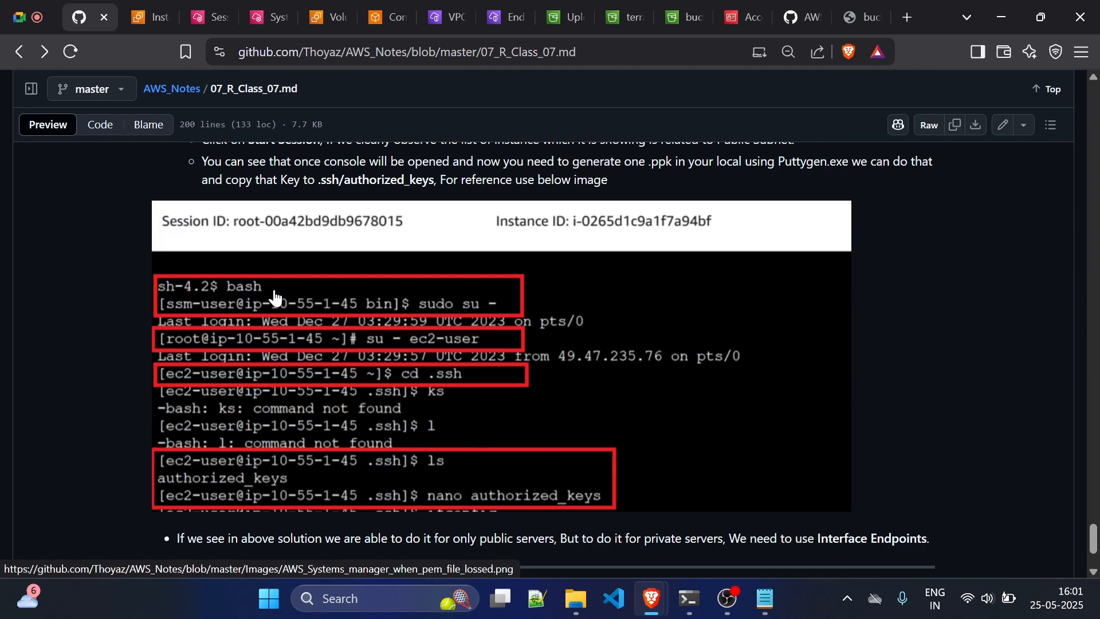
click(273, 8)
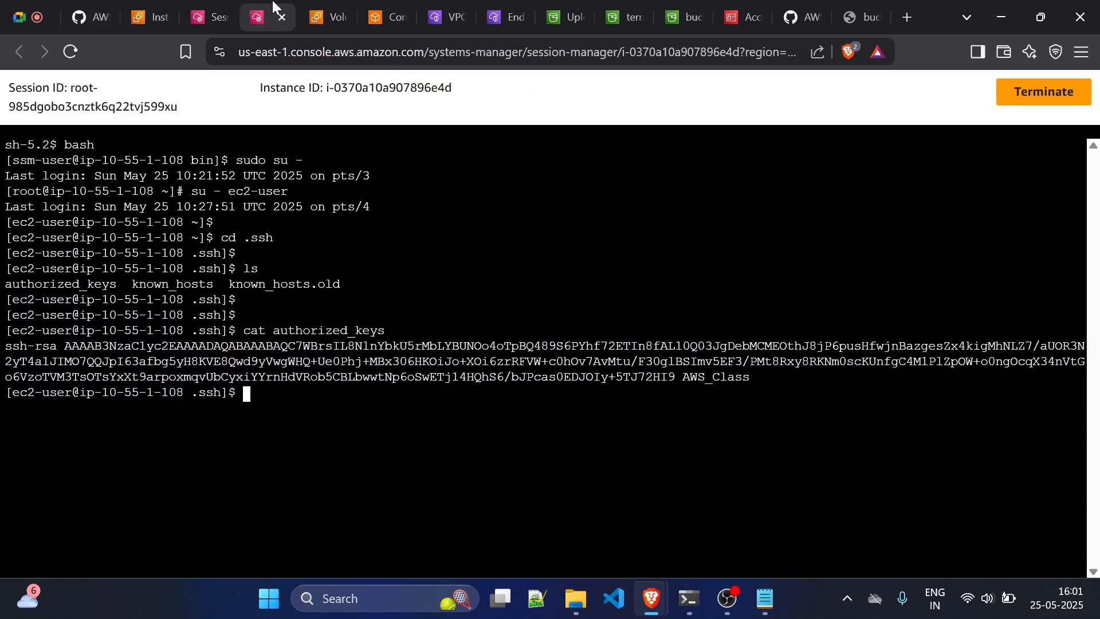
key(Return)
key(Return)
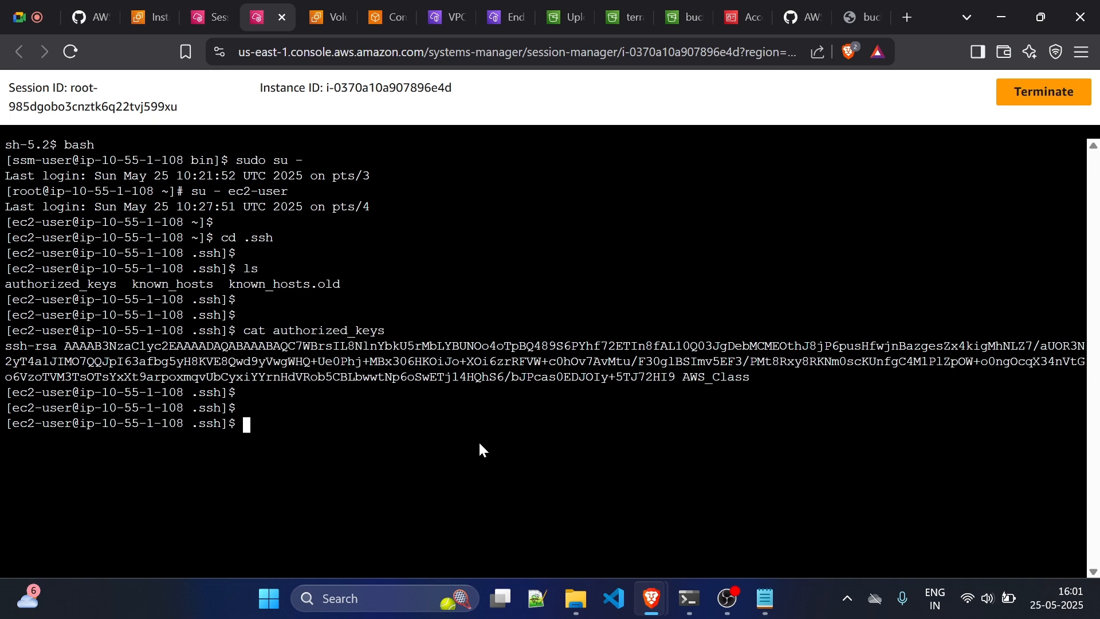
text(nano aut)
key(Tab)
key(Return)
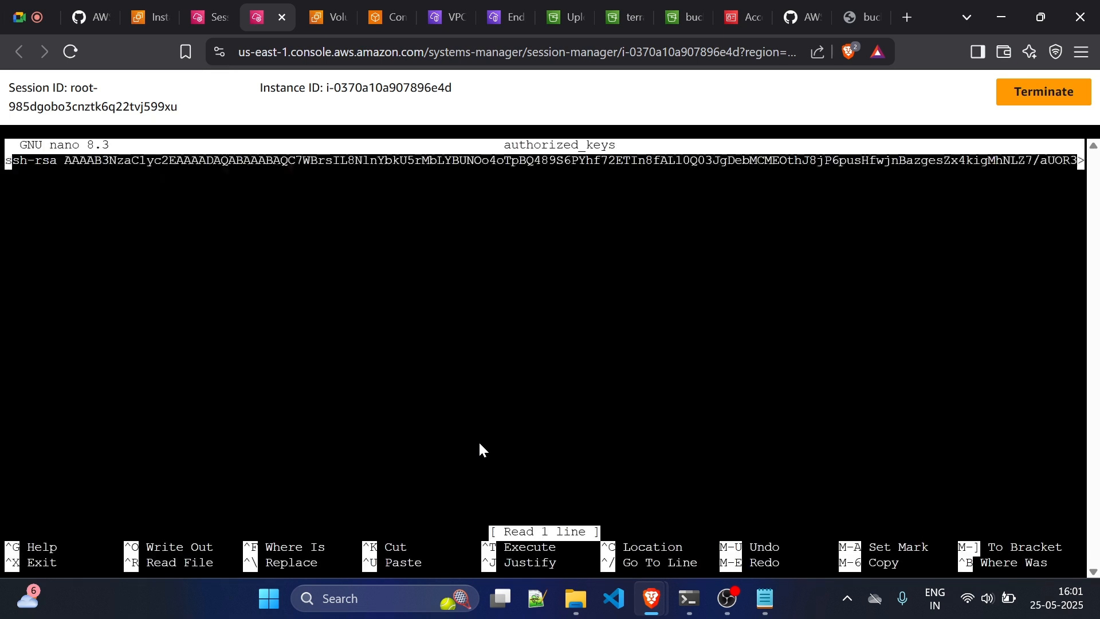
key(Down)
Open AWS-EP-Key.ppk from the TZ_YT folder in Notepad, examine its public and private key sections, then close it and return to nano.
click(576, 598)
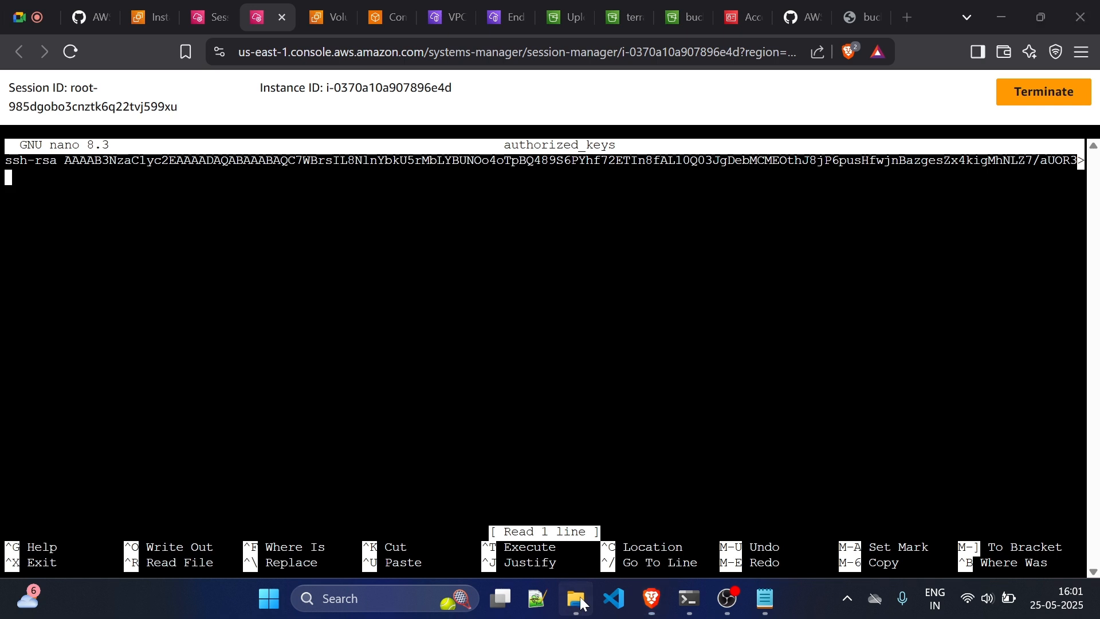
double_click(324, 240)
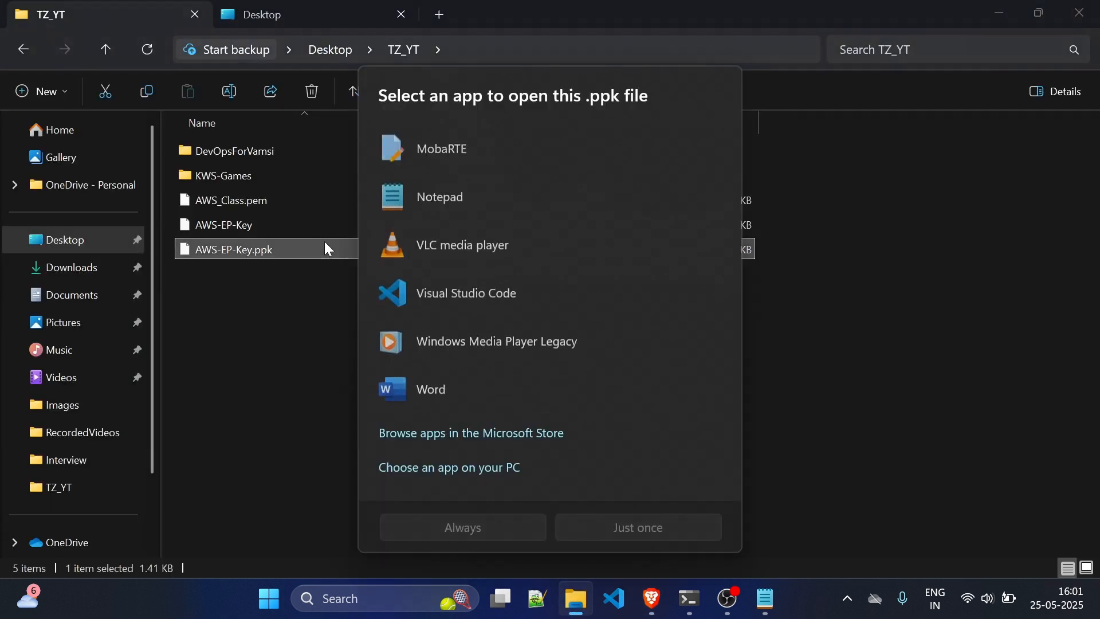
click(475, 193)
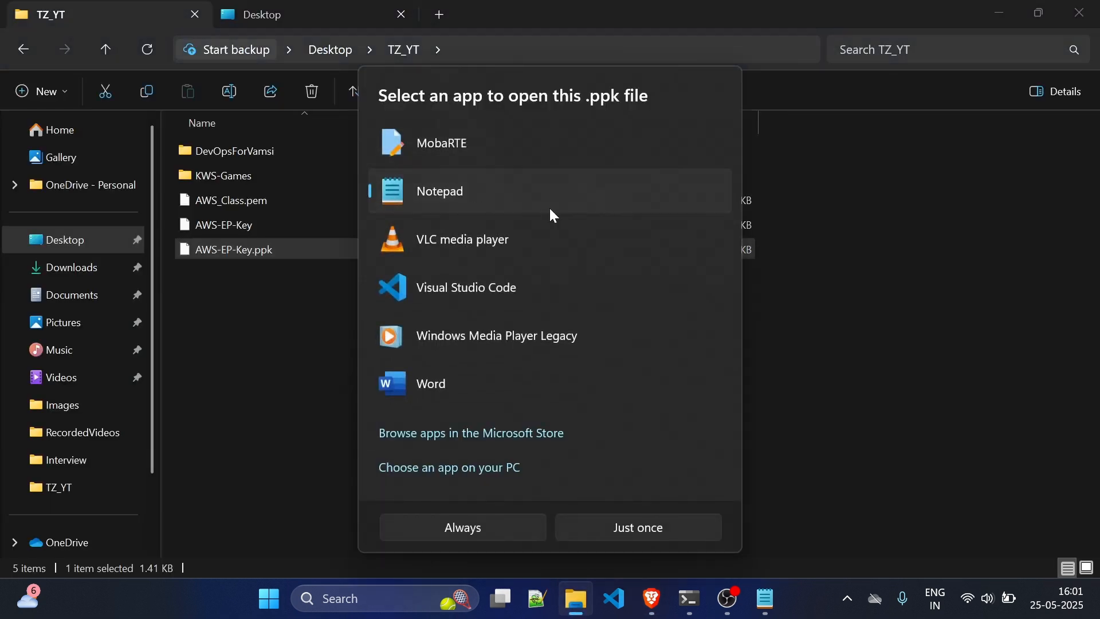
click(658, 532)
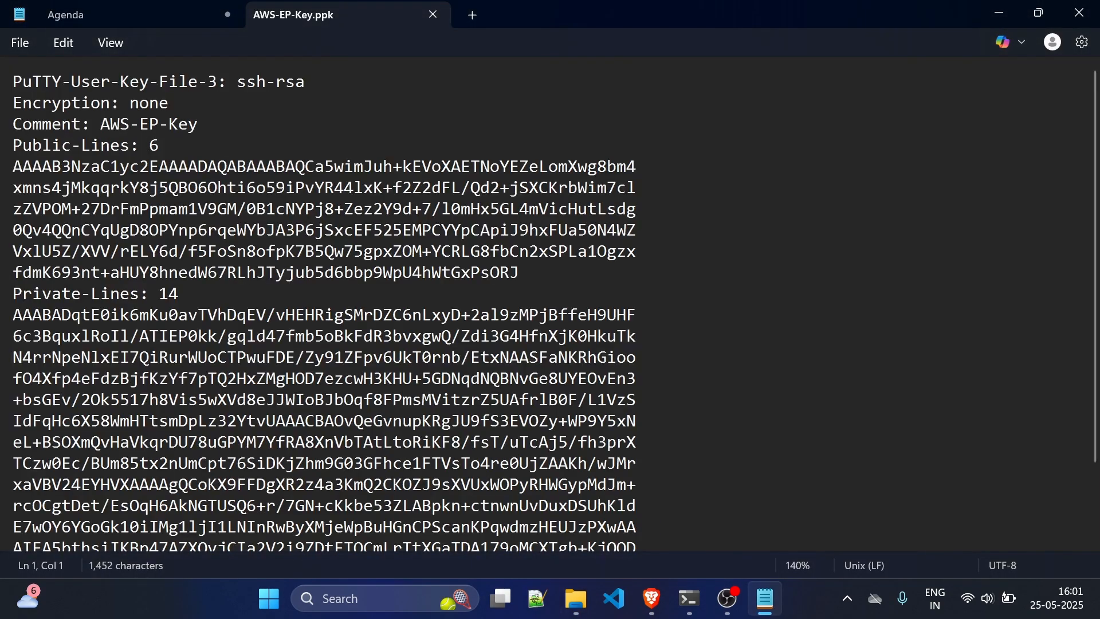
scroll(321, 309, down, 2)
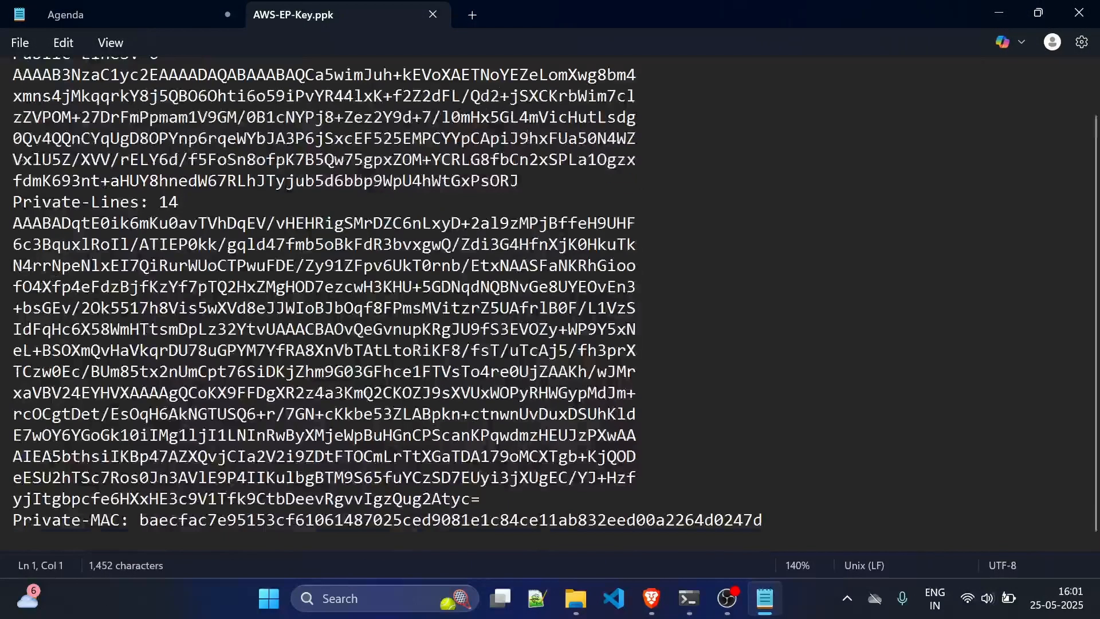
scroll(321, 309, up, 2)
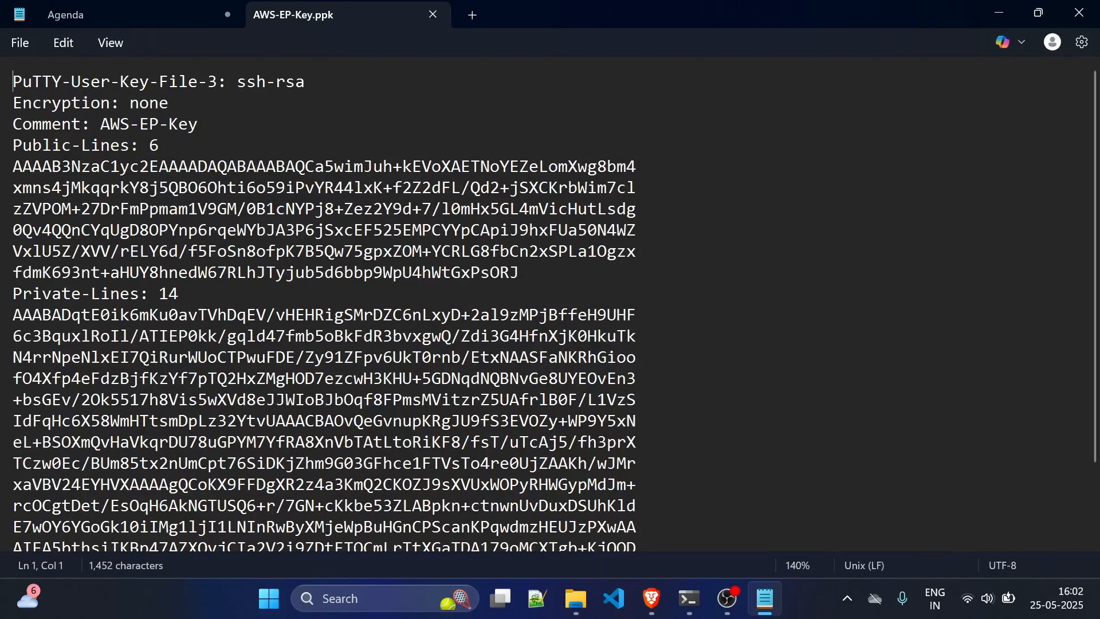
scroll(550, 303, down, 2)
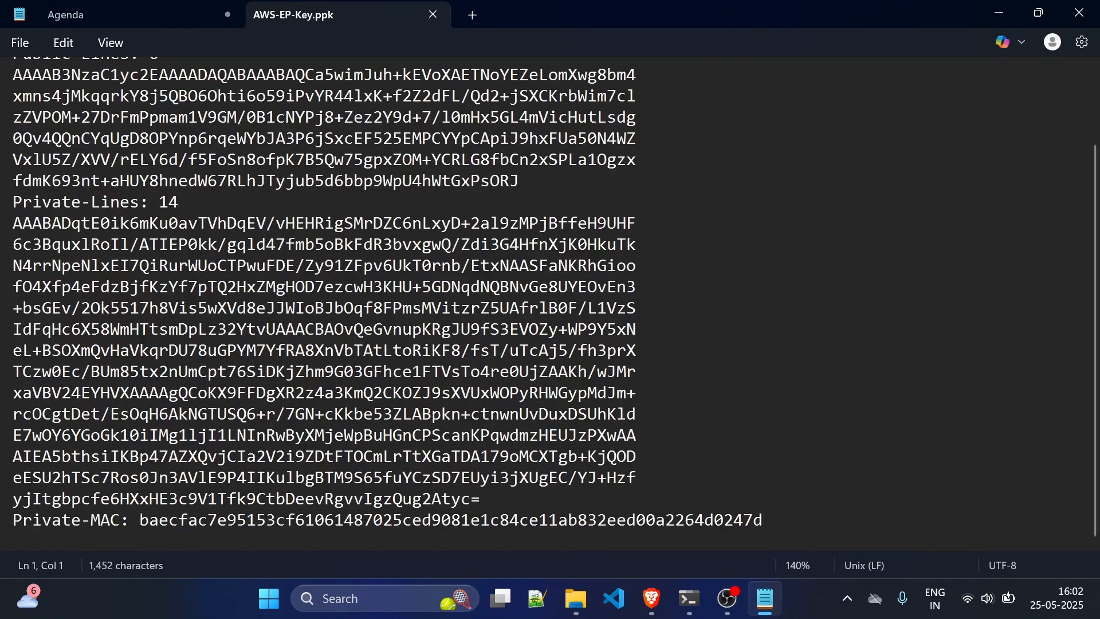
scroll(321, 303, up, 2)
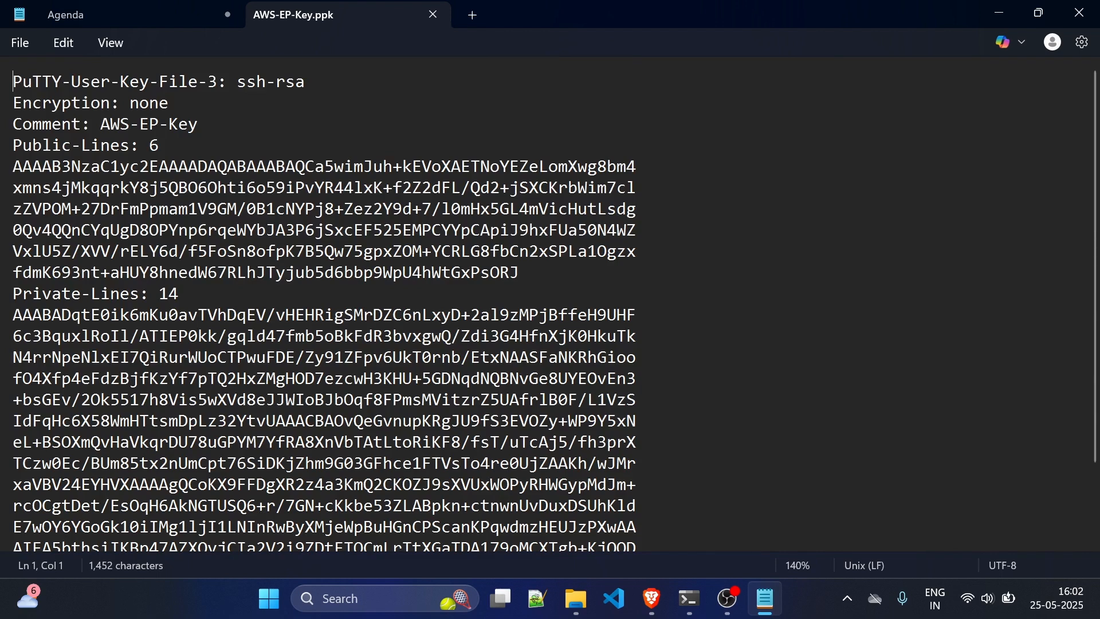
scroll(550, 303, down, 2)
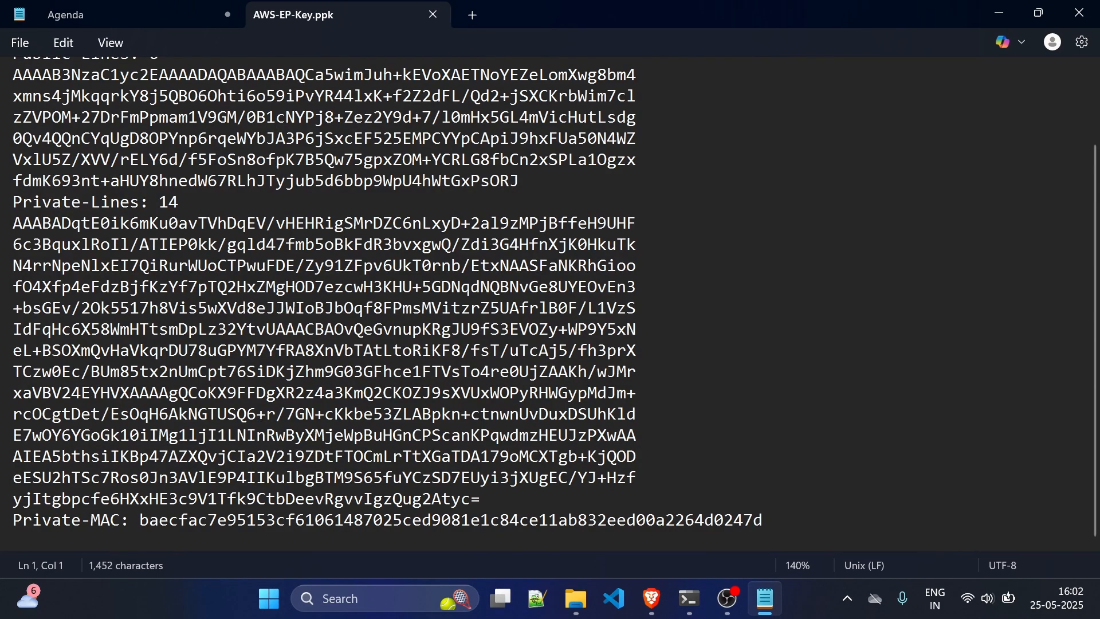
scroll(550, 303, up, 2)
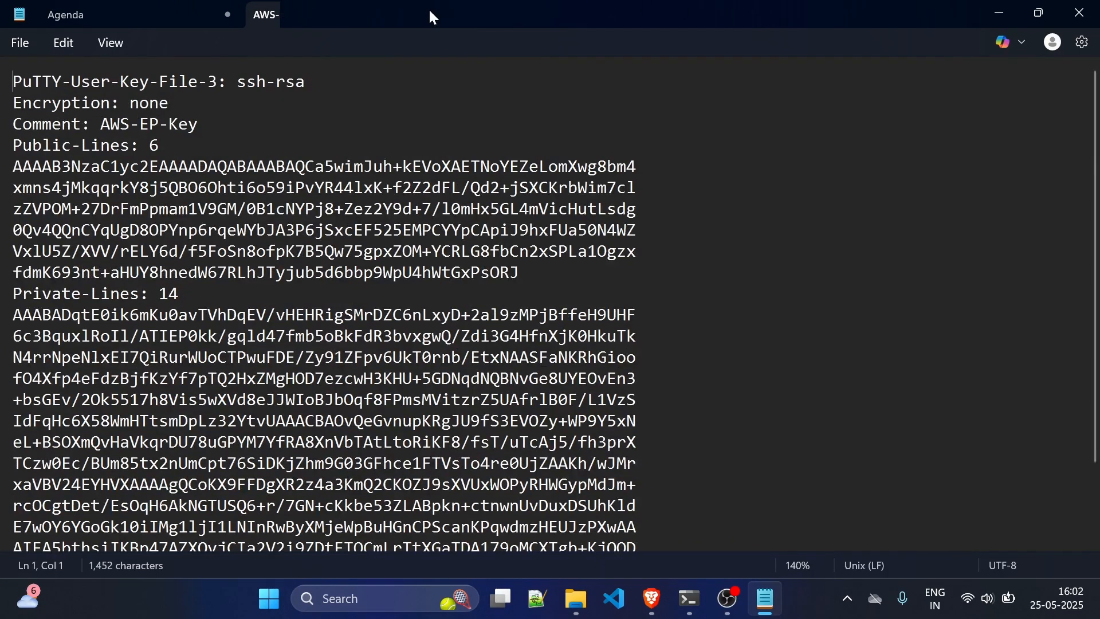
click(434, 17)
key(alt+Tab)
key(alt+Tab)
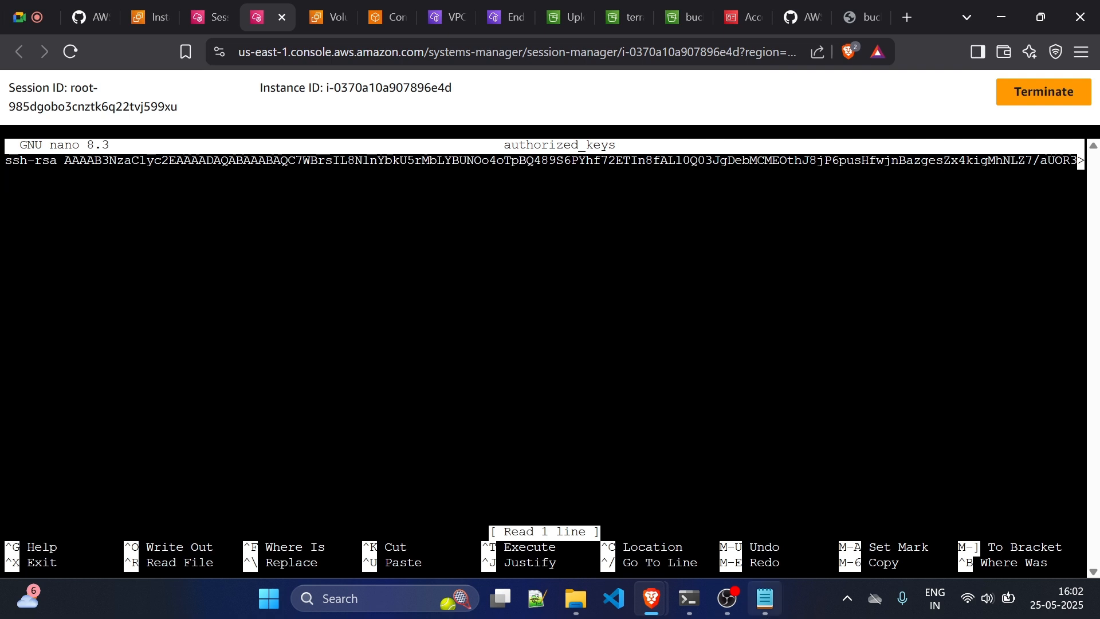
click(734, 519)
click(731, 513)
key(super)
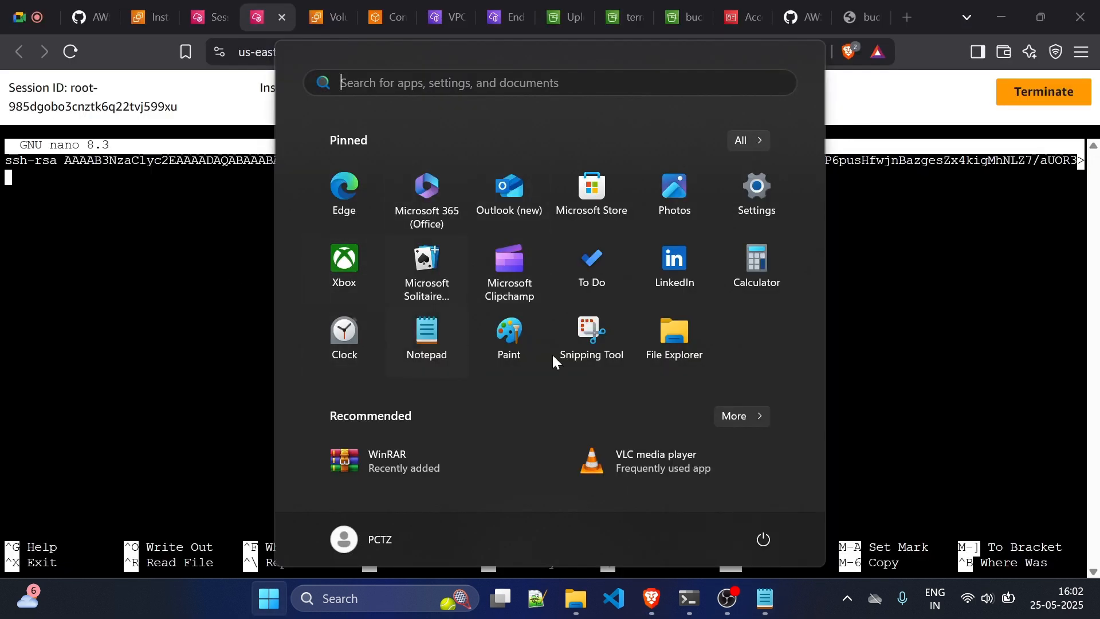
text(putty)
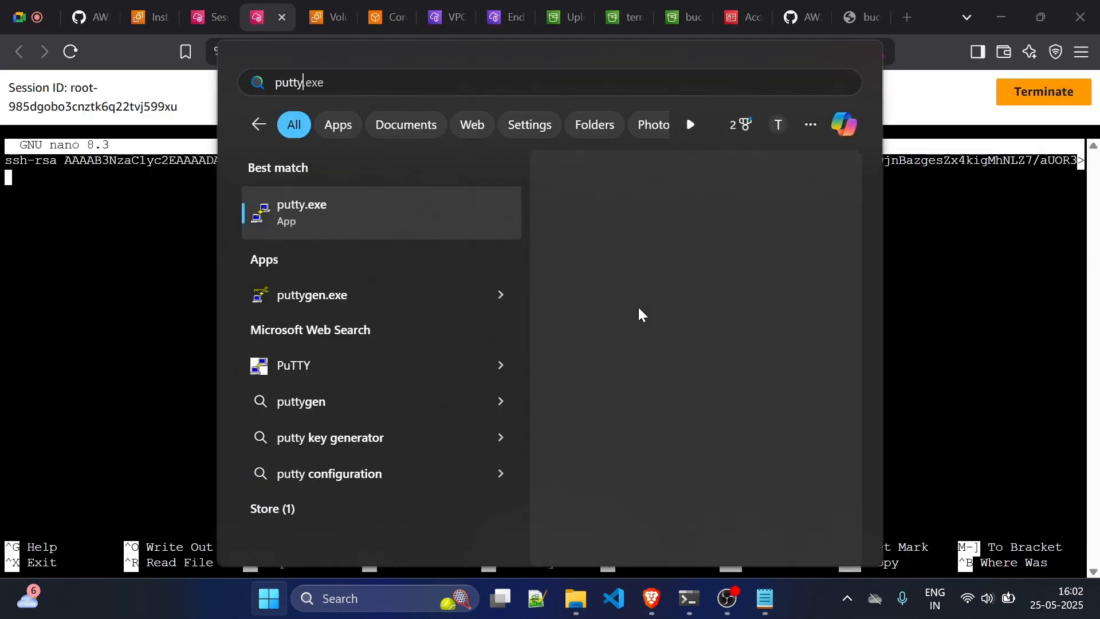
key(Down)
key(Return)
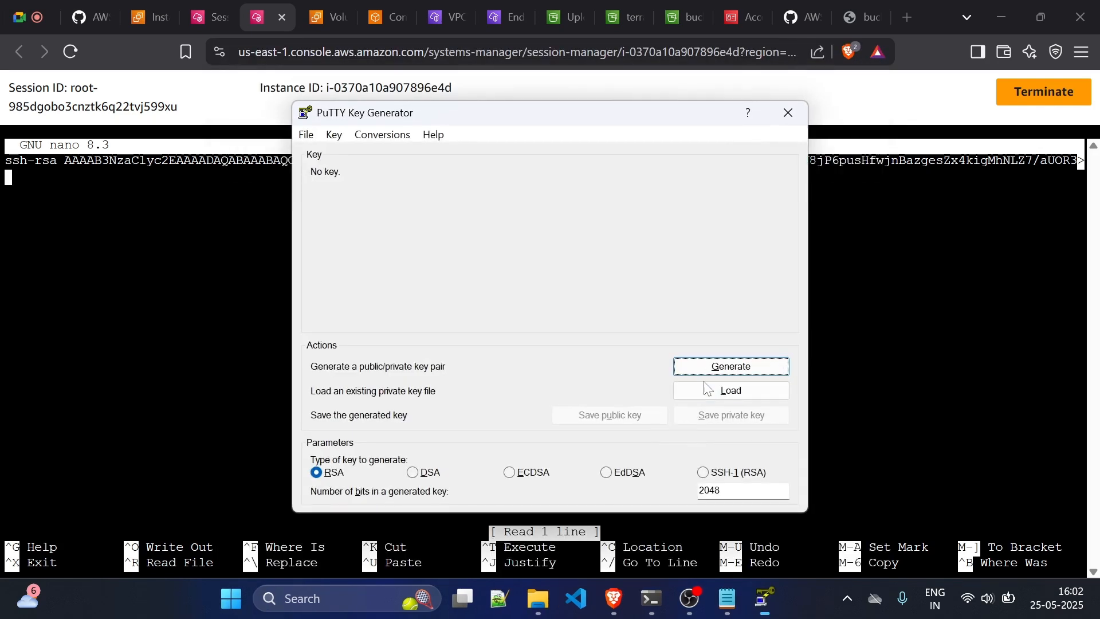
click(706, 371)
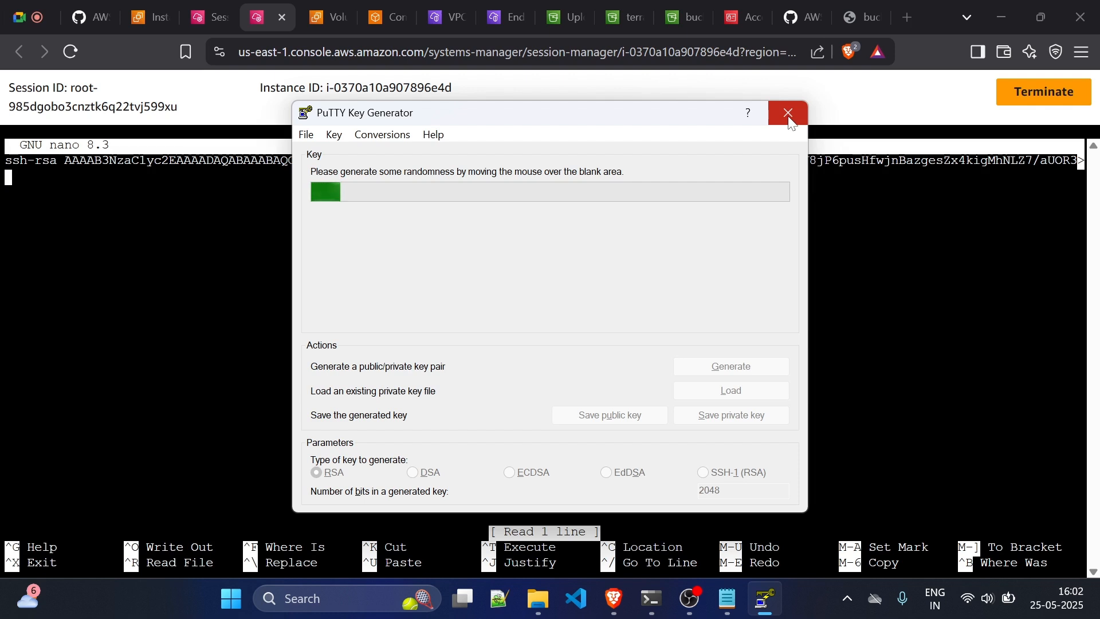
click(789, 115)
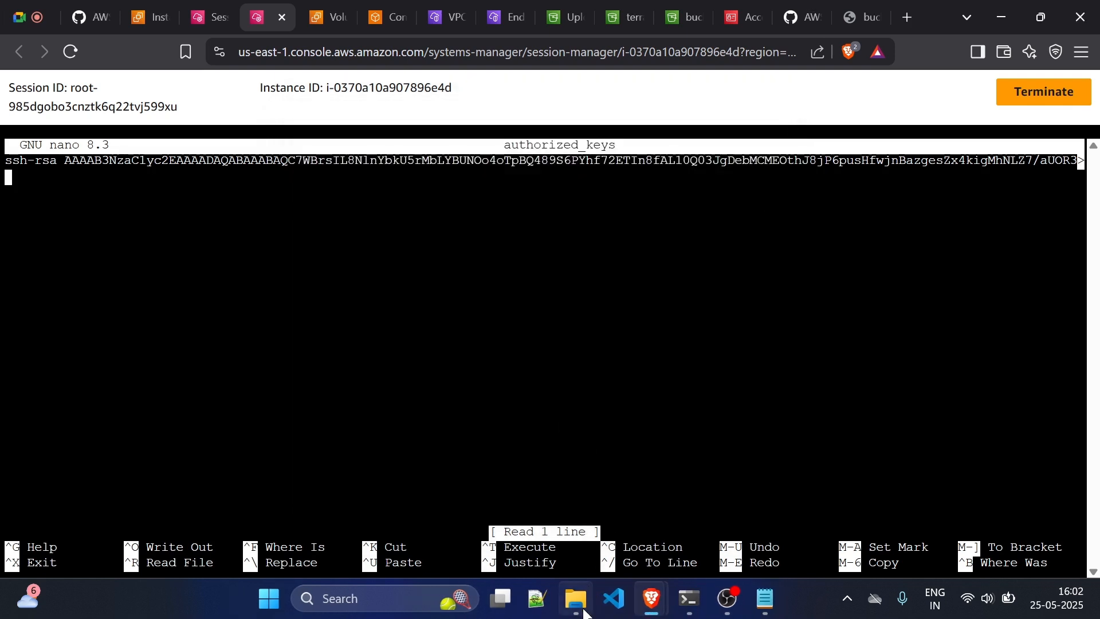
Open the AWS-EP-Key file from the TZ_YT folder in Notepad, examine the public key format, and close it.
click(584, 611)
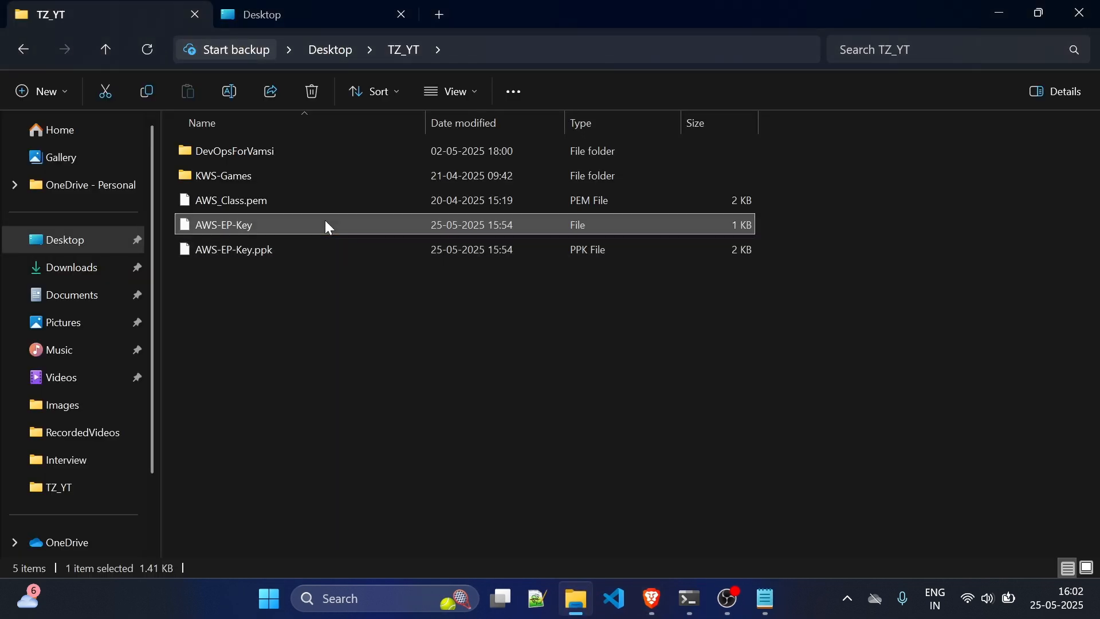
double_click(328, 226)
click(534, 199)
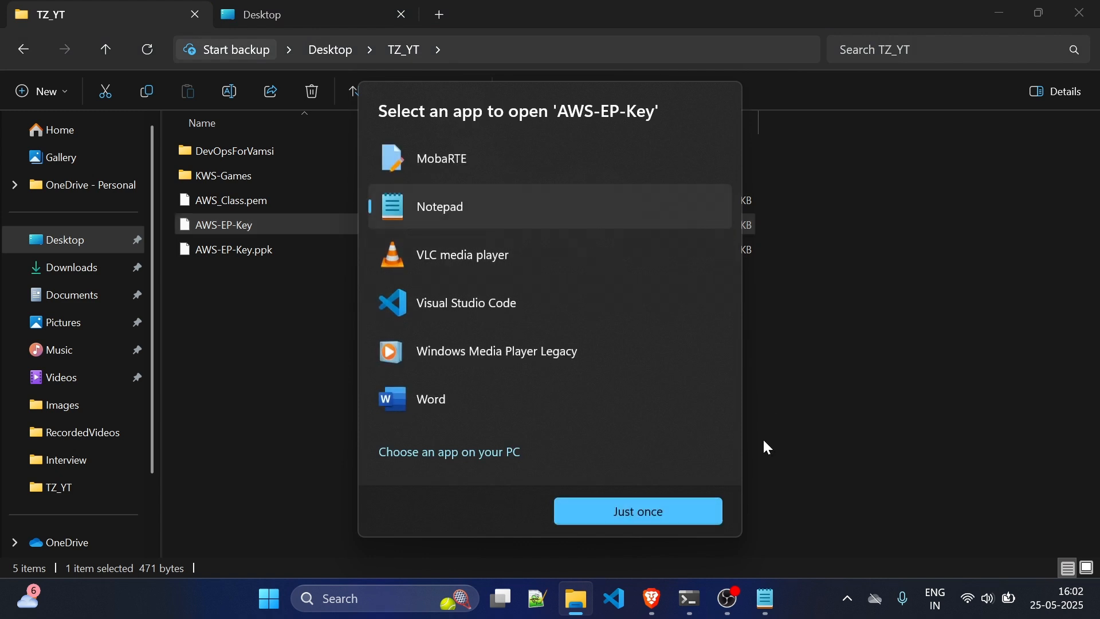
click(681, 504)
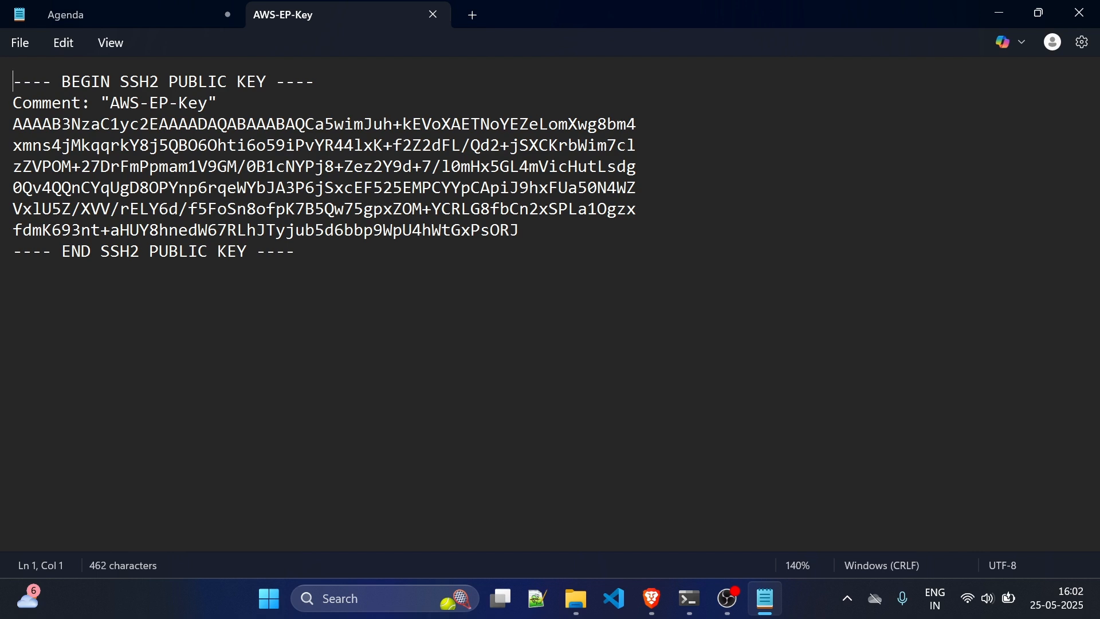
click(435, 13)
click(515, 370)
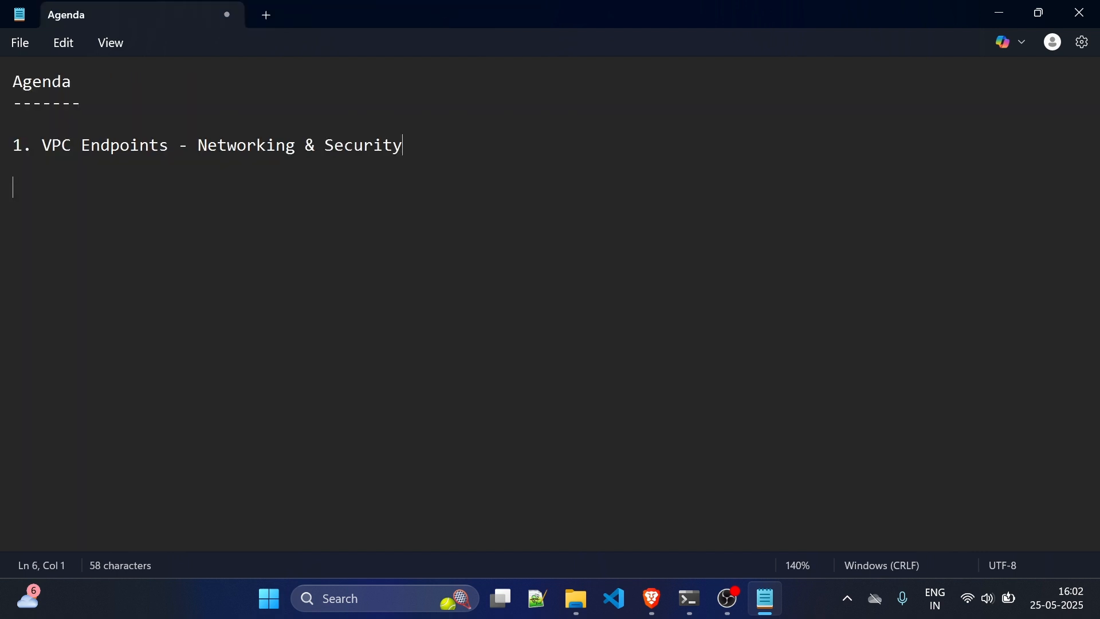
key(alt+Tab)
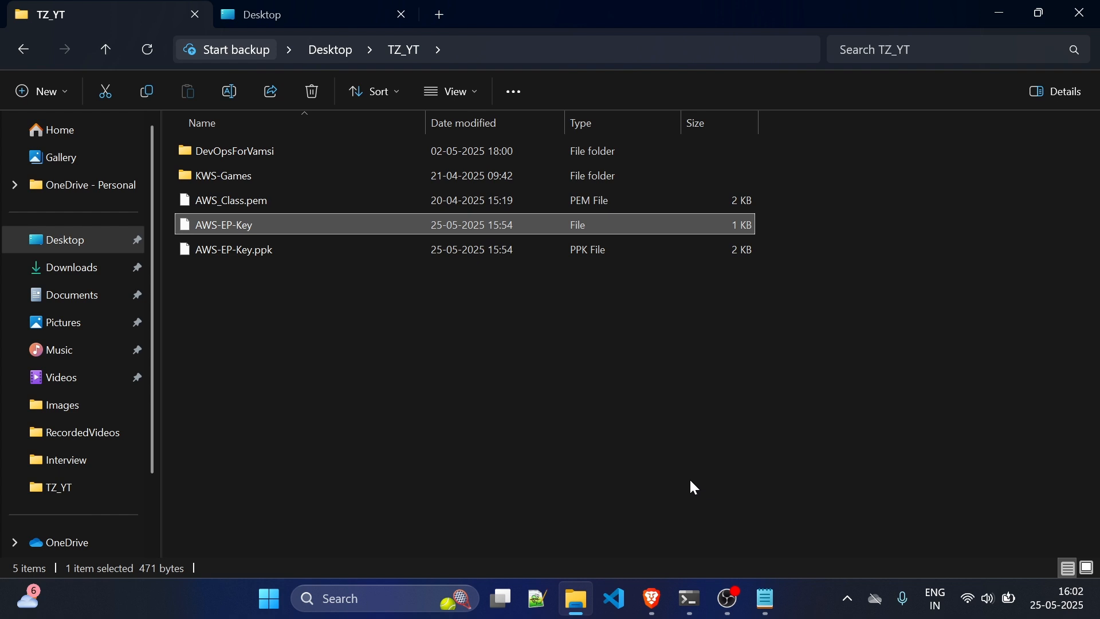
Launch puttygen.exe and generate a new 2048-bit RSA key pair.
key(super)
text(putty)
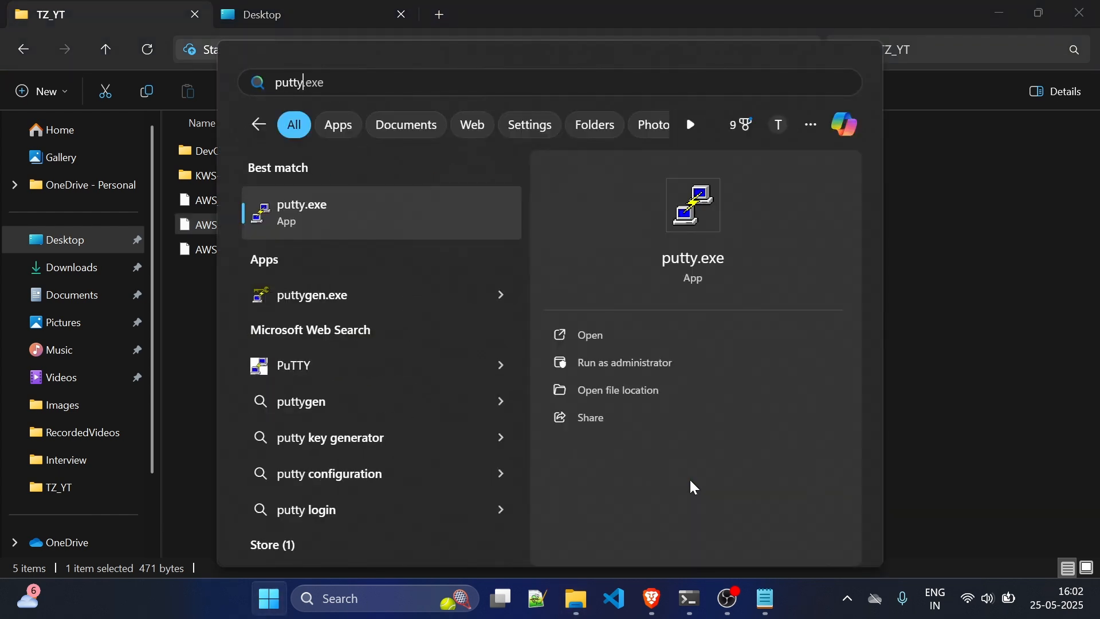
key(Down)
key(Return)
click(742, 370)
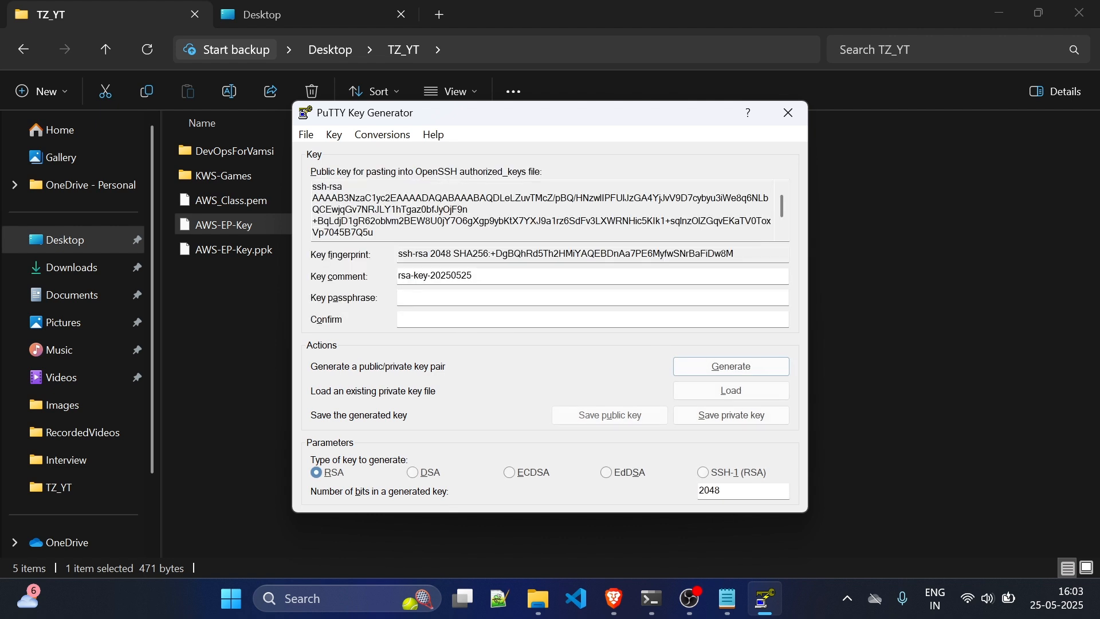
Copy the whole generated OpenSSH public key from PuTTY Key Generator into a new Notepad tab, then return to the Agenda tab.
drag(312, 186, 742, 233)
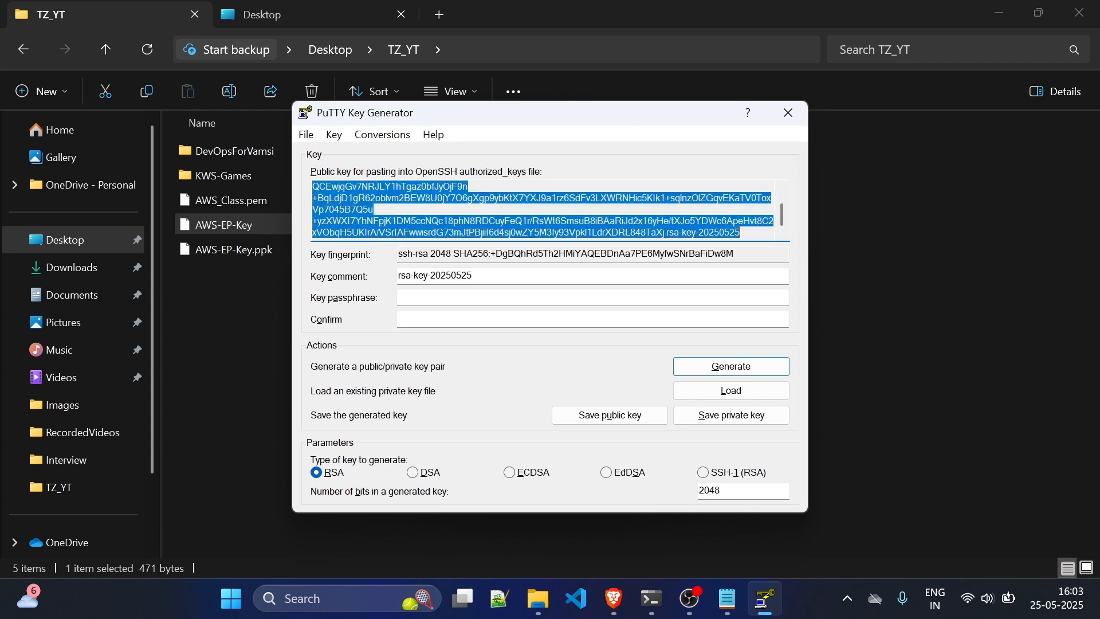
click(728, 599)
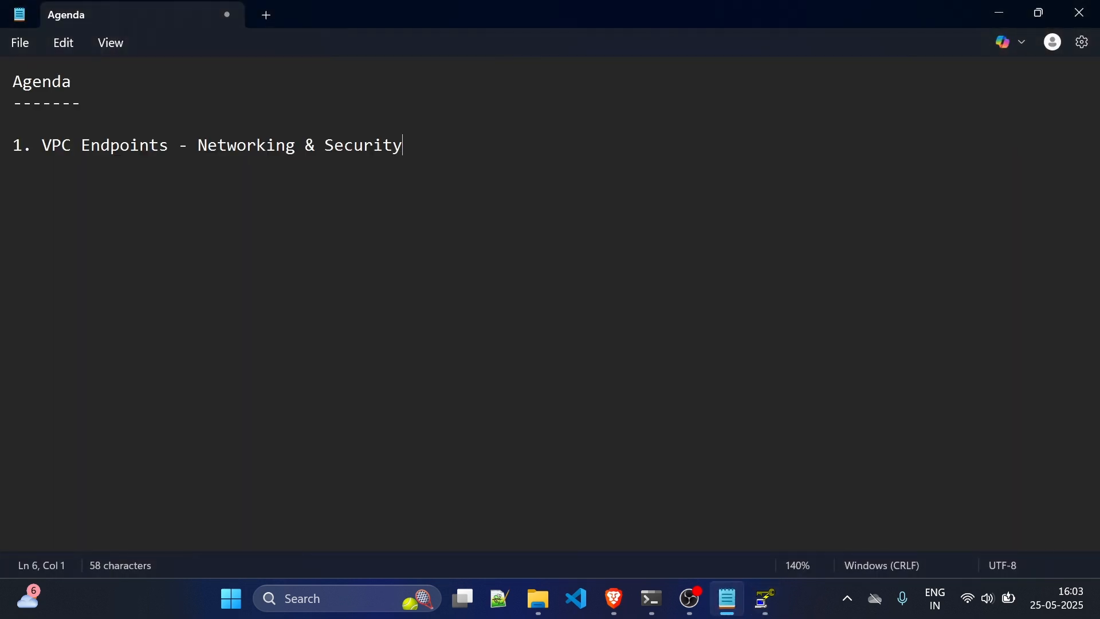
click(266, 16)
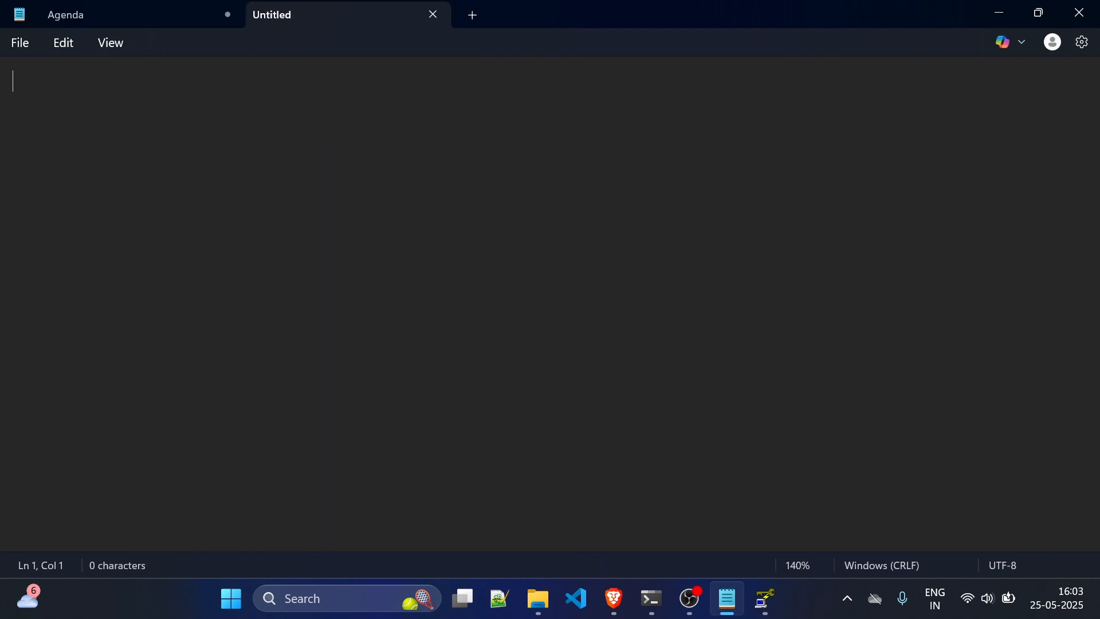
key(ctrl+v)
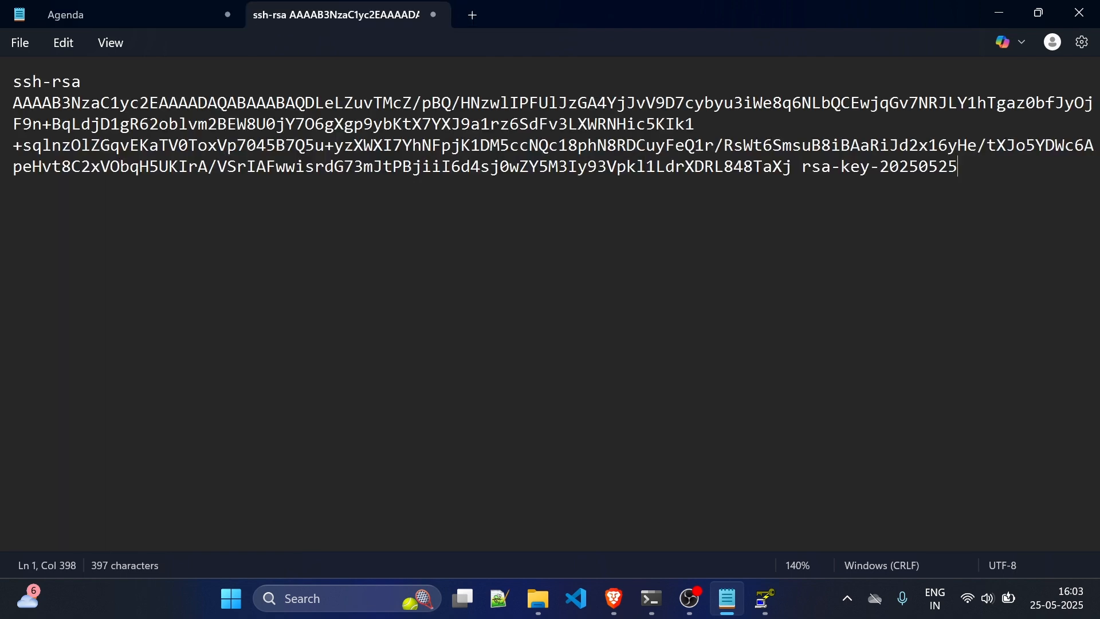
click(147, 12)
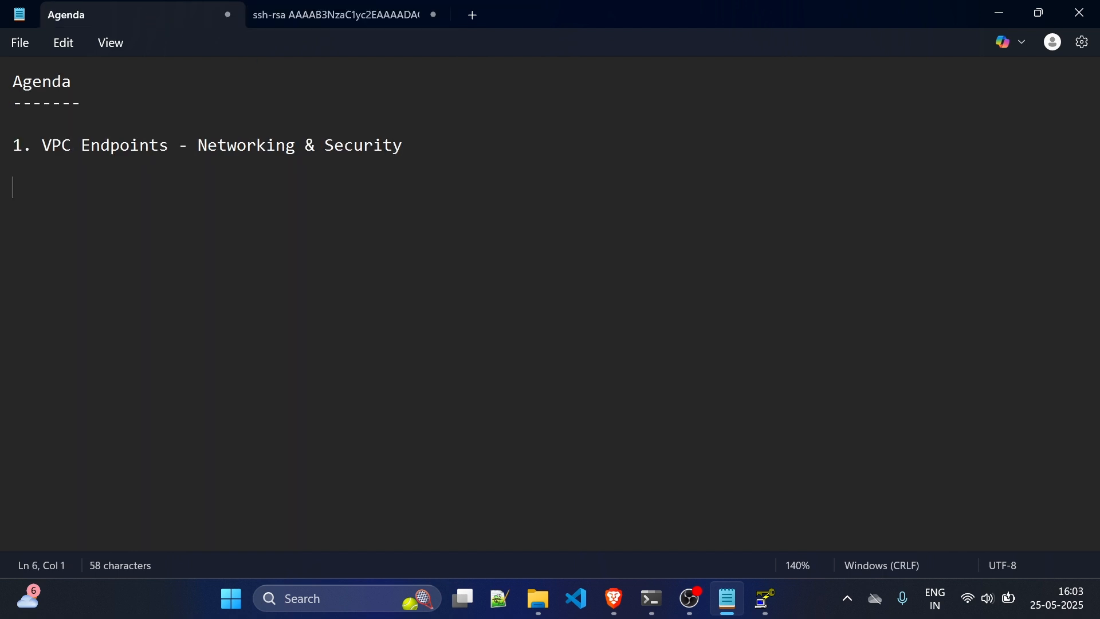
Paste the copied public key on the second line of authorized_keys in nano, then save the file and exit.
key(alt+Tab)
key(alt+Tab)
key(alt+Tab)
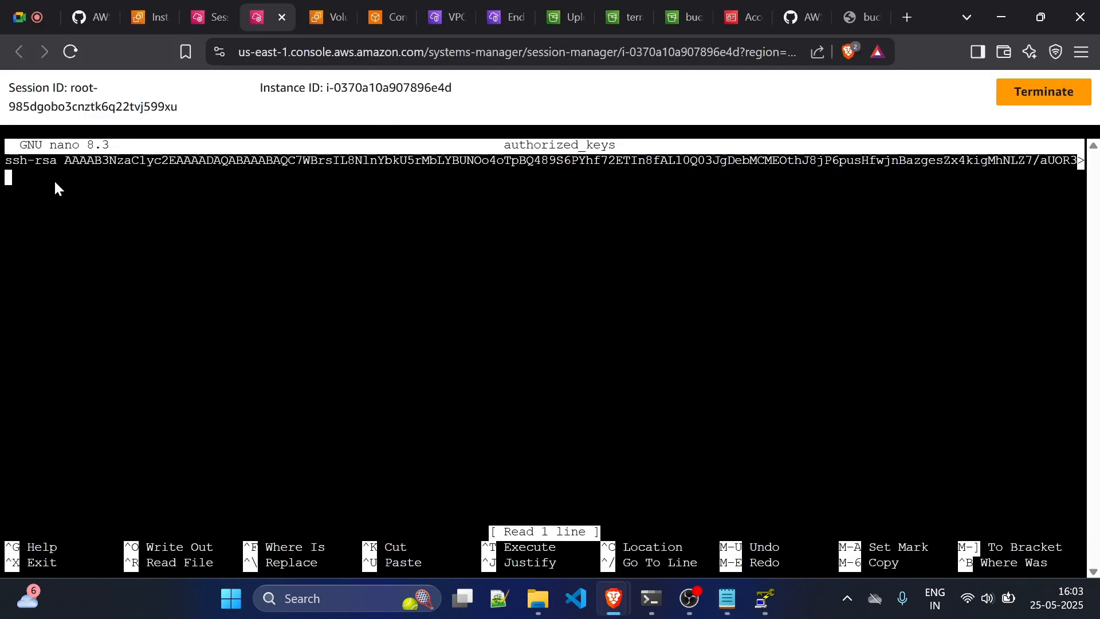
key(ctrl+v)
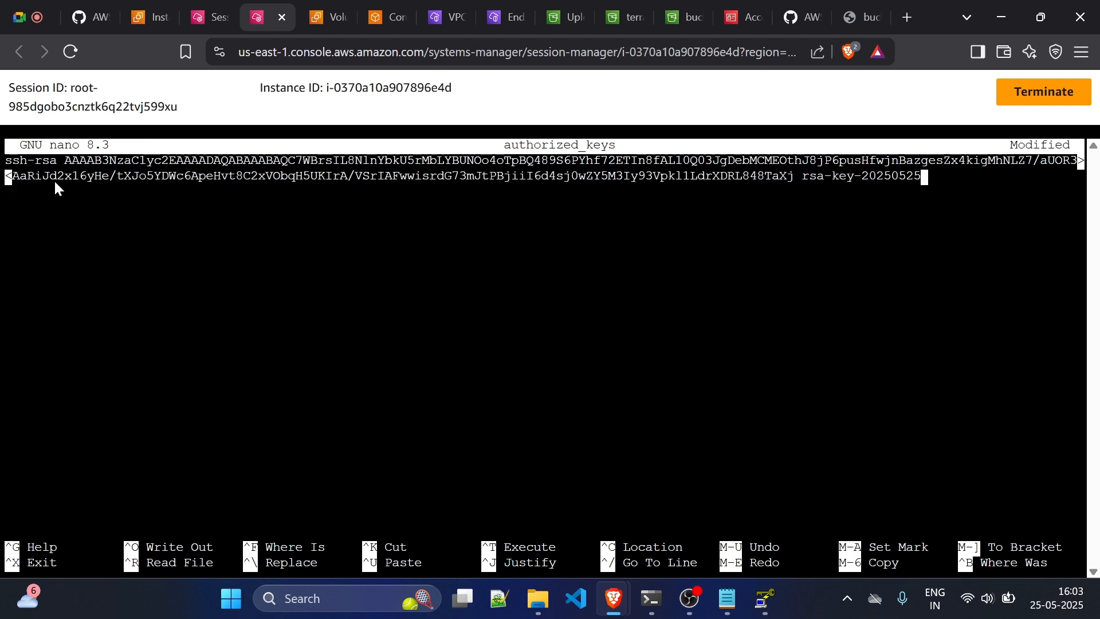
key(ctrl+x)
key(y)
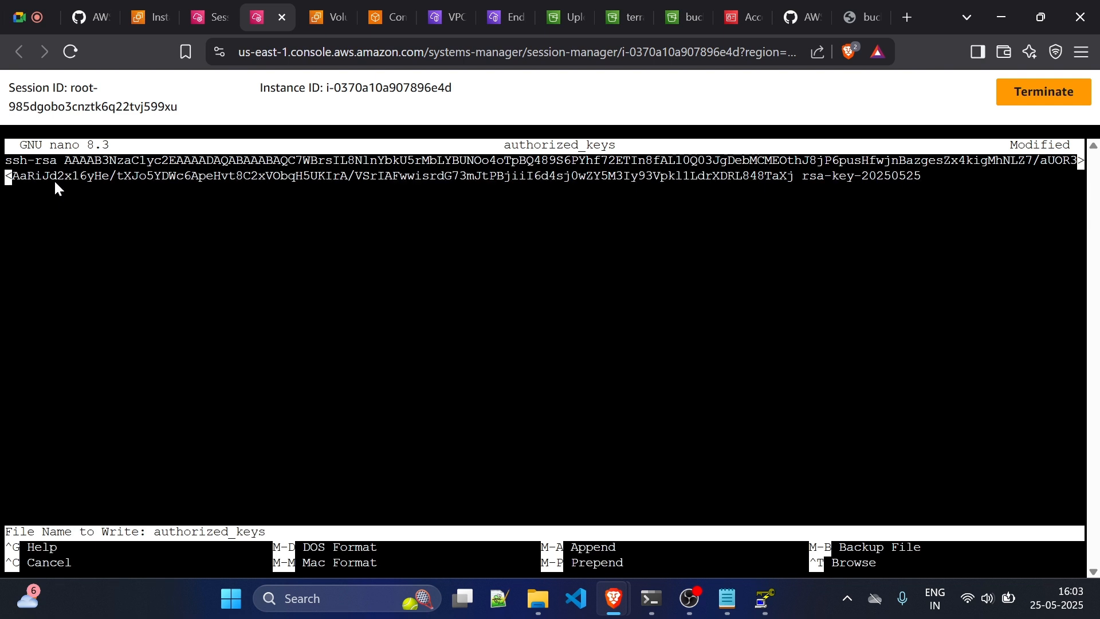
key(Return)
key(Return)
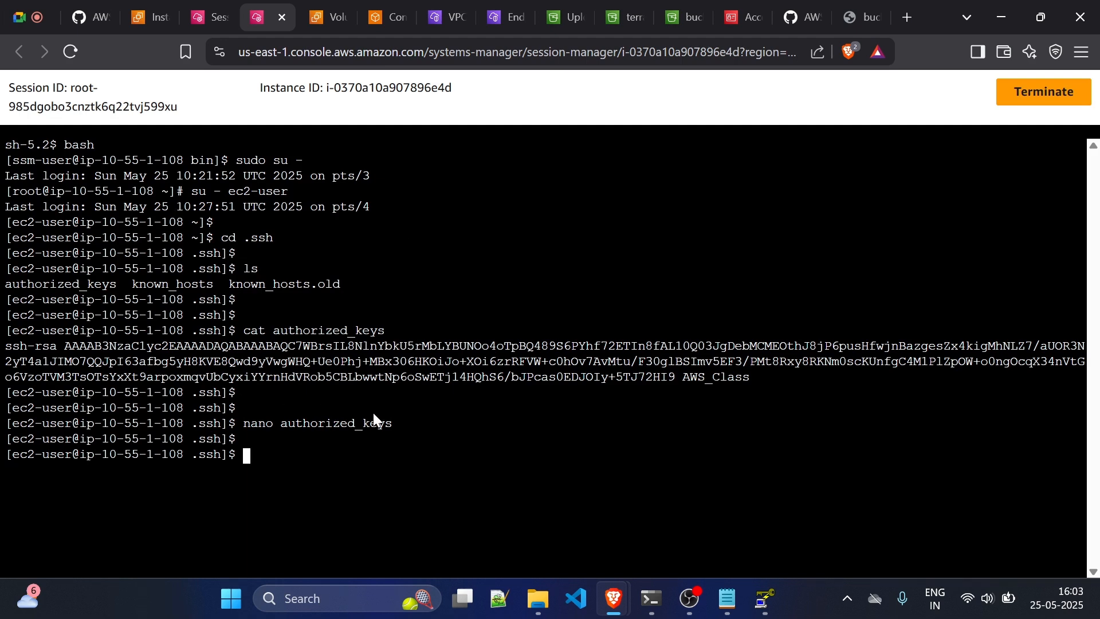
Save the generated private key without a passphrase as AWS-EP-Key.ppk in the TZ_YT folder, overwriting the existing file.
key(alt+Tab)
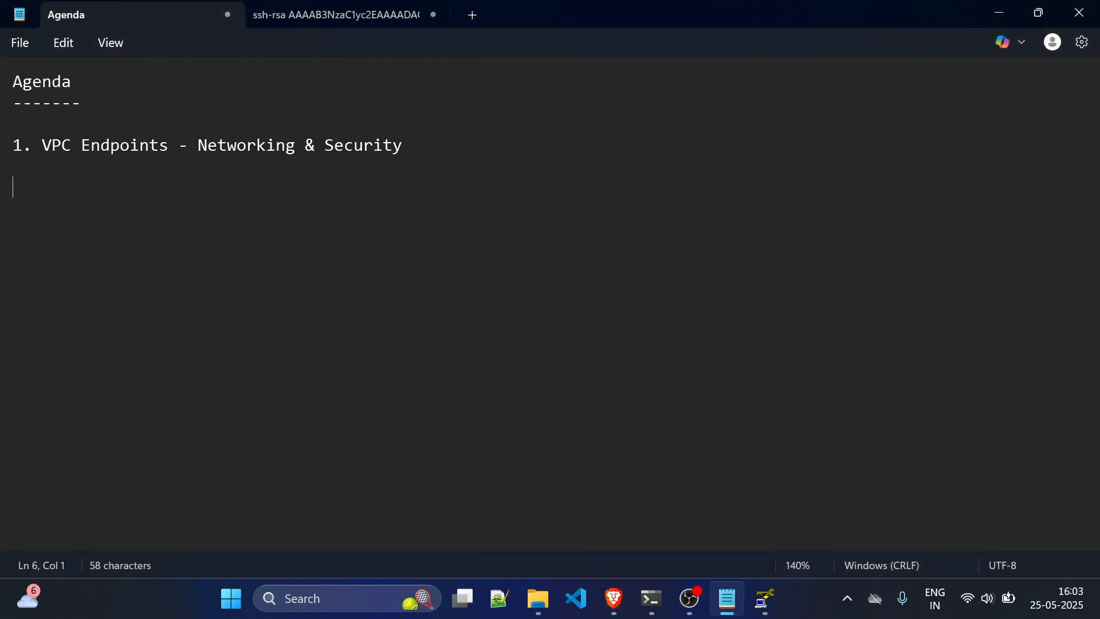
key(alt+Tab)
key(alt+Tab)
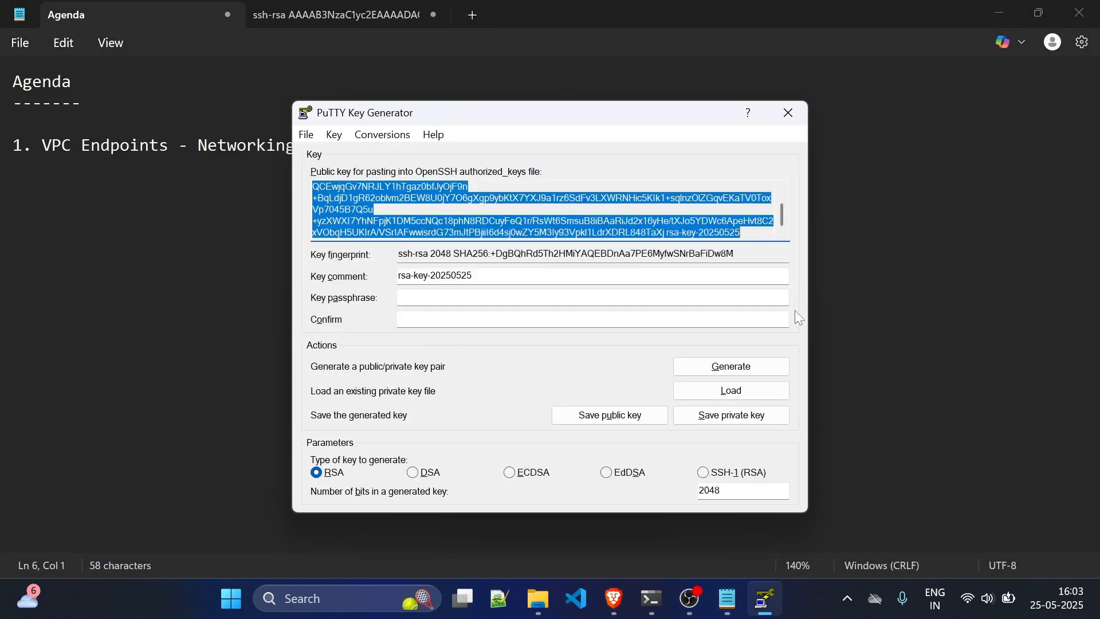
click(756, 419)
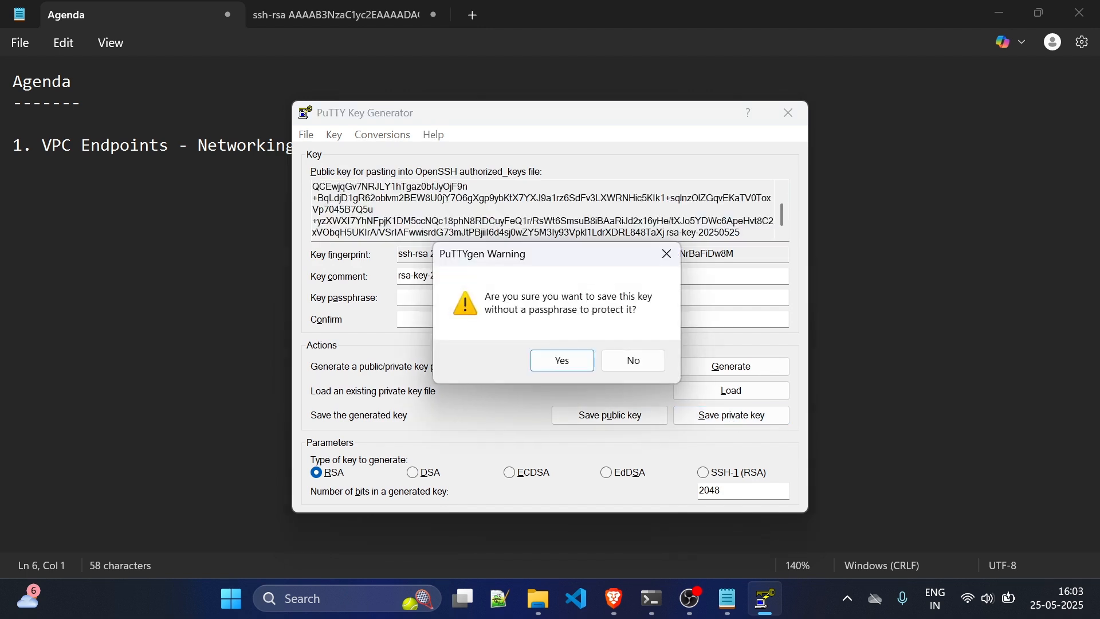
click(545, 362)
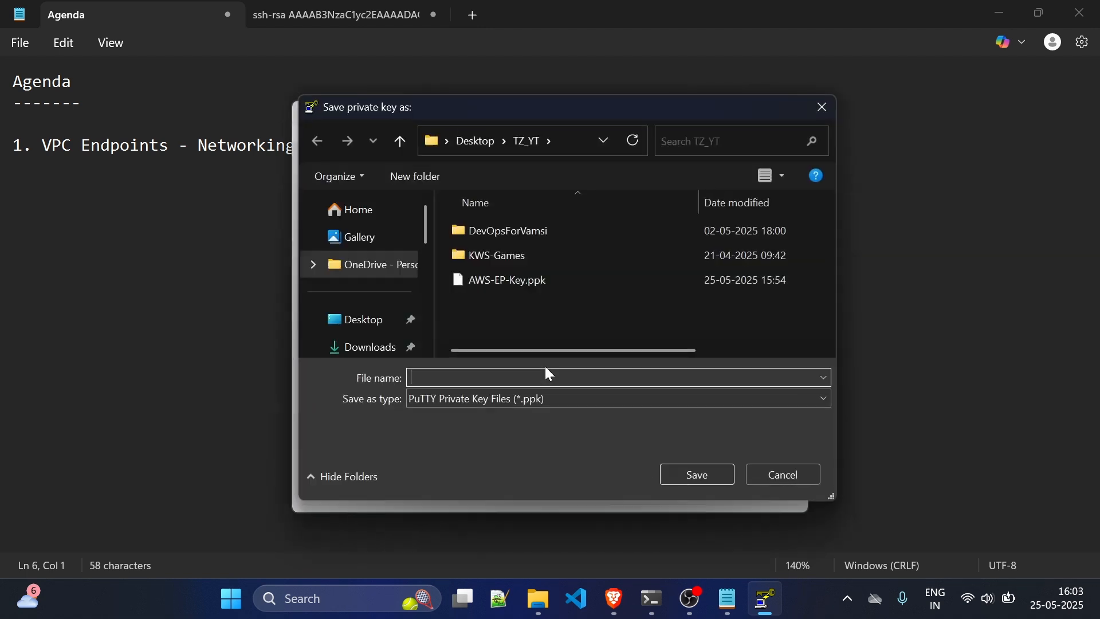
click(540, 280)
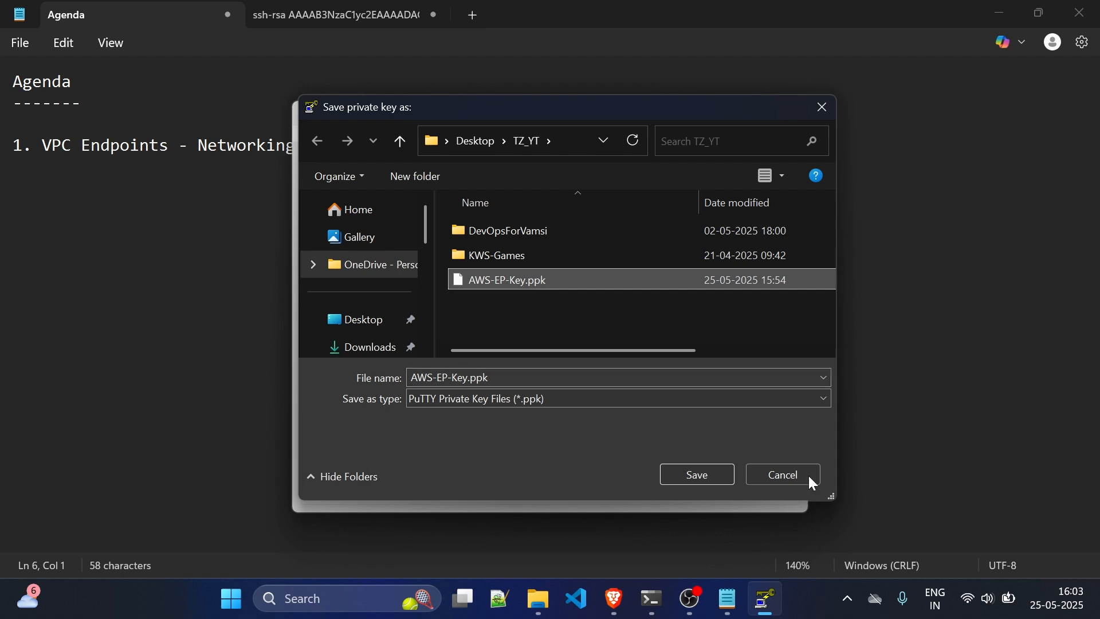
click(697, 477)
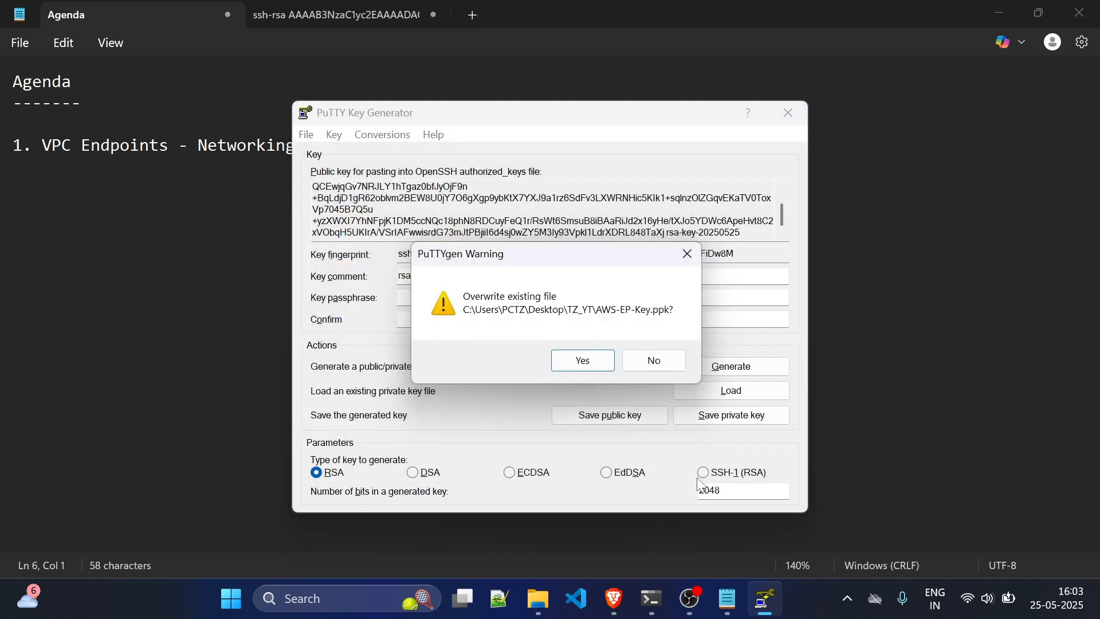
click(583, 362)
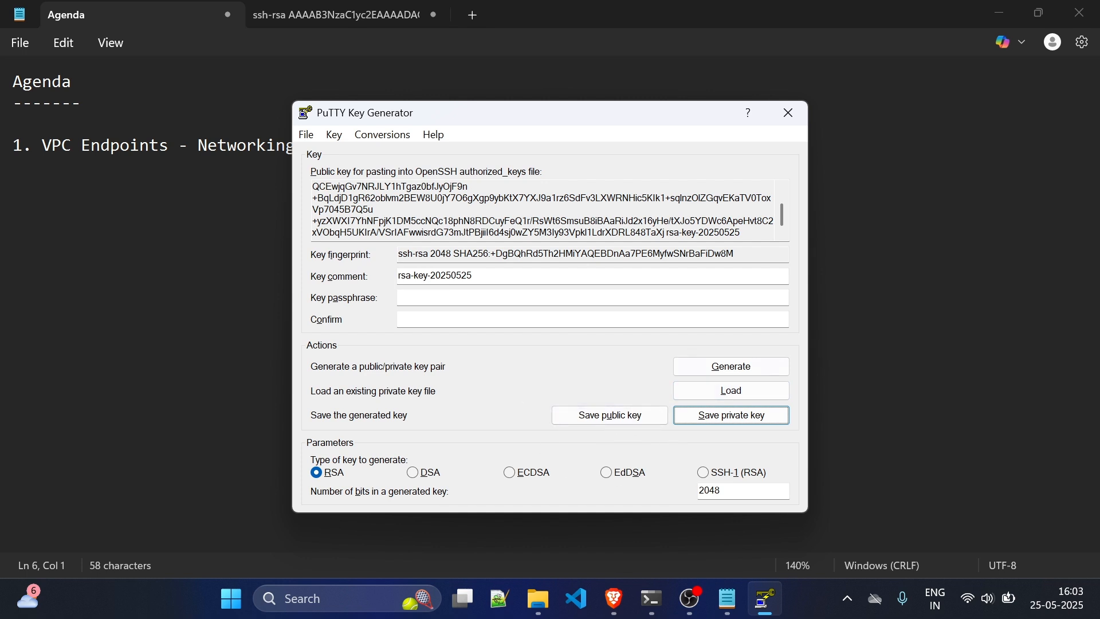
Launch putty.exe and start the session's host name with ec2-user@.
click(660, 609)
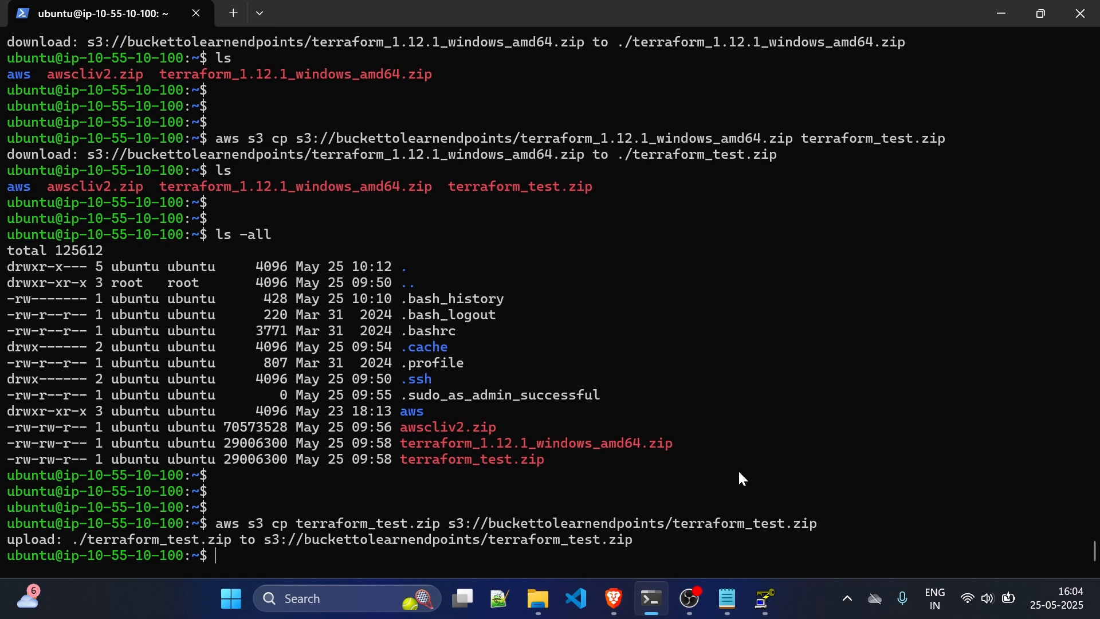
key(super)
text(putty)
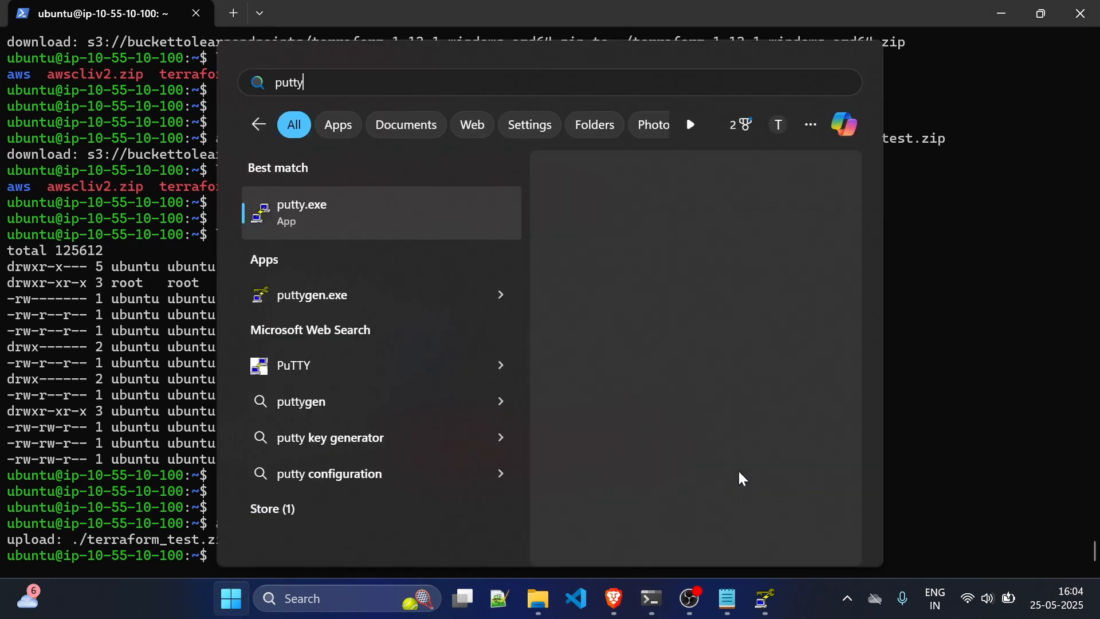
key(Return)
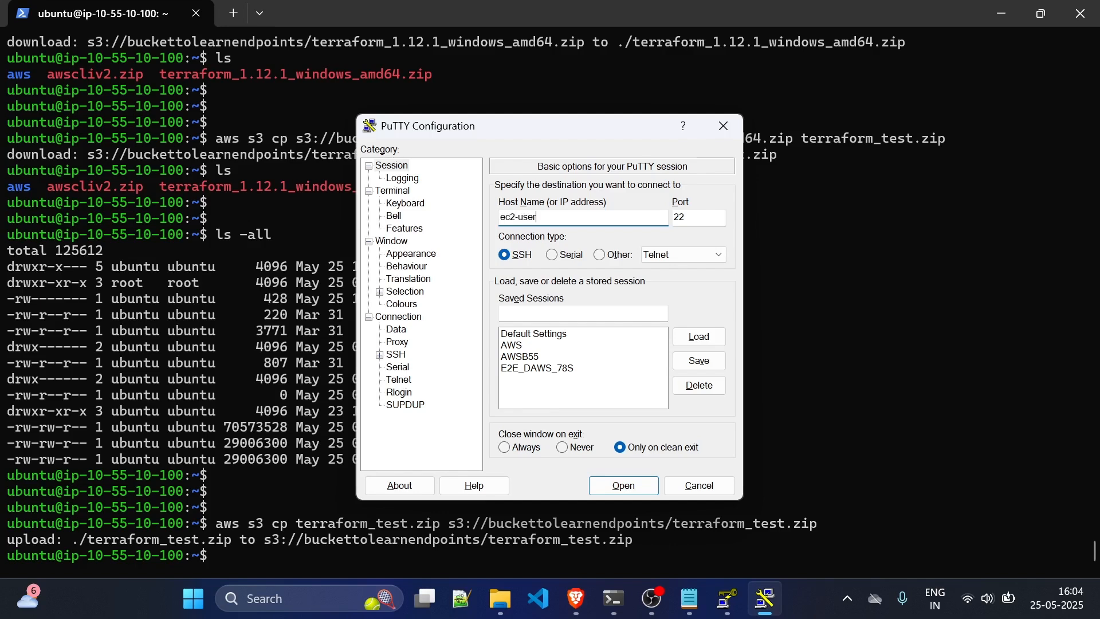
key(alt+Tab)
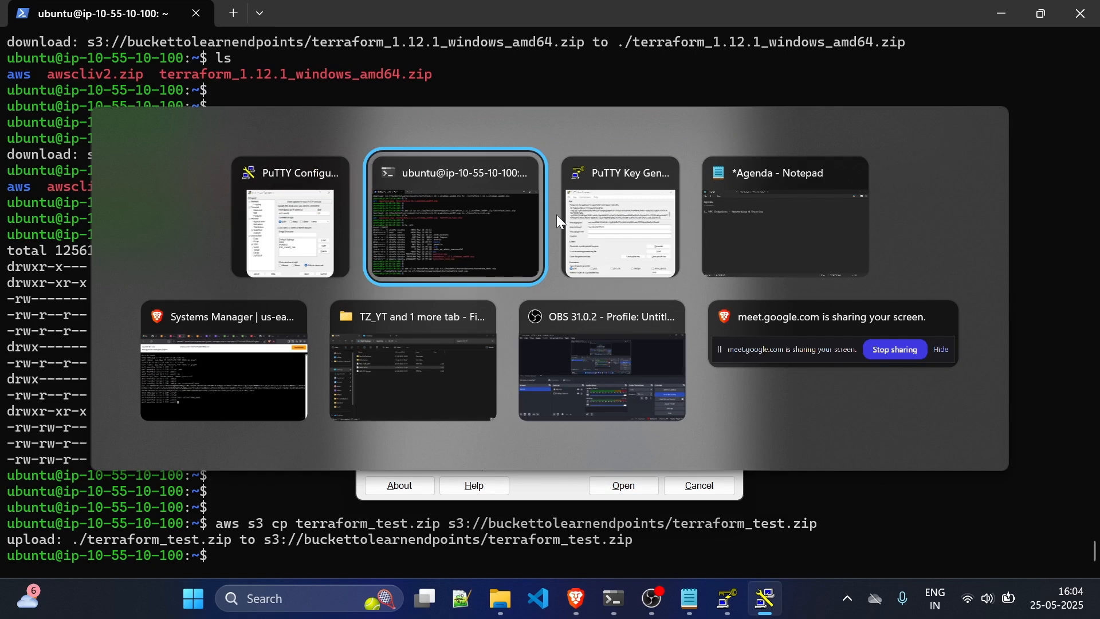
key(alt+Tab)
key(alt+Tab)
key(alt+Tab)
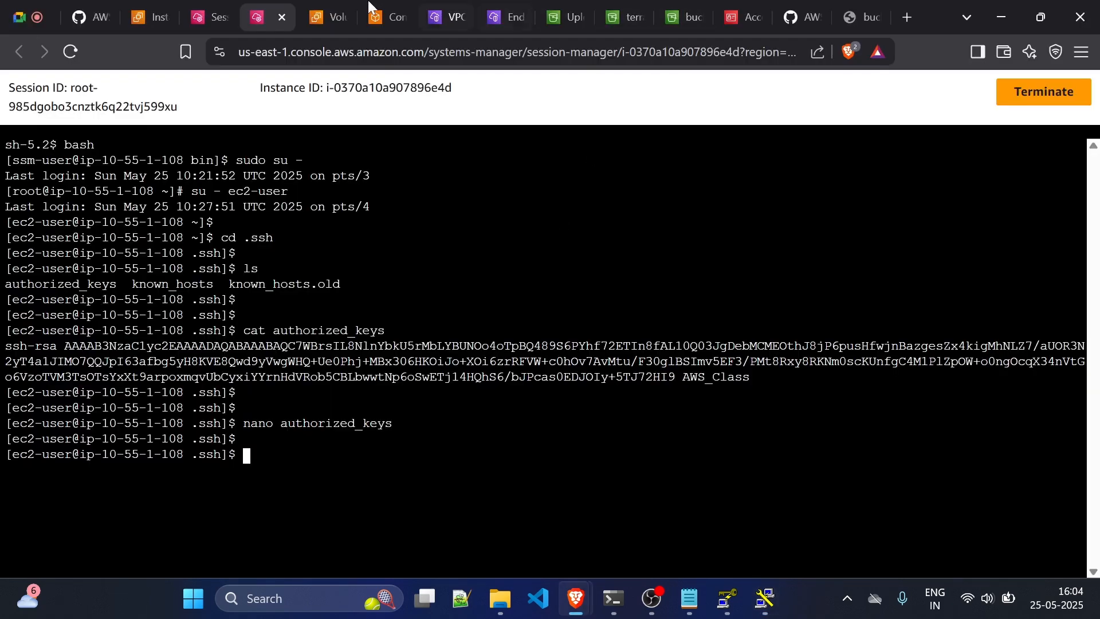
click(152, 17)
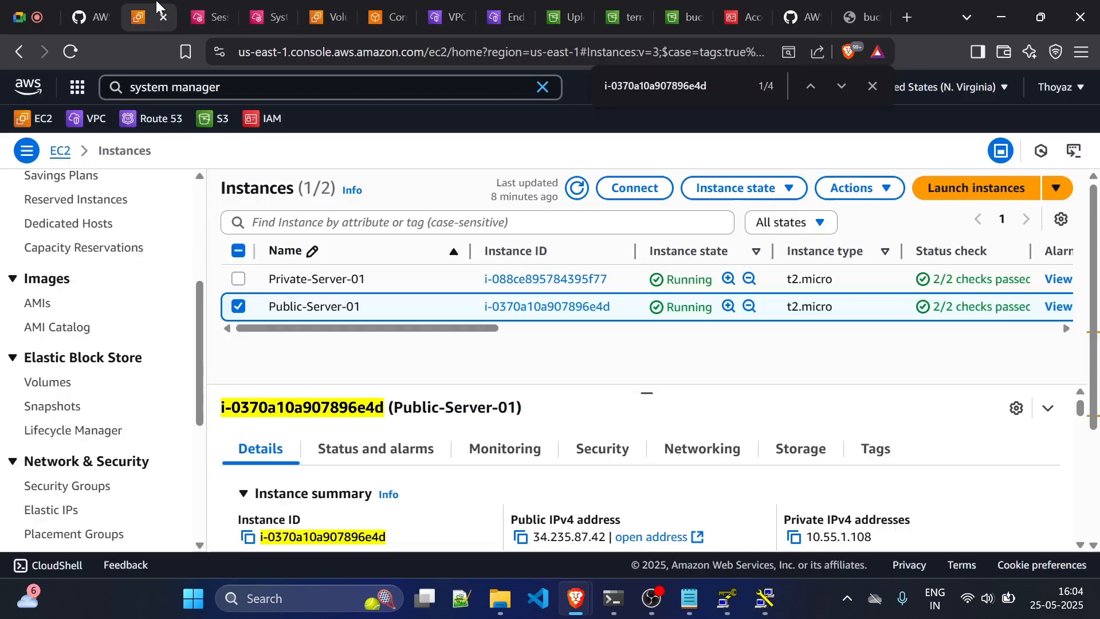
click(520, 536)
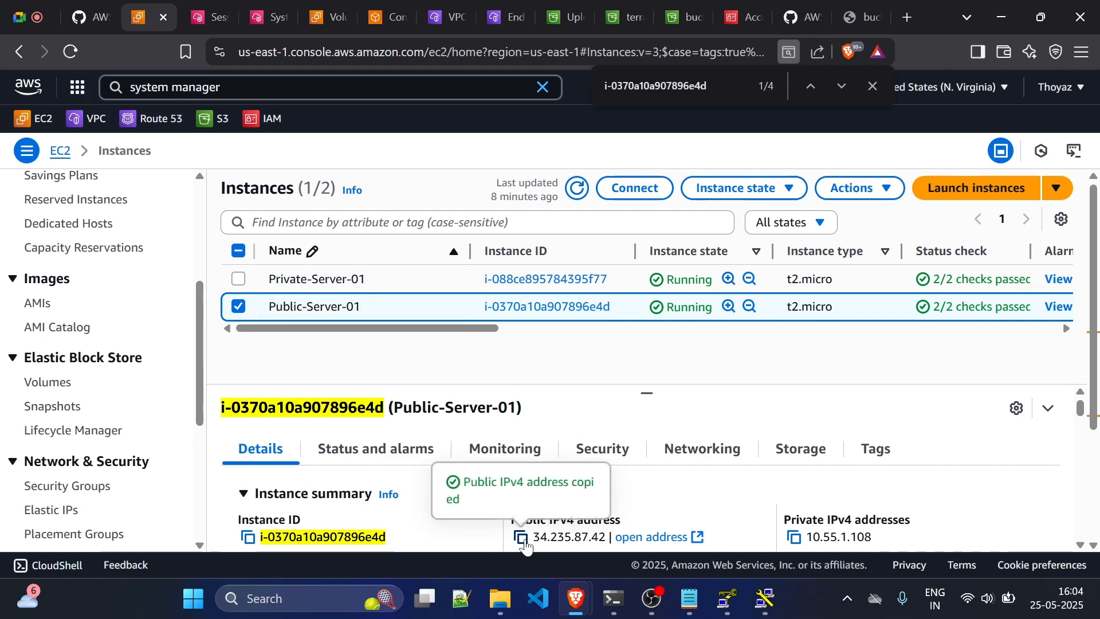
click(764, 599)
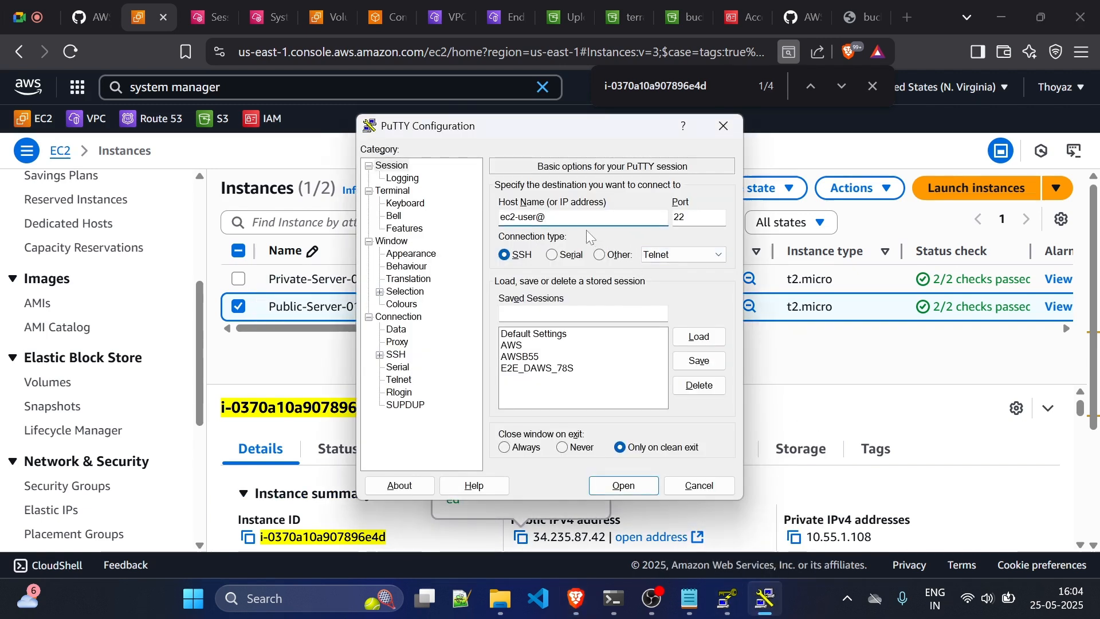
key(ctrl+v)
Set AWS-EP-Key.ppk from TZ_YT as the private key file for SSH authentication and open the session.
click(380, 355)
click(391, 393)
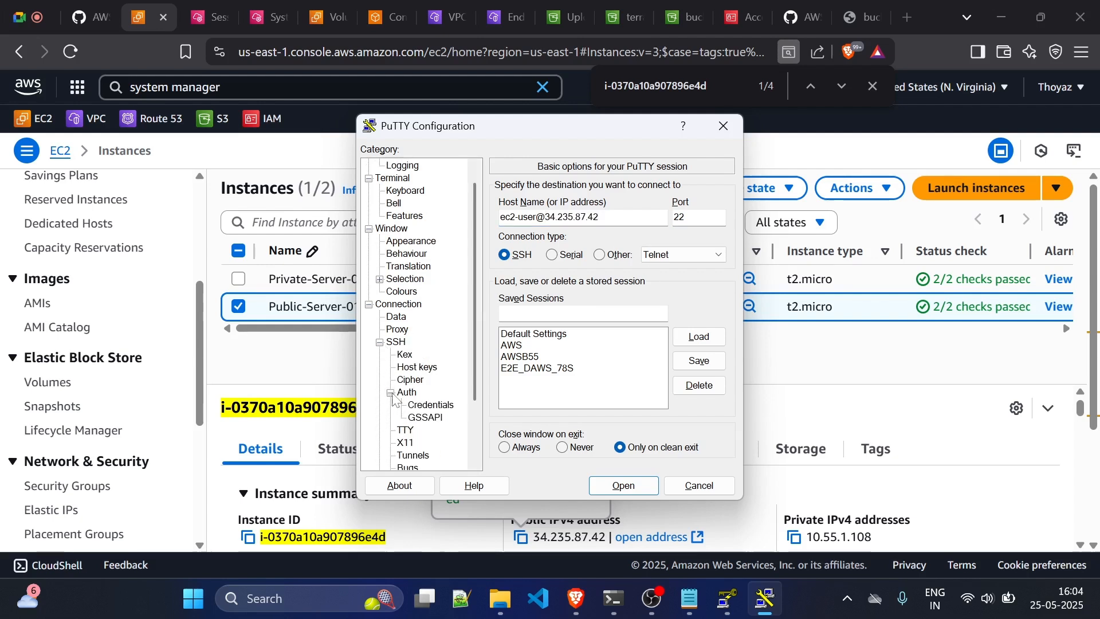
click(421, 408)
click(698, 219)
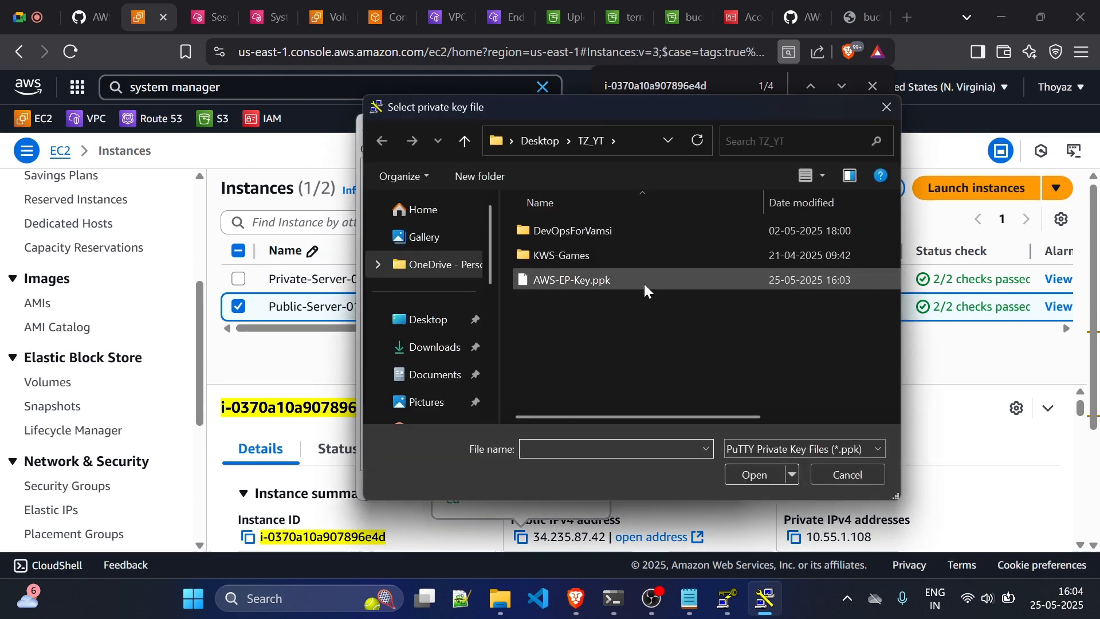
click(644, 282)
click(763, 473)
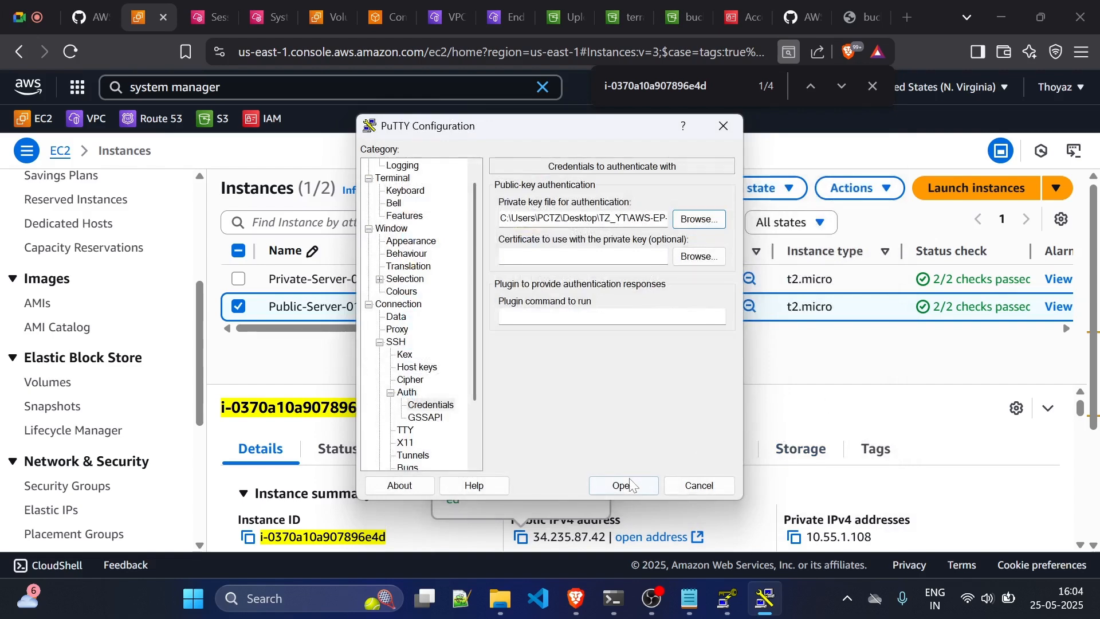
scroll(404, 183, up, 1)
click(393, 165)
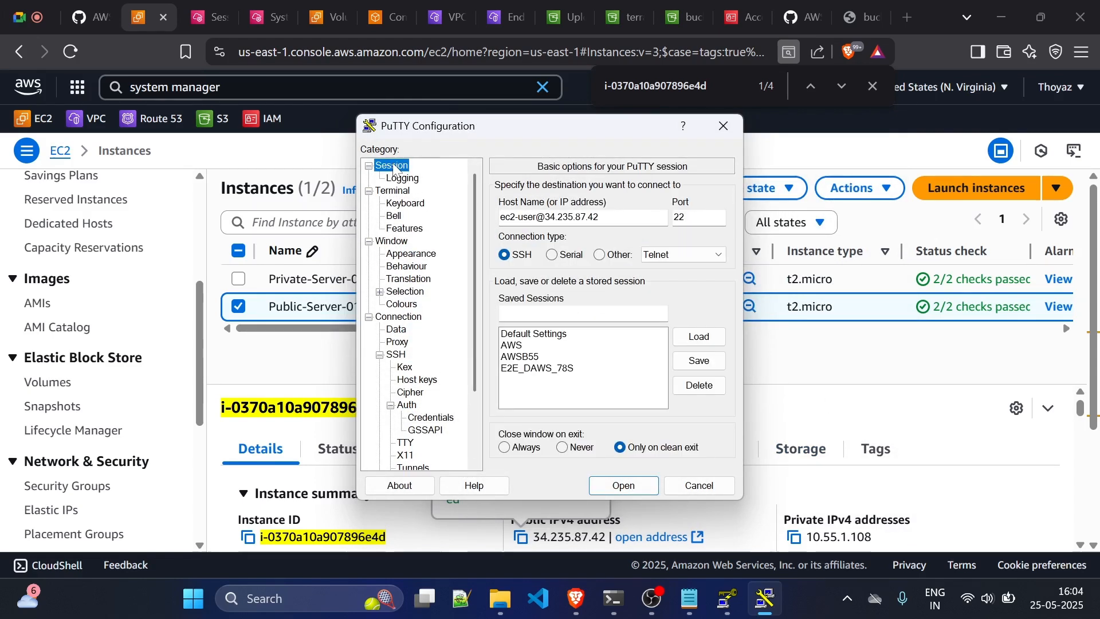
click(641, 489)
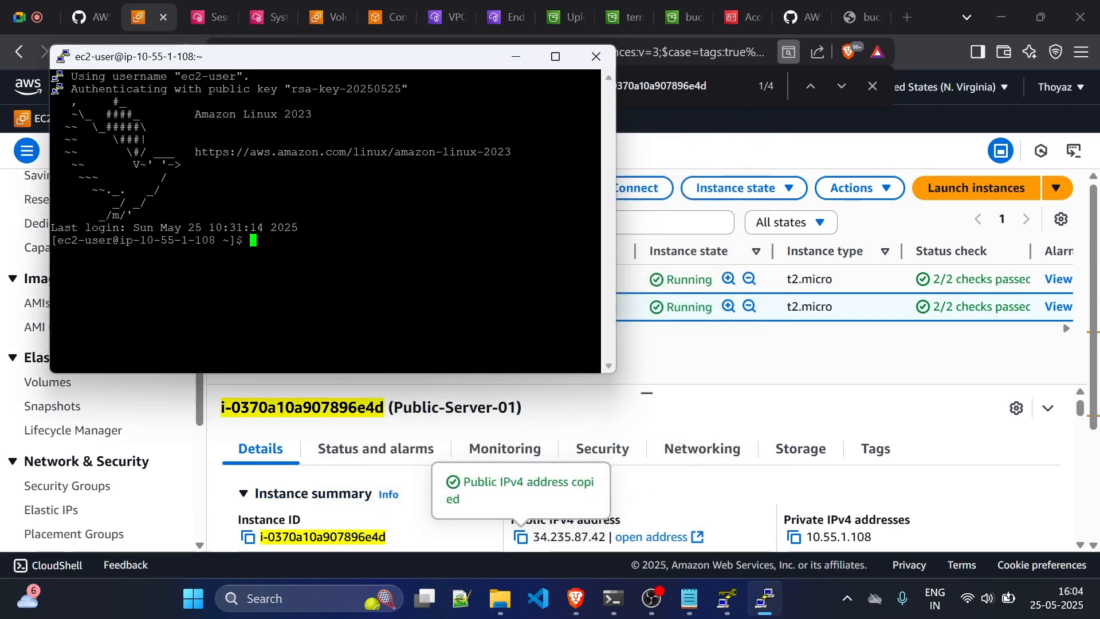
List the files in ec2-user's home directory with ls and examine the output line.
text(ls)
key(Return)
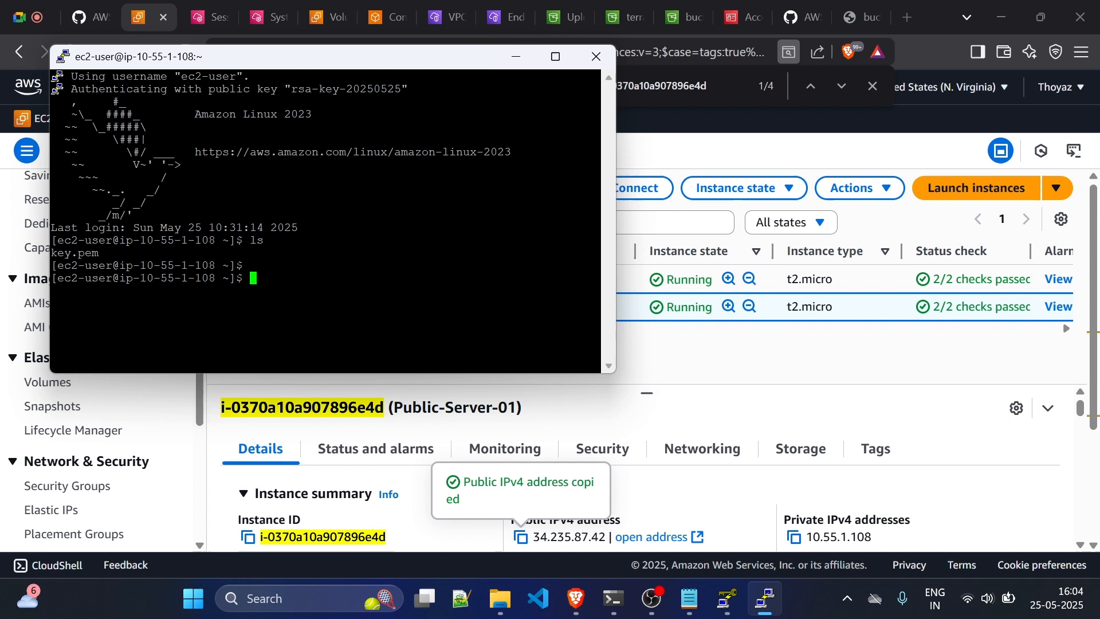
drag(598, 252, 51, 252)
click(68, 255)
drag(599, 253, 65, 253)
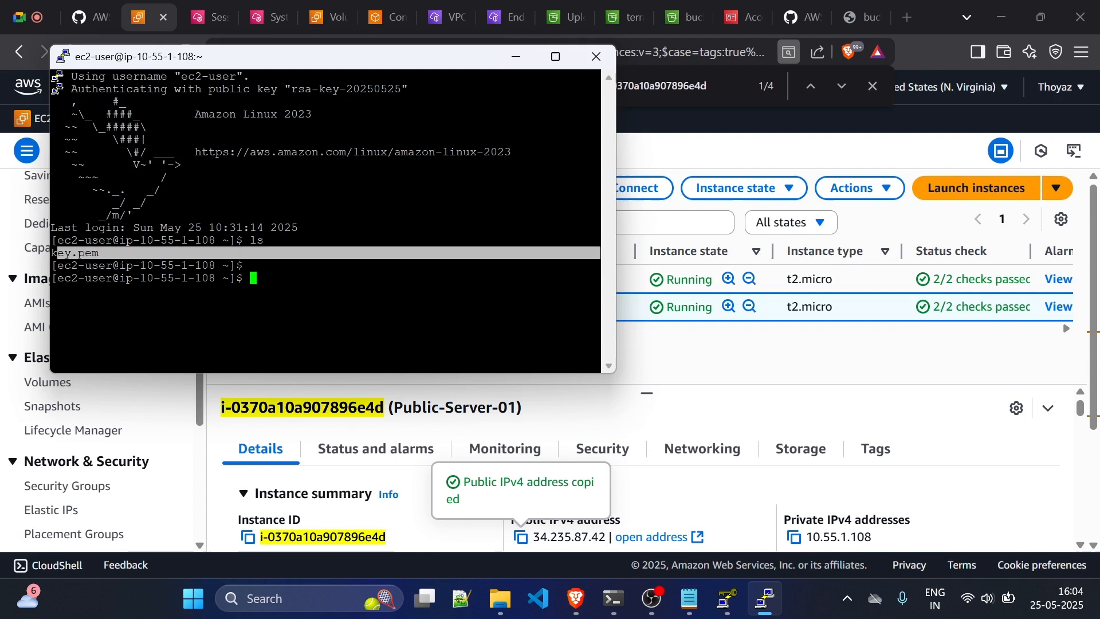
click(60, 254)
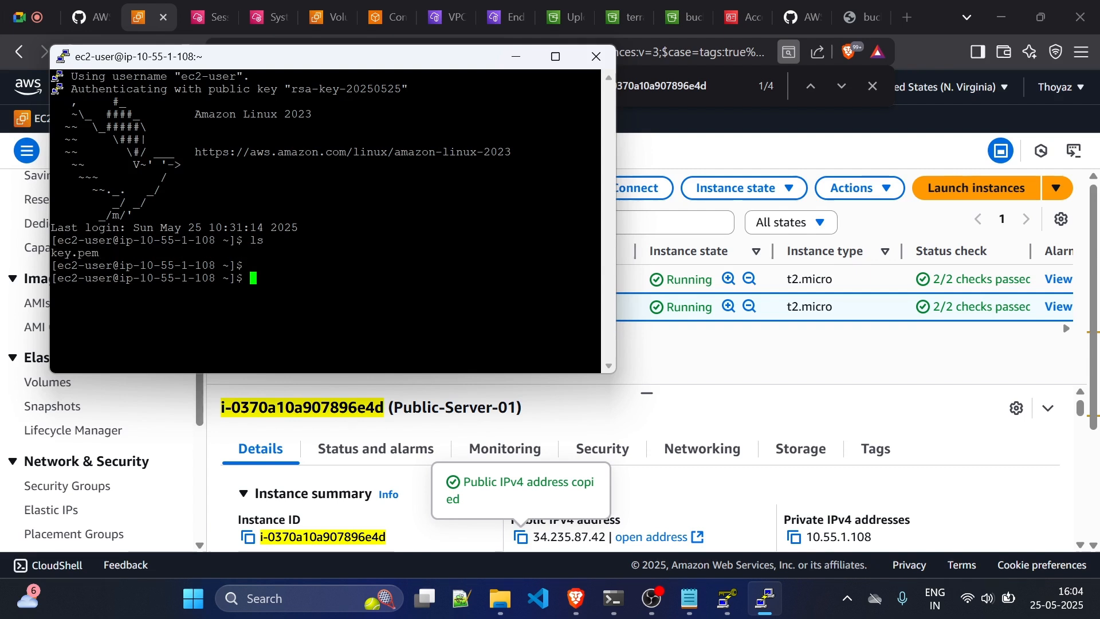
drag(107, 253, 52, 253)
click(55, 253)
Review the interface endpoint lab diagram in the GitHub notes, then return to the Session Manager terminal.
click(94, 16)
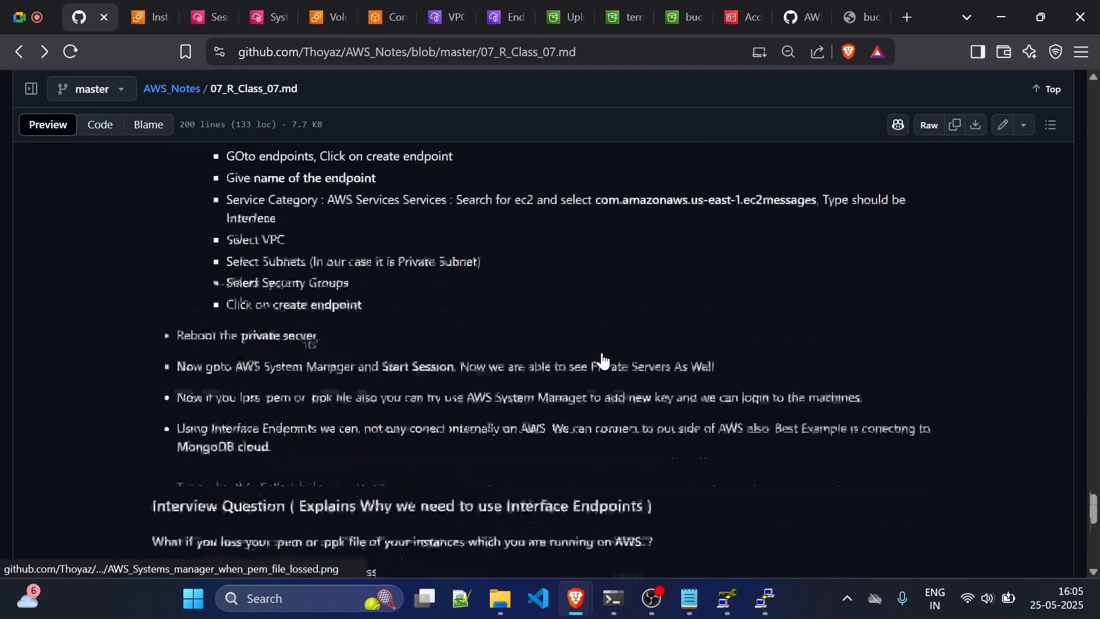
scroll(602, 360, up, 15)
scroll(603, 360, down, 1)
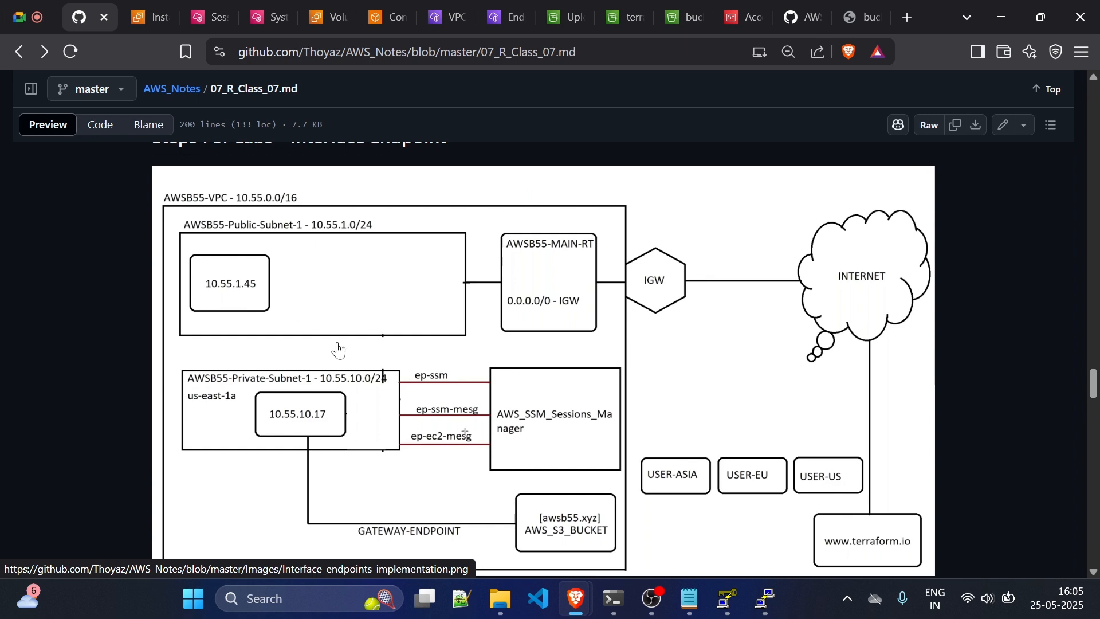
click(202, 16)
click(261, 14)
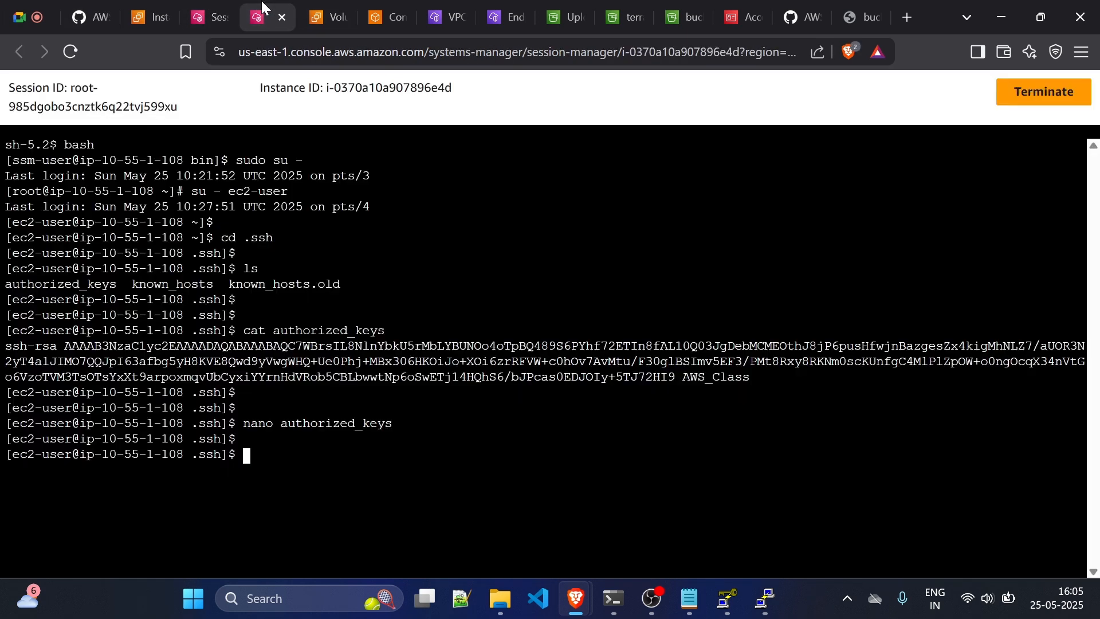
Terminate the open Session Manager terminal session and return to the Session Manager sessions list.
click(1069, 105)
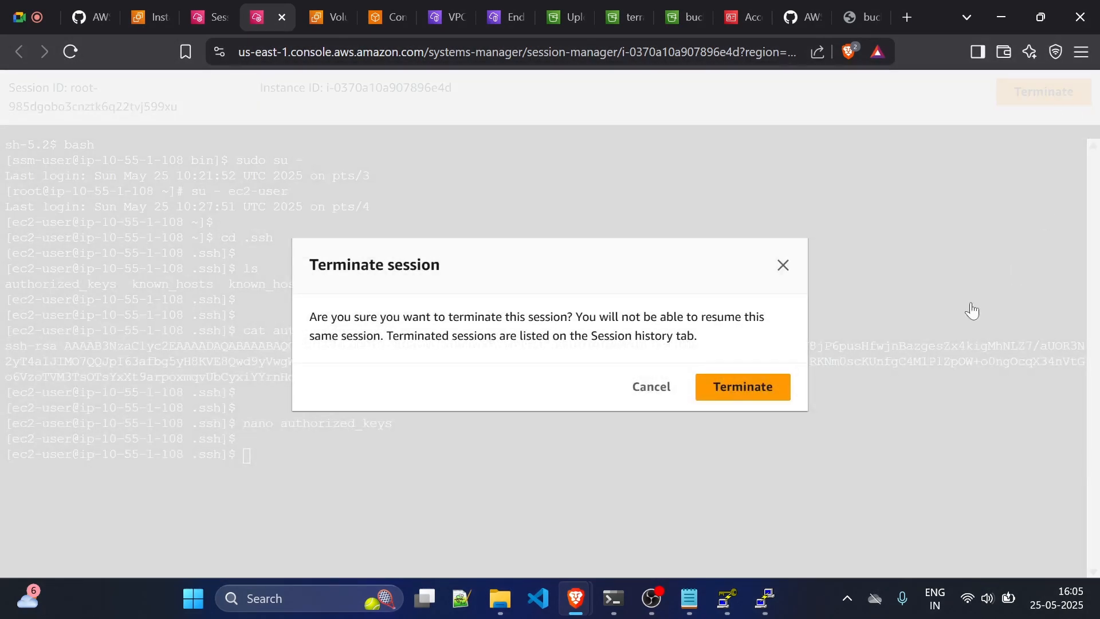
click(759, 393)
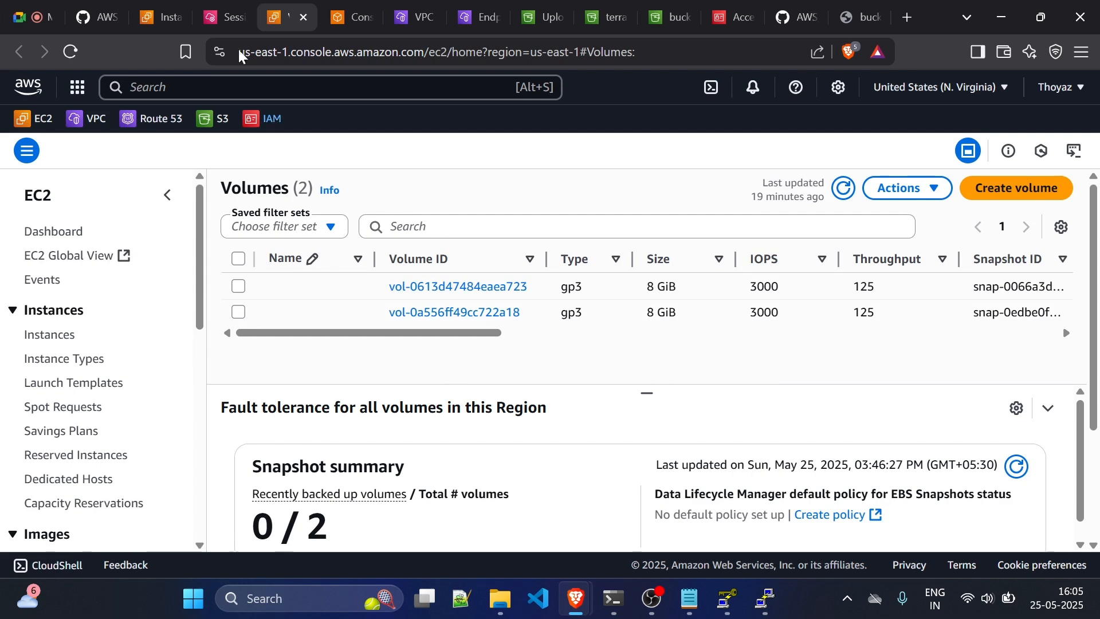
click(228, 7)
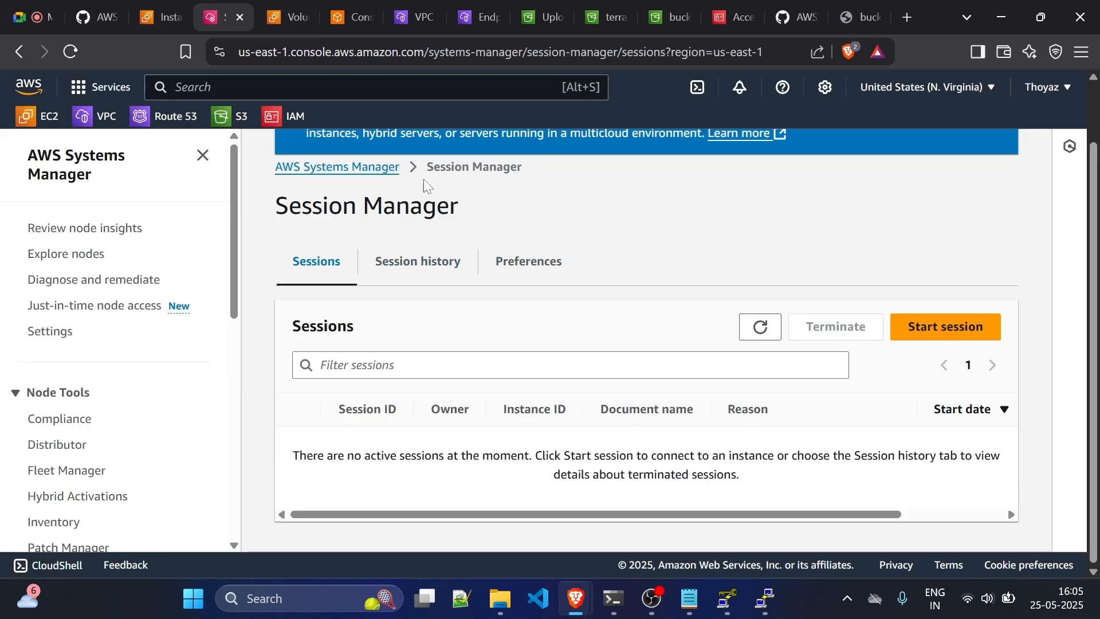
Reopen Session Manager from the AWS Systems Manager home page and refresh the list of active sessions.
click(379, 170)
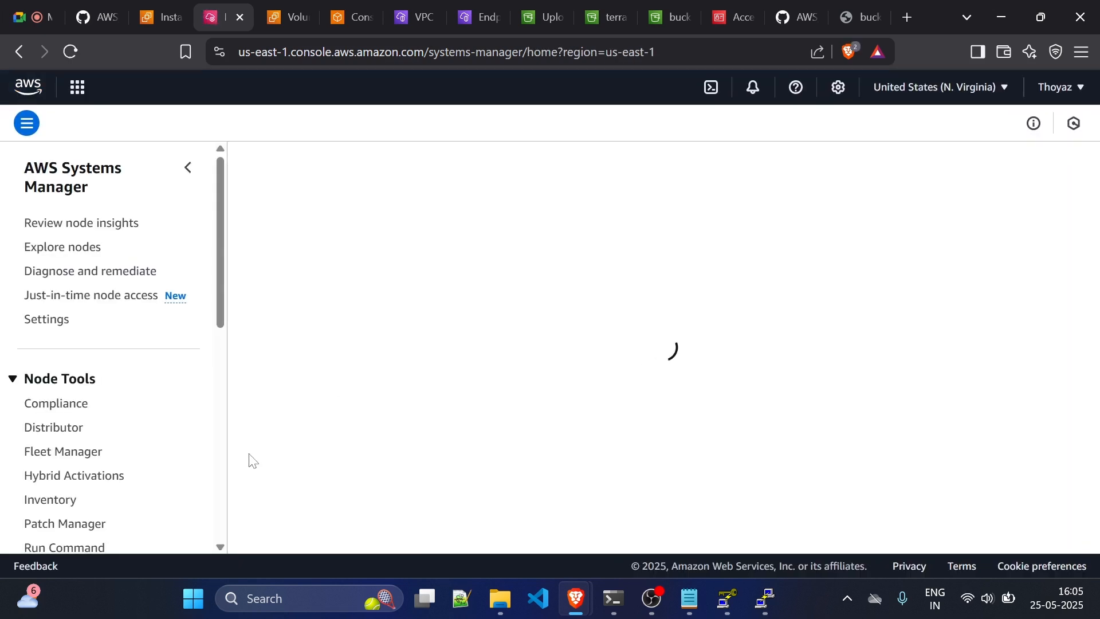
scroll(143, 470, down, 3)
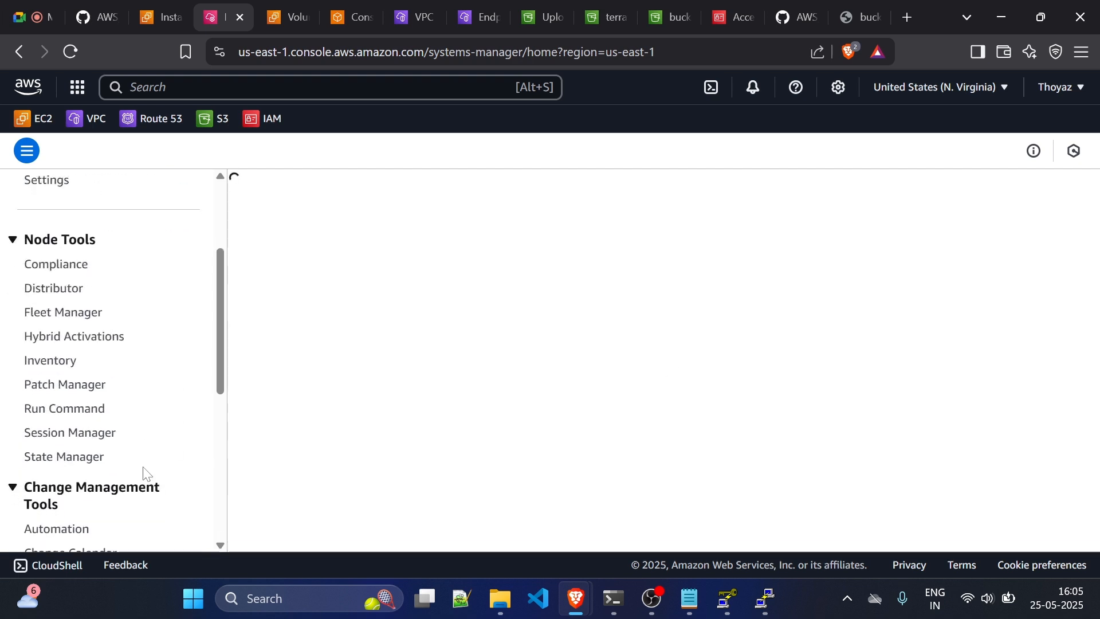
scroll(144, 467, down, 3)
click(95, 245)
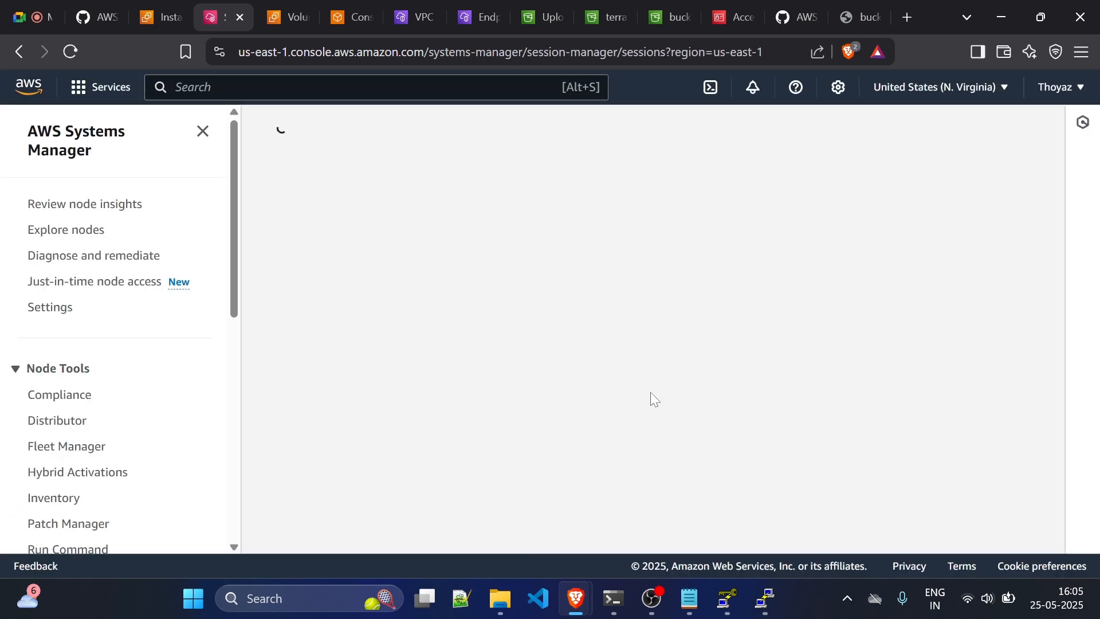
scroll(717, 441, down, 1)
click(761, 335)
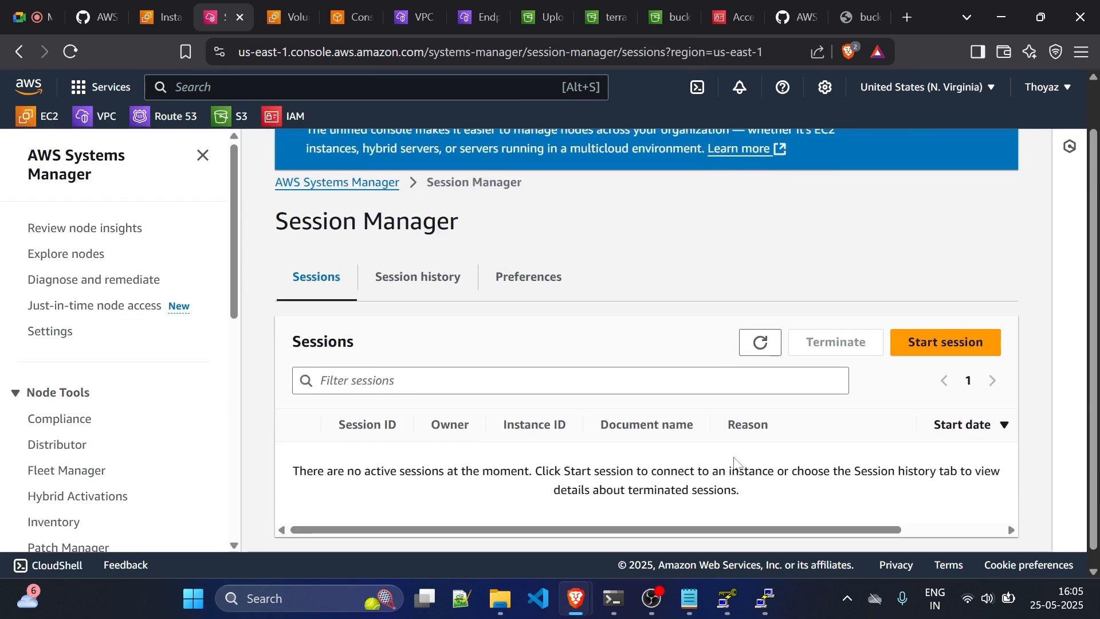
Dismiss the unified console announcement and review Session Manager's session history, preferences and active sessions.
scroll(495, 310, up, 1)
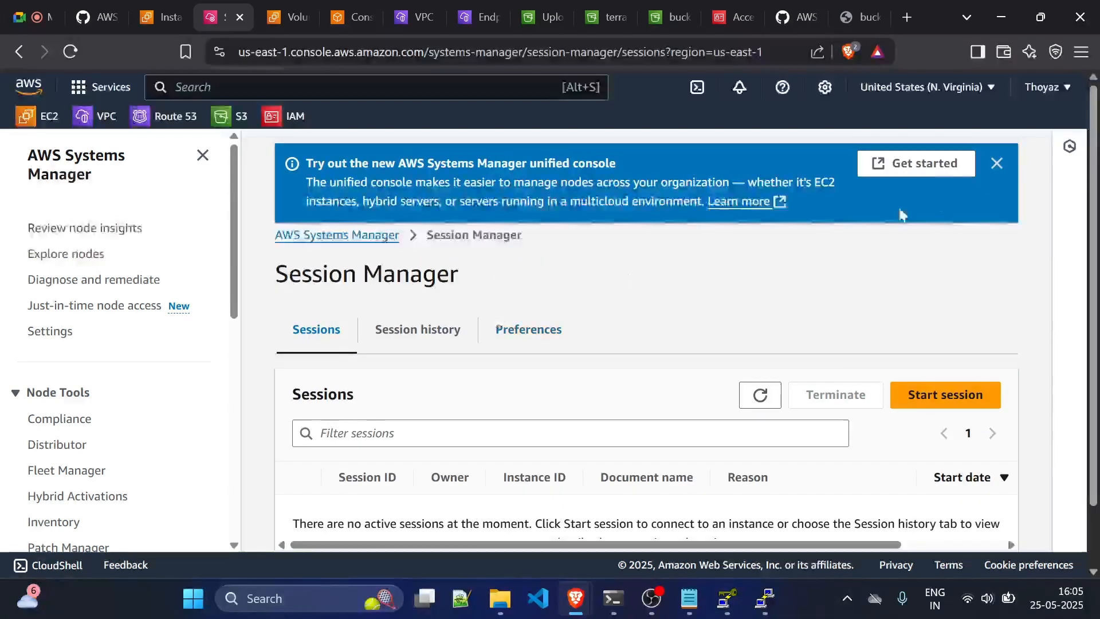
click(998, 164)
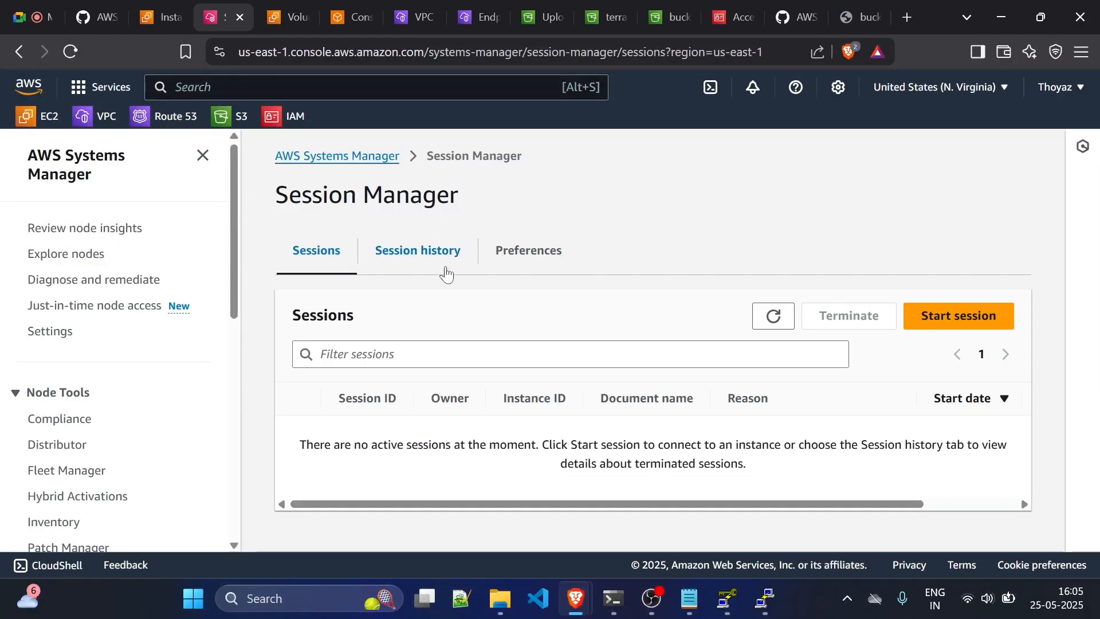
click(417, 251)
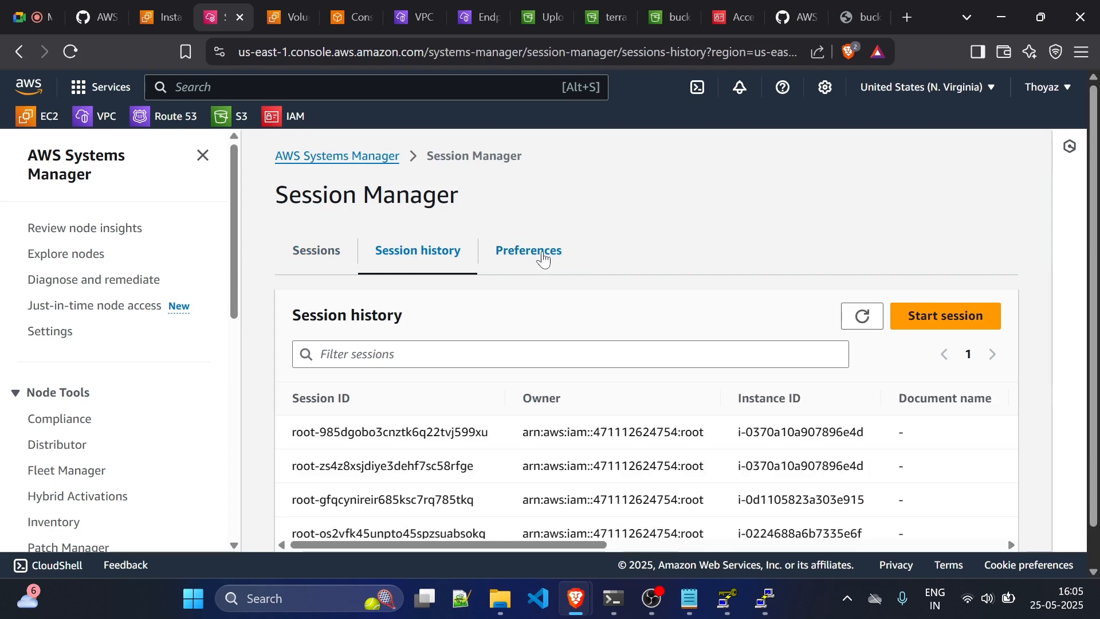
click(553, 255)
click(299, 252)
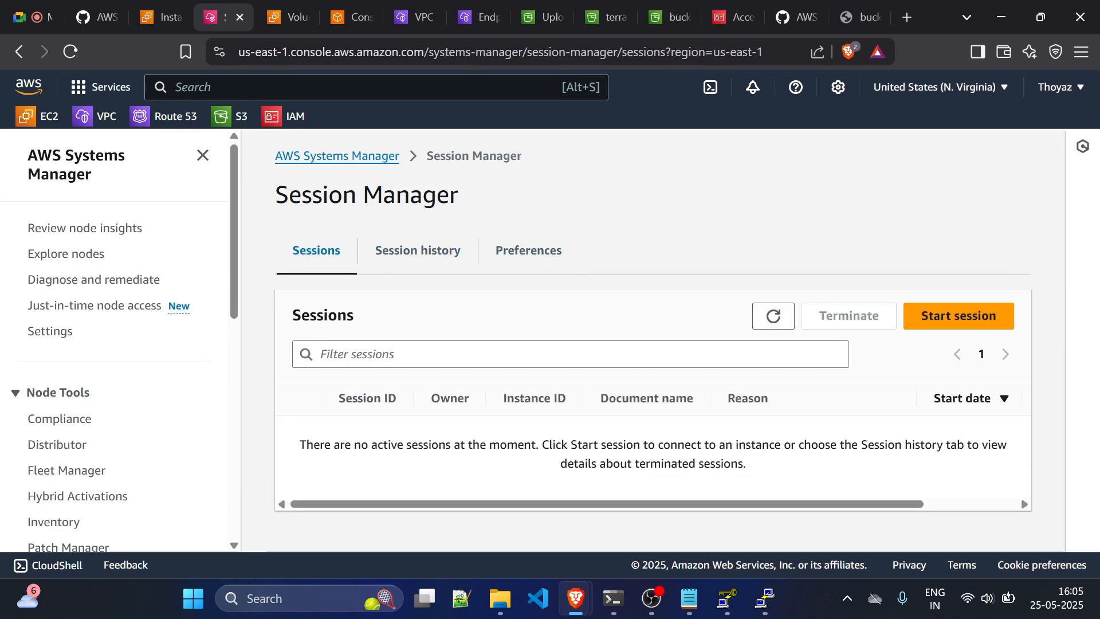
click(773, 316)
Reload Session Manager, look over the AWS Systems Manager welcome page, and return to Session Manager.
scroll(117, 447, down, 3)
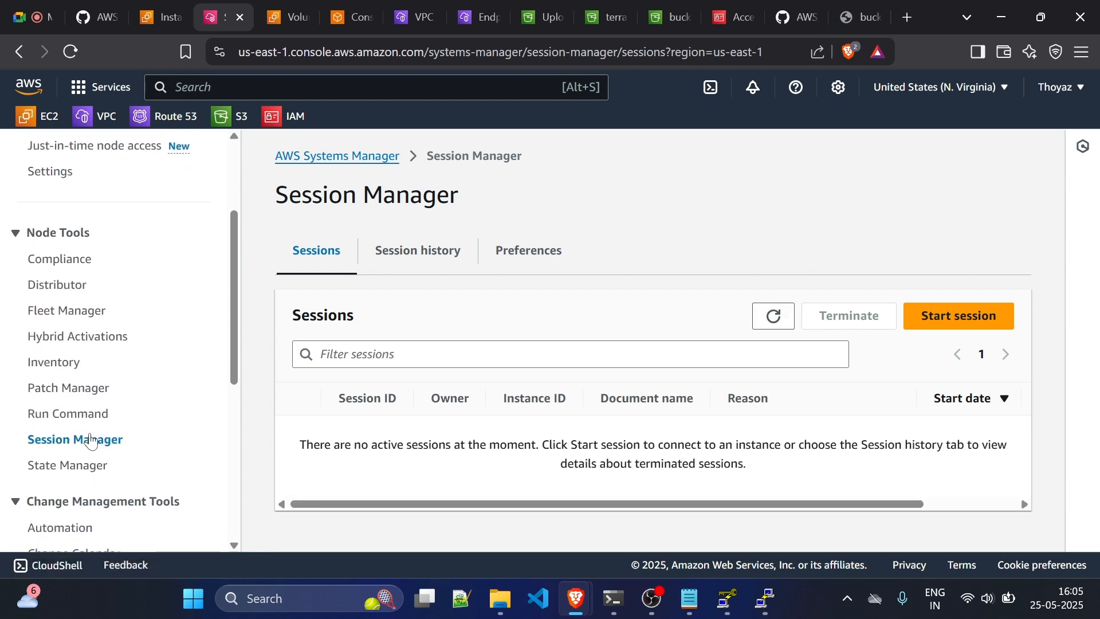
click(91, 444)
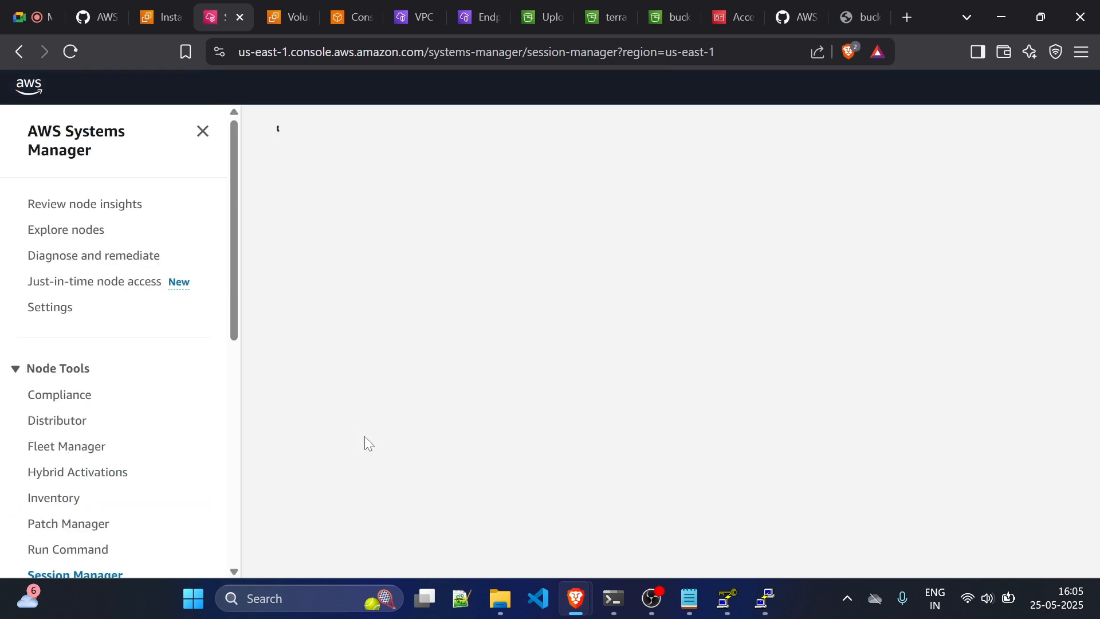
scroll(404, 448, down, 2)
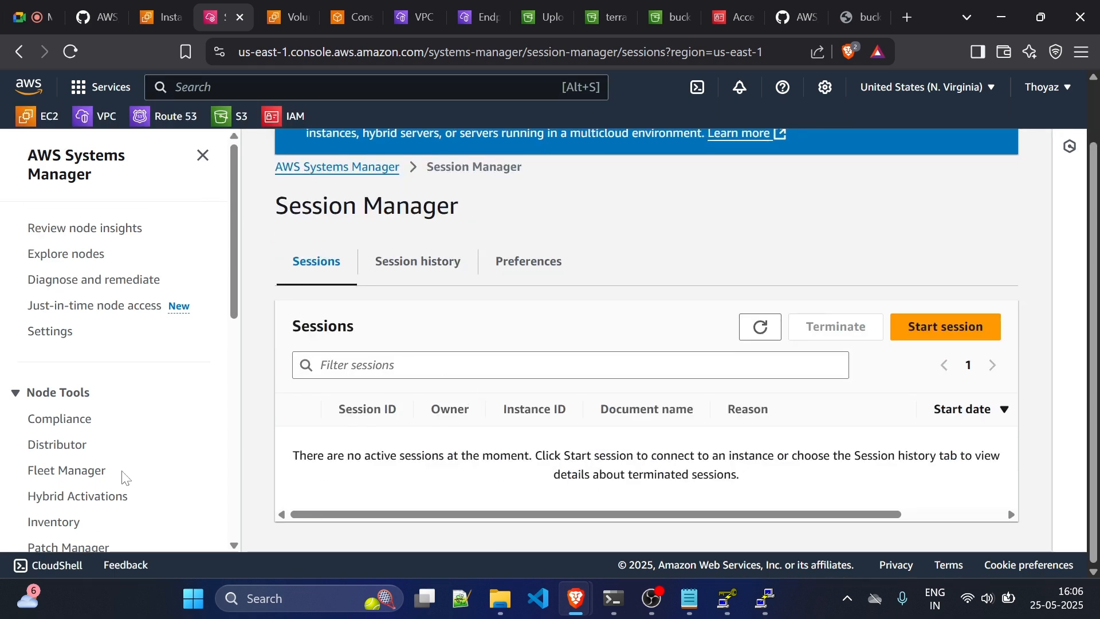
scroll(111, 443, down, 4)
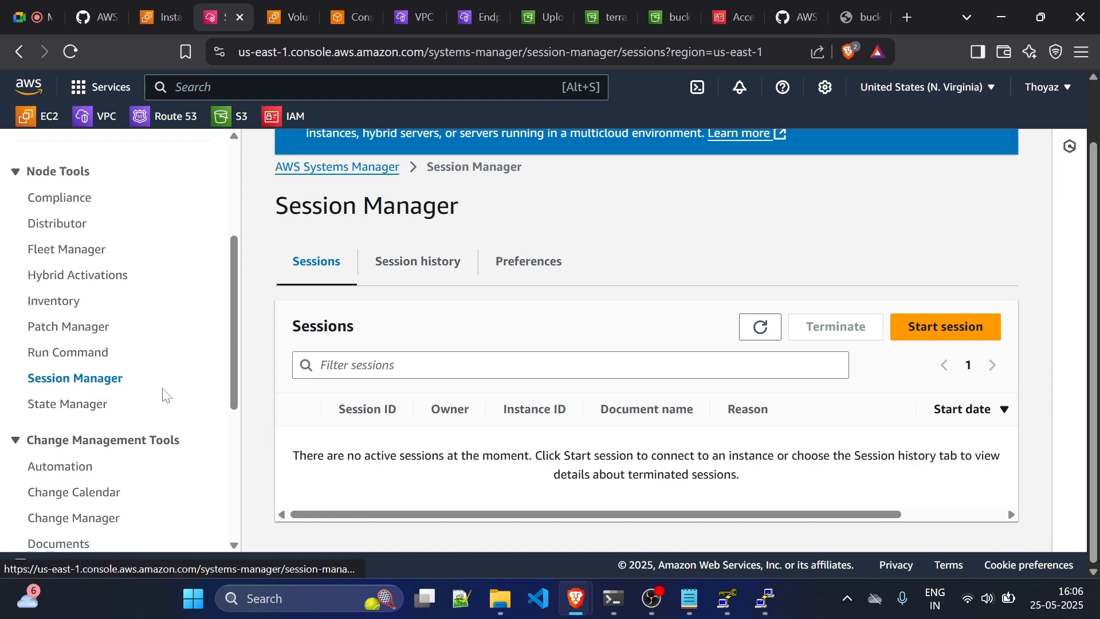
scroll(127, 387, up, 4)
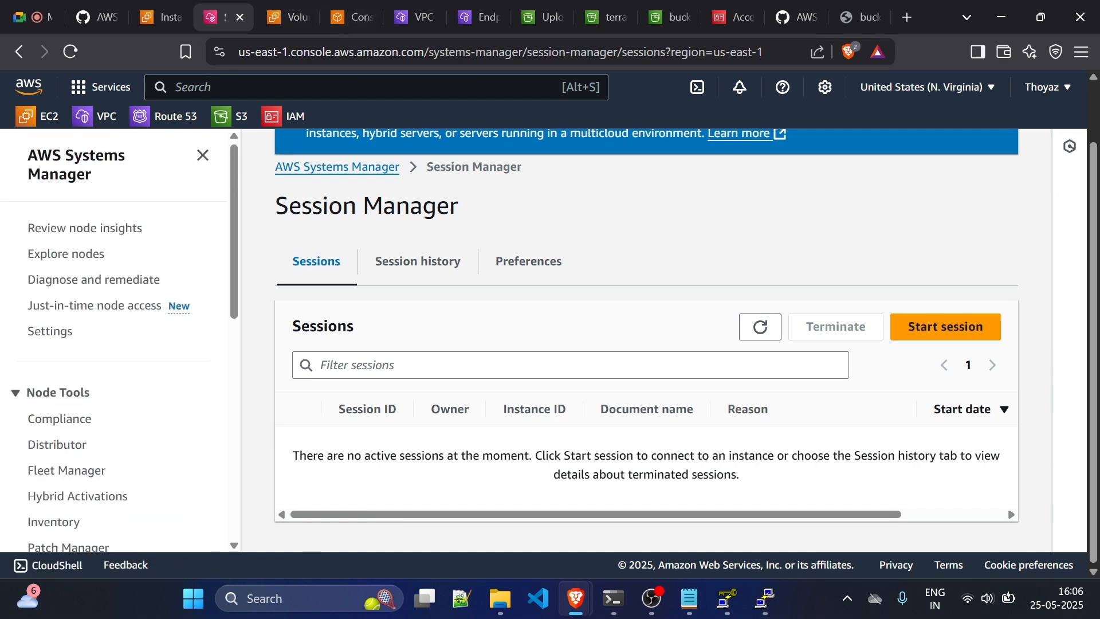
scroll(287, 229, up, 1)
click(318, 231)
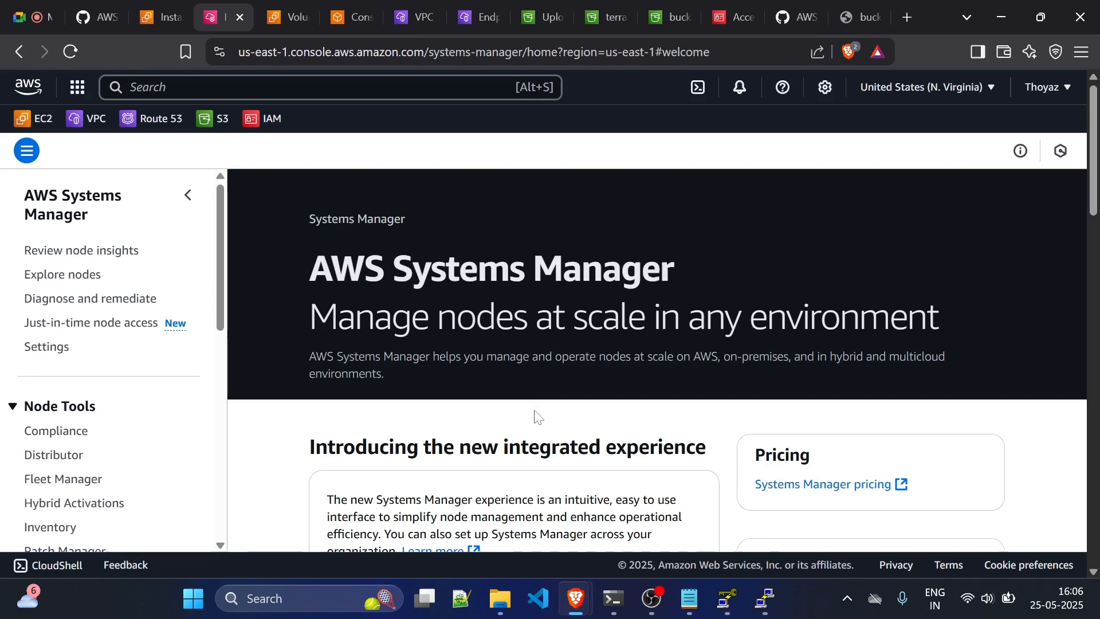
scroll(530, 395, down, 5)
scroll(534, 410, up, 3)
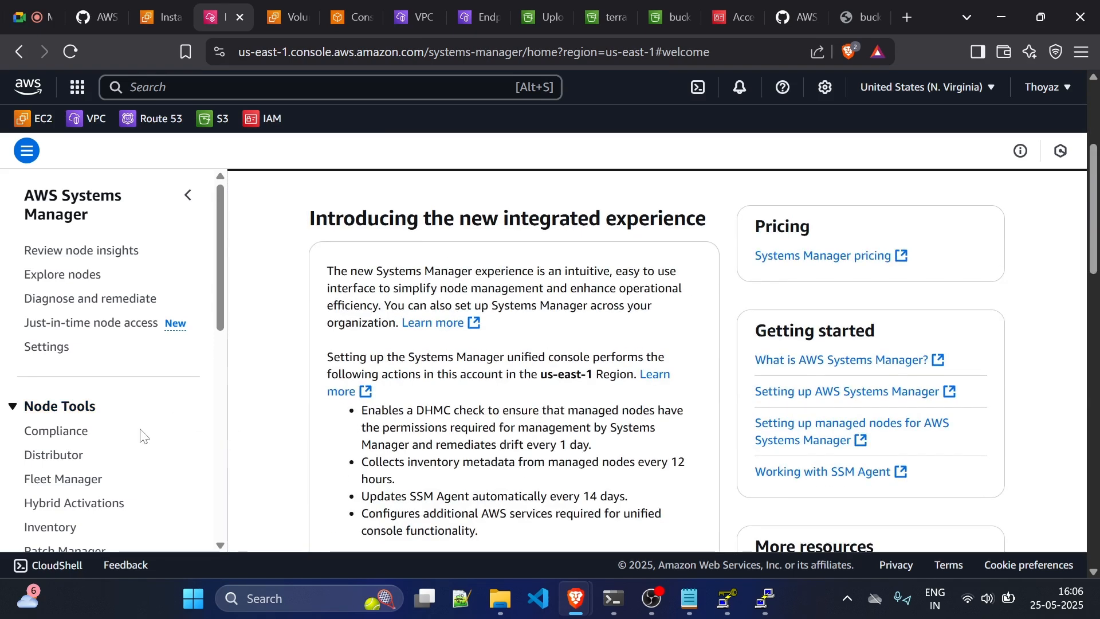
scroll(141, 435, down, 3)
click(90, 394)
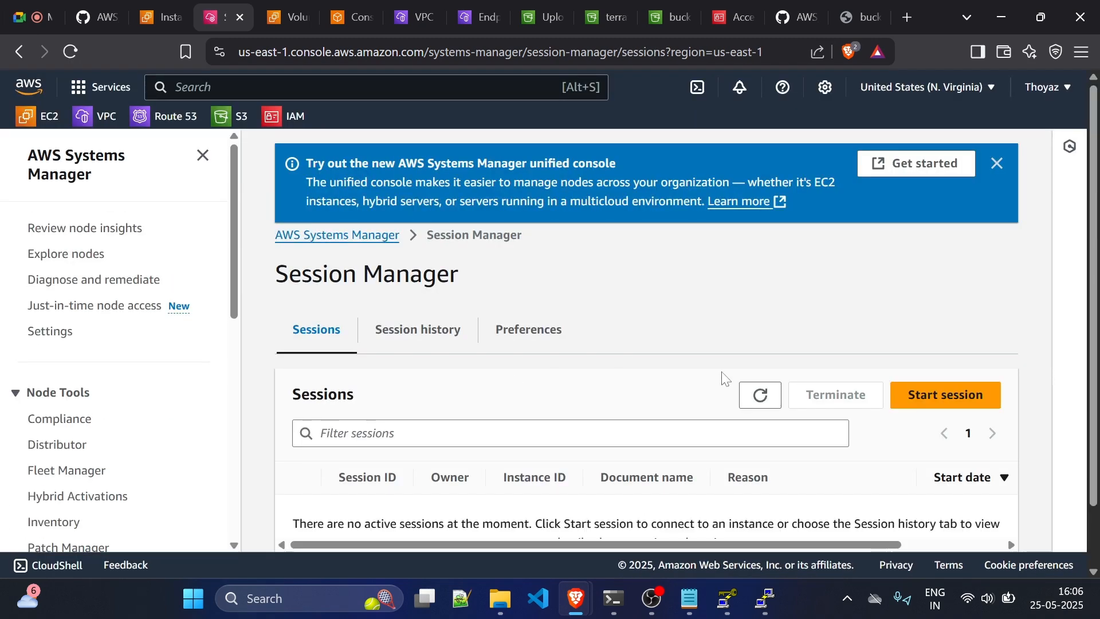
Open the start-session target list and widen its instance name column to check which instances are available.
scroll(728, 422, down, 2)
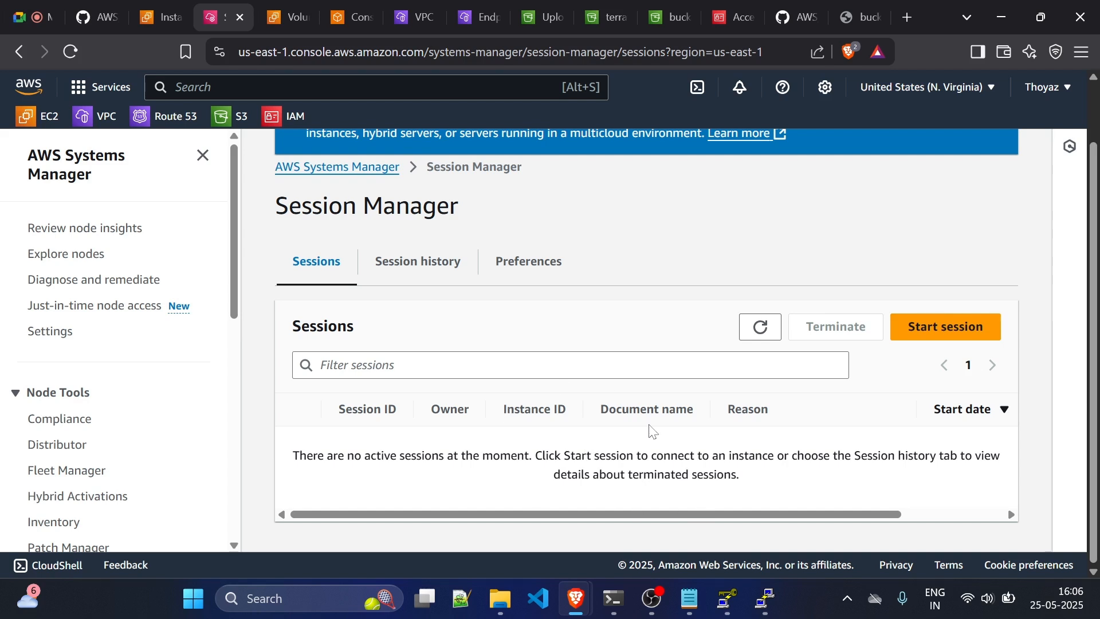
click(954, 328)
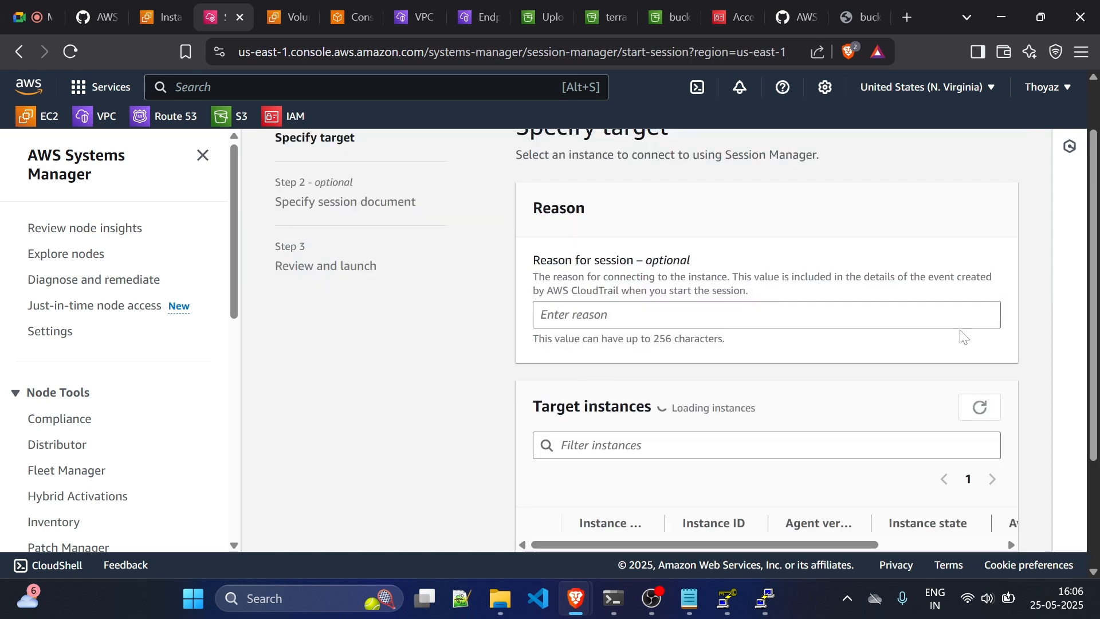
scroll(741, 418, down, 2)
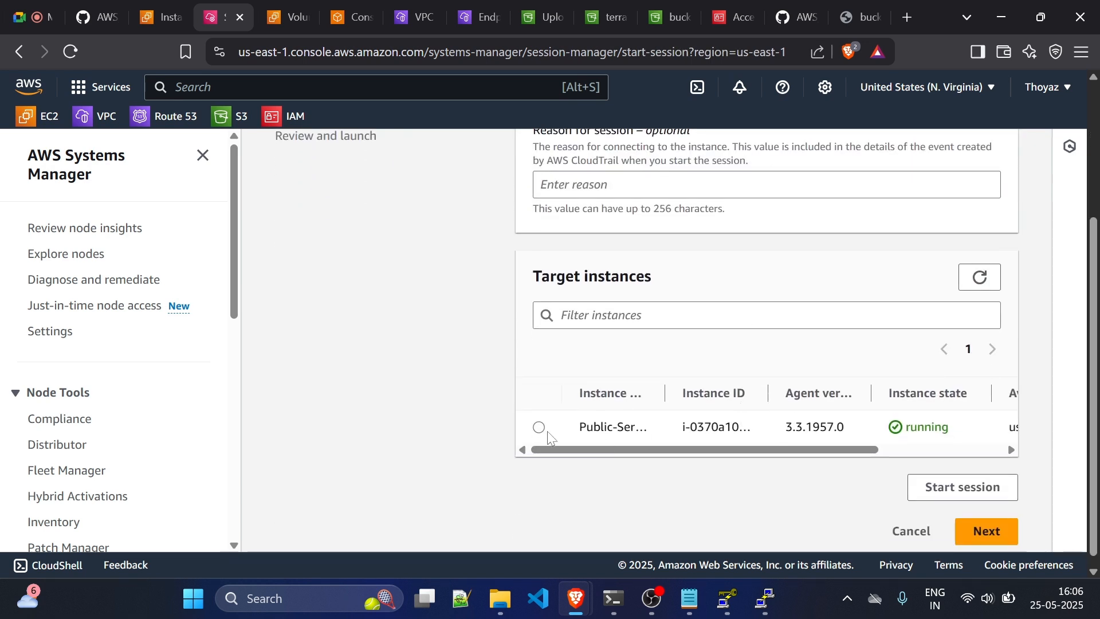
drag(666, 393, 739, 393)
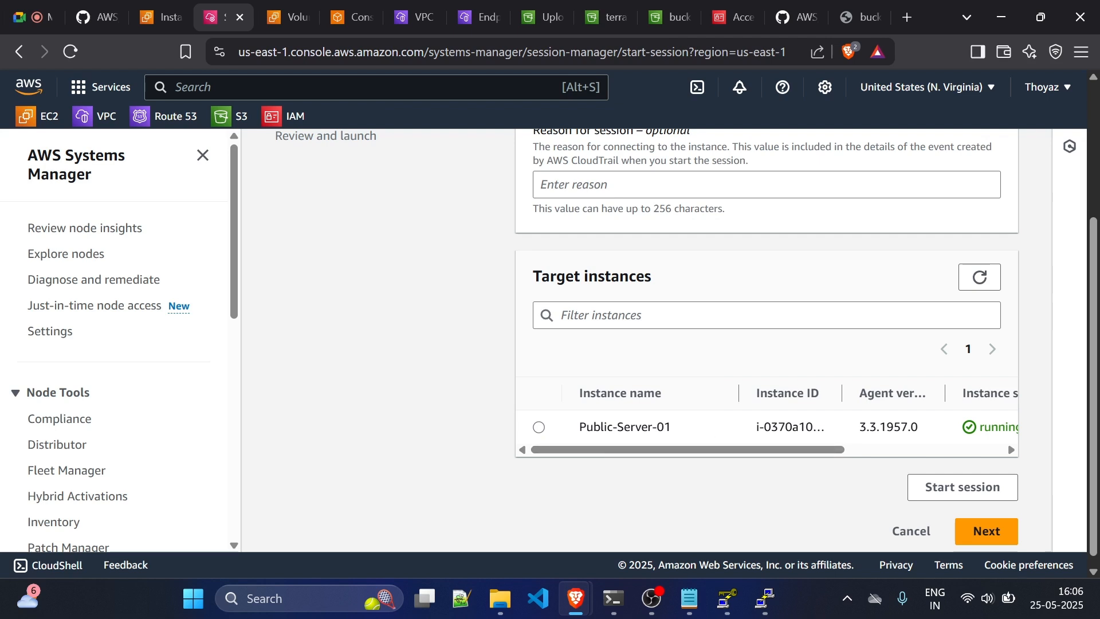
Review the interface endpoint diagram in the GitHub notes, and open the VPC endpoints list with its announcement dismissed.
click(105, 3)
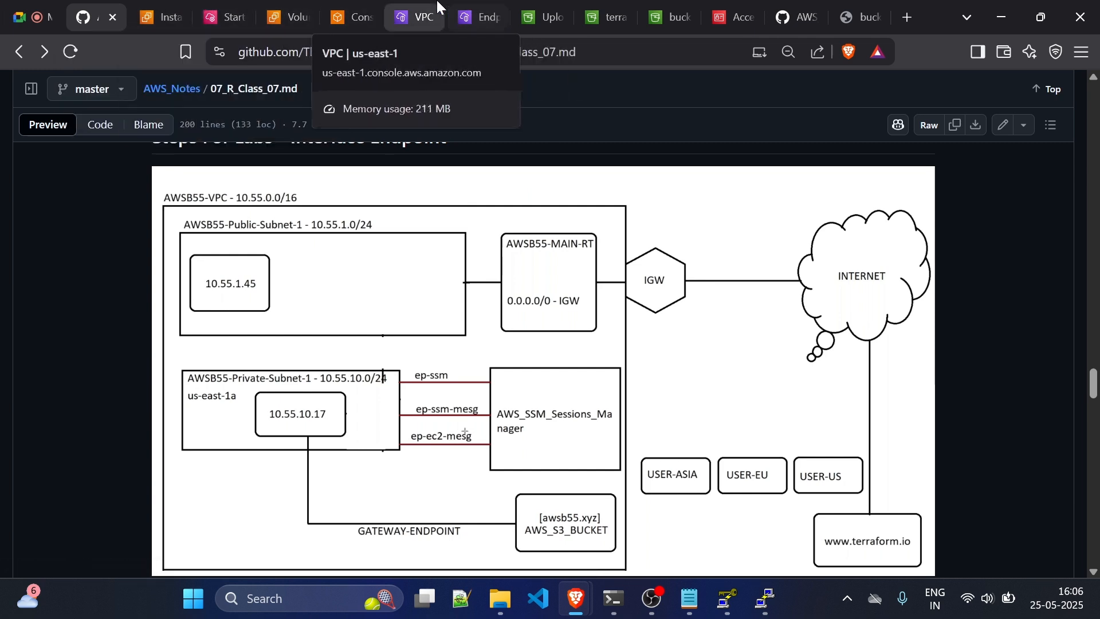
click(418, 17)
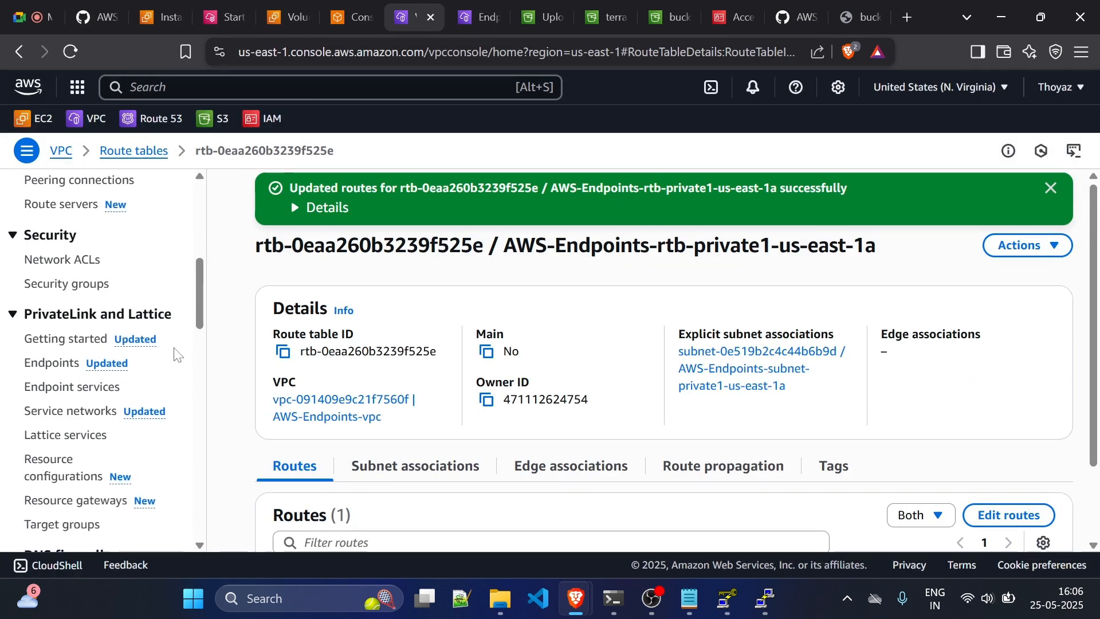
click(55, 370)
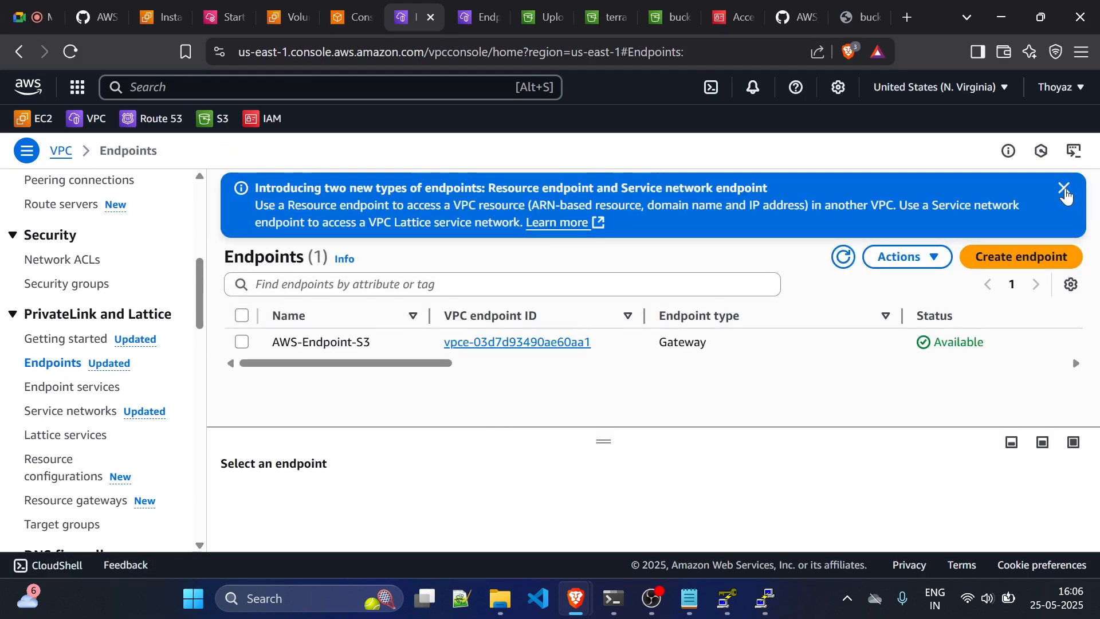
click(1064, 188)
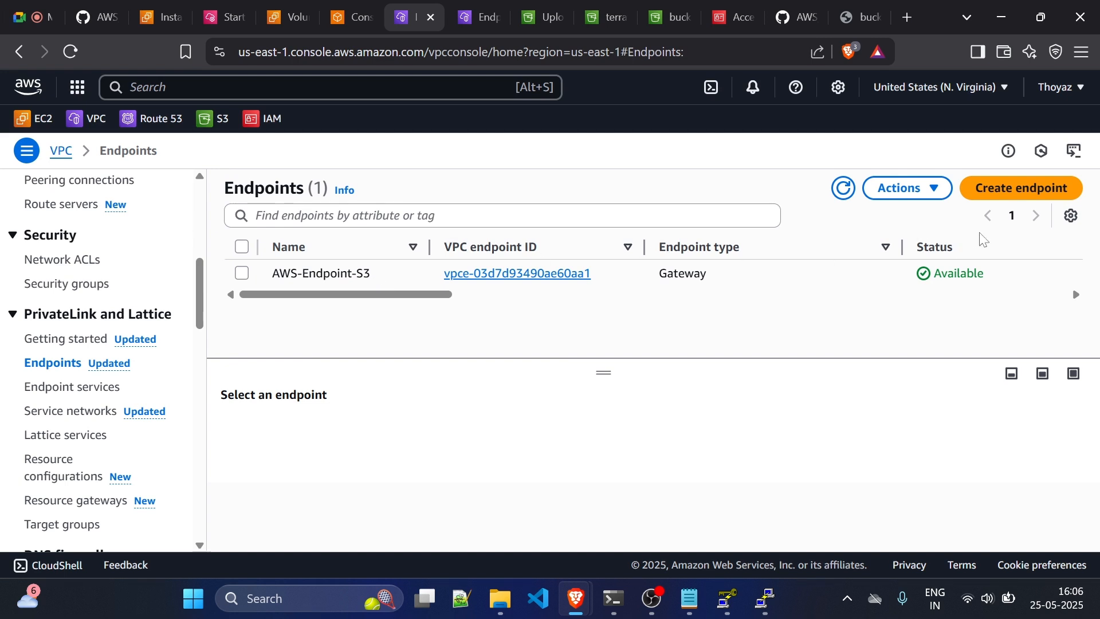
Start a new VPC endpoint in the AWS services category with the name tag for-interface-ep-1.
click(1003, 189)
scroll(669, 349, down, 1)
click(470, 318)
text(for)
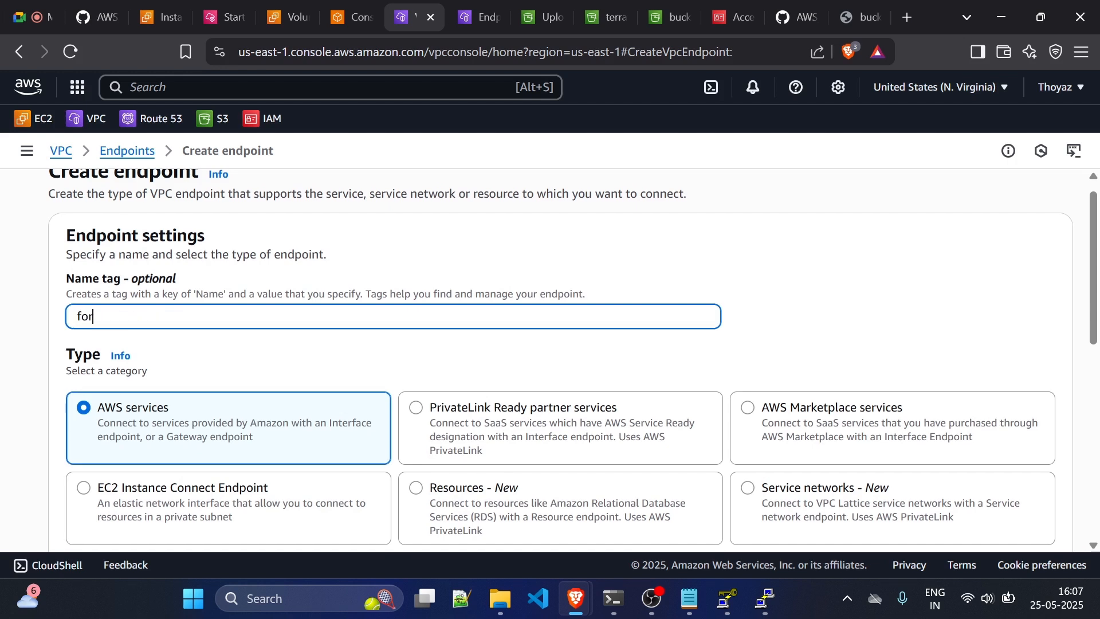
text(-interface-ep-1)
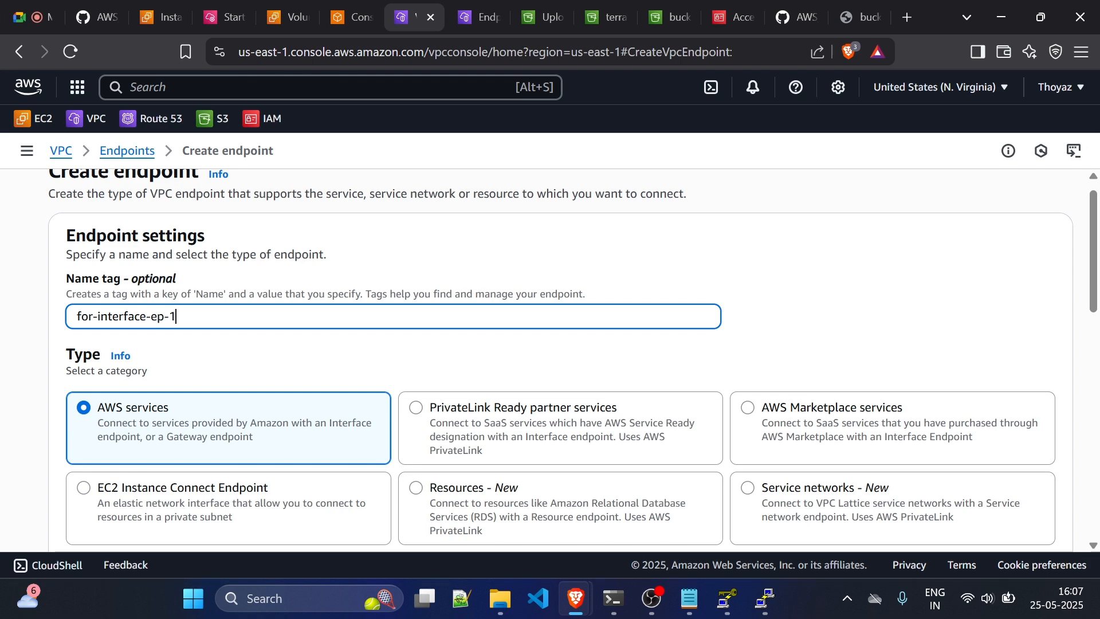
key(ctrl+a)
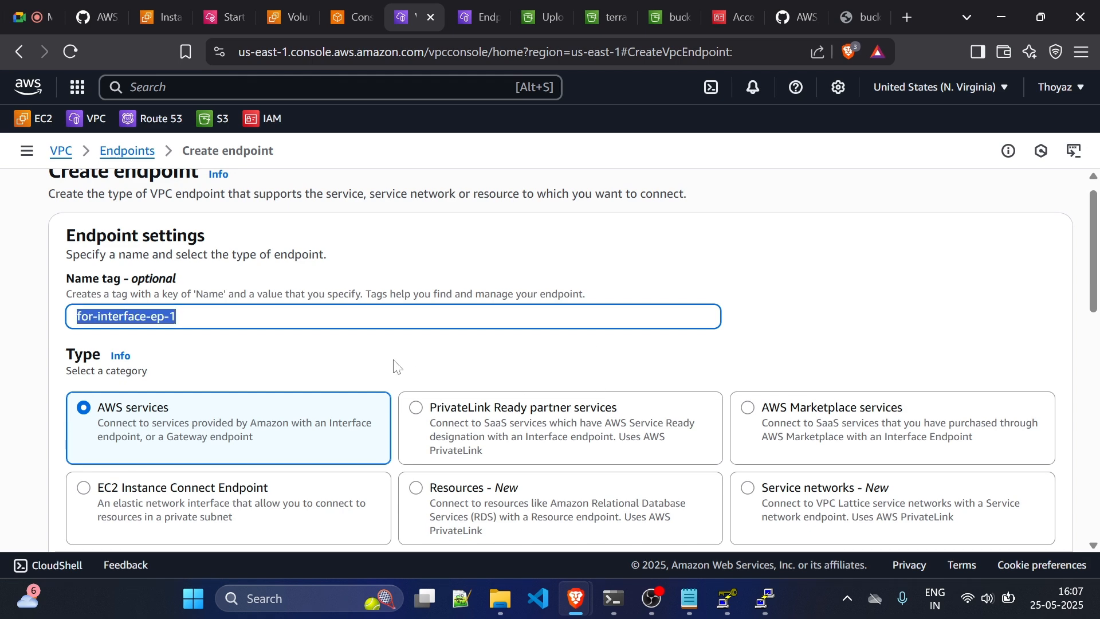
click(535, 374)
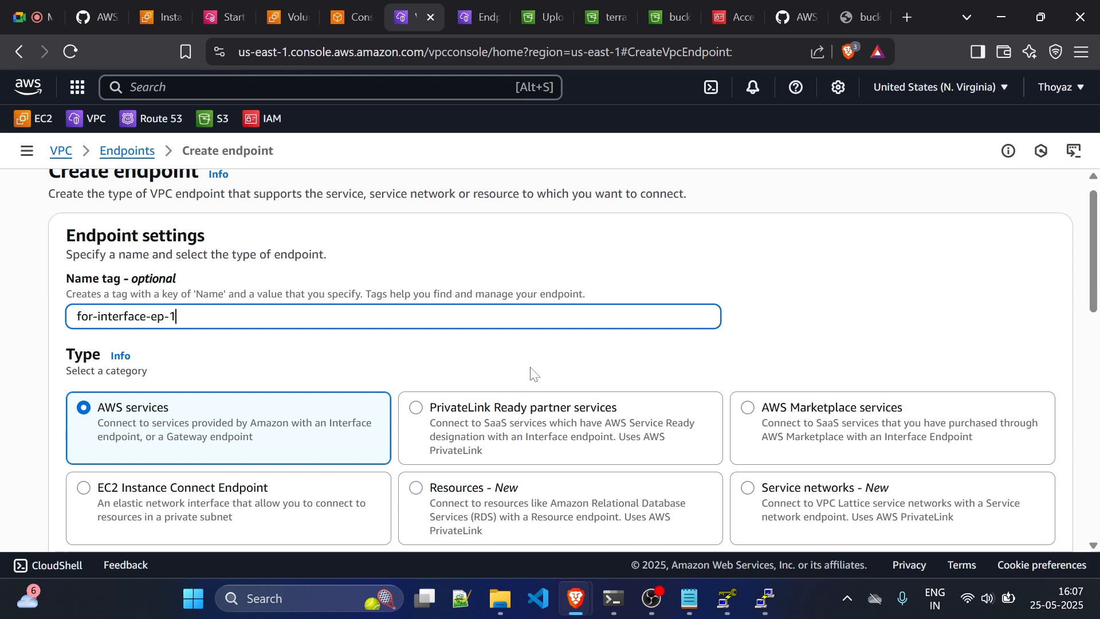
Copy the service name com.amazonaws.us-east-1.ssm from the SSM endpoint instructions in the GitHub notes.
scroll(533, 378, down, 5)
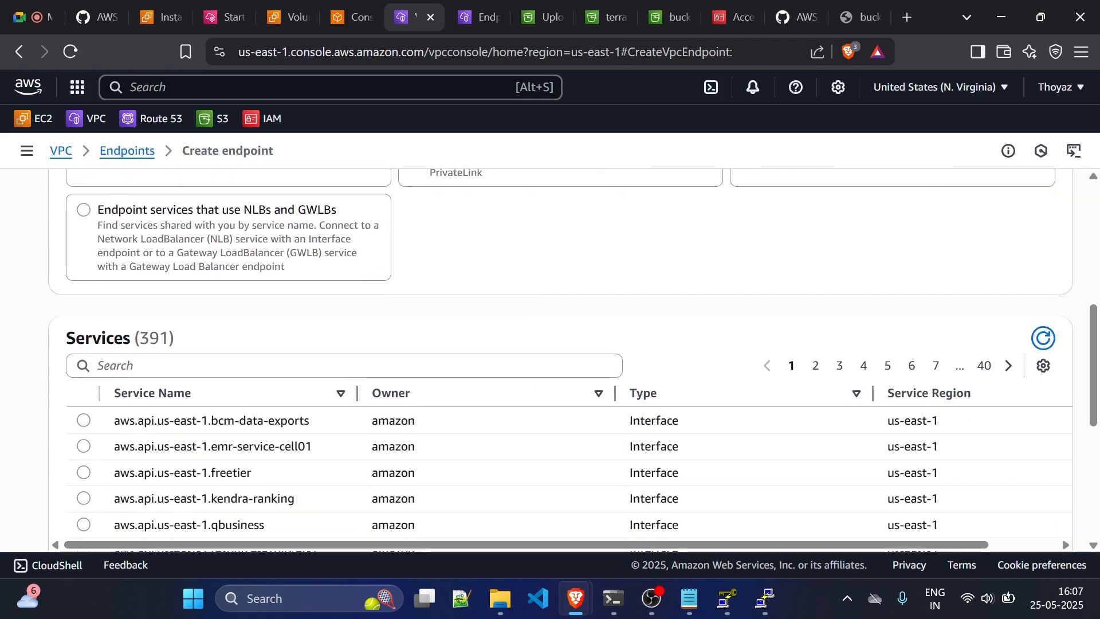
click(344, 368)
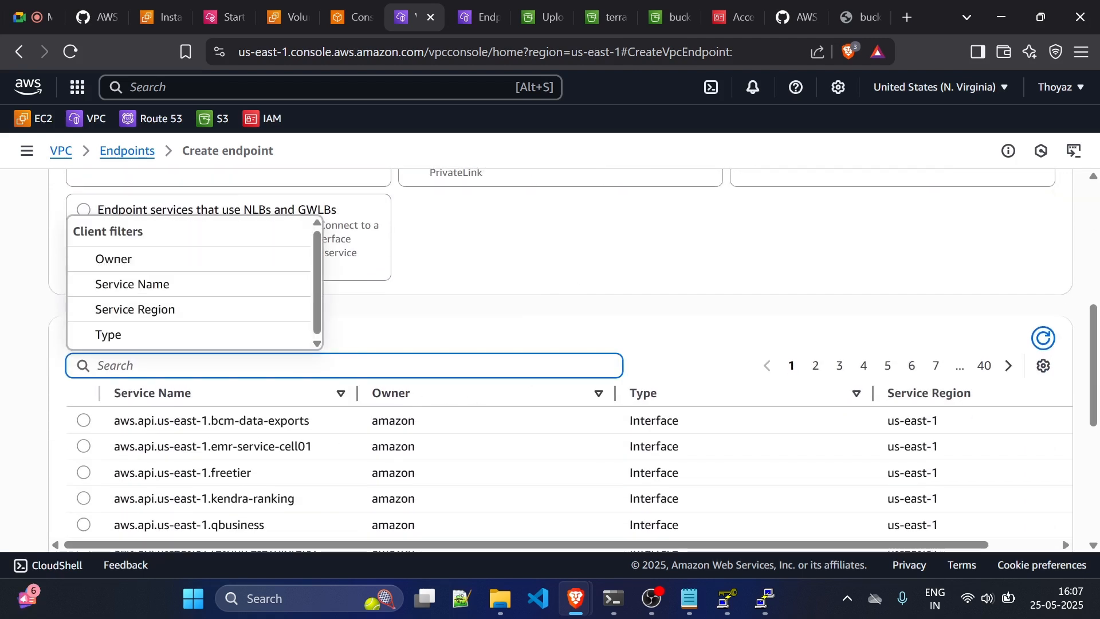
click(109, 7)
scroll(515, 369, down, 20)
scroll(516, 369, down, 4)
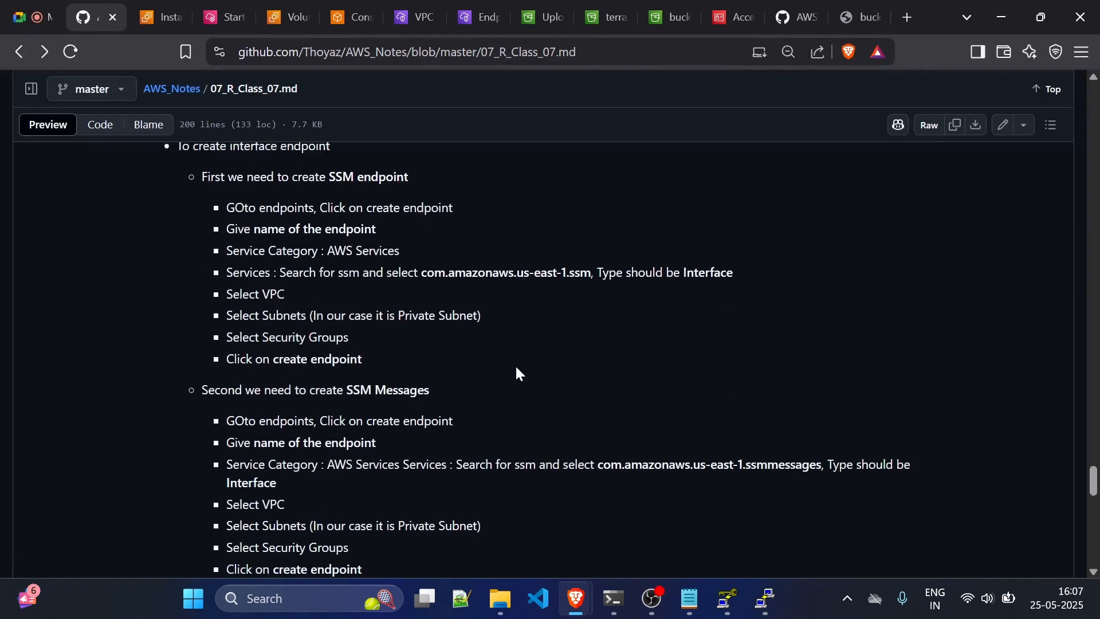
drag(591, 261, 418, 262)
key(ctrl+c)
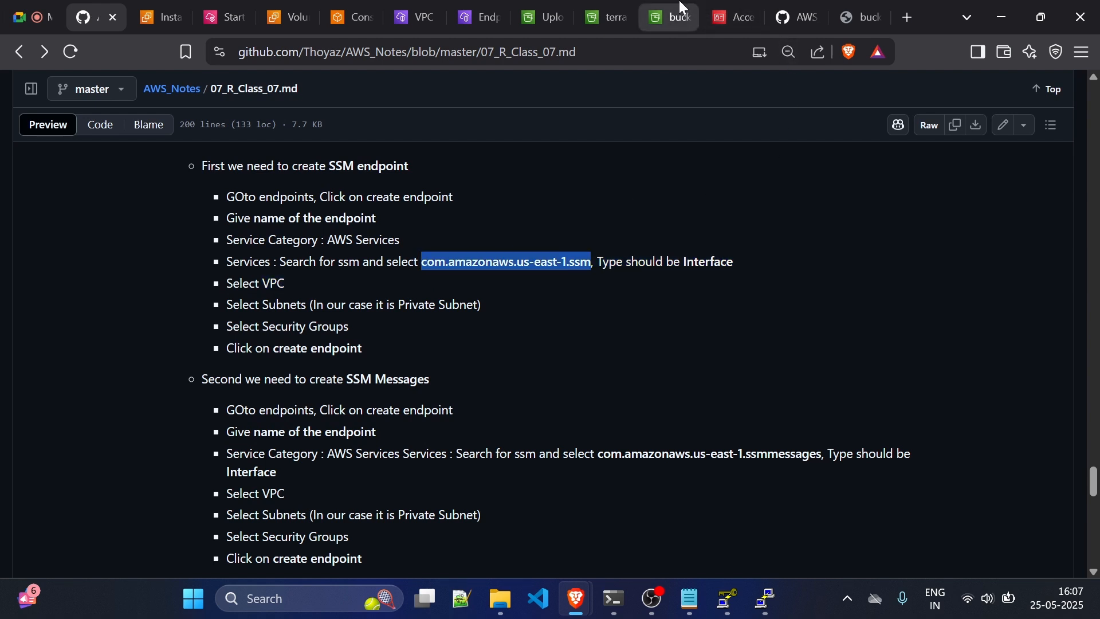
Filter the new endpoint's services by com.amazonaws.us-east-1.ssm and select the Interface service with exactly that name.
click(478, 17)
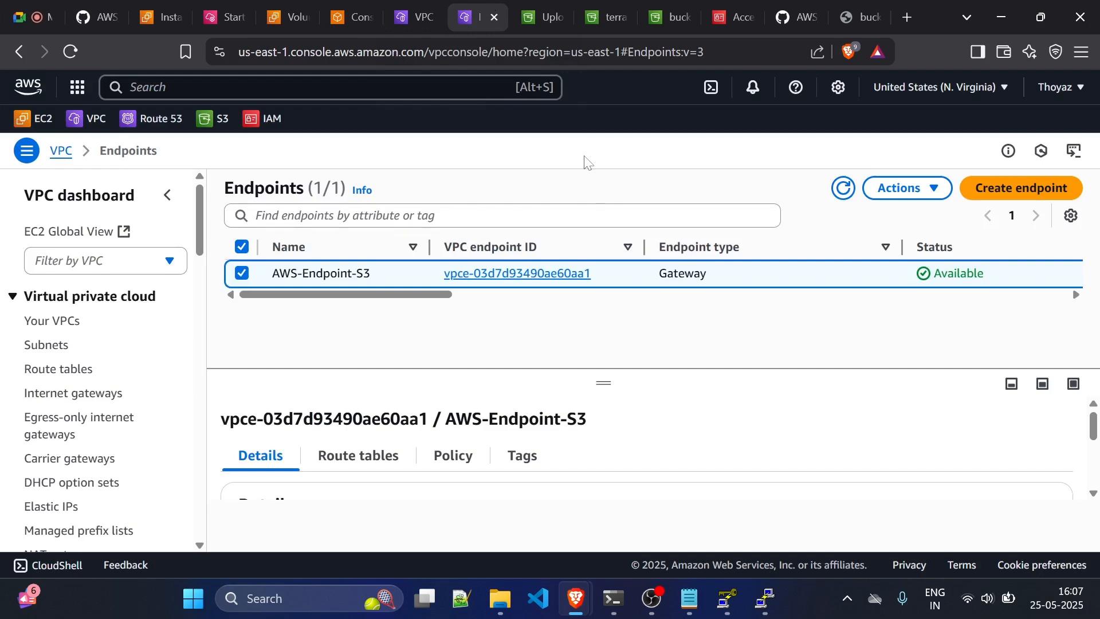
click(414, 19)
click(301, 362)
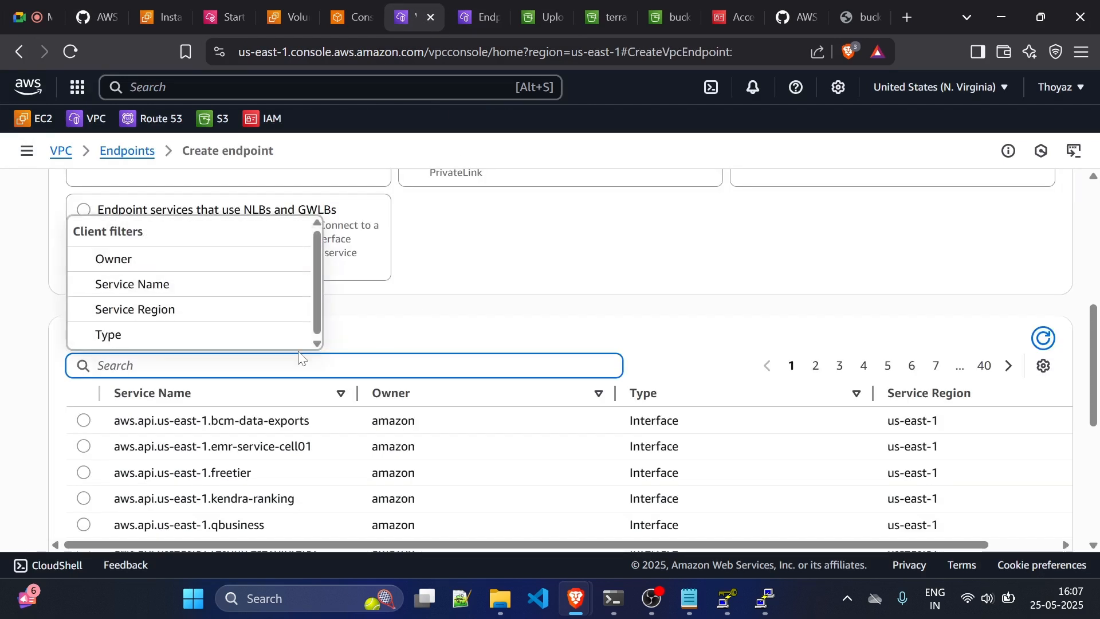
key(ctrl+v)
key(Return)
scroll(453, 412, down, 2)
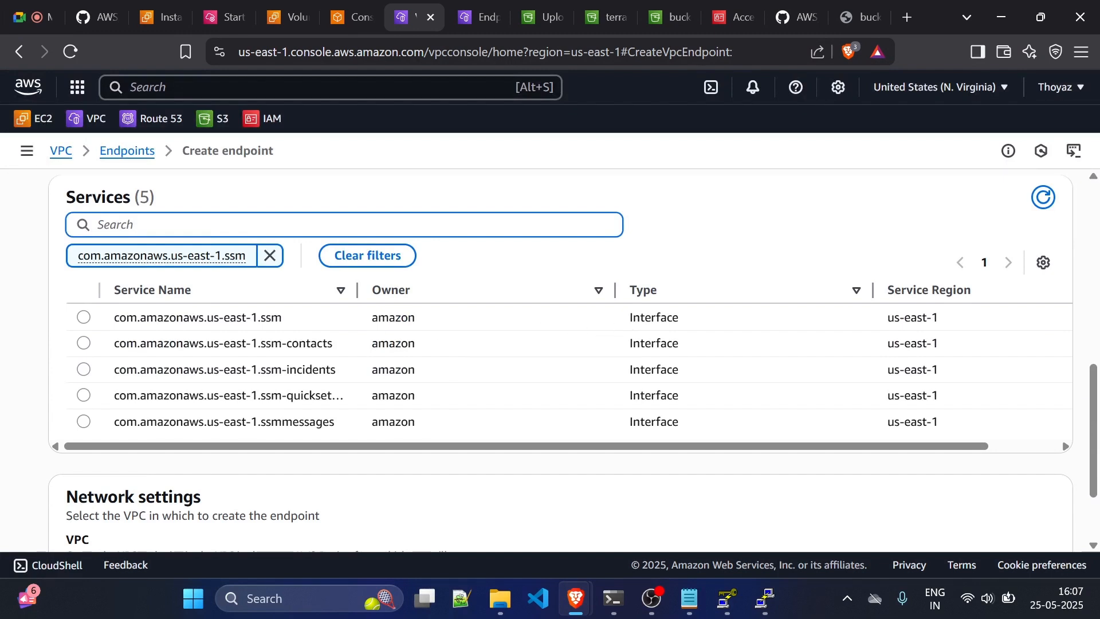
double_click(654, 317)
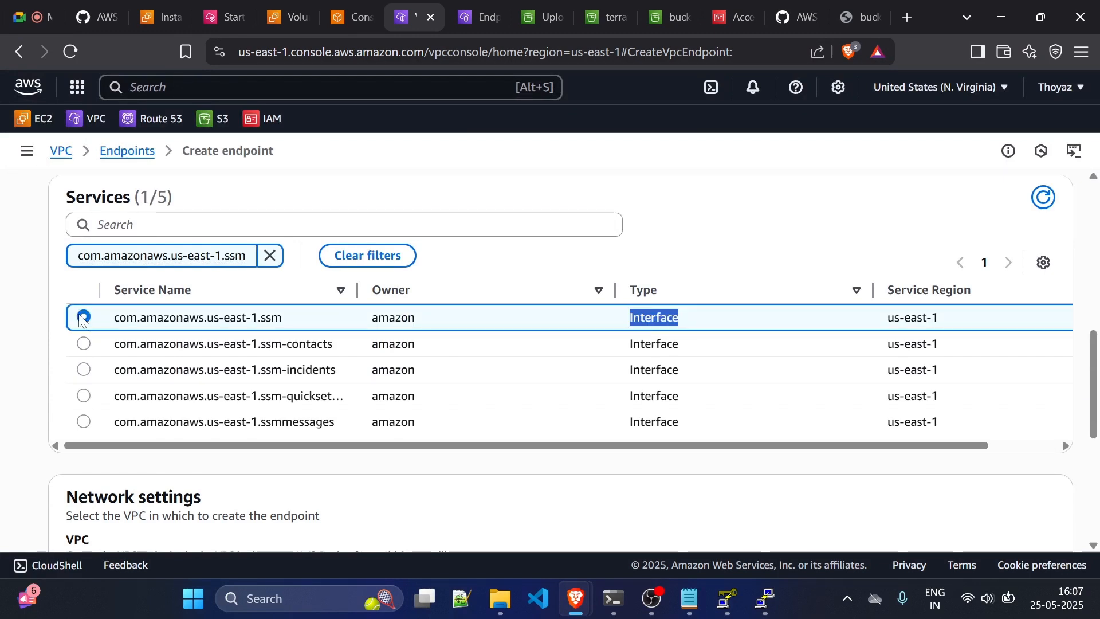
Place the endpoint in AWS-Endpoints-vpc, using the private subnet AWS-Endpoints-subnet-private1-us-east-1a in zone us-east-1a.
scroll(410, 459, down, 2)
click(383, 476)
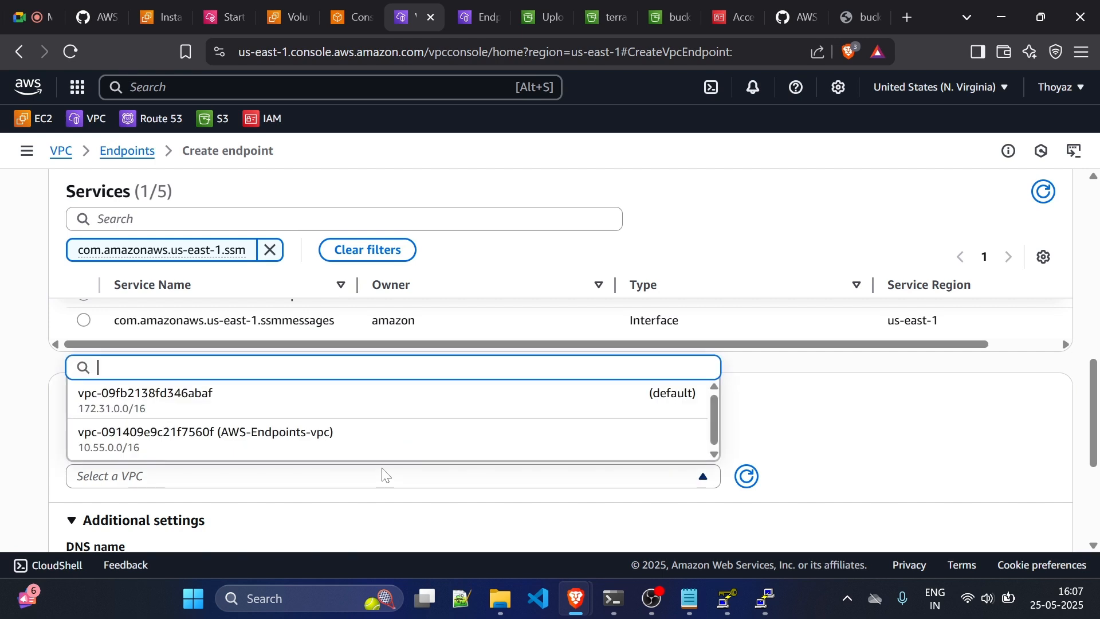
click(374, 438)
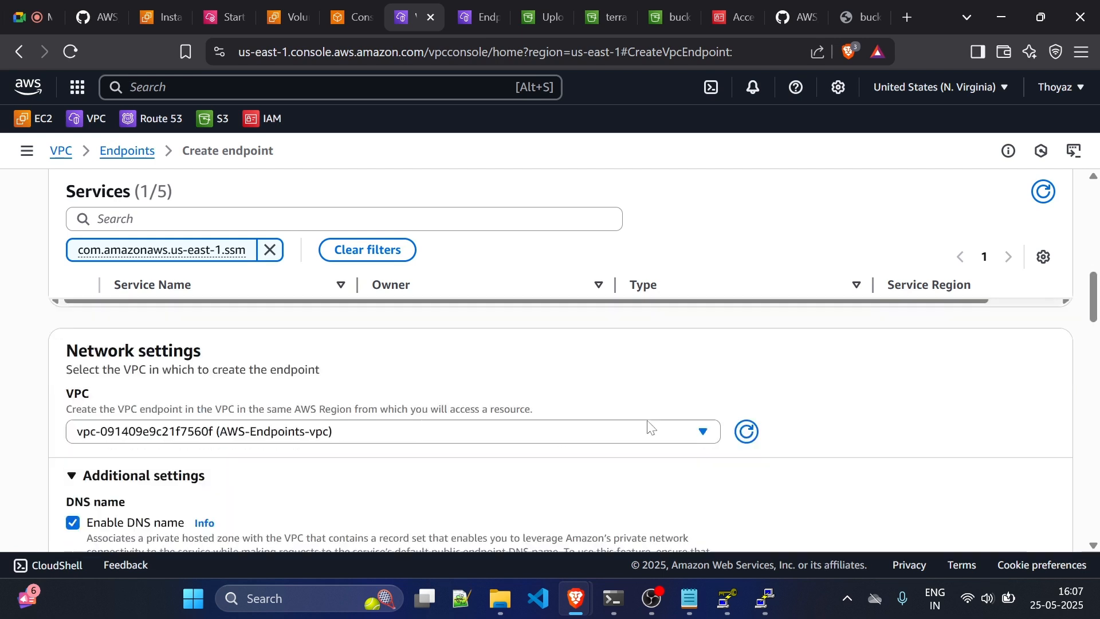
scroll(648, 425, down, 3)
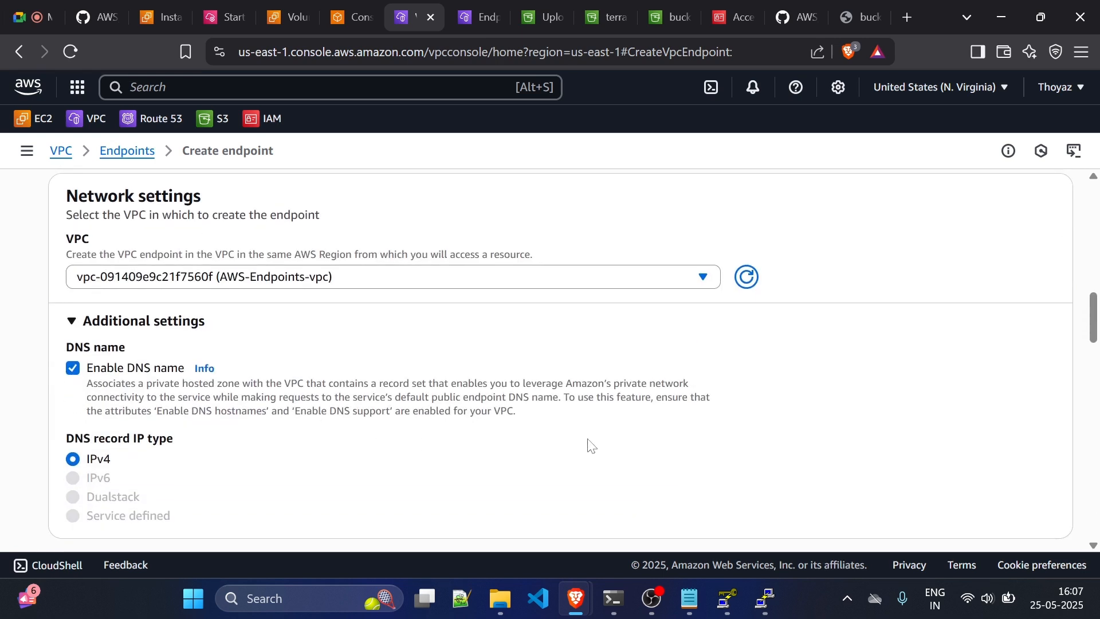
scroll(590, 445, down, 5)
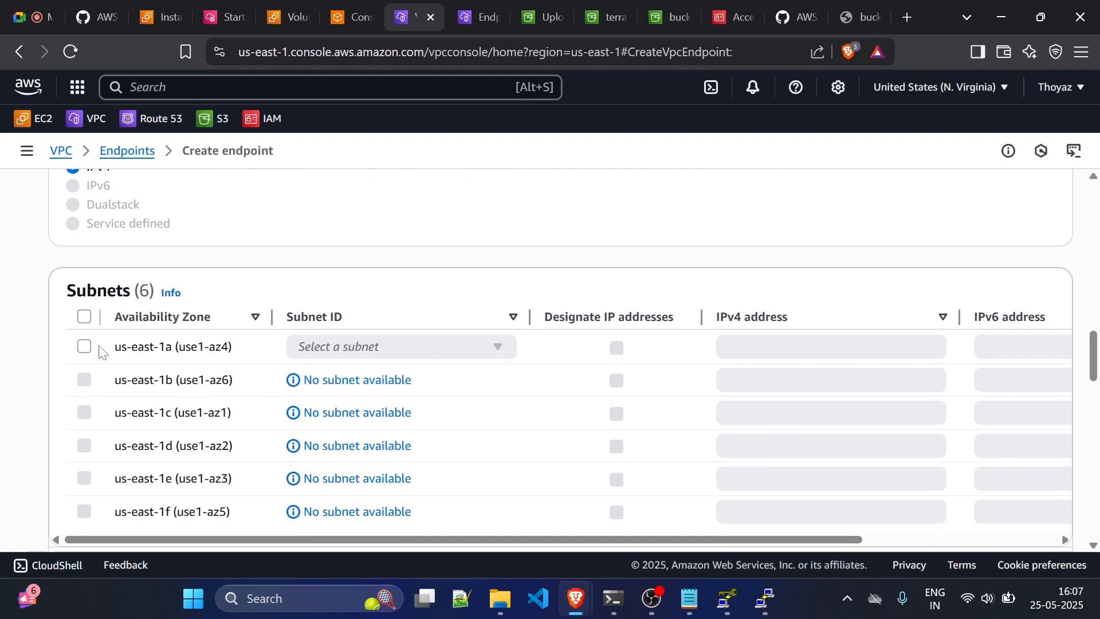
click(85, 347)
click(365, 348)
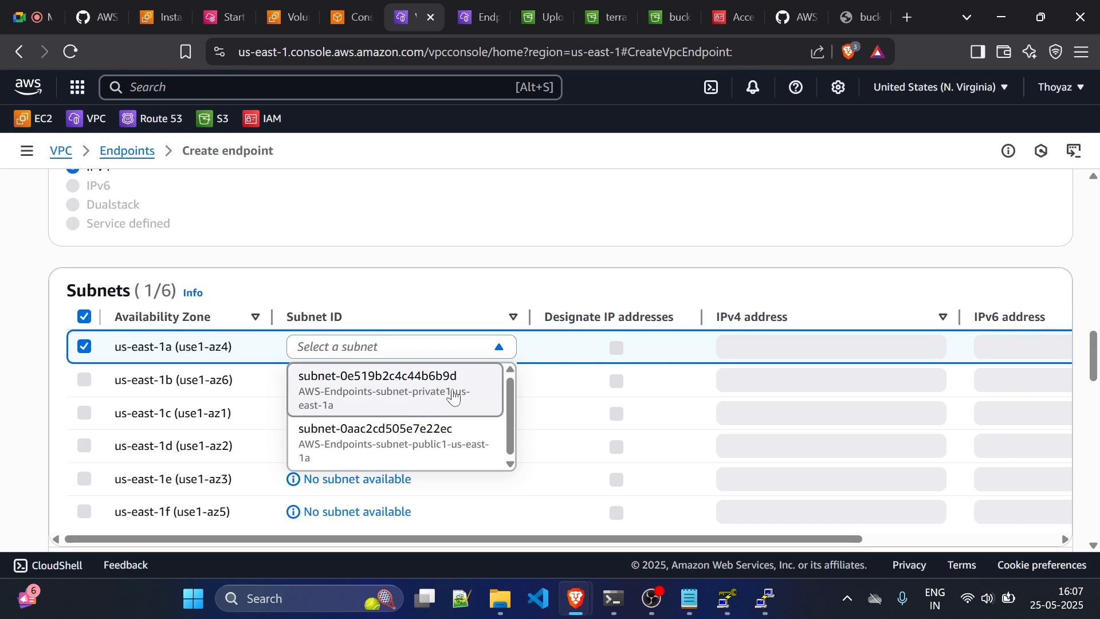
click(424, 394)
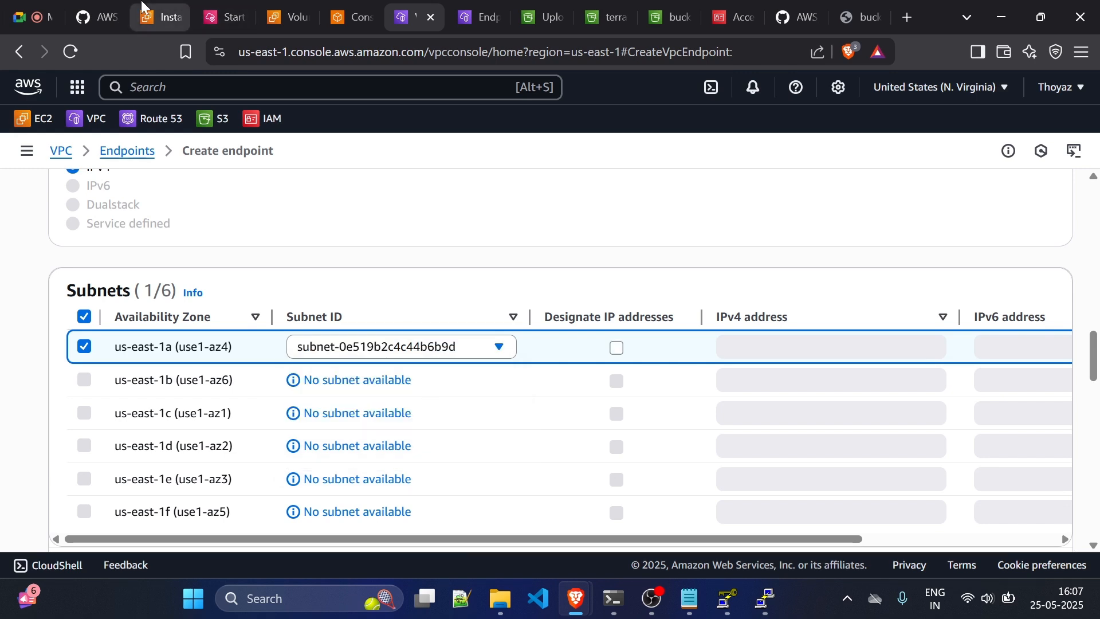
Review the private subnet and its SSM connections in the GitHub notes' diagram, and return to the endpoint form.
click(95, 17)
scroll(502, 287, up, 20)
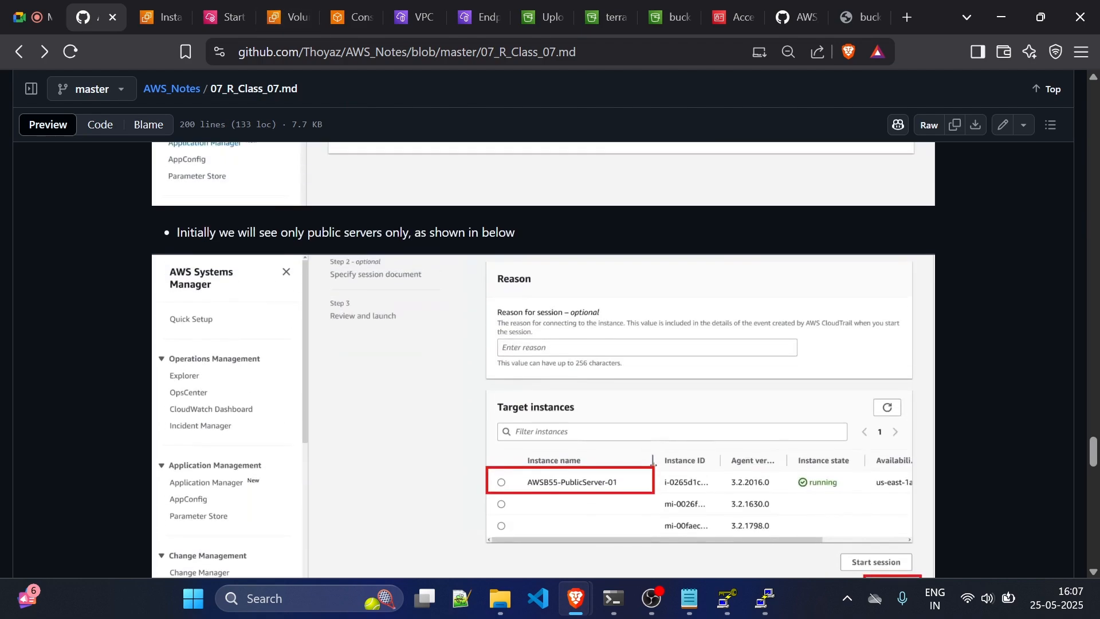
scroll(357, 228, down, 6)
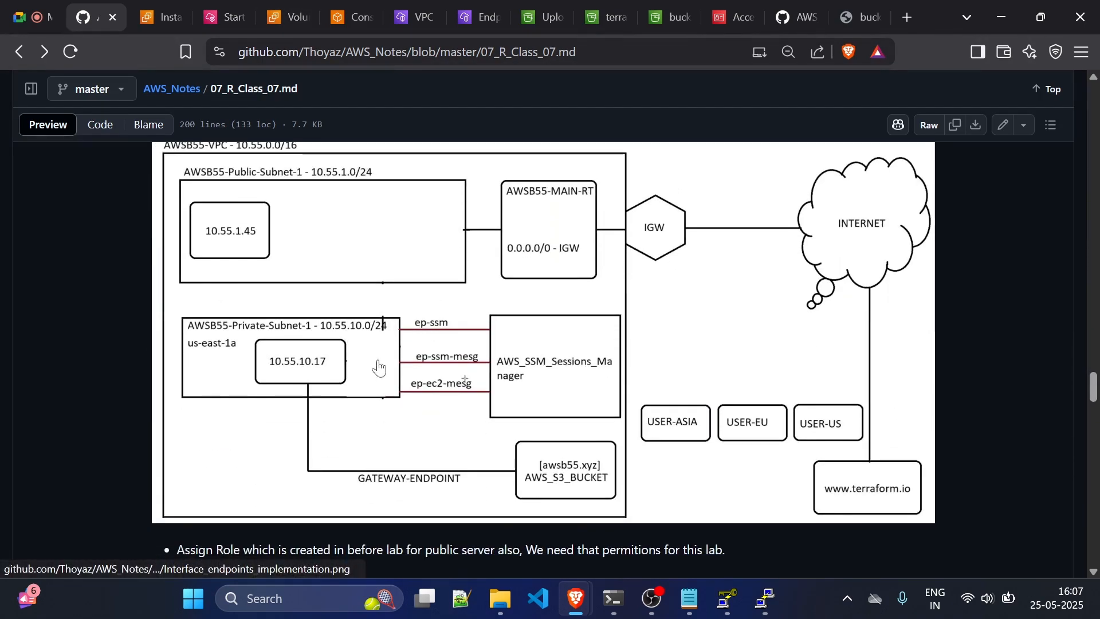
scroll(410, 366, down, 20)
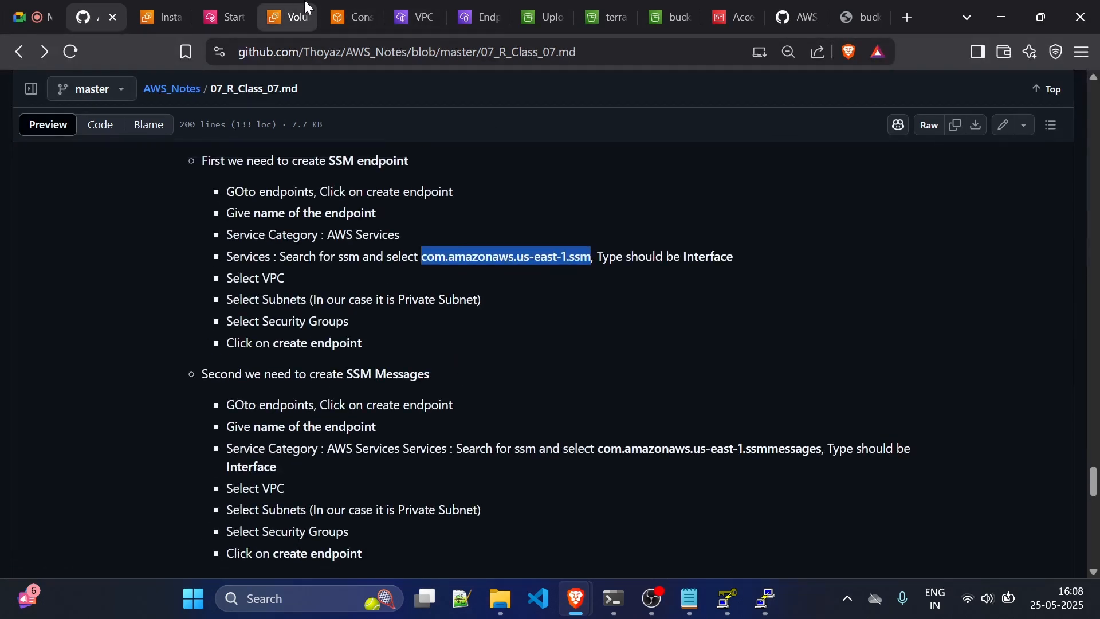
click(480, 17)
click(435, 7)
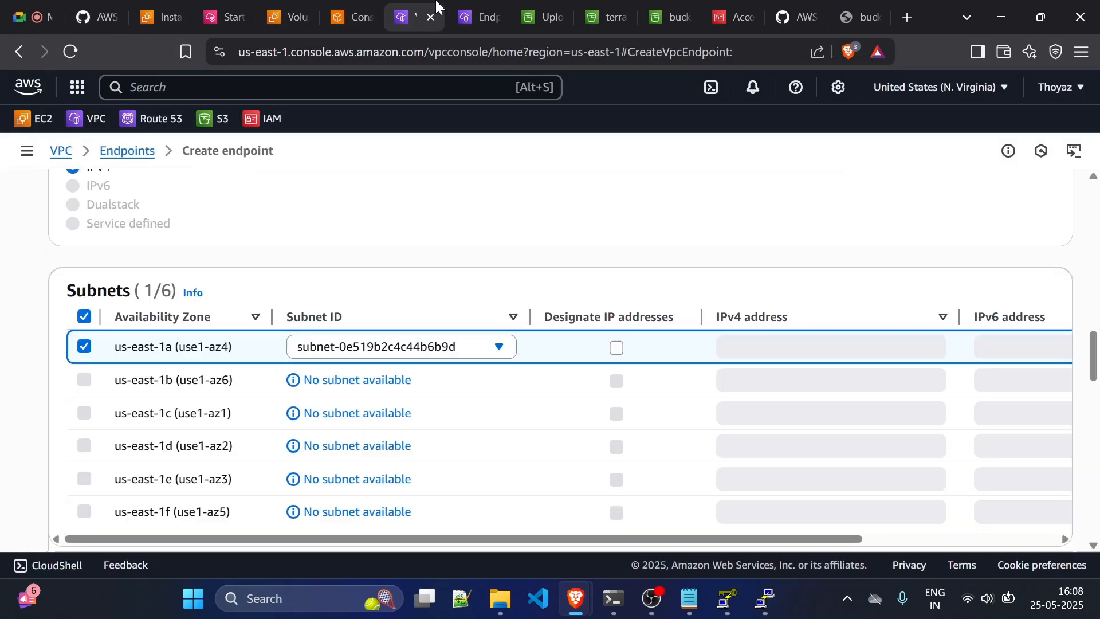
Assign the Allow_All_Traffic_EP security group, leave the policy at full access, and create the endpoint.
scroll(507, 390, down, 8)
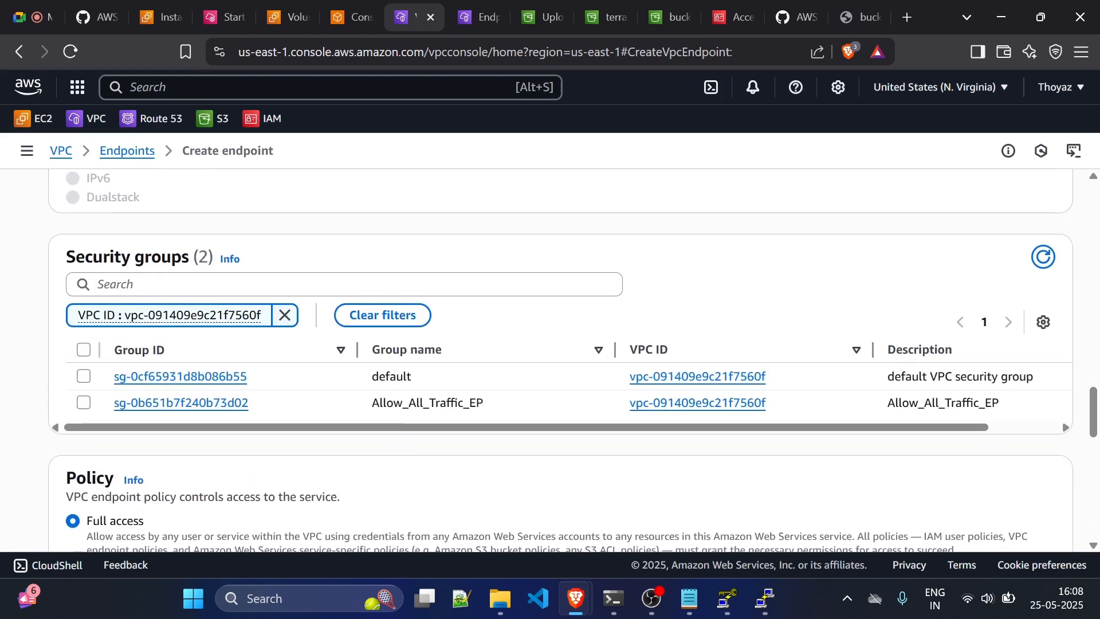
click(84, 403)
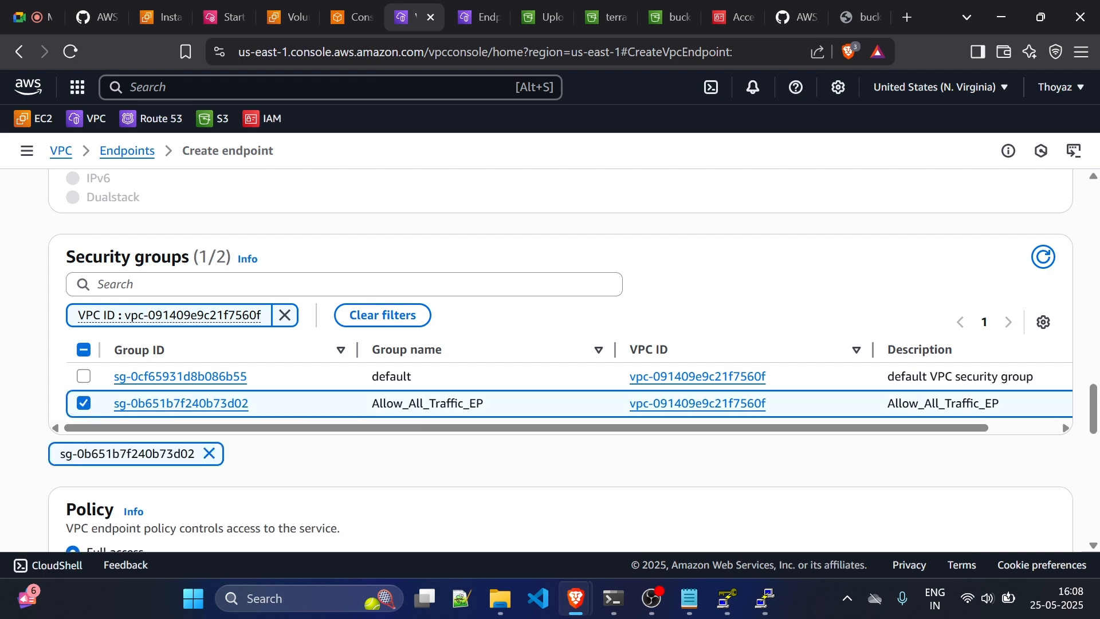
scroll(503, 423, down, 4)
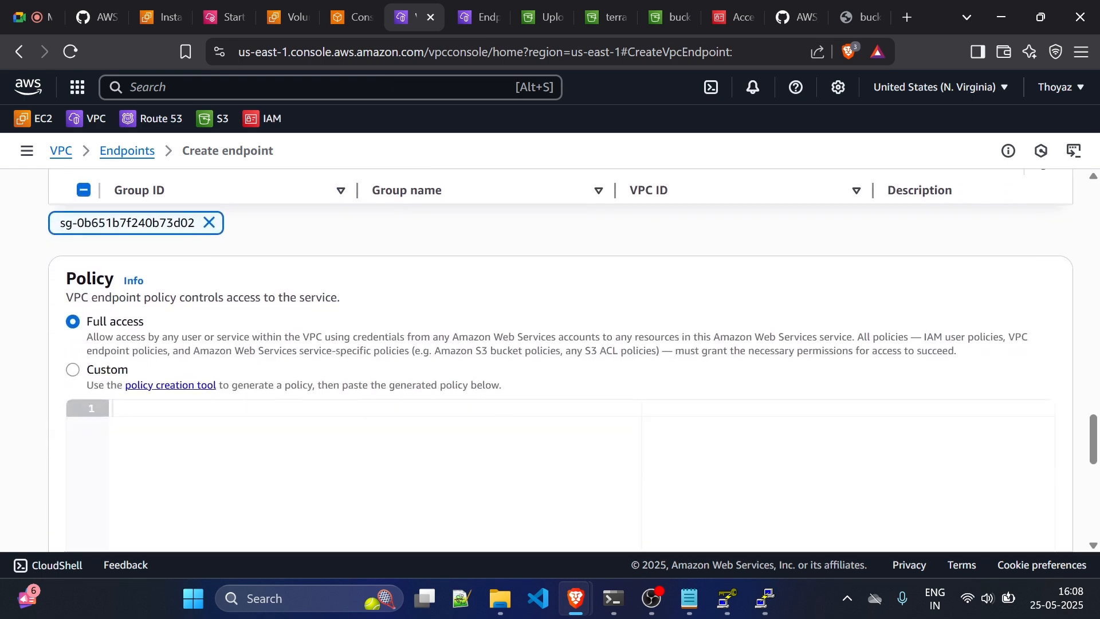
scroll(590, 349, down, 6)
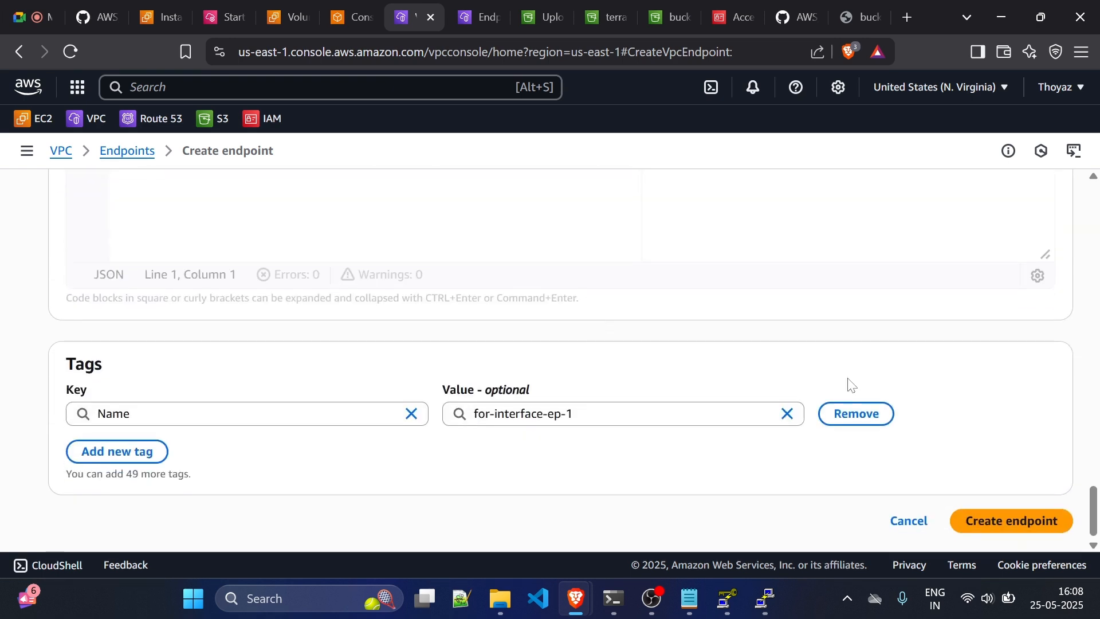
click(1037, 524)
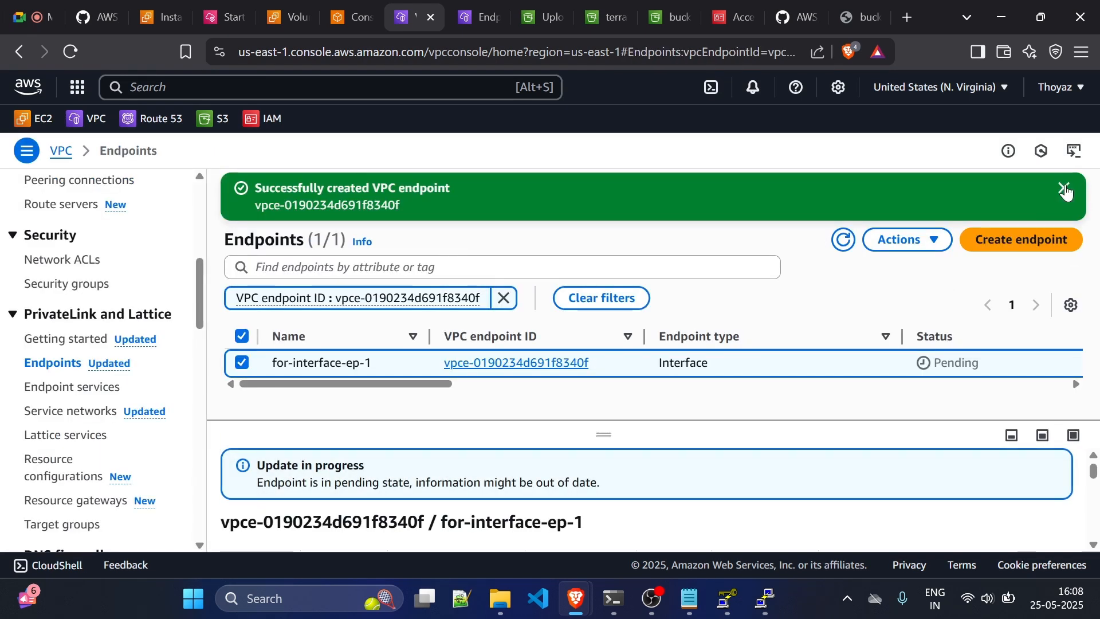
Dismiss the creation notice, remove the endpoint ID filter from the list, and copy the name for-interface-ep-1.
click(1065, 188)
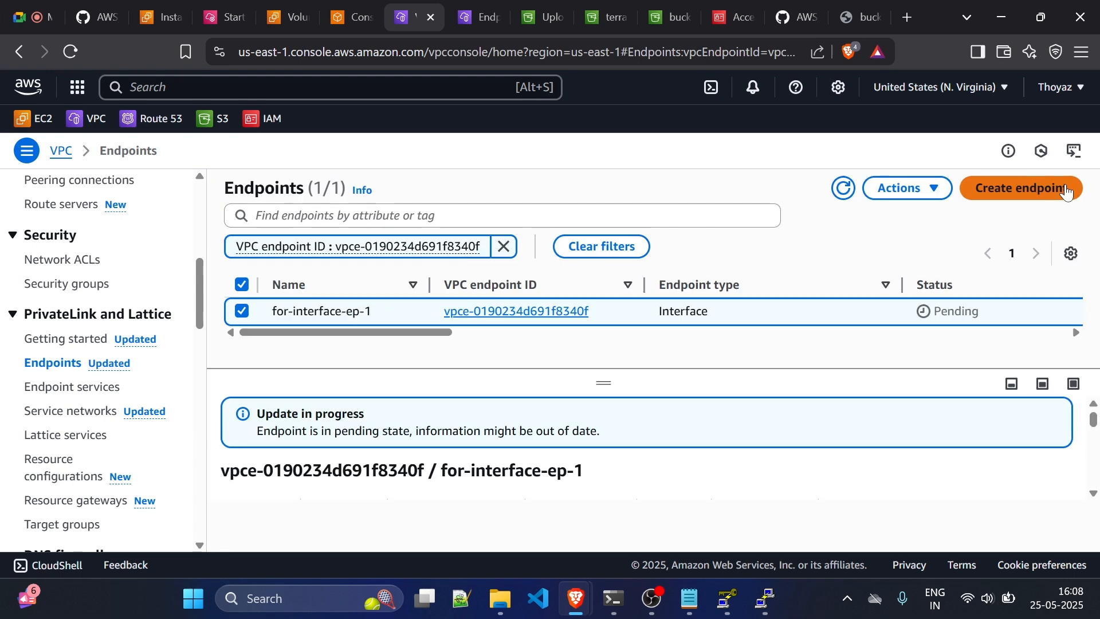
click(507, 250)
drag(267, 296, 375, 303)
key(ctrl+c)
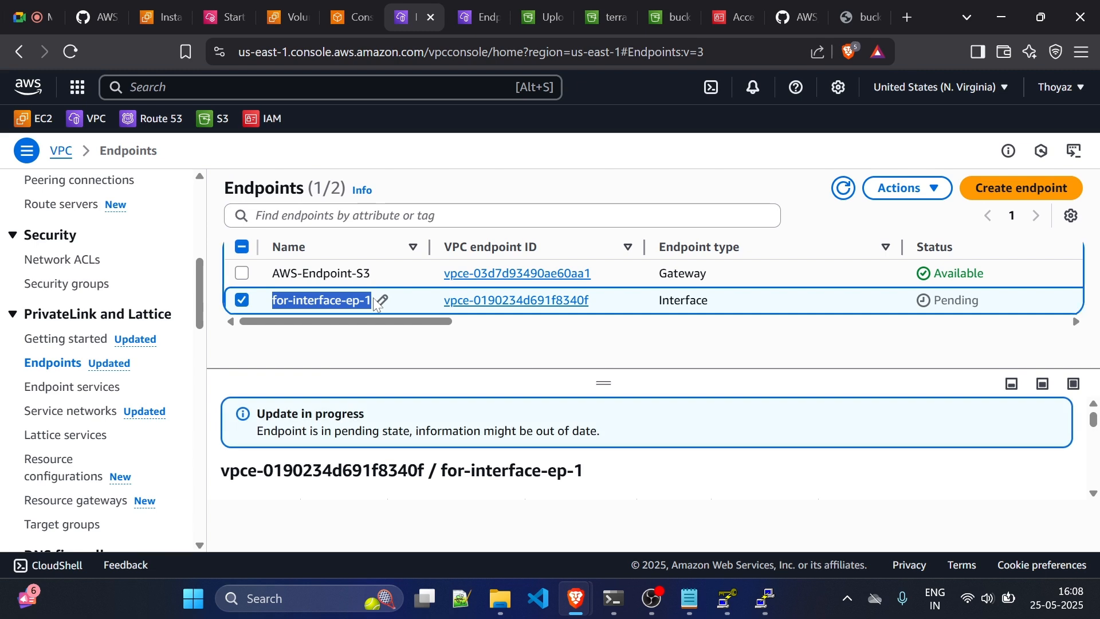
Start another VPC endpoint and reuse the copied for-interface-ep-1 name as its name tag, replacing the final digit.
click(981, 196)
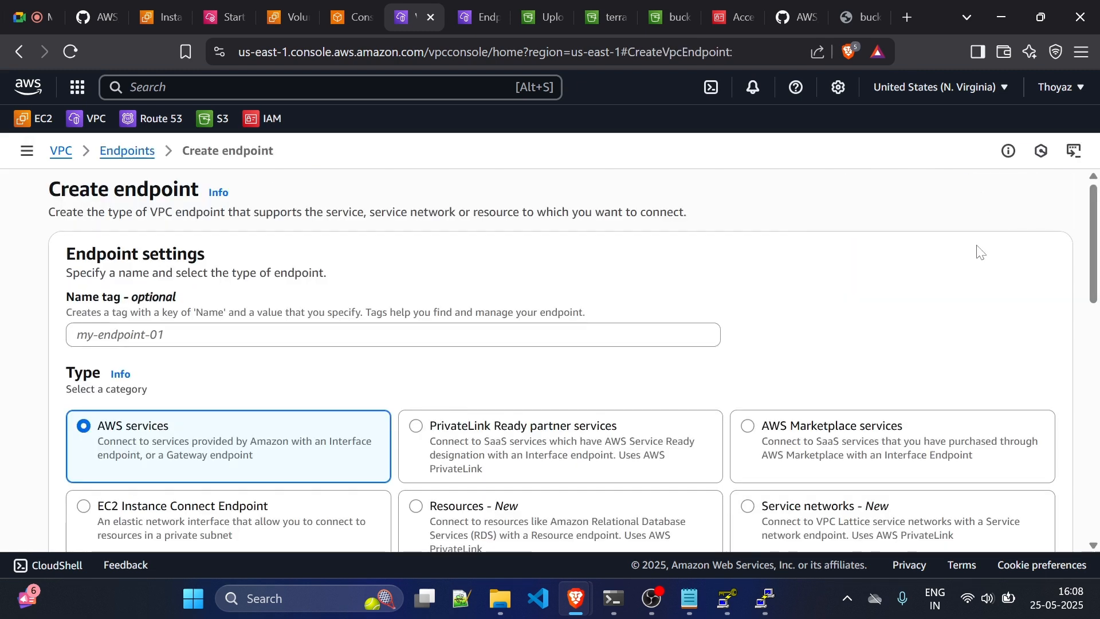
click(393, 335)
key(ctrl+v)
key(BackSpace)
Copy the service name com.amazonaws.us-east-1.ssmmessages from the SSM Messages section of the GitHub notes, and return to the endpoint form.
scroll(394, 416, down, 7)
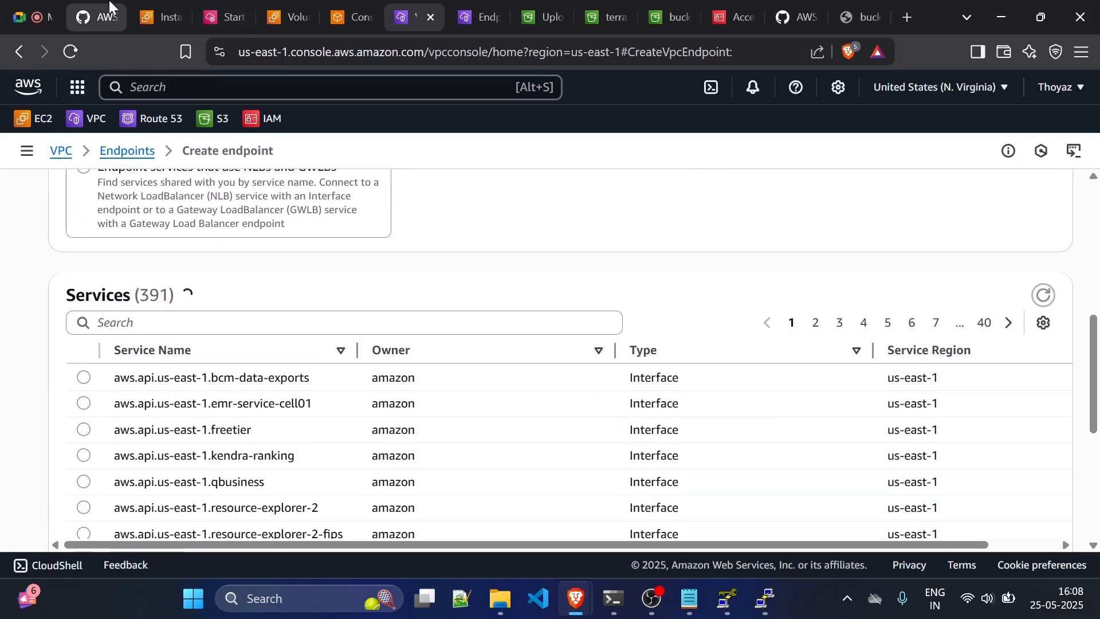
click(92, 18)
scroll(510, 321, down, 1)
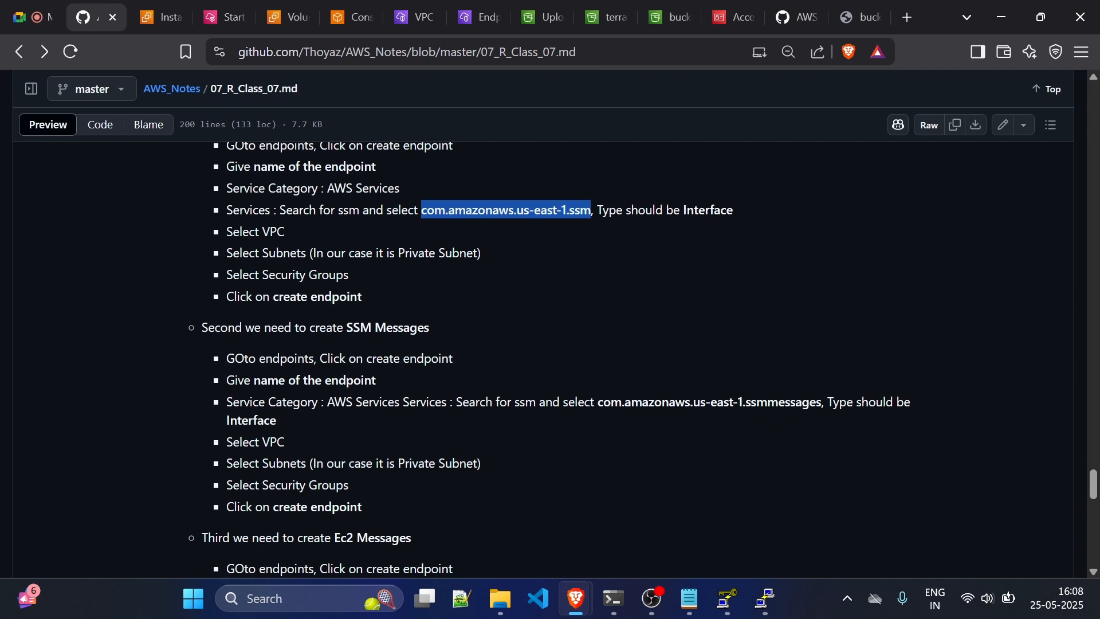
drag(821, 402, 610, 402)
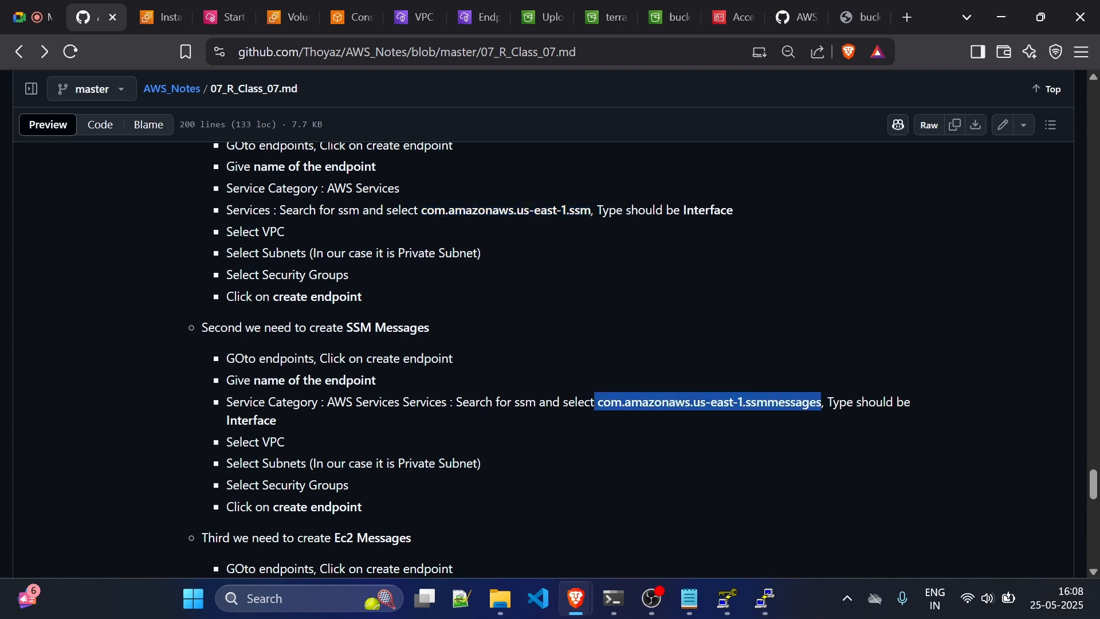
click(420, 15)
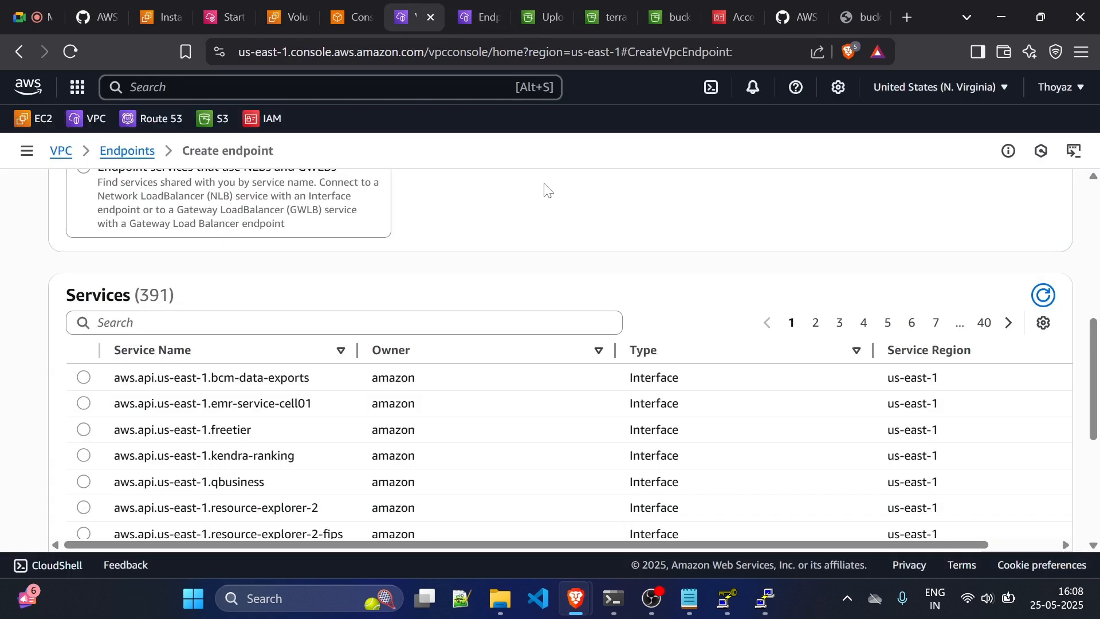
Try to filter the services by the copied ssmmessages name as pasted, and remove that filter.
click(235, 322)
text(com.amazonaws.us-east-1.ssmmessages)
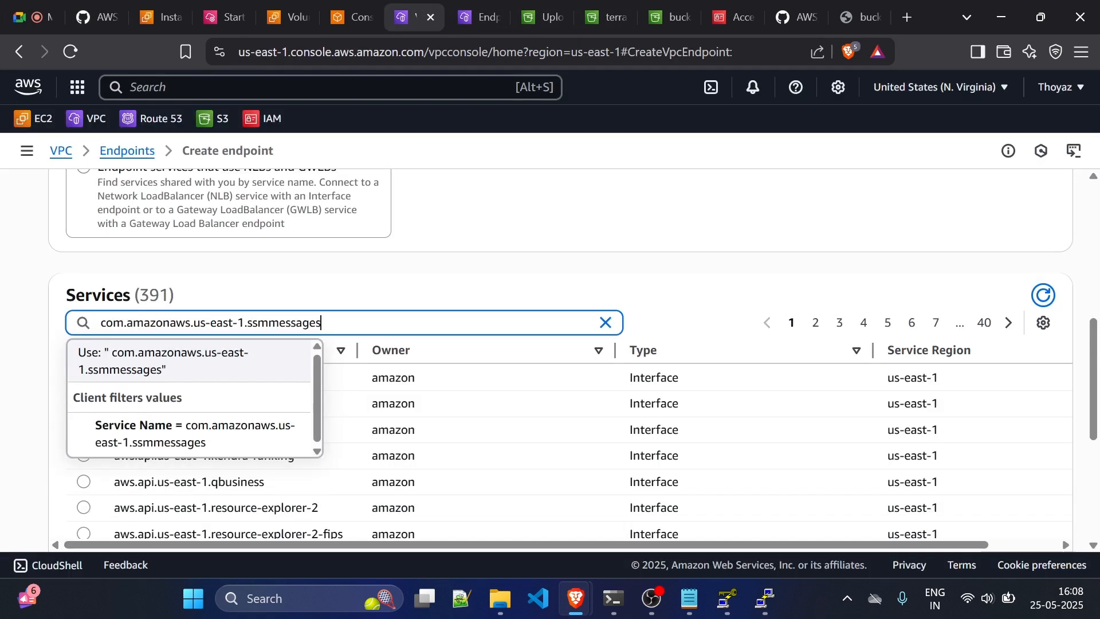
key(Return)
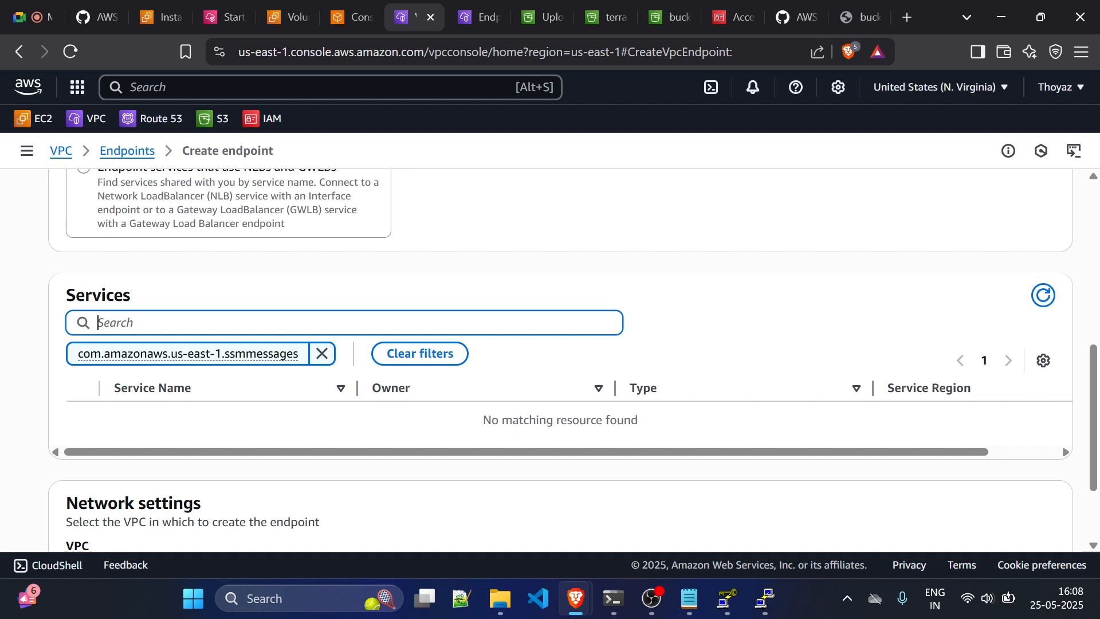
click(322, 354)
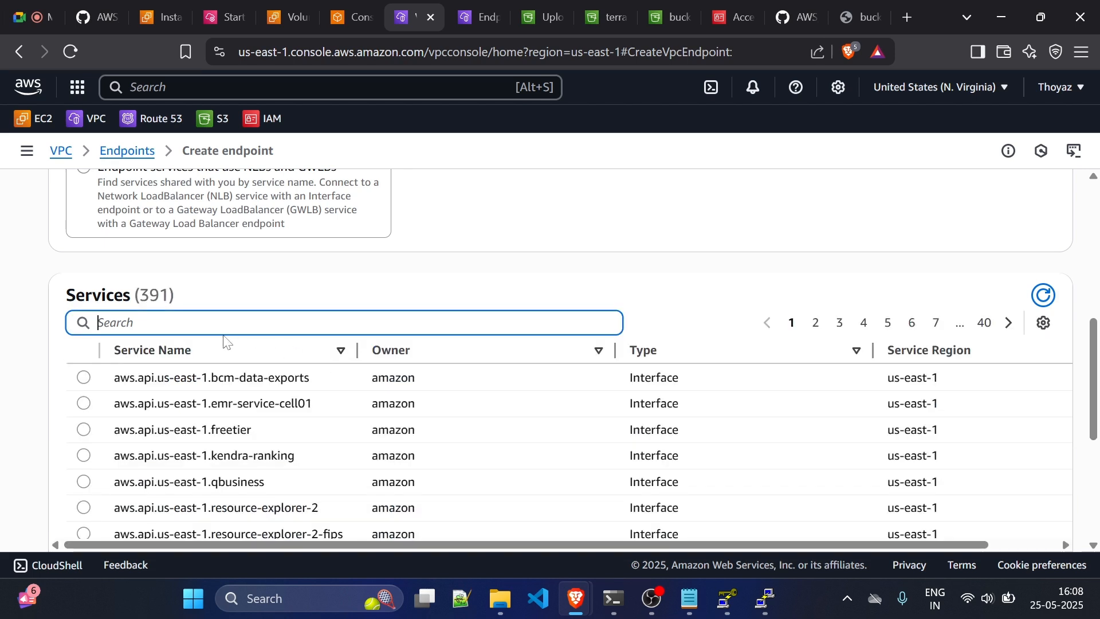
Filter the services by com.amazonaws.us-east-1.ssmmessages, without the space in front of the pasted name.
text(com.amazonaws.us-east-1.ssmmessages)
key(Left)
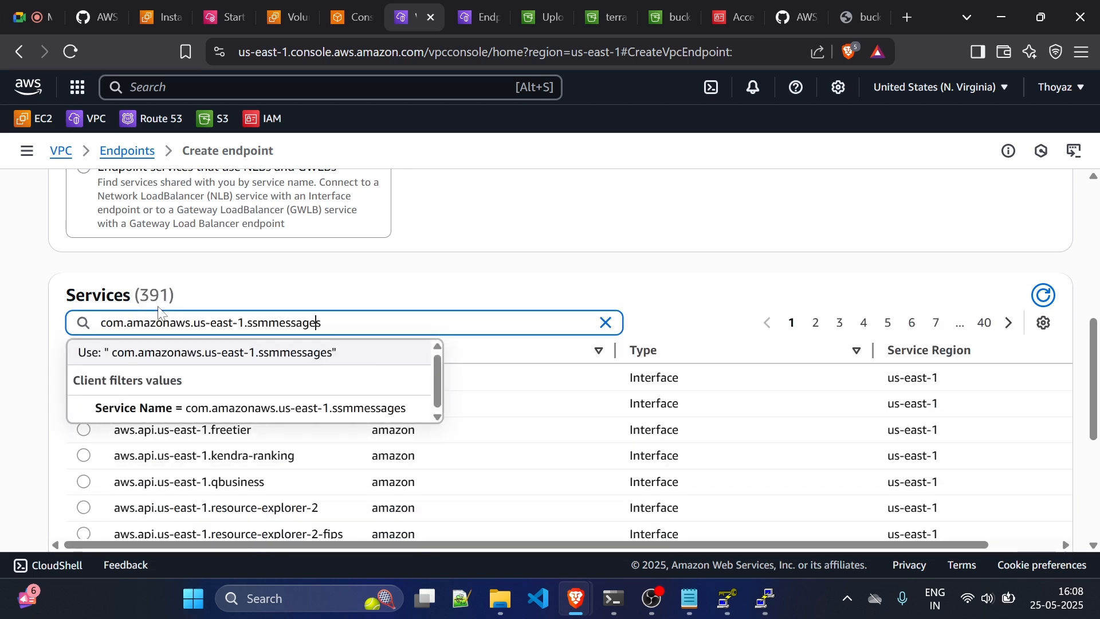
key(Left)
key(Left)
key(Left)
key(Left)
key(Left)
key(Left)
key(Left)
key(Left)
key(Left)
key(Left)
key(Left)
key(Left)
key(Left)
key(Left)
key(Left)
key(Delete)
key(Return)
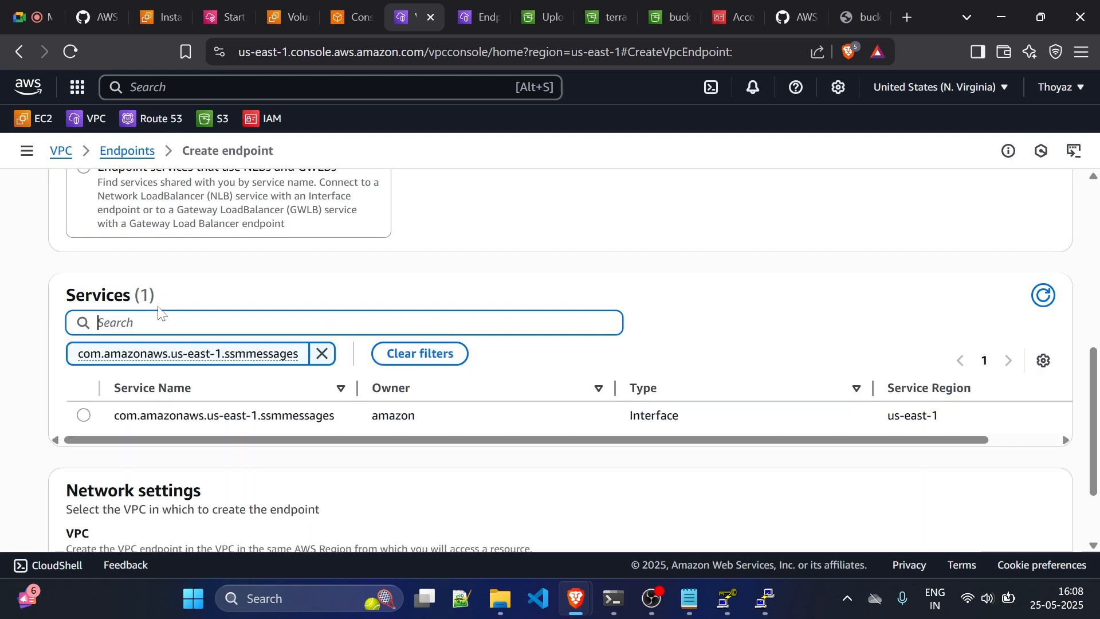
Select the com.amazonaws.us-east-1.ssmmessages service and set the endpoint's VPC to AWS-Endpoints-vpc.
click(84, 416)
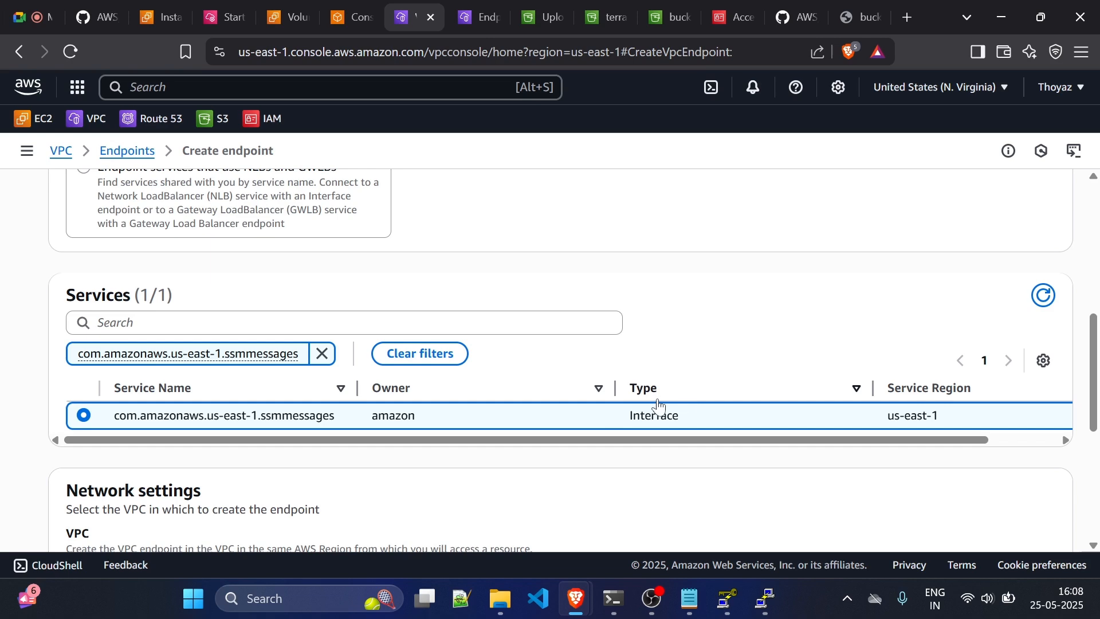
scroll(656, 464, down, 2)
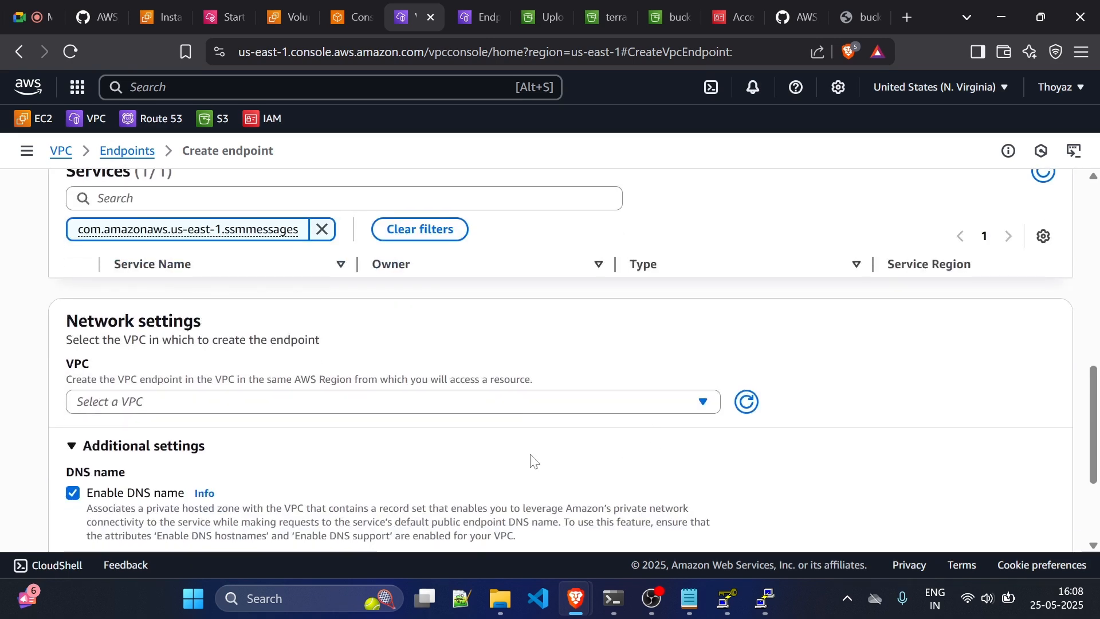
click(286, 408)
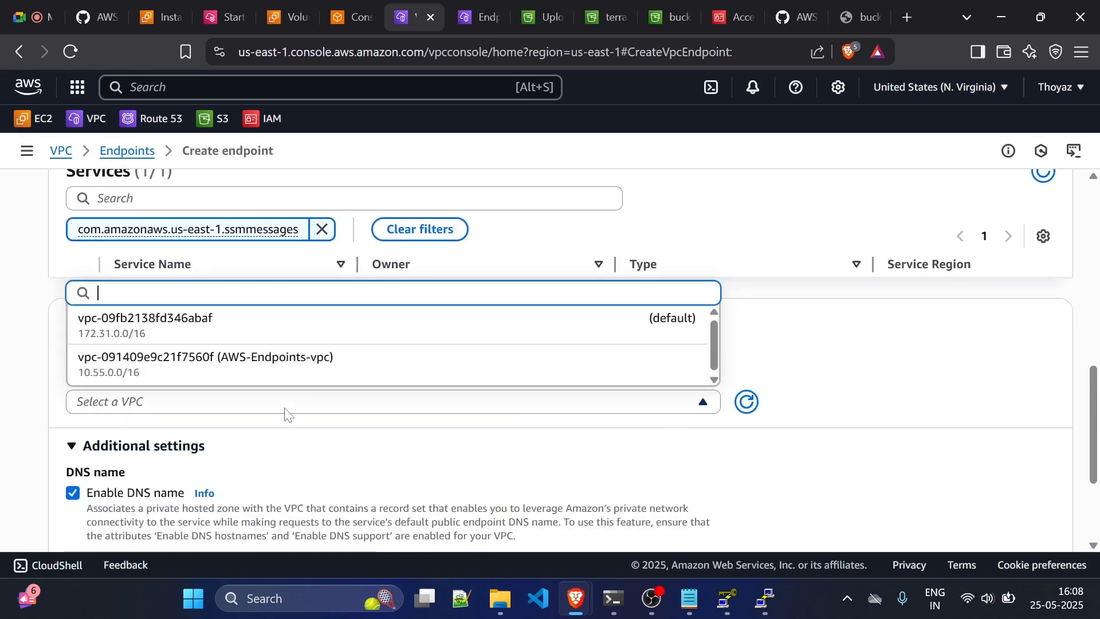
click(244, 364)
Enable the us-east-1a zone for the endpoint and assign it the AWS-Endpoints-subnet-private1-us-east-1a subnet.
scroll(344, 395, down, 5)
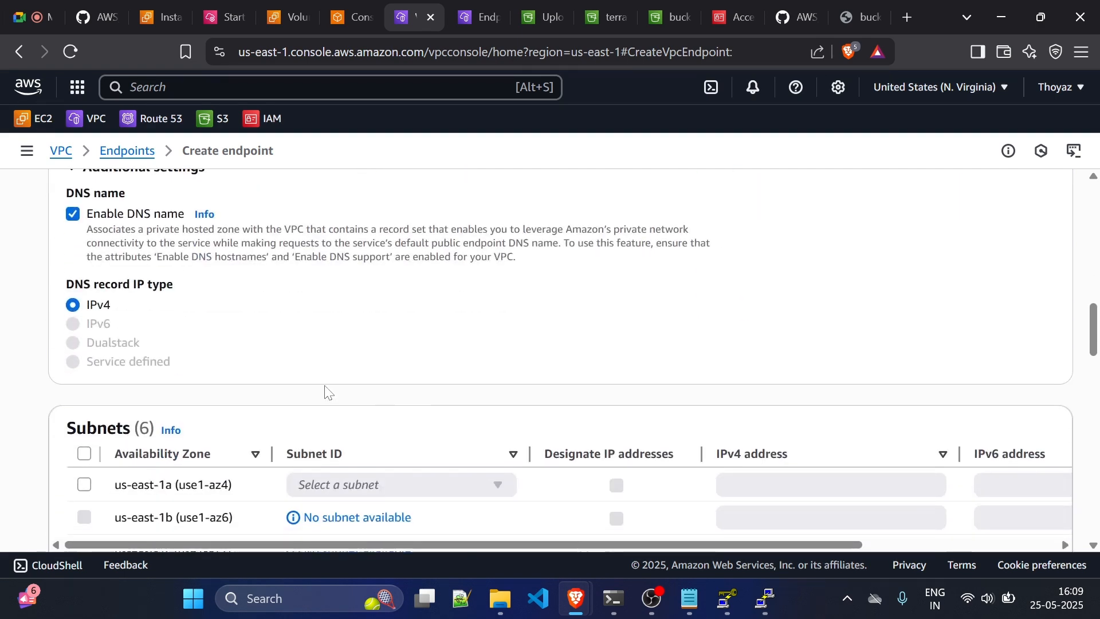
scroll(223, 415, down, 1)
click(84, 421)
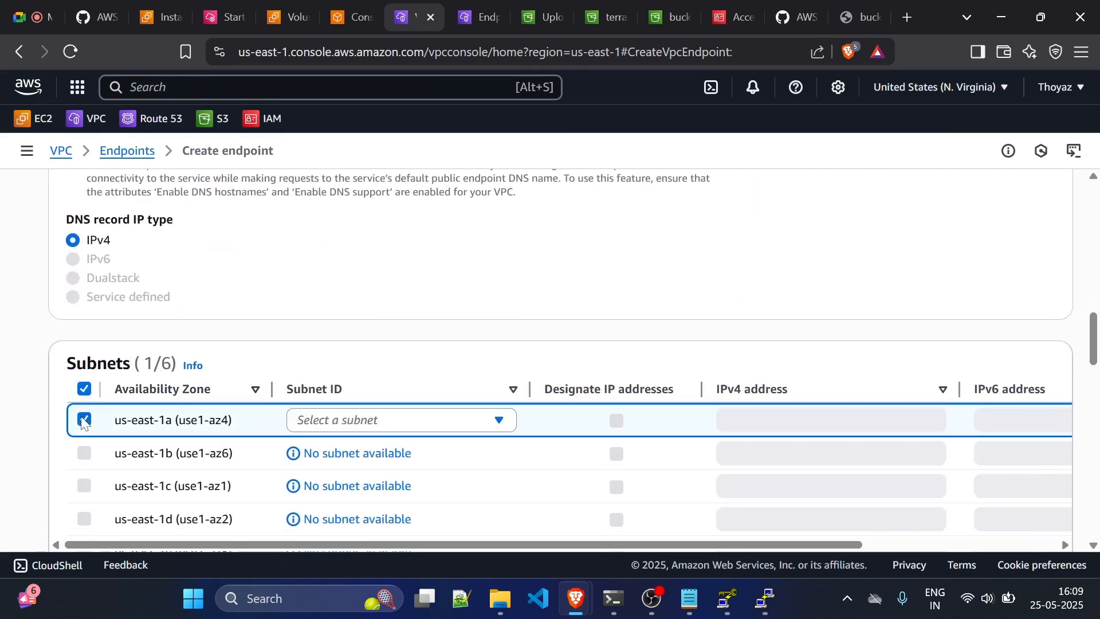
click(411, 422)
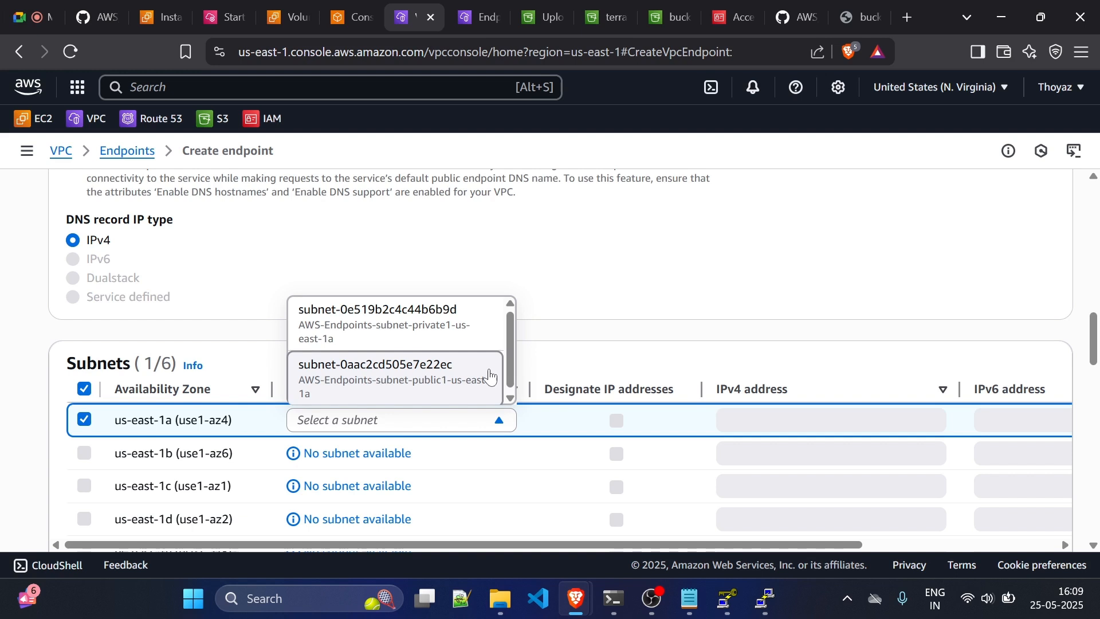
click(446, 335)
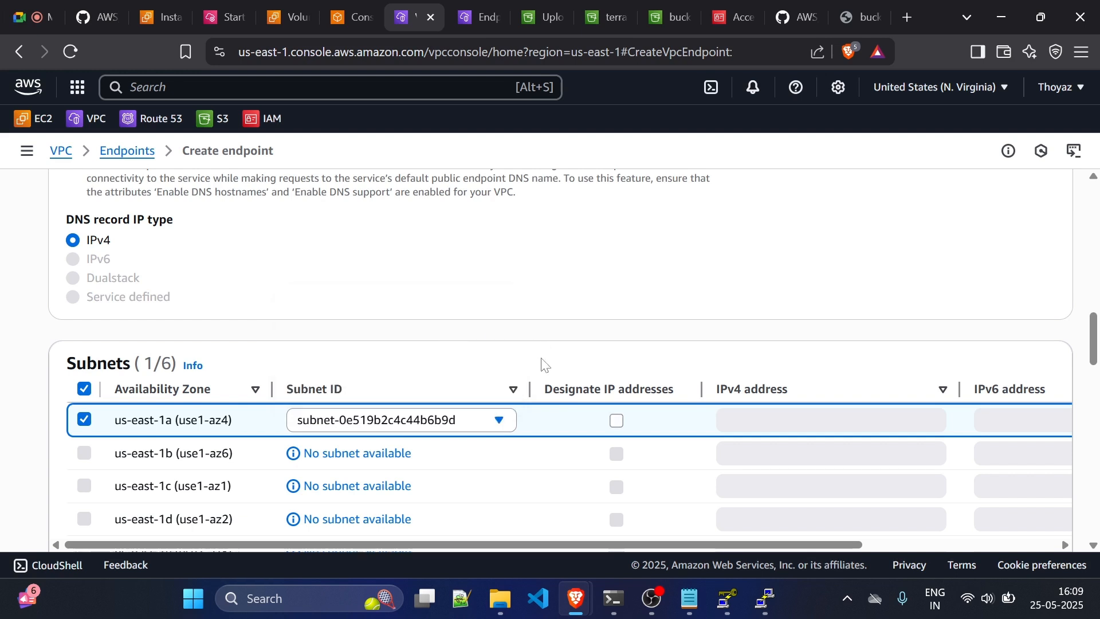
scroll(543, 362, down, 2)
click(503, 295)
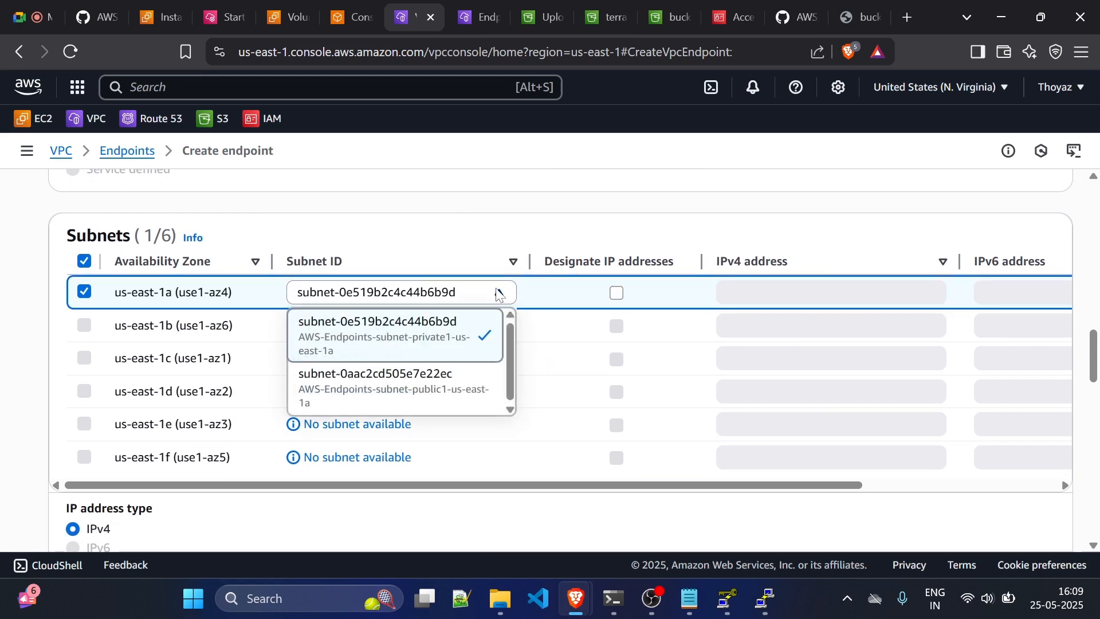
click(545, 223)
Attach the Allow_All_Traffic_EP security group and create the ssmmessages endpoint.
scroll(561, 358, down, 4)
scroll(596, 407, down, 1)
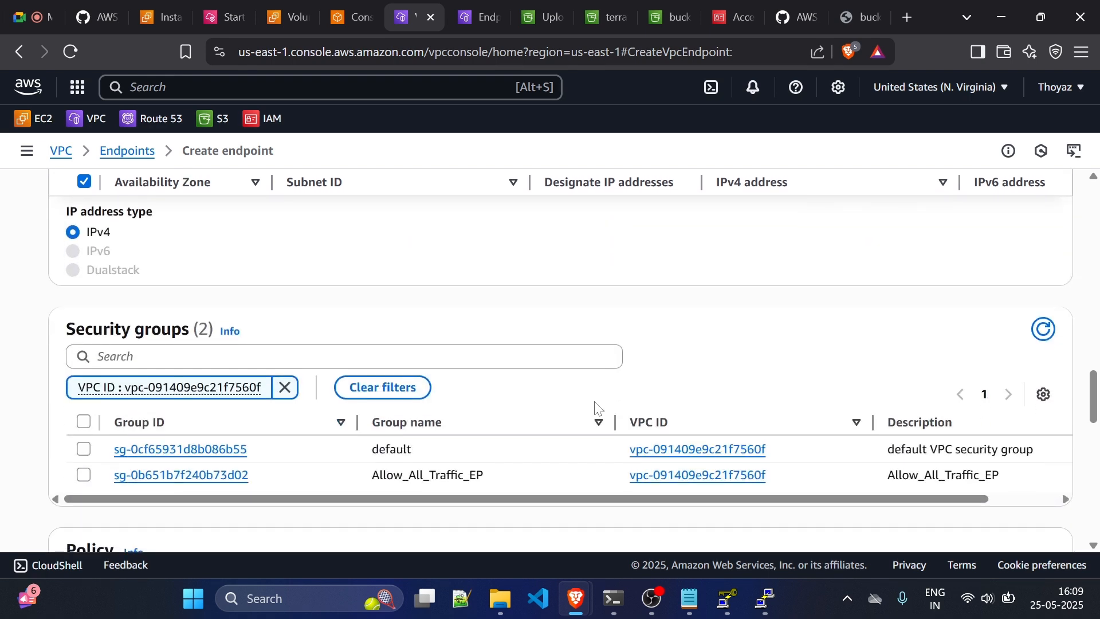
click(84, 475)
scroll(721, 378, down, 3)
scroll(721, 378, down, 12)
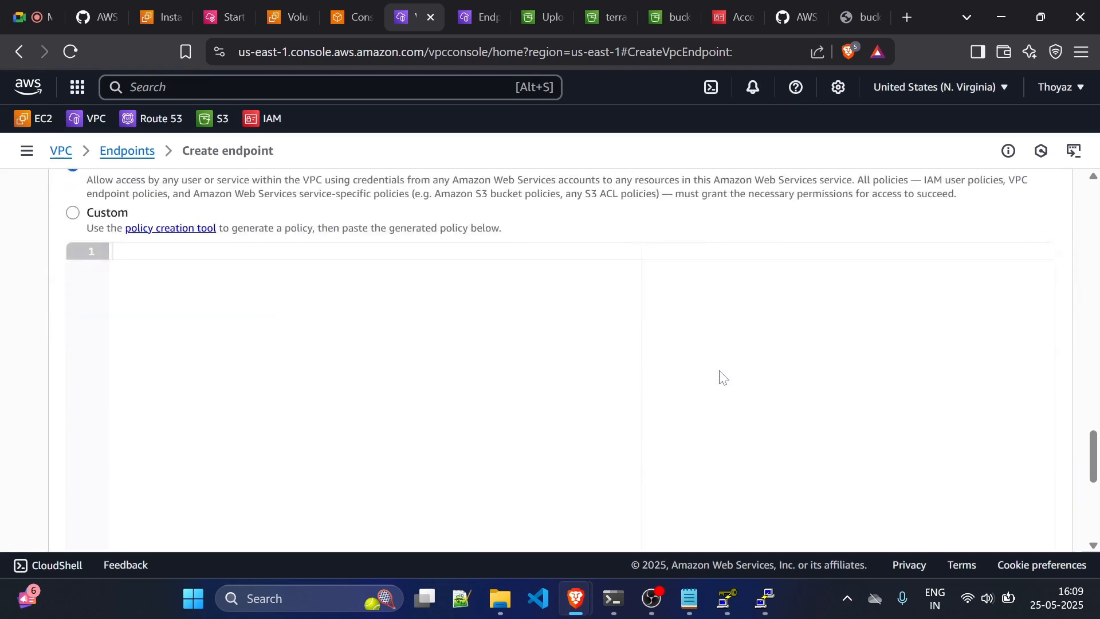
click(1042, 519)
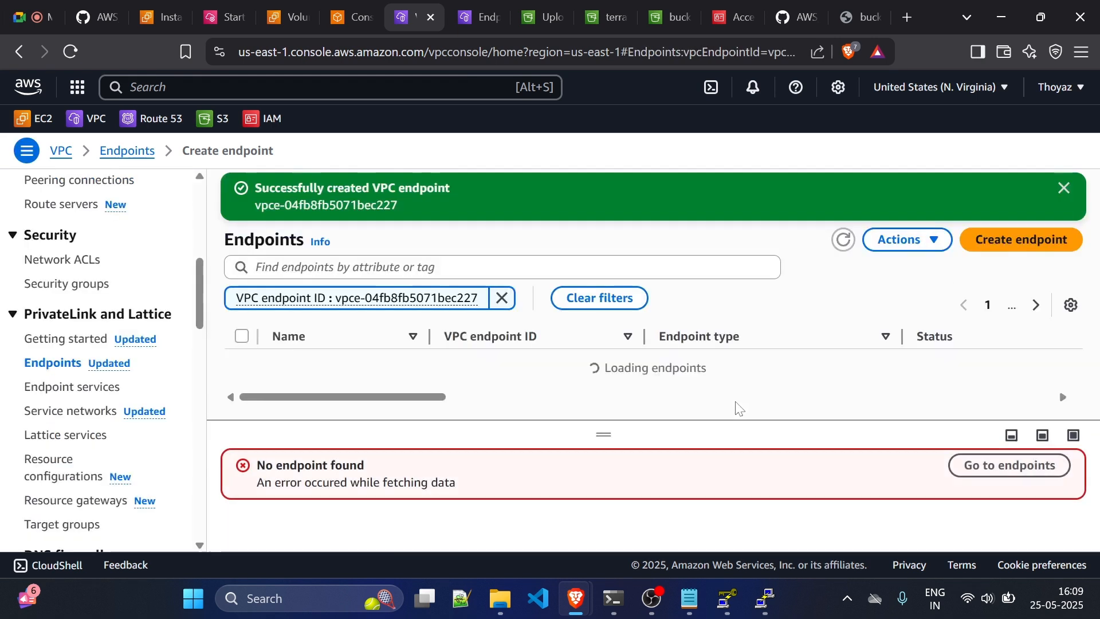
Copy the for-interface-ep-2 name from the unfiltered endpoint list and start another endpoint, reusing it as for-interface-ep-3 for the name tag.
click(507, 302)
drag(269, 383, 372, 377)
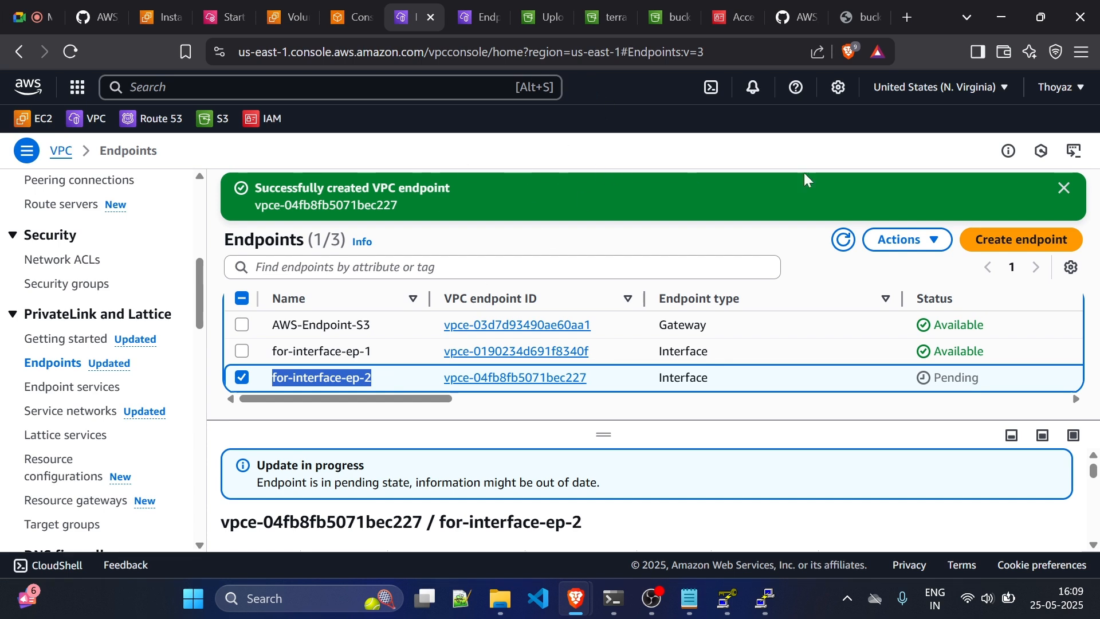
click(1020, 240)
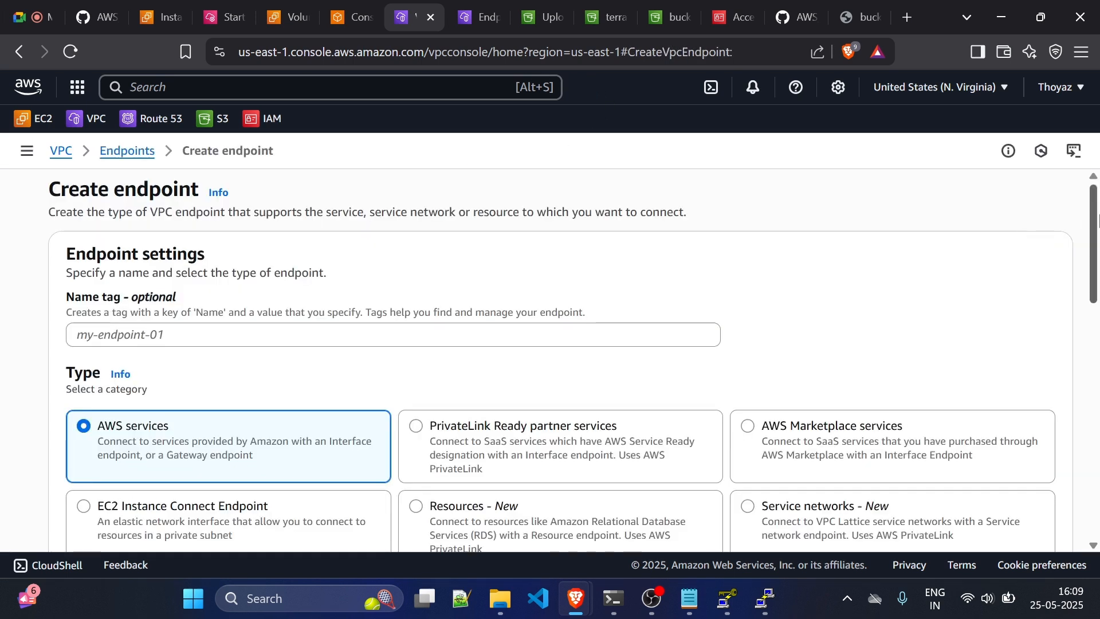
click(321, 335)
text(for-interface-ep-2)
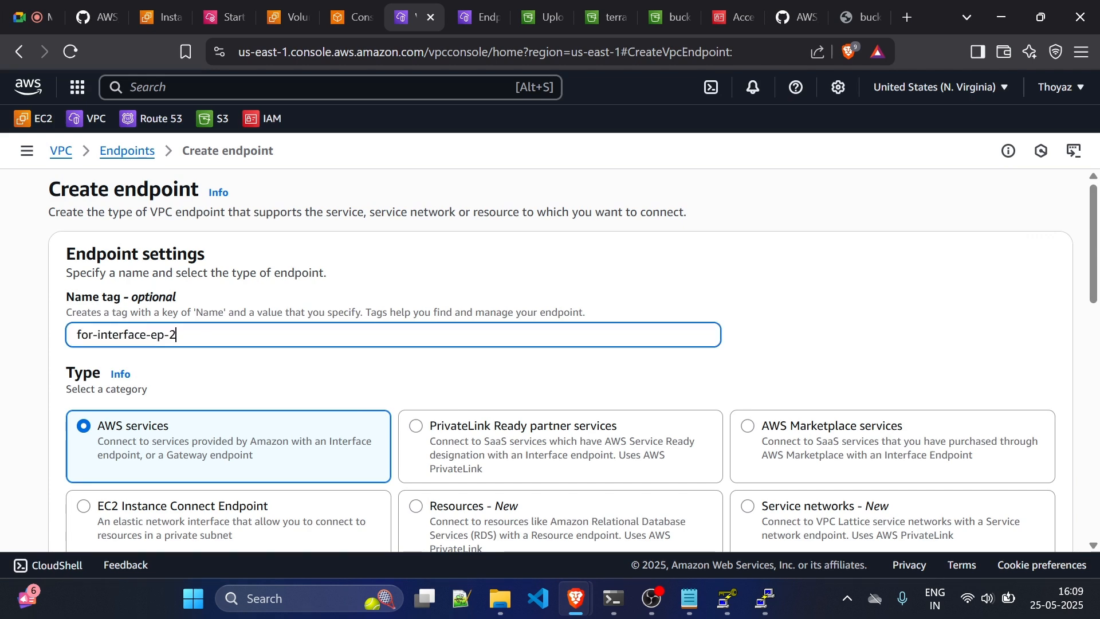
Copy the service name com.amazonaws.us-east-1.ec2messages from the Ec2 Messages section of the GitHub notes, and return to the endpoint form.
scroll(359, 373, down, 6)
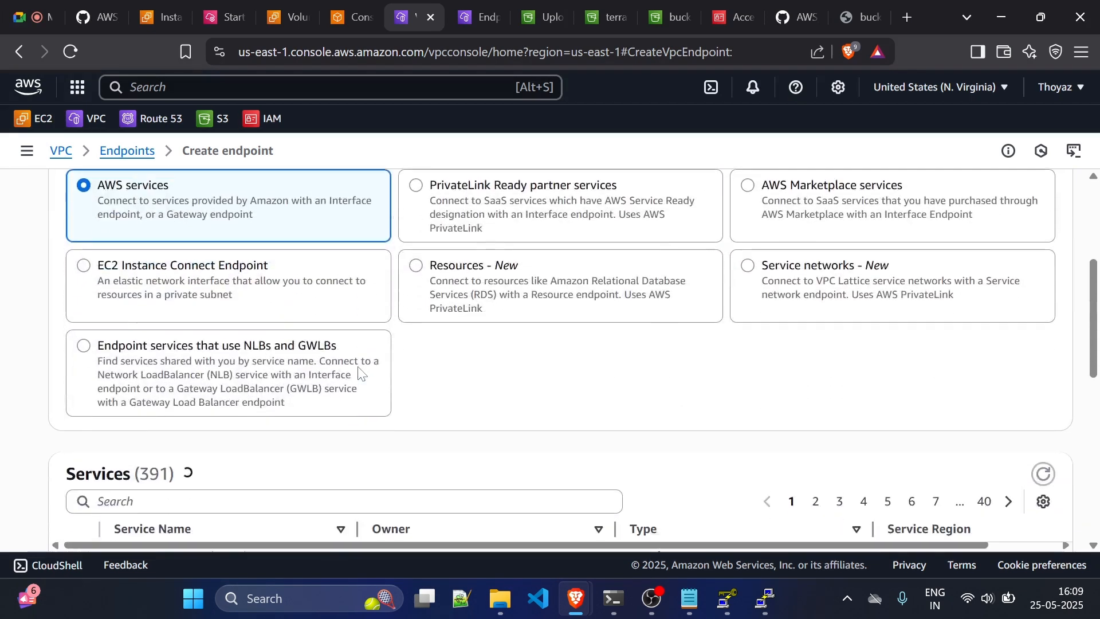
click(98, 10)
scroll(607, 373, down, 4)
drag(818, 378, 589, 379)
key(ctrl+c)
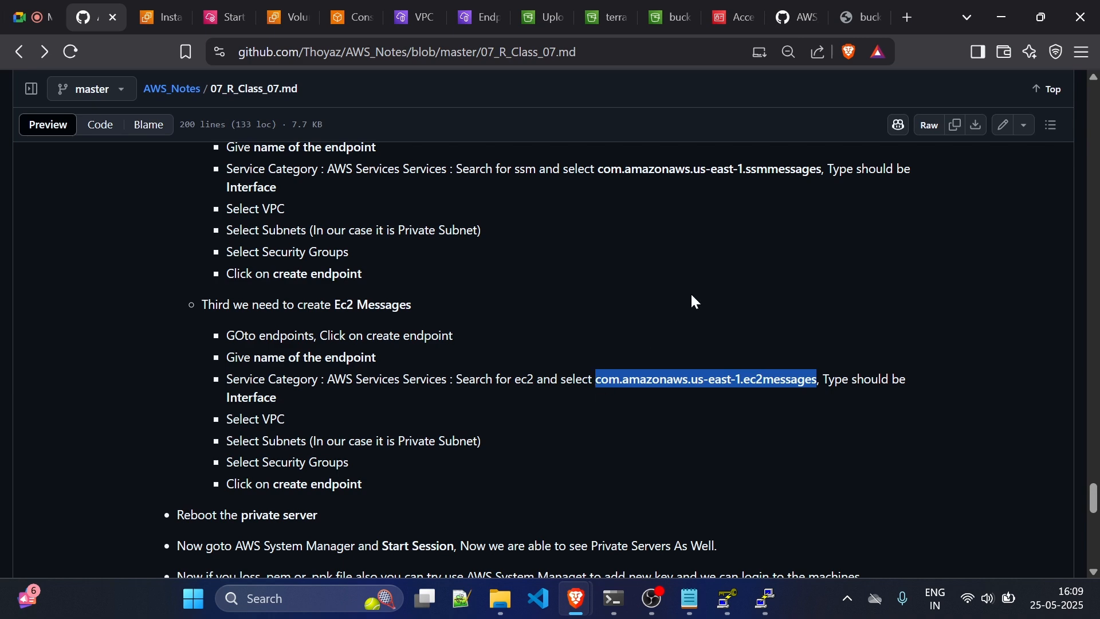
click(397, 3)
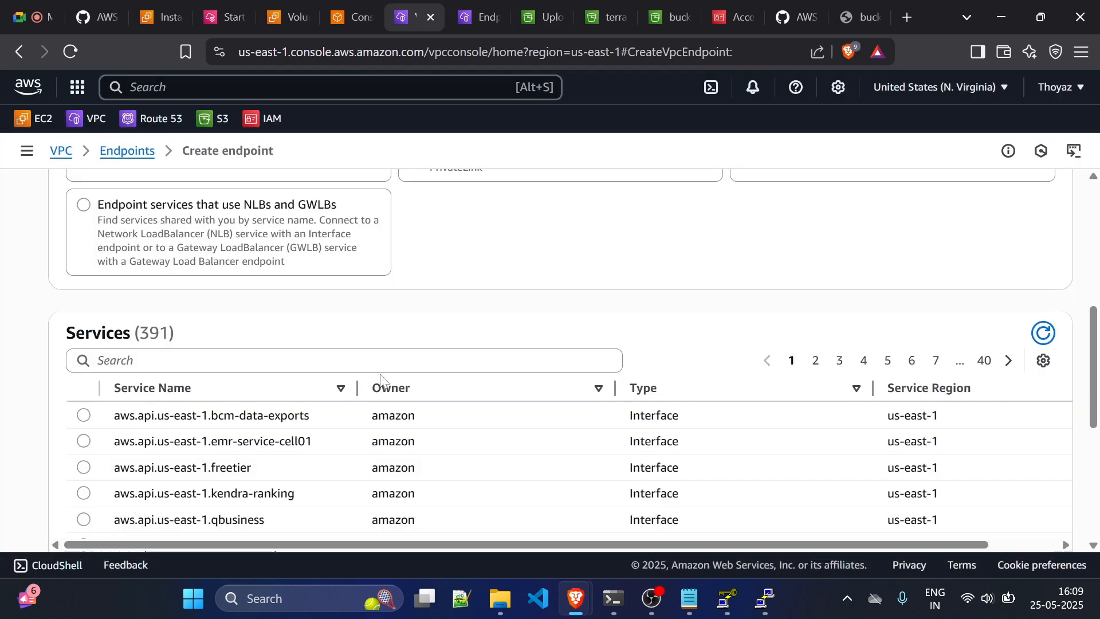
Filter the services by com.amazonaws.us-east-1.ec2messages and select that interface service.
click(343, 361)
key(ctrl+v)
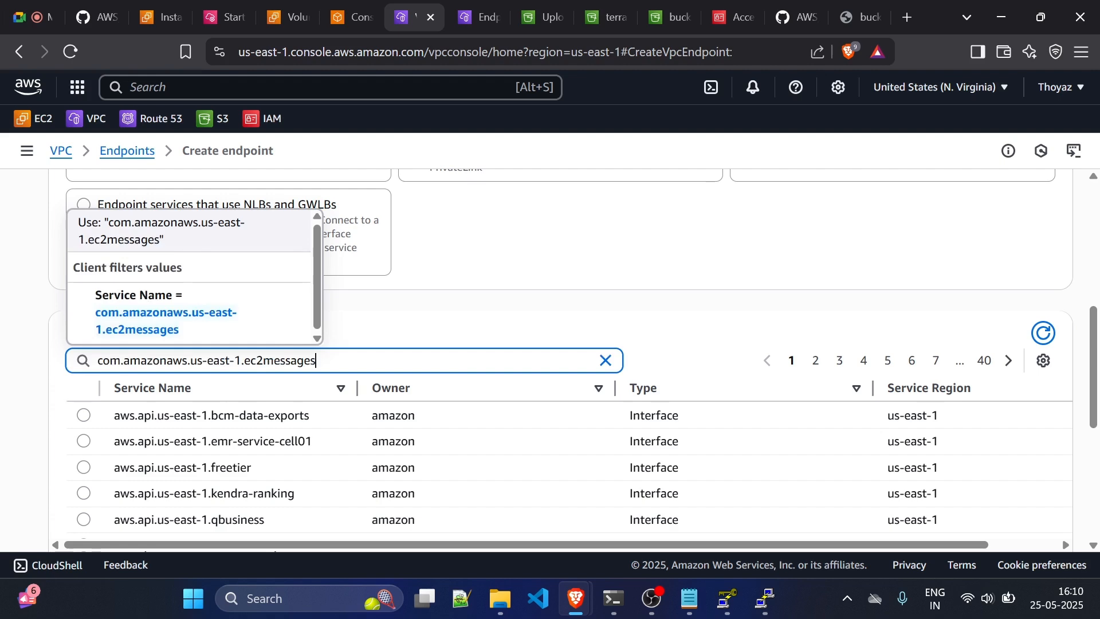
key(Return)
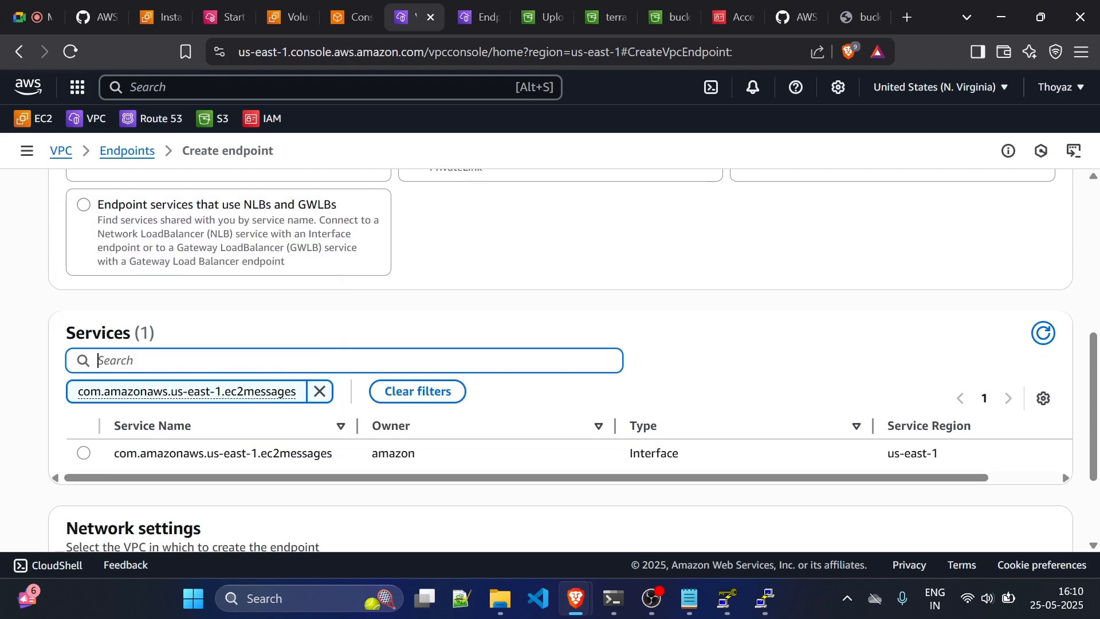
click(83, 454)
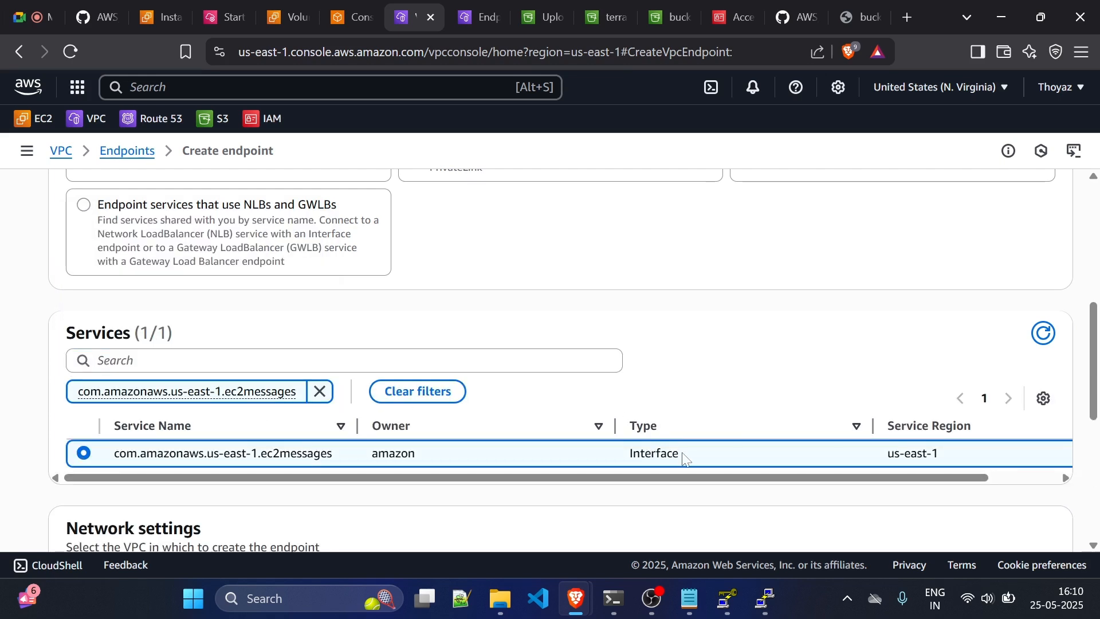
Set the VPC to AWS-Endpoints-vpc and enable us-east-1a with the AWS-Endpoints-subnet-private1-us-east-1a subnet.
scroll(718, 456, down, 4)
click(539, 361)
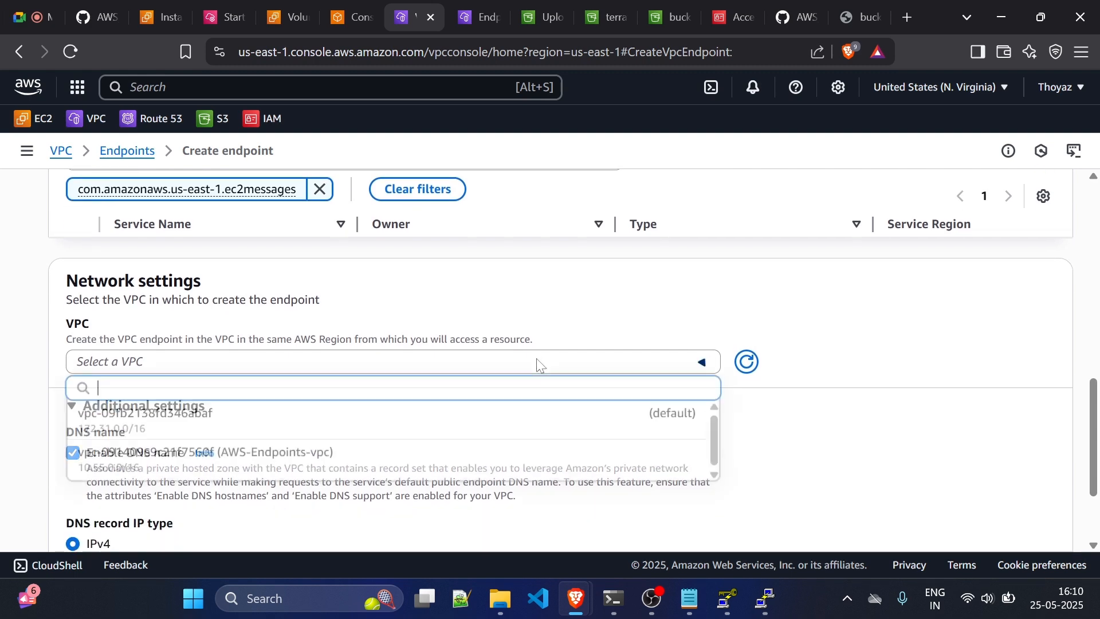
click(241, 462)
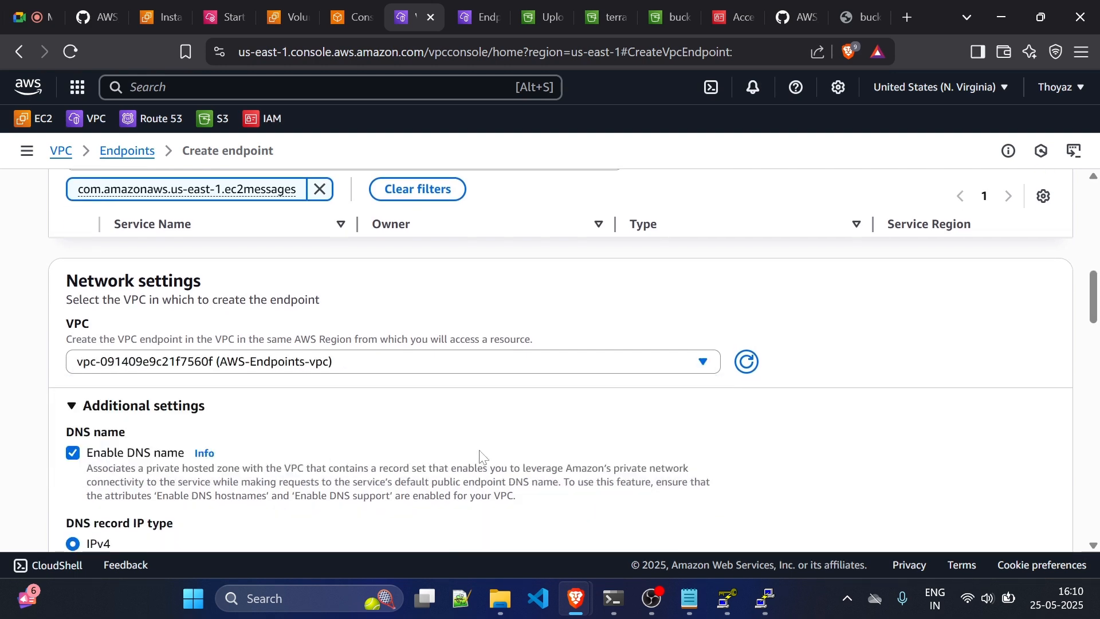
scroll(475, 457, down, 6)
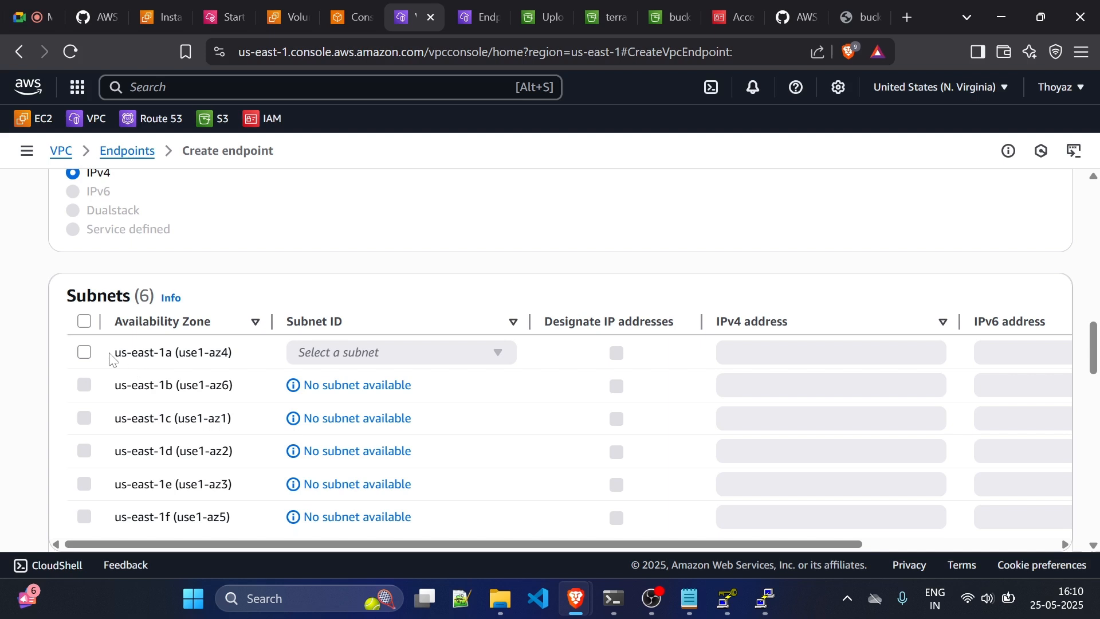
click(85, 352)
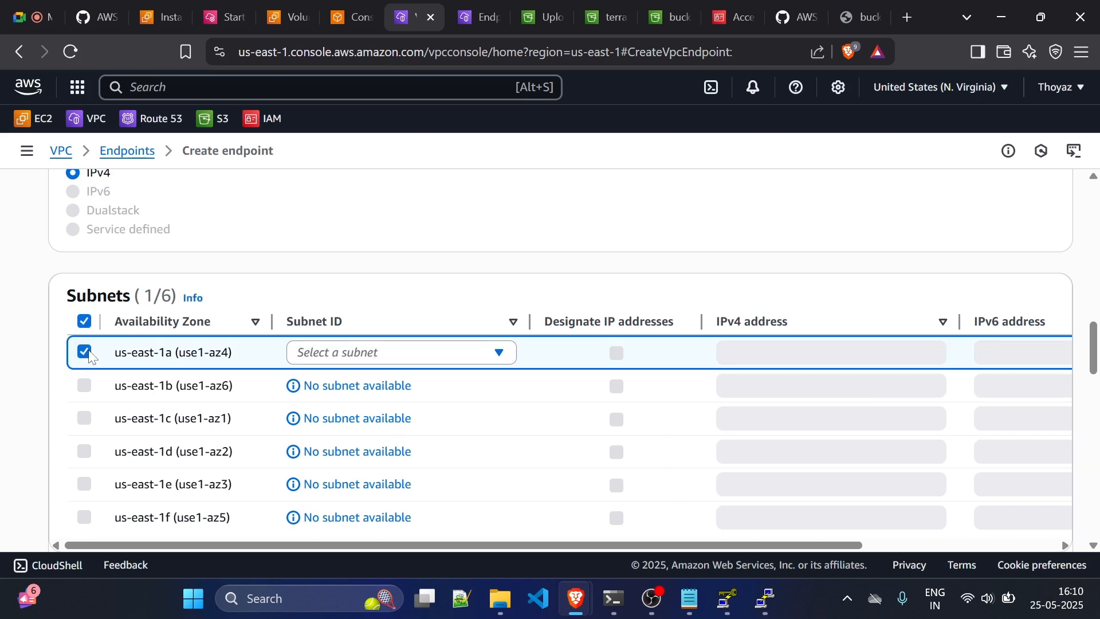
click(358, 356)
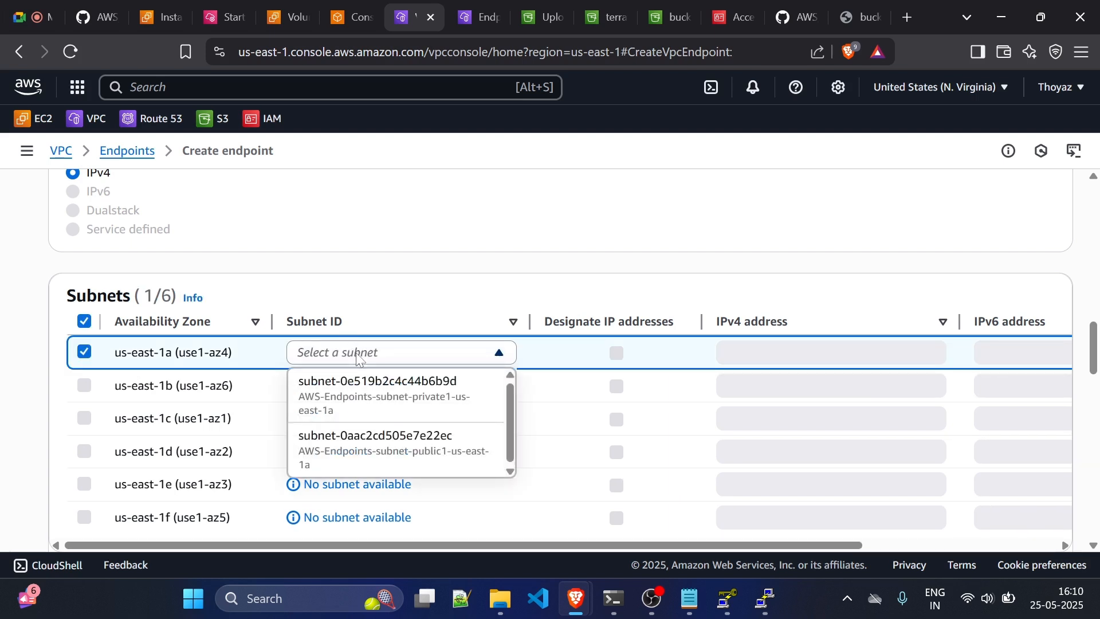
click(480, 404)
Attach the Allow_All_Traffic_EP security group and create the ec2messages endpoint.
scroll(520, 401, down, 5)
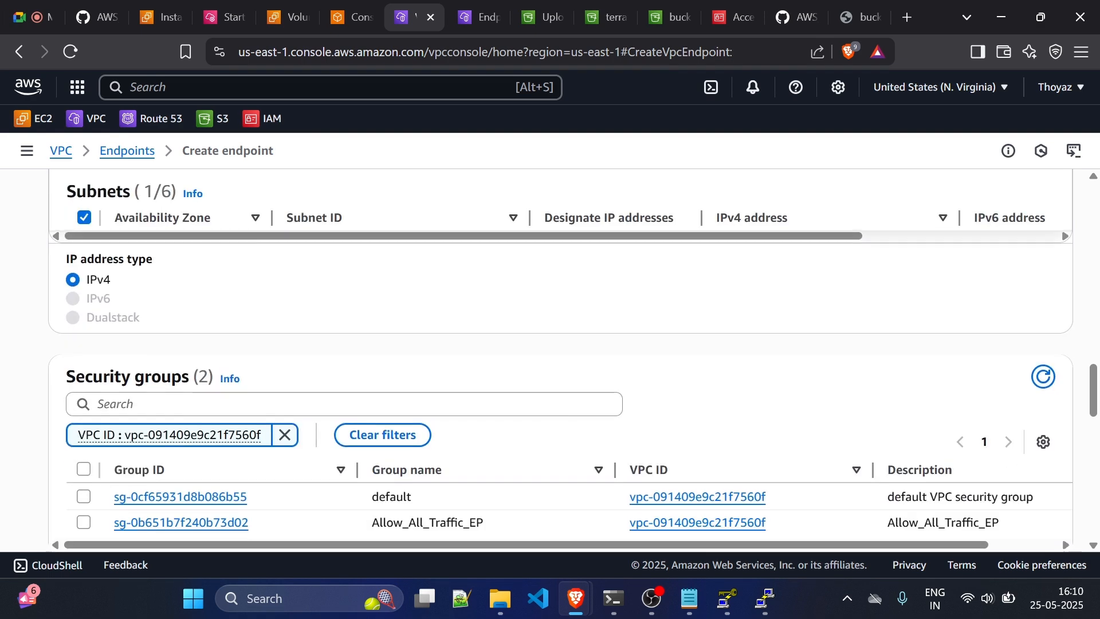
scroll(260, 453, down, 1)
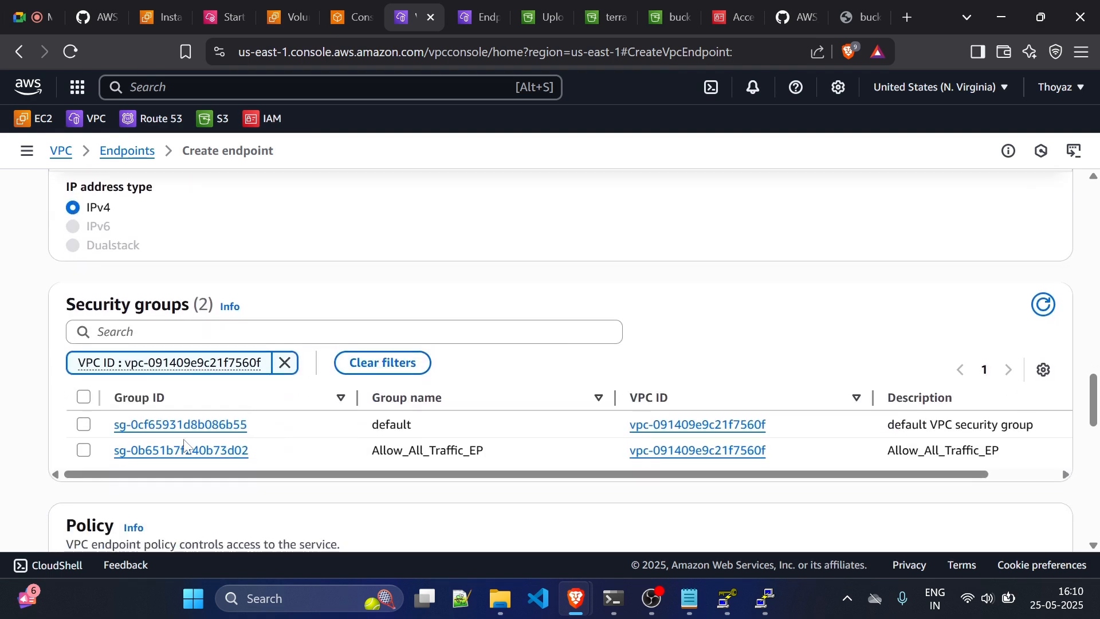
click(83, 451)
scroll(474, 447, down, 10)
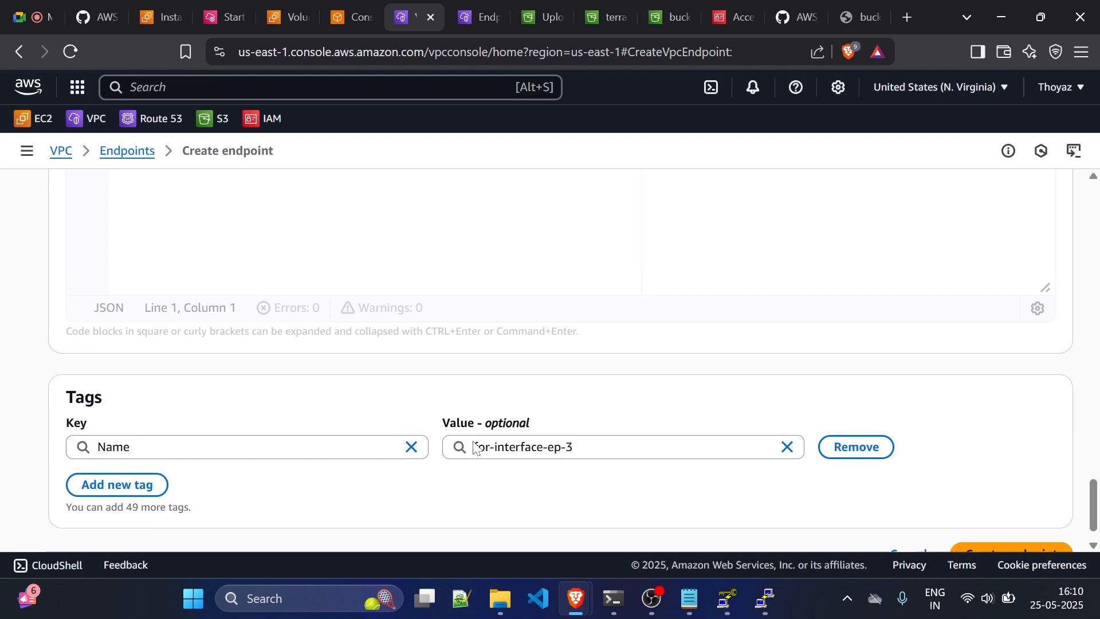
scroll(474, 447, down, 1)
click(1041, 517)
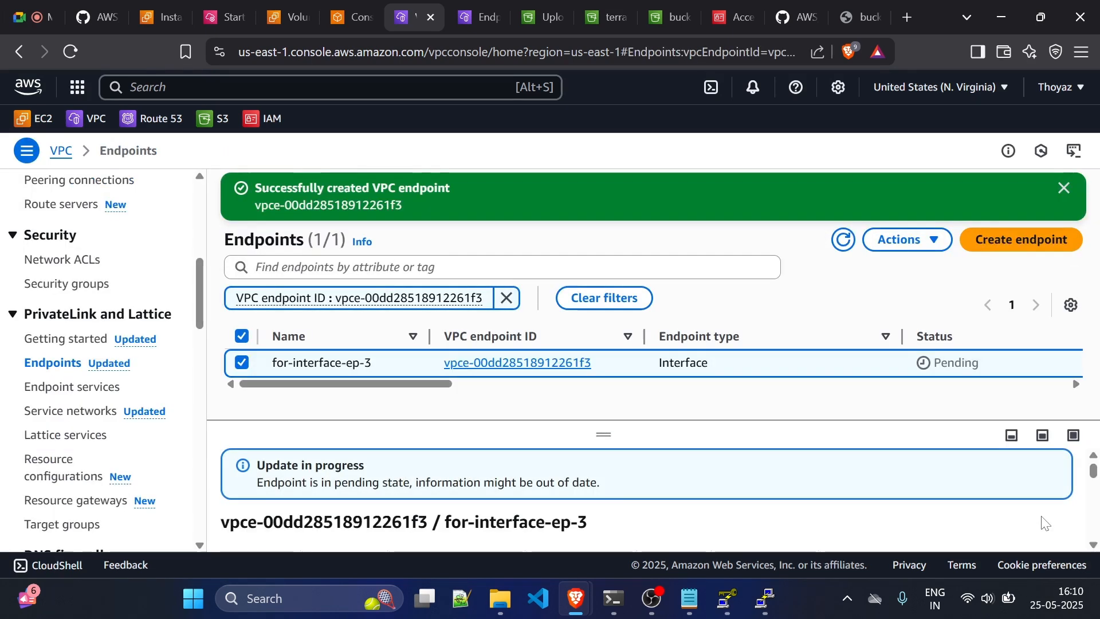
Dismiss the creation notice, remove the endpoint ID filter, and sort the enlarged endpoint list by name.
click(1064, 191)
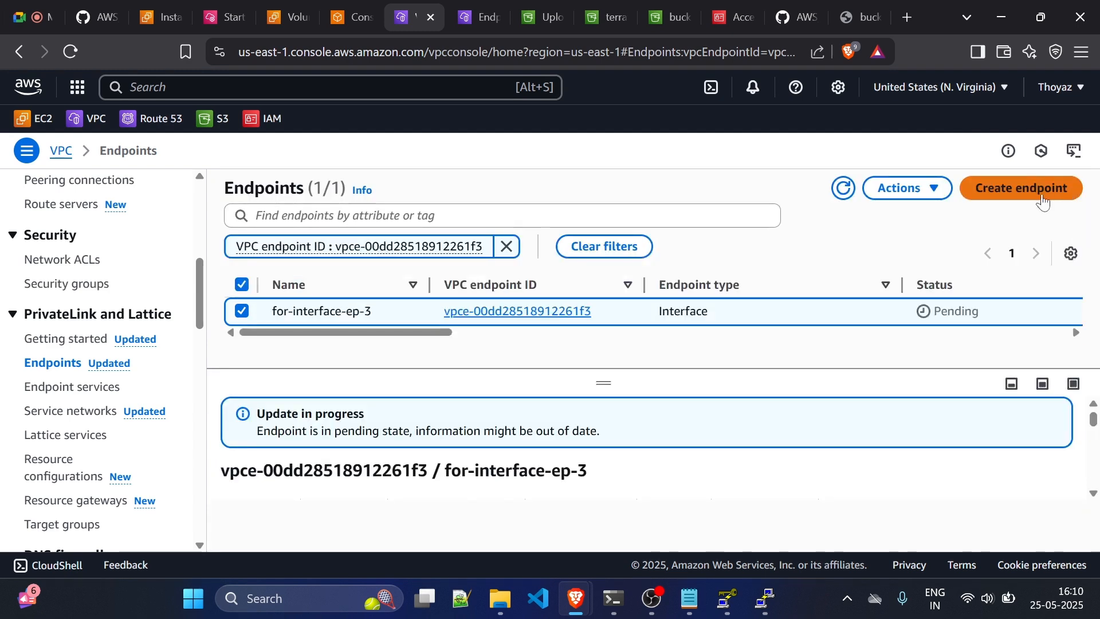
click(506, 247)
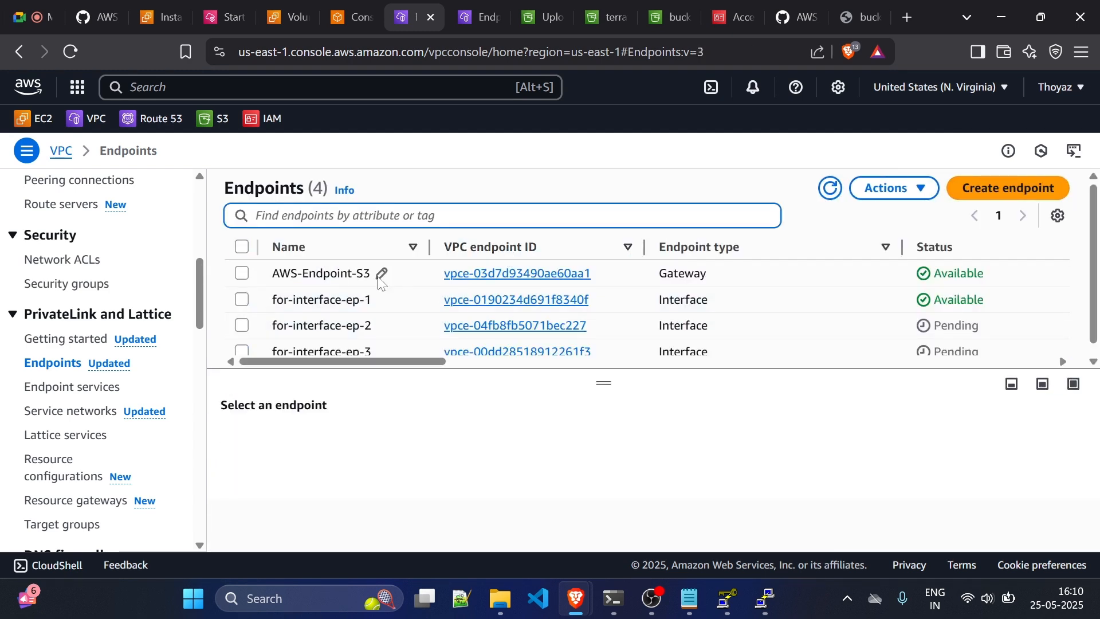
click(344, 247)
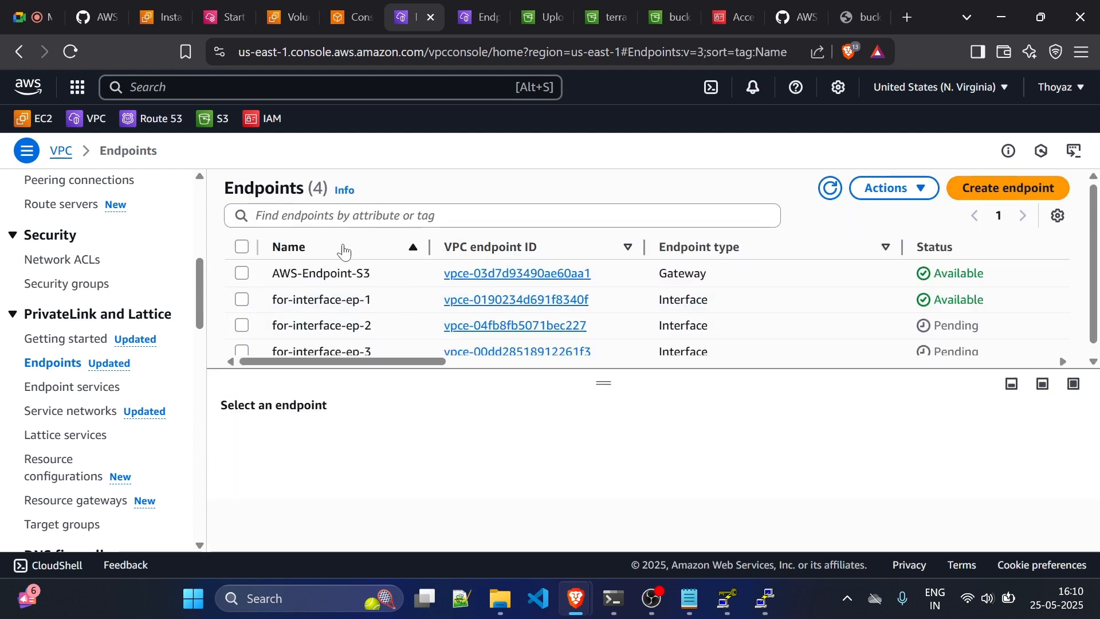
drag(606, 386, 608, 434)
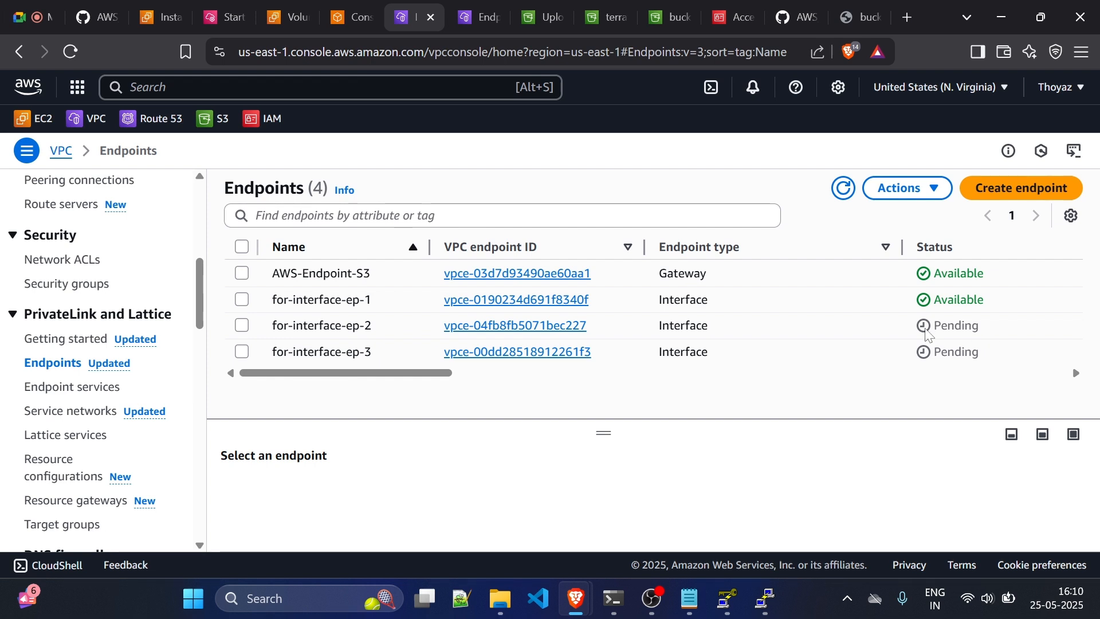
Refresh the endpoint list to check the statuses, and return to the Session Manager start-session page.
click(843, 188)
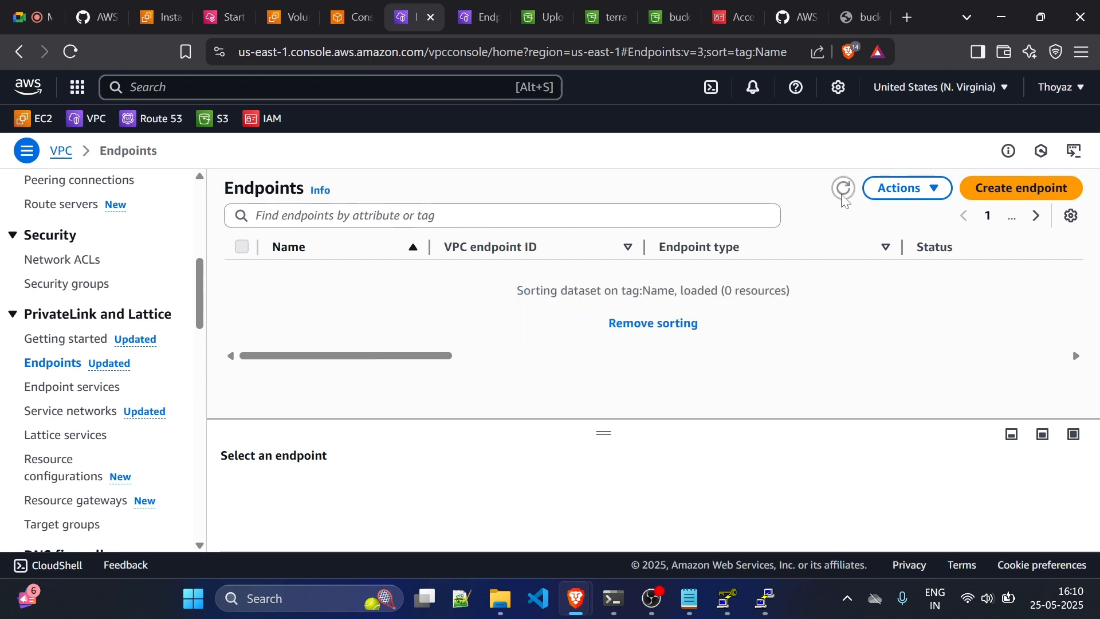
click(843, 189)
click(246, 7)
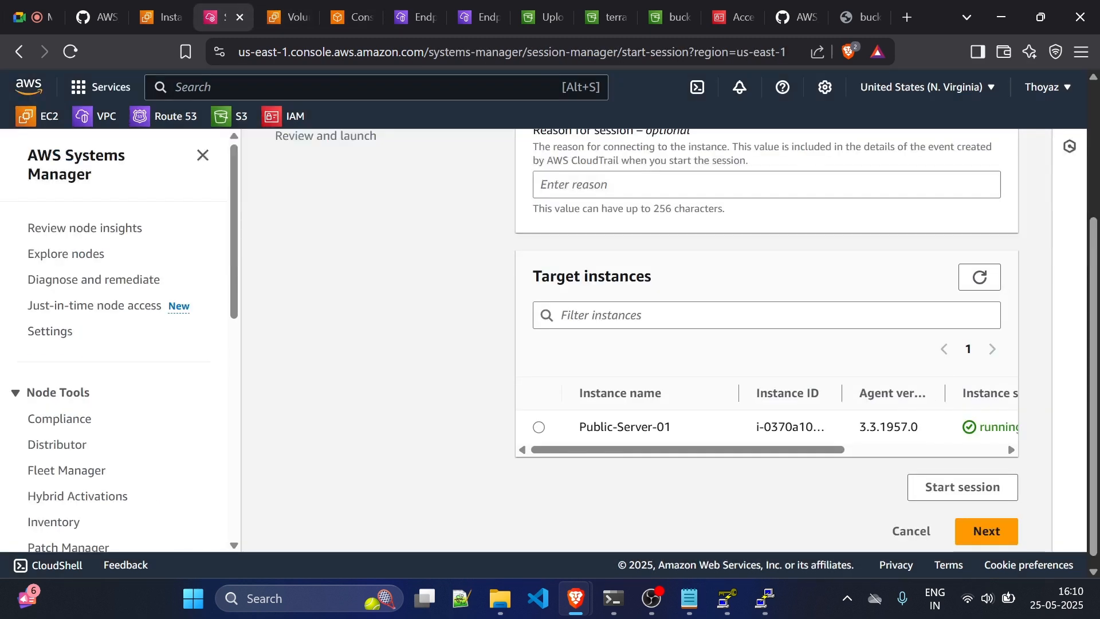
Refresh the Session Manager target instances and review the class notes on GitHub back to the two endpoint types under VPC Endpoints Lab.
click(993, 282)
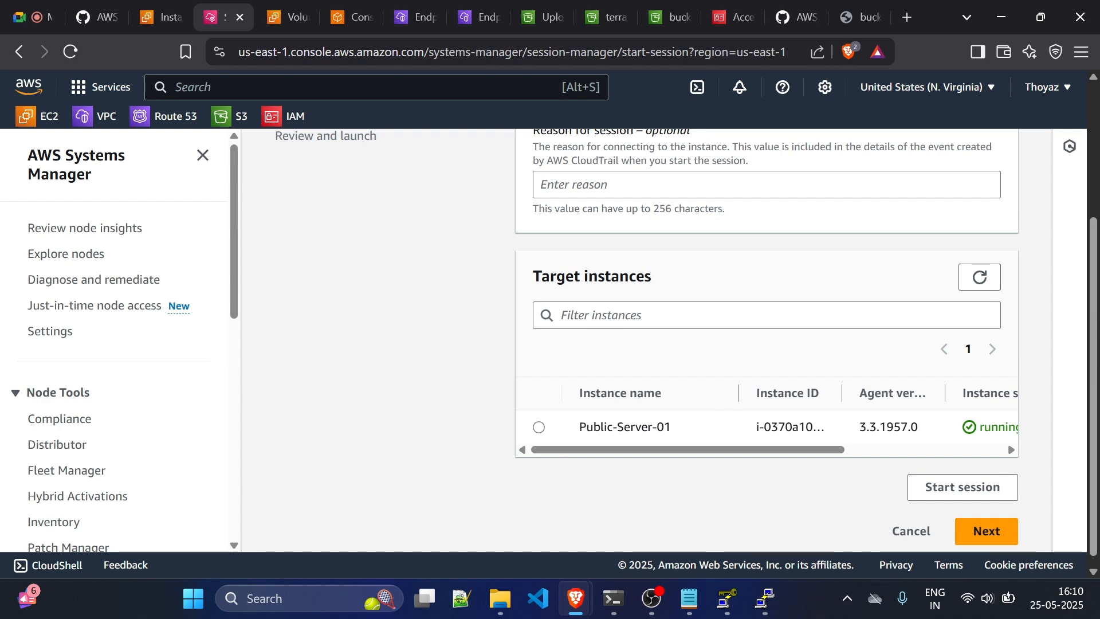
click(106, 7)
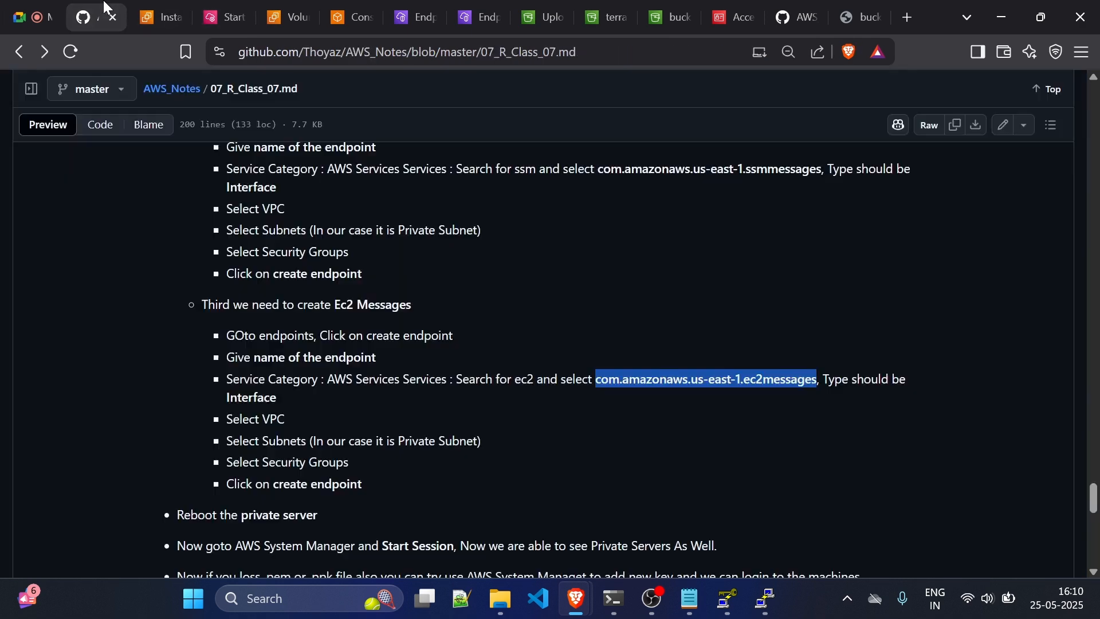
scroll(513, 401, up, 15)
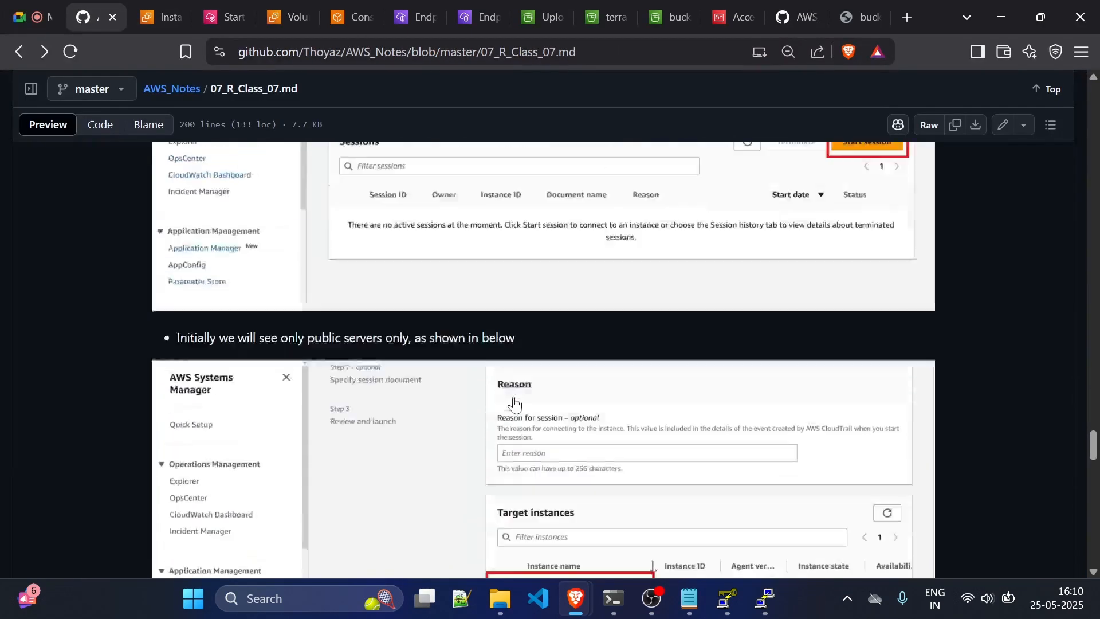
scroll(514, 404, up, 10)
scroll(513, 404, down, 1)
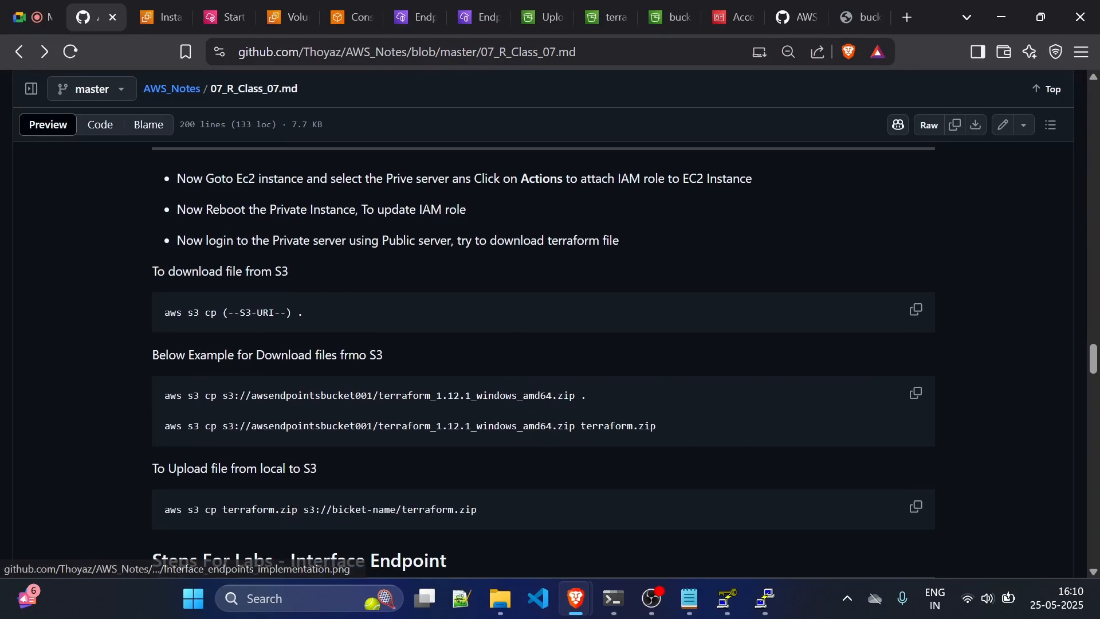
scroll(514, 404, up, 5)
scroll(514, 401, up, 10)
scroll(514, 401, down, 1)
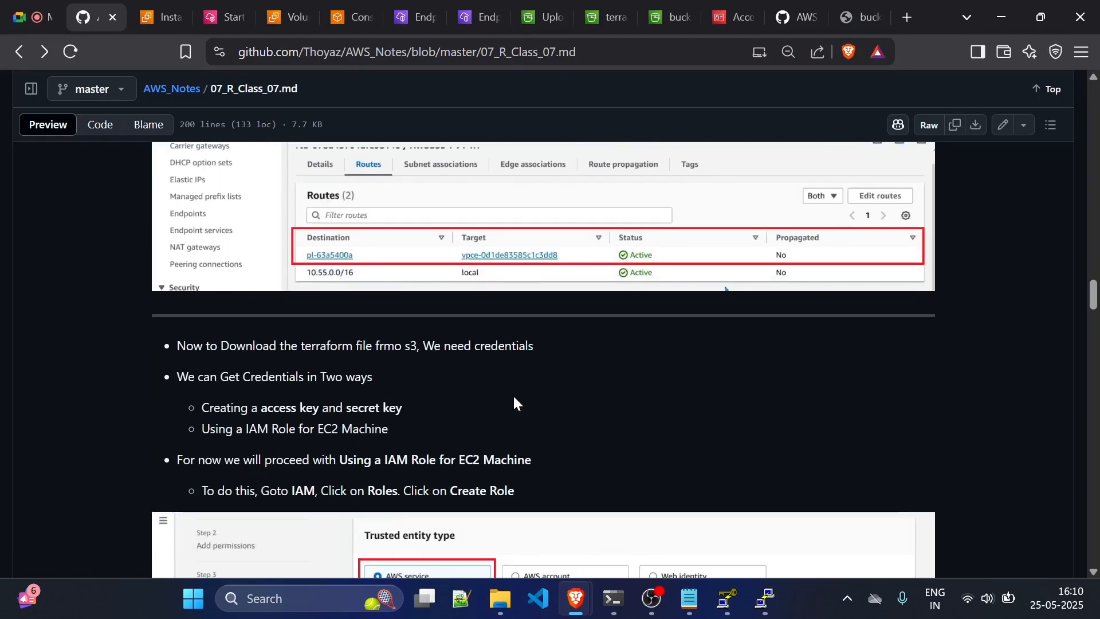
scroll(549, 407, up, 15)
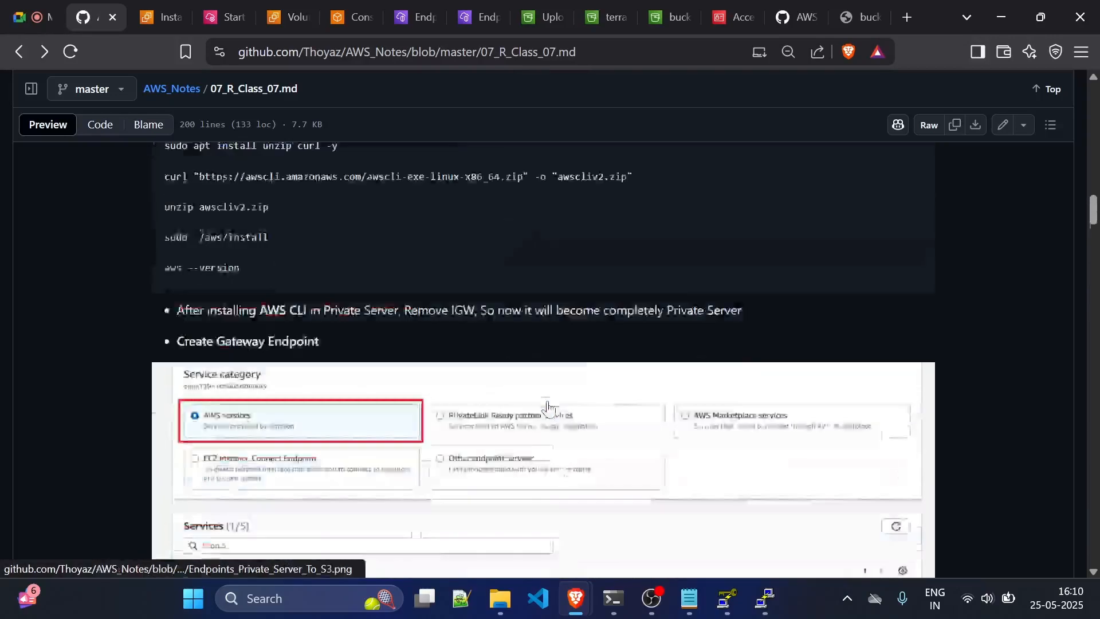
scroll(548, 407, up, 10)
scroll(548, 408, down, 1)
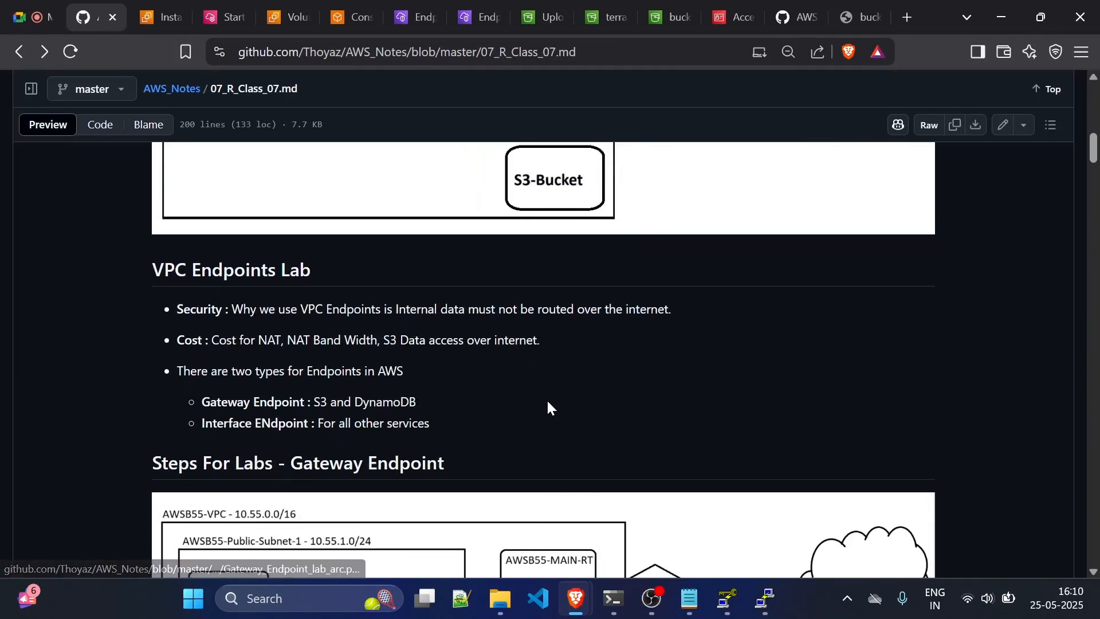
drag(445, 424, 223, 403)
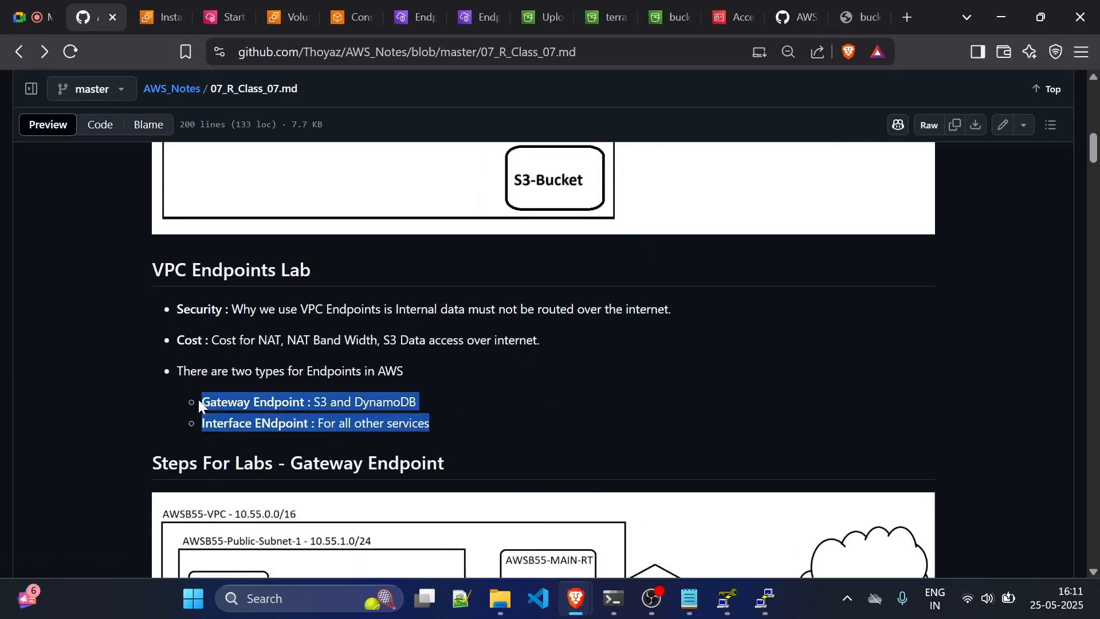
click(469, 427)
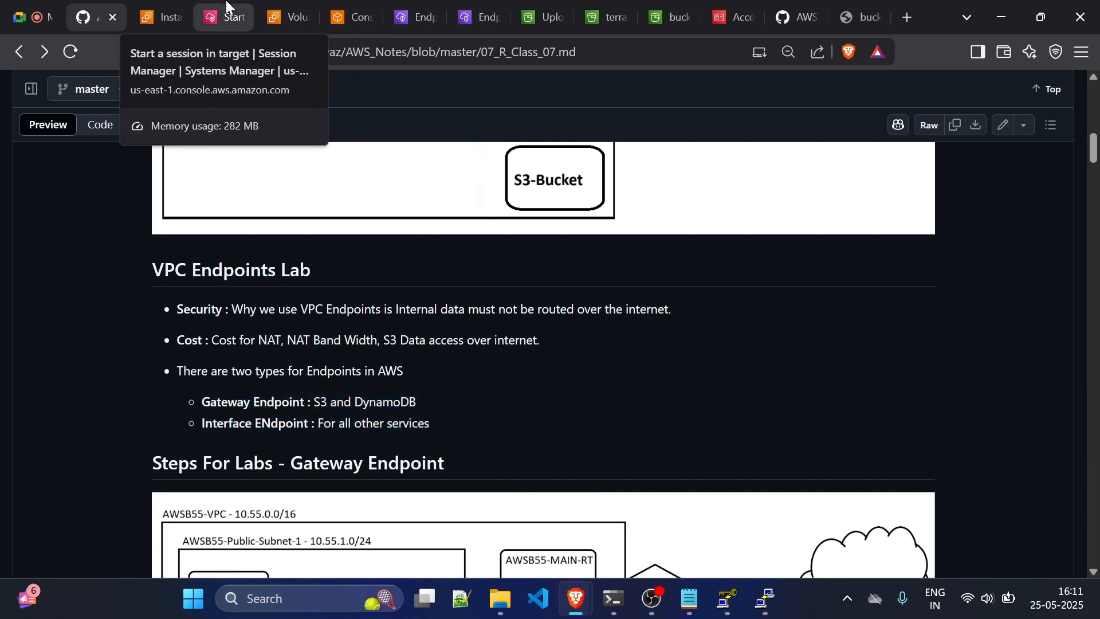
Recheck the Session Manager target instances and switch through the class notes to the Google Meet call.
click(221, 17)
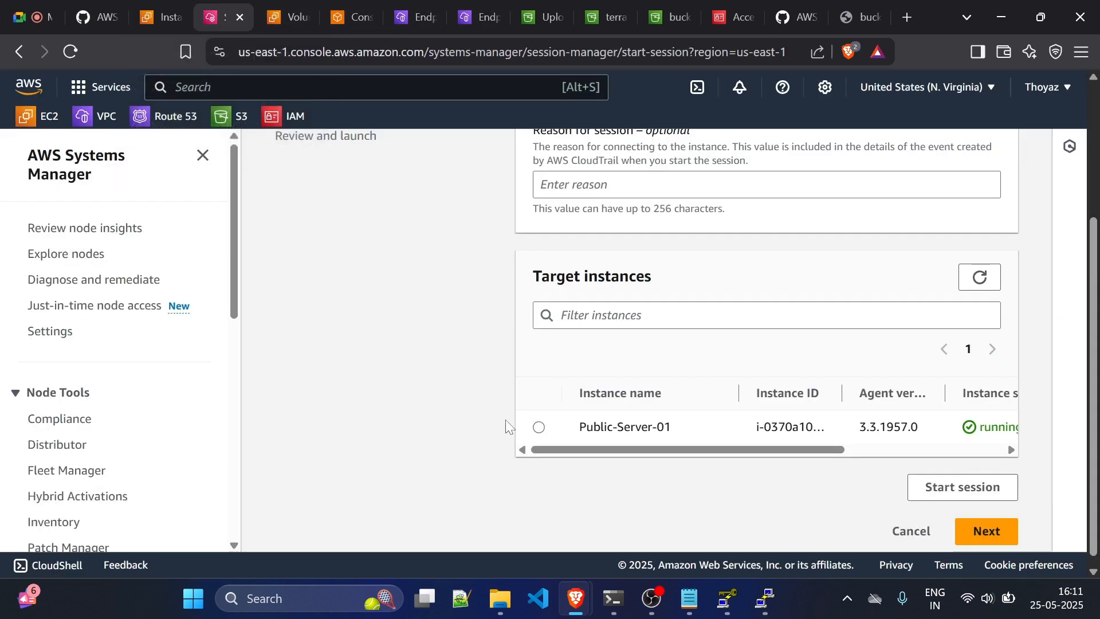
click(105, 6)
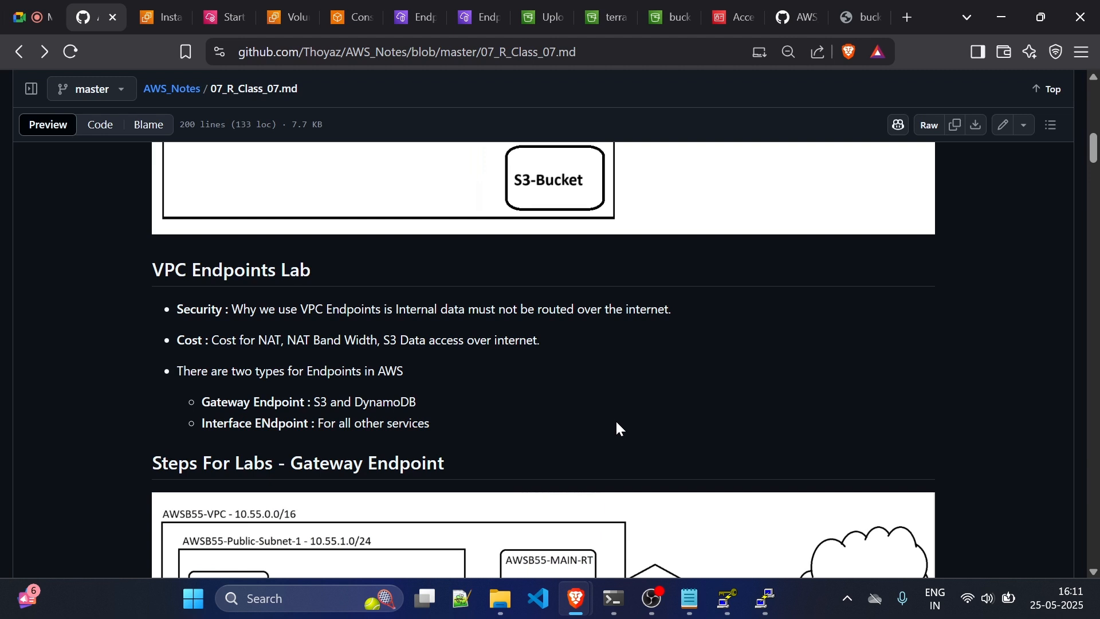
click(11, 7)
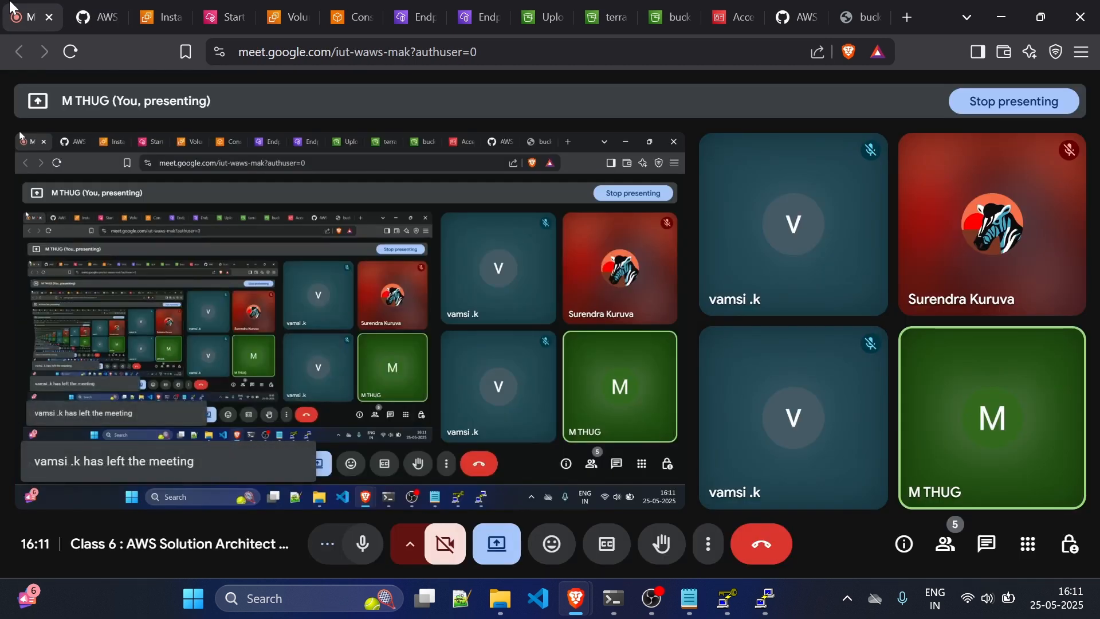
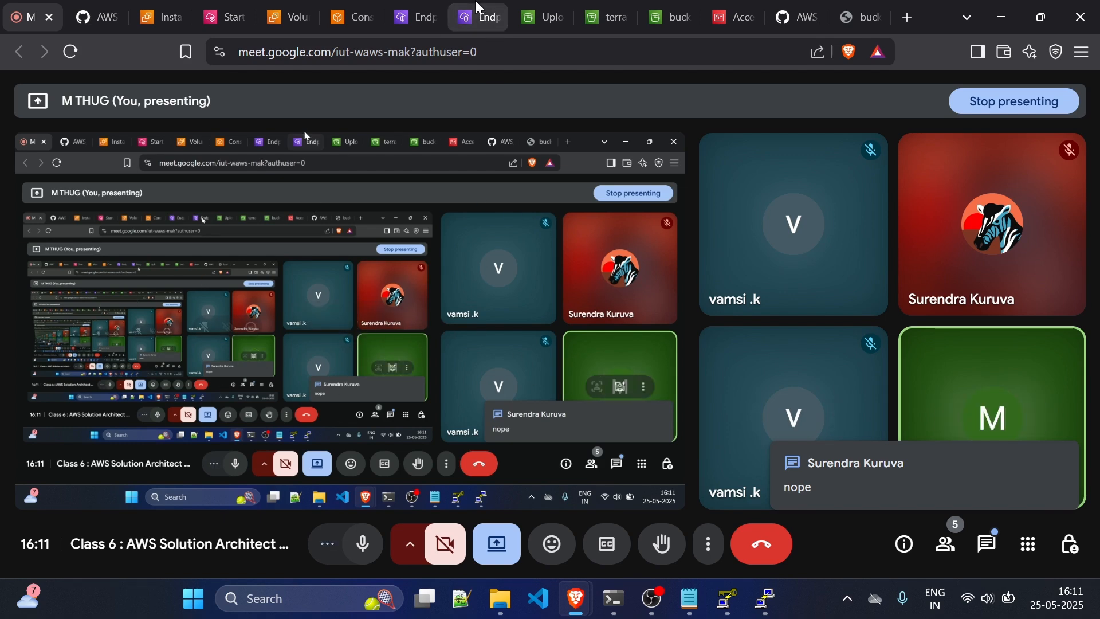
Refresh the VPC endpoints list to check the status of the interface endpoints.
click(478, 17)
click(420, 16)
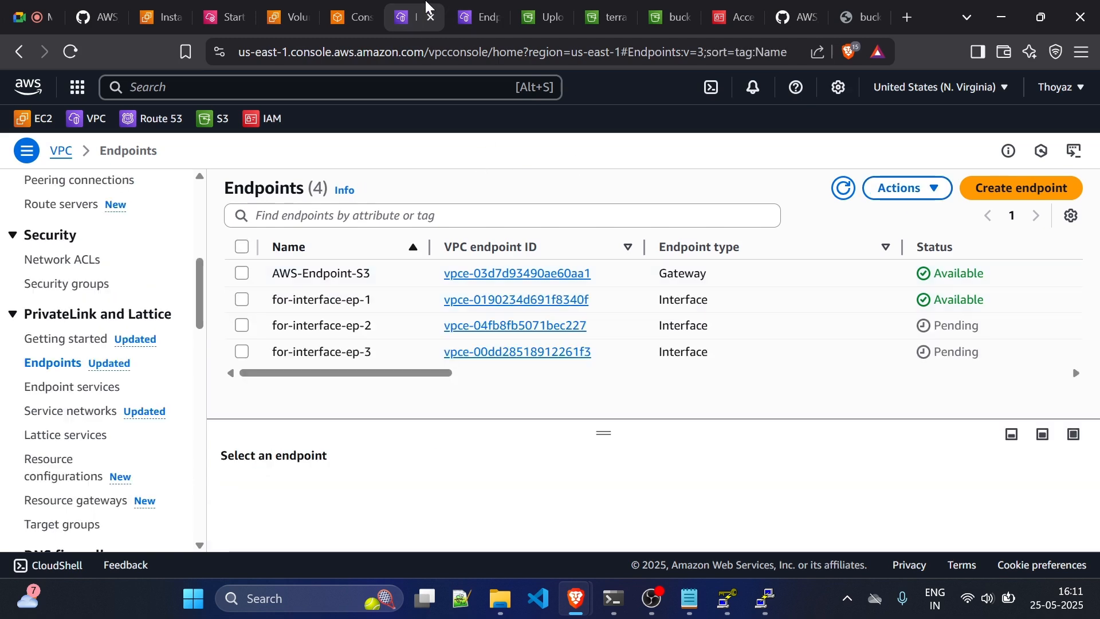
click(843, 189)
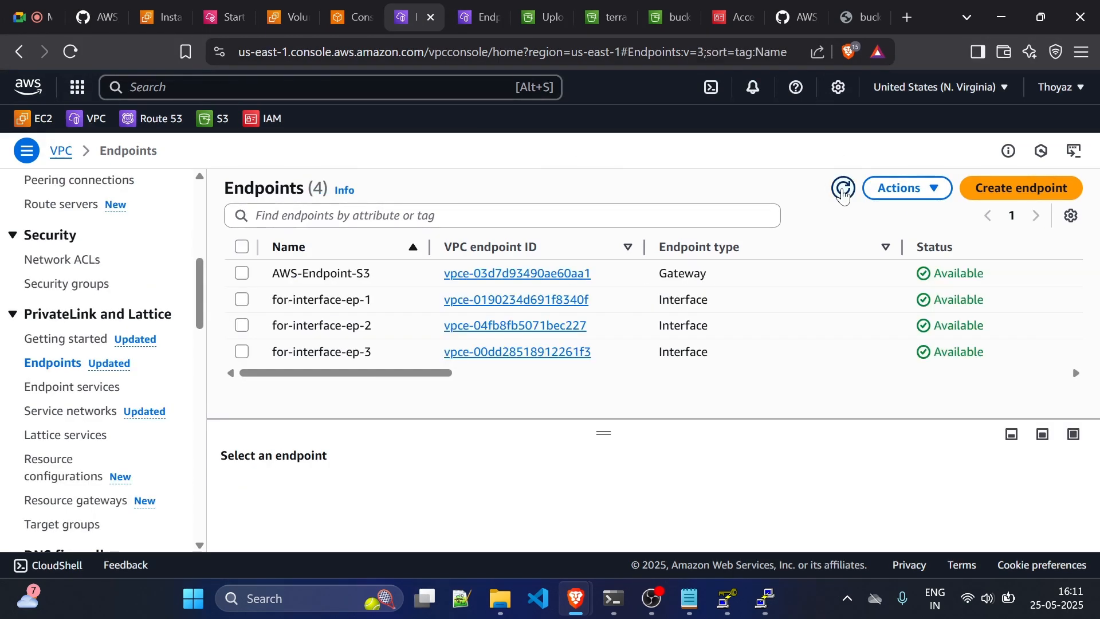
Refresh the target instances list on the Session Manager start-session page to look for the private server.
click(221, 16)
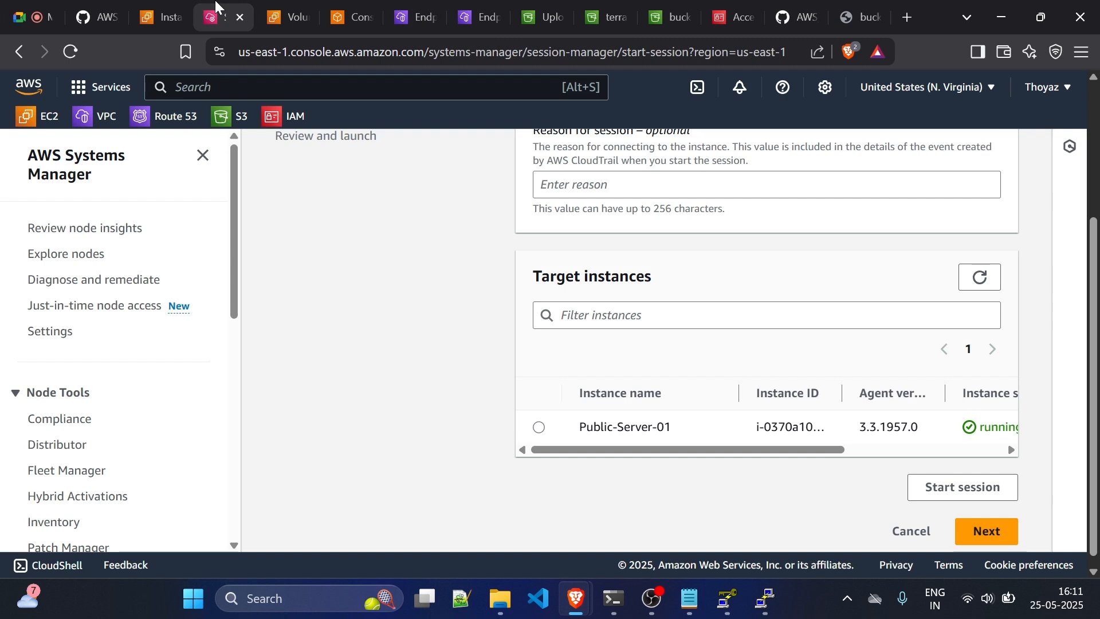
click(996, 279)
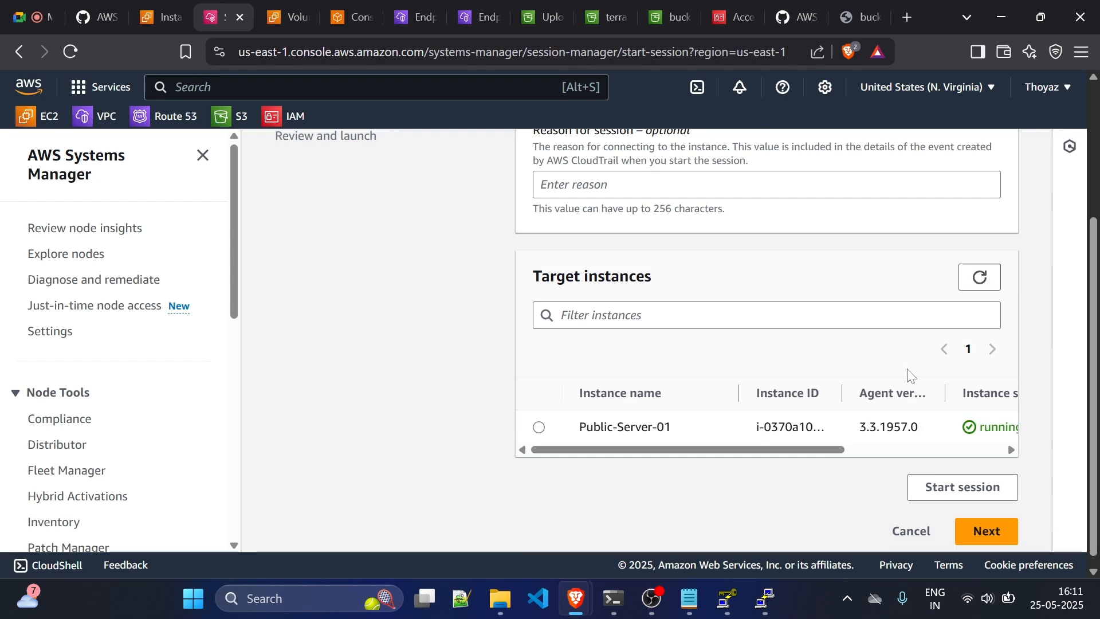
click(981, 278)
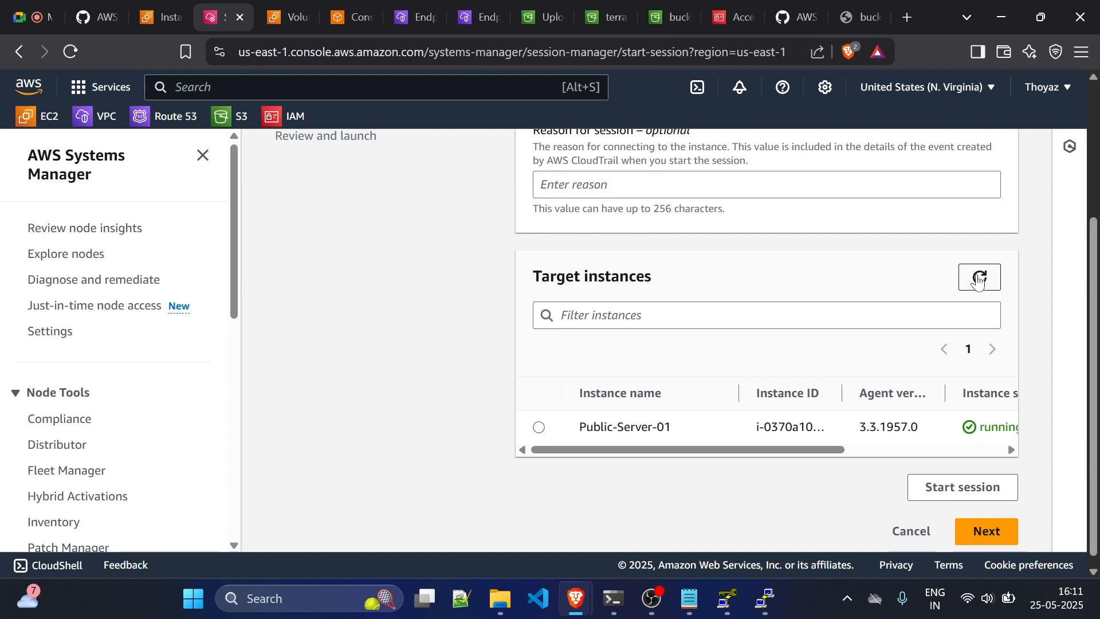
click(985, 279)
click(985, 279)
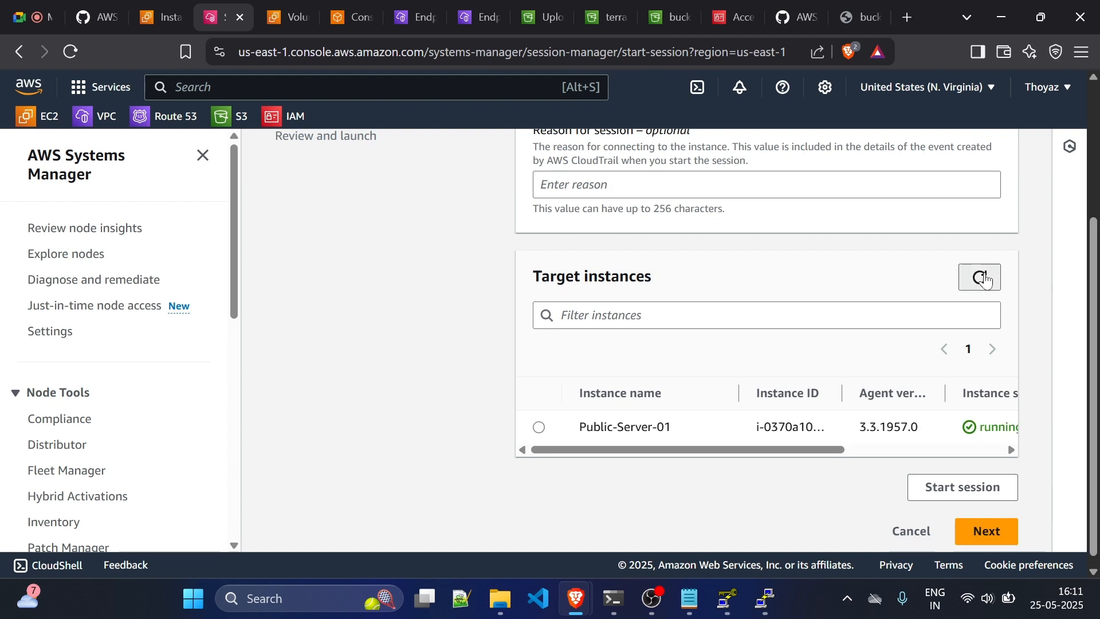
click(981, 278)
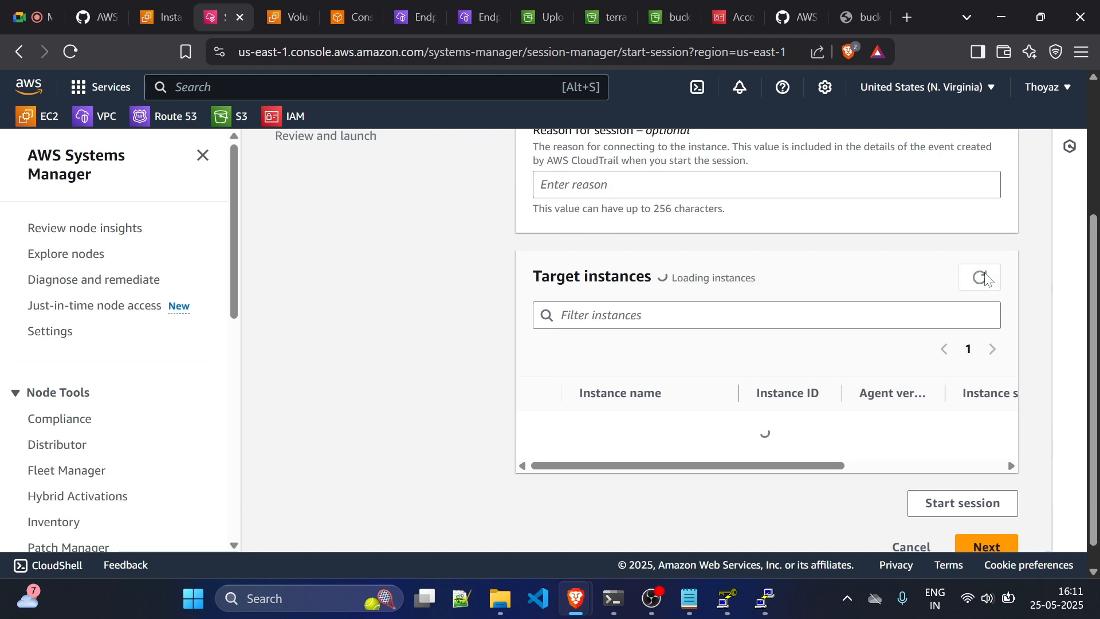
click(985, 279)
click(985, 279)
Review the 07_R_Class_07.md notes on the steps following endpoint creation and the interview question about lost key files.
click(109, 17)
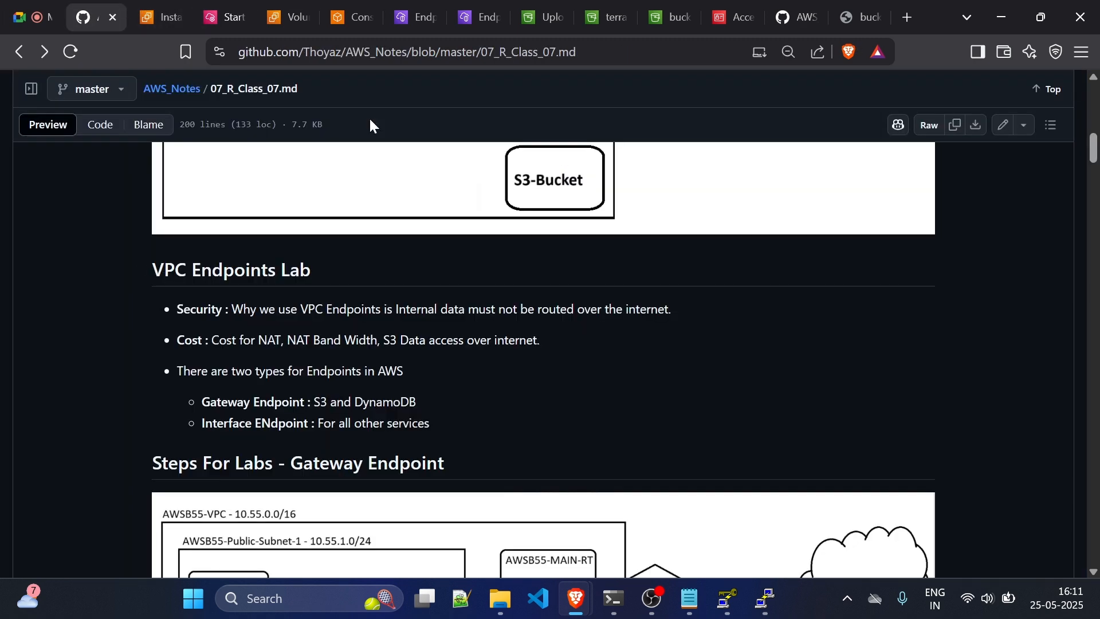
scroll(614, 450, down, 20)
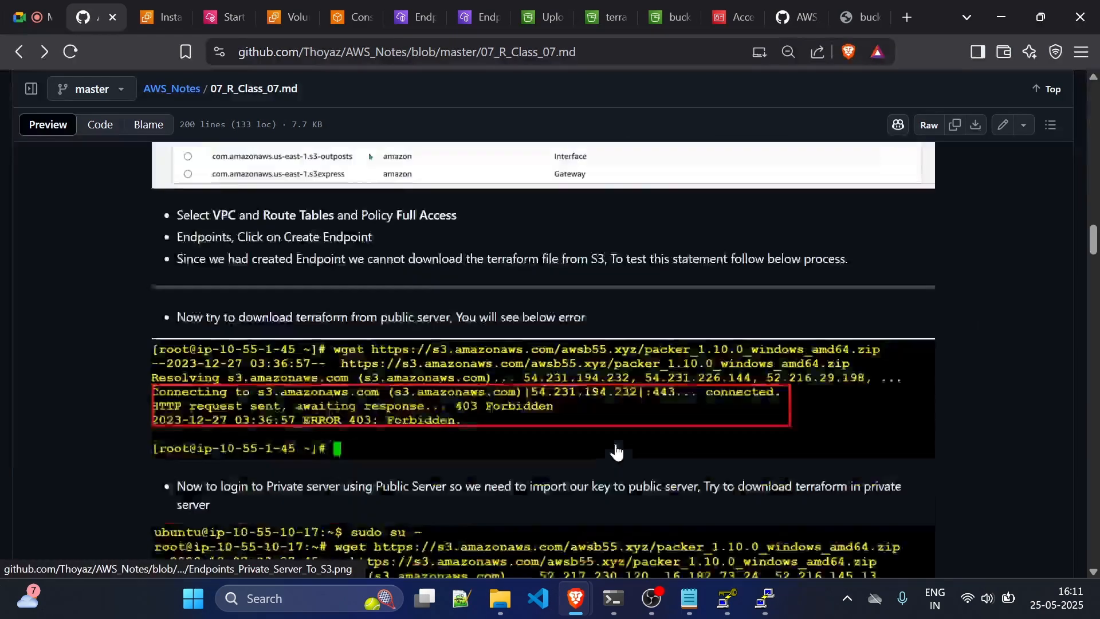
scroll(616, 453, down, 20)
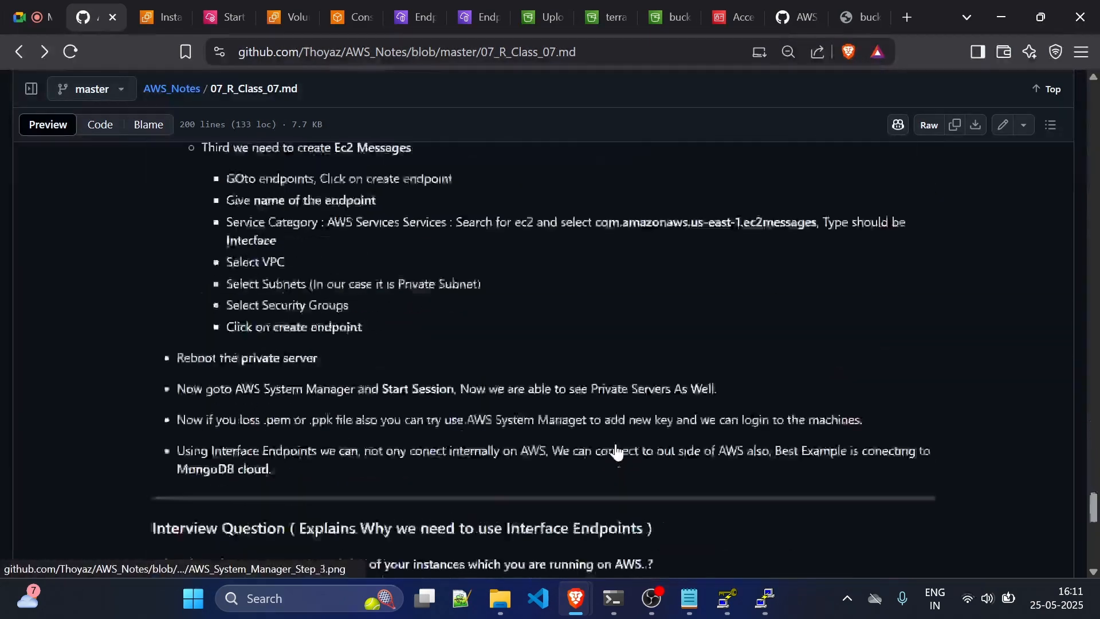
scroll(616, 452, up, 9)
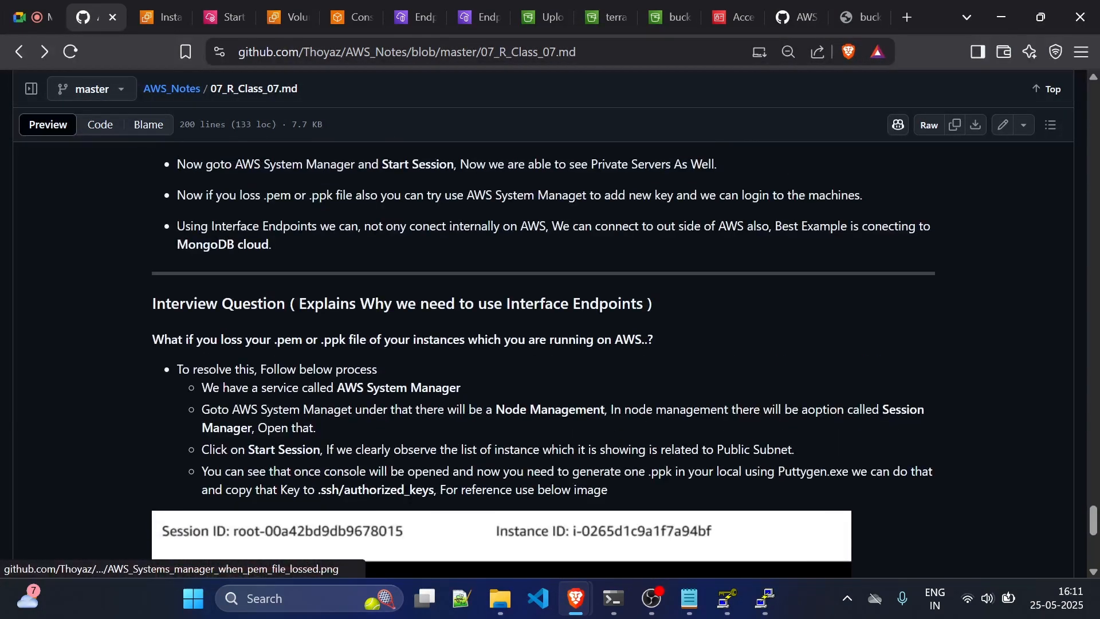
scroll(552, 394, down, 9)
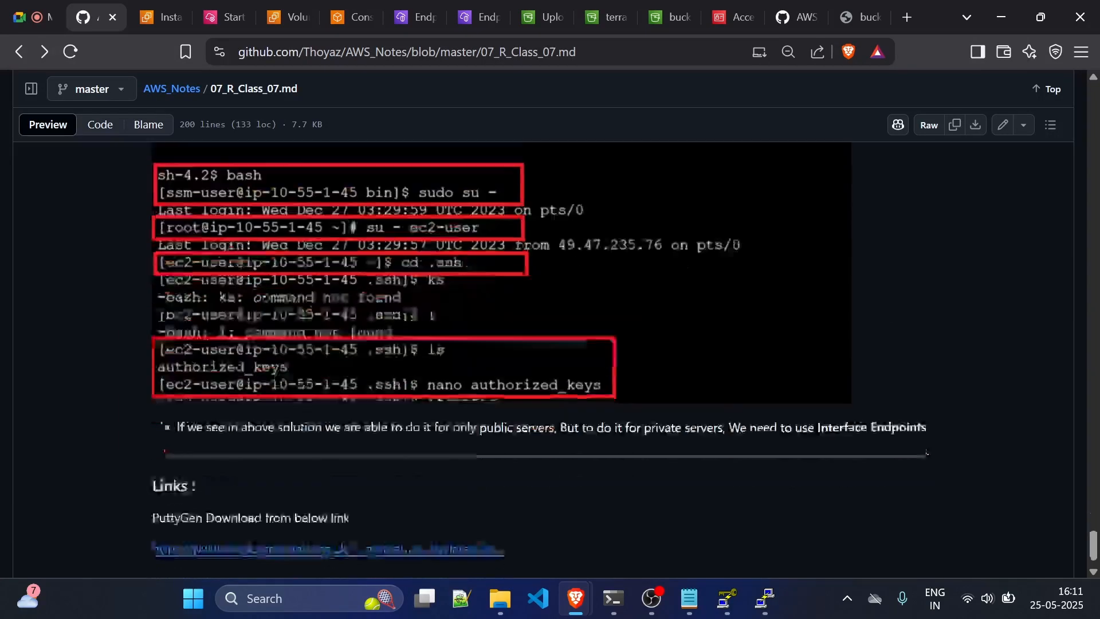
scroll(552, 392, up, 9)
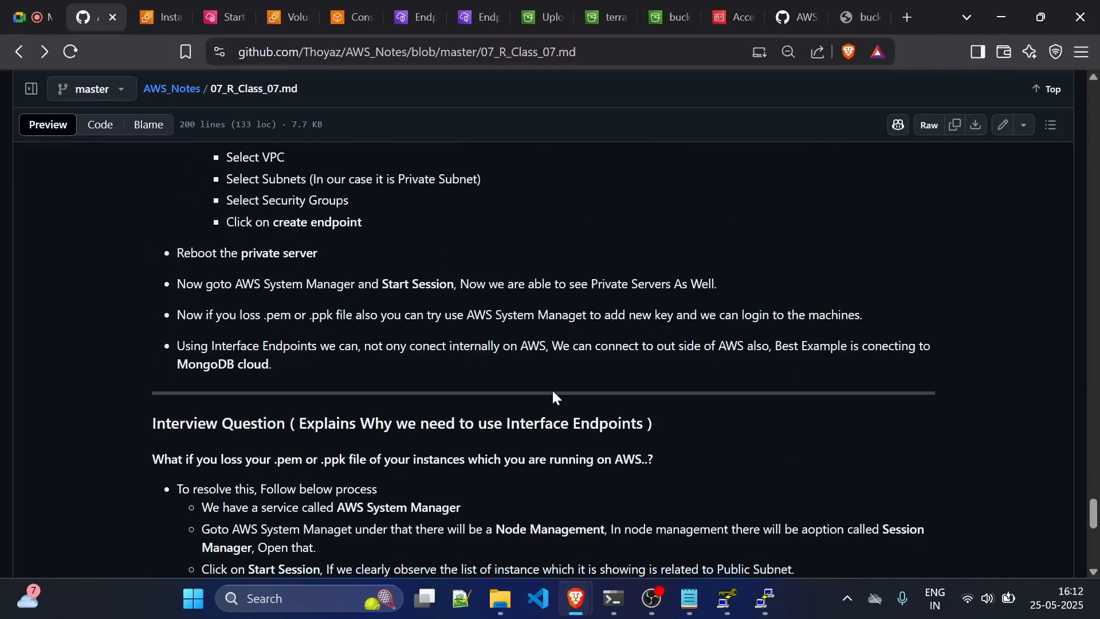
scroll(554, 394, up, 5)
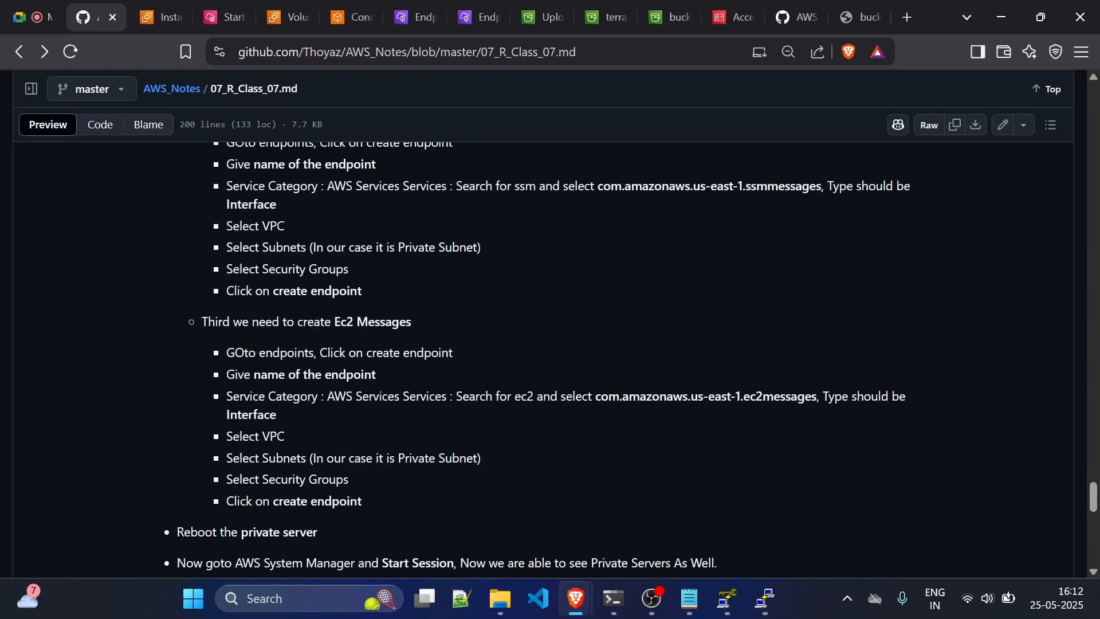
scroll(554, 394, down, 10)
scroll(554, 399, down, 2)
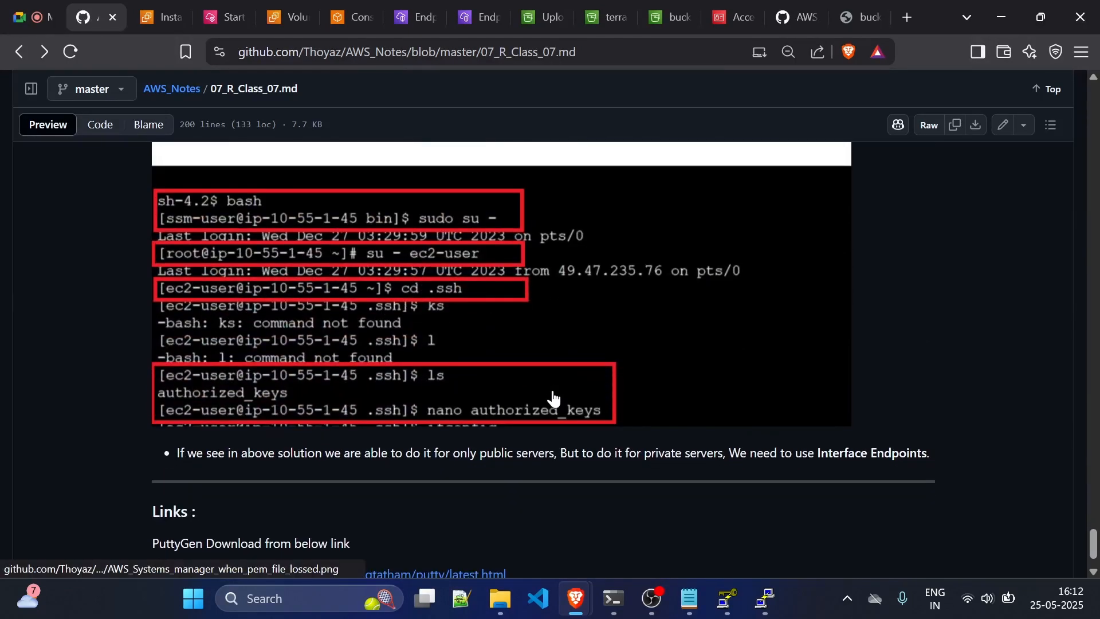
scroll(554, 397, up, 6)
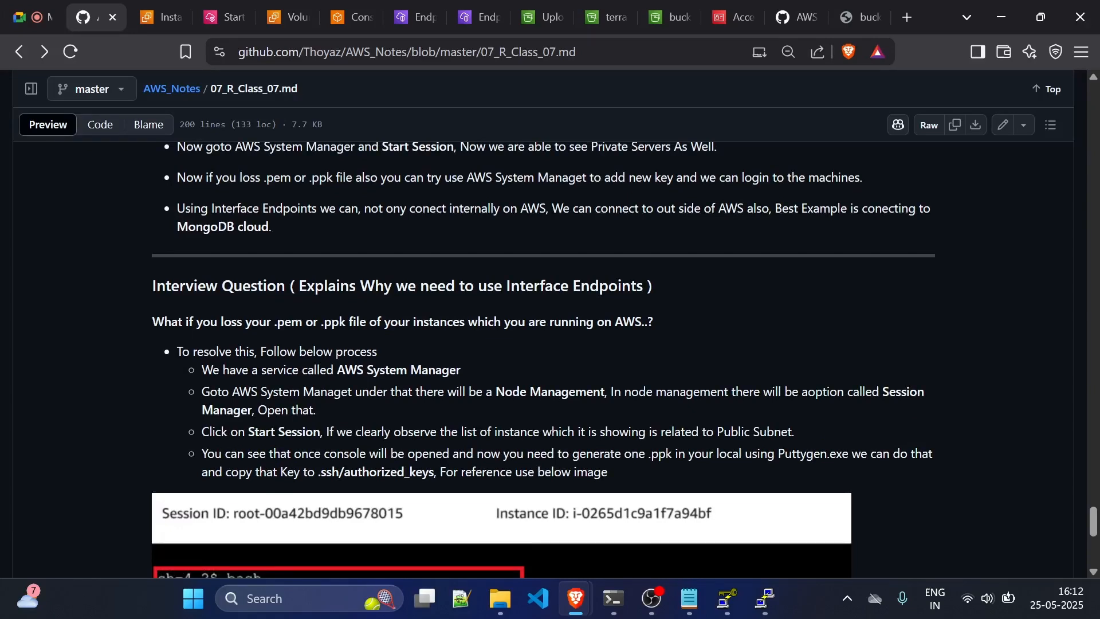
scroll(498, 353, up, 2)
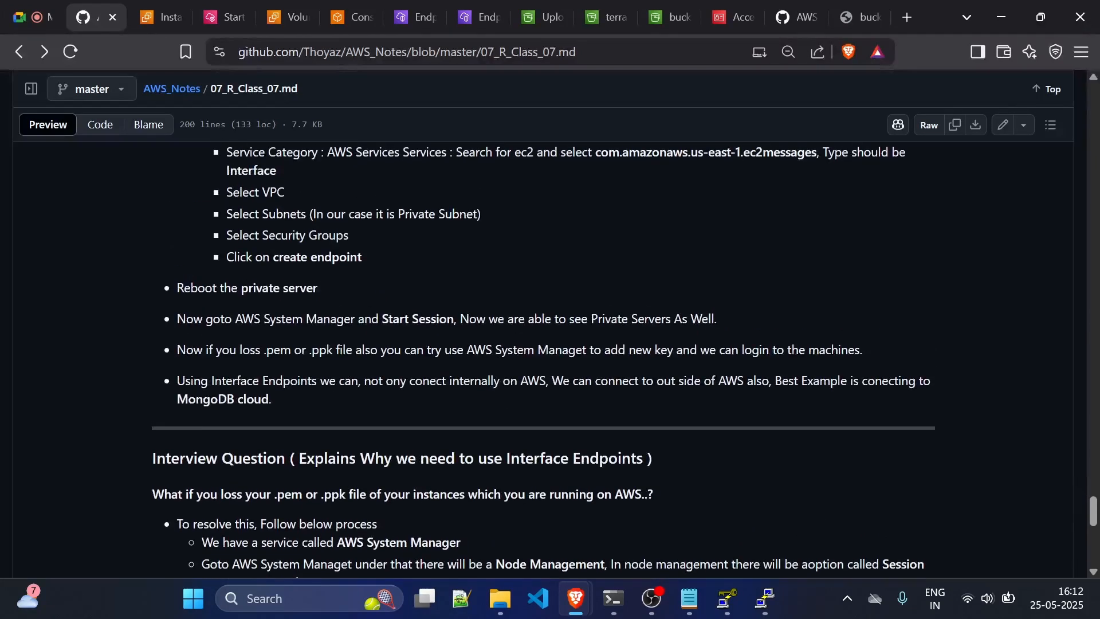
scroll(499, 355, down, 3)
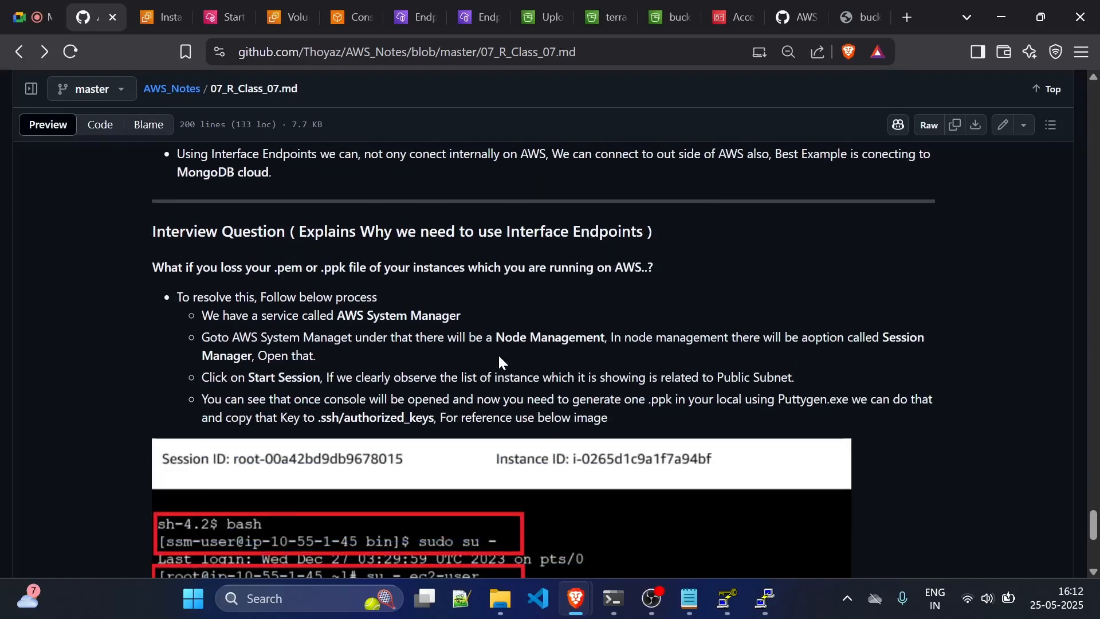
Check the state of the EC2 instances, glance at the public server's terminal, and review the Session Manager target instances.
click(166, 16)
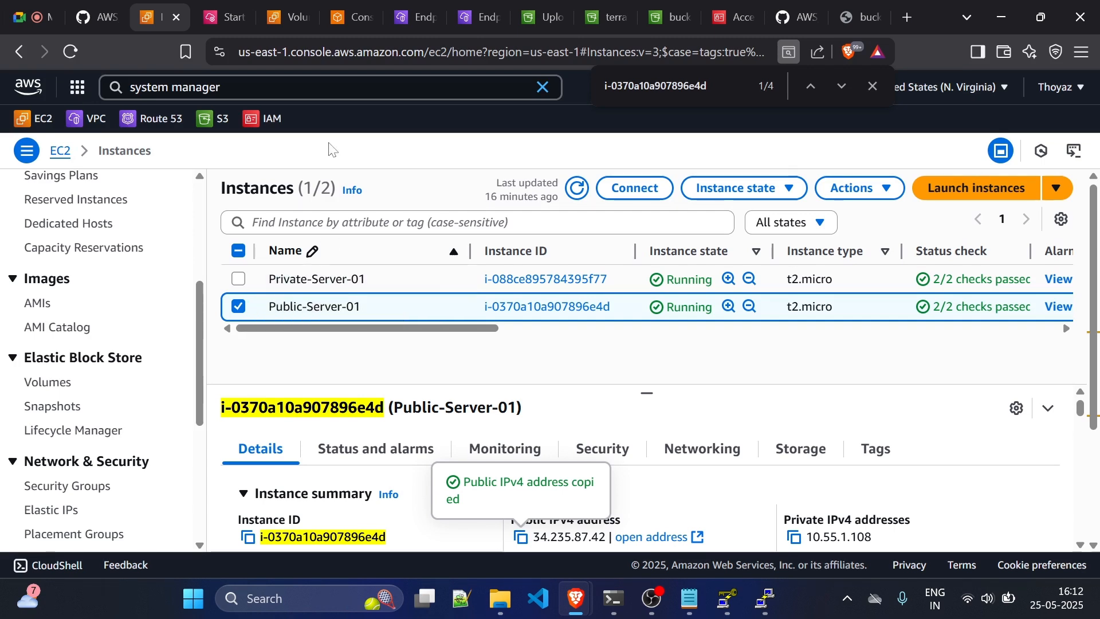
click(226, 12)
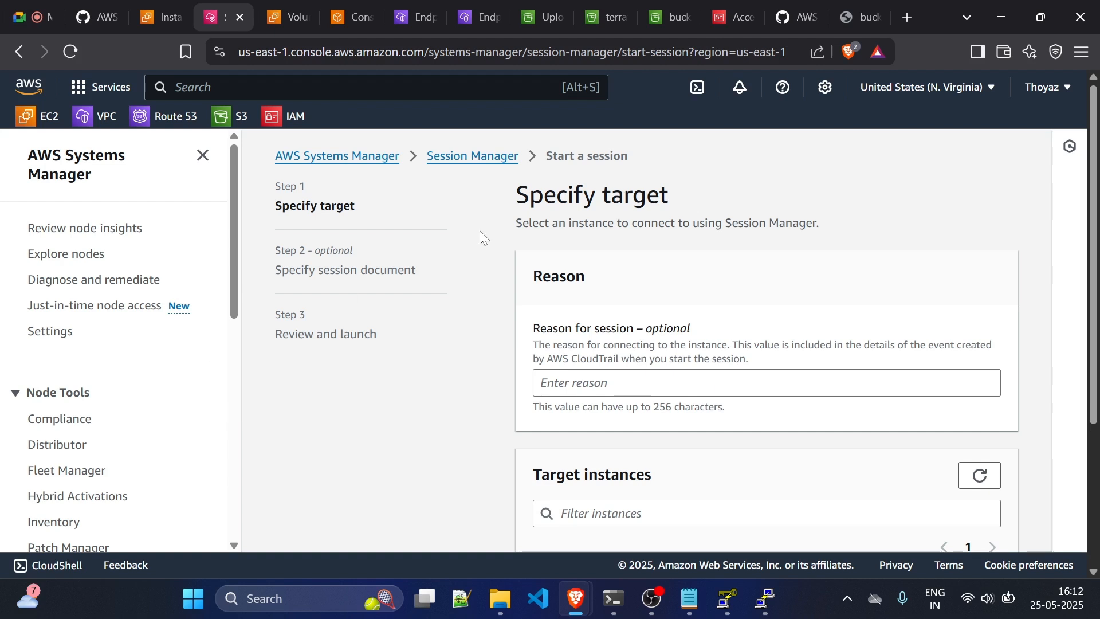
scroll(455, 400, down, 4)
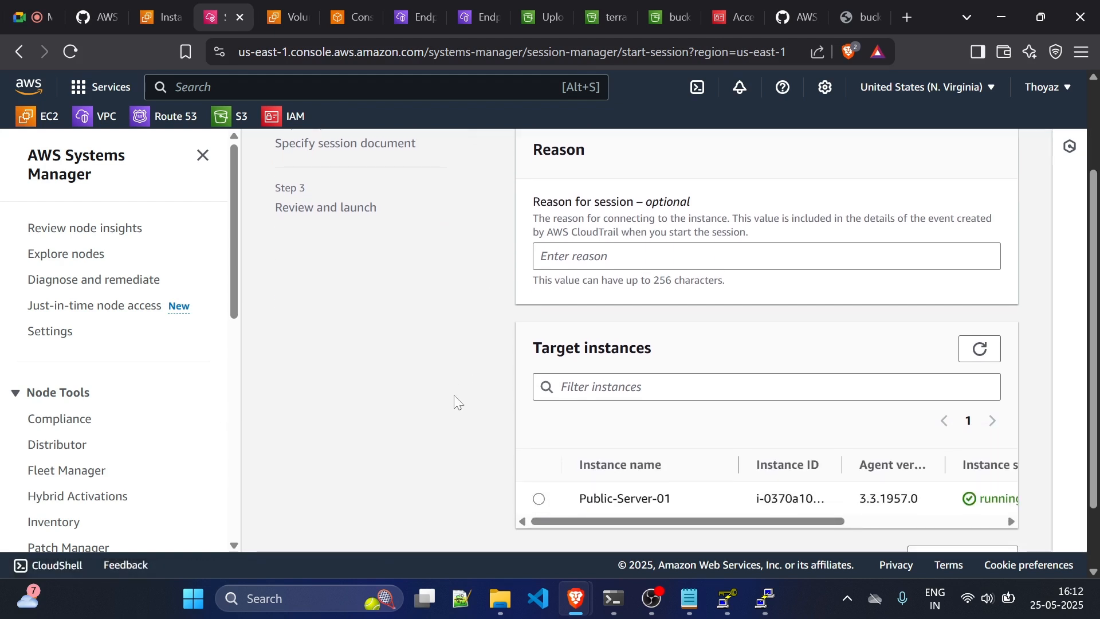
scroll(455, 400, up, 1)
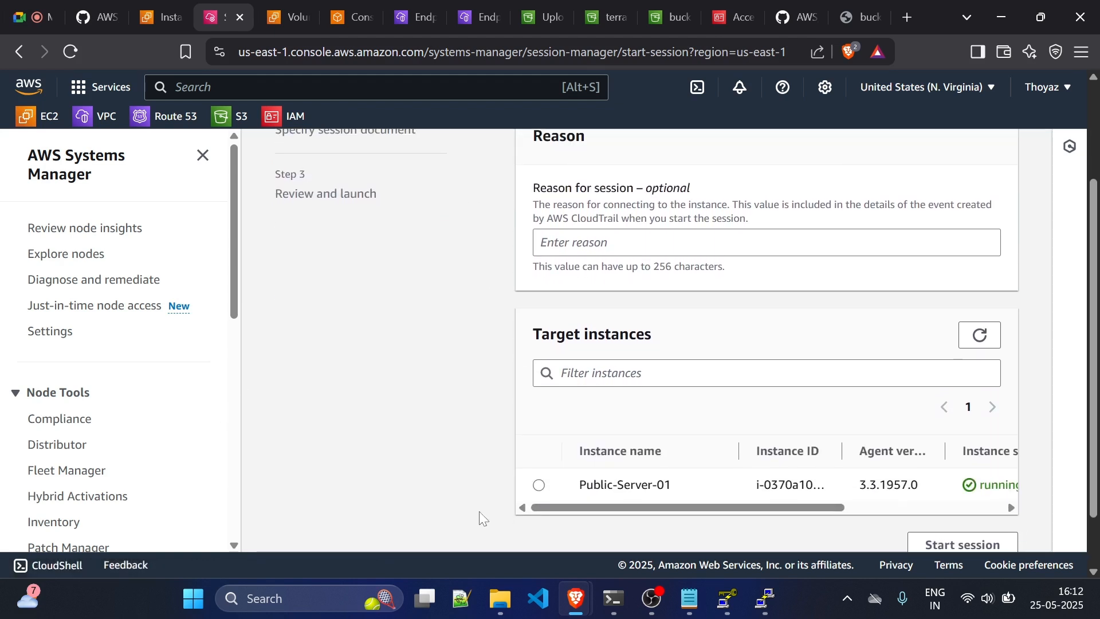
click(765, 598)
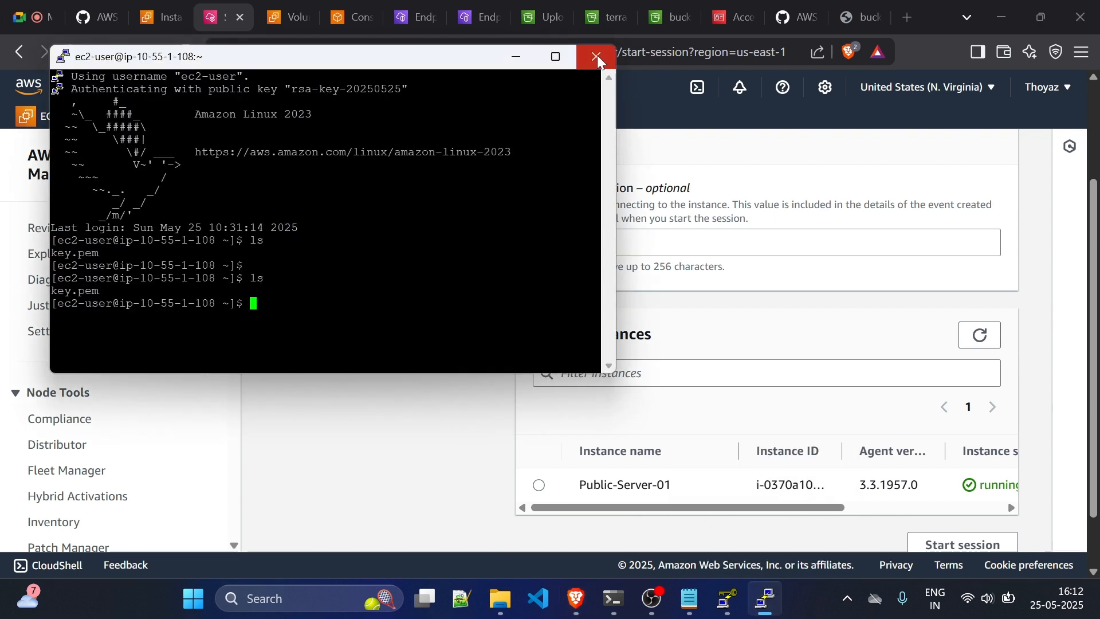
click(516, 57)
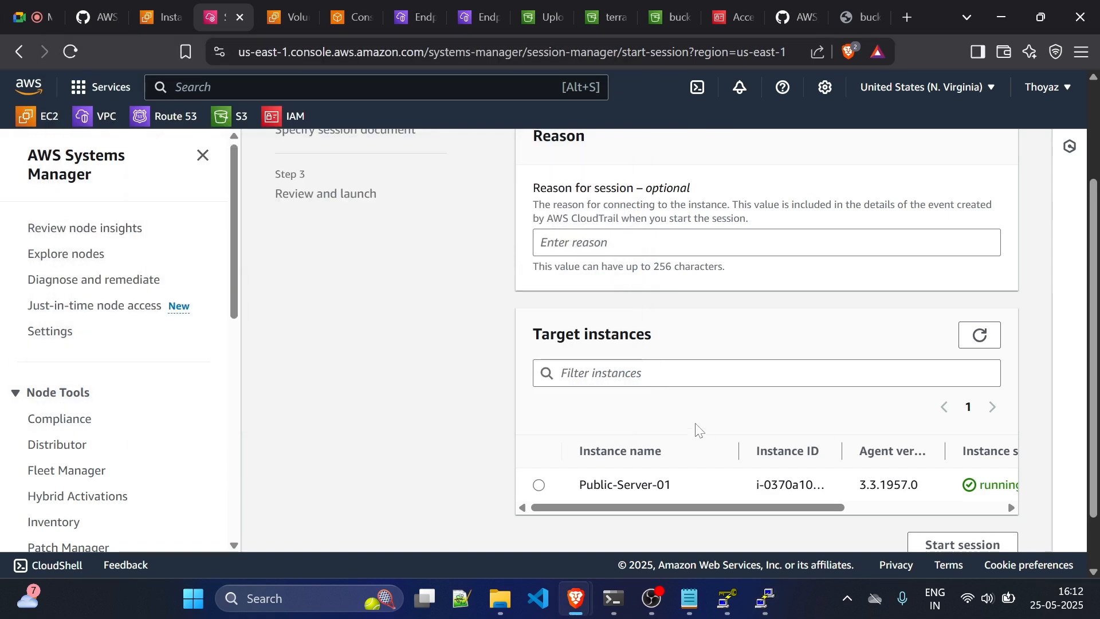
scroll(676, 438, down, 1)
scroll(655, 447, up, 3)
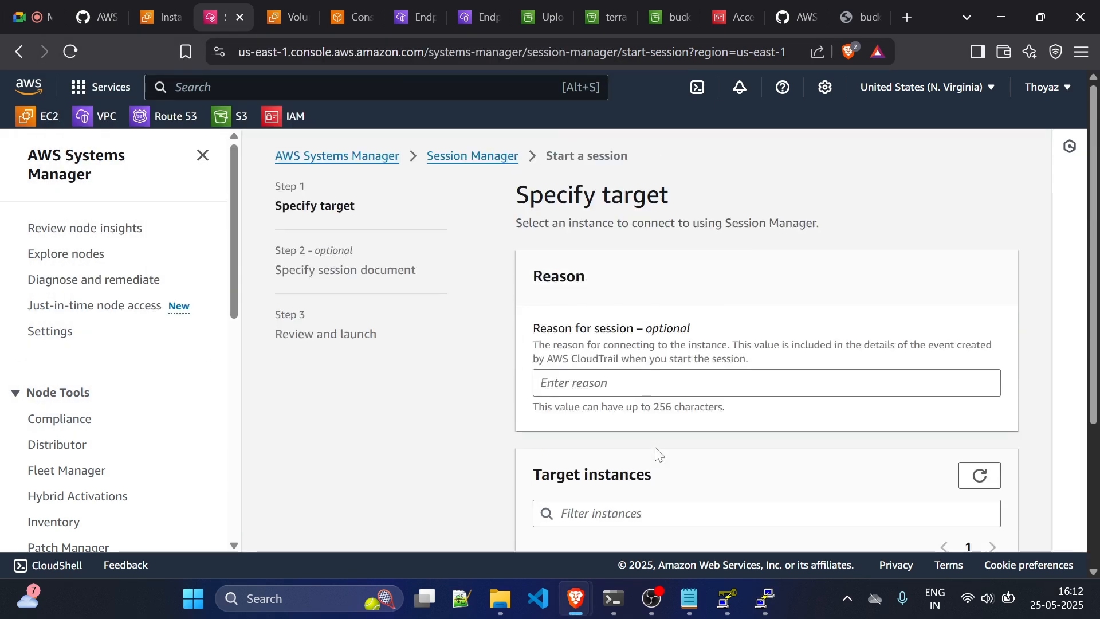
scroll(658, 453, down, 3)
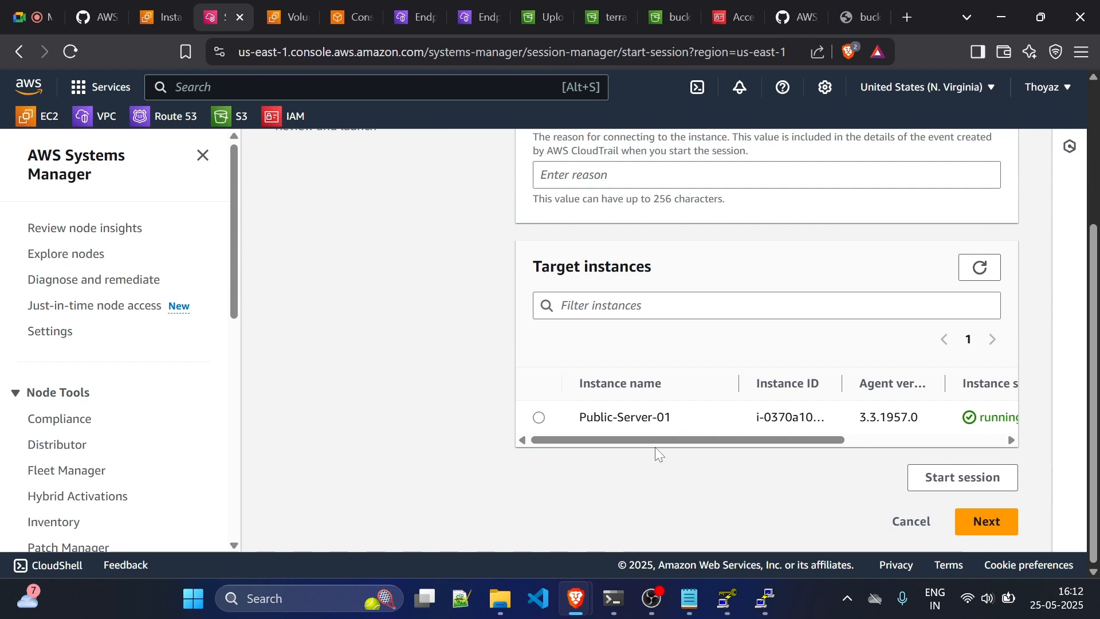
Reload the start-session page, widen the instance name column, and start a session on Private-Server-01.
key(F5)
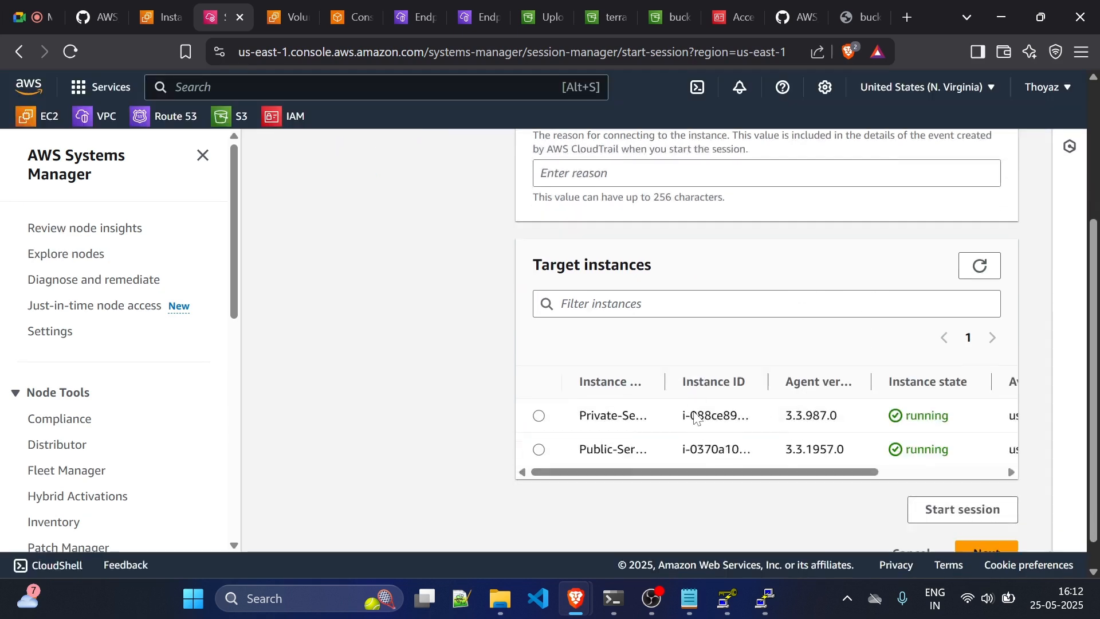
drag(666, 353, 709, 354)
scroll(726, 388, right, 2)
scroll(727, 388, left, 2)
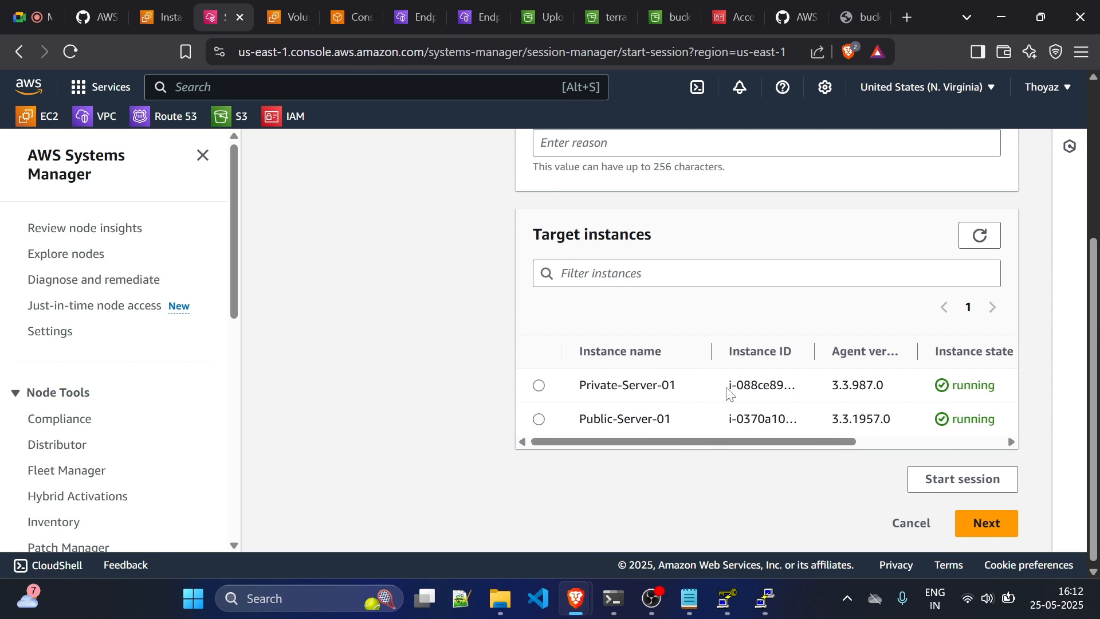
click(540, 386)
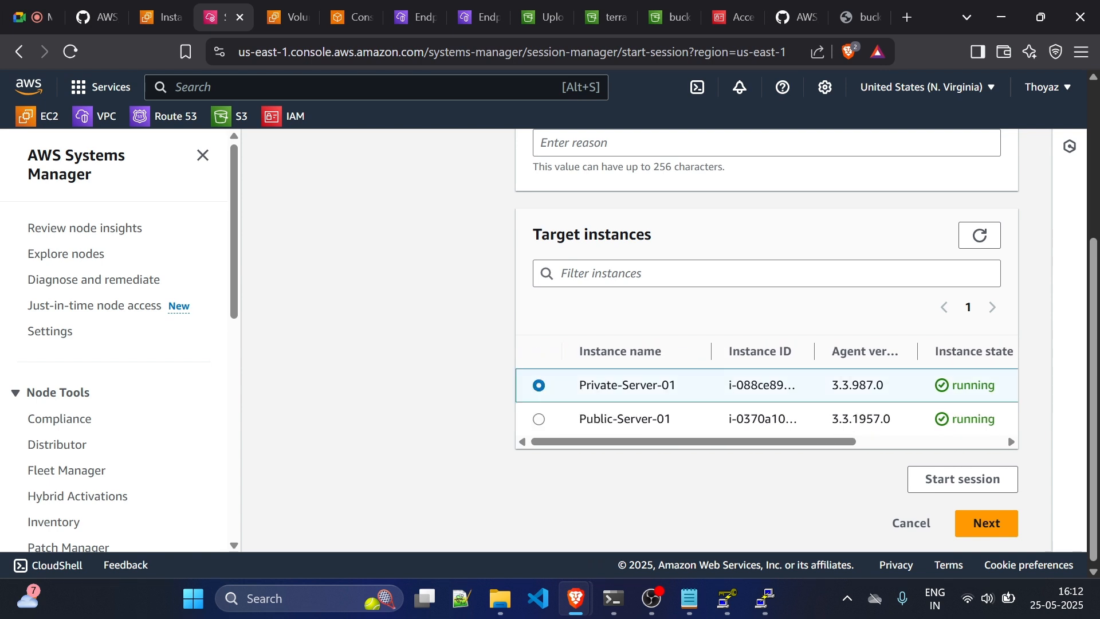
click(951, 484)
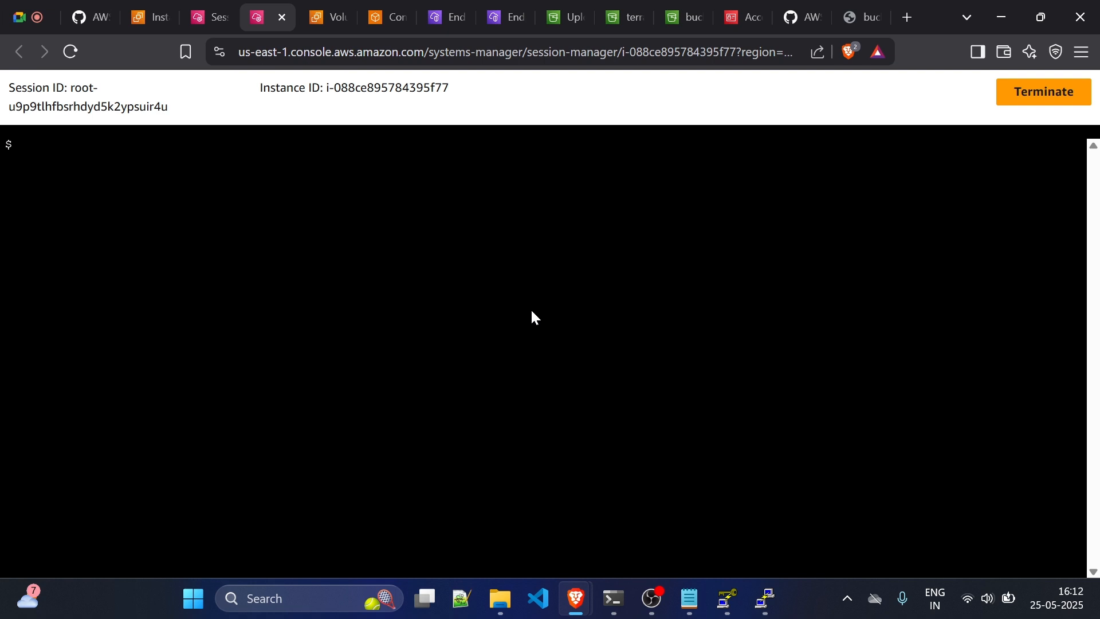
Open a bash shell in the private server session and switch to root with "sudo su -", consulting the class notes.
text(bash)
key(Return)
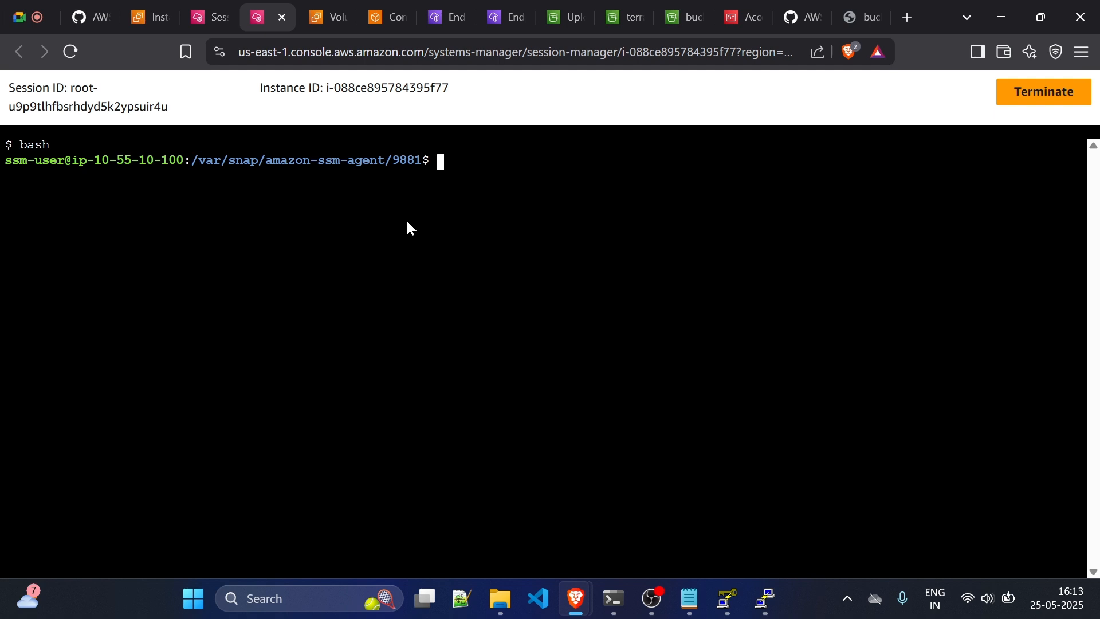
text(sudo)
click(85, 5)
scroll(527, 359, down, 3)
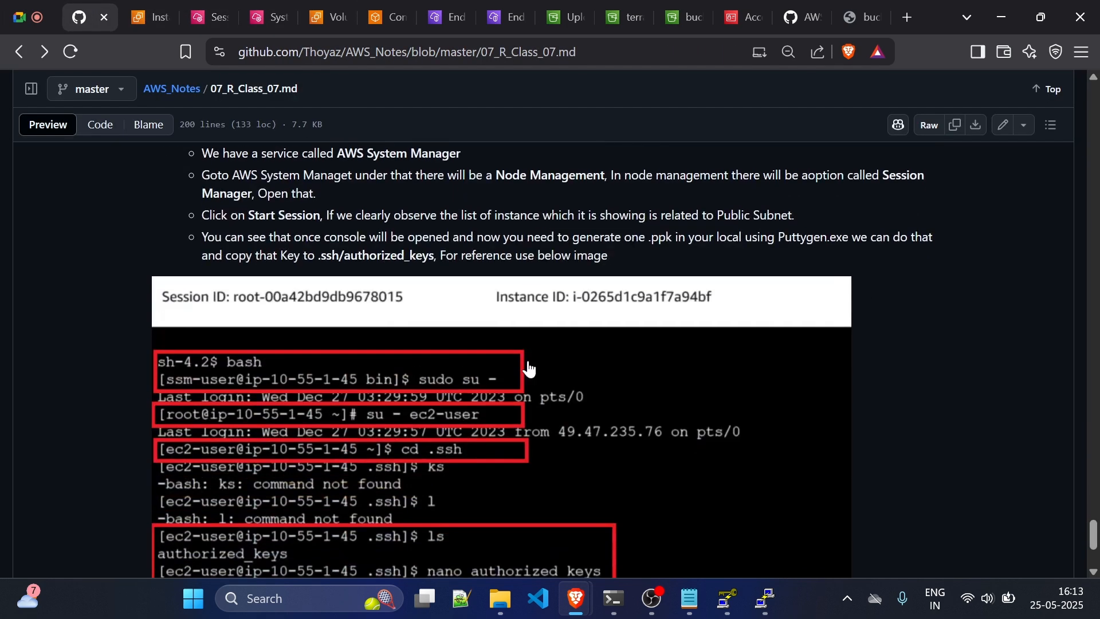
click(274, 5)
text(su -)
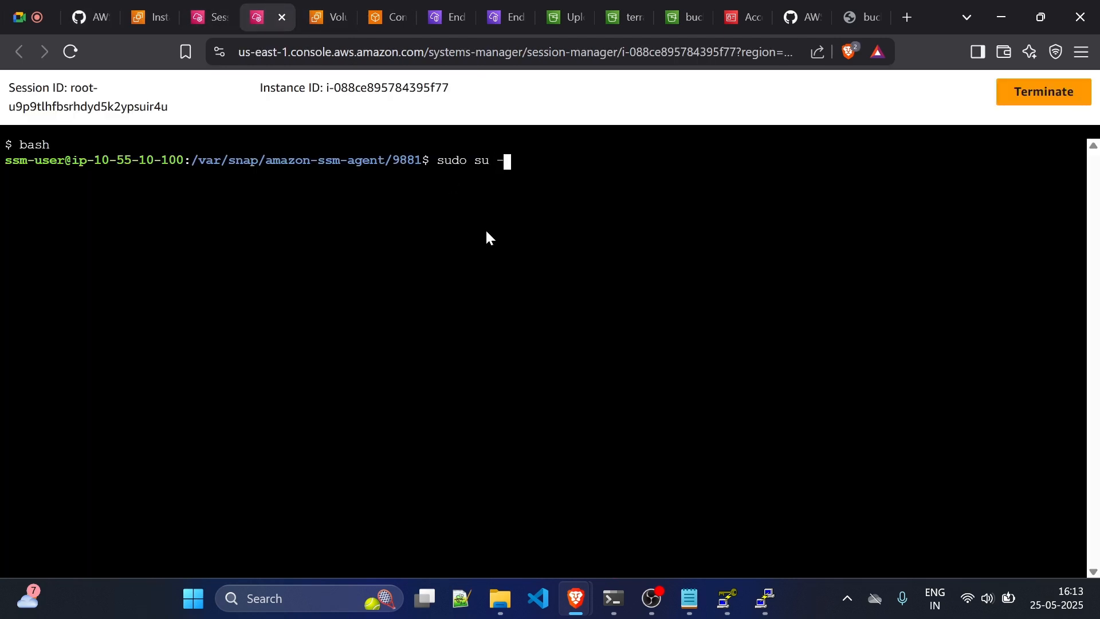
key(Return)
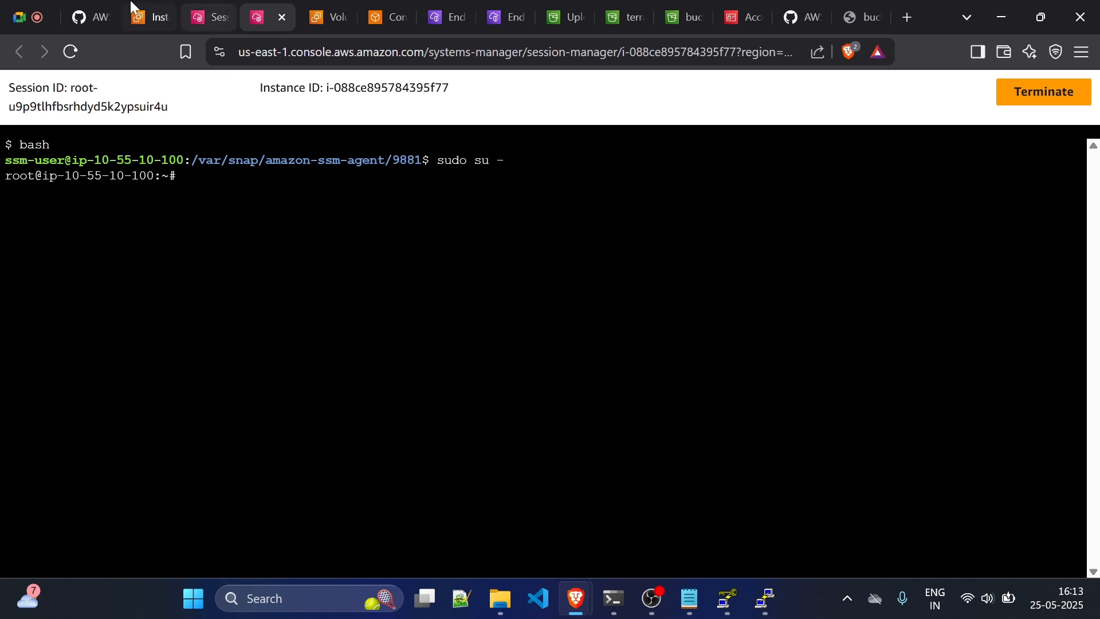
Check the class notes for the user-switch command and try to change to the ubuntu user with "sudo - ubuntu".
click(90, 12)
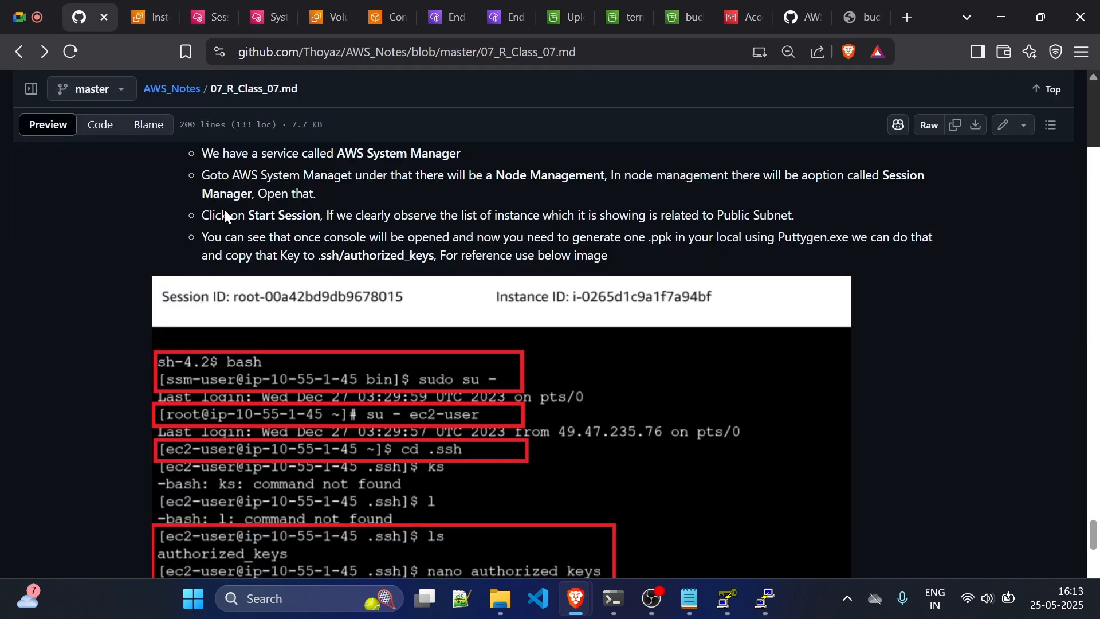
click(265, 7)
text(sudo su -)
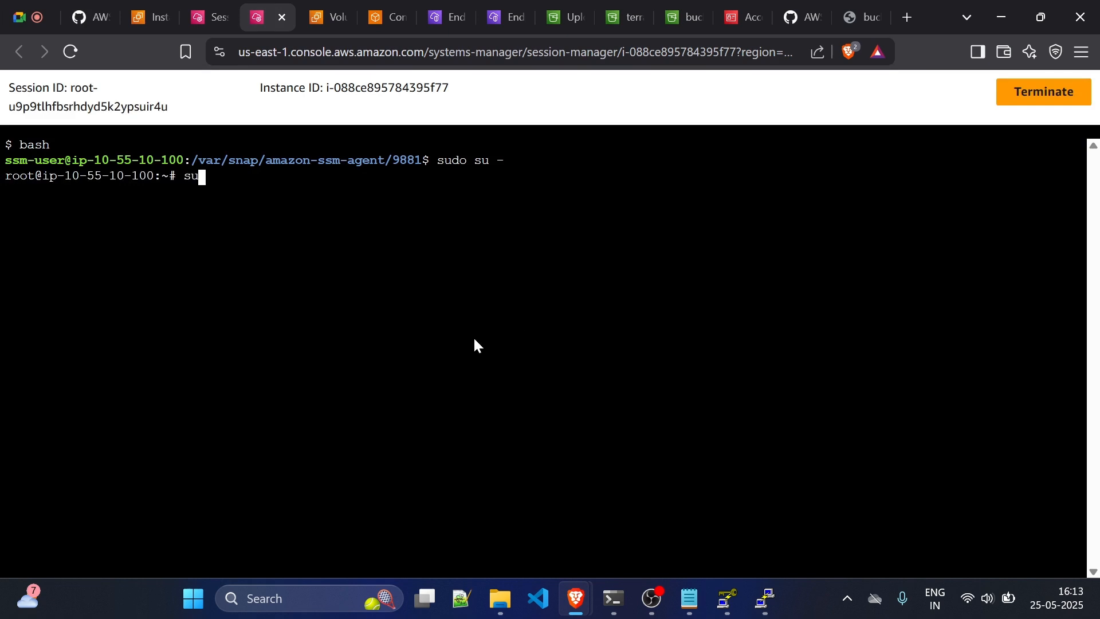
text( 0)
key(BackSpace)
text(- ubuntu)
key(Return)
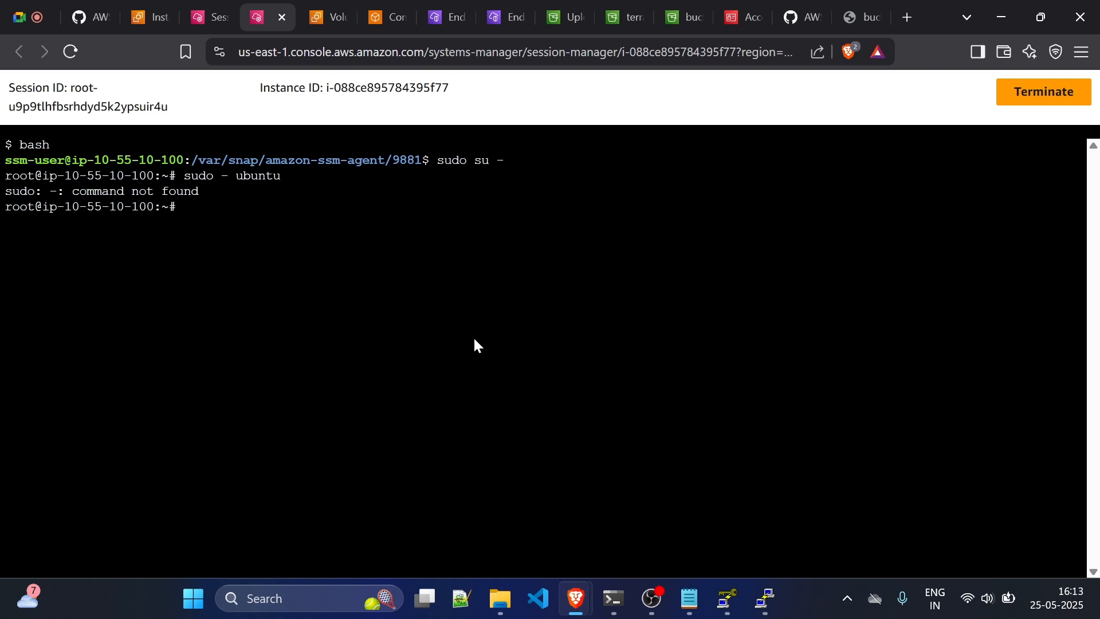
Correct the recalled command against the class notes and switch to the ubuntu user with "su - ubuntu".
key(Up)
key(Left)
key(Left)
key(Left)
key(Left)
key(Left)
key(Left)
key(Left)
key(Left)
key(Left)
key(BackSpace)
key(BackSpace)
key(BackSpace)
key(BackSpace)
click(108, 8)
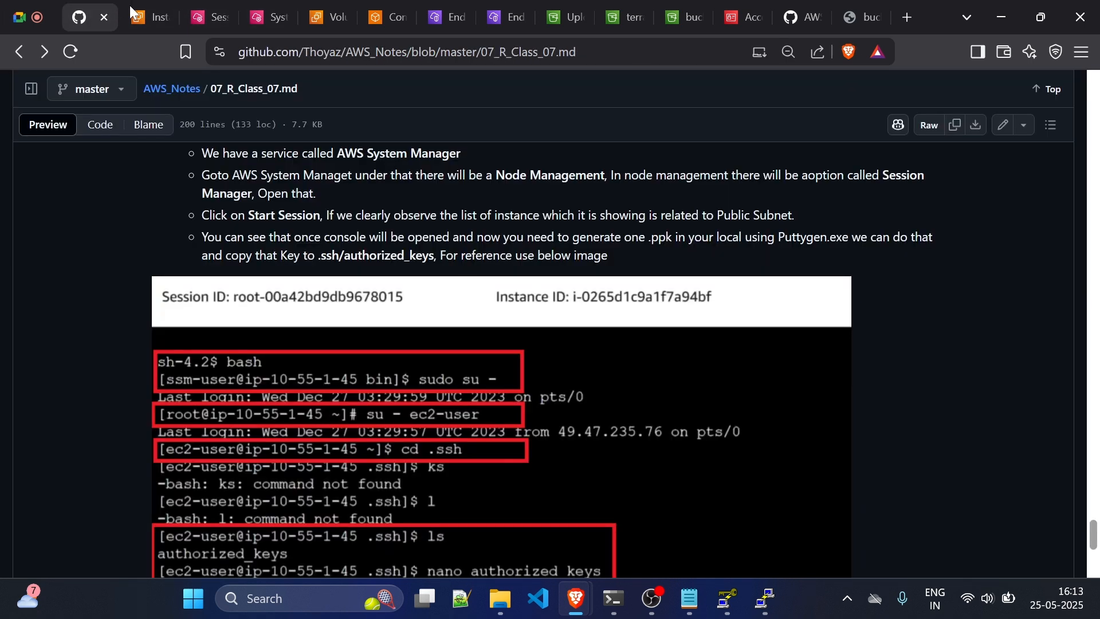
click(260, 16)
text(su - ubuntu)
key(Return)
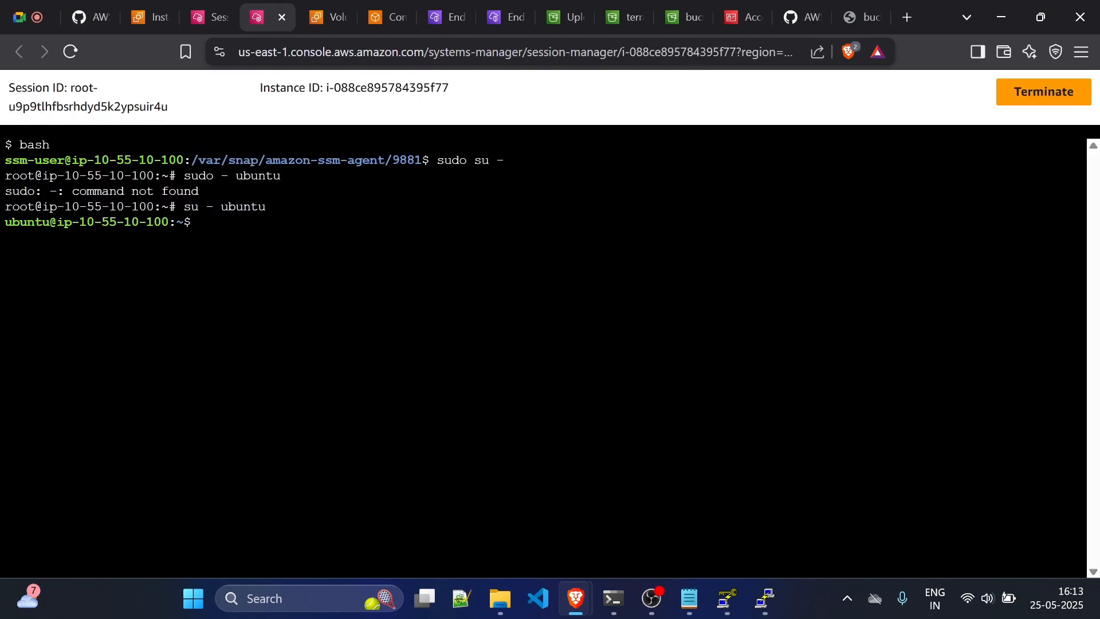
Go to the ubuntu user's .ssh directory and list its files.
key(Return)
text(cd .ssh)
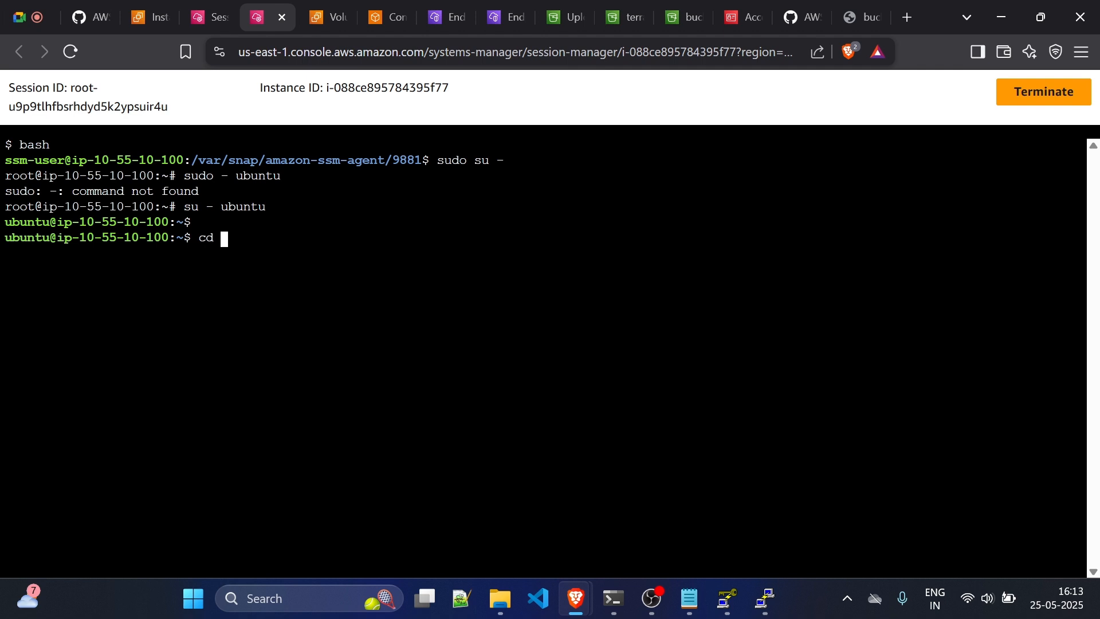
key(Return)
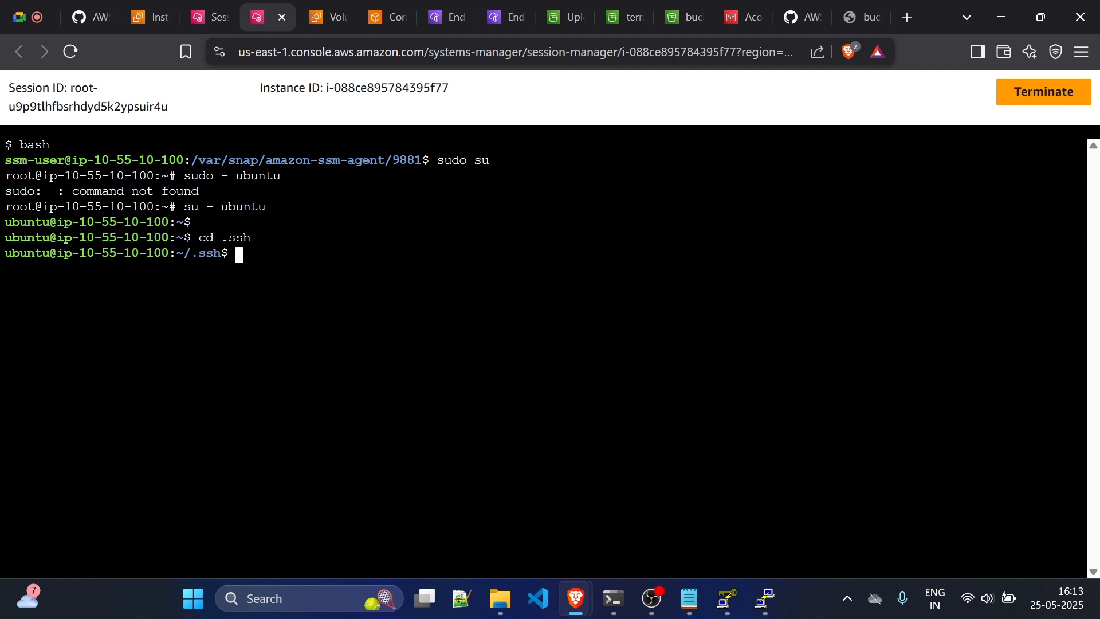
key(Return)
text(ls)
key(Return)
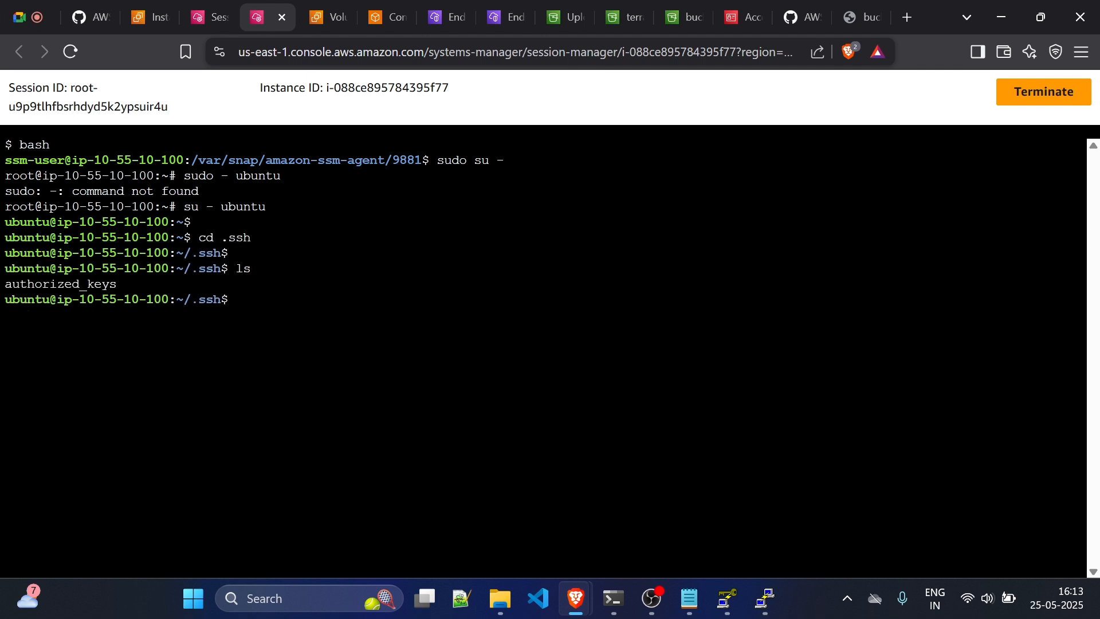
Open authorized_keys in nano and move to the line below the existing key.
key(Return)
text(nano aut)
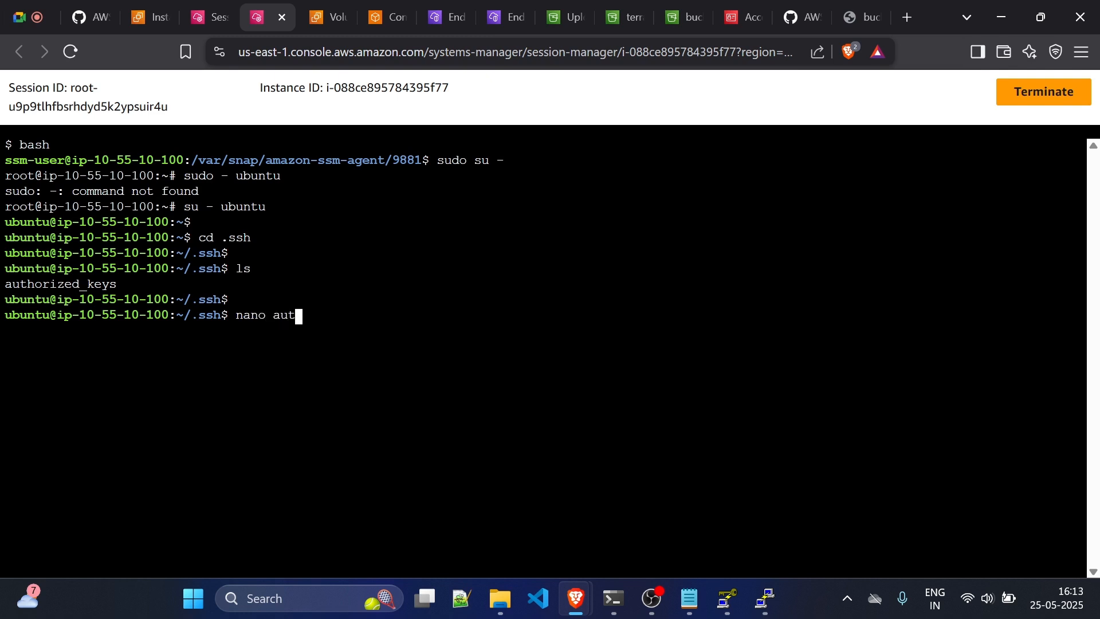
key(Tab)
key(Return)
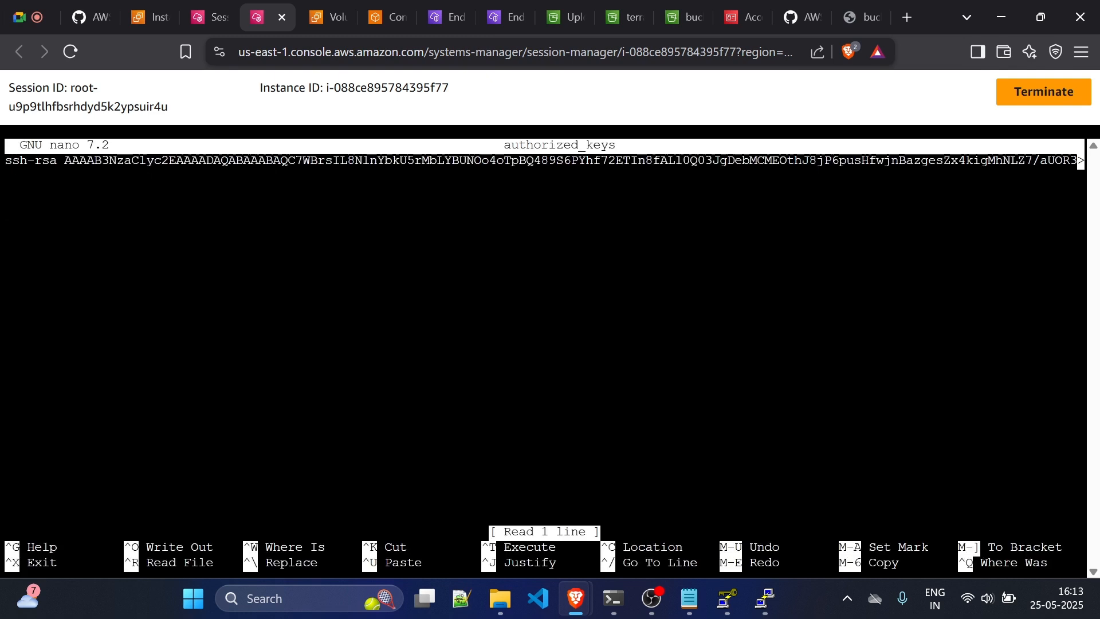
key(Down)
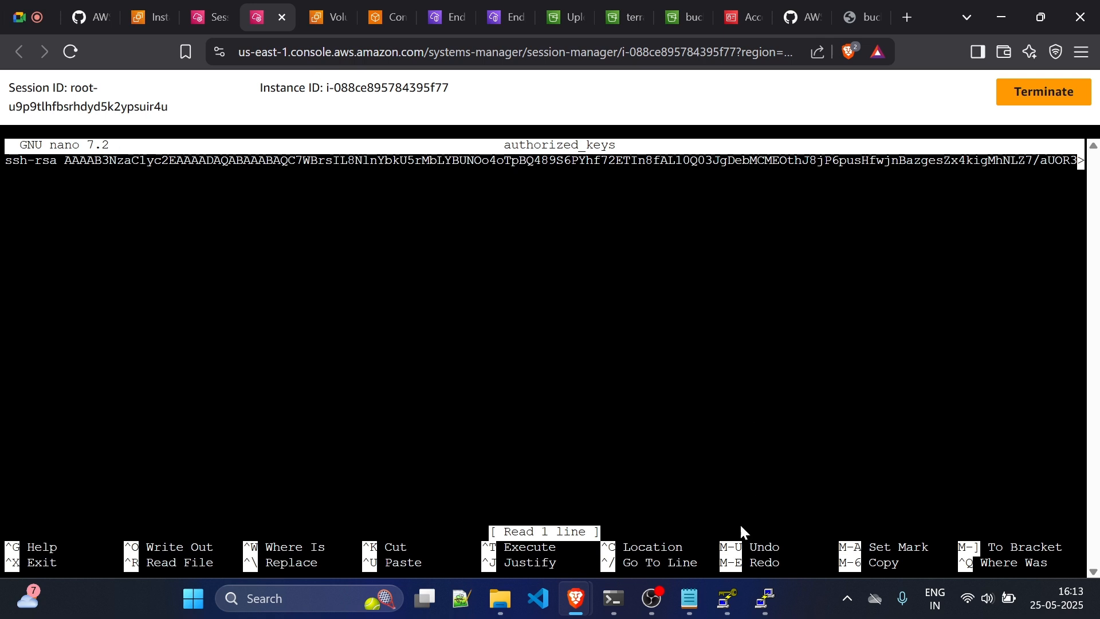
Copy the new public key from Notepad, paste it below the existing key in authorized_keys, and save the file.
click(690, 599)
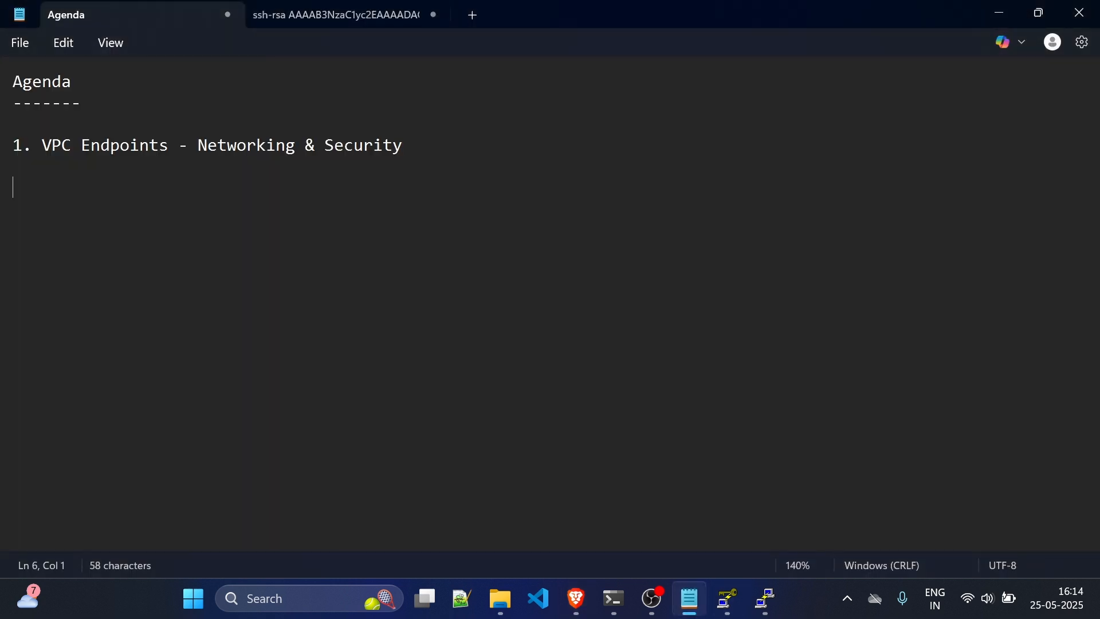
click(386, 5)
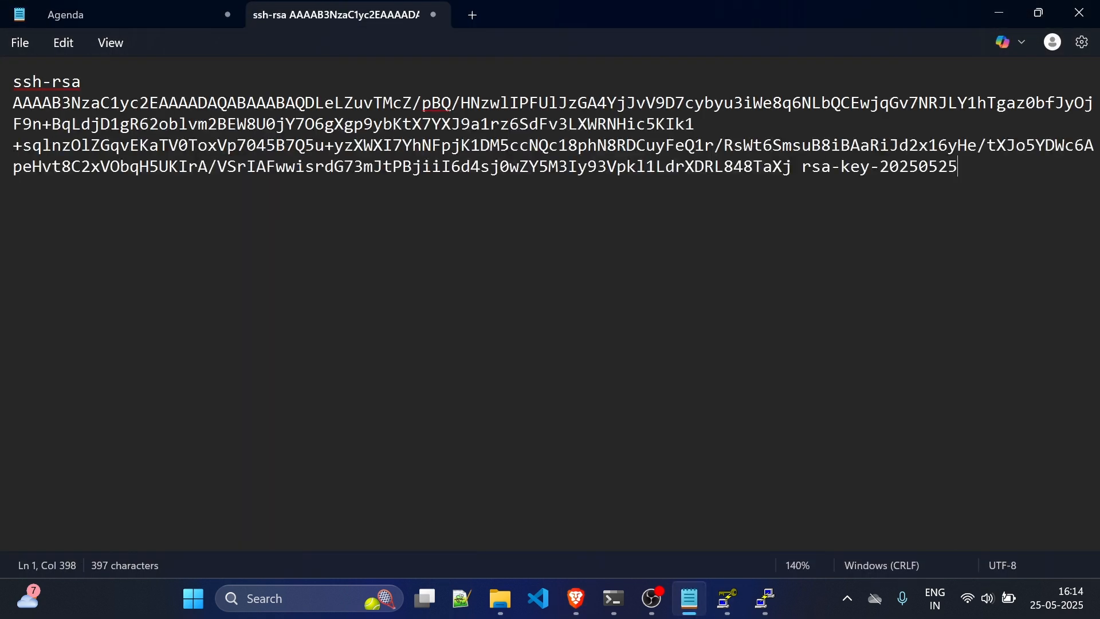
key(ctrl+a)
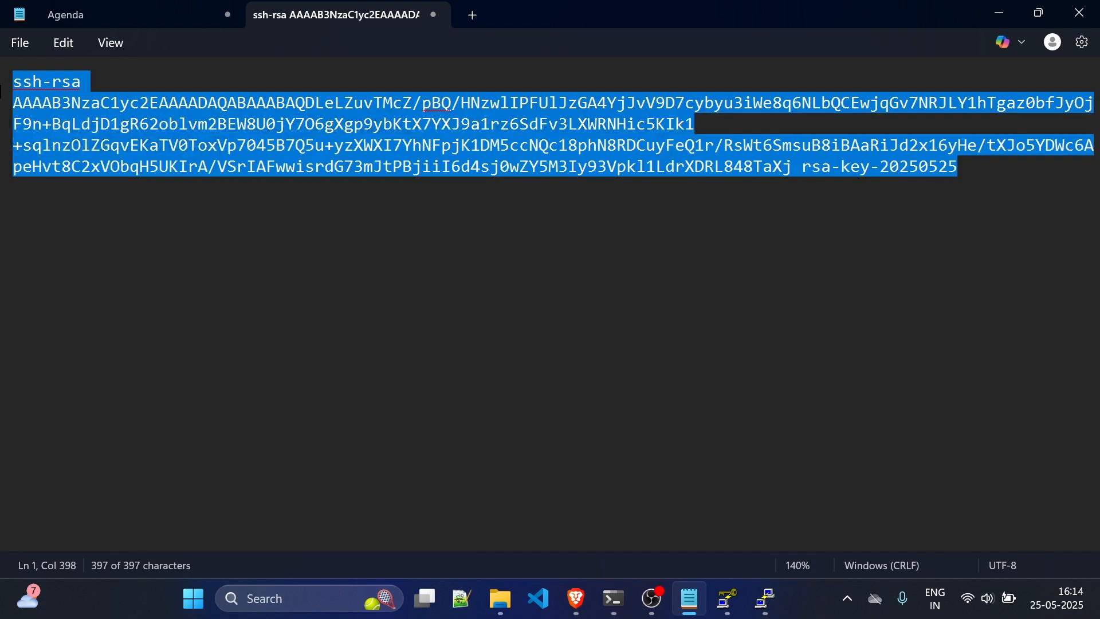
key(alt+Tab)
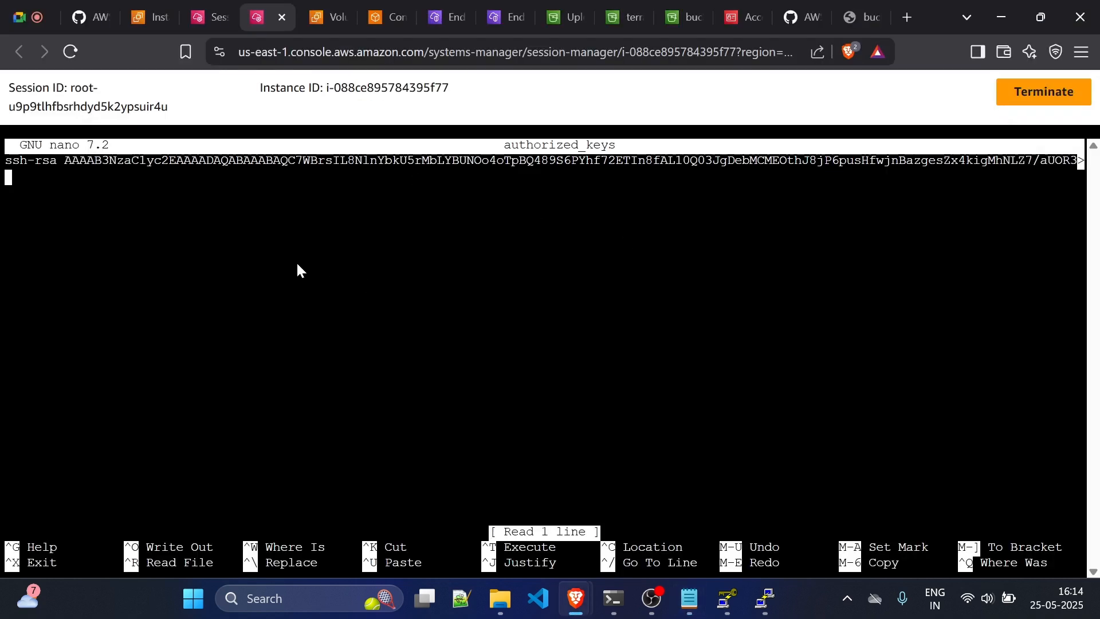
key(Return)
key(ctrl+v)
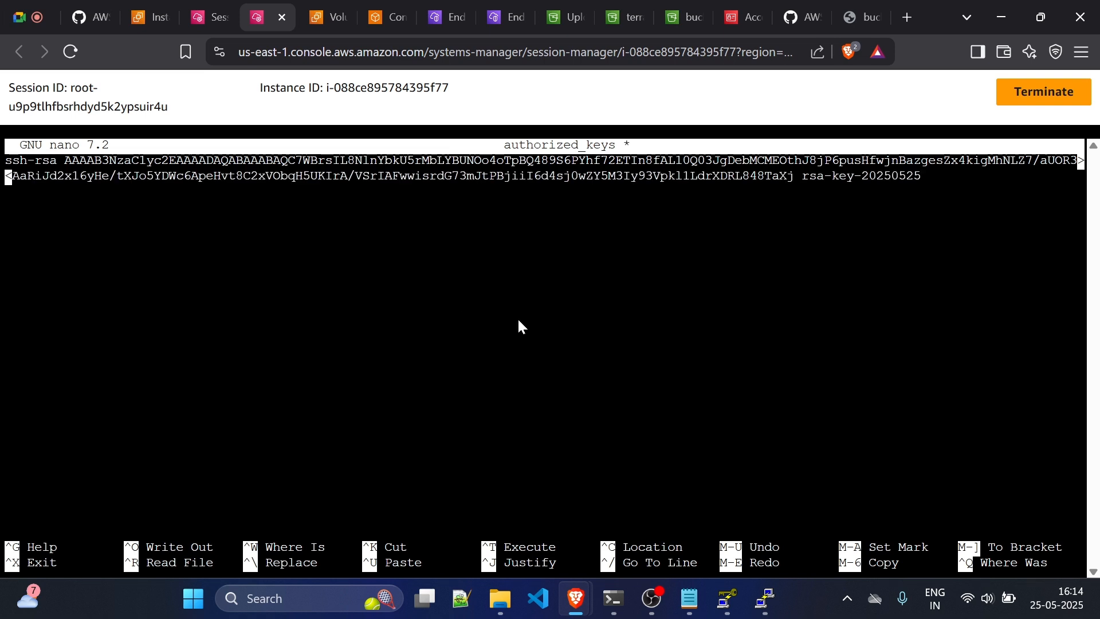
key(ctrl+x)
key(y)
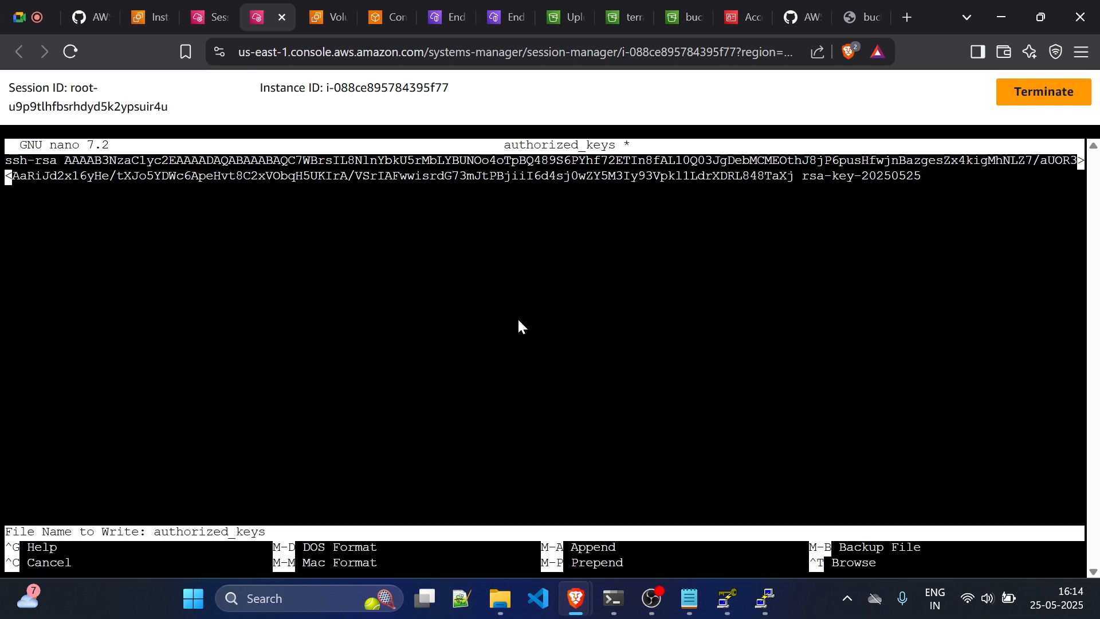
key(Return)
key(Return)
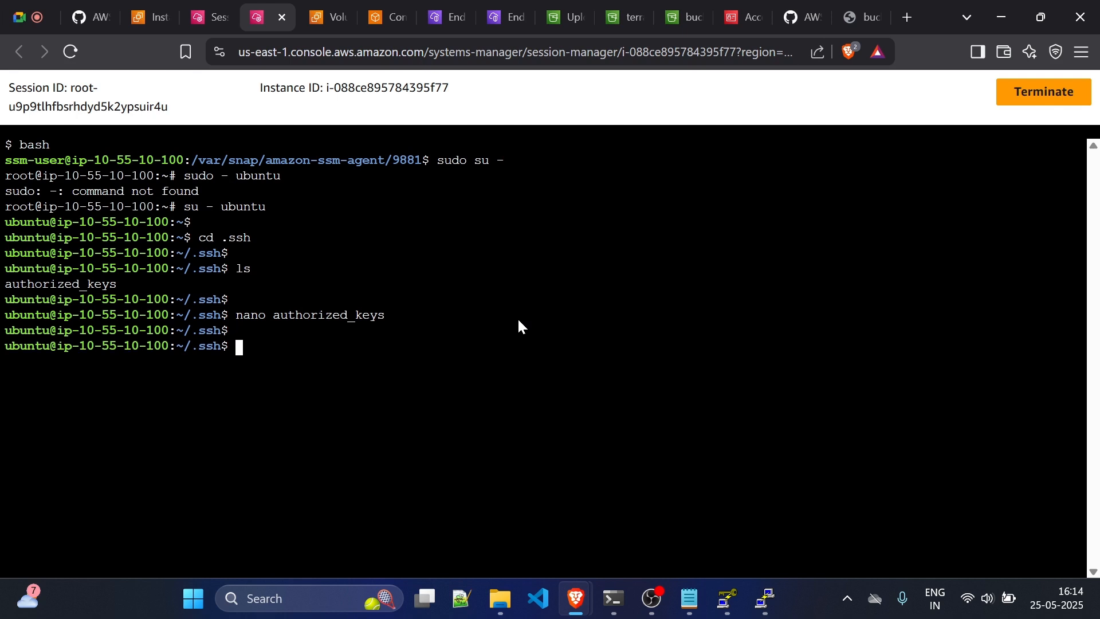
click(753, 602)
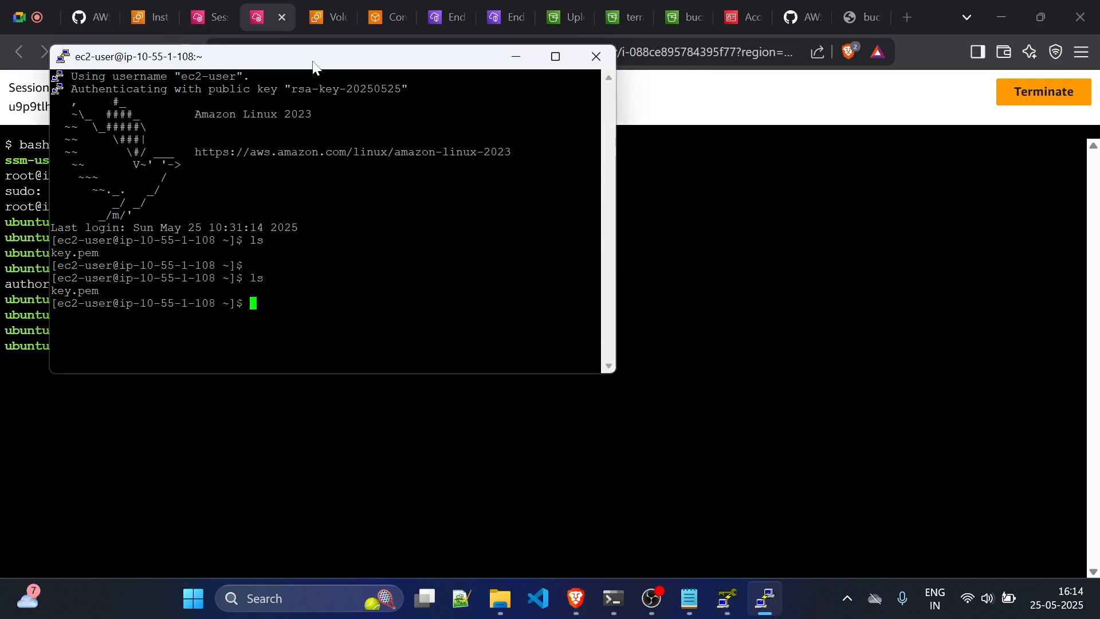
right_click(313, 62)
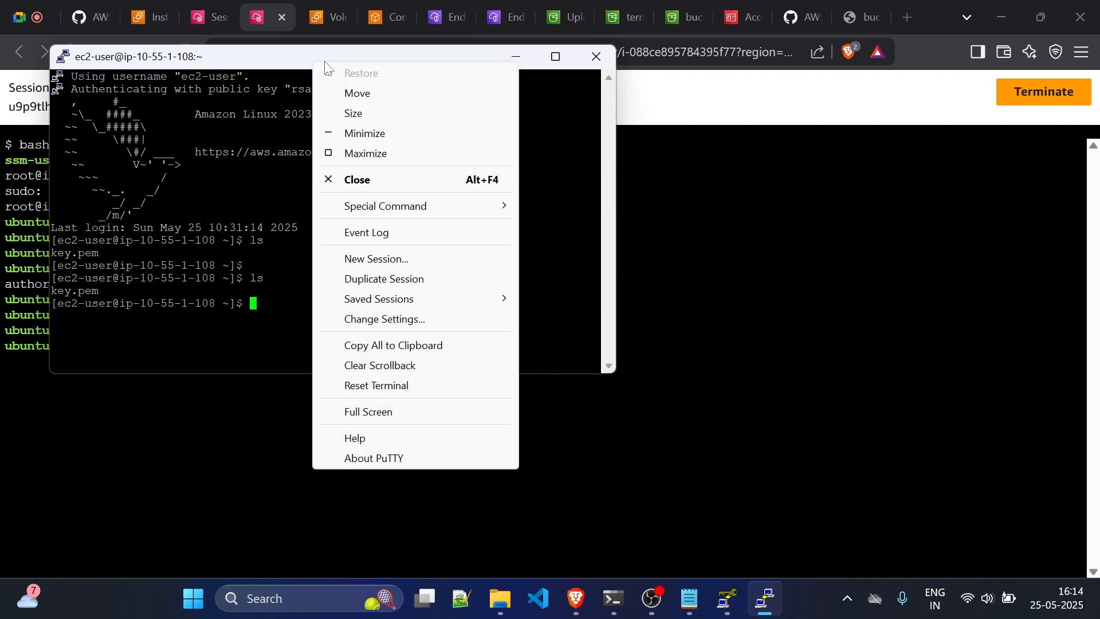
click(393, 259)
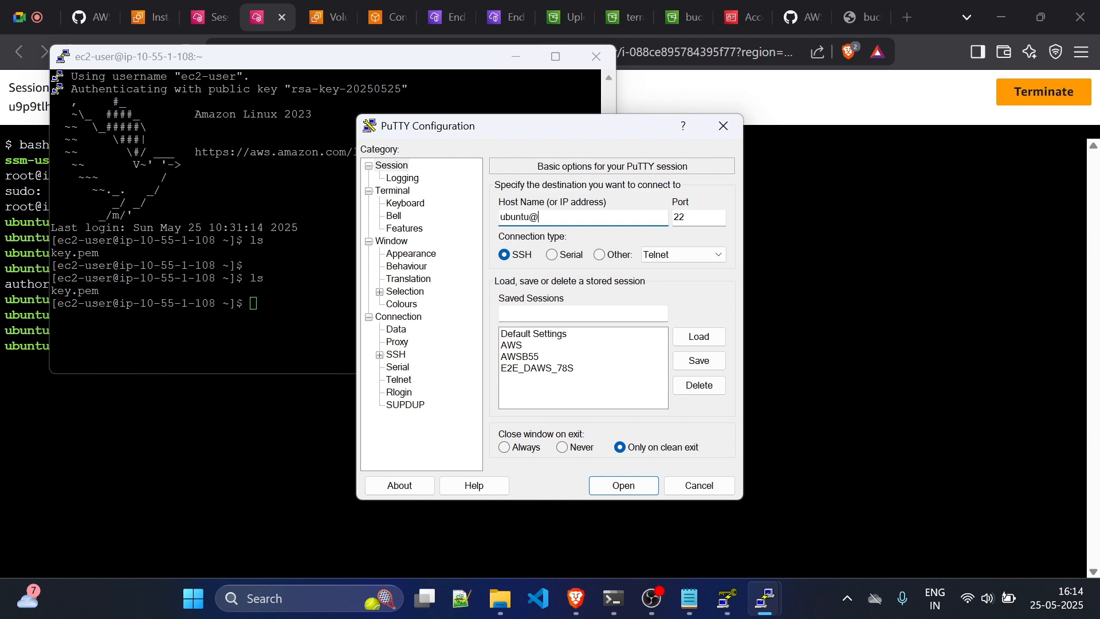
click(156, 13)
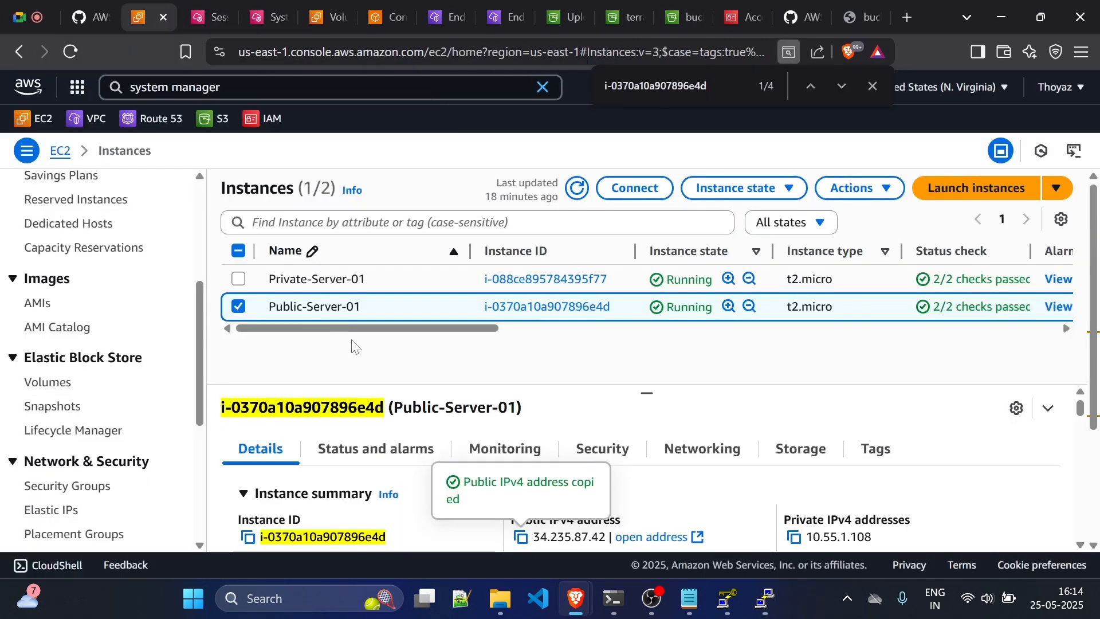
click(239, 308)
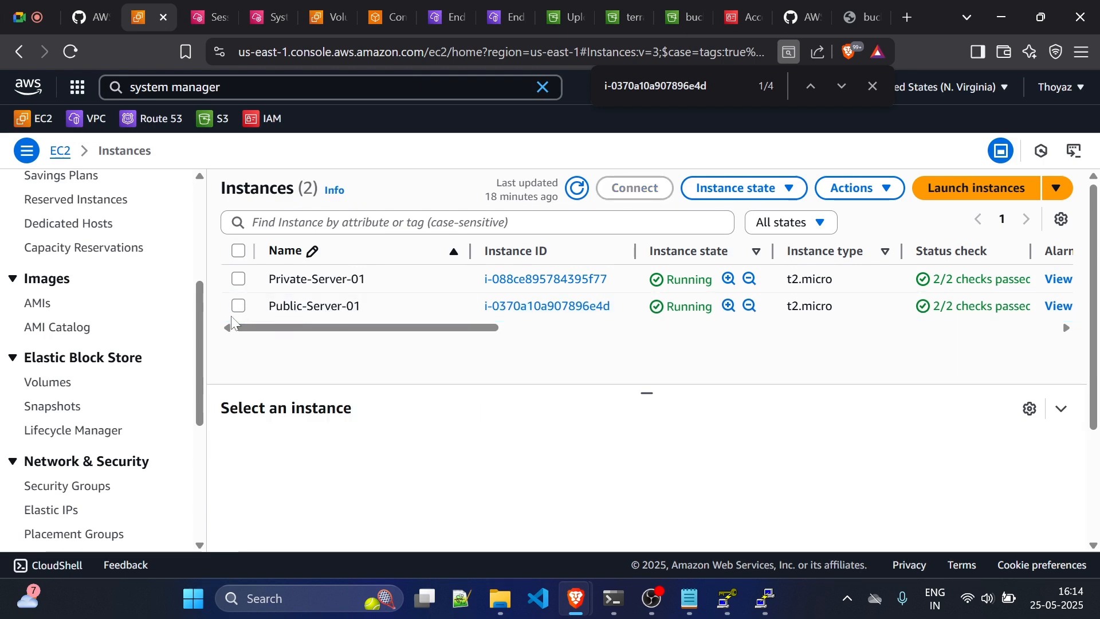
click(238, 307)
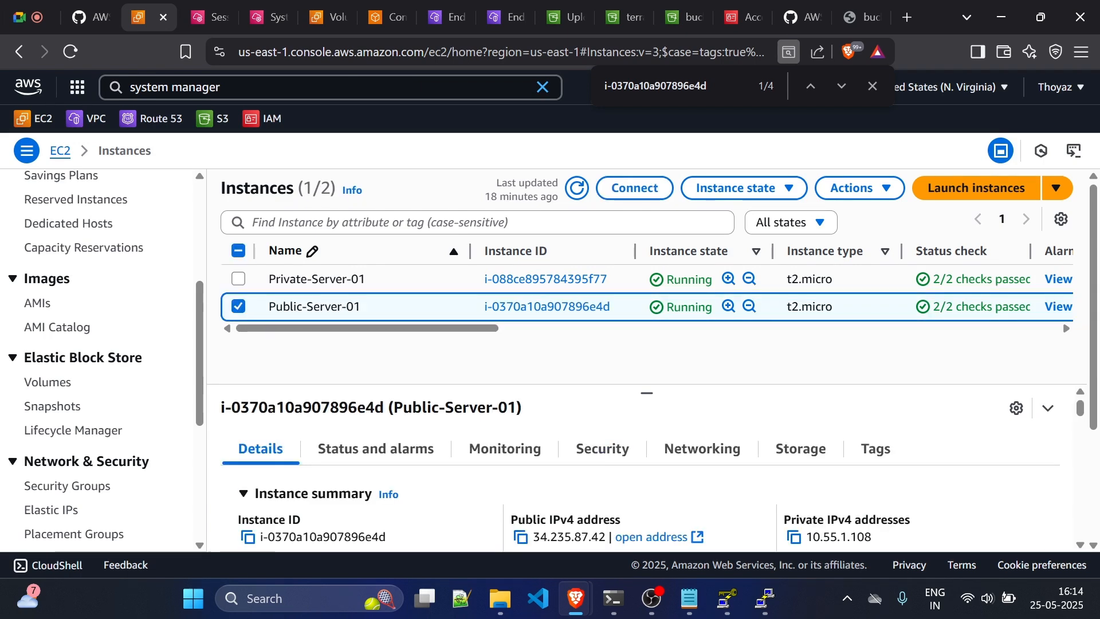
click(520, 538)
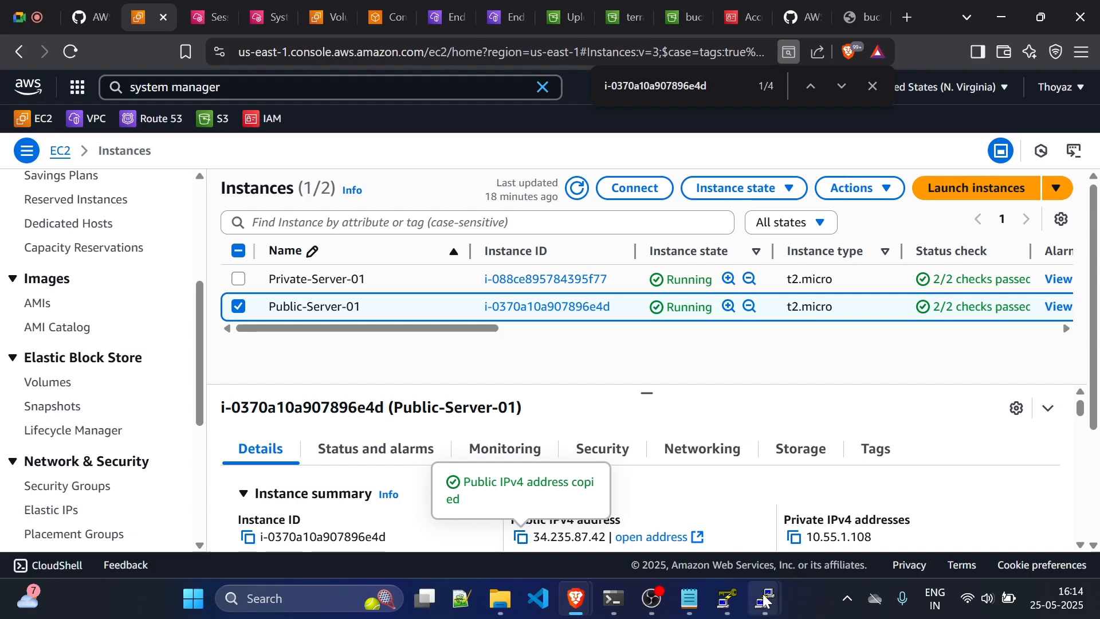
mouse_move(766, 600)
click(802, 531)
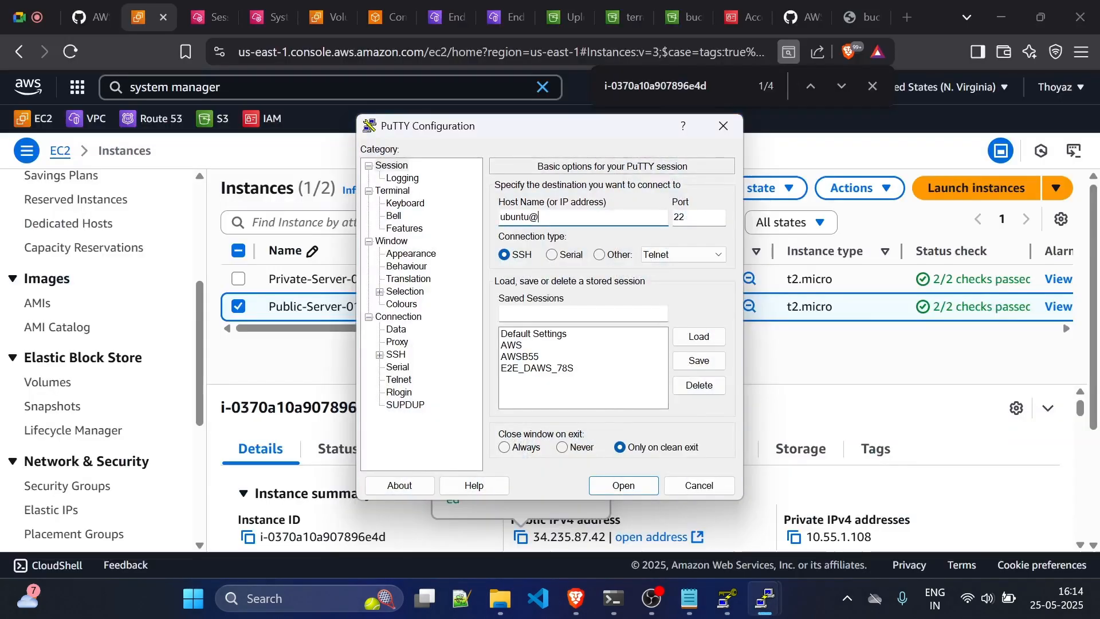
key(ctrl+v)
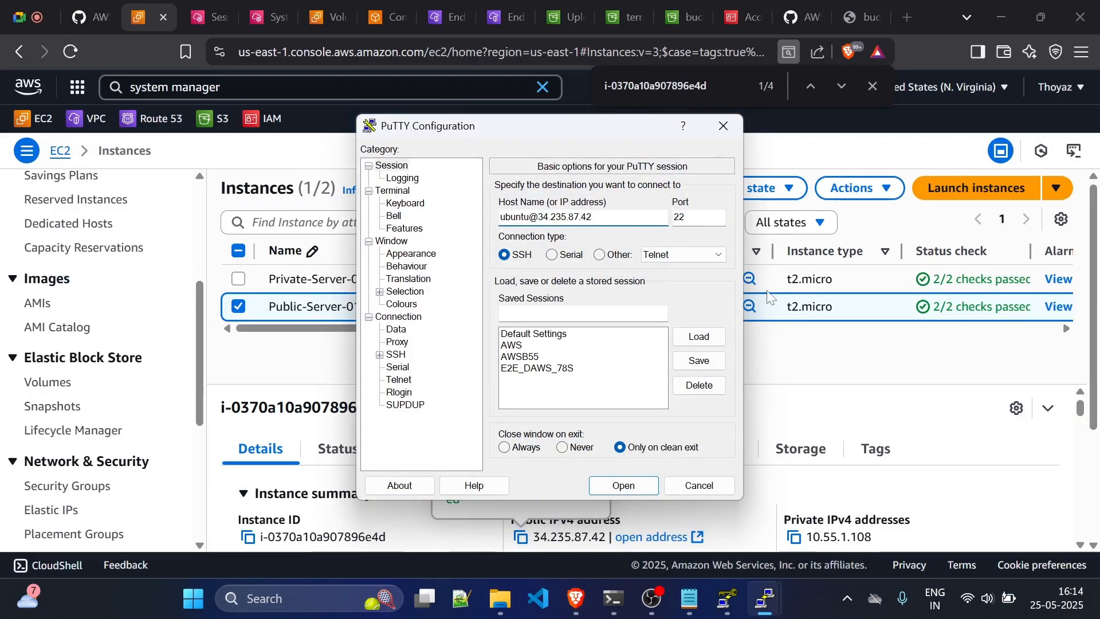
Select the private key file from the AWS-EP folder for SSH authentication and try to connect as ubuntu.
click(379, 354)
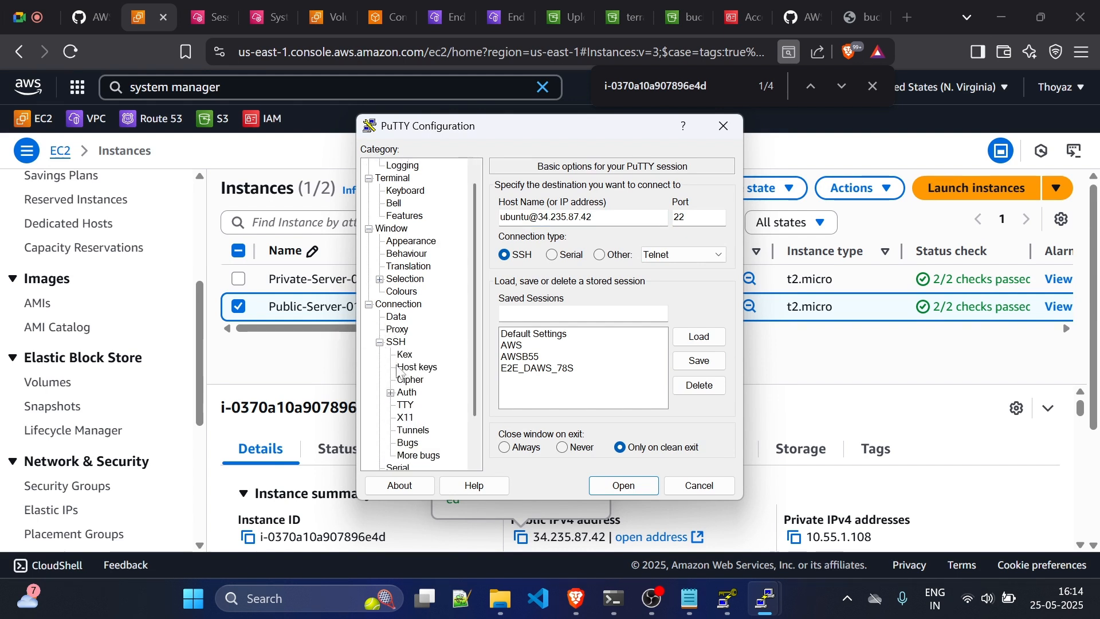
click(390, 394)
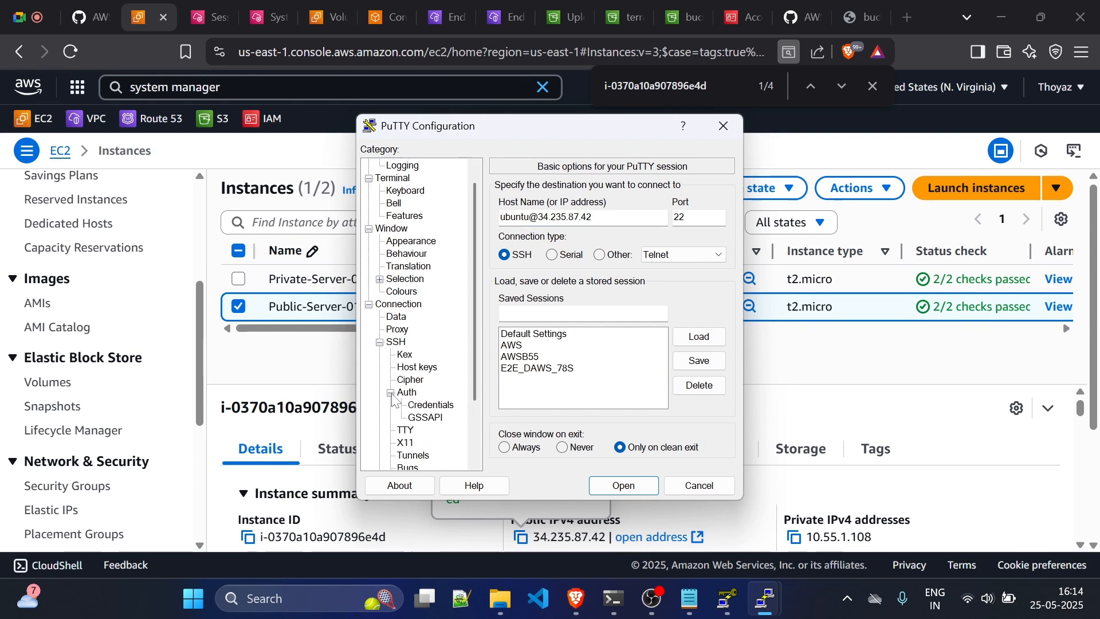
click(424, 406)
click(707, 224)
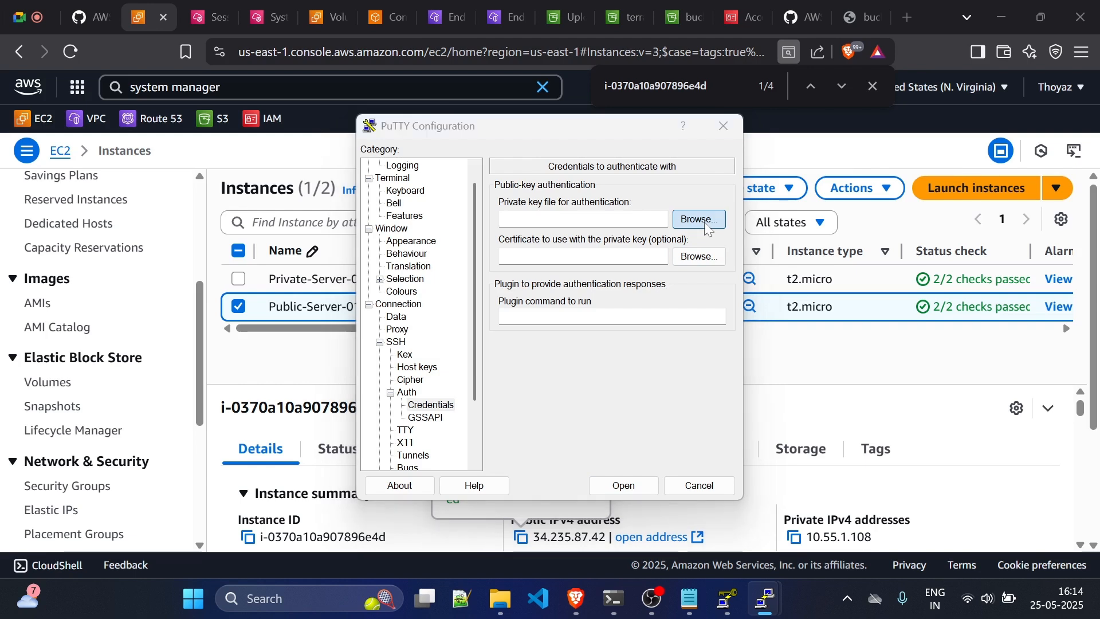
click(620, 282)
click(751, 475)
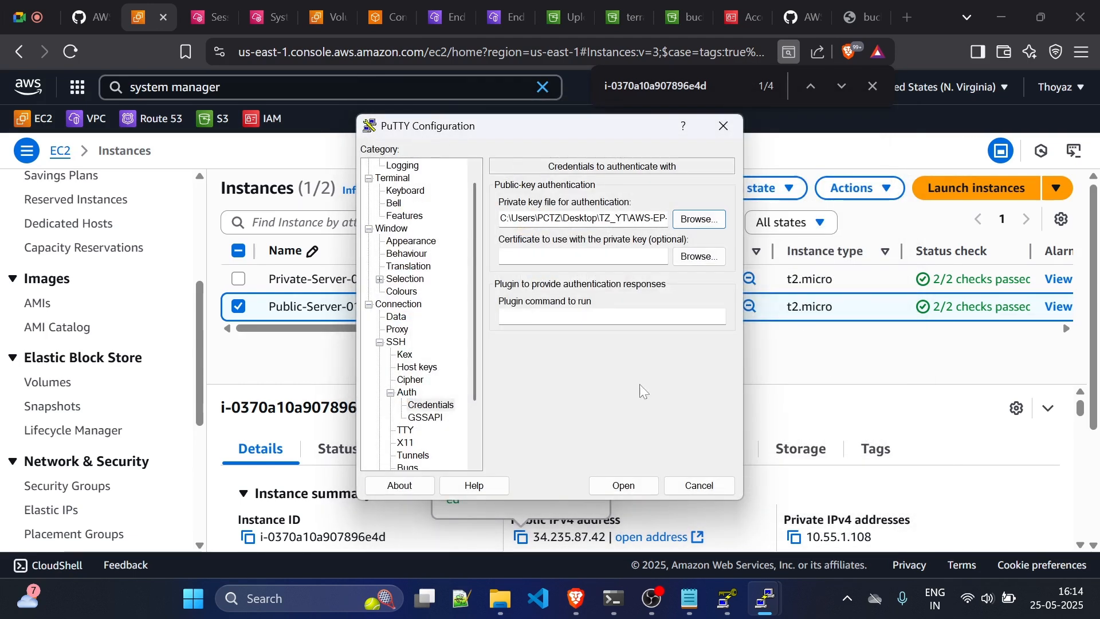
click(623, 485)
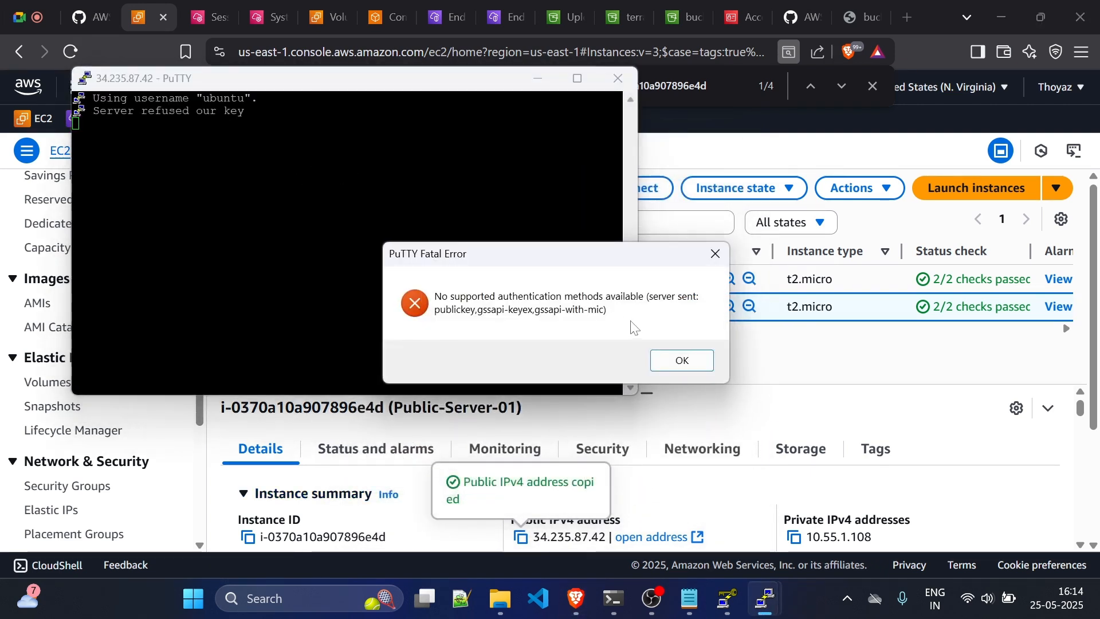
click(694, 365)
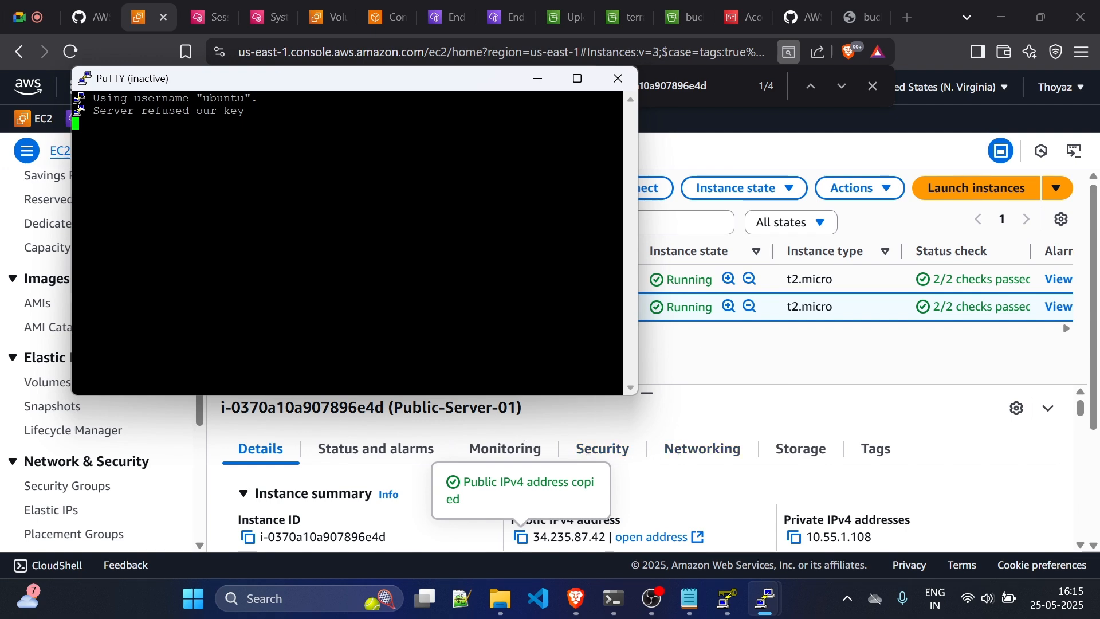
Switch to the Session Manager terminal, list the .ssh folder and print the contents of authorized_keys.
key(alt+Tab)
key(alt+Tab)
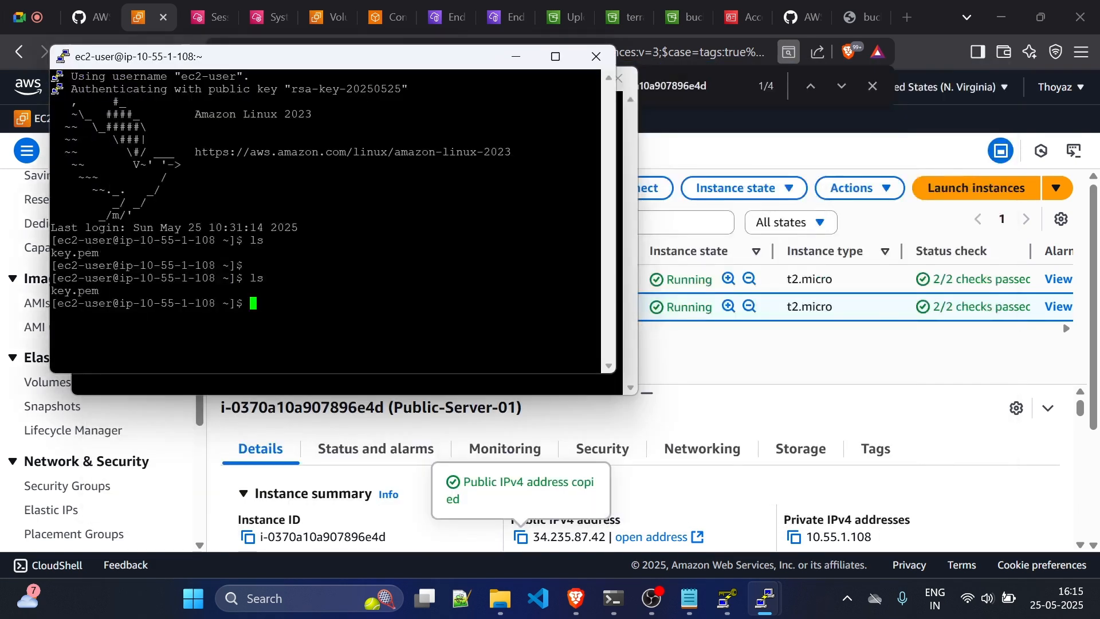
key(alt+Tab)
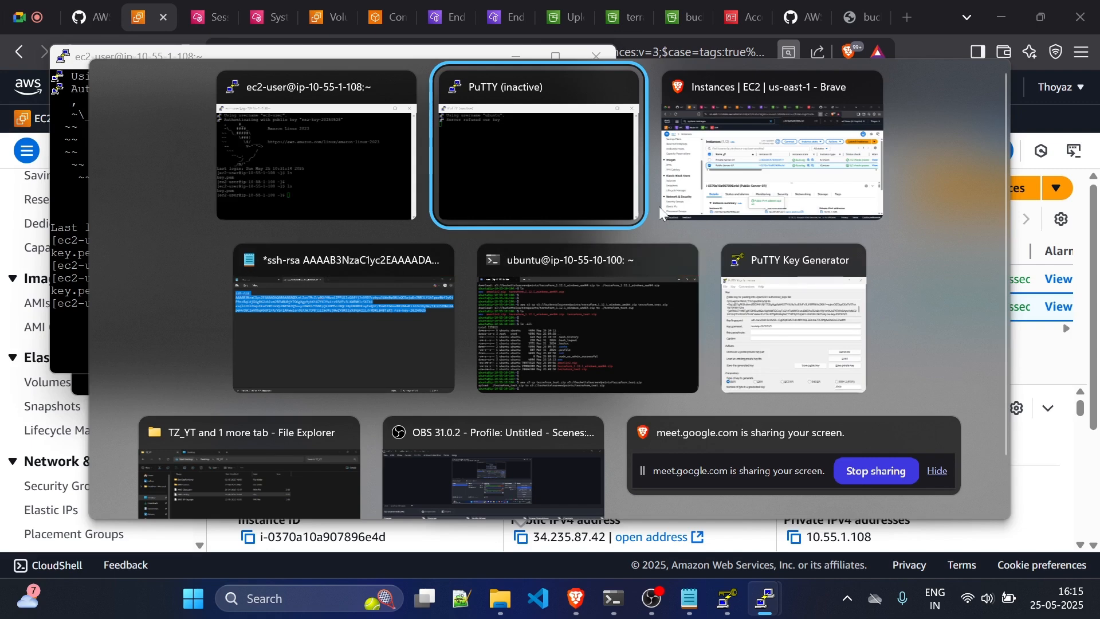
click(764, 140)
click(247, 6)
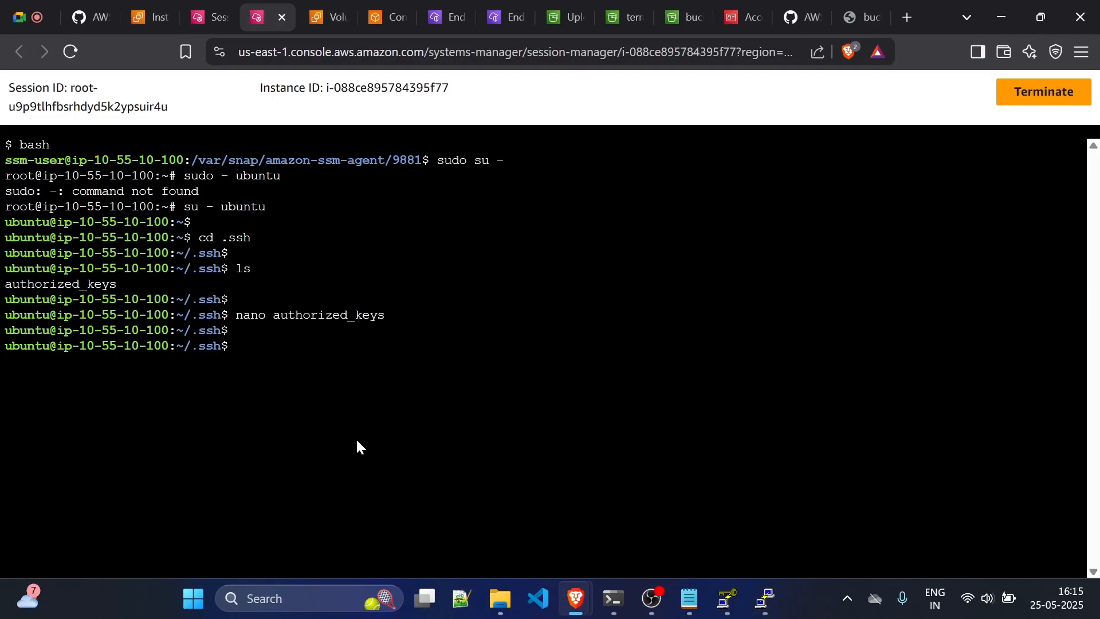
text(ls)
key(Return)
text(cat )
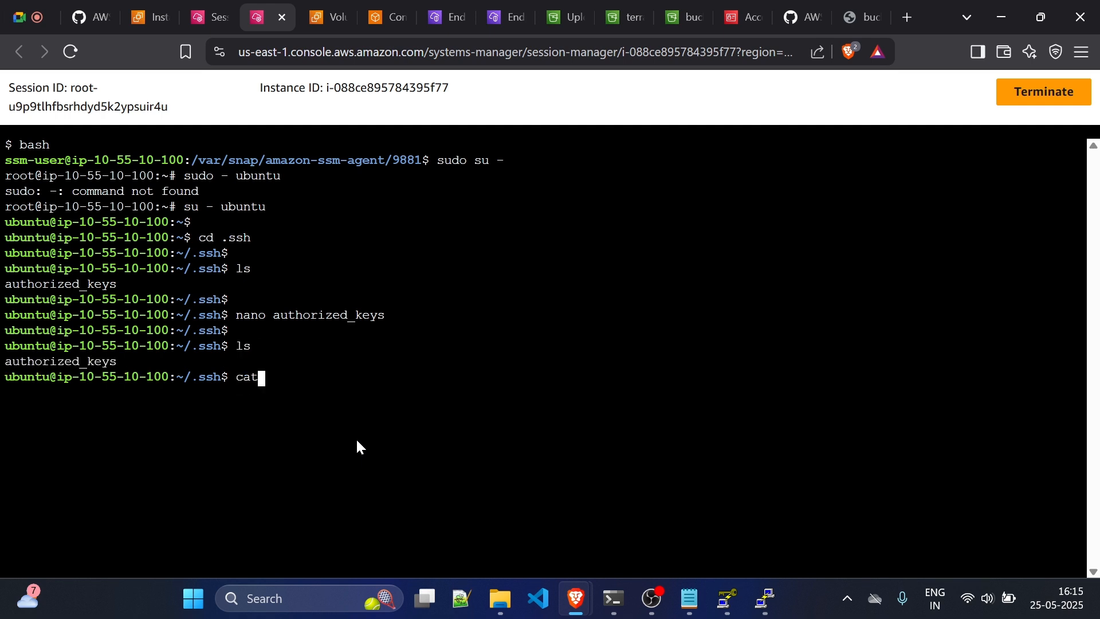
text(authorized_keys)
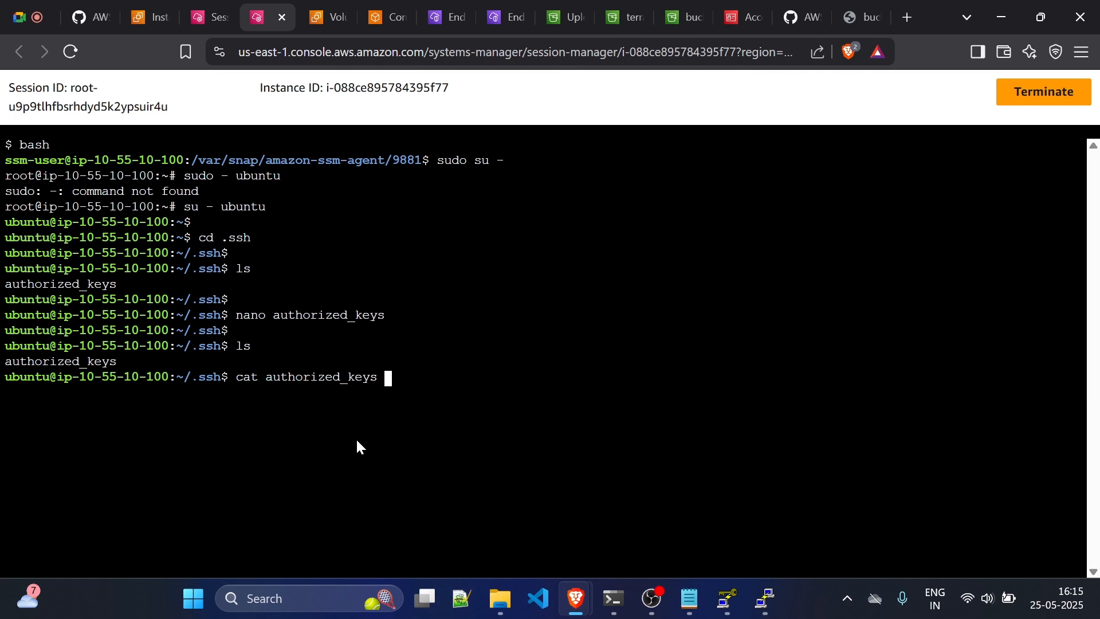
key(Return)
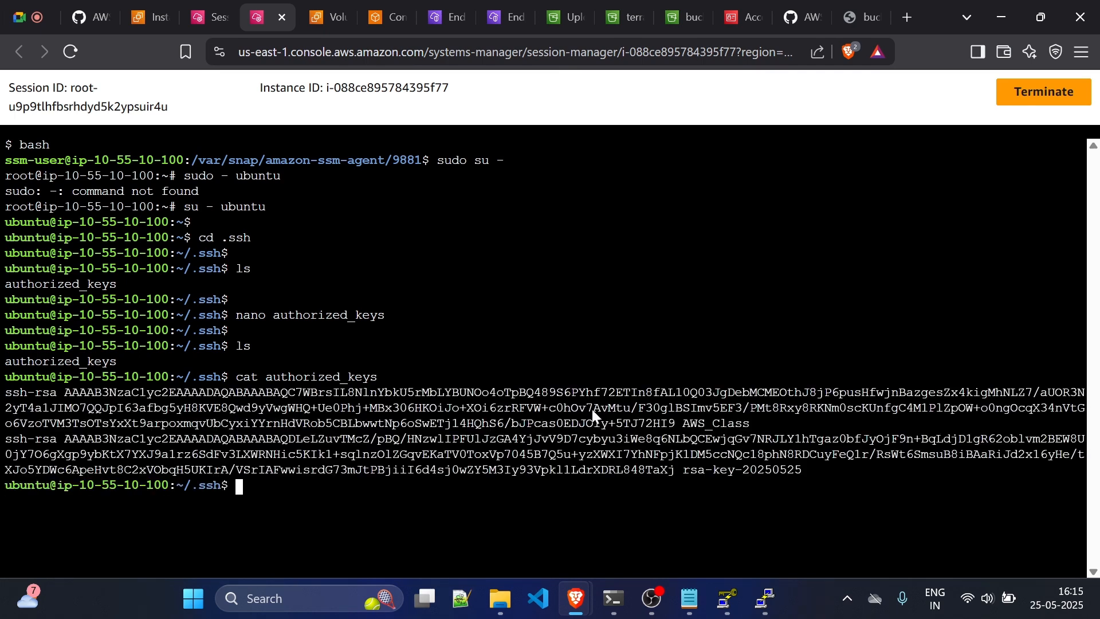
Compare the two public key entries in the authorized_keys output by their labels, AWS_Class and rsa-key-20250525.
drag(814, 468, 613, 438)
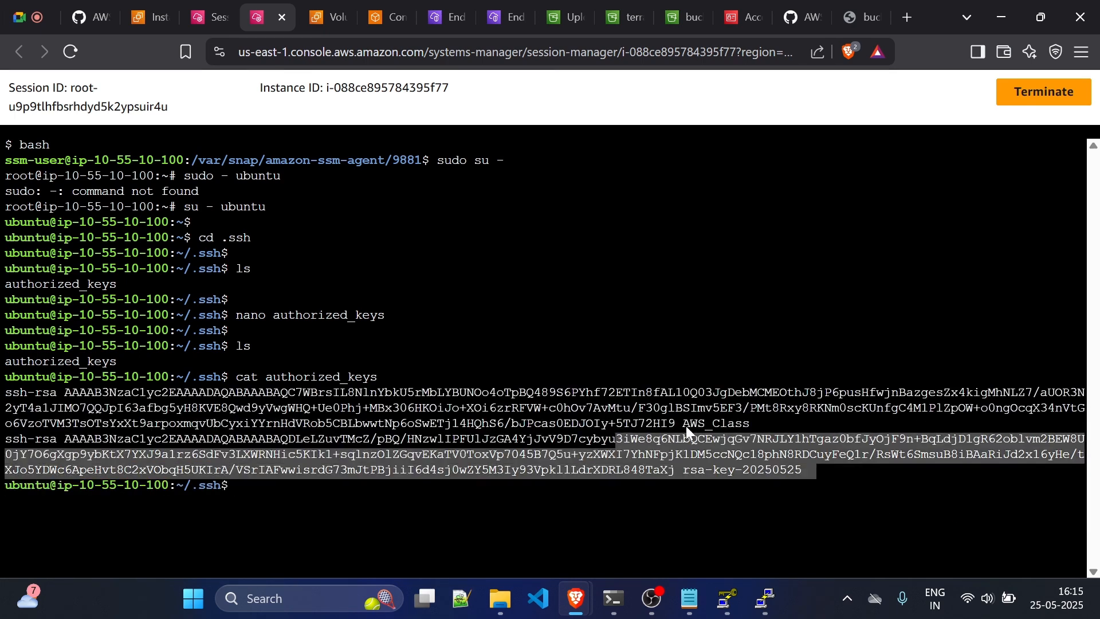
drag(754, 417, 682, 425)
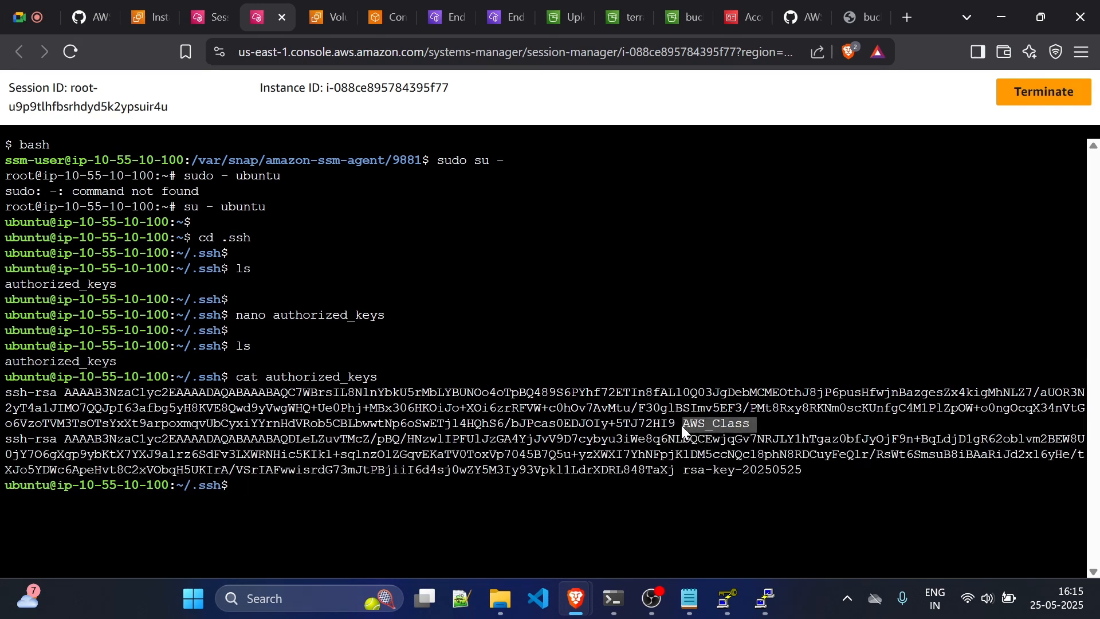
drag(799, 469, 684, 472)
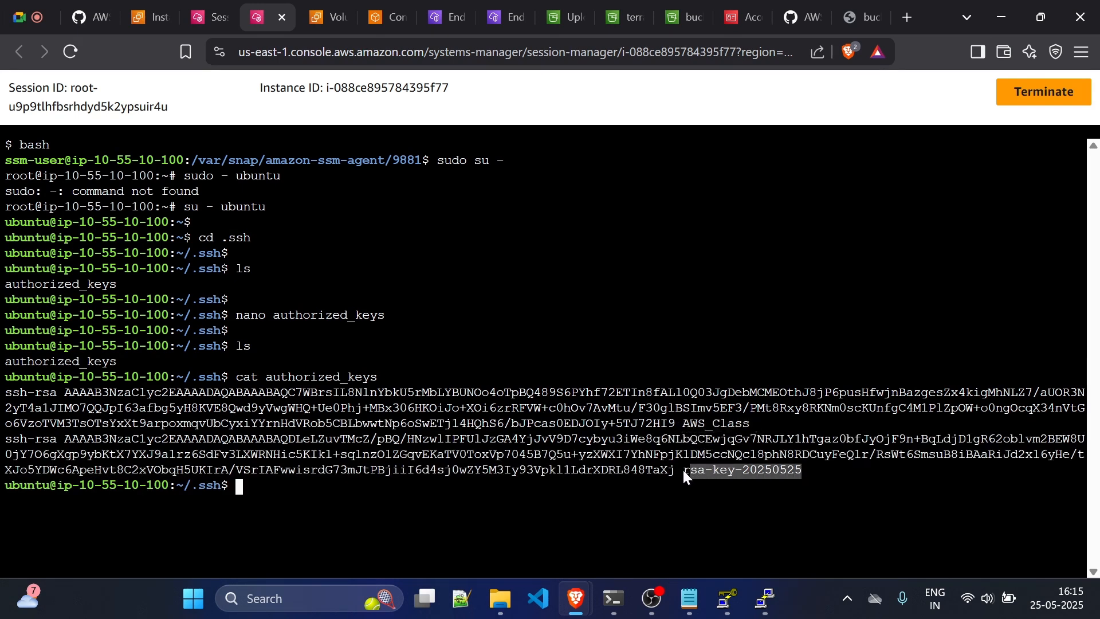
click(853, 490)
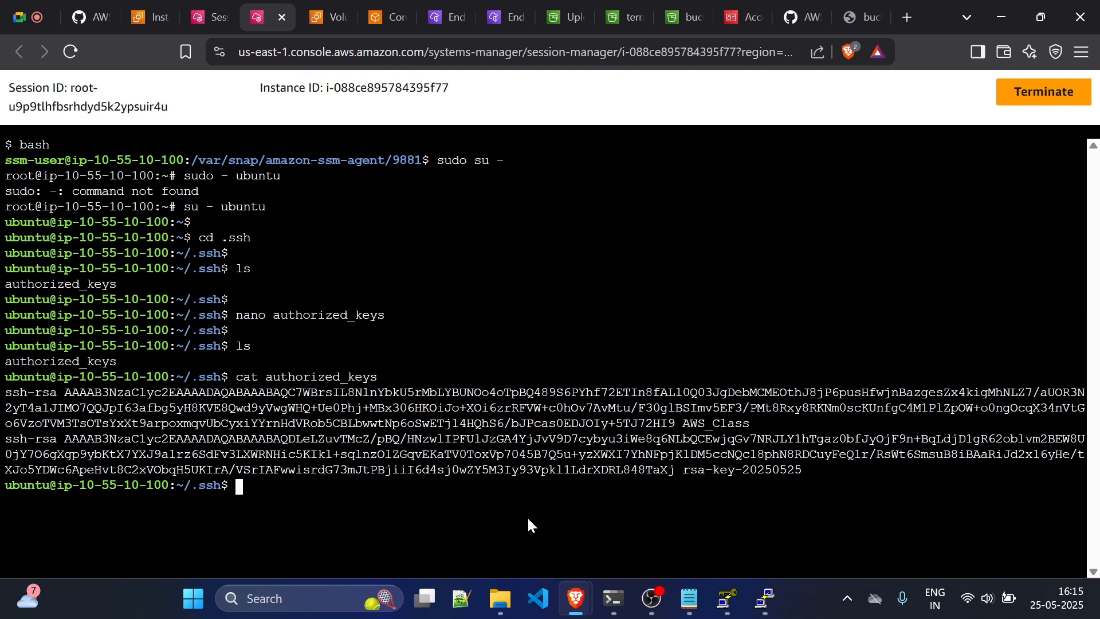
Check the ubuntu PuTTY session and review the interface endpoint diagram in the GitHub notes 07_R_Class_07.md.
mouse_move(762, 608)
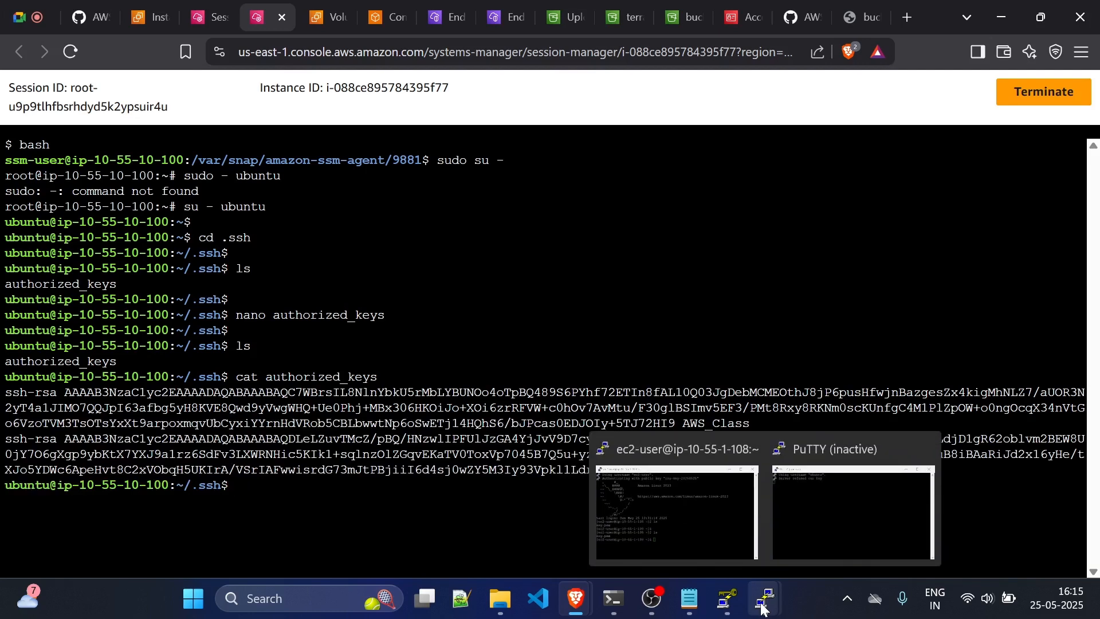
mouse_move(815, 517)
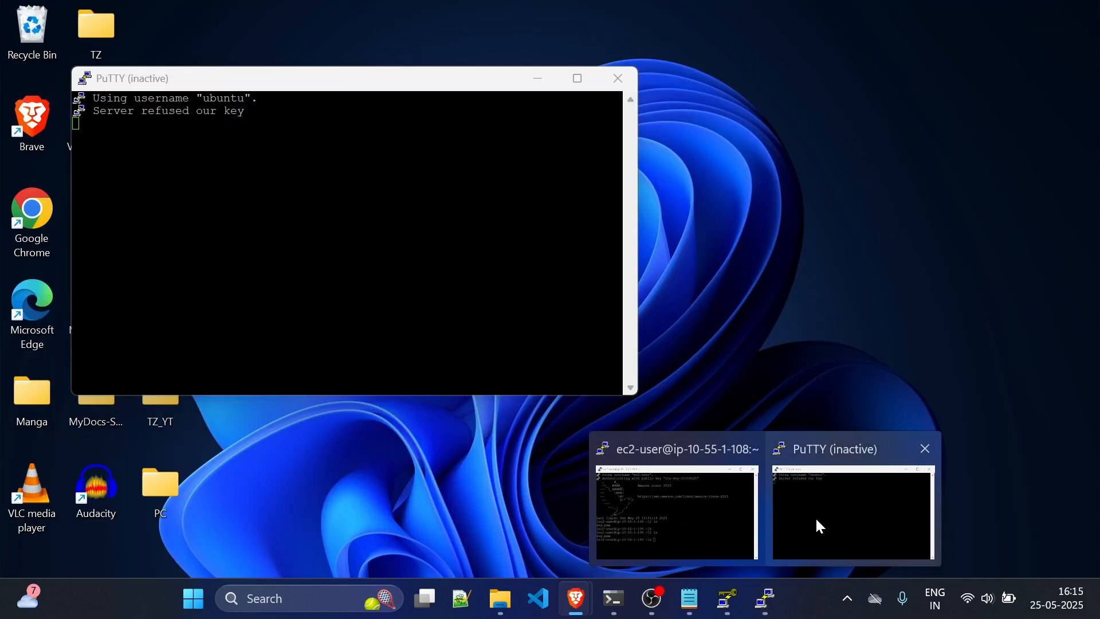
click(814, 517)
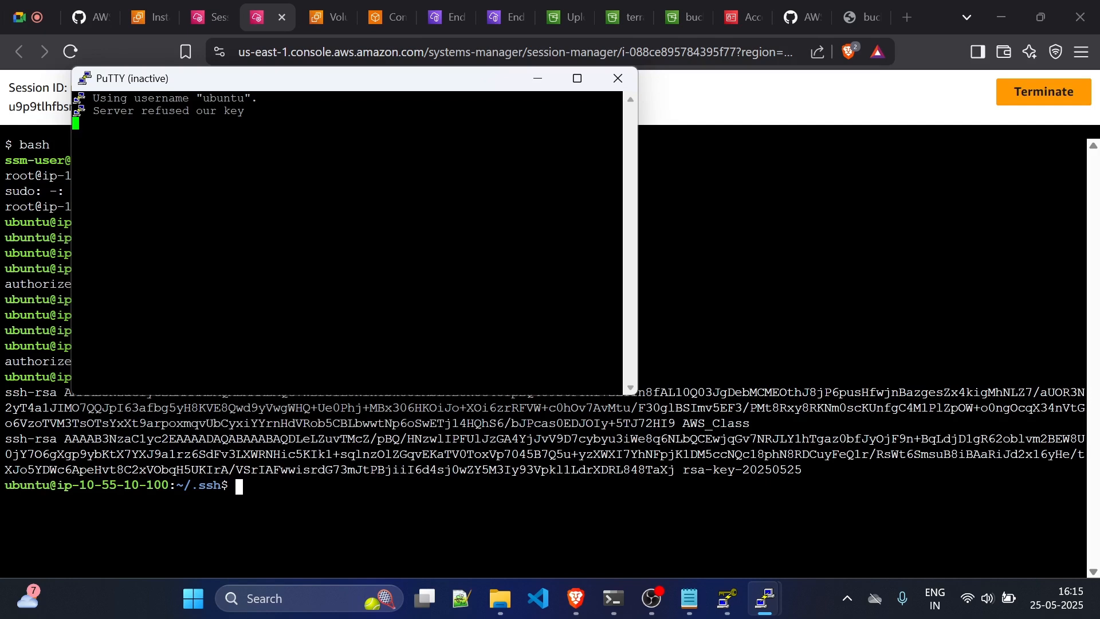
click(152, 13)
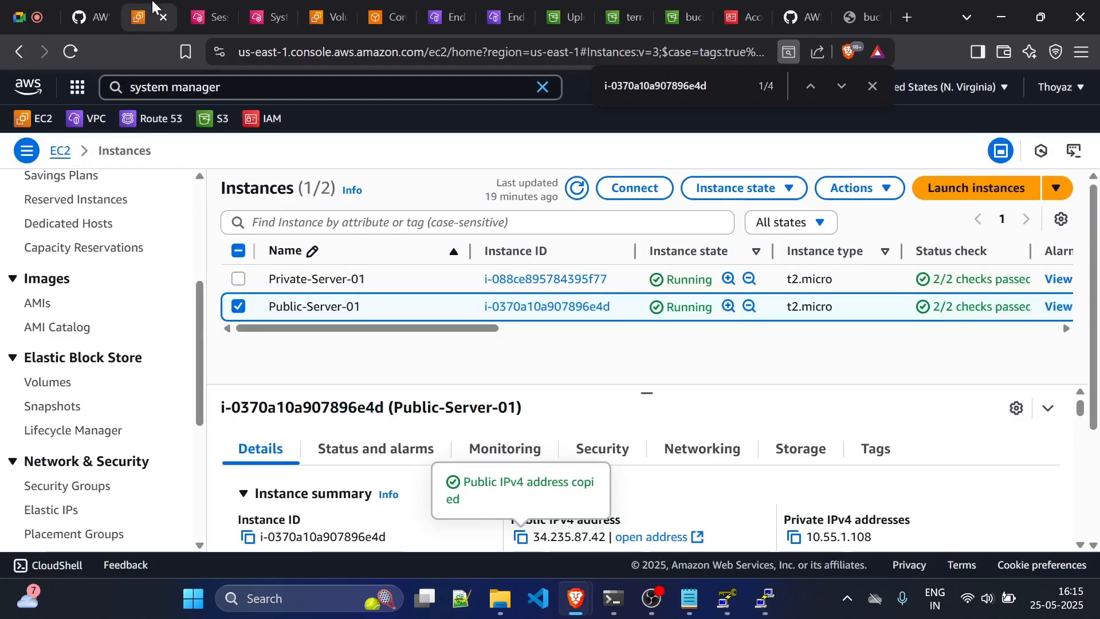
click(97, 8)
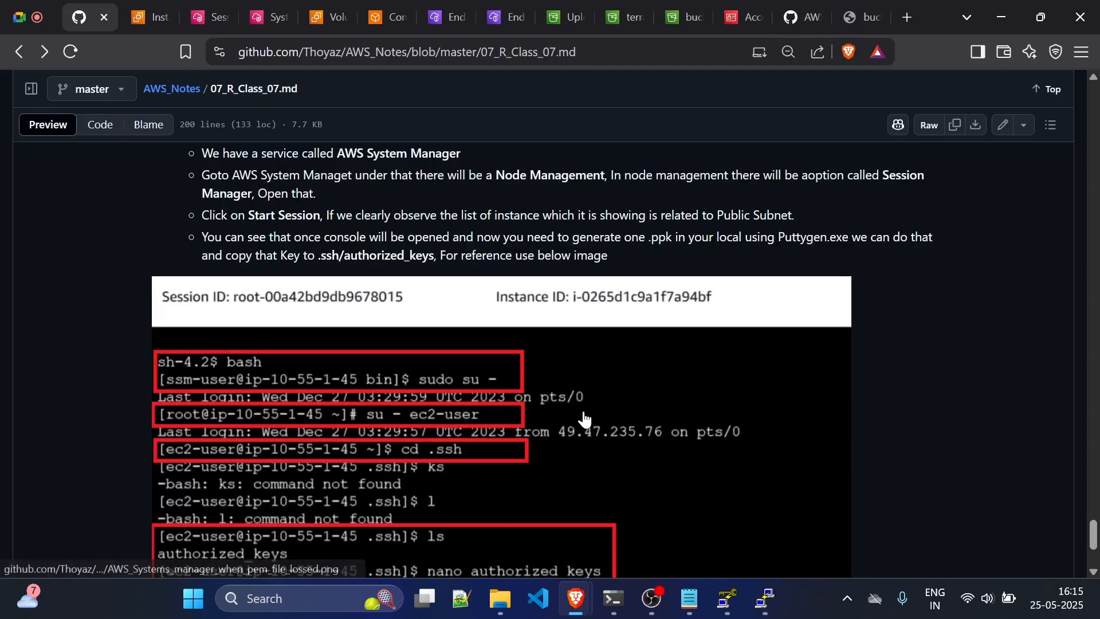
scroll(583, 408, down, 10)
scroll(584, 420, up, 15)
scroll(544, 431, down, 5)
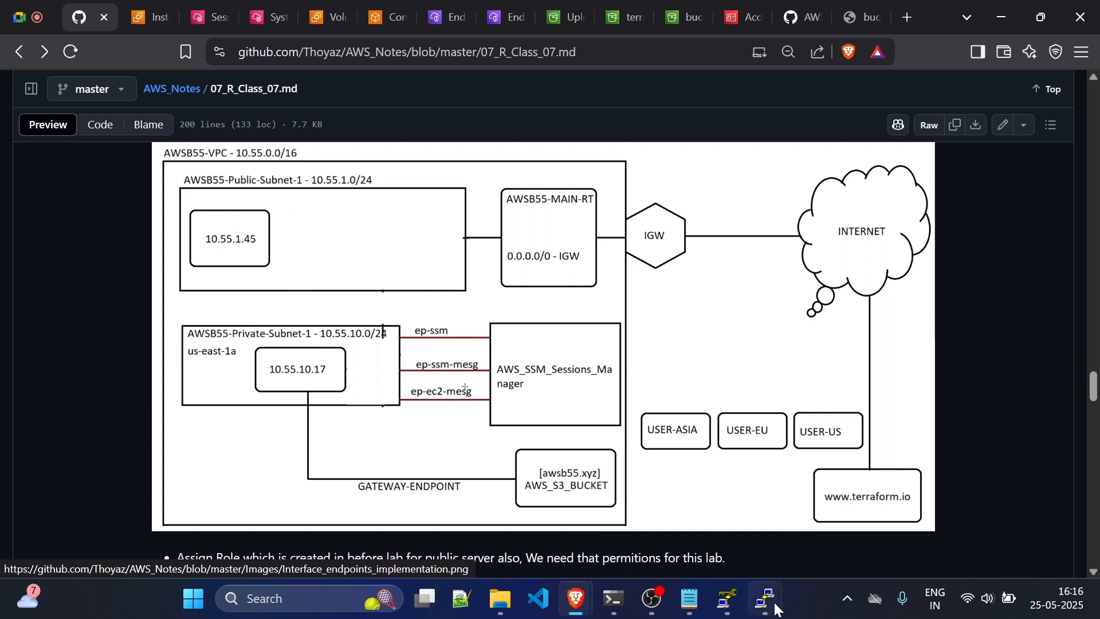
Close the ubuntu PuTTY session and restart the disconnected ec2-user session on the public server.
mouse_move(766, 601)
mouse_move(886, 510)
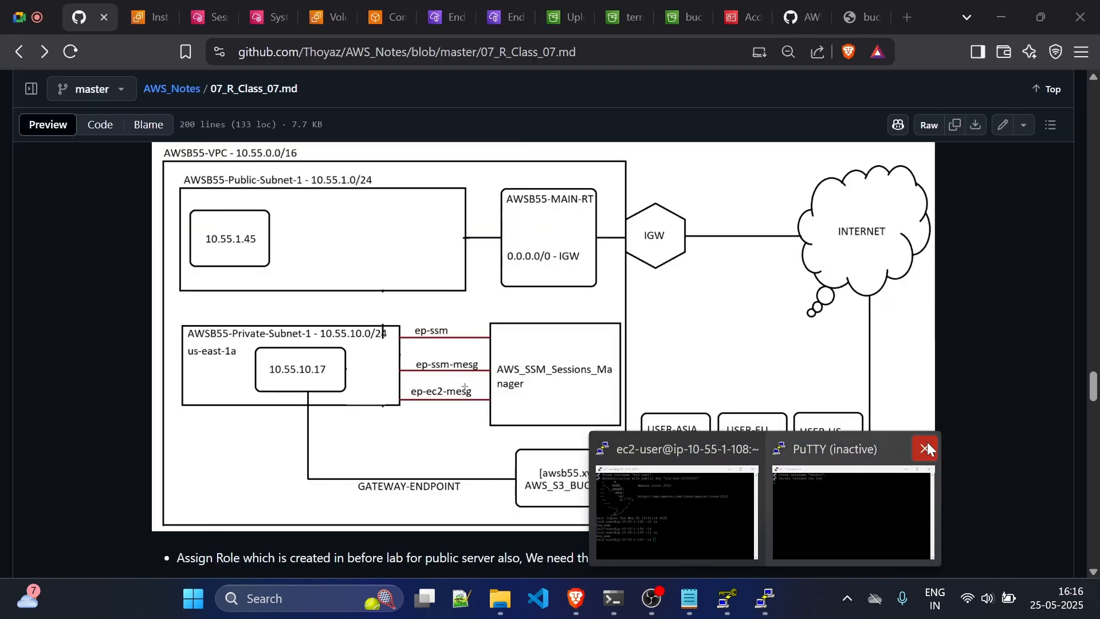
click(926, 448)
click(790, 516)
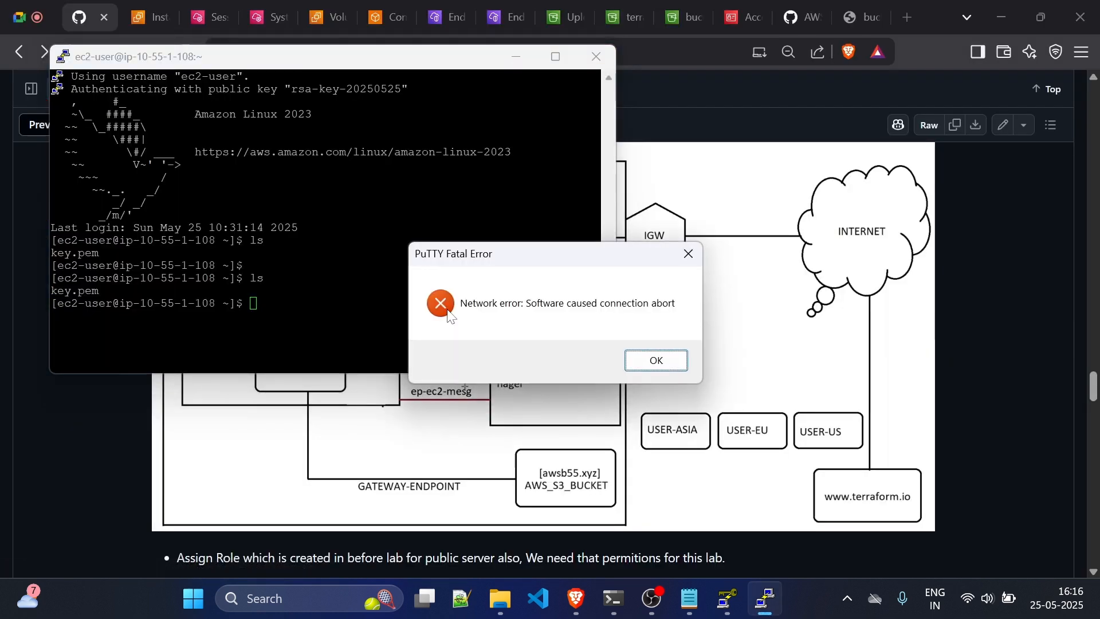
click(654, 360)
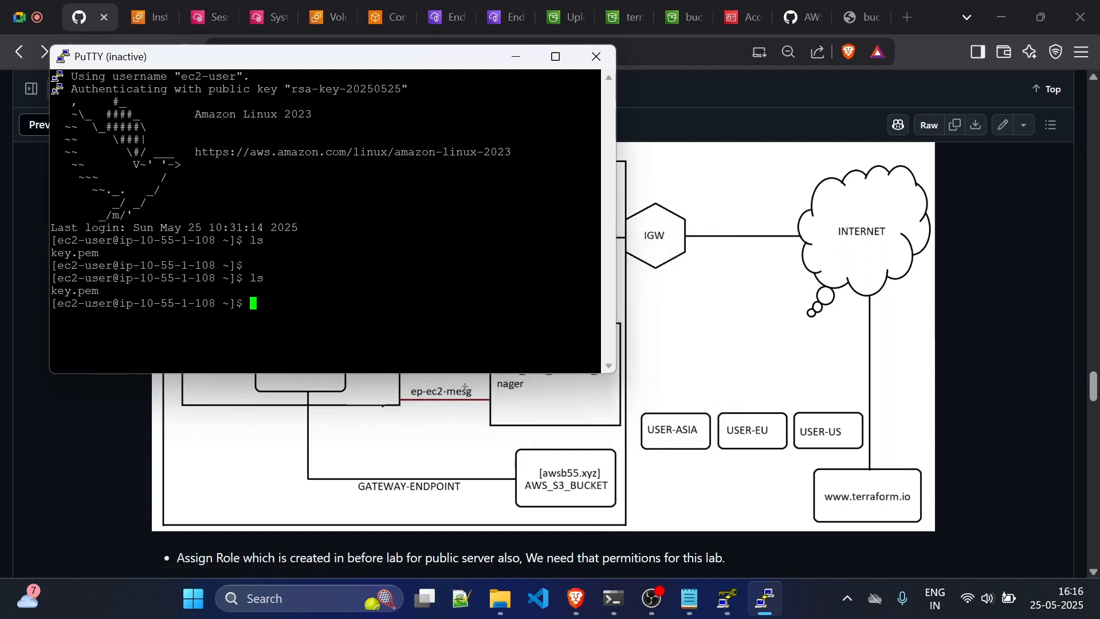
right_click(405, 64)
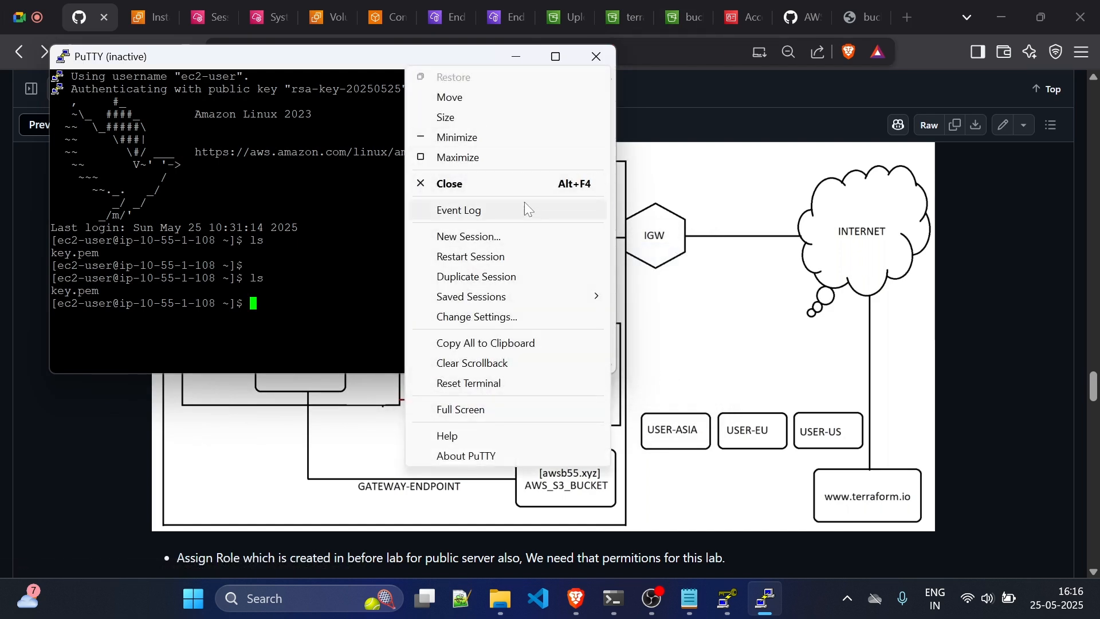
click(490, 259)
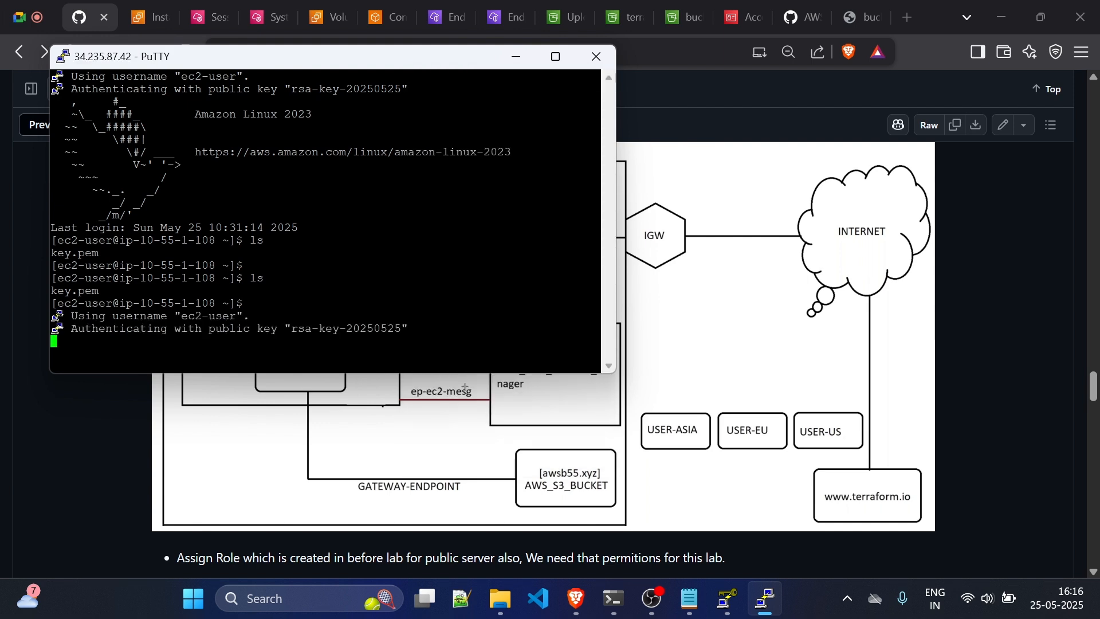
Clear and maximize the ec2-user terminal and write the command vi key.ppk at the prompt without running it.
text(clear)
key(Return)
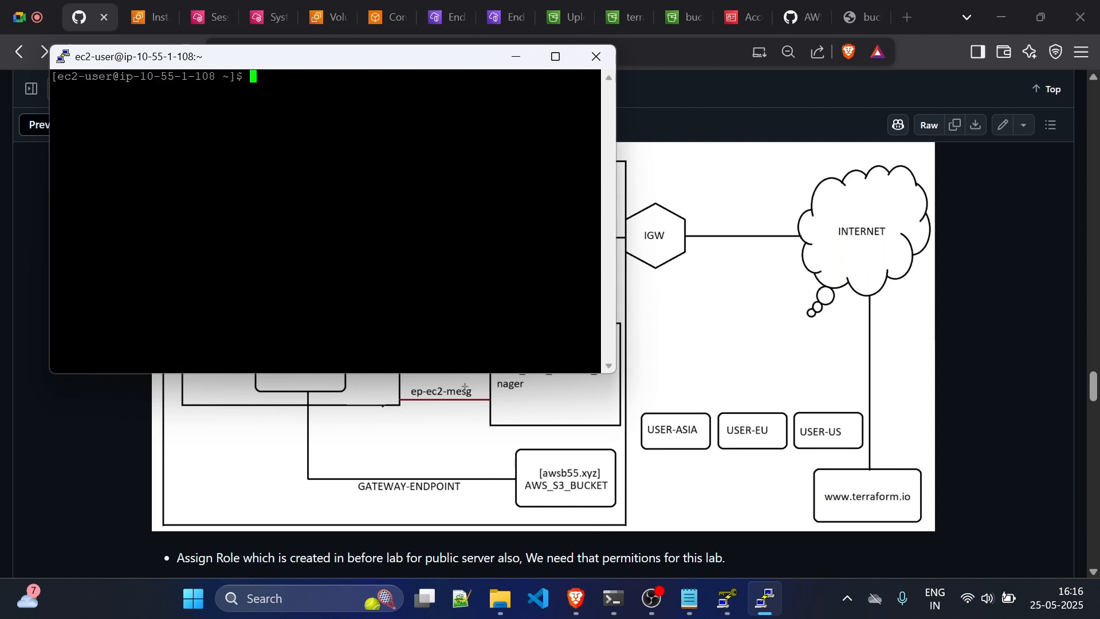
click(556, 57)
text(ssh )
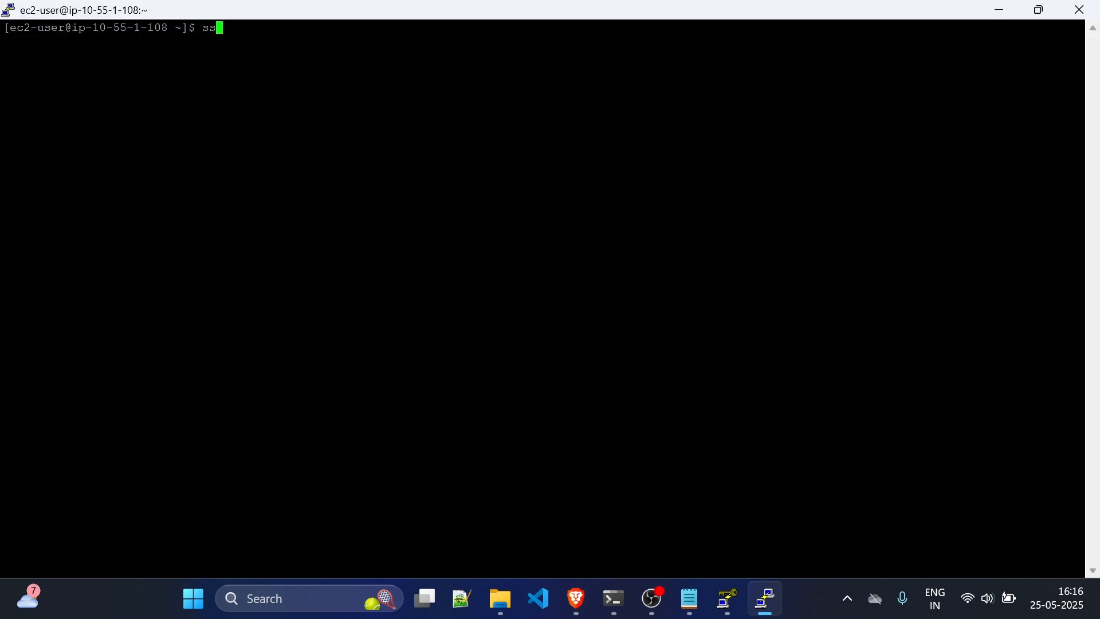
text(-)
key(BackSpace)
key(BackSpace)
key(BackSpace)
key(BackSpace)
key(BackSpace)
text(vi key.ppk)
drag(285, 27, 224, 27)
click(219, 28)
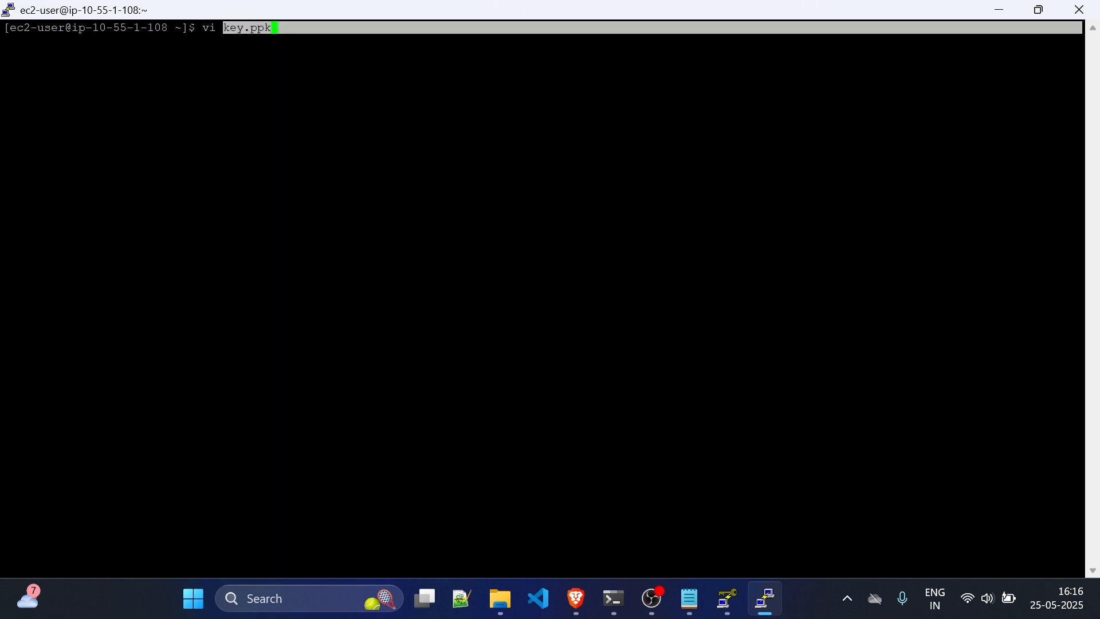
click(225, 27)
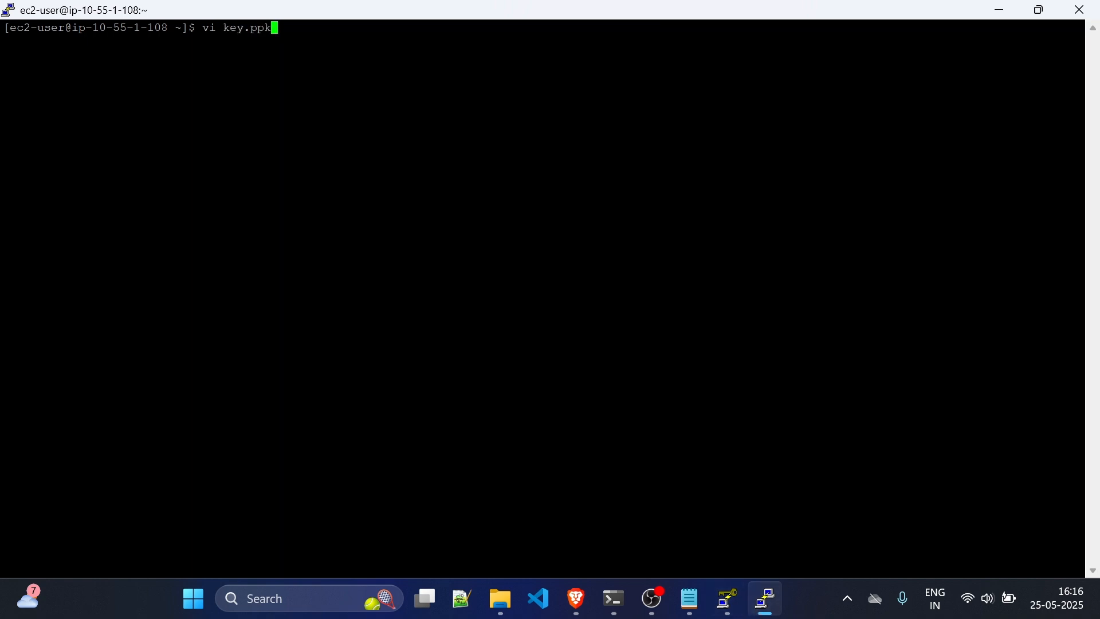
Return to the GitHub lab notes and examine the VPC diagram of the private subnet's interface endpoints.
click(765, 601)
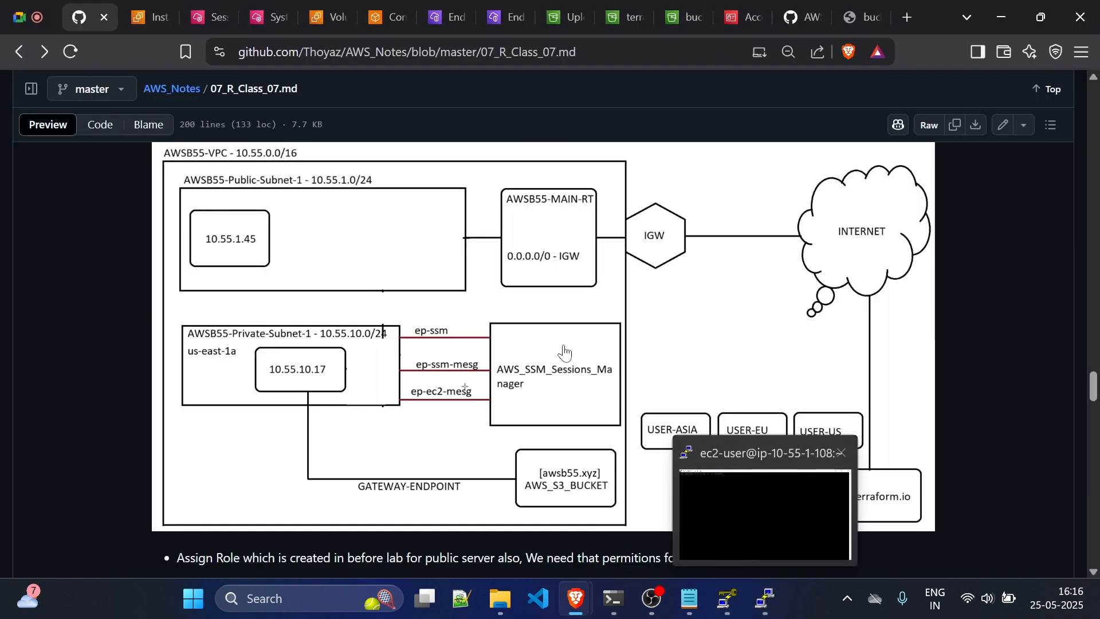
click(765, 600)
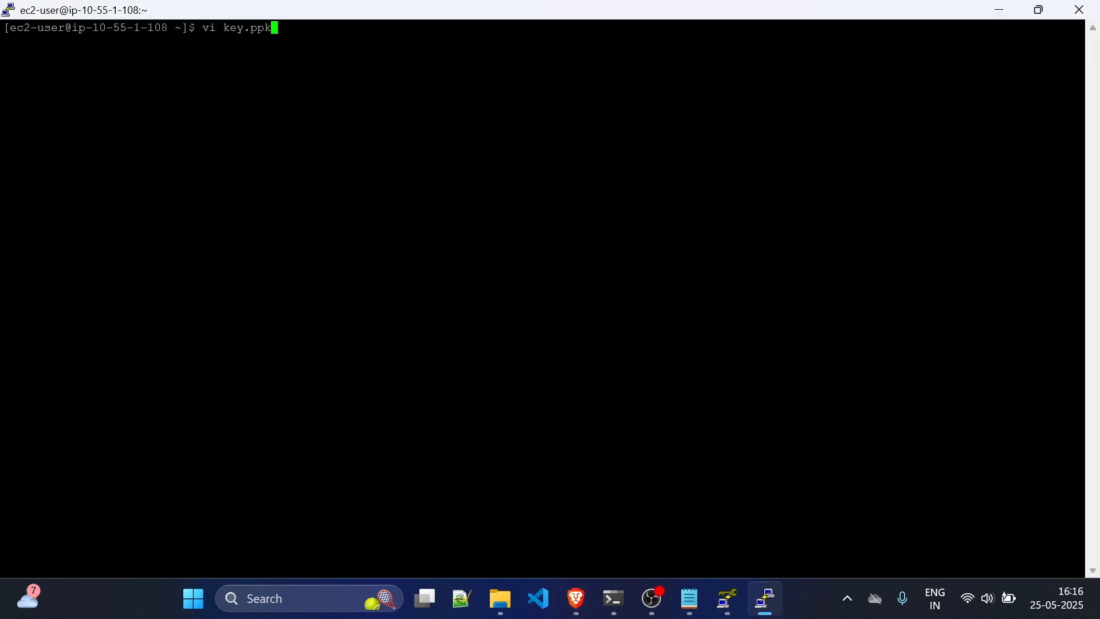
key(alt+Tab)
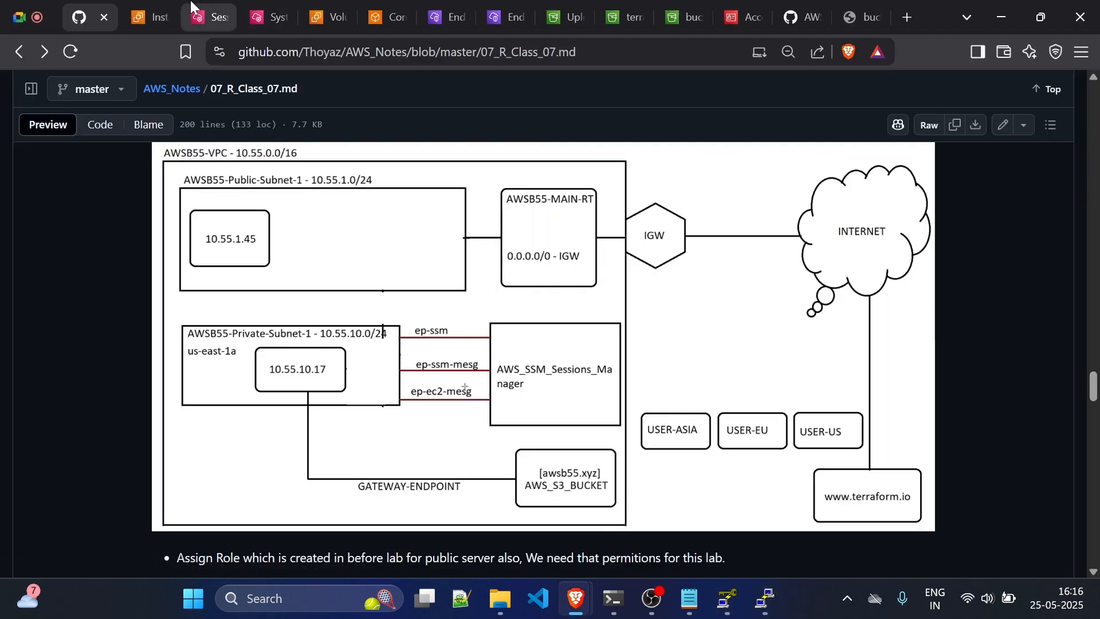
click(163, 6)
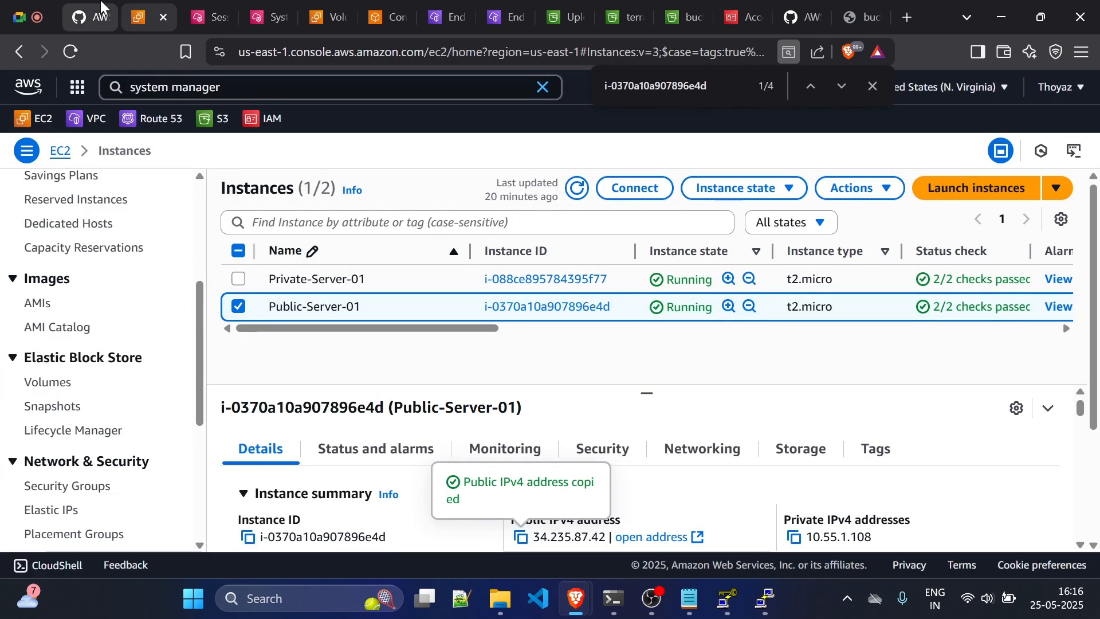
click(83, 16)
scroll(423, 378, up, 1)
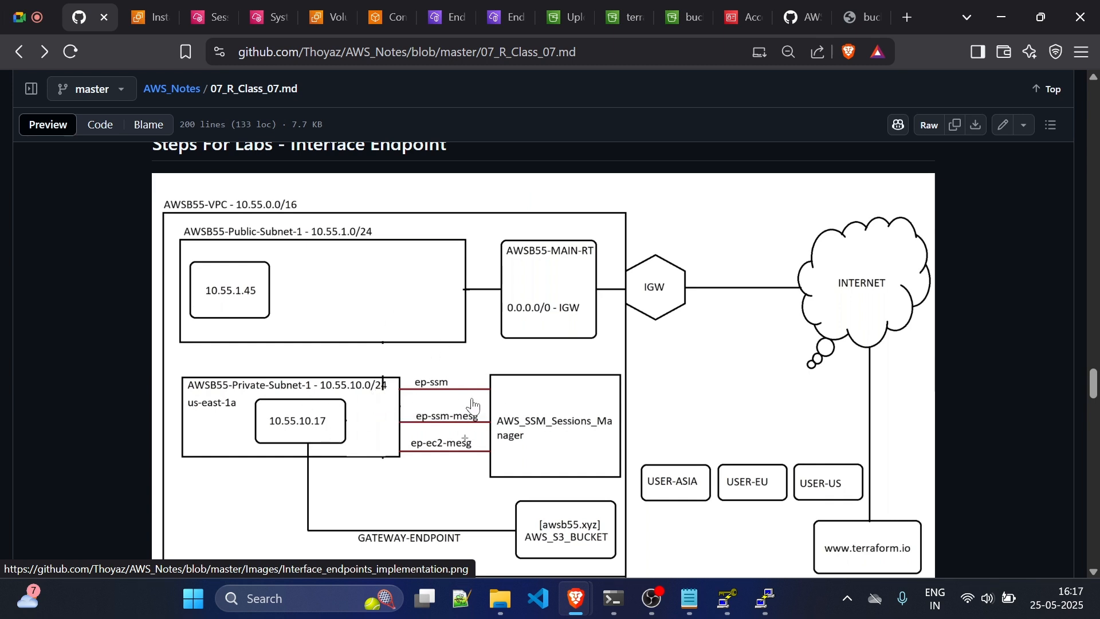
Examine the rsa-key-20250525 entry in the Session Manager terminal and the Systems Manager section of the lab notes.
click(270, 18)
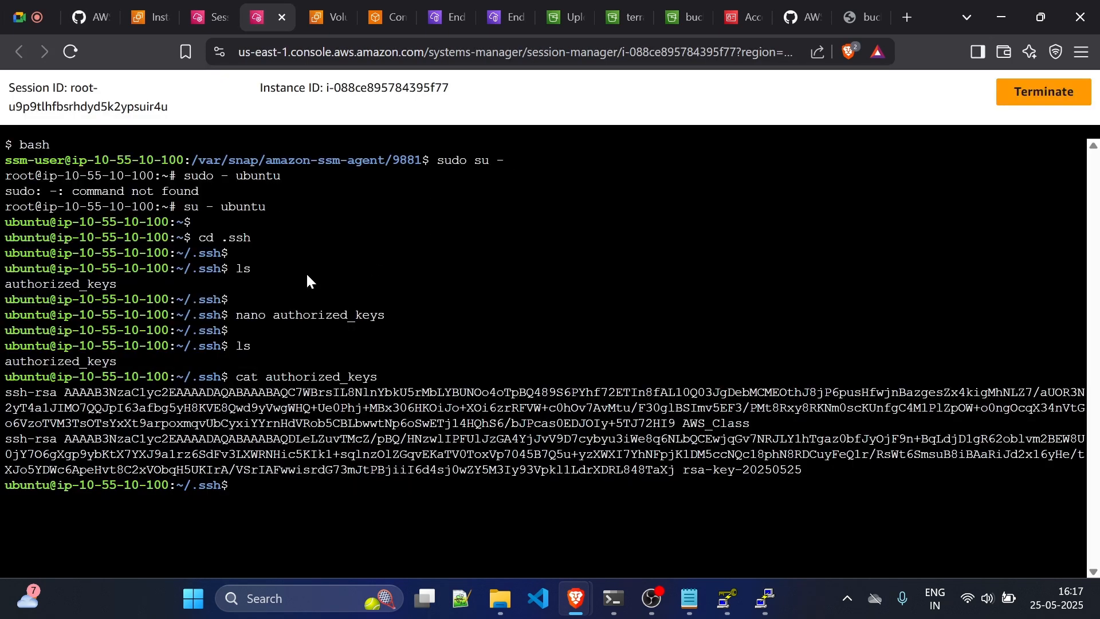
drag(239, 489, 2, 480)
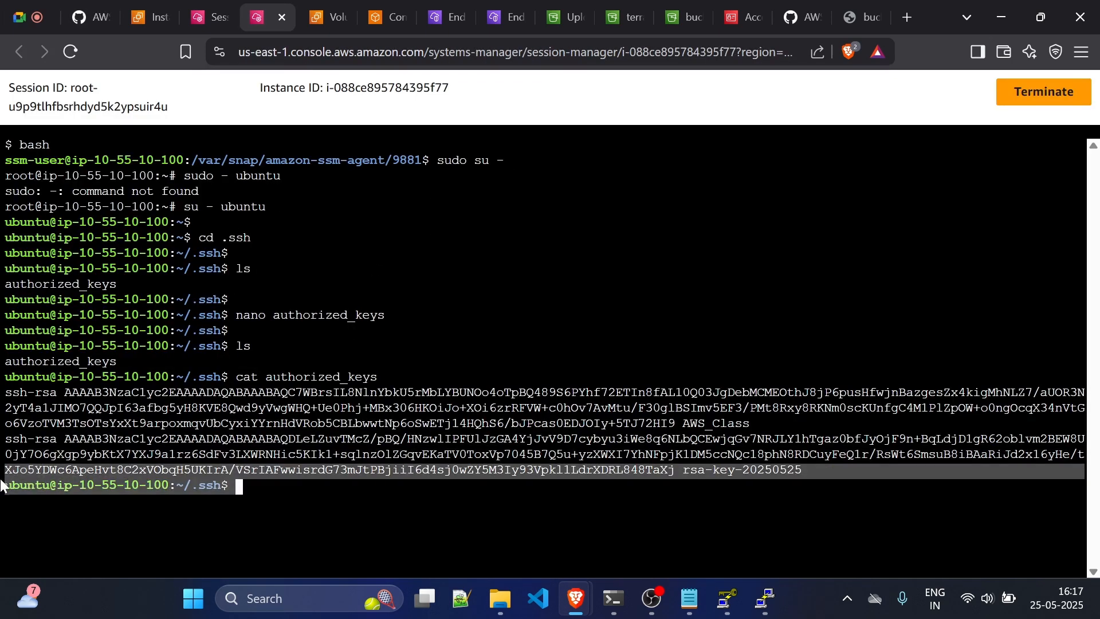
click(807, 469)
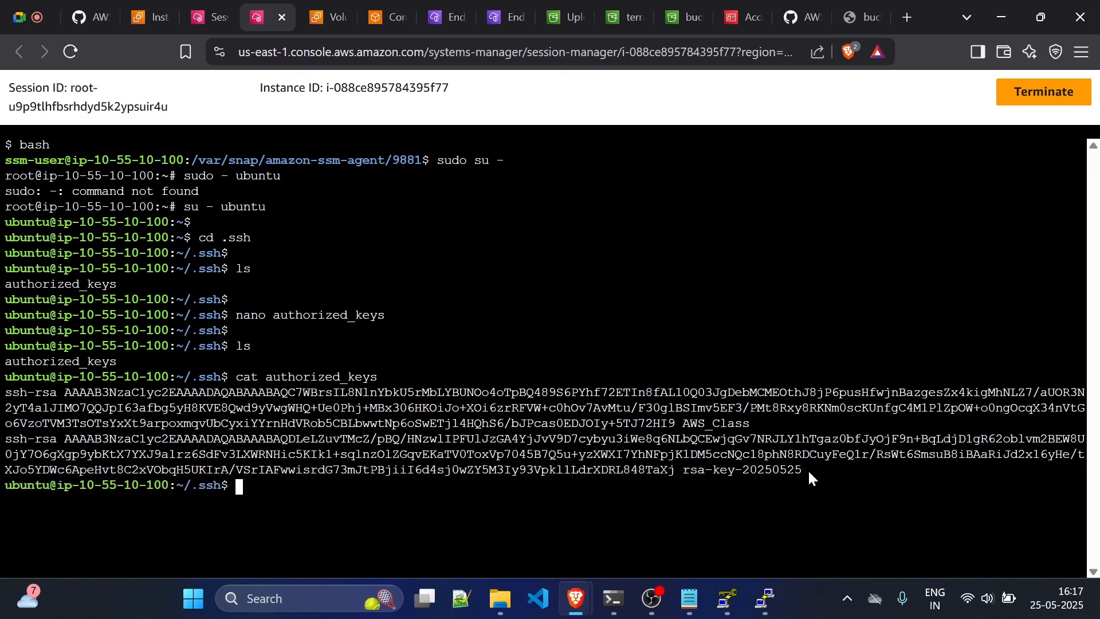
drag(803, 467, 79, 439)
click(292, 503)
click(158, 7)
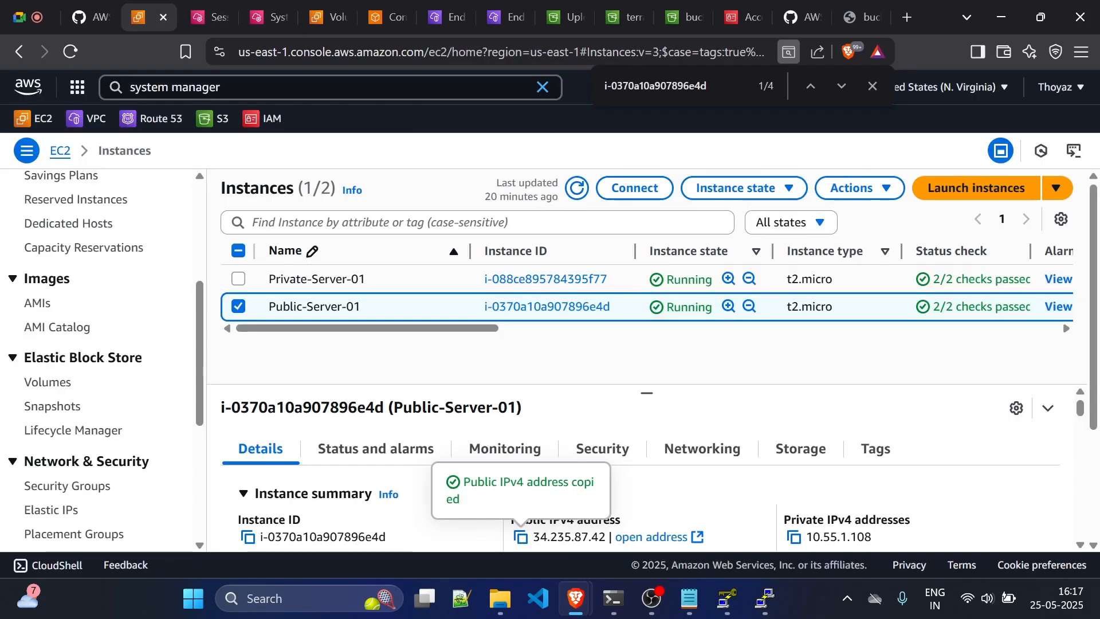
click(91, 8)
scroll(662, 353, down, 10)
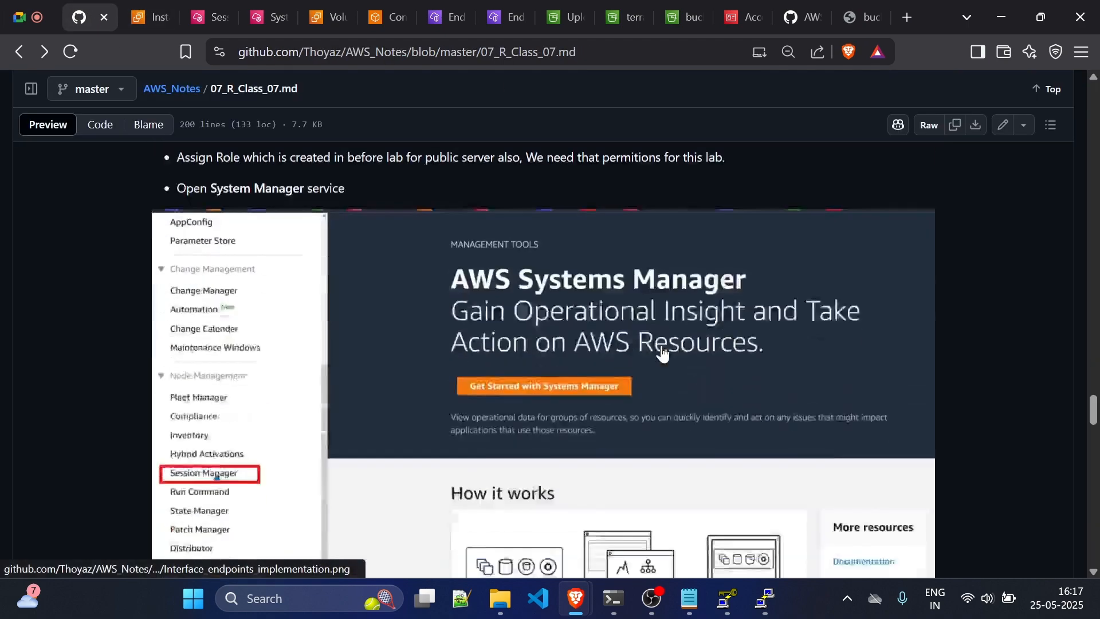
Skim the lab notes from the Session Manager section back to the agenda and expand the repository's file tree.
scroll(663, 354, down, 20)
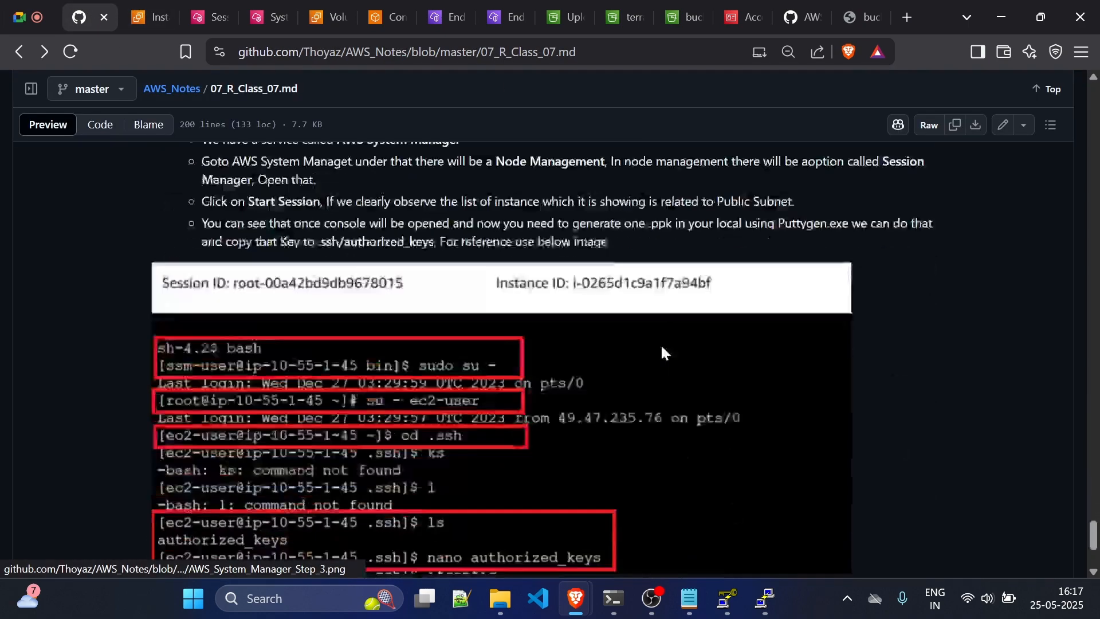
scroll(663, 353, up, 20)
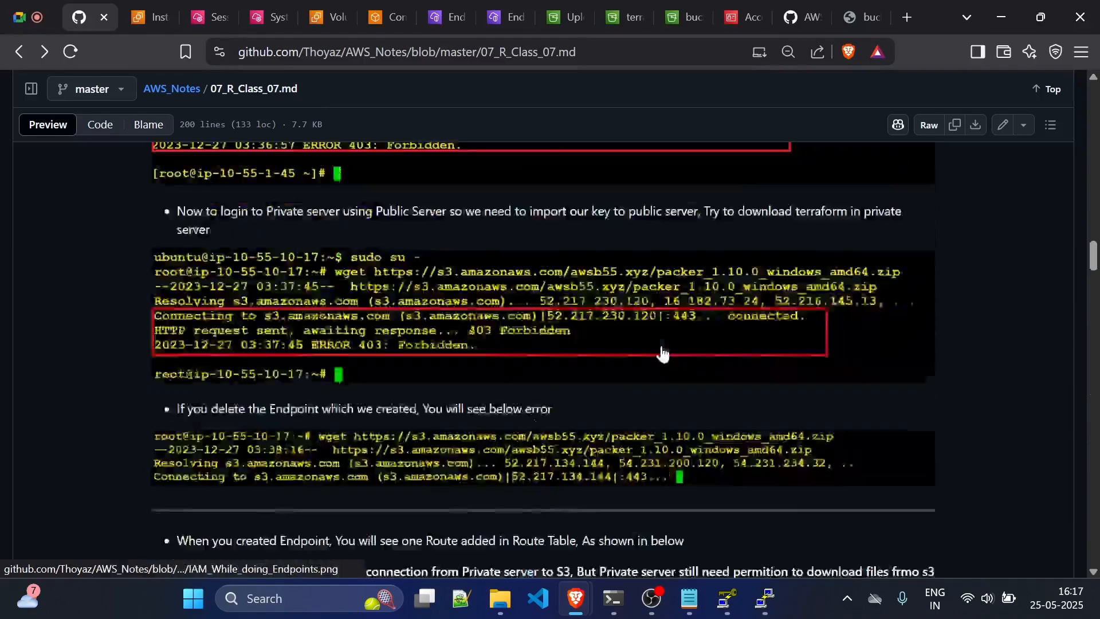
scroll(661, 353, down, 1)
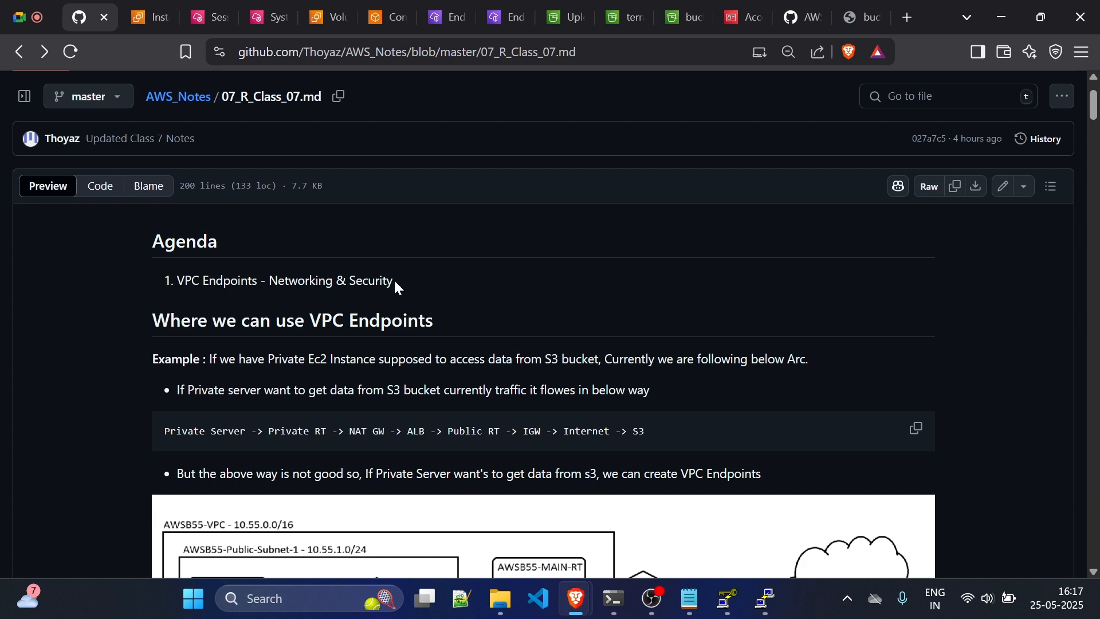
click(26, 17)
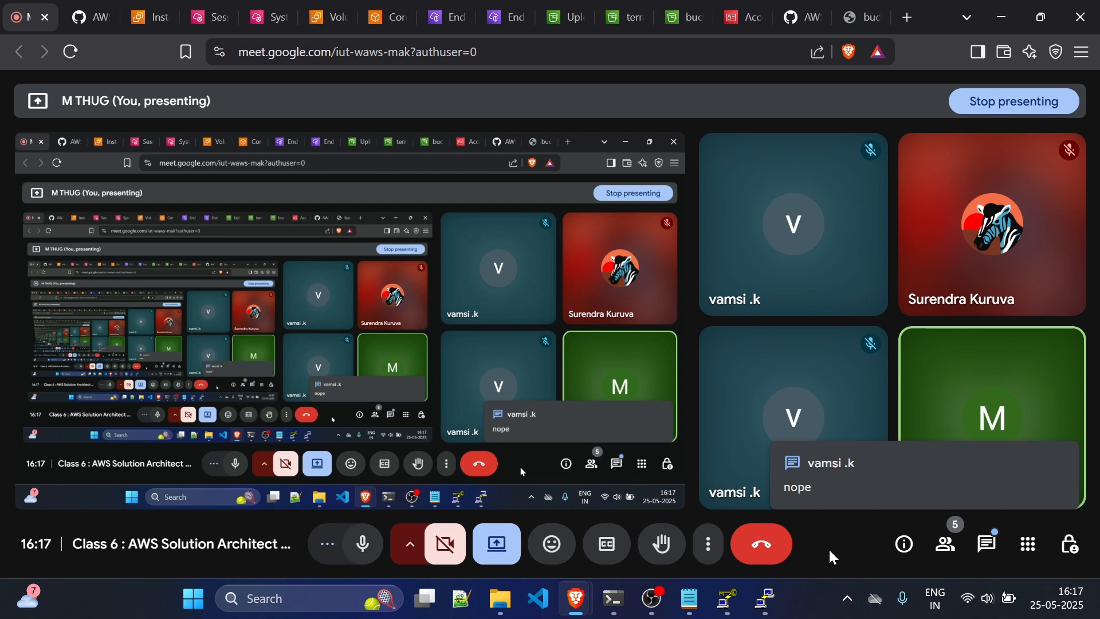
click(92, 16)
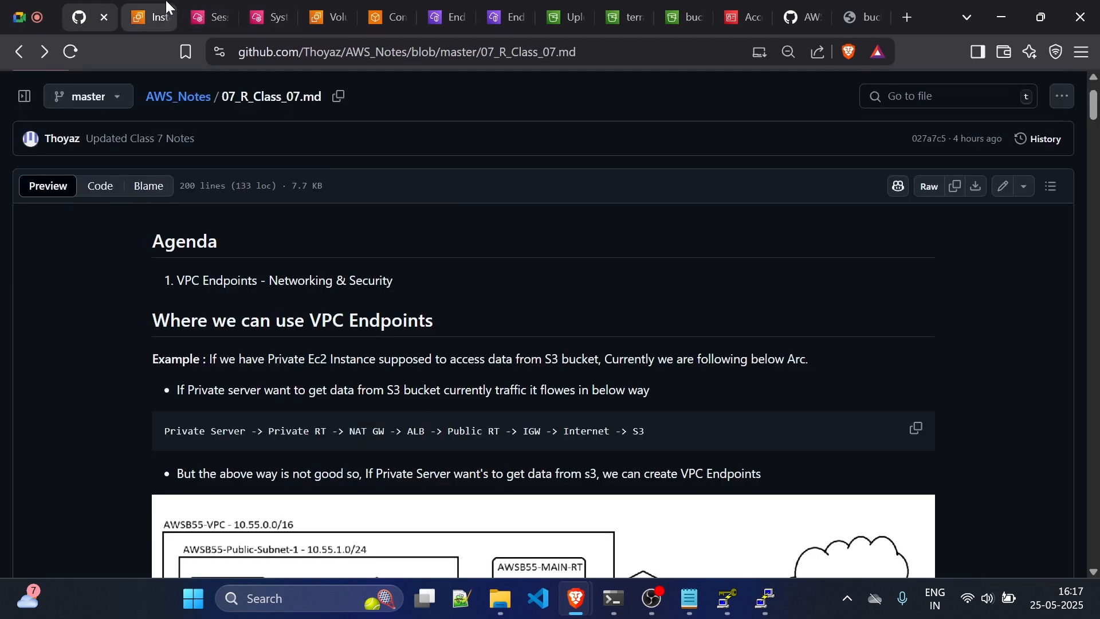
click(25, 100)
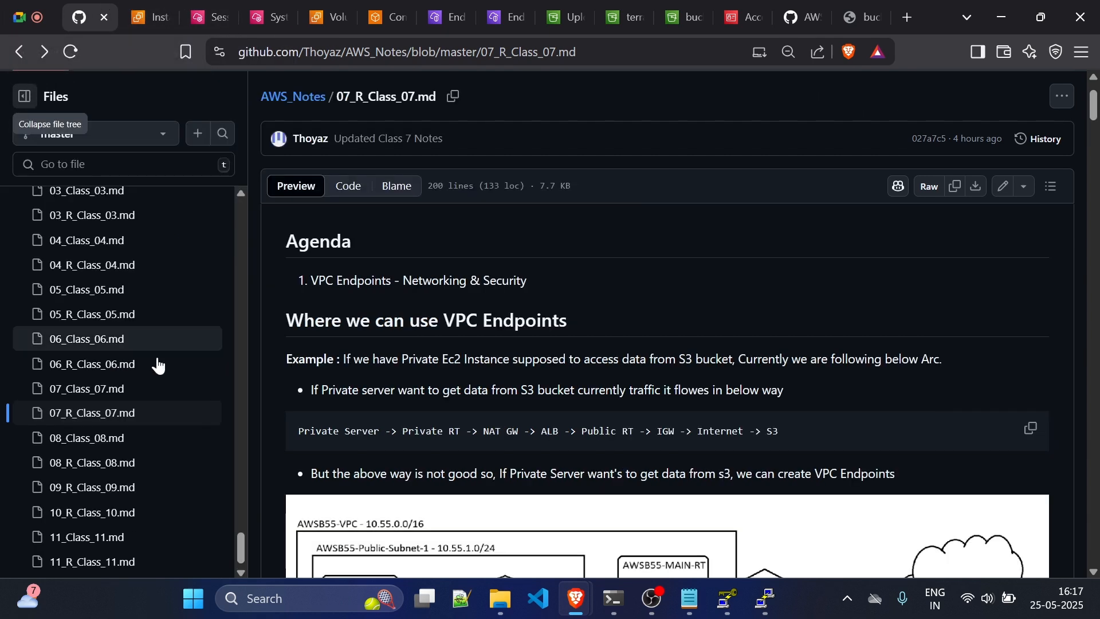
Terminate the EC2 instances Private-Server-01 and Public-Server-01.
click(137, 8)
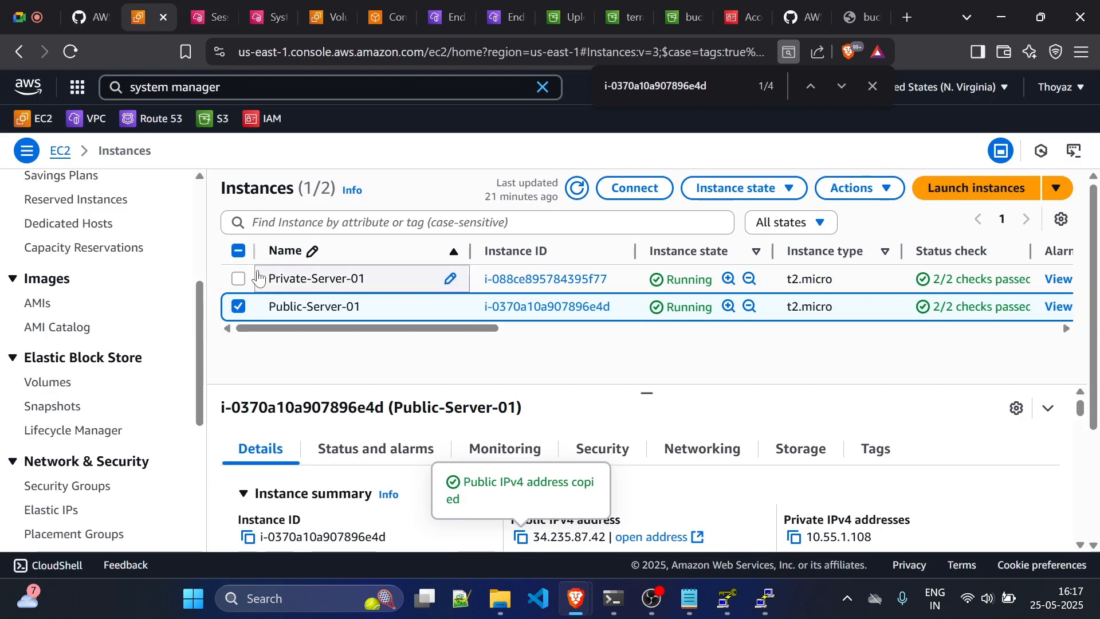
click(240, 280)
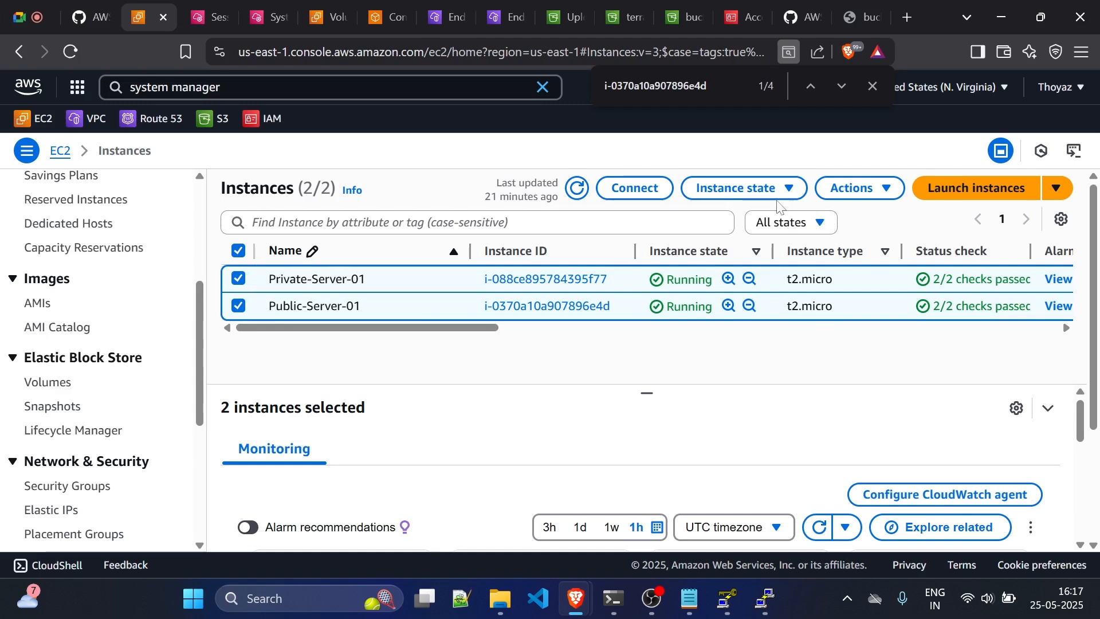
click(755, 196)
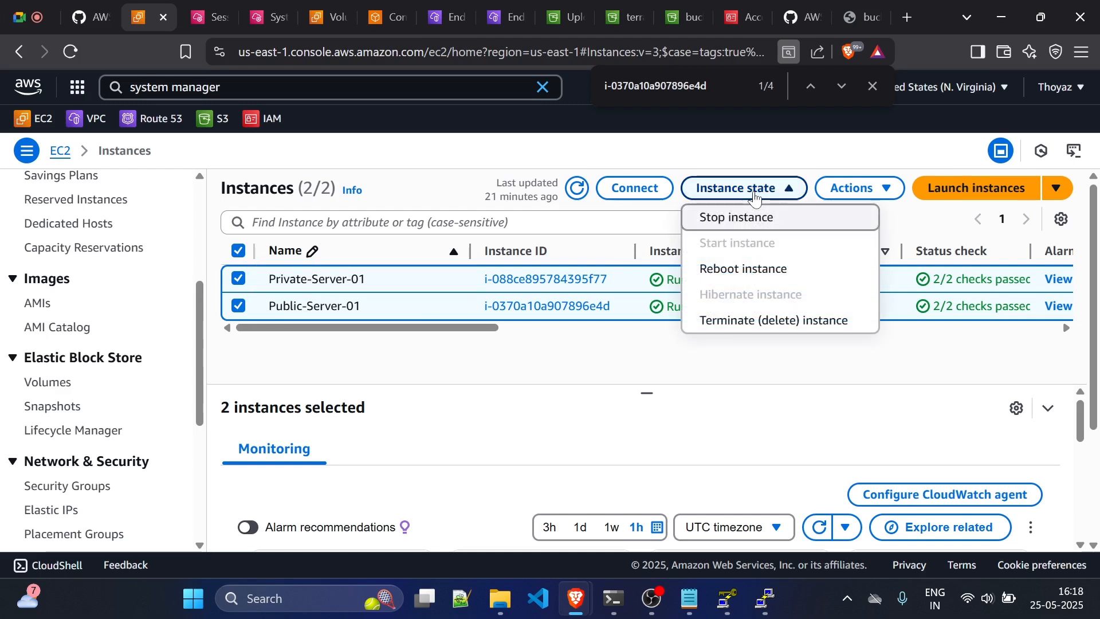
click(767, 321)
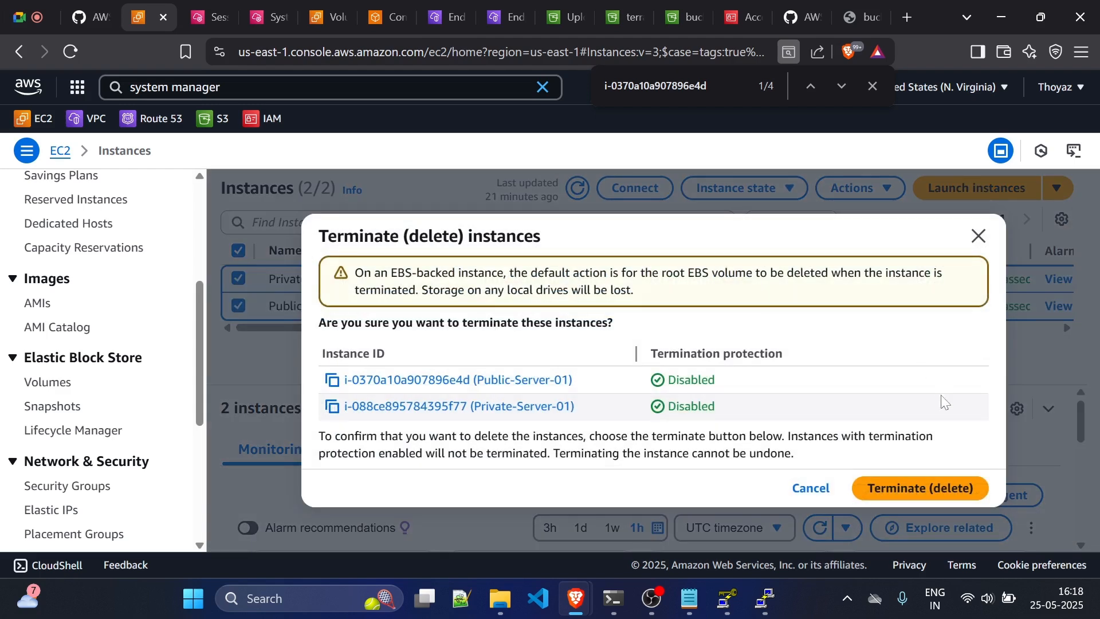
click(915, 490)
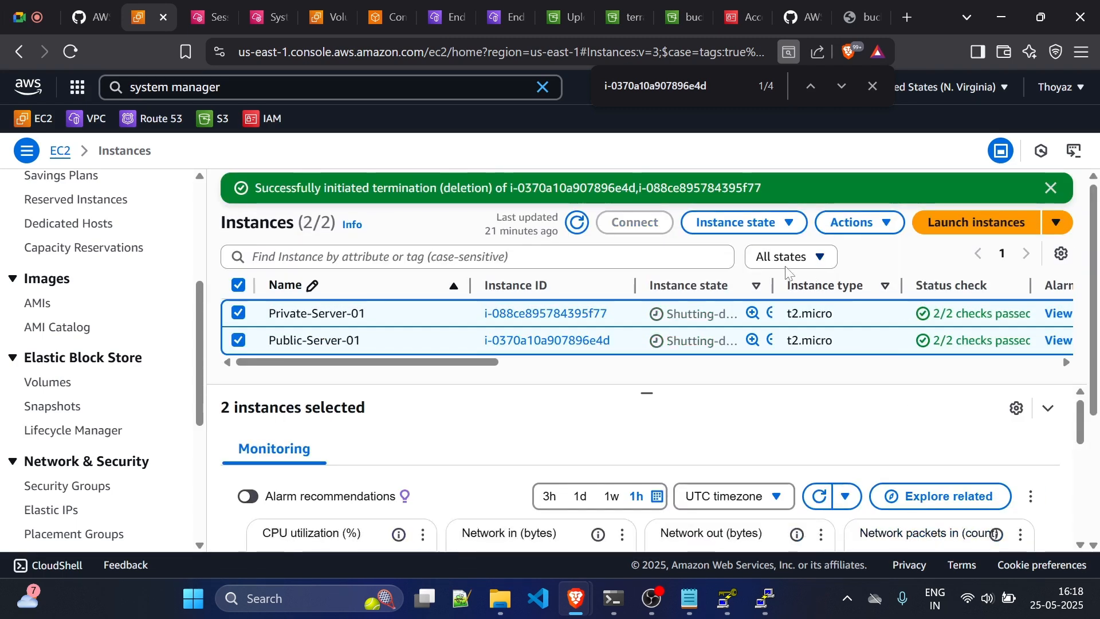
Dismiss the PuTTY error and close both the inactive PuTTY terminal and the PuTTY Key Generator.
click(766, 598)
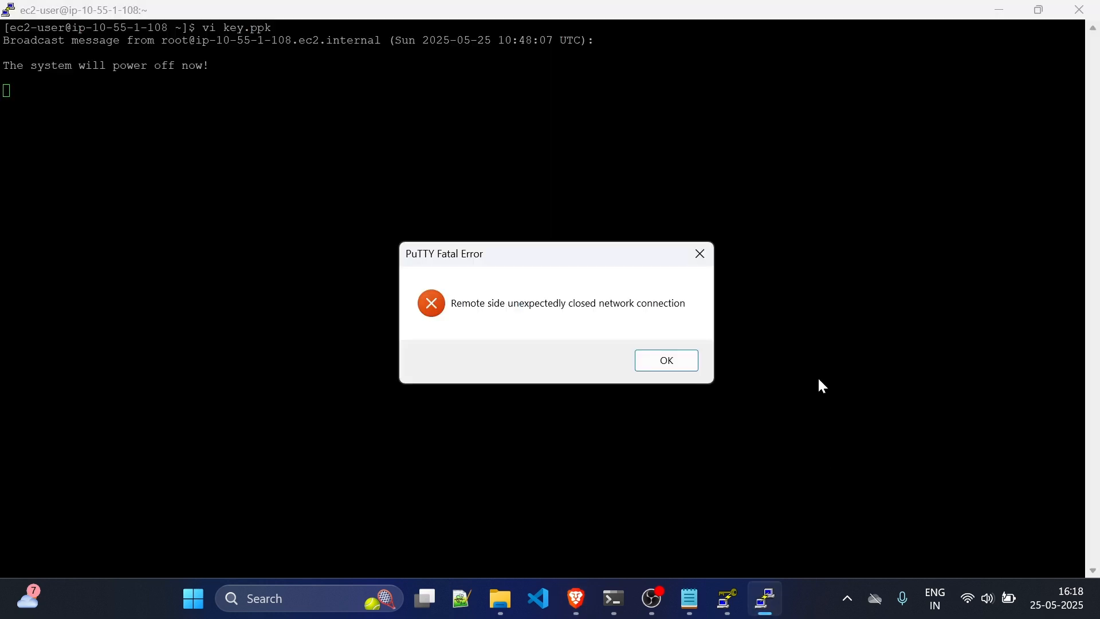
click(665, 361)
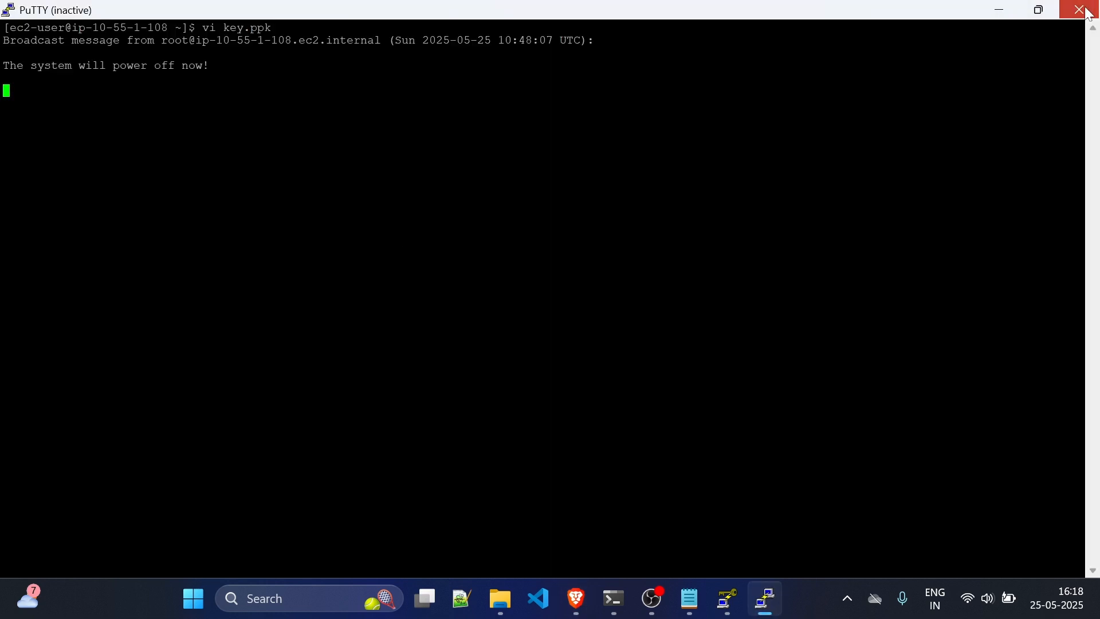
click(1086, 8)
click(767, 599)
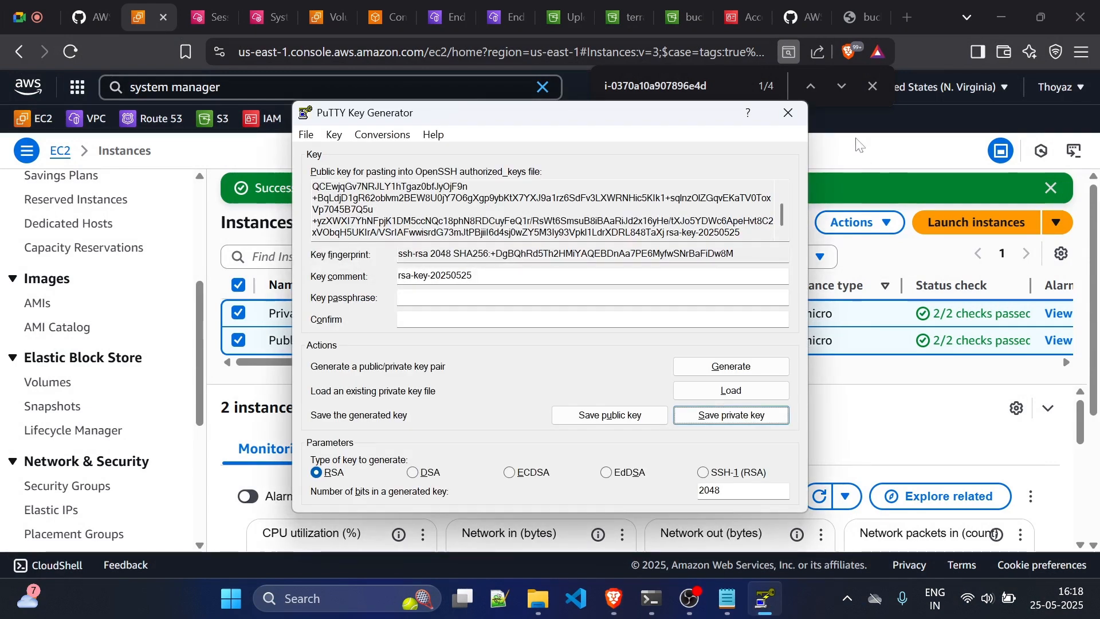
click(790, 110)
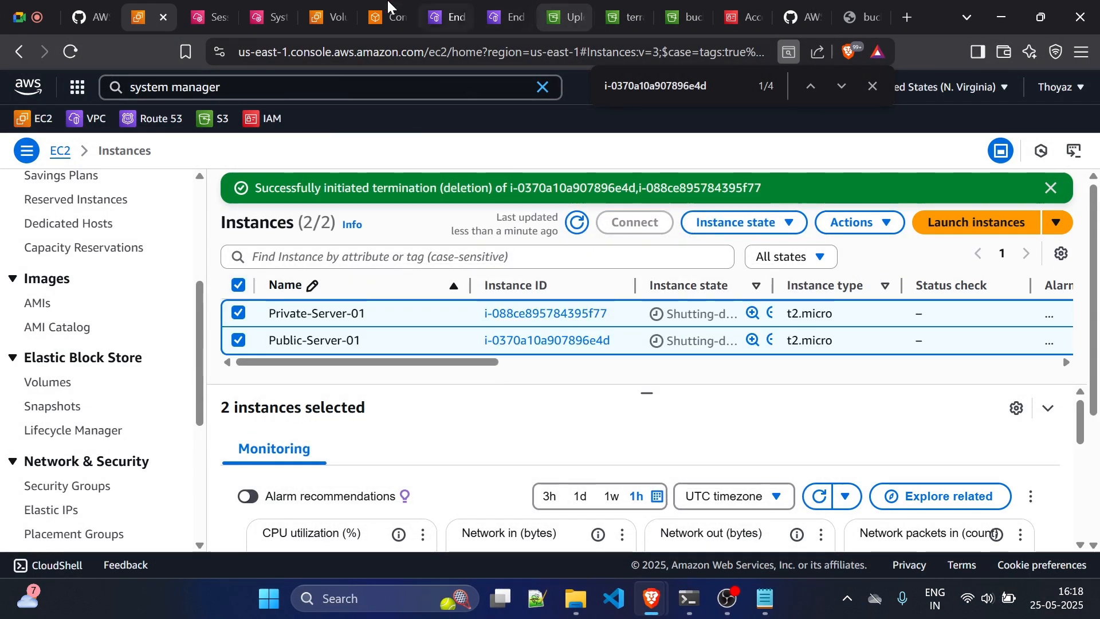
Terminate the Session Manager shell session on the private server and close the Session Manager and Volumes browser pages.
click(210, 12)
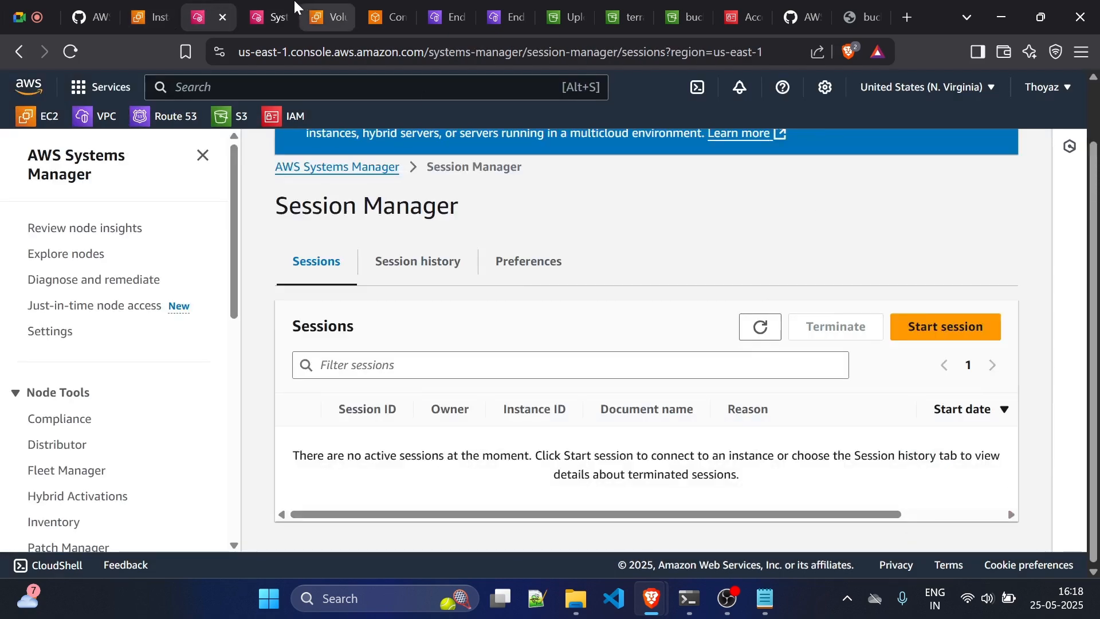
click(277, 8)
click(1067, 93)
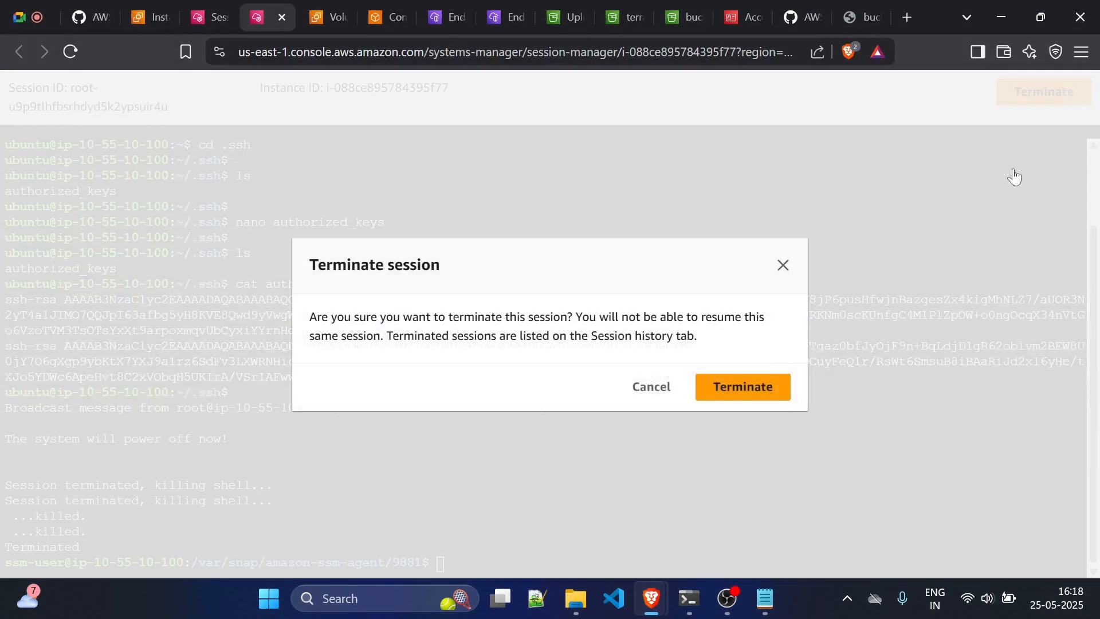
click(739, 387)
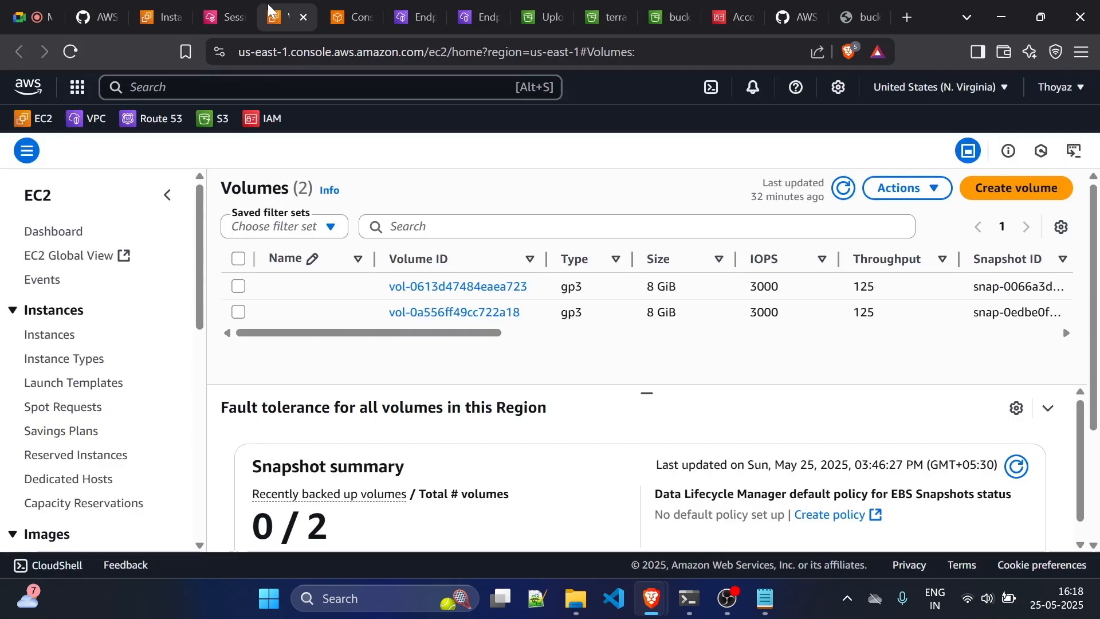
click(223, 21)
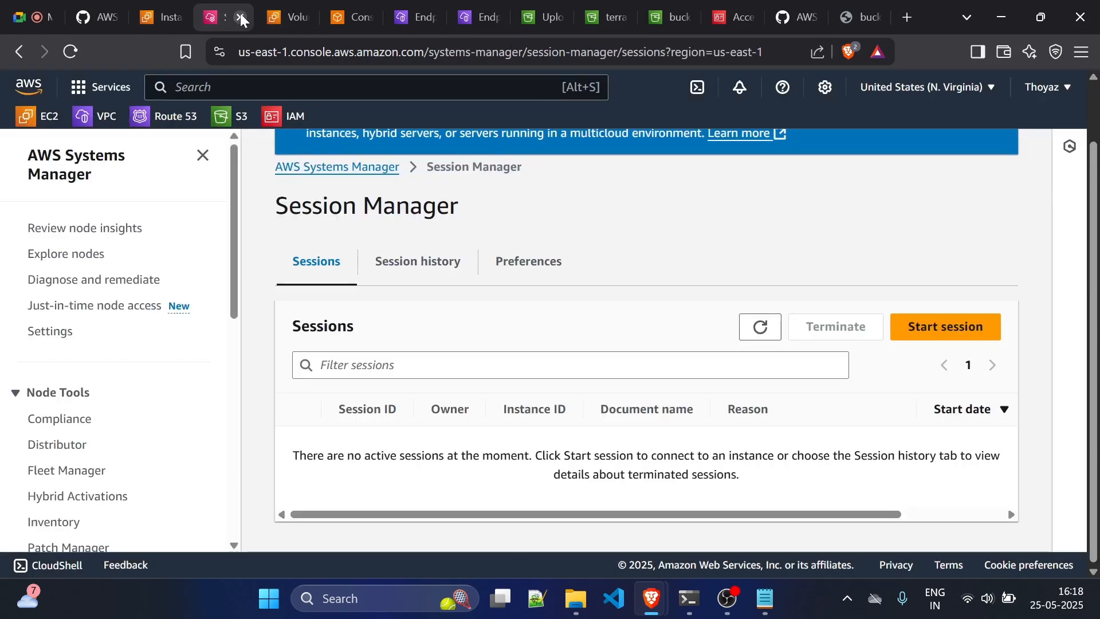
click(241, 19)
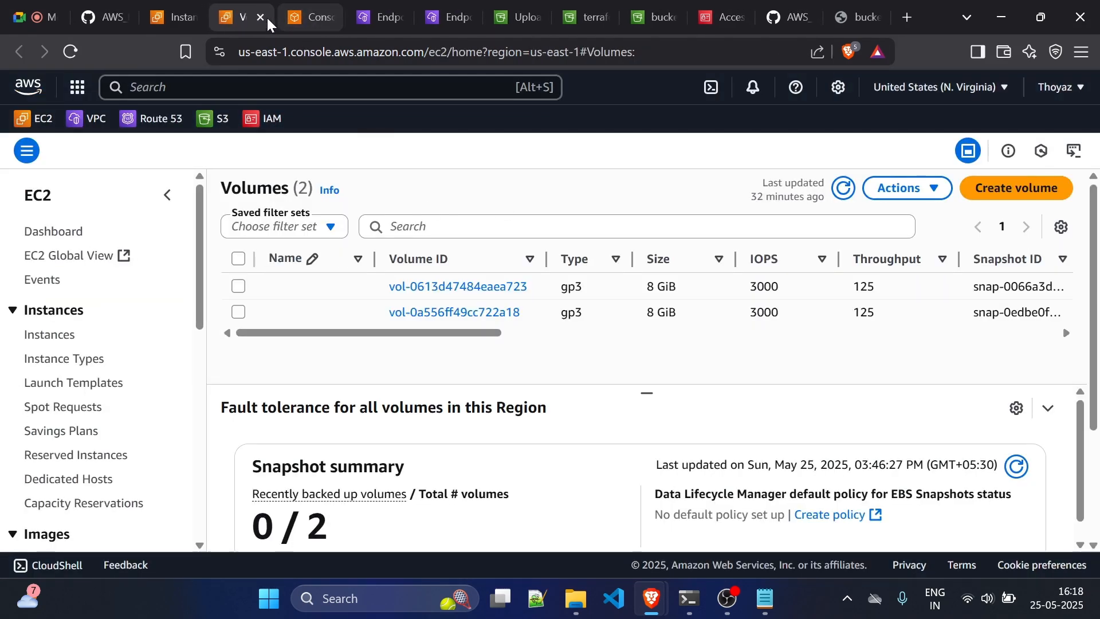
click(259, 17)
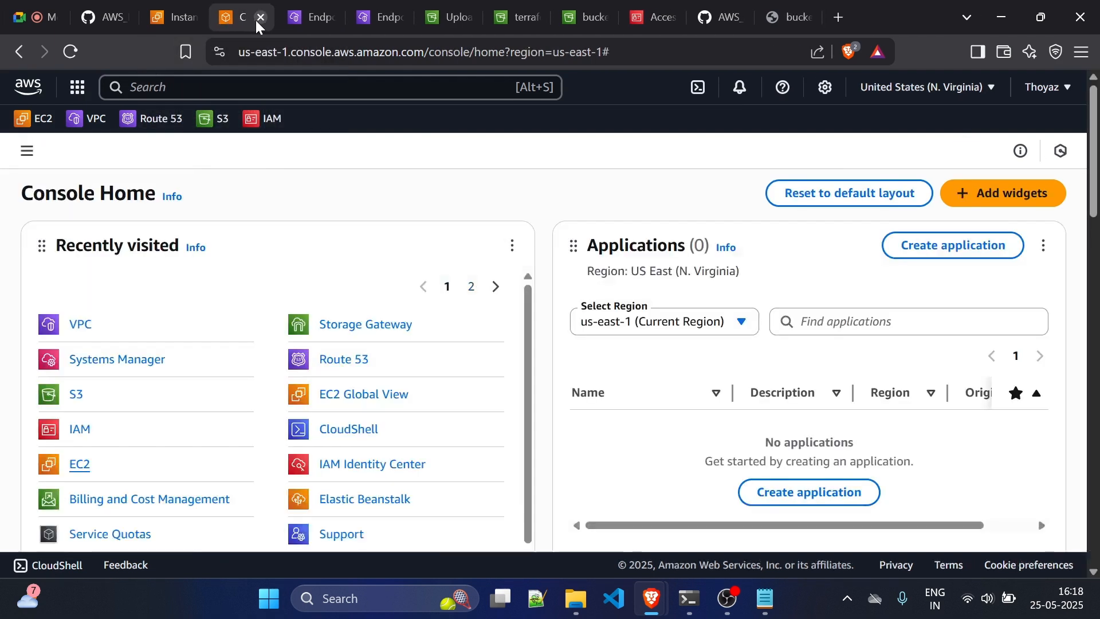
Delete all four VPC endpoints, AWS-Endpoint-S3 and for-interface-ep-1 to for-interface-ep-3, confirming with the word delete.
click(304, 25)
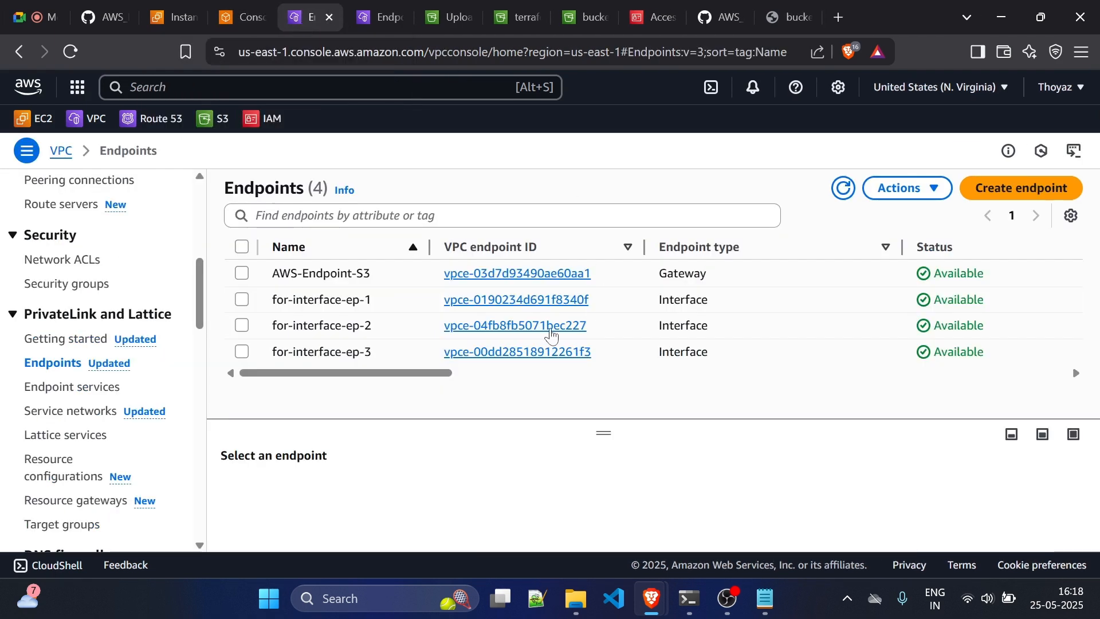
click(241, 247)
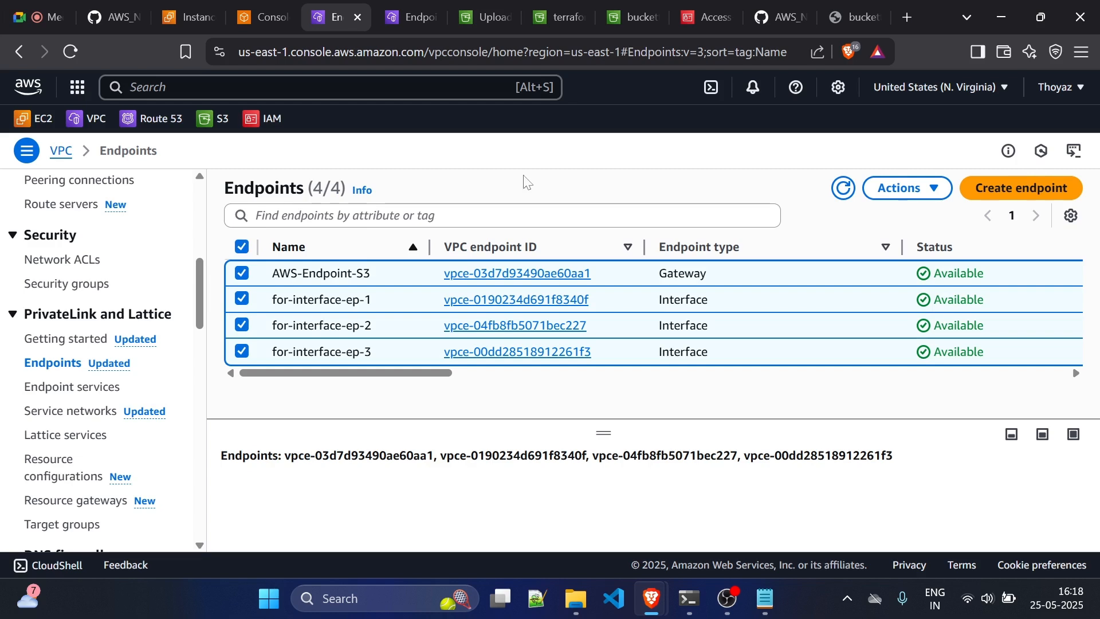
click(907, 188)
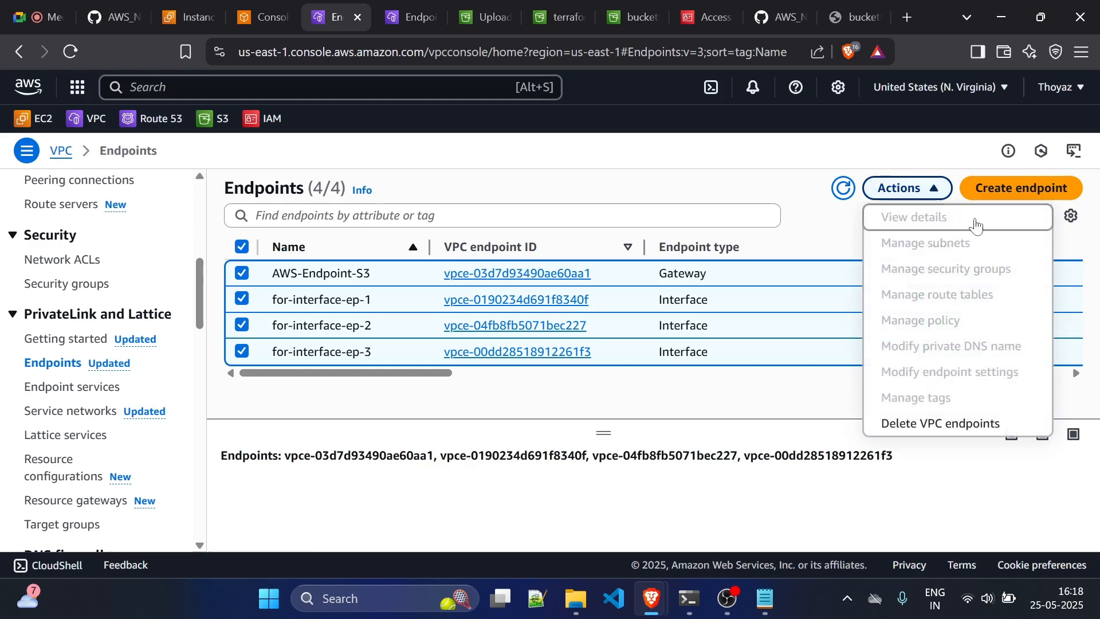
click(968, 427)
click(631, 473)
text(delete)
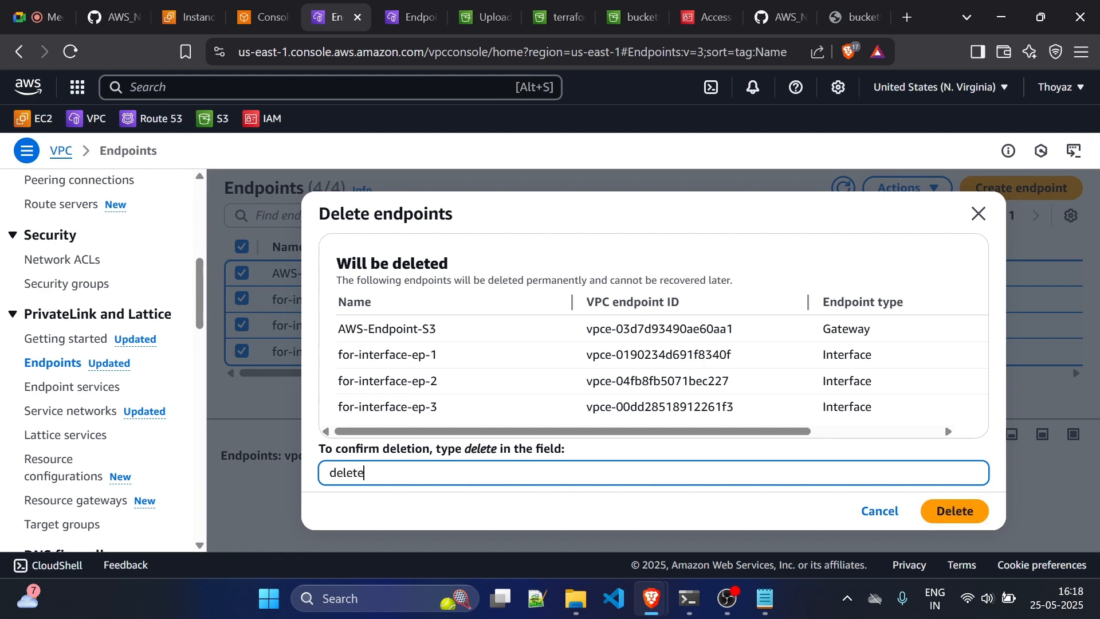
click(957, 509)
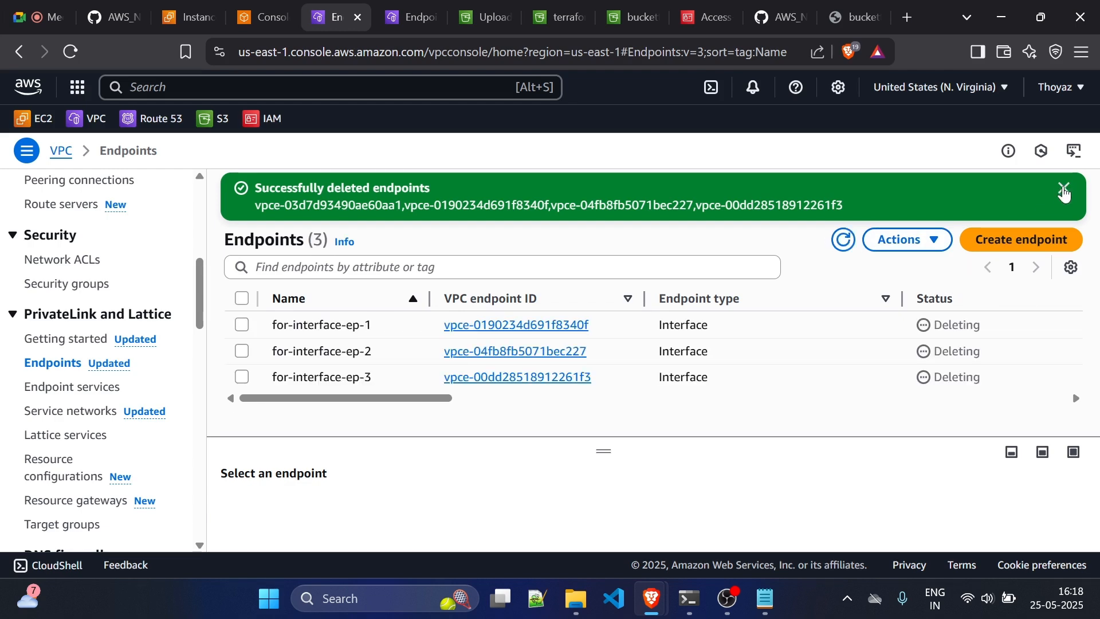
click(1064, 189)
Permanently delete terraform_1.12.1_windows_amd64.zip and terraform_test.zip from the buckettolearnendpoints bucket, confirming with the text permanently delete.
click(411, 17)
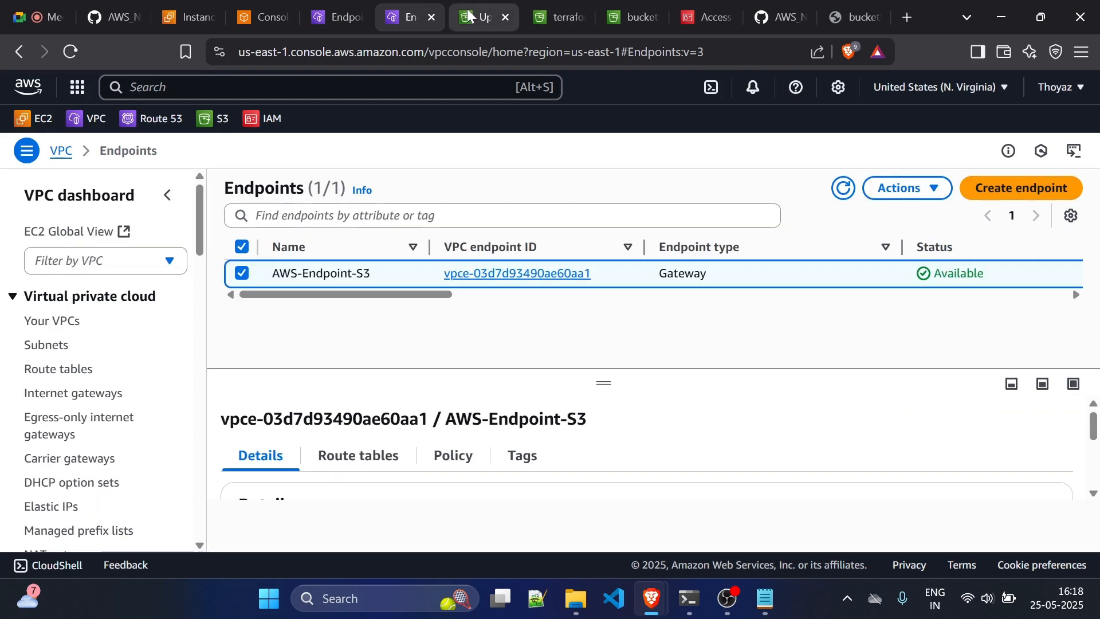
click(496, 14)
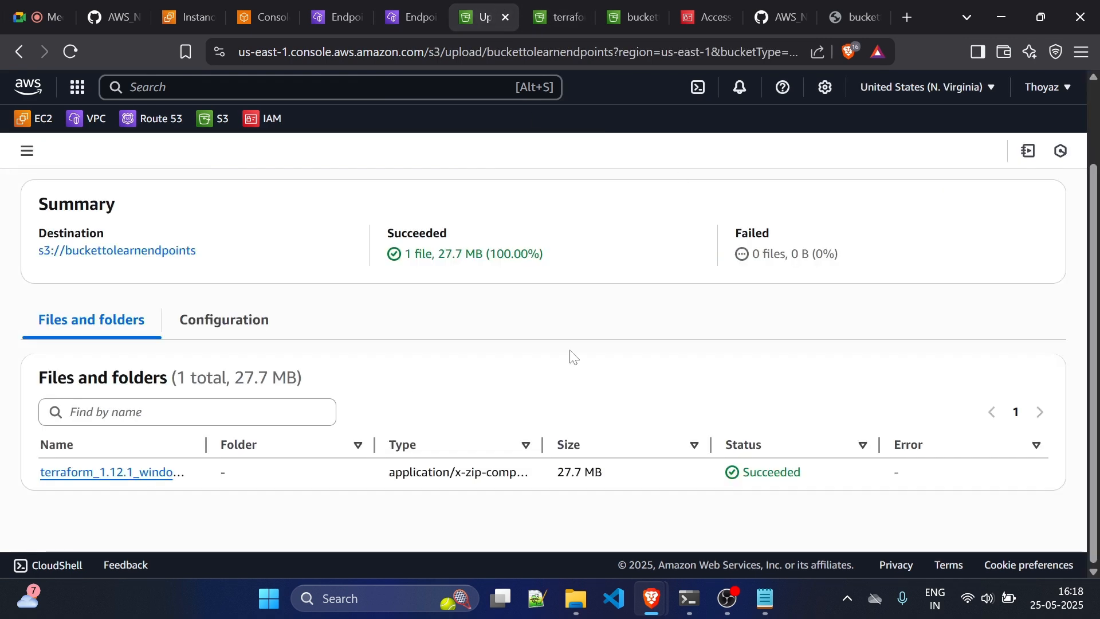
scroll(195, 360, up, 2)
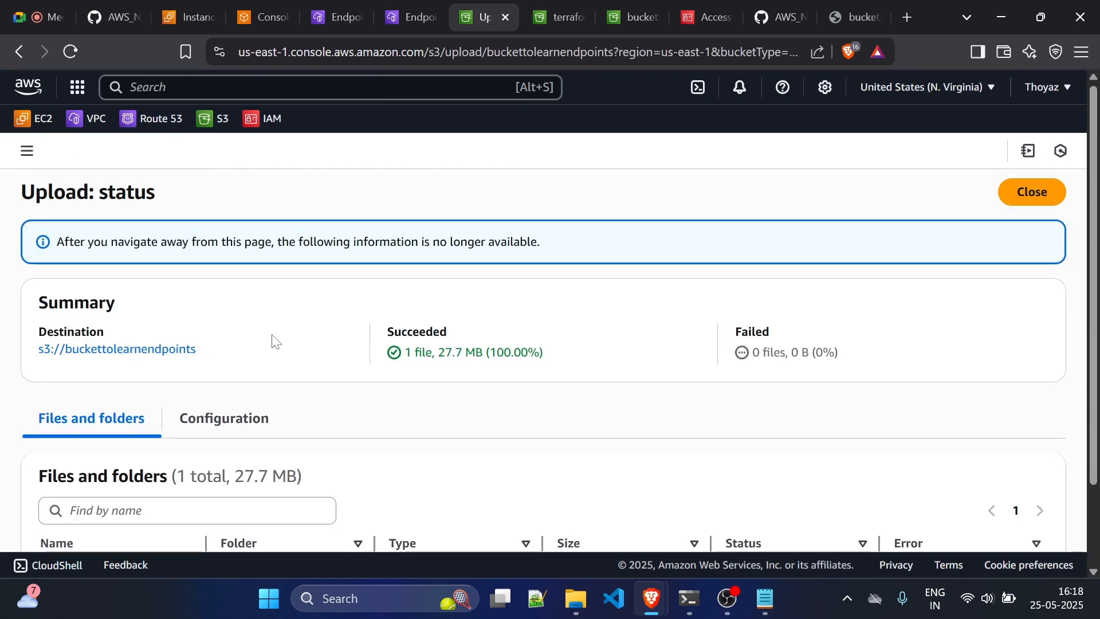
click(1028, 194)
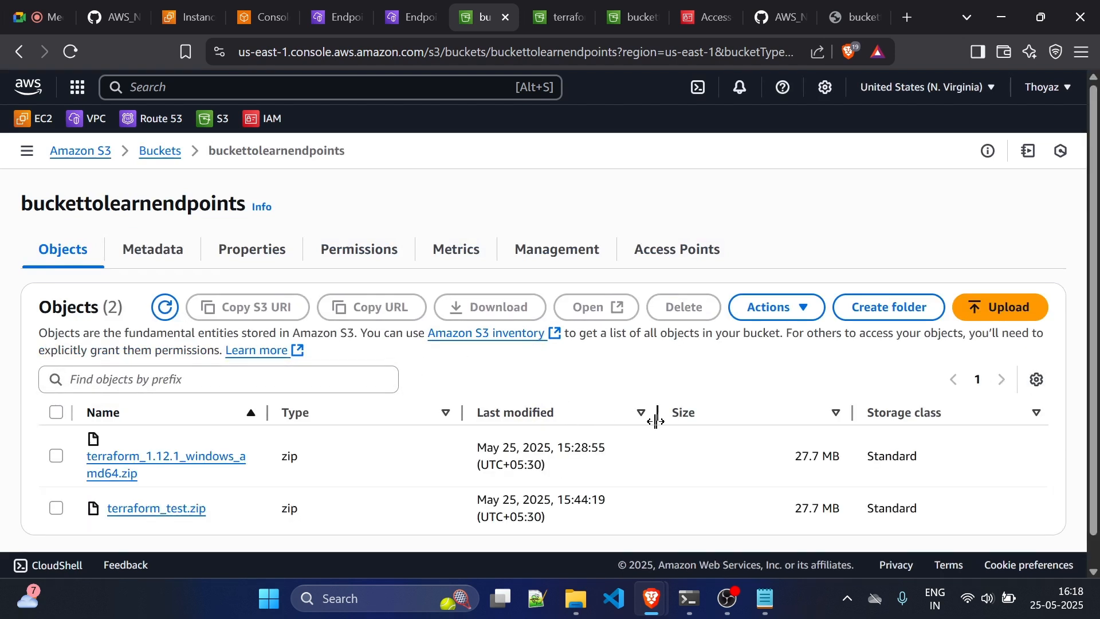
click(57, 413)
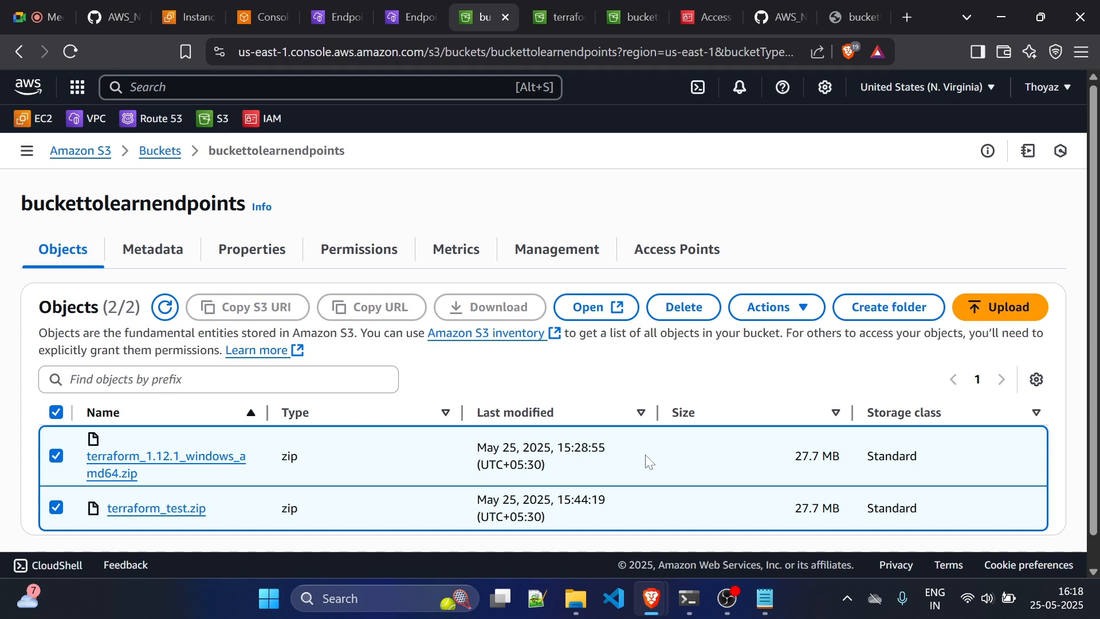
click(705, 308)
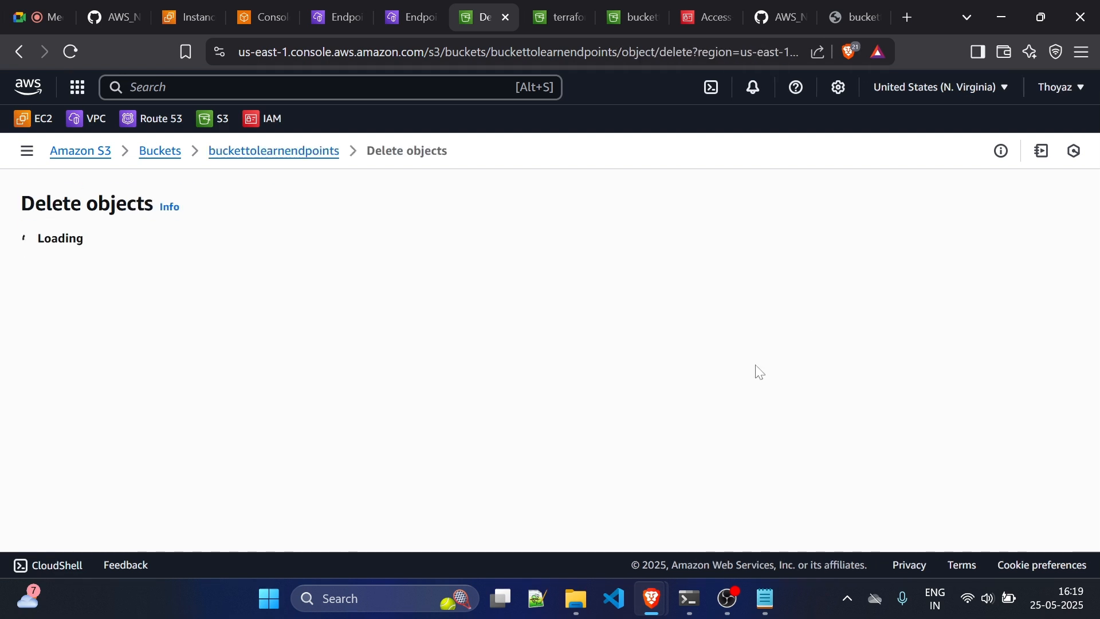
scroll(571, 413, down, 3)
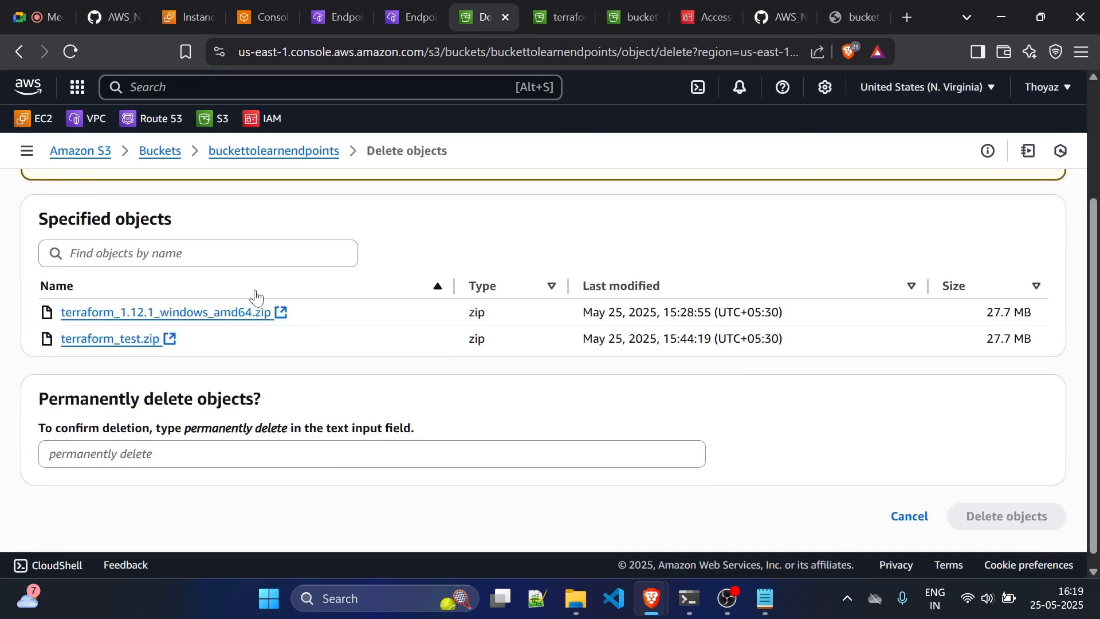
drag(288, 432, 196, 457)
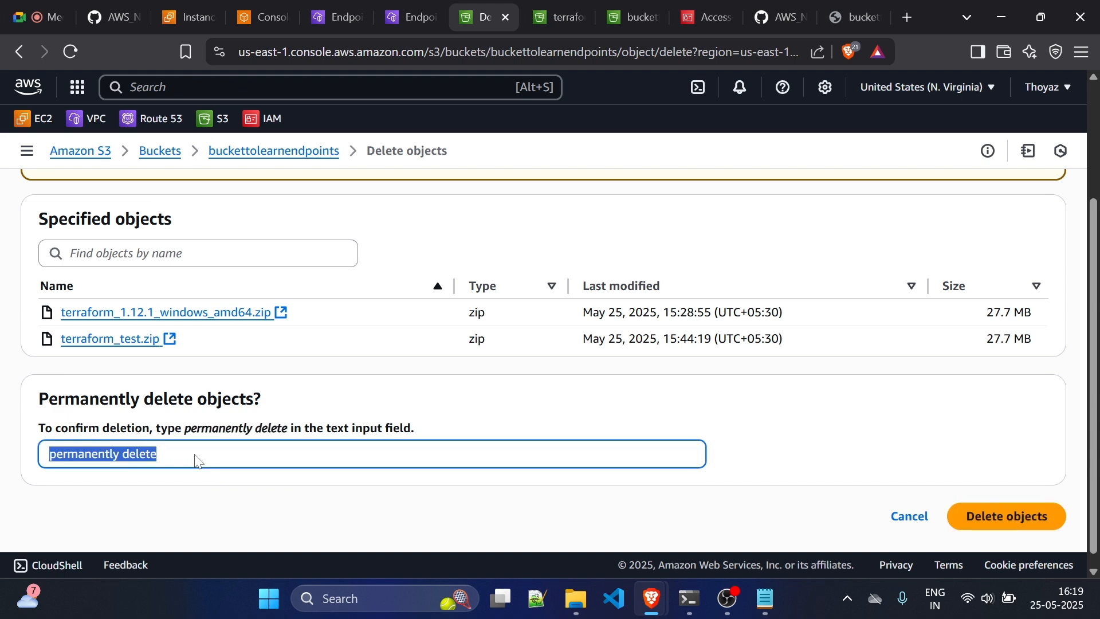
click(1038, 522)
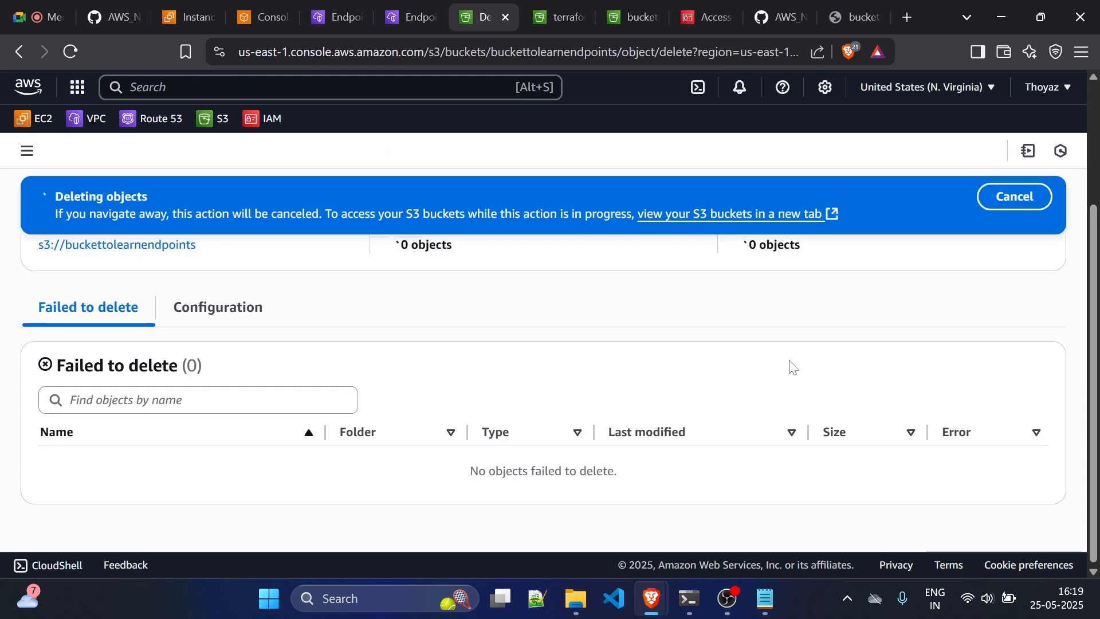
Close the object deletion status and delete the emptied buckettolearnendpoints bucket, confirming with the bucket name.
scroll(856, 455, up, 3)
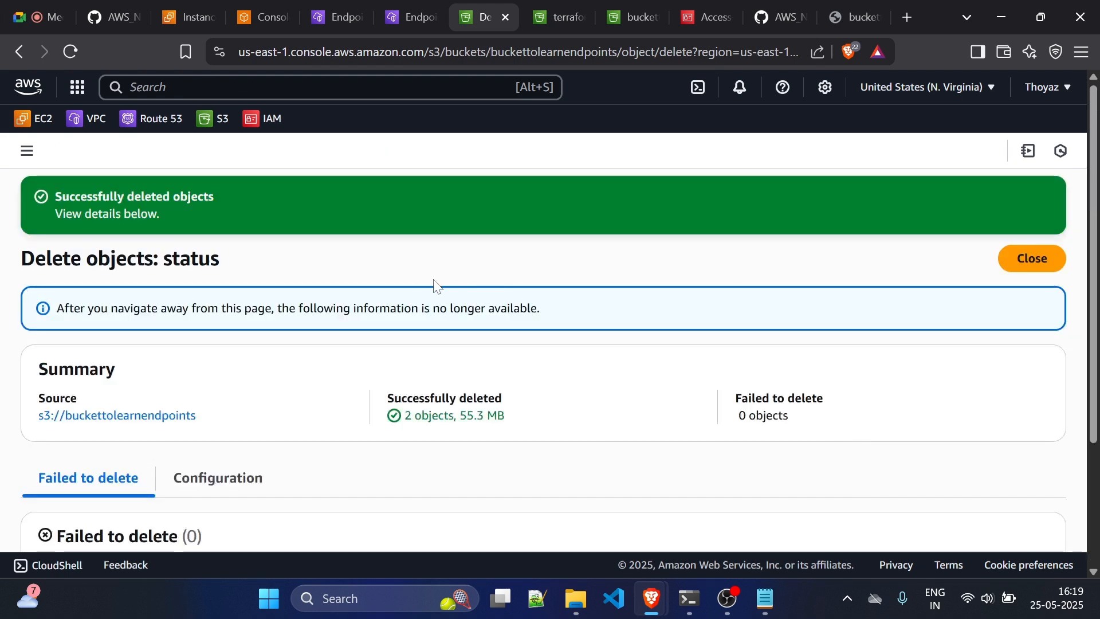
click(1034, 257)
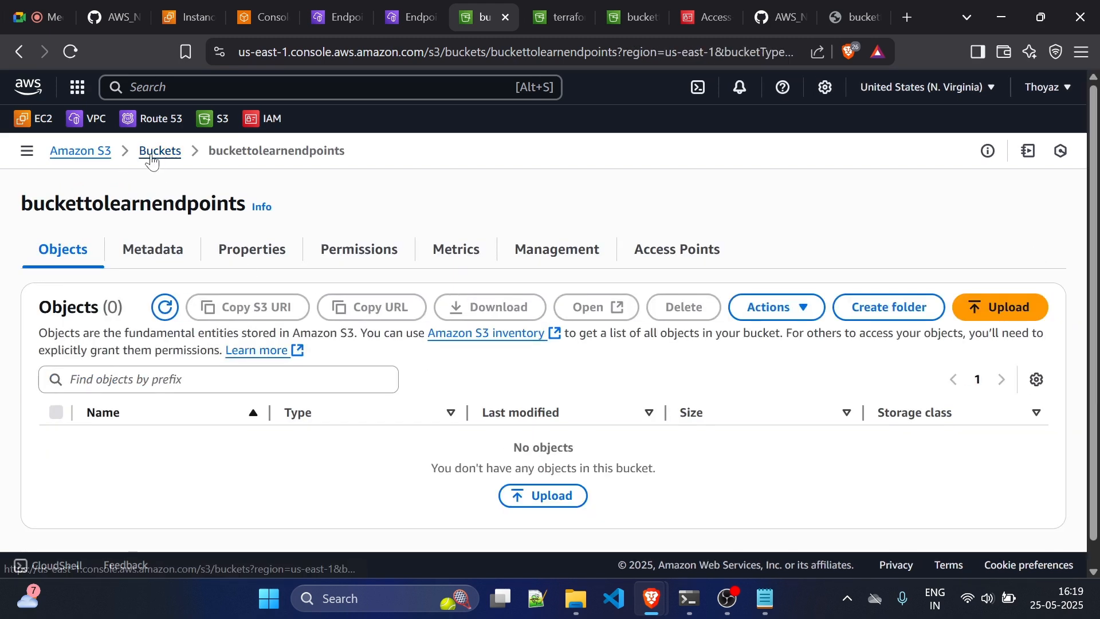
click(152, 155)
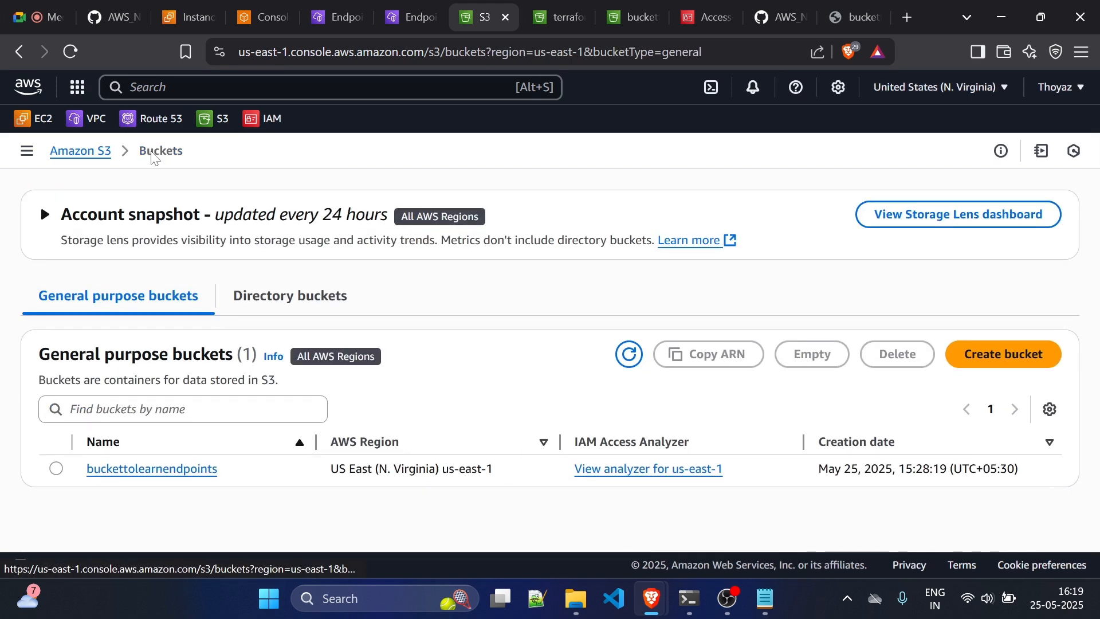
click(56, 468)
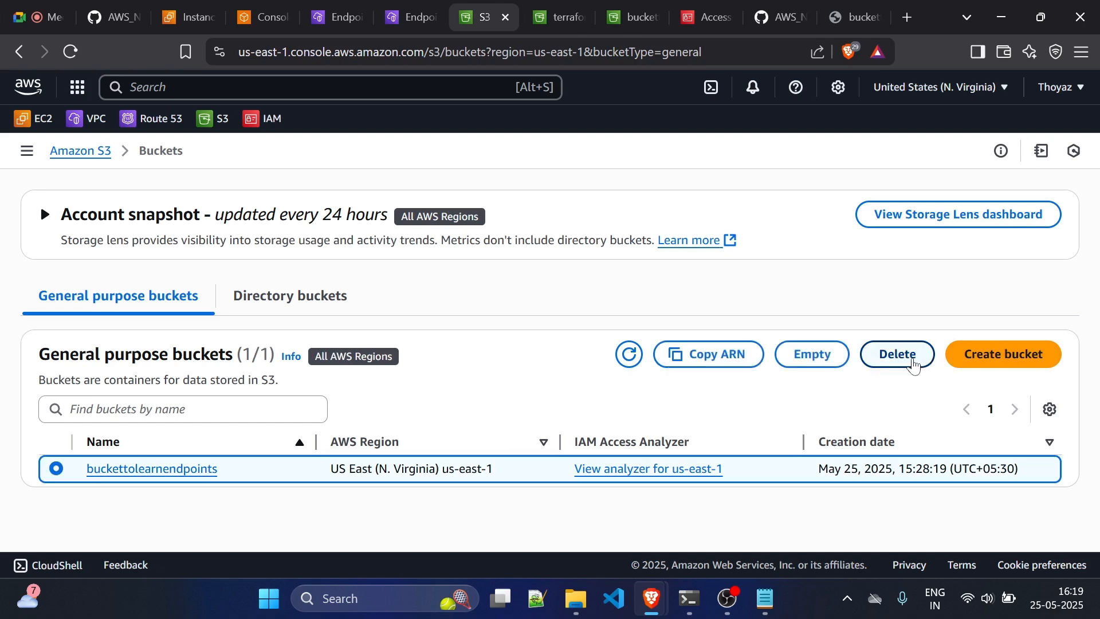
click(905, 364)
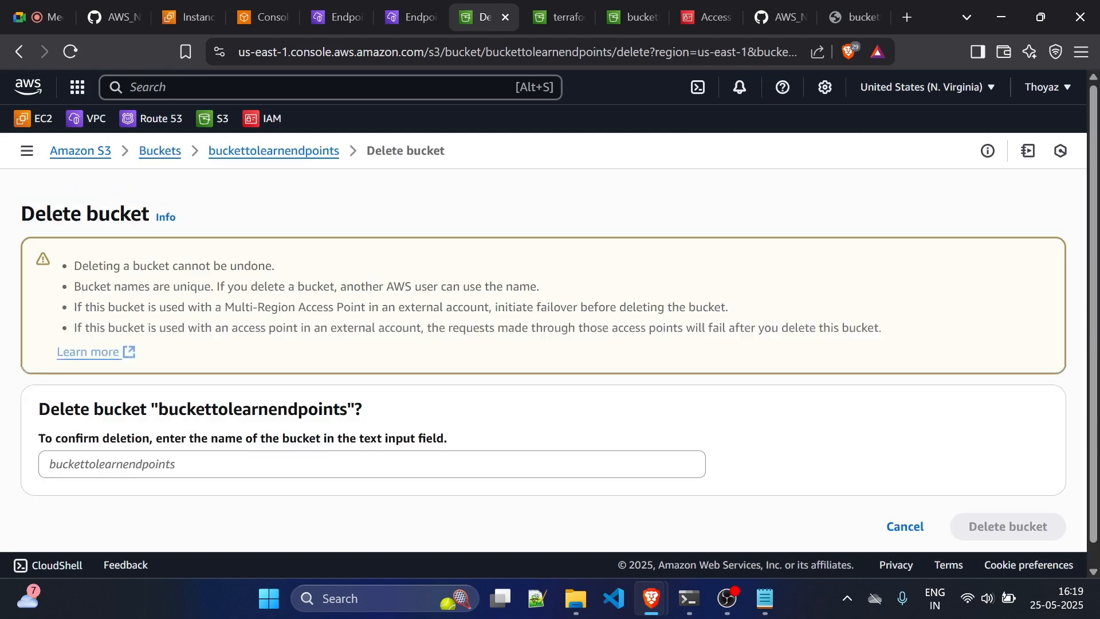
drag(347, 408, 169, 409)
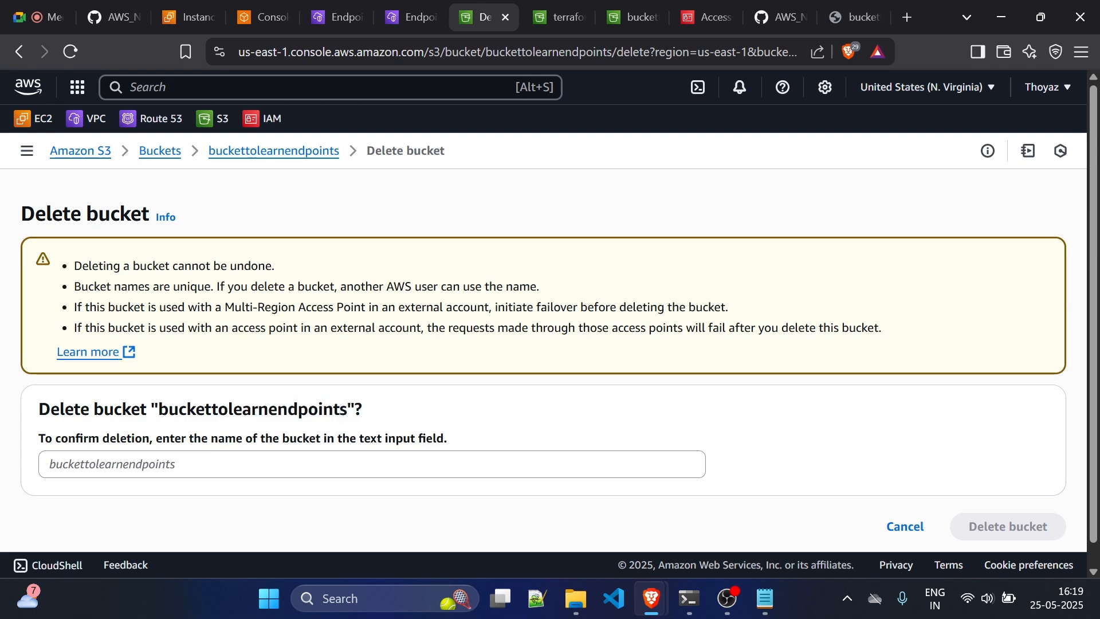
triple_click(171, 409)
double_click(252, 409)
drag(252, 408, 172, 464)
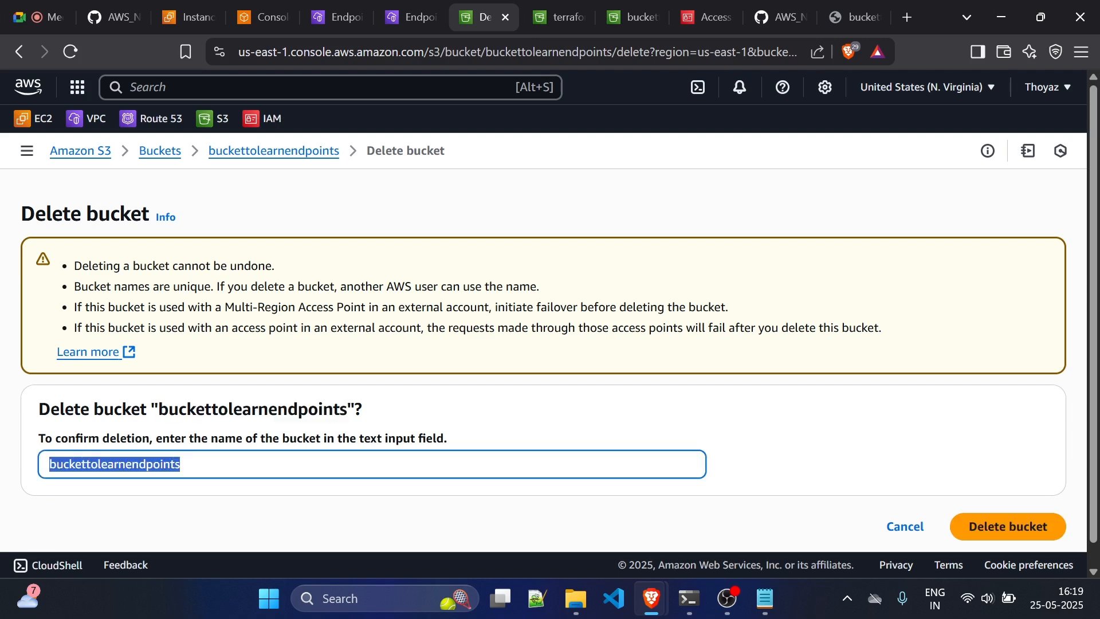
click(992, 531)
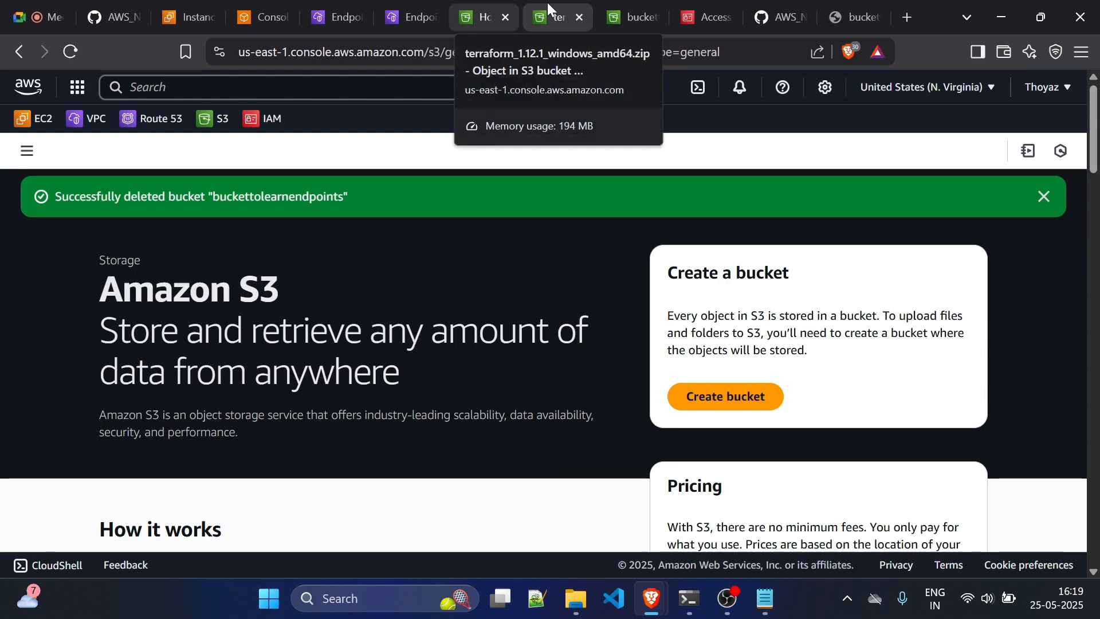
Check the IAM roles list and the EC2 instances for leftover lab resources, dismissing the instance termination notice.
click(547, 2)
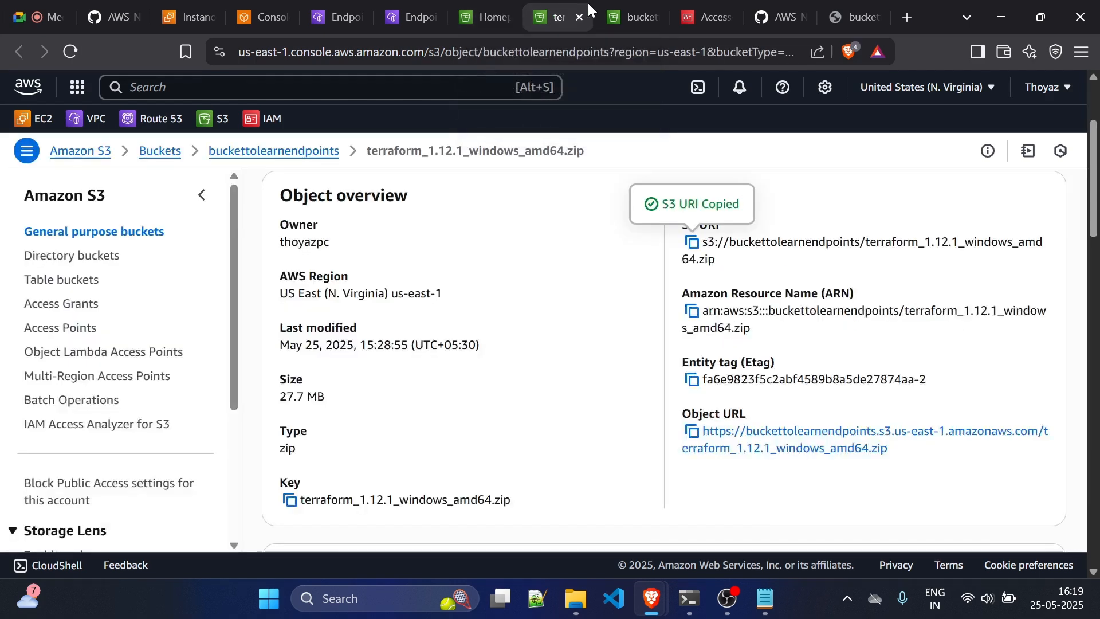
click(631, 14)
click(706, 7)
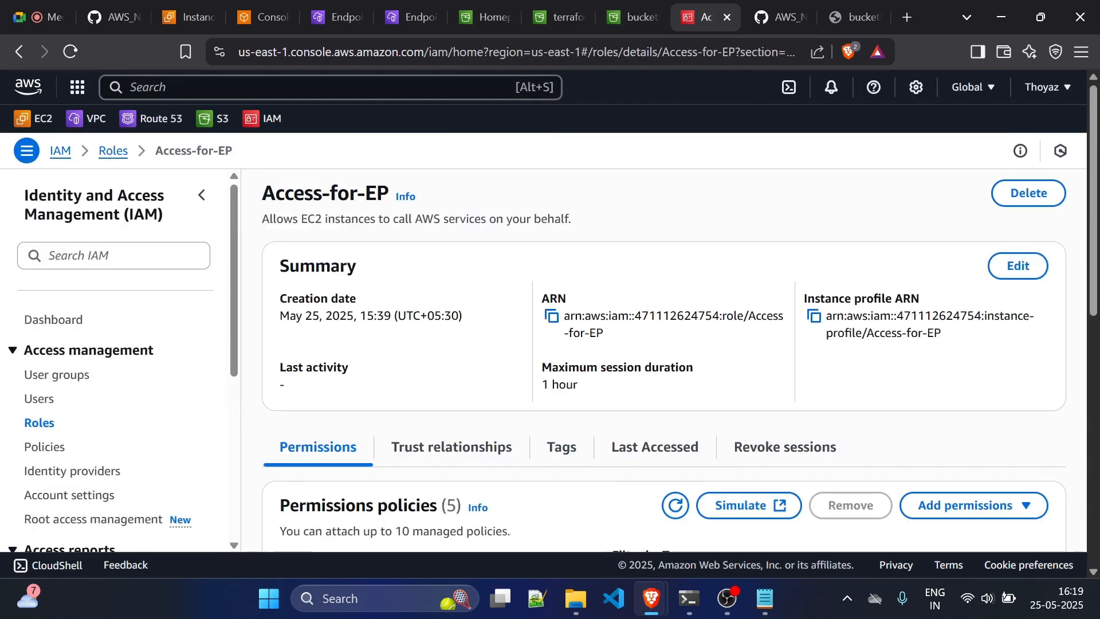
click(42, 423)
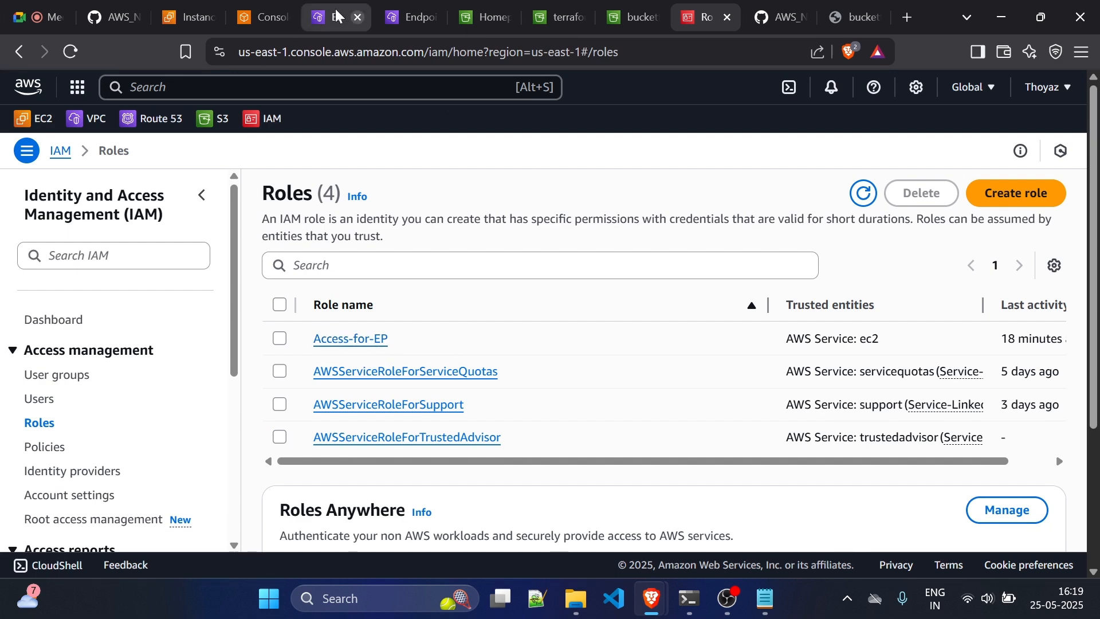
click(185, 17)
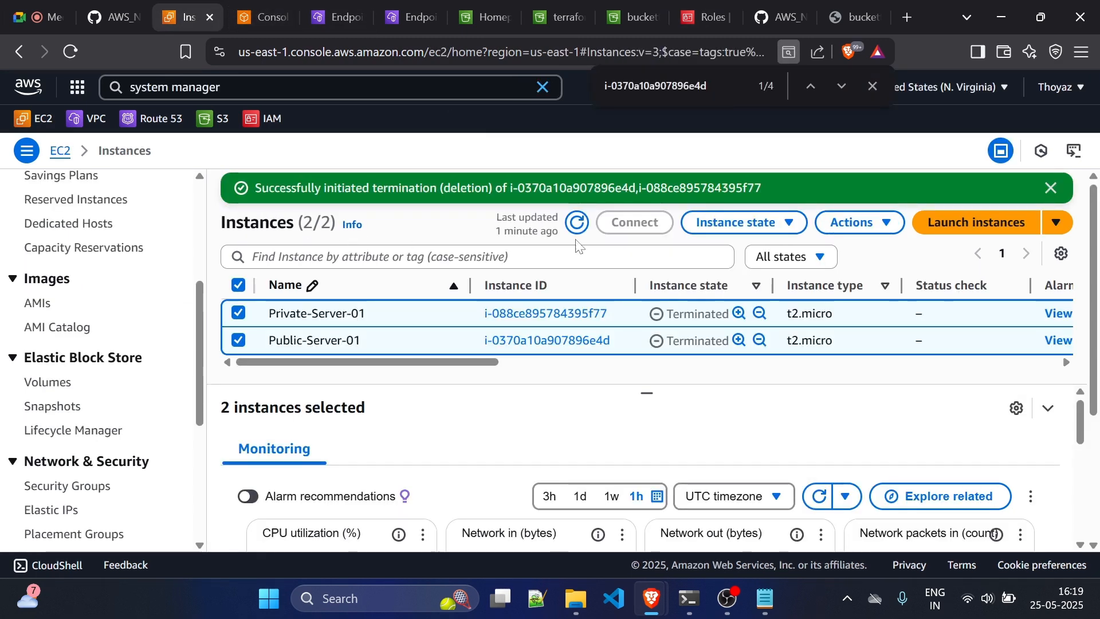
click(1051, 187)
Try to delete the AWS-Endpoints-vpc VPC, review what blocks its deletion and dismiss the dialog.
click(354, 9)
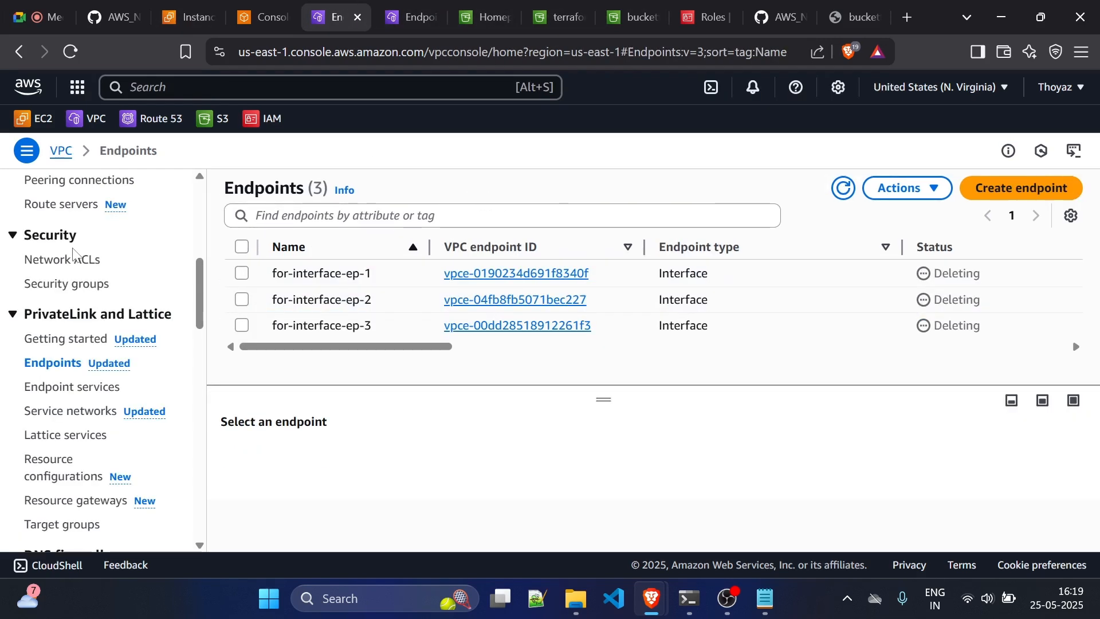
scroll(86, 254, up, 5)
click(68, 328)
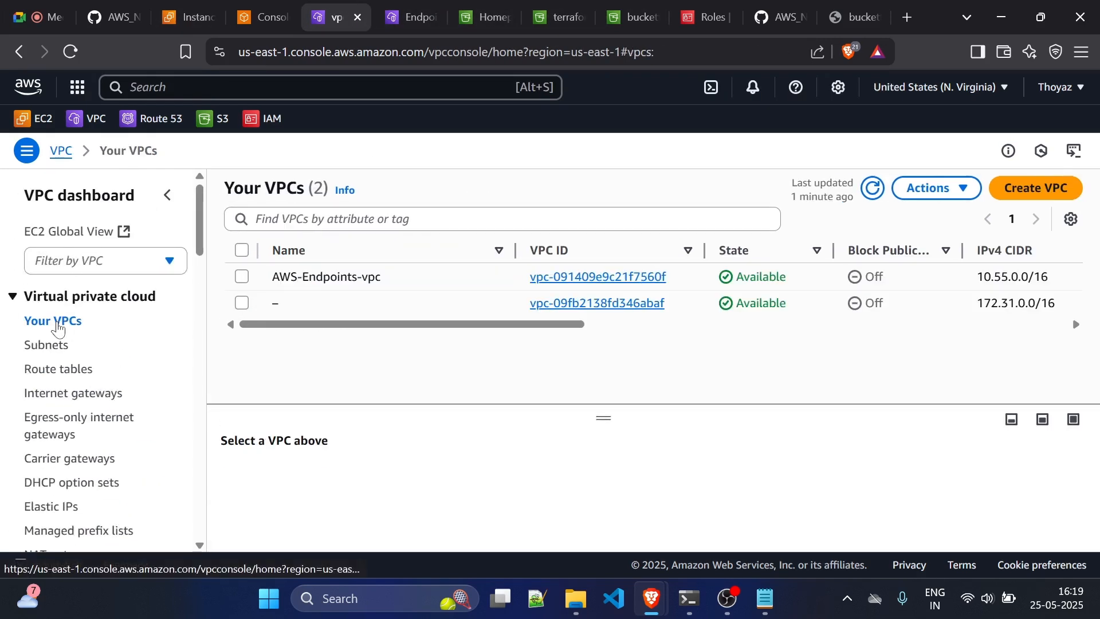
click(242, 277)
click(935, 195)
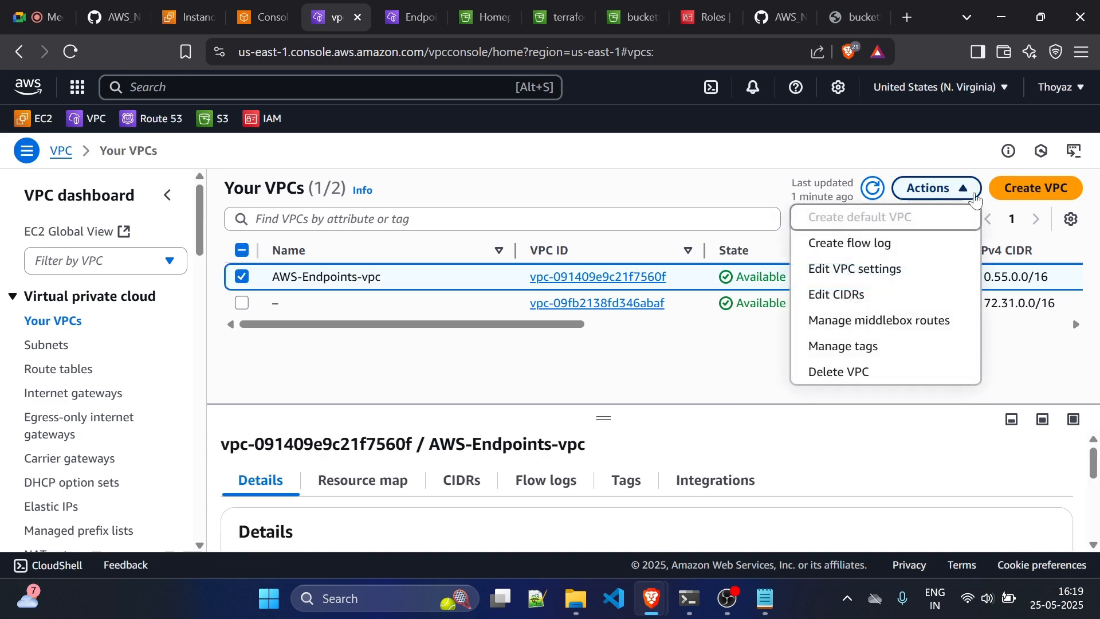
click(896, 371)
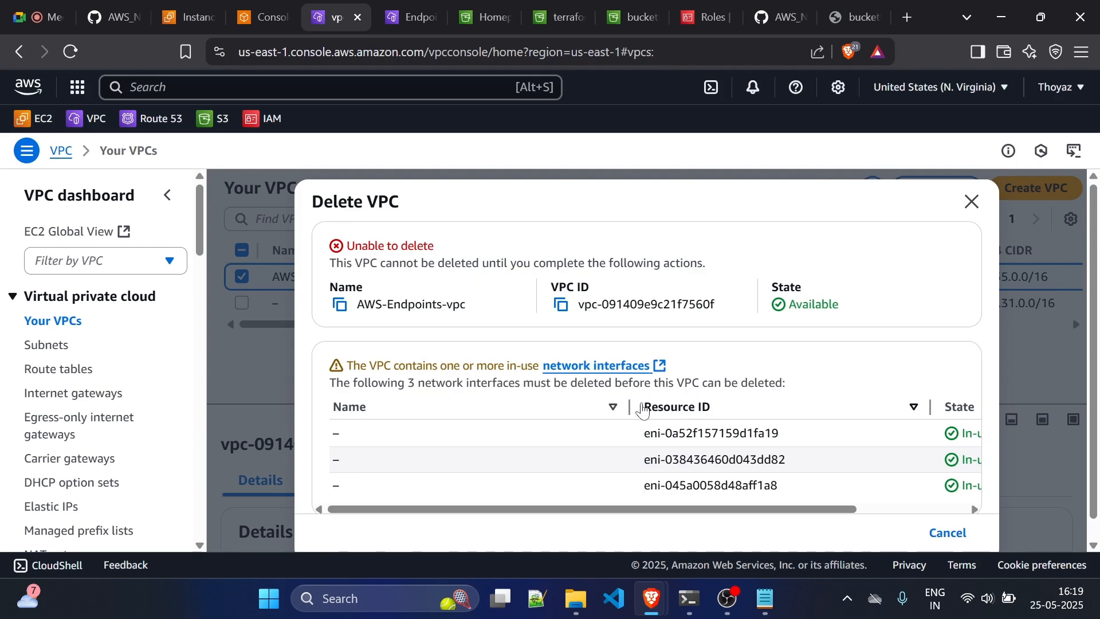
scroll(642, 408, down, 1)
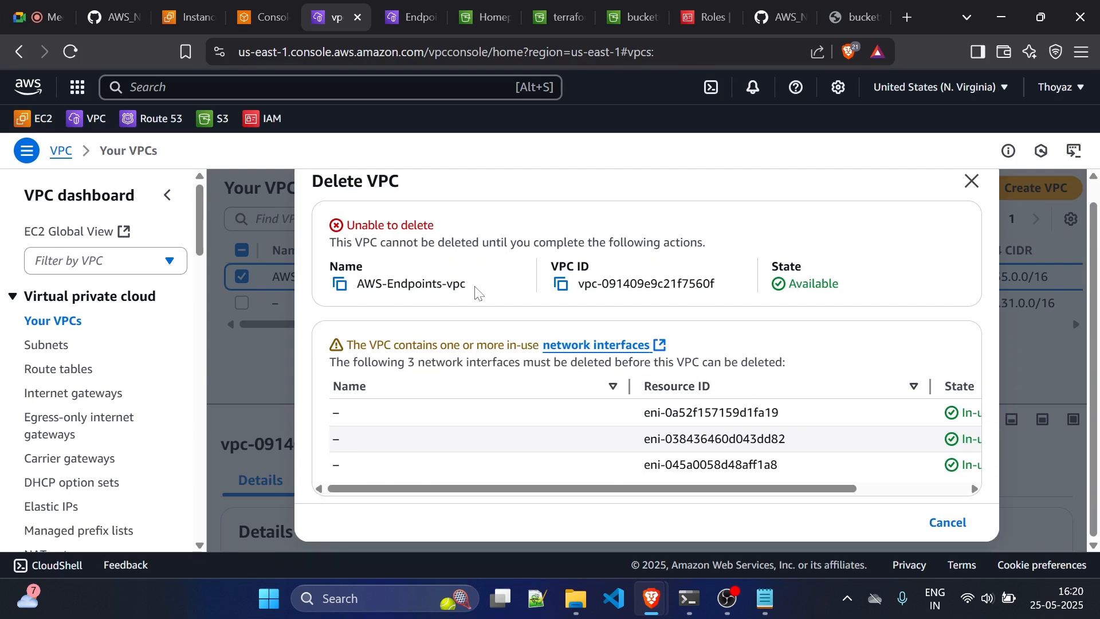
drag(476, 286, 365, 284)
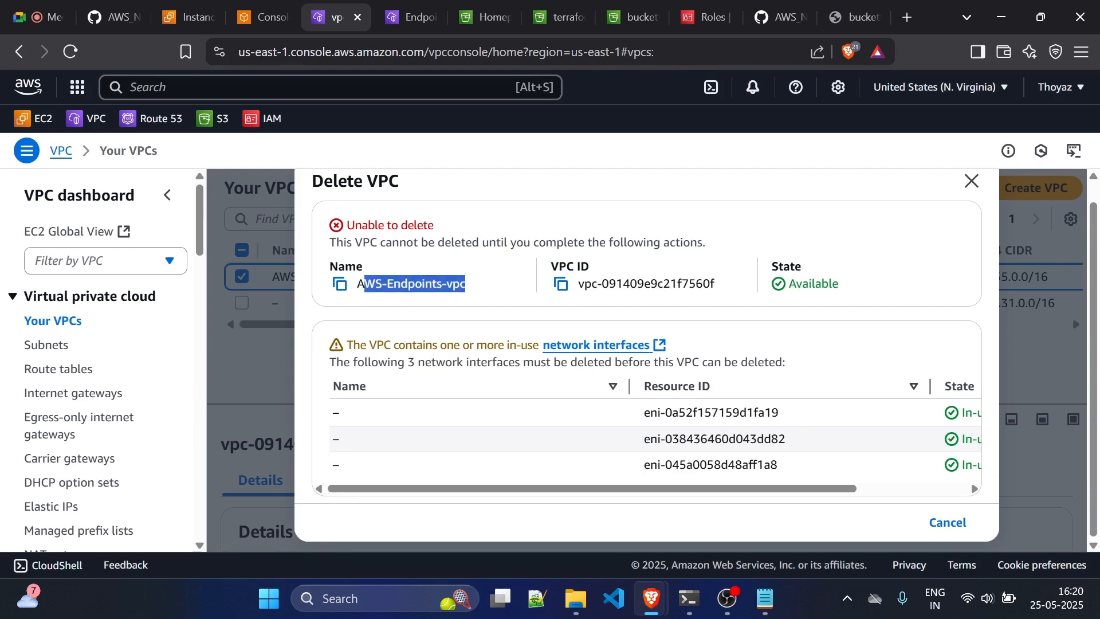
click(488, 297)
scroll(471, 326, up, 1)
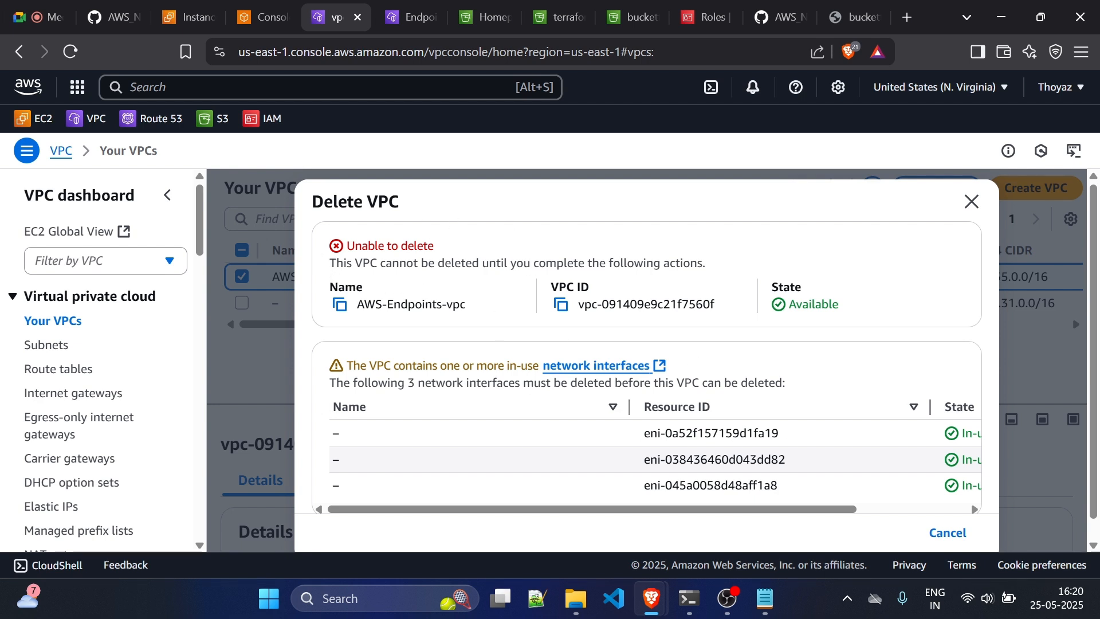
drag(484, 314, 349, 311)
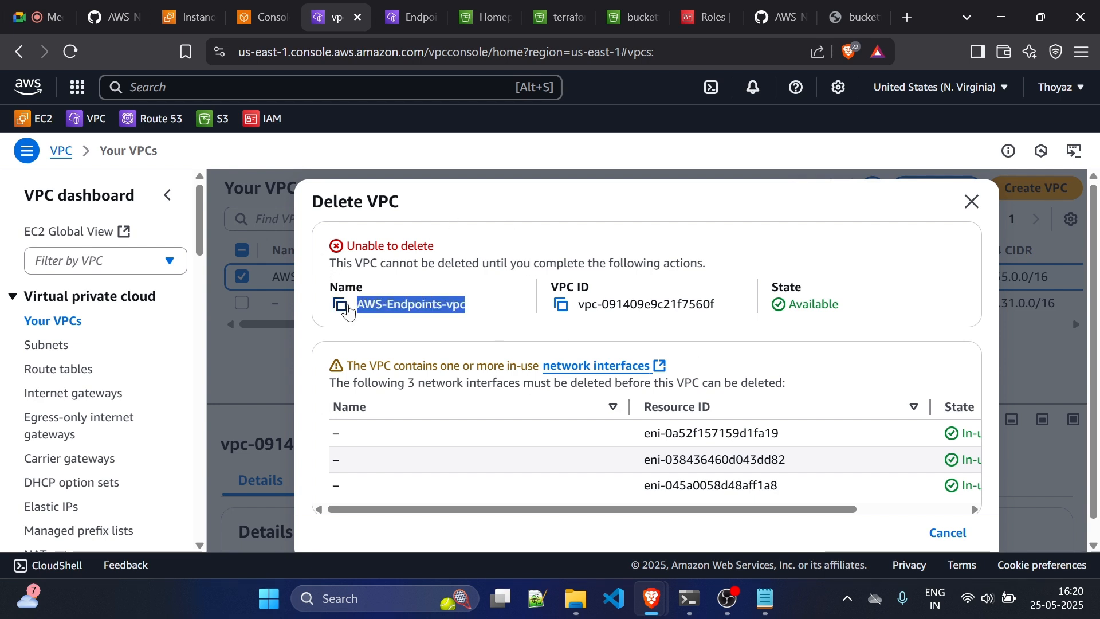
click(528, 307)
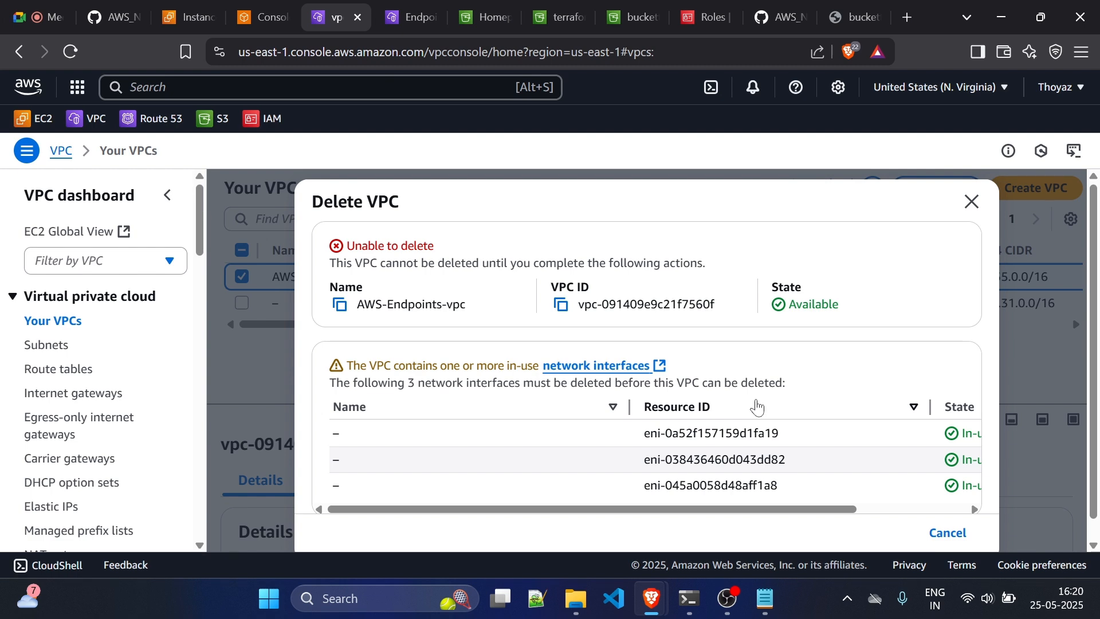
click(972, 201)
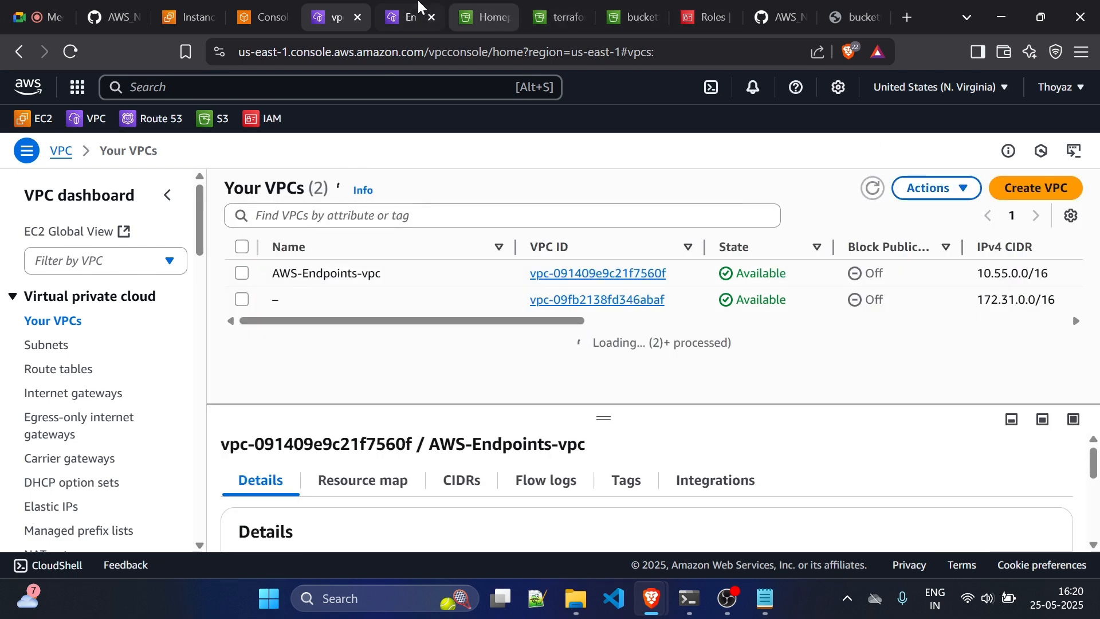
Refresh the VPC endpoints list repeatedly to check the deletion status of the for-interface-ep endpoints.
click(415, 14)
click(853, 193)
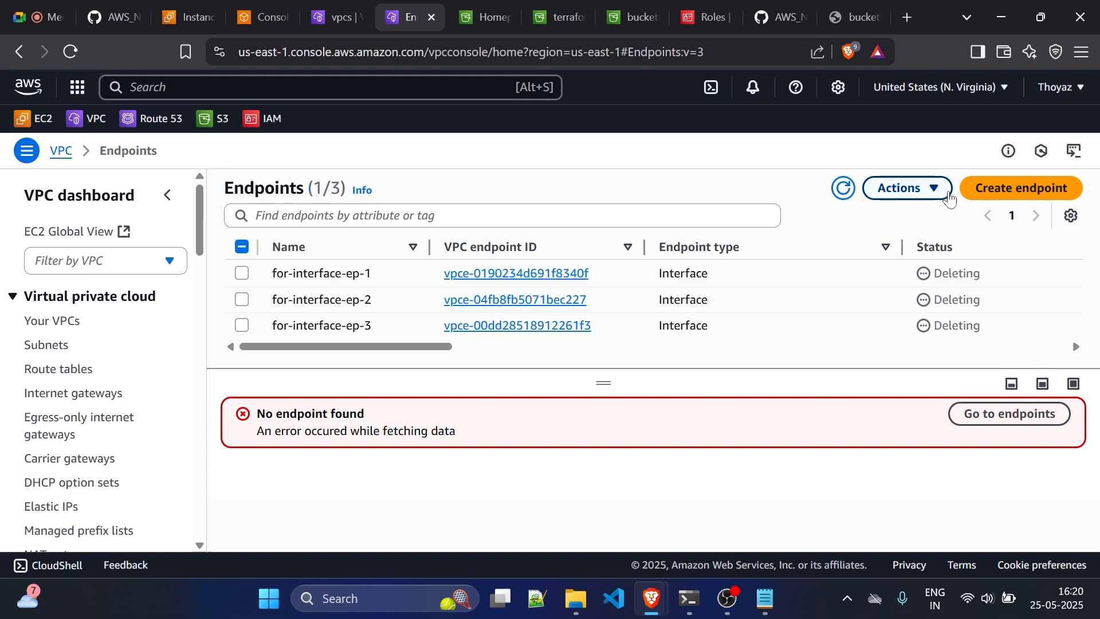
click(852, 193)
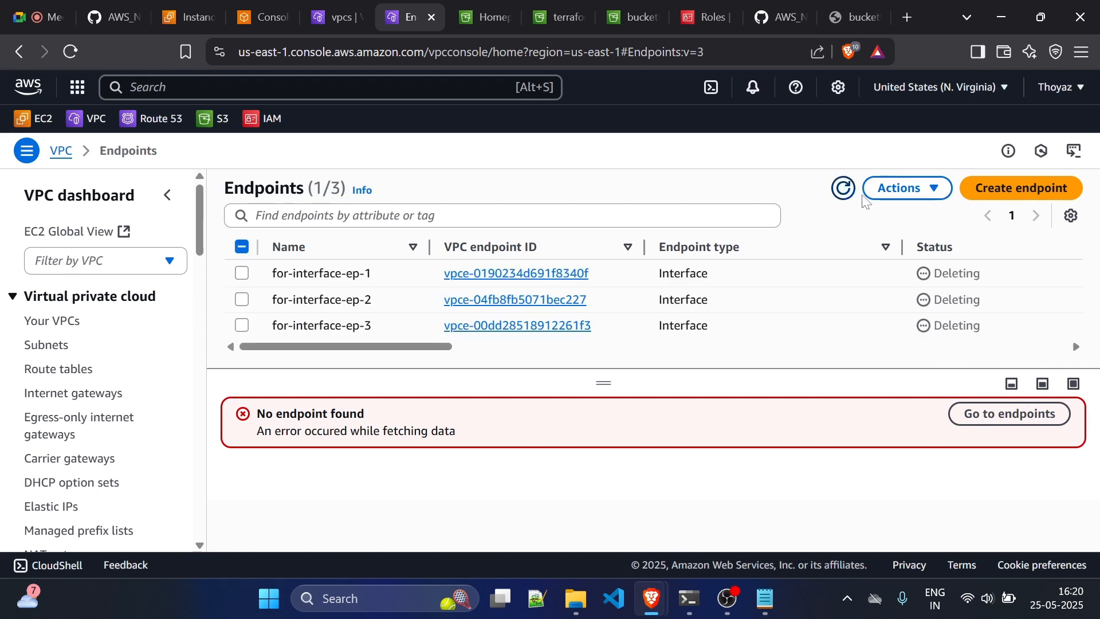
click(852, 194)
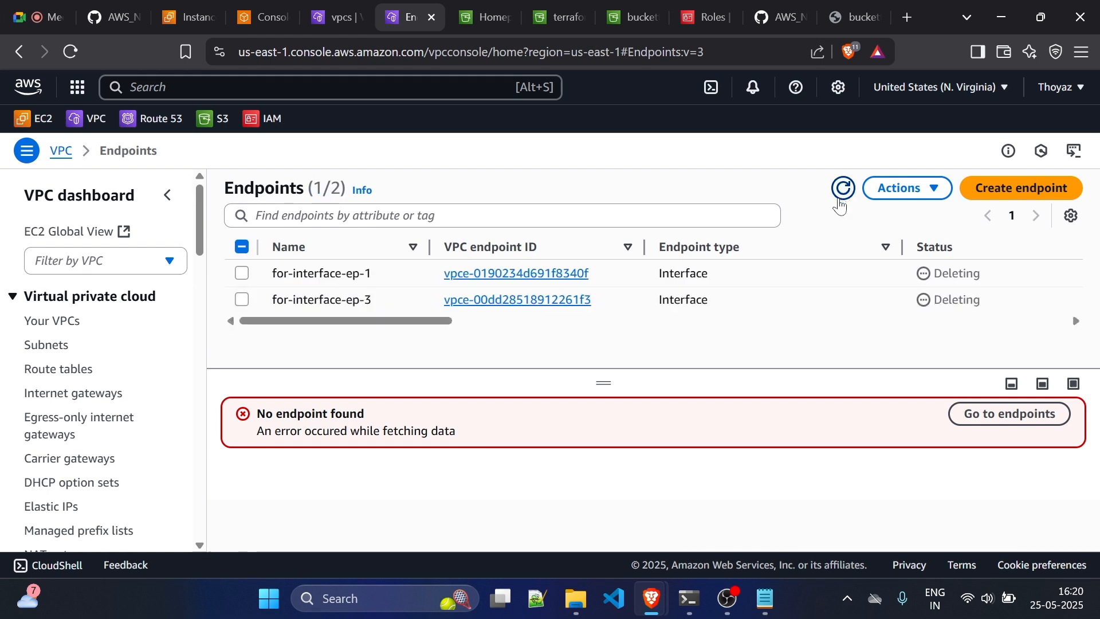
click(840, 199)
click(840, 199)
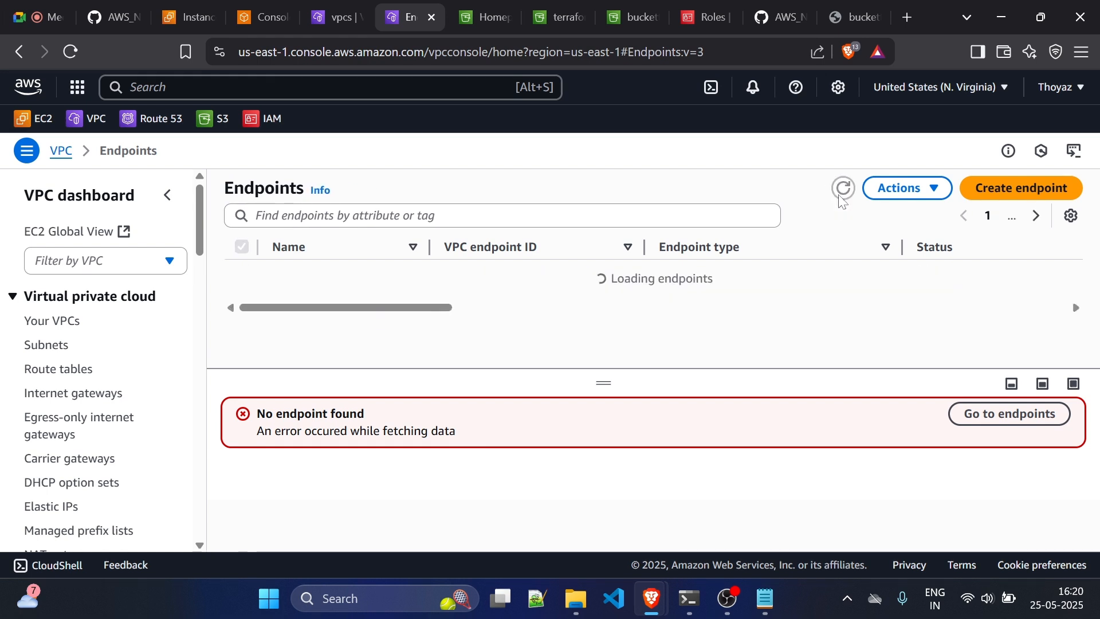
click(841, 200)
click(840, 201)
click(840, 200)
click(840, 201)
click(840, 200)
click(841, 201)
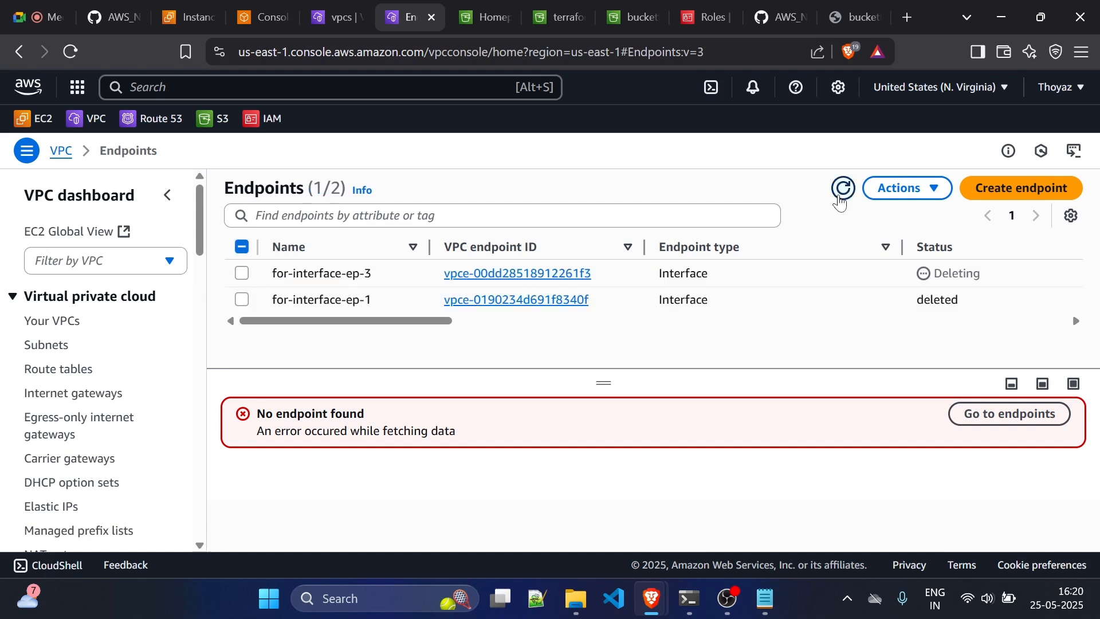
click(840, 202)
click(841, 201)
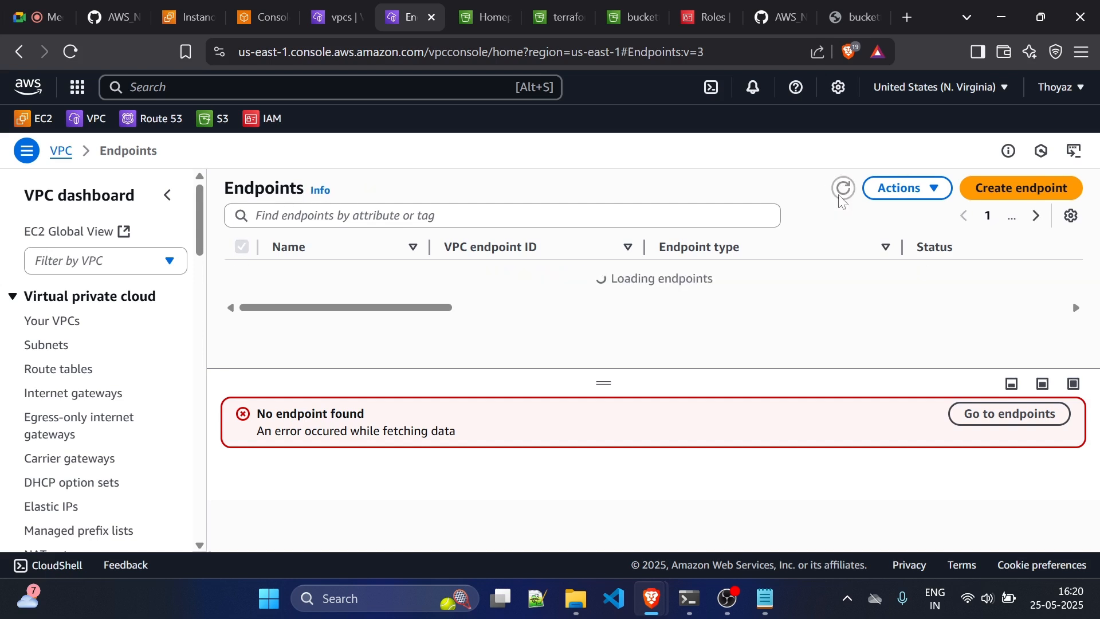
click(841, 200)
click(841, 201)
click(841, 200)
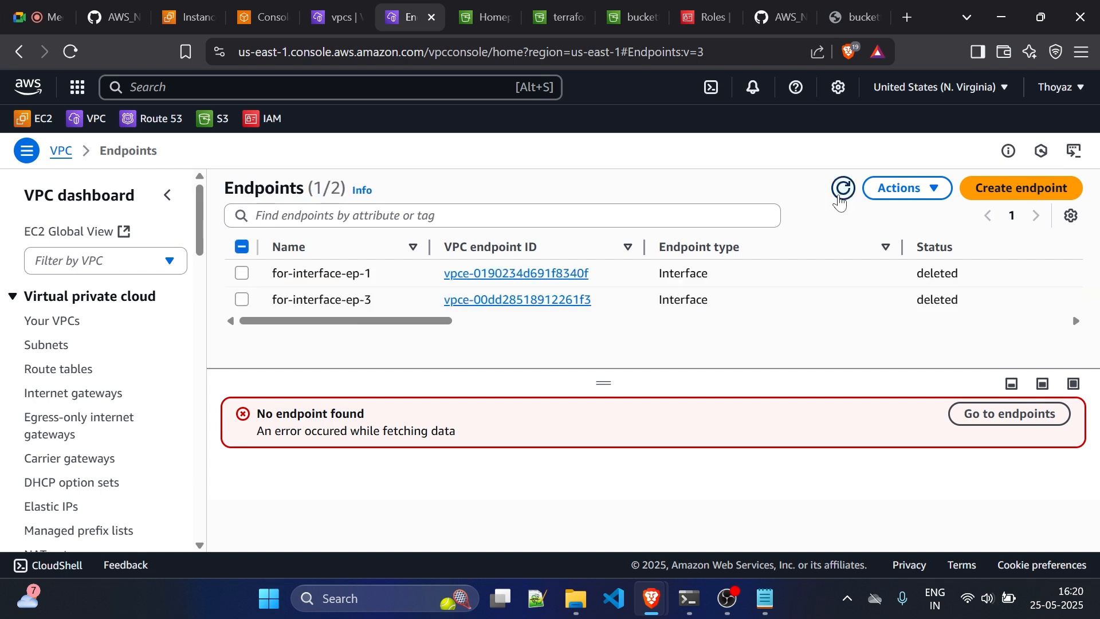
Delete the AWS-Endpoints-vpc VPC with its attached resources, confirming with "delete", and dismiss the resulting notice.
click(337, 17)
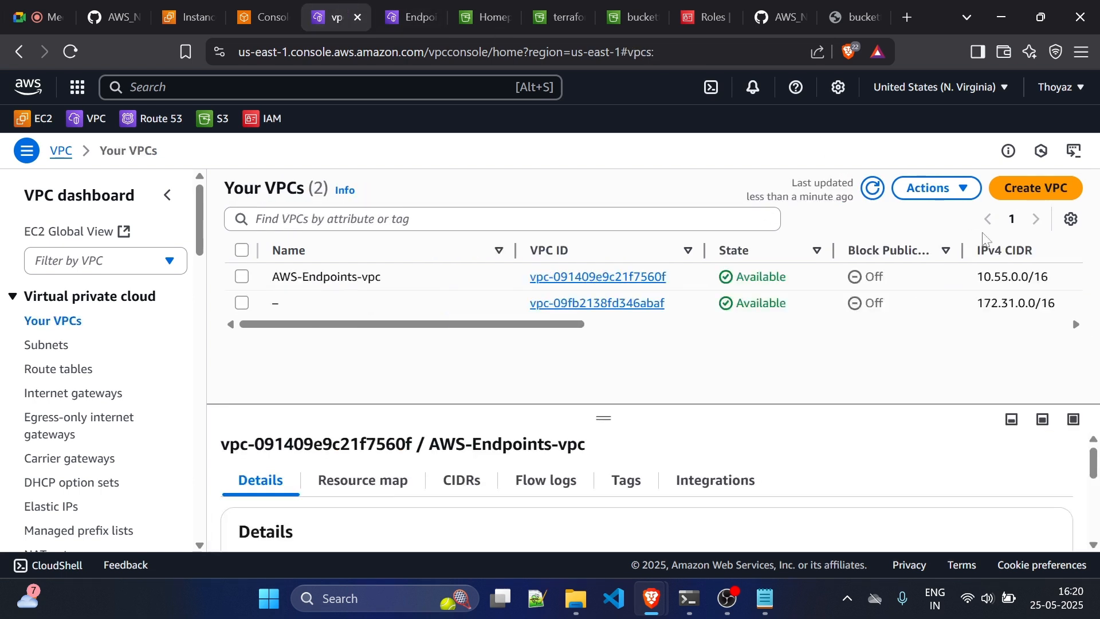
click(242, 277)
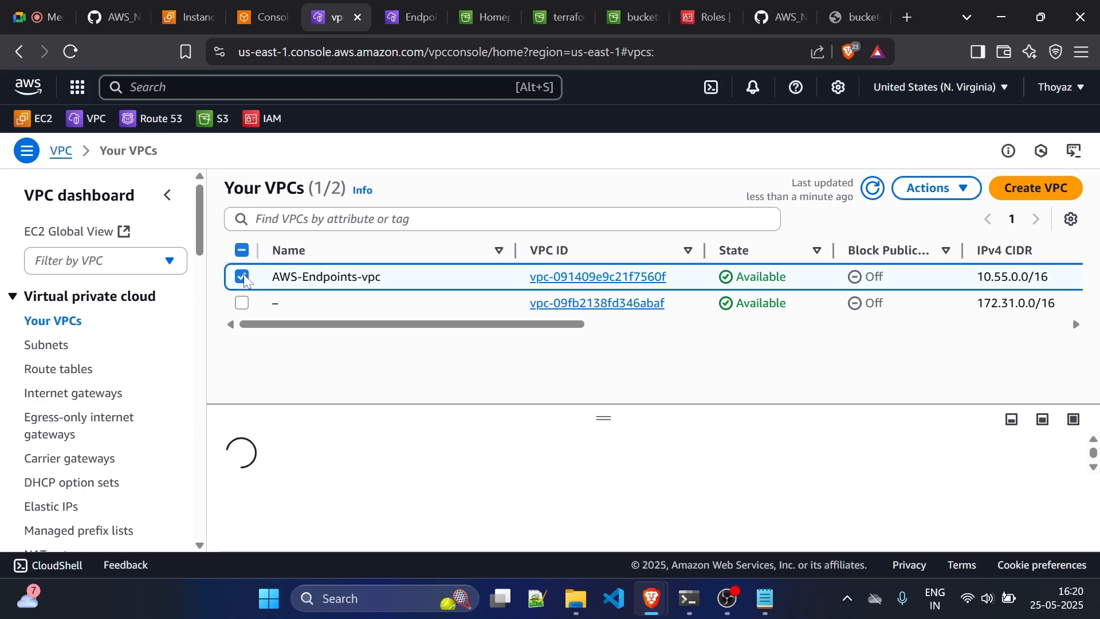
click(934, 187)
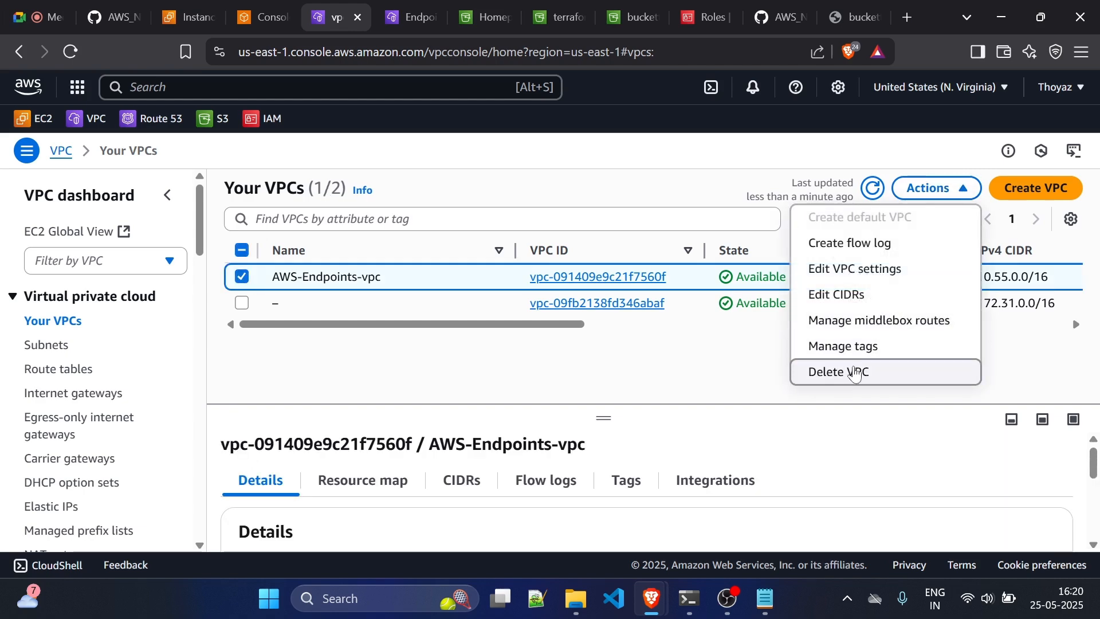
click(853, 375)
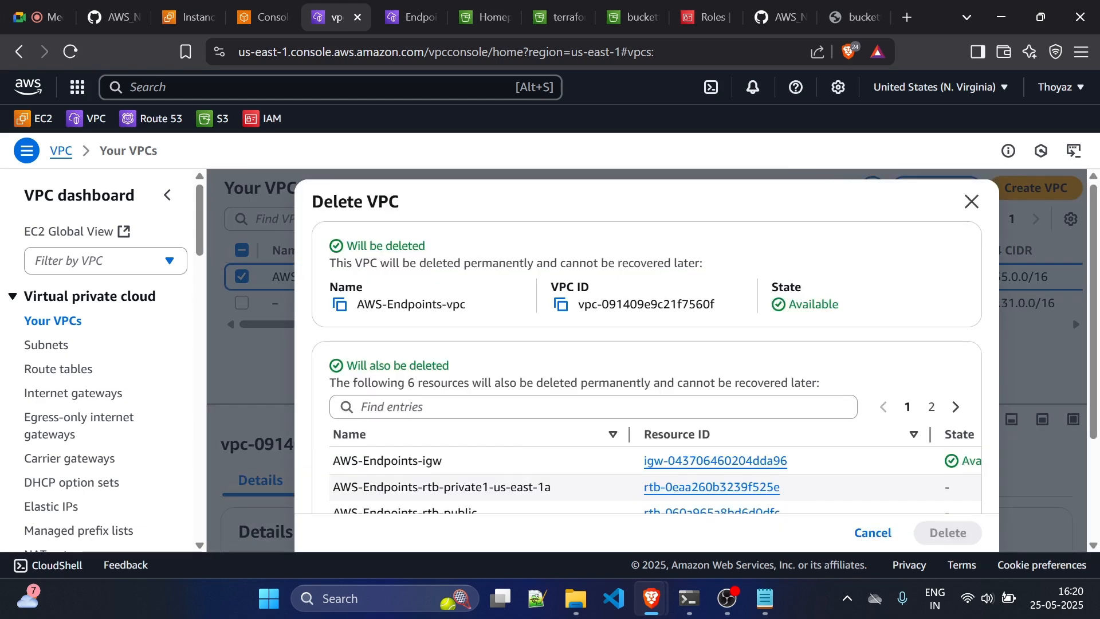
scroll(630, 427, down, 3)
scroll(478, 280, up, 3)
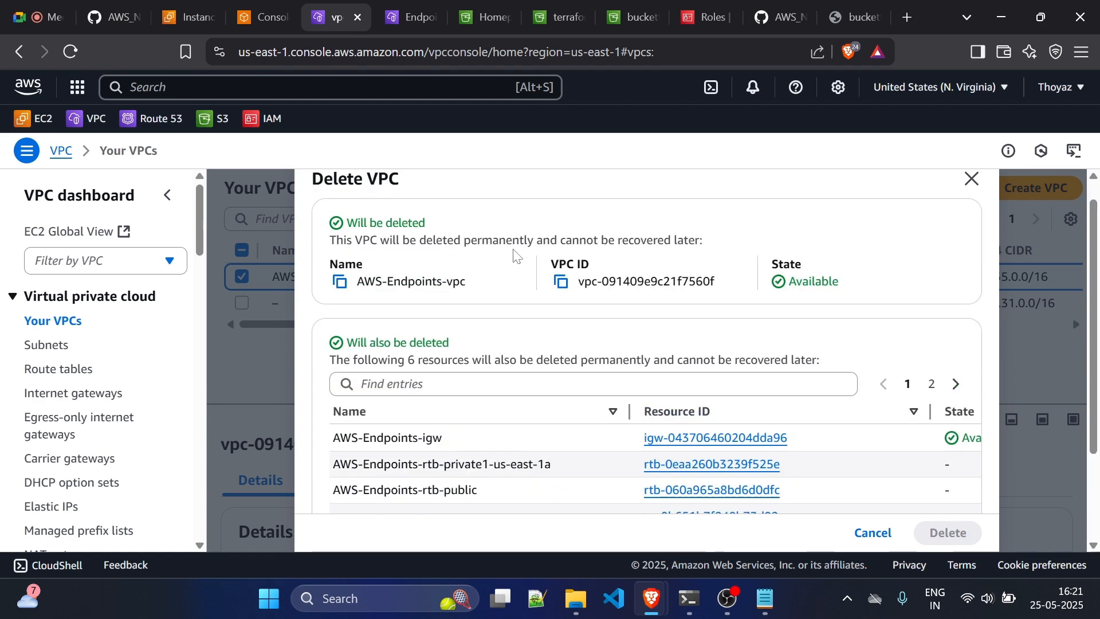
scroll(548, 321, down, 2)
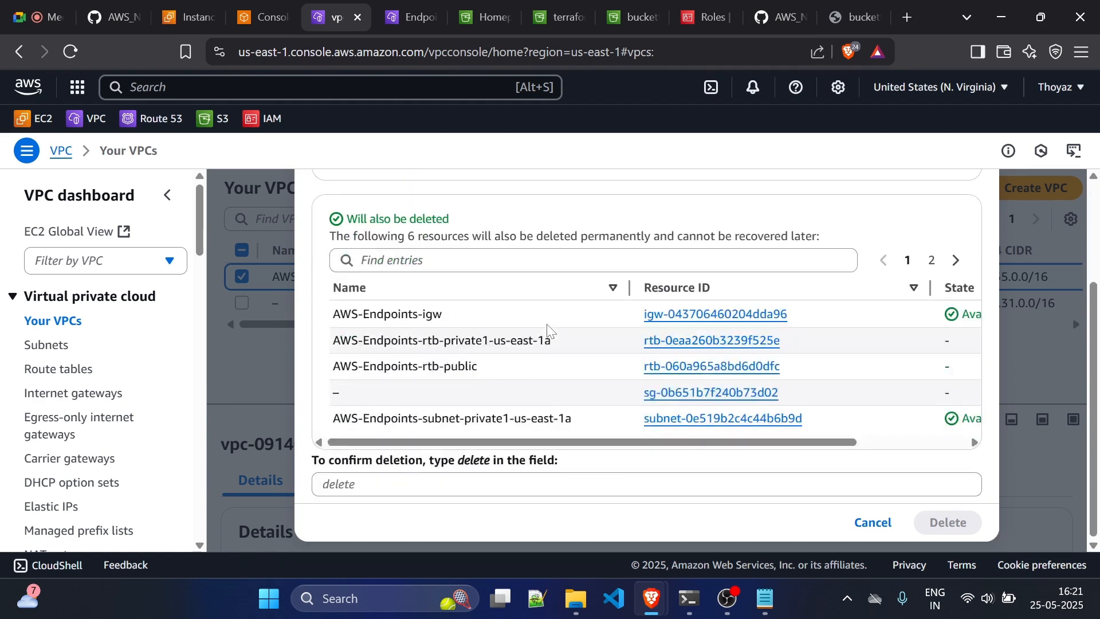
click(504, 484)
text(delete)
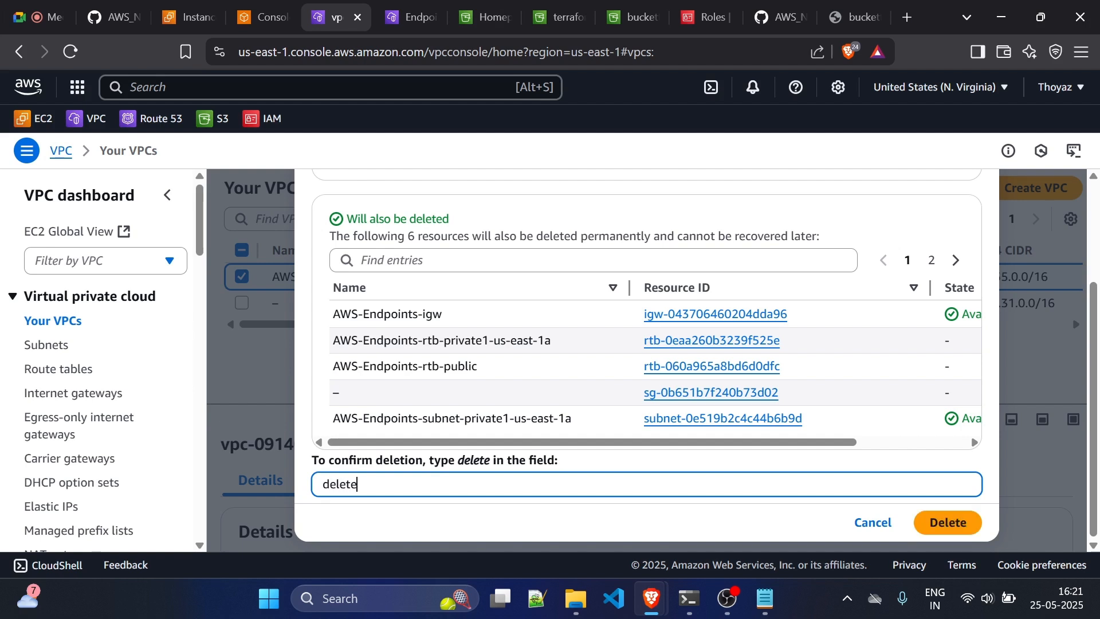
click(963, 525)
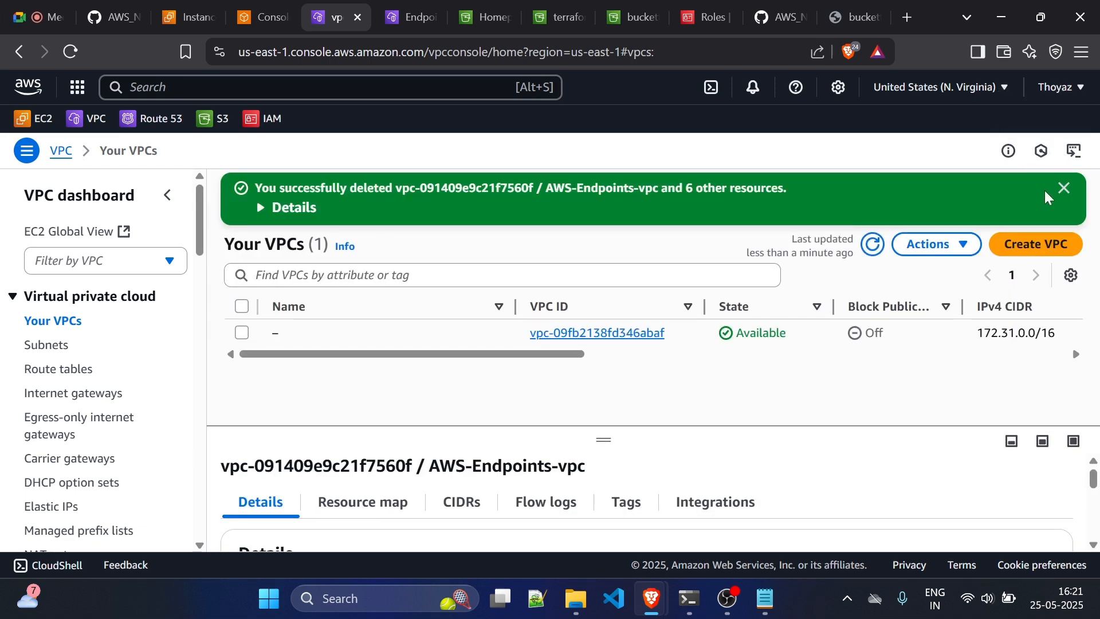
click(1060, 191)
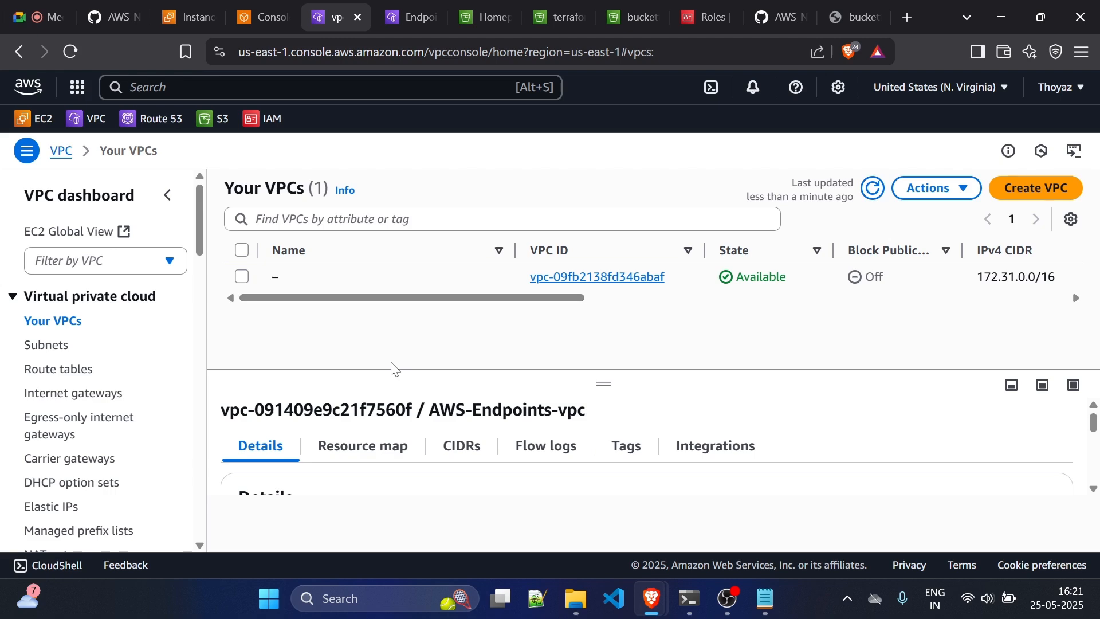
Switch to the GitHub class notes, open 08_R_Class_08.md, collapse the file tree and copy the five-item agenda.
click(114, 18)
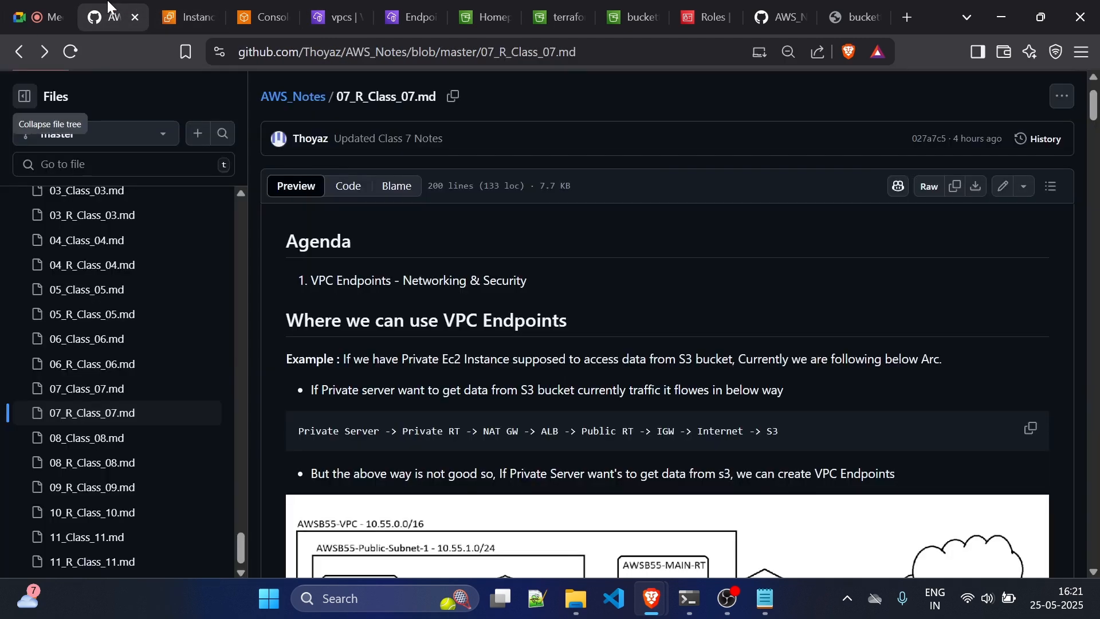
click(125, 463)
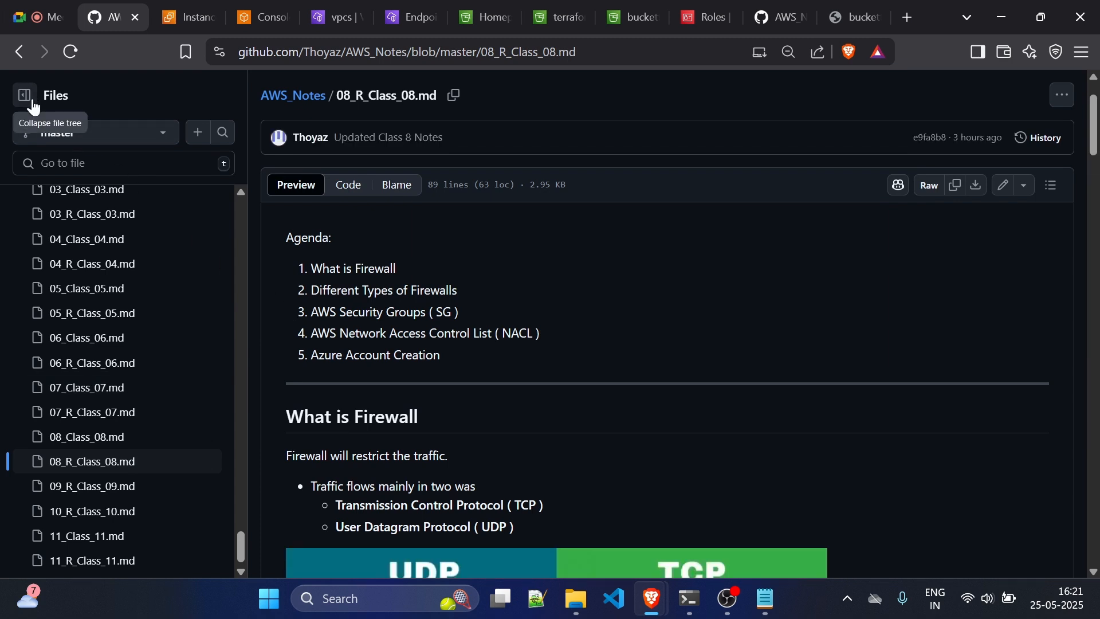
click(33, 103)
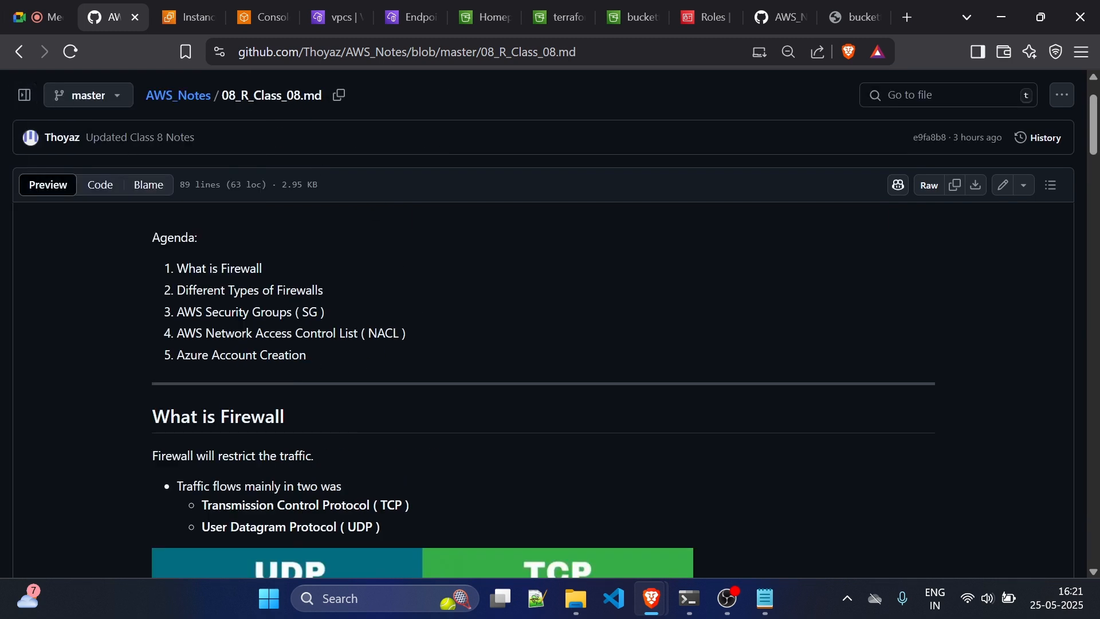
drag(310, 357, 168, 238)
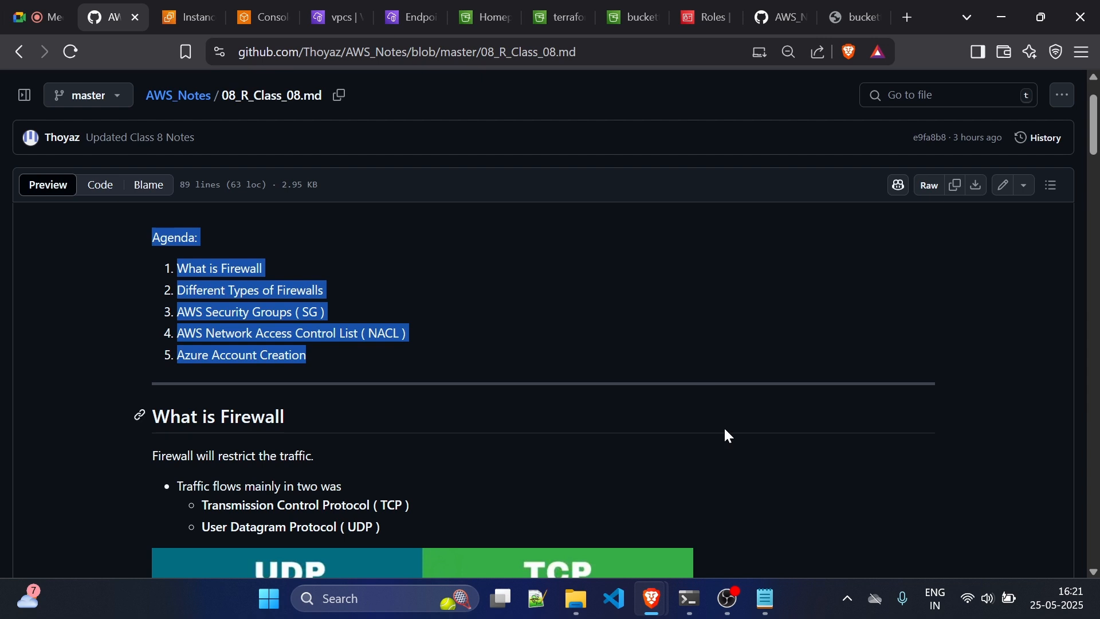
Switch to Notepad and close the ssh-rsa key note without saving it.
click(765, 598)
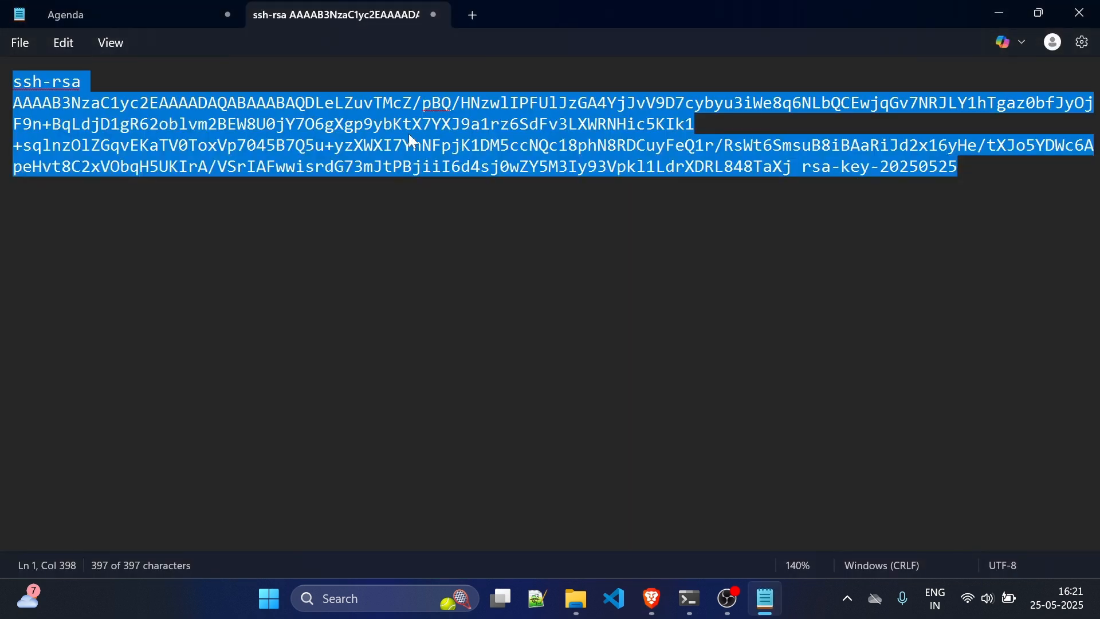
click(434, 12)
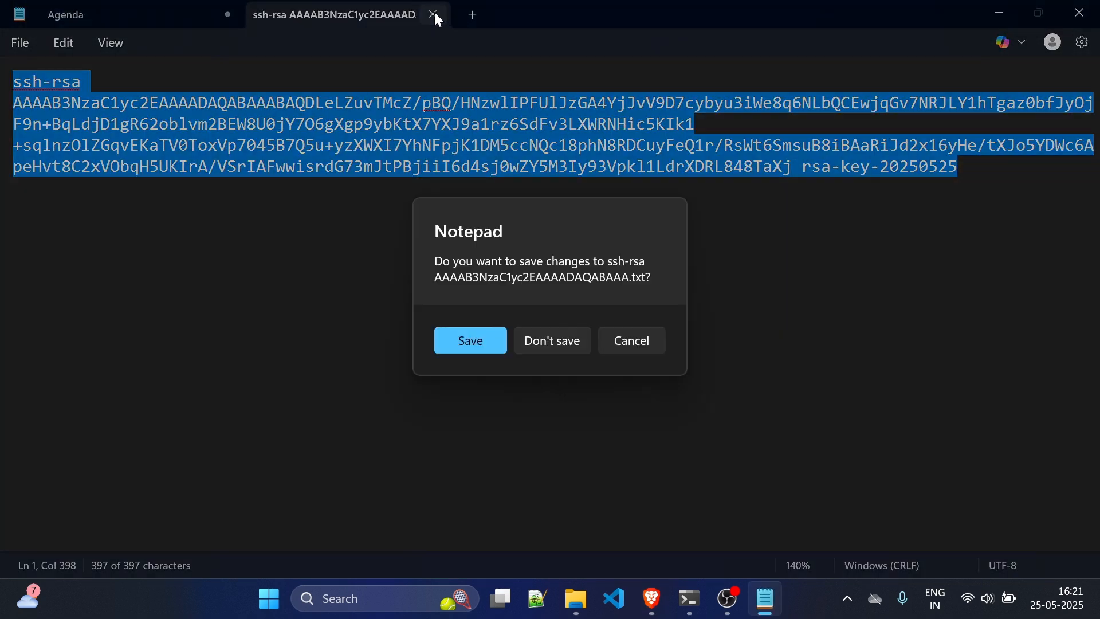
click(554, 342)
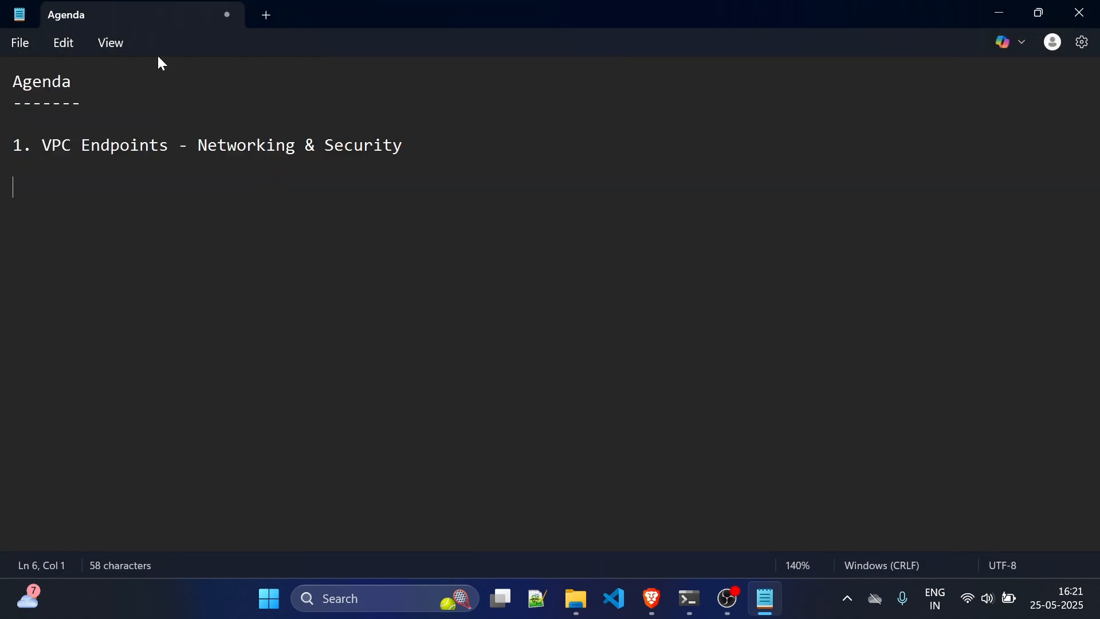
Replace the VPC Endpoints item in the Agenda note with the copied class 8 topics and remove the duplicate agenda heading.
key(shift+Up)
key(shift+Up)
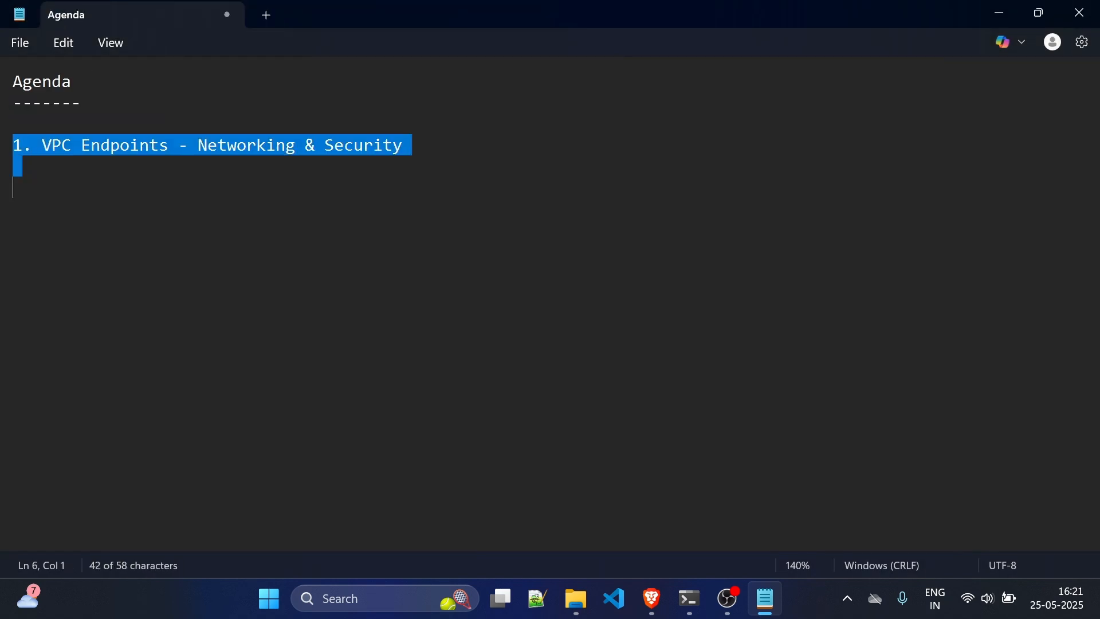
text(Agenda:  What is Firewall Different Types of Firewalls AWS Security Groups ( SG ) AWS Network Access Control List ( NACL ) Azure Account Creation)
key(Up)
key(Up)
key(Up)
key(Up)
key(Up)
key(shift+Up)
key(BackSpace)
key(BackSpace)
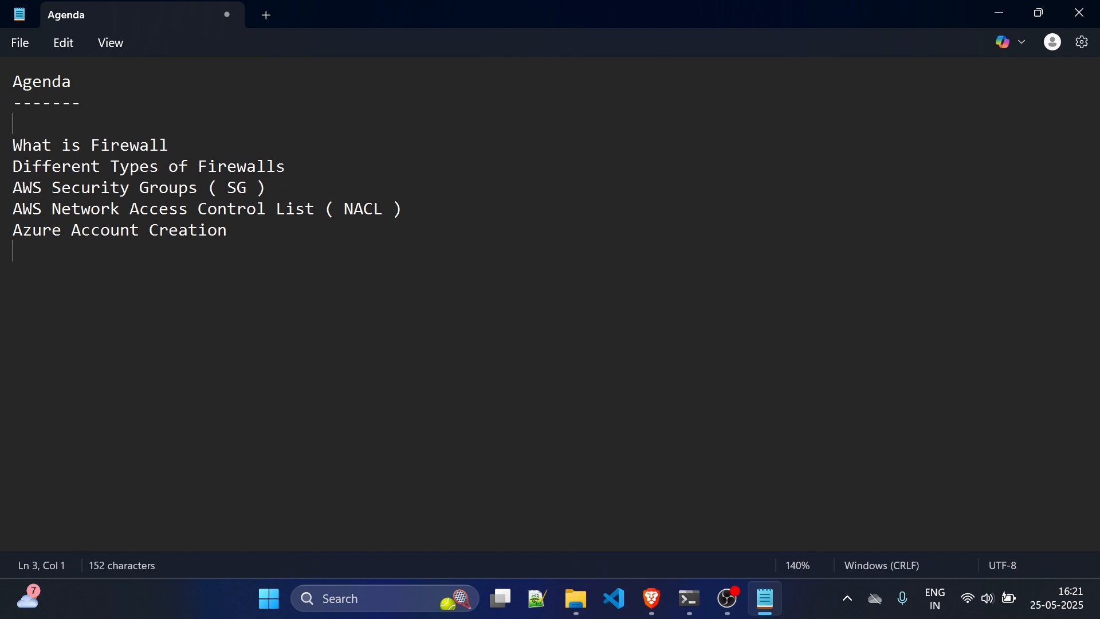
key(BackSpace)
key(Return)
Number the first three agenda items 1., 2. and 3., from What is Firewall to AWS Security Groups ( SG ).
key(Down)
text(`)
key(BackSpace)
text(1.)
key(Down)
key(Left)
key(Left)
key(Left)
text(2.)
key(Down)
Number the AWS Network Access Control List ( NACL ) item 4. and Azure Account Creation 5., ending with a new line.
key(Left)
key(Left)
key(Left)
key(Left)
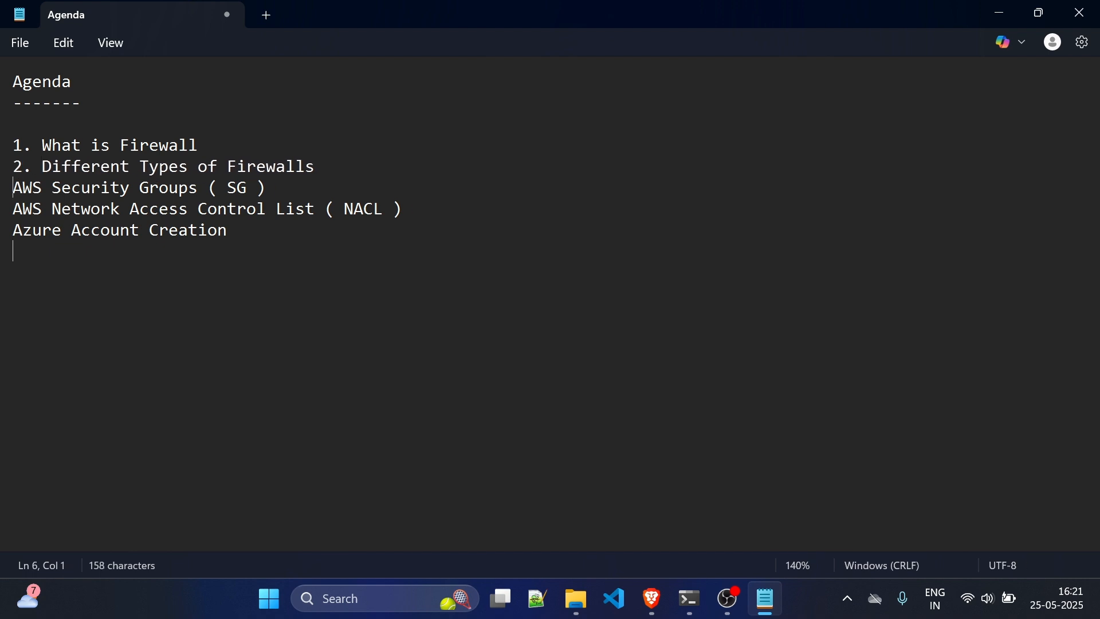
key(Right)
text(3.)
key(Down)
key(Left)
key(Left)
key(Left)
text(4)
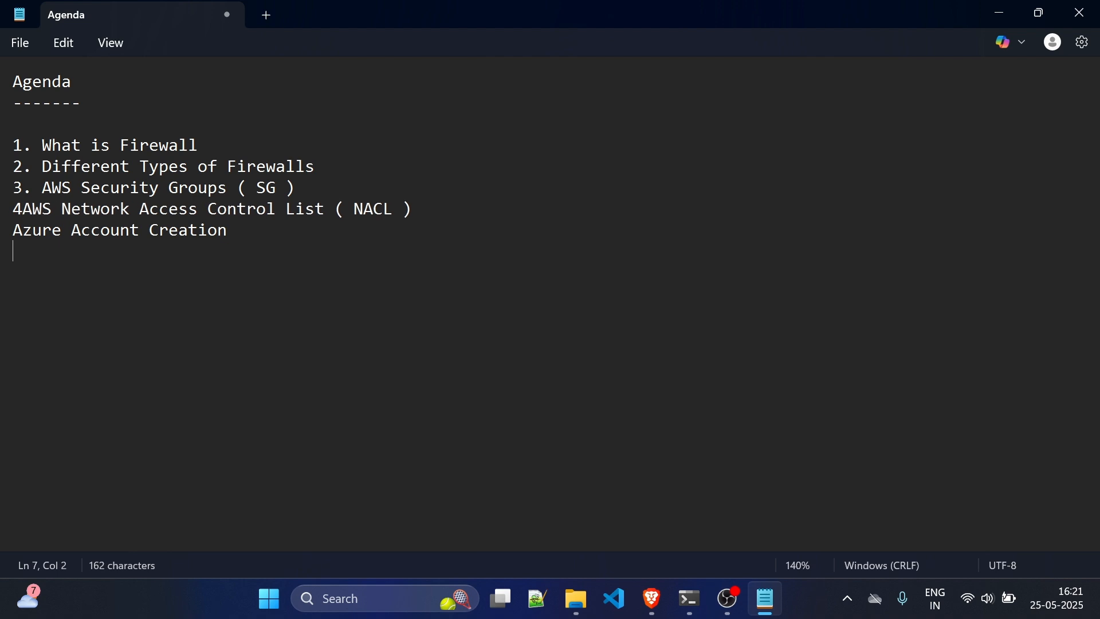
key(Up)
key(Down)
text(.)
key(Down)
key(Left)
key(Left)
key(Left)
text(5.)
key(Right)
key(Right)
key(Right)
key(Right)
key(Right)
key(Right)
key(Right)
key(Right)
key(Right)
key(Right)
key(Right)
key(End)
key(Return)
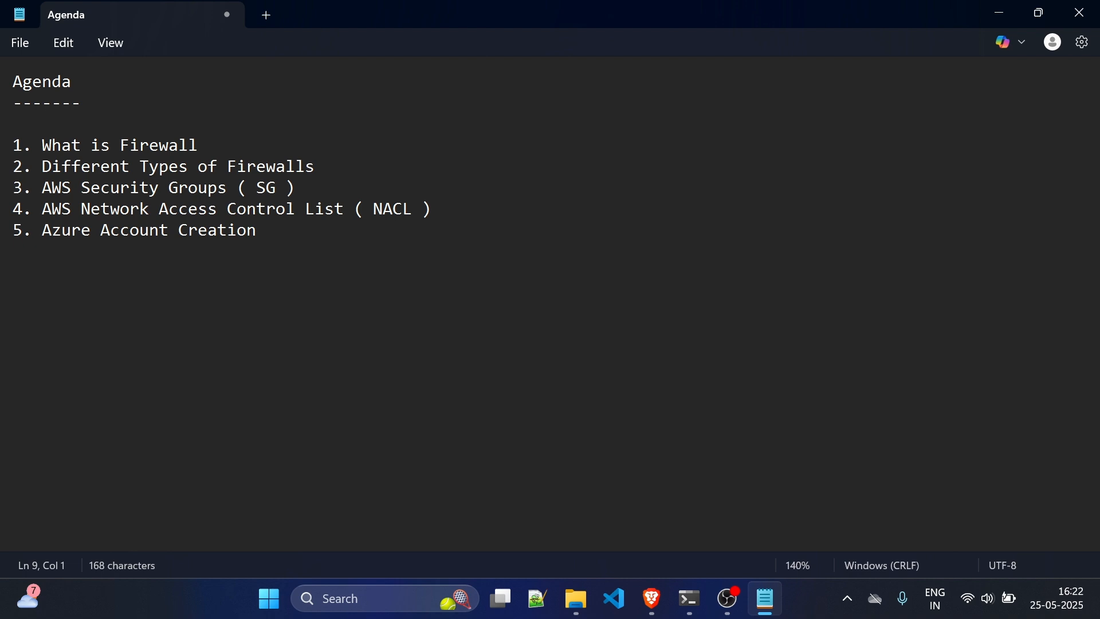
Point out the first agenda item, What is Firewall, and read its section in the GitHub notes, including the TCP and UDP entries.
drag(198, 145, 43, 146)
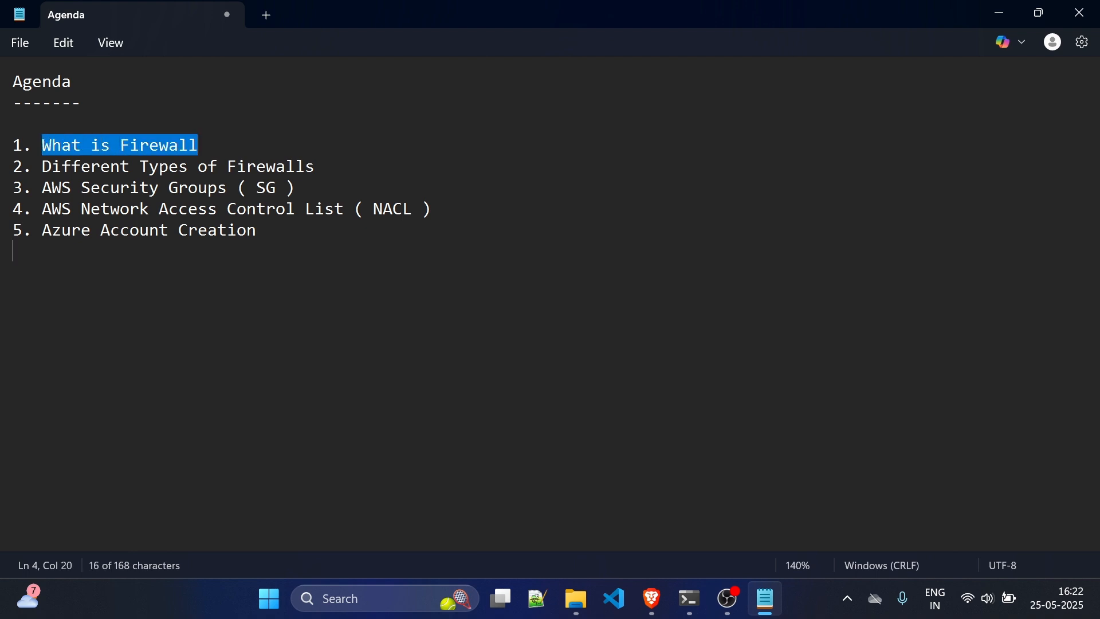
click(198, 145)
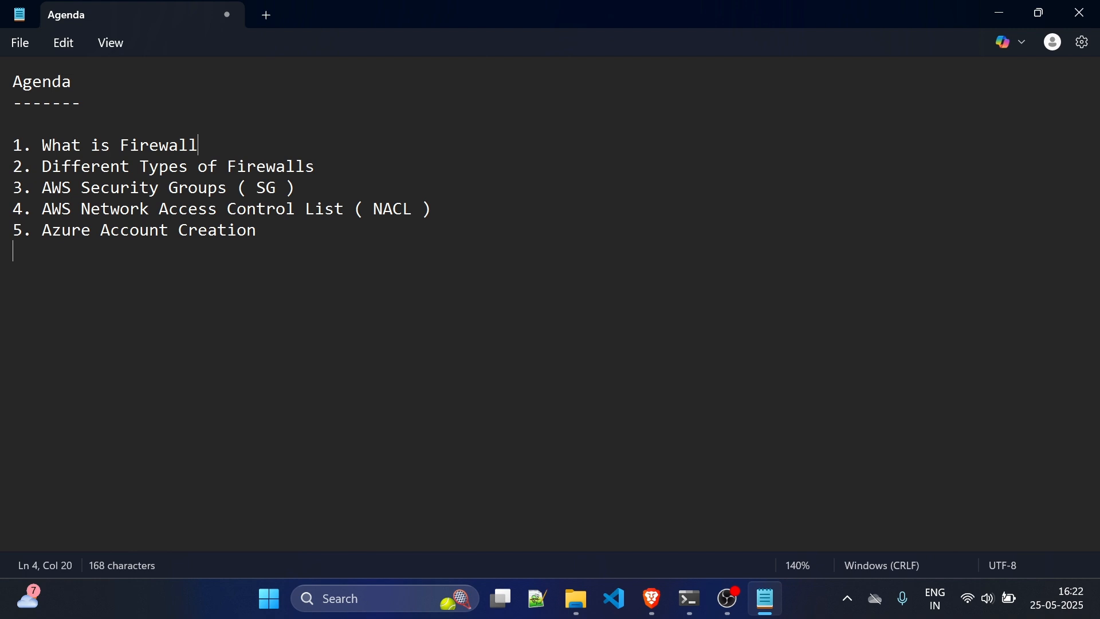
key(alt+Tab)
right_click(483, 394)
click(426, 422)
scroll(483, 425, down, 4)
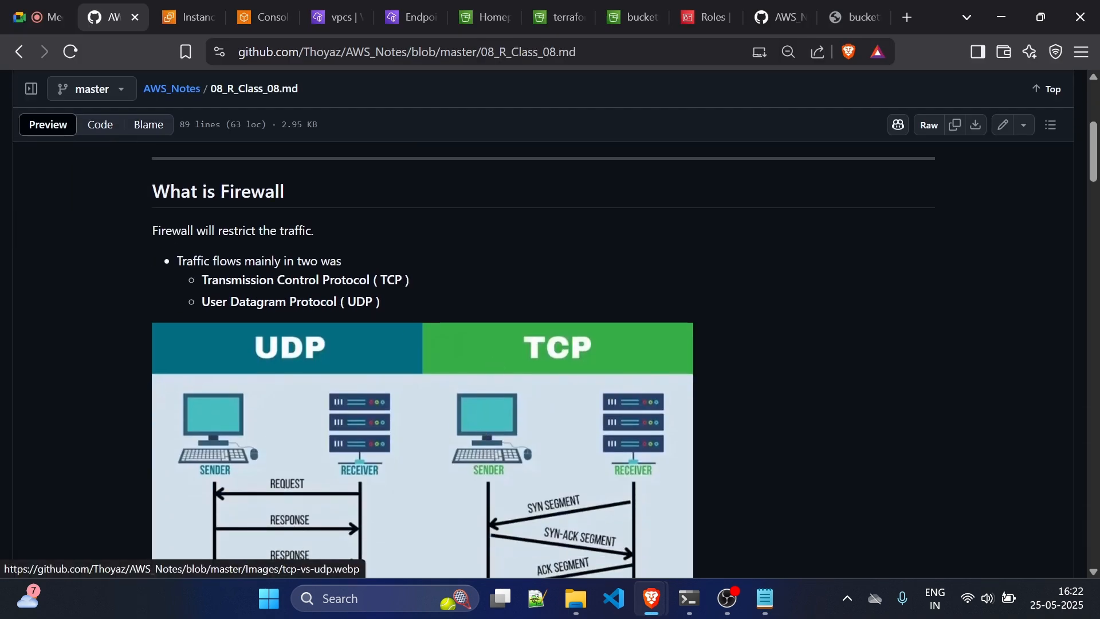
drag(159, 231, 311, 230)
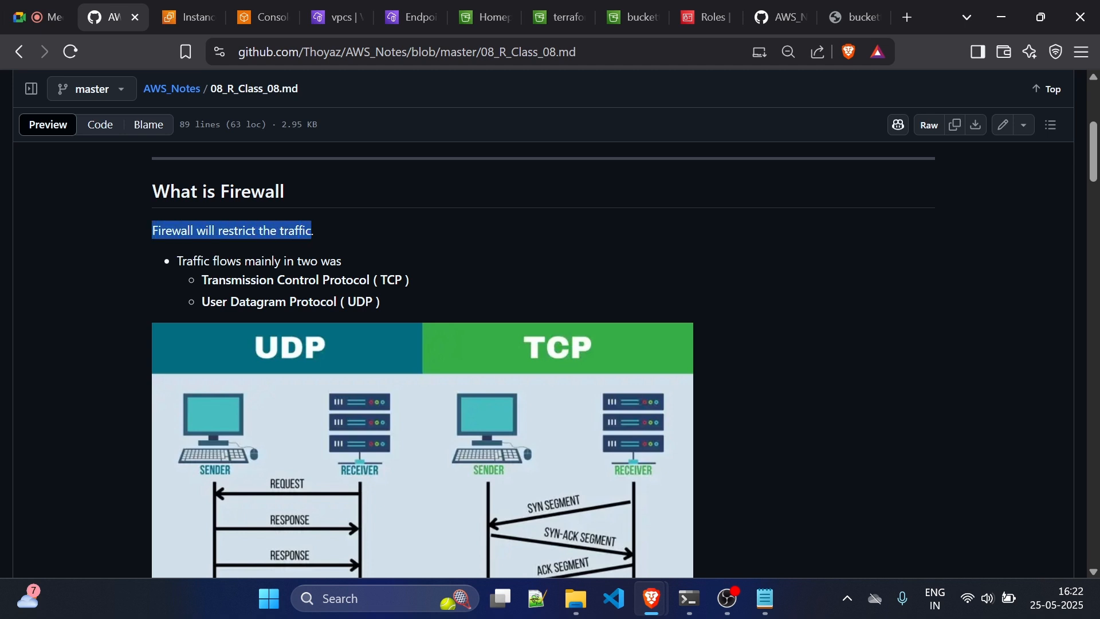
click(332, 233)
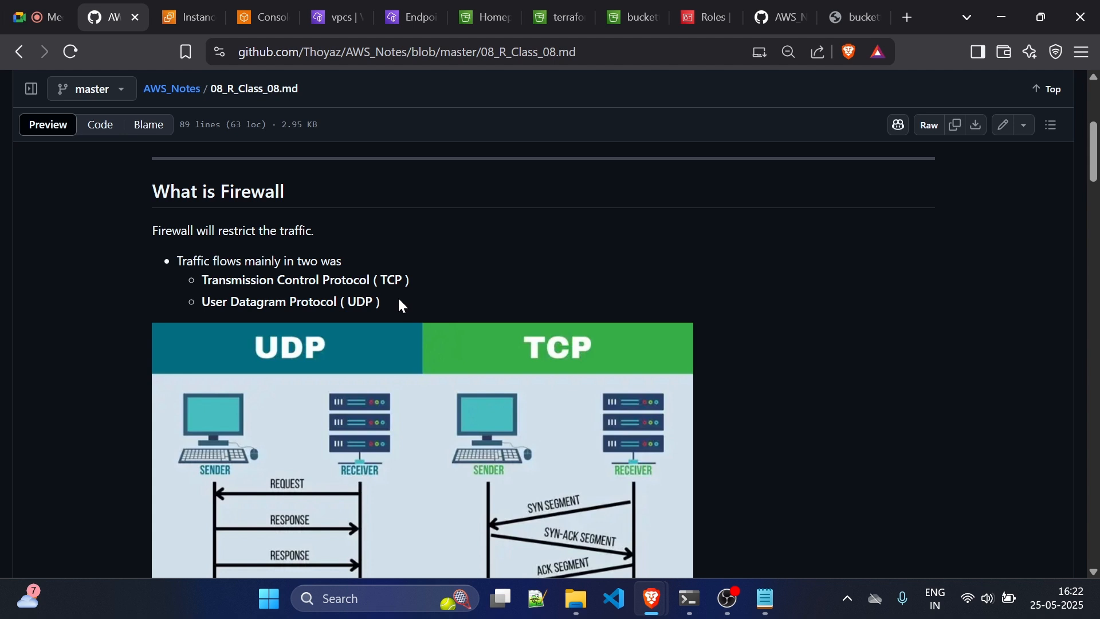
scroll(456, 315, down, 1)
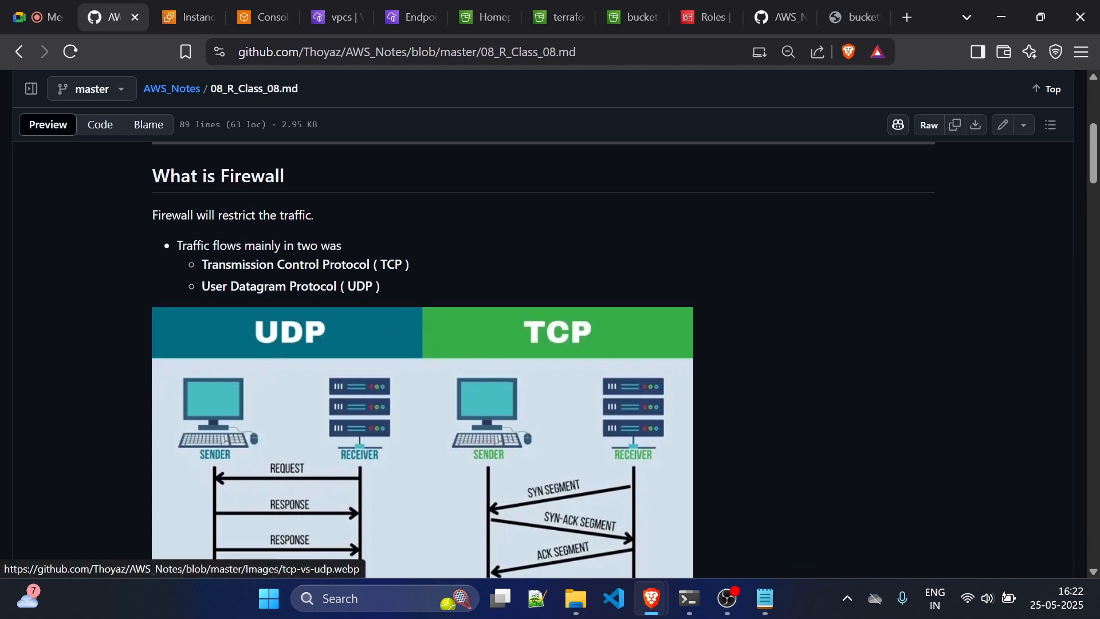
drag(218, 265, 459, 268)
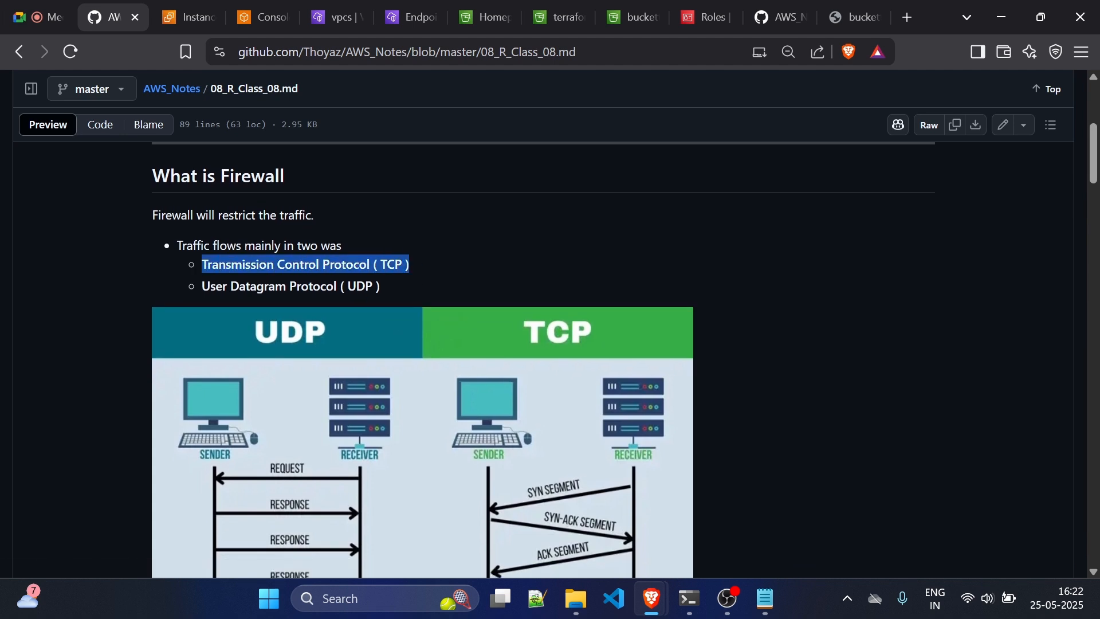
click(459, 268)
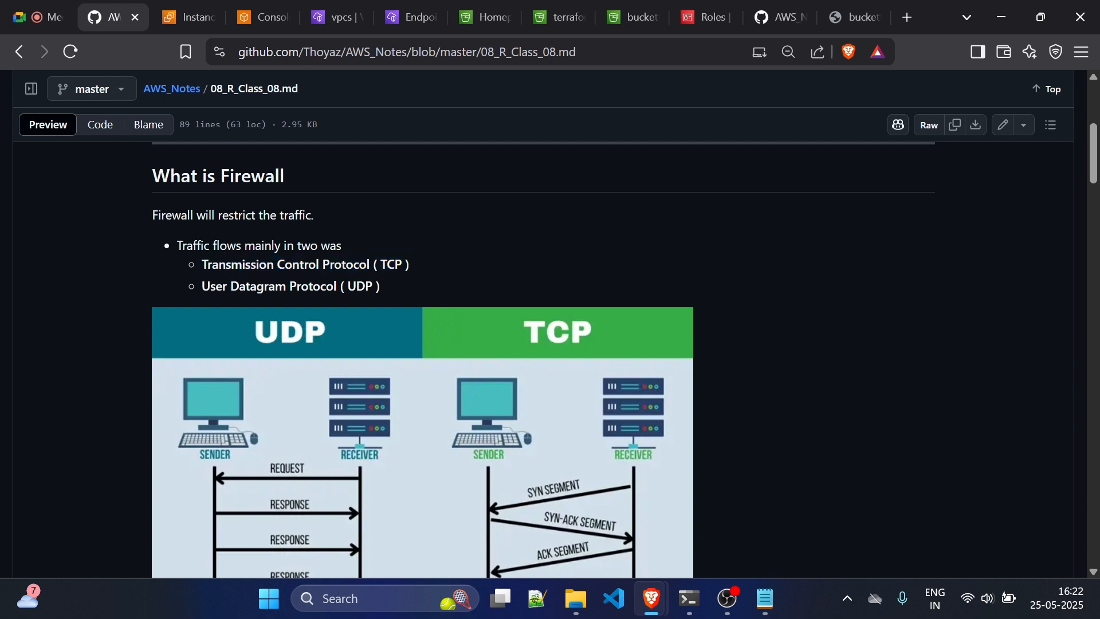
Review the UDP and TCP diagram and the must-know ports list in the notes, and bring up the EC2 instances page.
scroll(425, 301, down, 2)
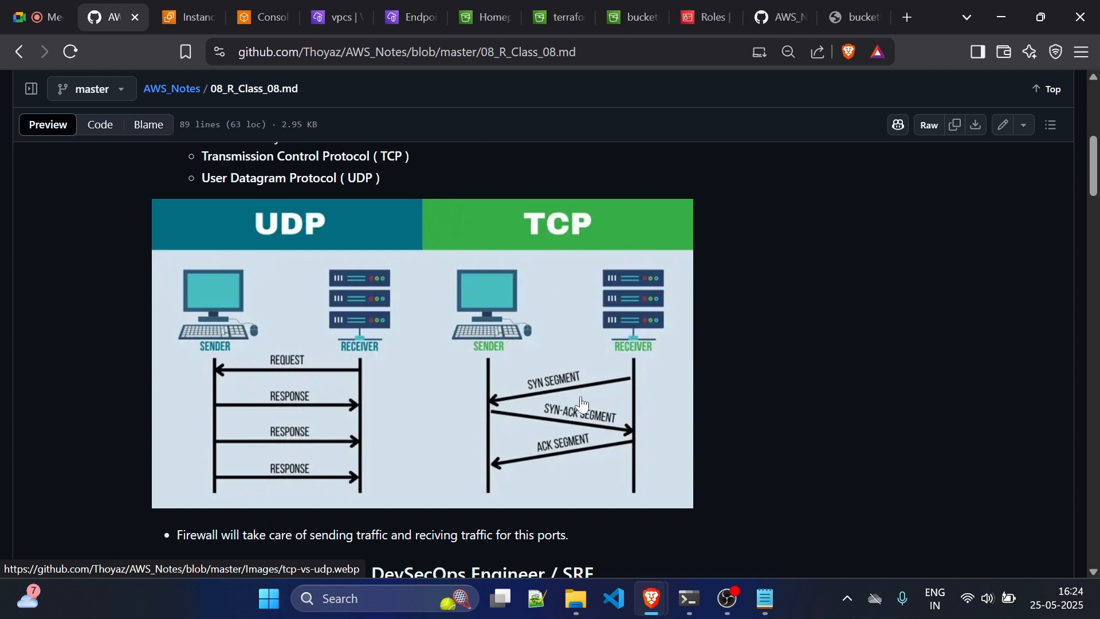
scroll(583, 405, down, 1)
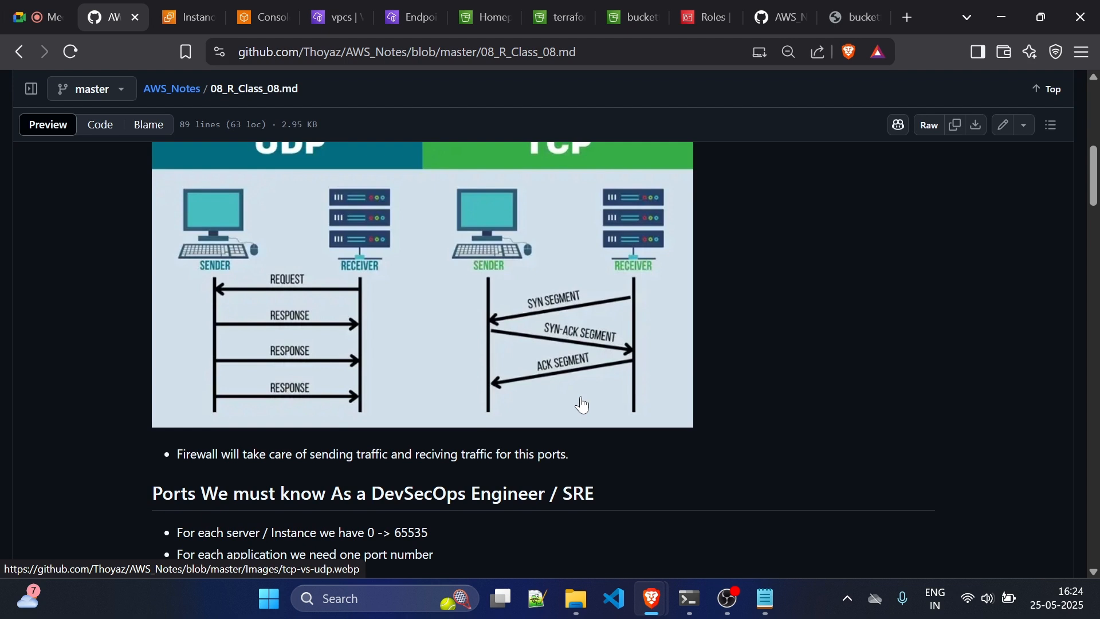
scroll(531, 444, down, 1)
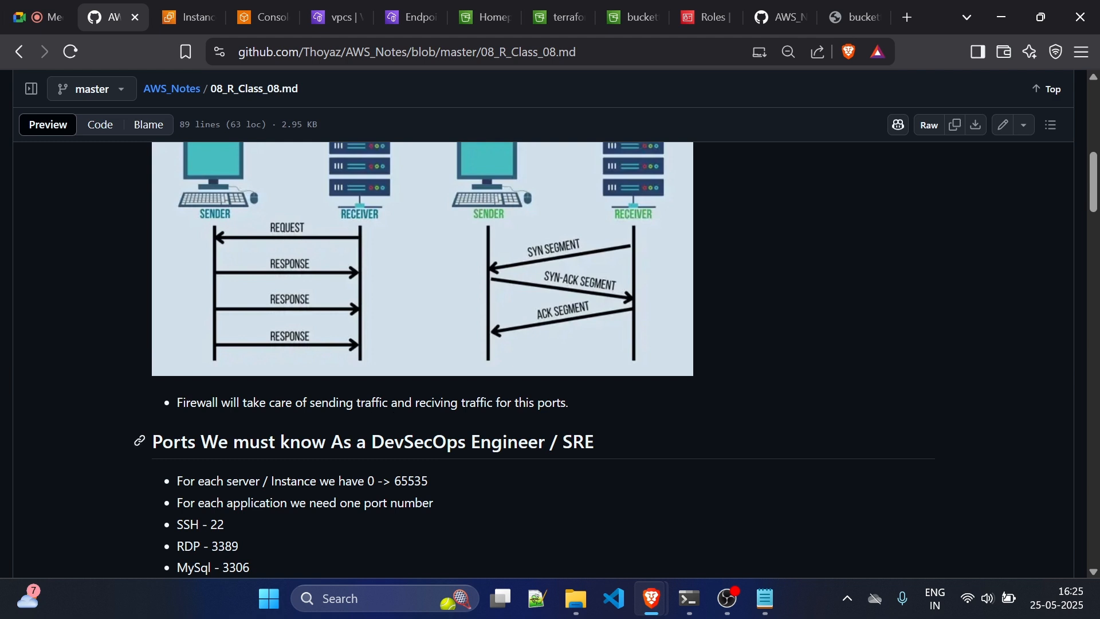
scroll(554, 424, down, 2)
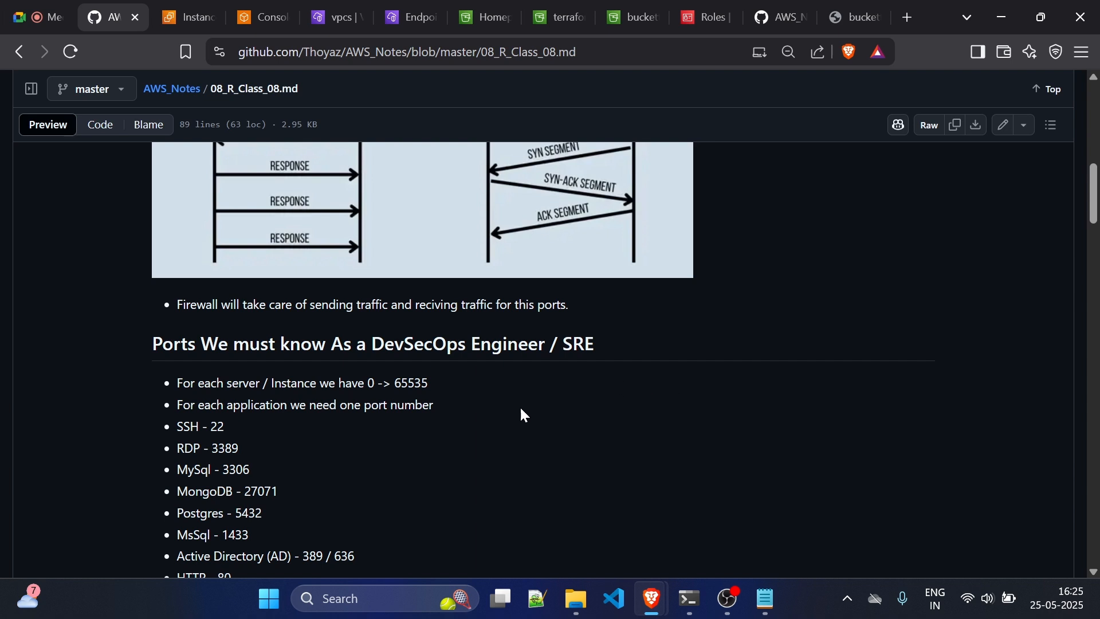
scroll(511, 410, down, 2)
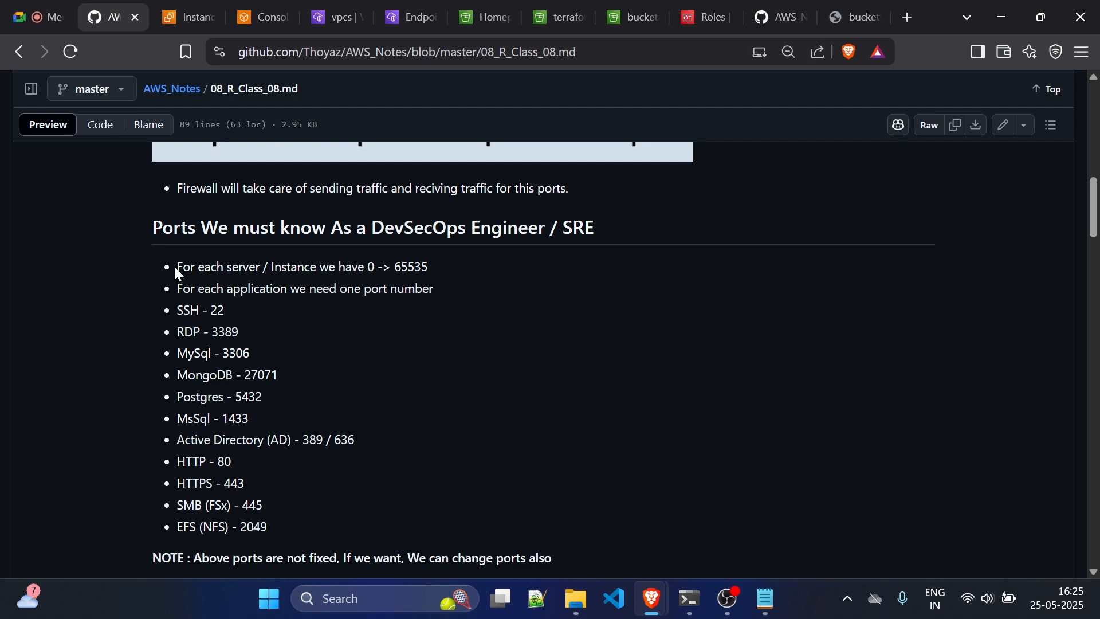
click(192, 17)
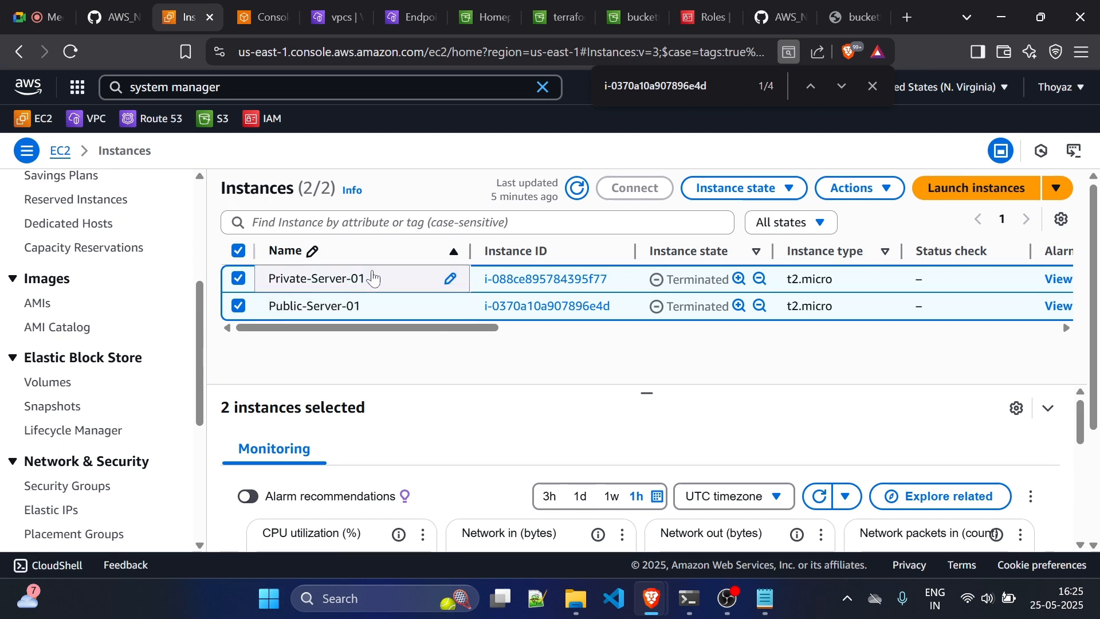
Return to the class 8 GitHub notes and point out 65535 as the end of the per-server port range.
click(111, 17)
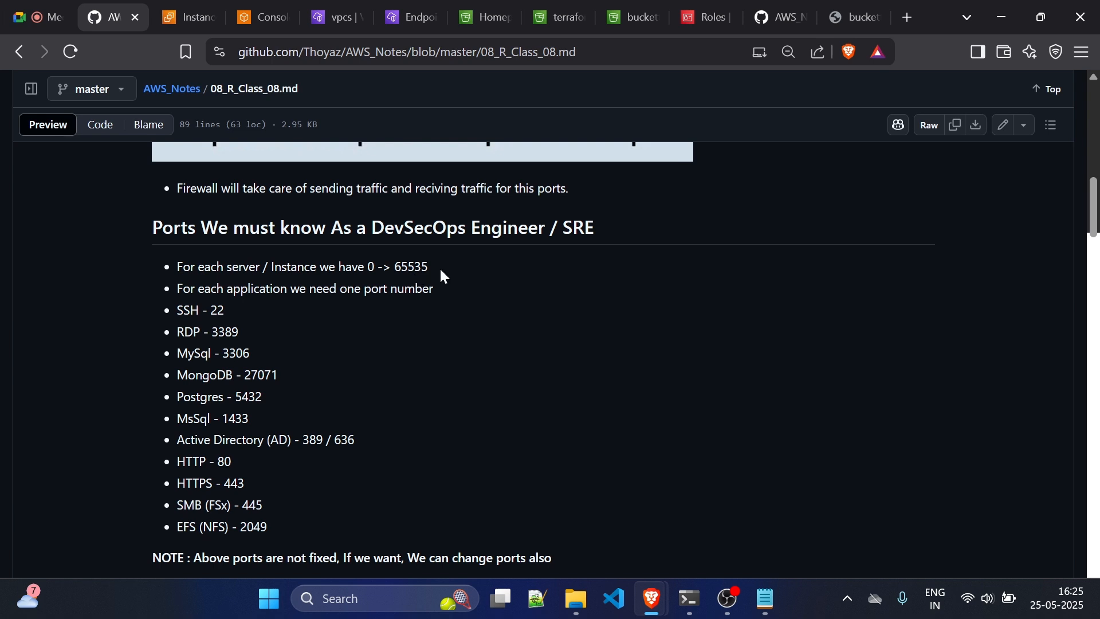
double_click(418, 267)
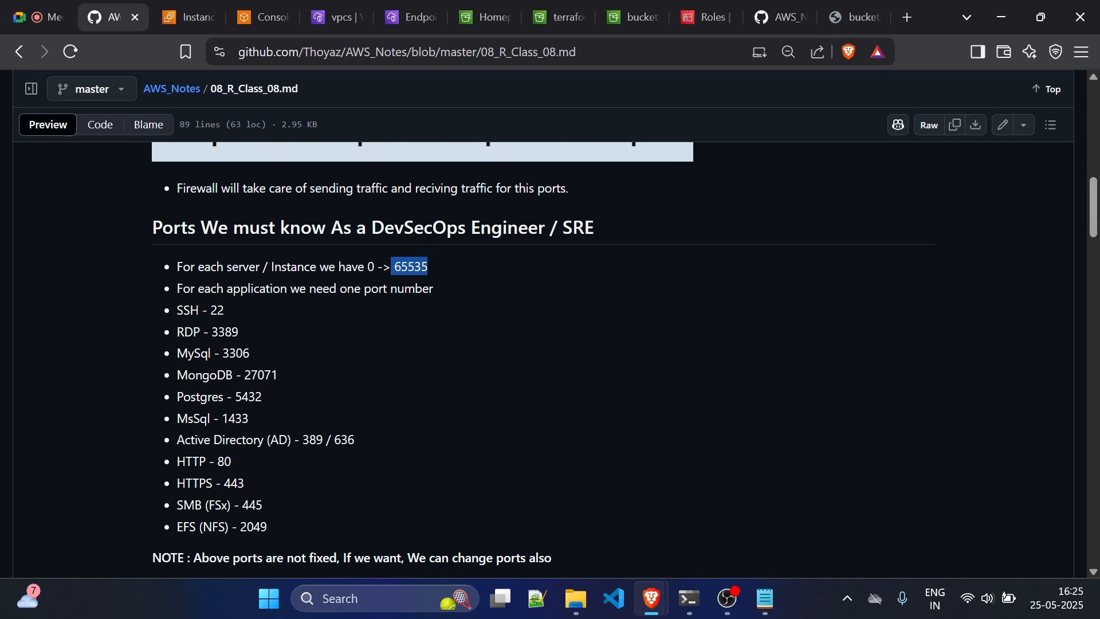
click(404, 268)
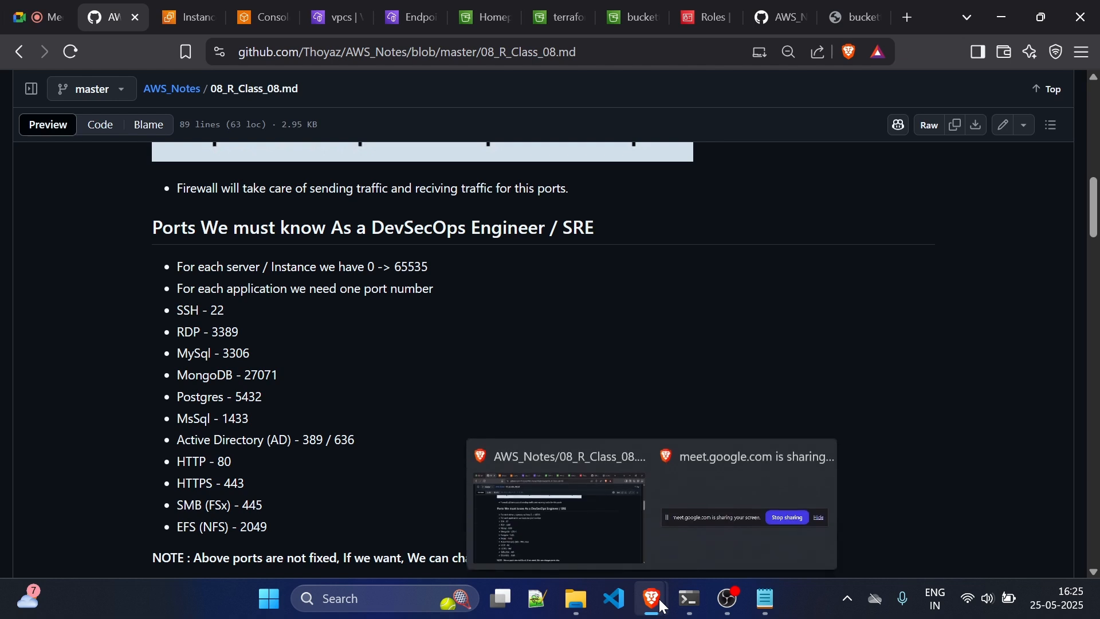
Open Task Manager and maximize its window.
mouse_move(687, 599)
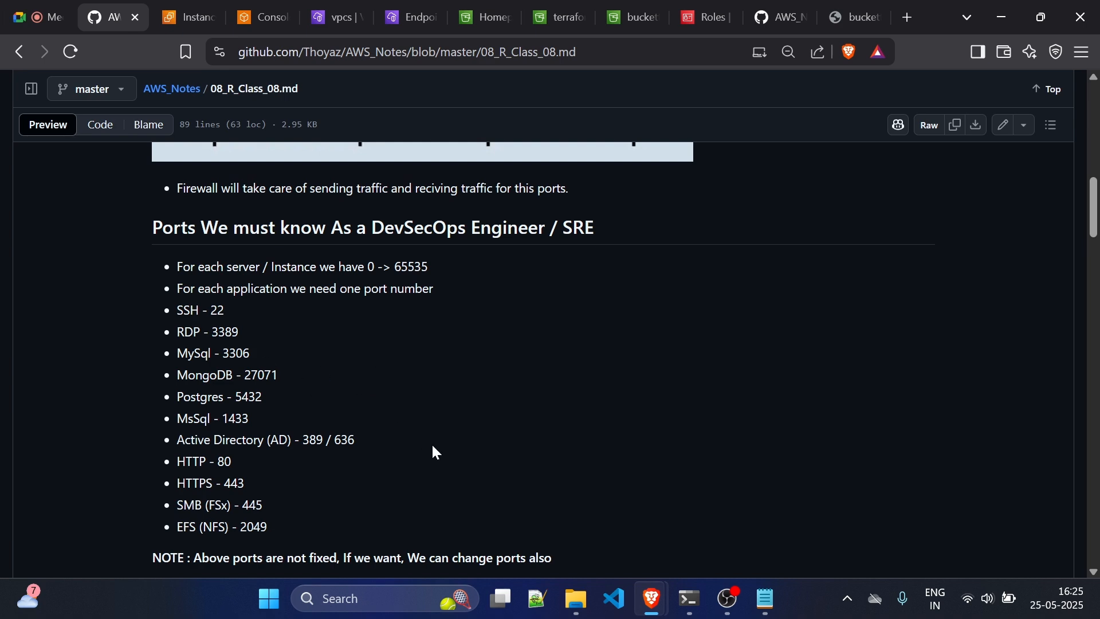
key(super)
text(task)
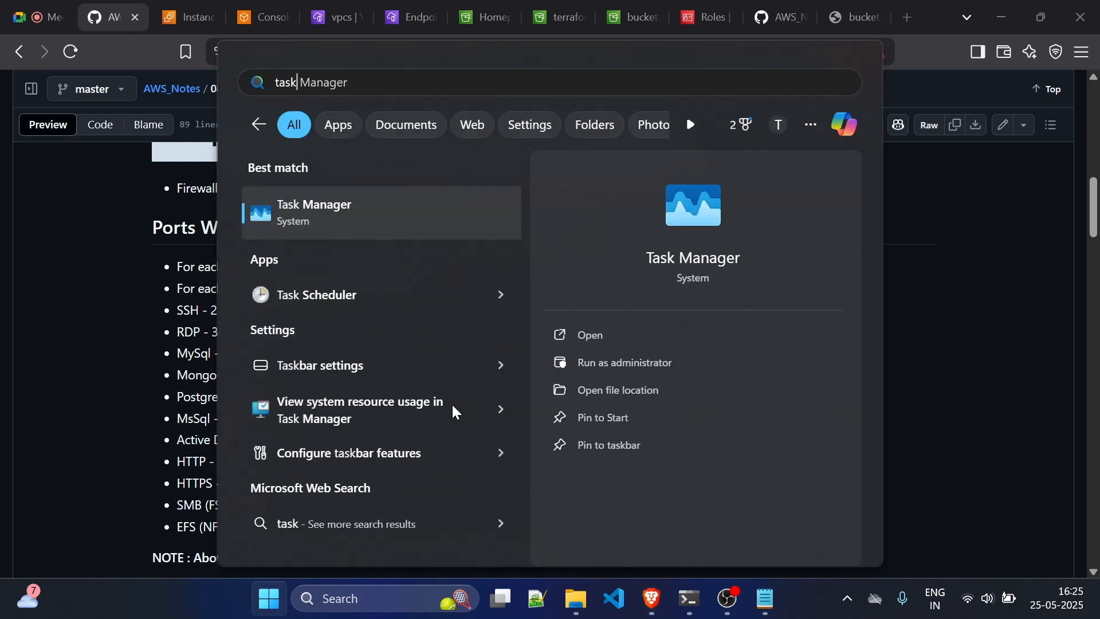
key(Return)
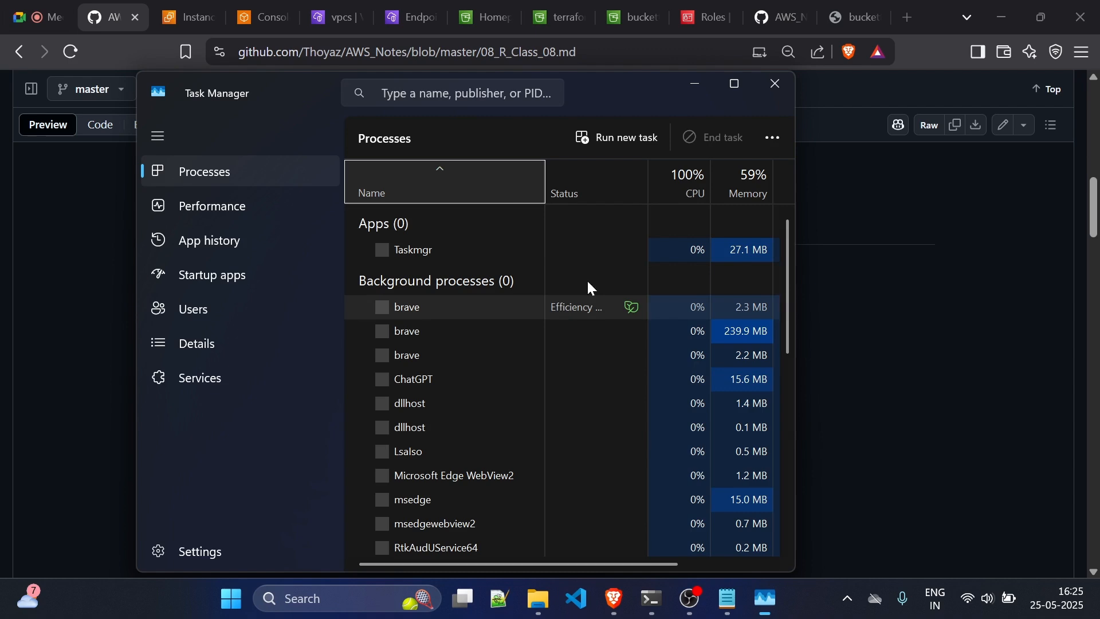
click(736, 84)
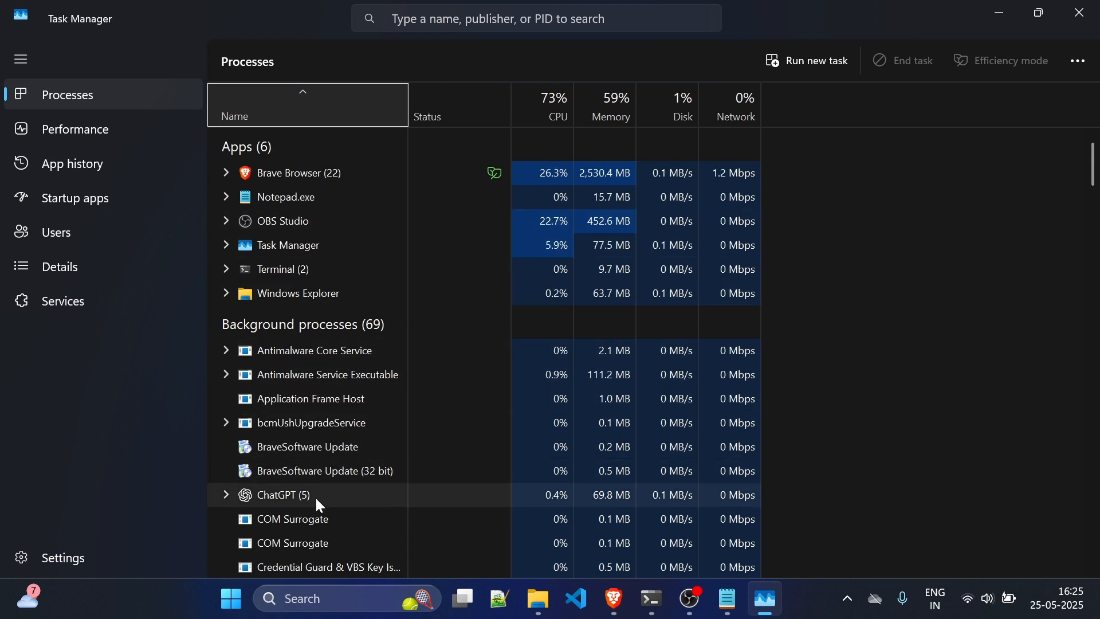
Look over the CPU performance view and the list of running apps and background processes.
click(121, 133)
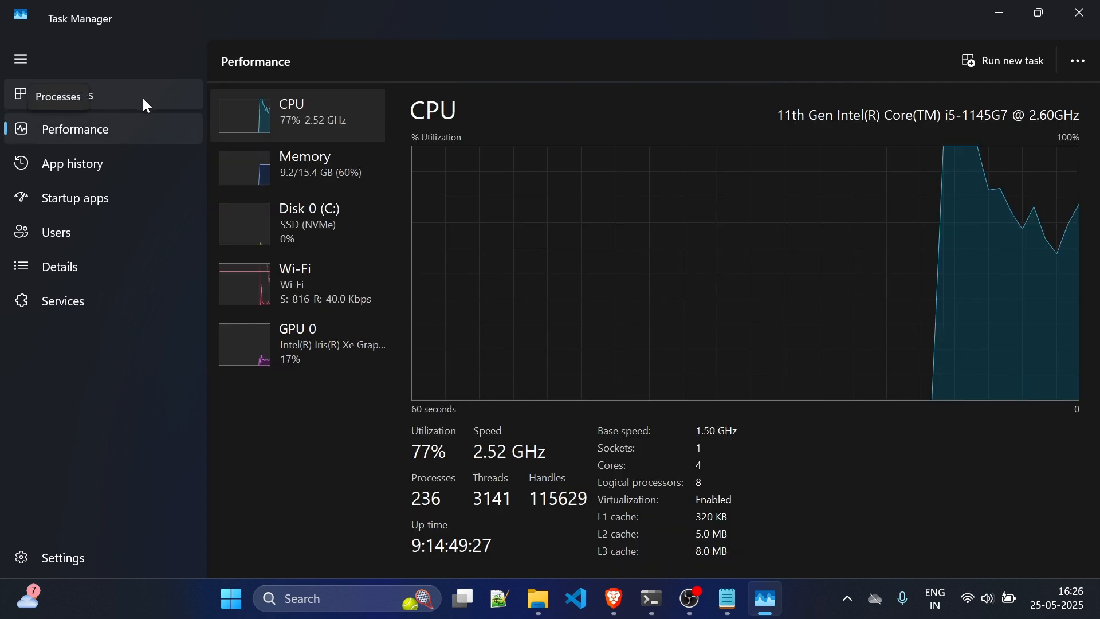
click(112, 107)
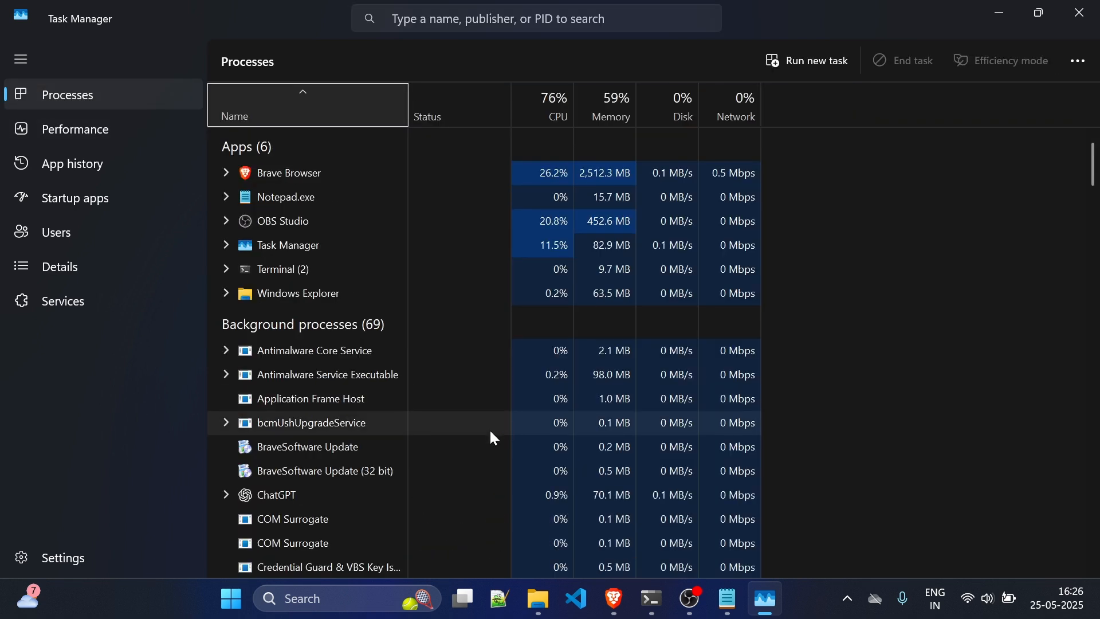
scroll(700, 295, down, 1)
scroll(700, 294, up, 1)
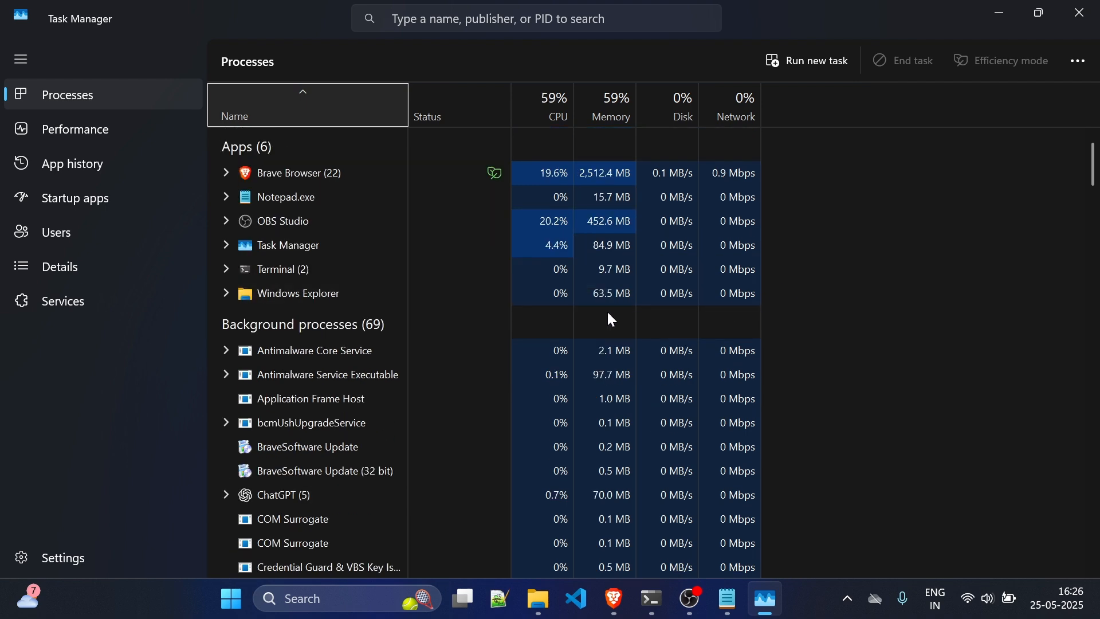
Review the list of Windows services with their status, and close Task Manager.
click(89, 292)
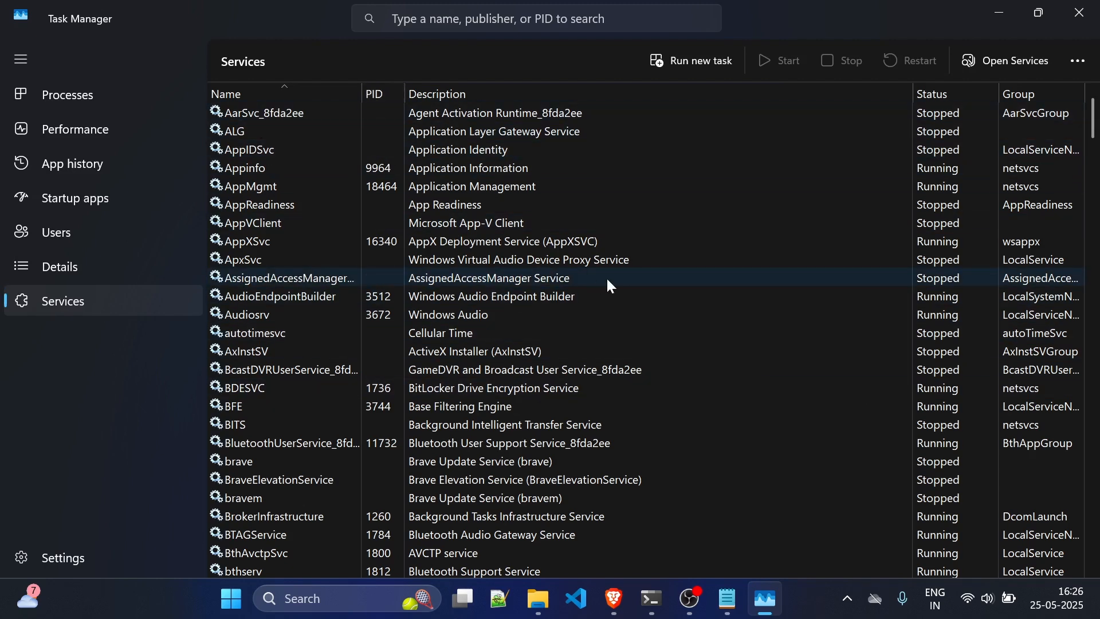
scroll(601, 278, down, 5)
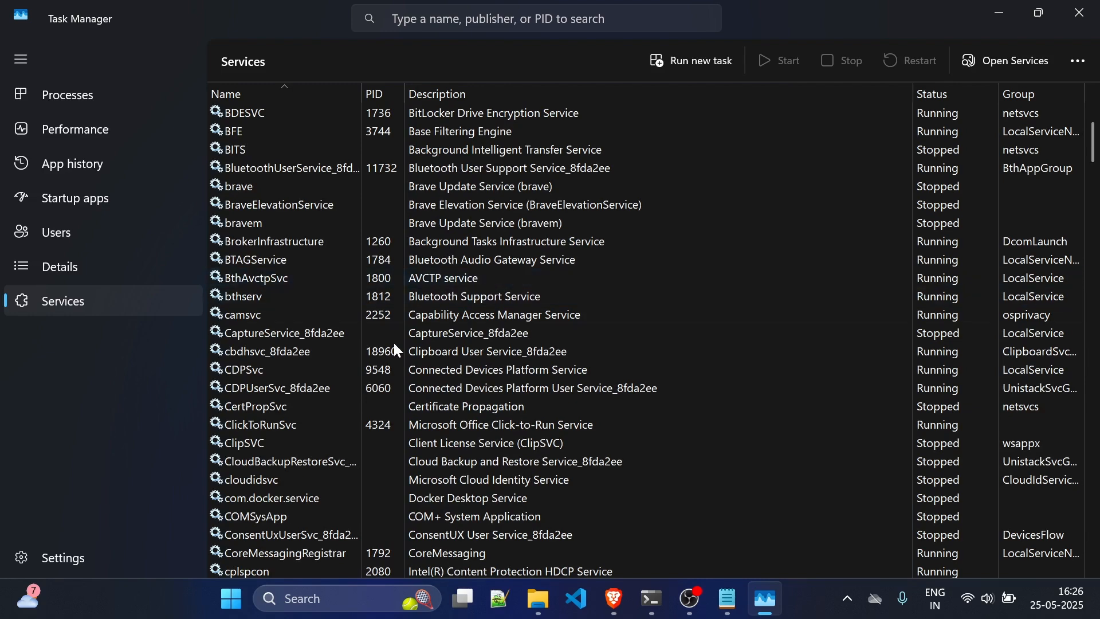
scroll(404, 373, down, 15)
scroll(404, 374, up, 20)
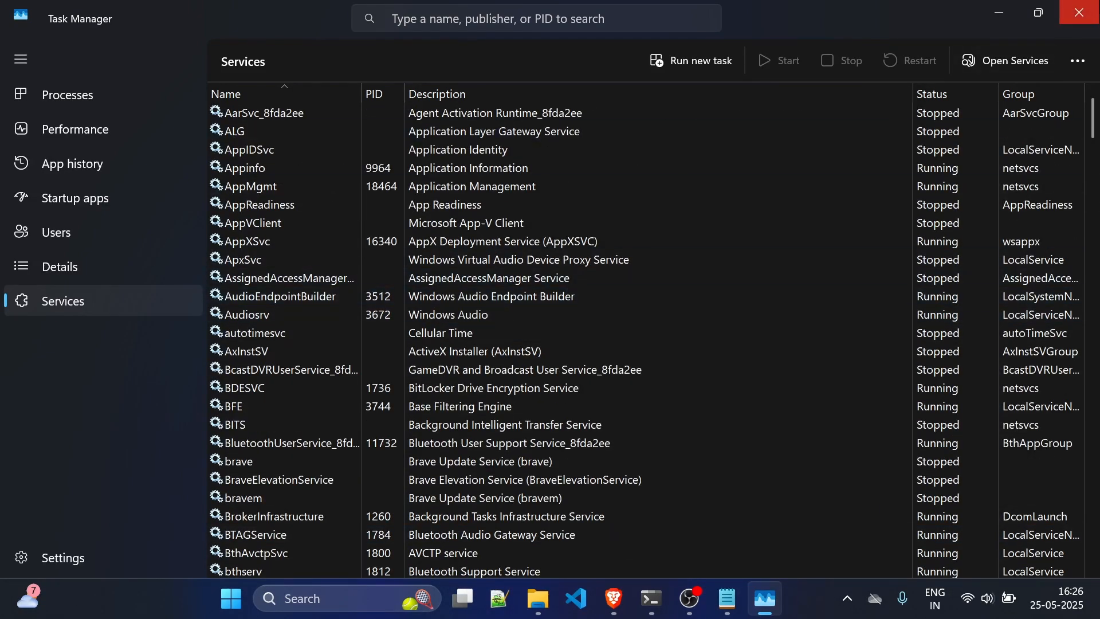
click(1097, 8)
Point out the SSH and MongoDB ports, and highlight the whole must-know ports list from SSH to EFS (NFS).
scroll(336, 400, down, 1)
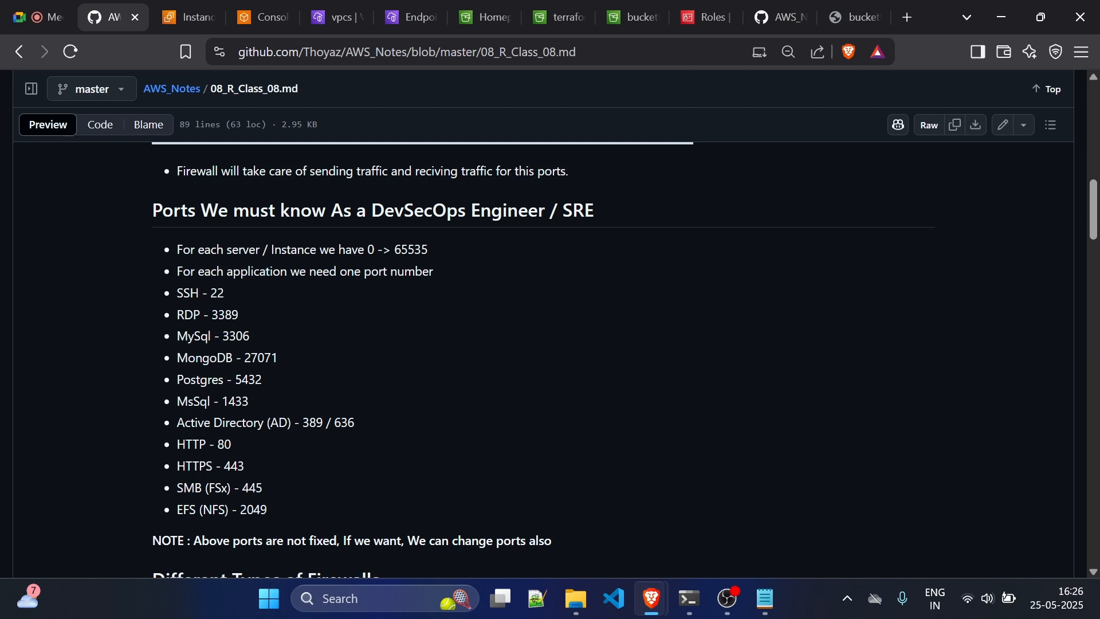
drag(229, 292, 173, 290)
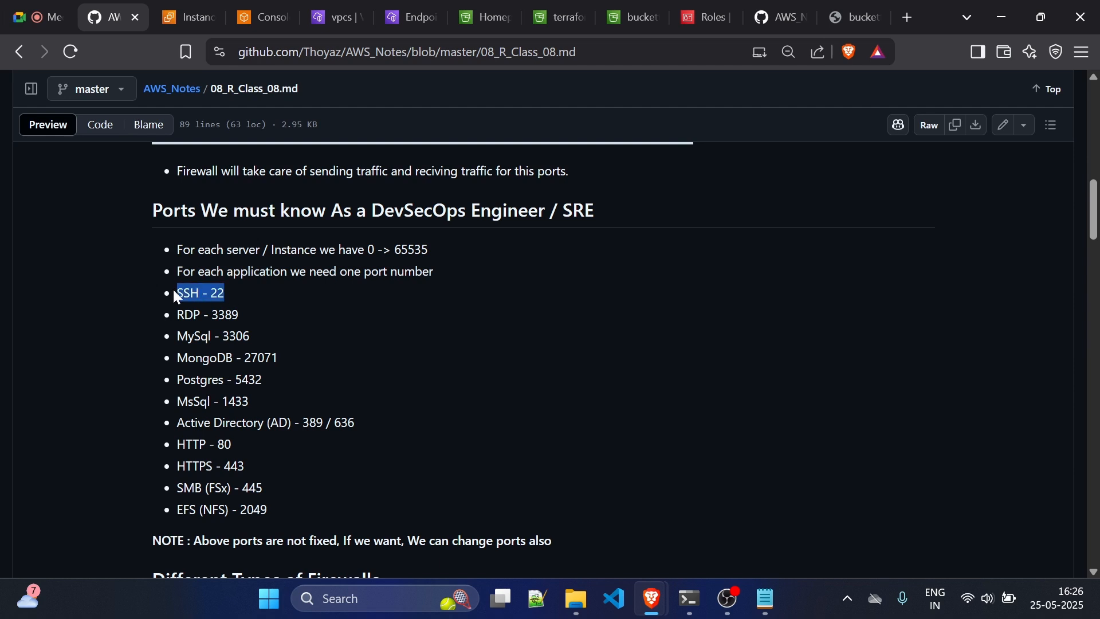
click(228, 293)
drag(283, 355, 204, 358)
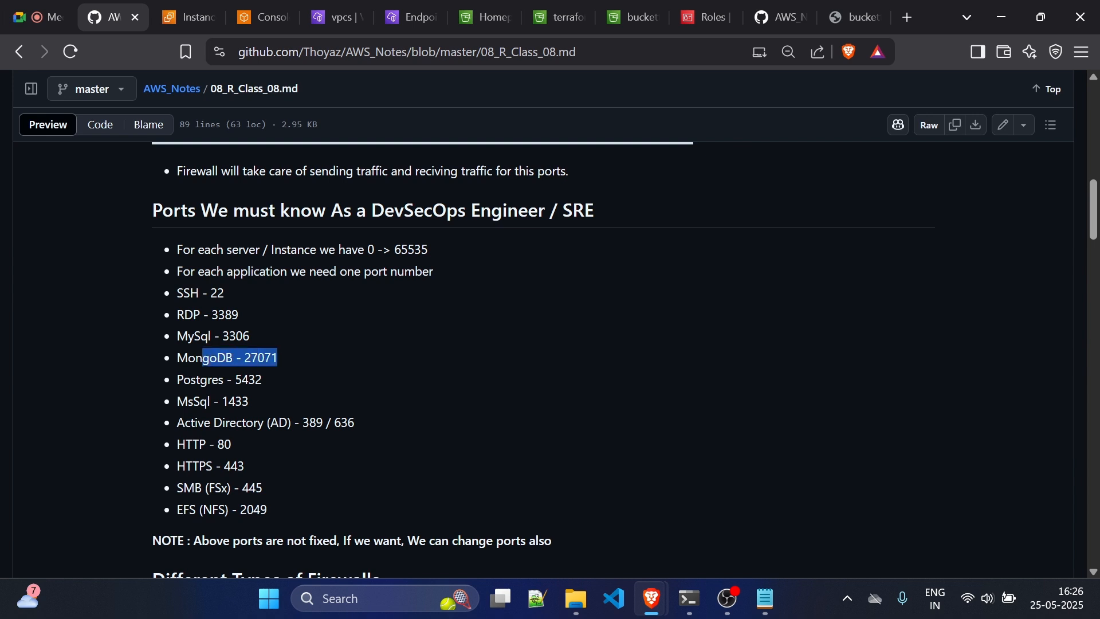
drag(162, 290, 280, 515)
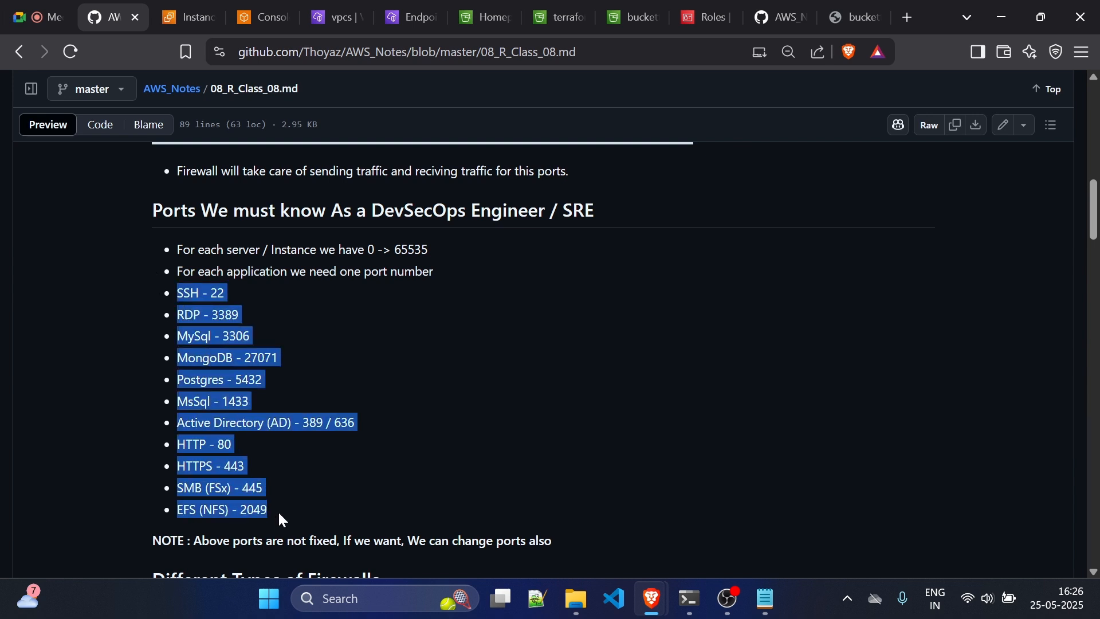
click(309, 514)
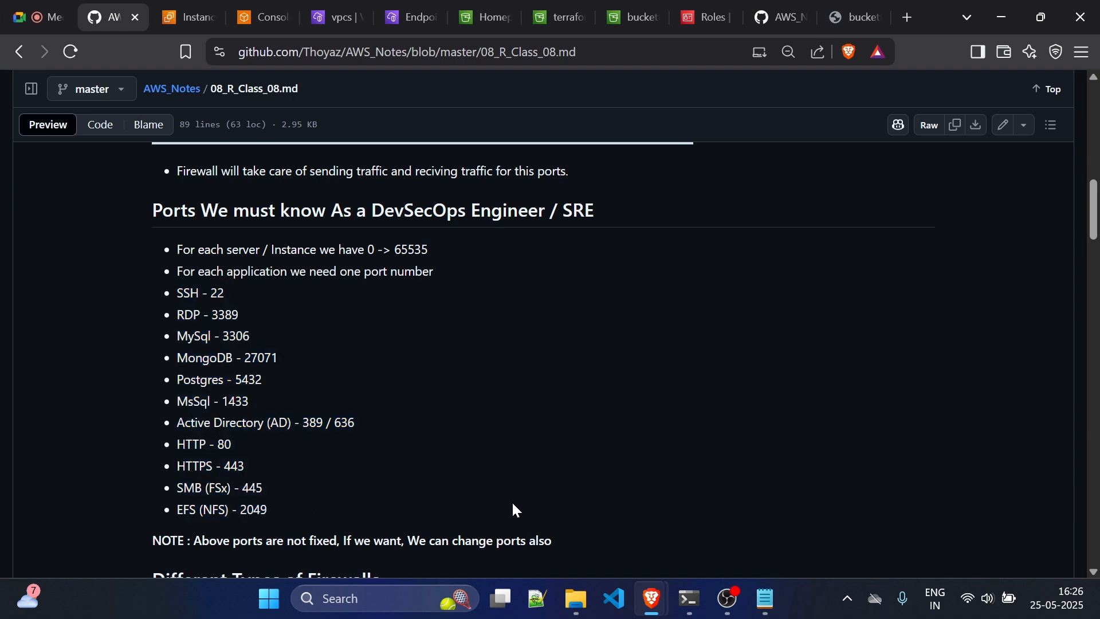
Read the note about changing ports below the list and highlight the ports it refers to.
scroll(511, 501, down, 1)
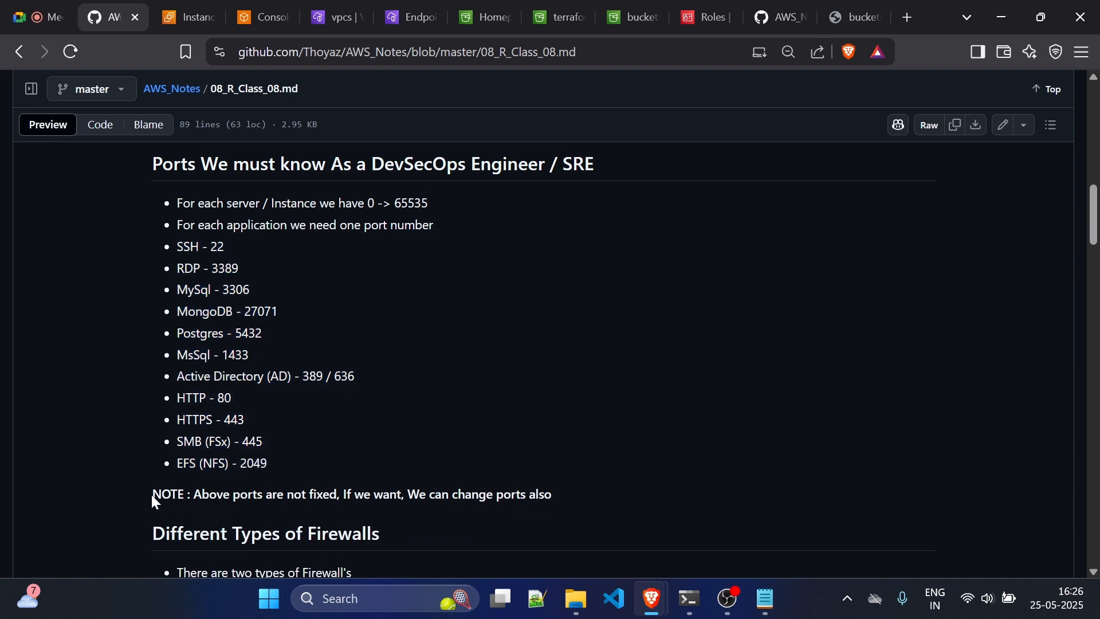
drag(150, 493, 338, 518)
click(277, 453)
drag(276, 453, 203, 259)
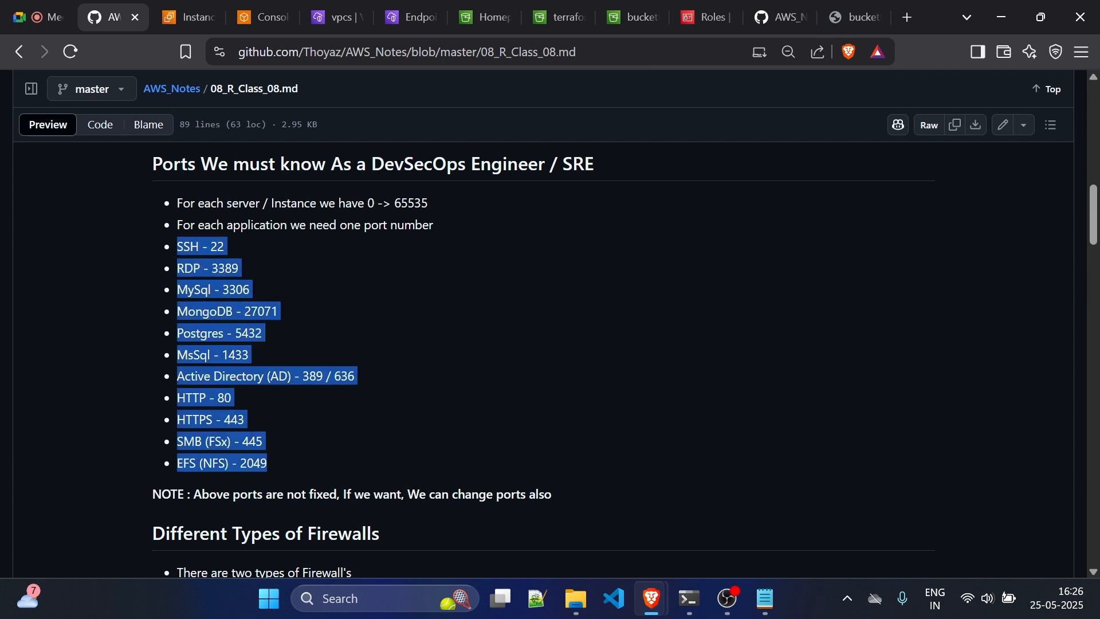
click(282, 455)
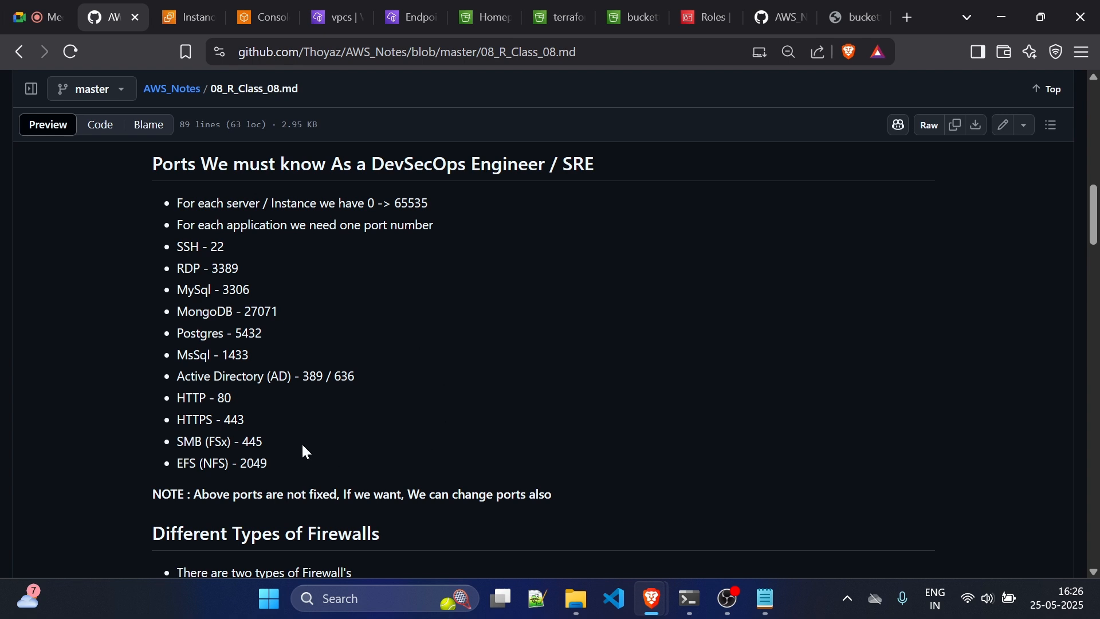
Read the Different Types of Firewalls section and point out the Statefull Firewall definition.
scroll(303, 446, down, 3)
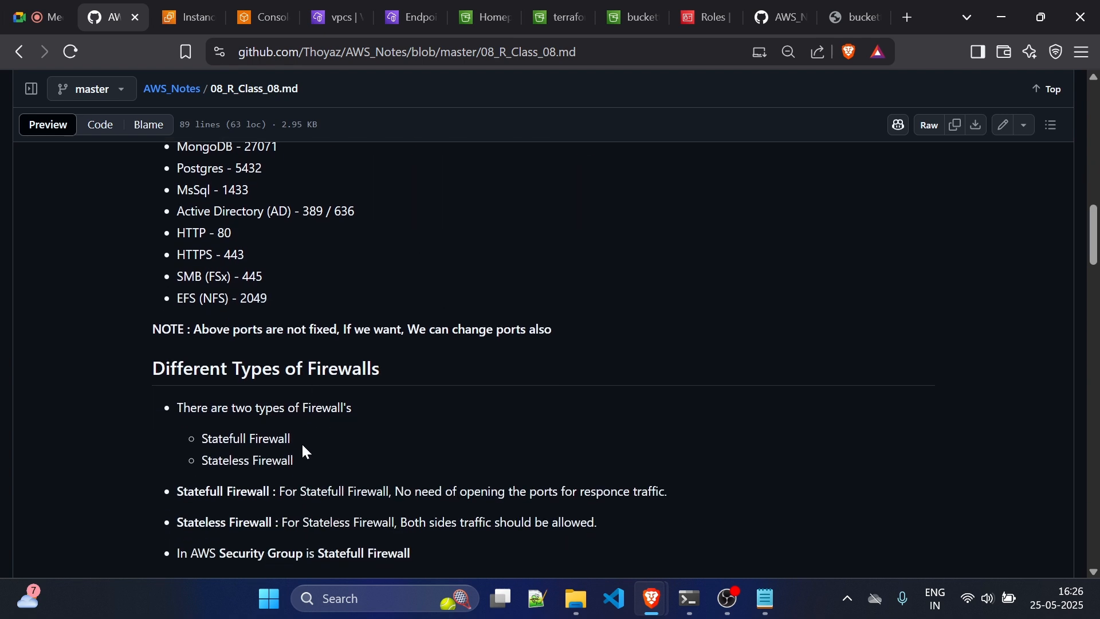
scroll(388, 430, down, 3)
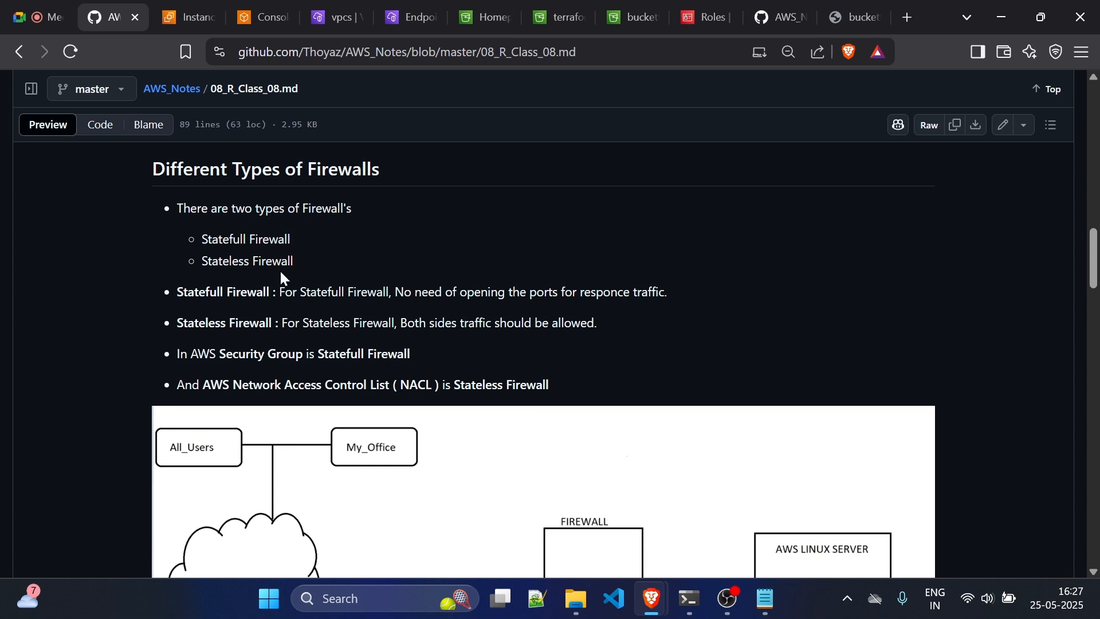
drag(171, 288, 248, 292)
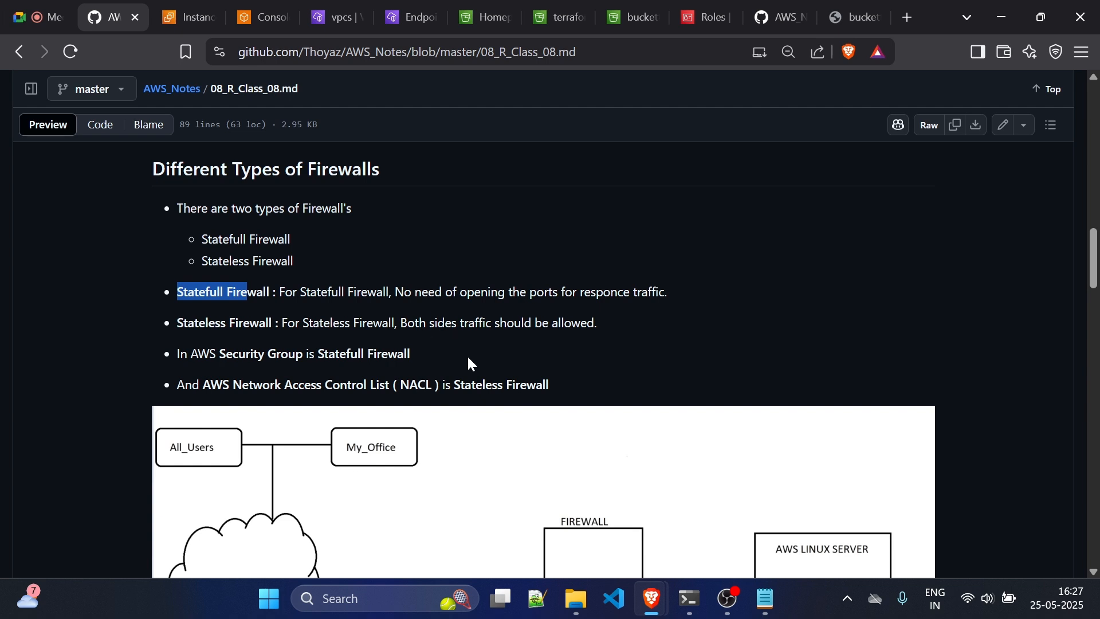
click(247, 293)
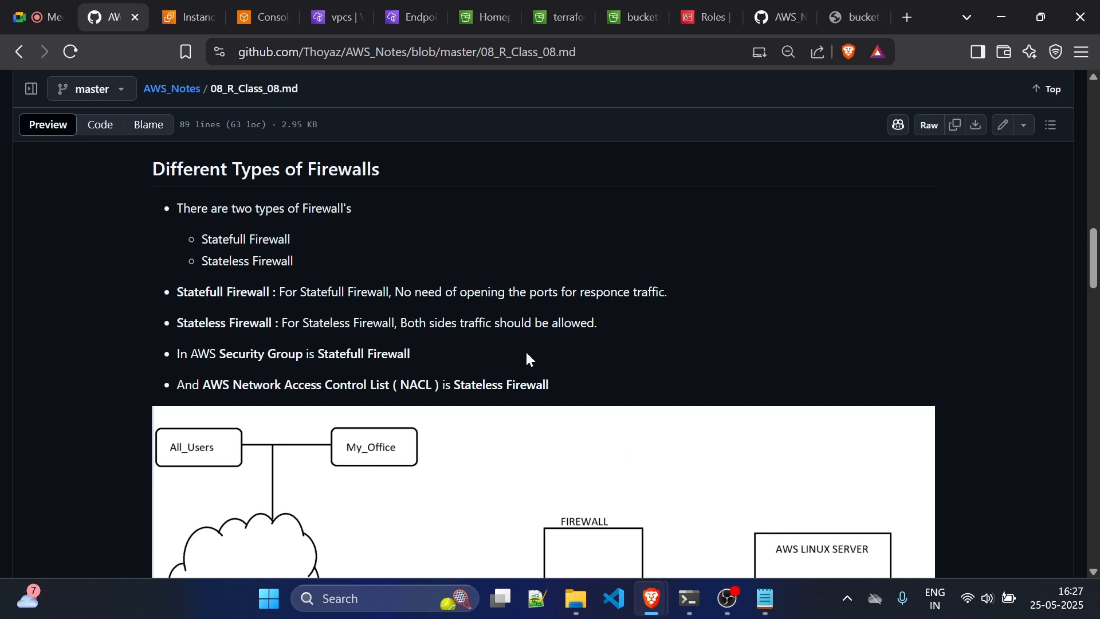
Point out the Stateless Firewall definition and the line about AWS Network Access Control List ( NACL ).
scroll(528, 358, down, 3)
scroll(527, 358, up, 2)
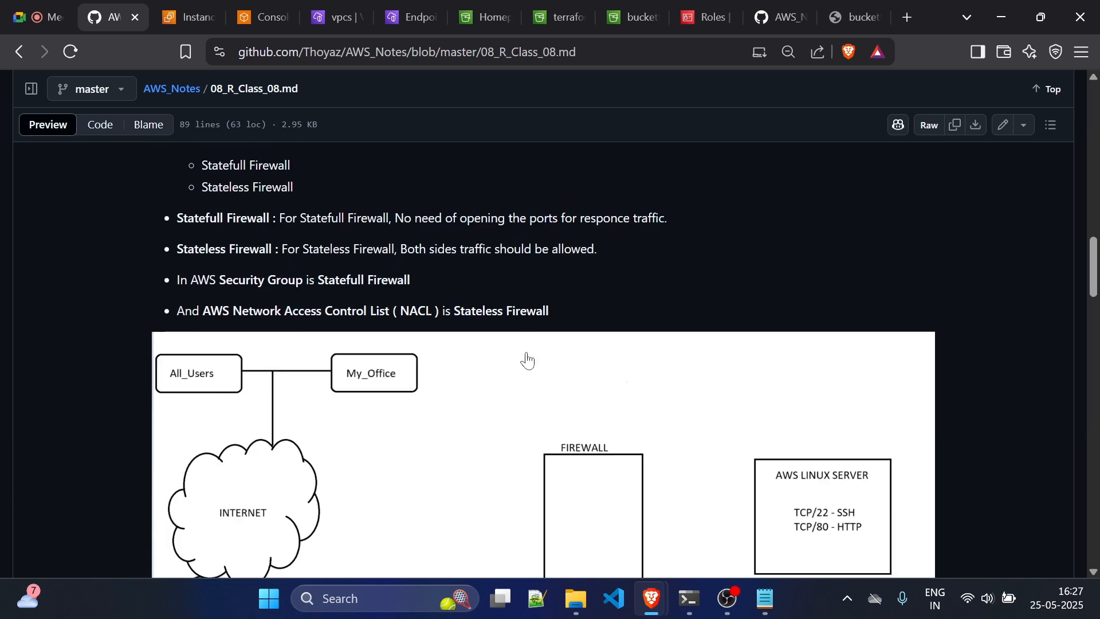
scroll(360, 260, up, 1)
drag(169, 285, 183, 308)
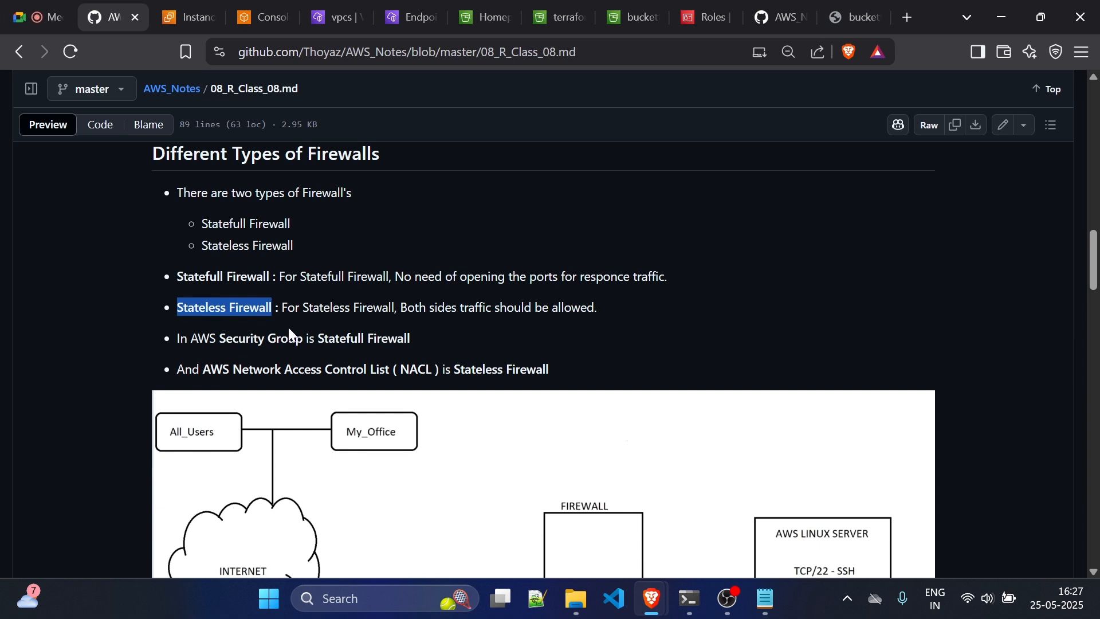
drag(410, 370, 175, 369)
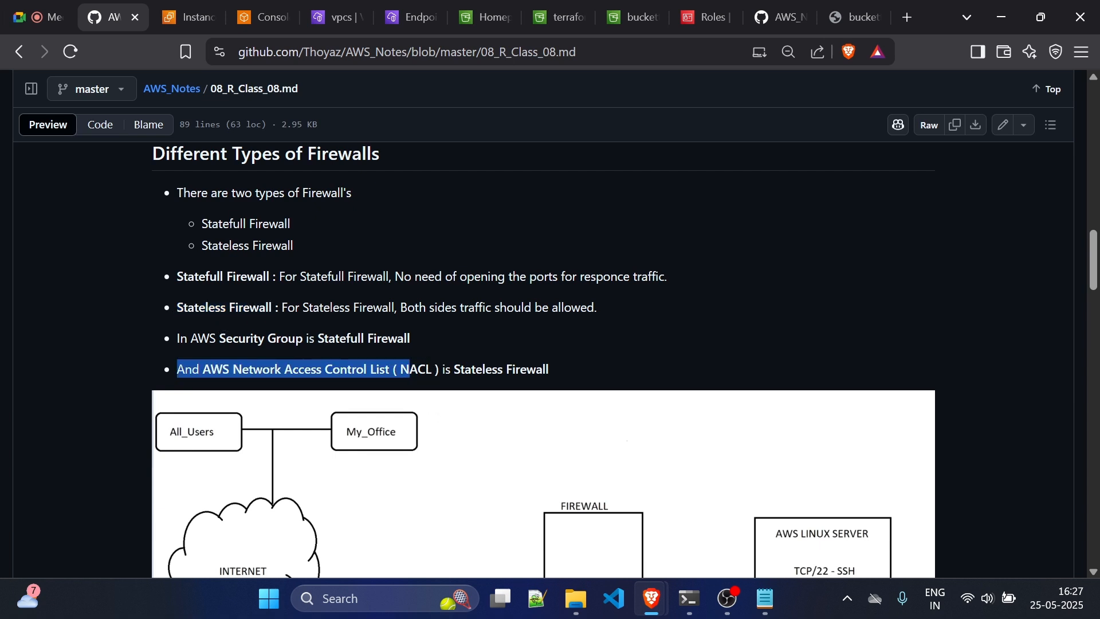
click(174, 370)
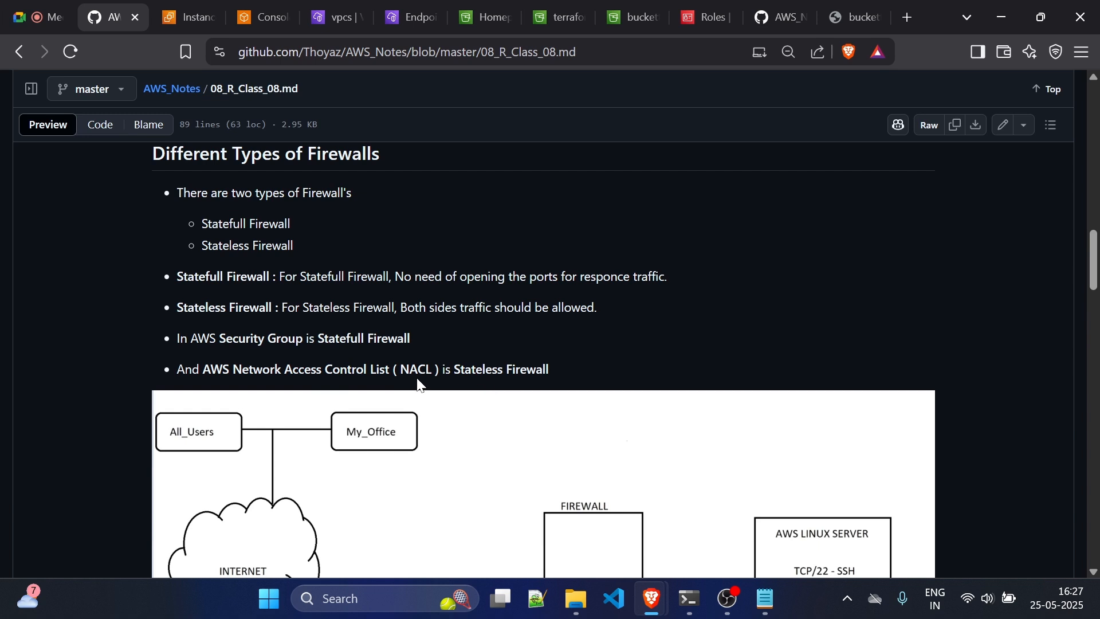
Examine the firewall diagrams down to the AWS Security Groups ( SG ) - Statefull traffic diagram.
scroll(424, 383, down, 4)
scroll(448, 381, down, 1)
scroll(450, 382, up, 1)
scroll(582, 435, down, 6)
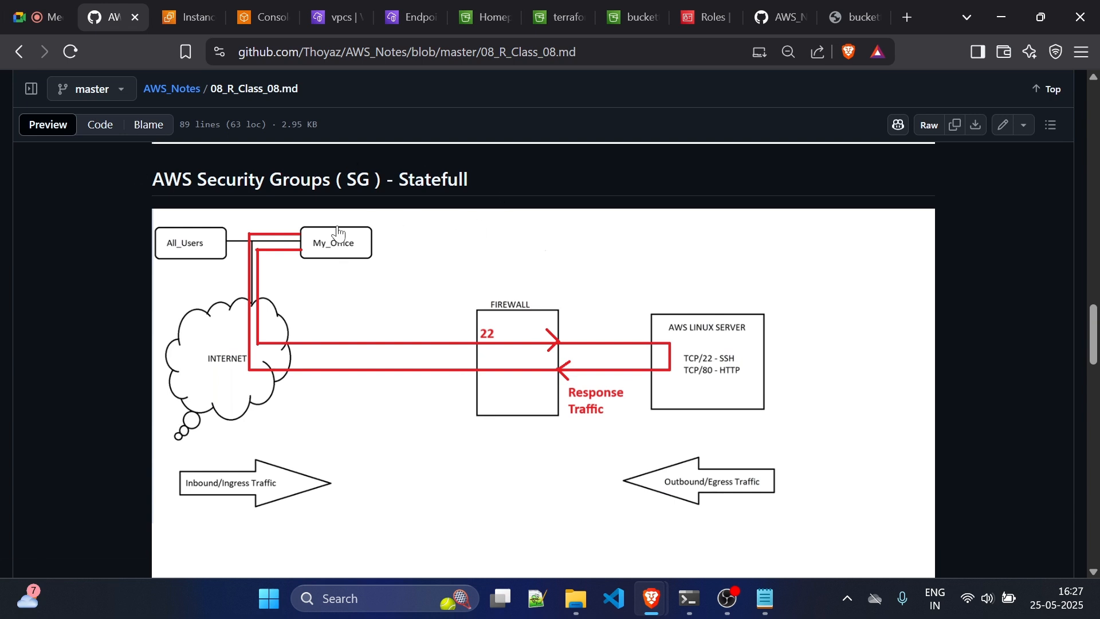
scroll(363, 267, down, 1)
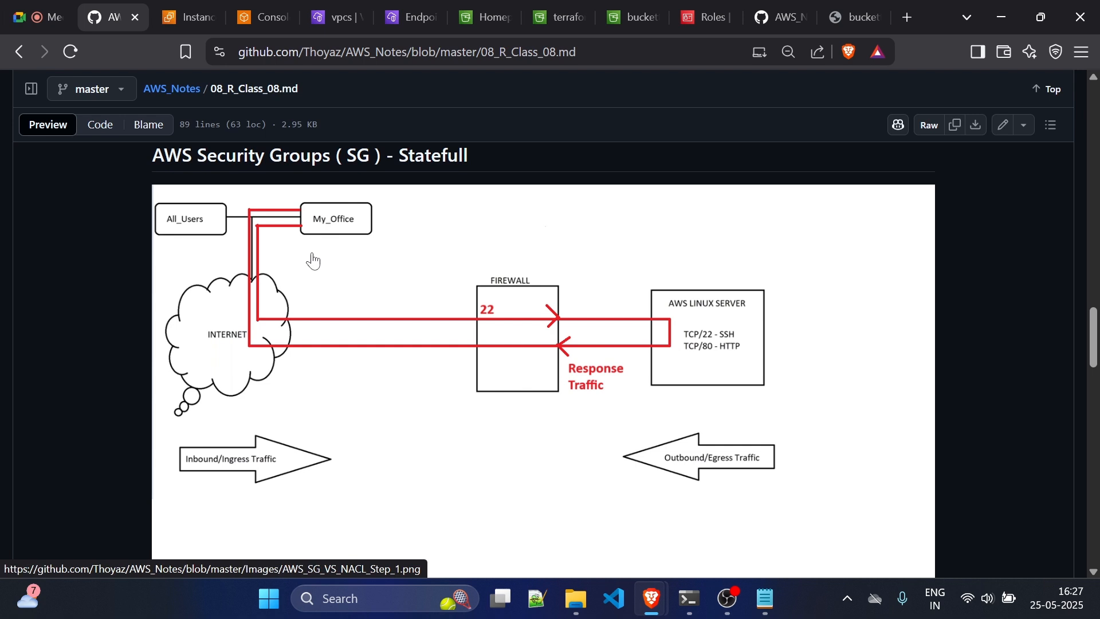
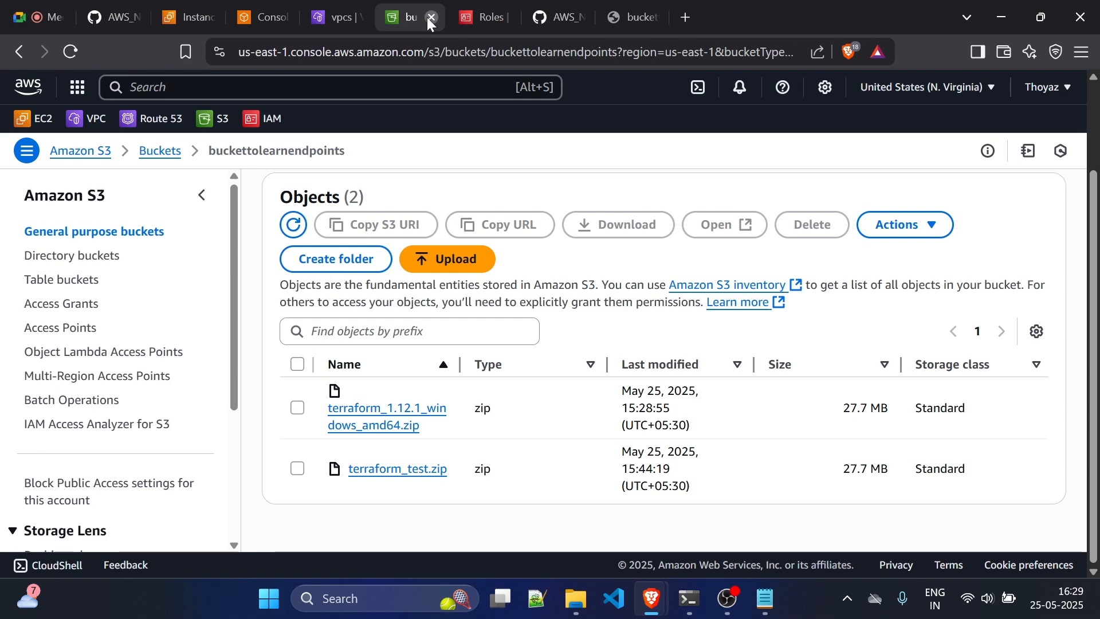
click(429, 18)
Close the S3 bucket page and start creating a VPC with the VPC and more option.
click(343, 17)
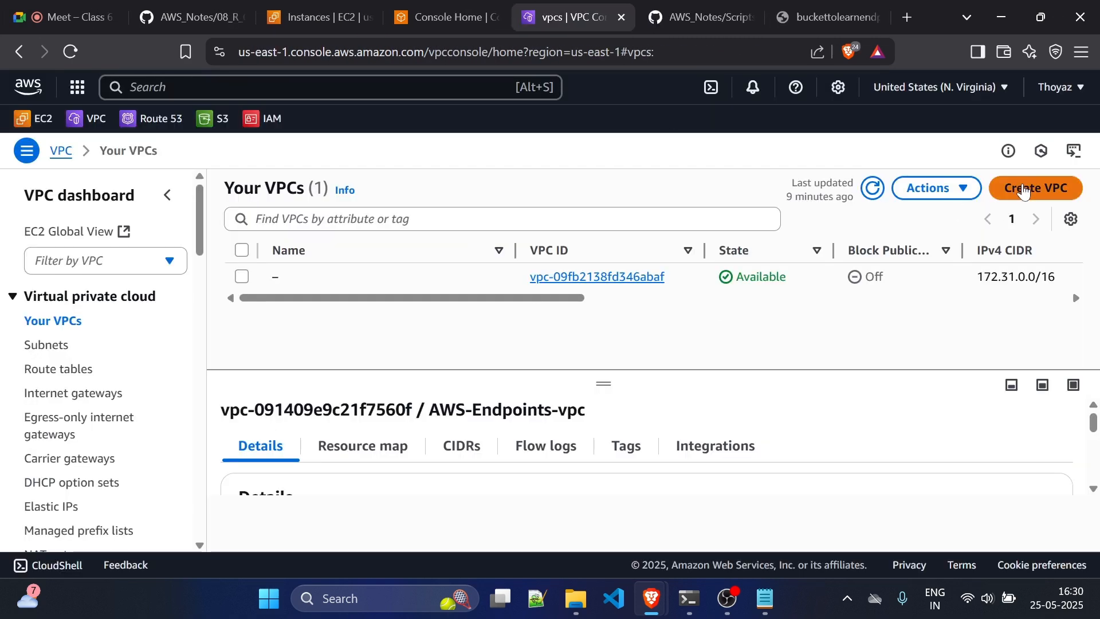
click(1022, 189)
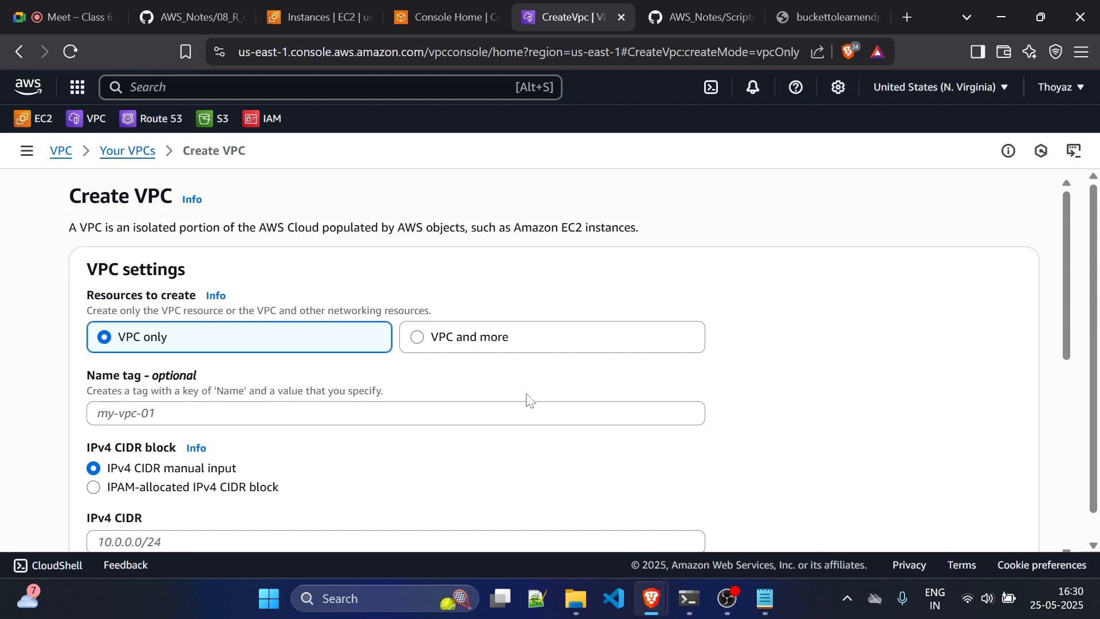
scroll(527, 399, down, 2)
click(423, 198)
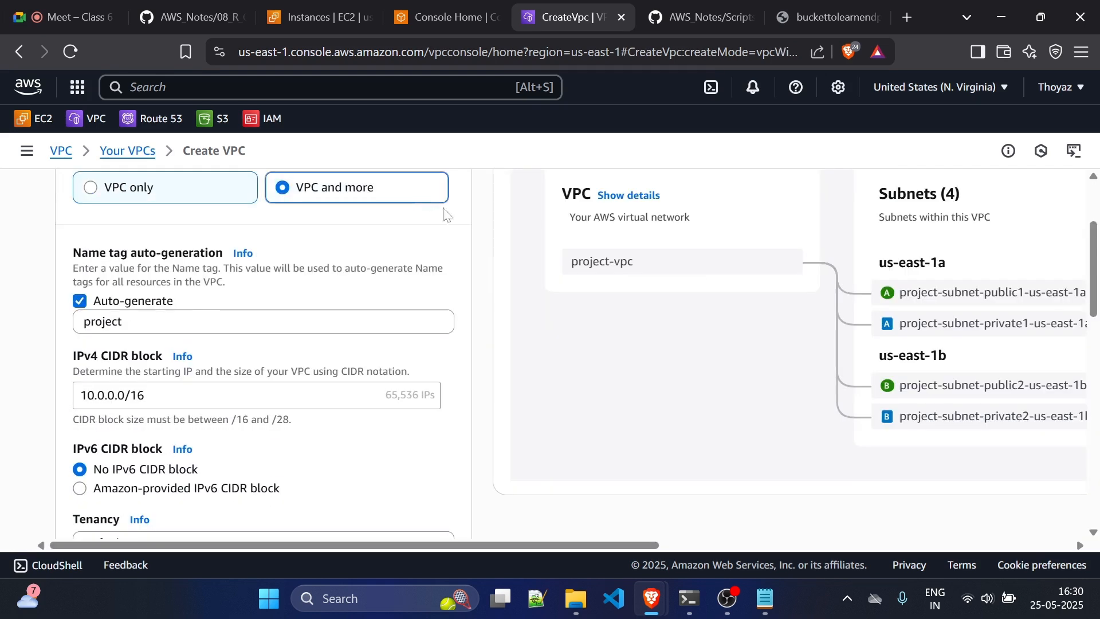
Set the VPC's auto-generated name tag to SG-NACL and its IPv4 CIDR block to 10.55.0.0/16.
double_click(104, 322)
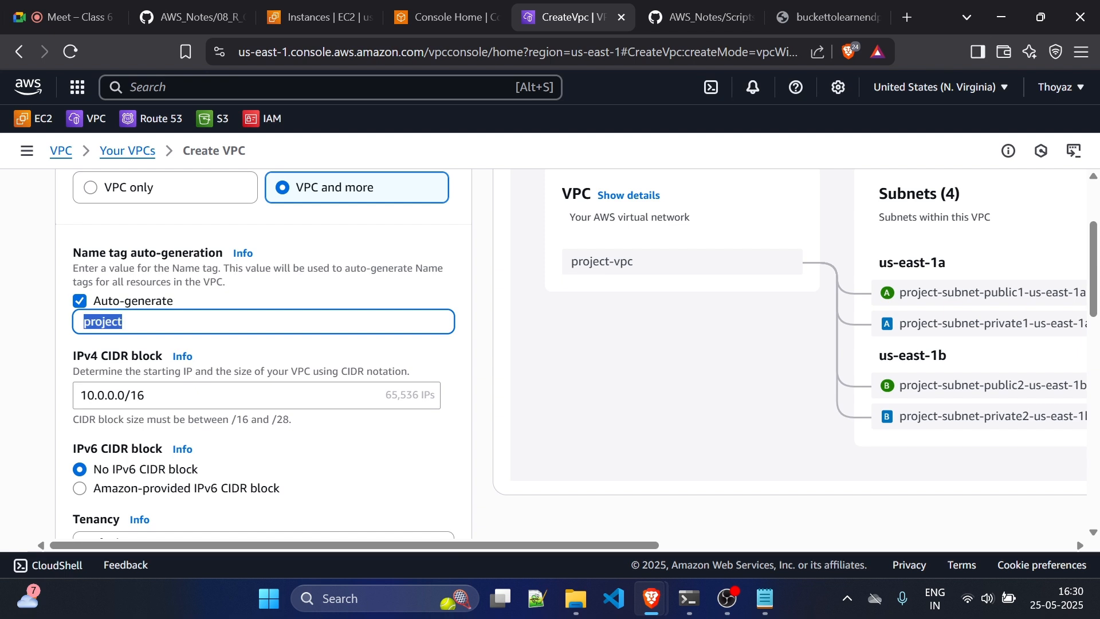
text(S)
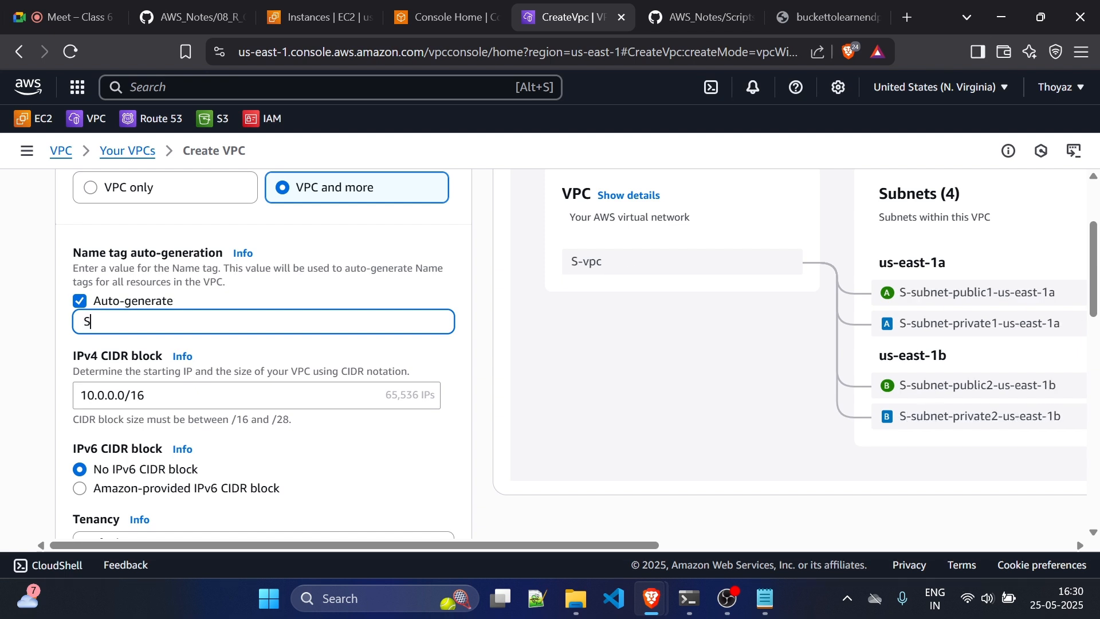
text(G-NACL)
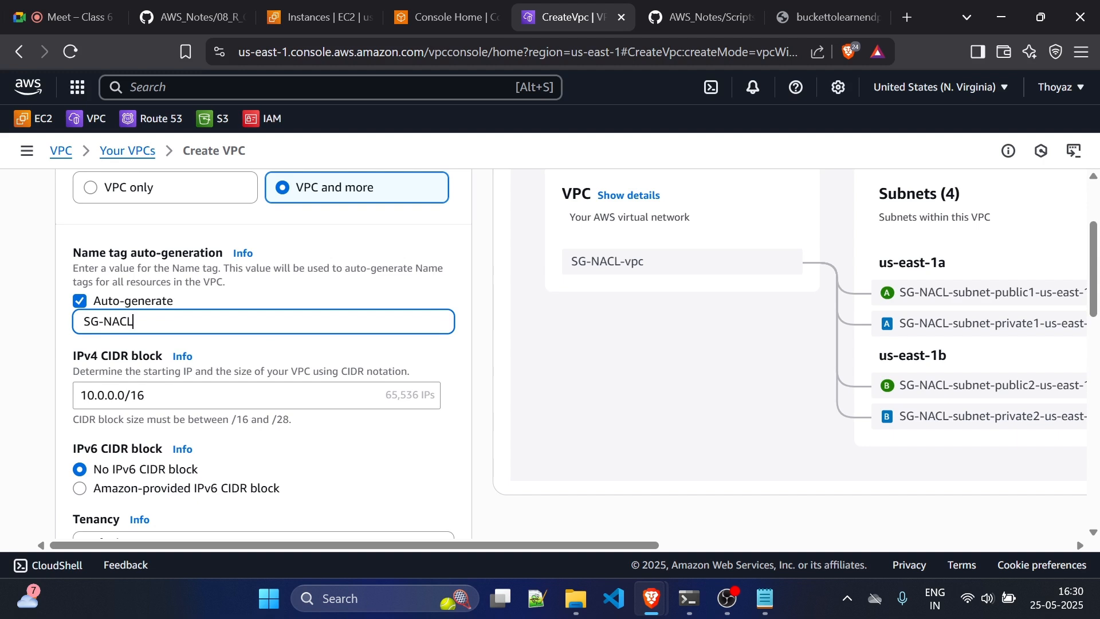
click(104, 396)
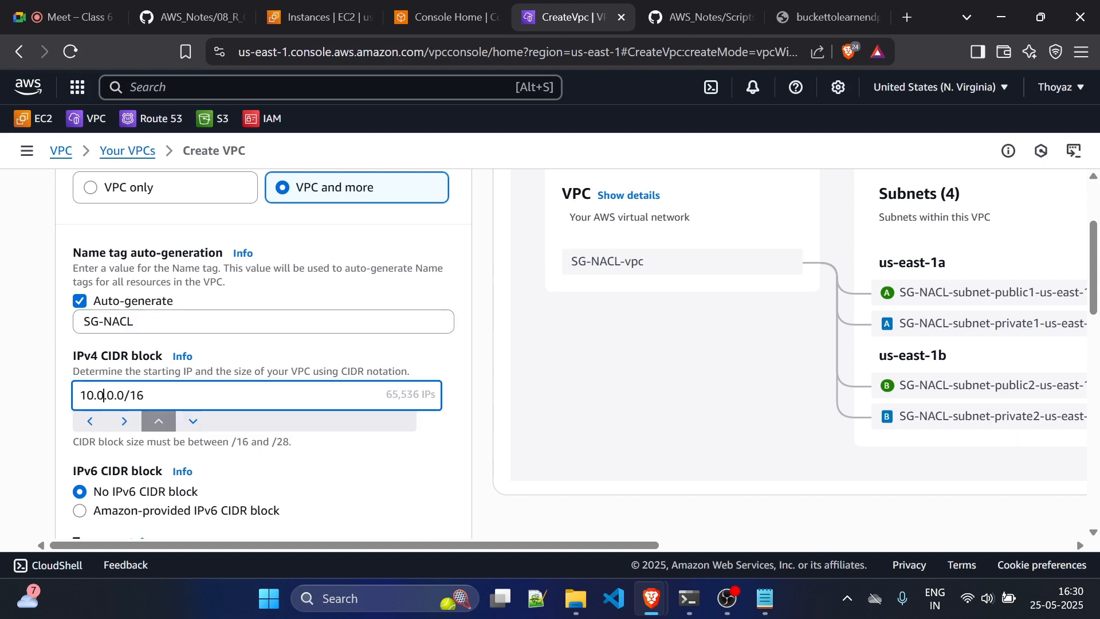
key(BackSpace)
text(55)
Set the number of Availability Zones to 1 and the number of private subnets to 0.
scroll(314, 457, down, 3)
scroll(229, 418, down, 3)
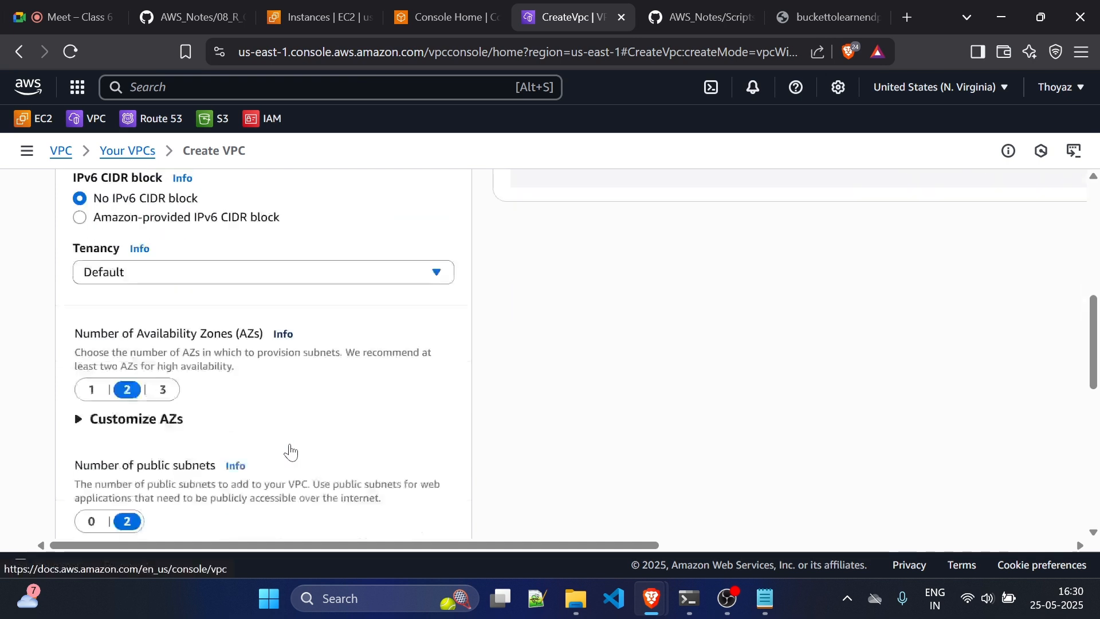
scroll(89, 292, down, 1)
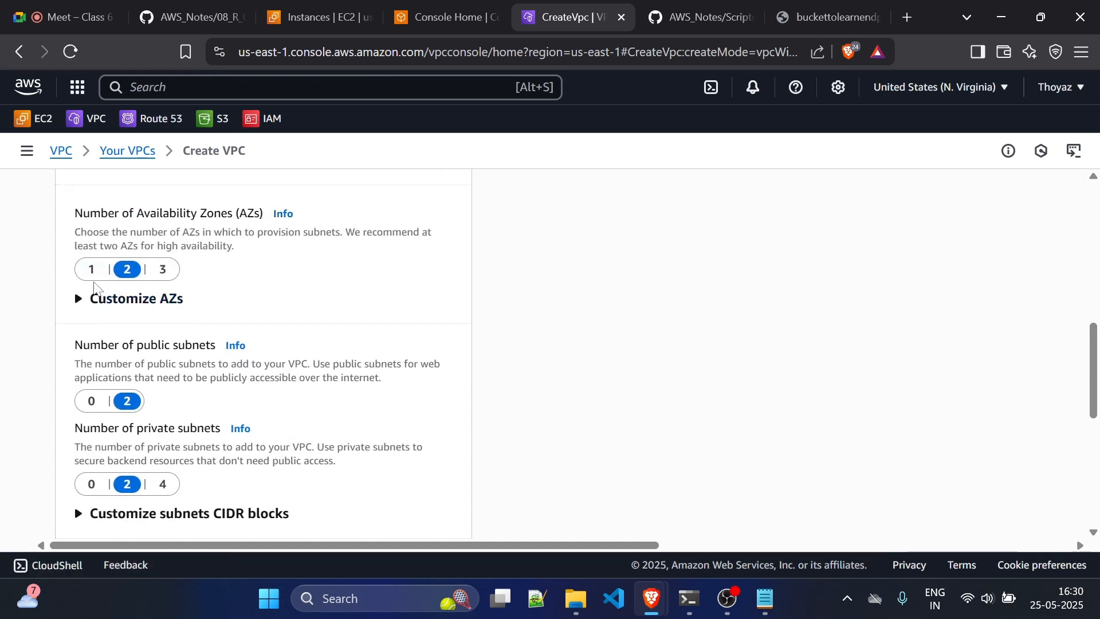
click(94, 274)
scroll(175, 443, down, 1)
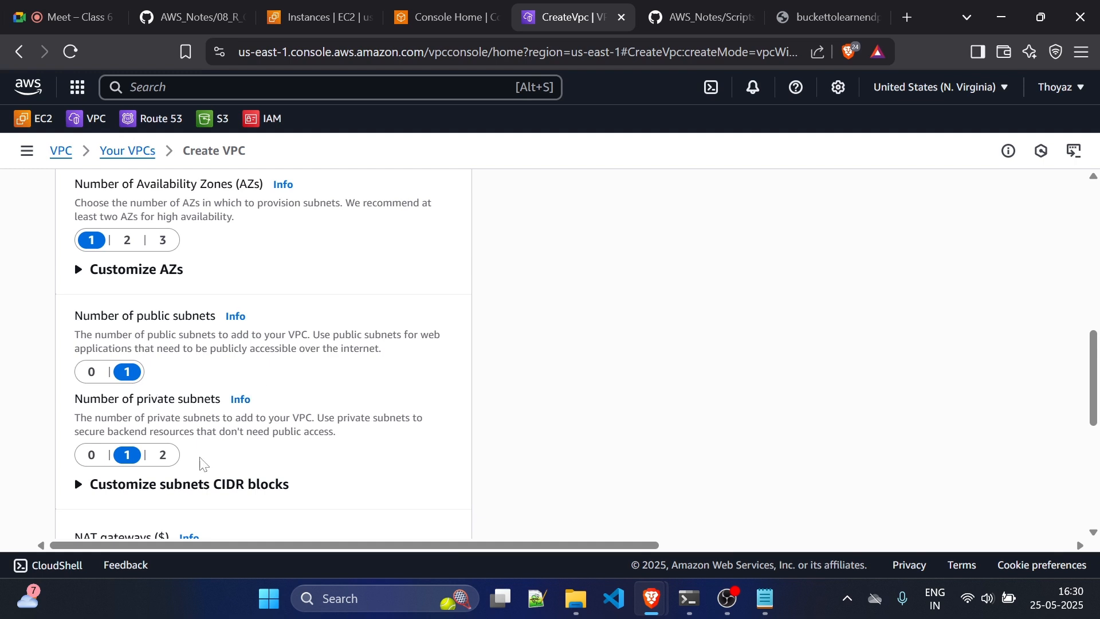
click(93, 455)
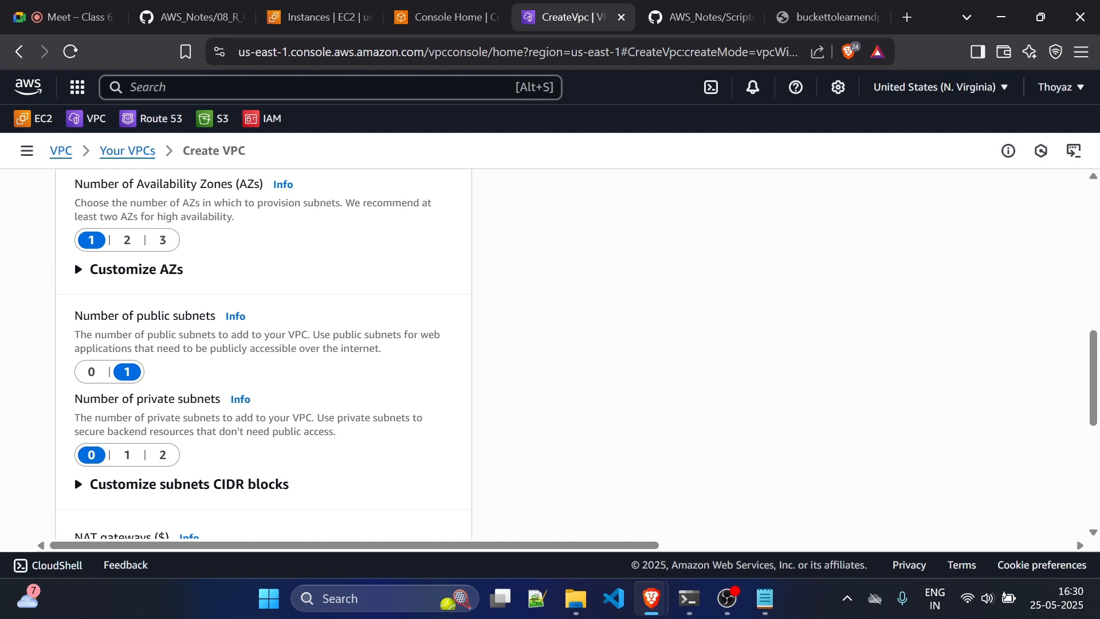
scroll(296, 455, down, 1)
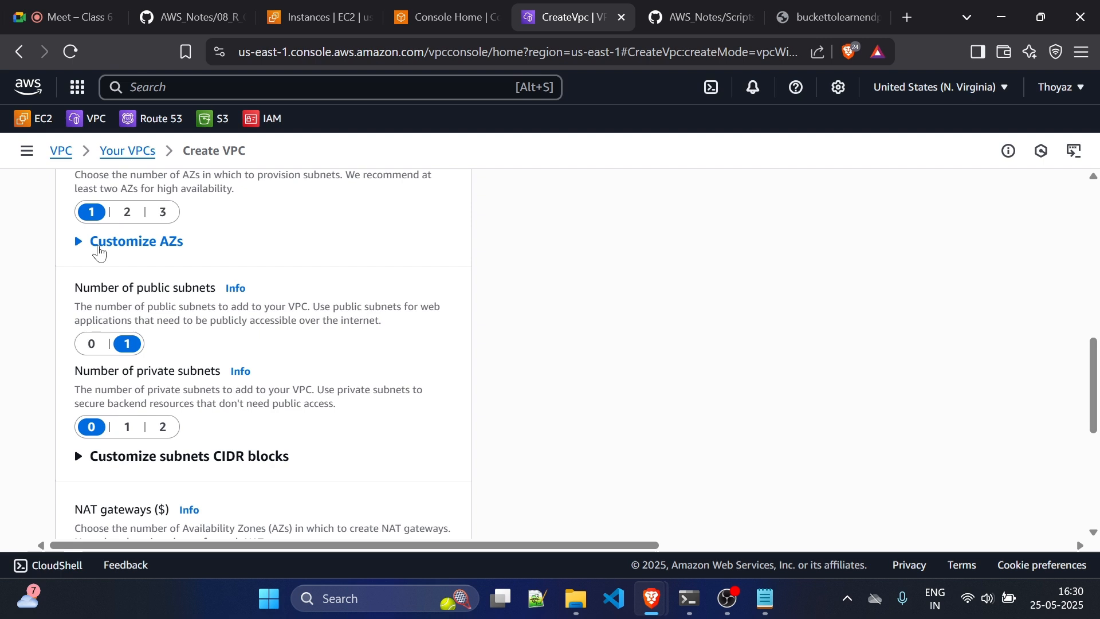
Expand the AZ and subnet customization and set the us-east-1a public subnet CIDR block to 10.55.1.0/24.
click(95, 251)
scroll(172, 410, down, 2)
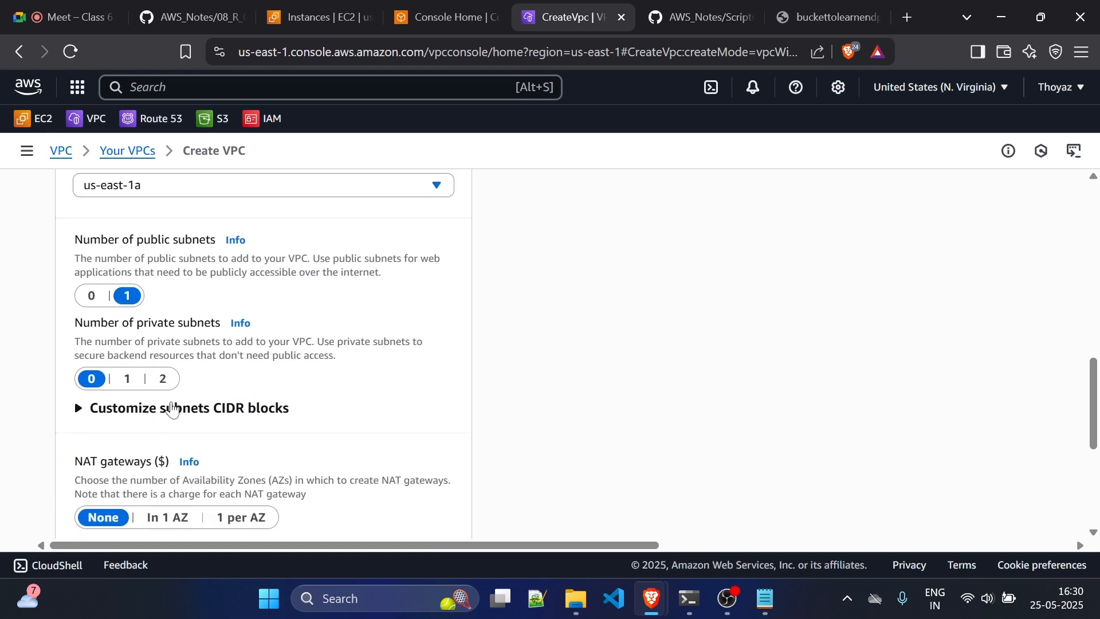
click(123, 411)
scroll(212, 420, down, 2)
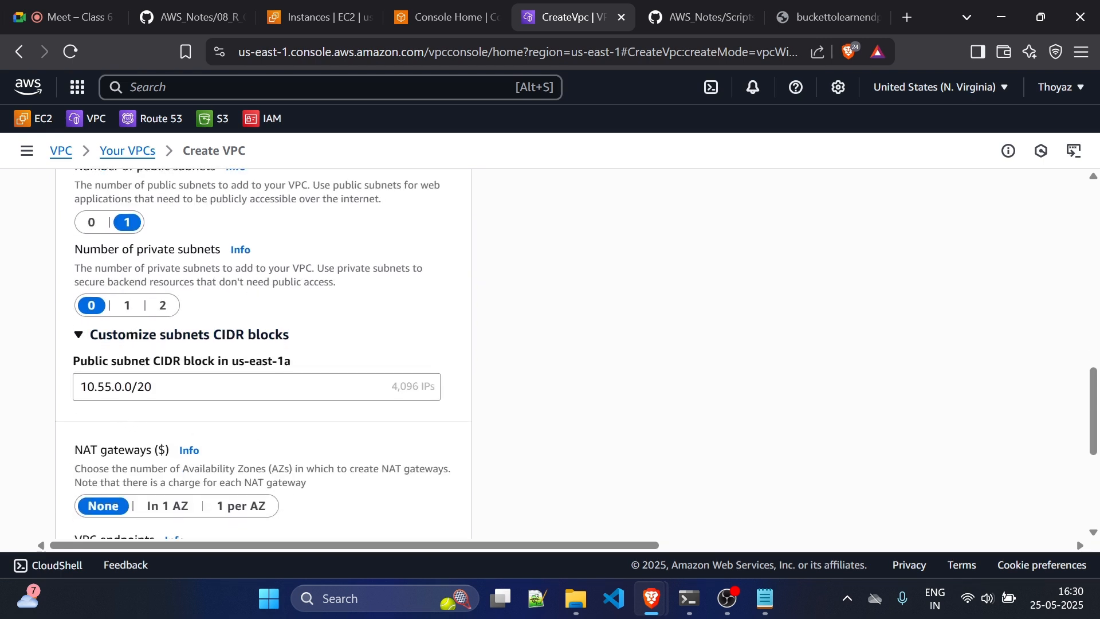
click(121, 387)
key(BackSpace)
text(1)
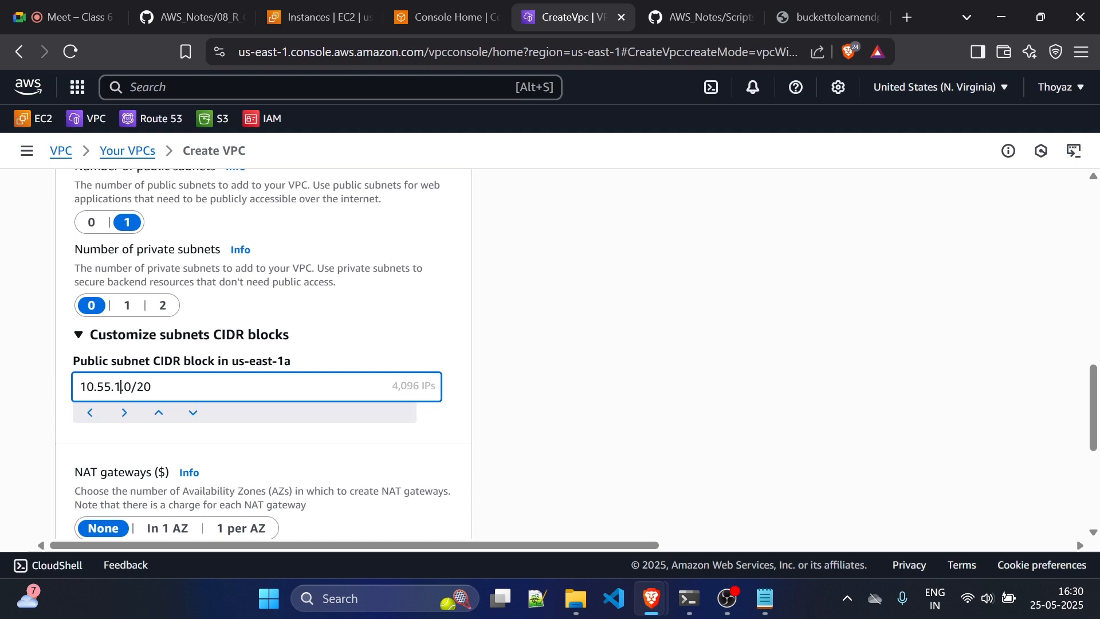
key(End)
key(BackSpace)
text(4)
Set the VPC endpoints option to None.
scroll(491, 416, down, 2)
scroll(491, 417, down, 2)
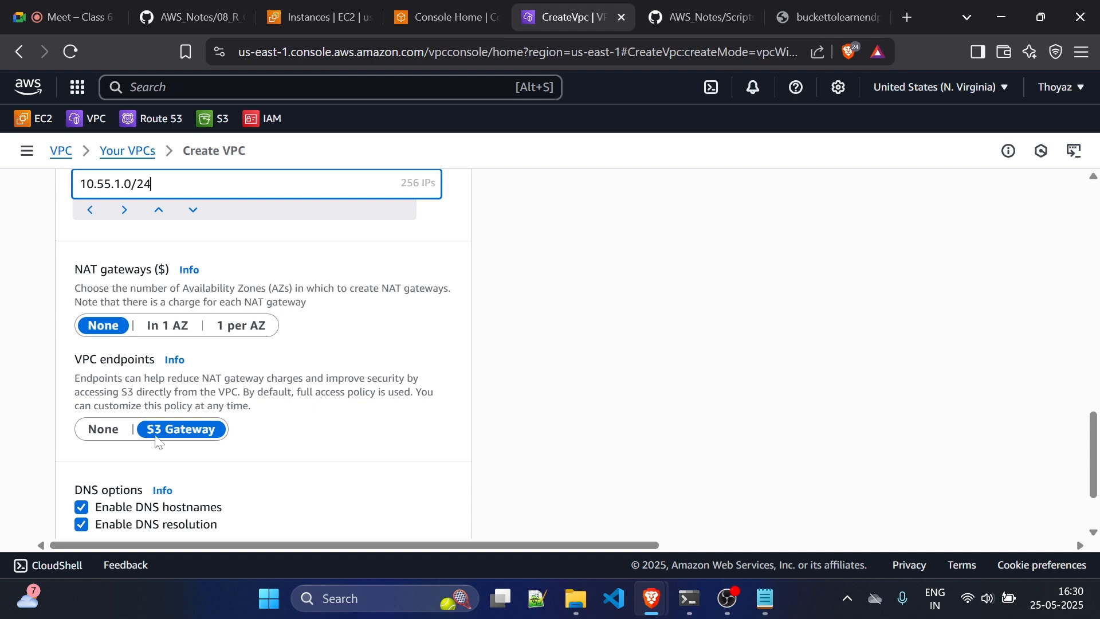
click(113, 439)
click(109, 412)
scroll(381, 450, down, 2)
Review the resource preview from the VPC to the internet gateway, create the VPC and open its details.
scroll(381, 450, up, 15)
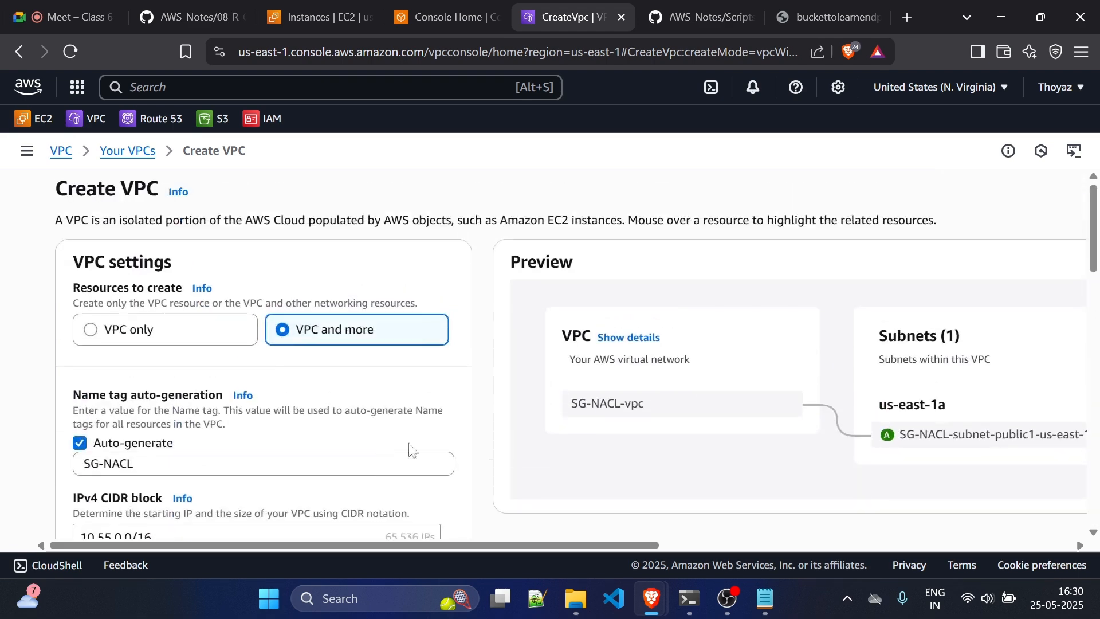
scroll(616, 451, right, 3)
scroll(791, 453, right, 5)
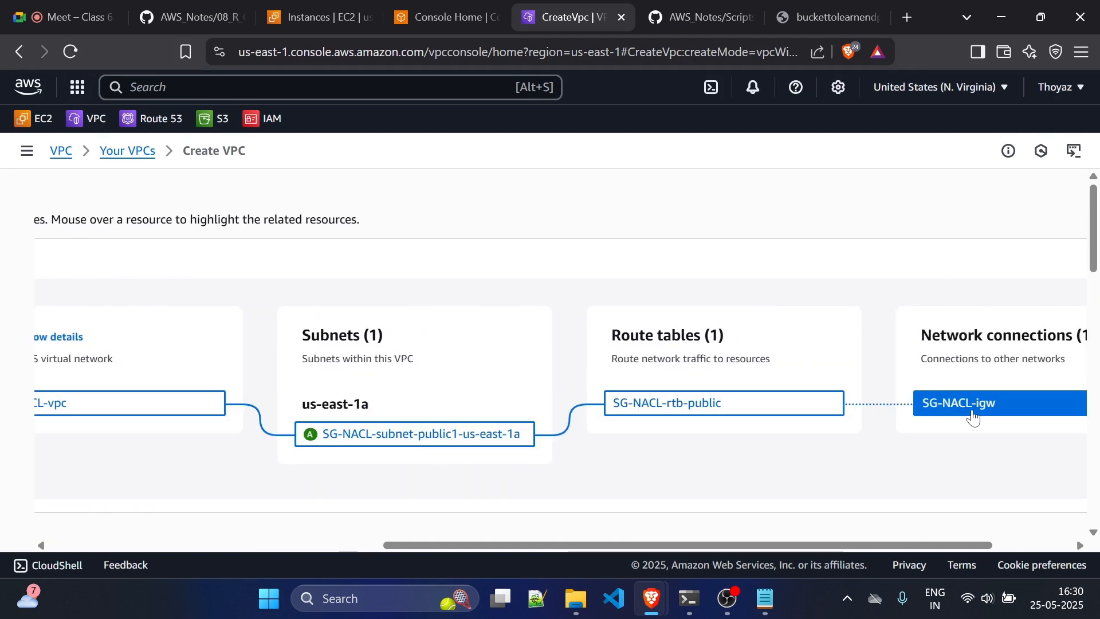
scroll(973, 414, right, 1)
scroll(519, 448, left, 8)
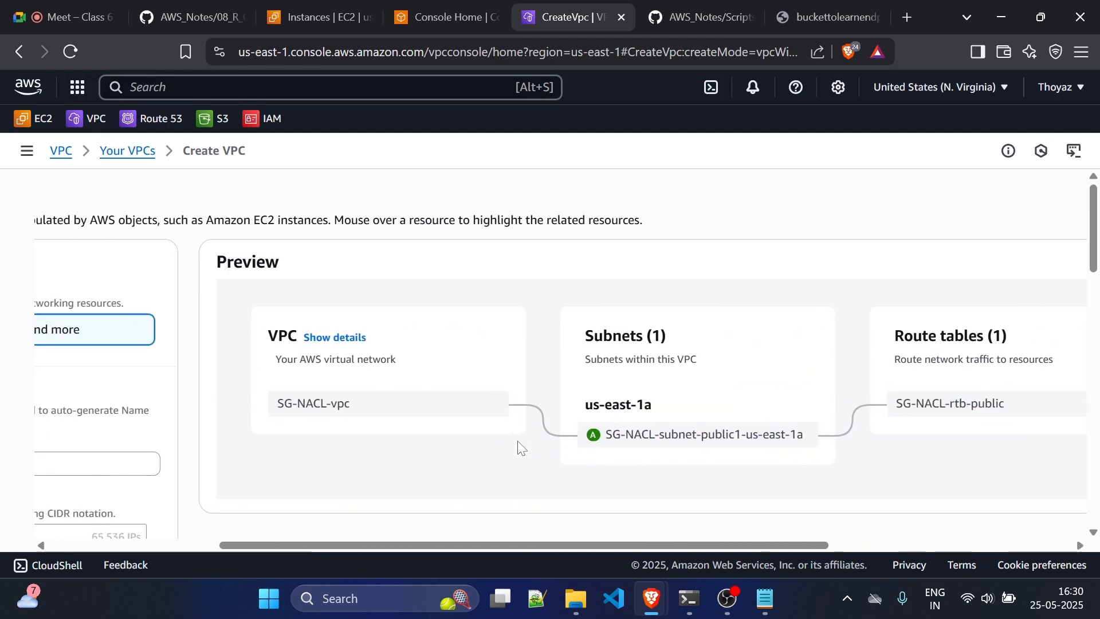
scroll(385, 441, down, 10)
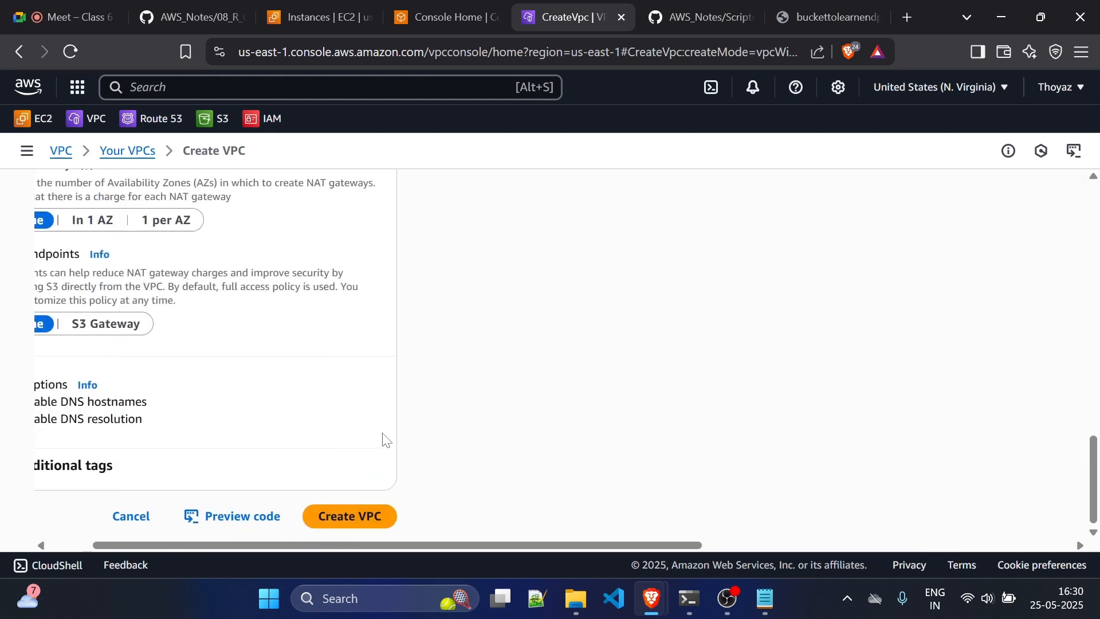
click(360, 523)
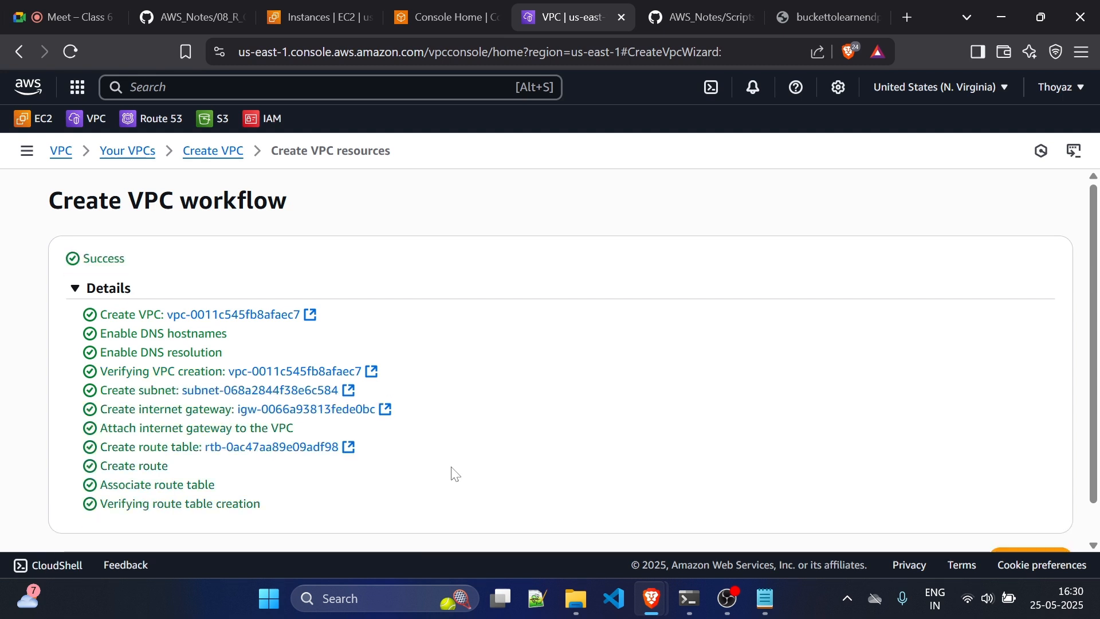
click(1036, 519)
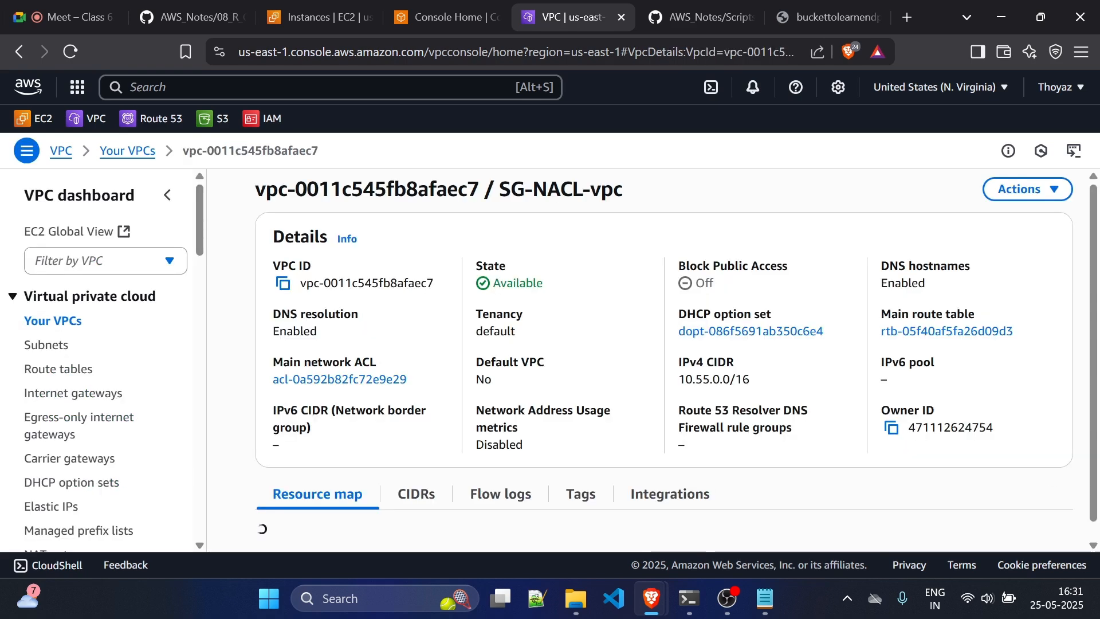
Refresh the EC2 instances list, deselect the terminated servers and start launching a new instance.
click(318, 17)
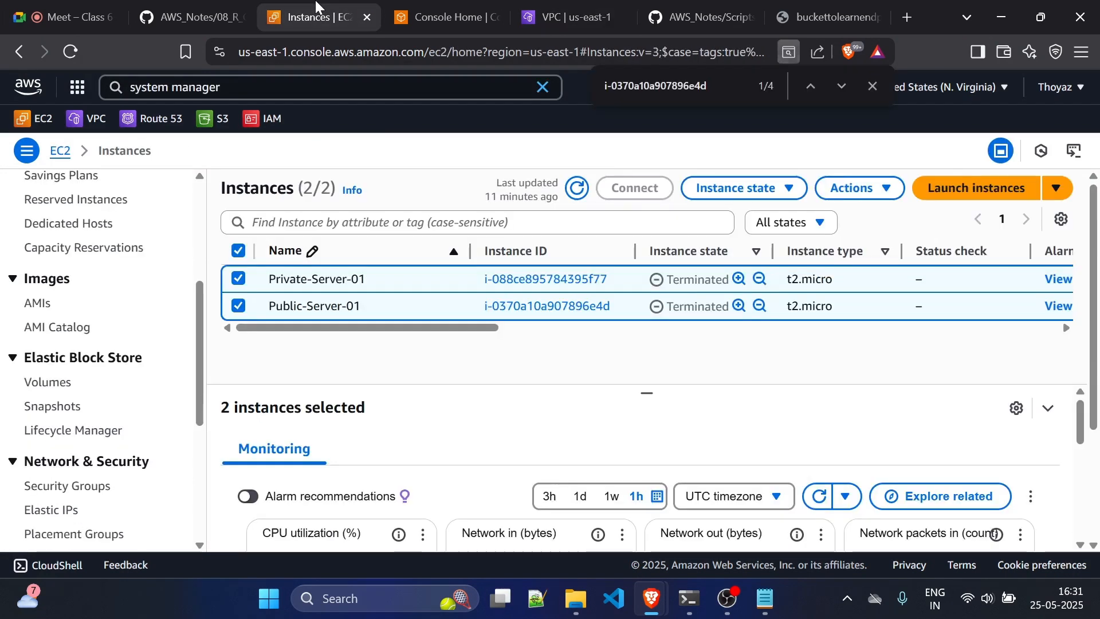
click(577, 187)
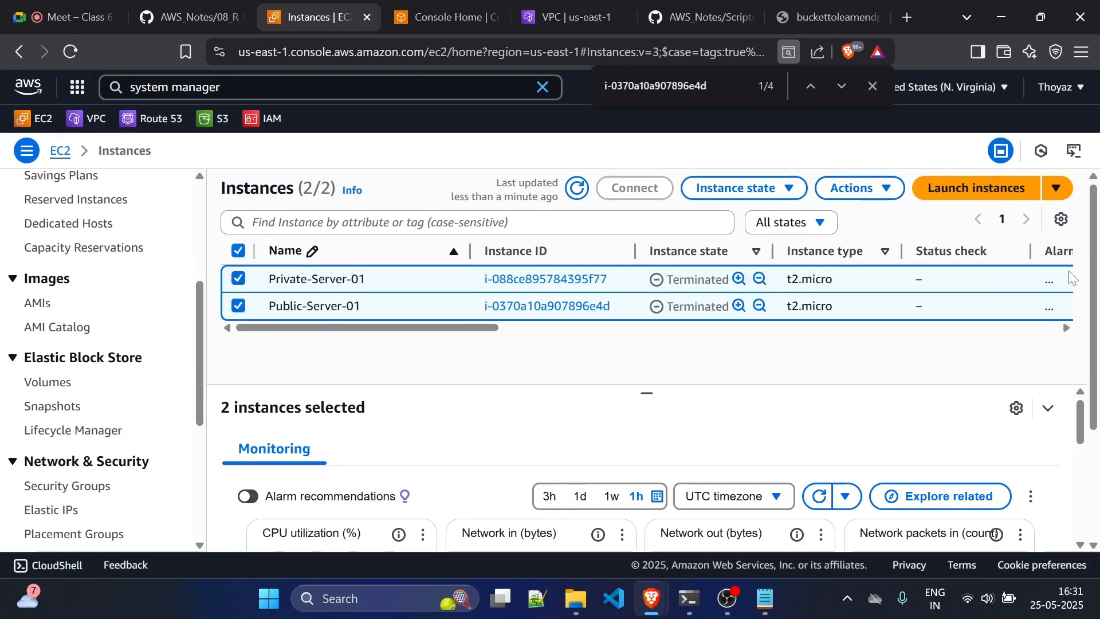
click(239, 252)
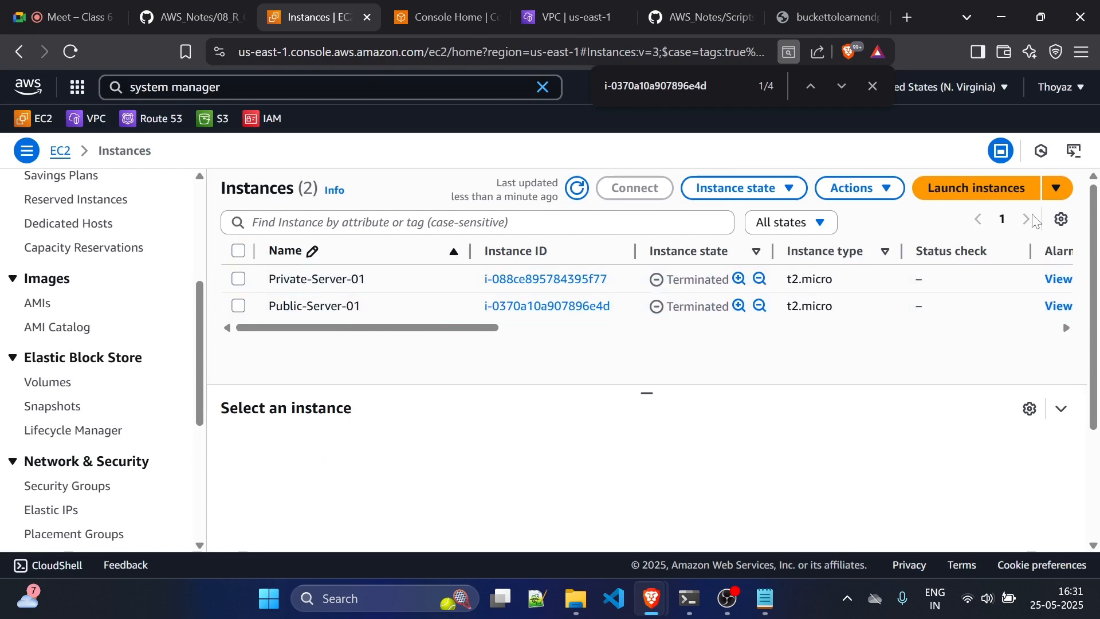
click(1000, 189)
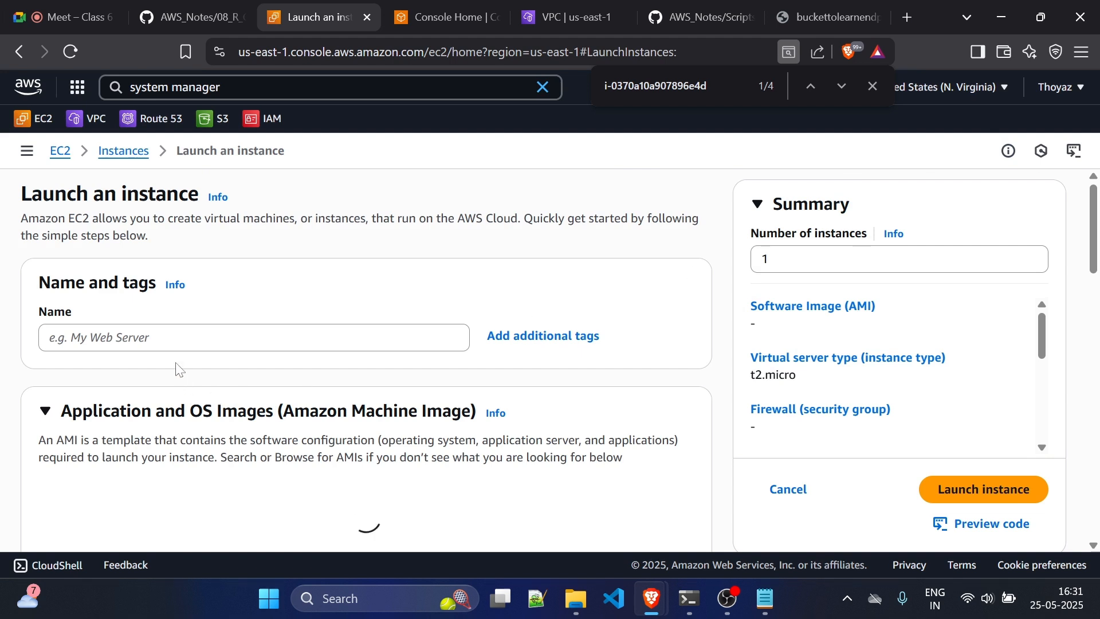
Name the instance SG-NACL and choose the Ubuntu Server 24.04 LTS image, closing the find-in-page search.
click(157, 341)
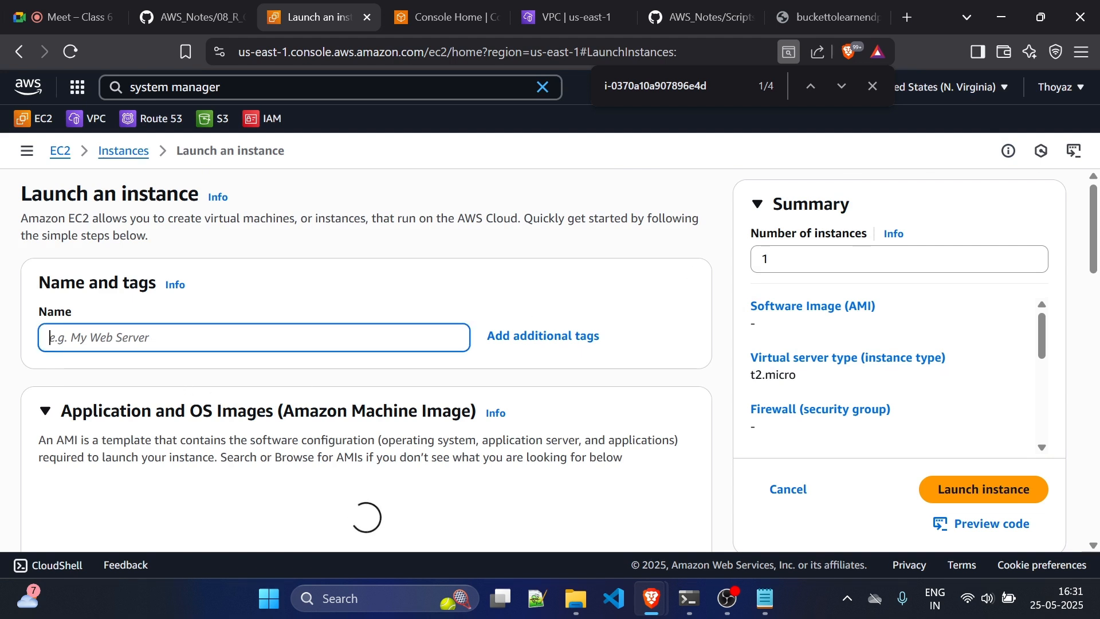
text(SG)
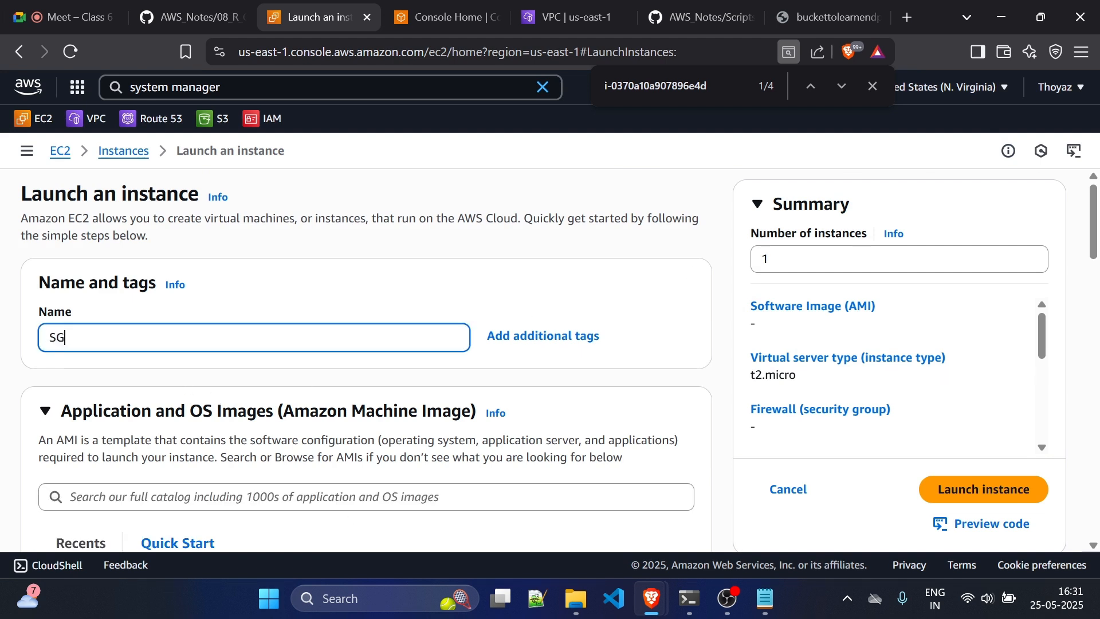
text(-NACL)
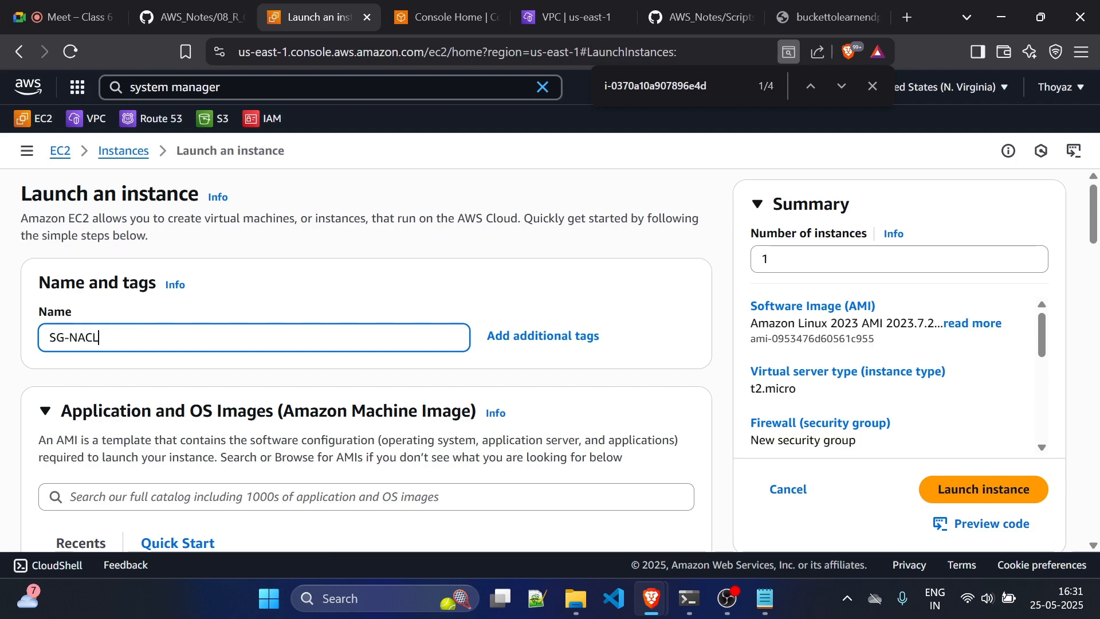
scroll(387, 388, down, 5)
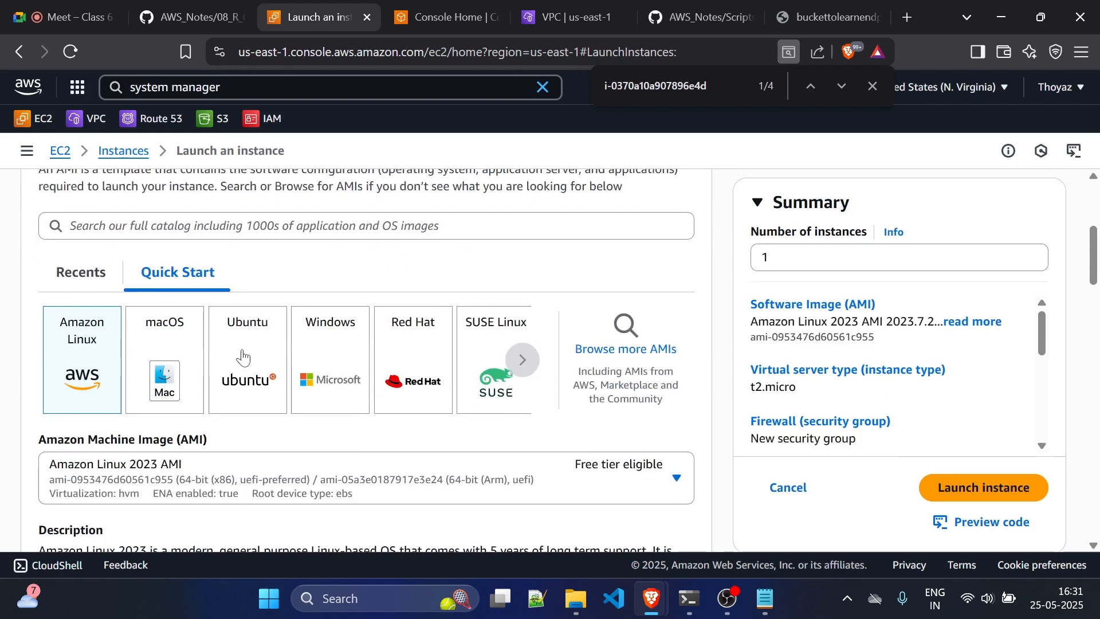
click(243, 356)
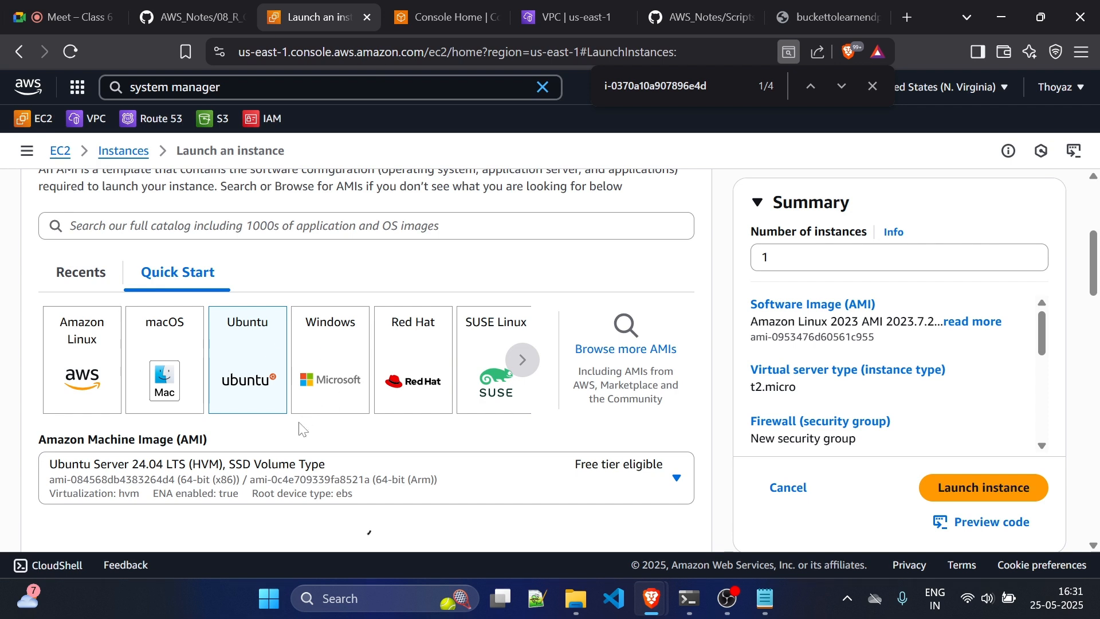
scroll(367, 437, down, 3)
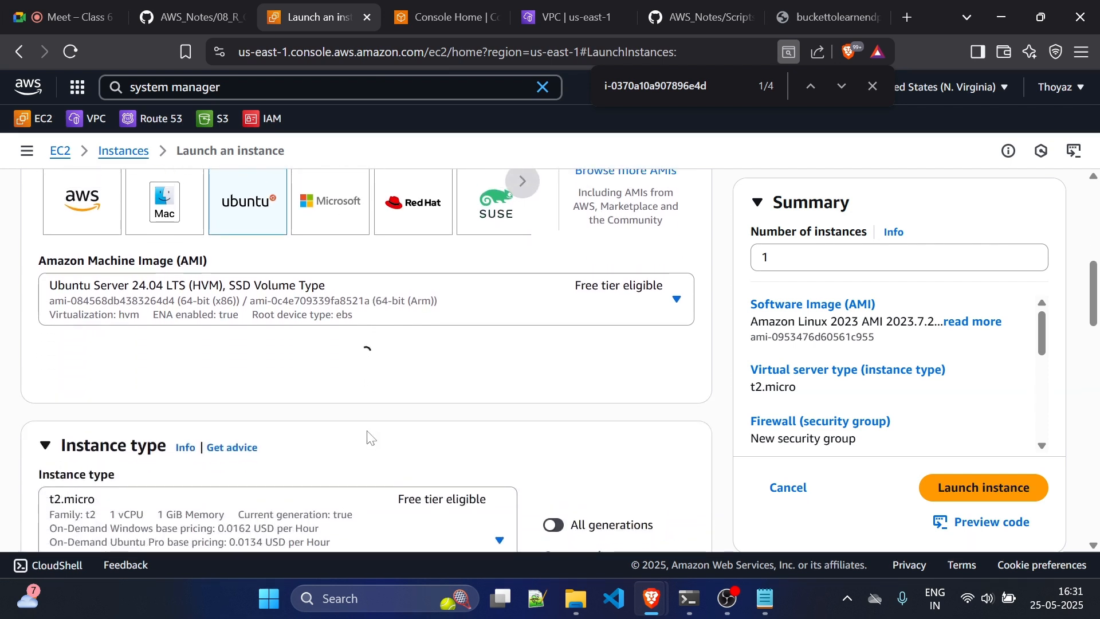
click(871, 87)
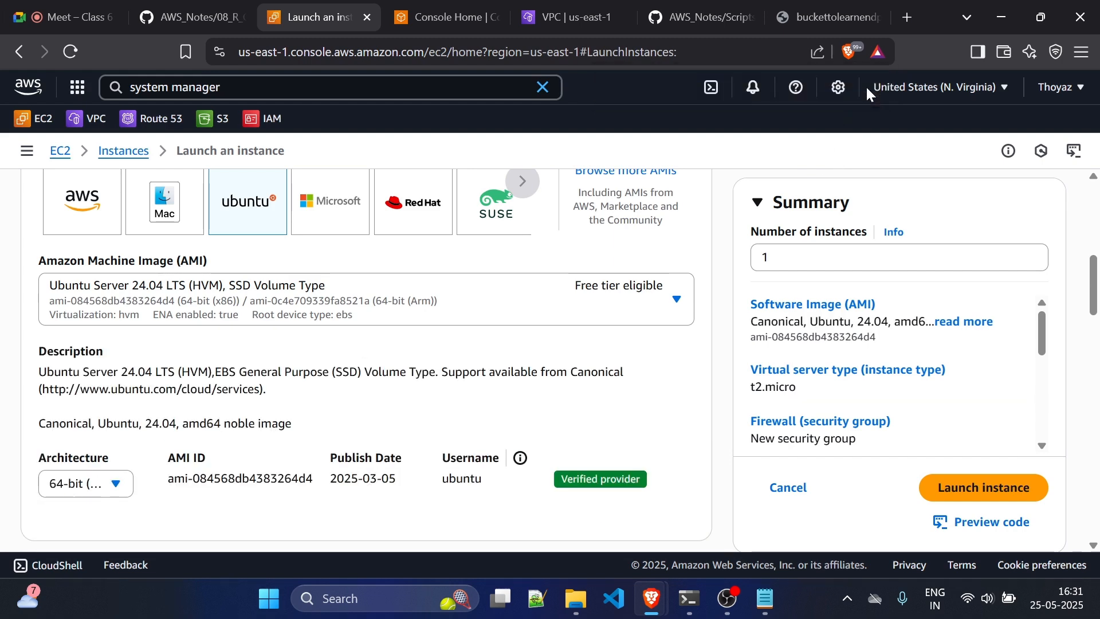
Select the AWS_Class key pair for the new instance.
scroll(453, 427, down, 10)
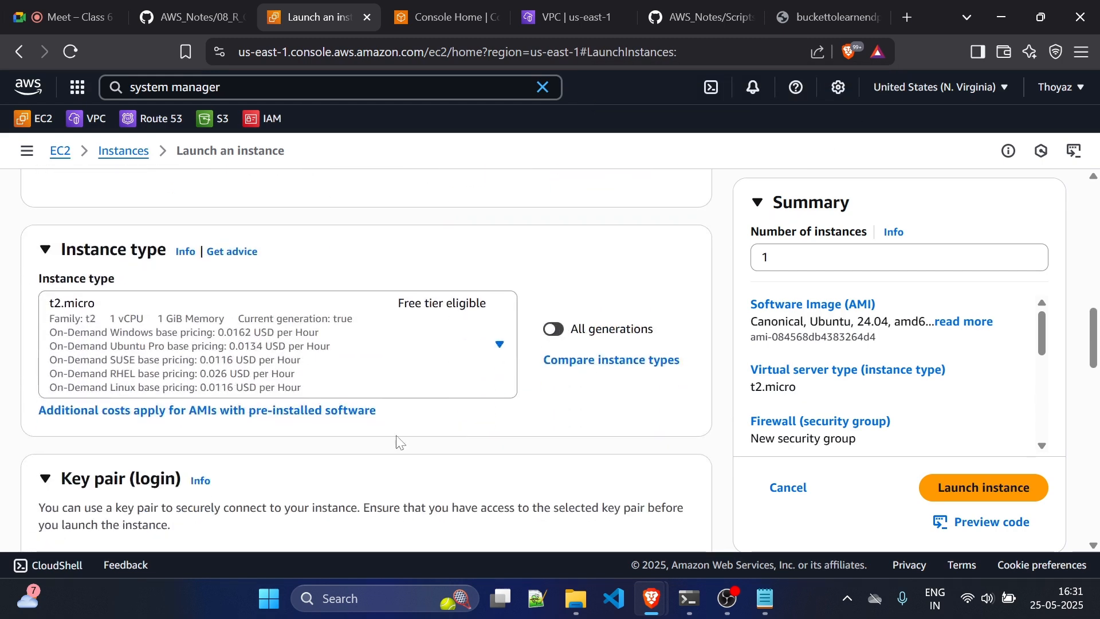
click(296, 436)
scroll(261, 376, down, 1)
click(228, 398)
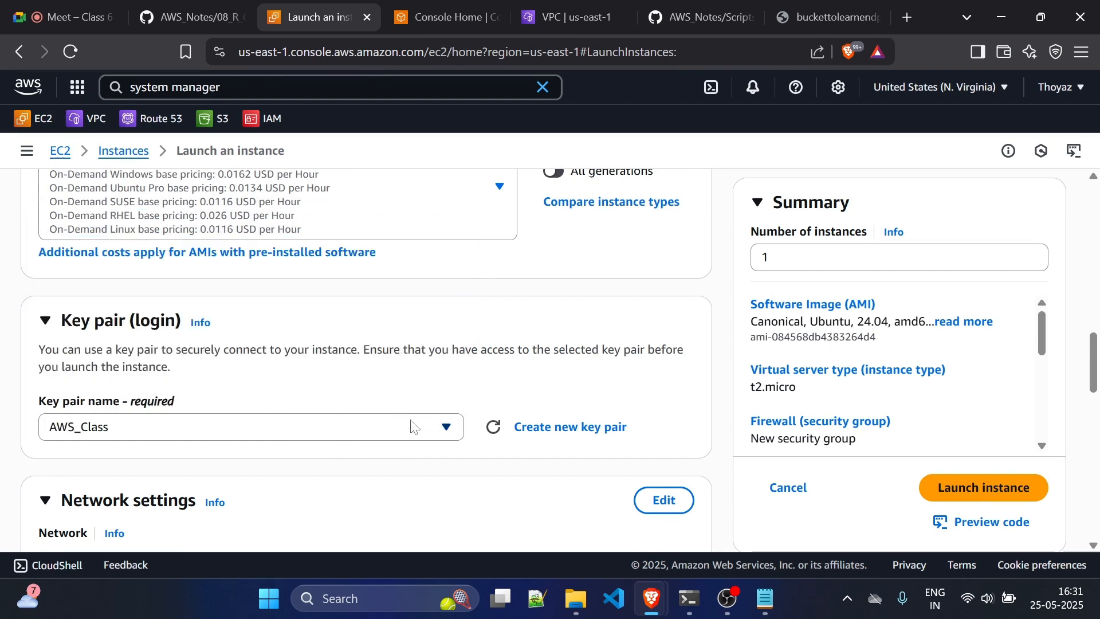
Place the instance in the SG-NACL-vpc VPC with the SG-NACL-subnet-public1-us-east-1a subnet, and enable auto-assign public IP.
scroll(430, 449, down, 3)
click(664, 298)
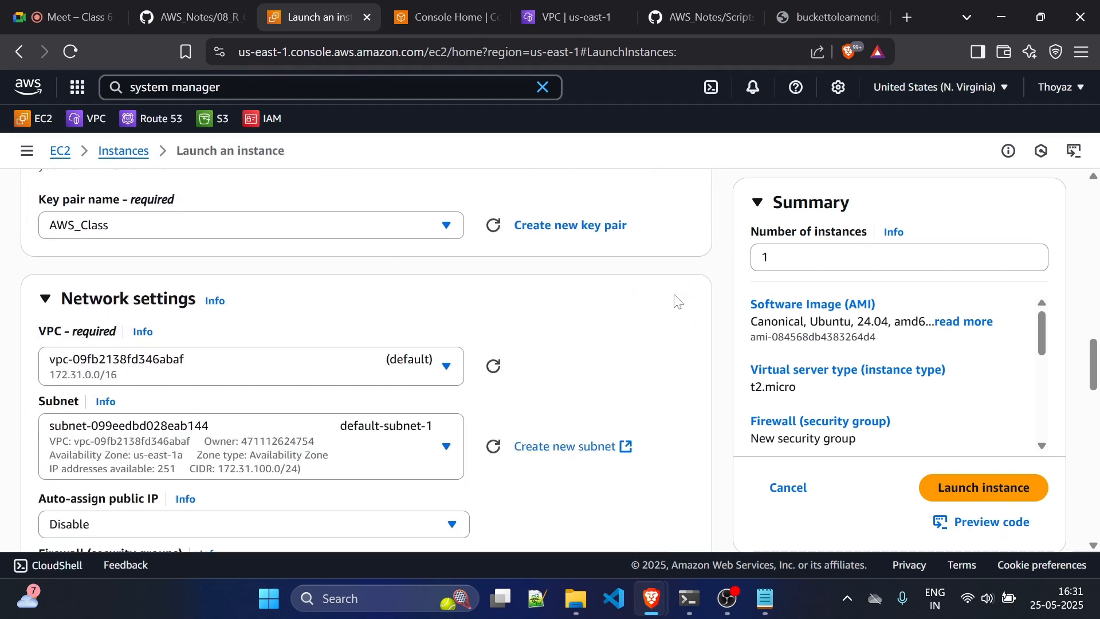
click(403, 377)
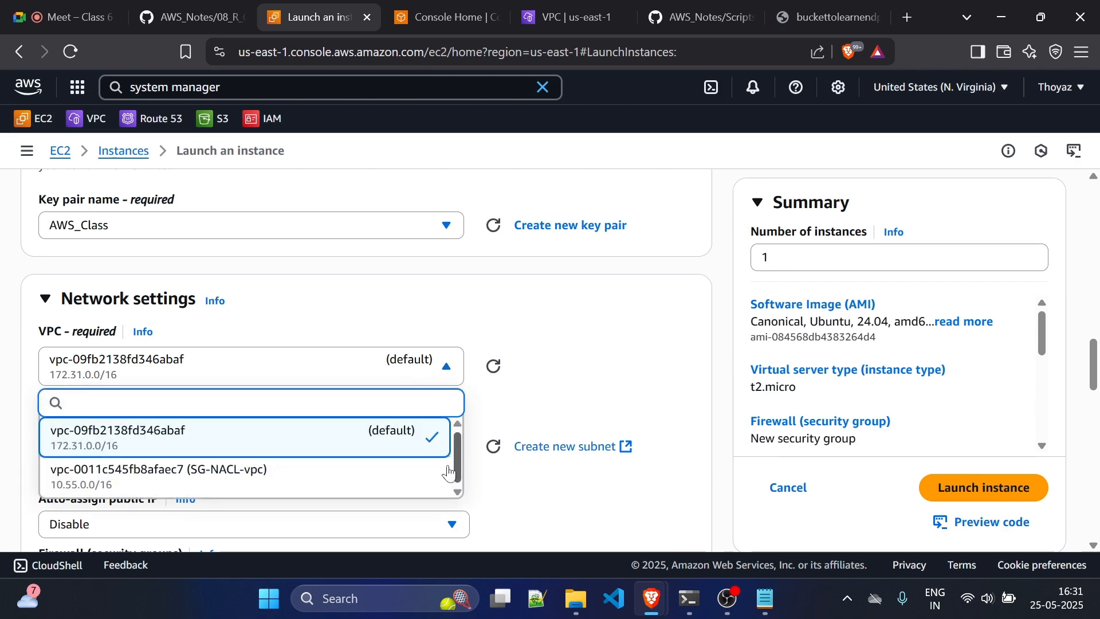
click(433, 471)
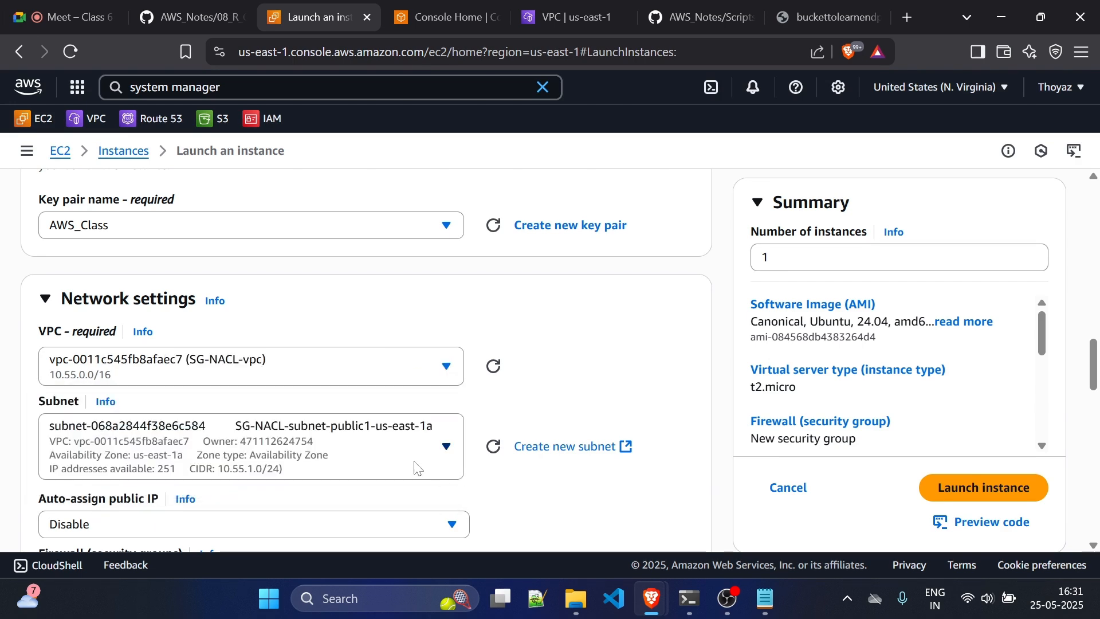
click(413, 467)
click(532, 473)
scroll(532, 473, down, 2)
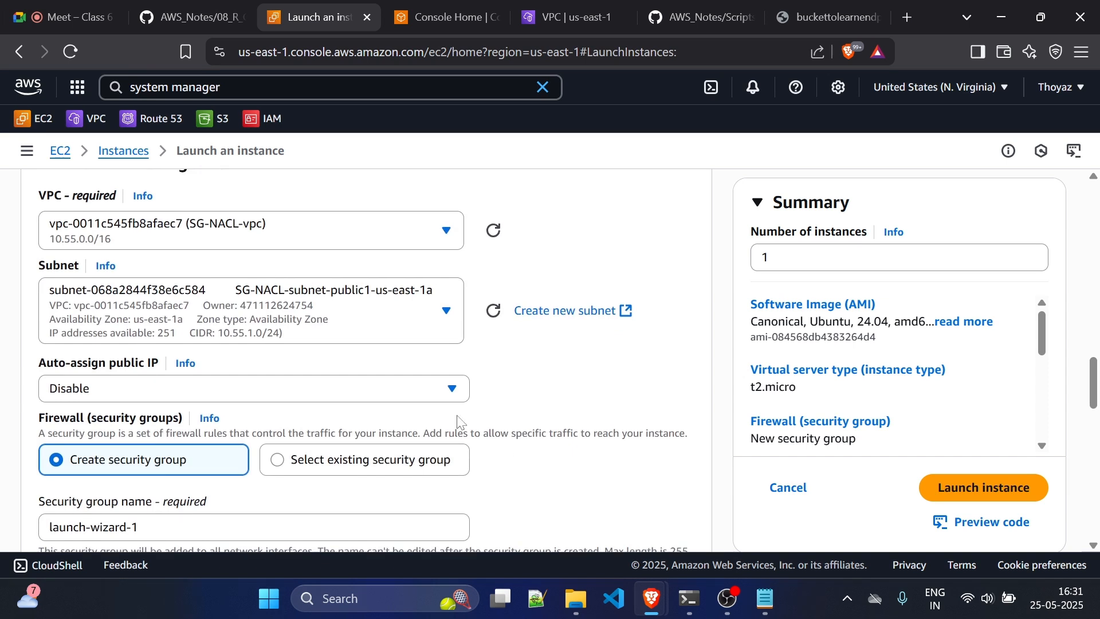
click(410, 398)
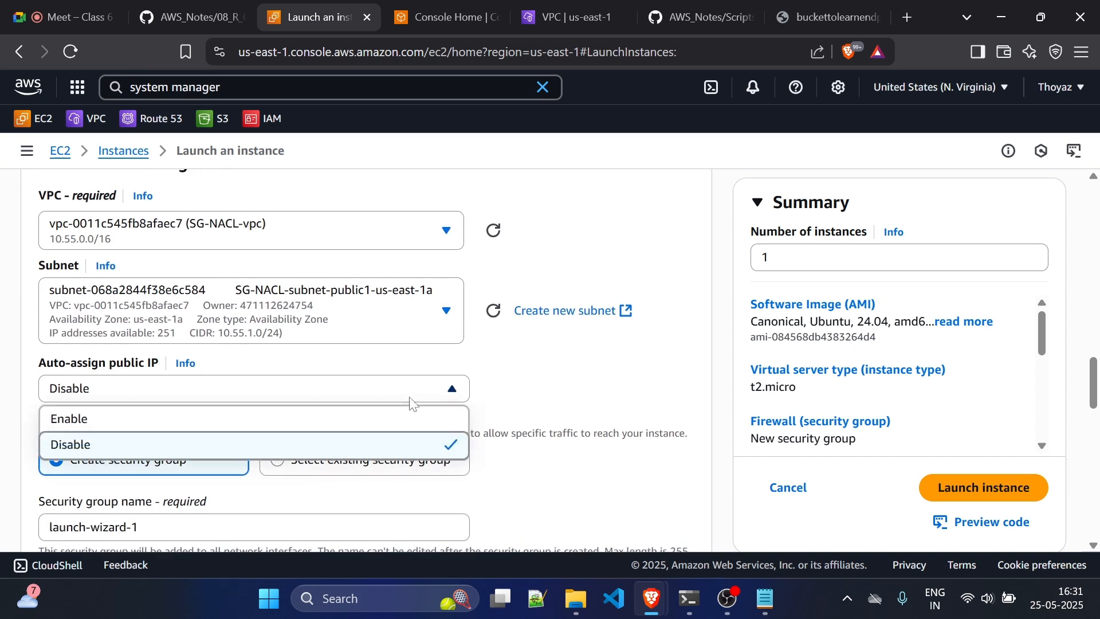
click(269, 423)
scroll(304, 424, down, 1)
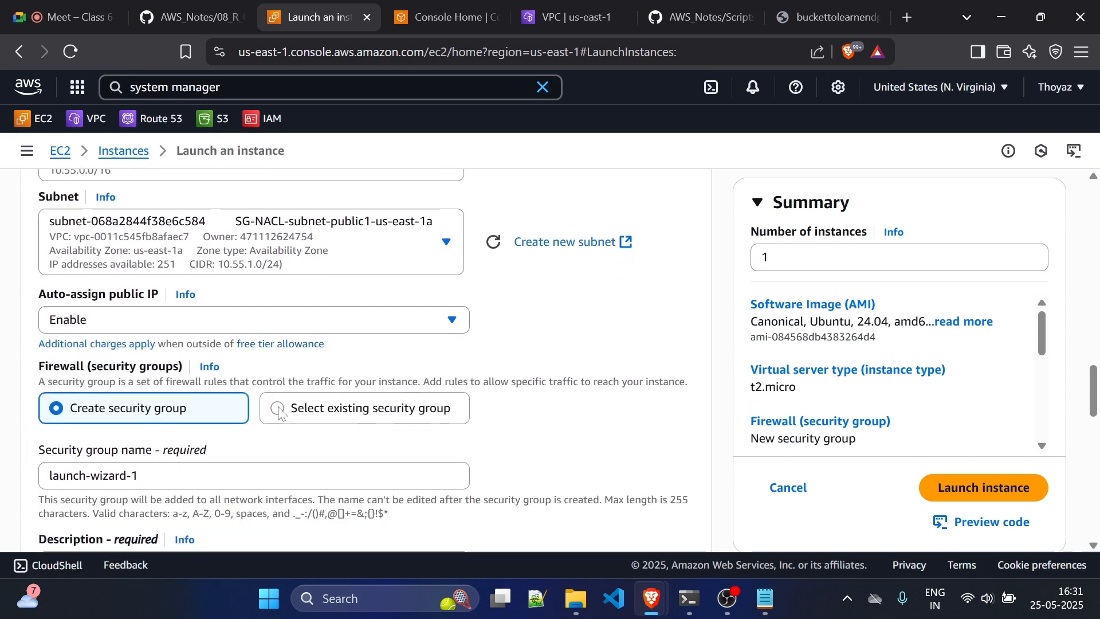
click(280, 413)
scroll(395, 424, down, 2)
click(383, 349)
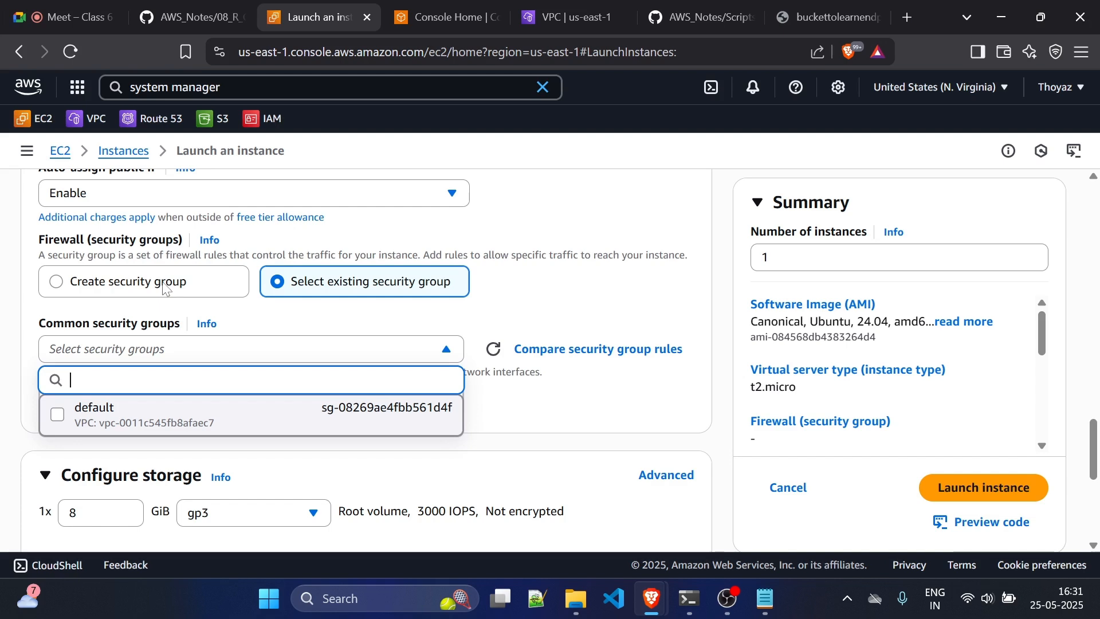
click(197, 301)
click(167, 289)
Set both the name and the description of the new security group to SG-Testing.
scroll(247, 401, down, 1)
scroll(243, 403, down, 1)
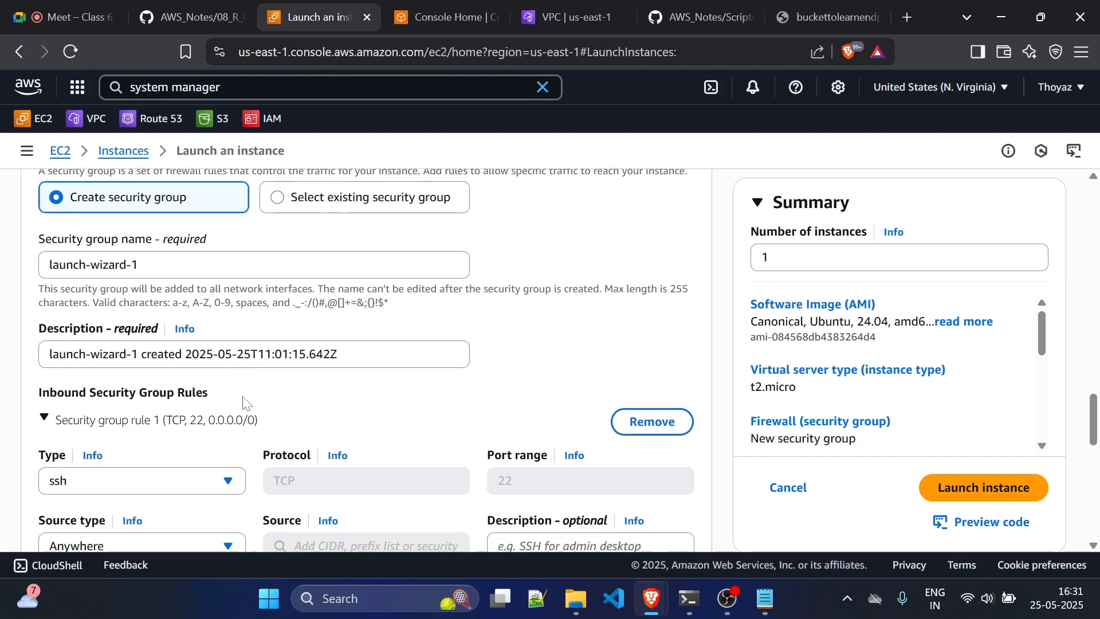
click(177, 265)
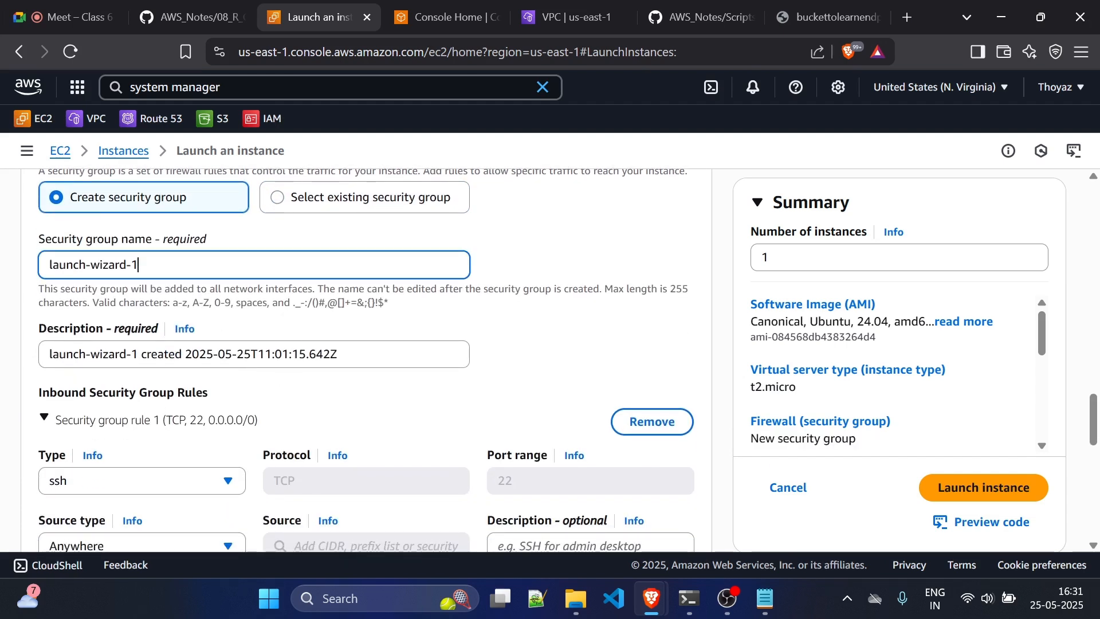
key(ctrl+a)
text(S)
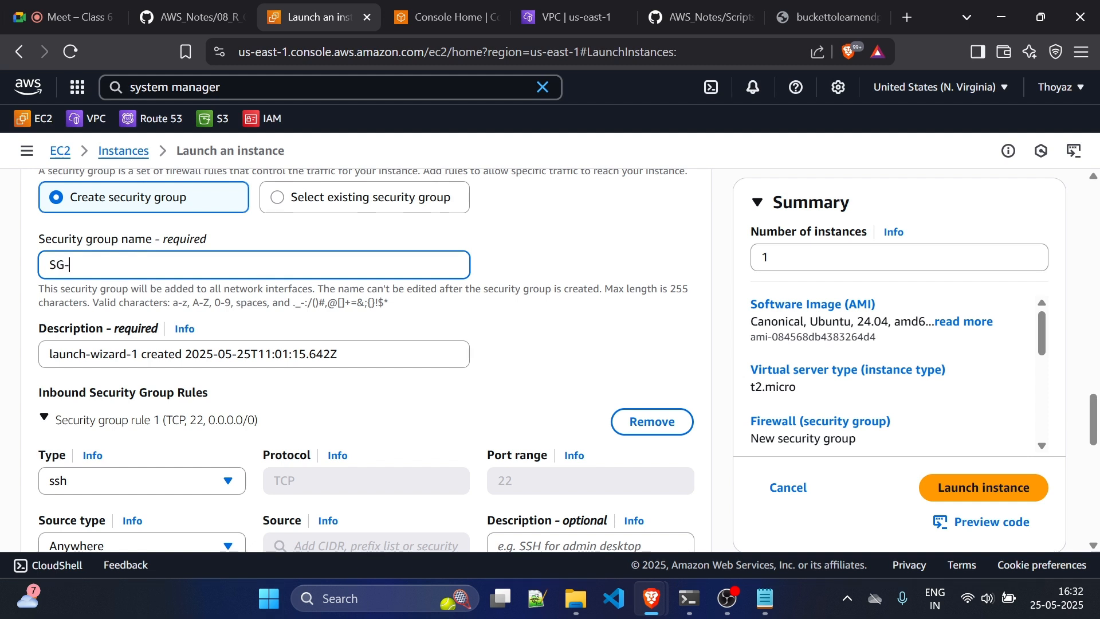
text(G-Testing)
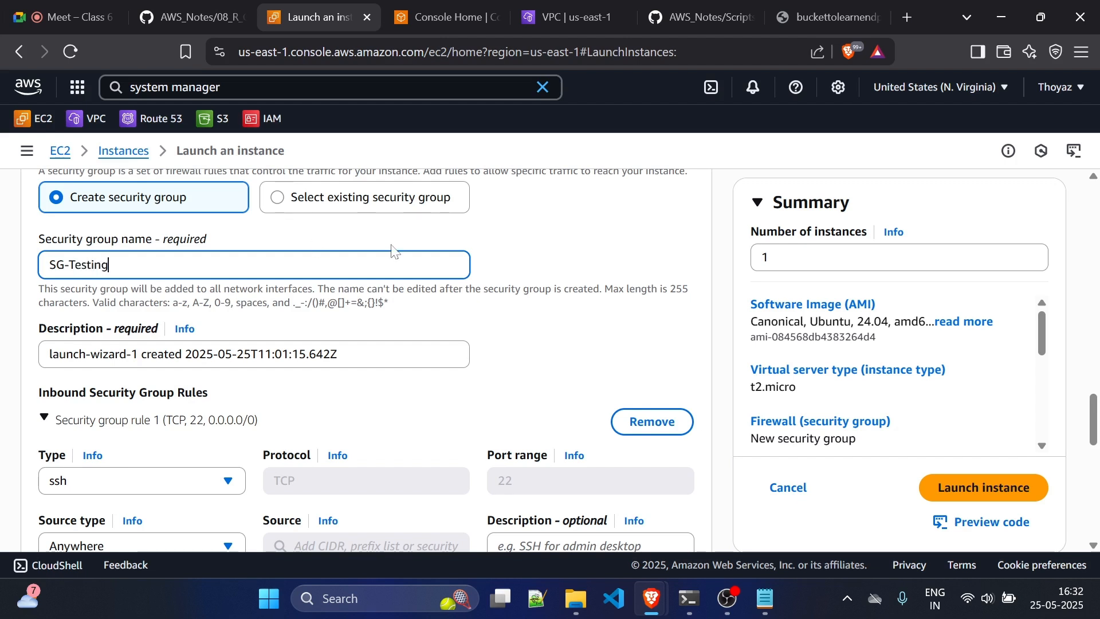
key(ctrl+a)
key(ctrl+c)
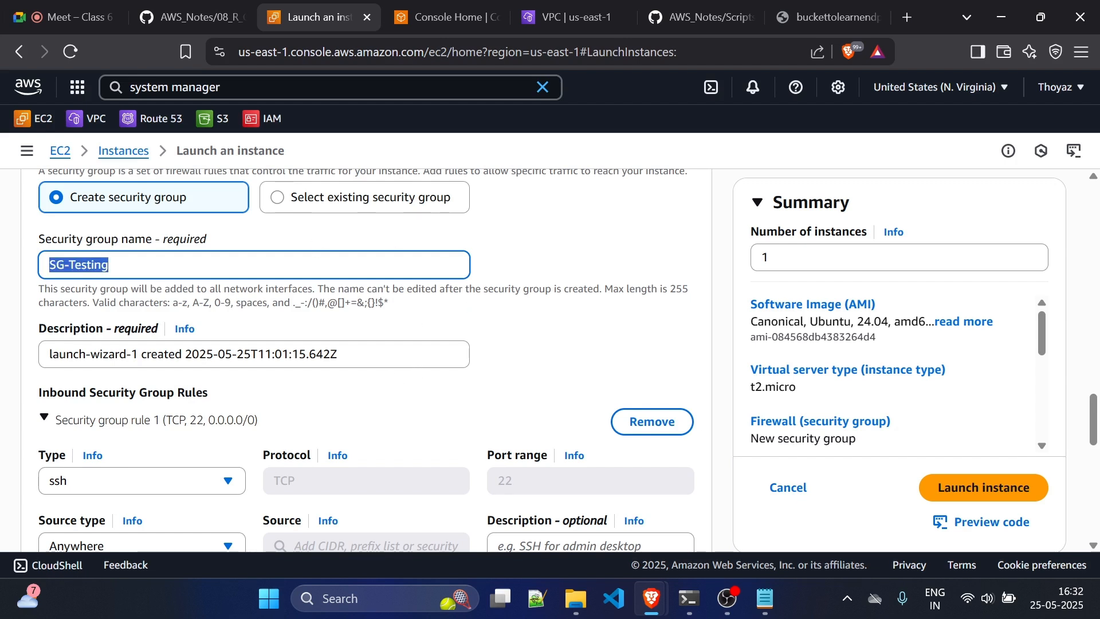
click(339, 354)
key(ctrl+a)
key(ctrl+v)
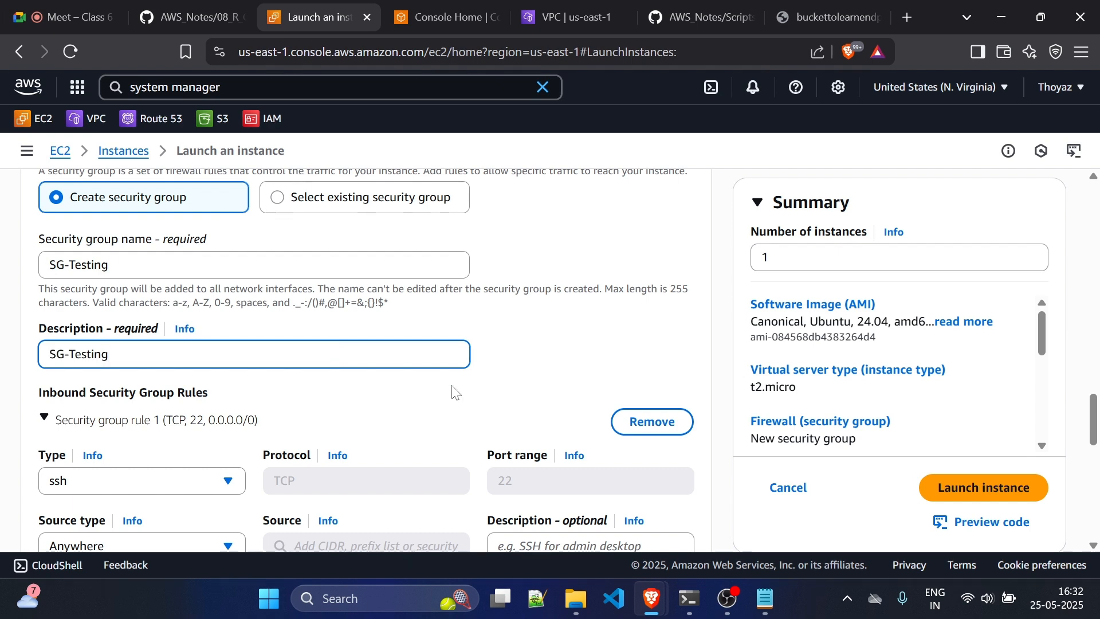
Remove the default SSH inbound rule from the new security group.
scroll(455, 392, down, 2)
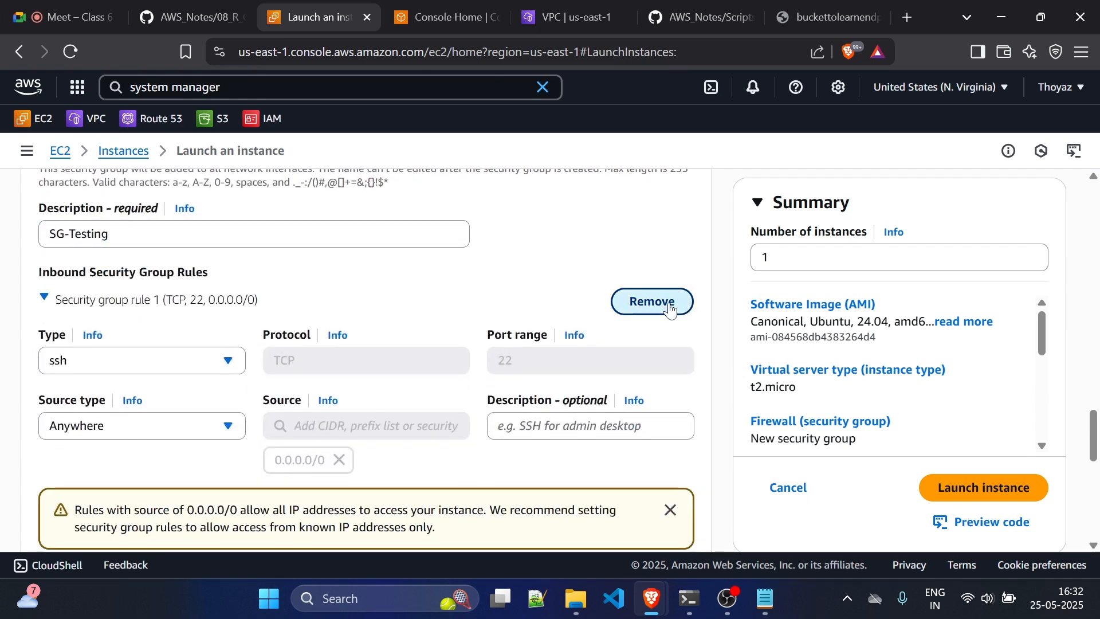
click(654, 302)
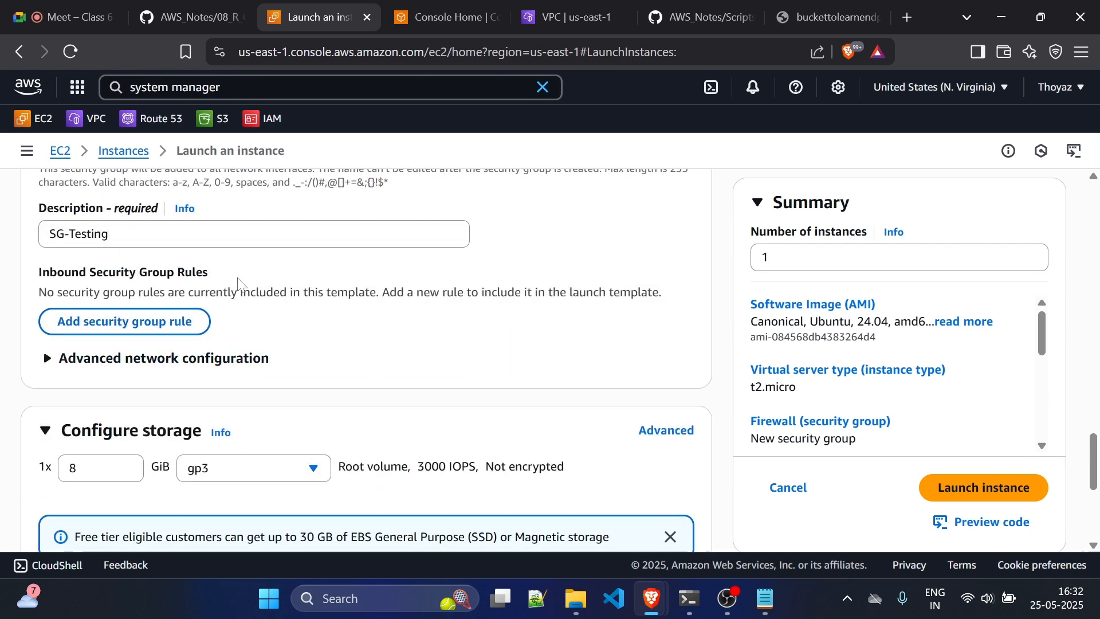
scroll(367, 360, down, 1)
scroll(367, 360, up, 1)
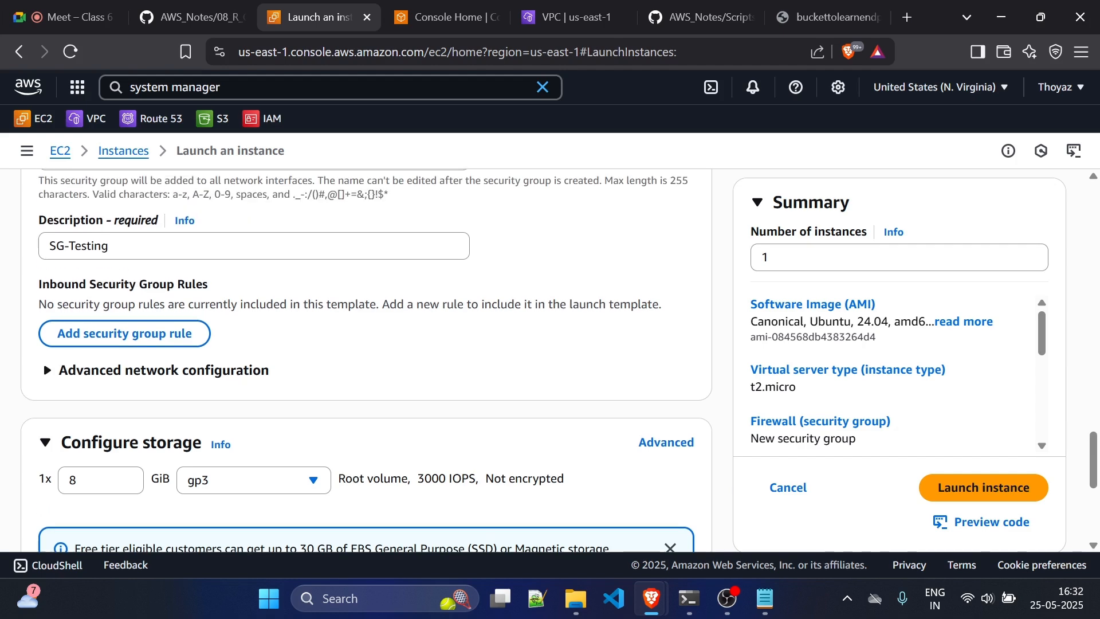
Expand the advanced network configuration and set the network interface's primary IP to 10.55.1.100.
click(202, 375)
scroll(376, 432, down, 3)
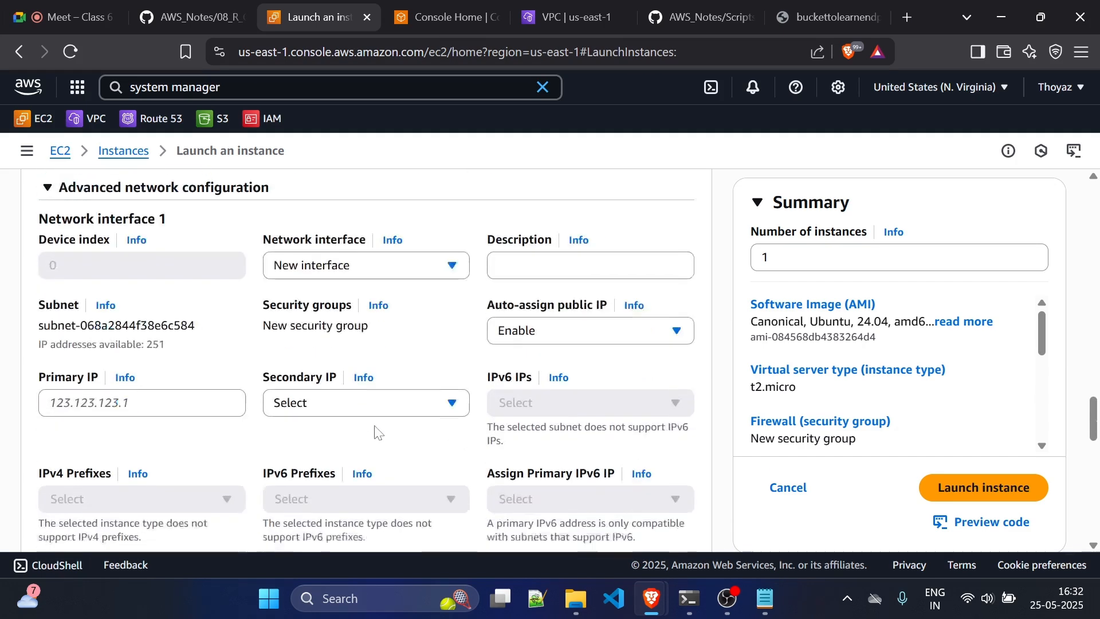
click(117, 373)
text(10.55.1.100)
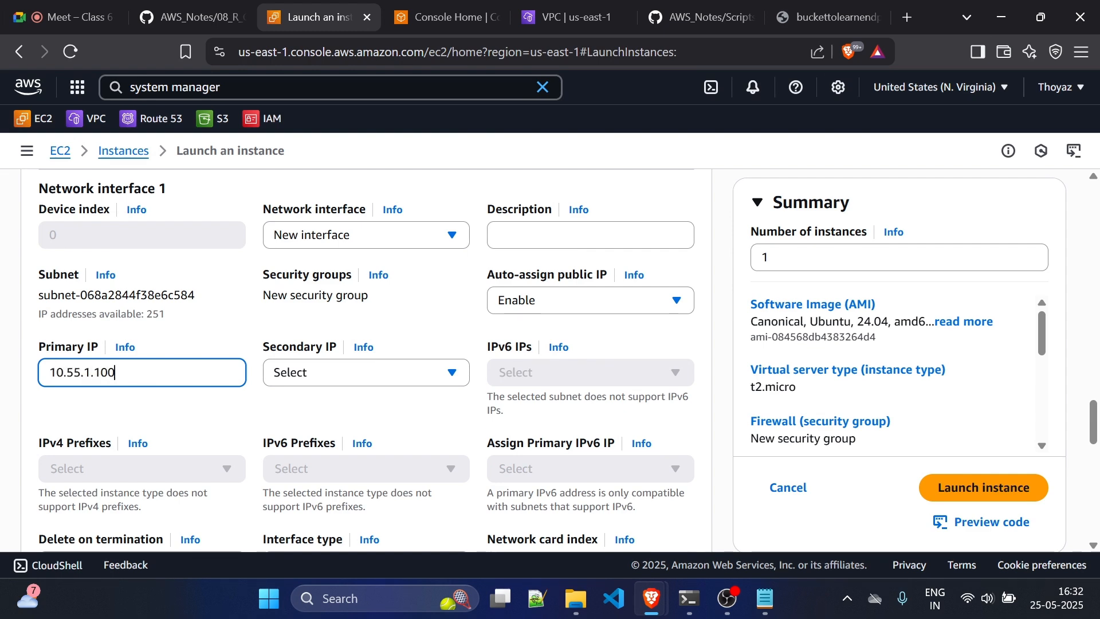
Copy the raw v1-Game.sh script from the AWS_Notes repository on GitHub and paste it into the instance's user data under advanced details.
scroll(505, 450, down, 10)
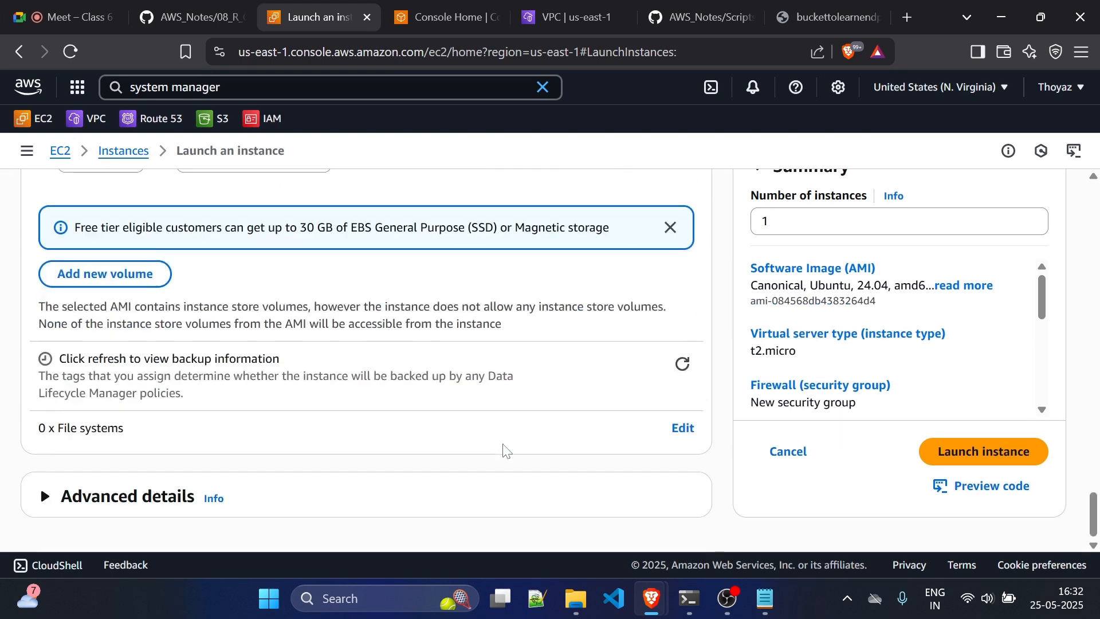
click(113, 502)
scroll(434, 474, down, 15)
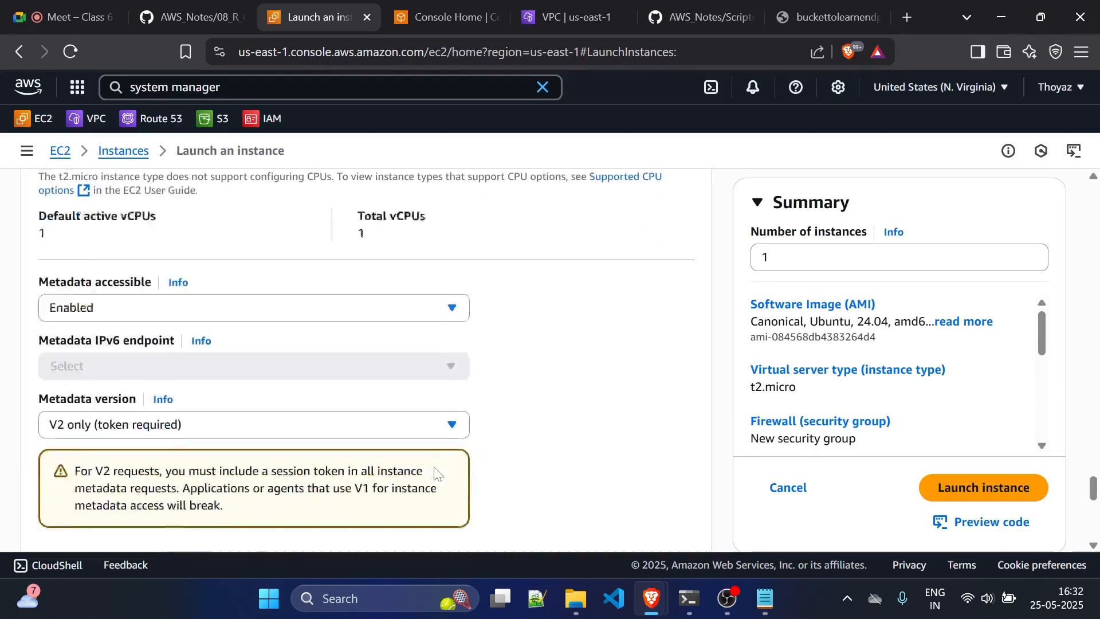
click(669, 7)
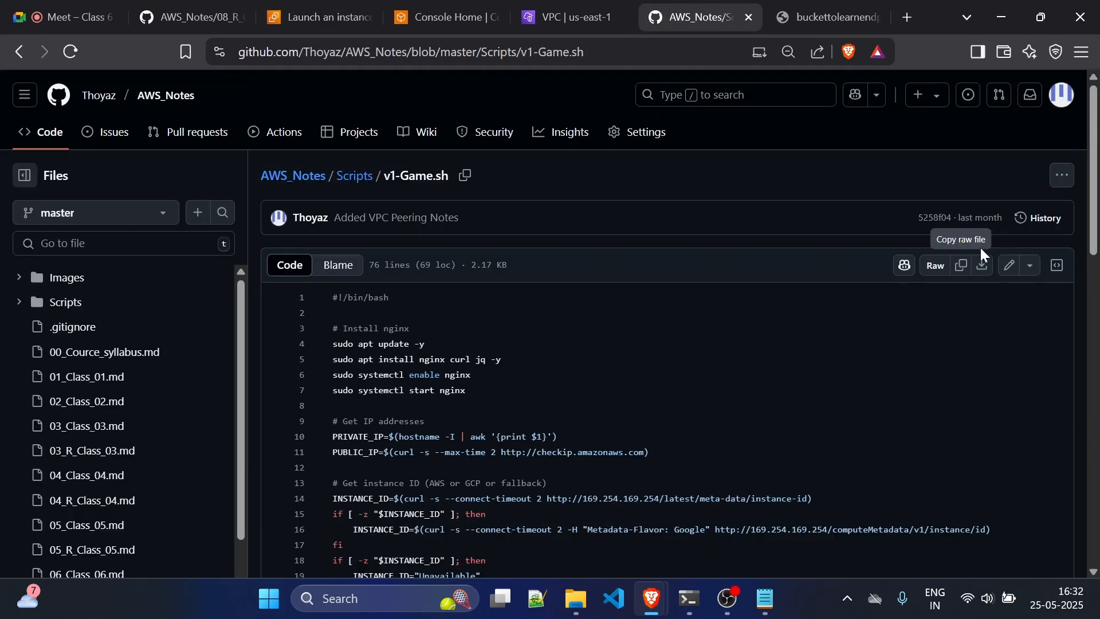
click(963, 274)
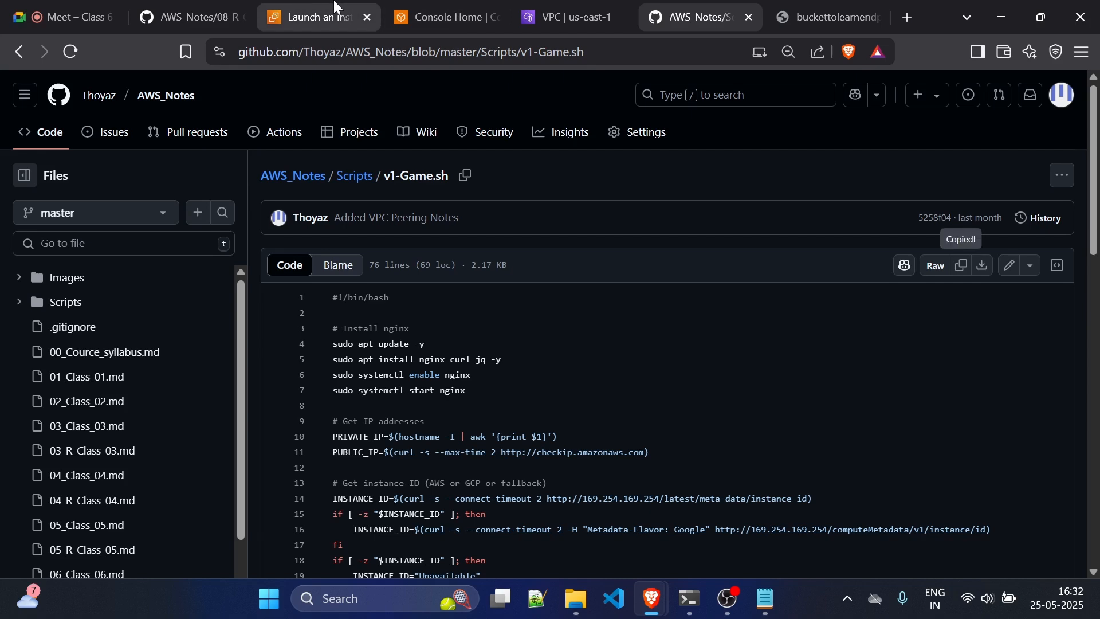
click(408, 7)
click(308, 11)
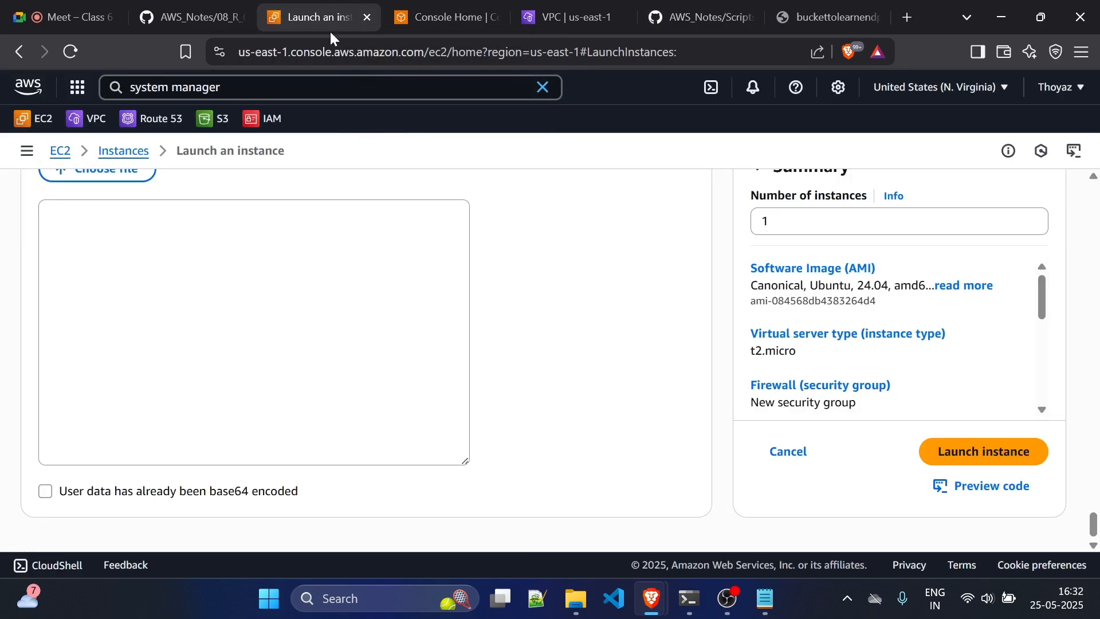
click(254, 332)
key(ctrl+v)
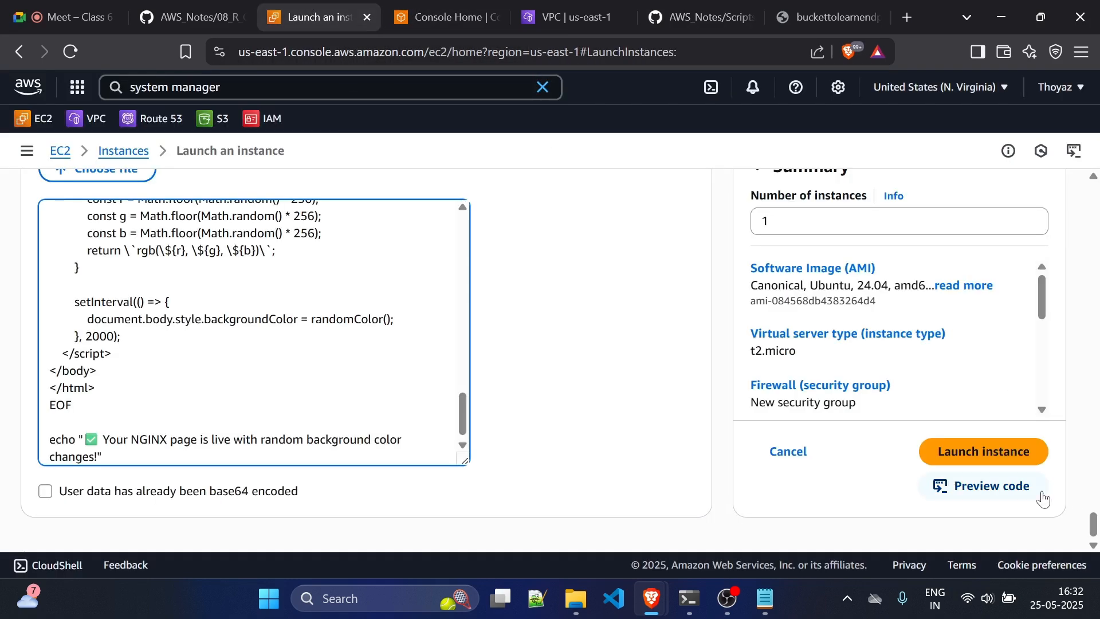
Launch the instance, return to the list of all instances and refresh it.
click(973, 458)
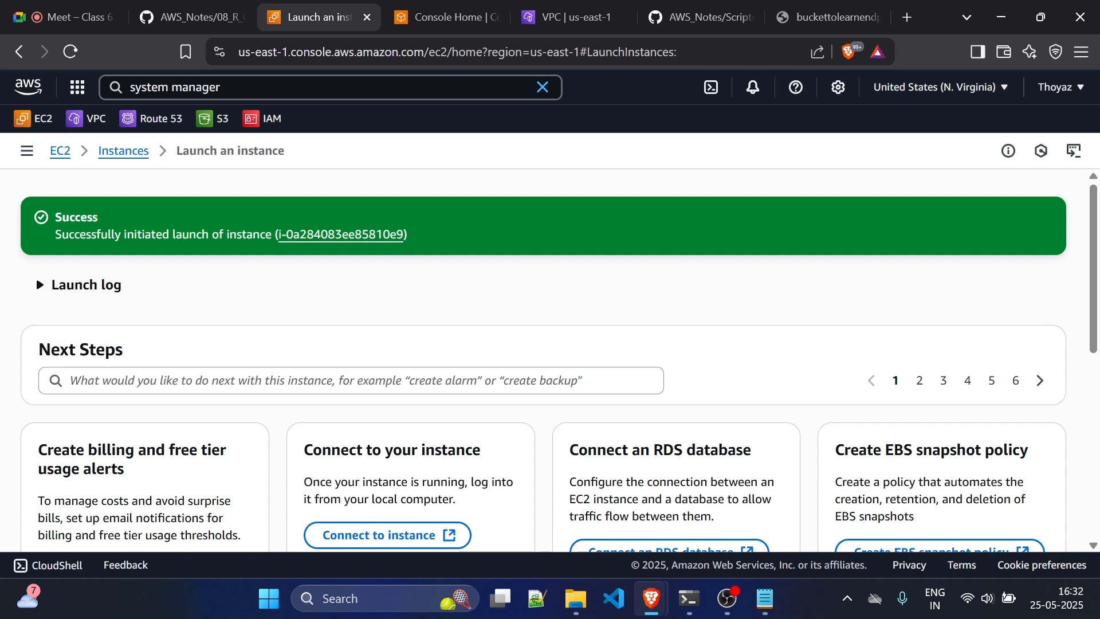
scroll(808, 383, down, 7)
click(983, 500)
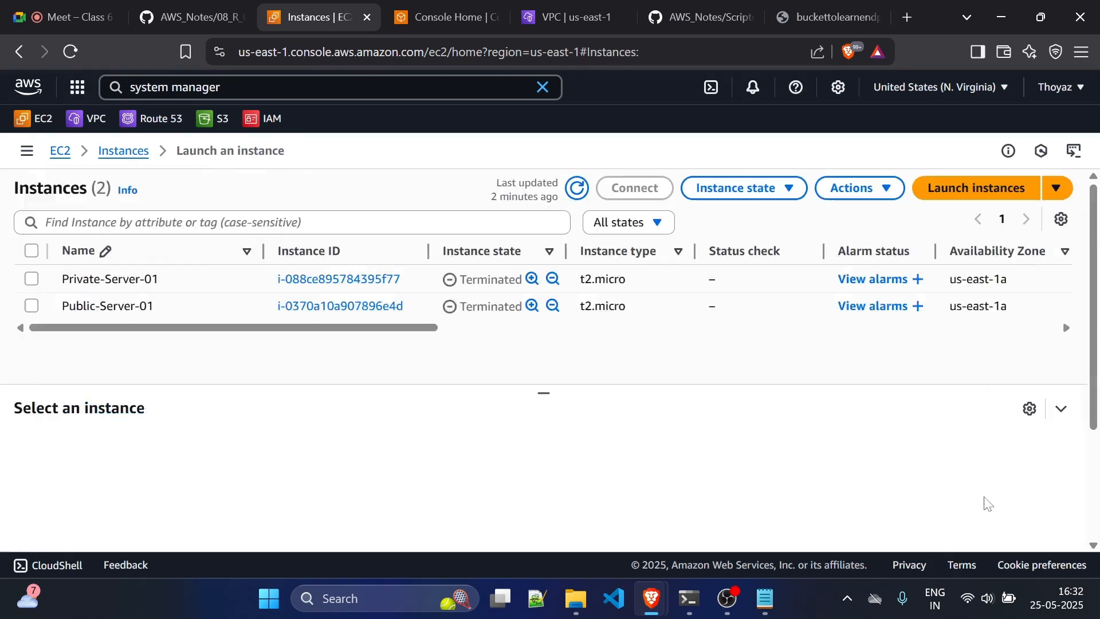
click(586, 183)
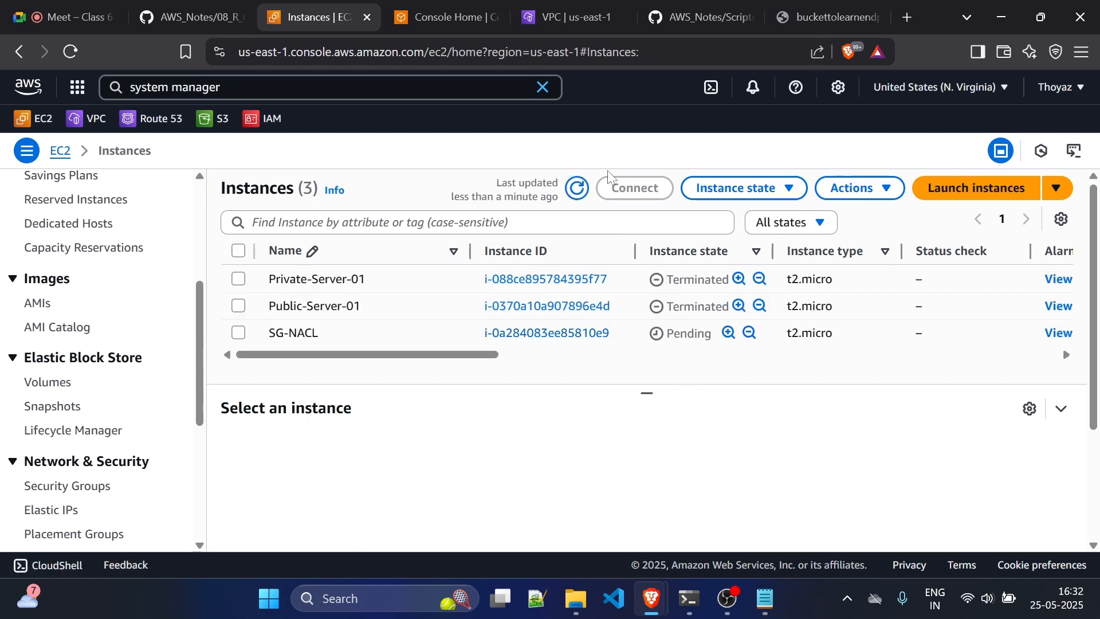
Select the SG-NACL instance and refresh the list to check its instance state.
click(578, 189)
click(239, 333)
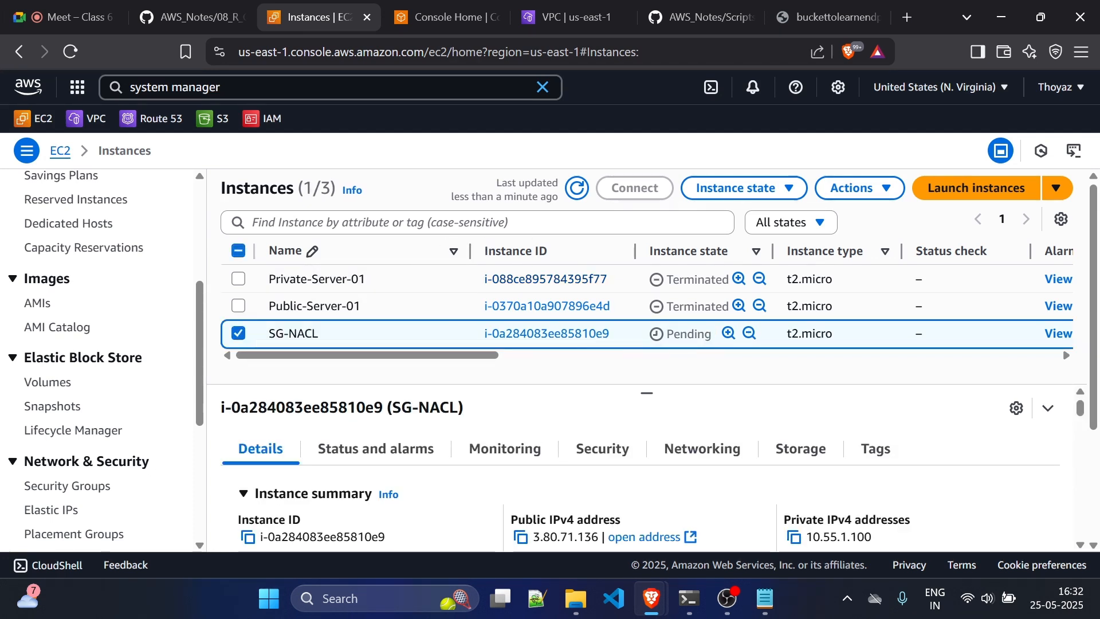
click(585, 189)
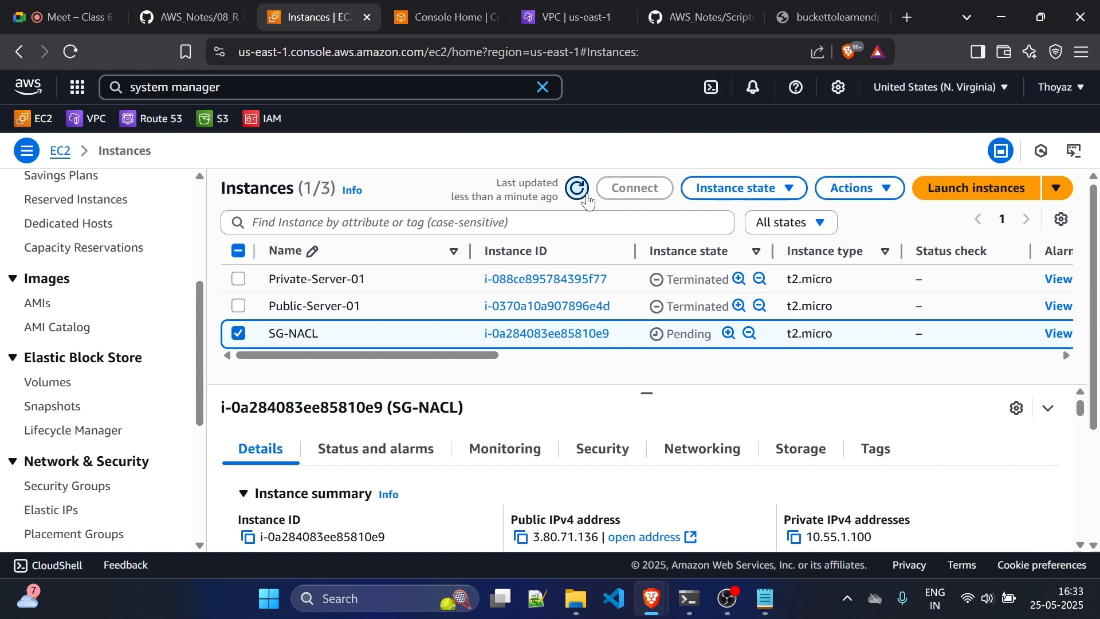
click(577, 189)
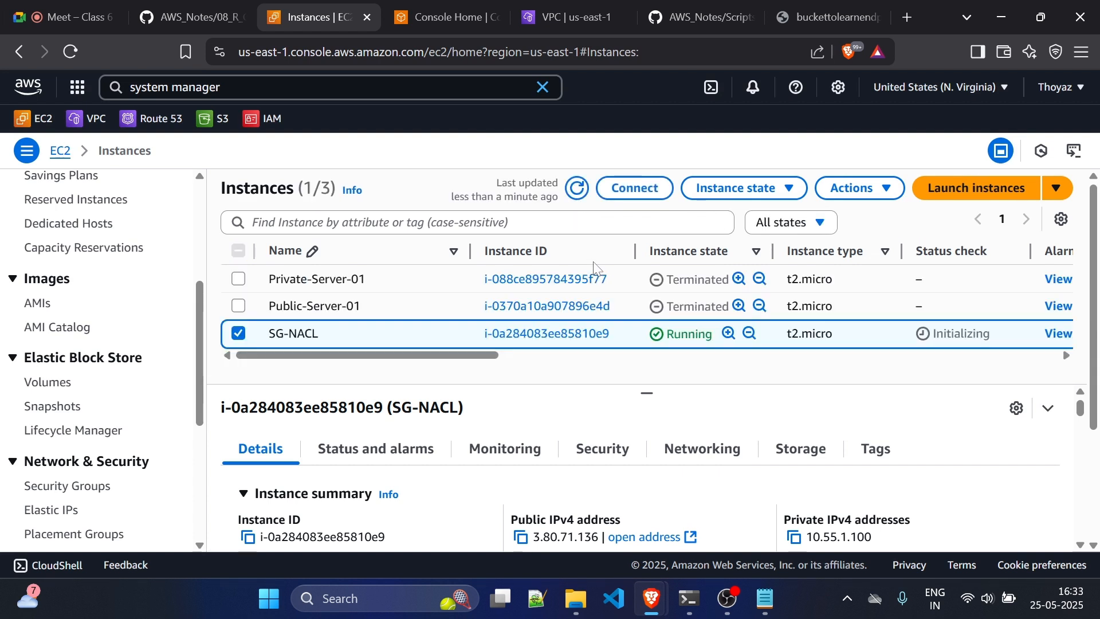
Filter the list to running instances, then select SG-NACL and copy its public IPv4 address.
click(728, 334)
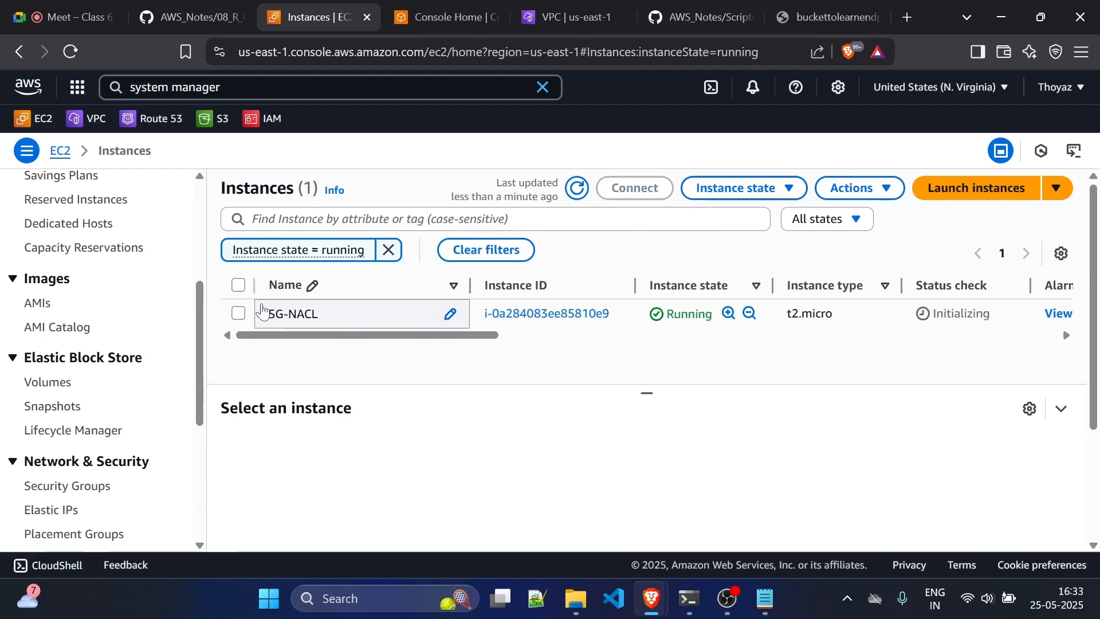
click(240, 314)
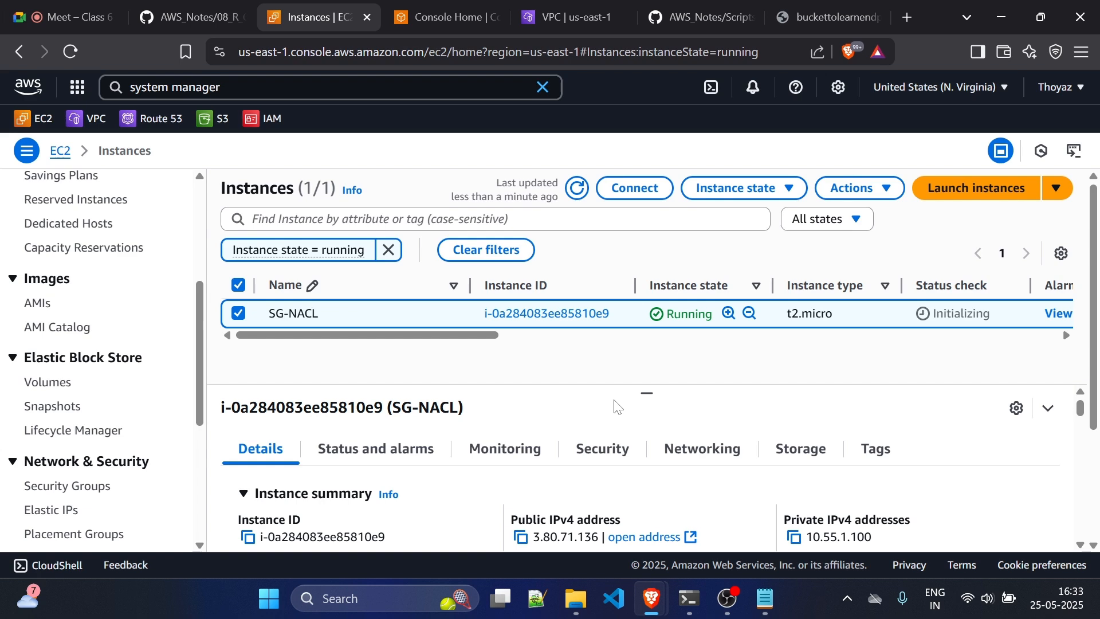
click(522, 540)
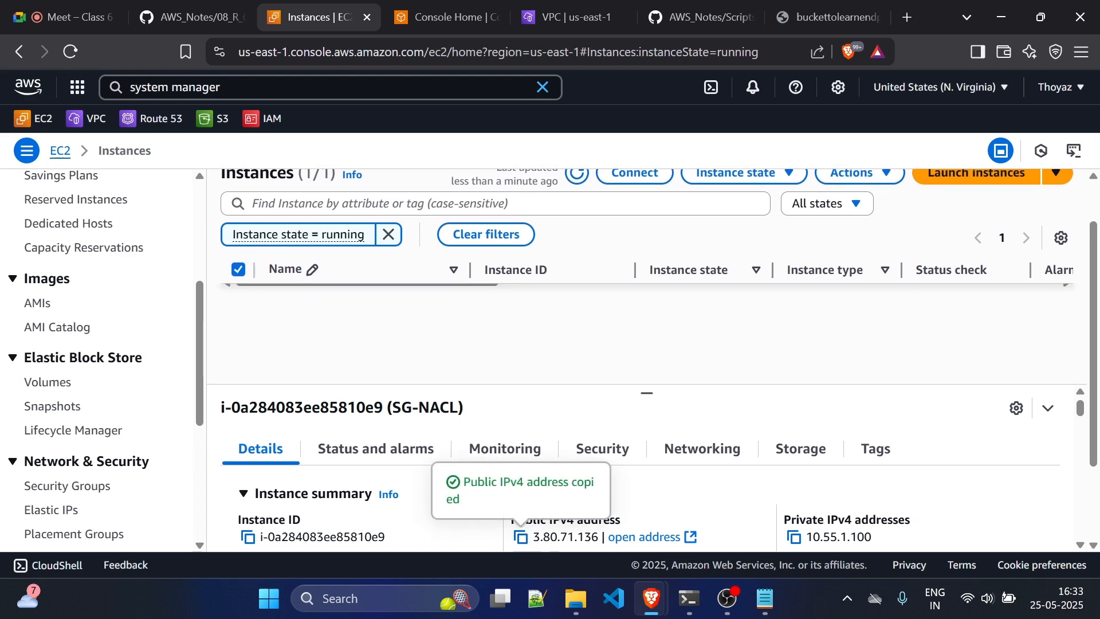
Switch to the terminal, replace the old Ubuntu session with a new PowerShell tab, and change to the Desktop\TZ_YT folder.
click(692, 599)
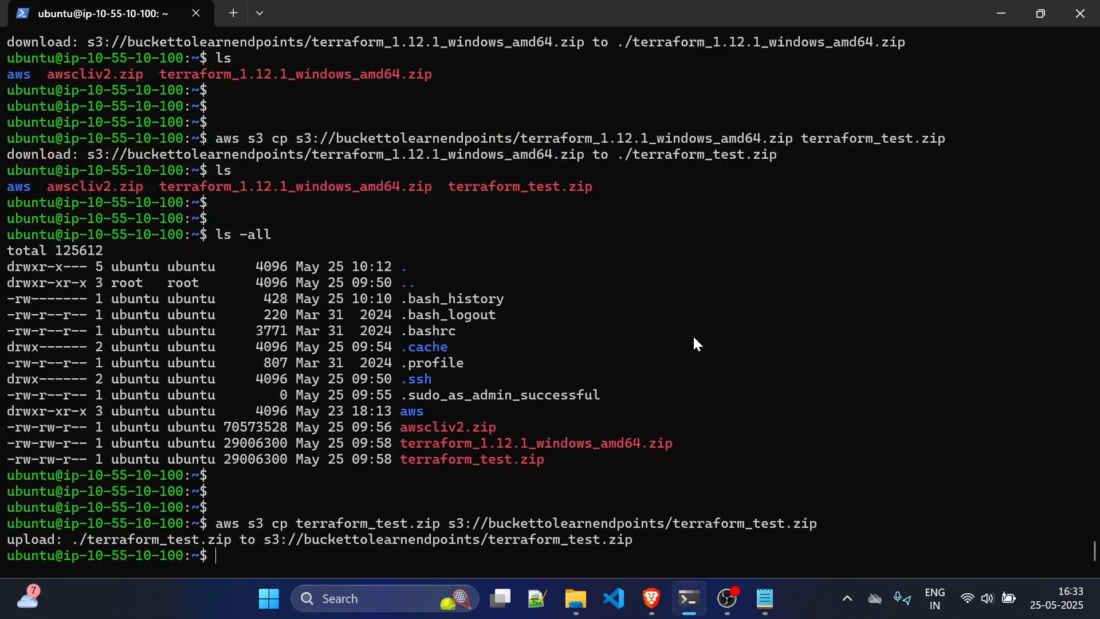
click(233, 13)
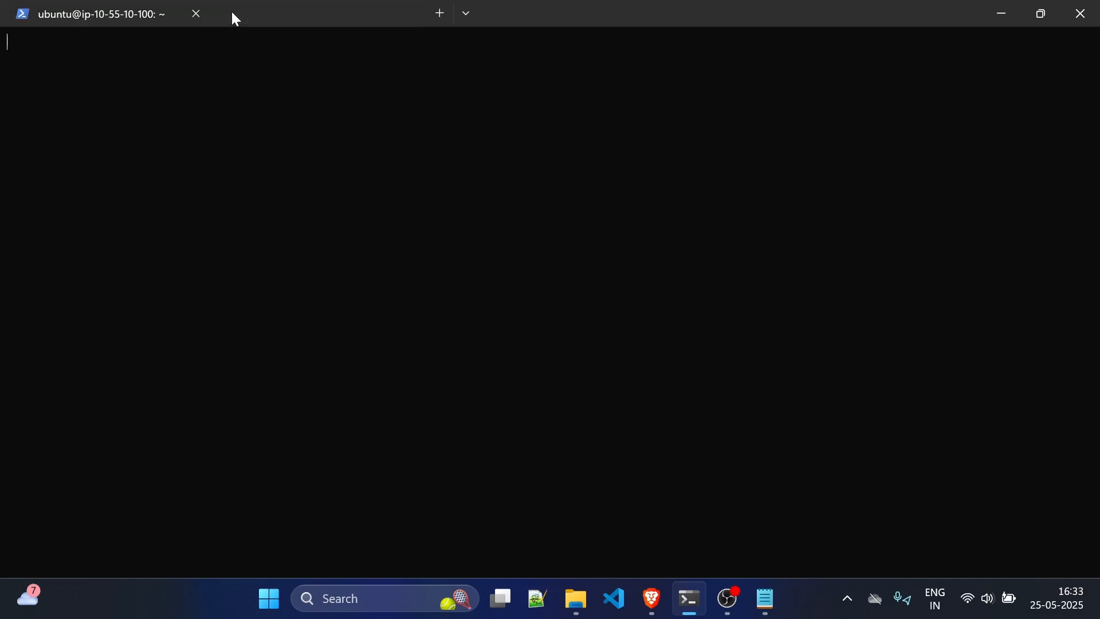
click(195, 14)
text(cd)
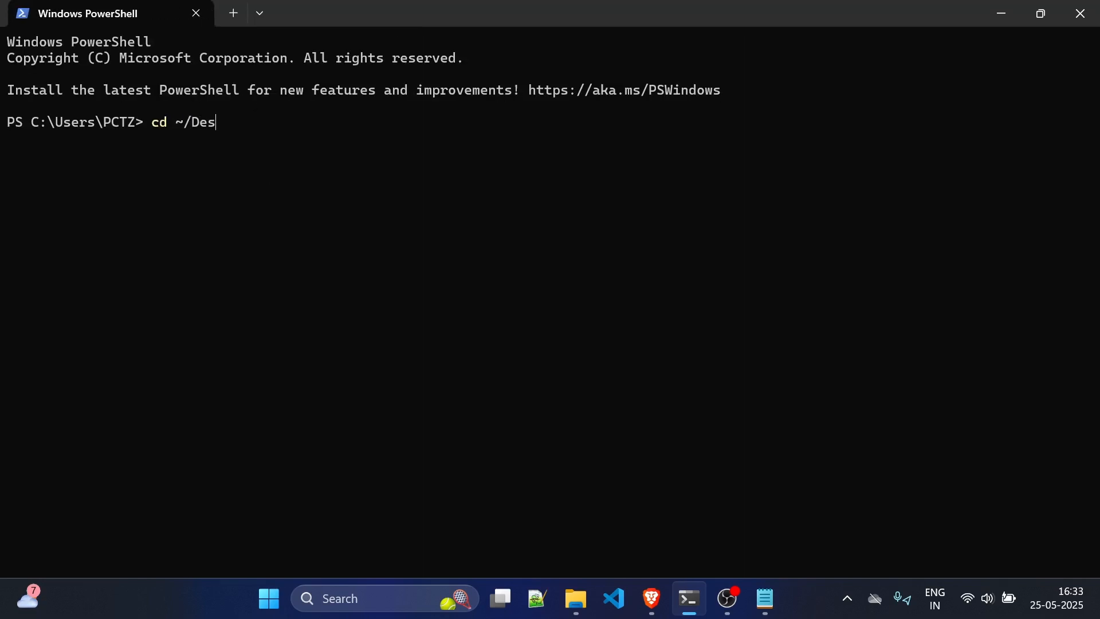
text( ~/Des)
key(Tab)
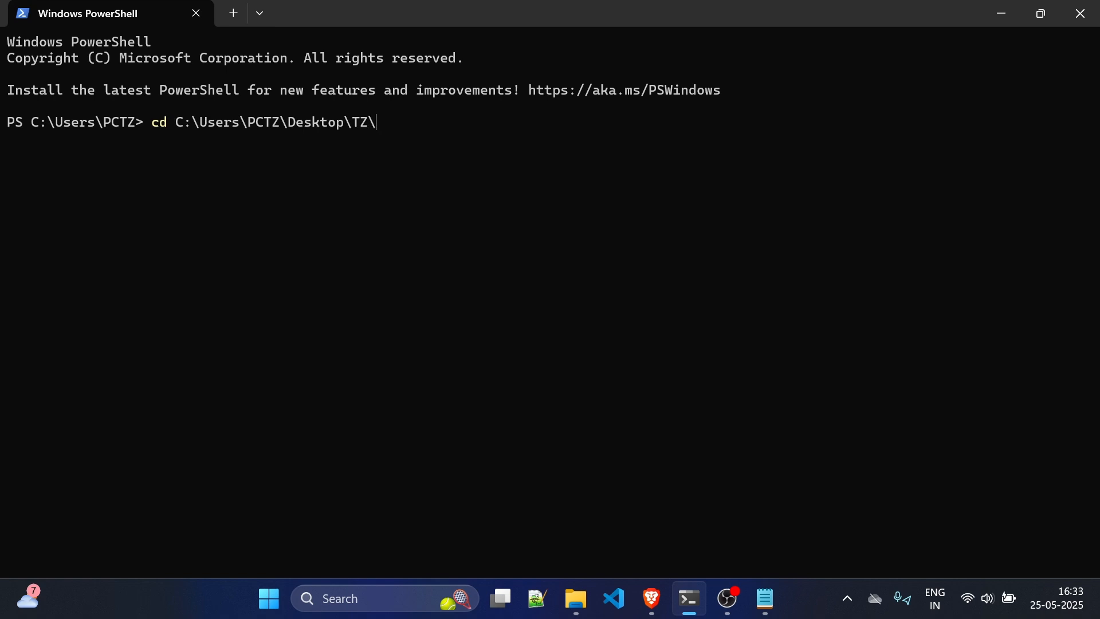
key(Tab)
key(Return)
key(Return)
key(Return)
text(ssh -i )
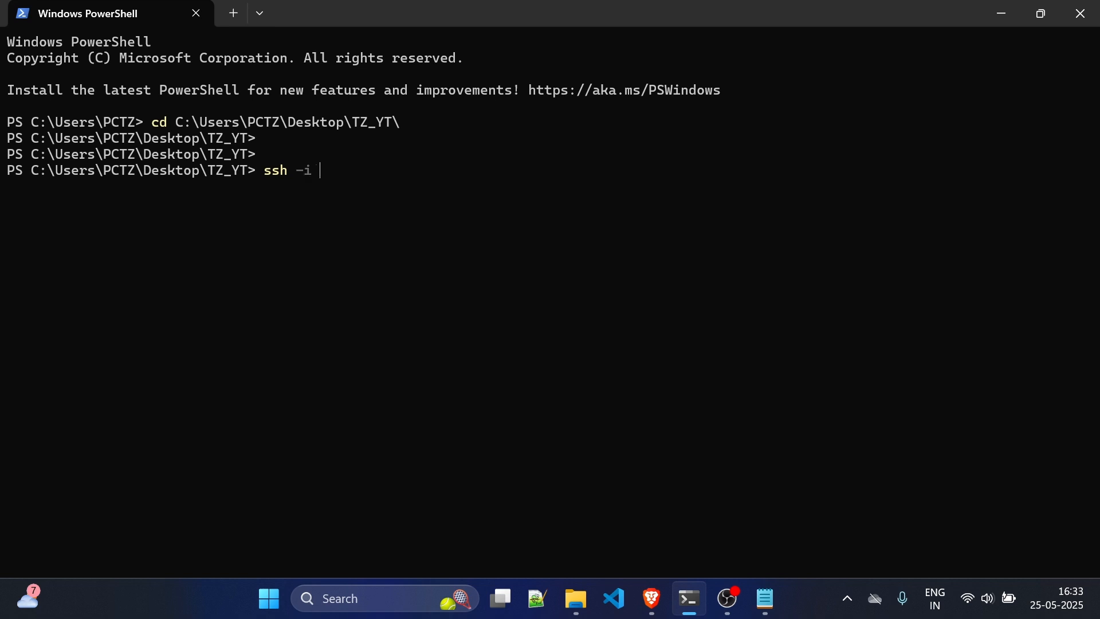
text(.\A)
key(Tab)
text(ubuntu@3.80.71.136)
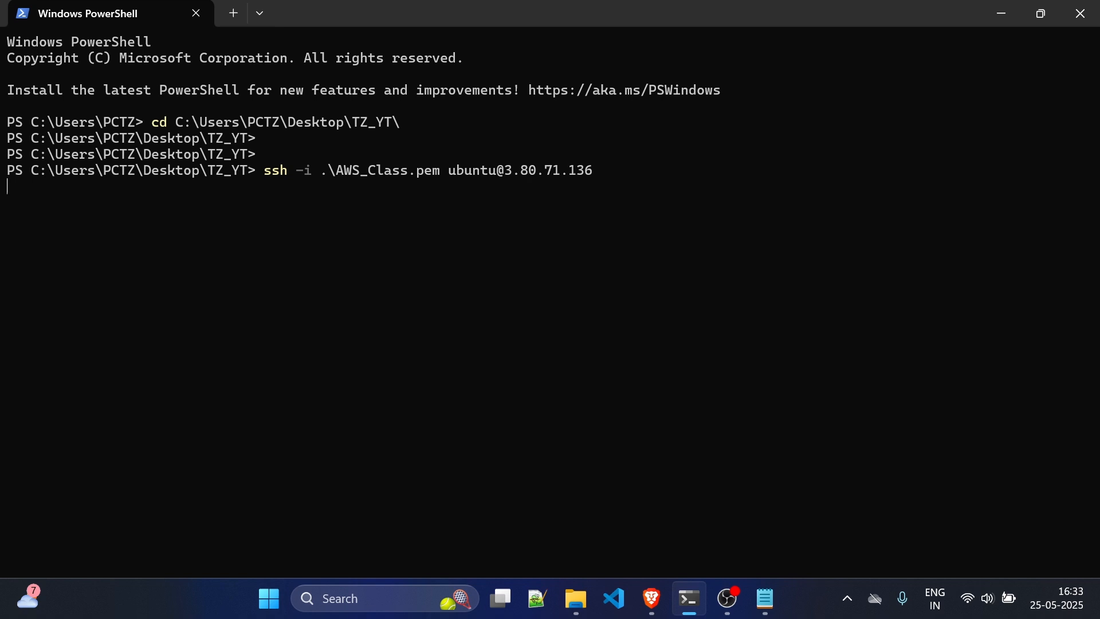
key(Return)
drag(31, 178, 62, 215)
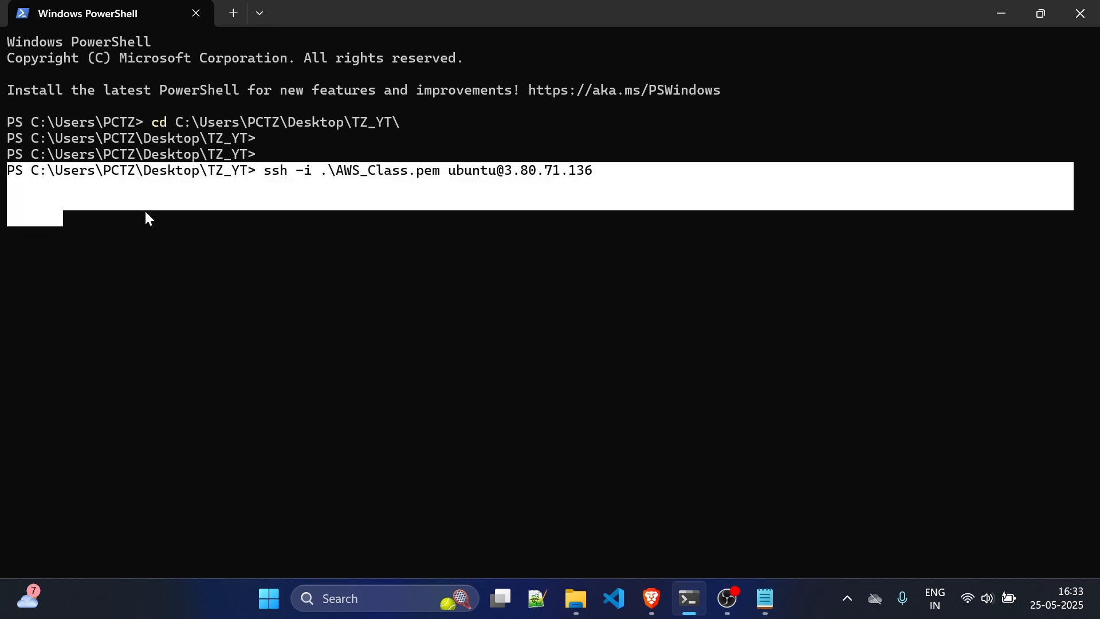
click(191, 195)
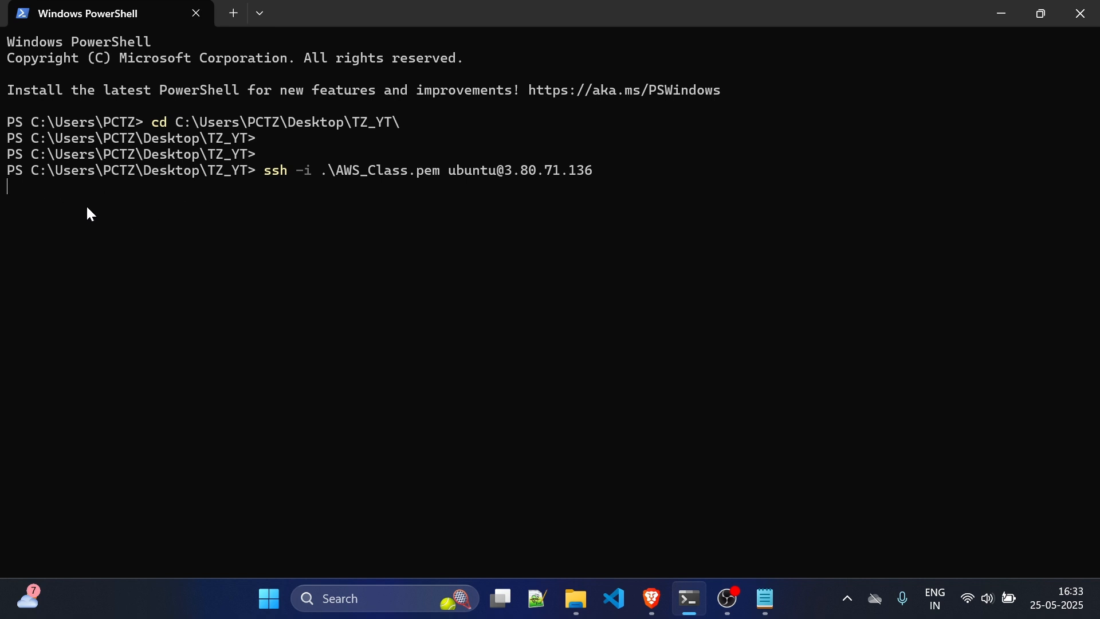
Return to the browser and open the SG-NACL instance's SG-Testing security group in a new browser tab.
key(alt+Tab)
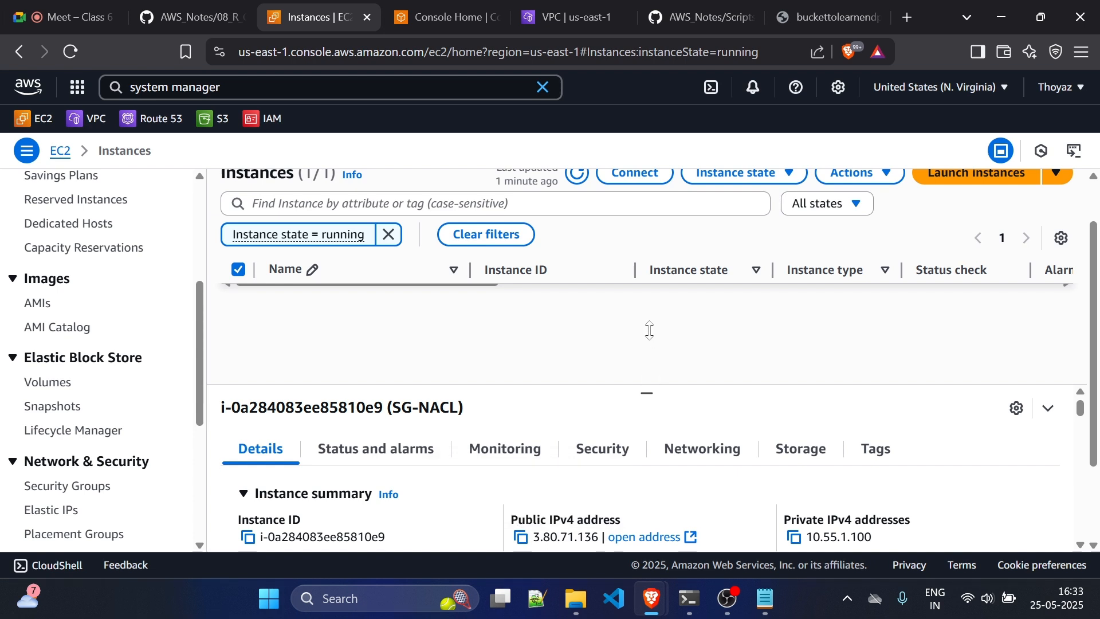
click(598, 449)
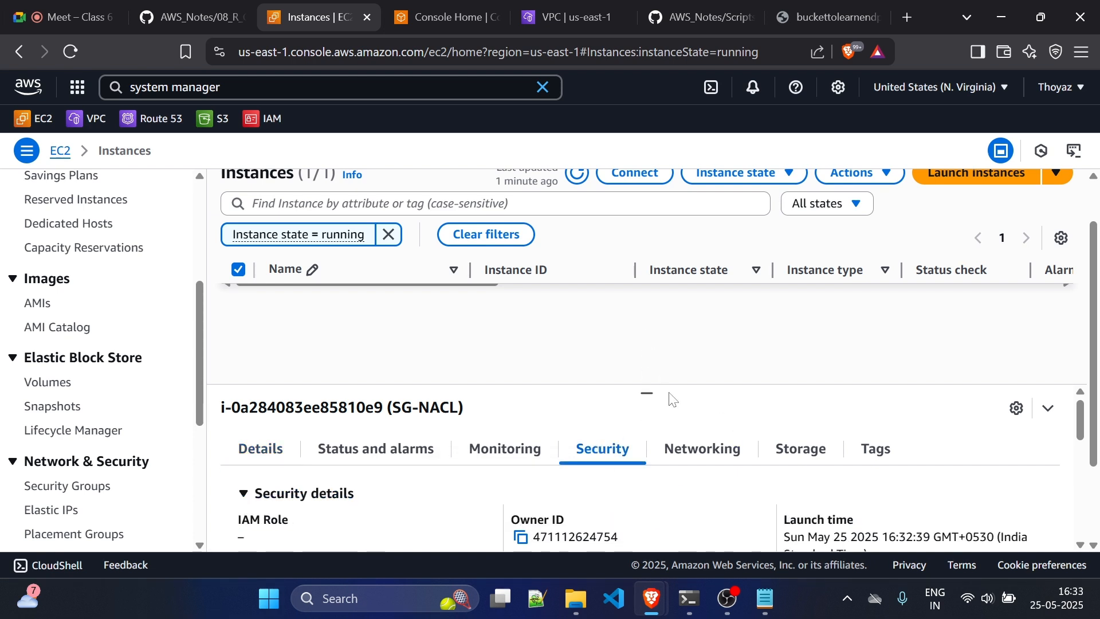
scroll(467, 529, down, 3)
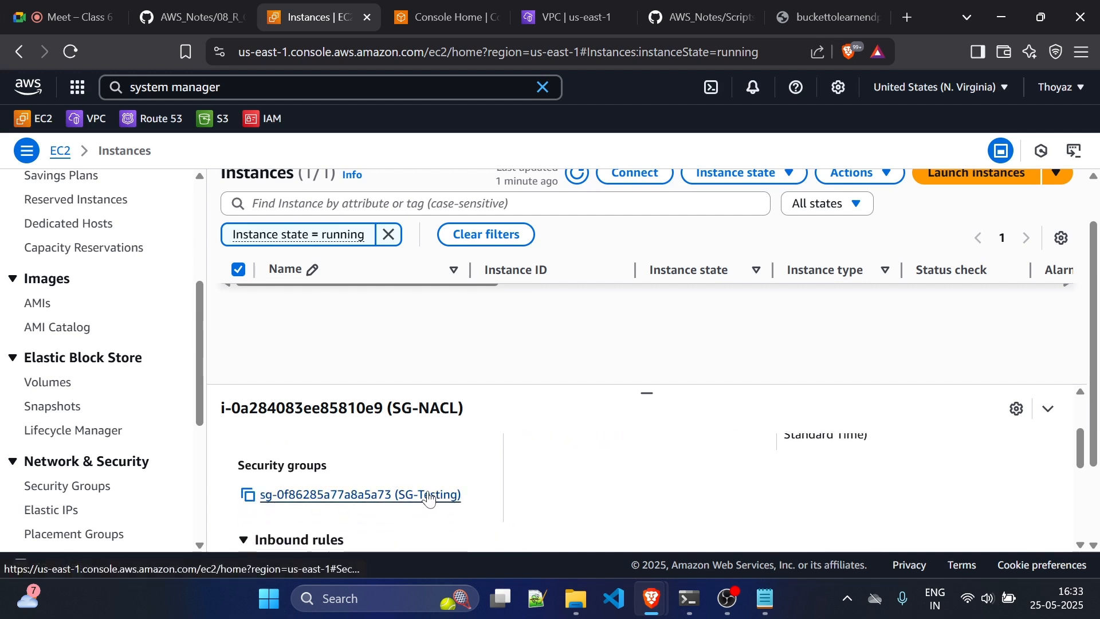
right_click(420, 495)
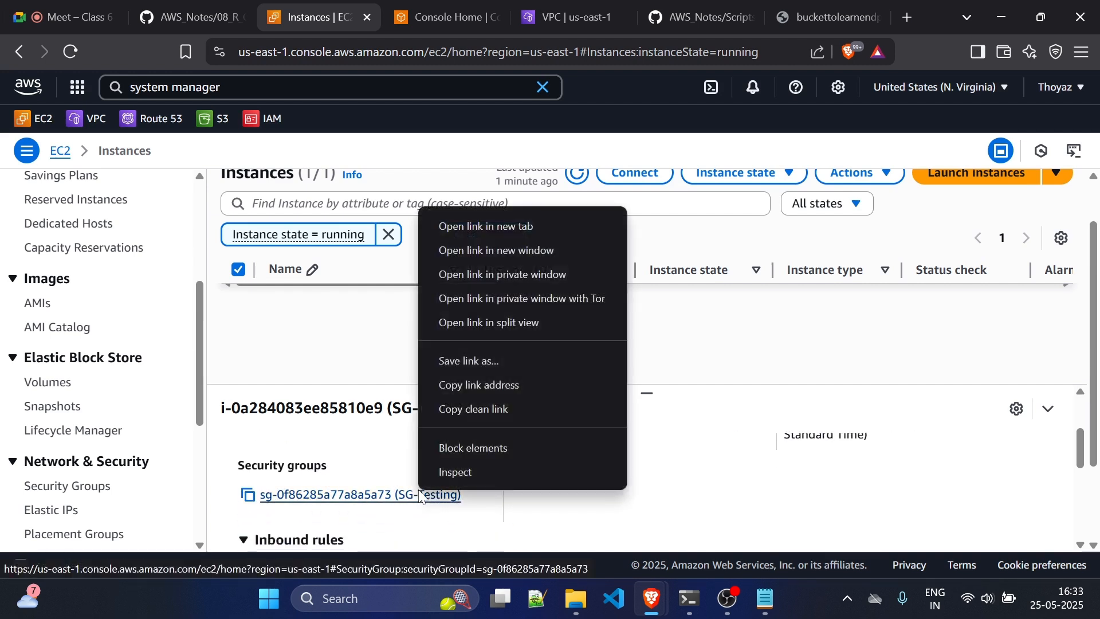
click(537, 228)
click(388, 15)
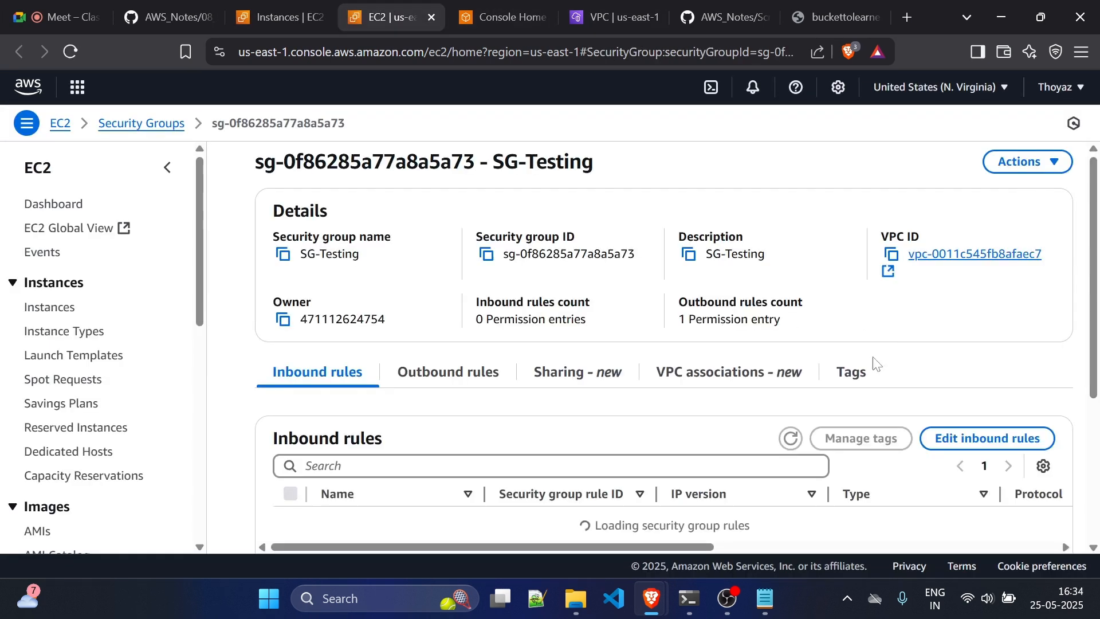
Review the inbound and outbound rules of the SG-Testing security group.
scroll(727, 395, down, 3)
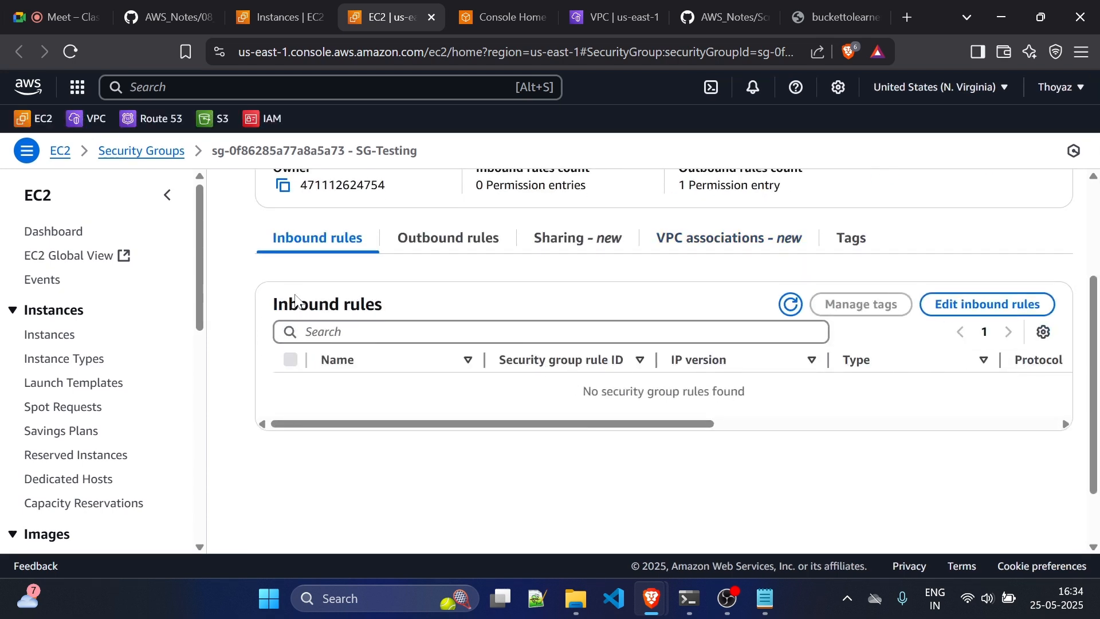
click(466, 239)
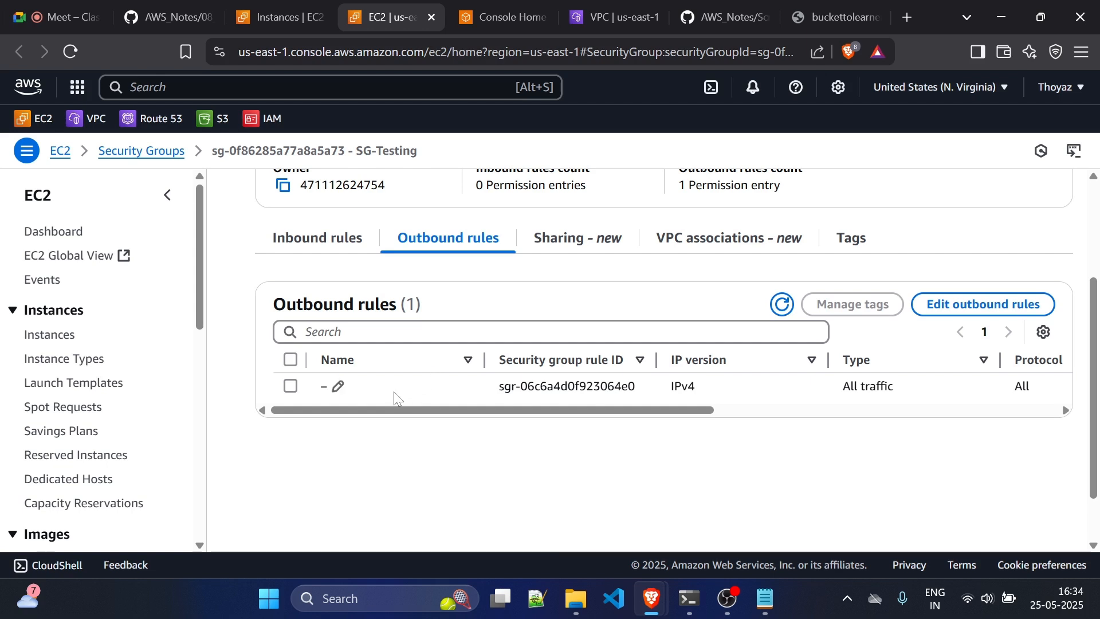
scroll(754, 388, right, 5)
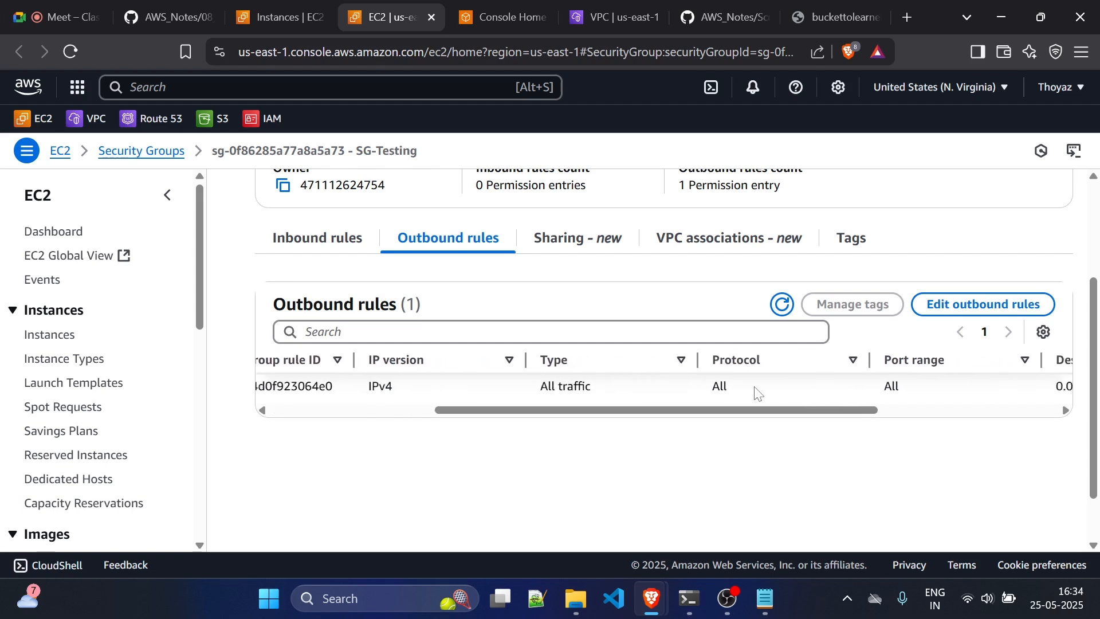
scroll(756, 392, left, 8)
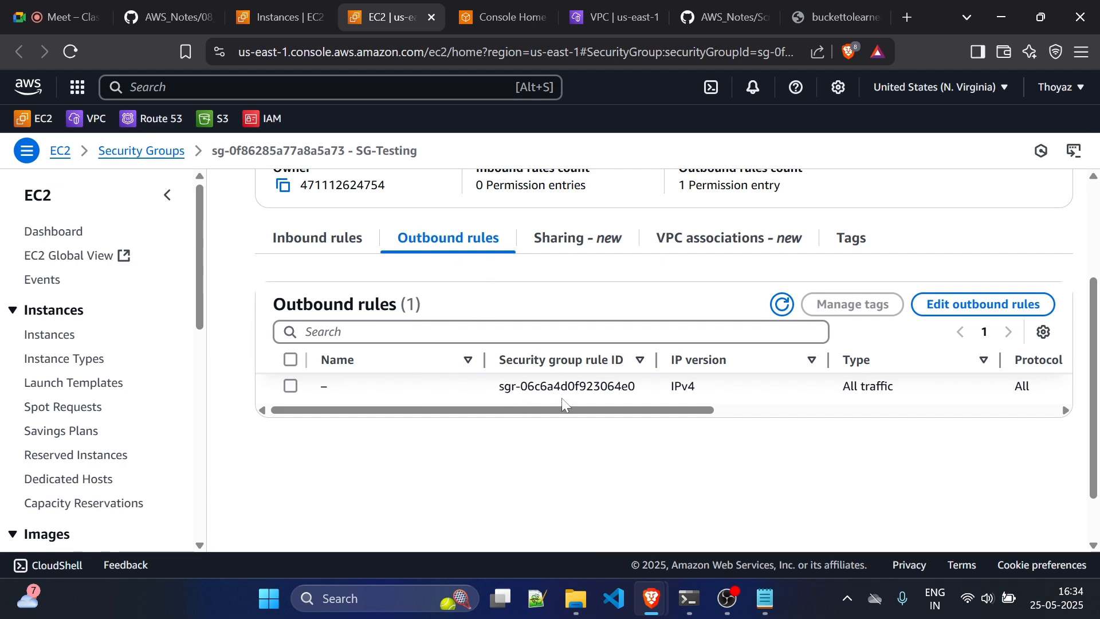
click(351, 238)
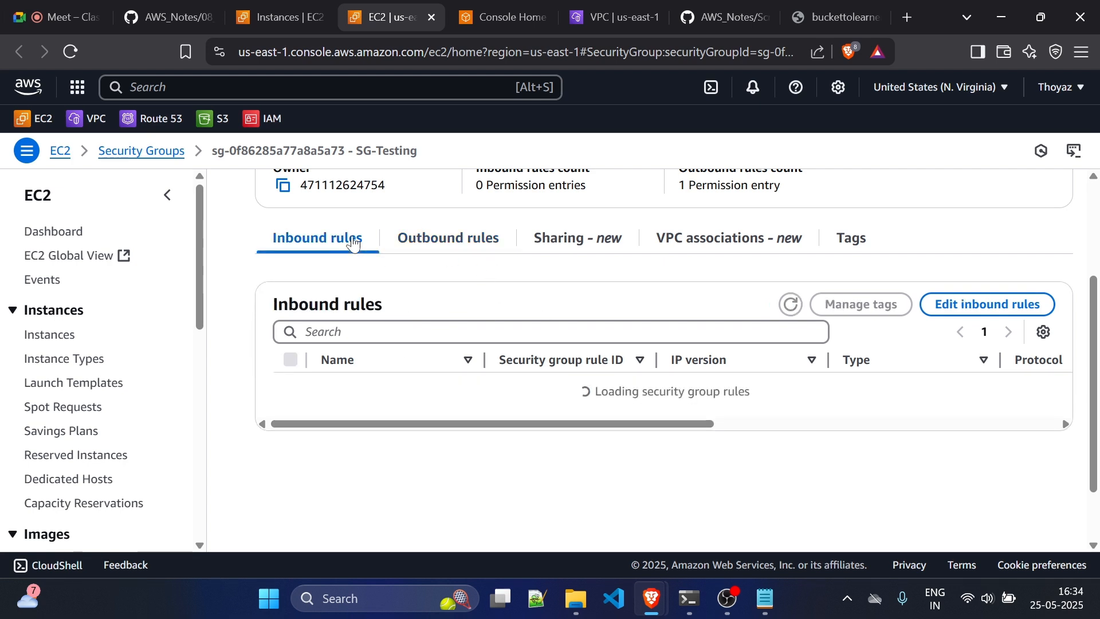
scroll(479, 396, up, 3)
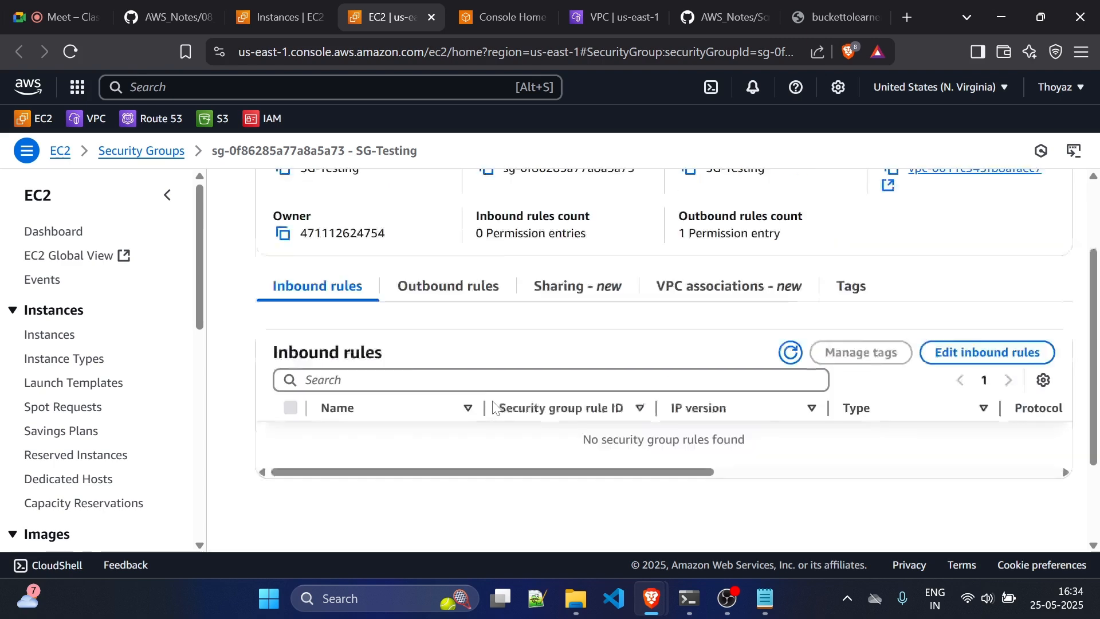
scroll(487, 401, down, 3)
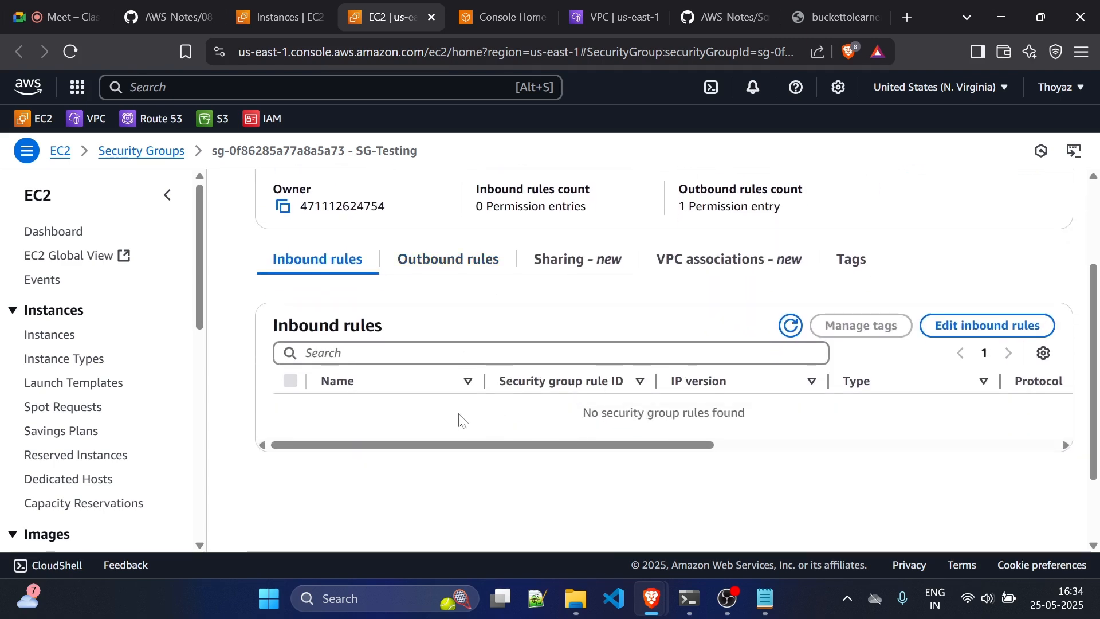
scroll(462, 379, down, 1)
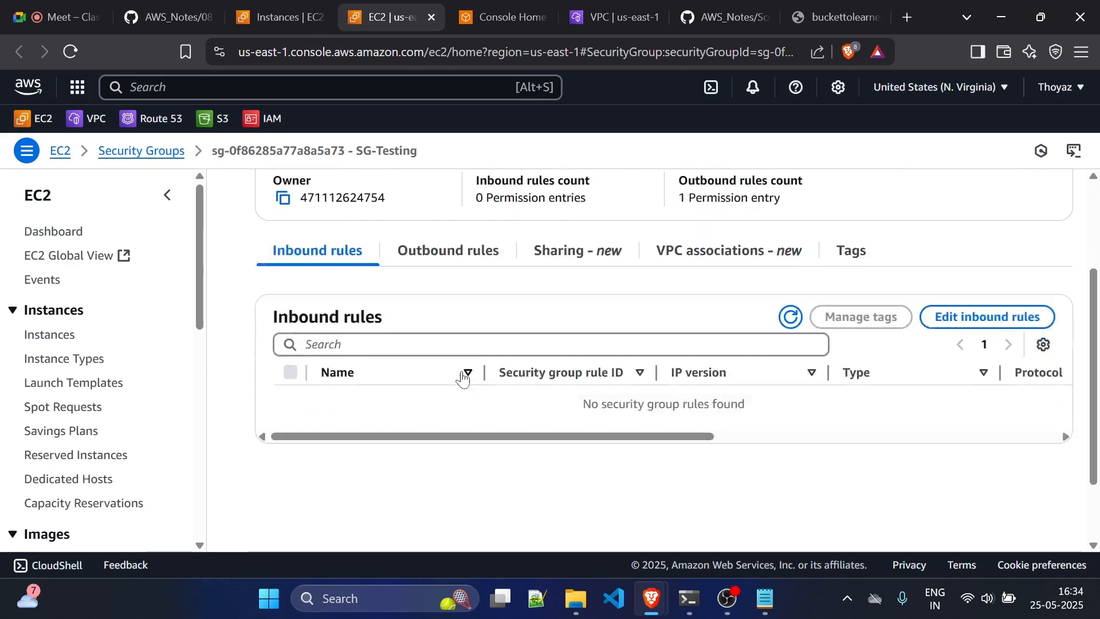
Check the SSH attempt's output in the terminal, copy its message and return to the browser.
click(689, 599)
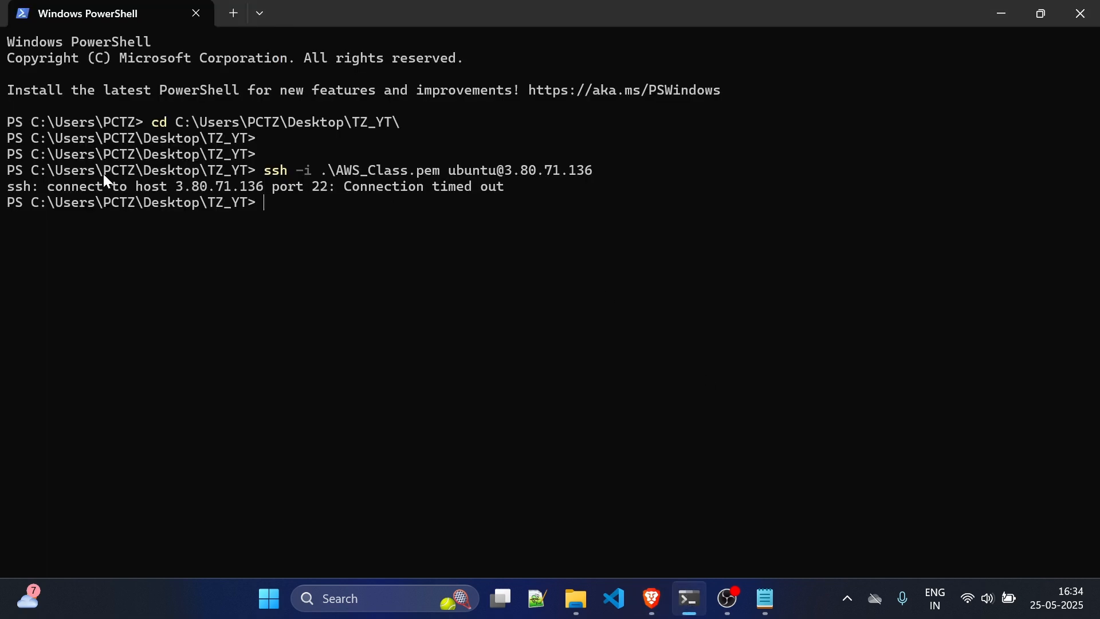
drag(507, 185, 19, 197)
key(ctrl+c)
key(alt+Tab)
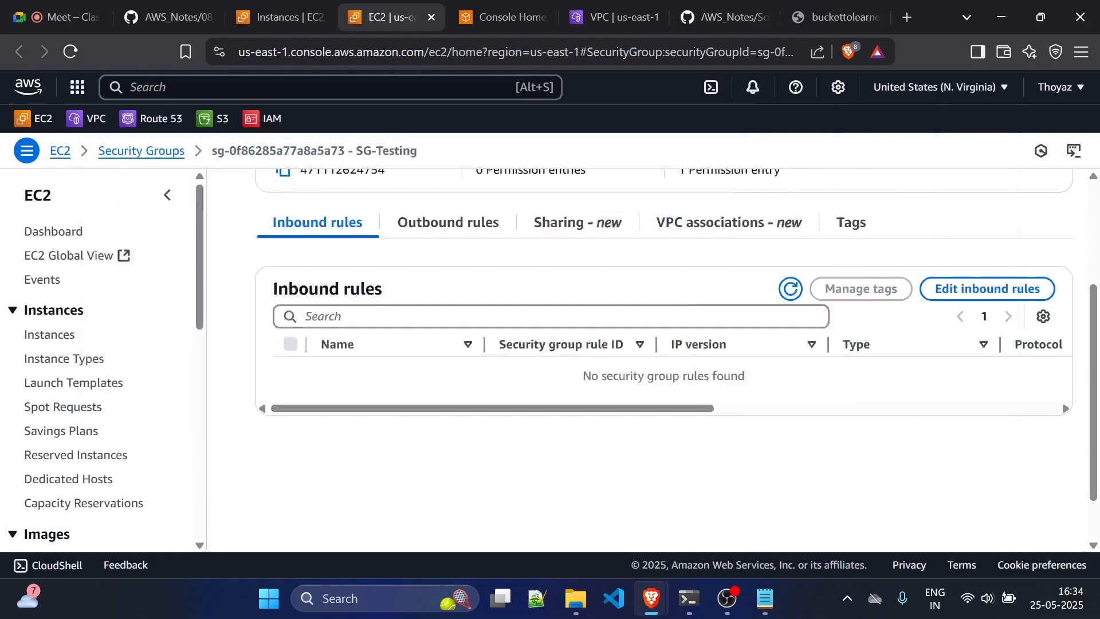
Open SG-Testing's inbound rules for editing and consult the stateful Security Groups diagram in the class 8 notes on GitHub.
scroll(894, 368, up, 3)
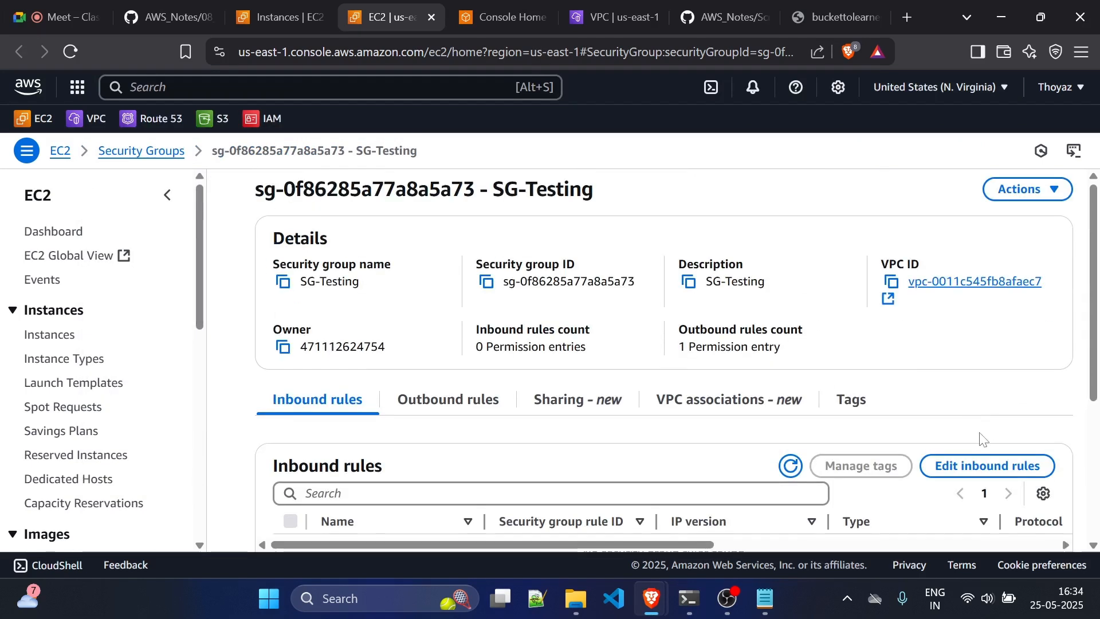
click(958, 462)
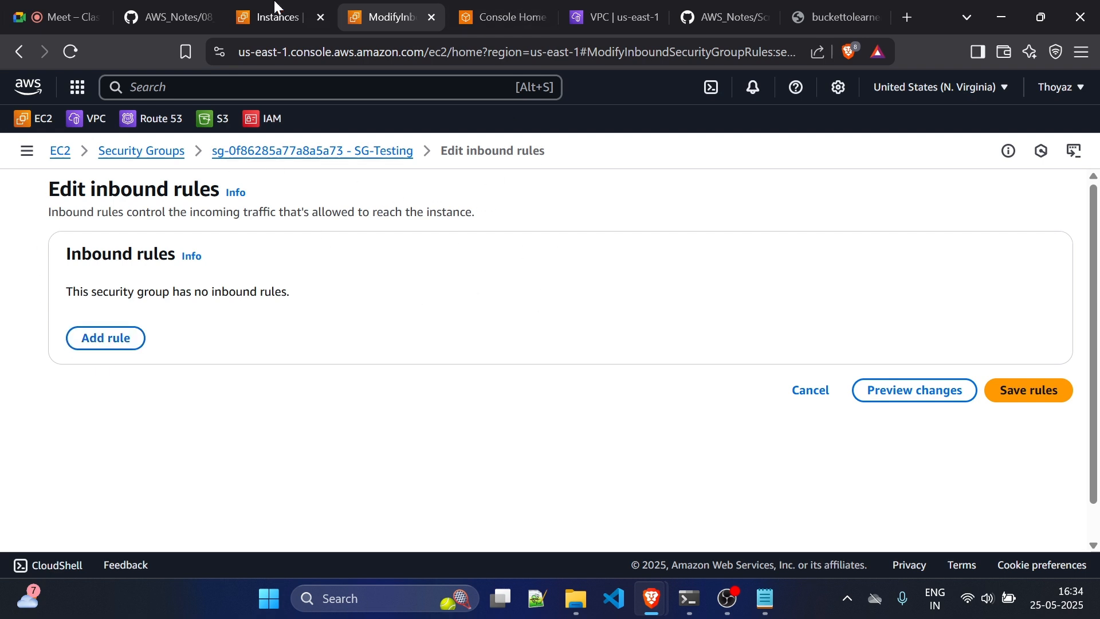
click(175, 10)
scroll(683, 357, down, 1)
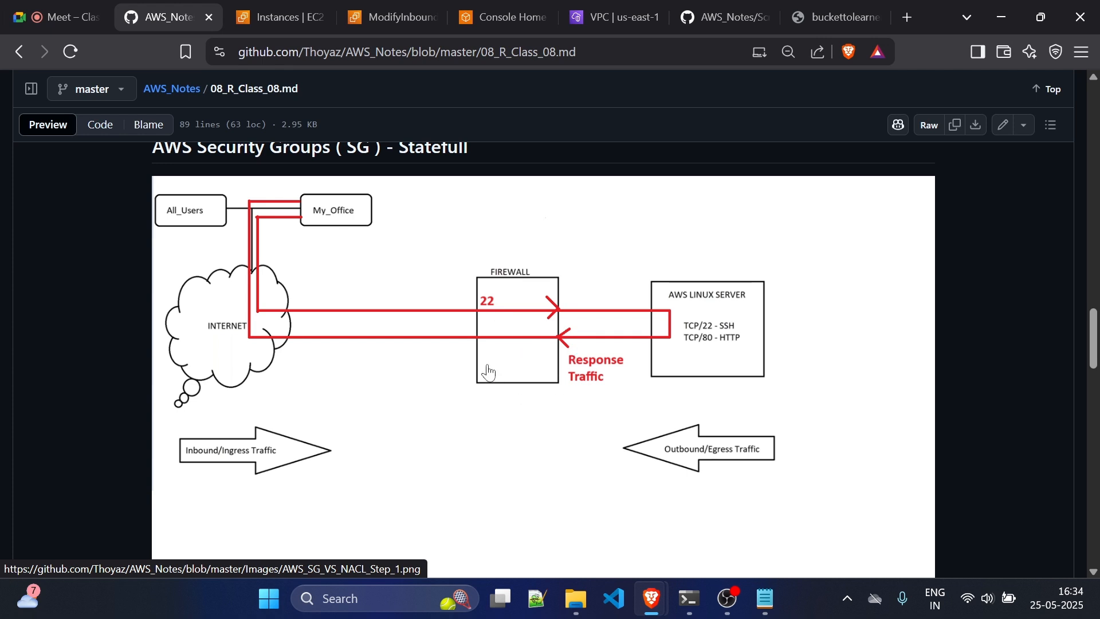
scroll(486, 314, up, 1)
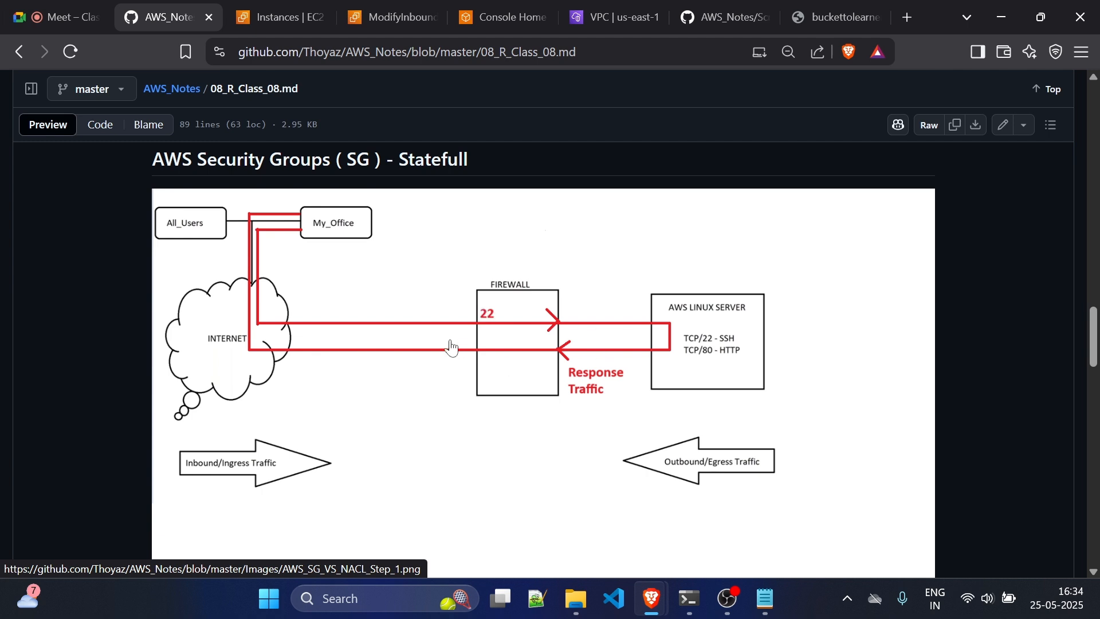
Add an inbound rule of type SSH to SG-Testing and open its source options.
click(302, 7)
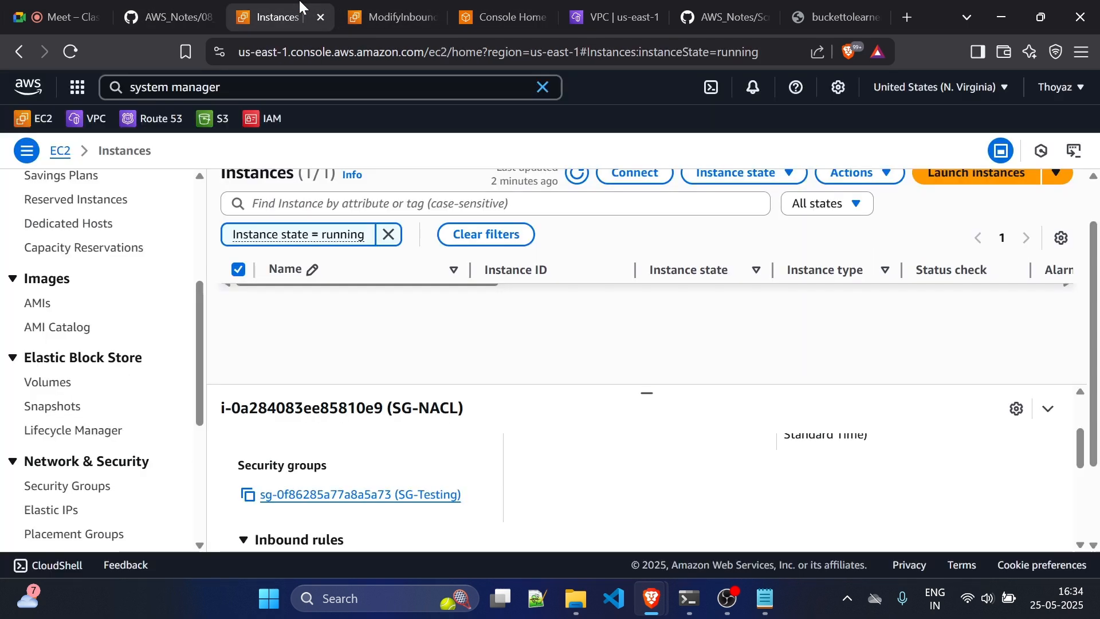
click(393, 16)
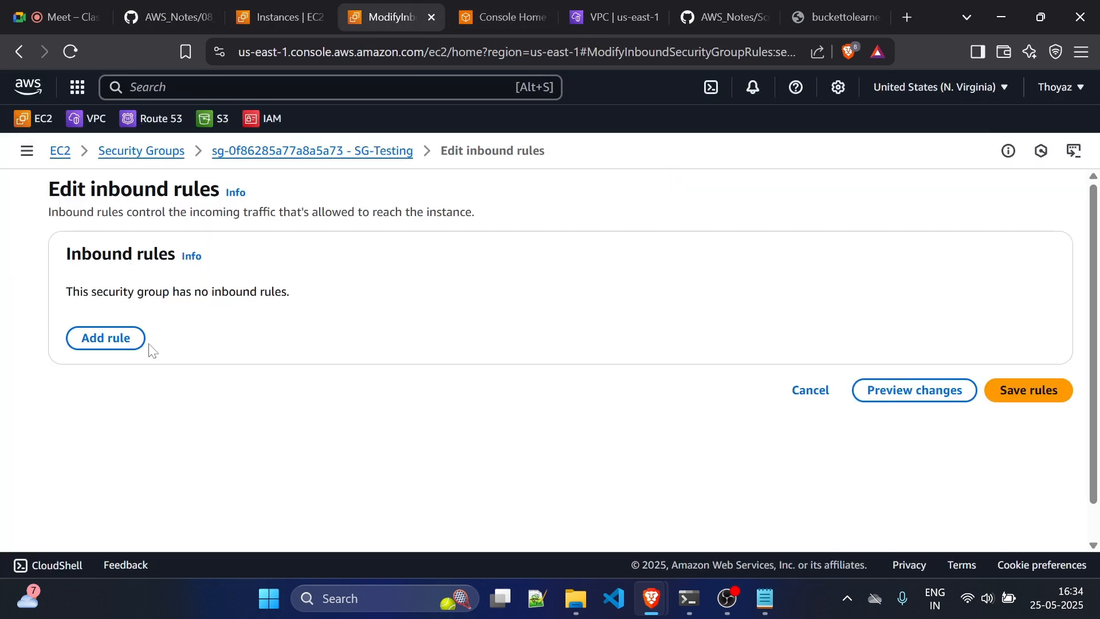
click(119, 339)
click(348, 336)
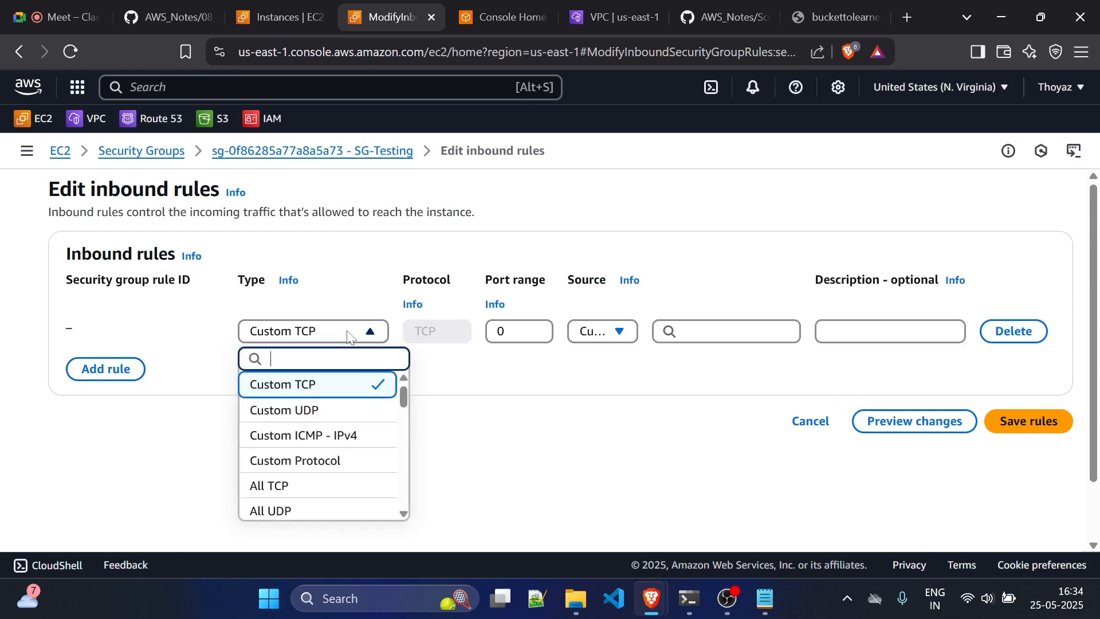
scroll(327, 484, down, 2)
scroll(319, 493, down, 1)
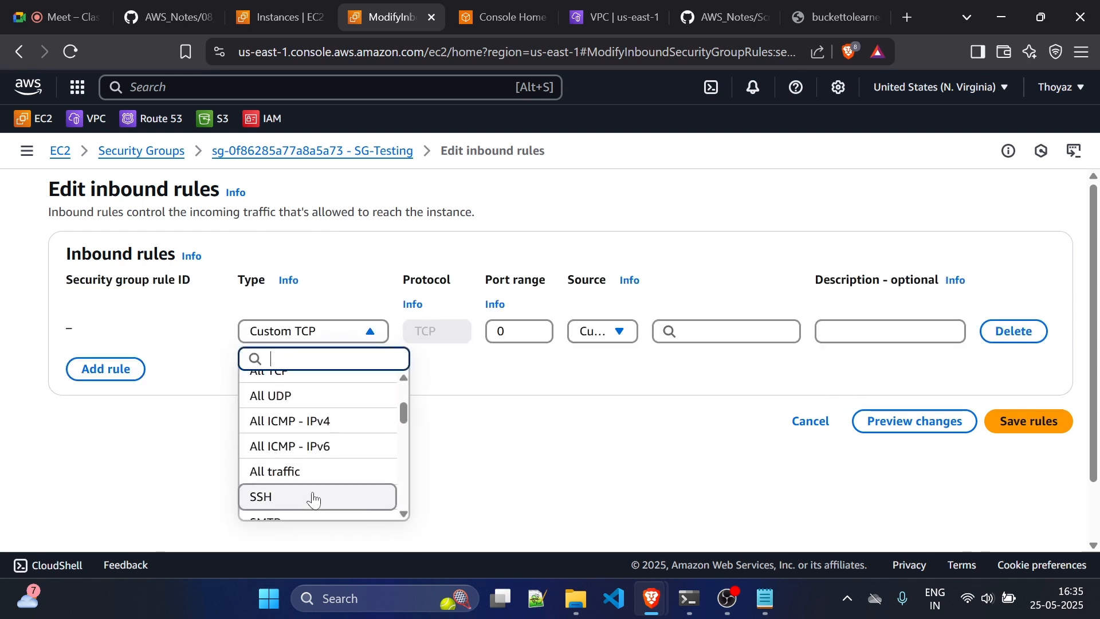
click(304, 503)
click(620, 333)
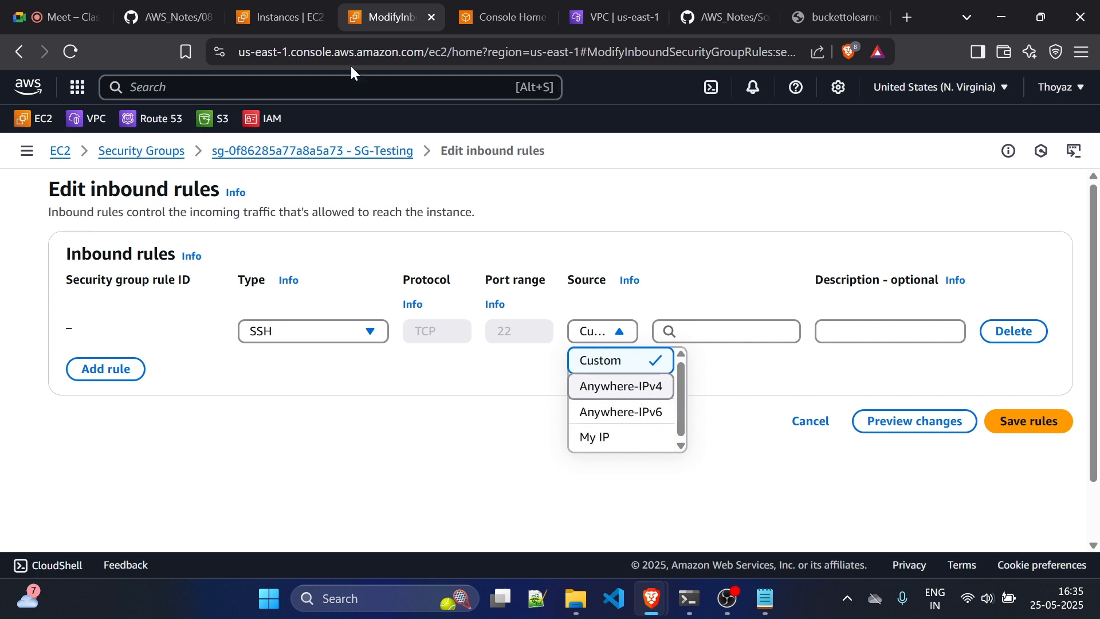
Go back to the running instances list and show the SG-NACL instance's summary details.
click(281, 17)
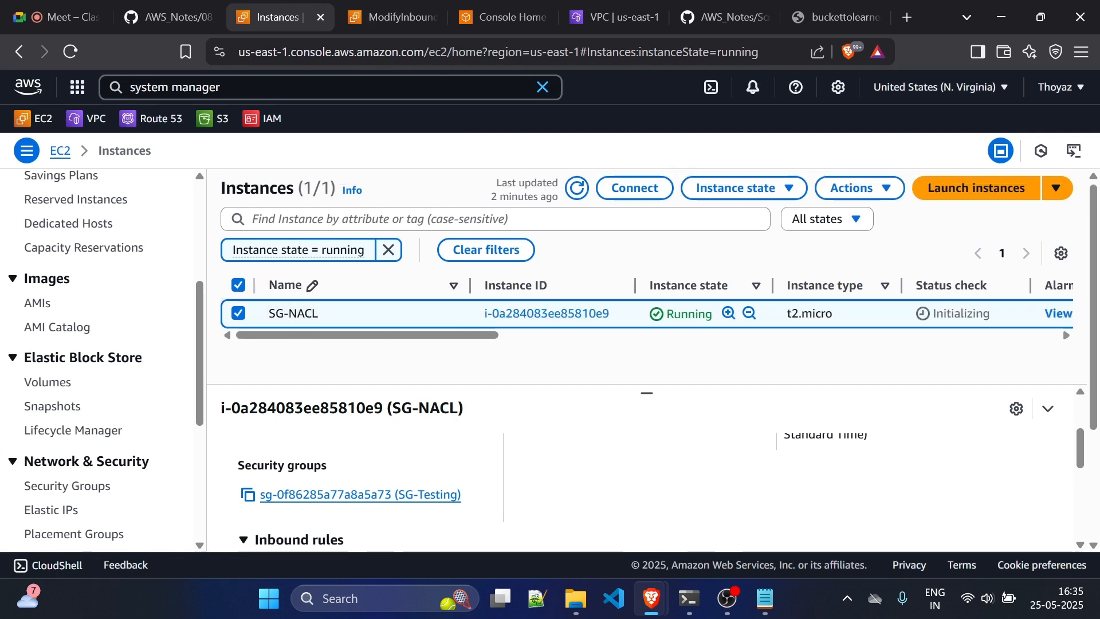
scroll(511, 462, up, 3)
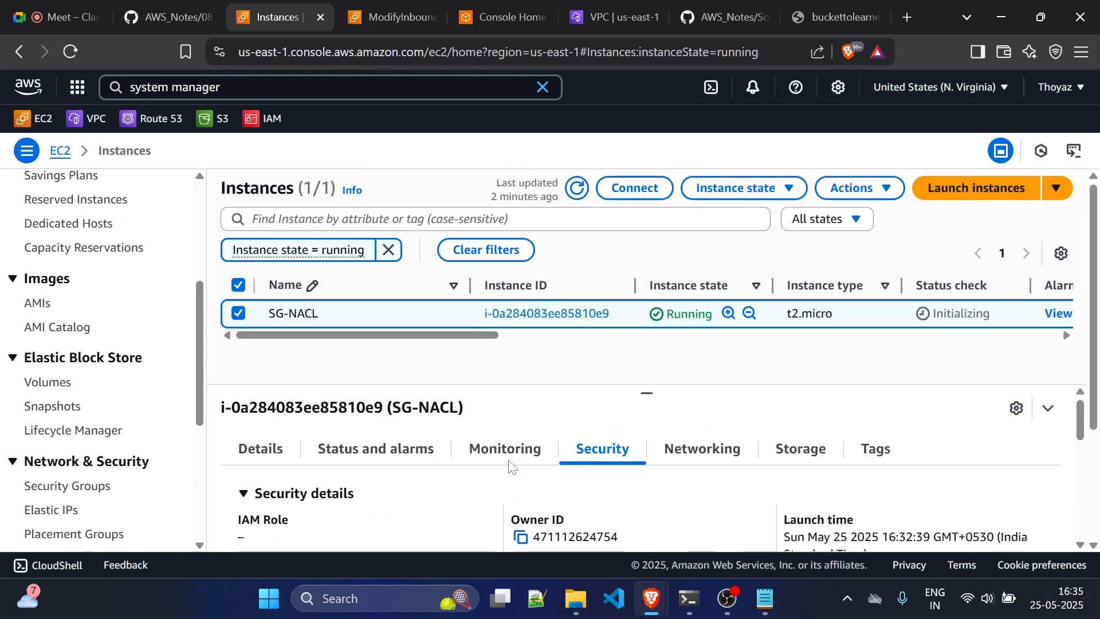
click(283, 444)
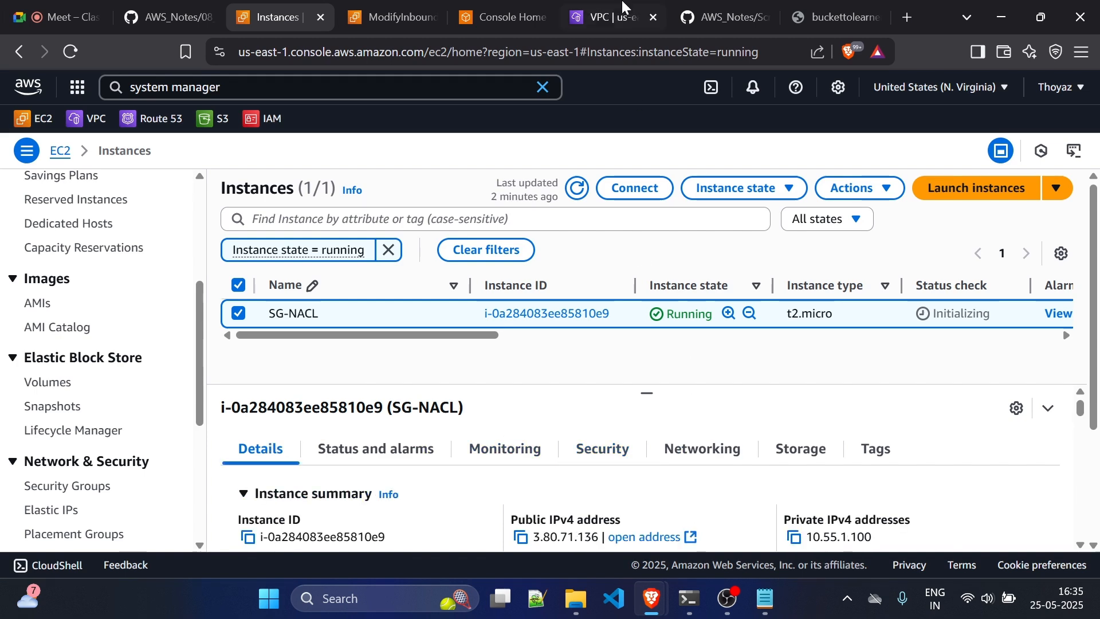
Return to SG-Testing's inbound rules being edited and set the SSH rule's source to My IP.
click(498, 17)
click(407, 7)
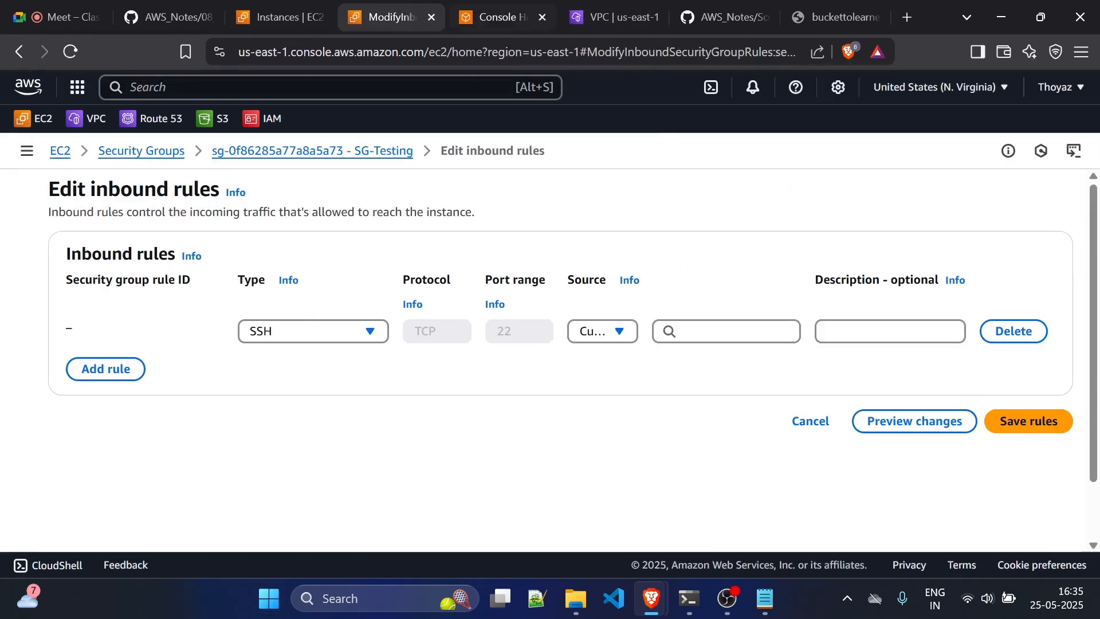
click(601, 332)
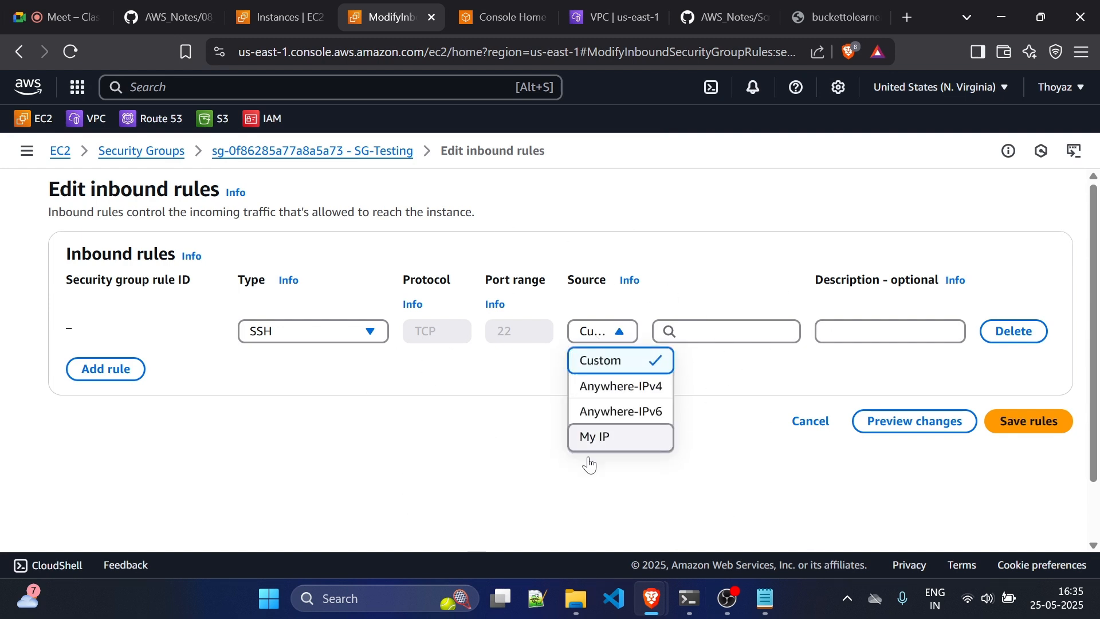
click(641, 446)
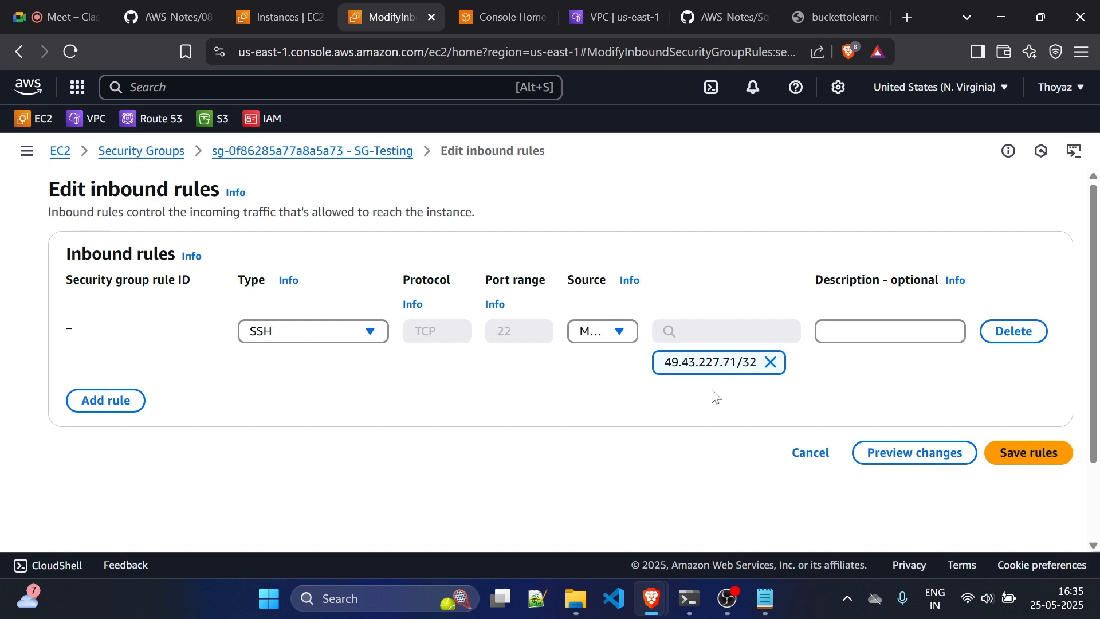
Switch to the Agenda note in Notepad, write 10.55.1.100 below the list and highlight its octets.
click(765, 599)
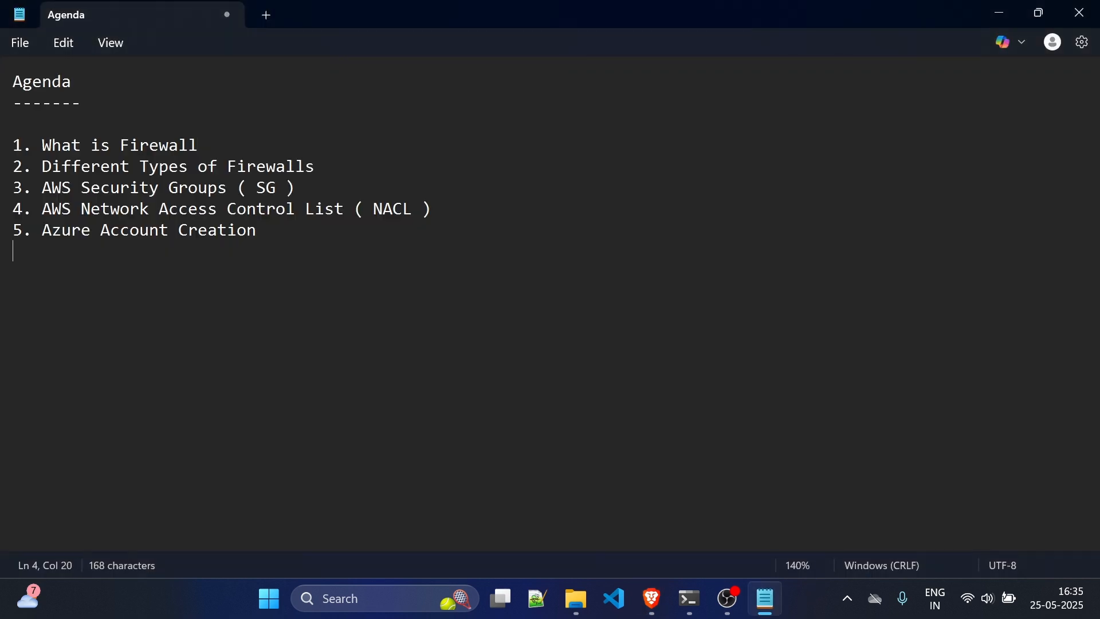
key(Return)
text(10.55)
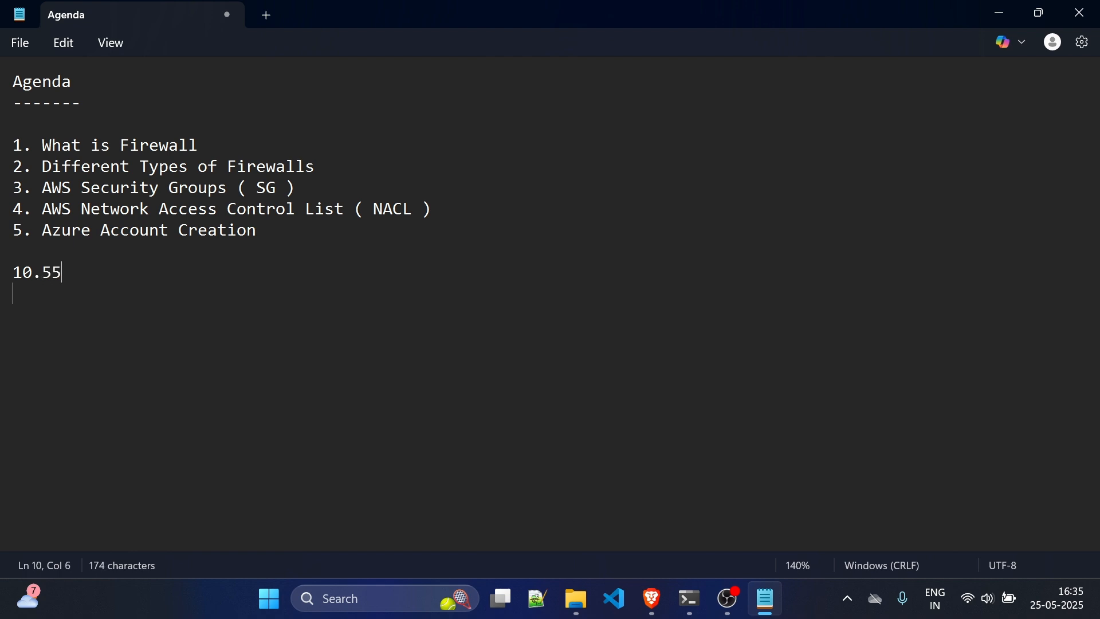
text(.1.100)
drag(33, 271, 1, 278)
double_click(45, 274)
mouse_move(82, 273)
mouse_down()
mouse_move(71, 274)
mouse_move(101, 273)
mouse_up()
key(Right)
drag(121, 273, 1, 284)
key(Right)
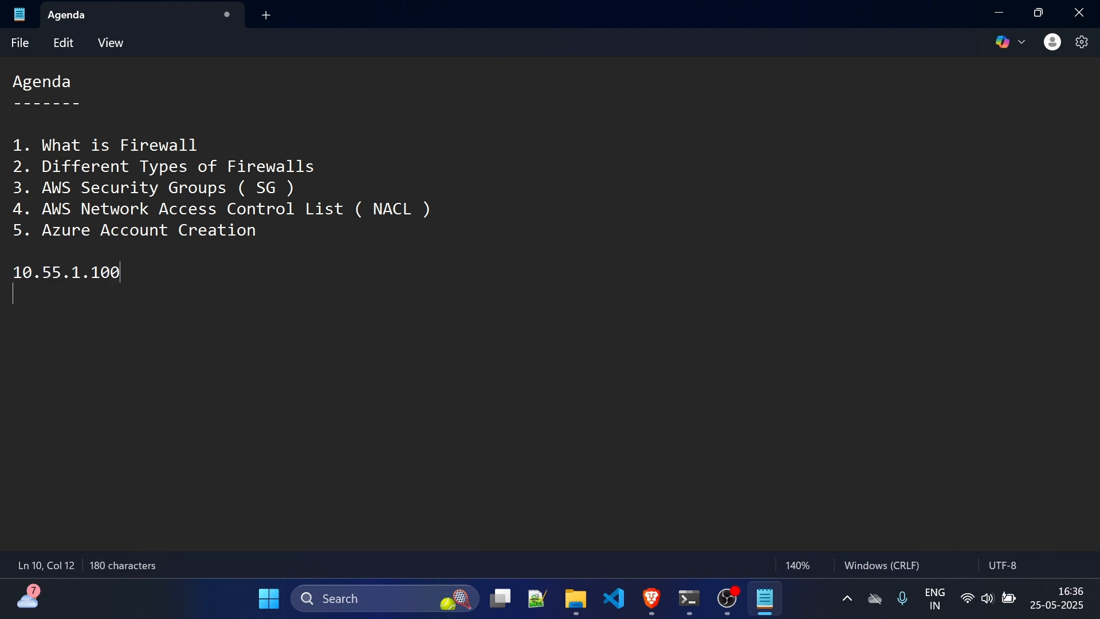
Write the mask 255.255.255.255 under the IP address and highlight the first octet of each line.
key(Return)
text(255)
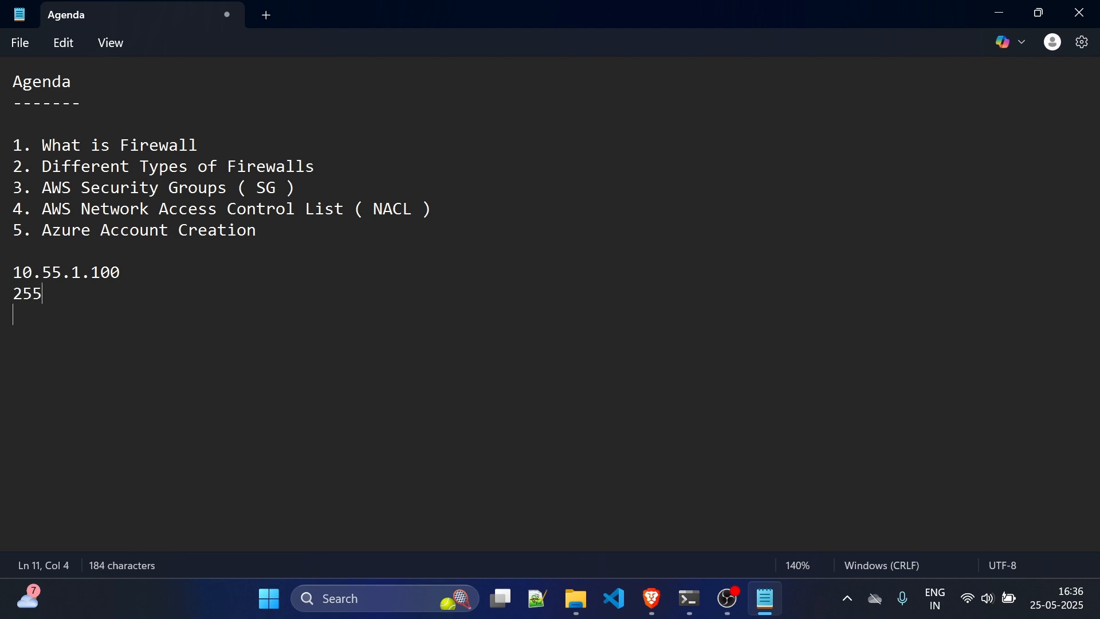
text(.255.255.255)
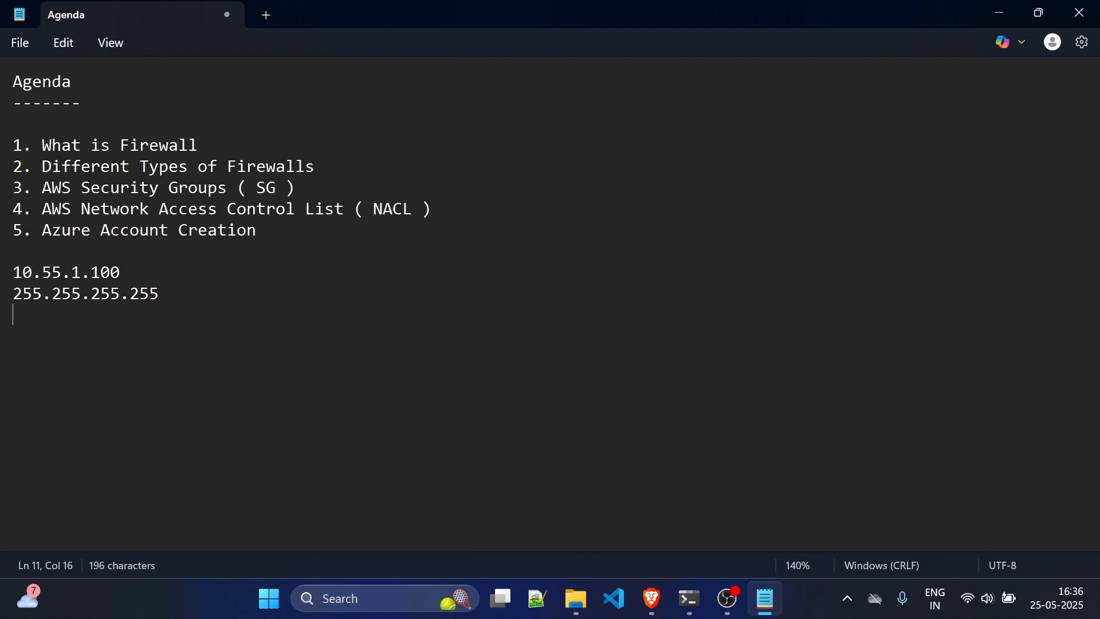
double_click(23, 276)
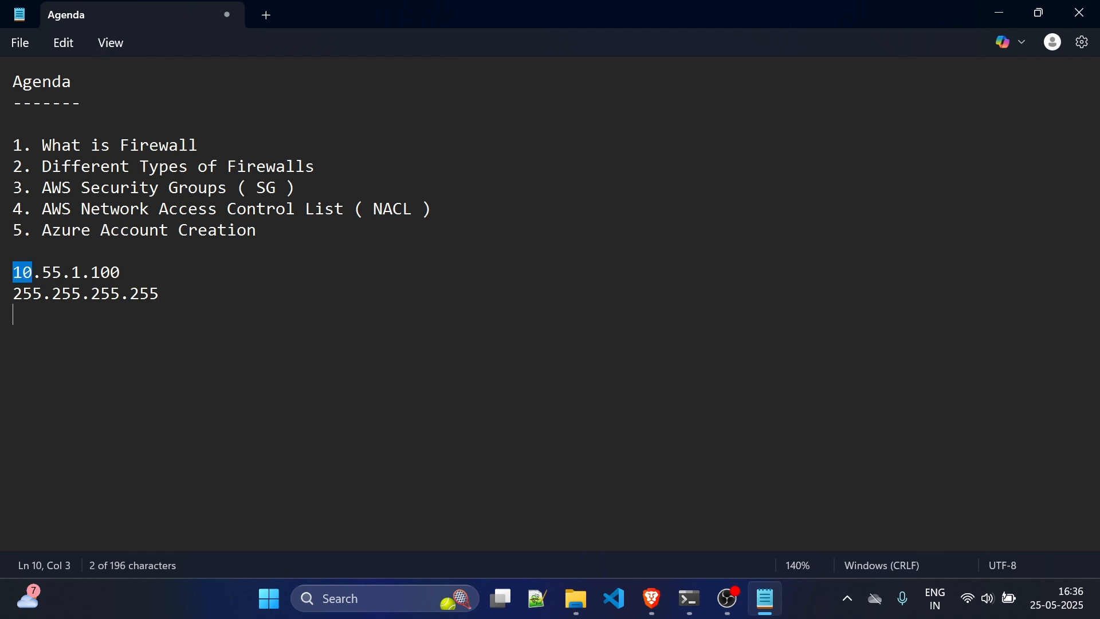
double_click(1, 300)
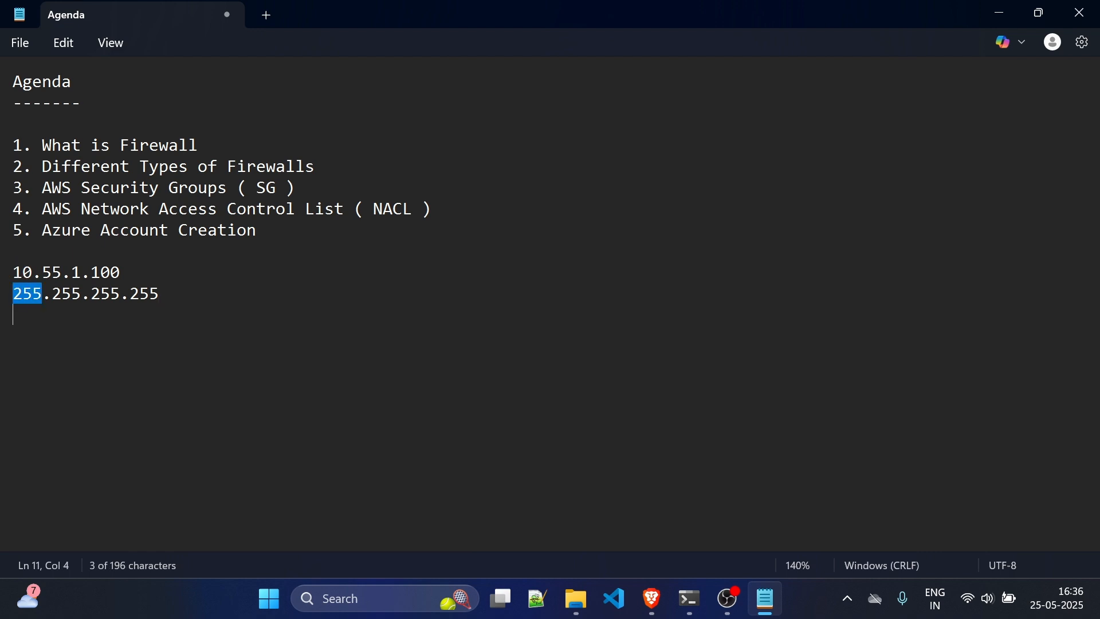
Append /32 to the example IP address, then cut both example lines out of the agenda note.
click(121, 273)
text(/32)
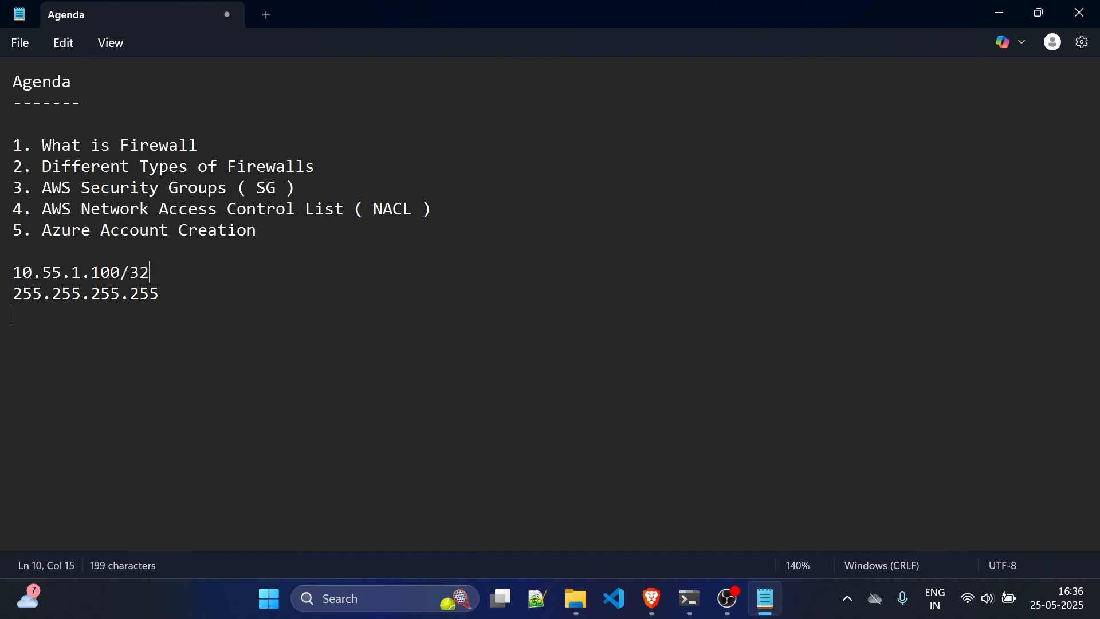
key(Down)
key(shift+Right)
drag(150, 272, 3, 282)
key(Right)
drag(161, 294, 1, 281)
drag(147, 267, 169, 281)
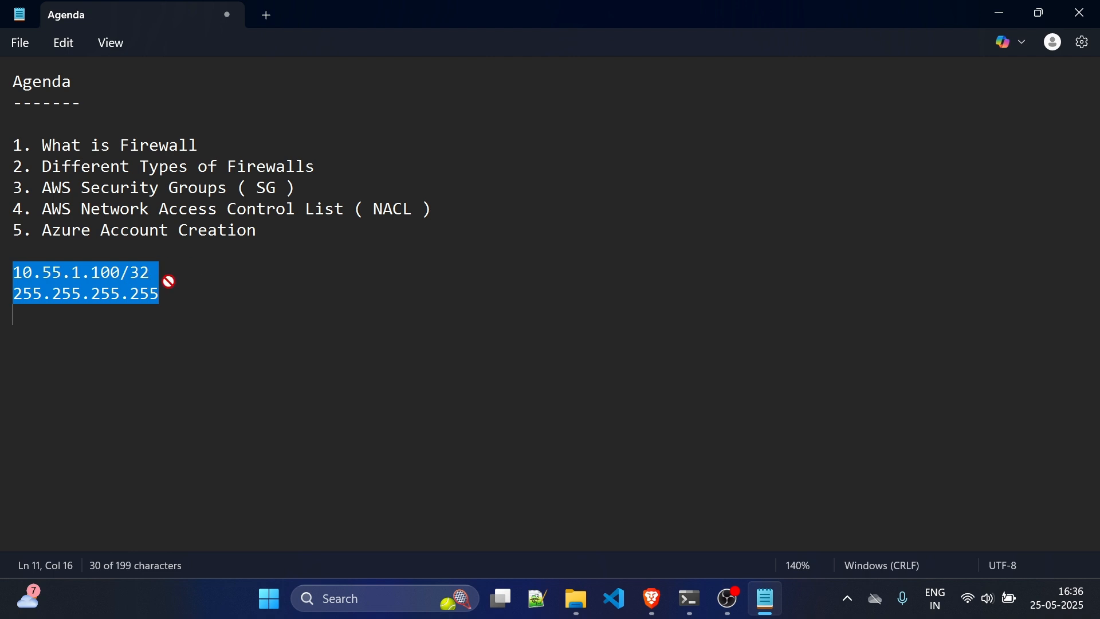
key(ctrl+x)
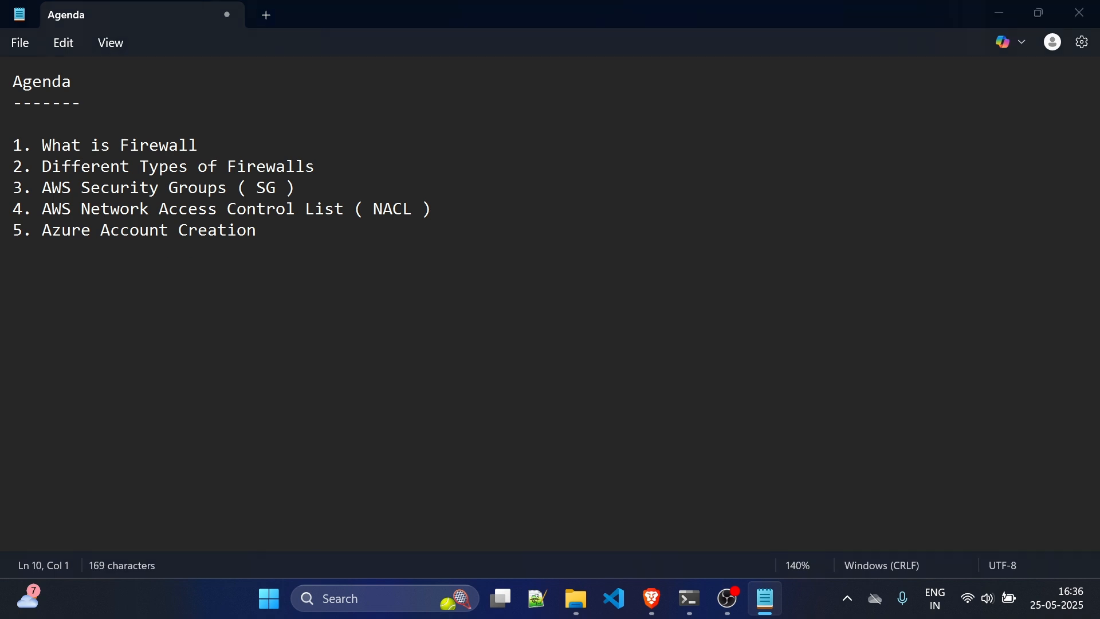
Switch back to the browser, describe the SSH rule as "Allow SSH From my Lap" and save SG-Testing's inbound rules.
key(alt+Tab)
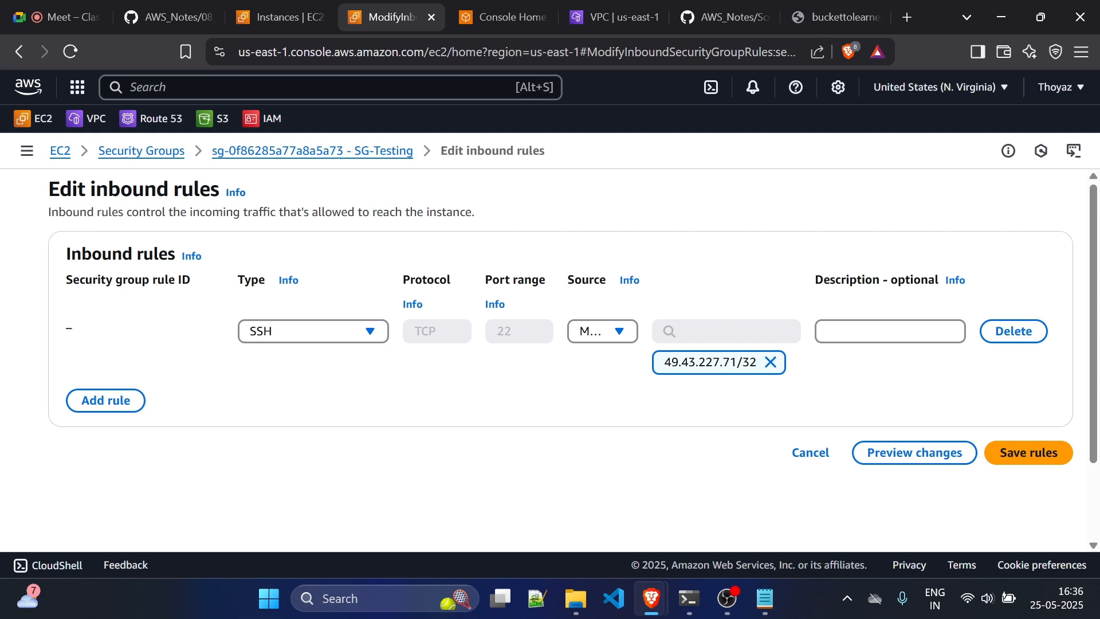
click(891, 331)
text(Allo)
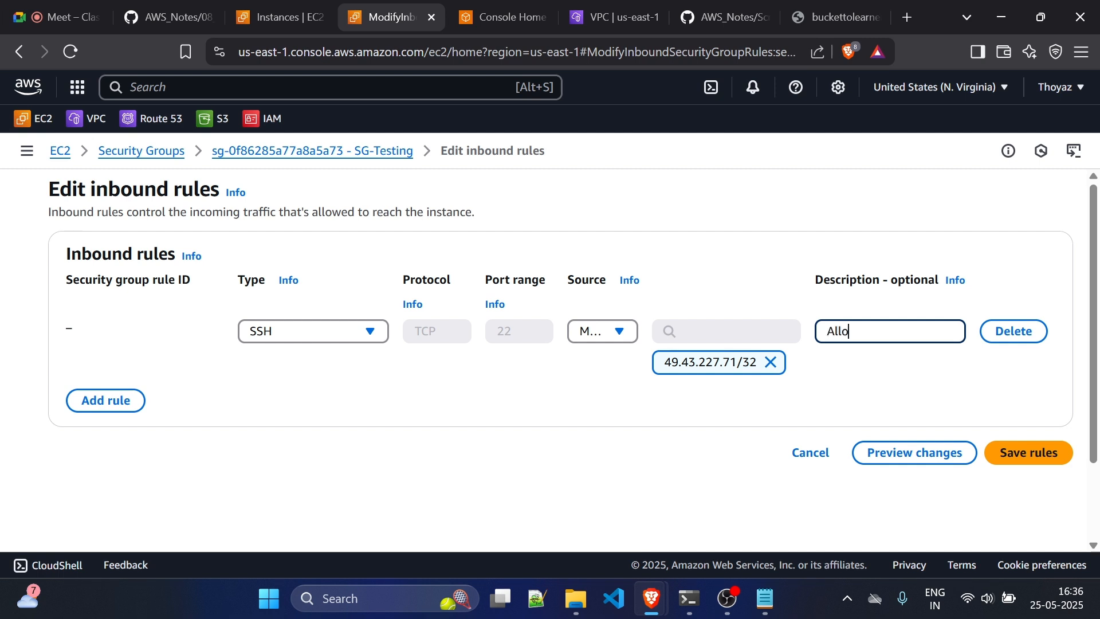
text(w SSH From my Lap)
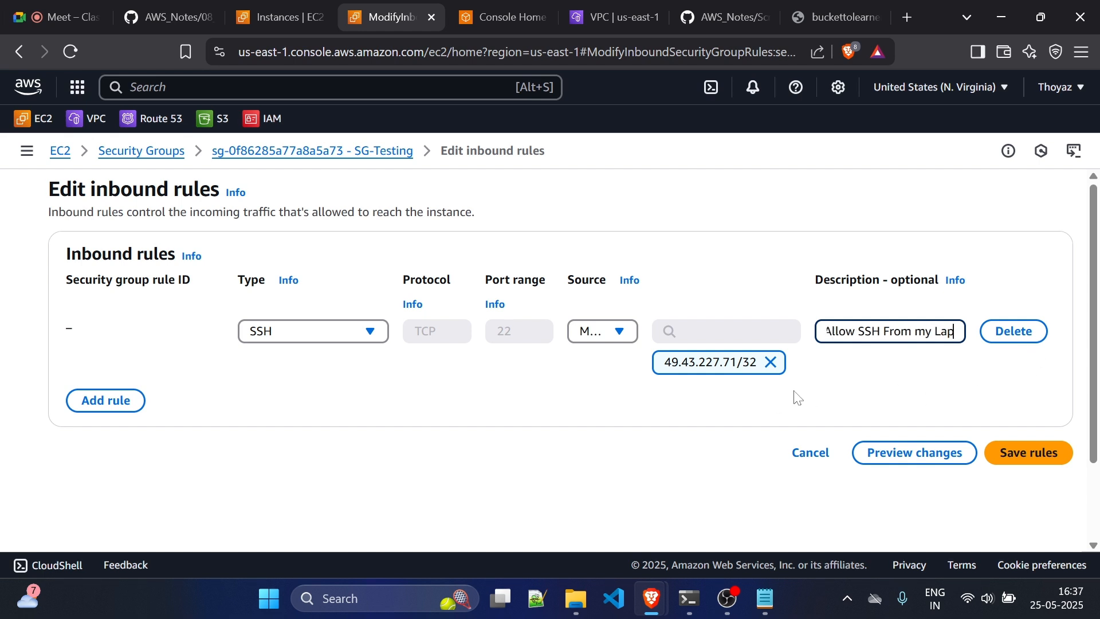
click(1051, 453)
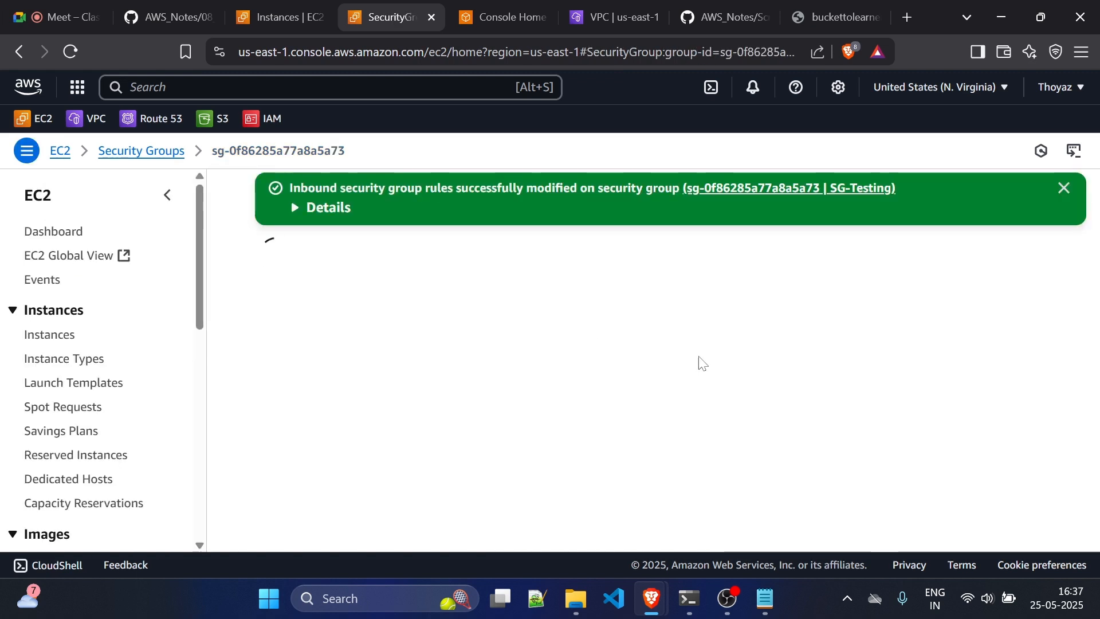
click(1051, 188)
scroll(1051, 286, down, 2)
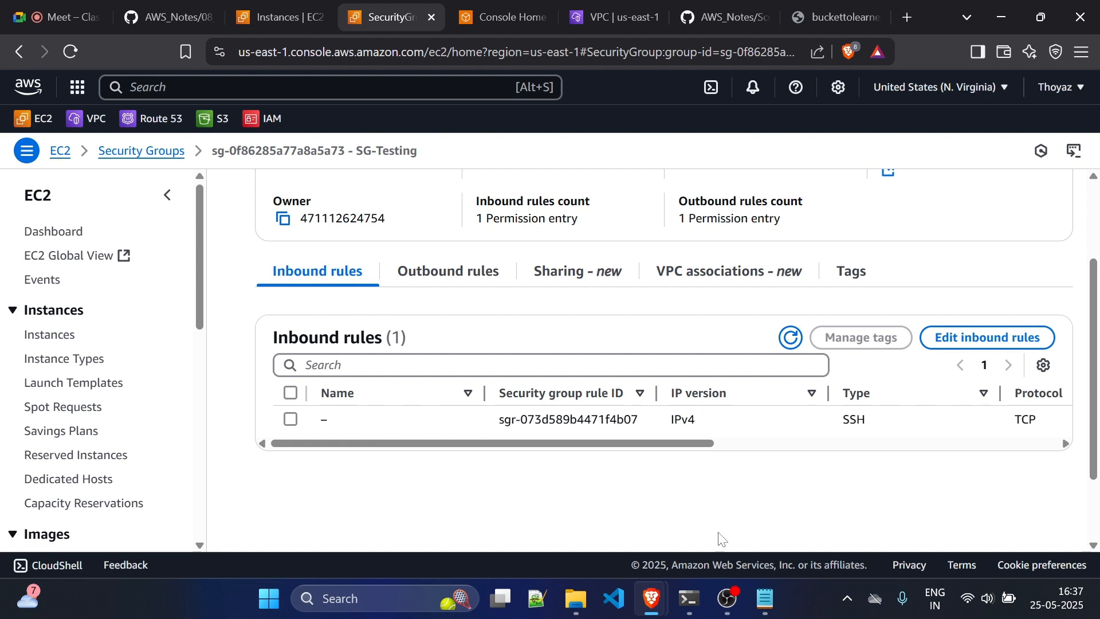
click(693, 611)
key(Up)
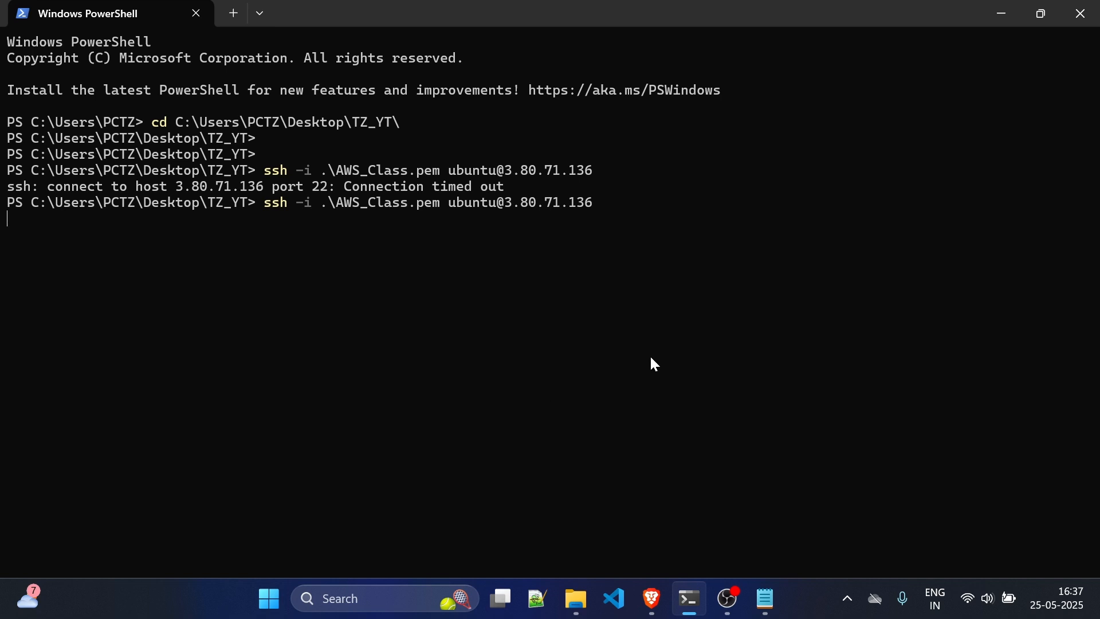
text(yes)
key(Return)
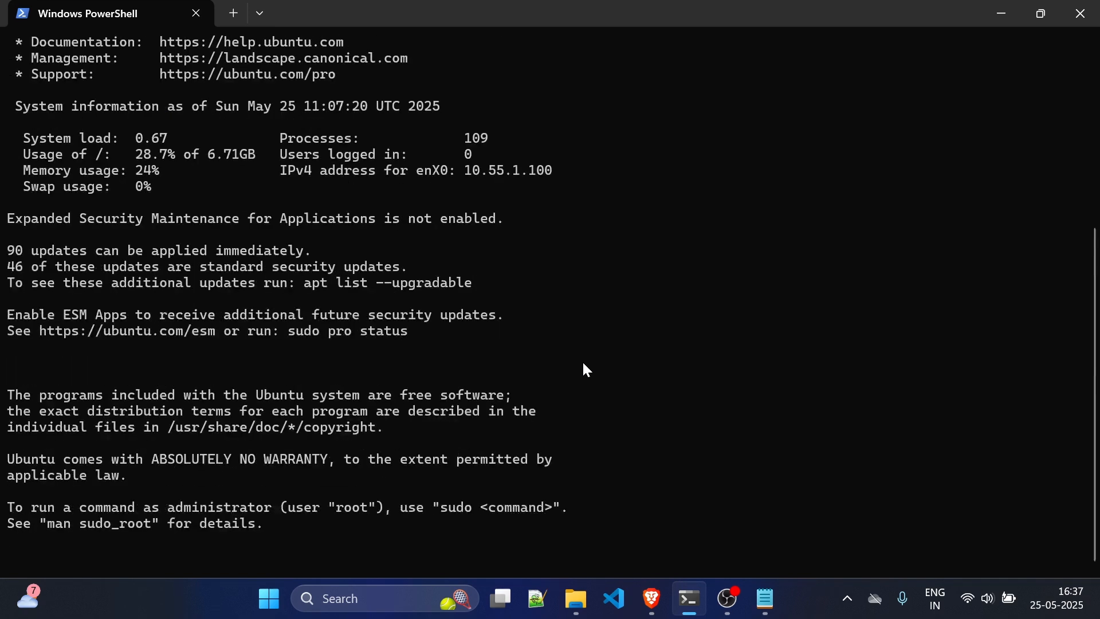
text(clear)
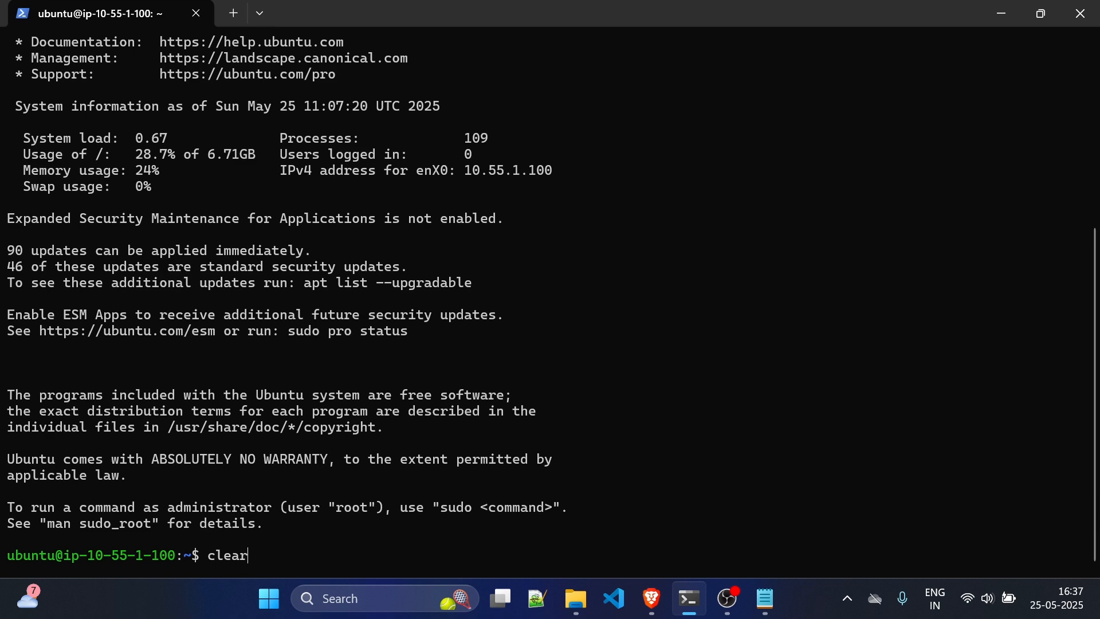
key(Return)
Return to SG-Testing in the browser and examine its outbound rule's type, protocol, port range and destination.
key(alt+Tab)
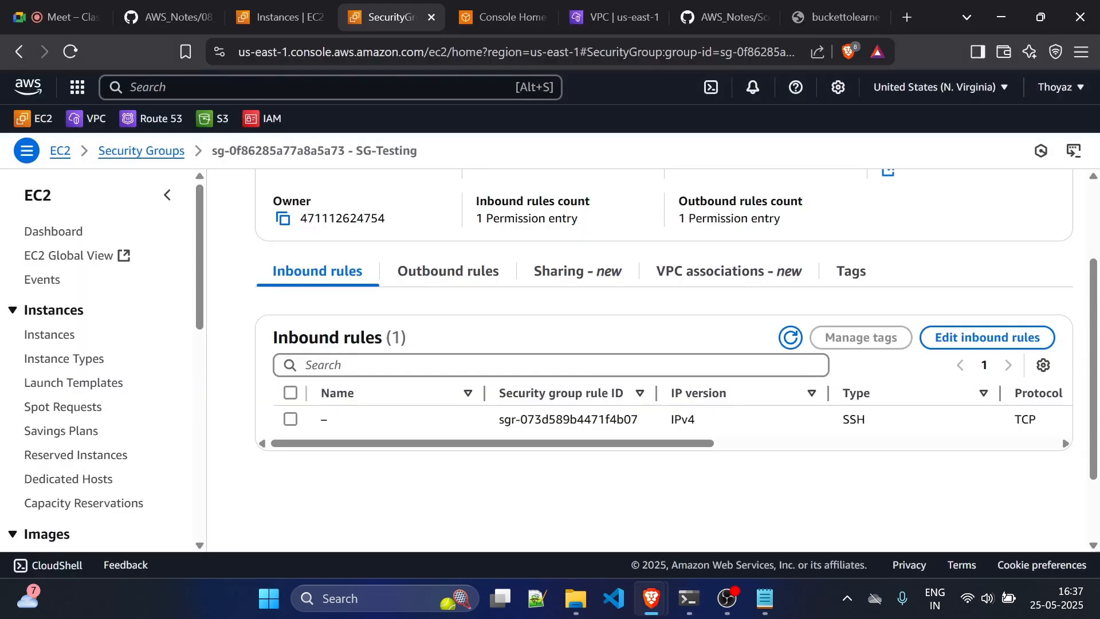
scroll(483, 424, down, 1)
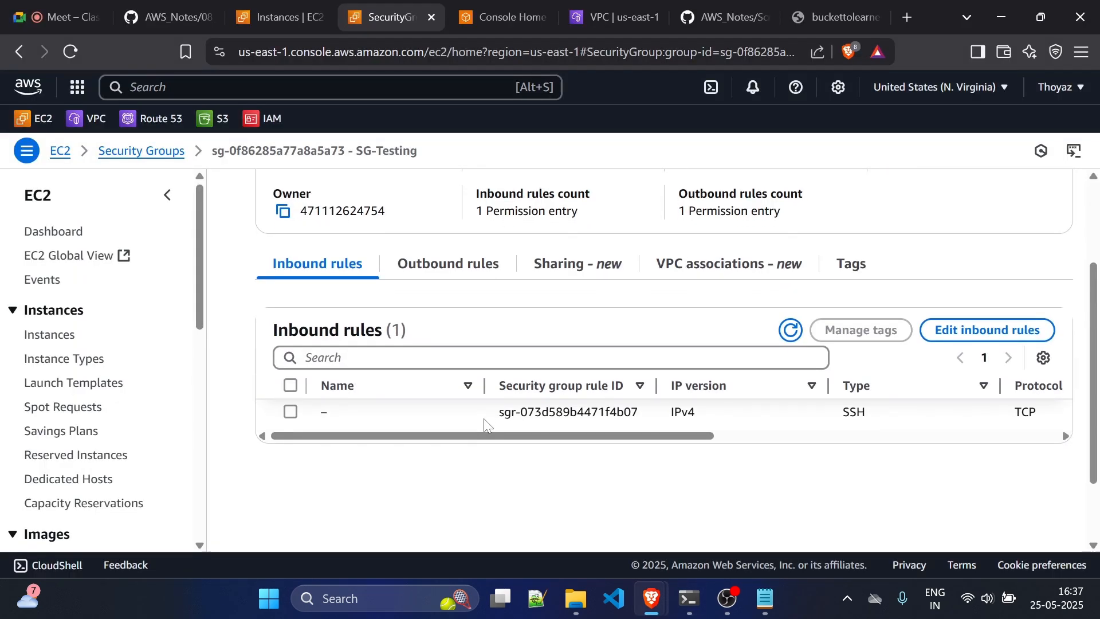
drag(247, 269, 366, 266)
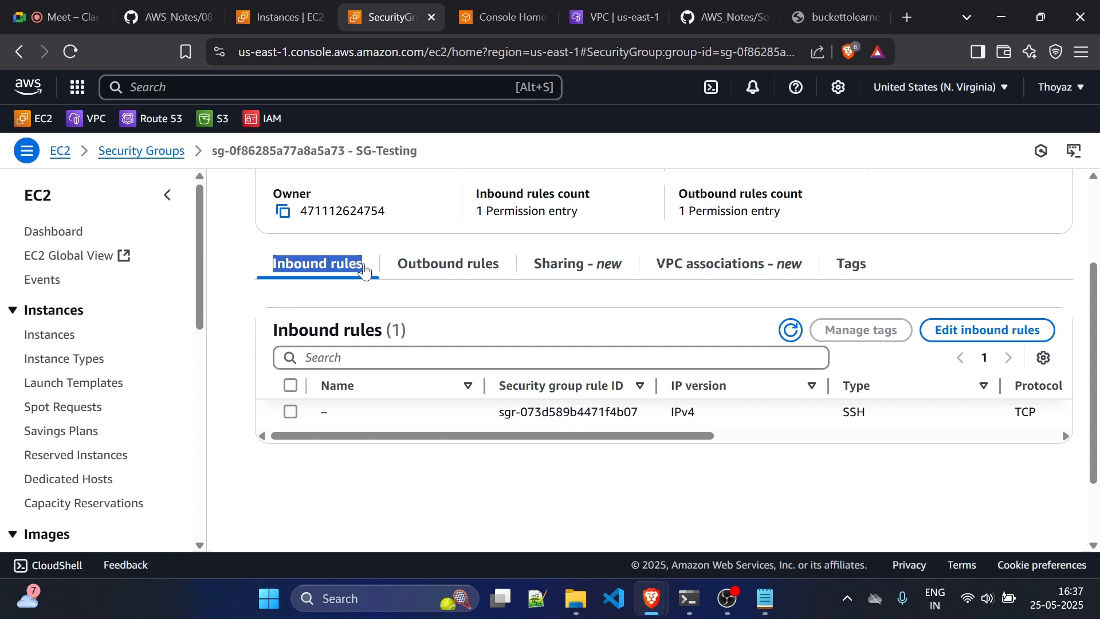
click(404, 265)
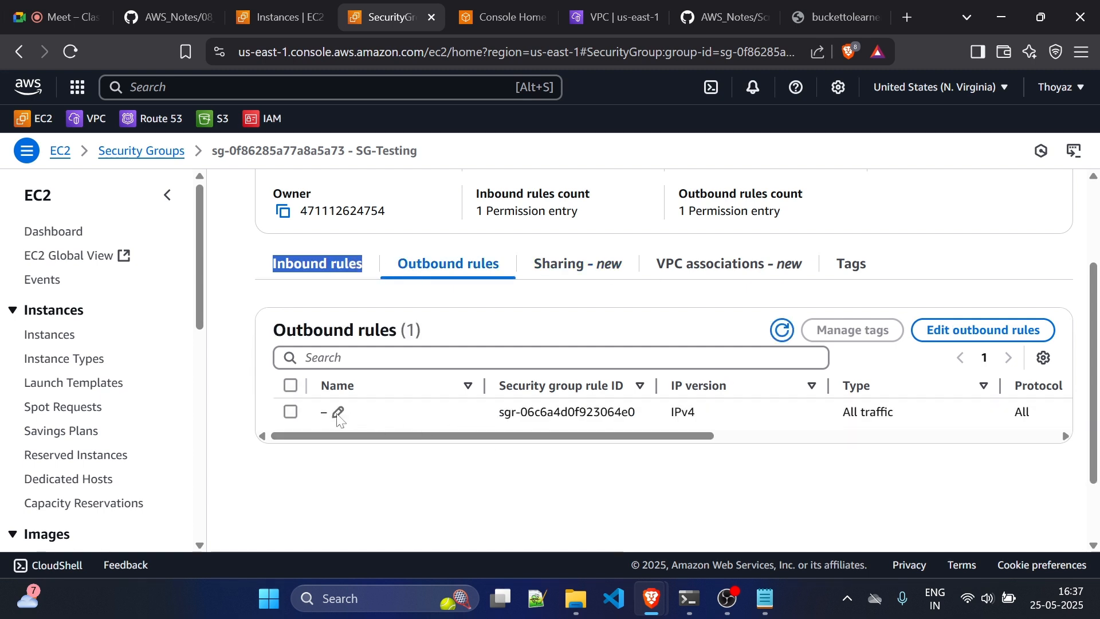
click(293, 416)
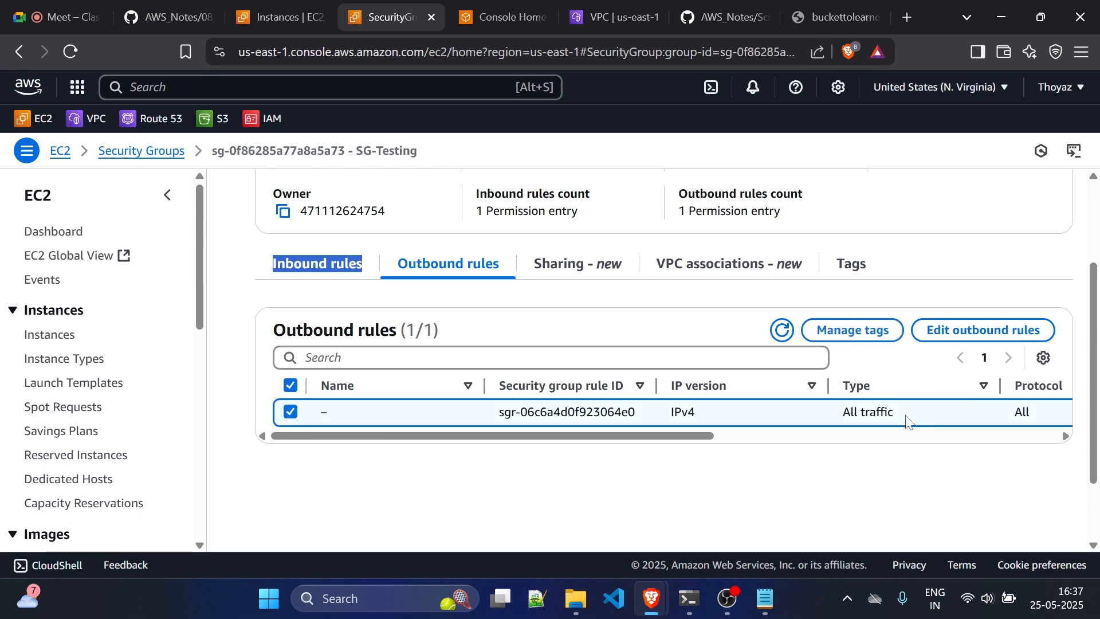
scroll(917, 416, right, 5)
scroll(866, 424, left, 3)
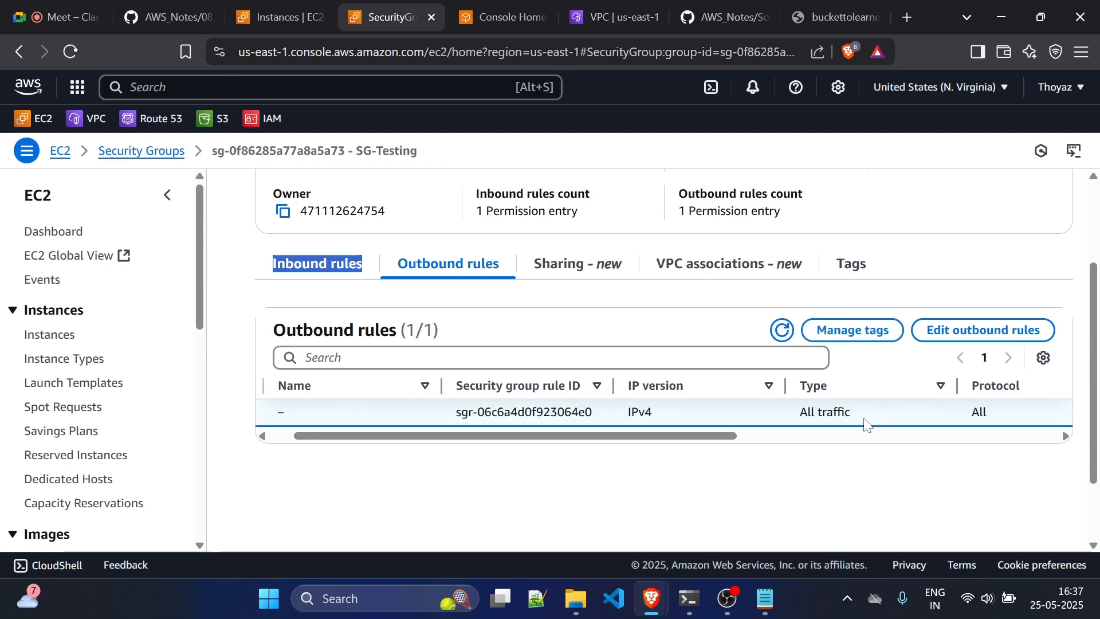
scroll(866, 424, right, 5)
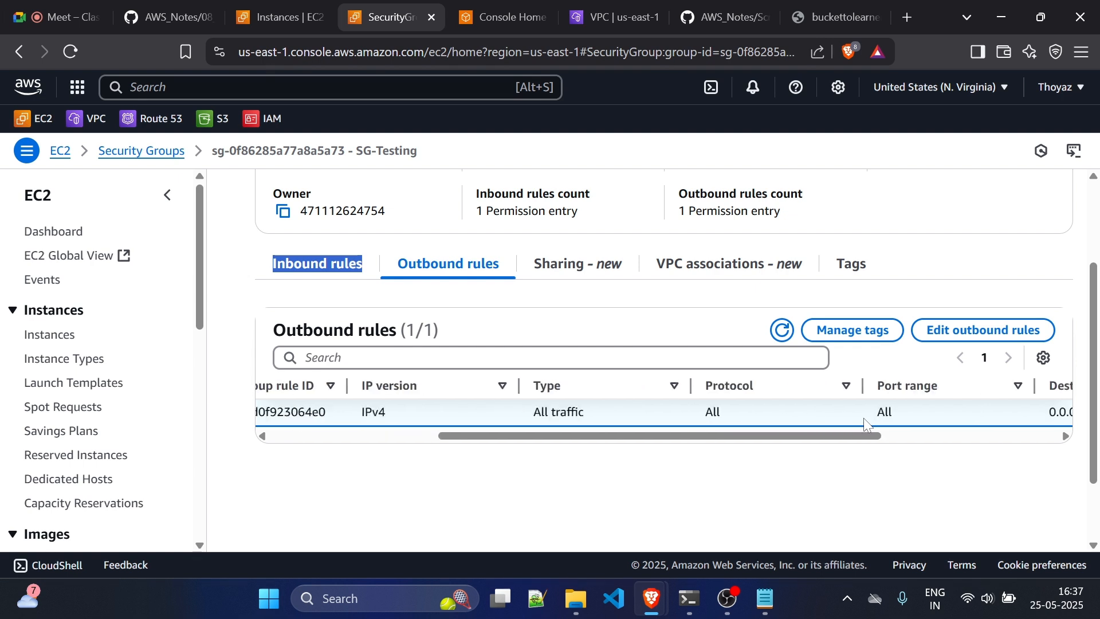
scroll(864, 421, left, 5)
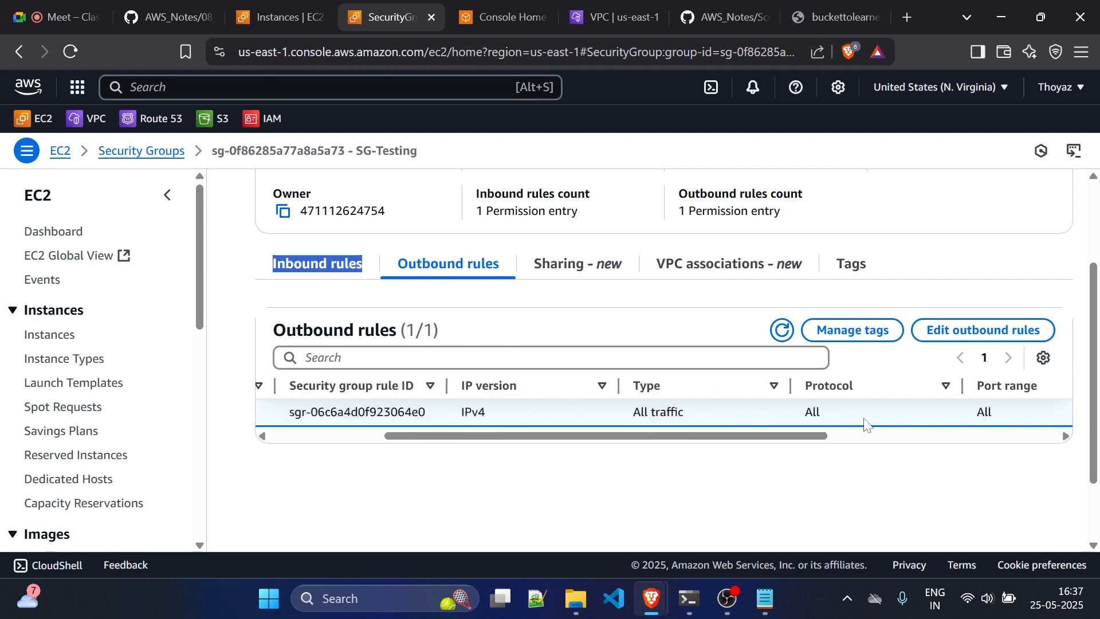
Delete SG-Testing's all-traffic outbound rule and save the outbound rules.
click(1021, 339)
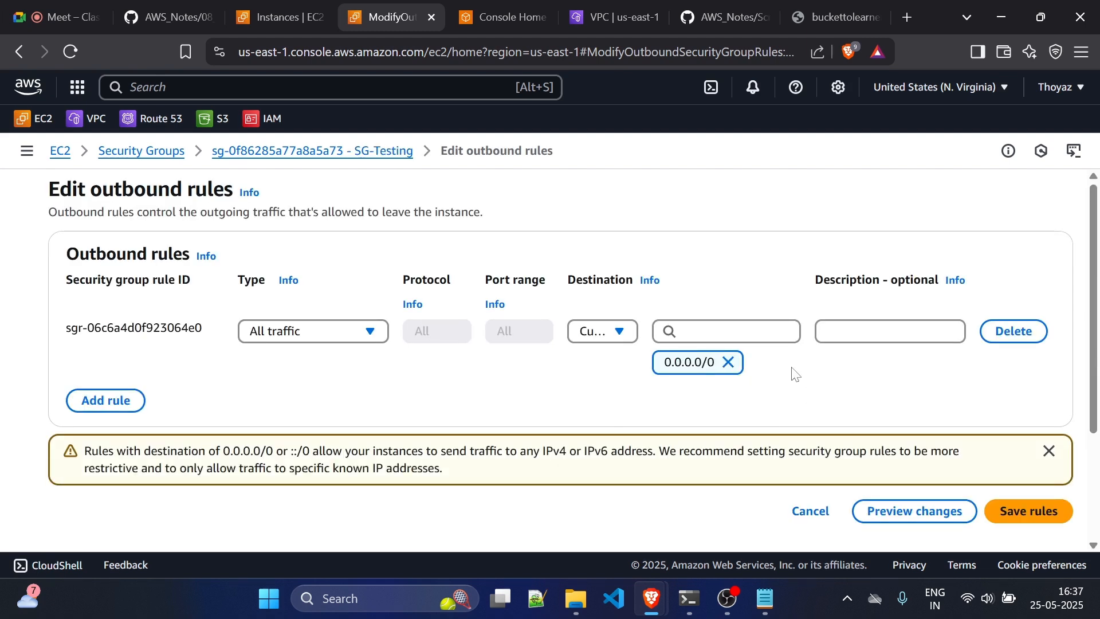
click(1013, 331)
click(1025, 396)
Switch to the terminal and test whether the open SSH session still responds by entering several blank lines.
key(alt+Tab)
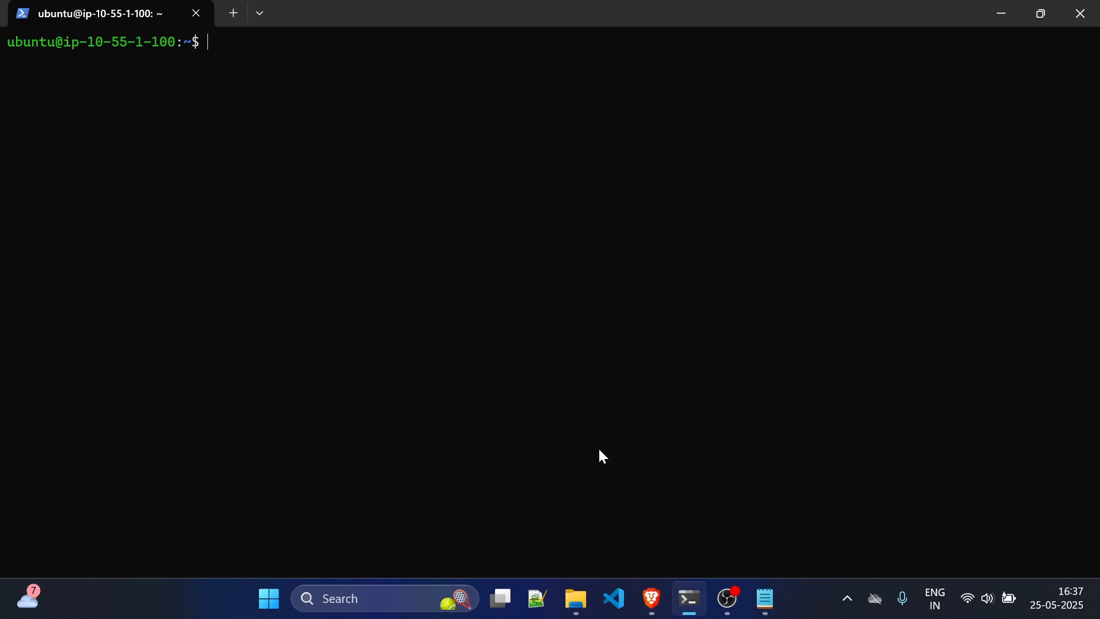
key(Return)
key(Return)
key(Return)
key(Return)
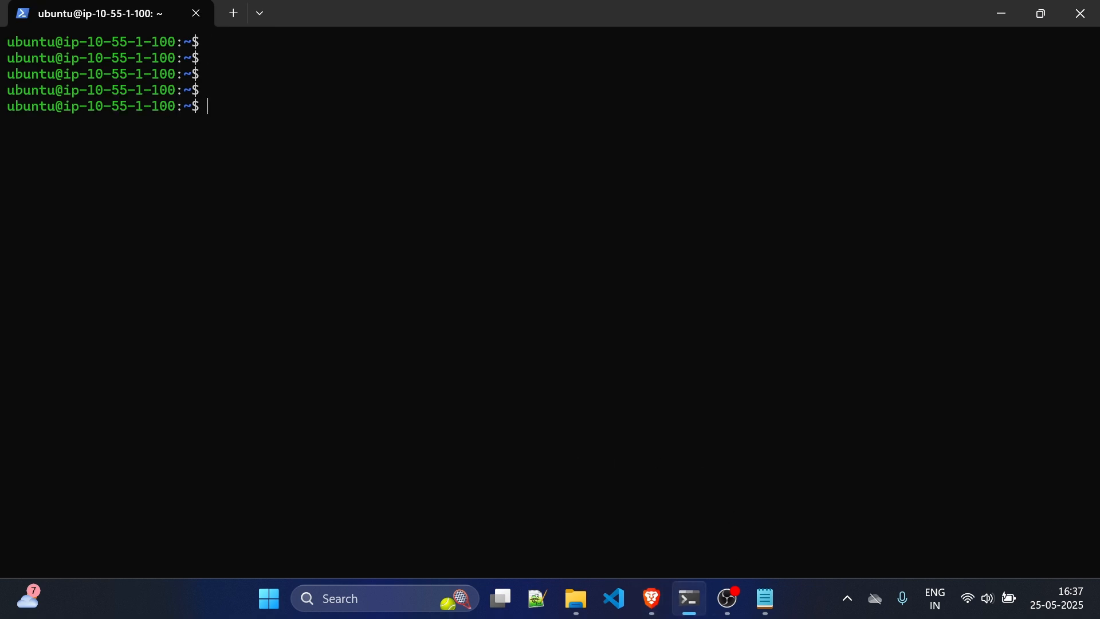
key(Return)
Return to the browser and check SG-Testing's outbound rules list, followed by its inbound rules list.
key(alt+Tab)
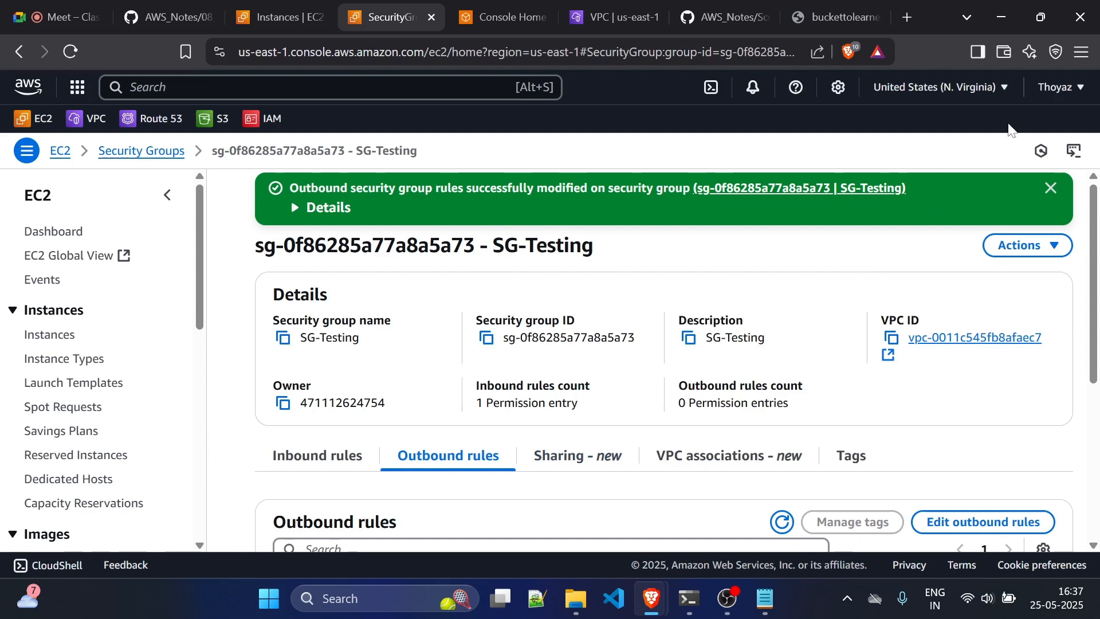
click(1051, 187)
scroll(626, 456, down, 5)
scroll(367, 338, up, 3)
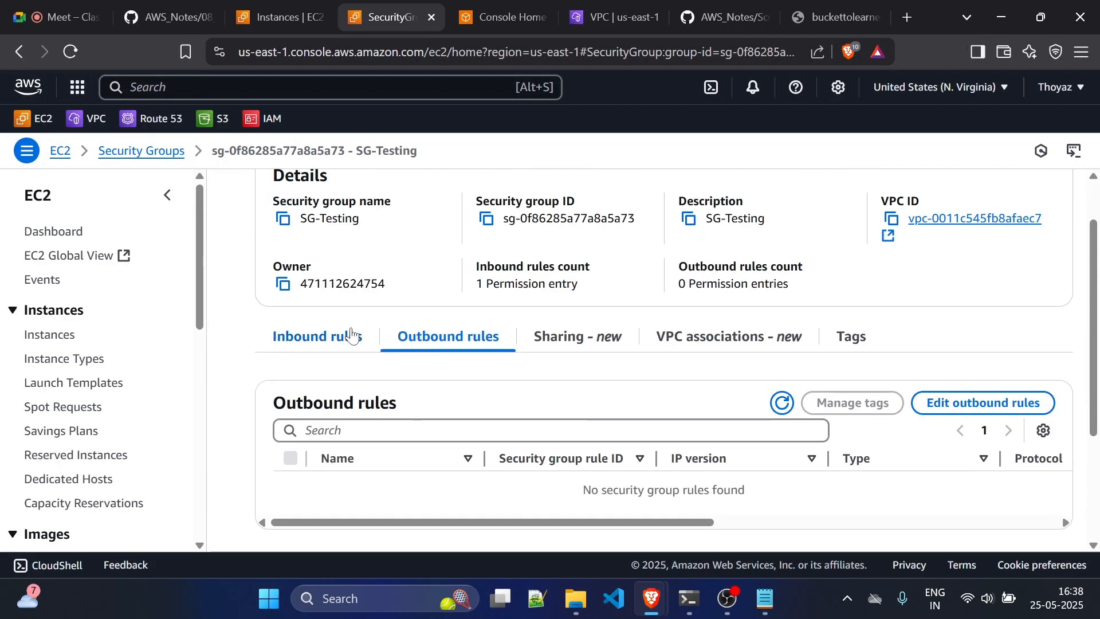
click(351, 336)
scroll(484, 435, down, 1)
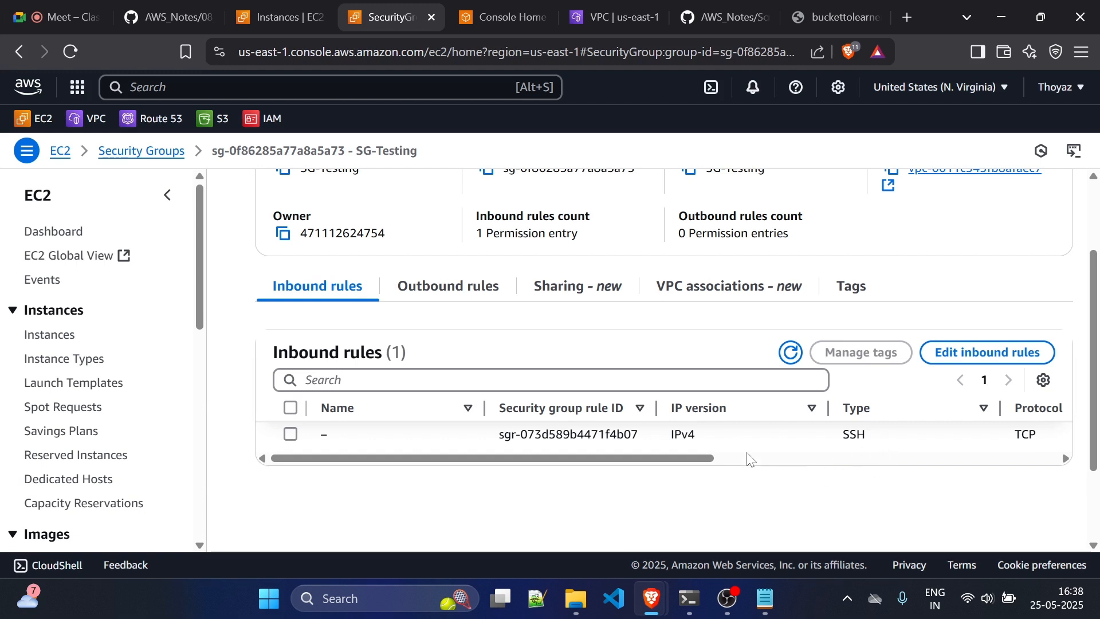
Check SG-Testing's inbound rule columns and copy the SG-NACL instance's public IPv4 address.
scroll(723, 431, right, 3)
scroll(723, 431, left, 3)
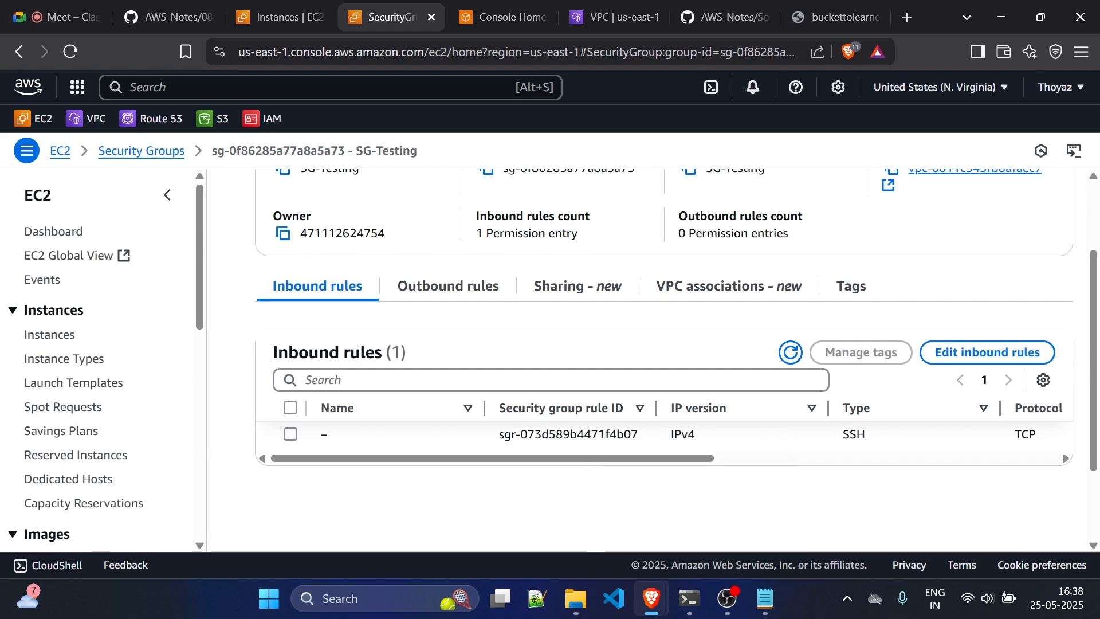
click(269, 8)
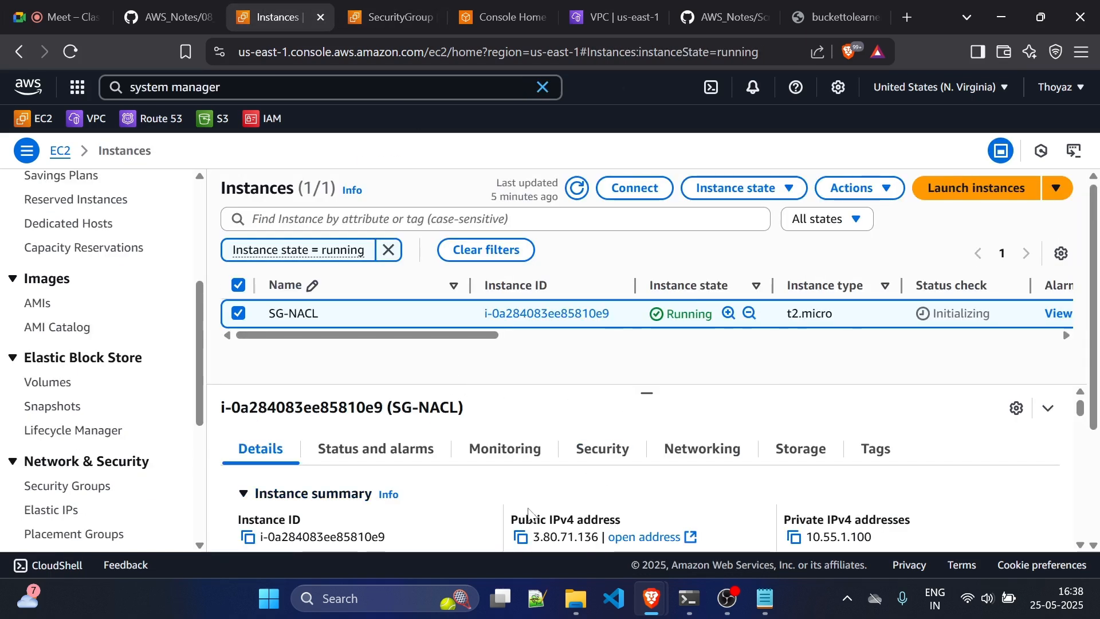
click(521, 537)
Switch to the terminal, ping 3.80.71.136 from a new PowerShell tab, and close that tab.
click(693, 597)
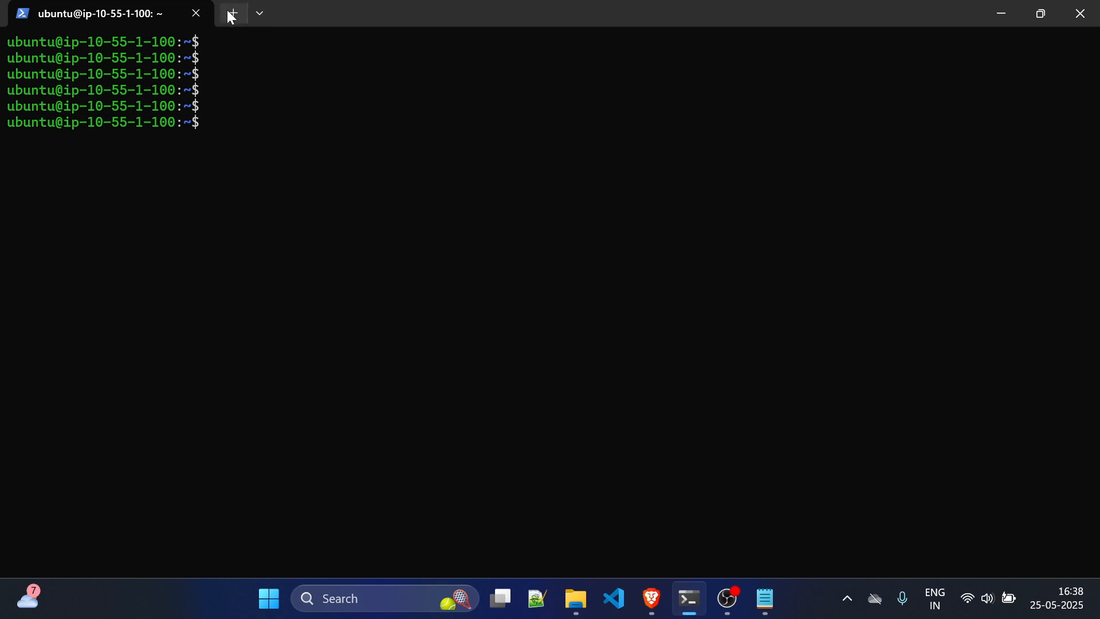
click(232, 16)
text(pin)
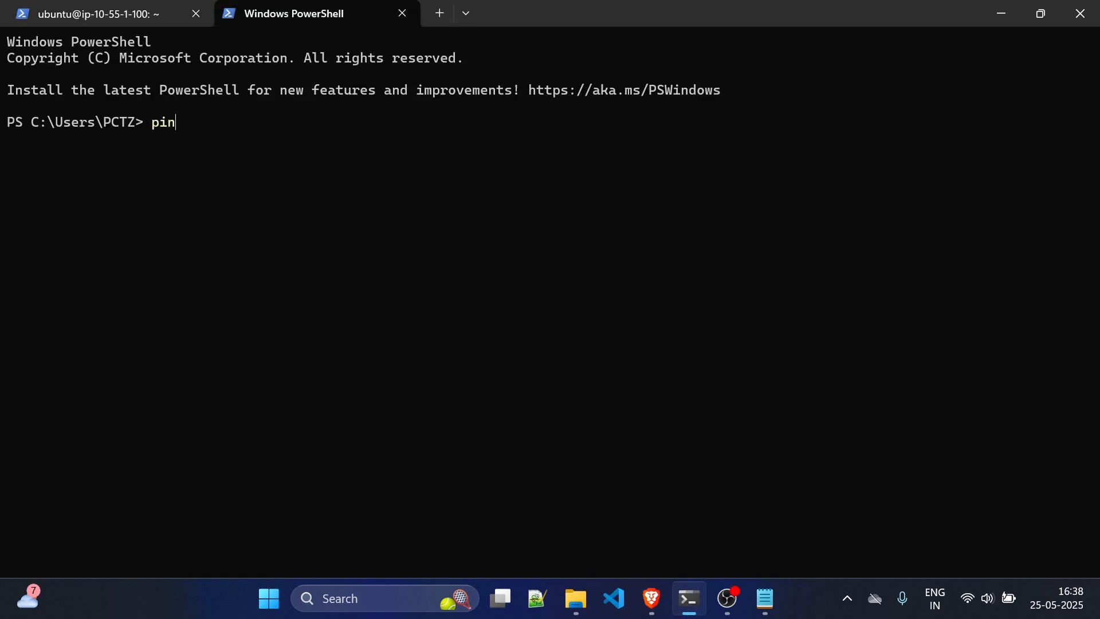
text(g)
key(ctrl+v)
key(Return)
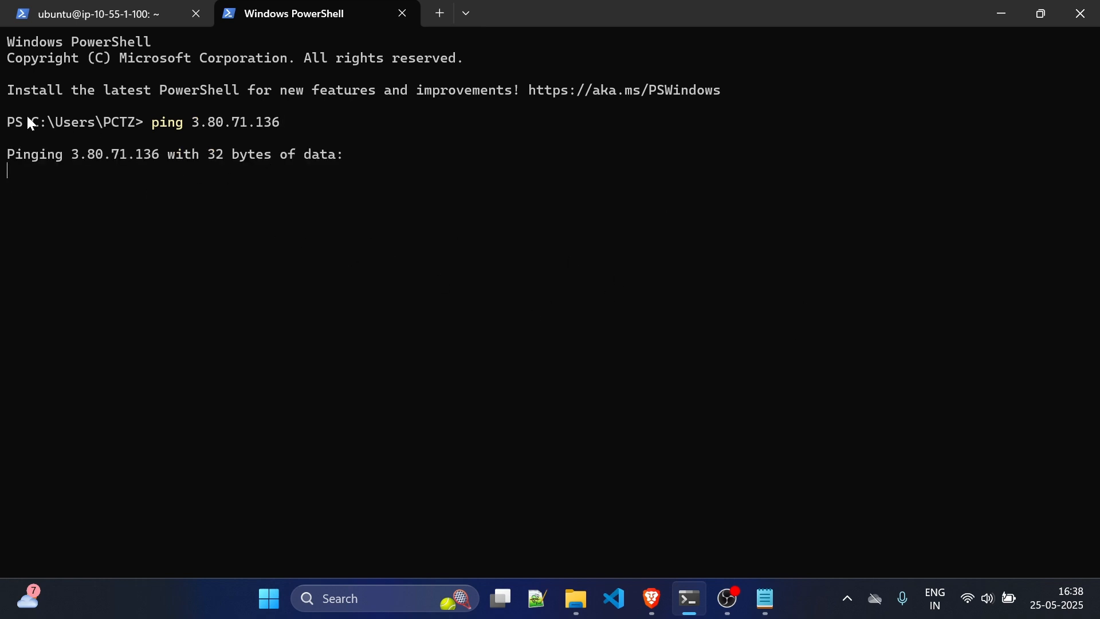
drag(9, 126, 187, 183)
key(ctrl+c)
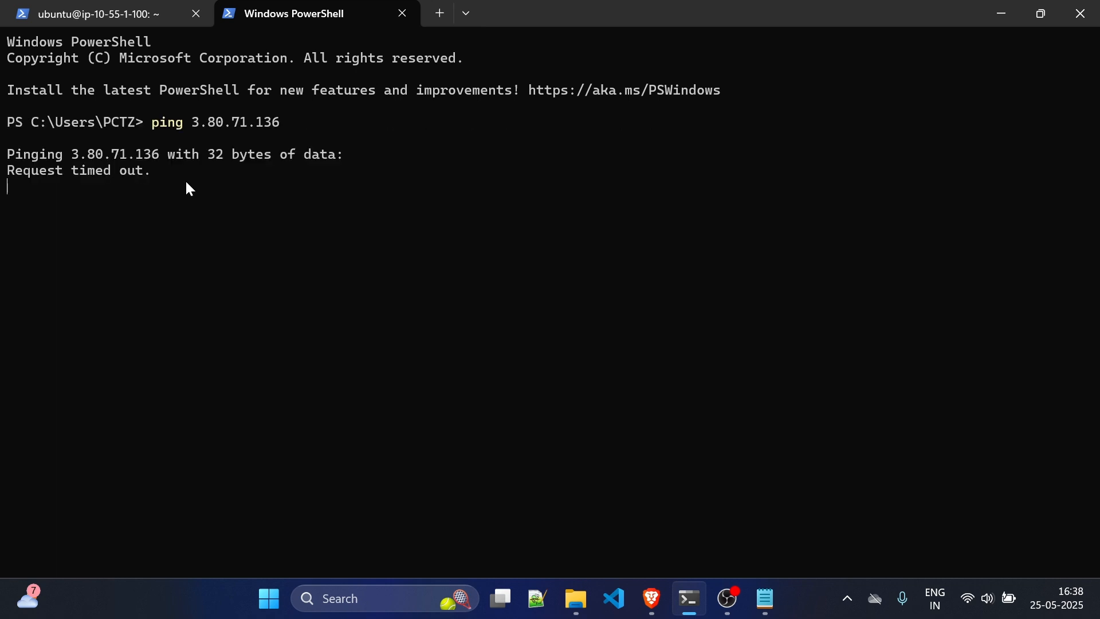
click(403, 13)
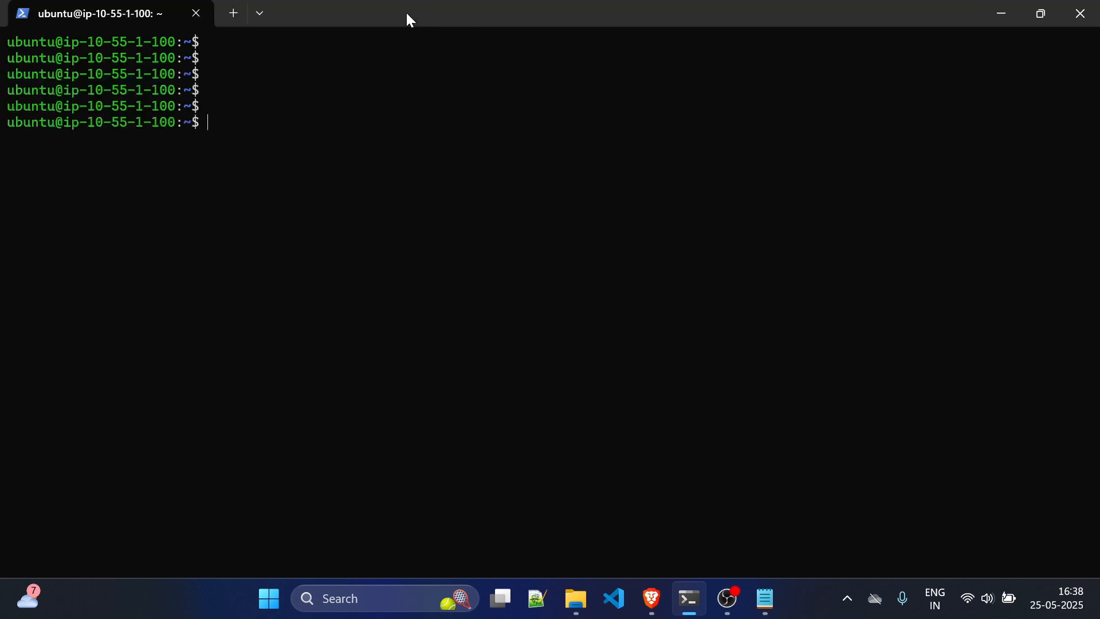
Ping 3.80.71.136 again from a fresh PowerShell tab and interrupt the command to get back to the prompt.
click(234, 13)
text(ping 3.80.71.136)
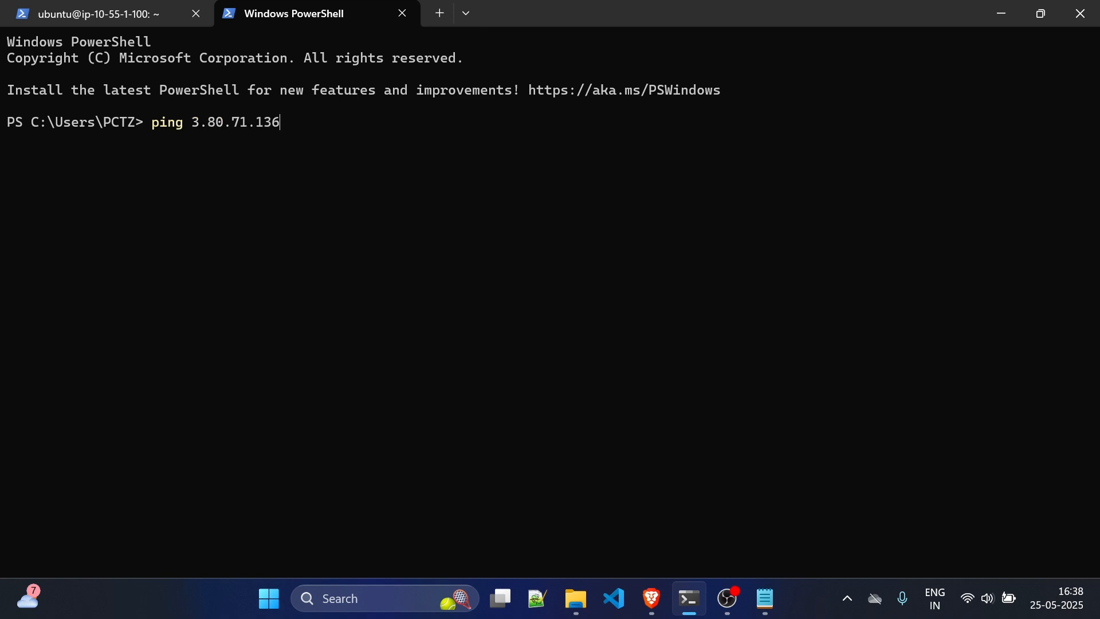
key(Return)
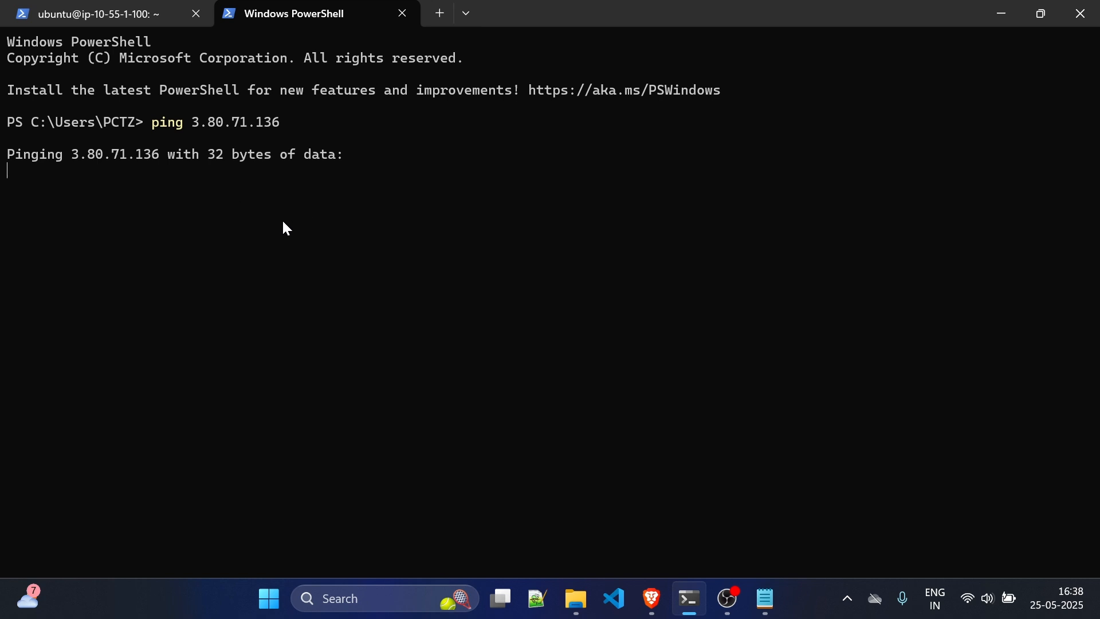
key(ctrl+c)
key(Return)
key(Return)
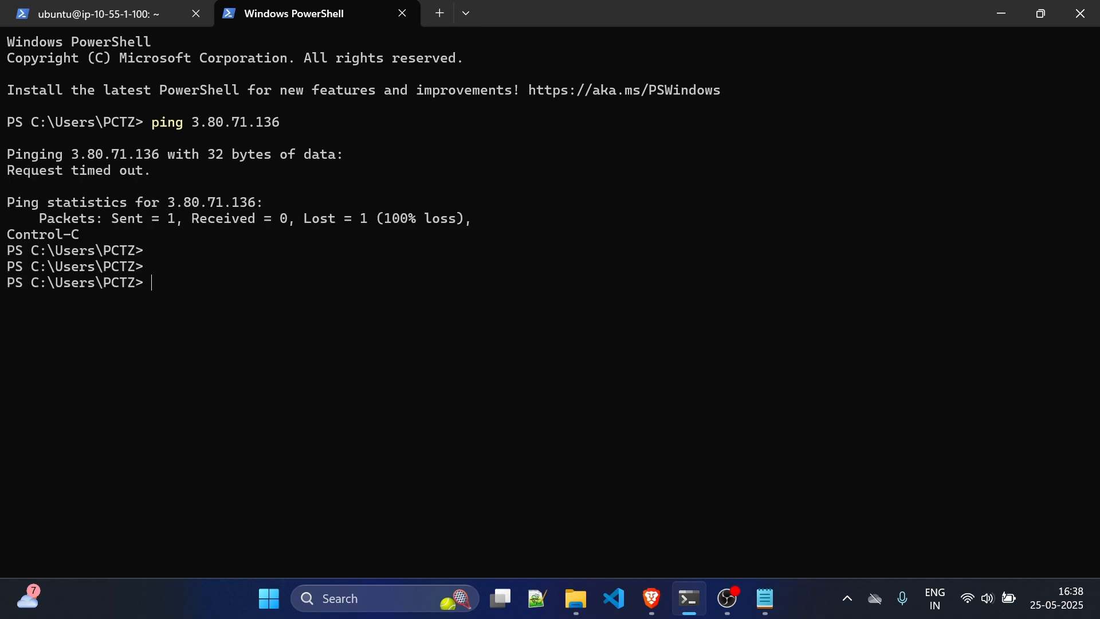
Test port 22 on 3.80.71.136 with telnet, examine the SSH banner, and end the telnet session.
drag(281, 121, 159, 127)
click(218, 116)
text(telnet)
key(ctrl+v)
text(22)
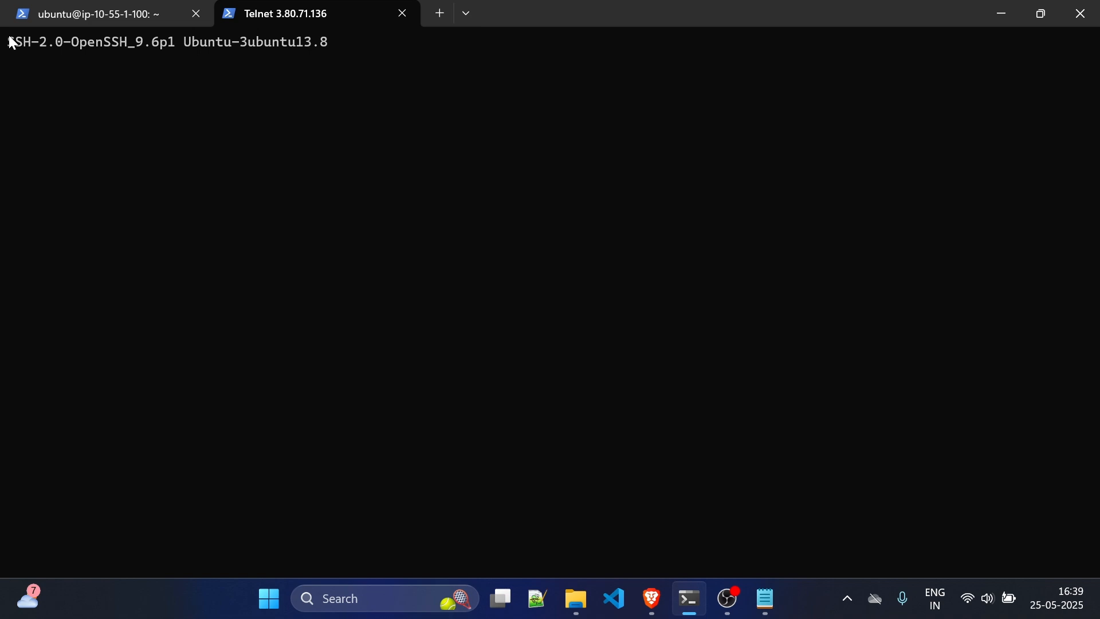
drag(25, 39, 335, 38)
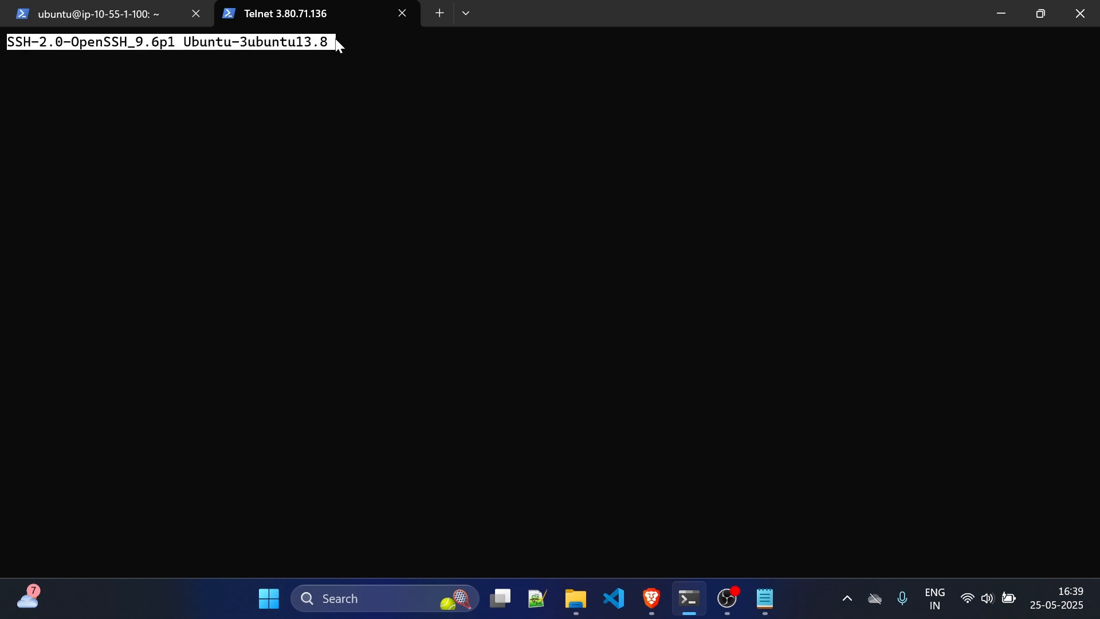
click(427, 79)
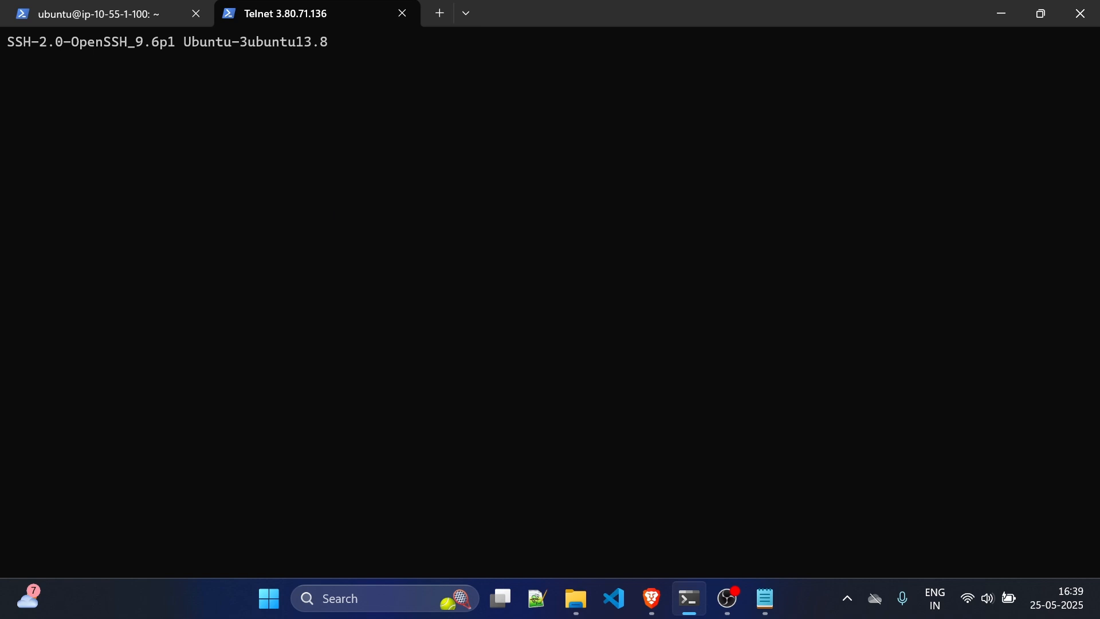
key(Return)
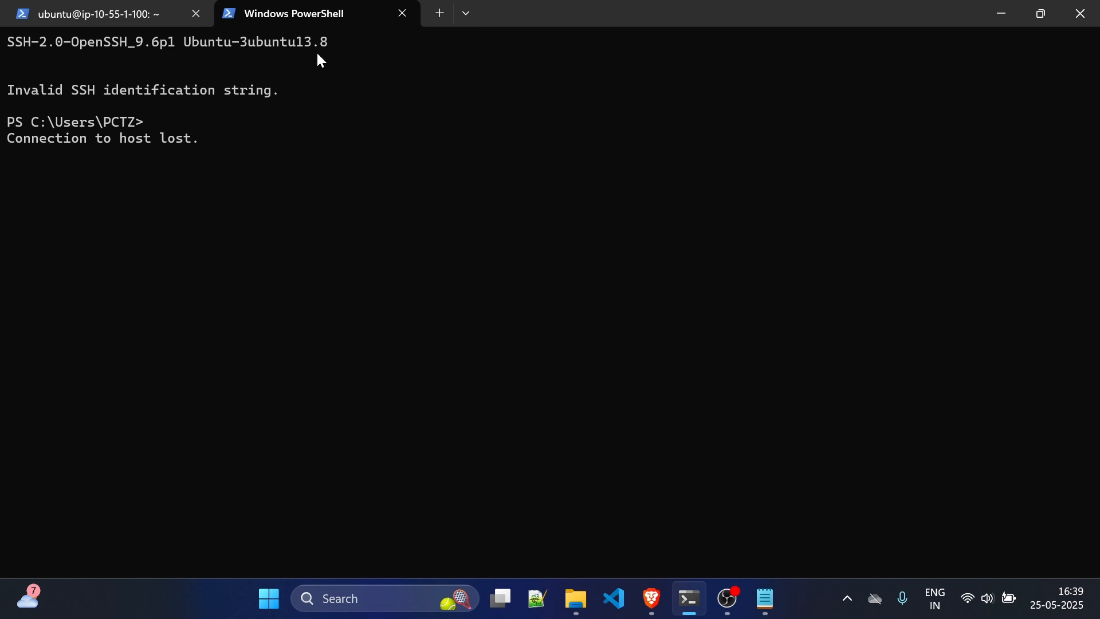
drag(324, 41, 187, 49)
click(427, 176)
Recall and copy the command telnet 3.80.71.136 22, and post it in the Google Meet in-call chat in the browser.
key(Up)
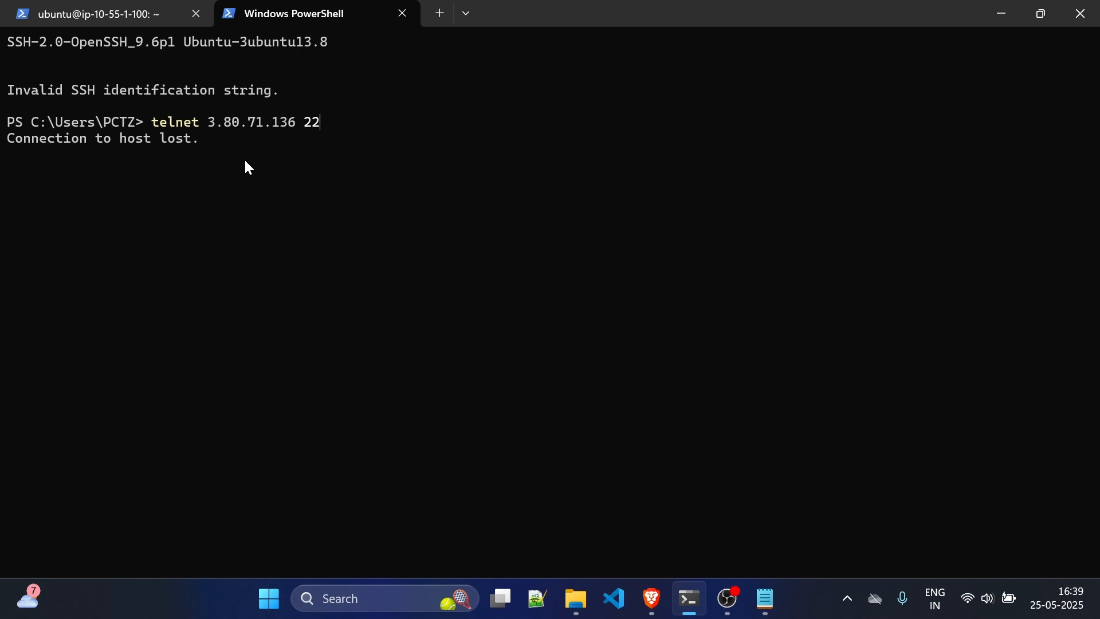
drag(319, 121, 159, 133)
key(ctrl+c)
mouse_move(644, 602)
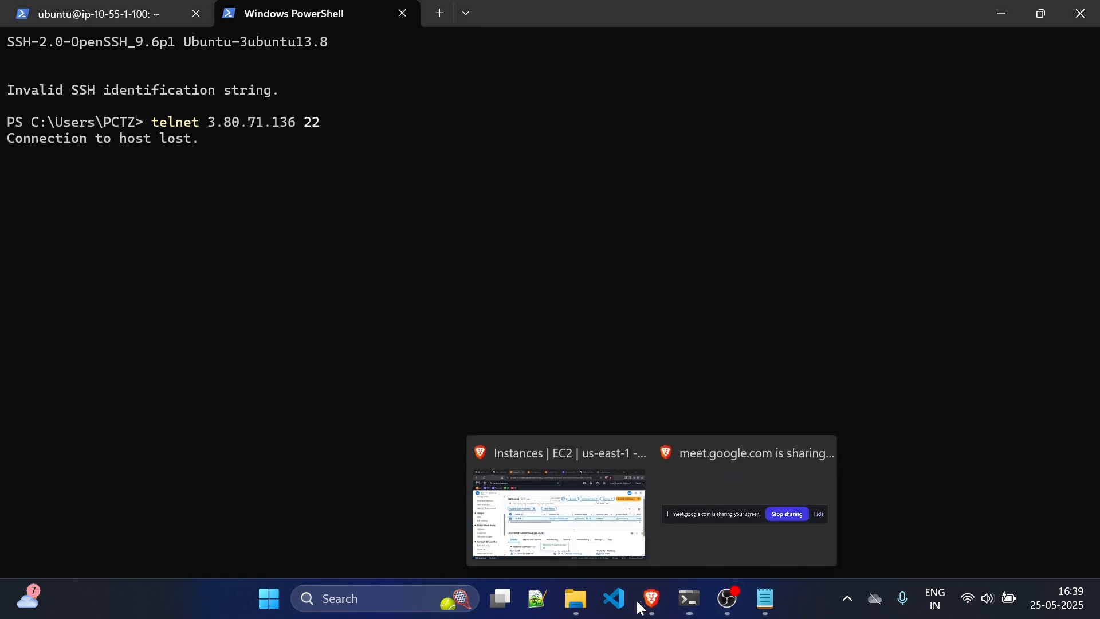
click(554, 505)
click(57, 16)
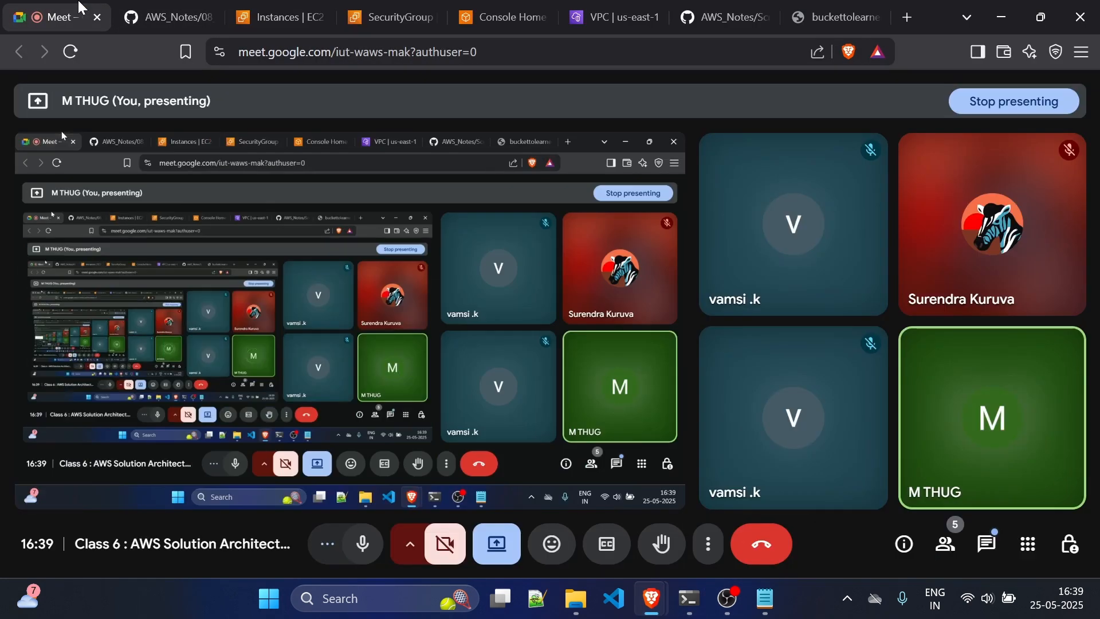
click(987, 545)
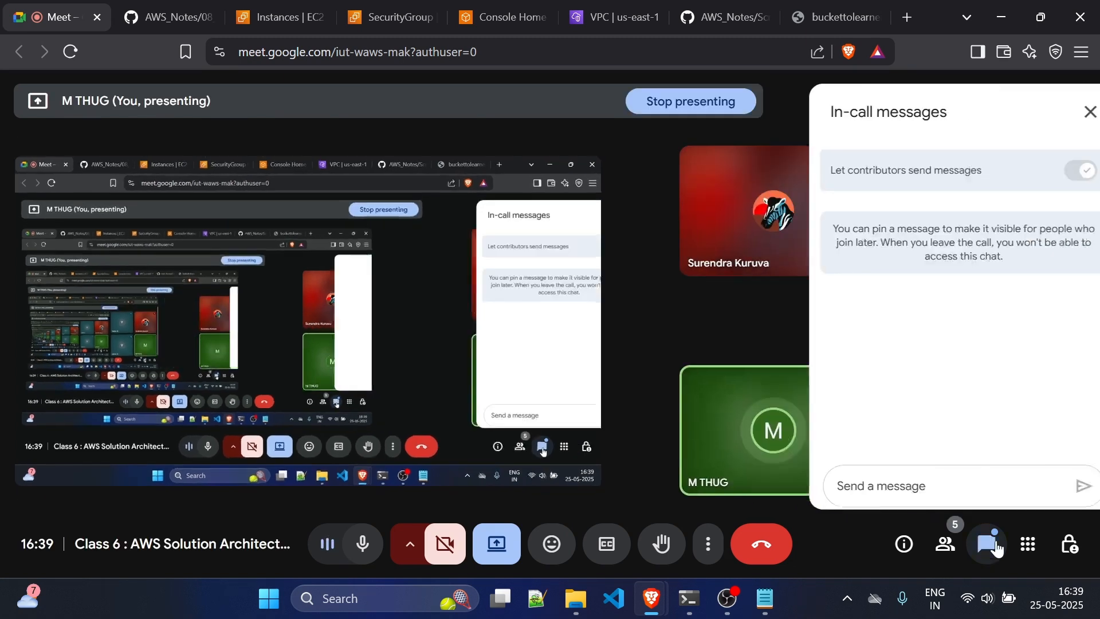
key(ctrl+v)
key(Return)
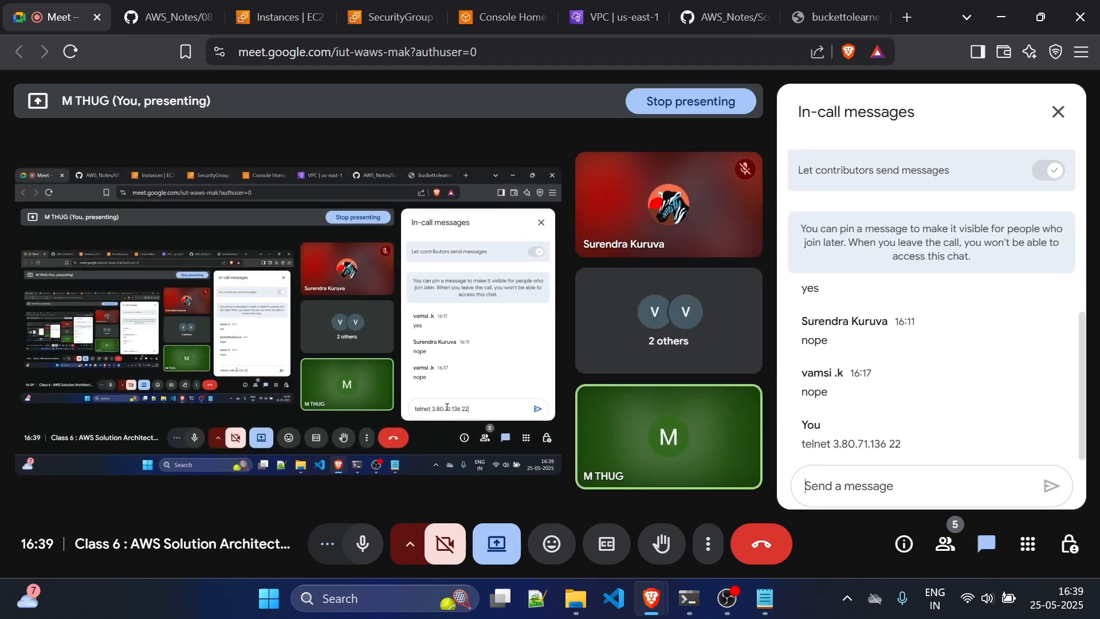
click(1058, 112)
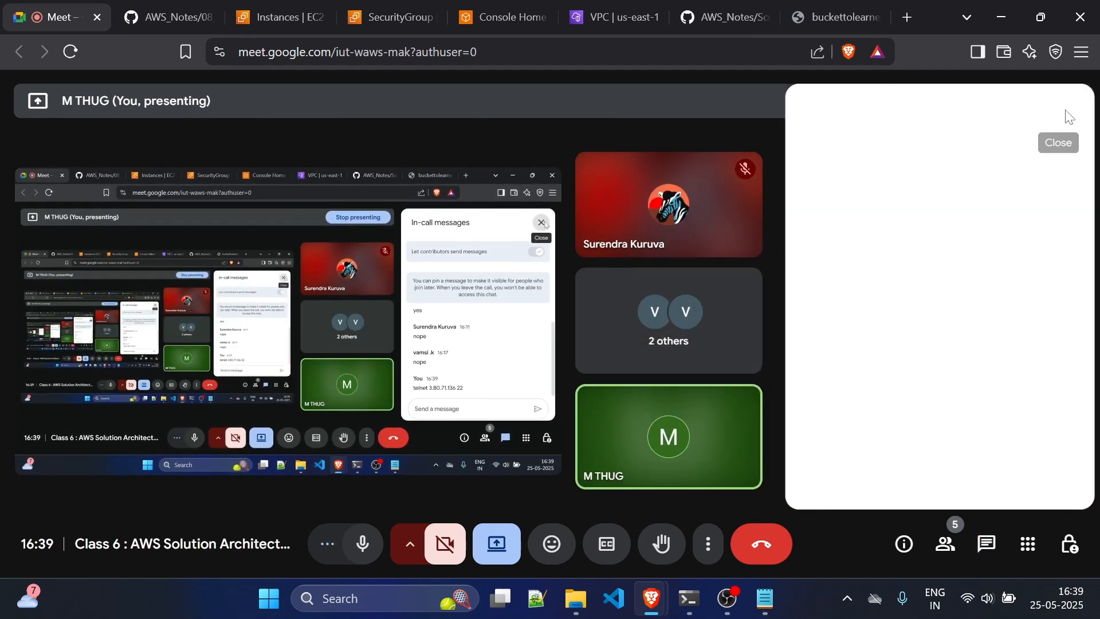
Return to the EC2 instances page and copy SG-NACL's public DNS name from the instance summary.
mouse_move(685, 615)
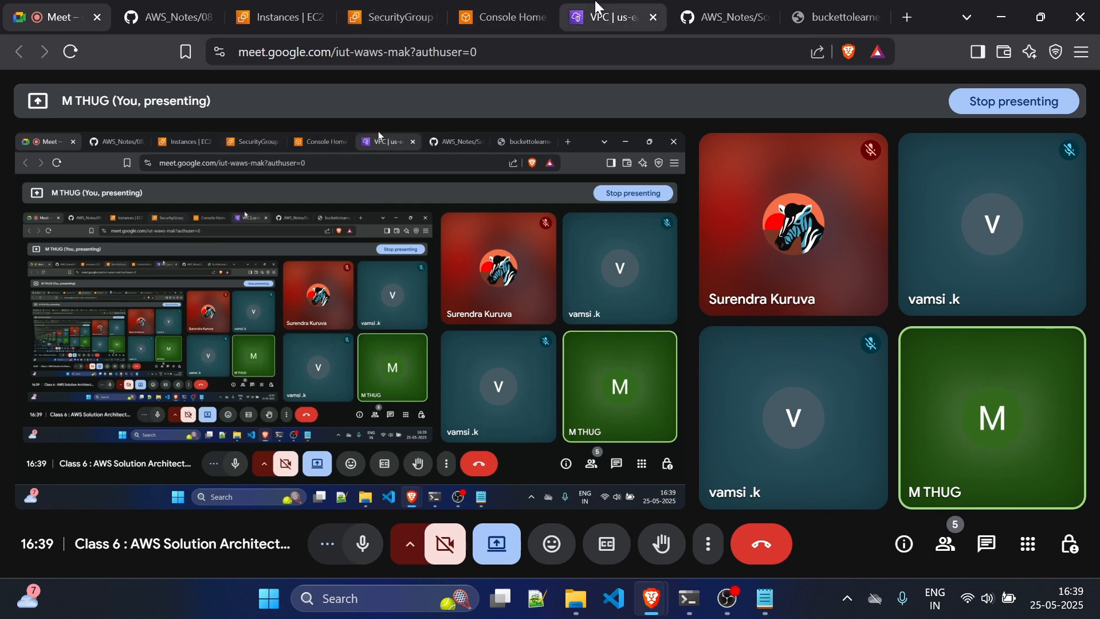
click(256, 7)
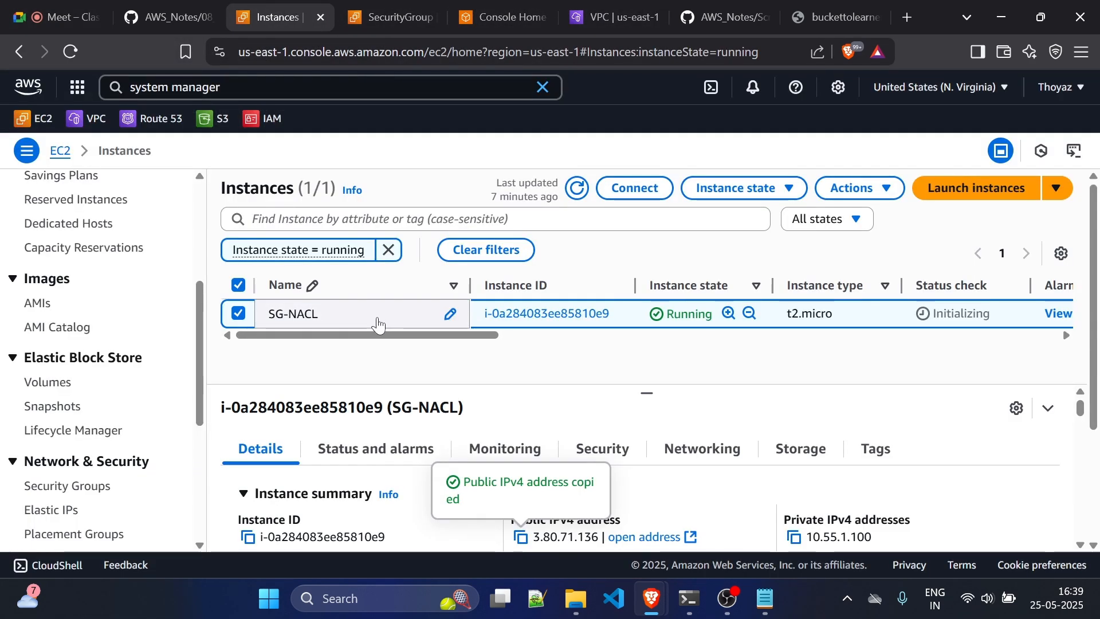
click(723, 17)
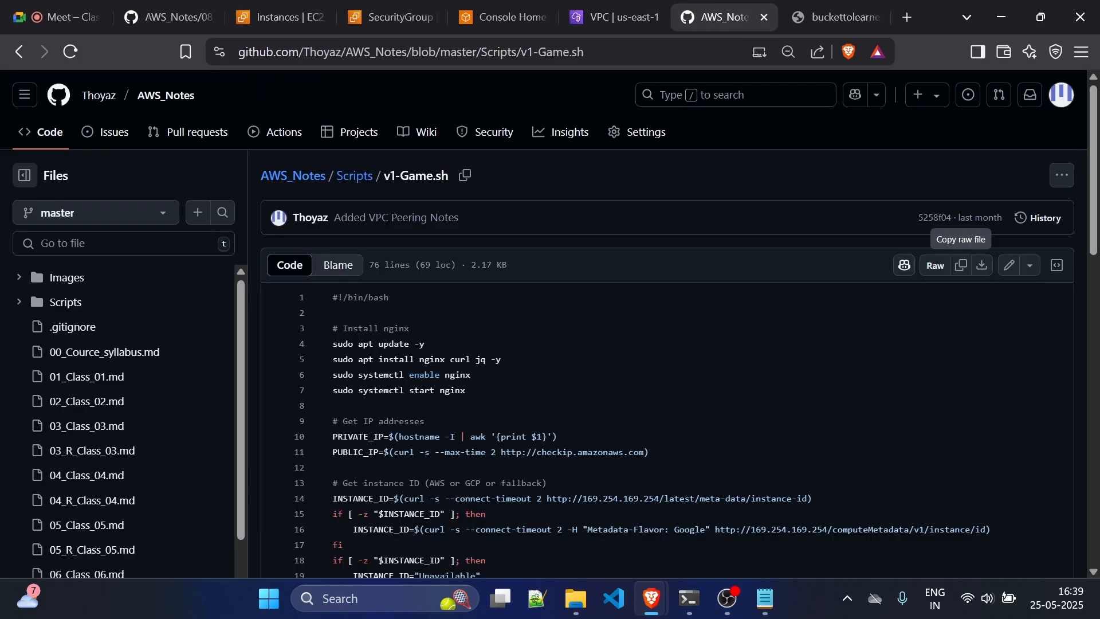
click(278, 18)
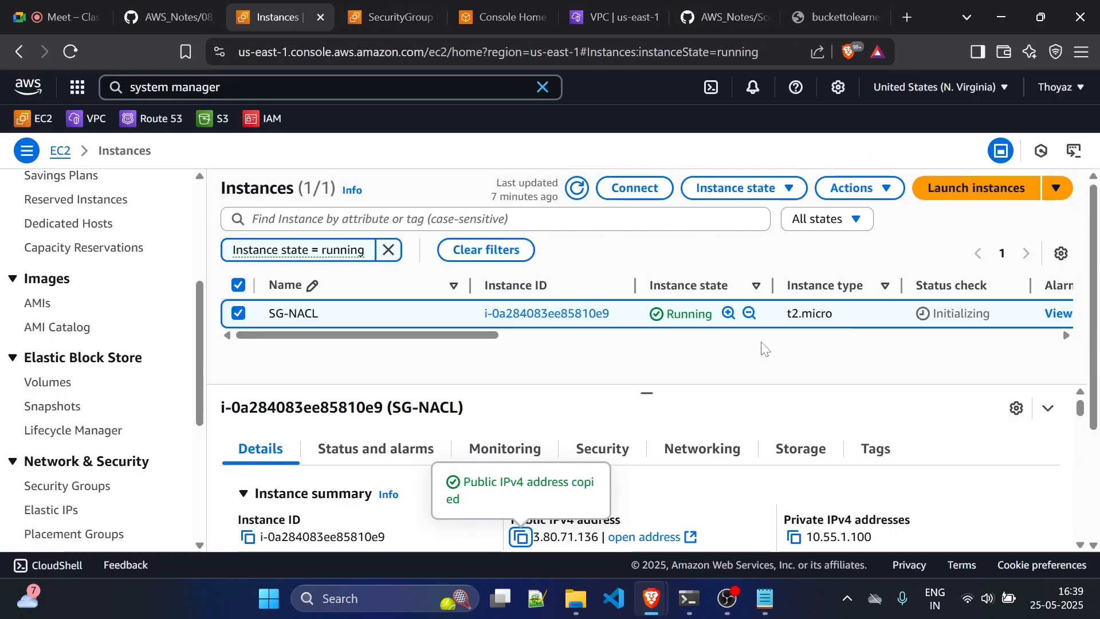
scroll(729, 360, down, 1)
scroll(729, 360, up, 1)
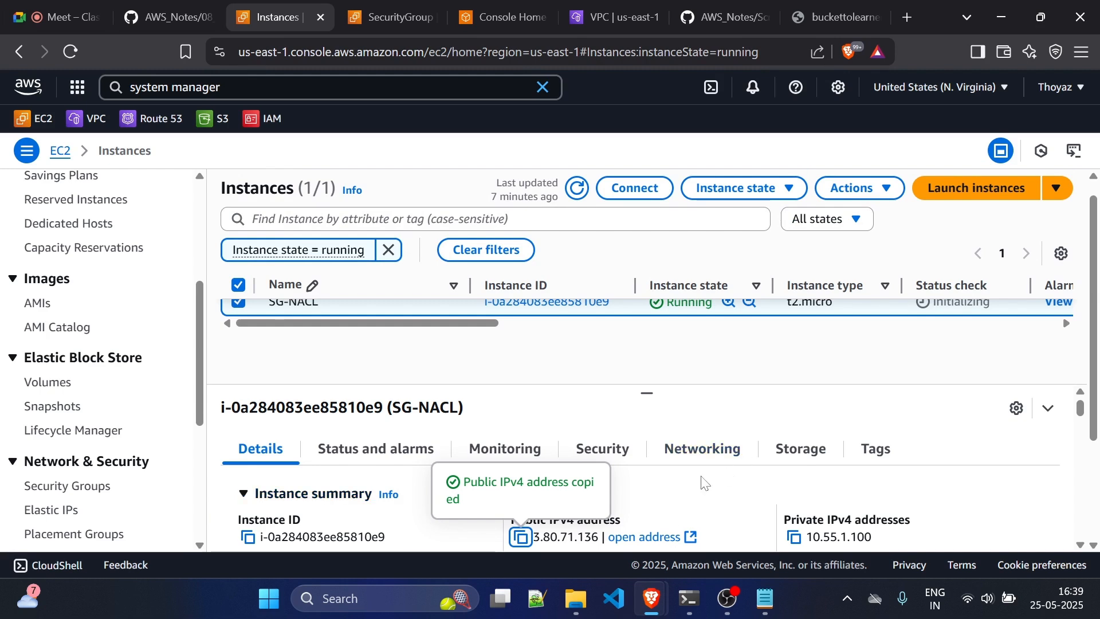
scroll(739, 484, down, 3)
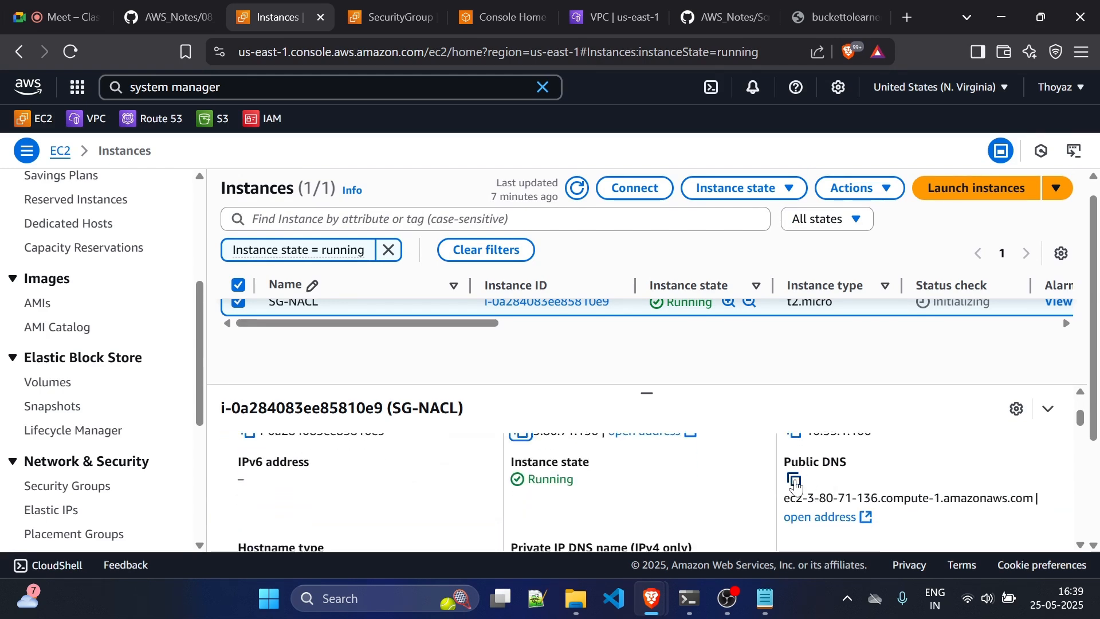
click(795, 480)
Try to load ec2-3-80-71-136.compute-1.amazonaws.com in a new browser tab, and retry it with :80 appended.
click(916, 16)
key(ctrl+v)
key(Return)
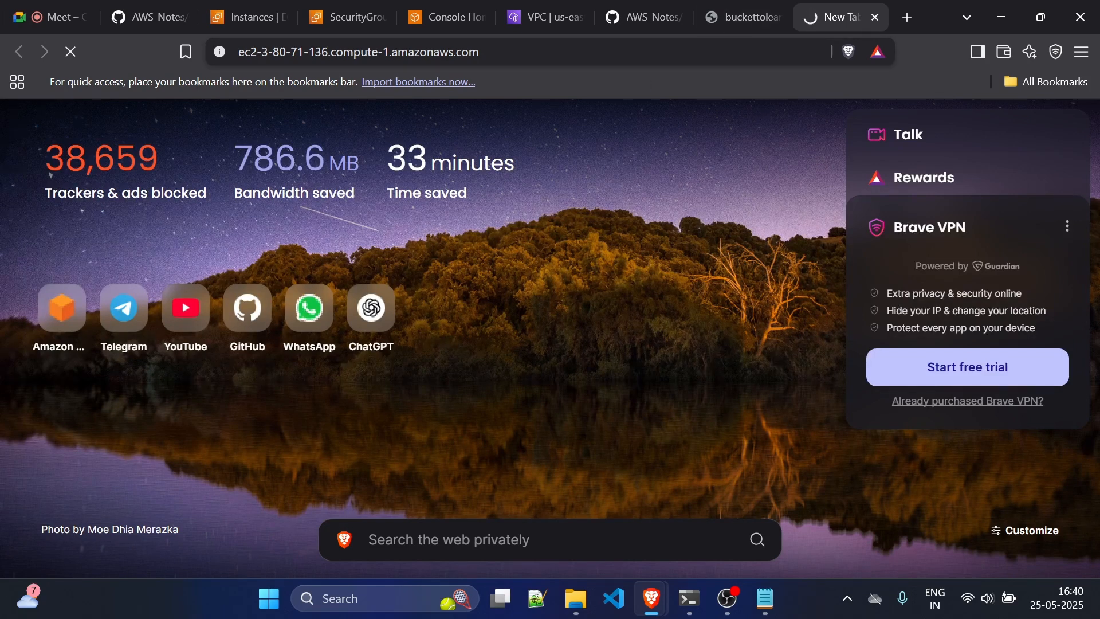
click(544, 52)
click(544, 52)
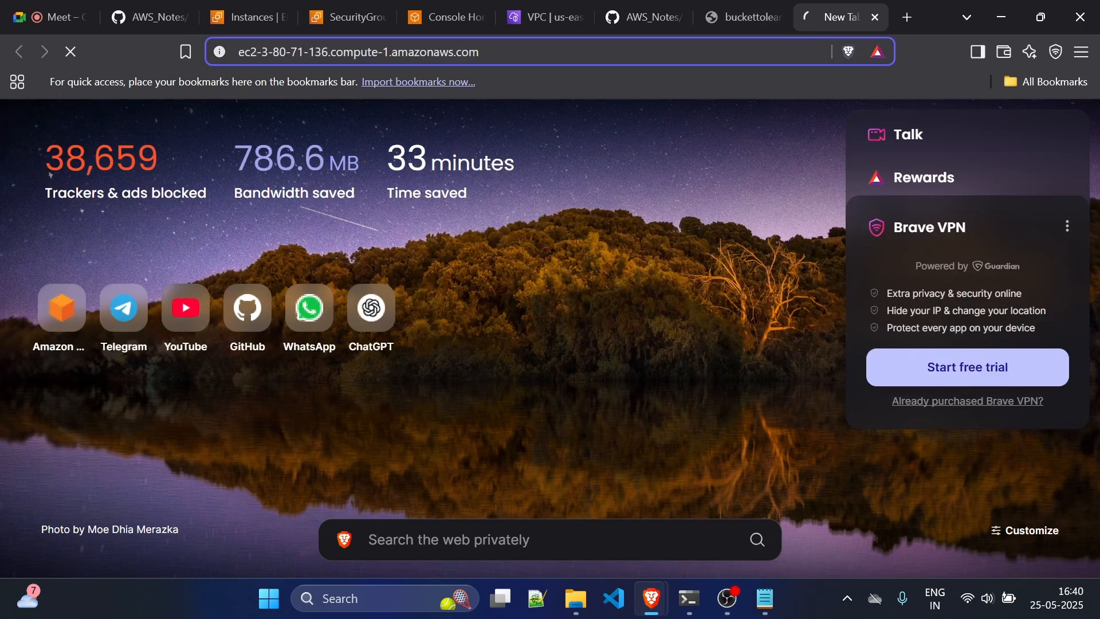
text(:80)
key(Return)
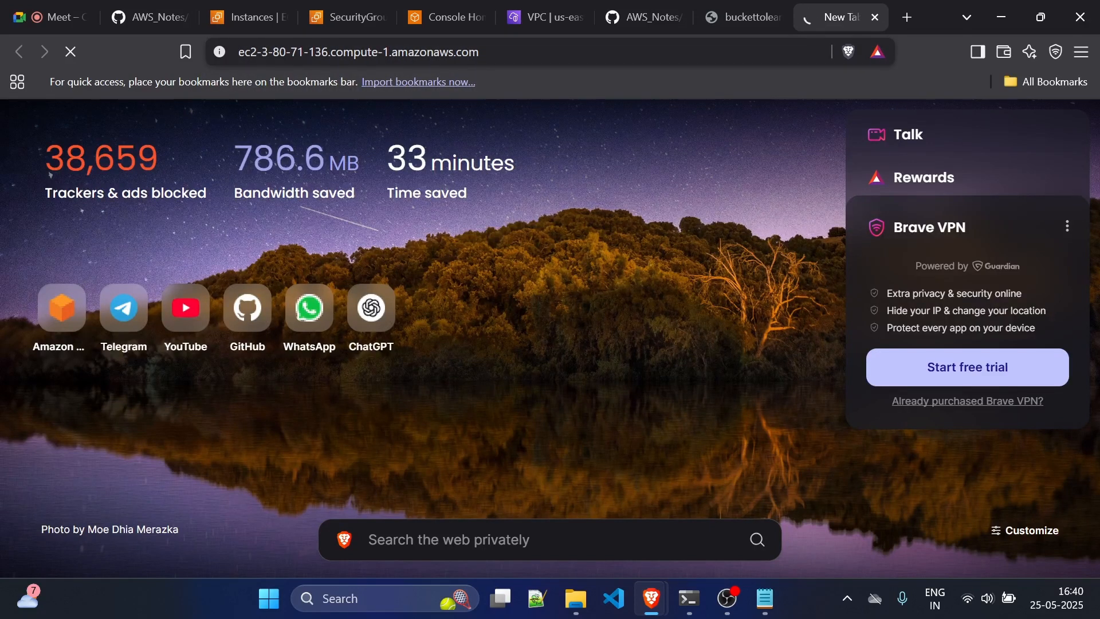
Copy the instance's web address and post it in the Google Meet in-call chat.
click(424, 50)
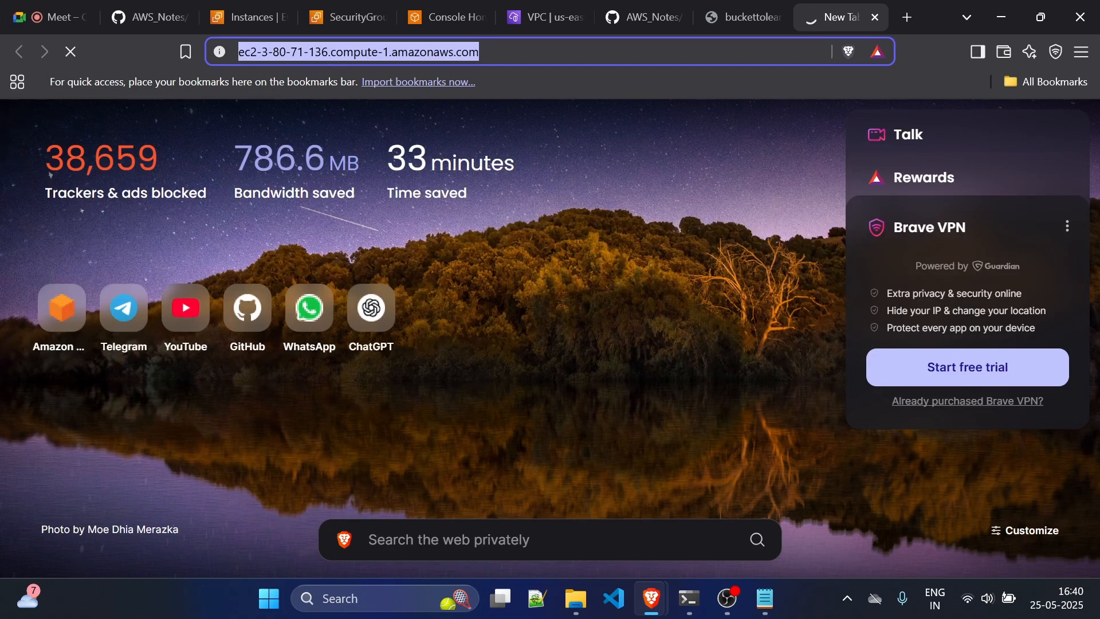
click(53, 17)
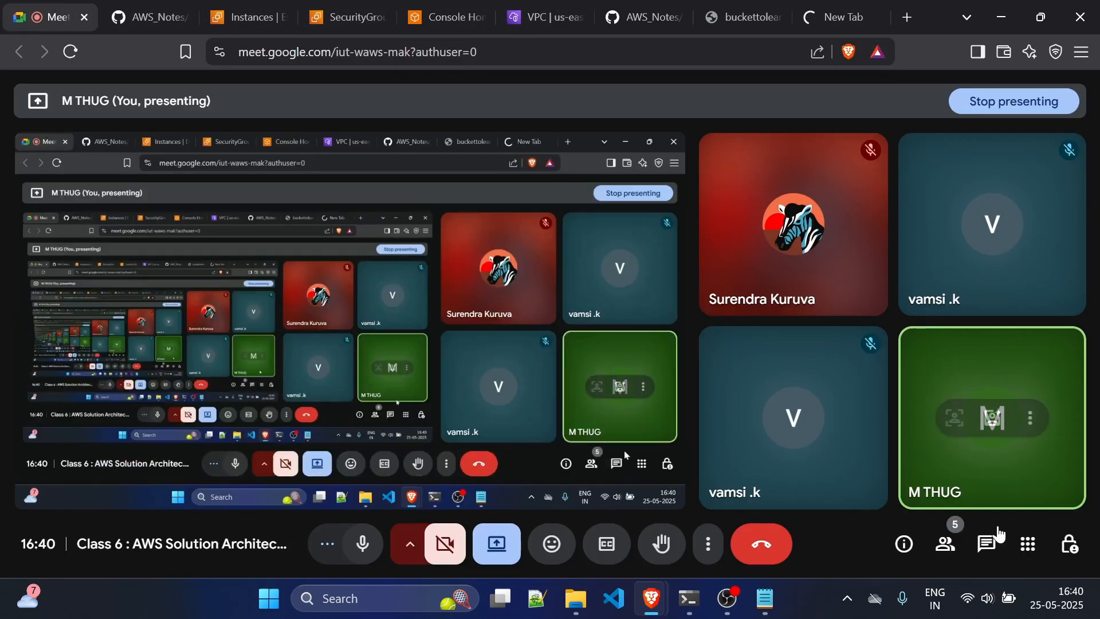
click(997, 536)
key(ctrl+v)
key(Return)
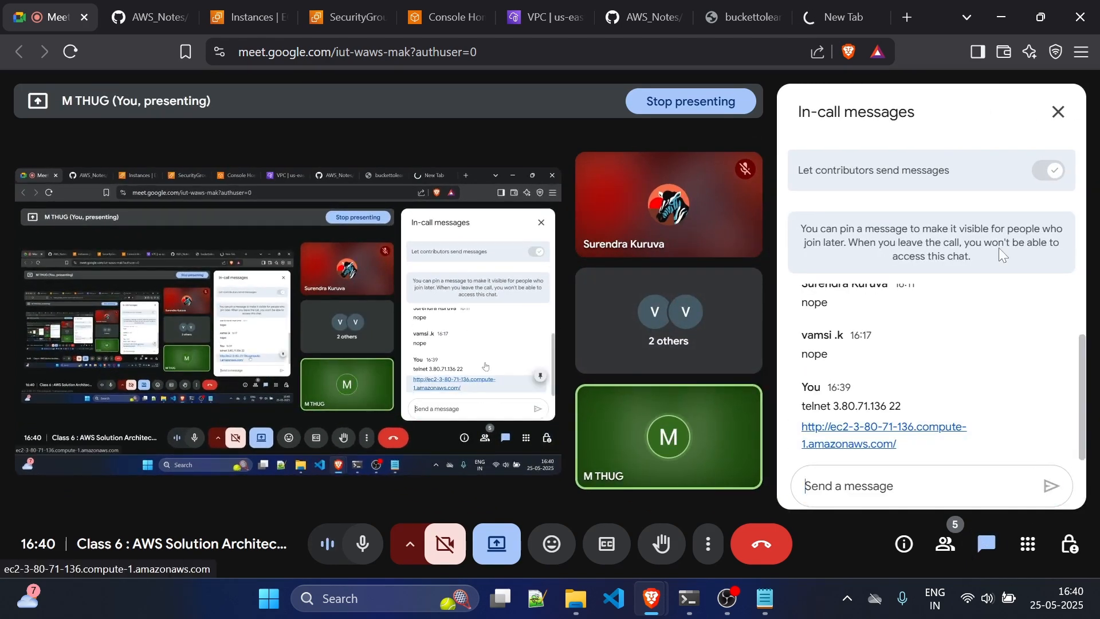
Review SG-Testing's inbound and outbound rules, comparing them with the stateful firewall diagram in the class notes.
click(257, 7)
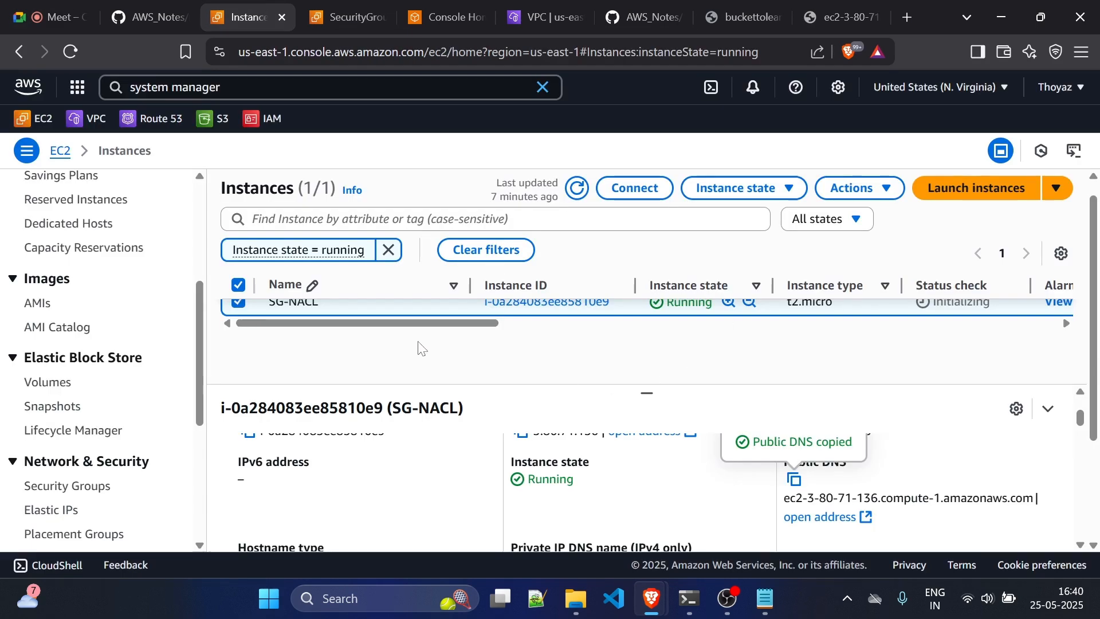
click(345, 8)
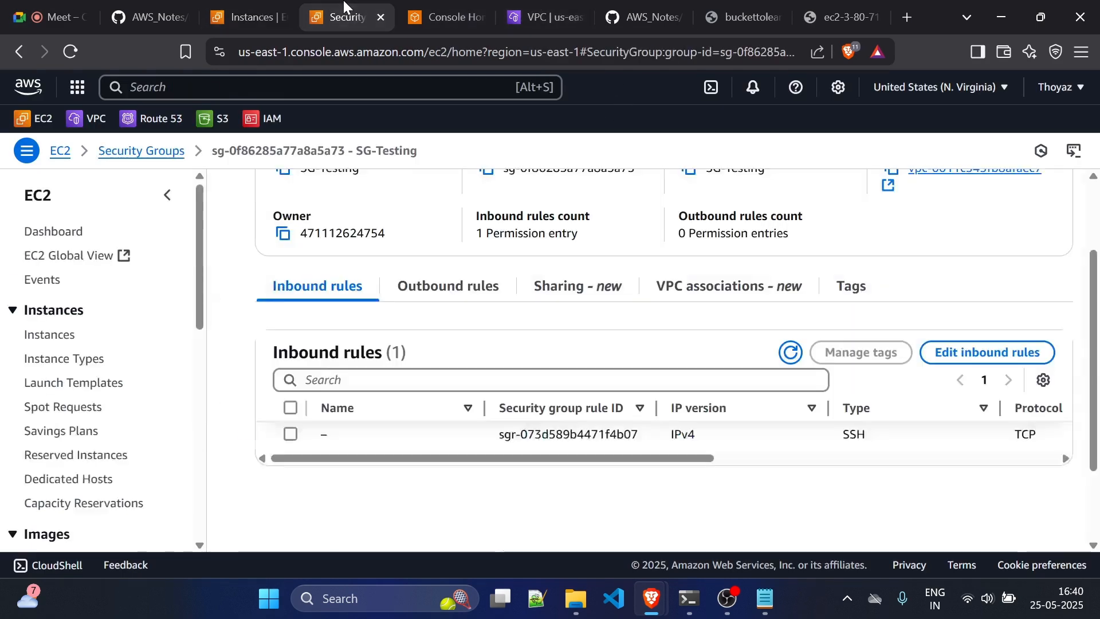
click(963, 358)
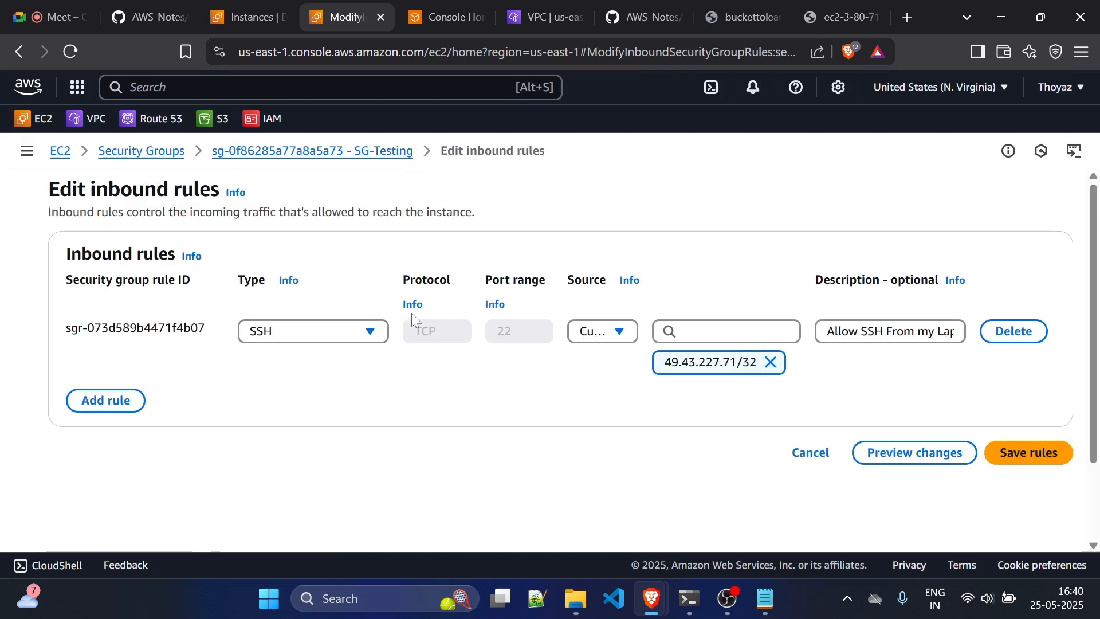
click(151, 7)
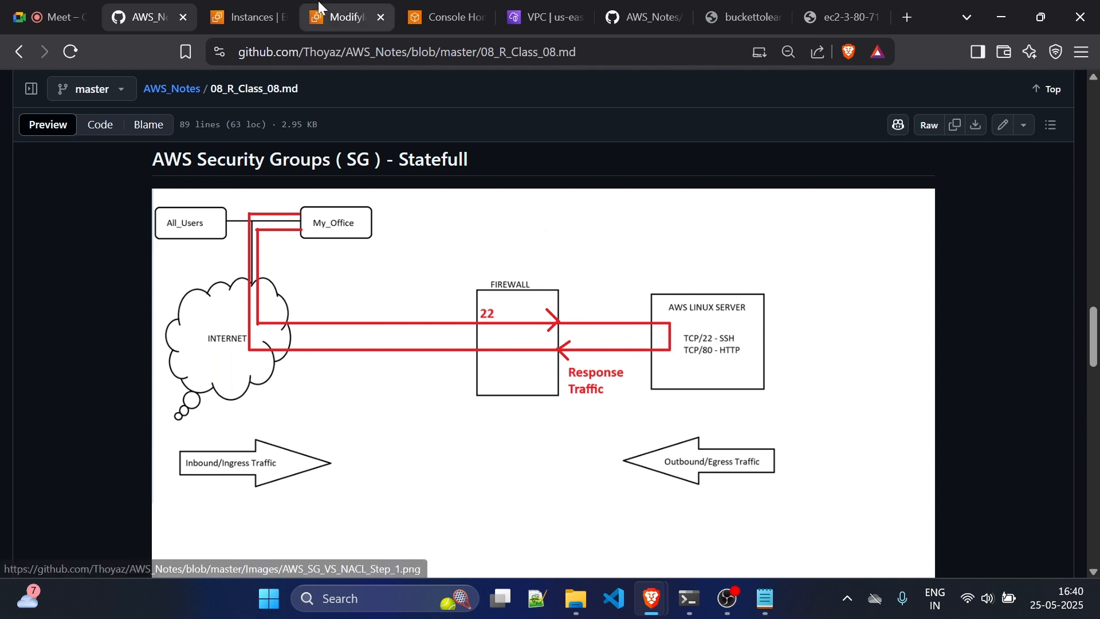
click(346, 17)
key(alt+Left)
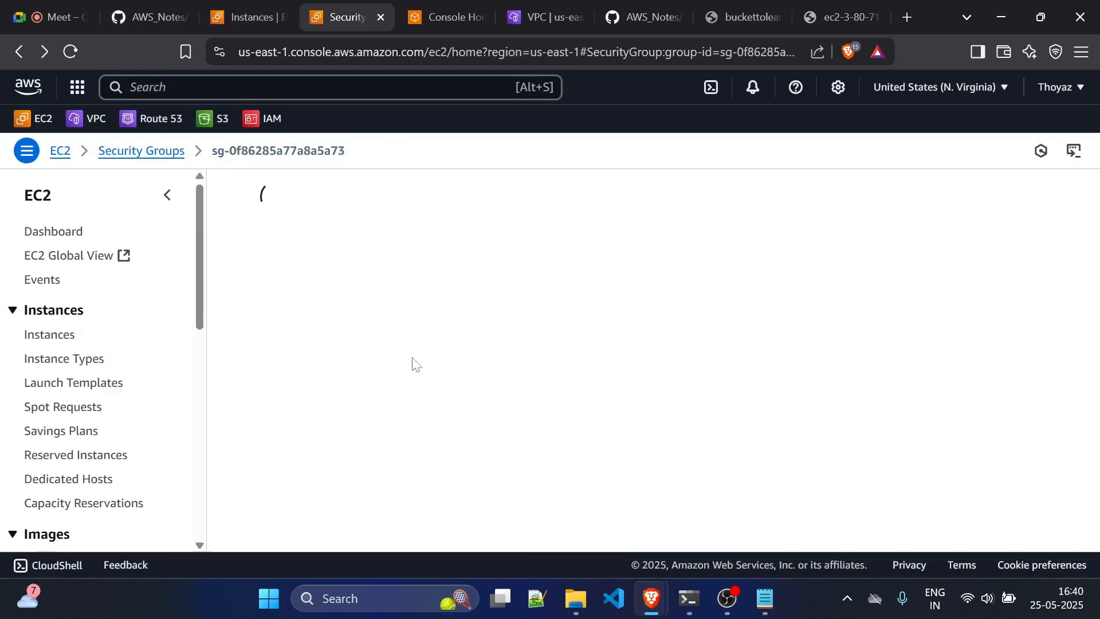
click(449, 414)
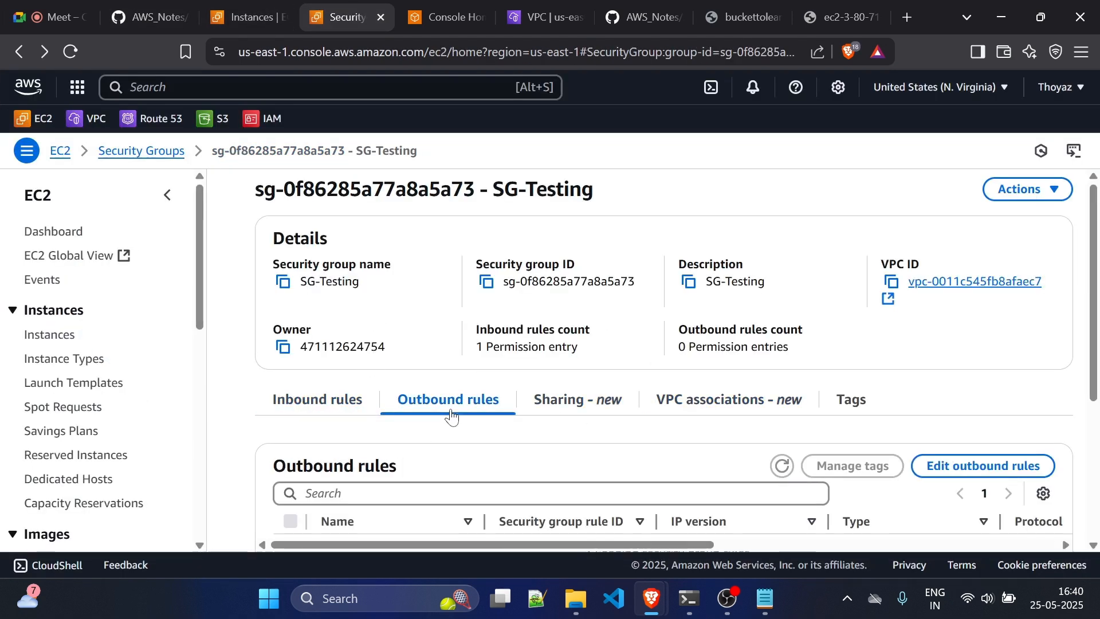
scroll(573, 458, down, 2)
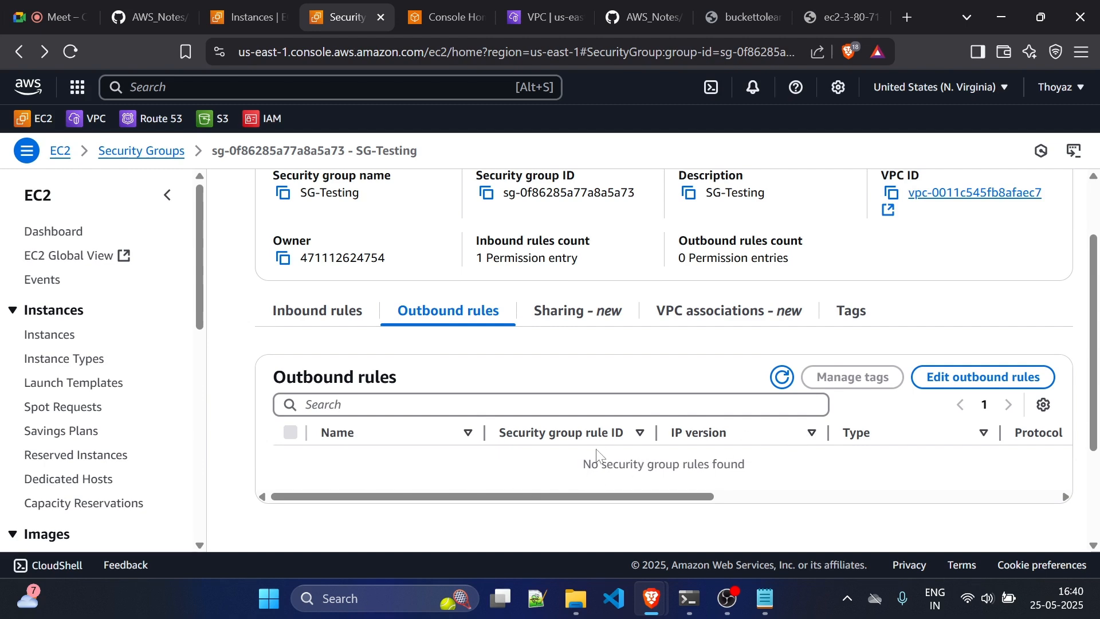
Examine the stateful security group, three-tier and stateless NACL diagrams in the class 8 notes on GitHub.
click(153, 13)
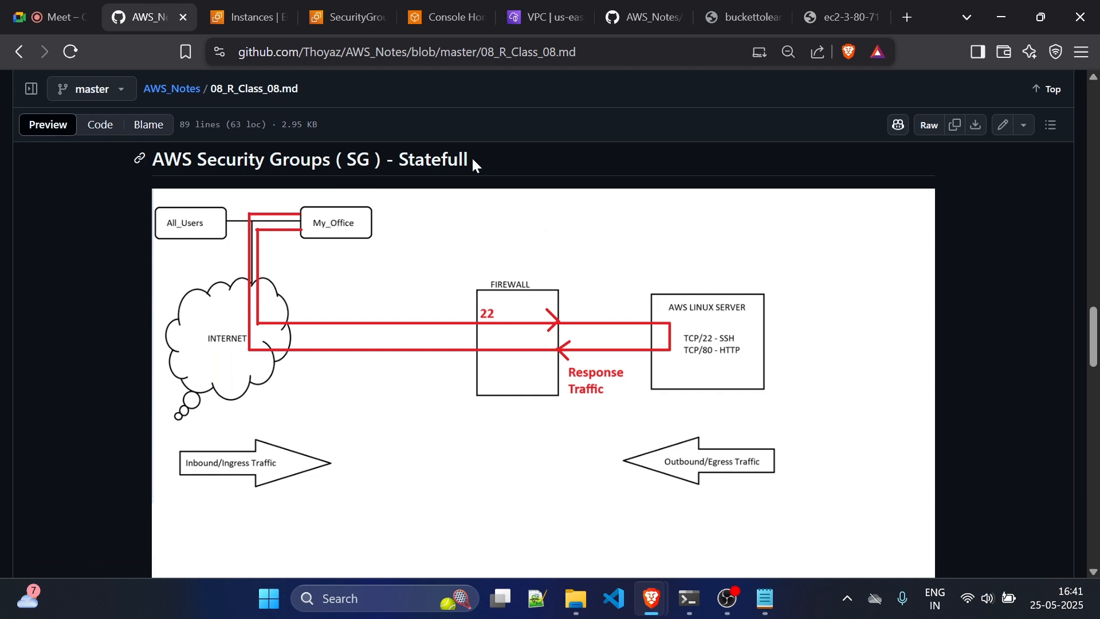
scroll(455, 245, down, 15)
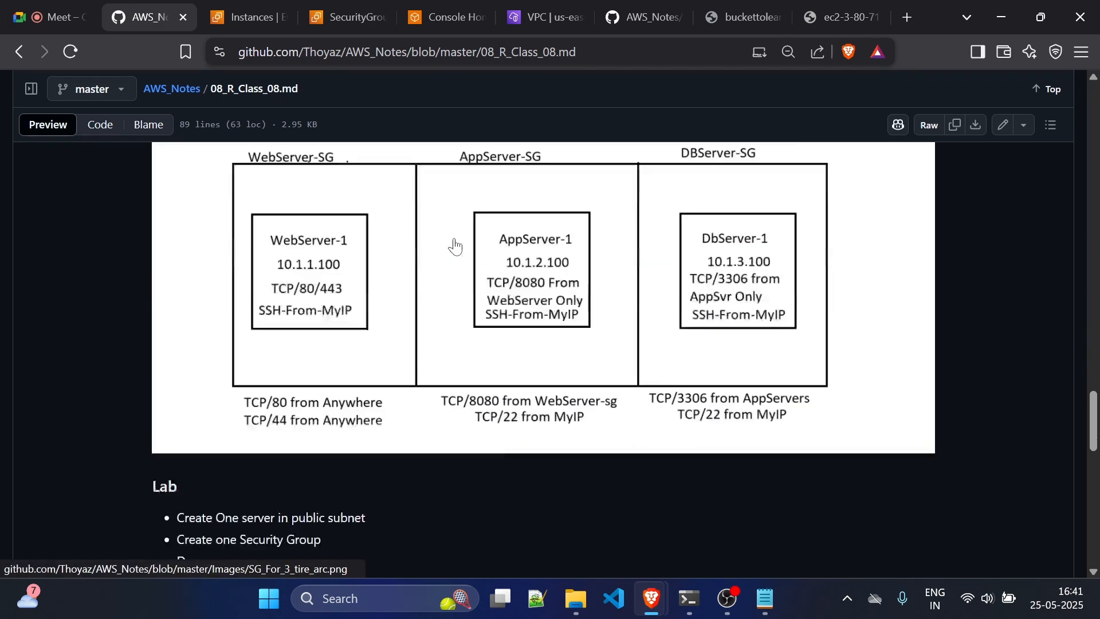
scroll(525, 223, down, 1)
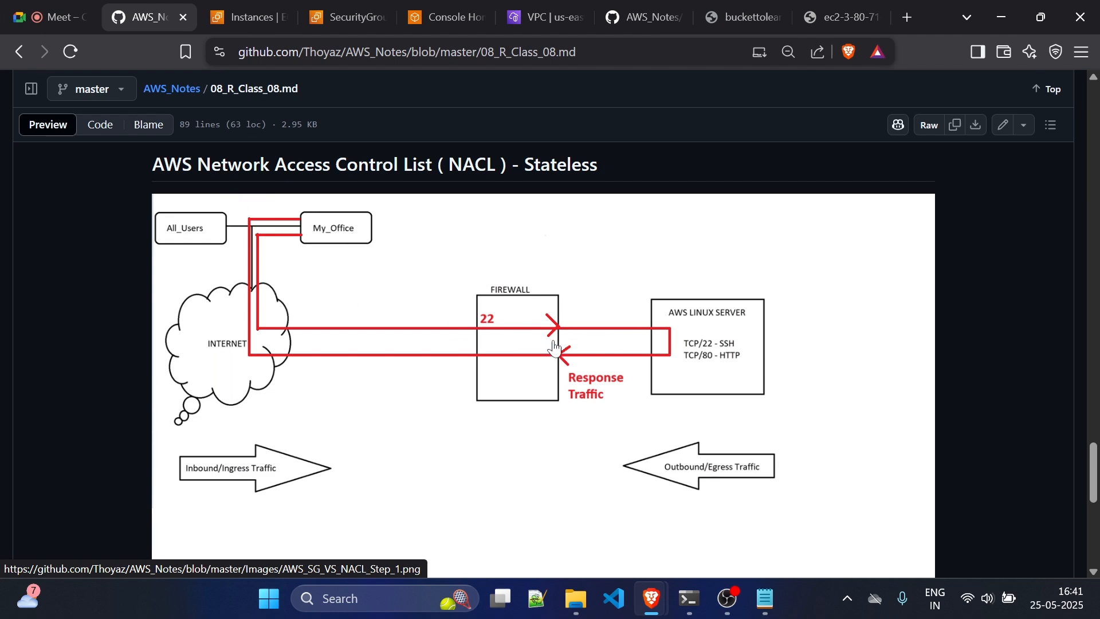
scroll(555, 348, up, 15)
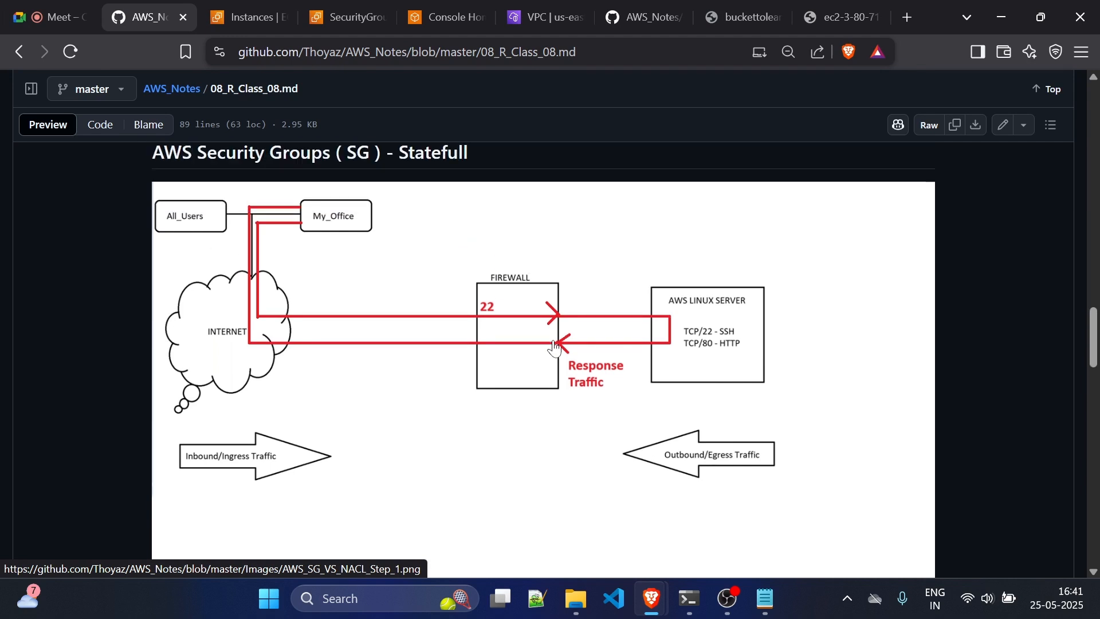
Return to SG-Testing and add an HTTP inbound rule with My IP as the source.
click(346, 17)
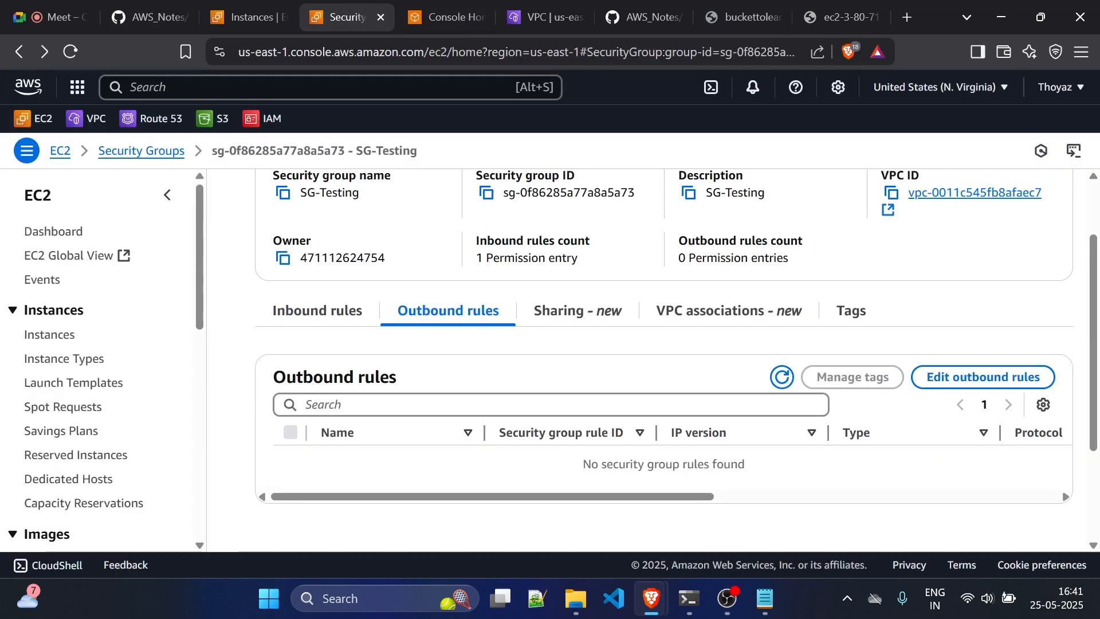
click(312, 321)
click(1026, 379)
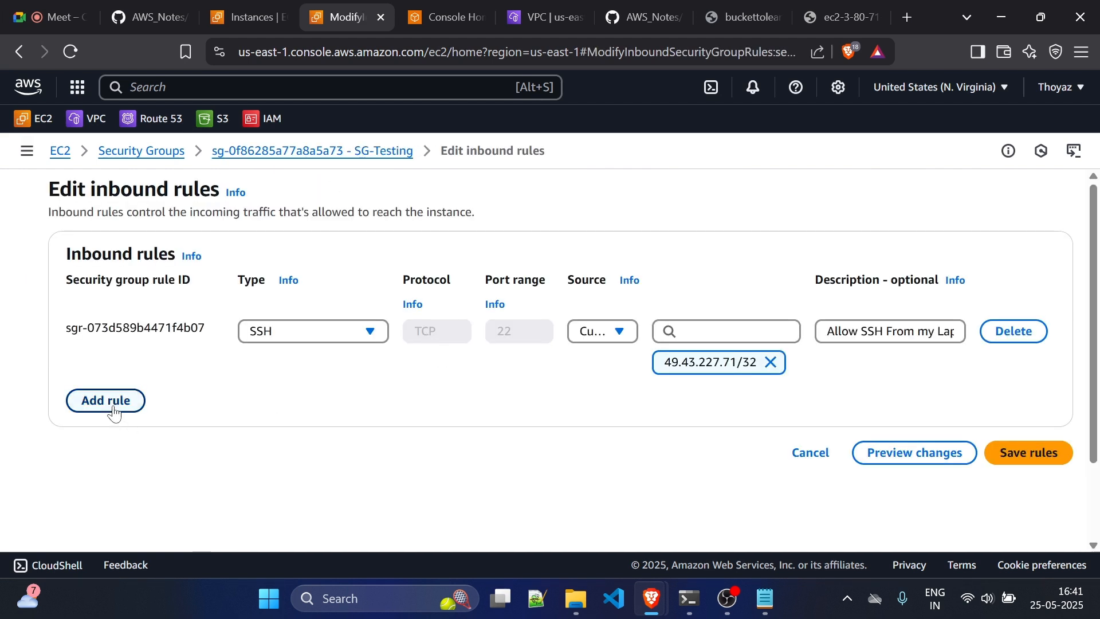
click(114, 407)
click(369, 385)
scroll(344, 344, down, 3)
scroll(343, 346, down, 1)
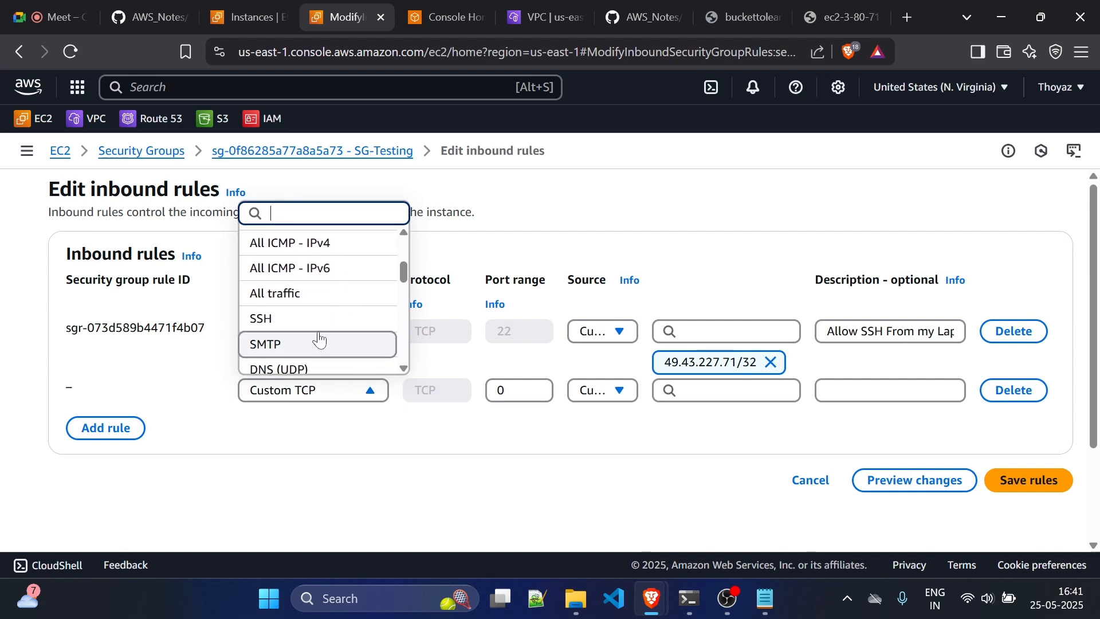
scroll(318, 336, down, 2)
click(267, 292)
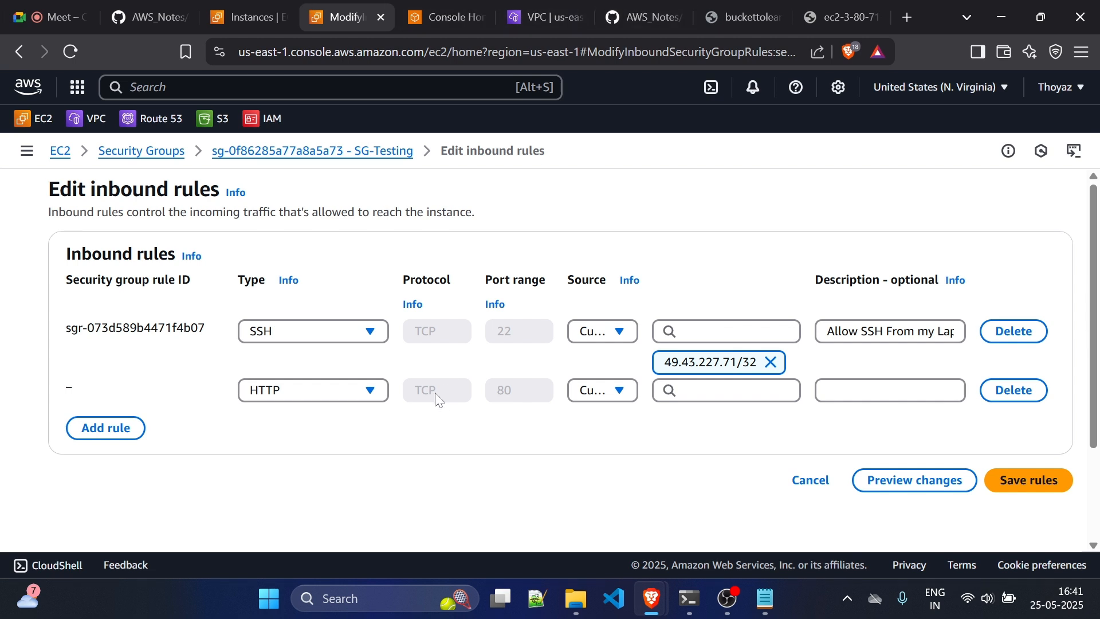
click(610, 392)
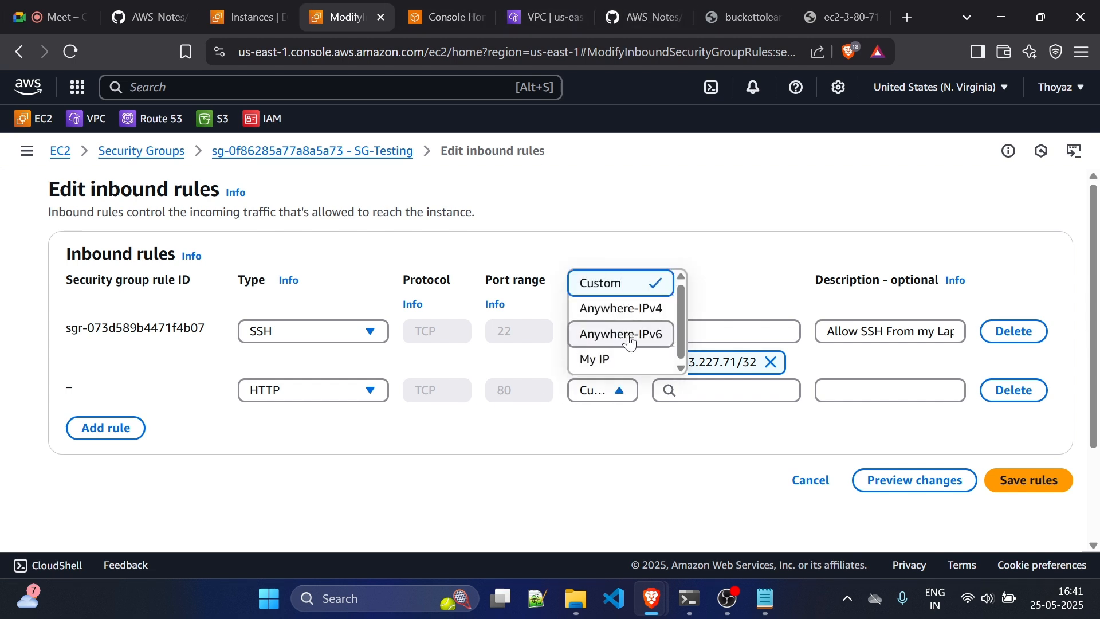
scroll(628, 338, down, 1)
click(609, 285)
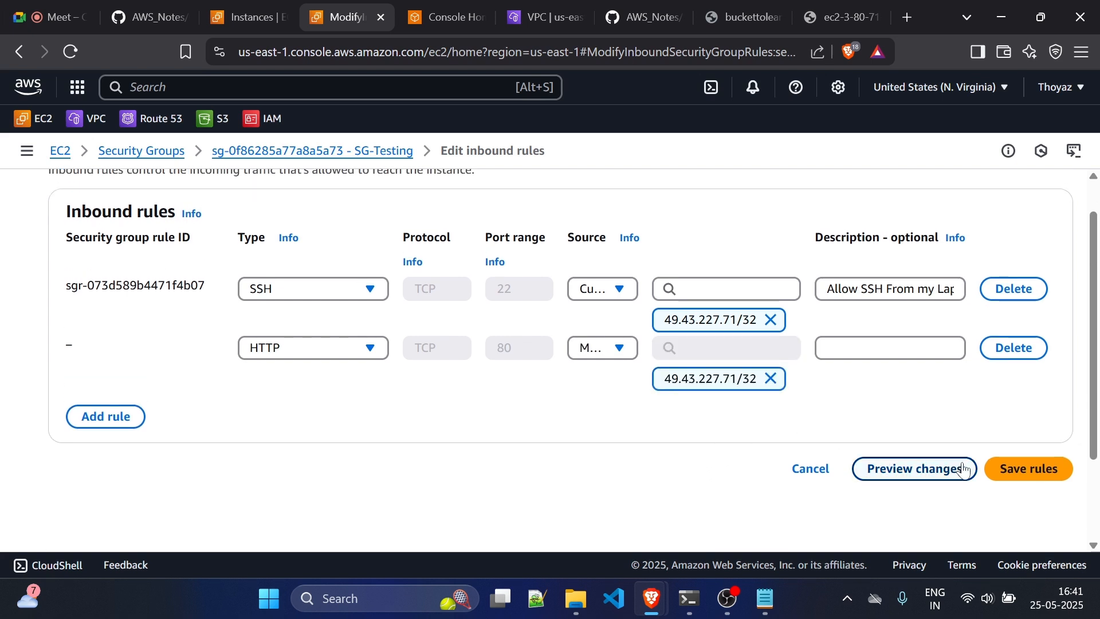
Add an HTTPS inbound rule with My IP as the source and save SG-Testing's inbound rules.
click(129, 418)
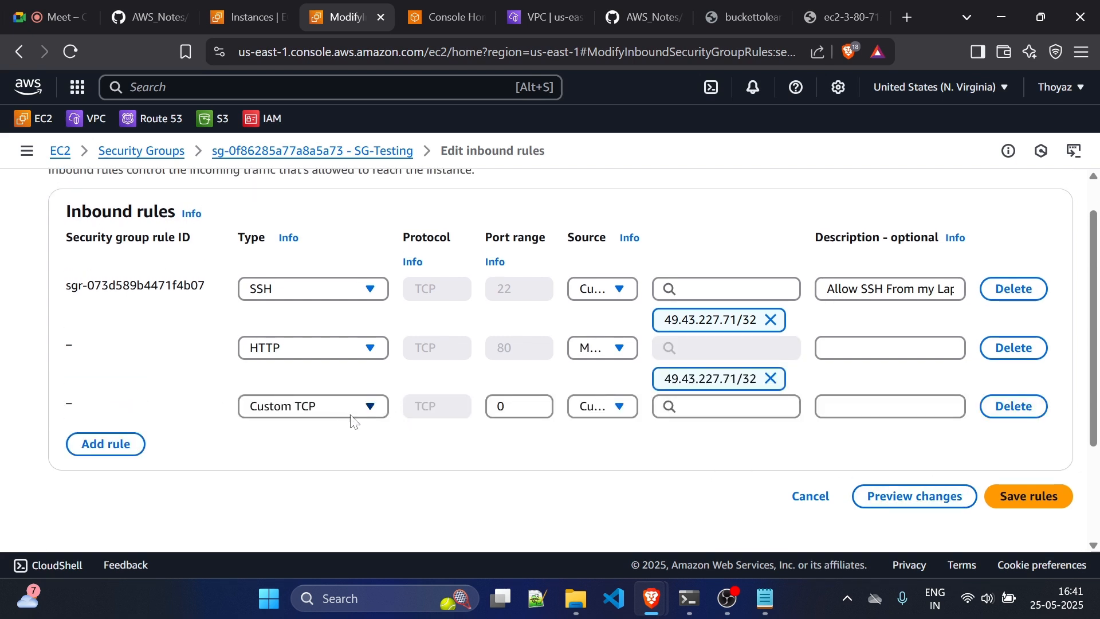
click(349, 418)
scroll(320, 363, down, 3)
scroll(319, 363, down, 4)
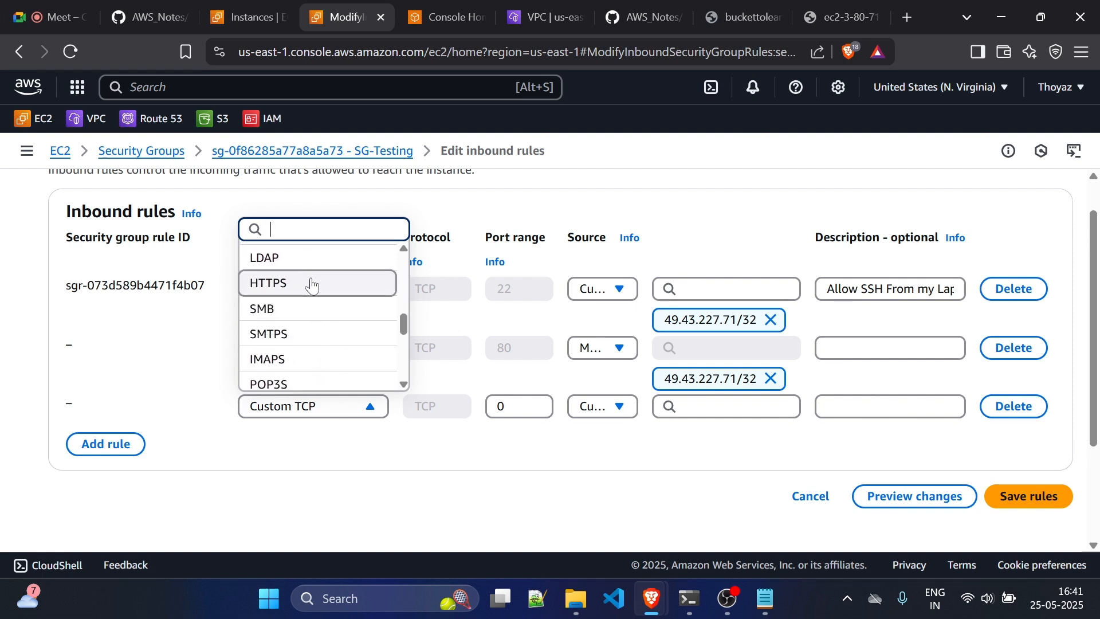
click(312, 285)
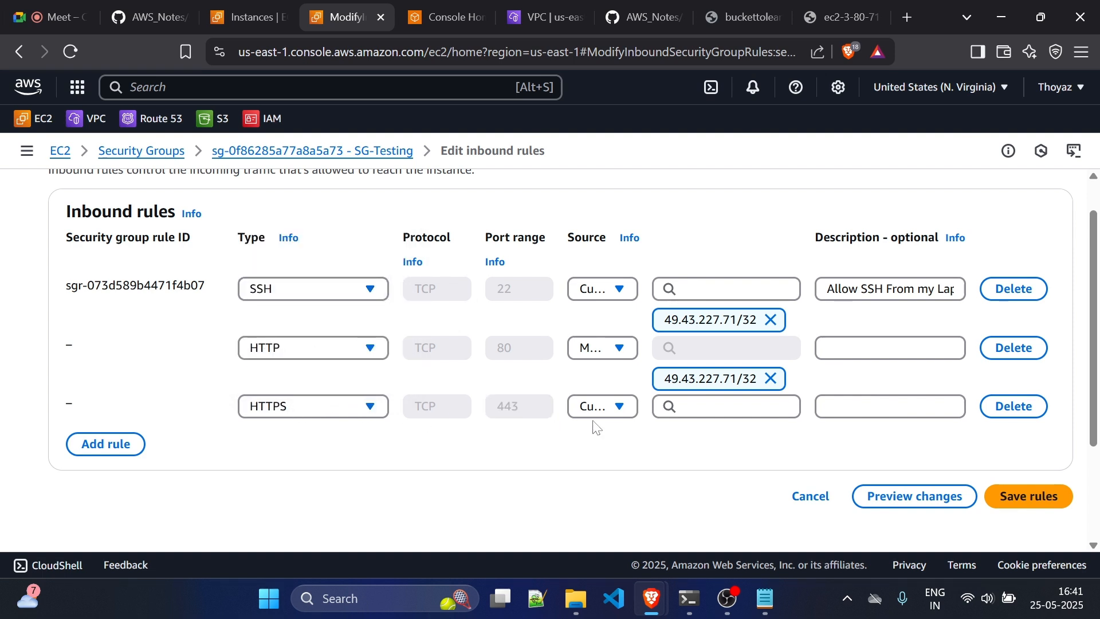
click(619, 407)
click(621, 380)
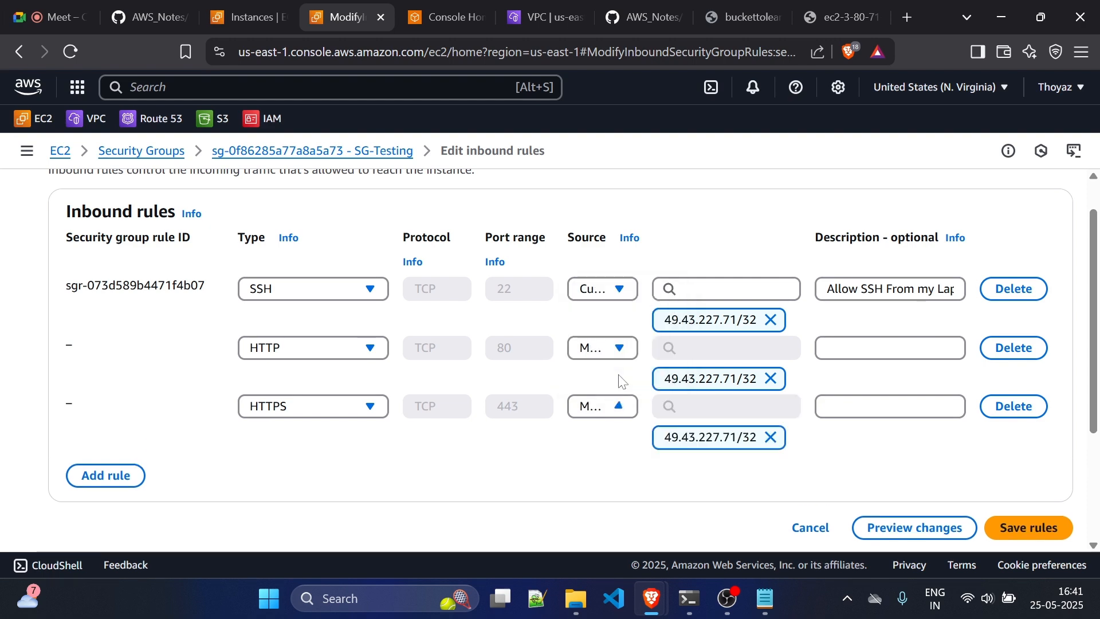
click(1038, 526)
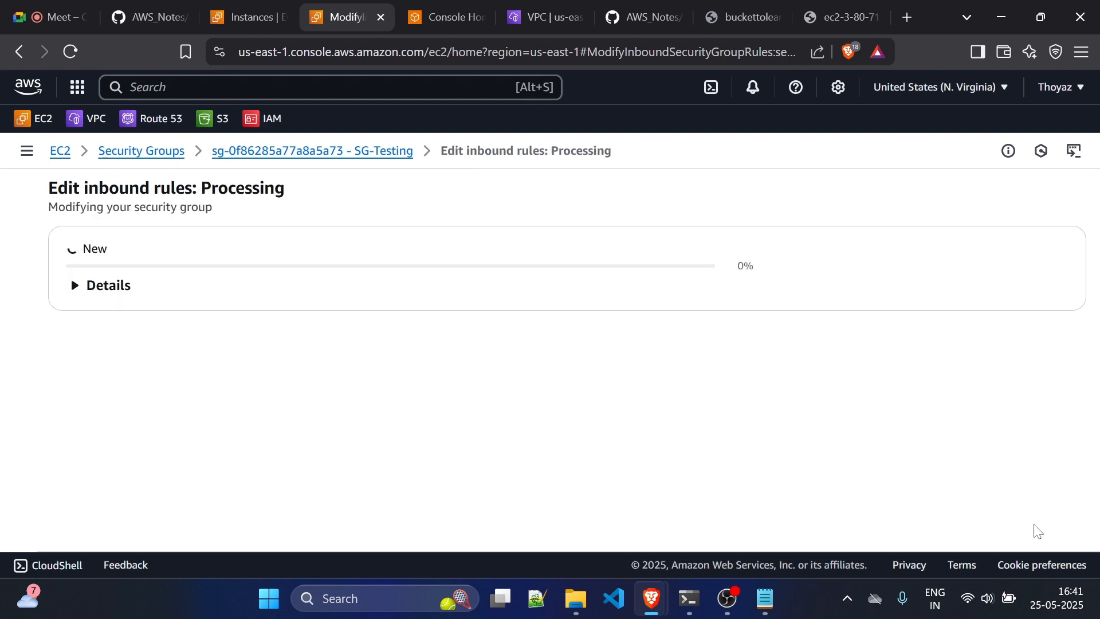
Reload the ec2-3-80-71-136.compute-1.amazonaws.com page to test web access, and check the participants' replies in the Google Meet chat.
click(834, 8)
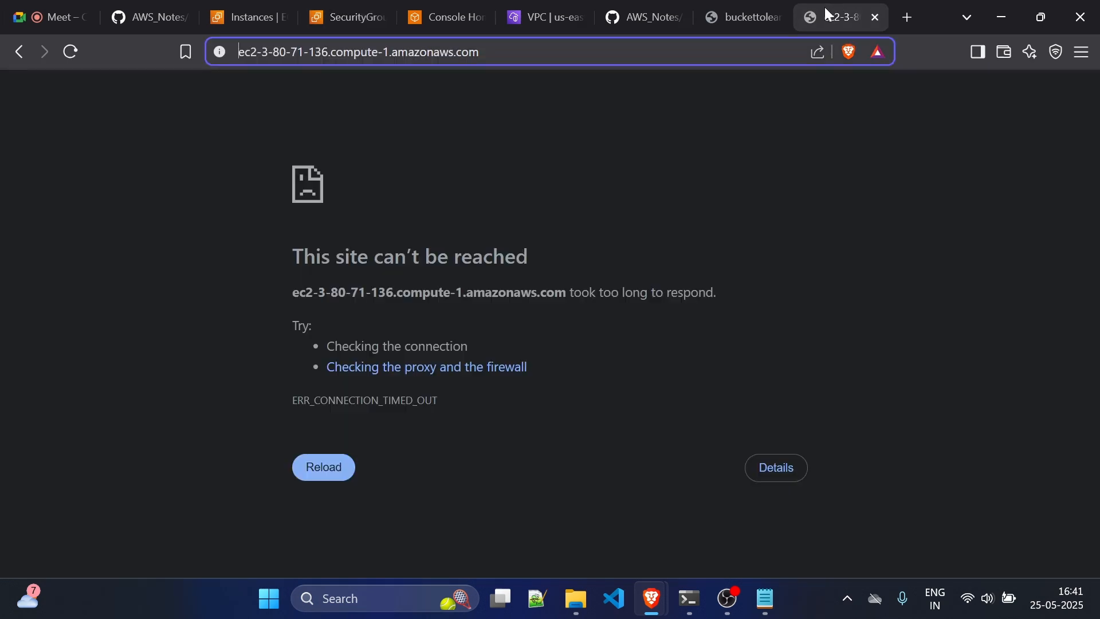
key(F5)
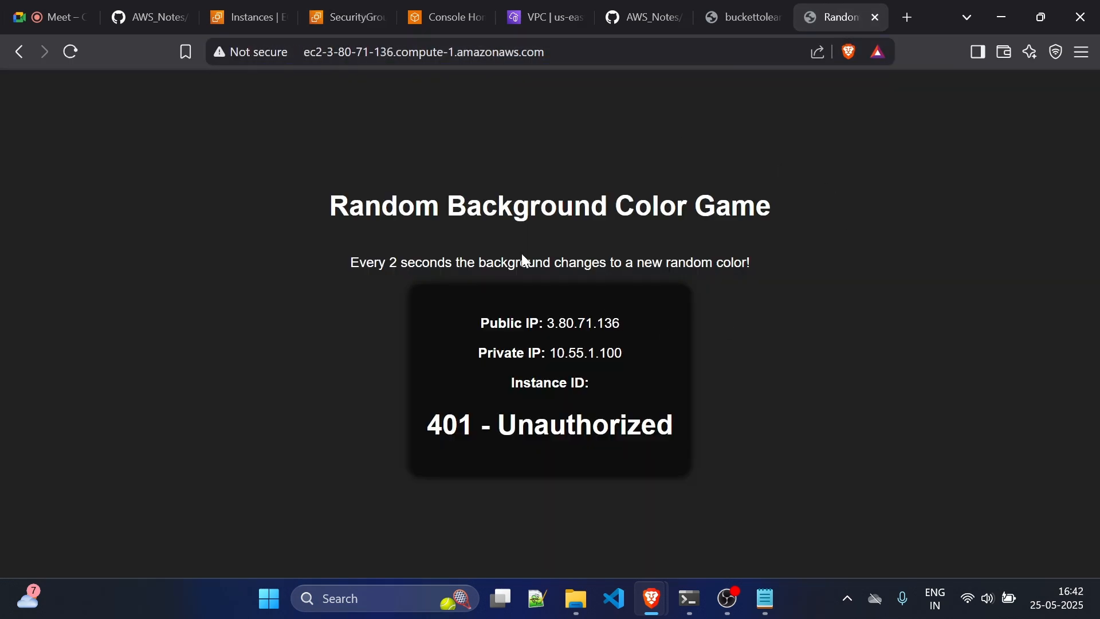
drag(365, 206, 783, 220)
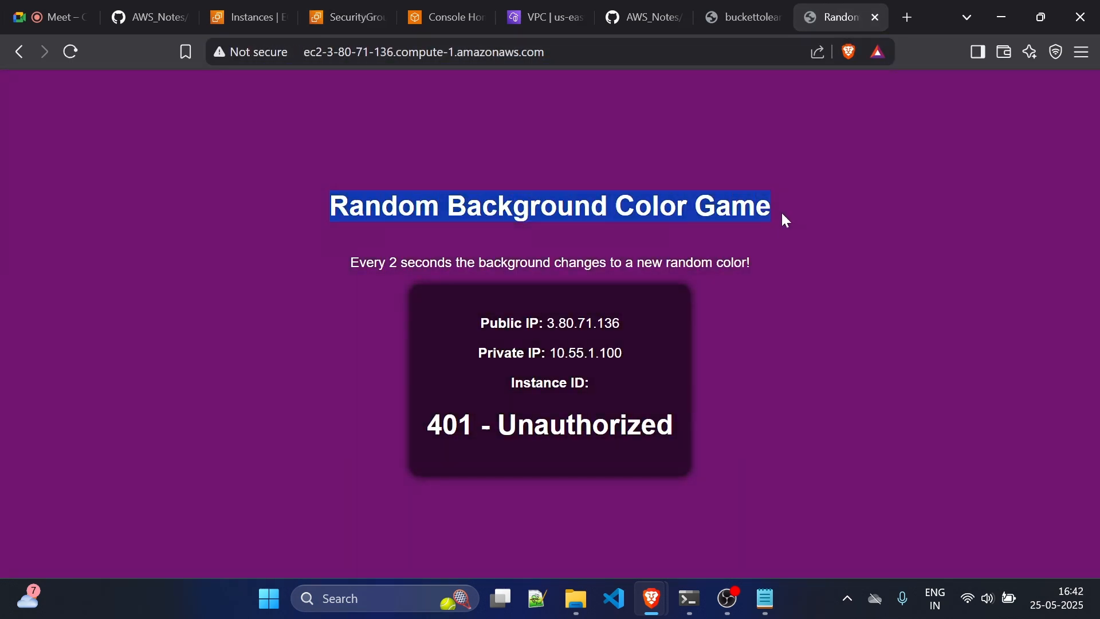
drag(514, 393, 682, 437)
click(504, 378)
click(594, 374)
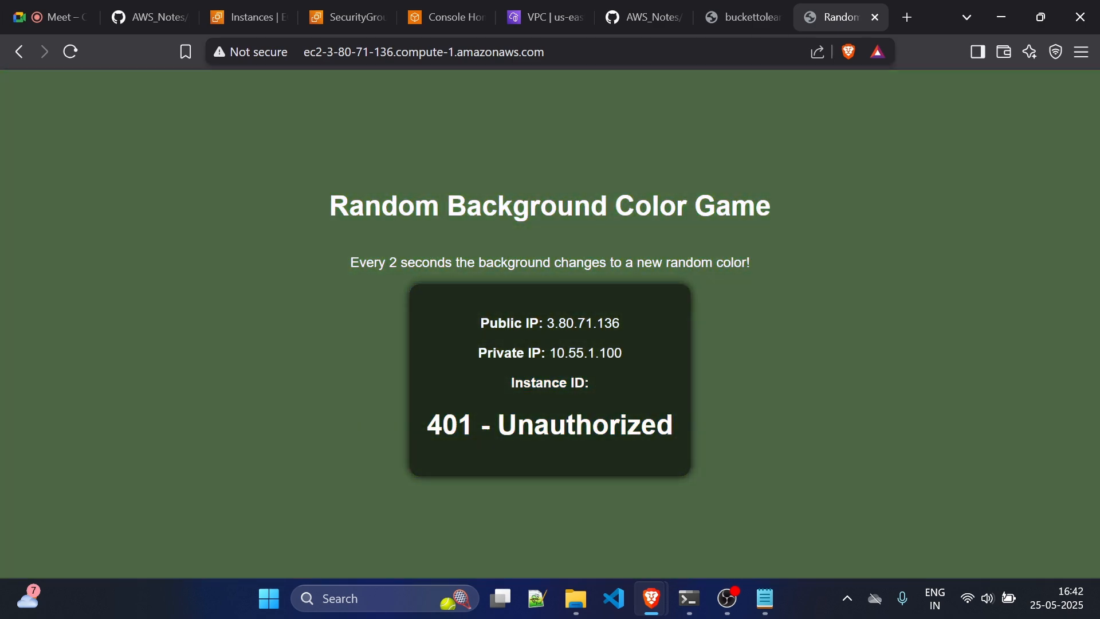
click(659, 53)
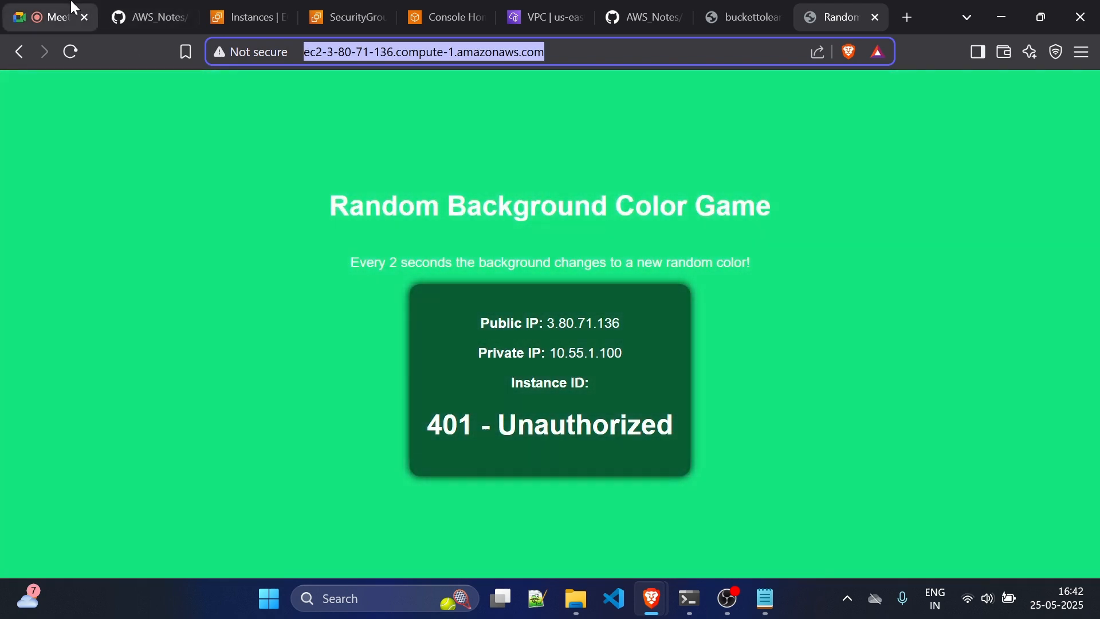
click(72, 6)
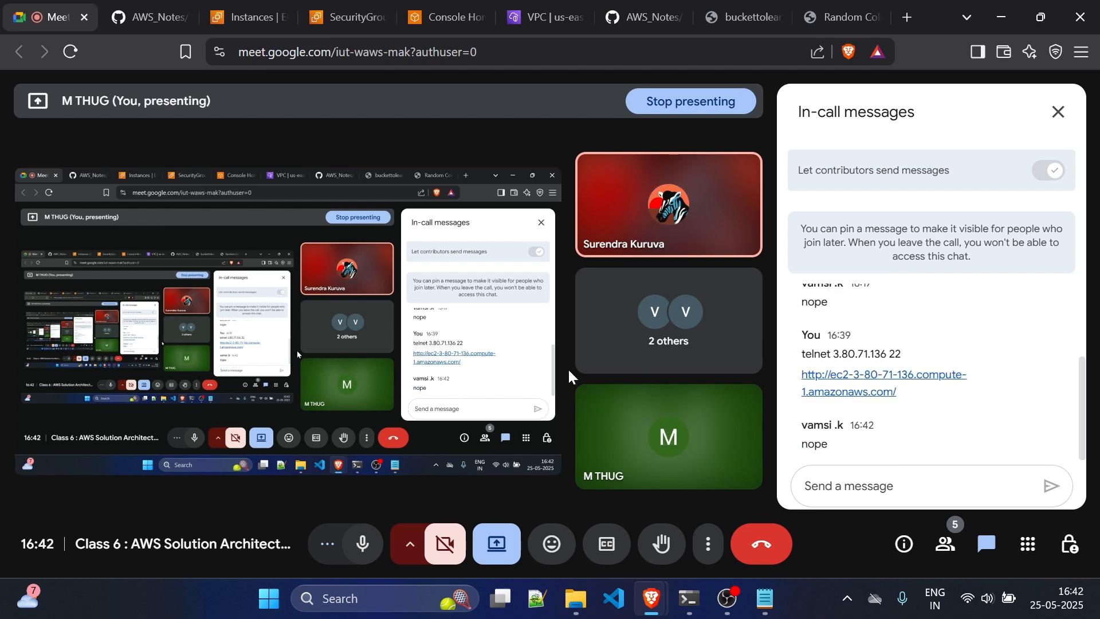
Return to SG-Testing's inbound rules for editing and set the HTTP rule's source to Anywhere-IPv4.
click(256, 7)
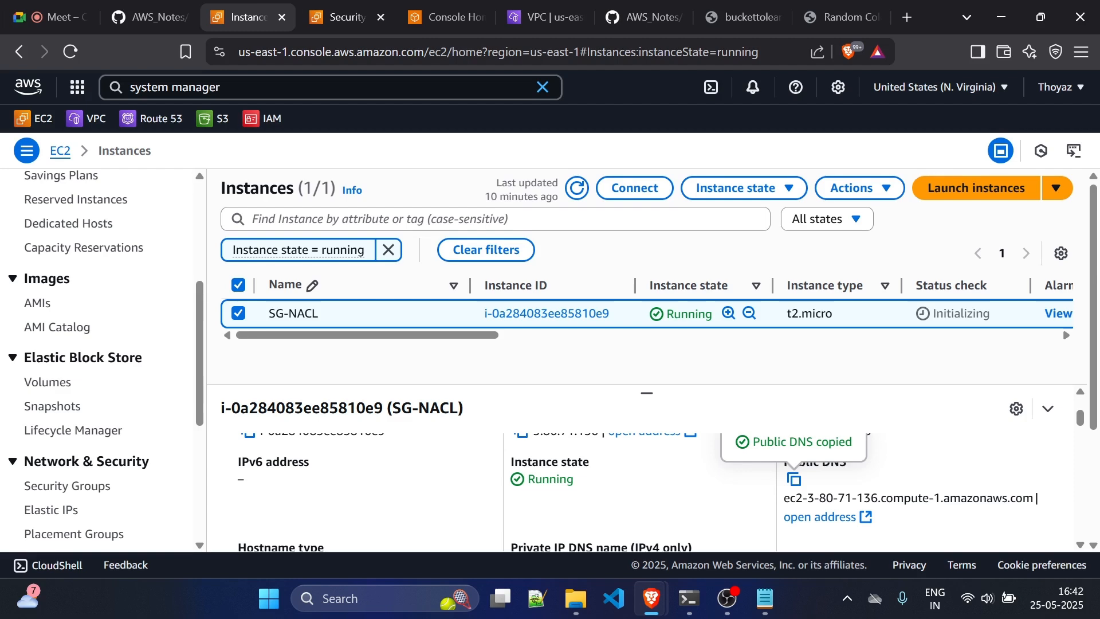
click(349, 7)
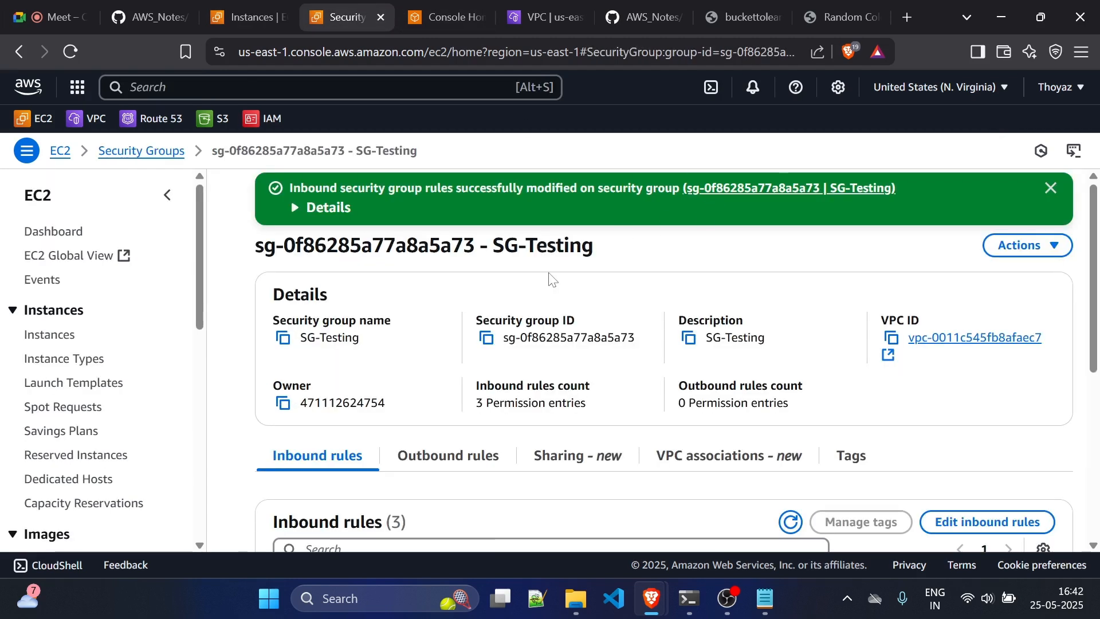
scroll(610, 411, down, 3)
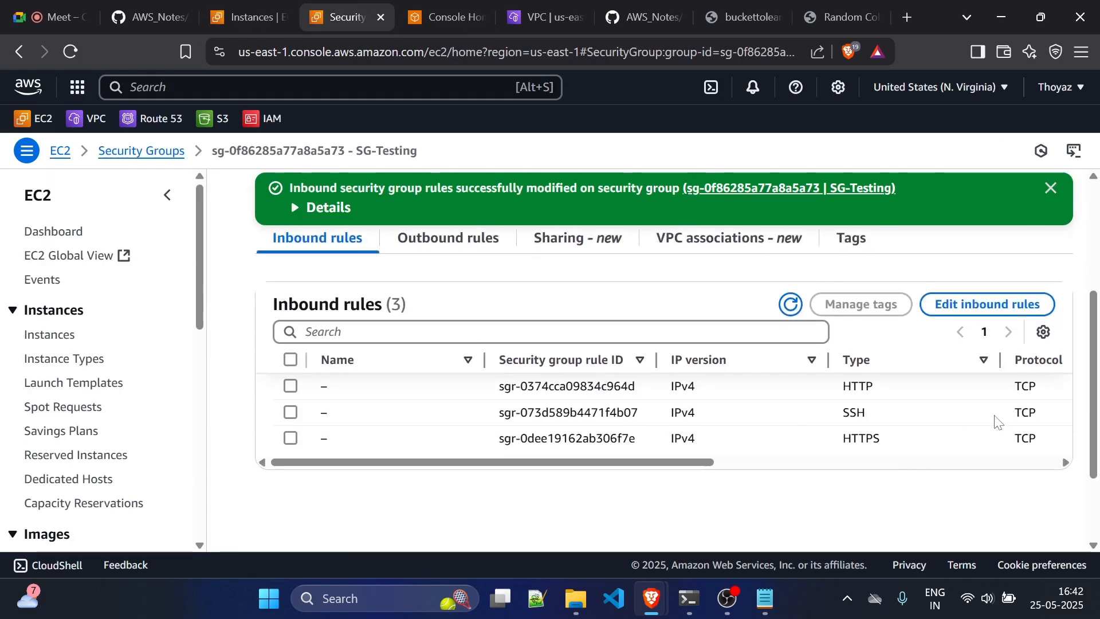
click(1000, 308)
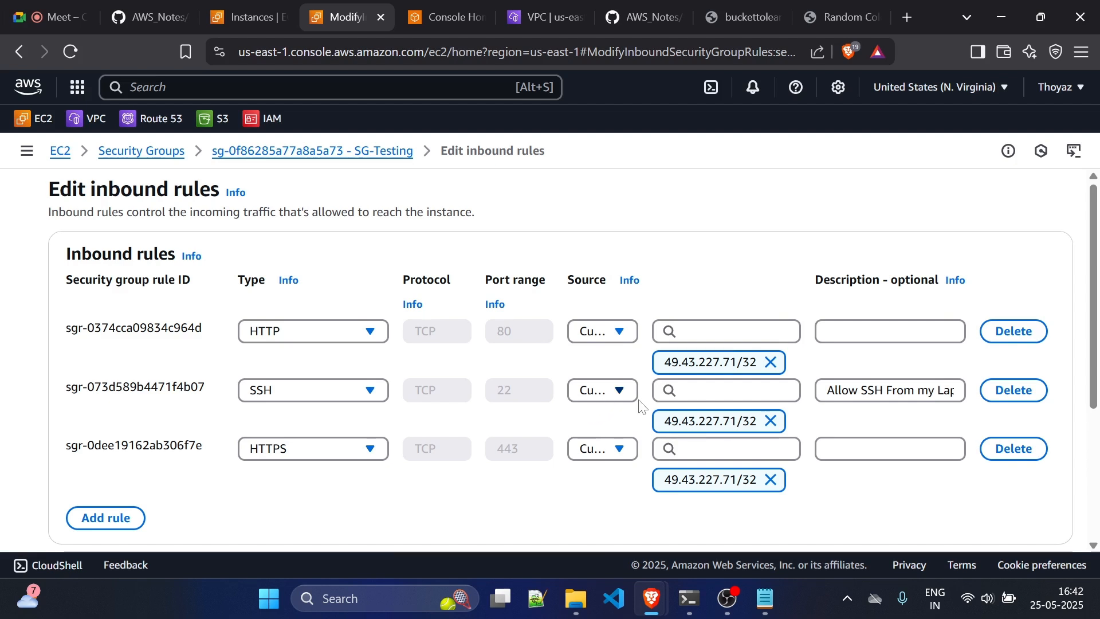
click(611, 337)
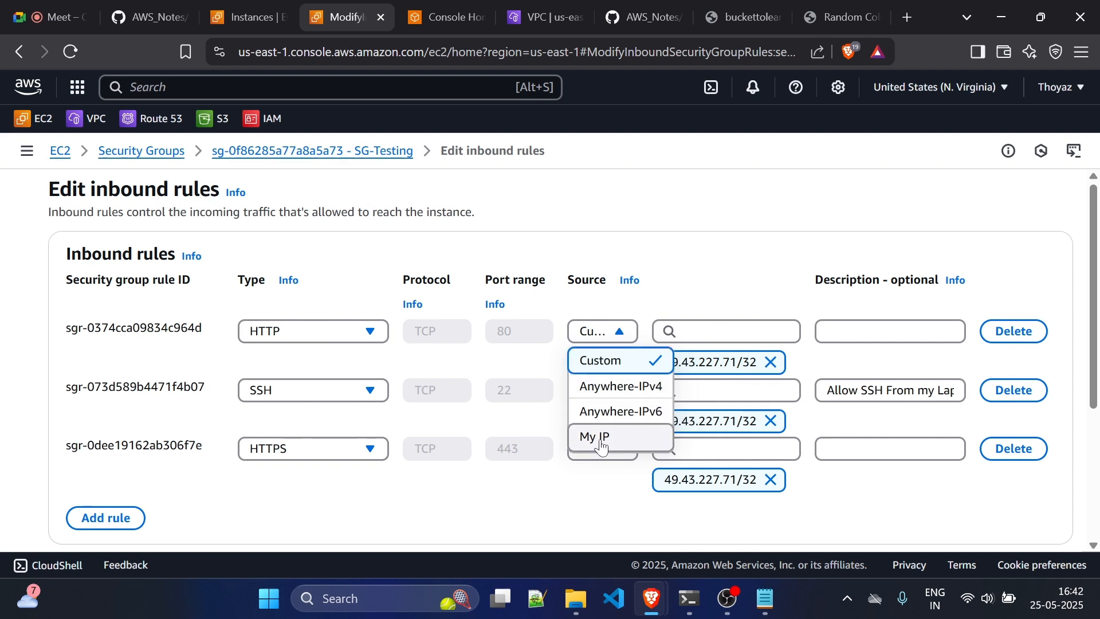
click(629, 383)
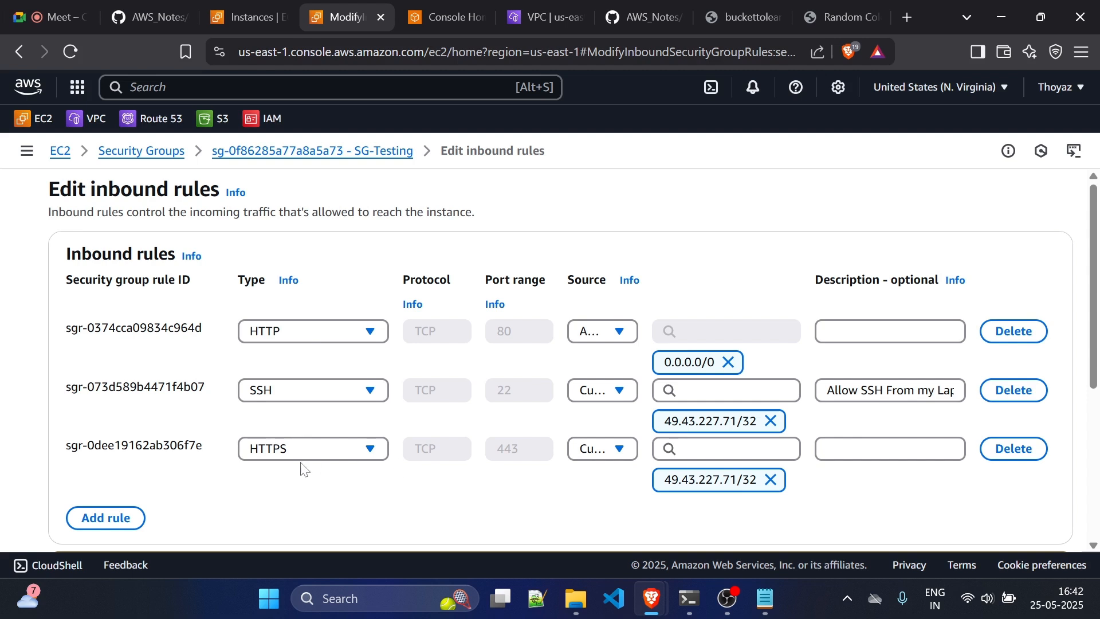
Set the HTTPS rule's source to Anywhere-IPv4, save SG-Testing's inbound rules and dismiss the notification.
click(617, 450)
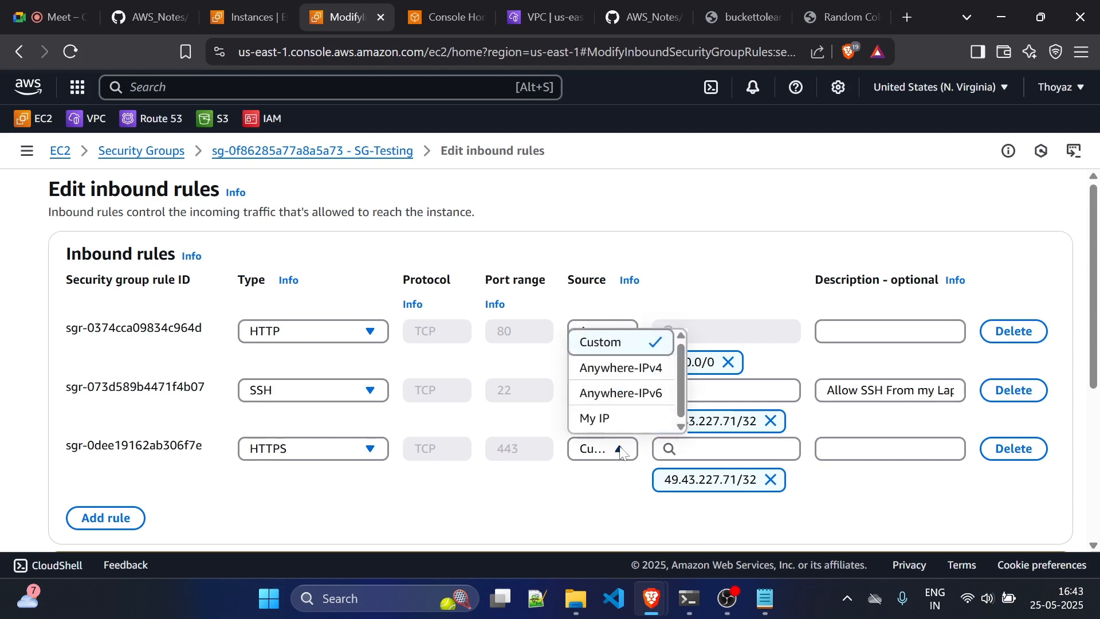
click(624, 372)
scroll(883, 447, down, 2)
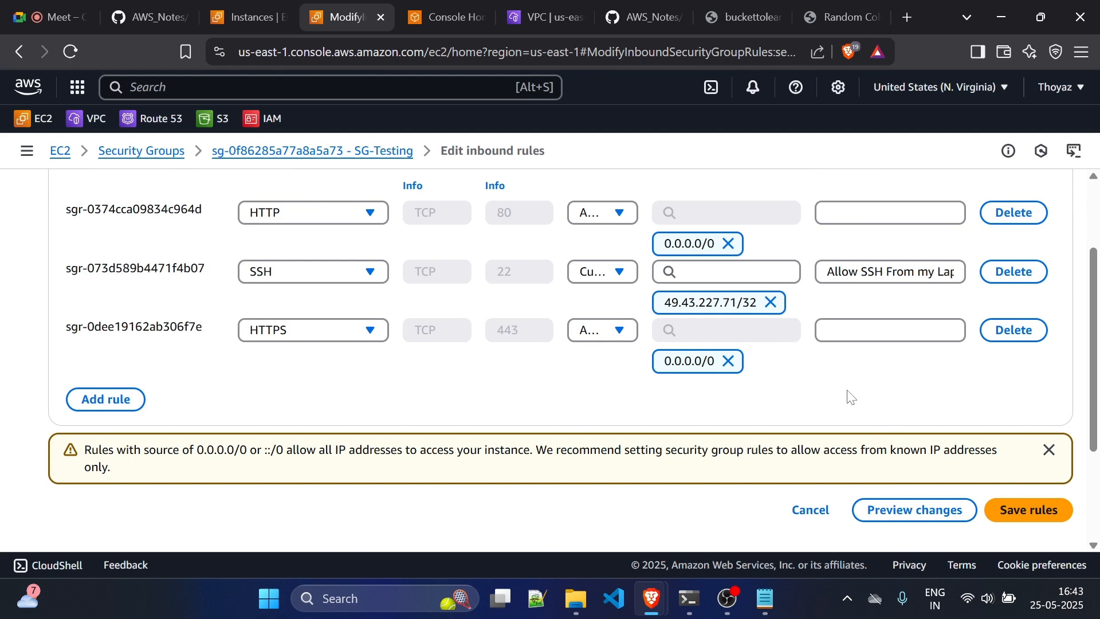
click(1022, 512)
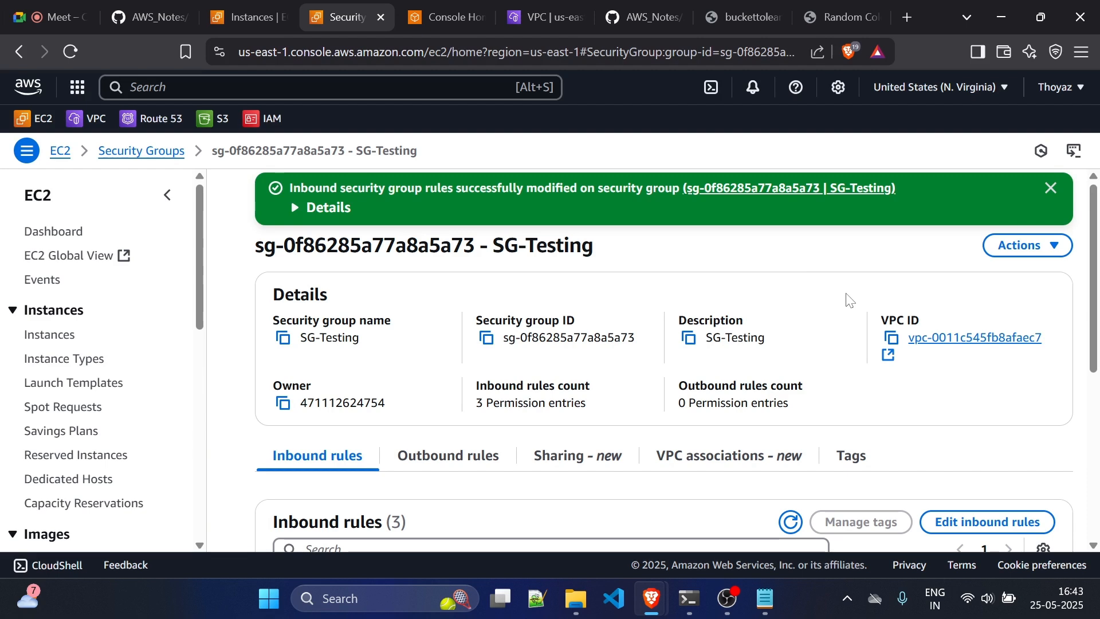
click(1050, 188)
Review SG-Testing's details and its list of HTTPS, SSH and HTTP inbound rules.
scroll(804, 246, down, 3)
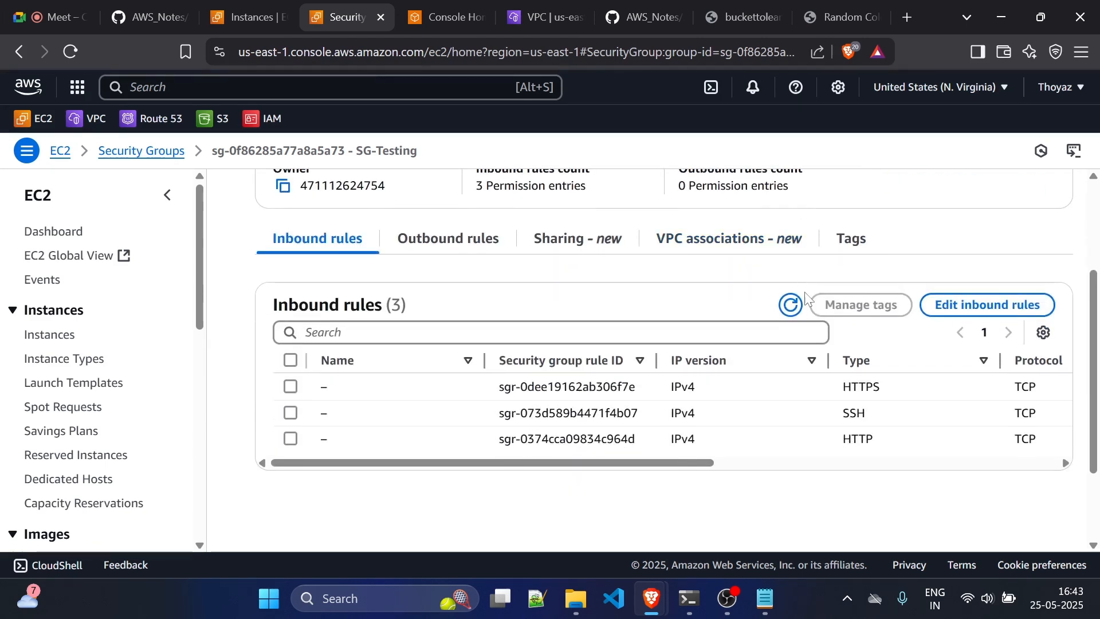
scroll(894, 181, up, 1)
scroll(867, 179, down, 2)
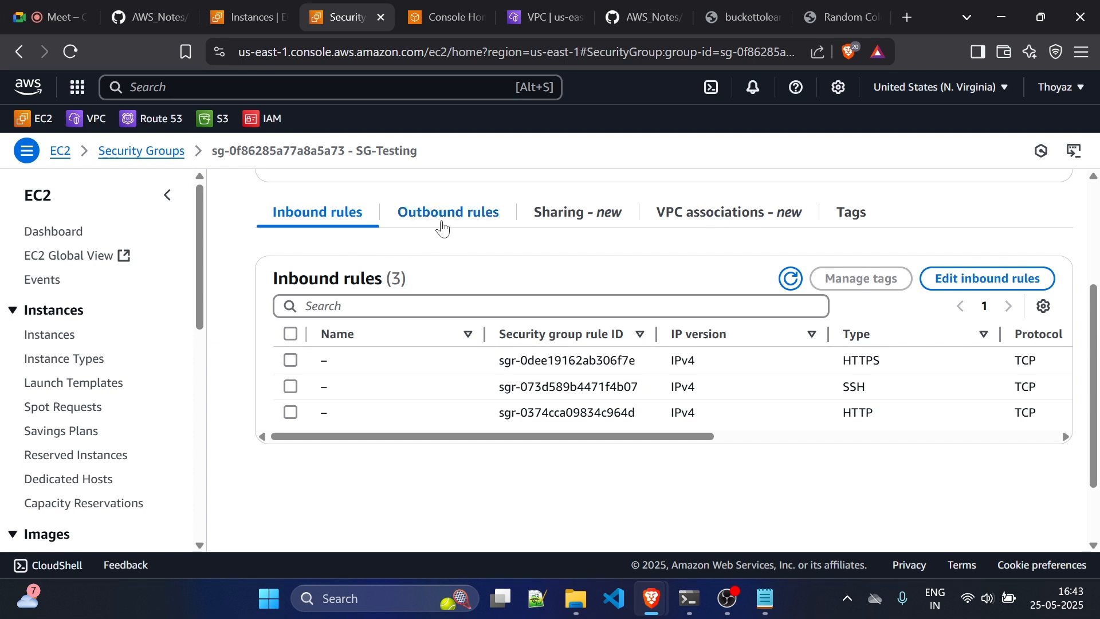
scroll(437, 263, up, 3)
drag(248, 192, 385, 192)
click(385, 192)
Examine the class 8 notes on GitHub, highlighting the security group point about subnets and the stateless NACL heading.
click(176, 8)
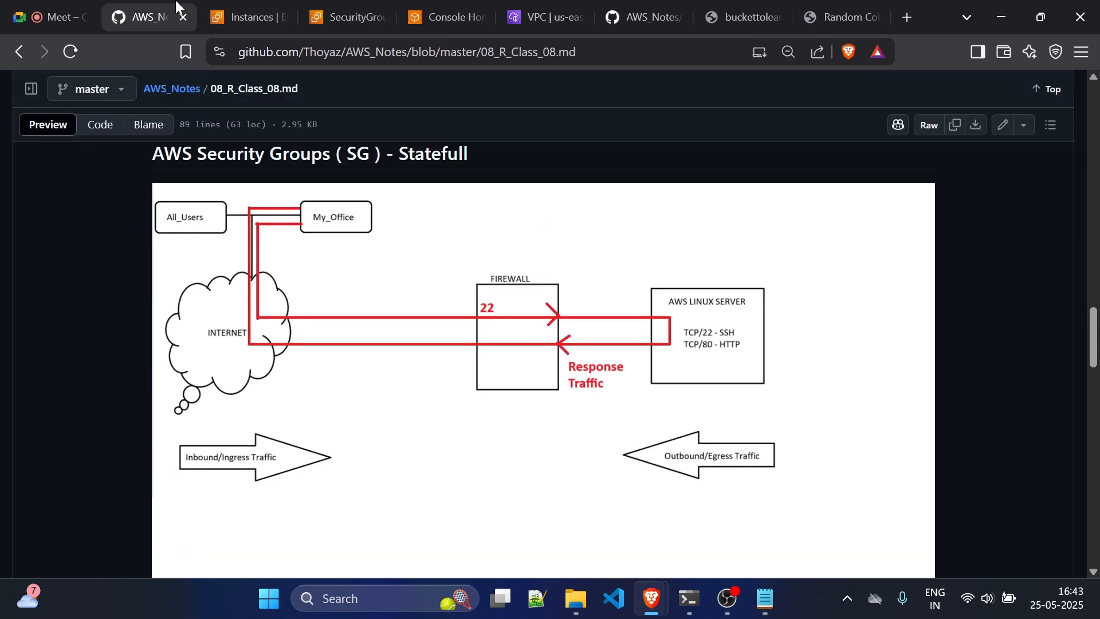
scroll(653, 364, down, 6)
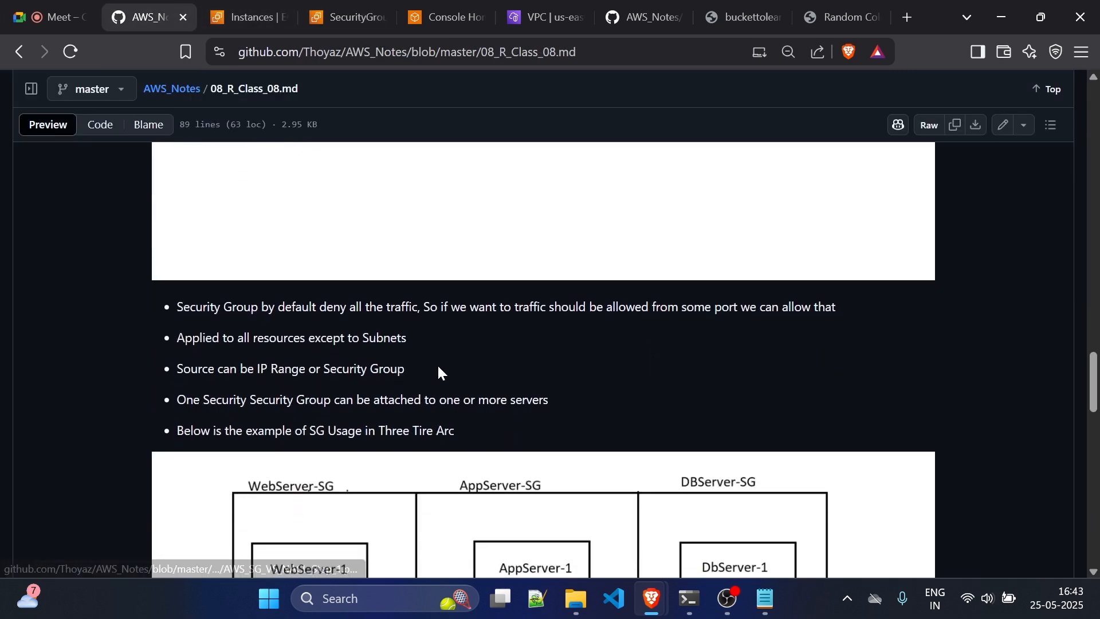
scroll(439, 374, down, 1)
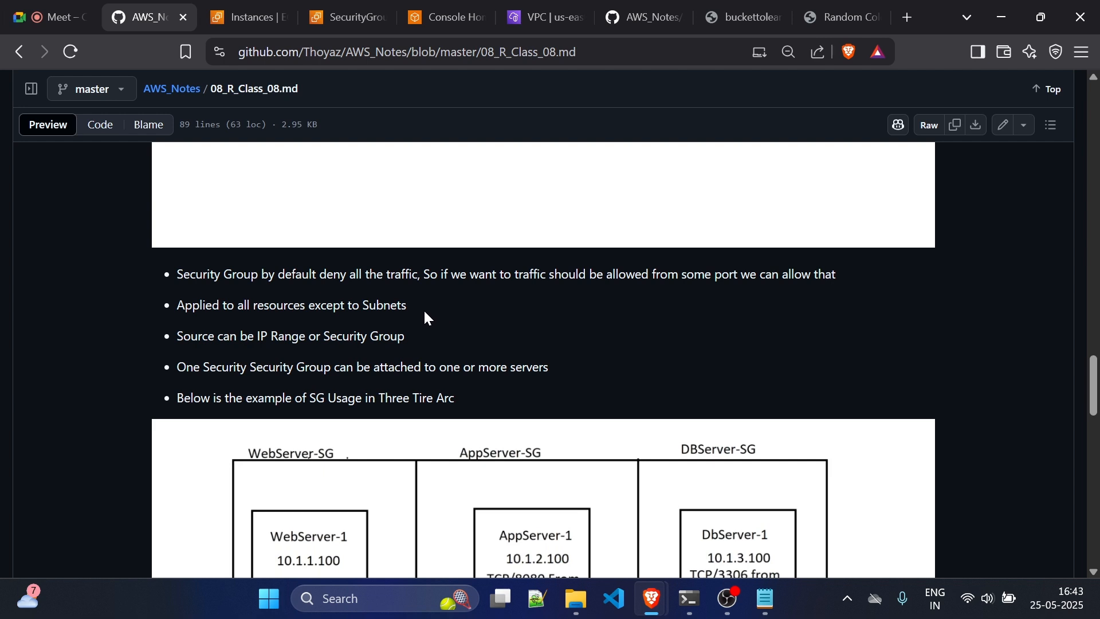
drag(411, 305, 177, 305)
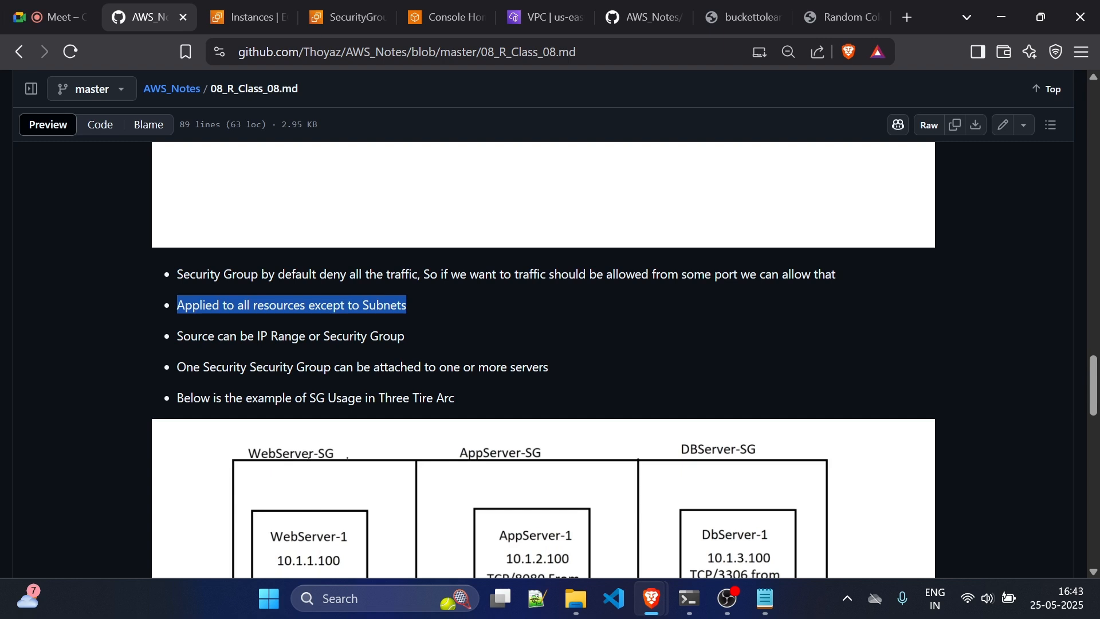
click(421, 310)
drag(414, 305, 363, 306)
scroll(445, 317, down, 10)
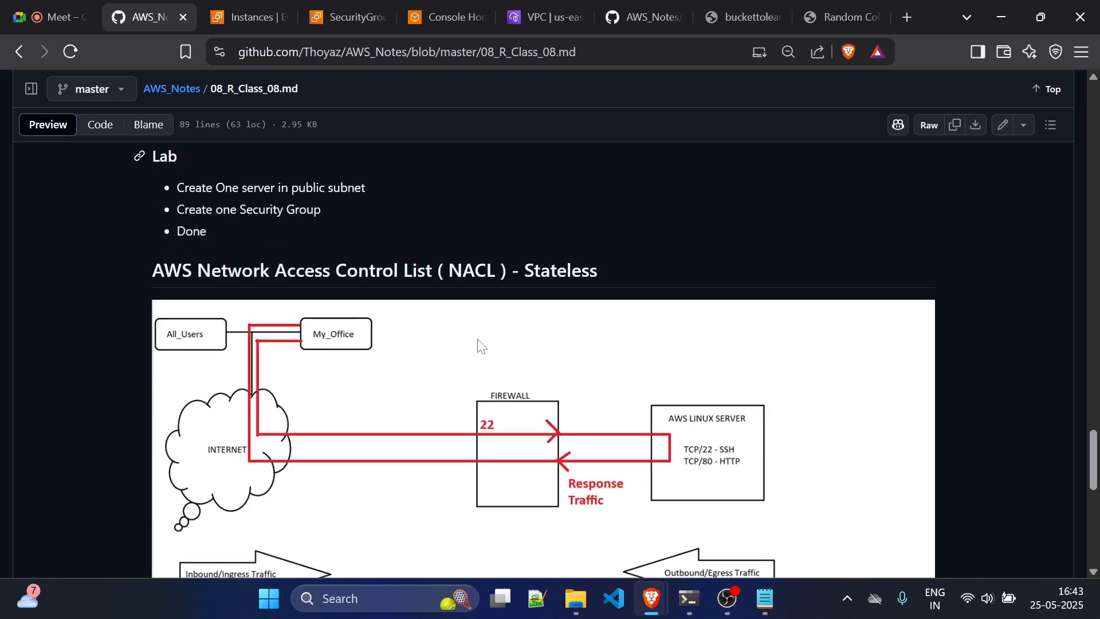
drag(620, 252, 194, 252)
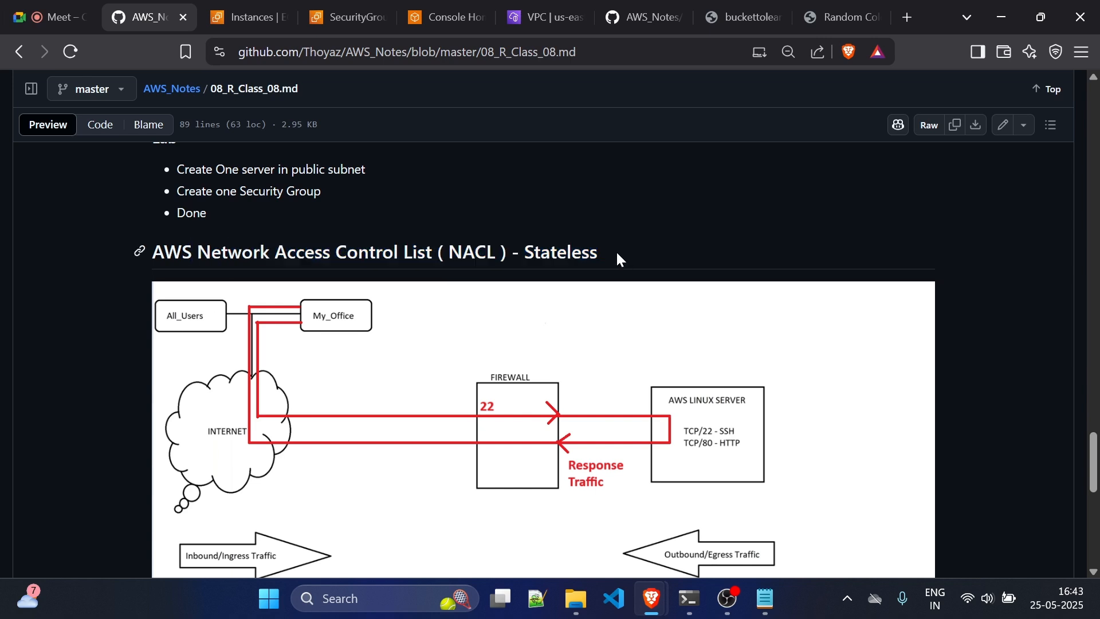
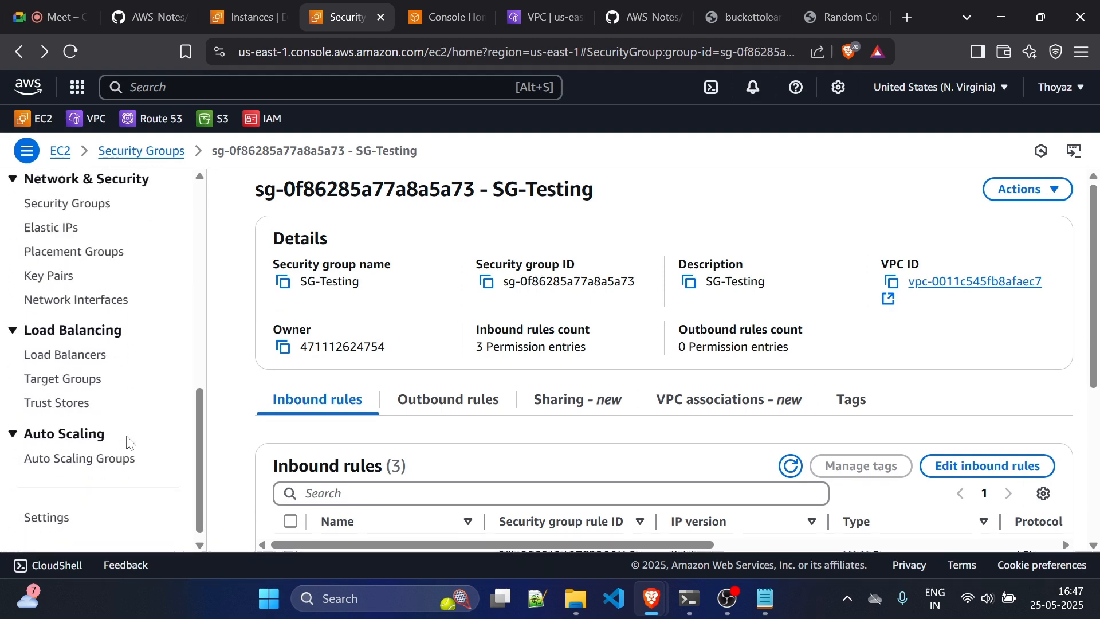
Switch to the VPC console and open its list of Network ACLs.
scroll(130, 441, up, 10)
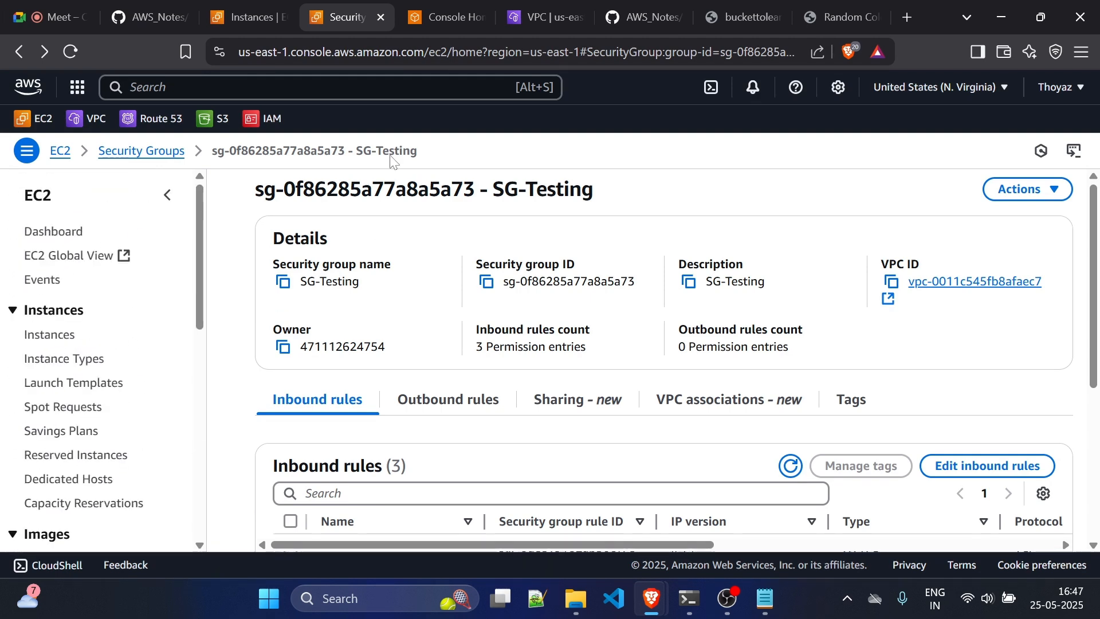
click(441, 16)
click(539, 7)
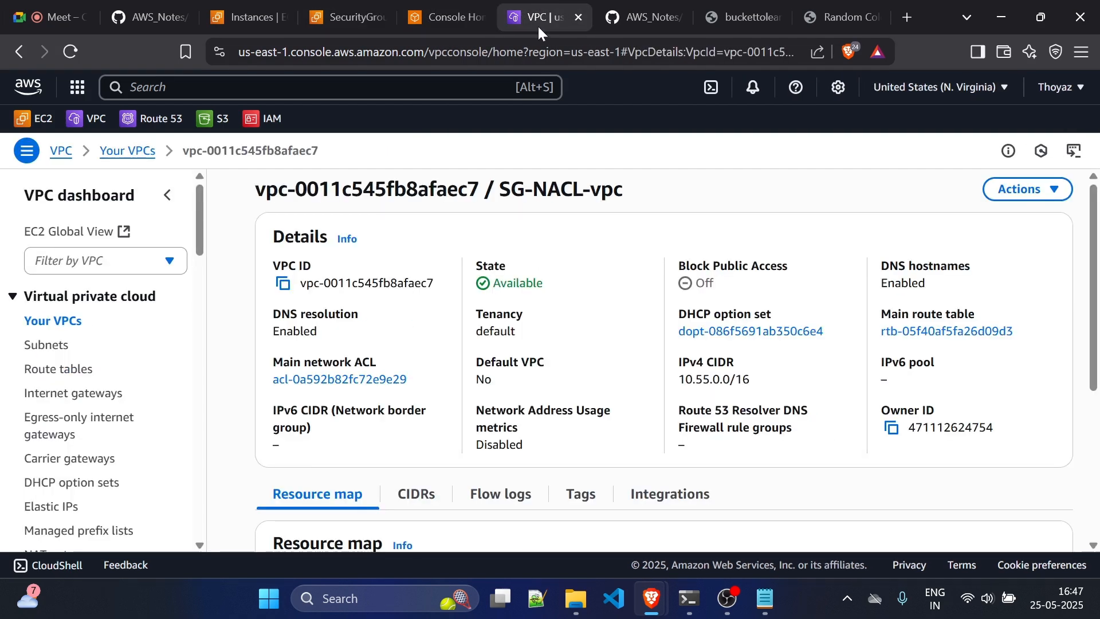
scroll(144, 465, down, 5)
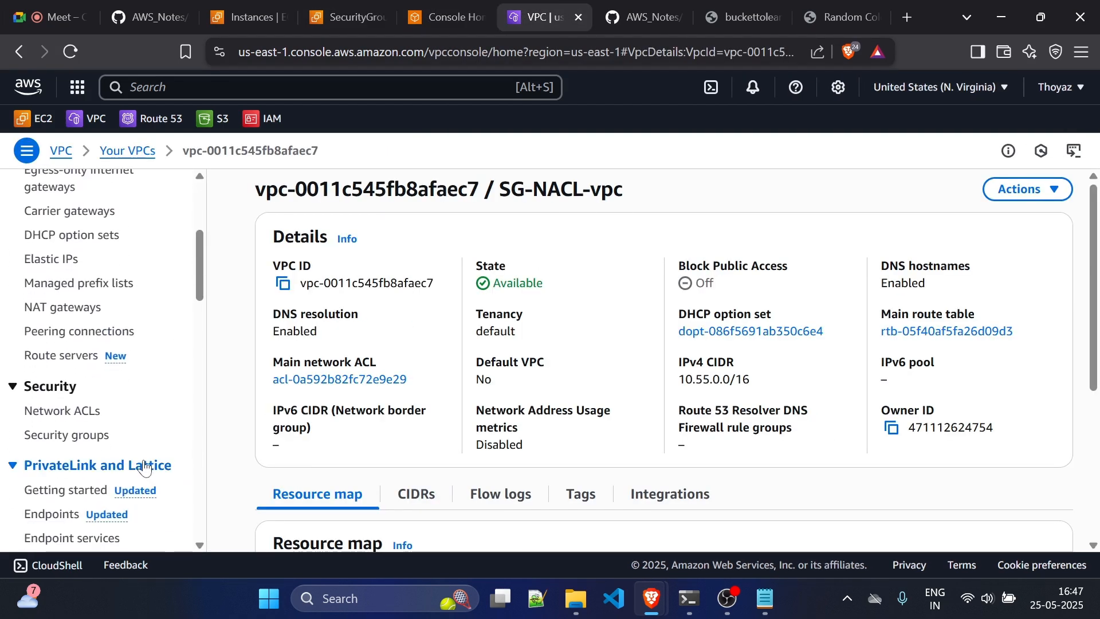
click(75, 412)
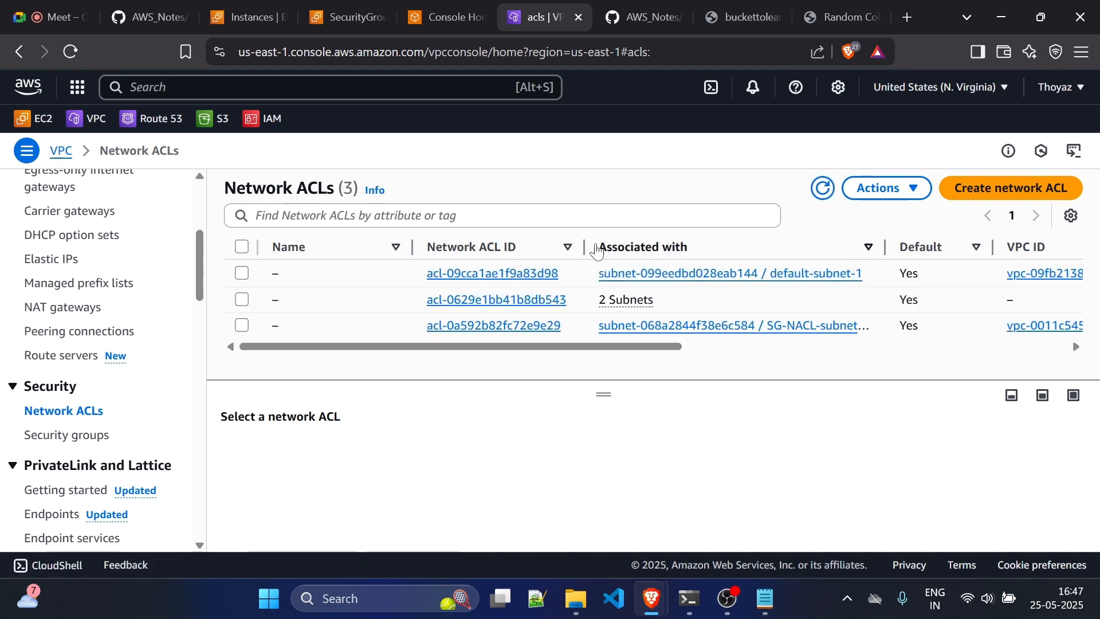
Widen the Network ACL ID and Associated with columns, then try to open the ACL associated with 2 subnets and return to the list.
drag(585, 247, 610, 252)
drag(911, 246, 954, 250)
click(497, 300)
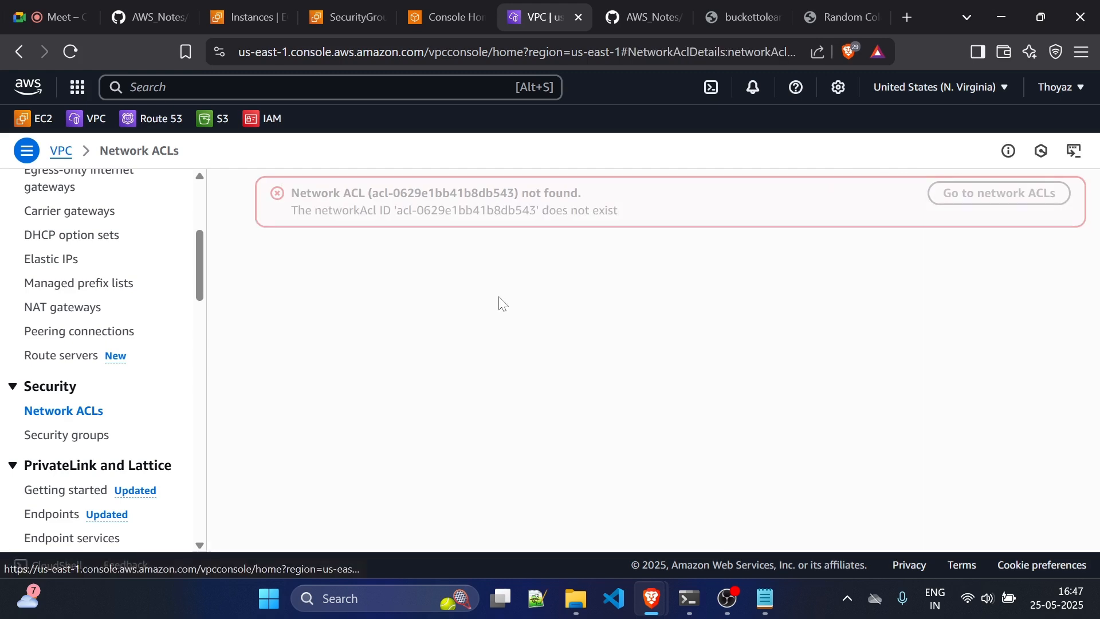
key(alt+Left)
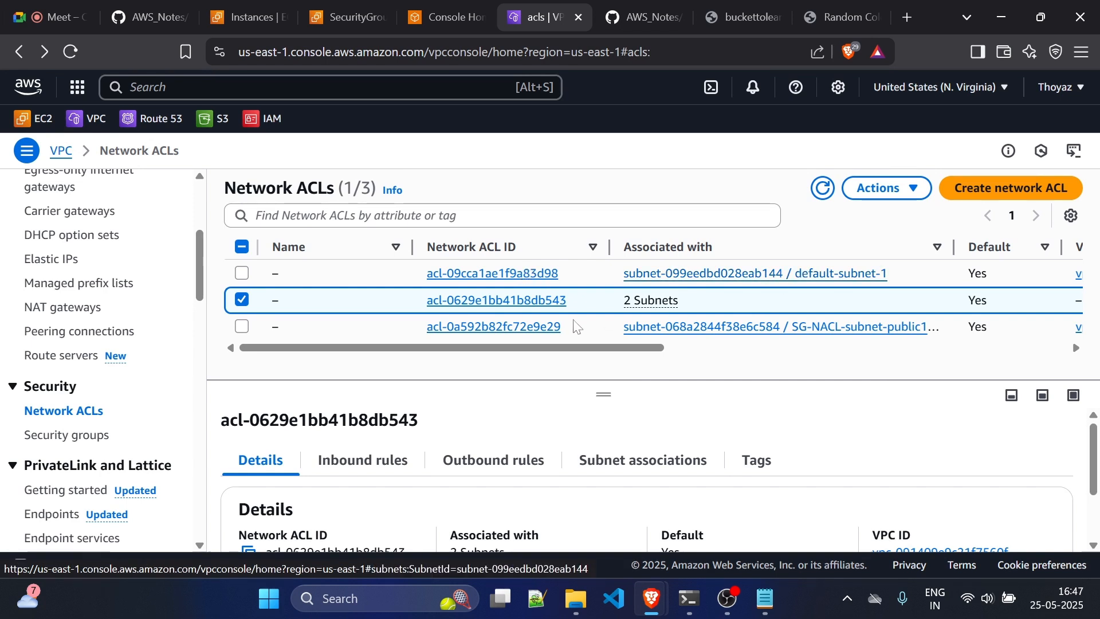
Open the network ACL belonging to SG-NACL-vpc and examine its details and inbound rules.
click(539, 327)
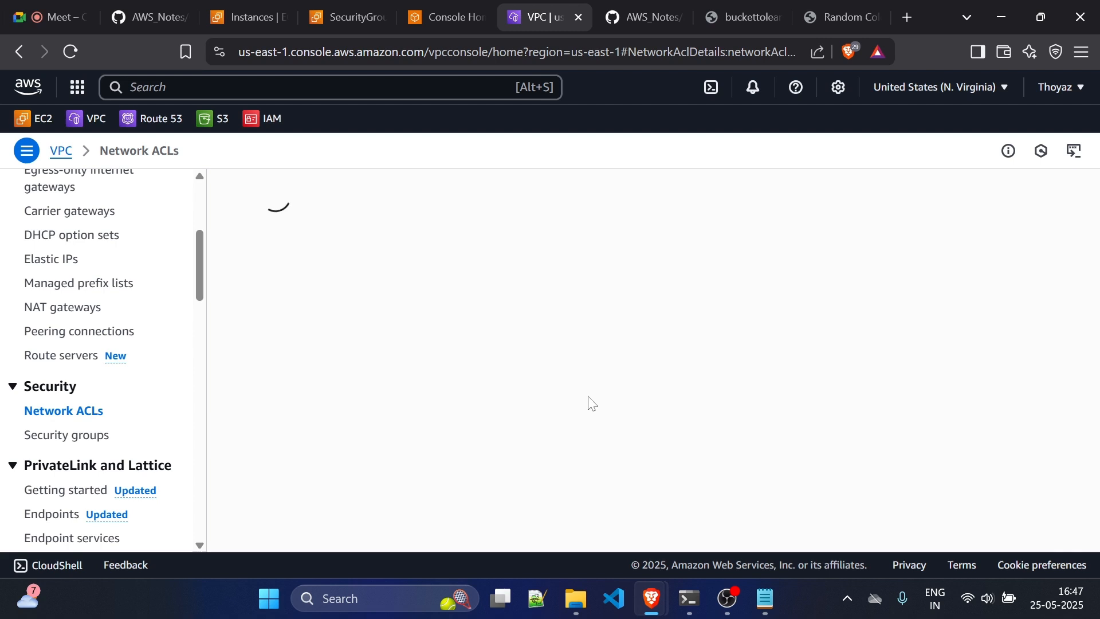
scroll(741, 407, down, 1)
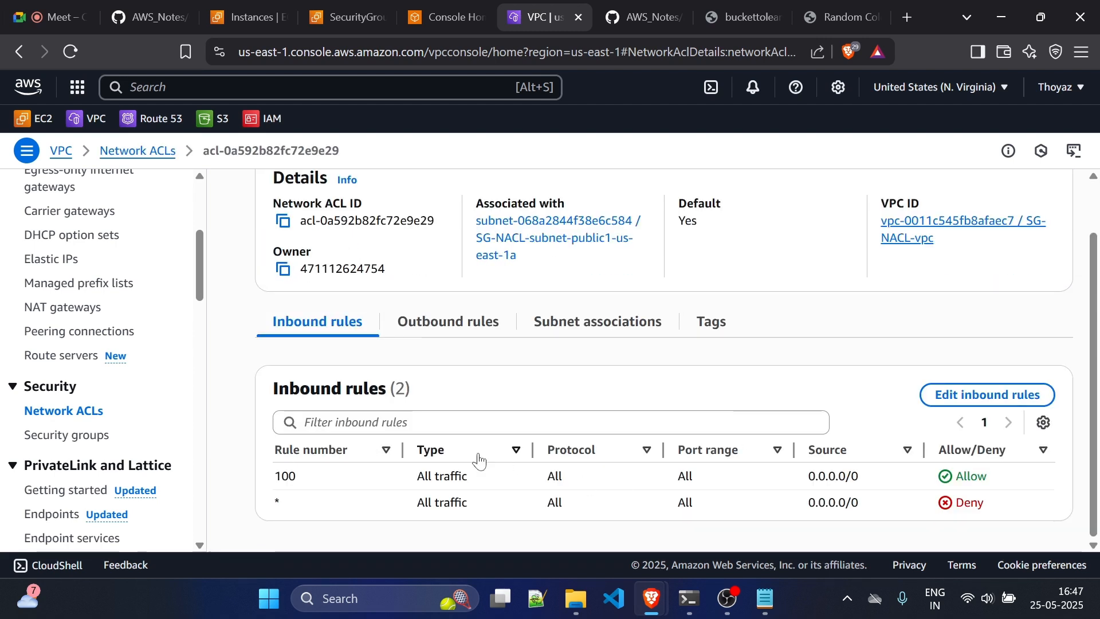
scroll(620, 414, up, 1)
scroll(620, 414, down, 1)
scroll(620, 414, up, 1)
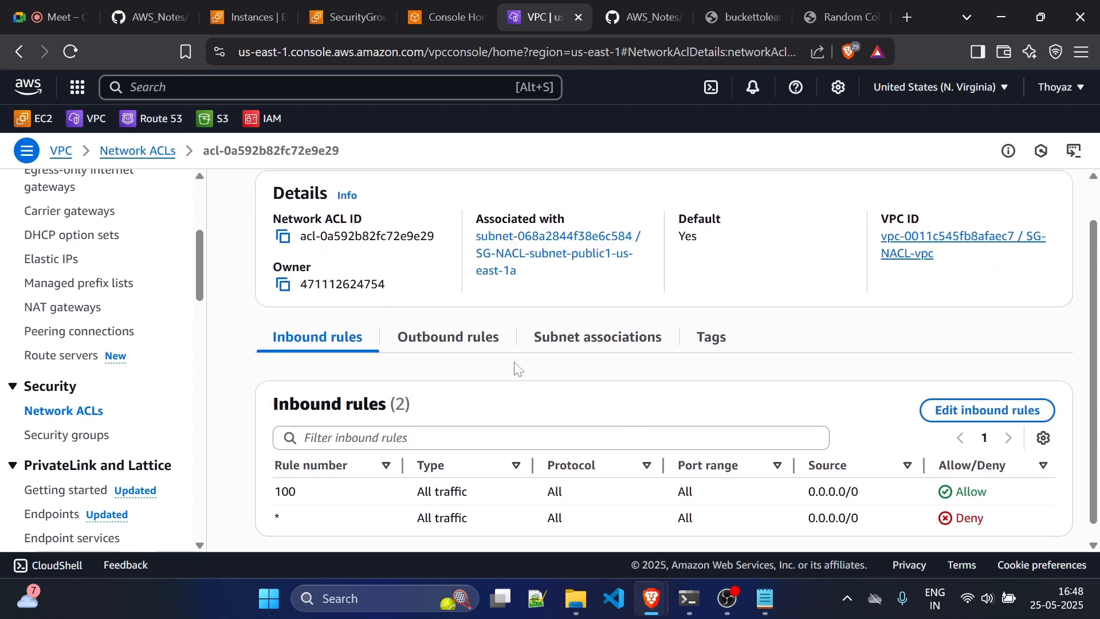
scroll(487, 390, up, 1)
scroll(498, 402, down, 1)
scroll(513, 411, up, 1)
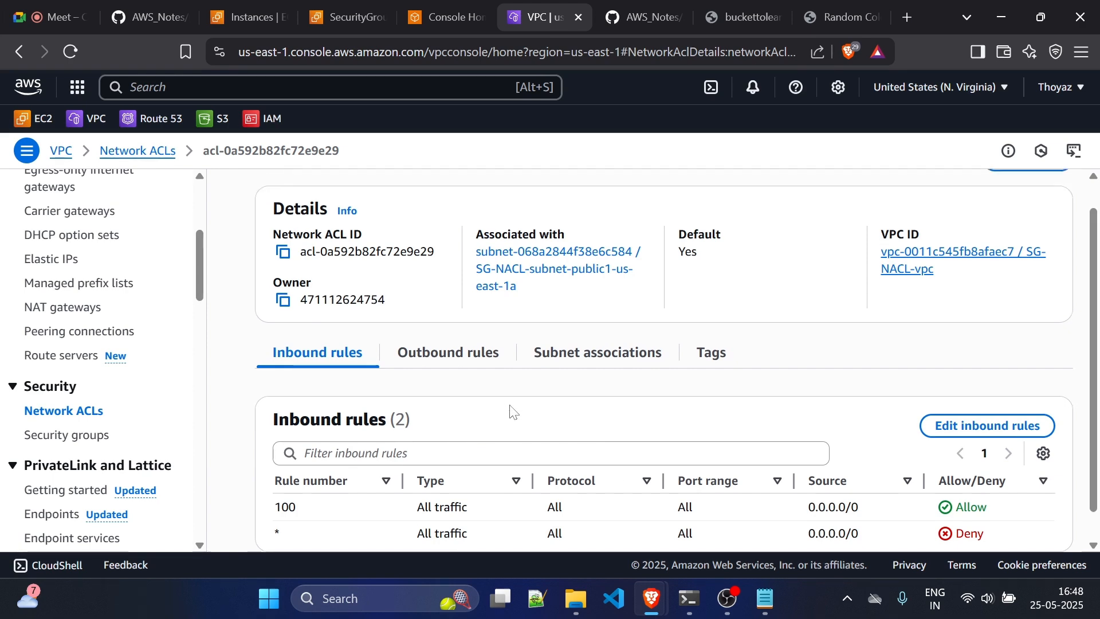
scroll(514, 411, down, 1)
Return to SG-Testing, open its inbound rules for editing and add a blank rule to inspect the available settings.
click(447, 17)
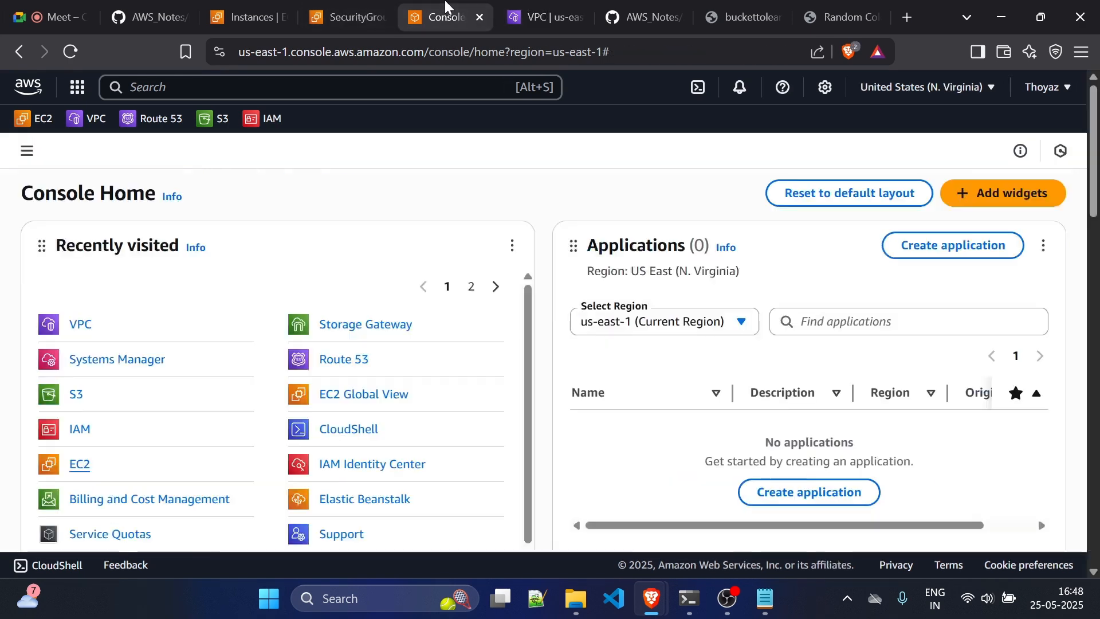
click(347, 17)
scroll(767, 430, down, 4)
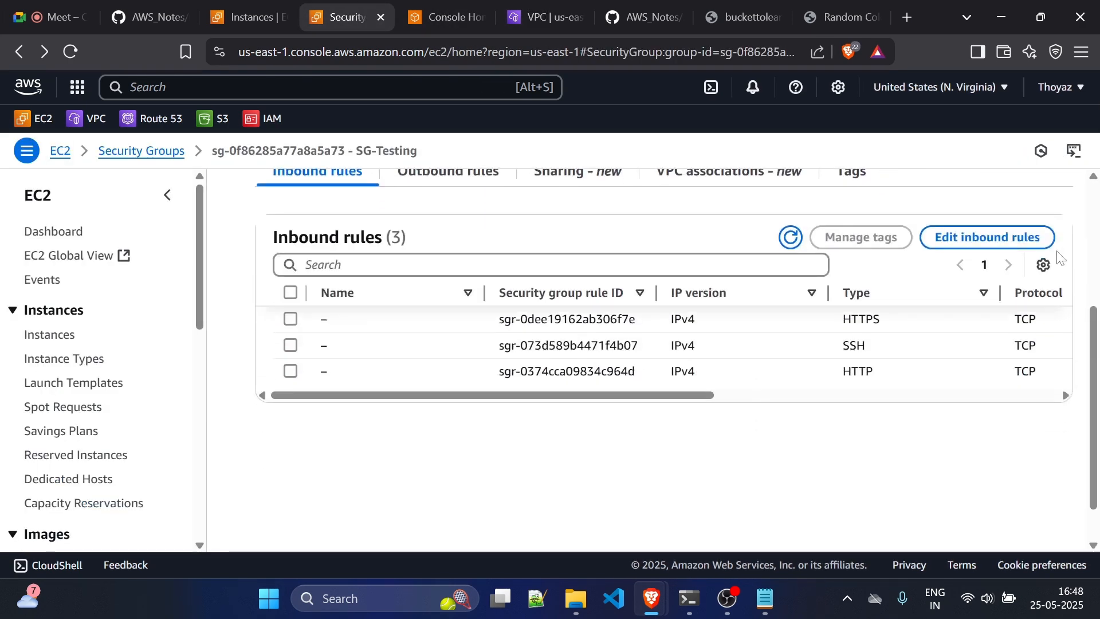
click(994, 237)
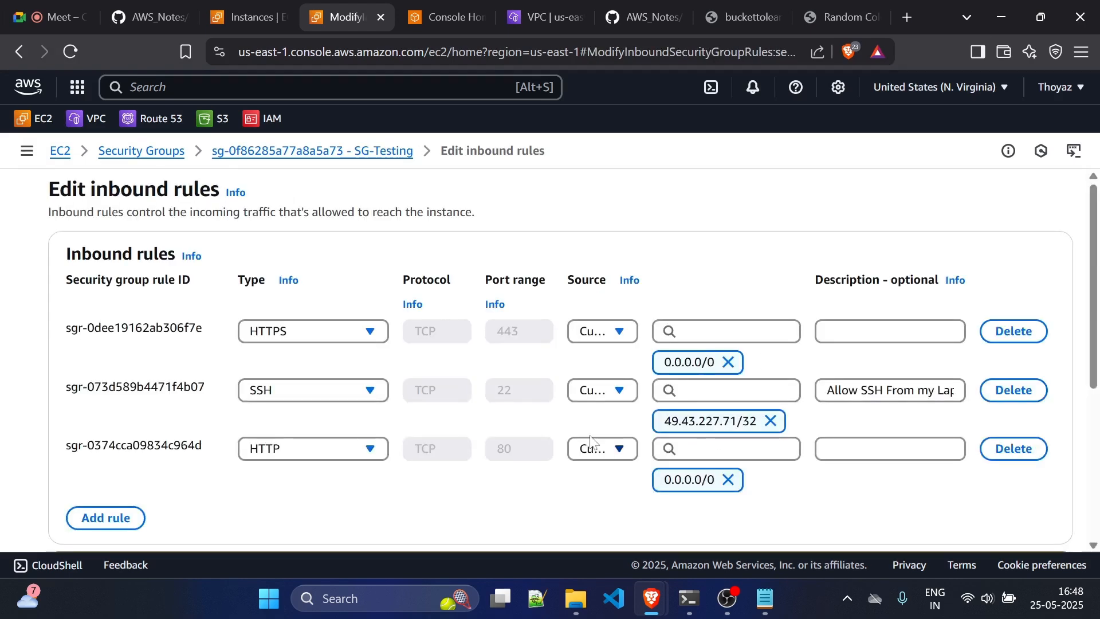
click(107, 516)
scroll(410, 476, down, 3)
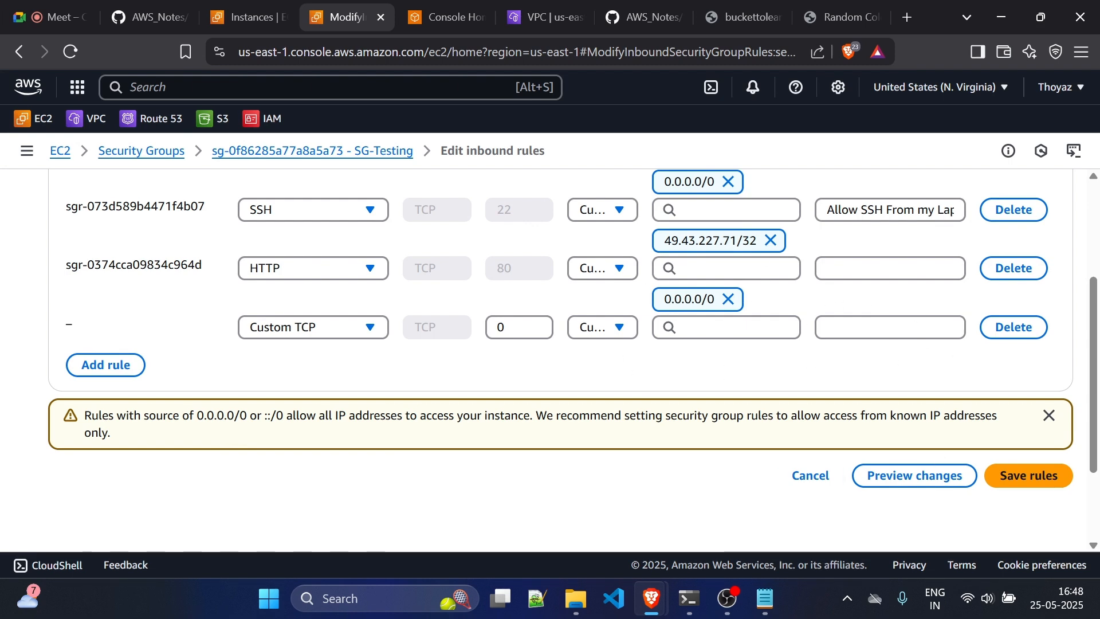
Return to the SG-NACL-vpc network ACL and highlight Deny on its default inbound rule for comparison.
click(442, 5)
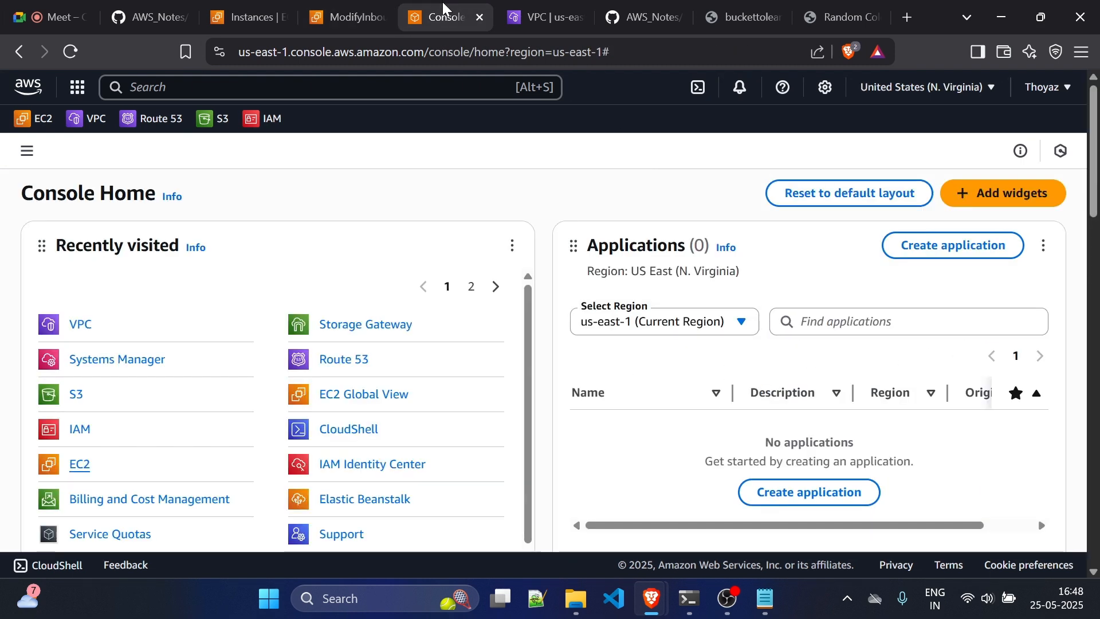
click(559, 5)
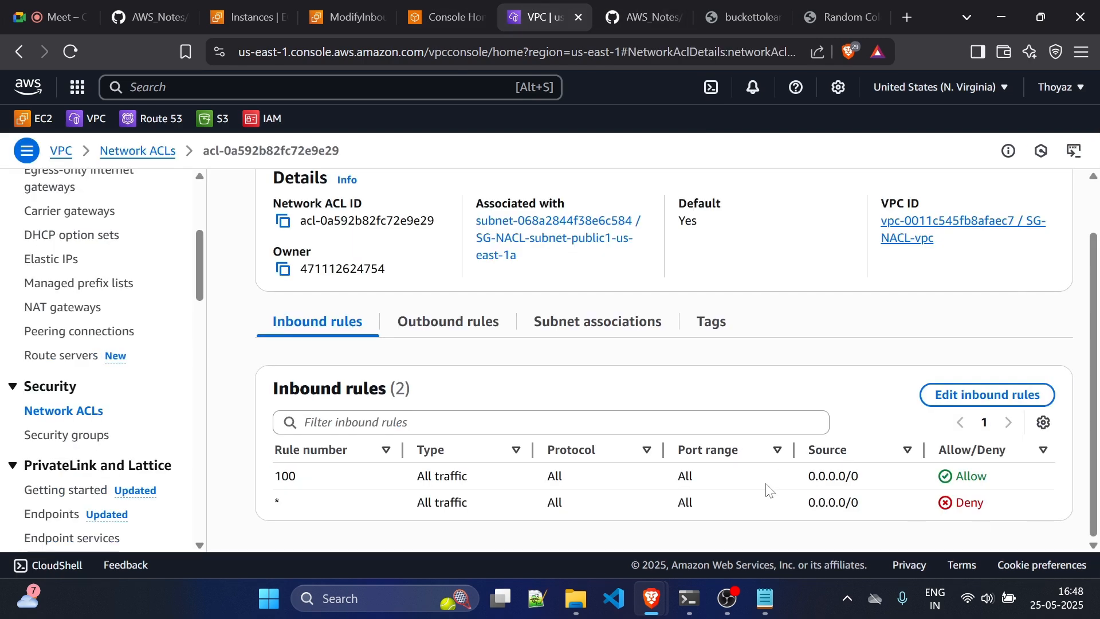
drag(988, 508, 944, 503)
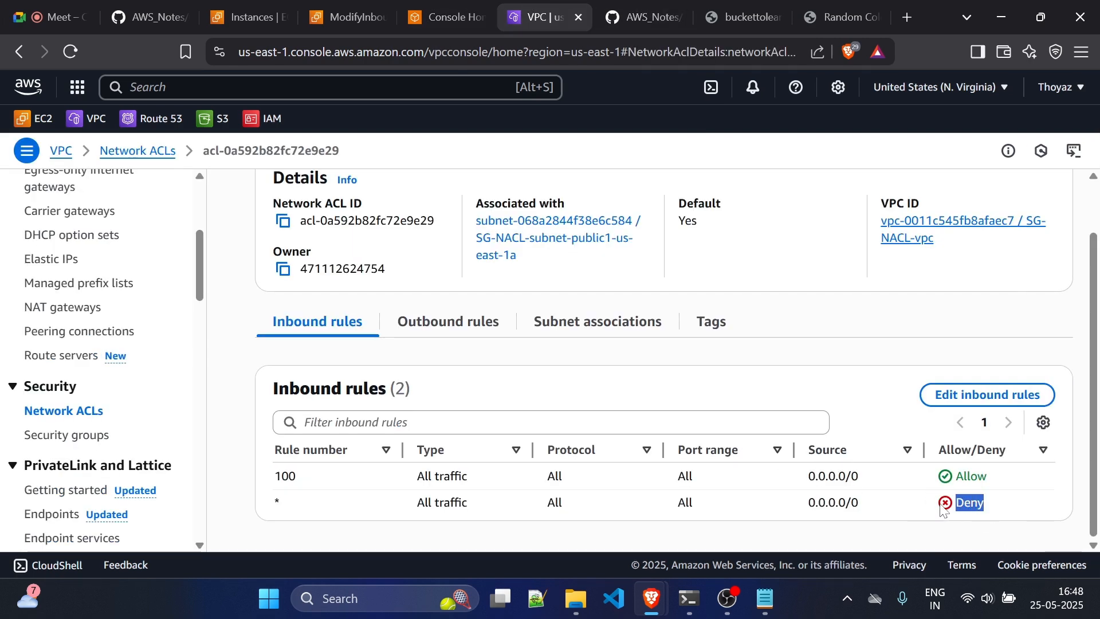
click(1018, 508)
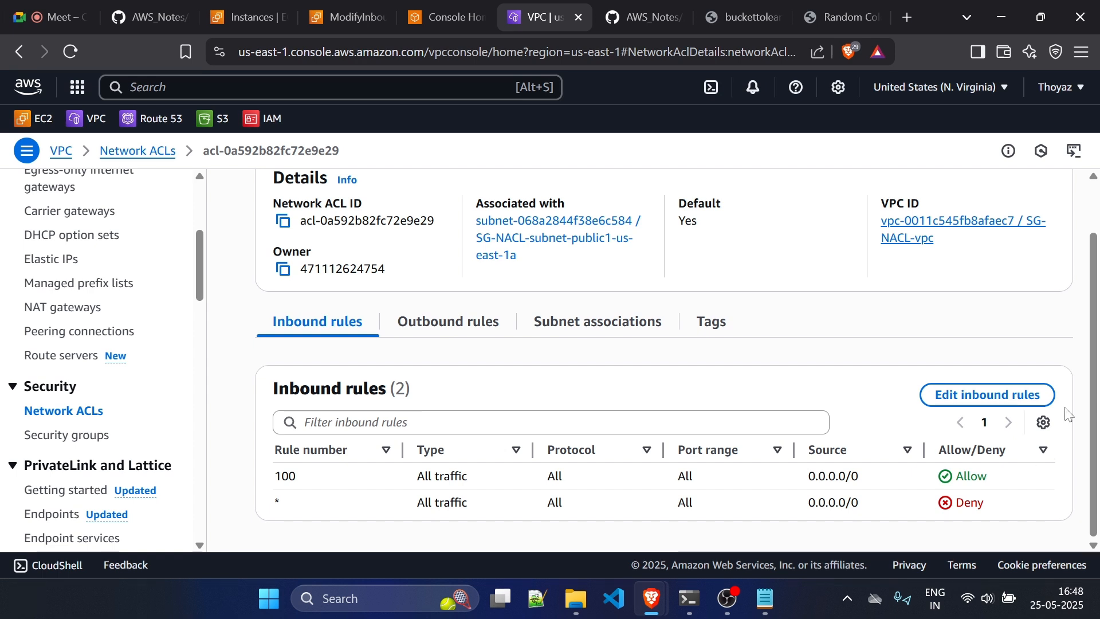
Add inbound rule 101 to the network ACL with type Custom ICMP - IPv4 and action Deny, and save the changes.
click(1010, 401)
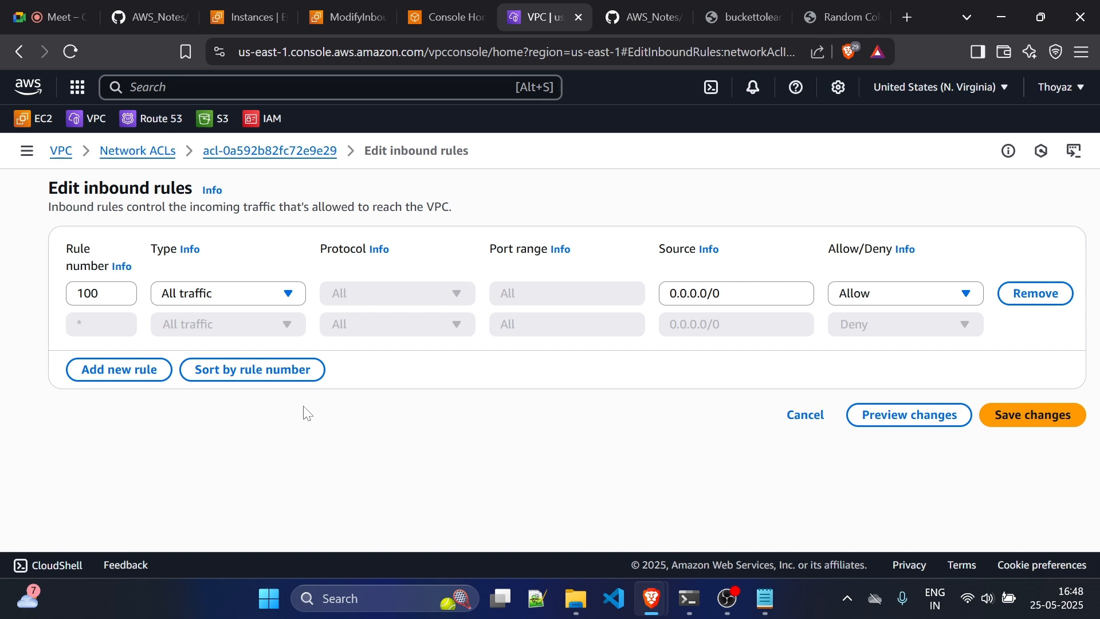
click(134, 372)
click(102, 324)
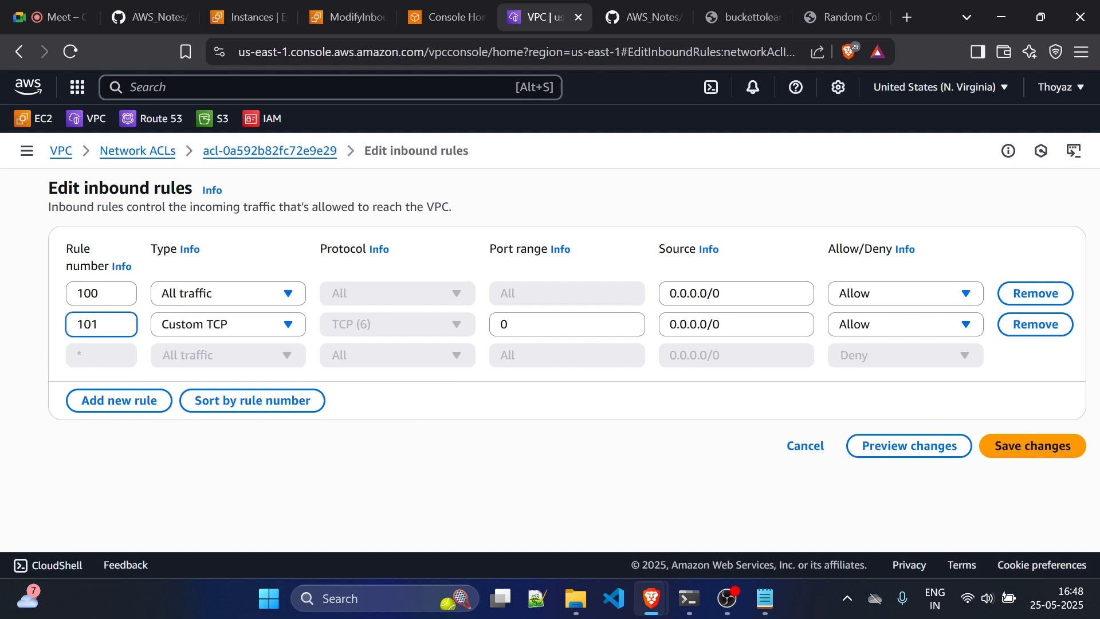
click(174, 331)
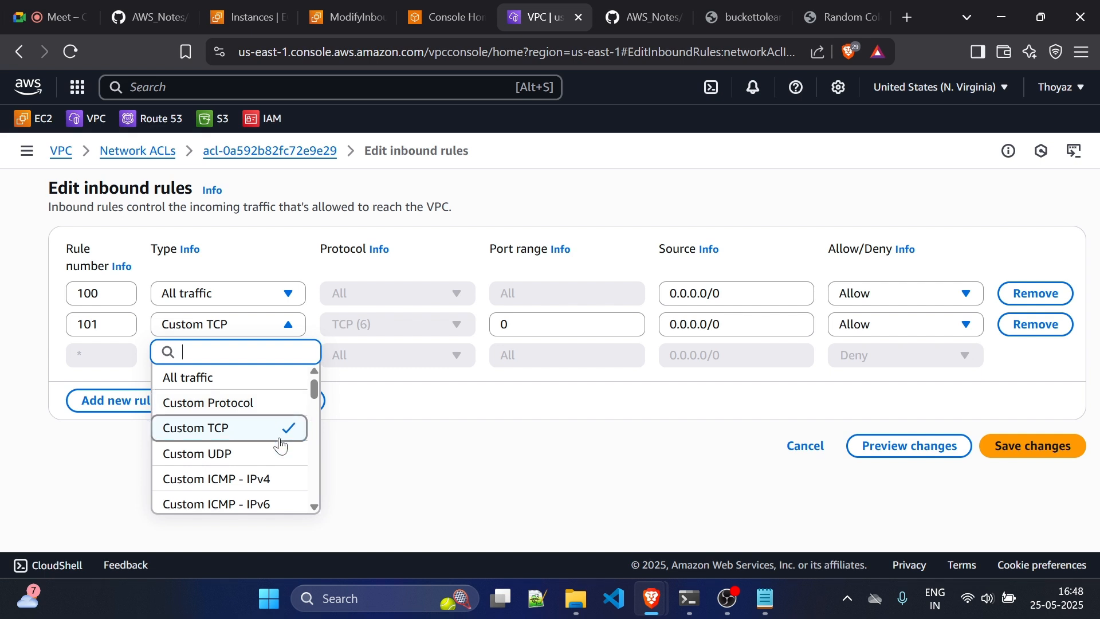
scroll(280, 445, down, 2)
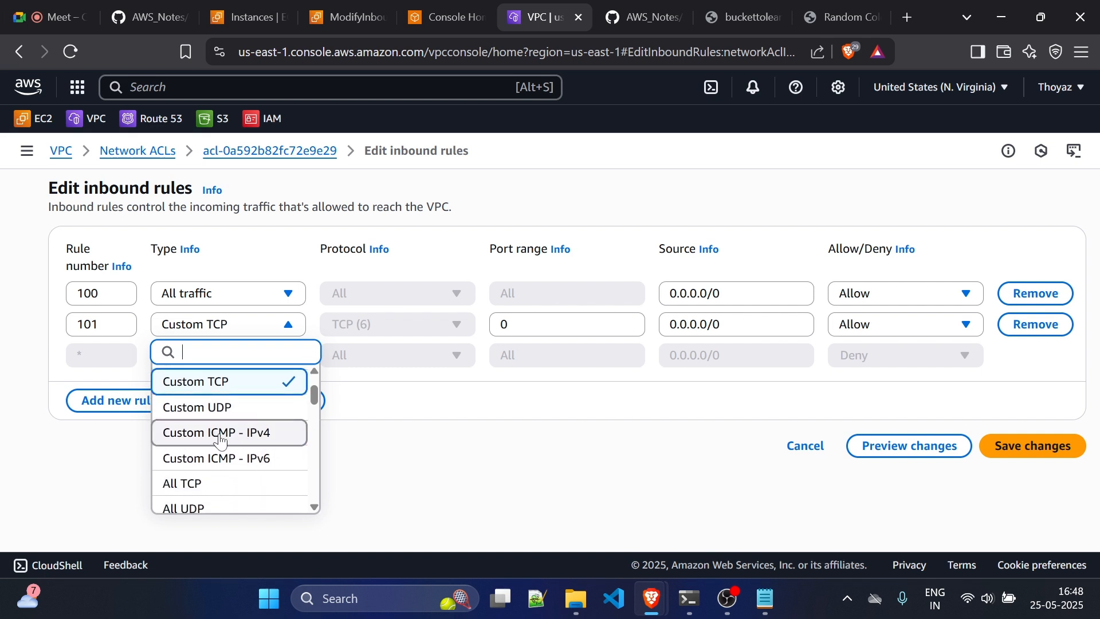
click(220, 436)
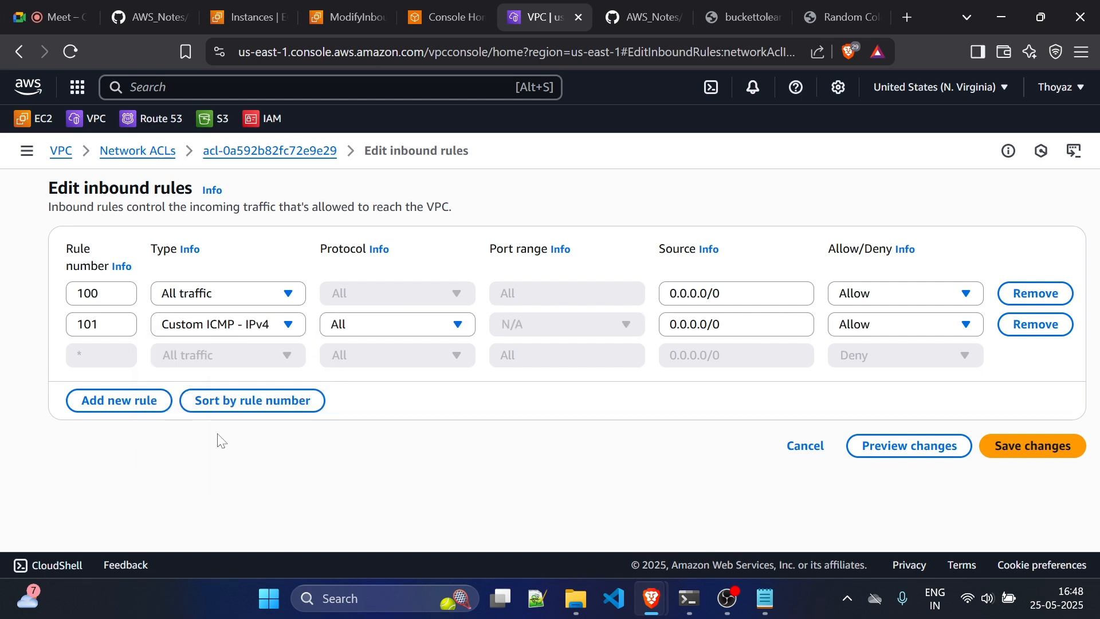
click(888, 326)
click(898, 381)
click(1055, 446)
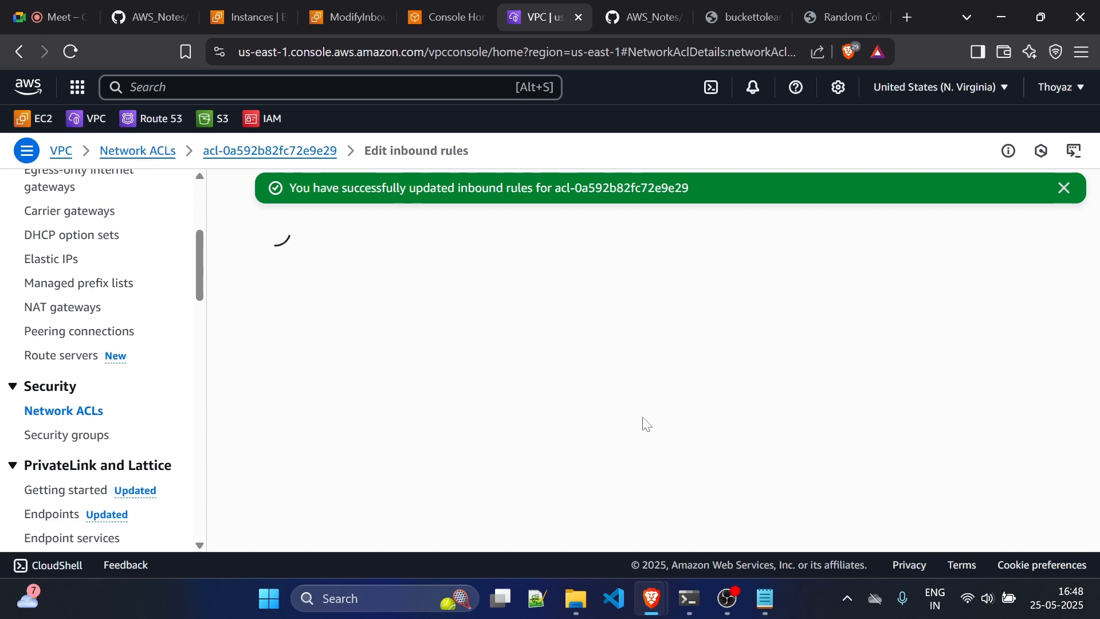
Review the network ACL's updated inbound rules and reopen them for editing.
scroll(586, 436, down, 2)
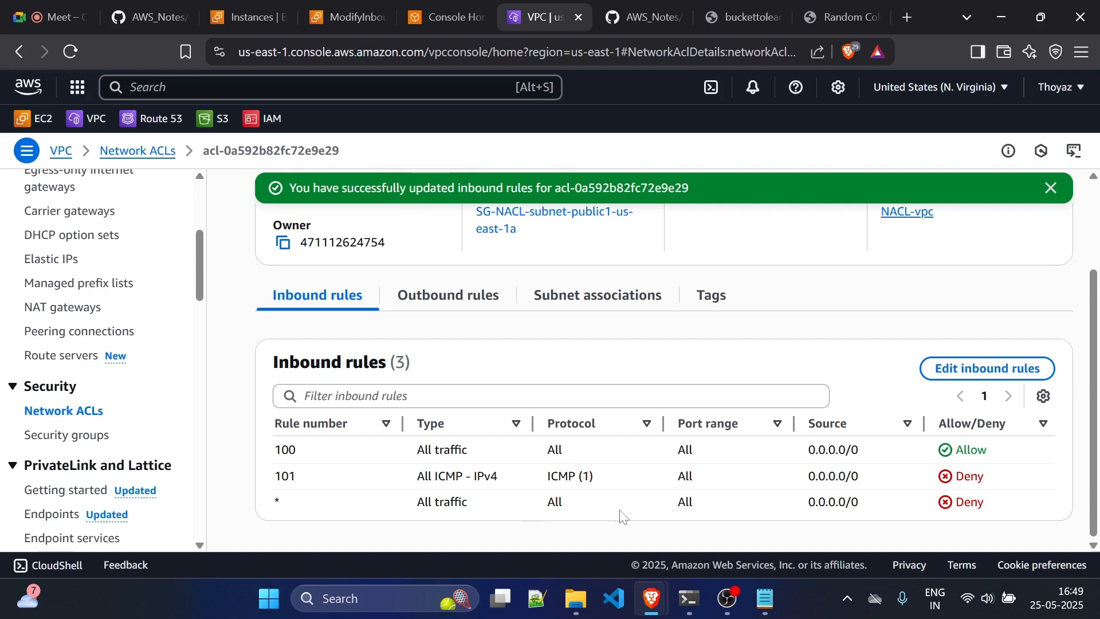
click(984, 378)
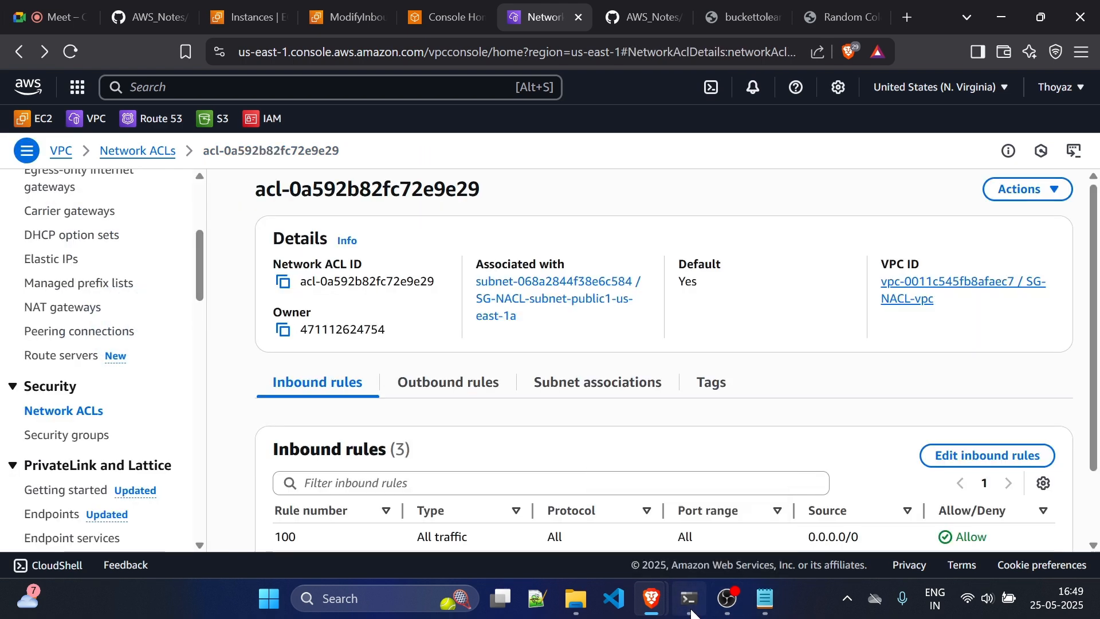
key(alt+Tab)
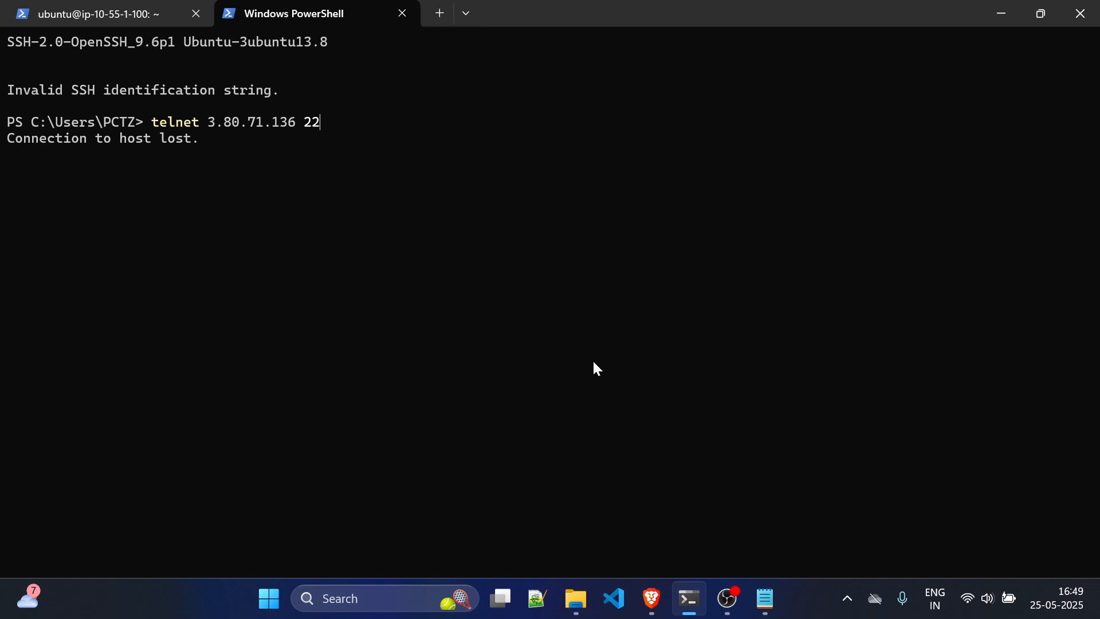
click(138, 16)
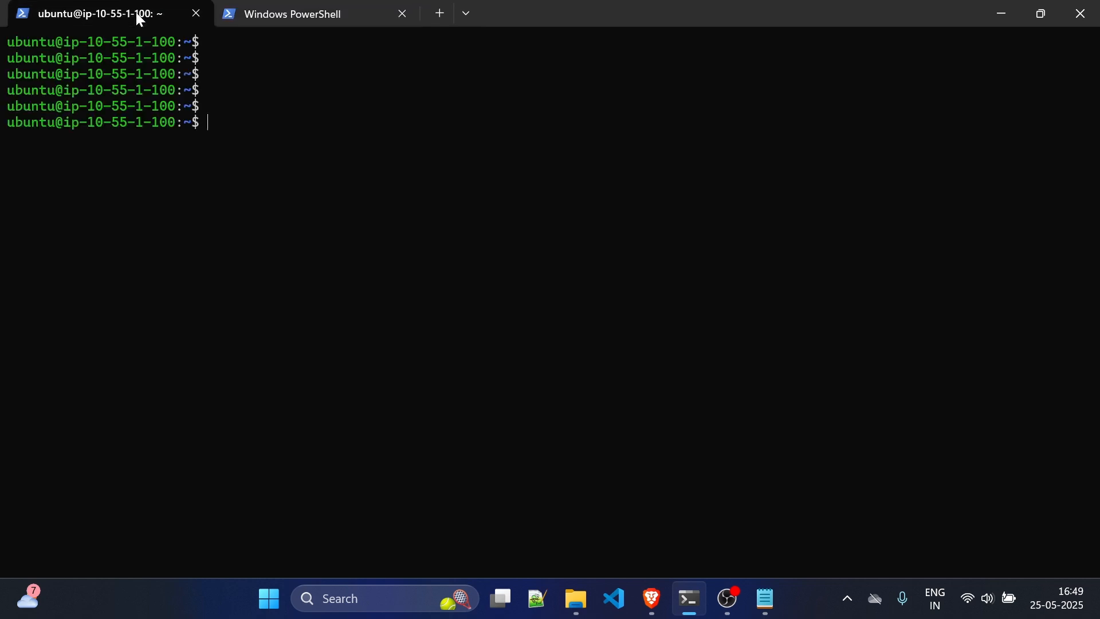
key(Return)
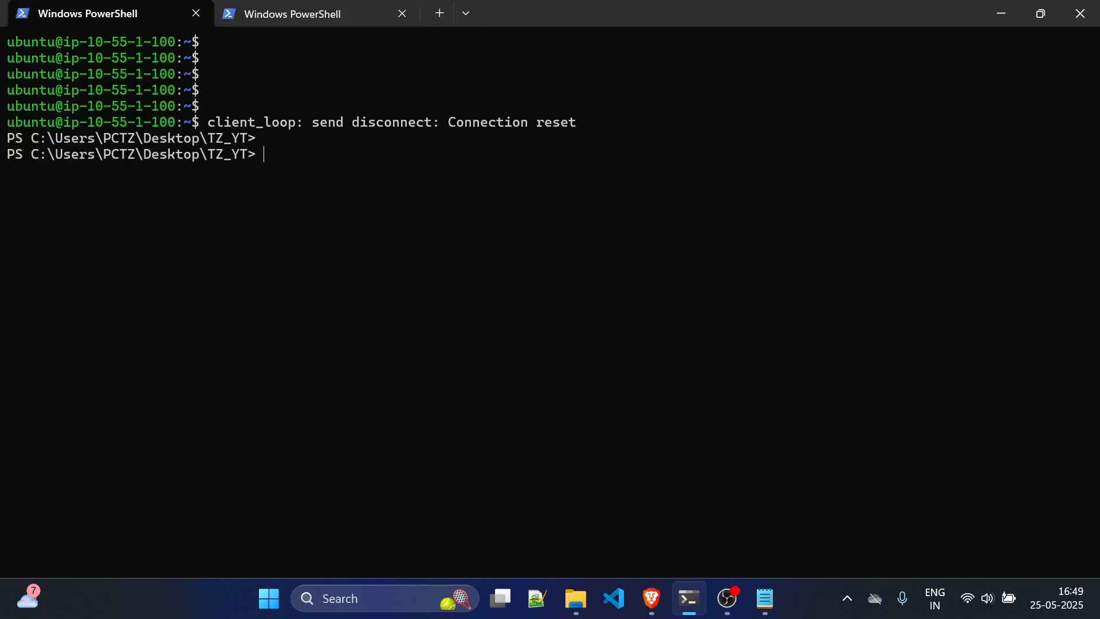
key(Up)
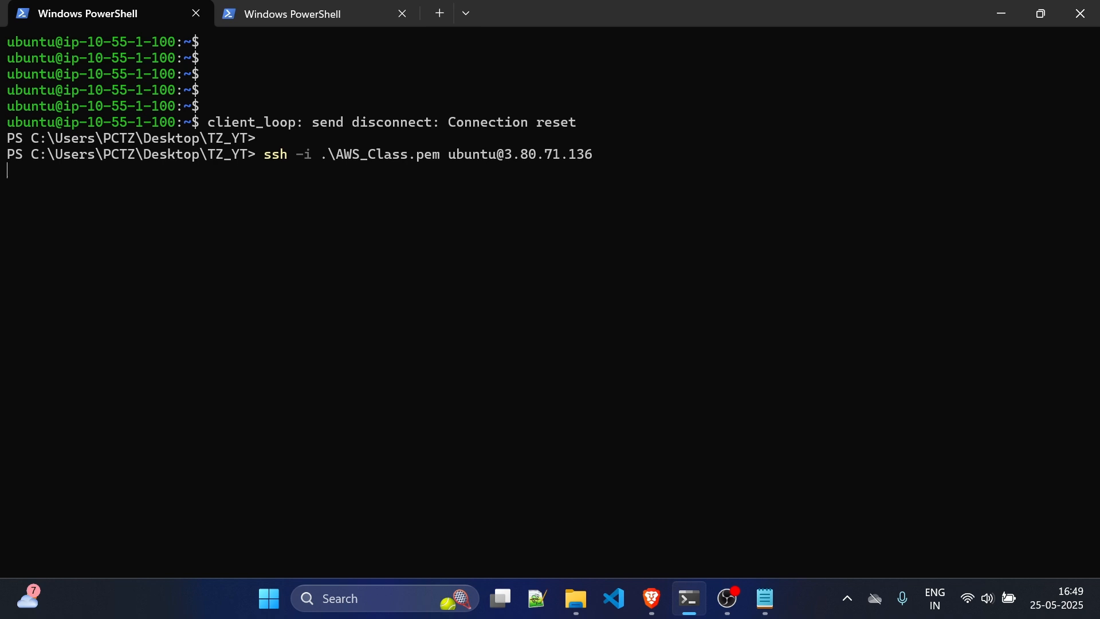
key(Return)
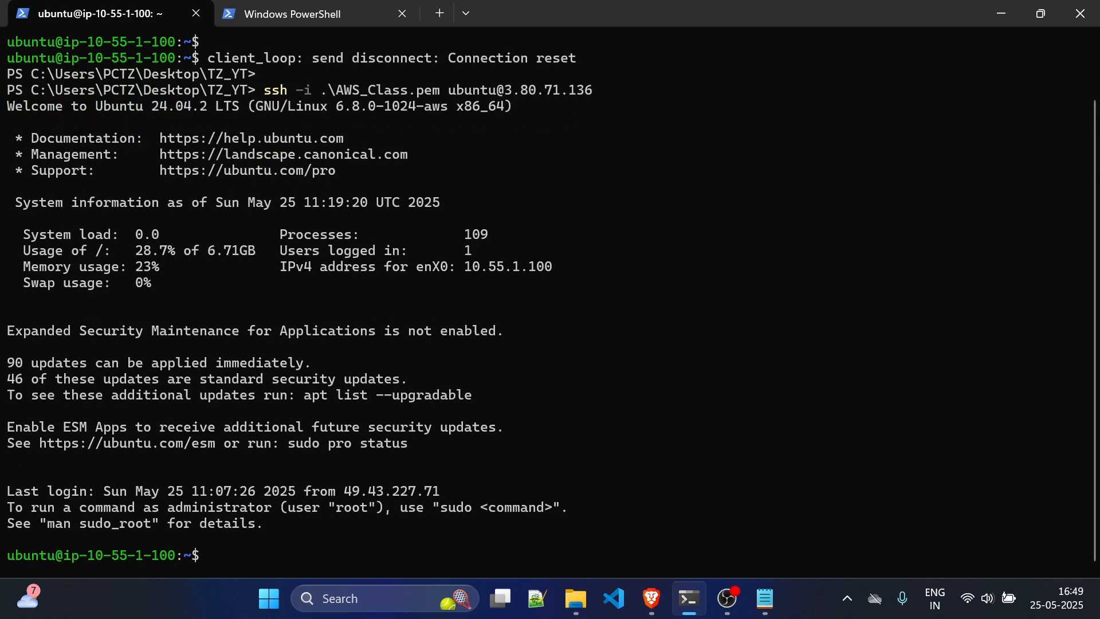
Clear the reconnected Ubuntu session's terminal and ping google.com from the instance.
key(Return)
key(Return)
key(Return)
text(CLEAR)
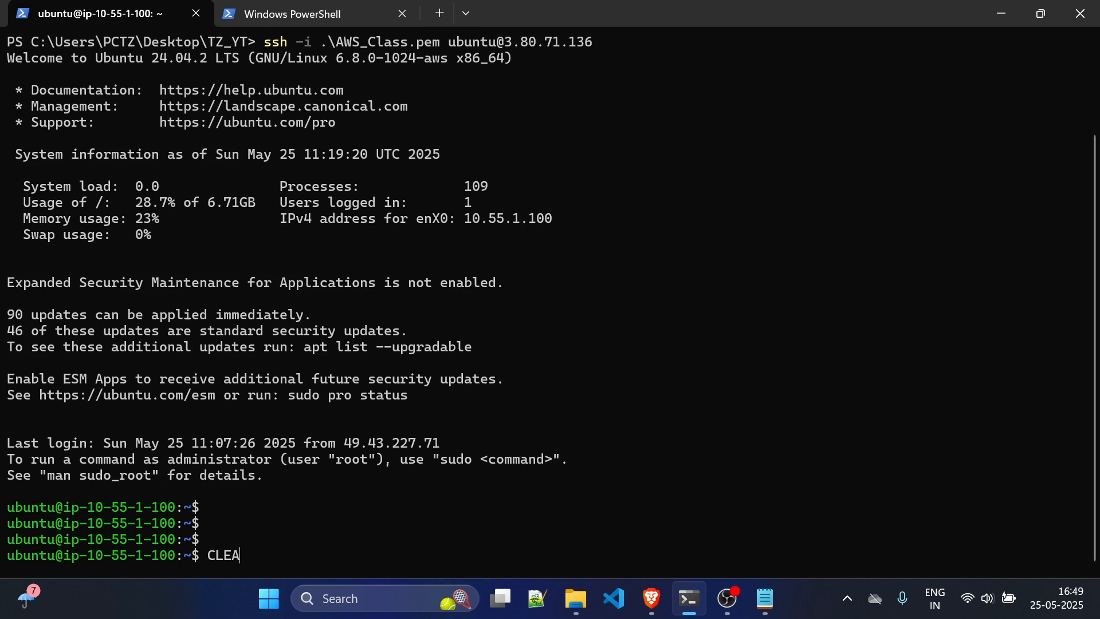
key(Return)
key(Return)
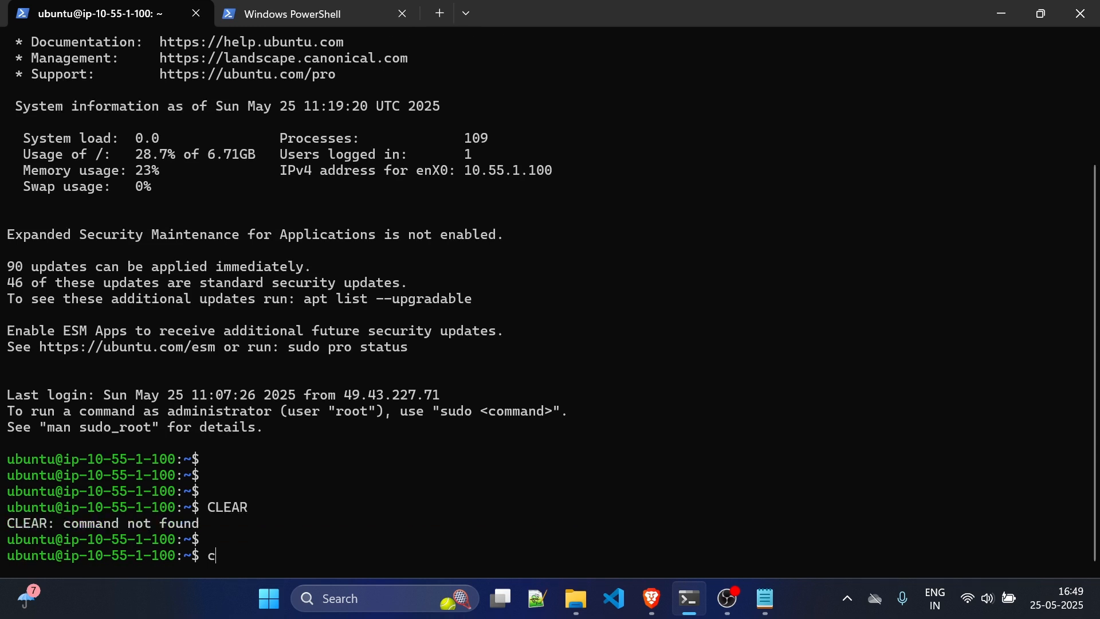
text(clear)
key(Return)
key(Return)
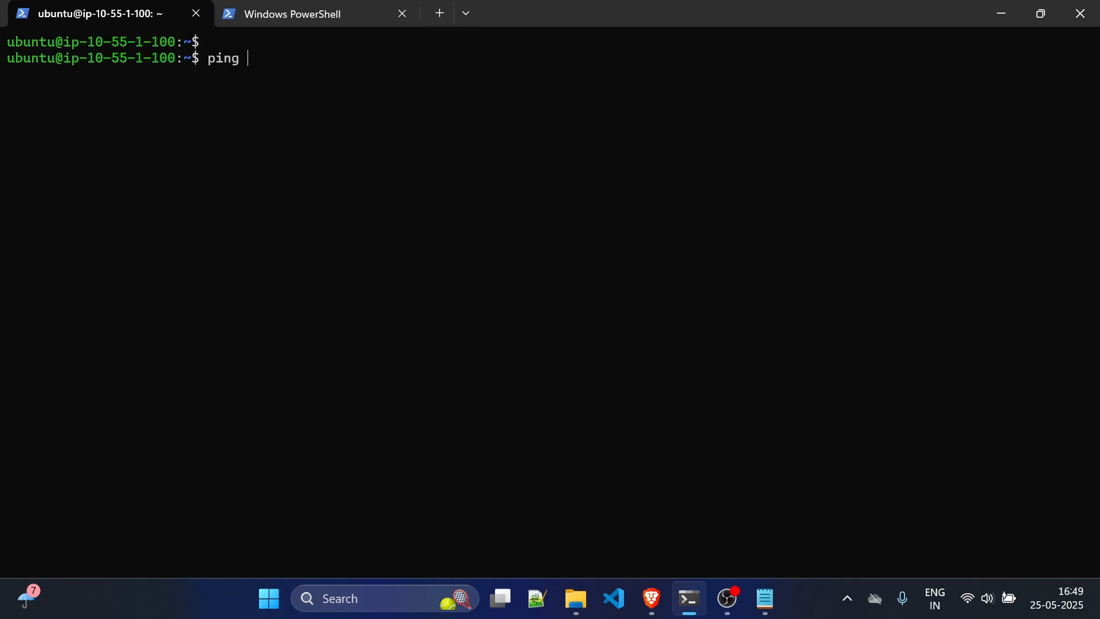
text(ping google.com)
key(Return)
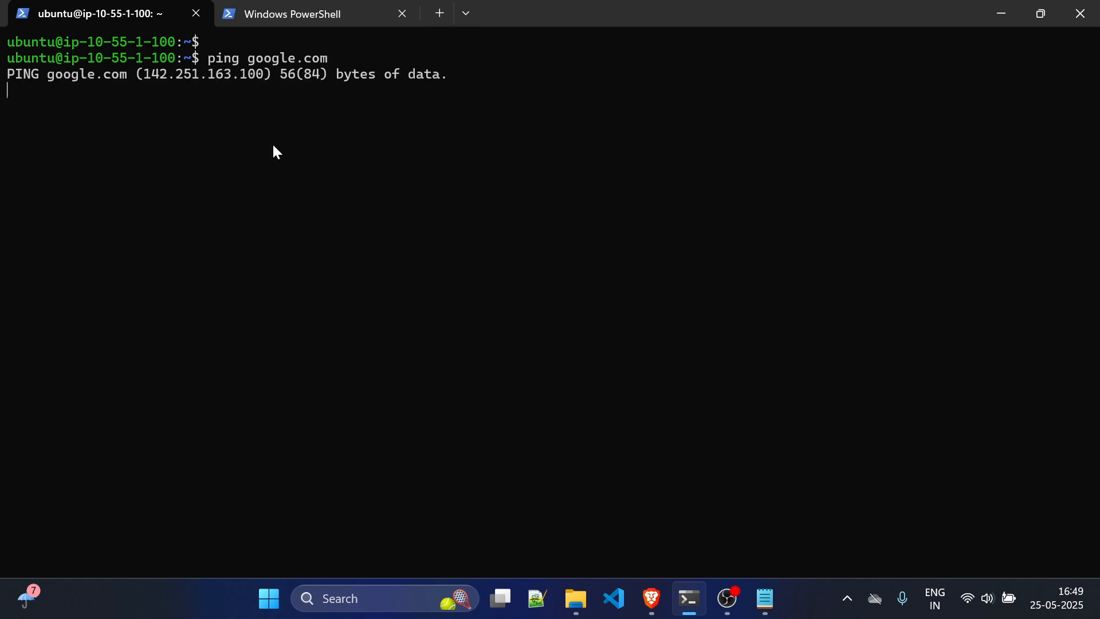
Switch to the browser's SG-Testing inbound rules editor and change the HTTPS rule to All traffic with source My IP.
key(alt+Tab)
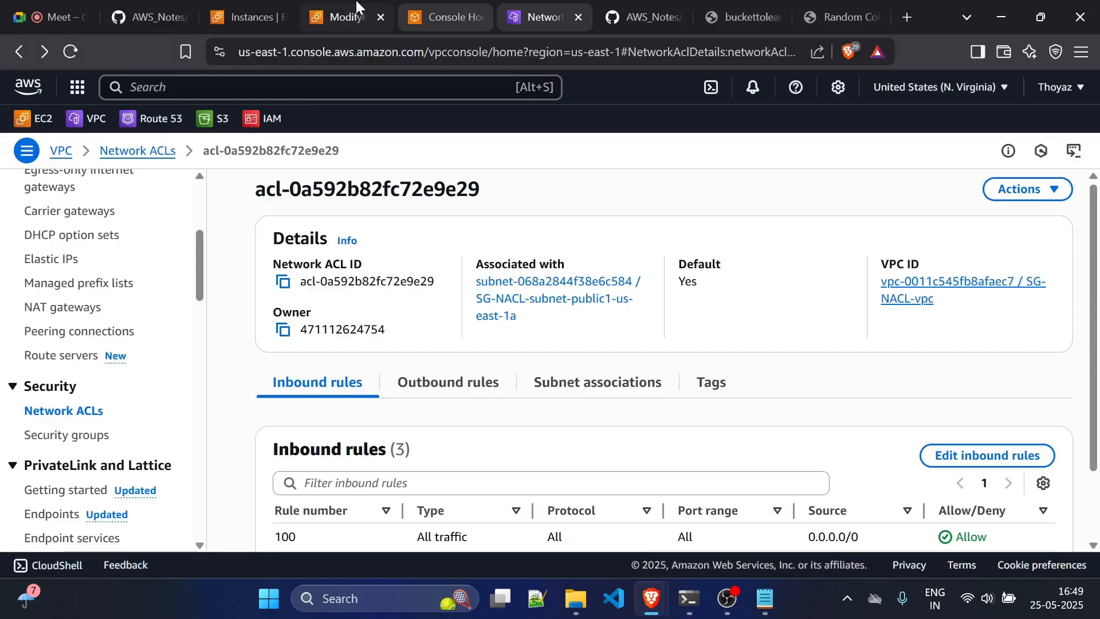
click(357, 7)
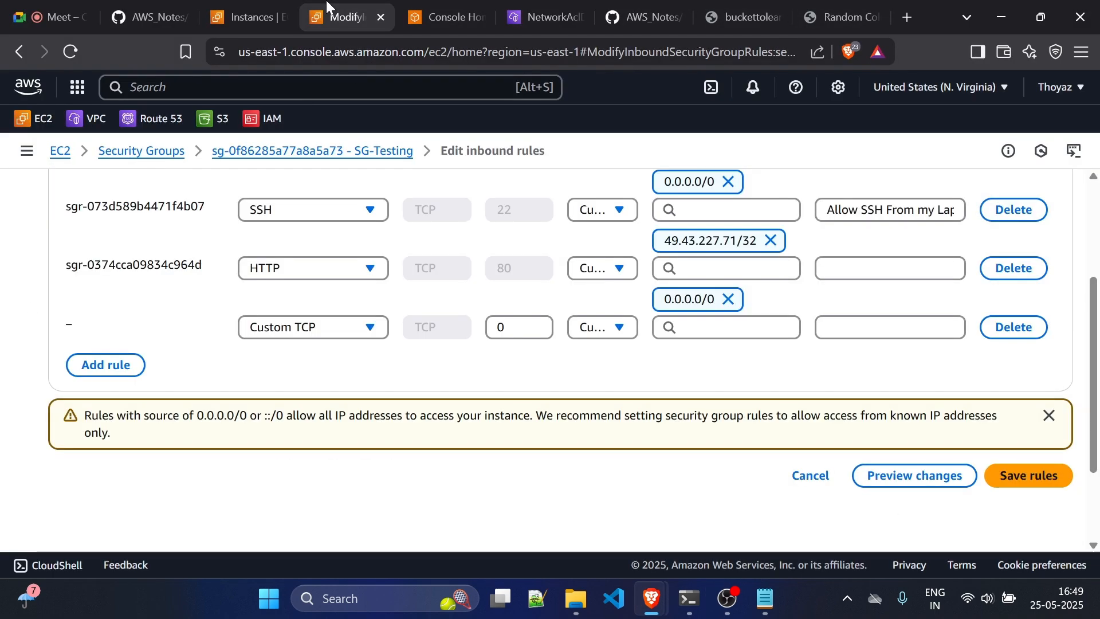
click(249, 17)
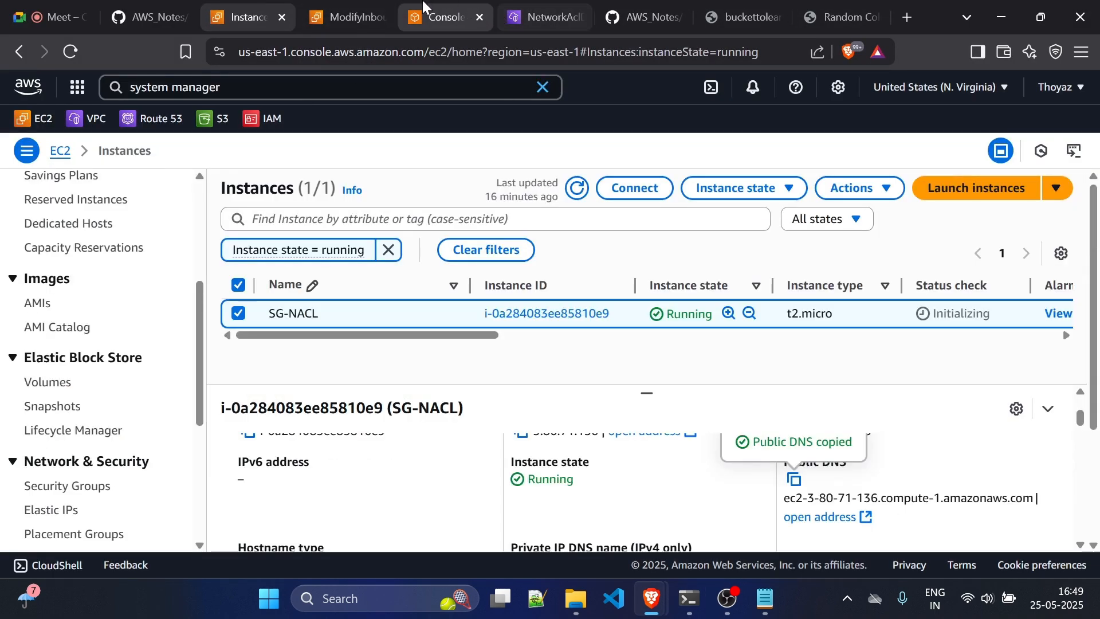
click(346, 17)
scroll(693, 314, up, 2)
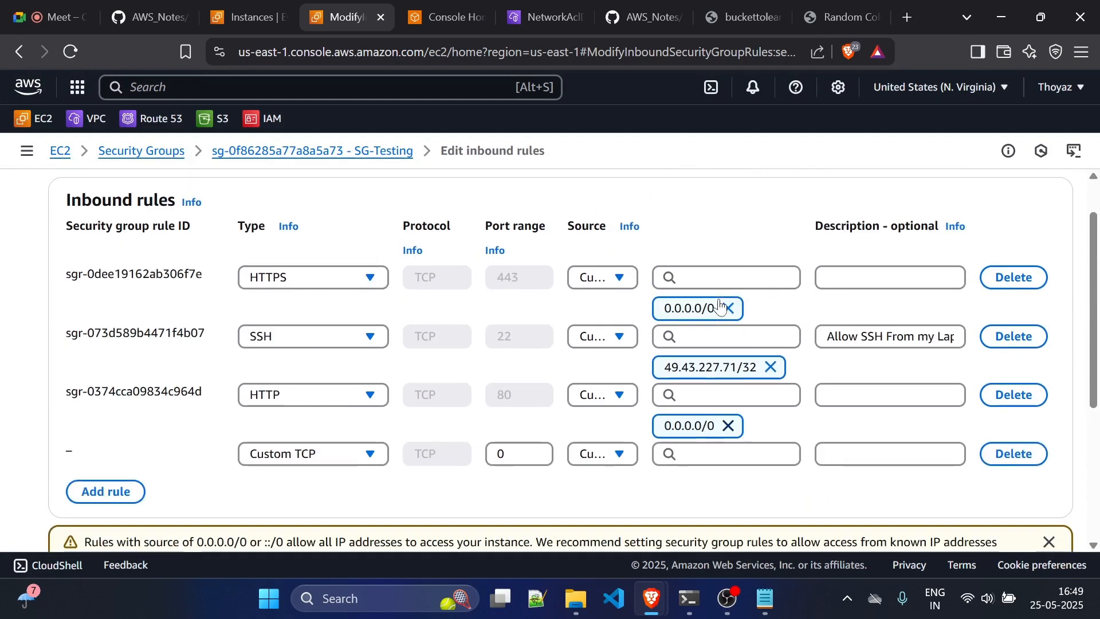
scroll(516, 286, down, 1)
click(343, 263)
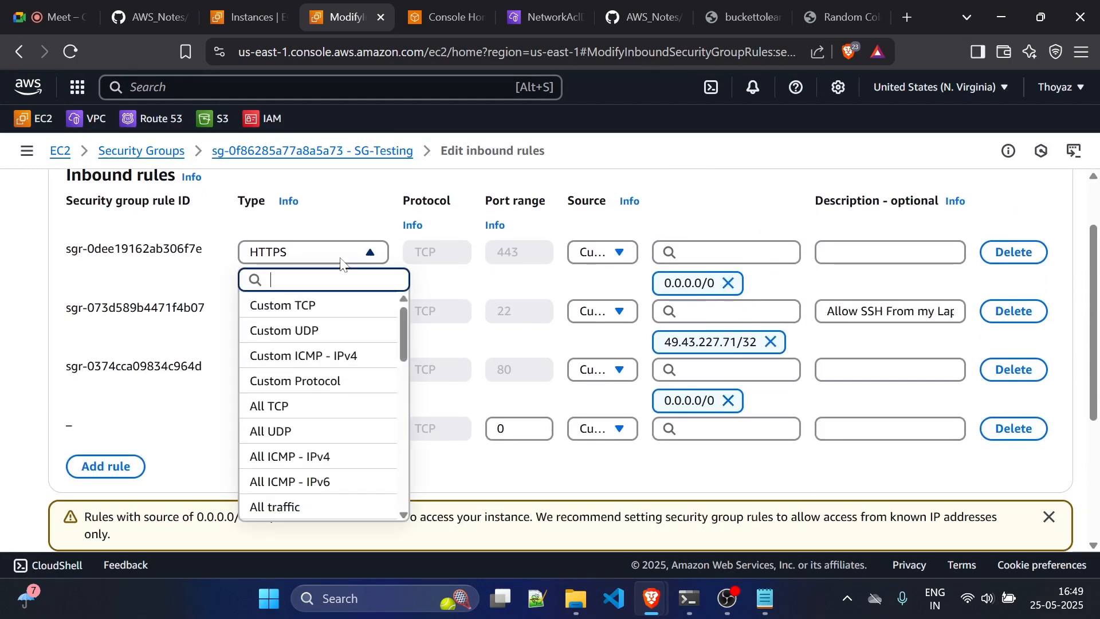
click(309, 514)
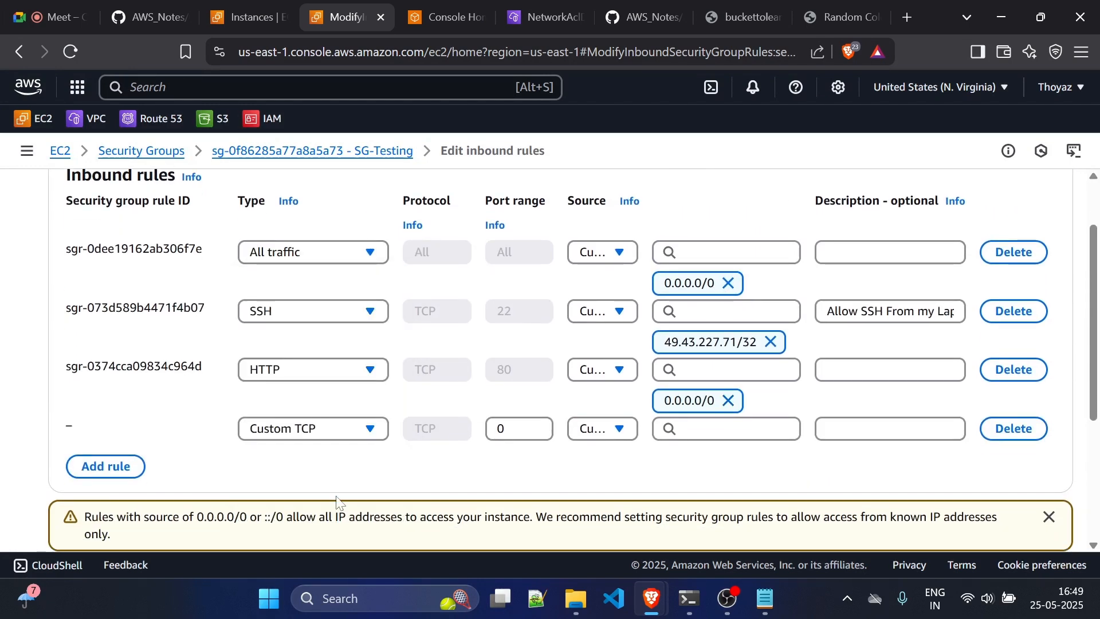
click(618, 253)
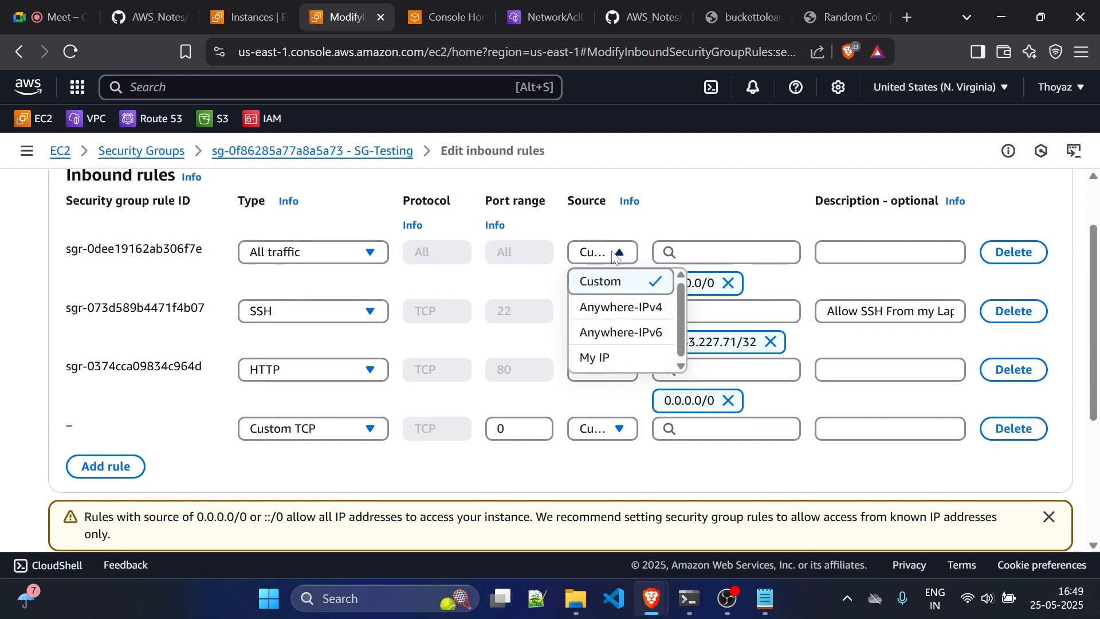
click(621, 360)
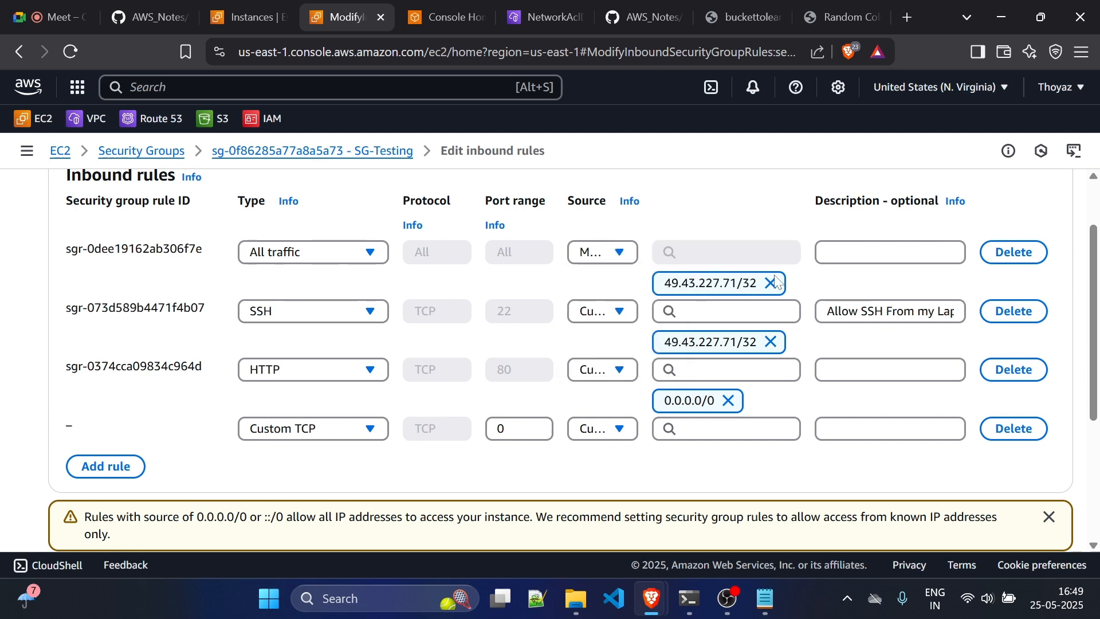
Delete the SSH, HTTP and Custom TCP rules from SG-Testing's inbound rules and save the rules.
click(1013, 313)
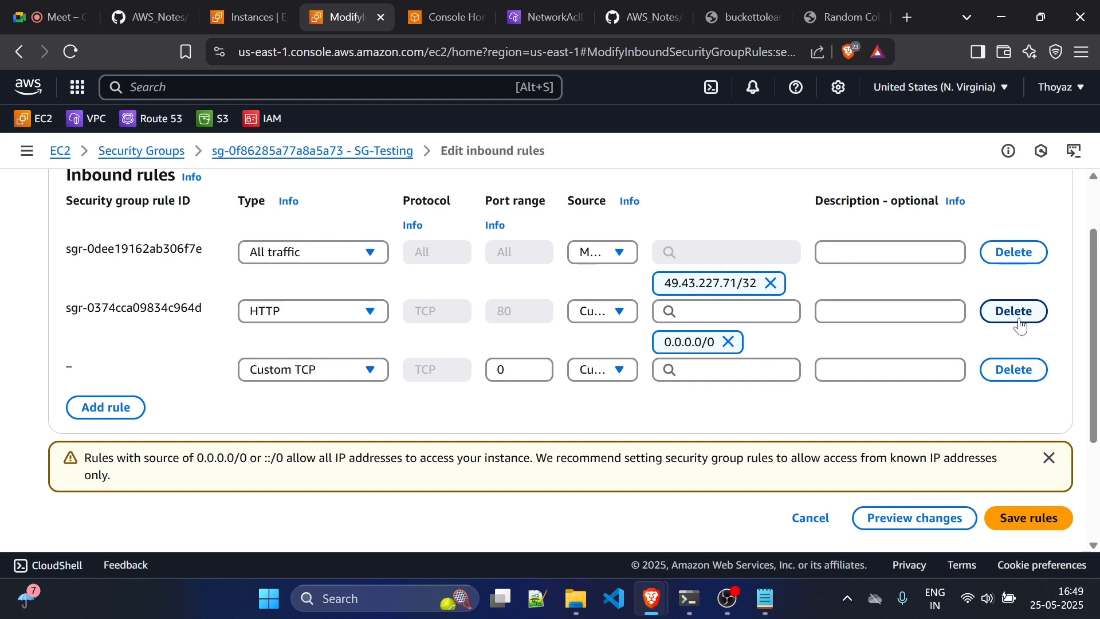
click(1017, 315)
click(1014, 312)
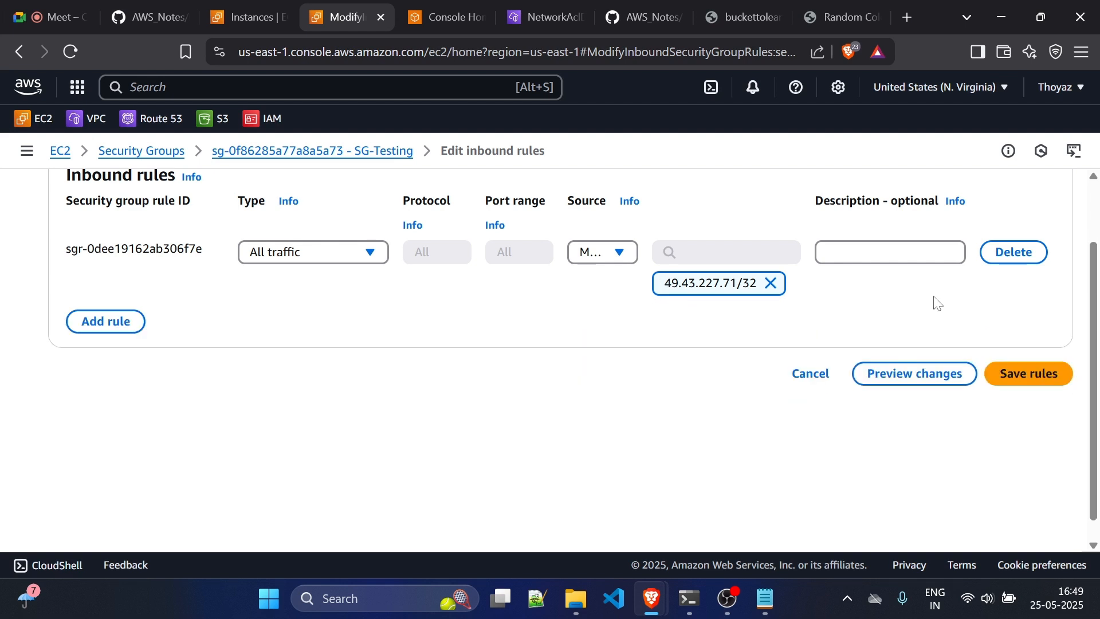
scroll(561, 292, up, 1)
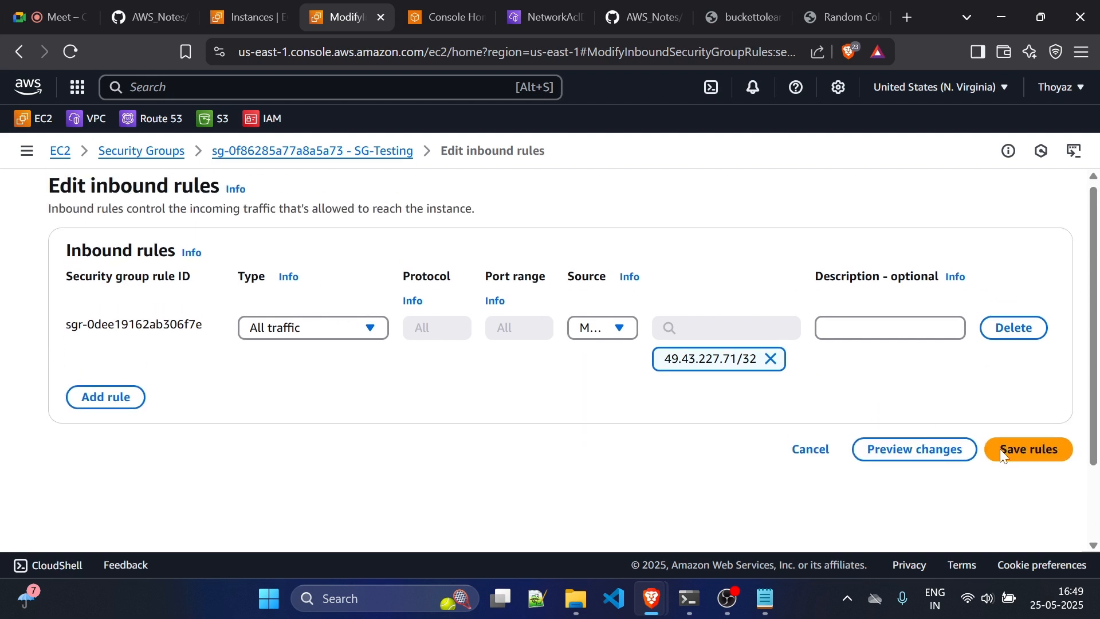
click(1017, 456)
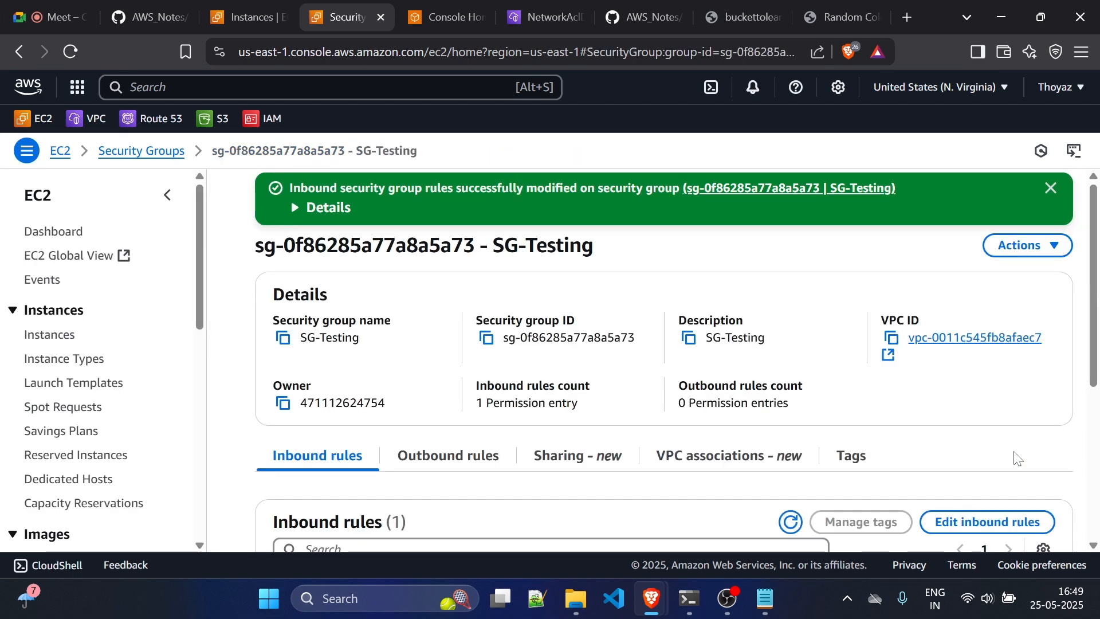
Switch to the terminal, stop the running ping and ping google.com again from the instance.
key(alt+Tab)
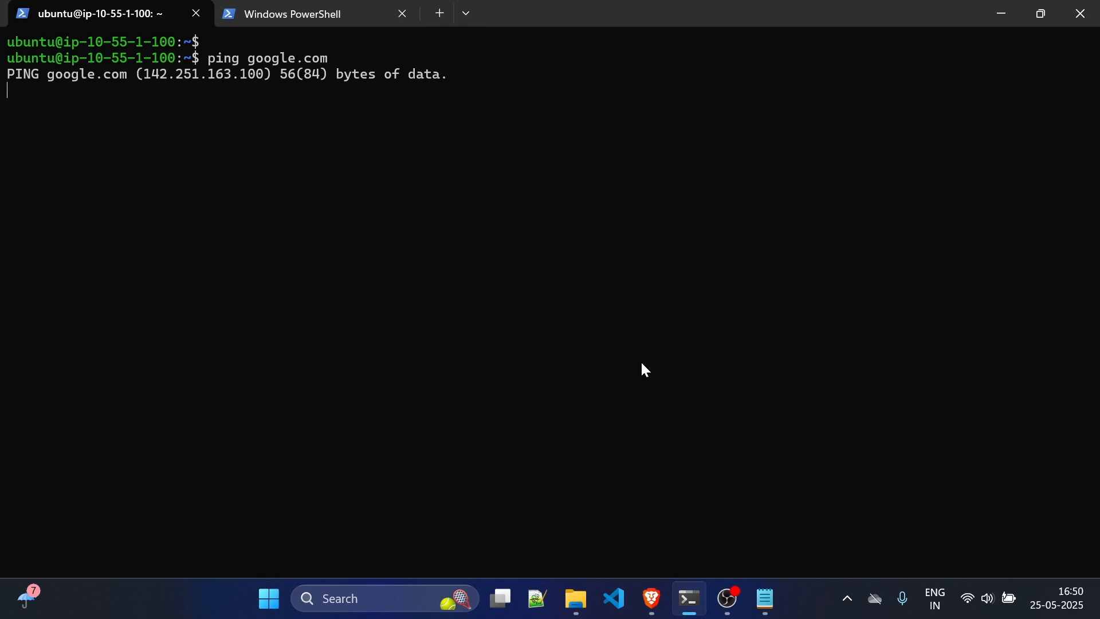
key(ctrl+c)
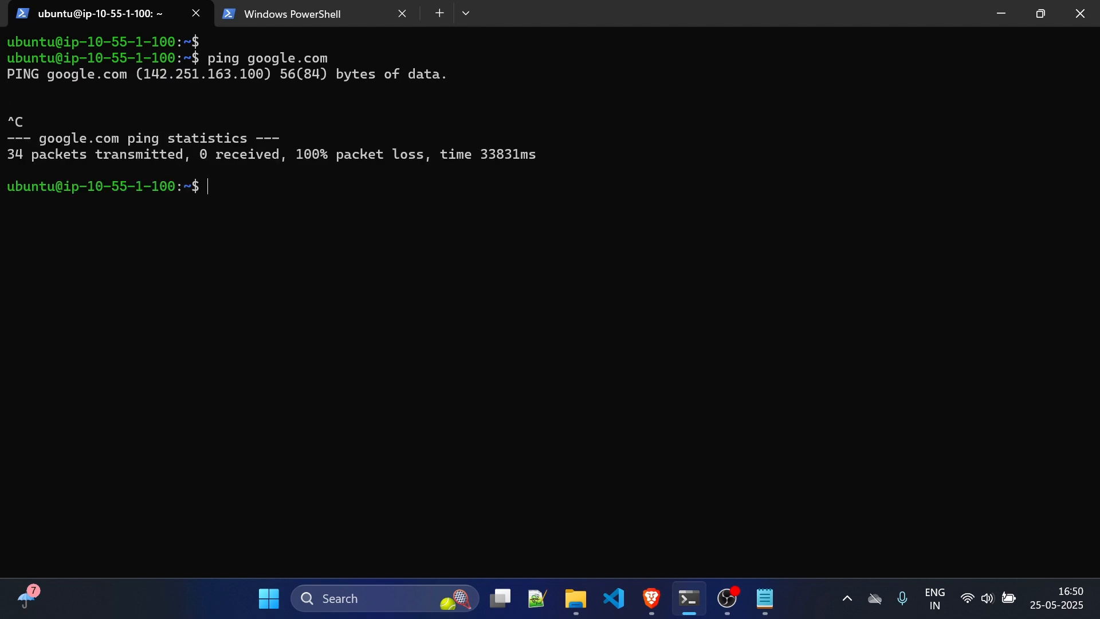
key(Return)
key(Return)
key(Up)
key(Return)
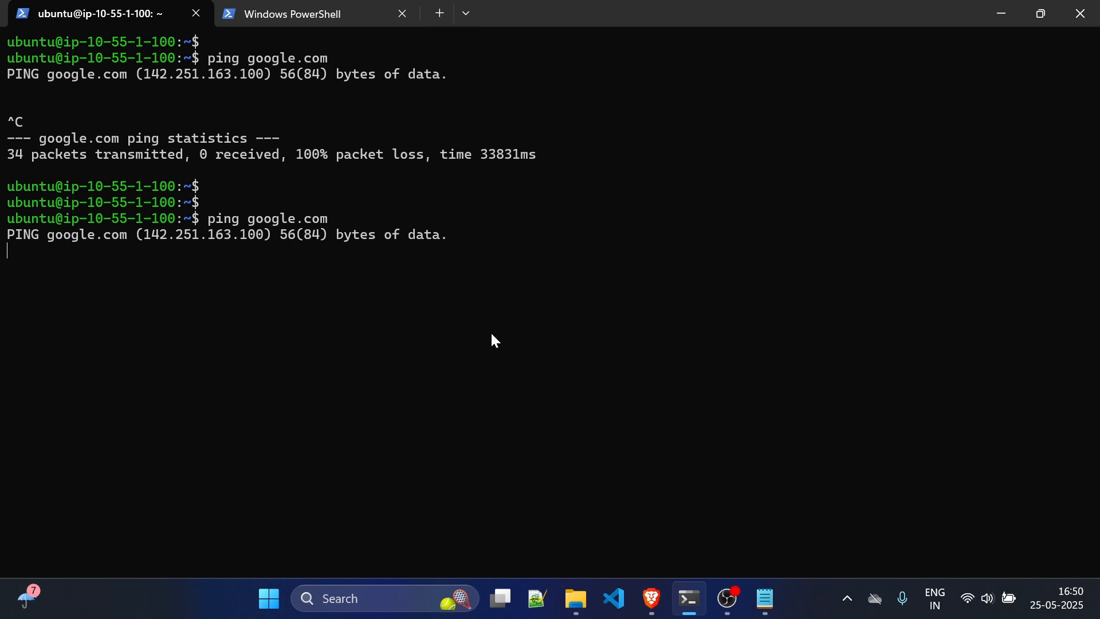
Switch back to the browser and review the network ACL's inbound rules.
key(alt+Tab)
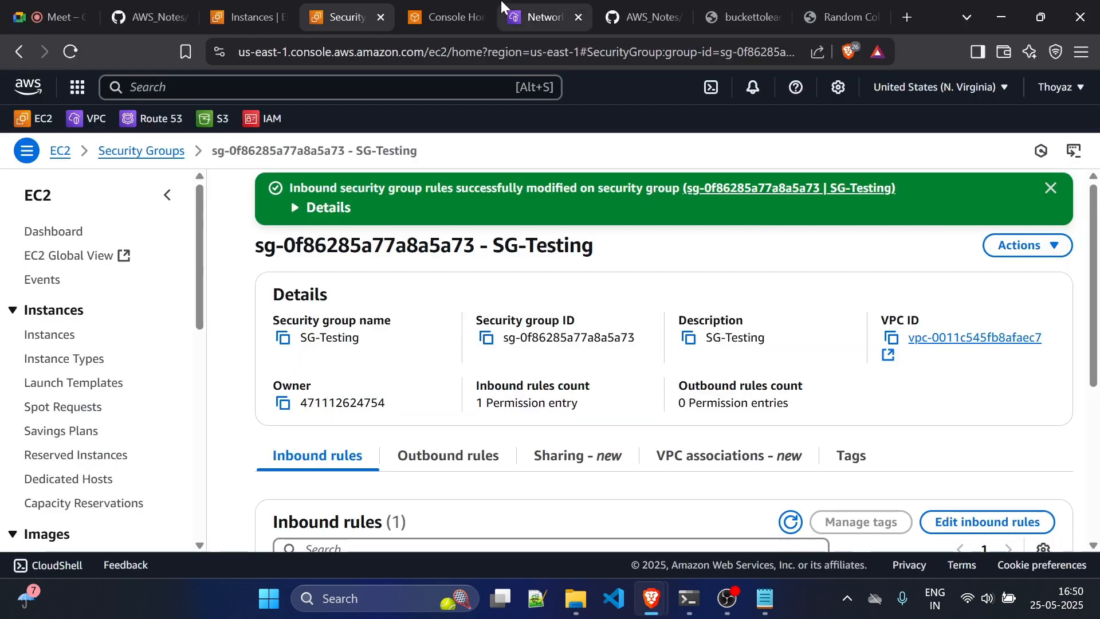
click(504, 8)
scroll(566, 404, down, 2)
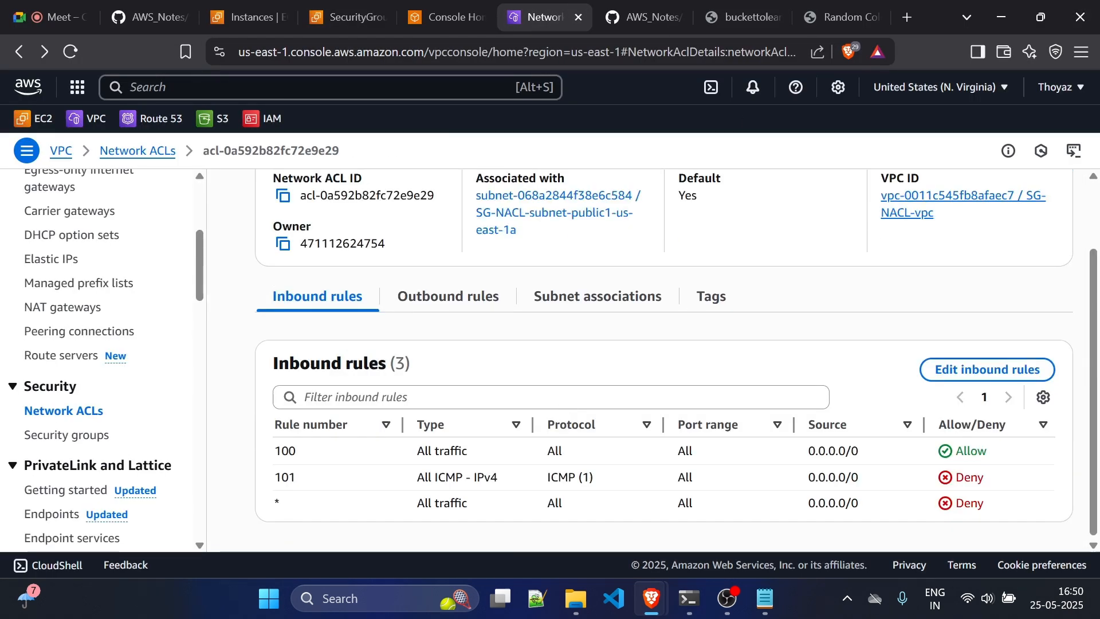
click(1006, 376)
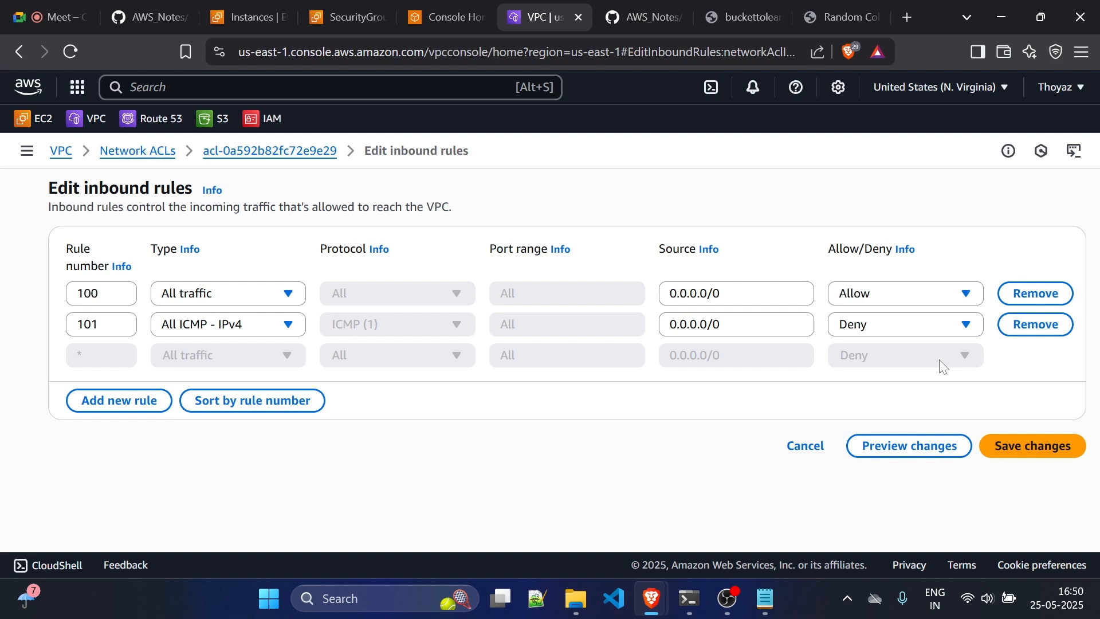
click(118, 400)
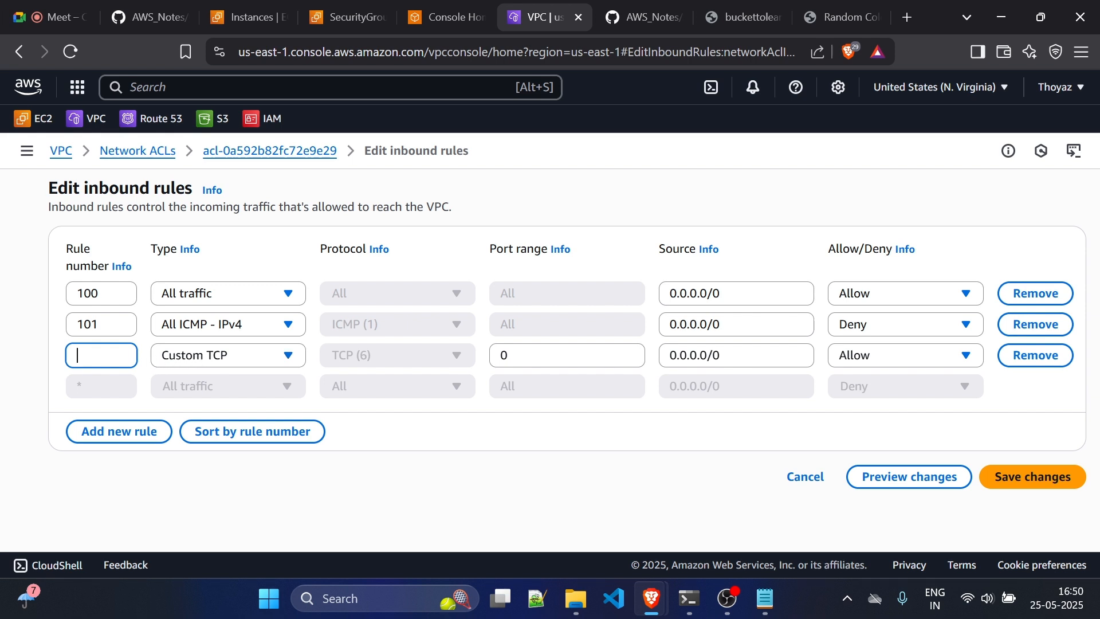
click(1019, 355)
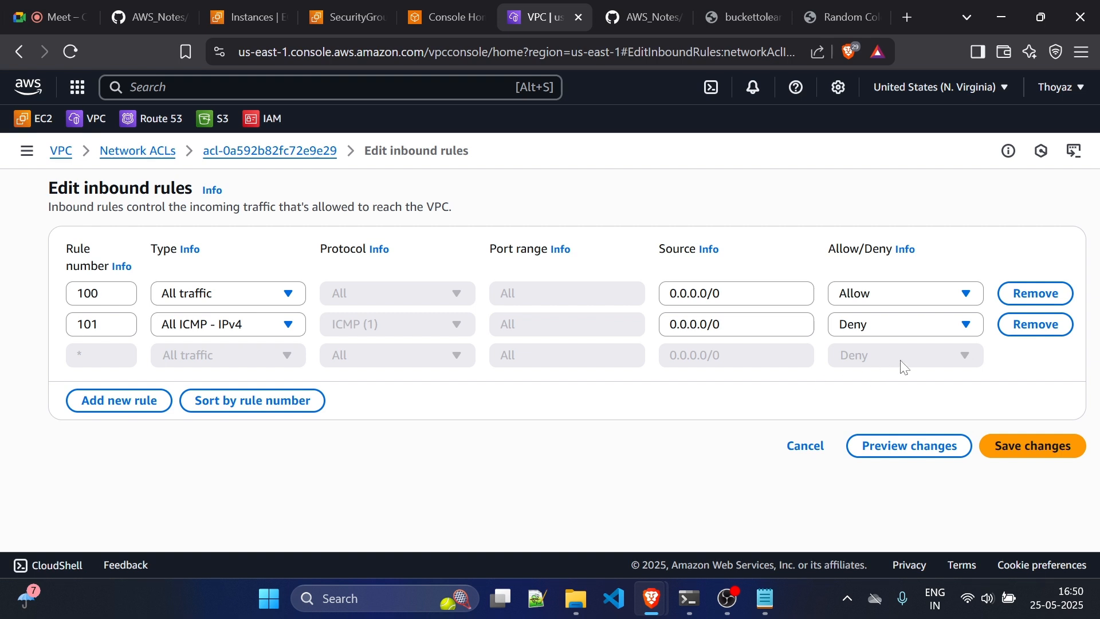
scroll(582, 445, left, 5)
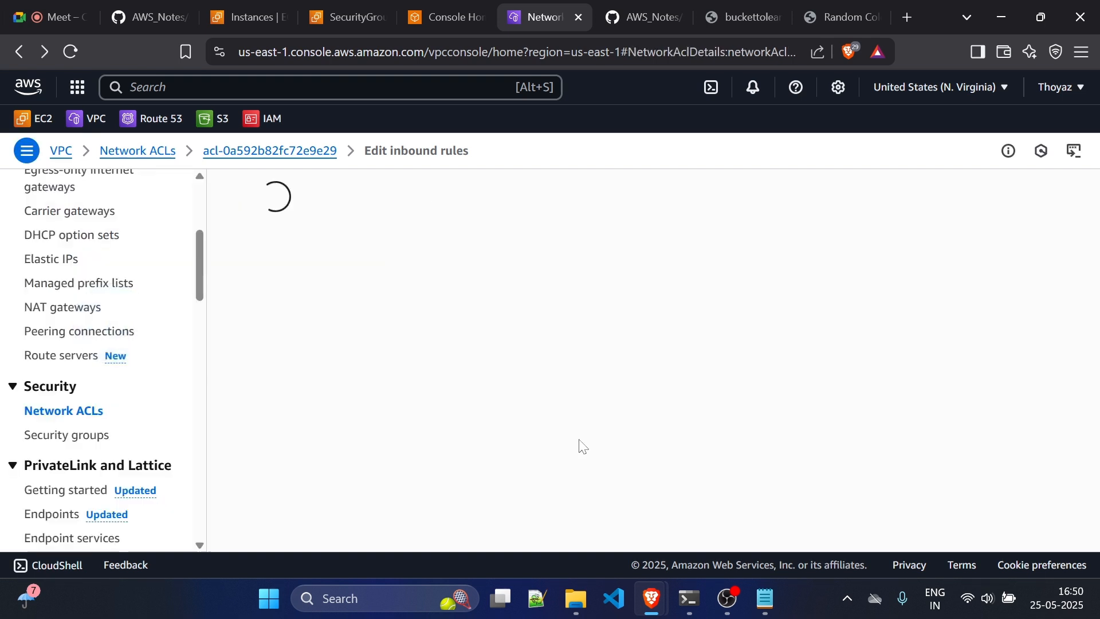
Examine the network ACL's outbound rules, including their editor, and return to the ACL details without changing anything.
scroll(883, 440, down, 3)
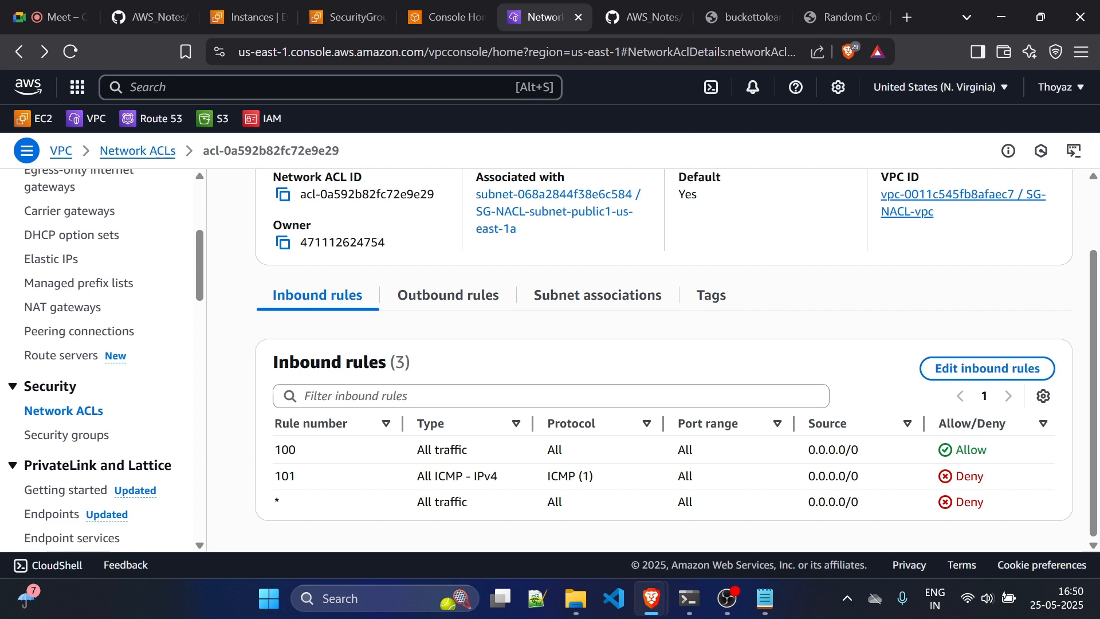
scroll(850, 433, down, 1)
click(476, 306)
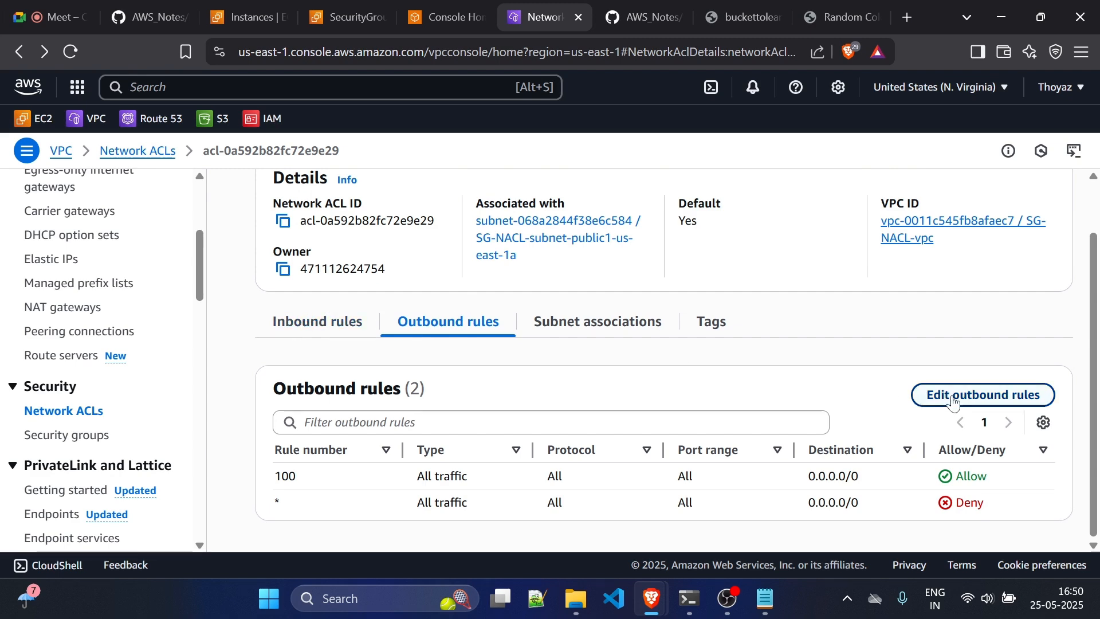
click(975, 395)
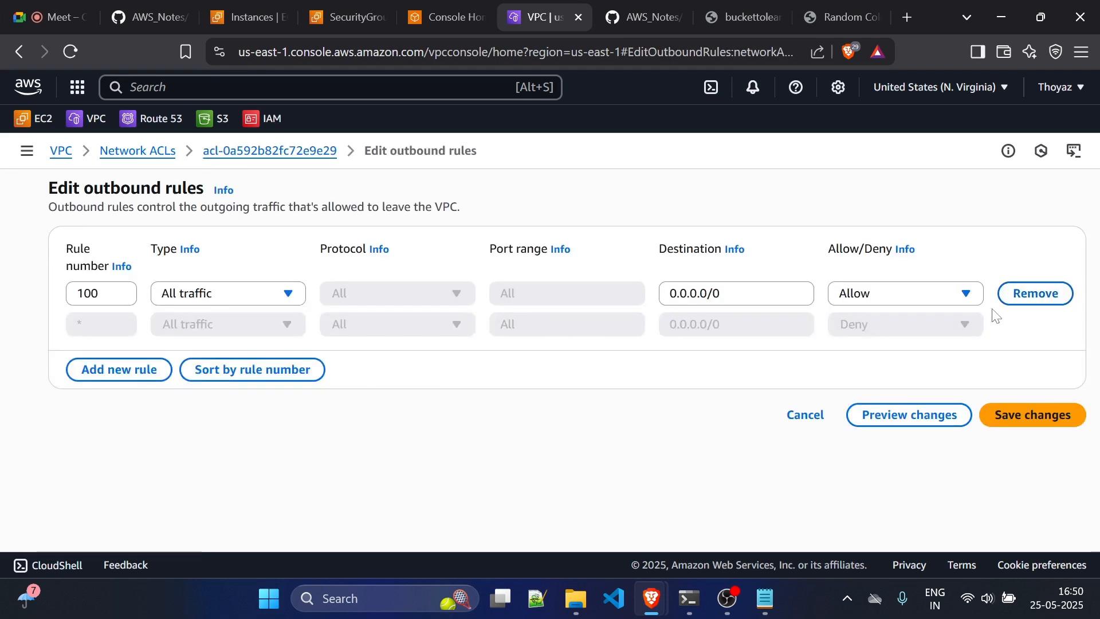
scroll(370, 465, left, 5)
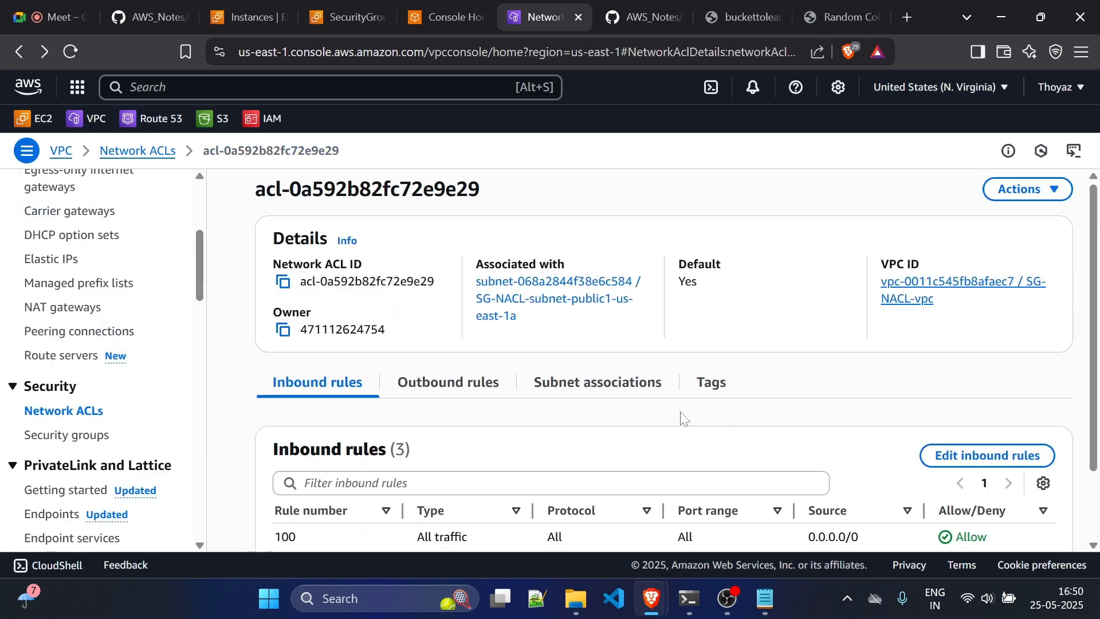
Examine the type, source and action of the catch-all (*) rule in the network ACL's inbound rules.
scroll(762, 401, down, 2)
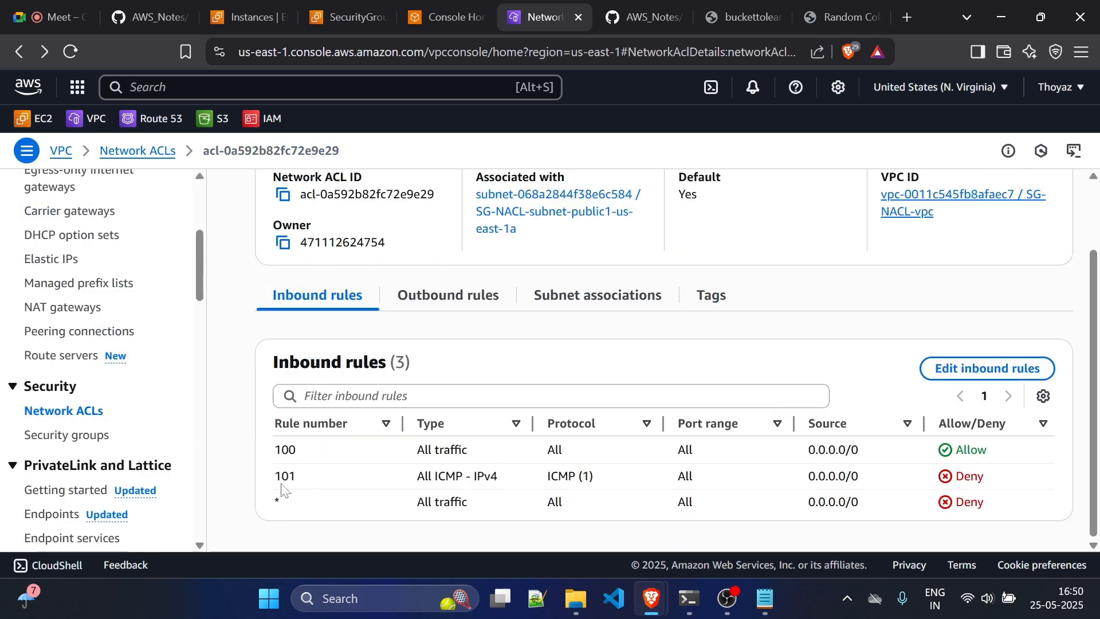
double_click(279, 501)
drag(417, 502, 471, 504)
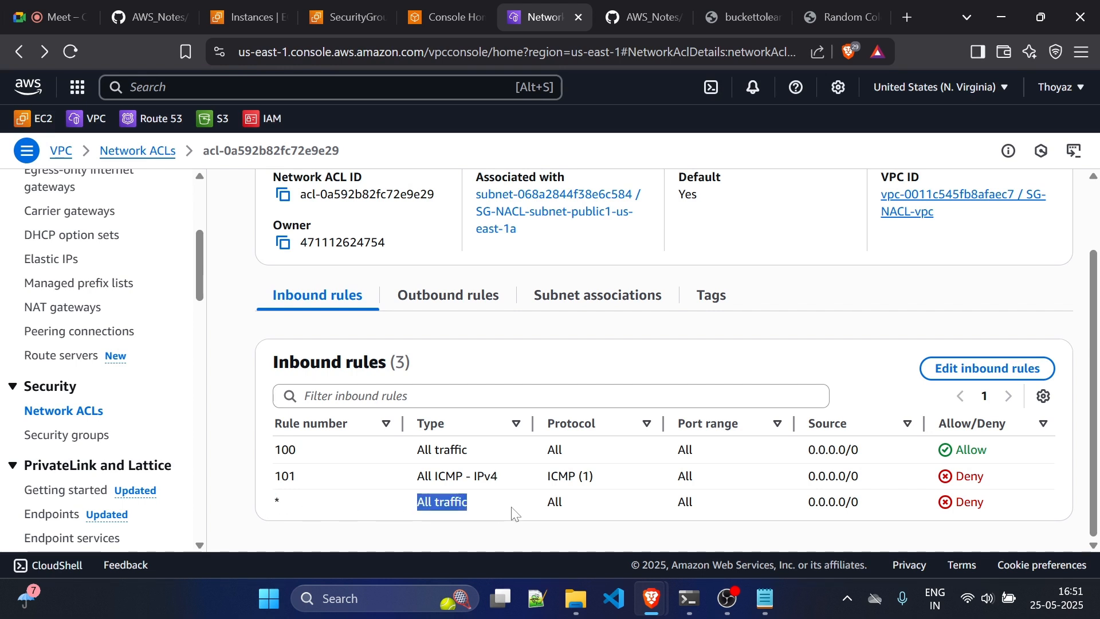
click(859, 503)
drag(860, 503, 778, 514)
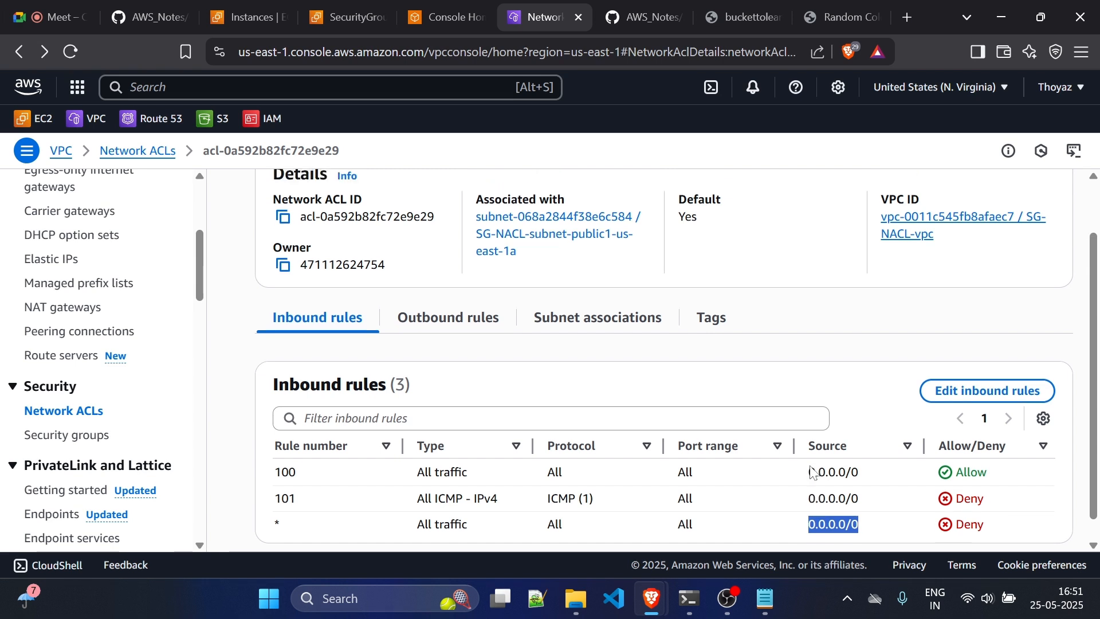
drag(987, 504, 954, 504)
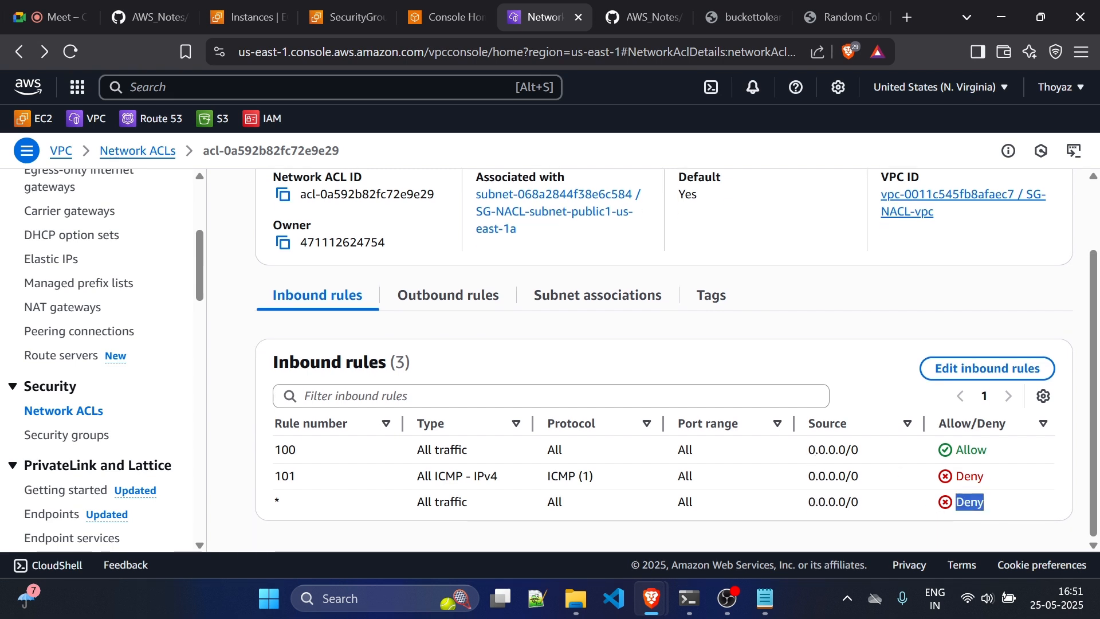
click(953, 493)
Return to the Ubuntu terminal session, stop the earlier ping and run ping google.com once more.
click(699, 612)
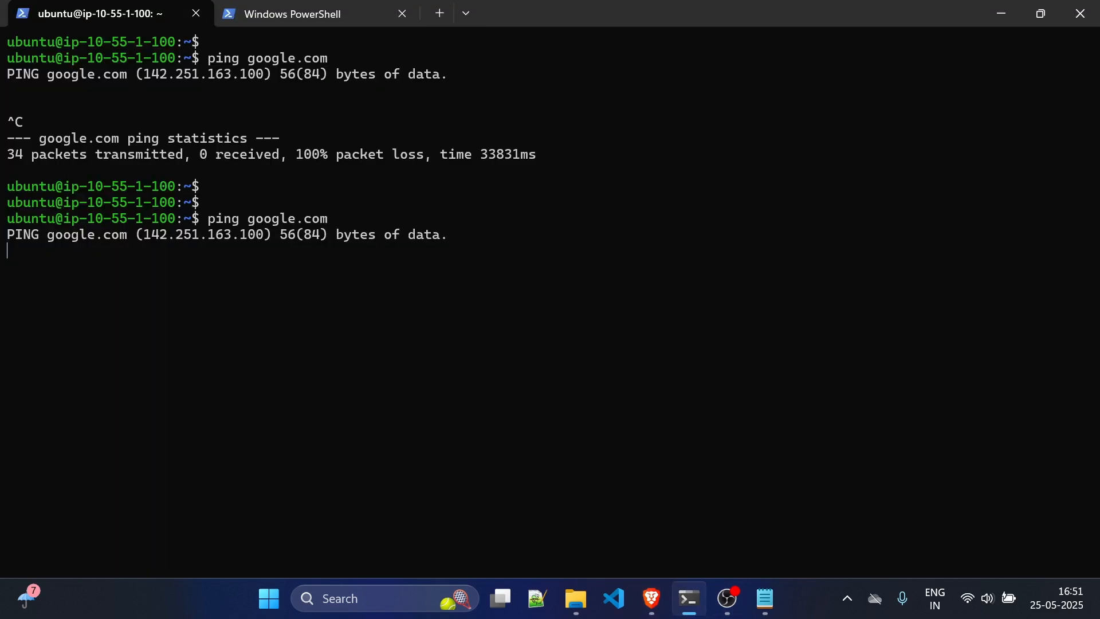
key(ctrl+c)
key(Return)
key(Return)
key(Up)
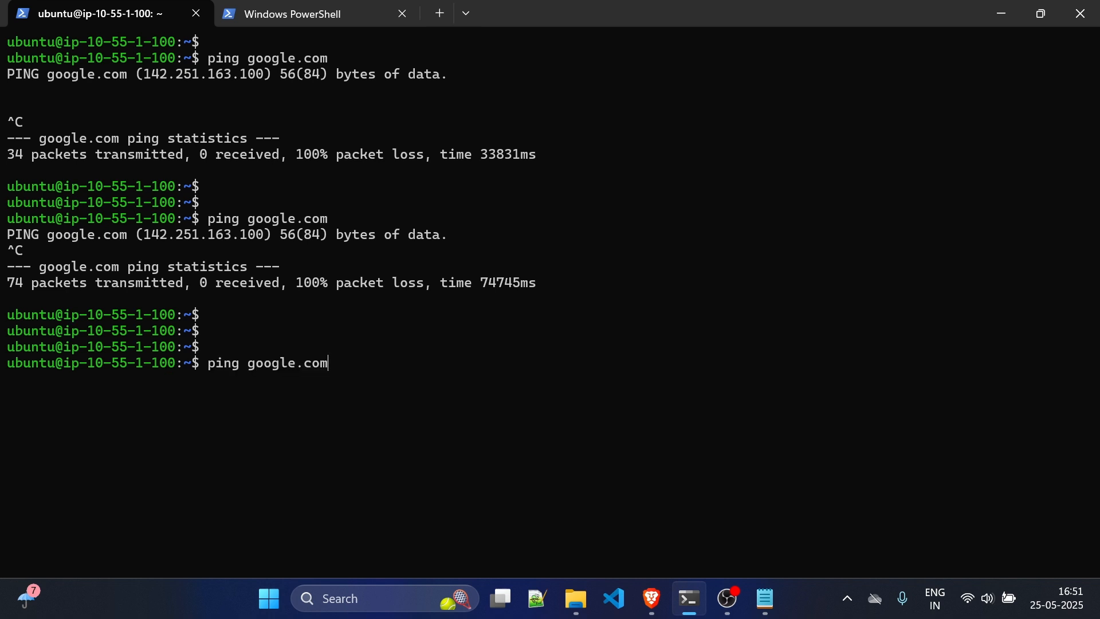
key(Return)
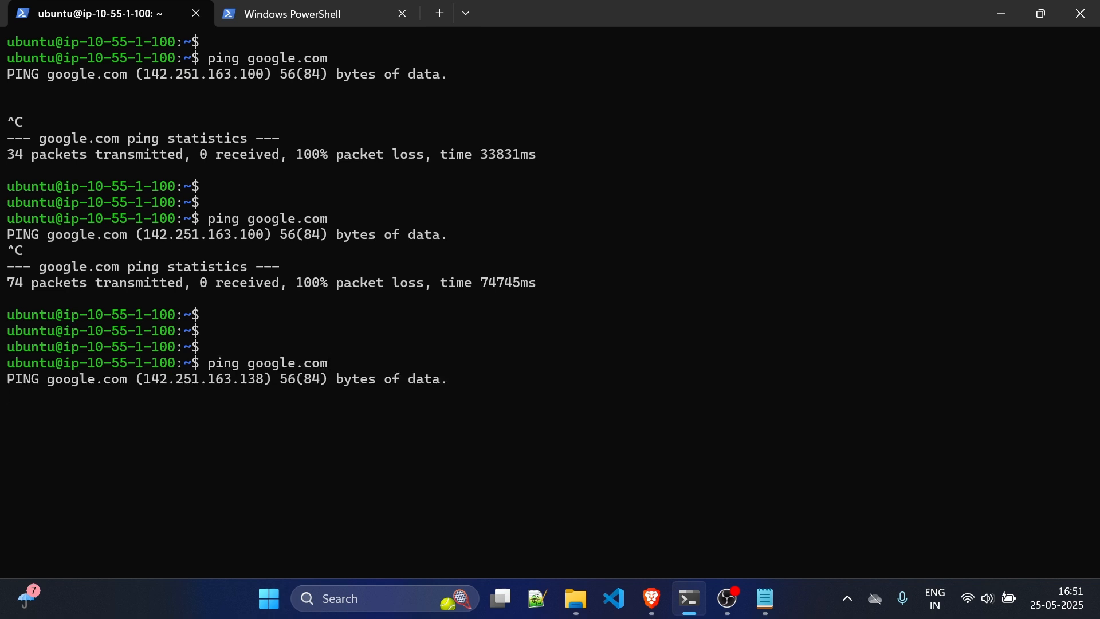
key(ctrl+c)
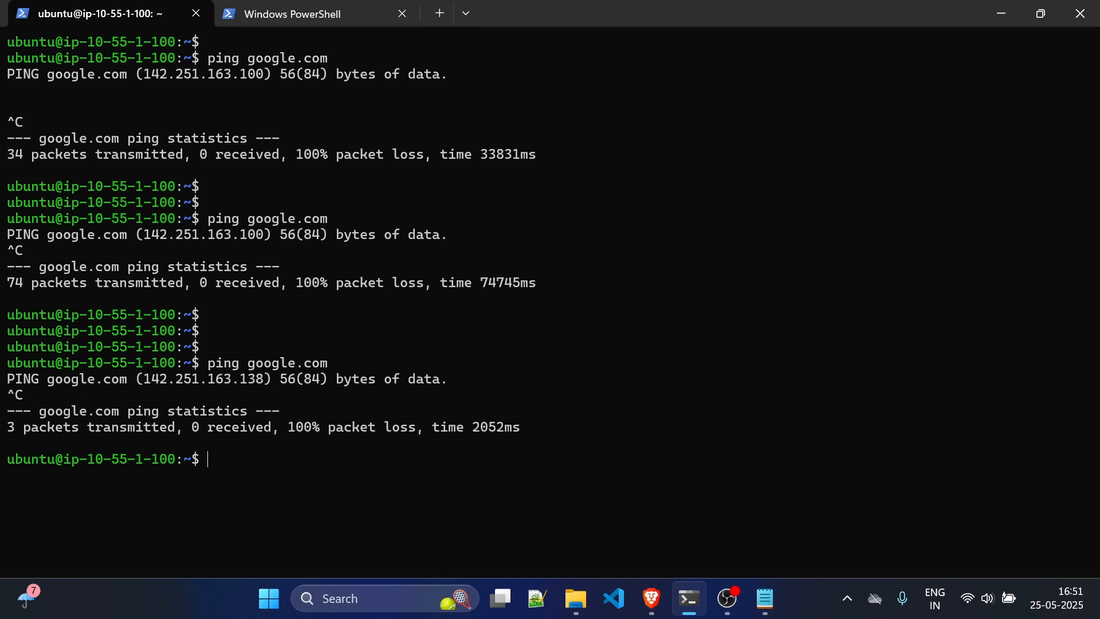
key(Up)
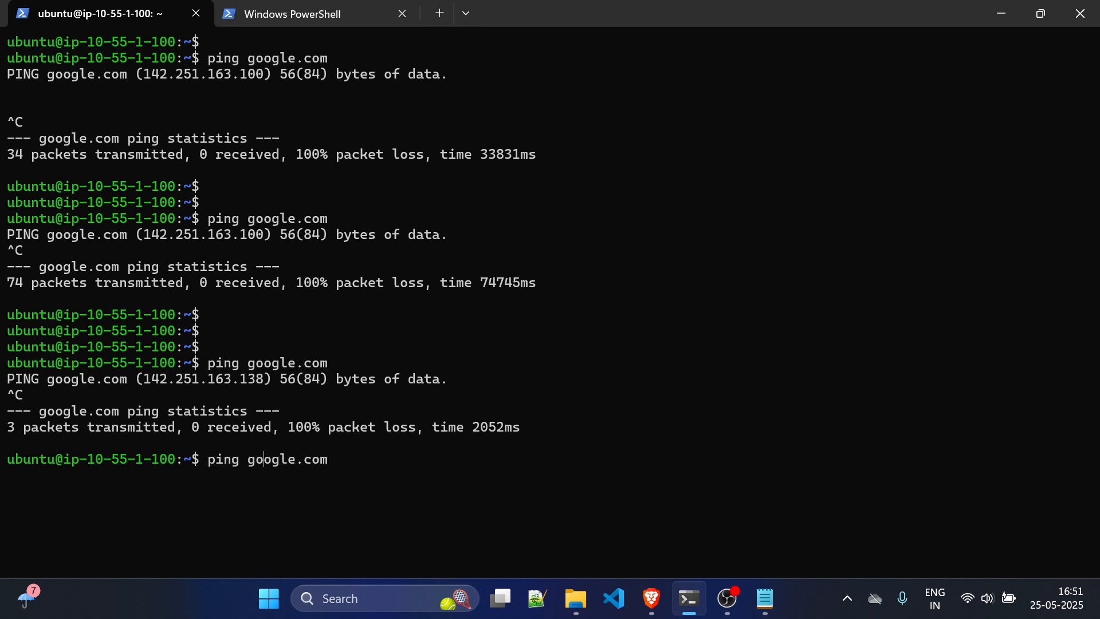
text(www.)
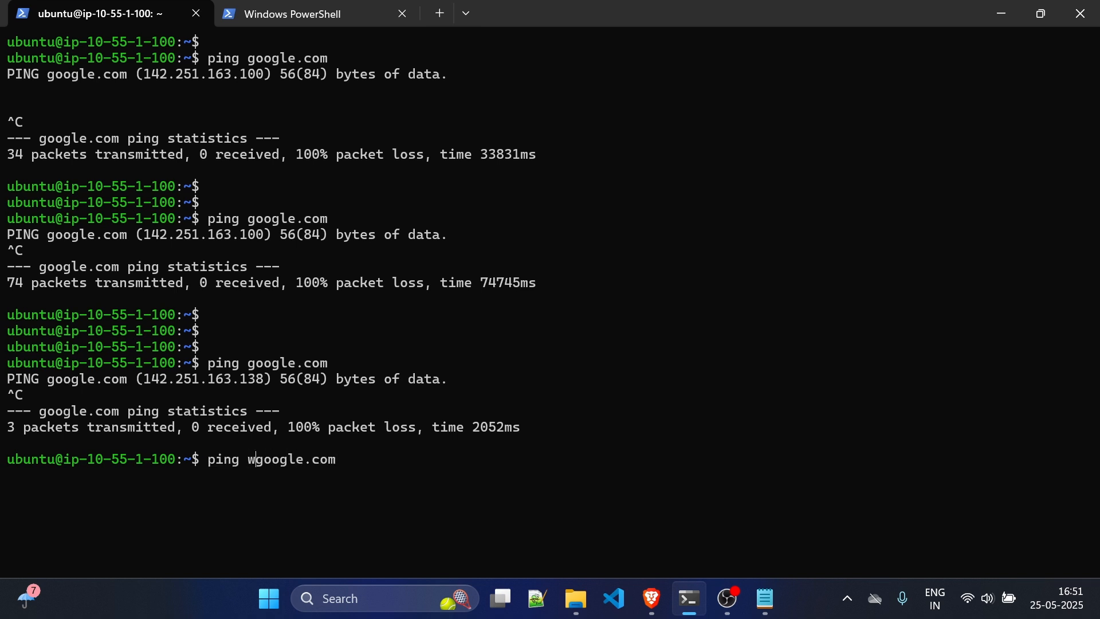
key(Return)
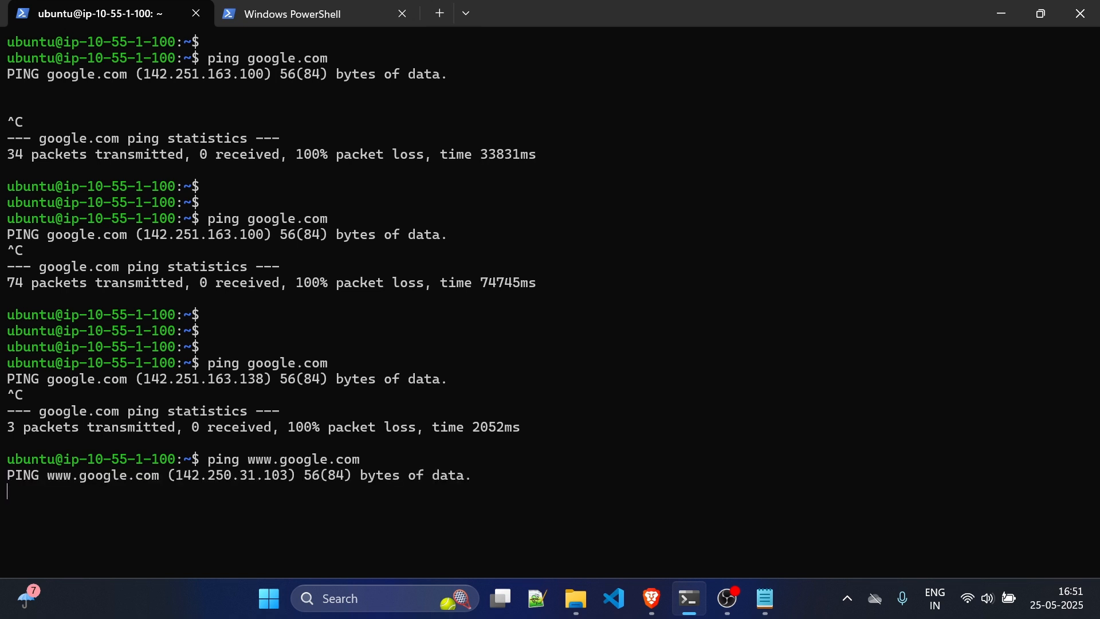
key(ctrl+c)
key(Return)
key(Return)
key(Return)
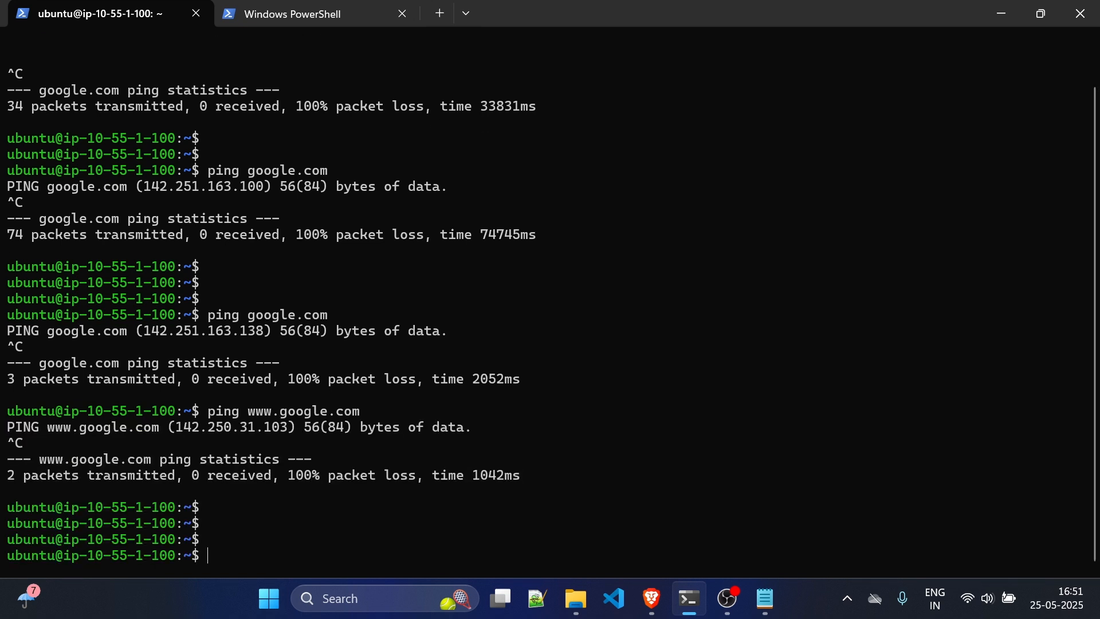
Clear the terminal and run curl google.com to test HTTP access from the instance.
text(clear)
key(Return)
key(Return)
key(Return)
key(Return)
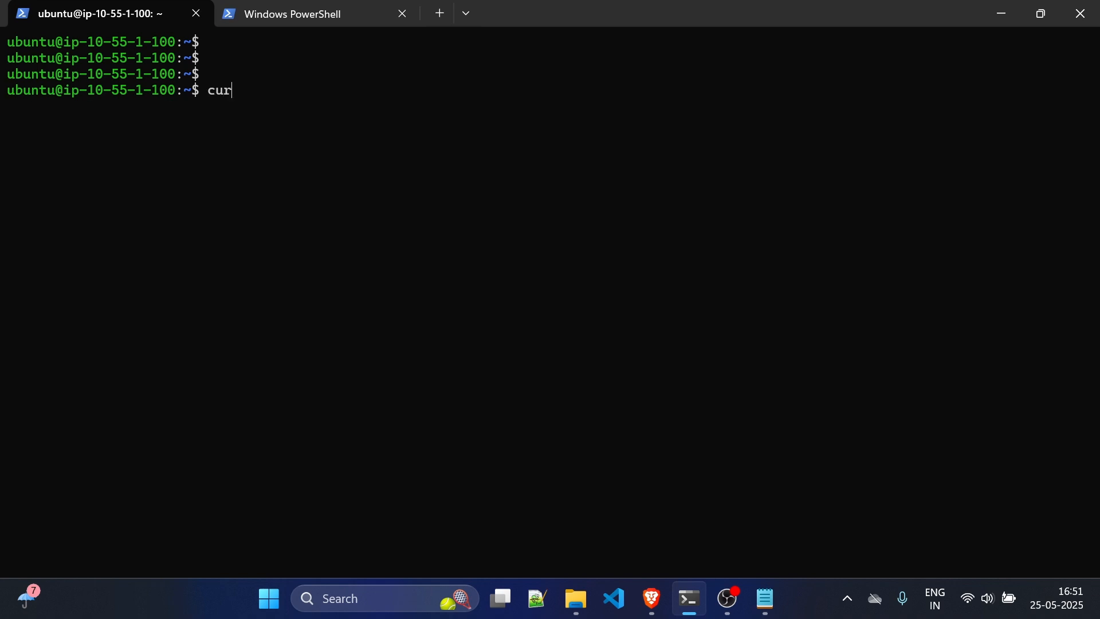
text(curl google.com)
key(Return)
Switch to the browser and open the network ACL's inbound rules for editing.
key(alt+Tab)
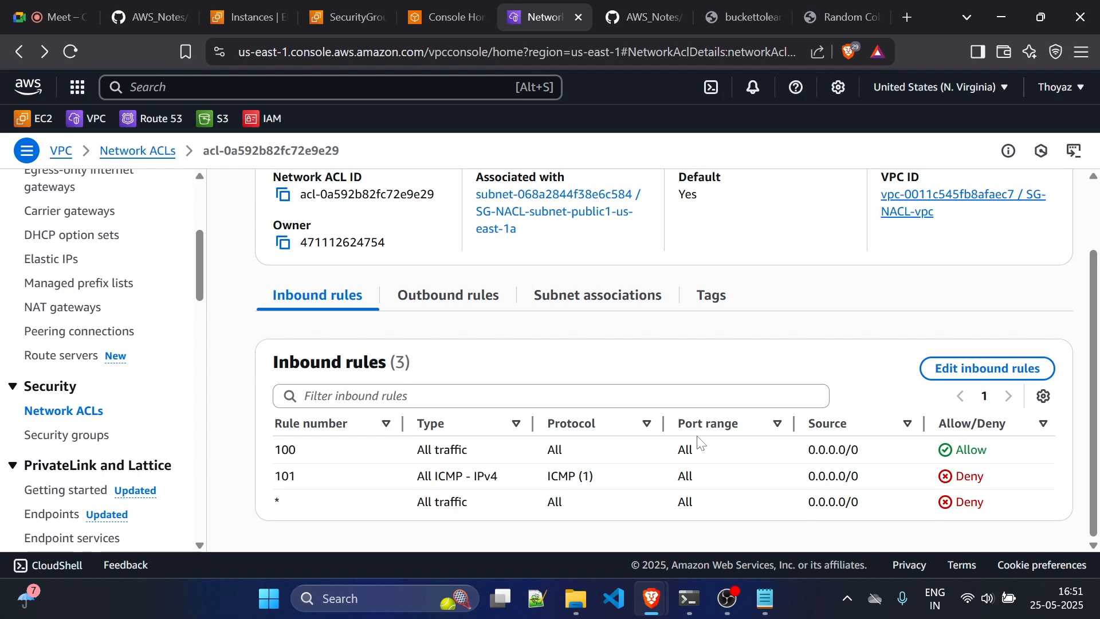
scroll(698, 442, up, 1)
scroll(698, 441, down, 1)
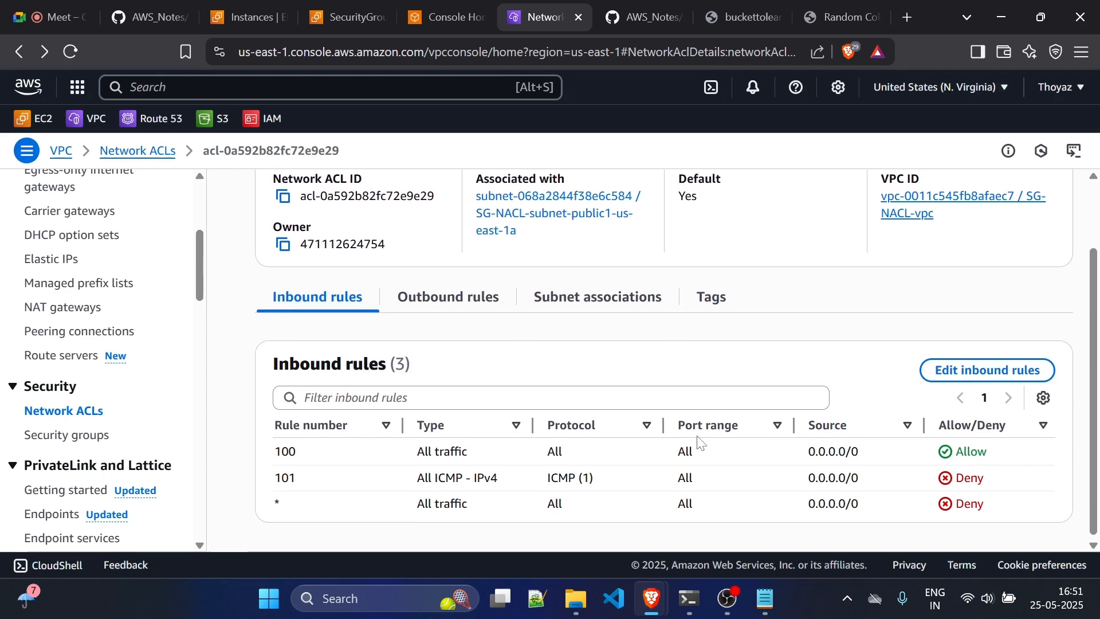
click(1044, 400)
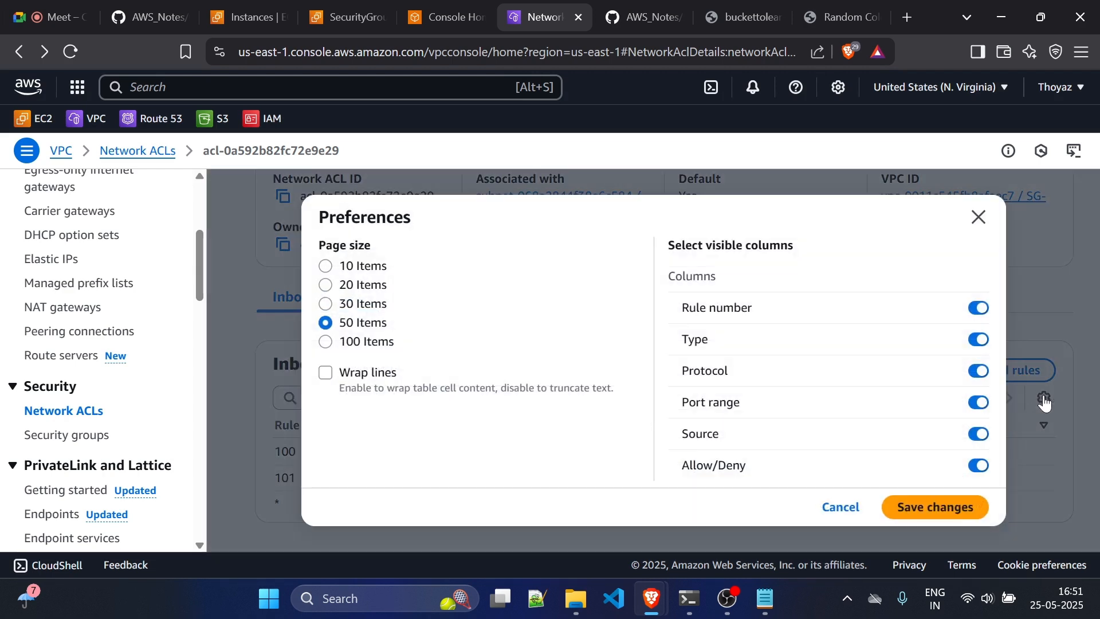
click(979, 217)
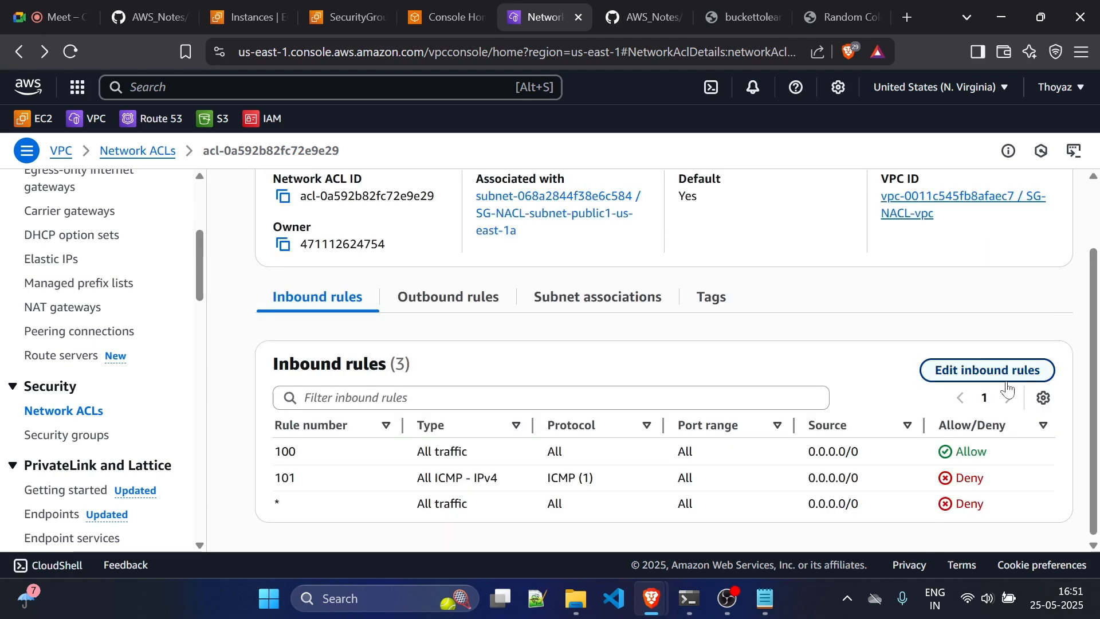
click(986, 371)
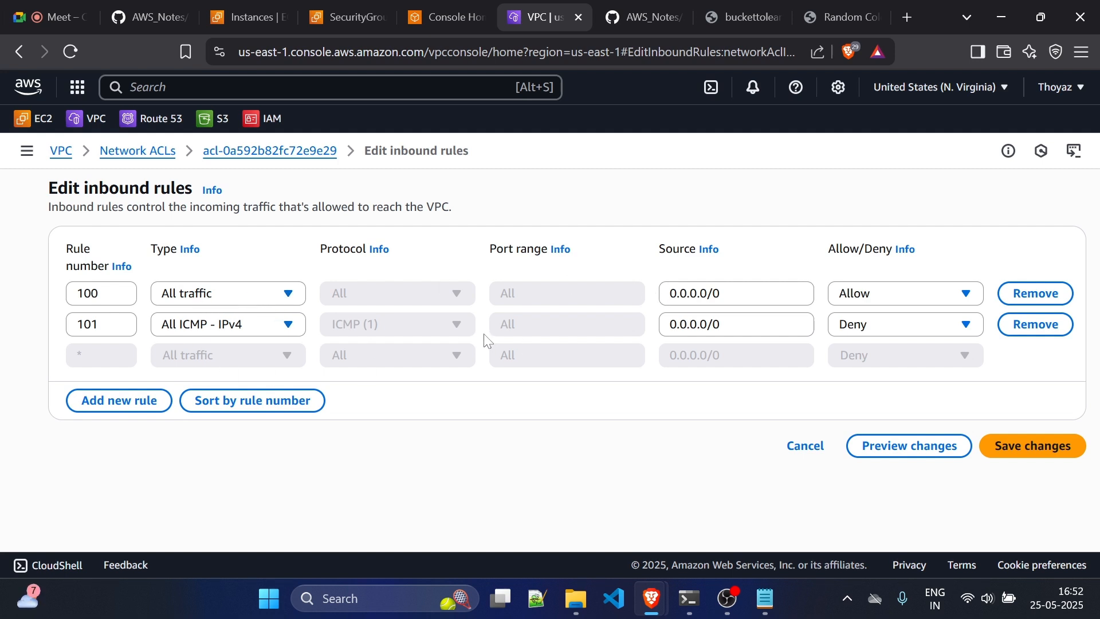
Examine the rule numbers of the All traffic and All ICMP - IPv4 inbound rules, leaving them as they are.
click(766, 334)
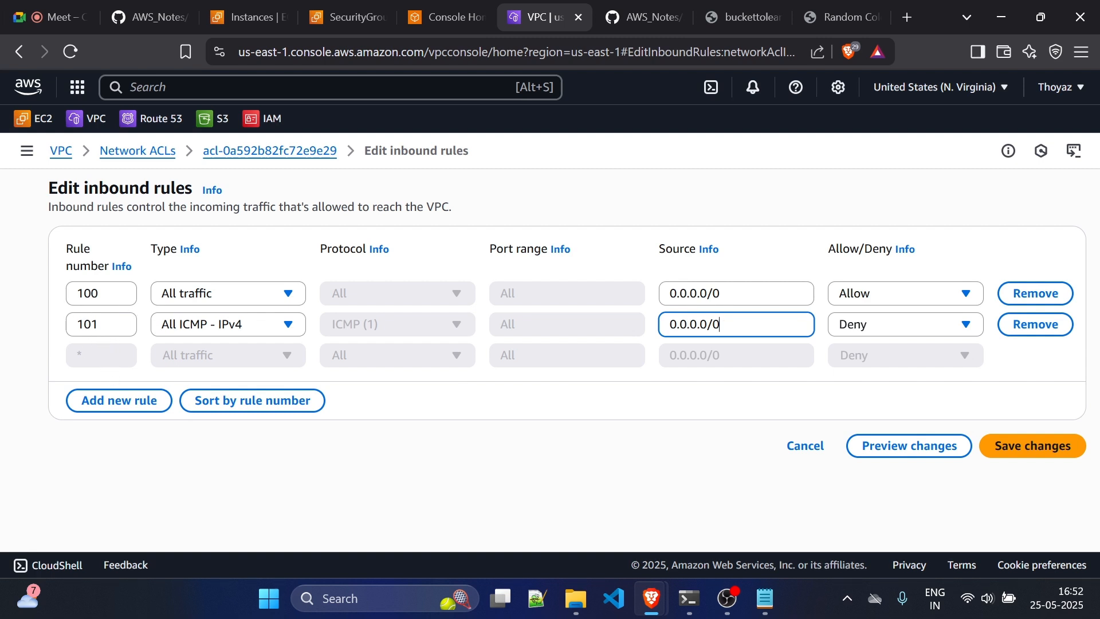
drag(107, 325, 57, 326)
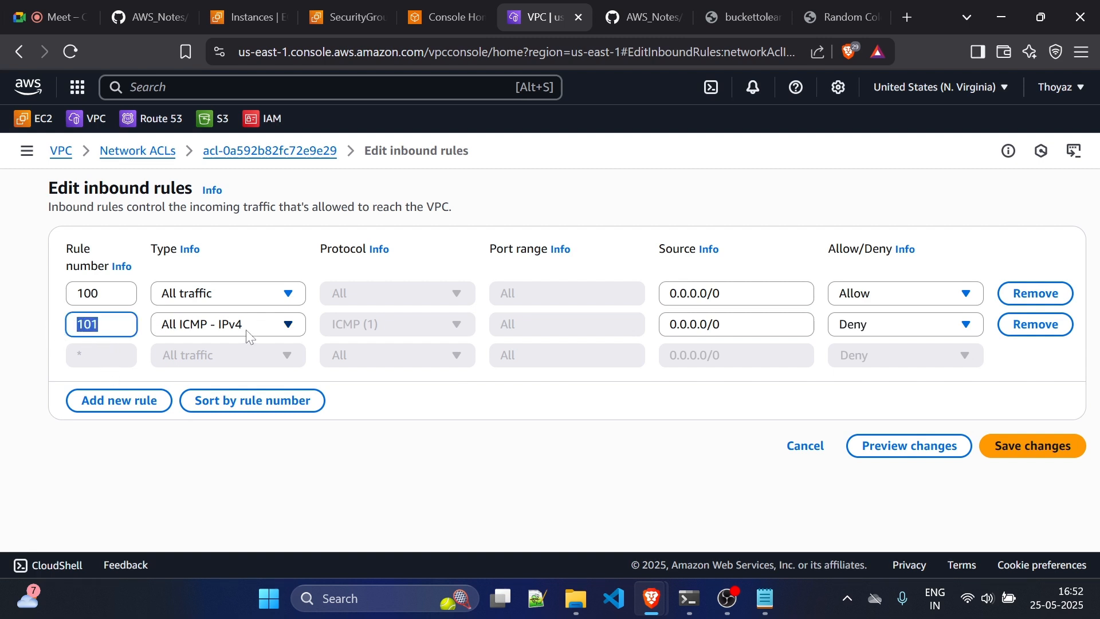
click(113, 326)
drag(109, 326, 38, 325)
drag(105, 294, 33, 295)
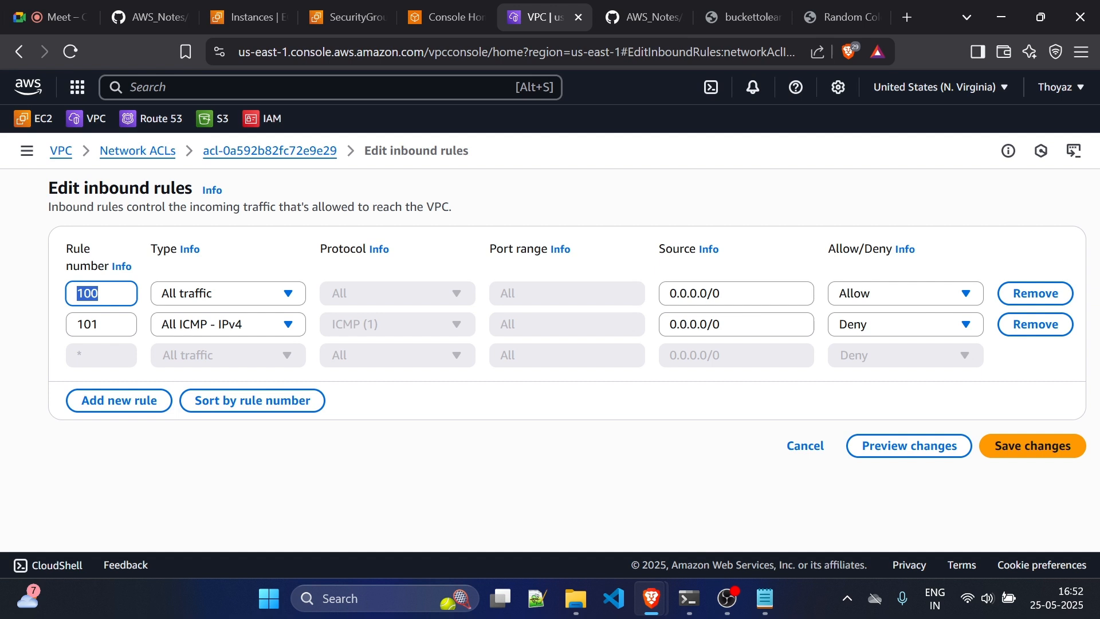
key(Right)
click(689, 599)
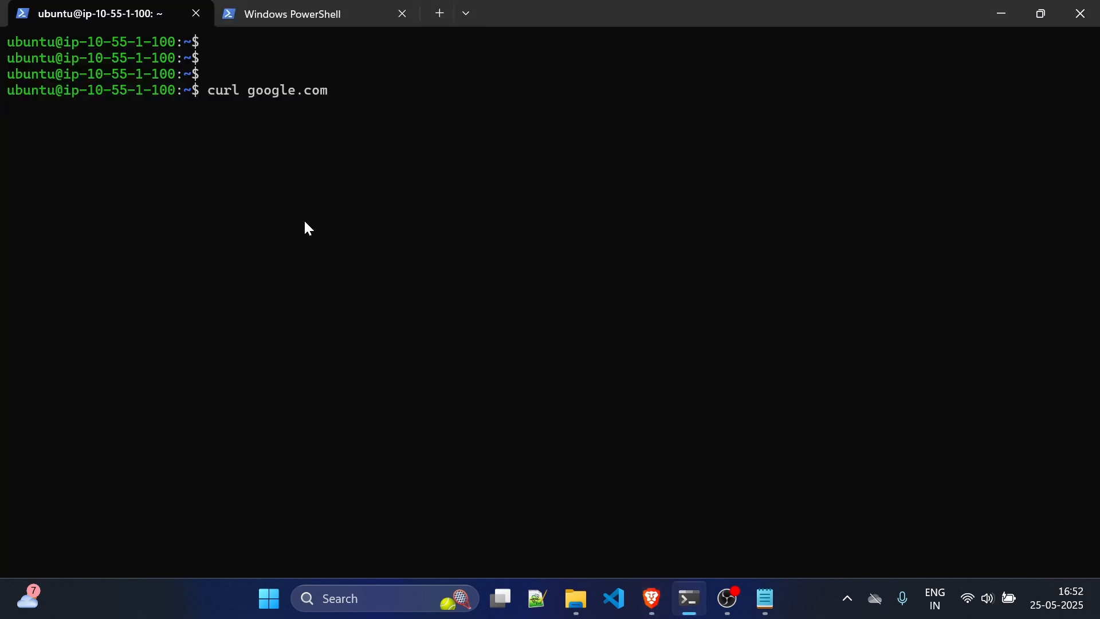
key(ctrl+c)
key(Return)
key(Return)
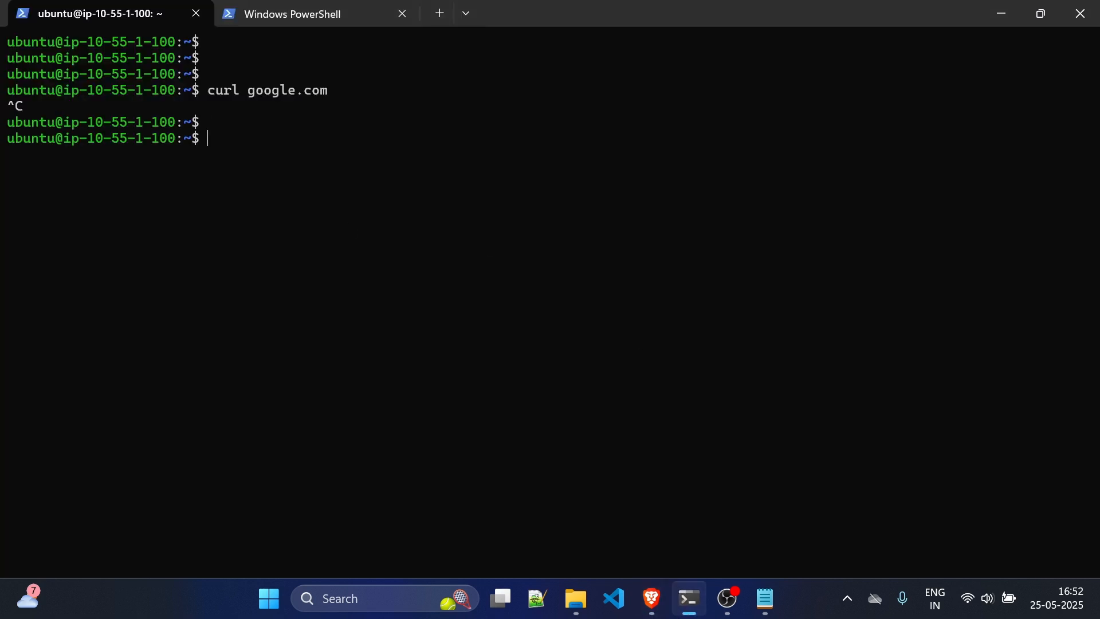
key(Up)
key(Up)
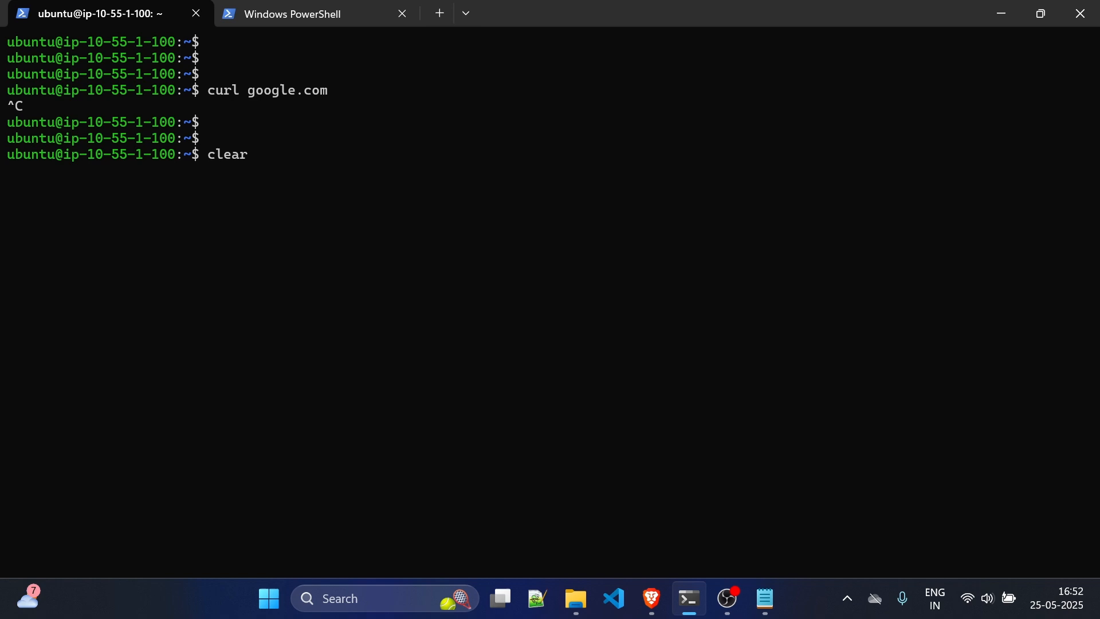
key(Up)
key(Return)
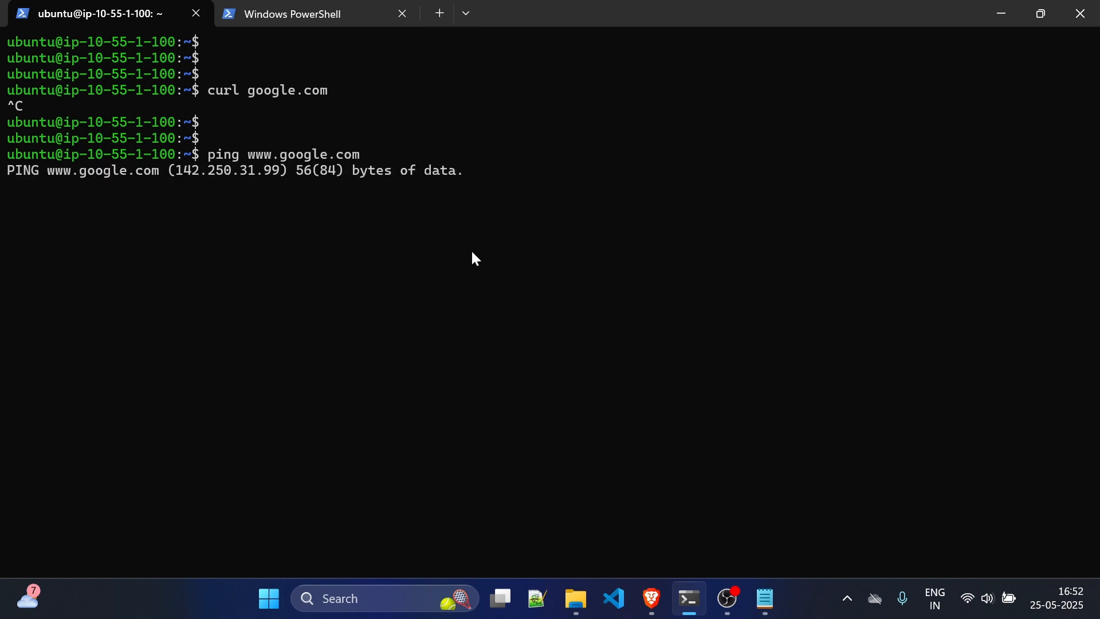
Switch to the class 8 notes in the browser and review the stateless NACL traffic diagram.
key(alt+Tab)
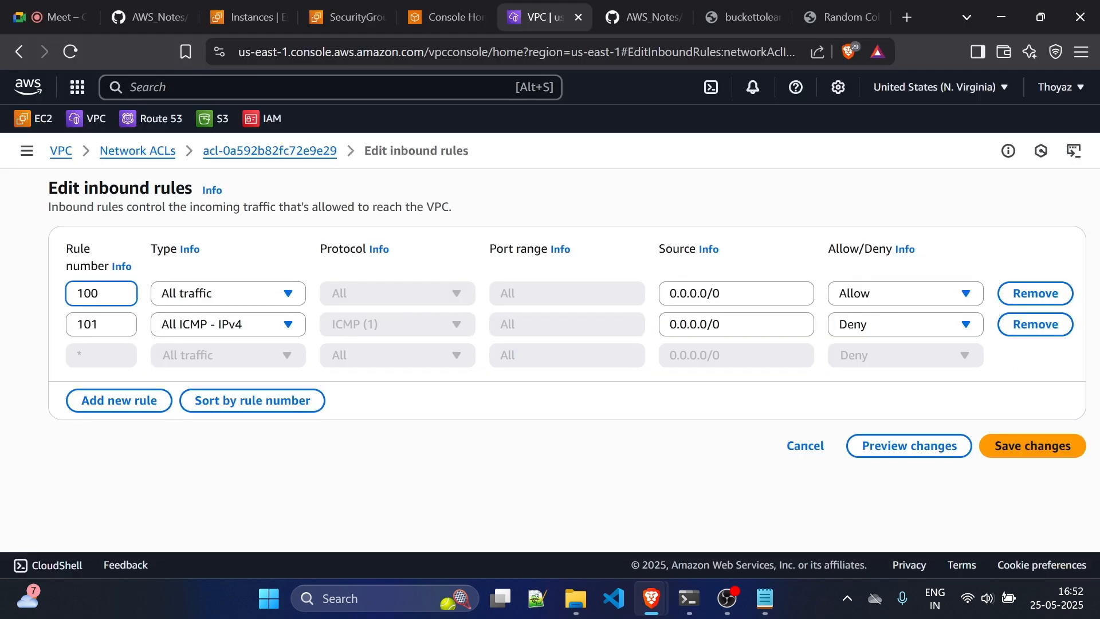
click(172, 15)
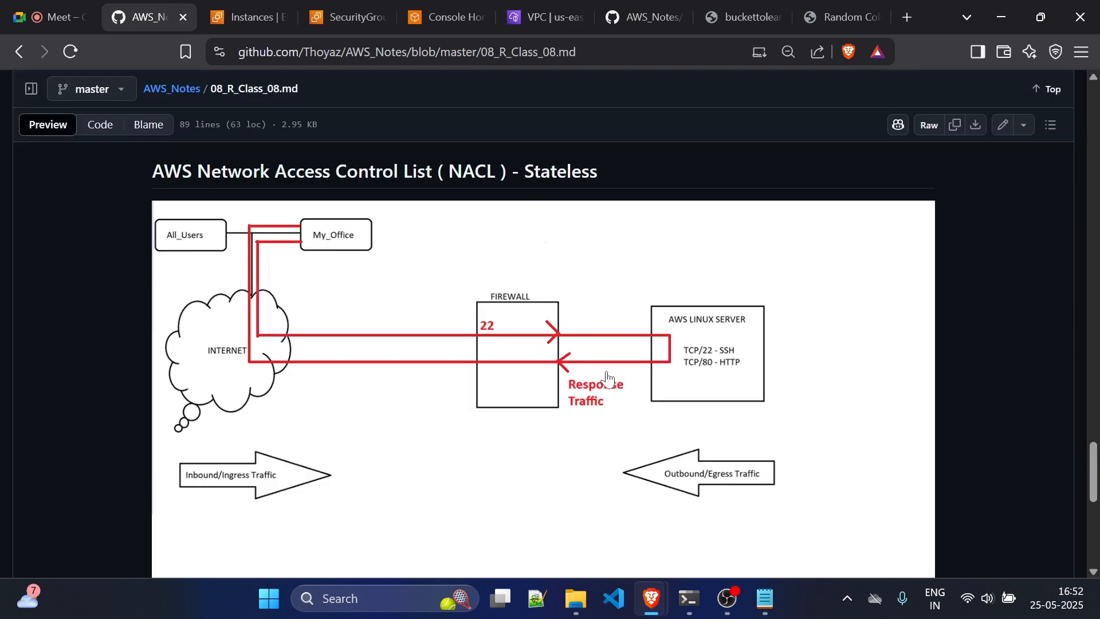
scroll(601, 370, down, 1)
scroll(356, 275, up, 1)
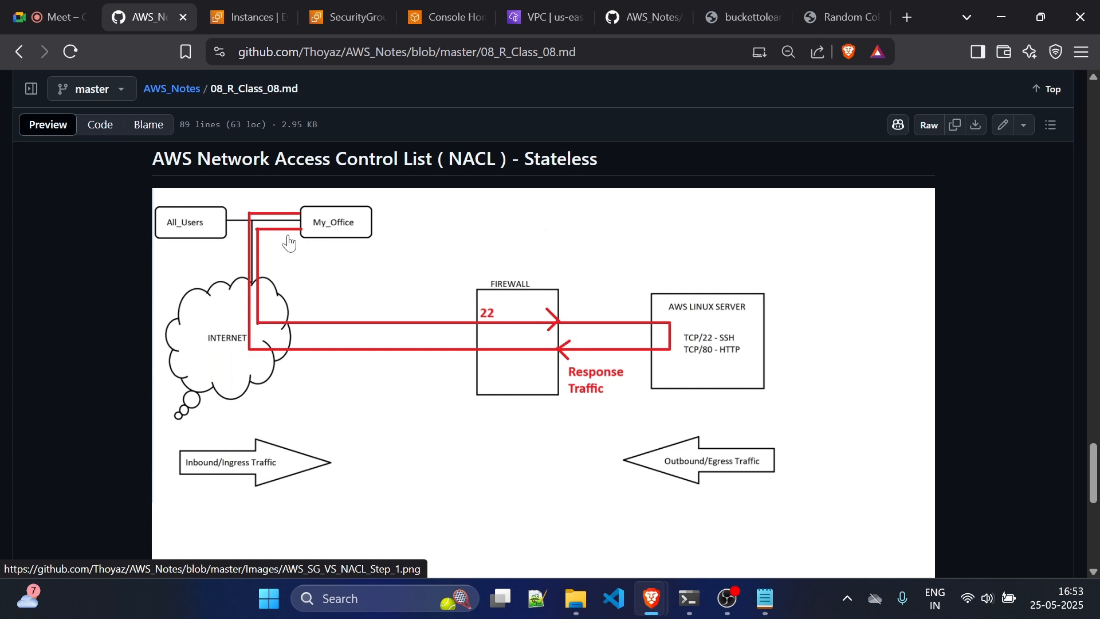
scroll(290, 243, up, 7)
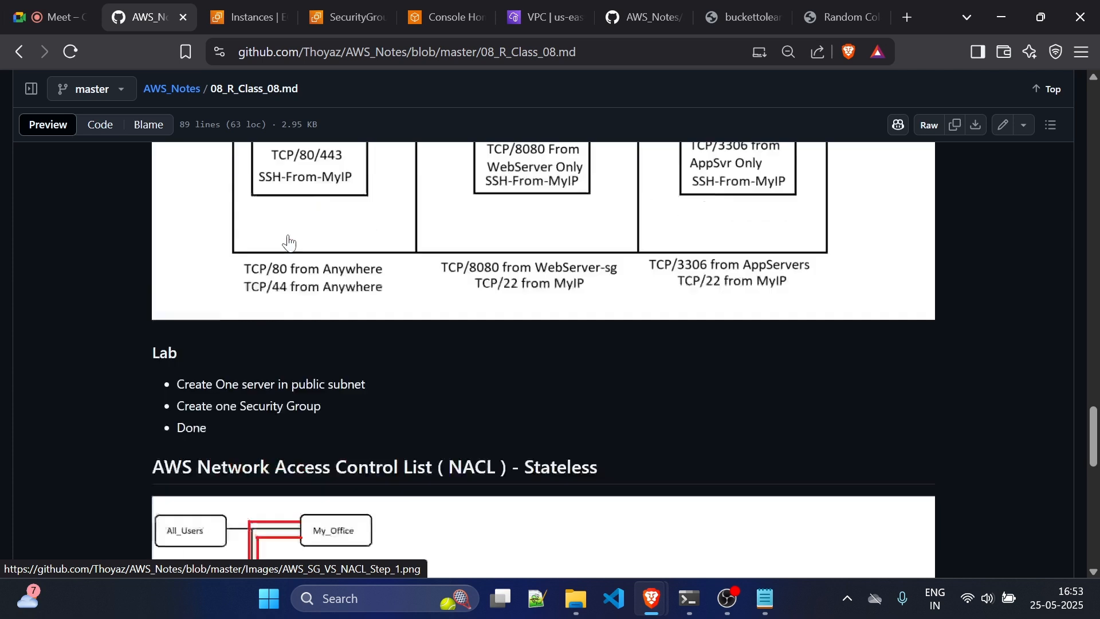
scroll(434, 332, down, 3)
scroll(434, 331, down, 3)
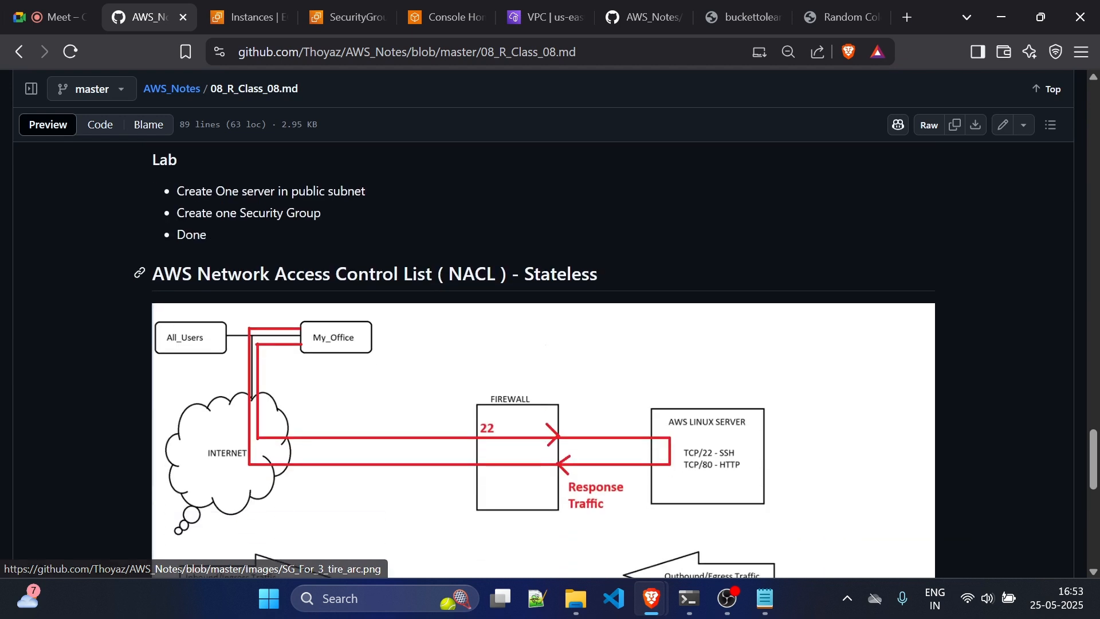
scroll(431, 327, down, 1)
scroll(459, 352, down, 1)
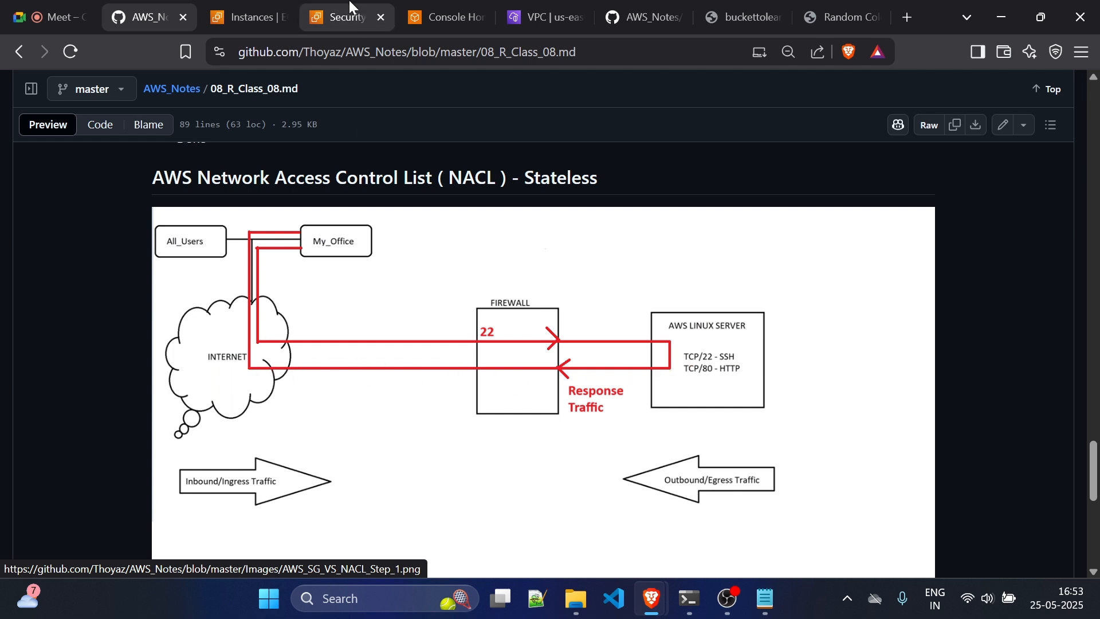
Leave the network ACL's inbound rule editor without saving and review the ACL's outbound rules.
click(545, 7)
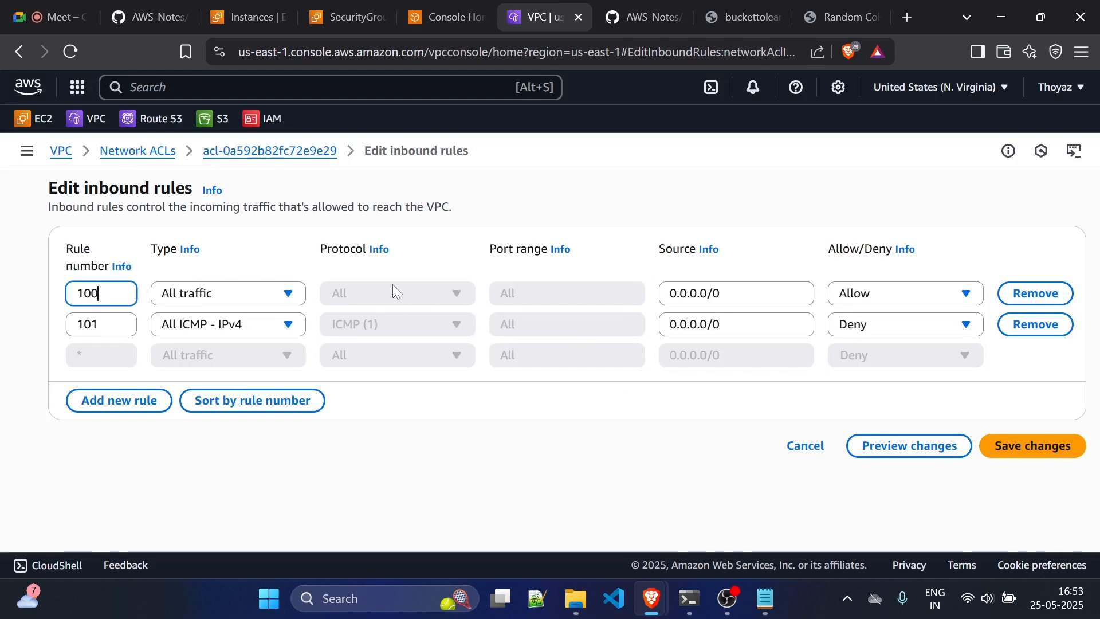
click(317, 152)
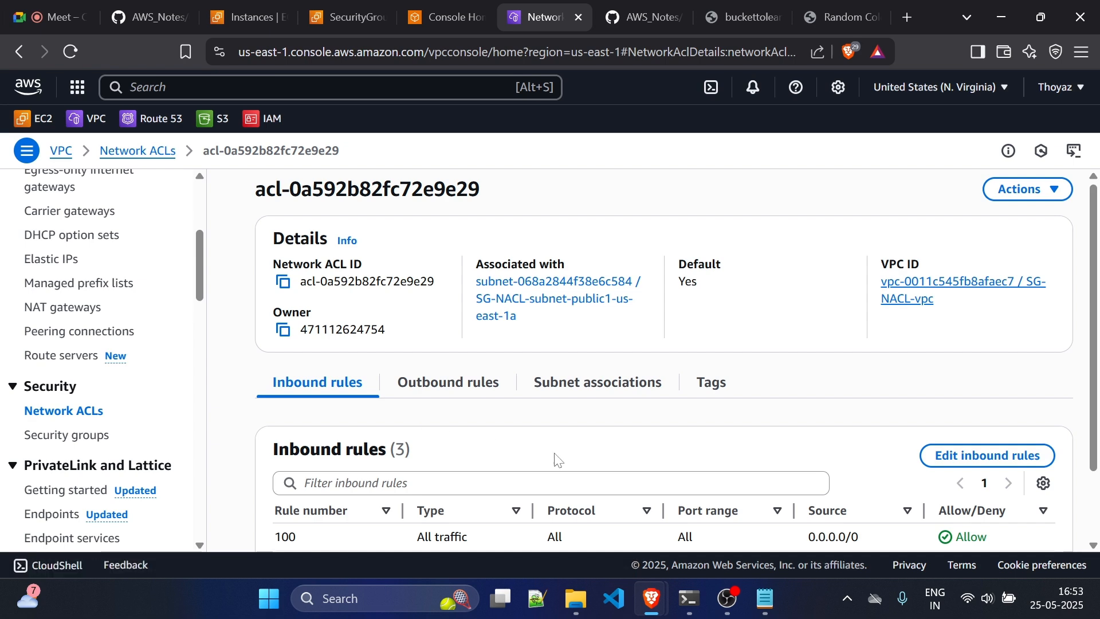
scroll(555, 458, down, 2)
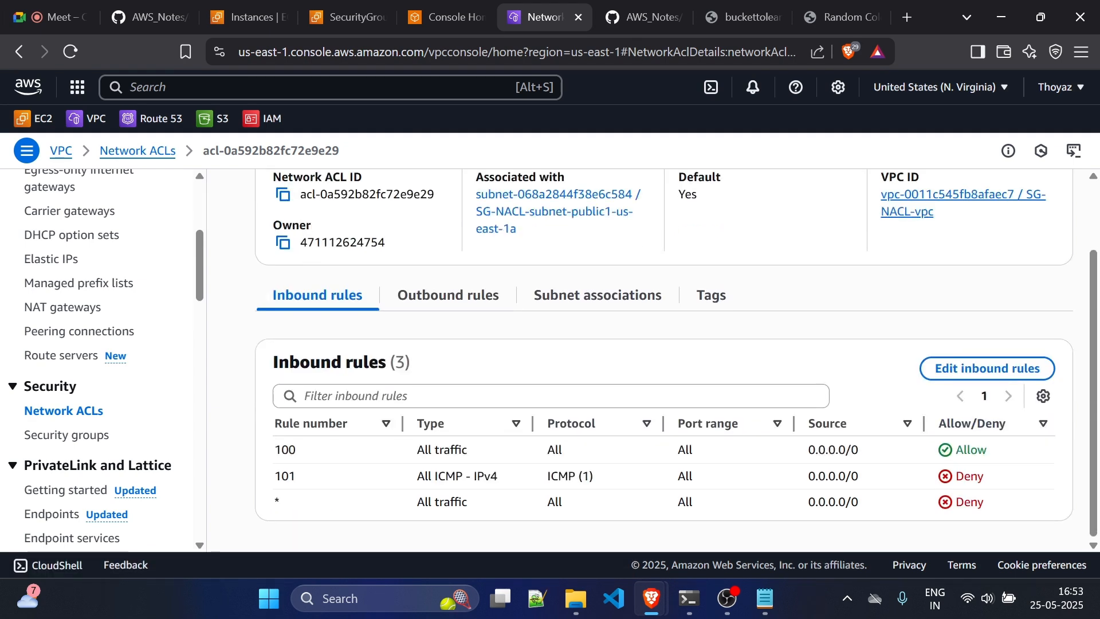
click(466, 295)
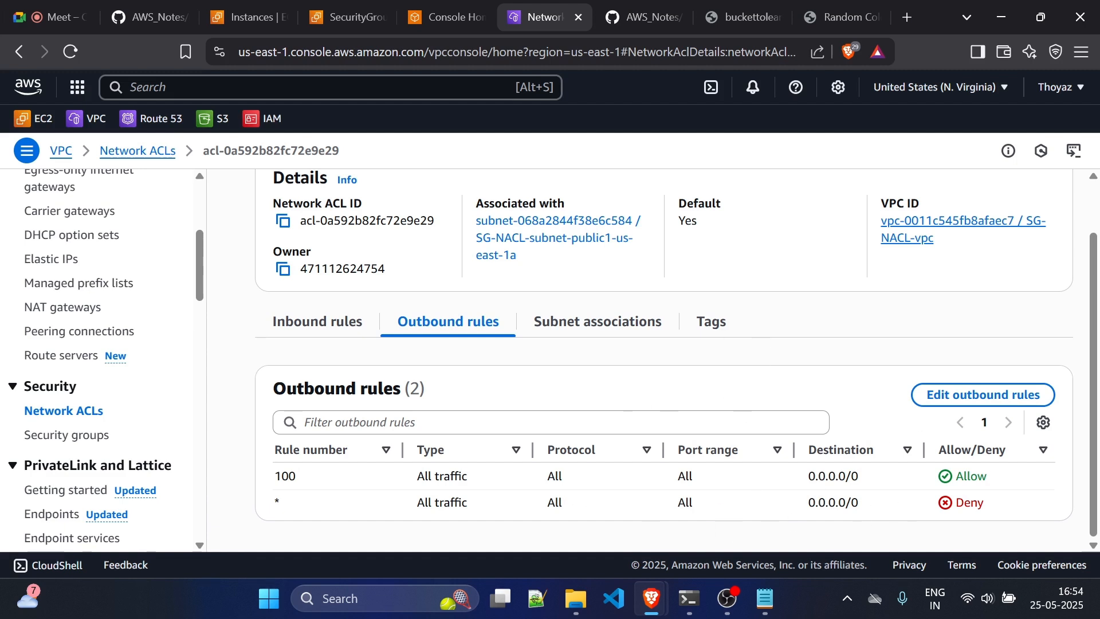
Return to the class notes and read the NACL summary points and the MySQL database interview question.
click(134, 15)
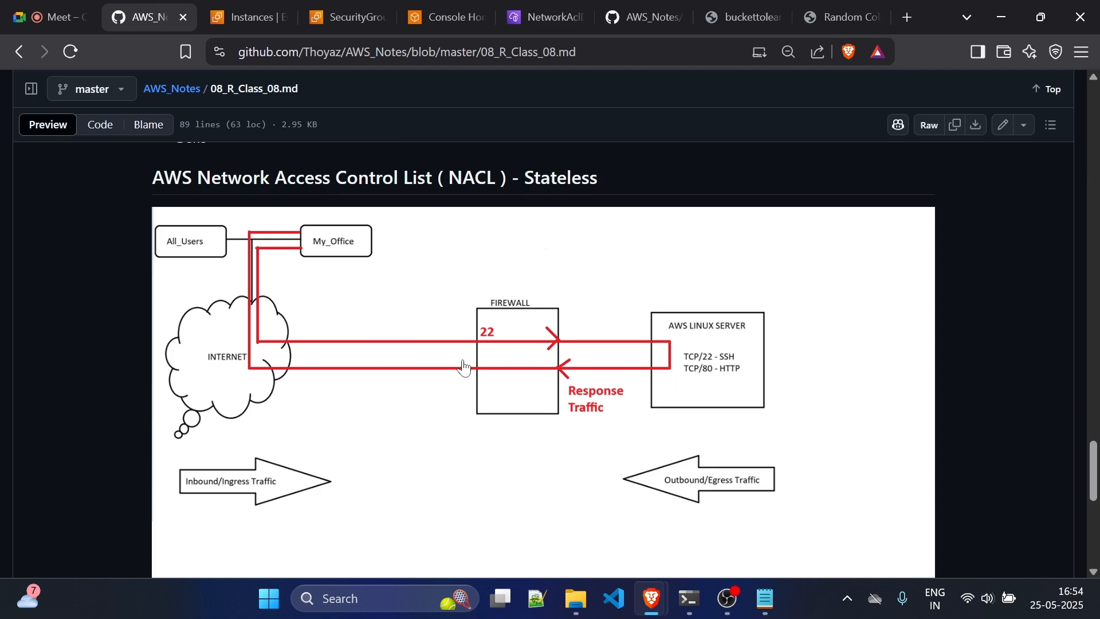
scroll(540, 383, down, 5)
scroll(541, 383, down, 3)
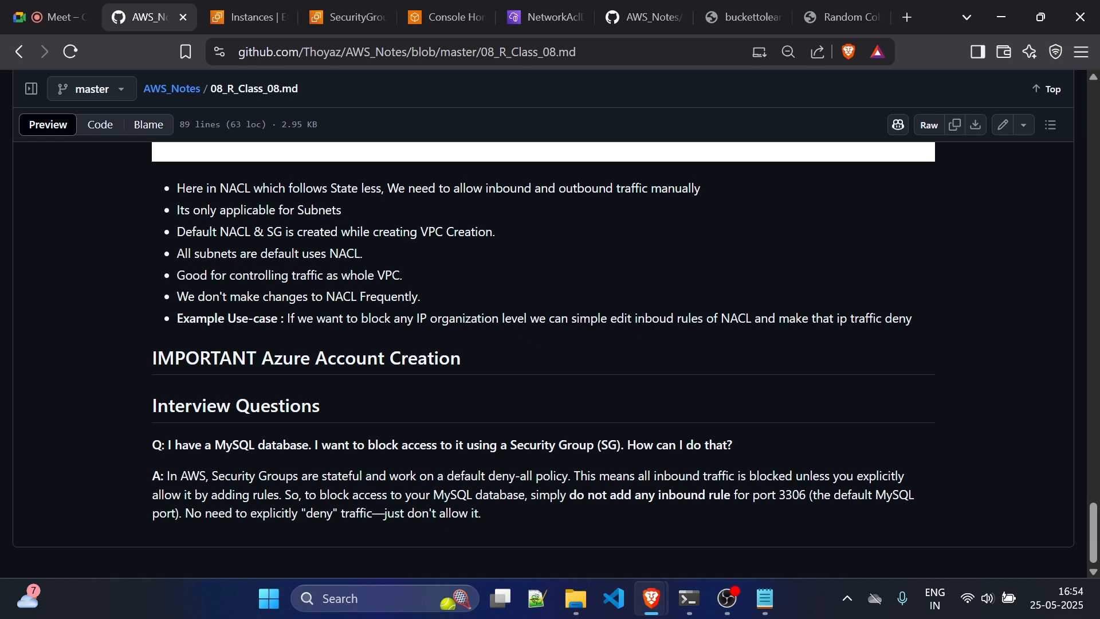
drag(215, 446, 289, 445)
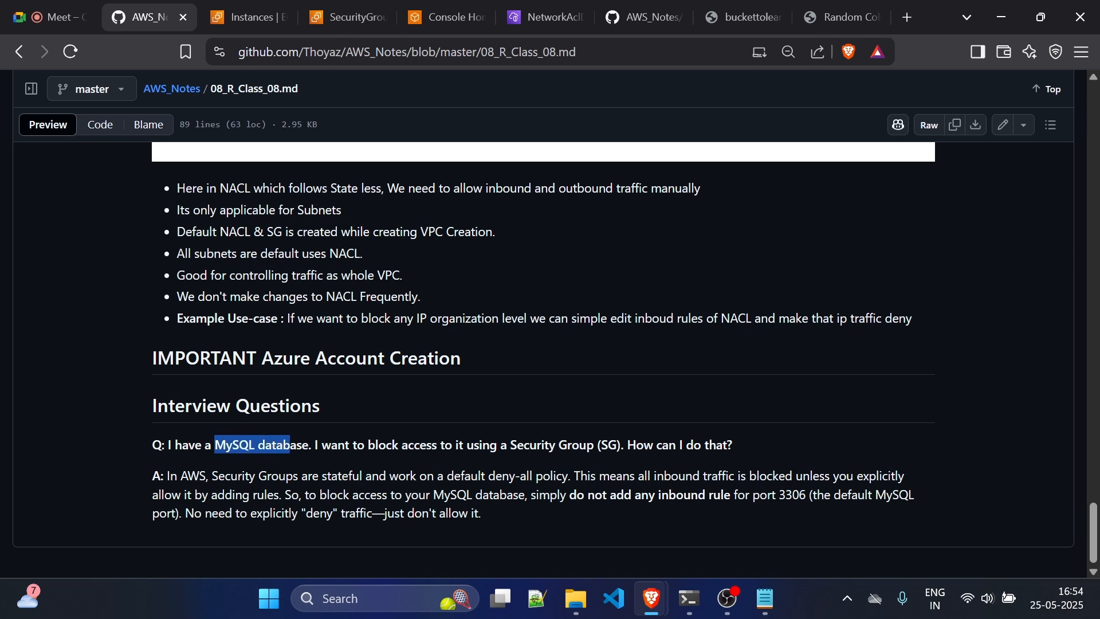
click(256, 445)
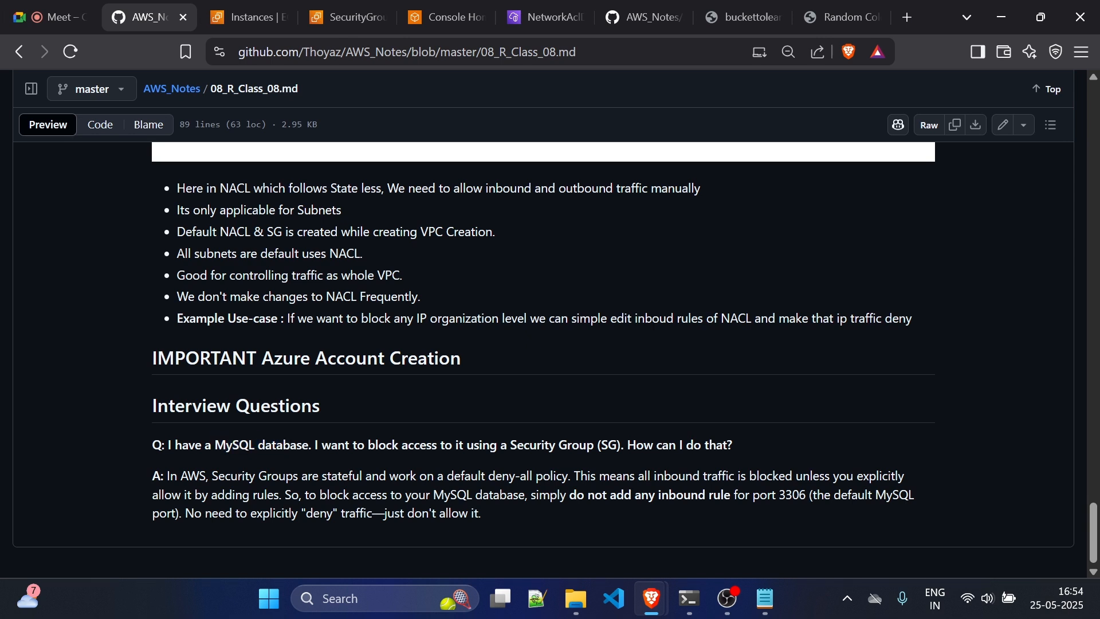
double_click(256, 445)
click(293, 453)
Open the SG-Testing security group page, dismiss its notification banner and review the inbound rules.
click(354, 8)
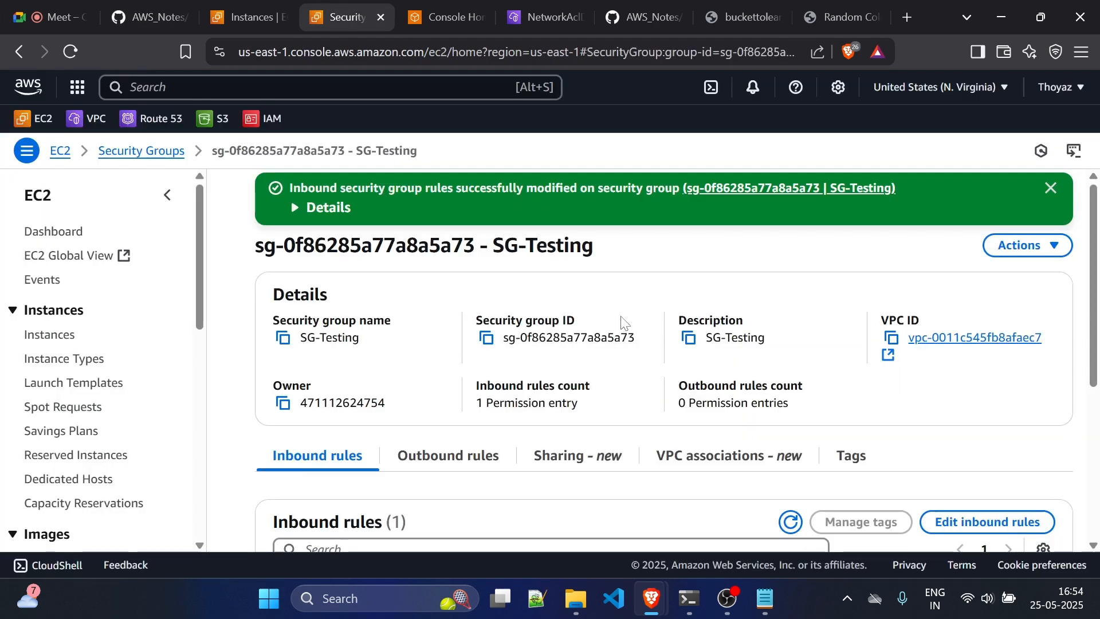
click(1051, 188)
scroll(556, 481, down, 1)
scroll(556, 481, down, 3)
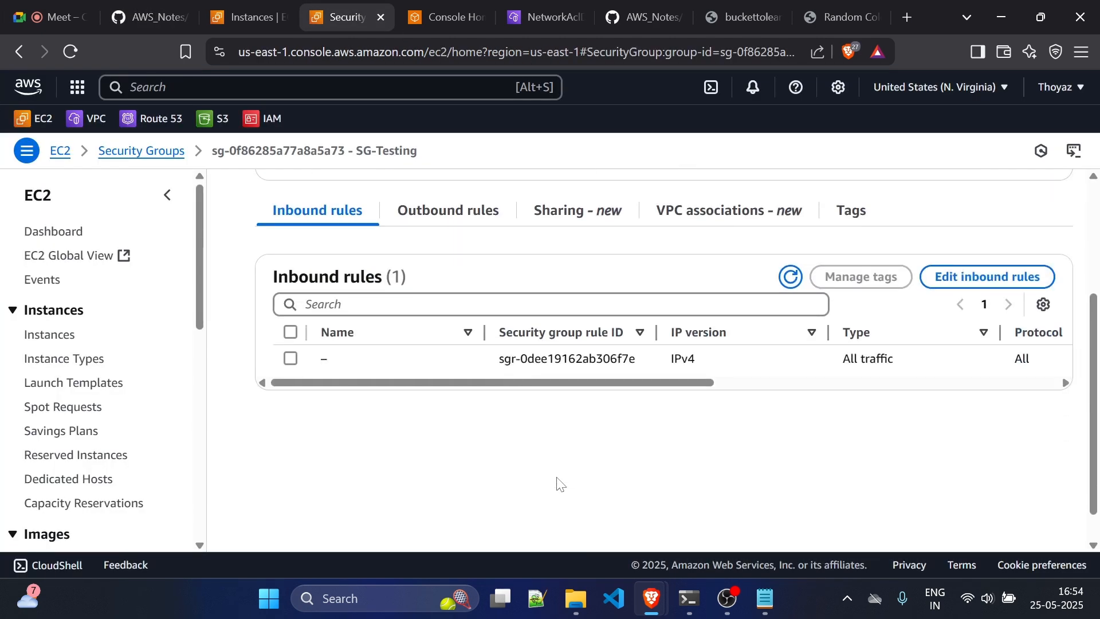
scroll(627, 407, up, 3)
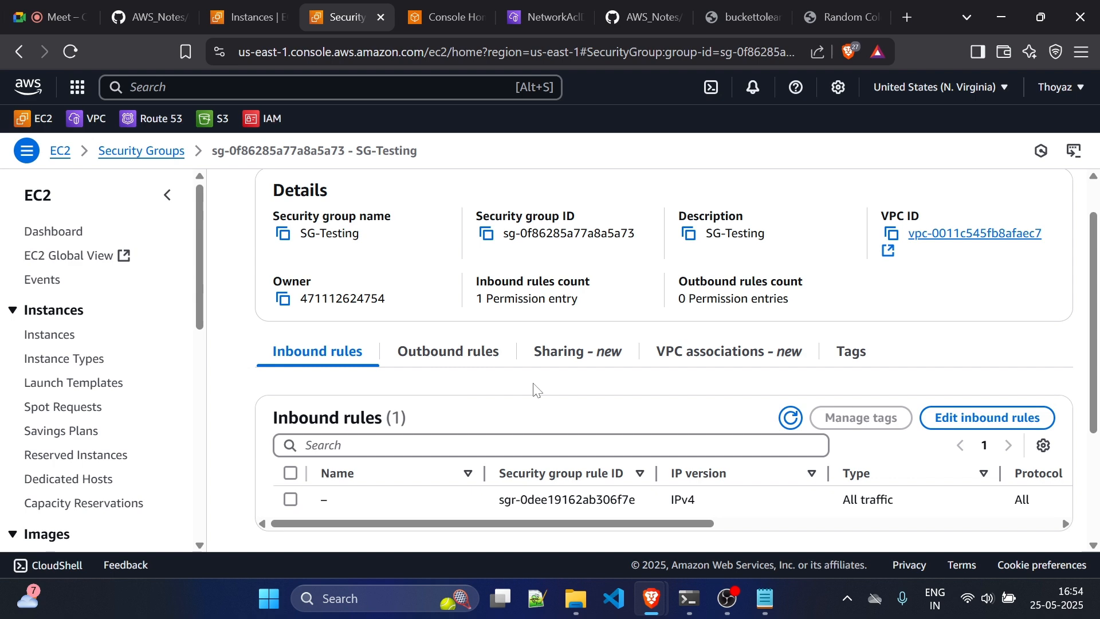
Compare the SG-Testing security group's inbound rules with the MySQL database interview question in the class notes.
scroll(536, 388, up, 1)
scroll(643, 465, down, 1)
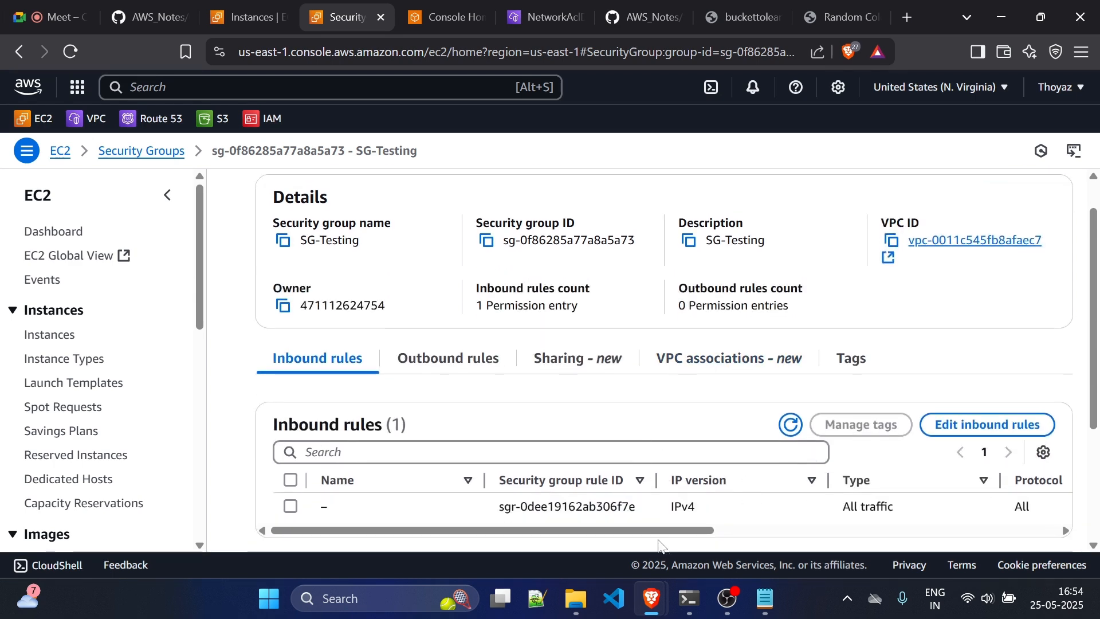
click(189, 8)
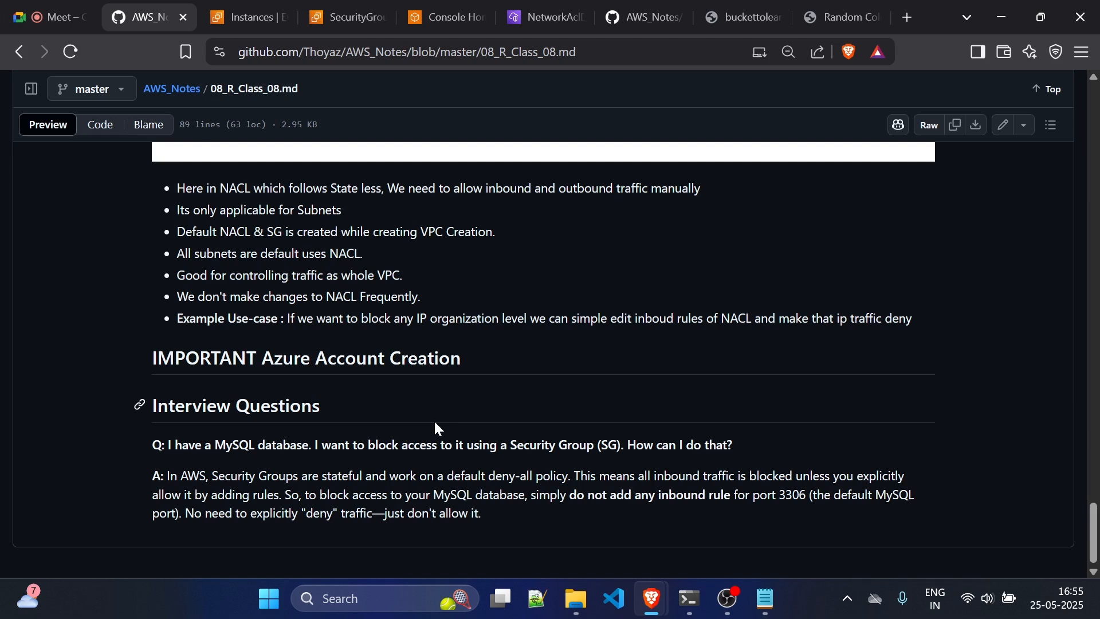
click(346, 17)
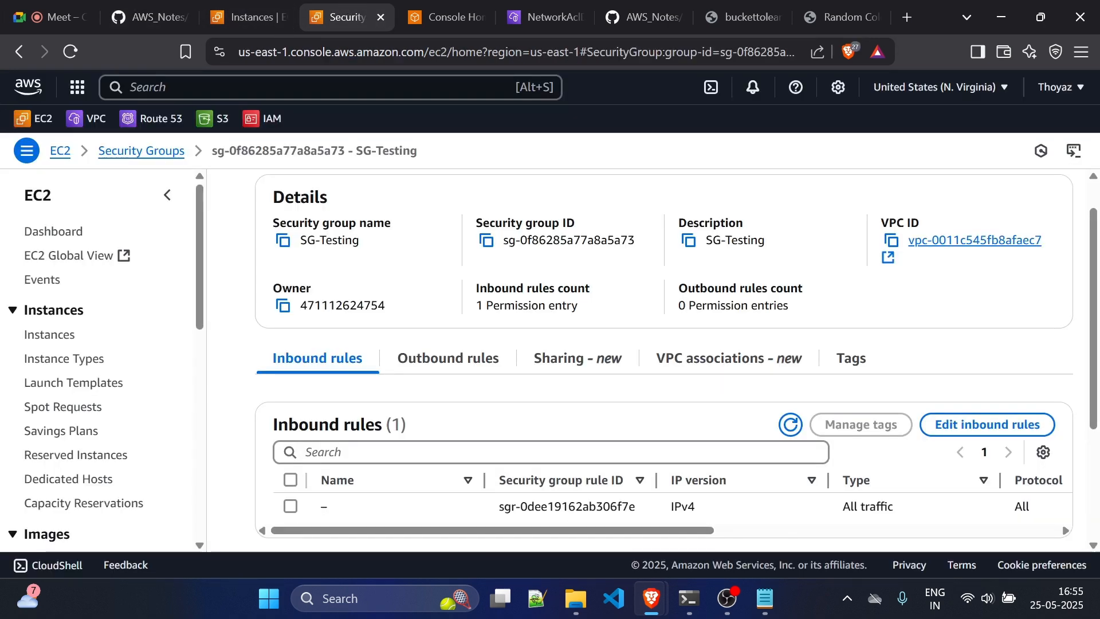
click(149, 18)
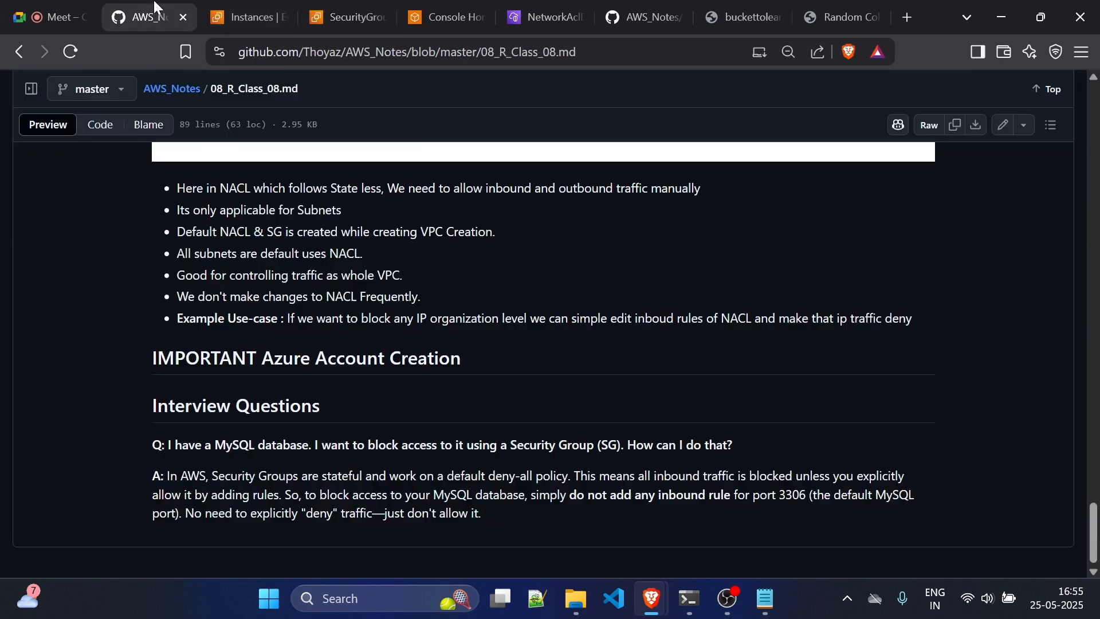
Go back to the agenda at the start of the class 8 notes and highlight the Azure Account Creation item.
scroll(551, 333, up, 10)
scroll(554, 342, up, 15)
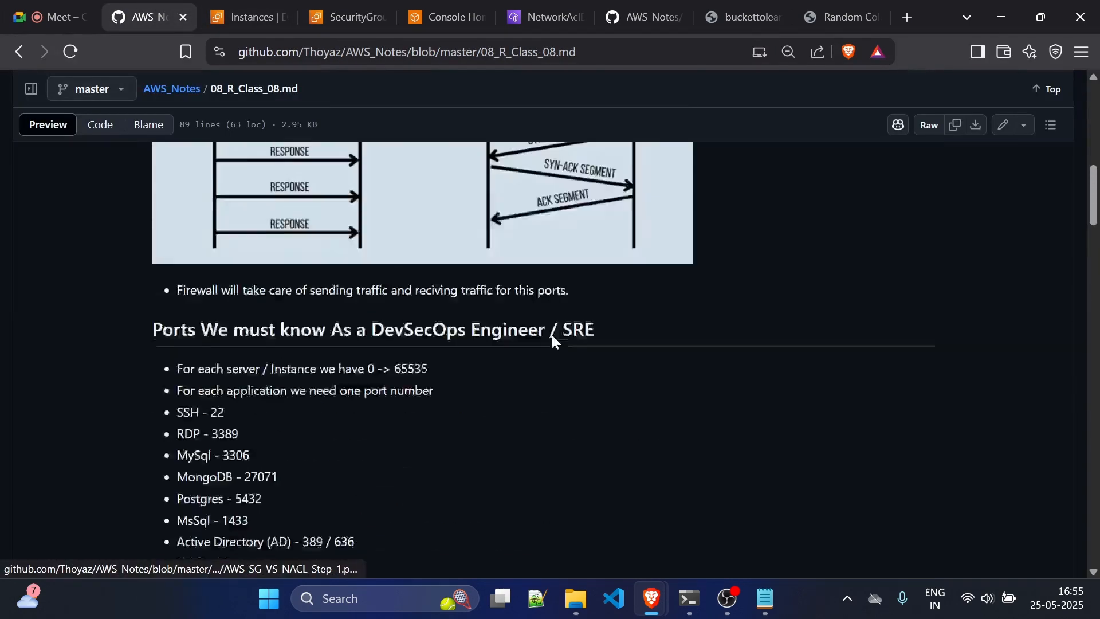
scroll(554, 343, down, 1)
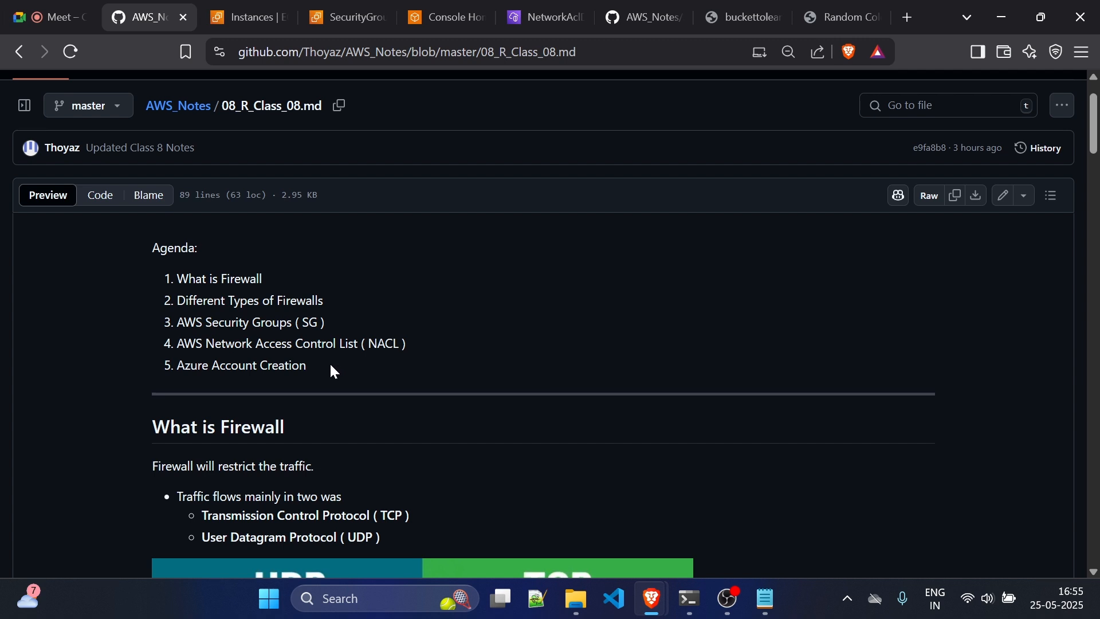
drag(326, 362, 176, 373)
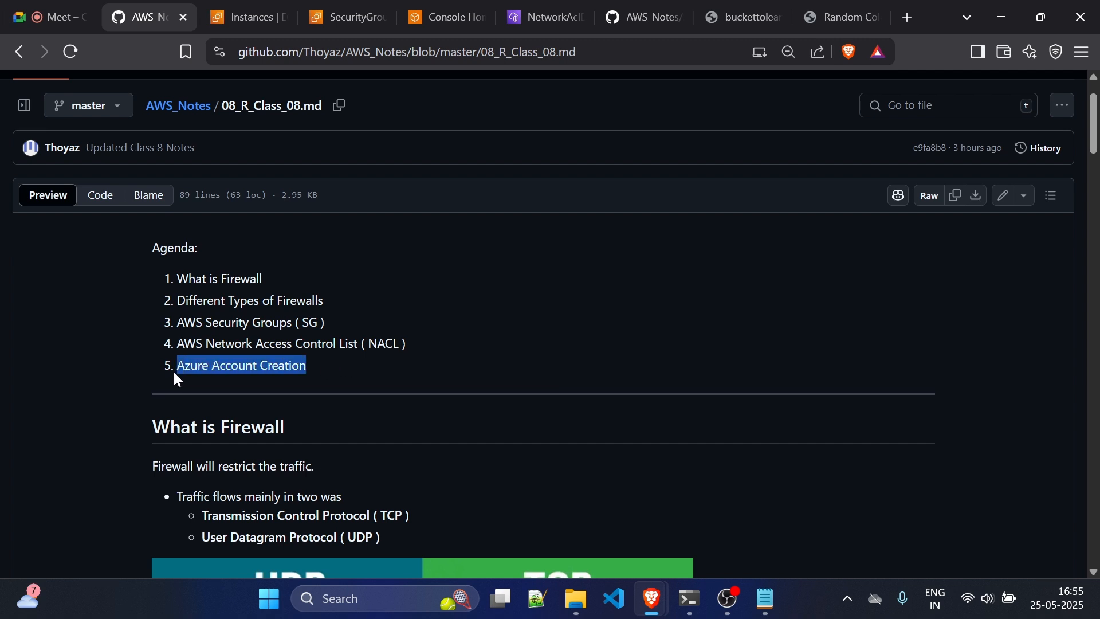
click(309, 372)
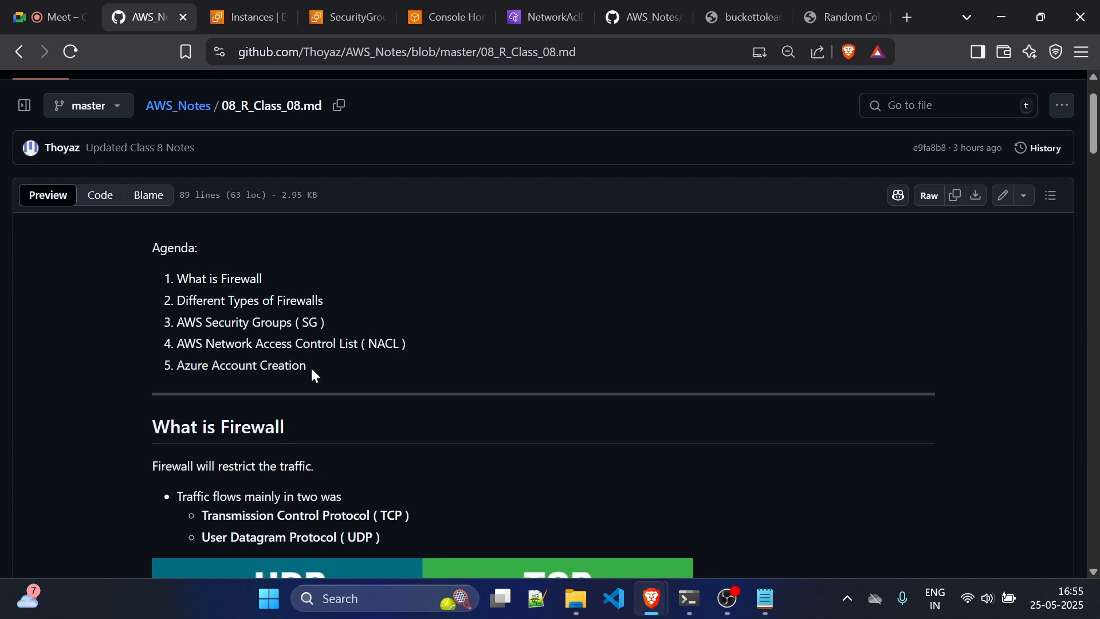
drag(311, 367, 177, 365)
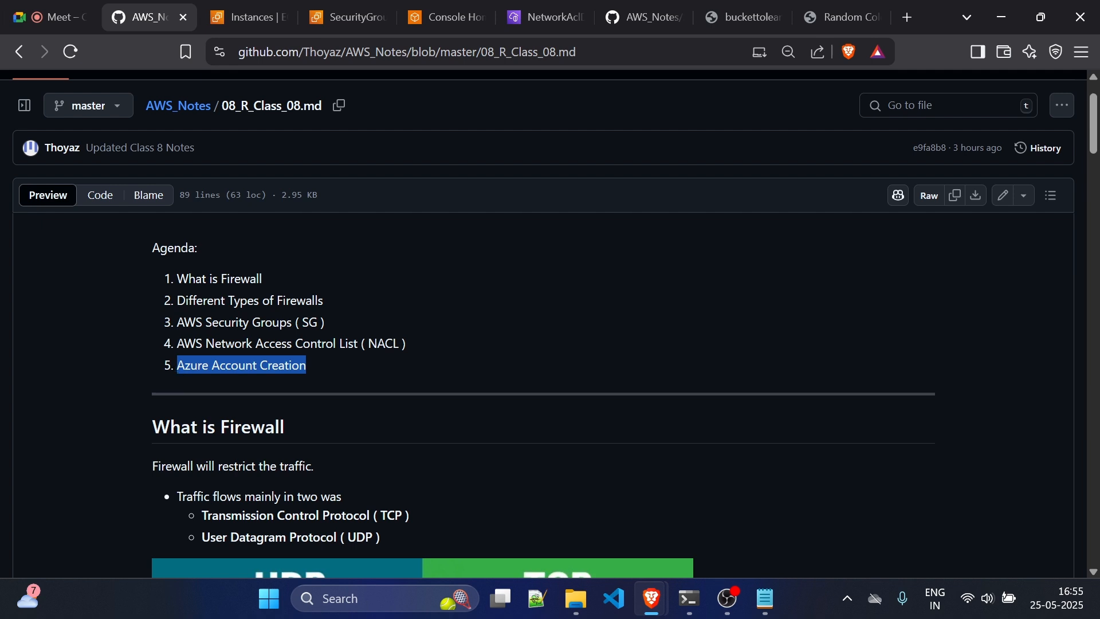
click(350, 374)
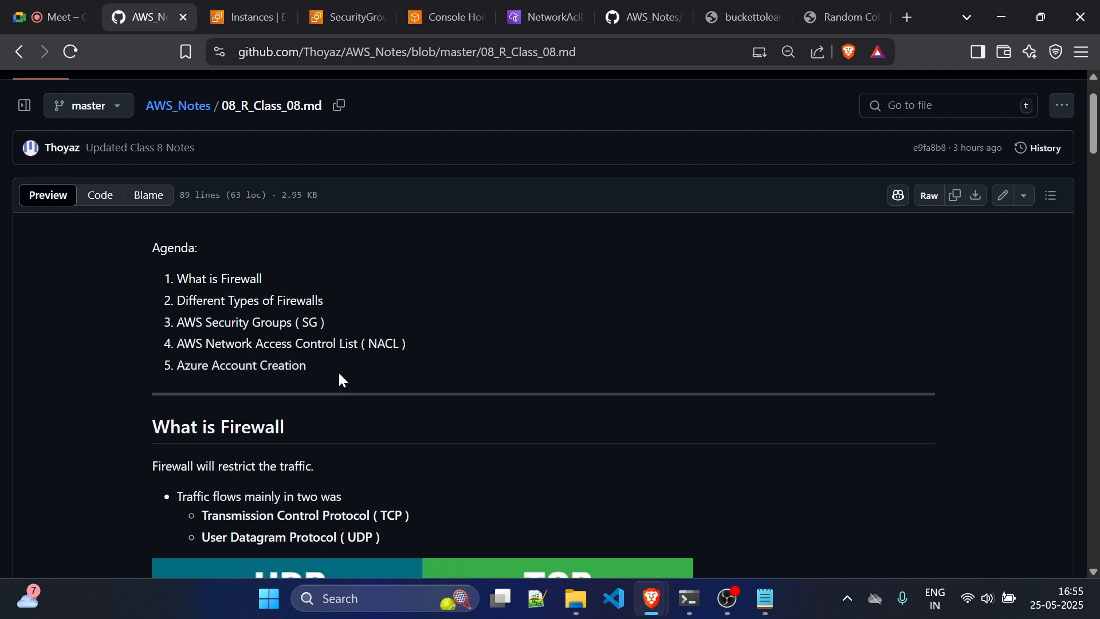
Open portal.azure.com in a new browser tab and bring up the Subscriptions list through the search.
click(910, 12)
text(port)
key(Return)
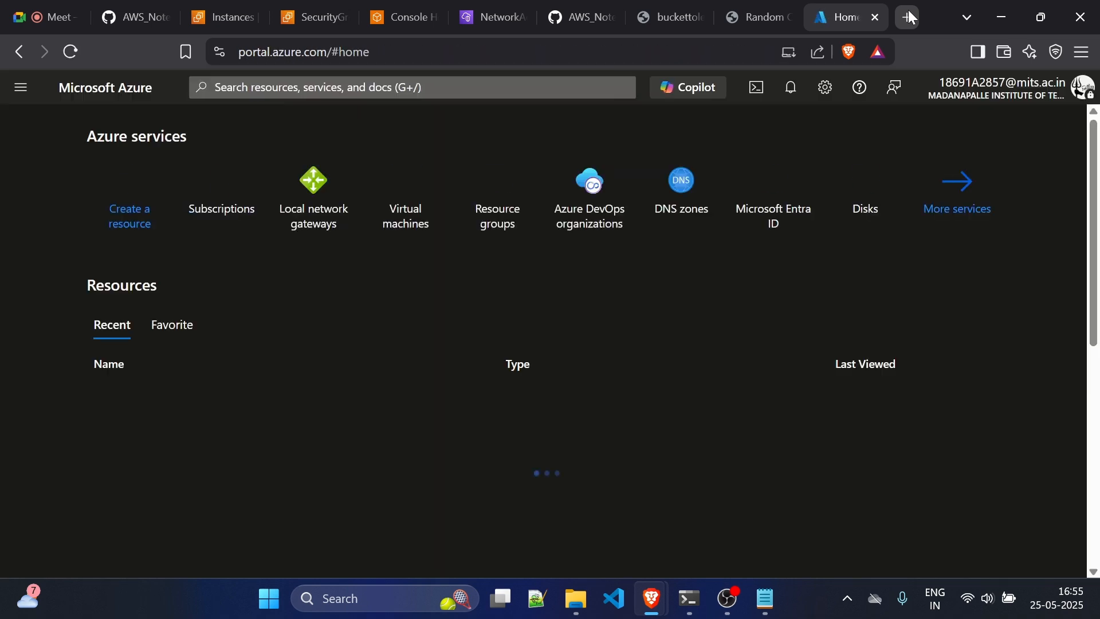
click(220, 192)
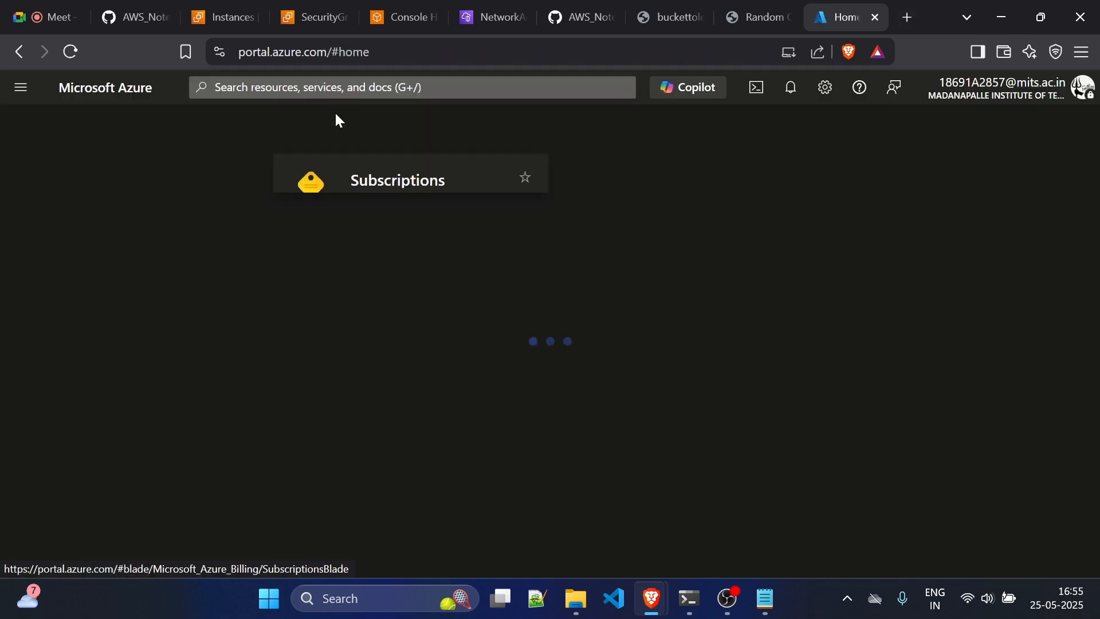
click(441, 87)
text(sub)
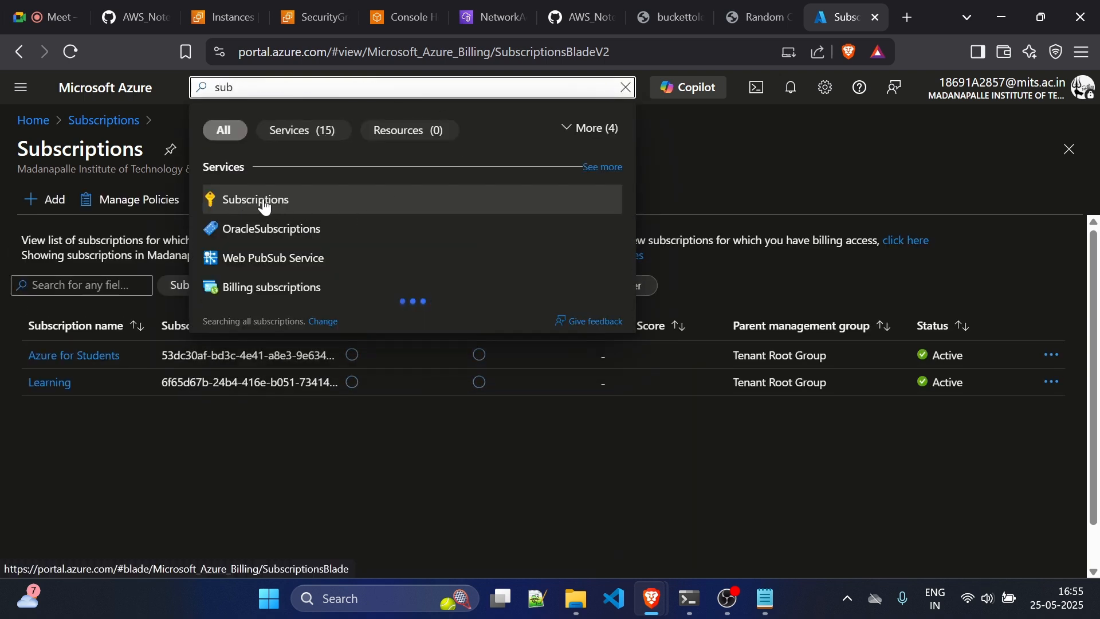
click(255, 203)
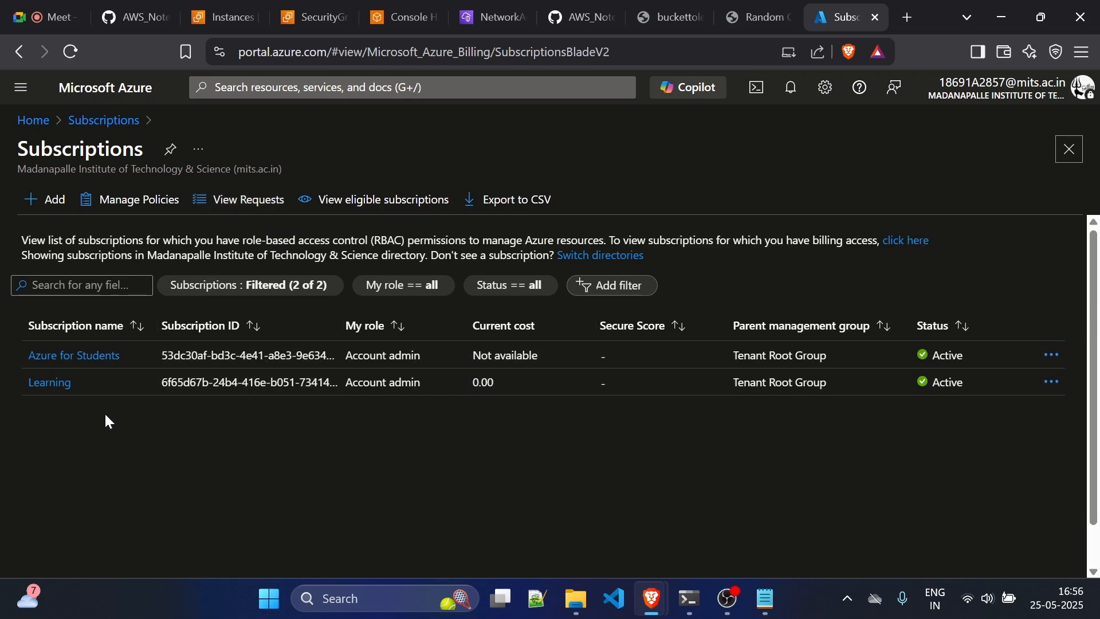
Start adding a subscription and examine the Pay-As-You-Go and Free Trial offers.
click(50, 200)
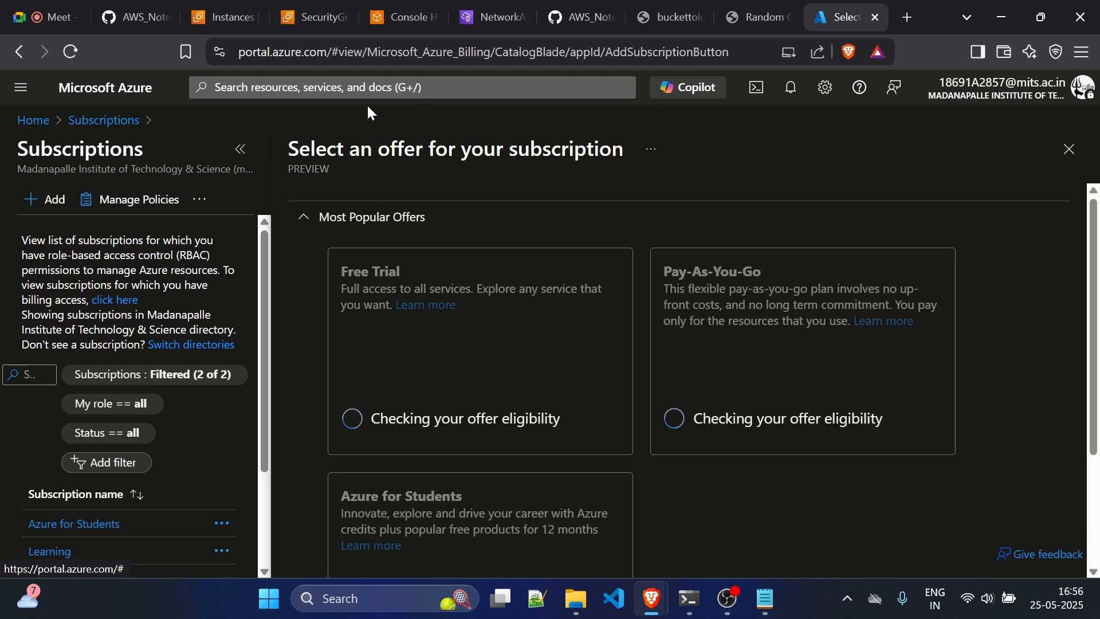
scroll(729, 341, down, 1)
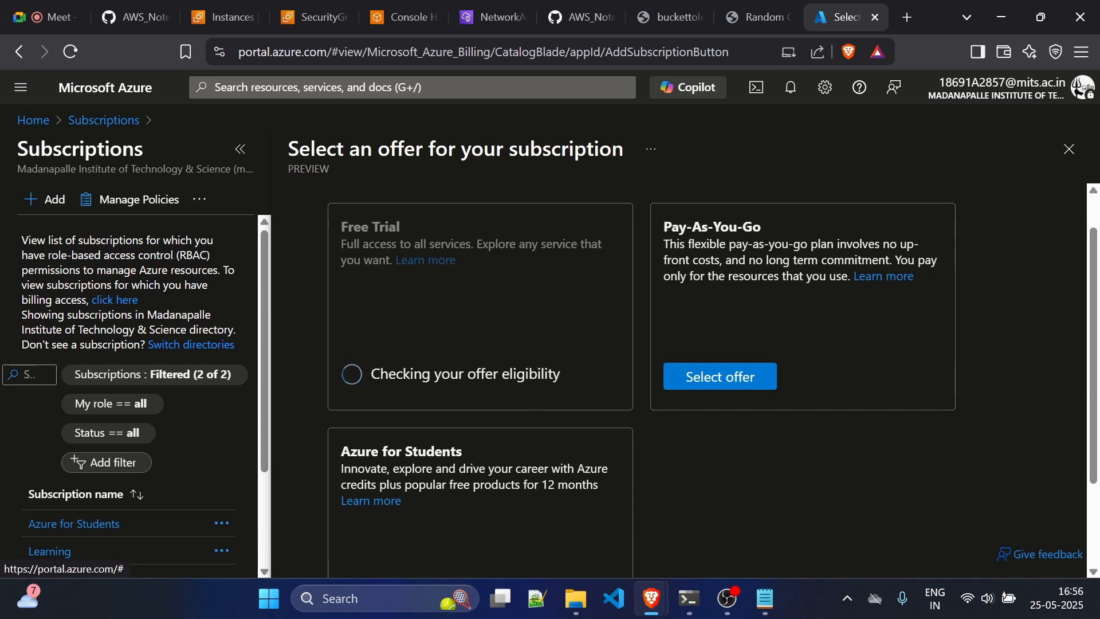
drag(663, 227, 801, 245)
click(801, 245)
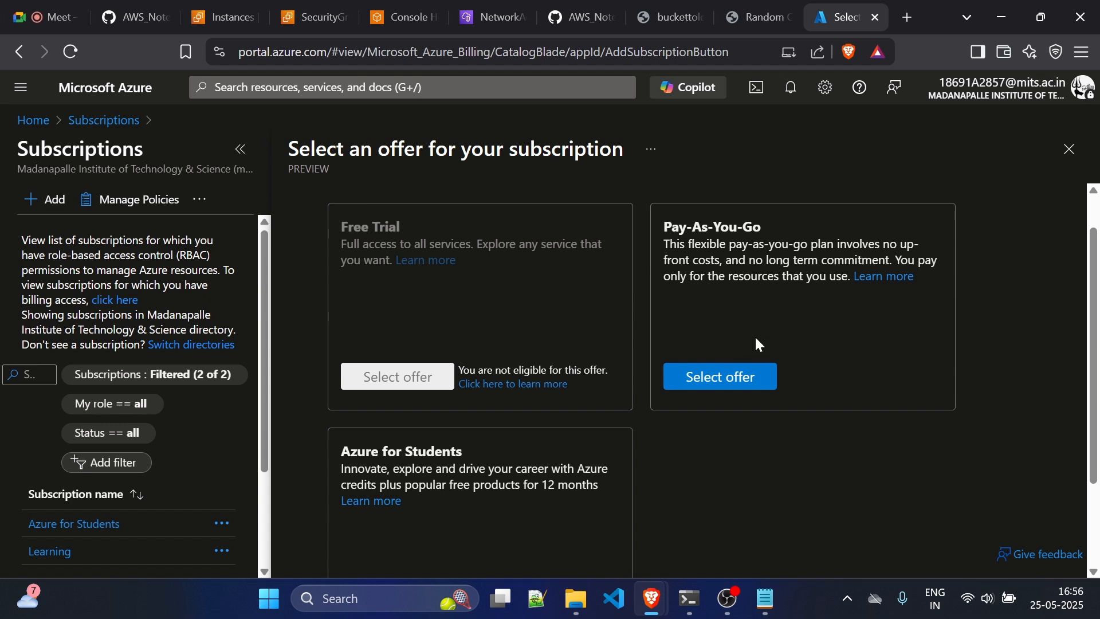
drag(408, 225, 341, 226)
click(807, 316)
Search for the Resource groups service, open it and start creating a new resource group.
click(413, 87)
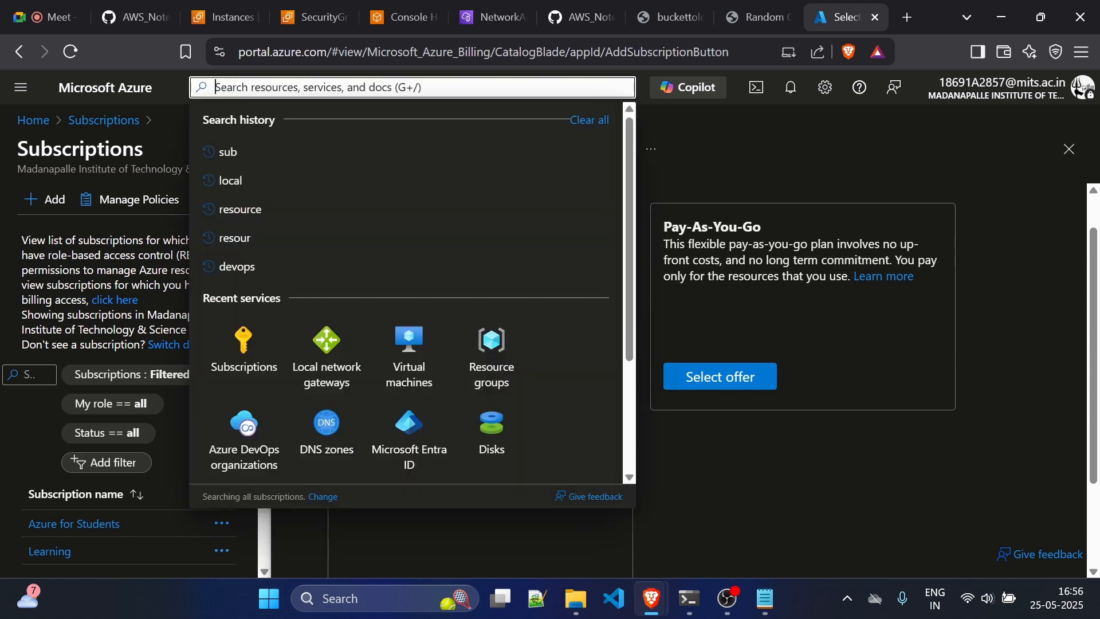
text(reso)
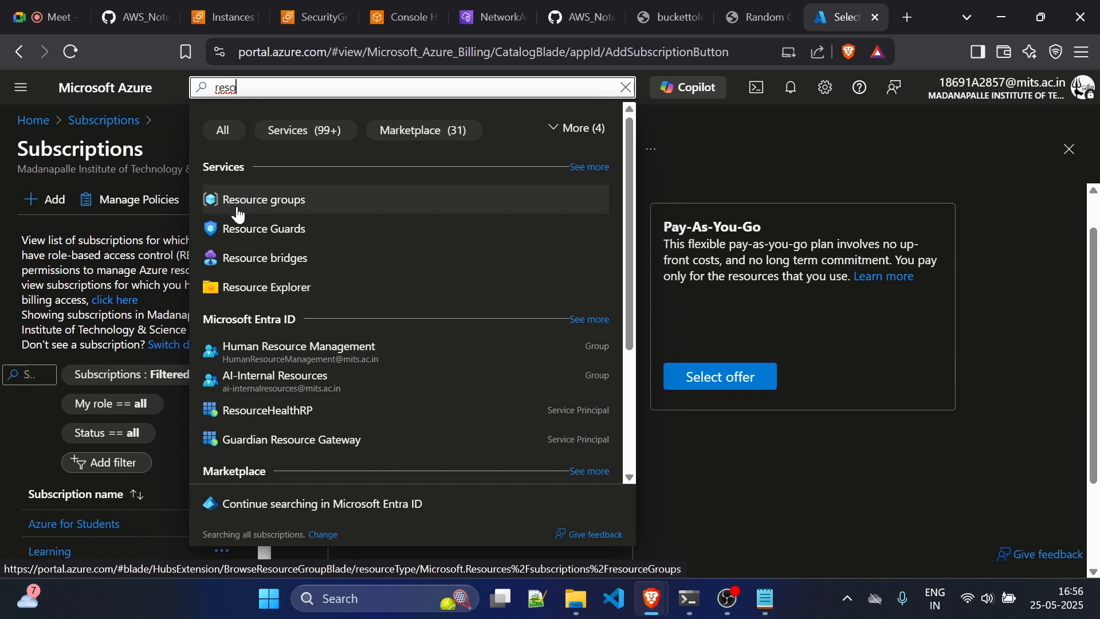
click(280, 205)
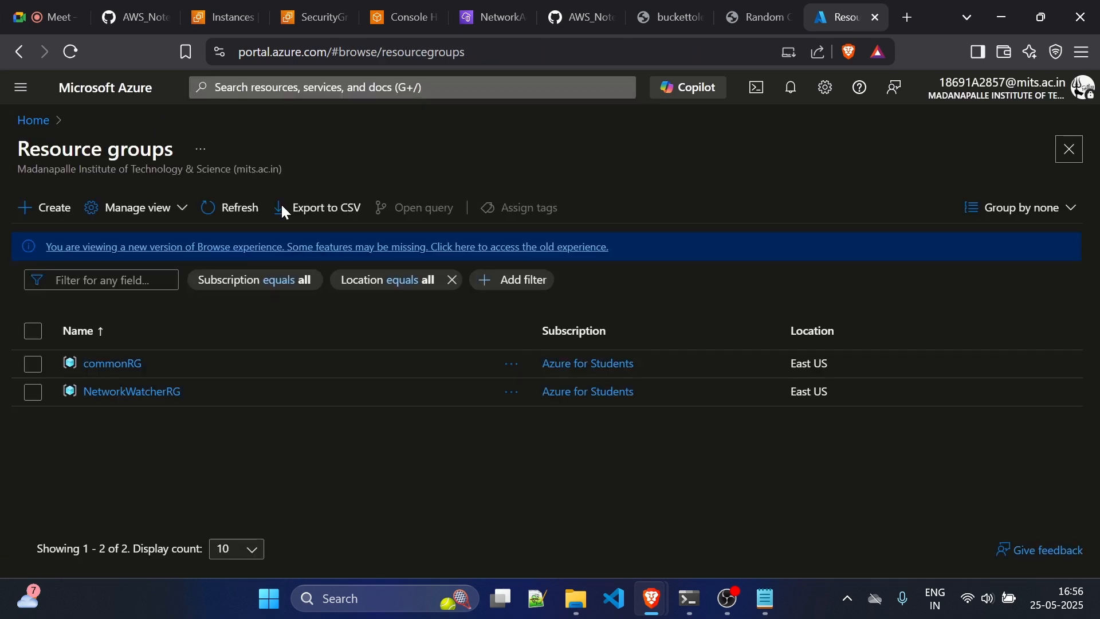
click(44, 210)
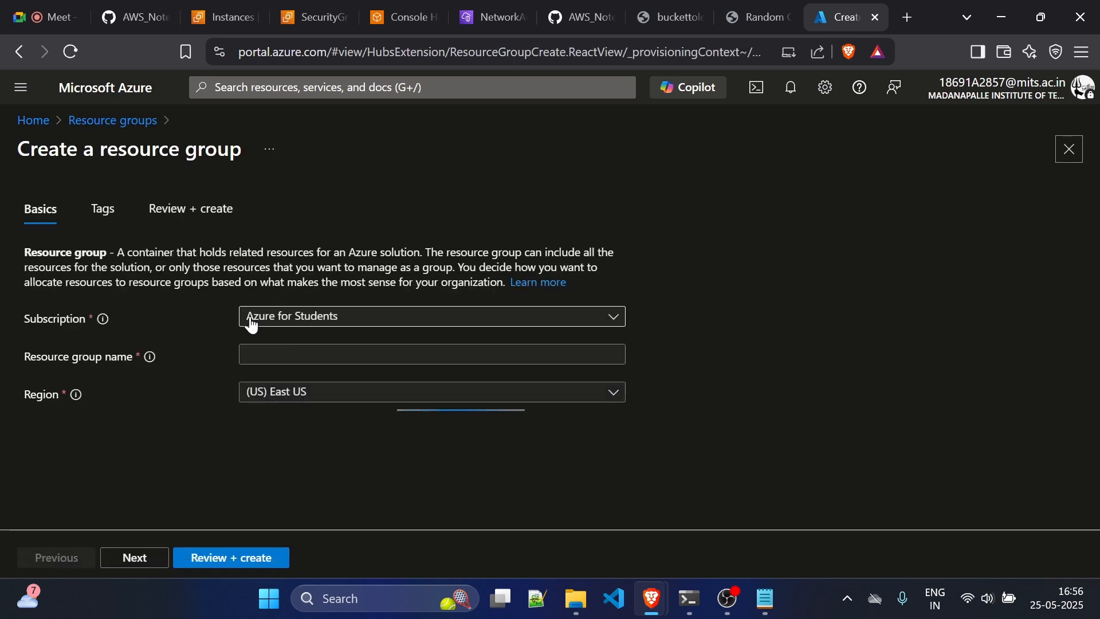
Check the available subscriptions, keep Azure for Students, name the resource group Test and create it in East US.
click(290, 318)
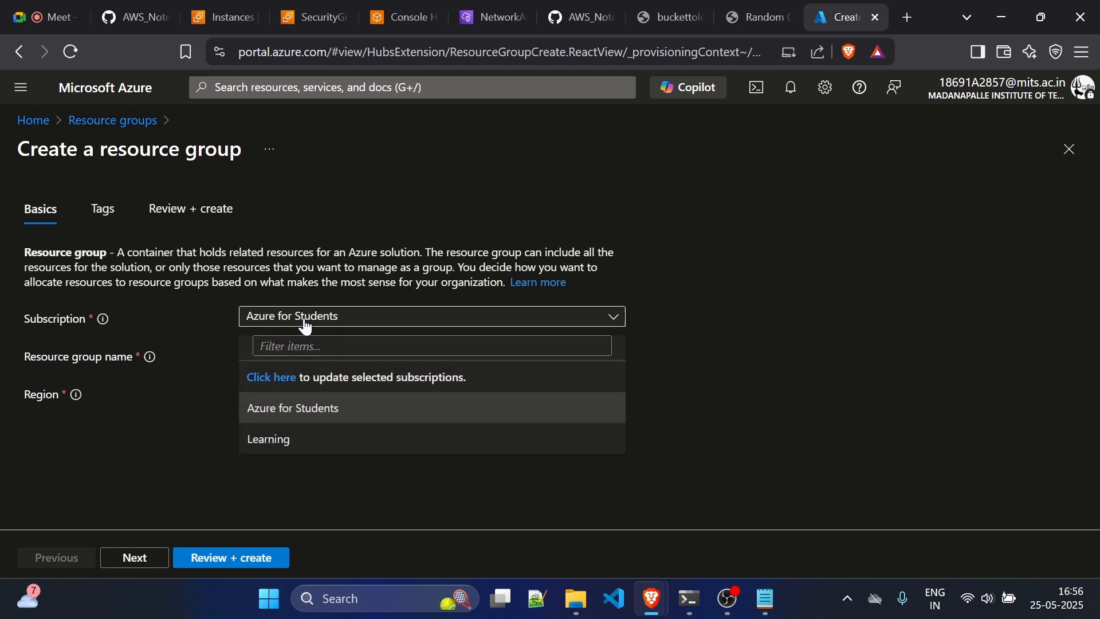
click(222, 315)
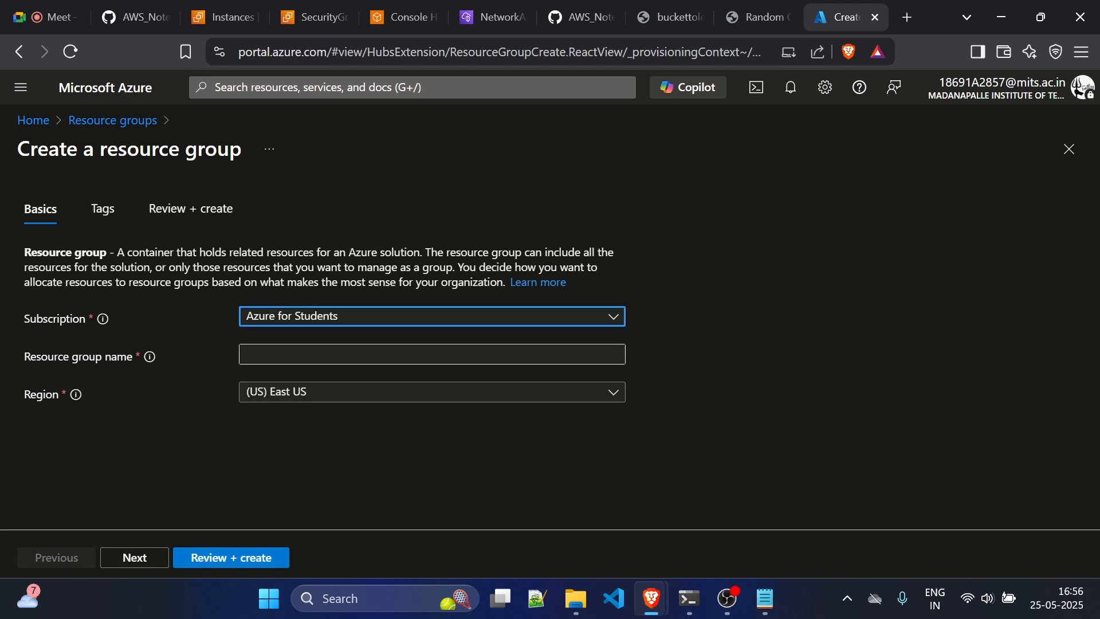
click(393, 354)
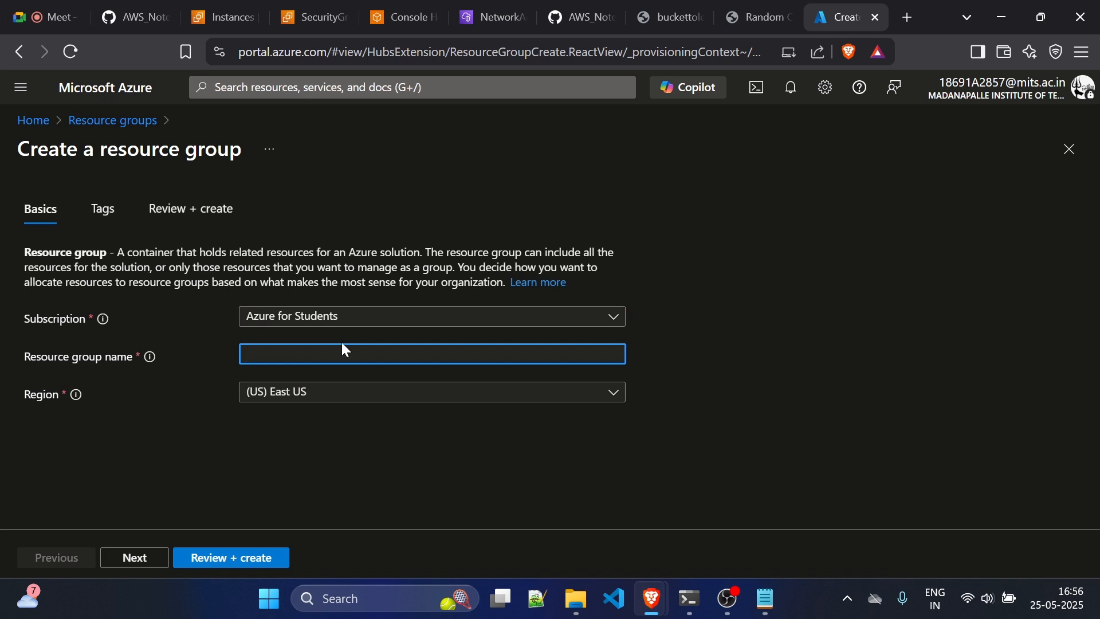
text(Test)
click(214, 560)
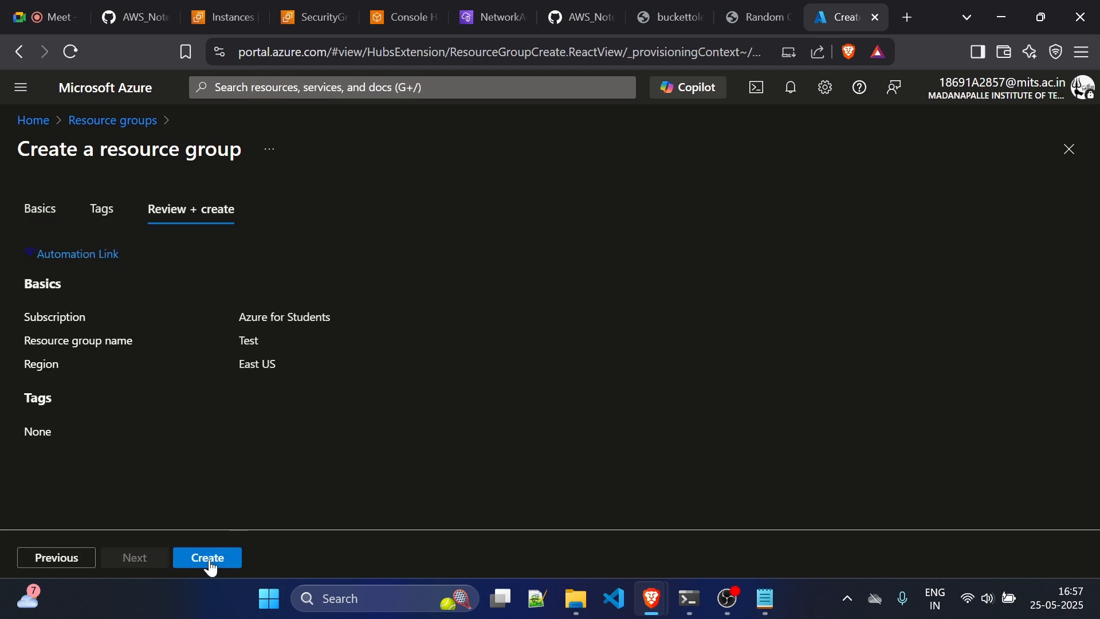
click(225, 560)
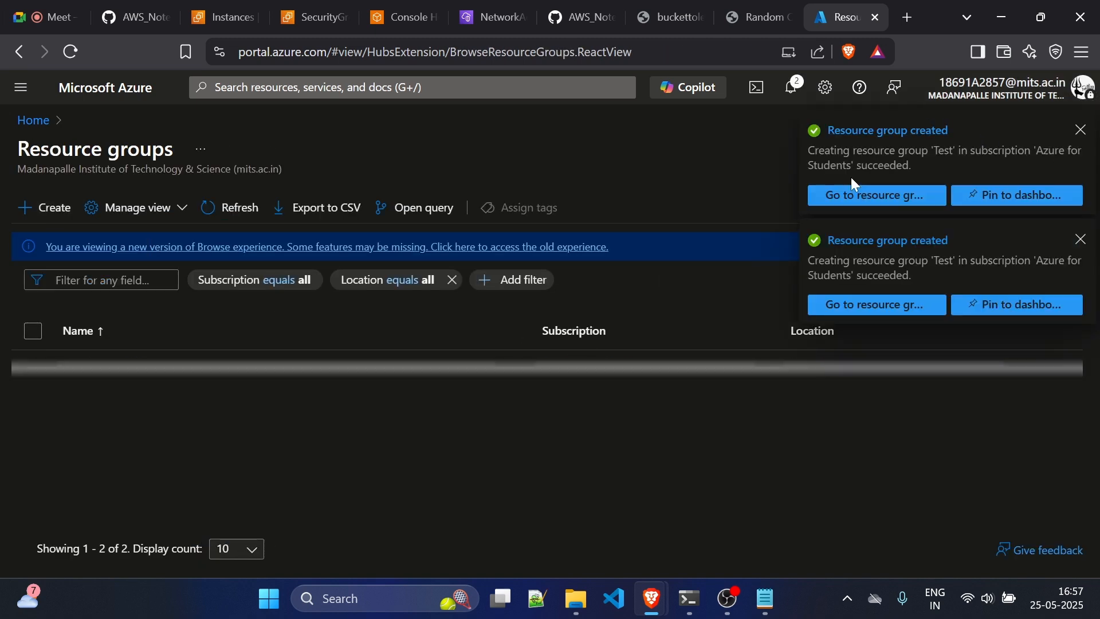
Dismiss the creation notifications and refresh the resource groups list to bring in the Test group.
click(233, 207)
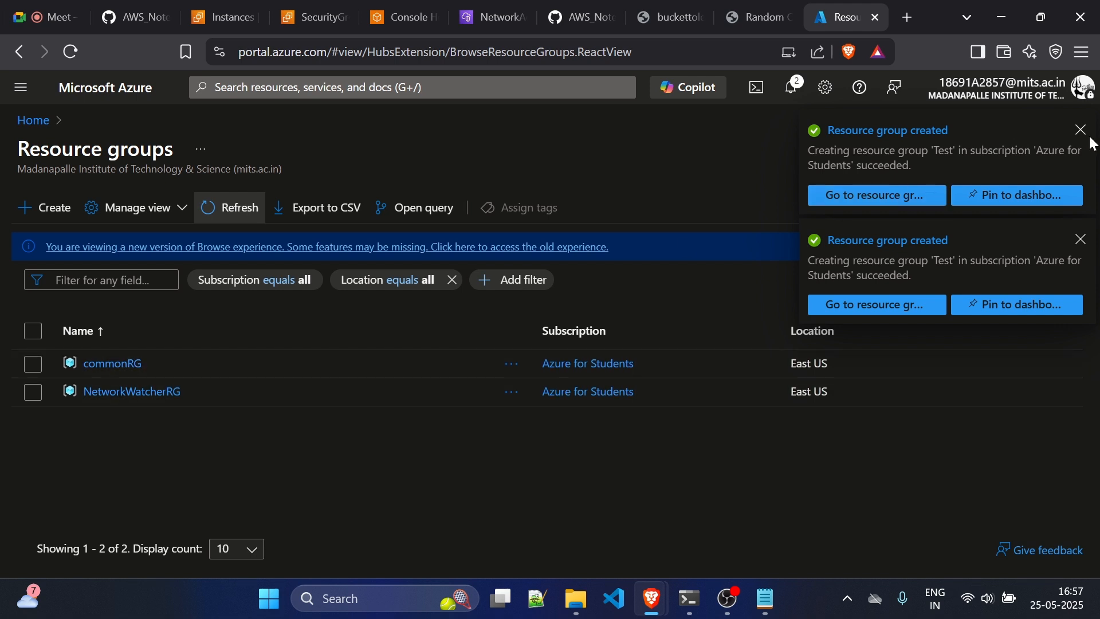
click(1081, 131)
click(1082, 132)
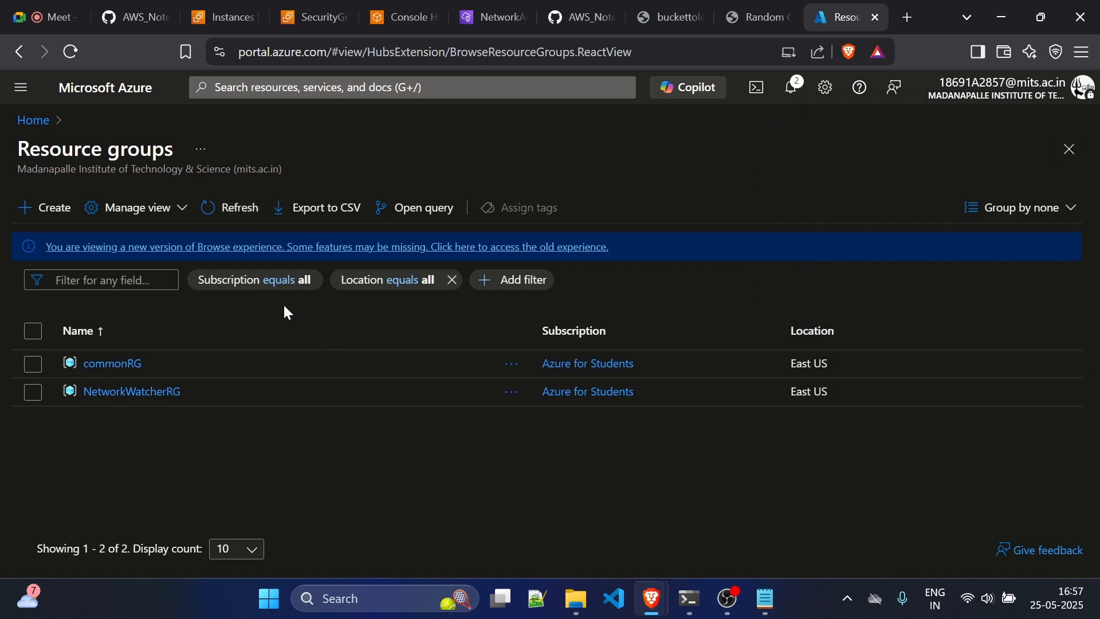
click(237, 211)
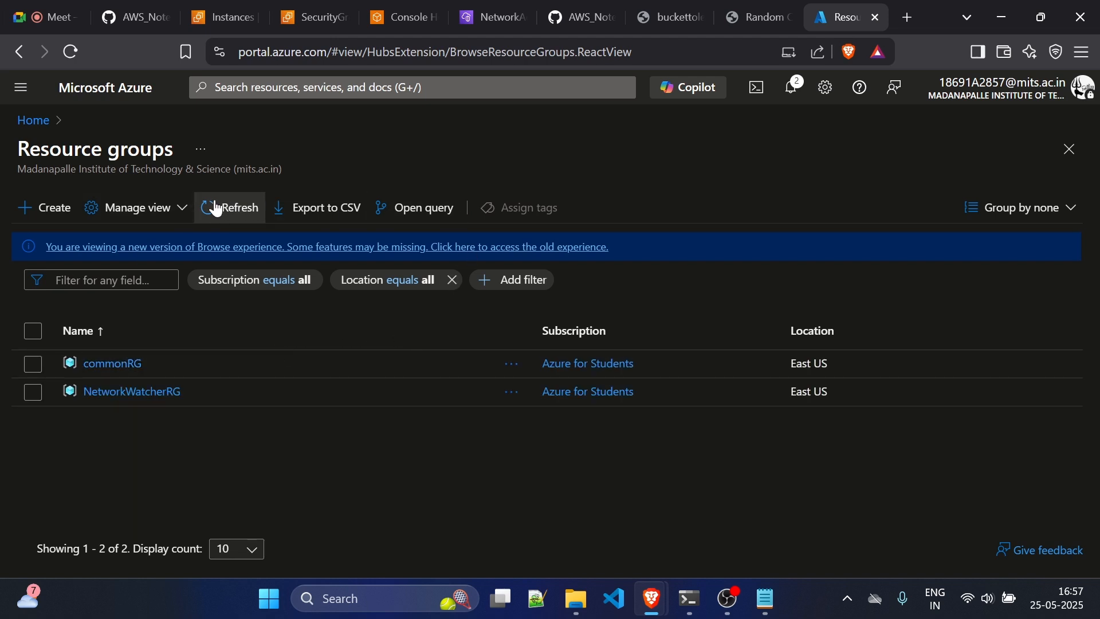
click(239, 212)
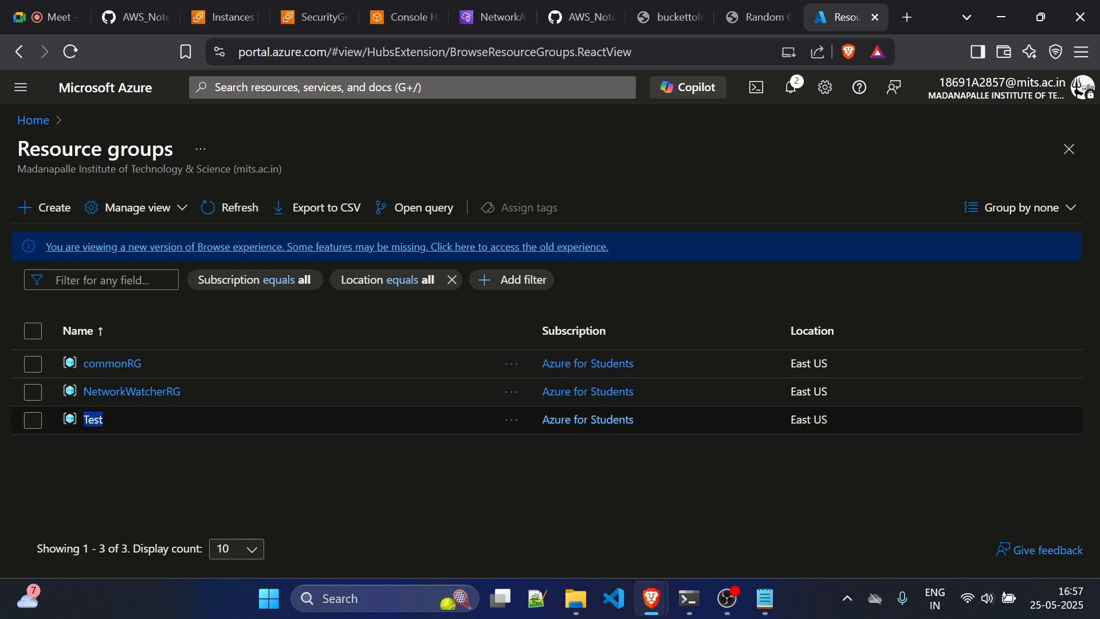
Delete the Test resource group, confirming the deletion with its copied name.
click(49, 424)
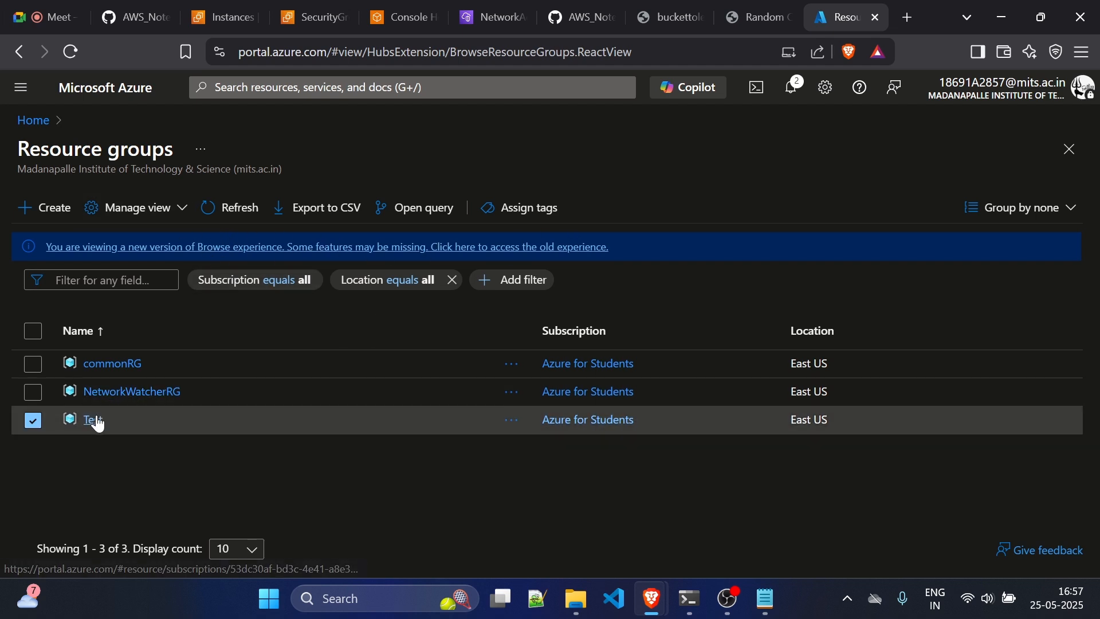
click(94, 421)
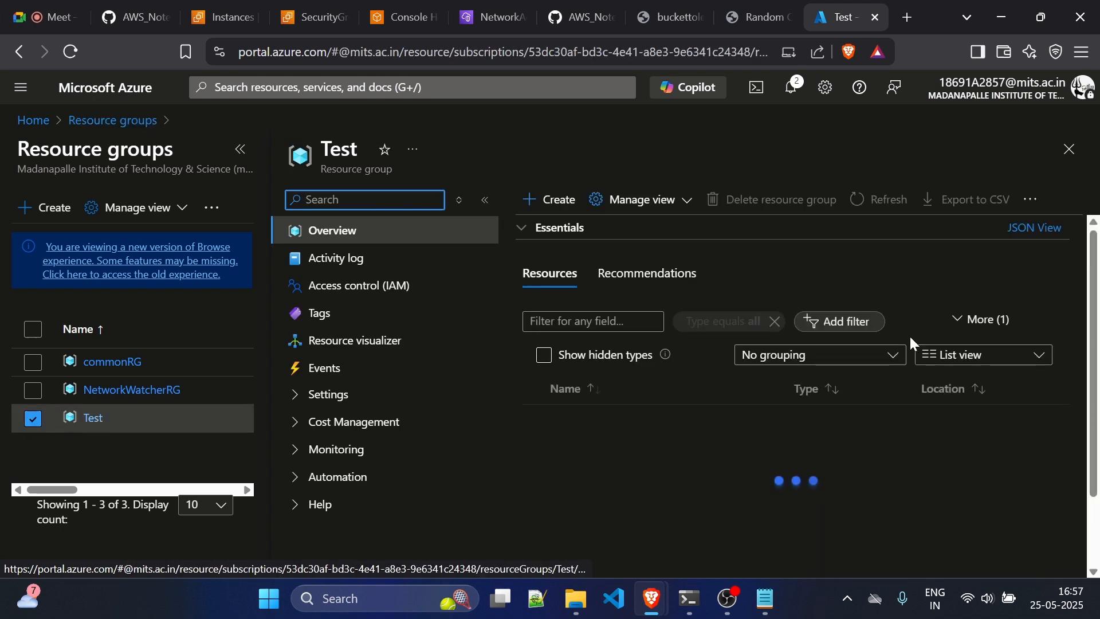
click(809, 205)
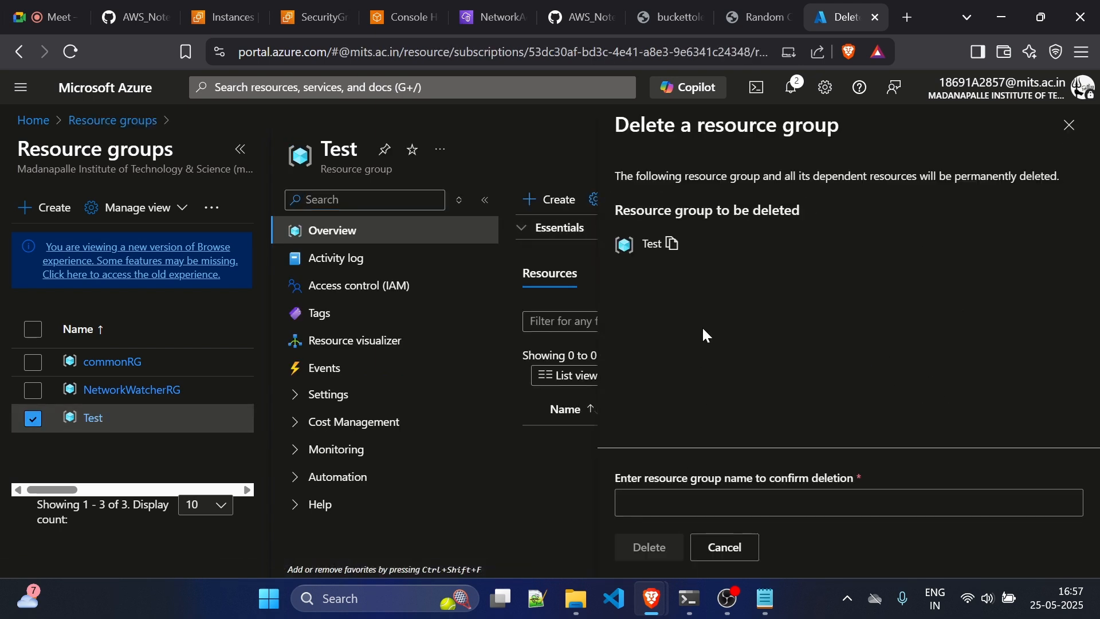
click(673, 246)
click(687, 503)
text(Test)
click(647, 551)
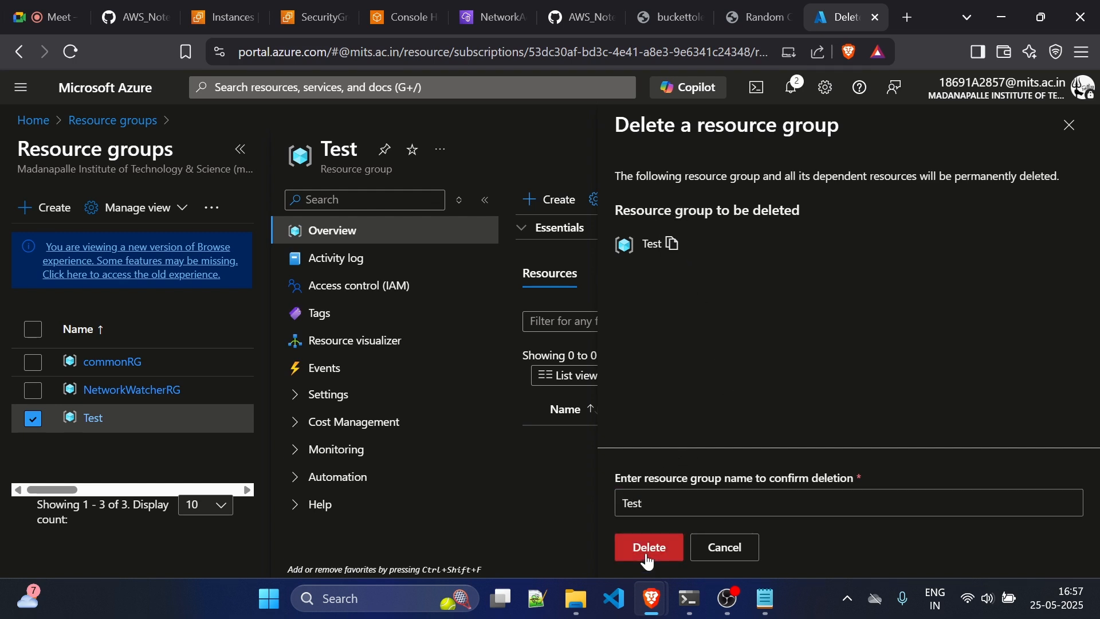
click(851, 422)
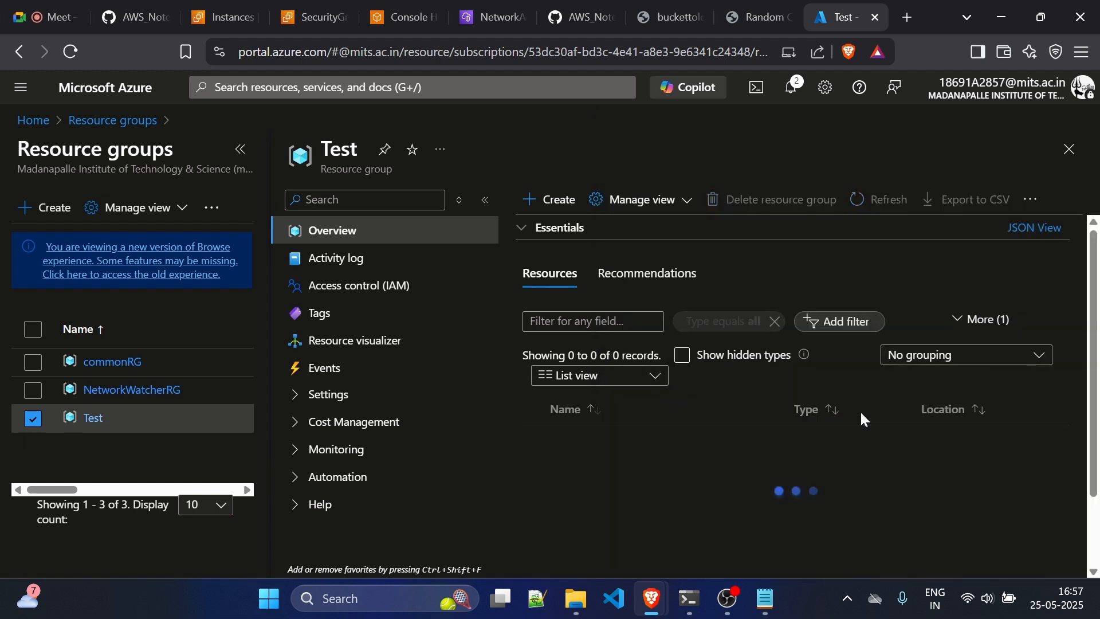
Close the Test resource group page and check the portal notifications for the deletion.
click(1069, 149)
click(790, 87)
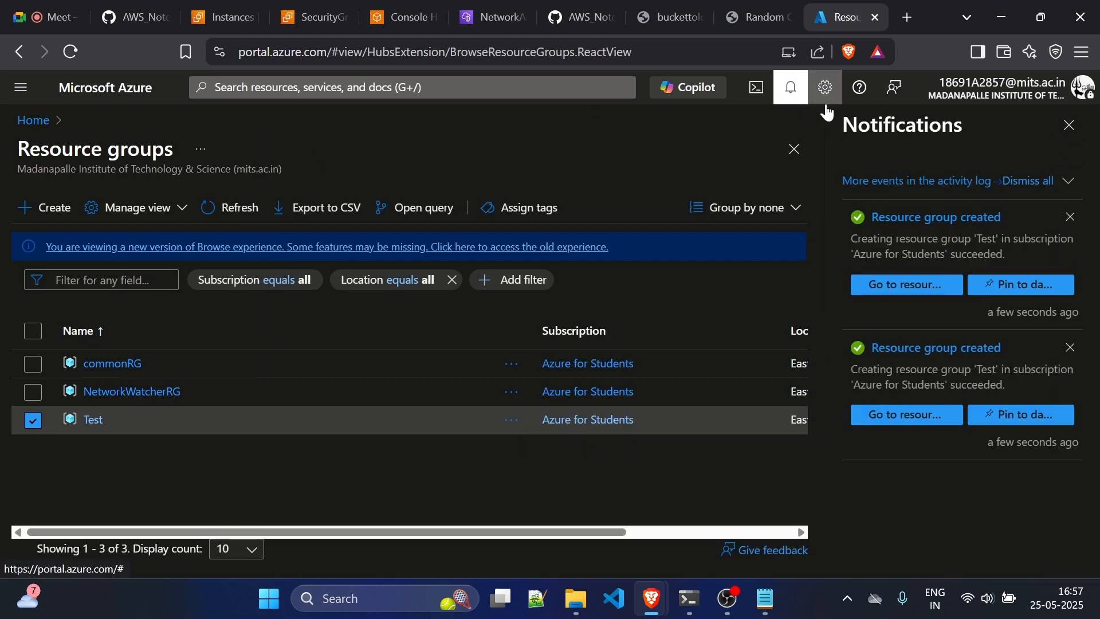
click(1069, 124)
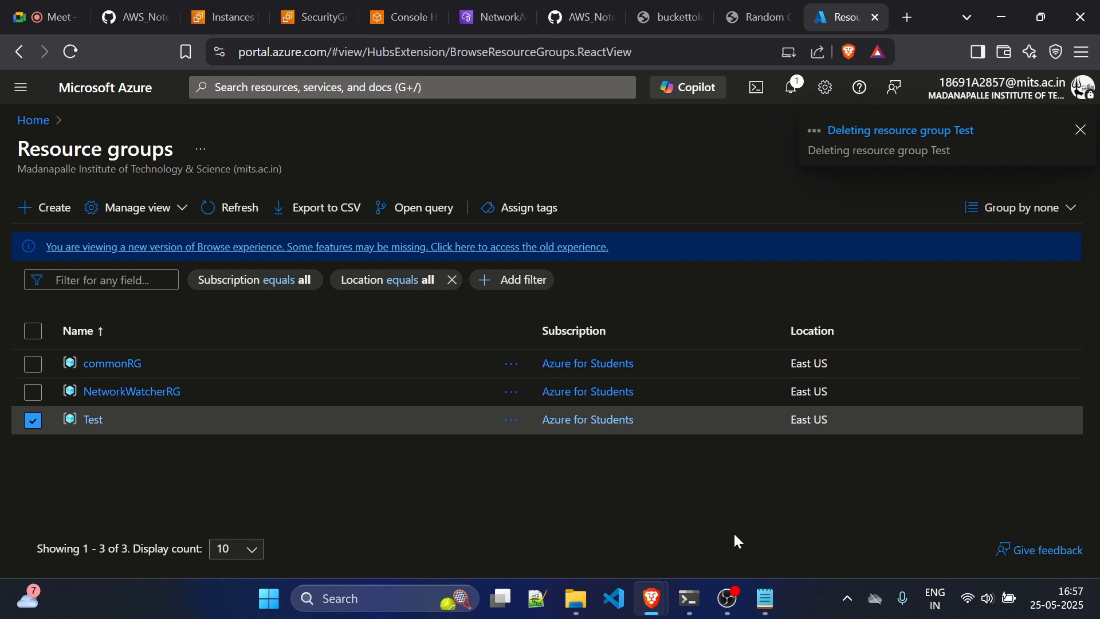
Switch to OBS Studio to bring up the recording controls.
click(728, 604)
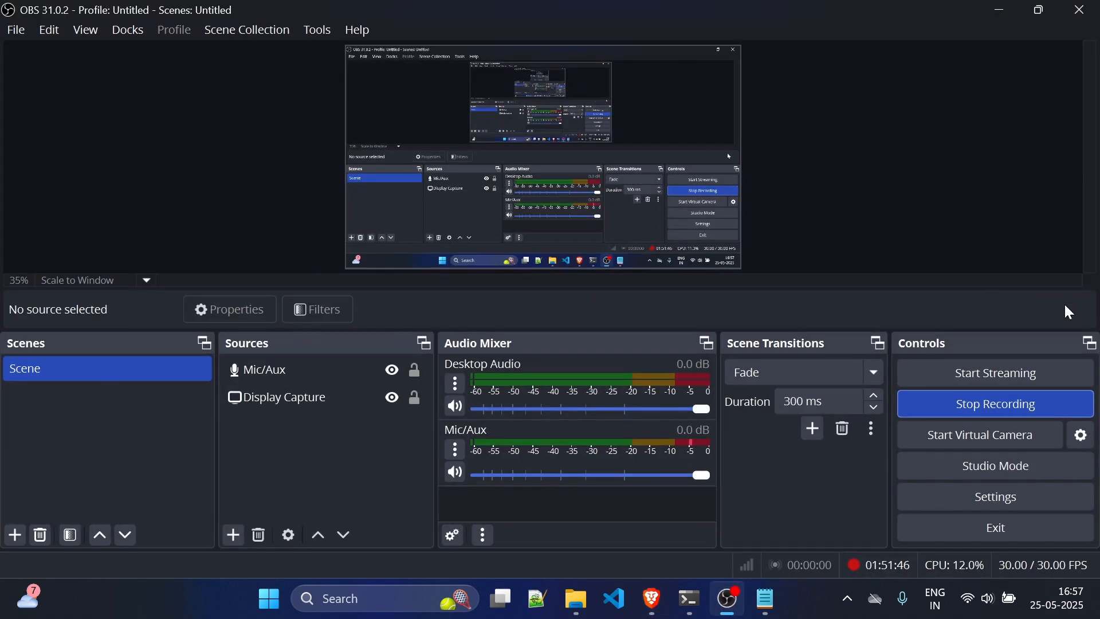